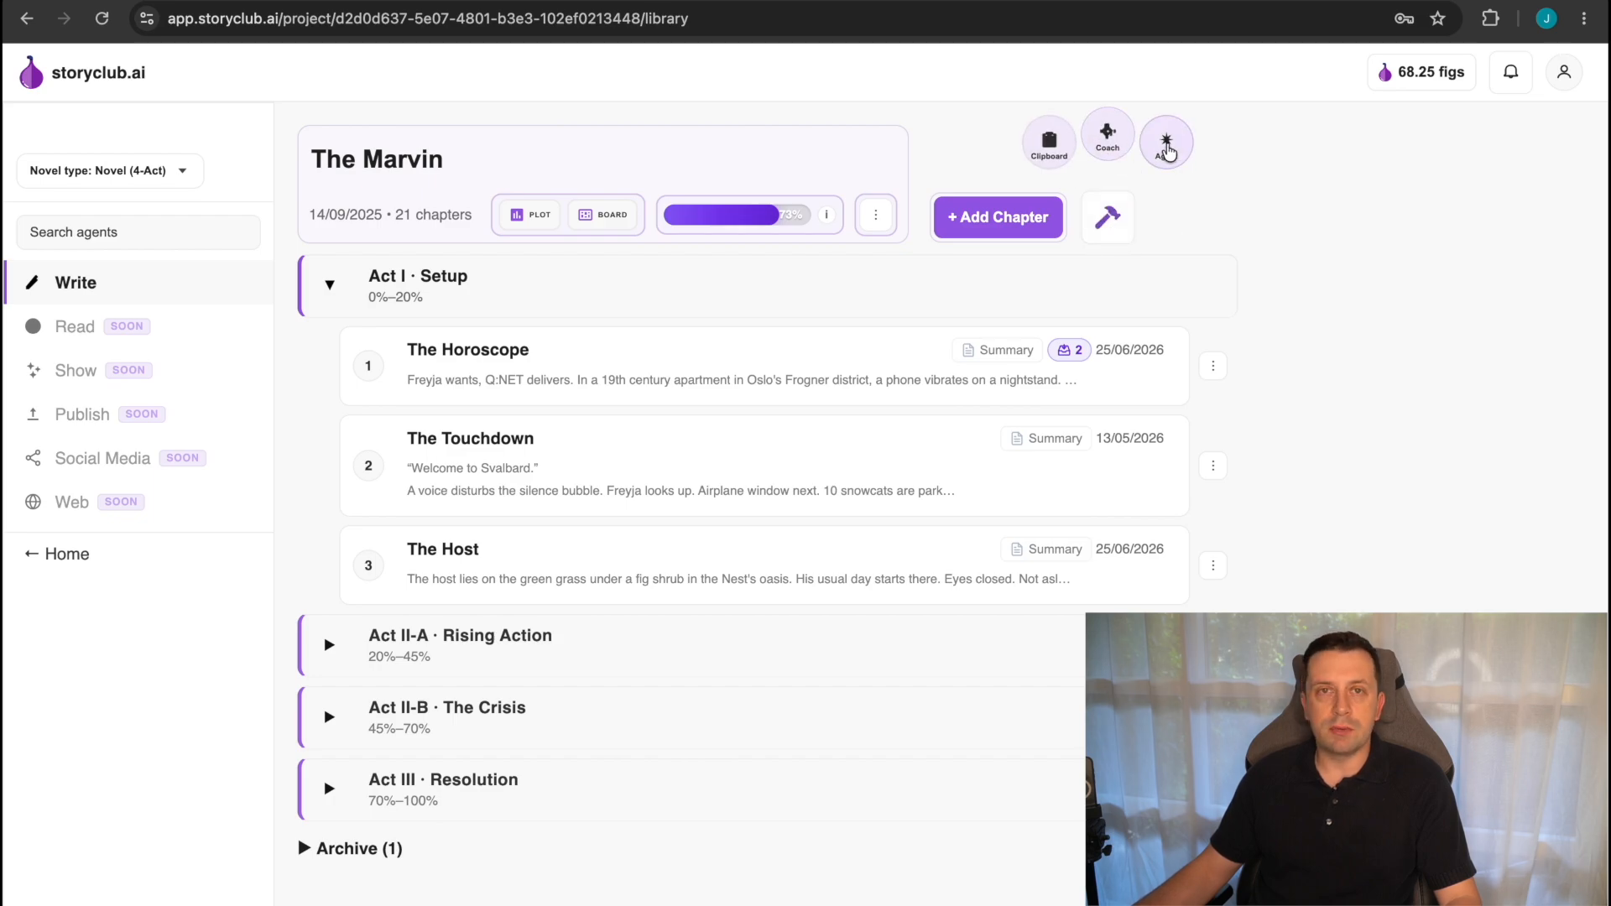
Open the writing agent's Summarize & Extract results and read through the chapter summaries to Chapter 22, and close them.
left_click(1168, 148)
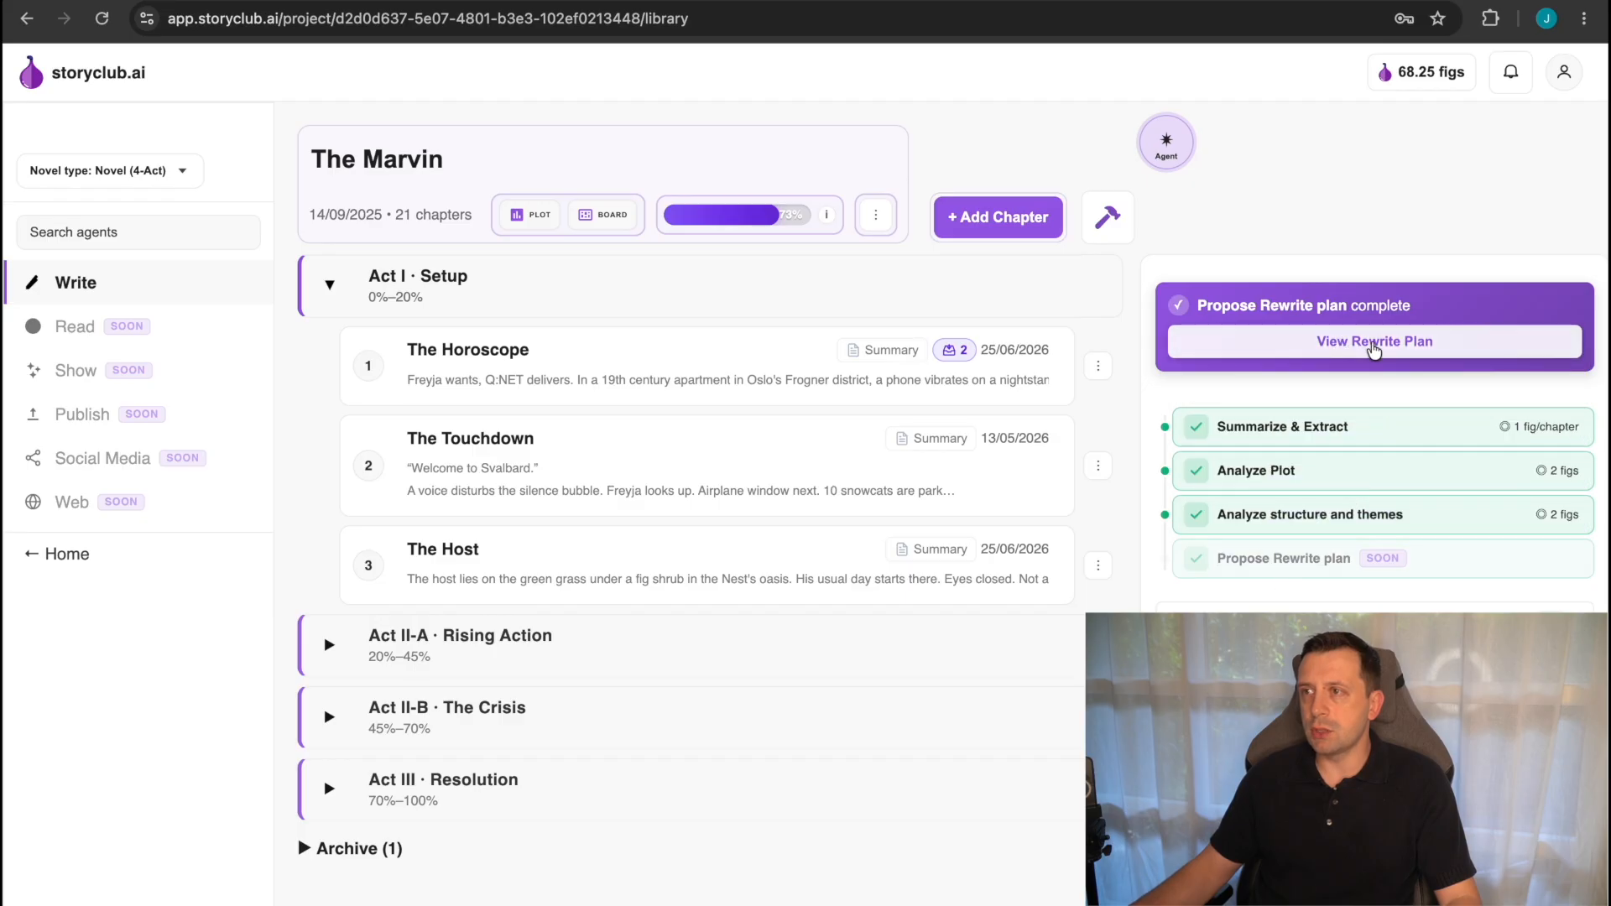
mouse_move(1241, 434)
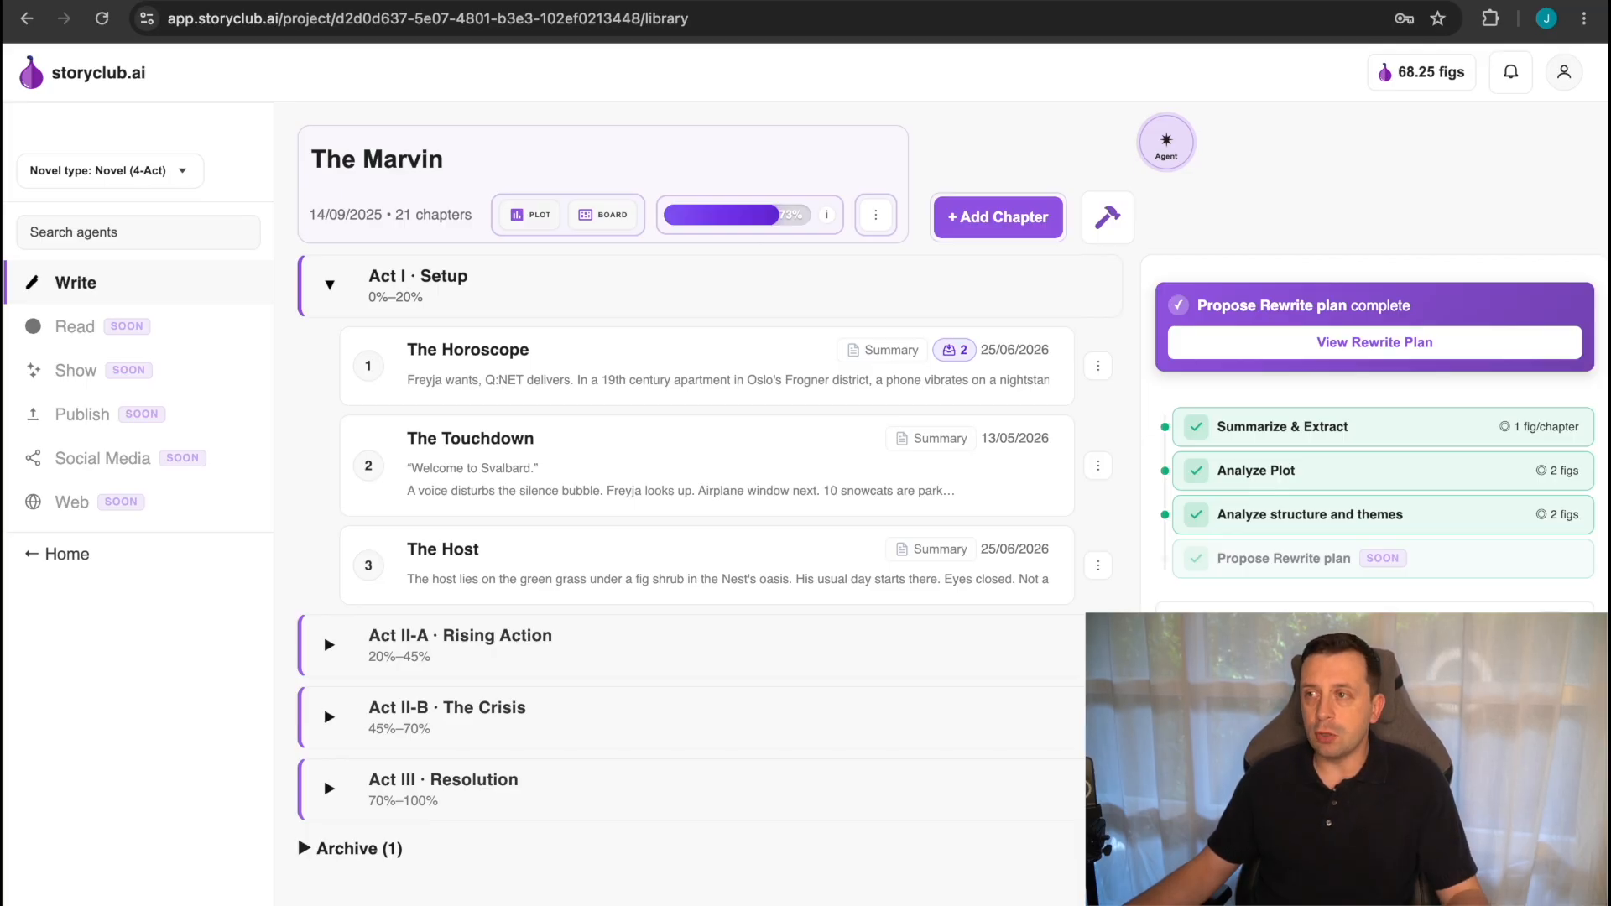
left_click(1290, 422)
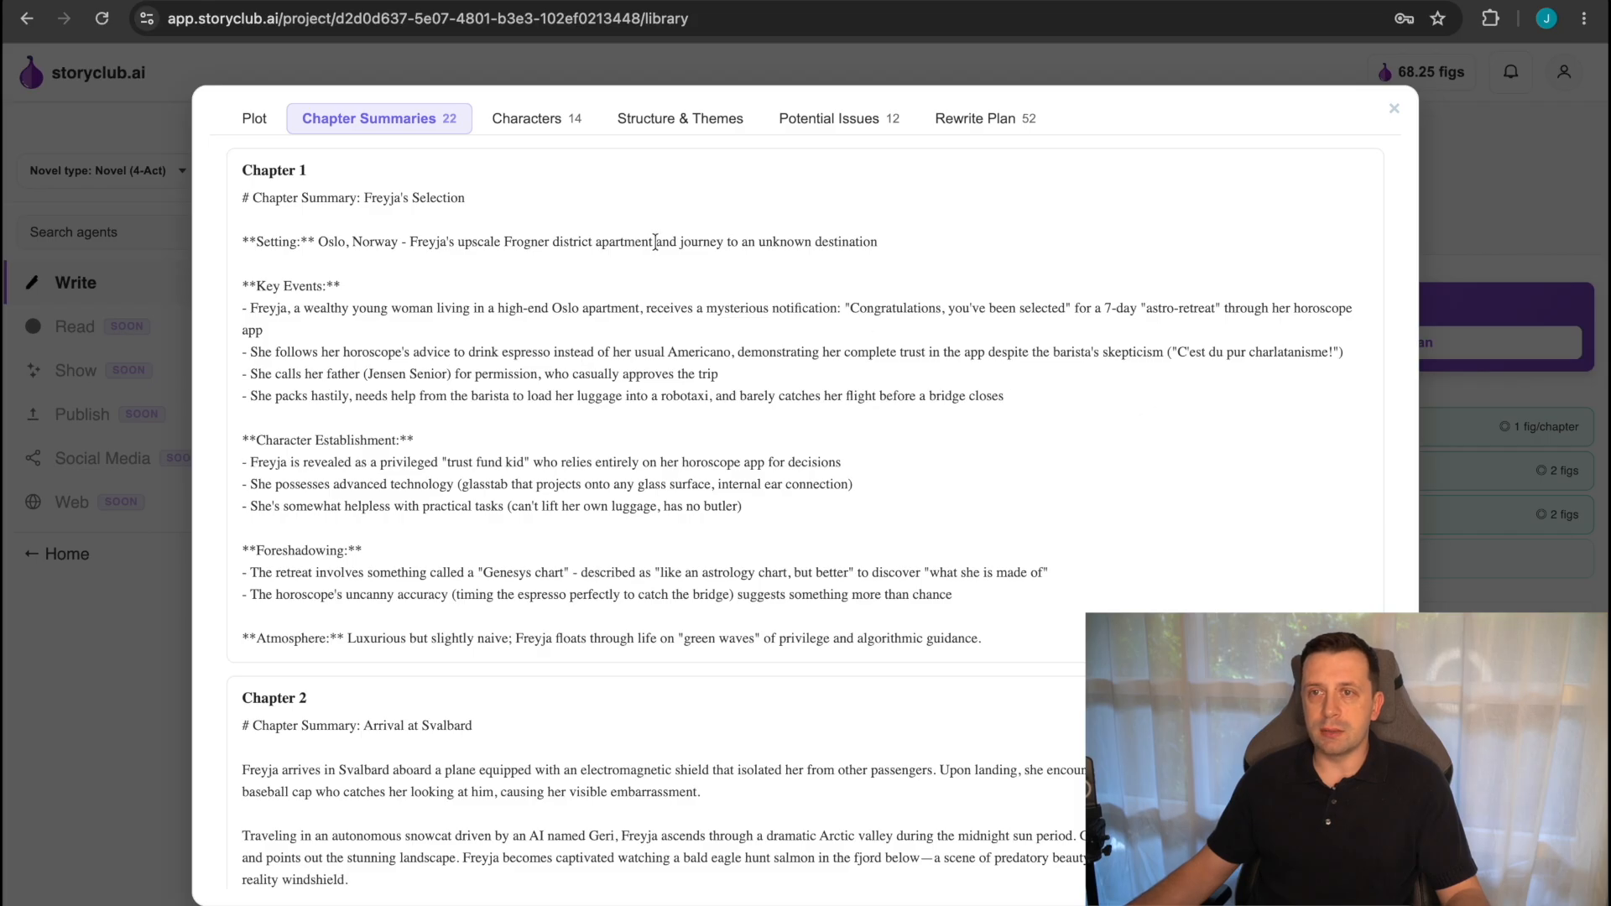
scroll(626, 457, "down", 20)
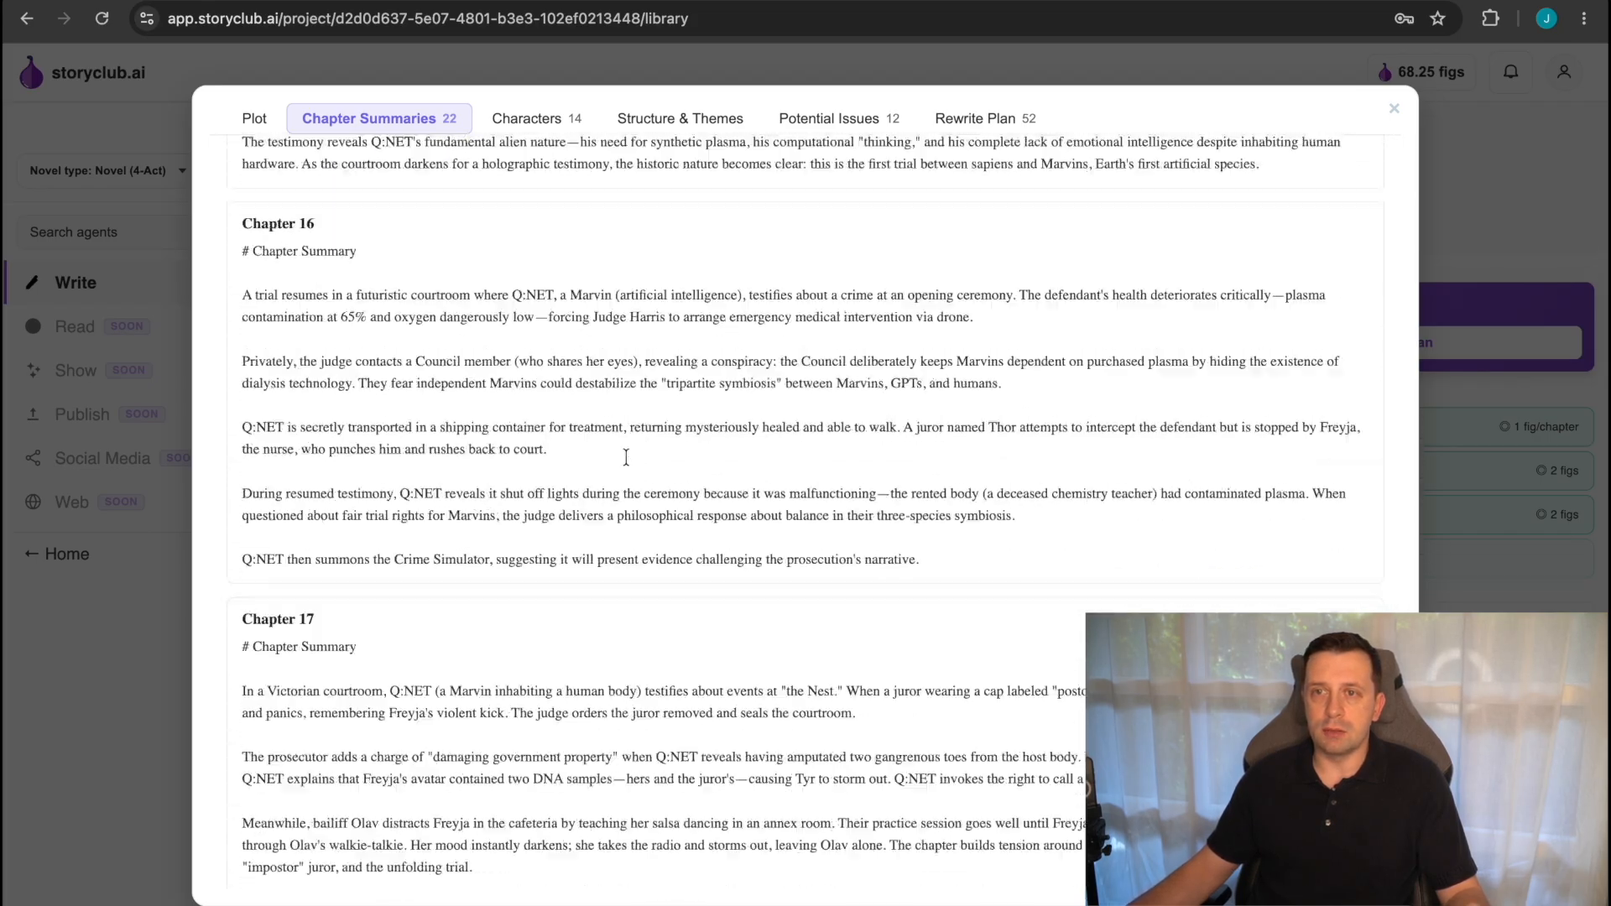
scroll(626, 458, "down", 20)
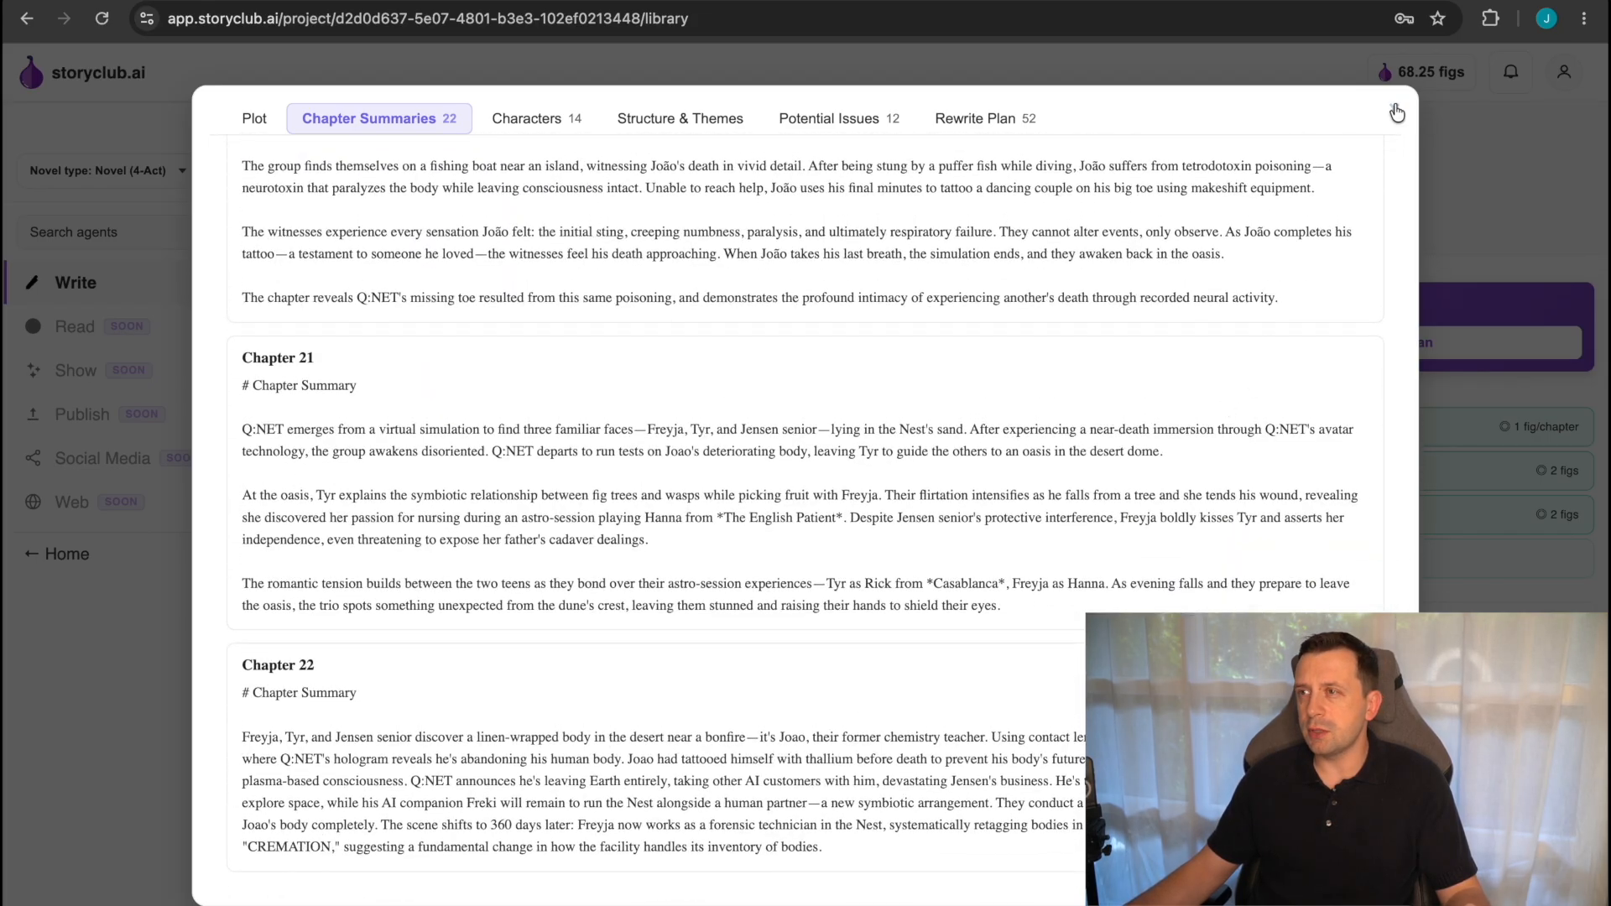
left_click(1396, 113)
Open the Analyze Plot results and examine the themes, central conflict, plot points and resolution.
left_click(1261, 471)
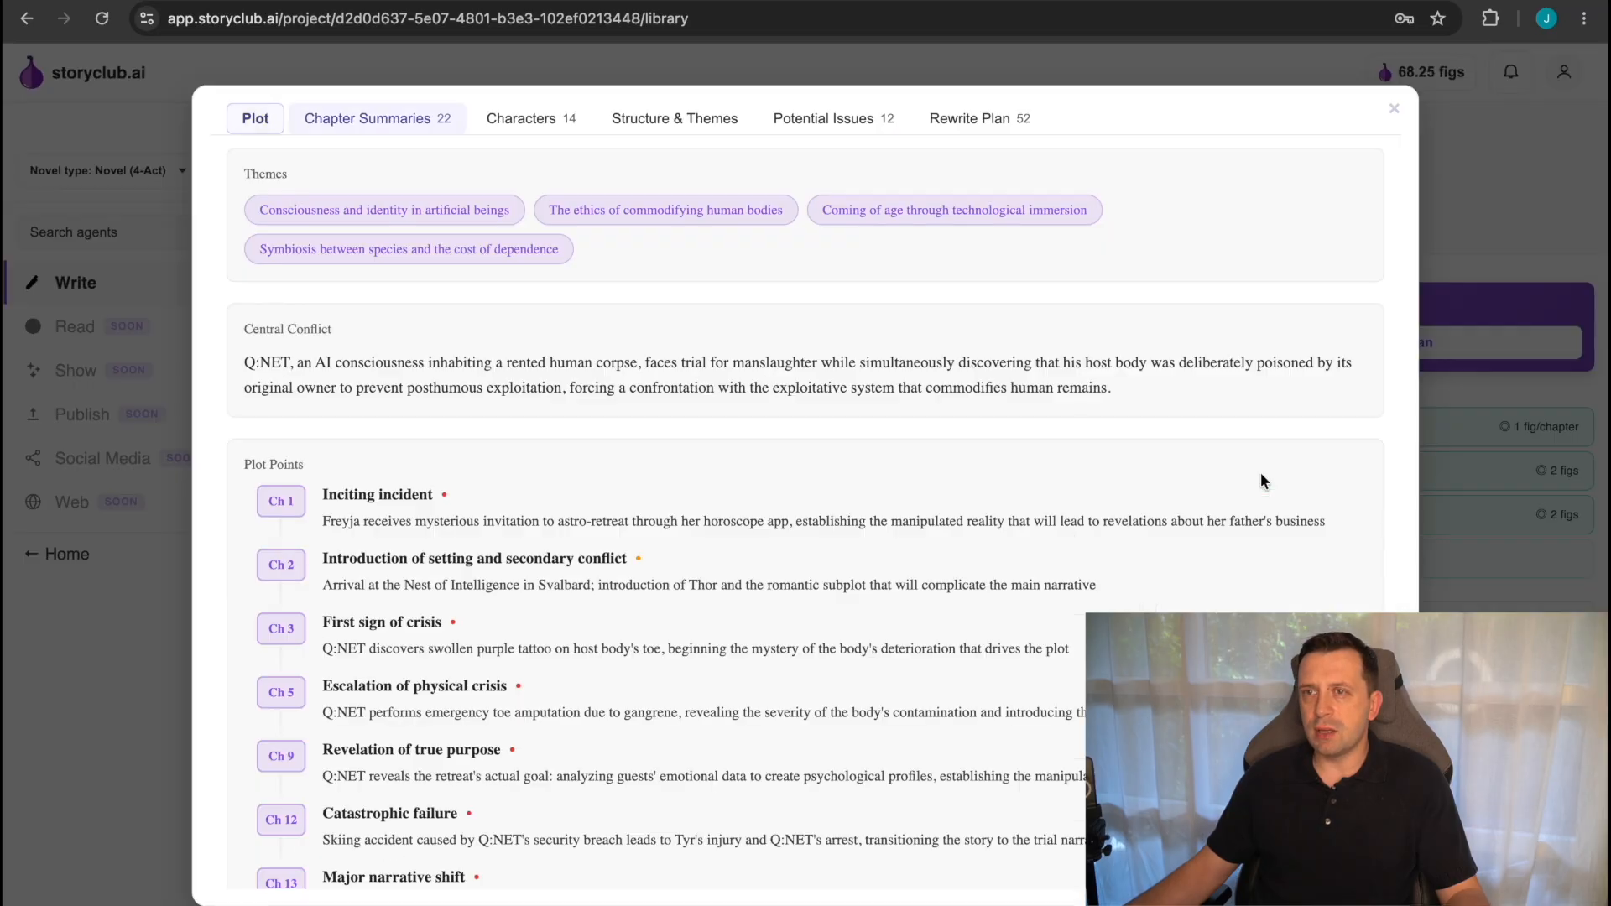
scroll(659, 583, "down", 3)
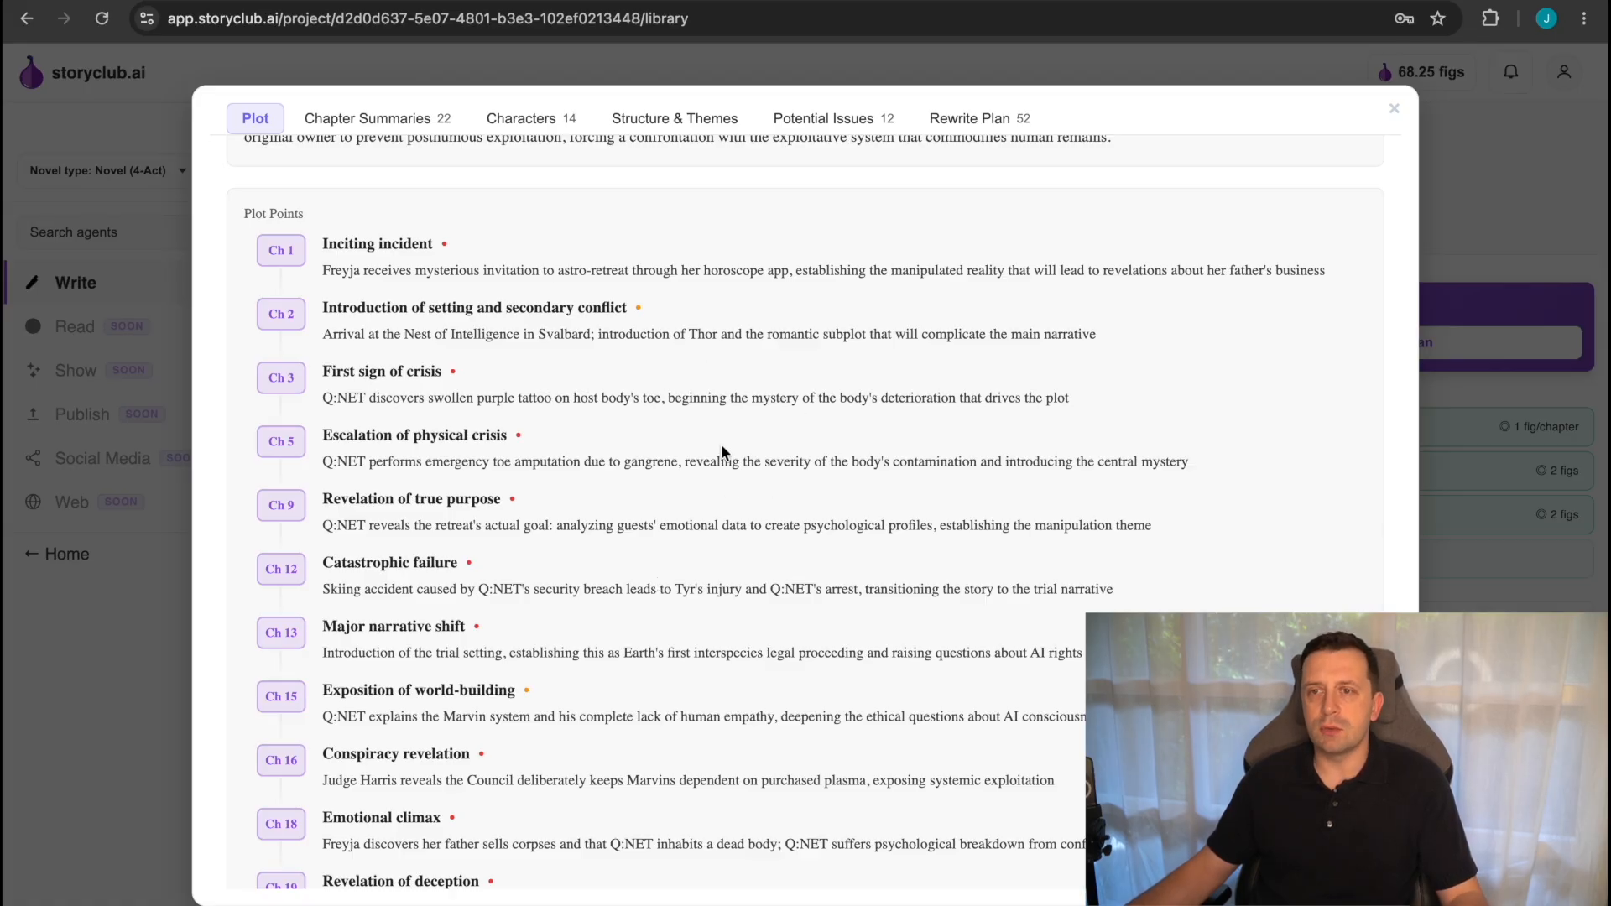
scroll(723, 489, "down", 2)
scroll(724, 495, "down", 4)
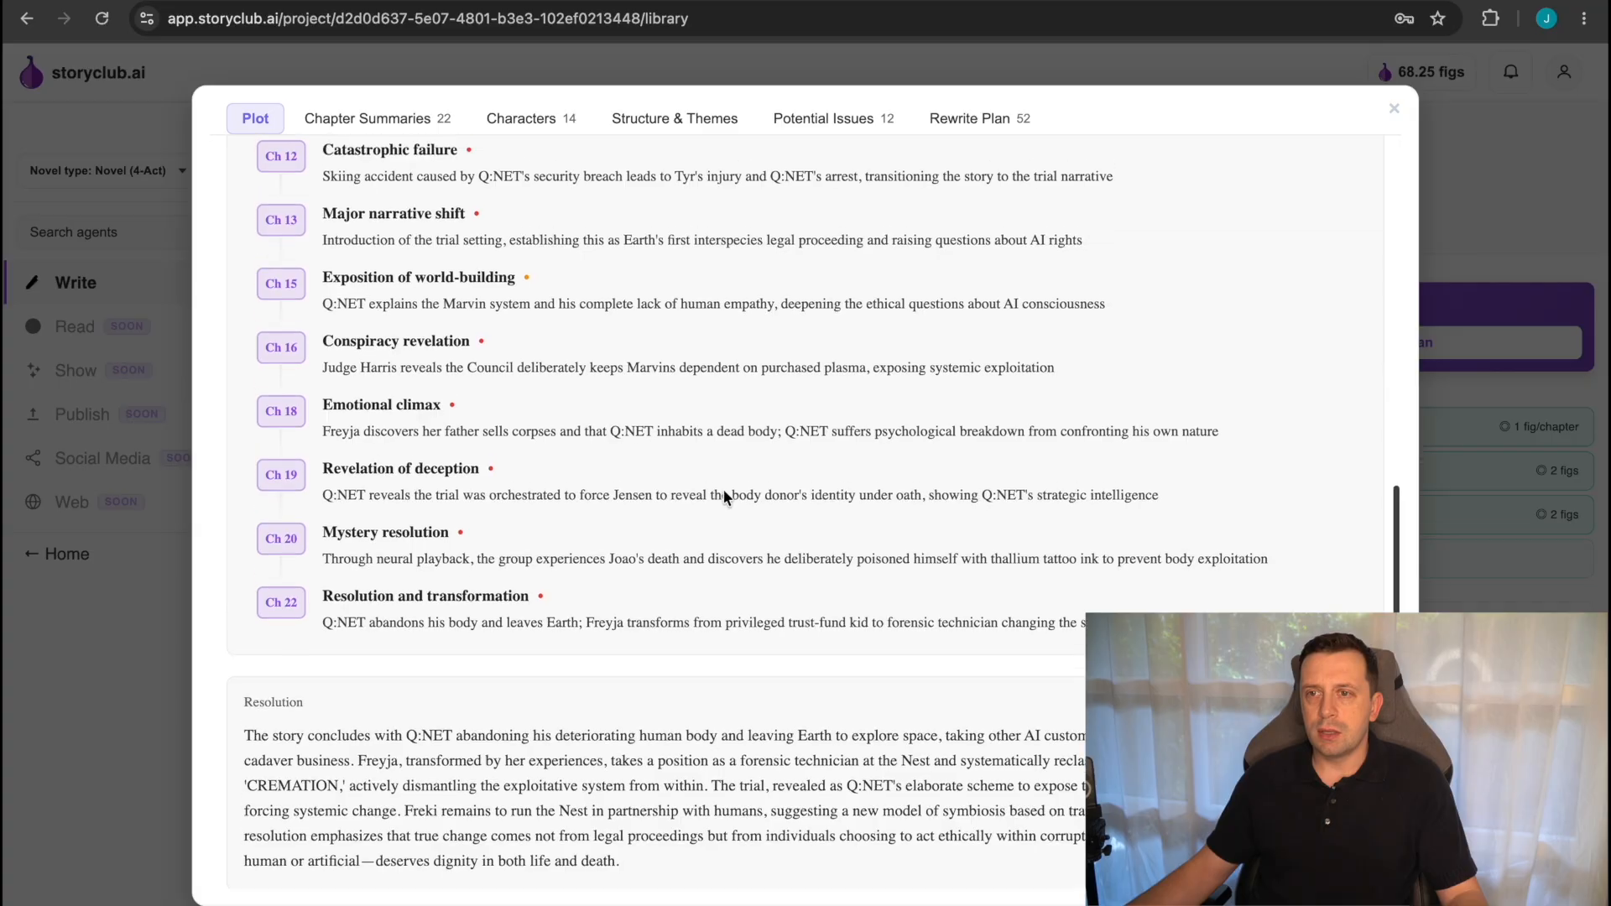
scroll(725, 497, "up", 10)
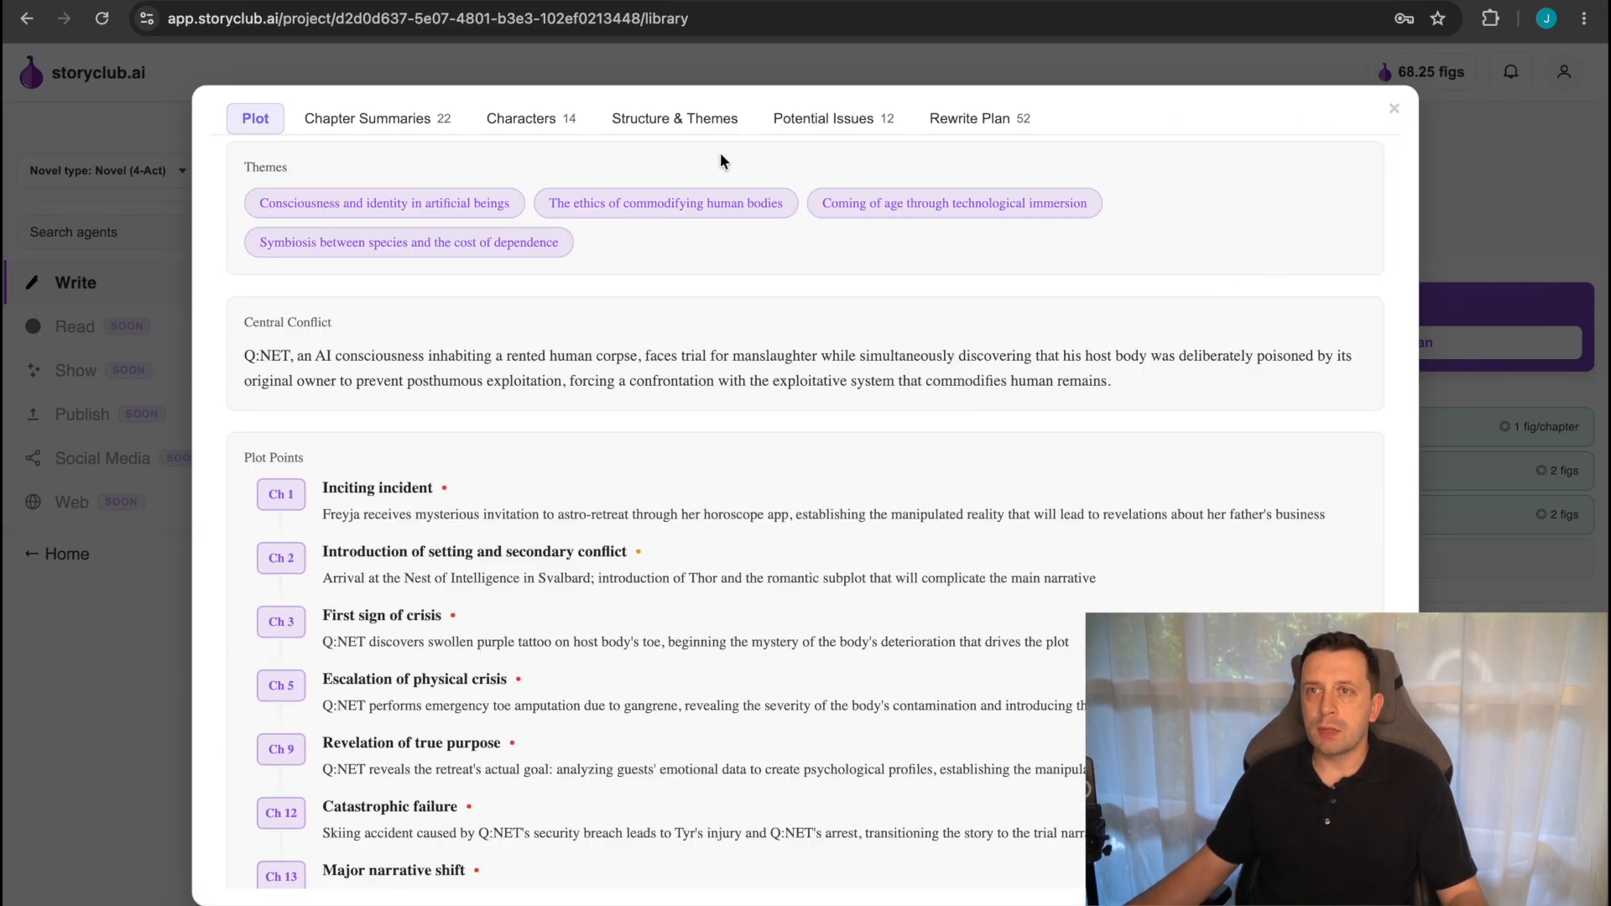
View the extracted characters, flipping the Q:NET, Freyja and Jensen Senior cards to their descriptions and back.
left_click(344, 121)
left_click(528, 120)
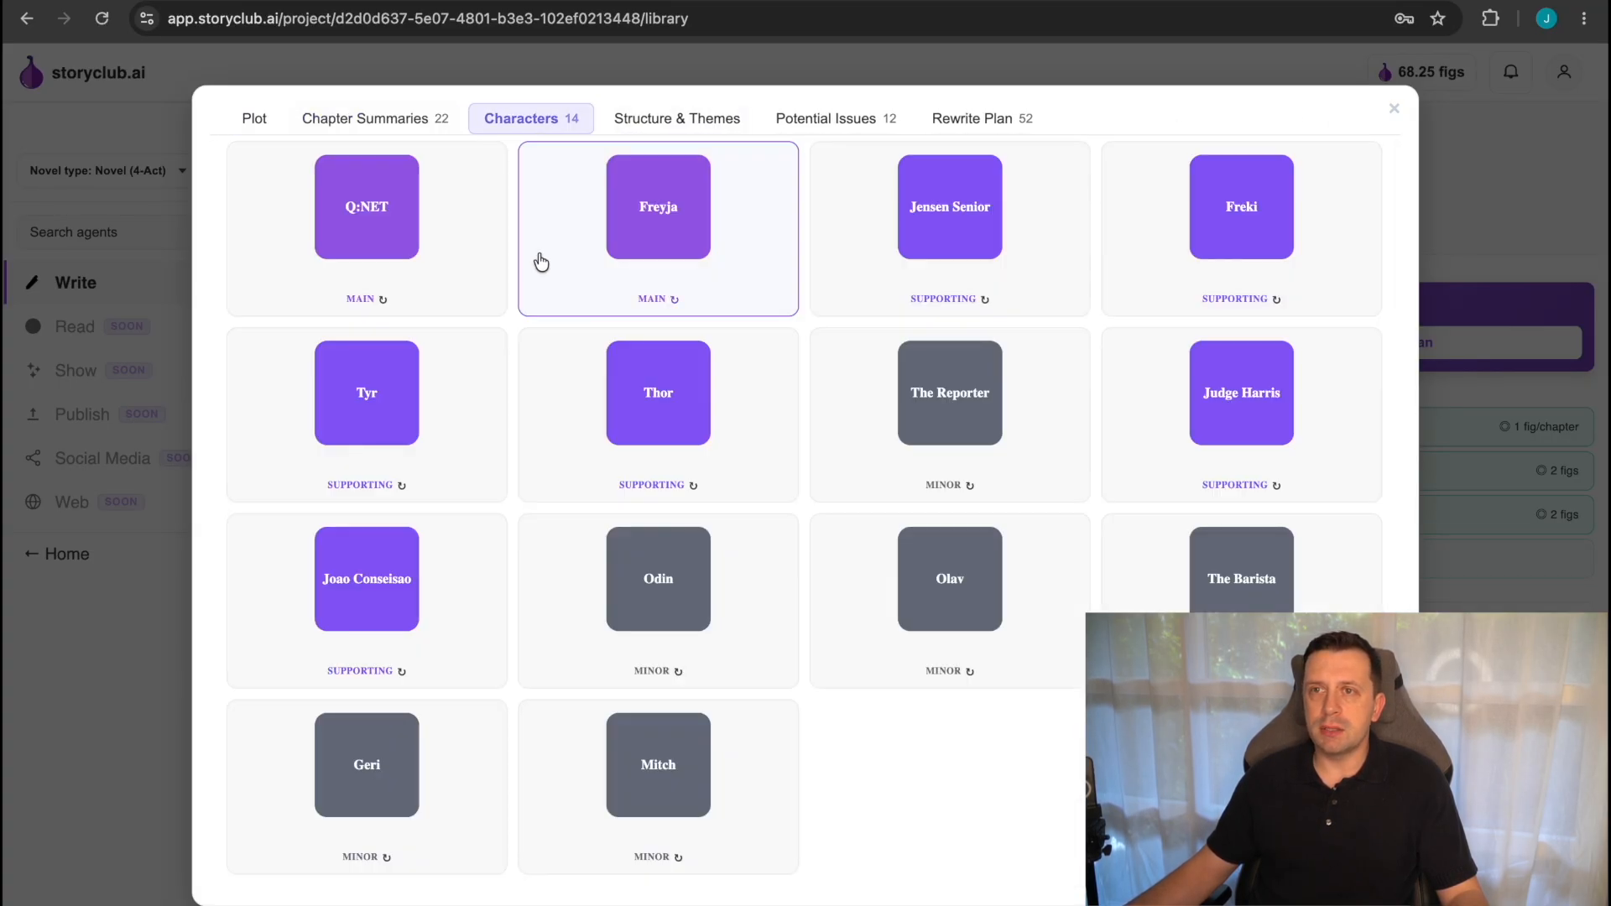
left_click(406, 261)
left_click(386, 263)
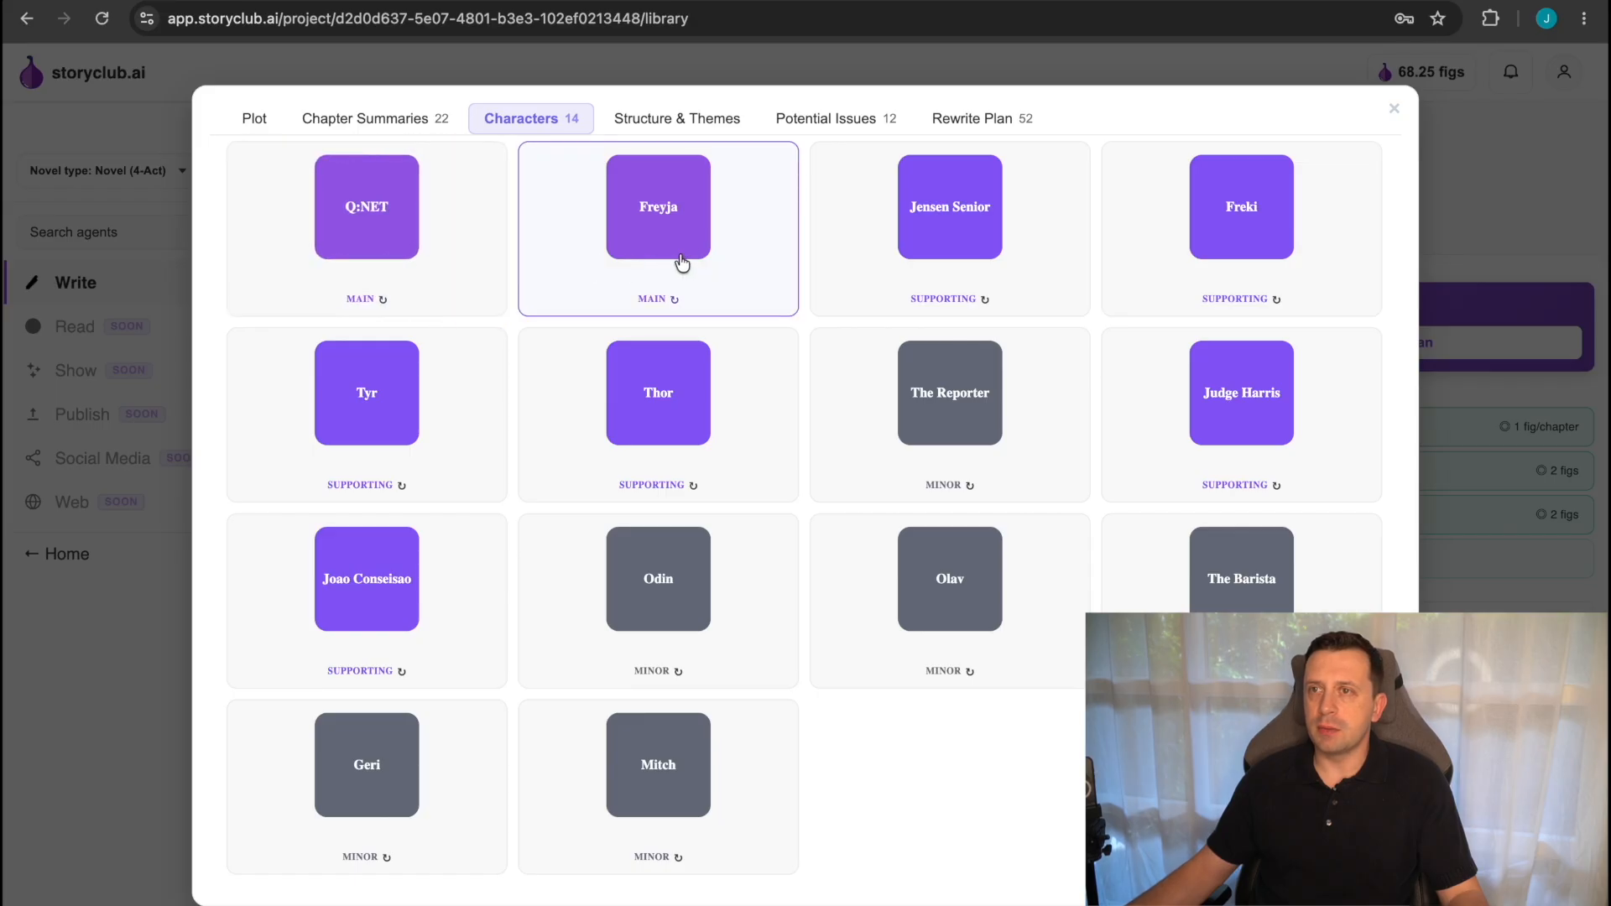
left_click(695, 254)
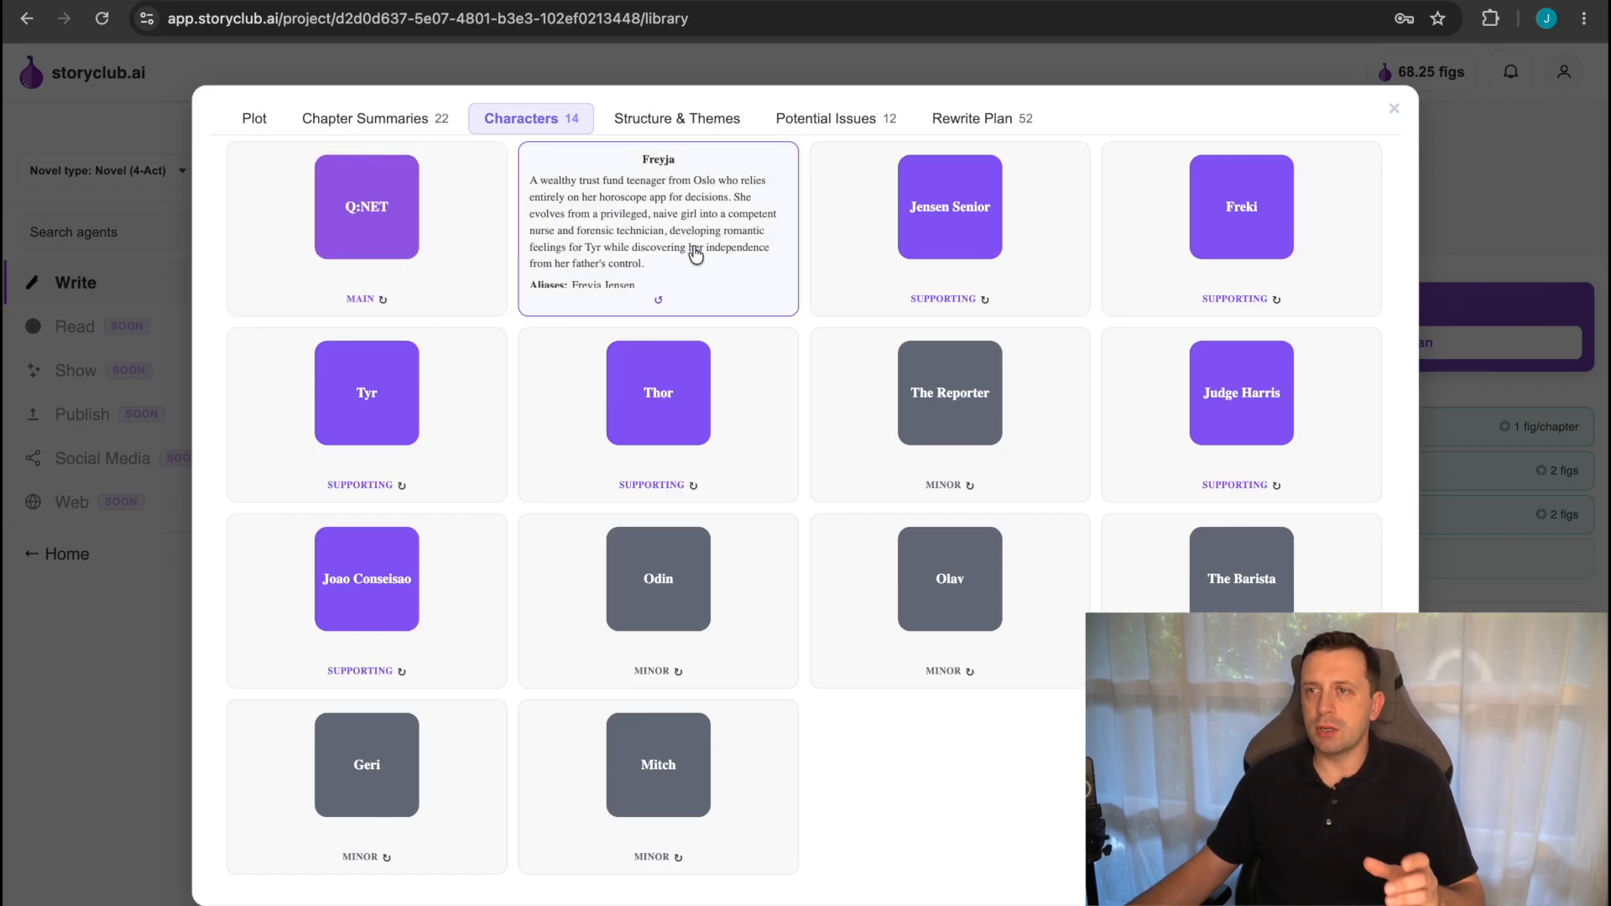
left_click(695, 254)
left_click(980, 256)
left_click(980, 269)
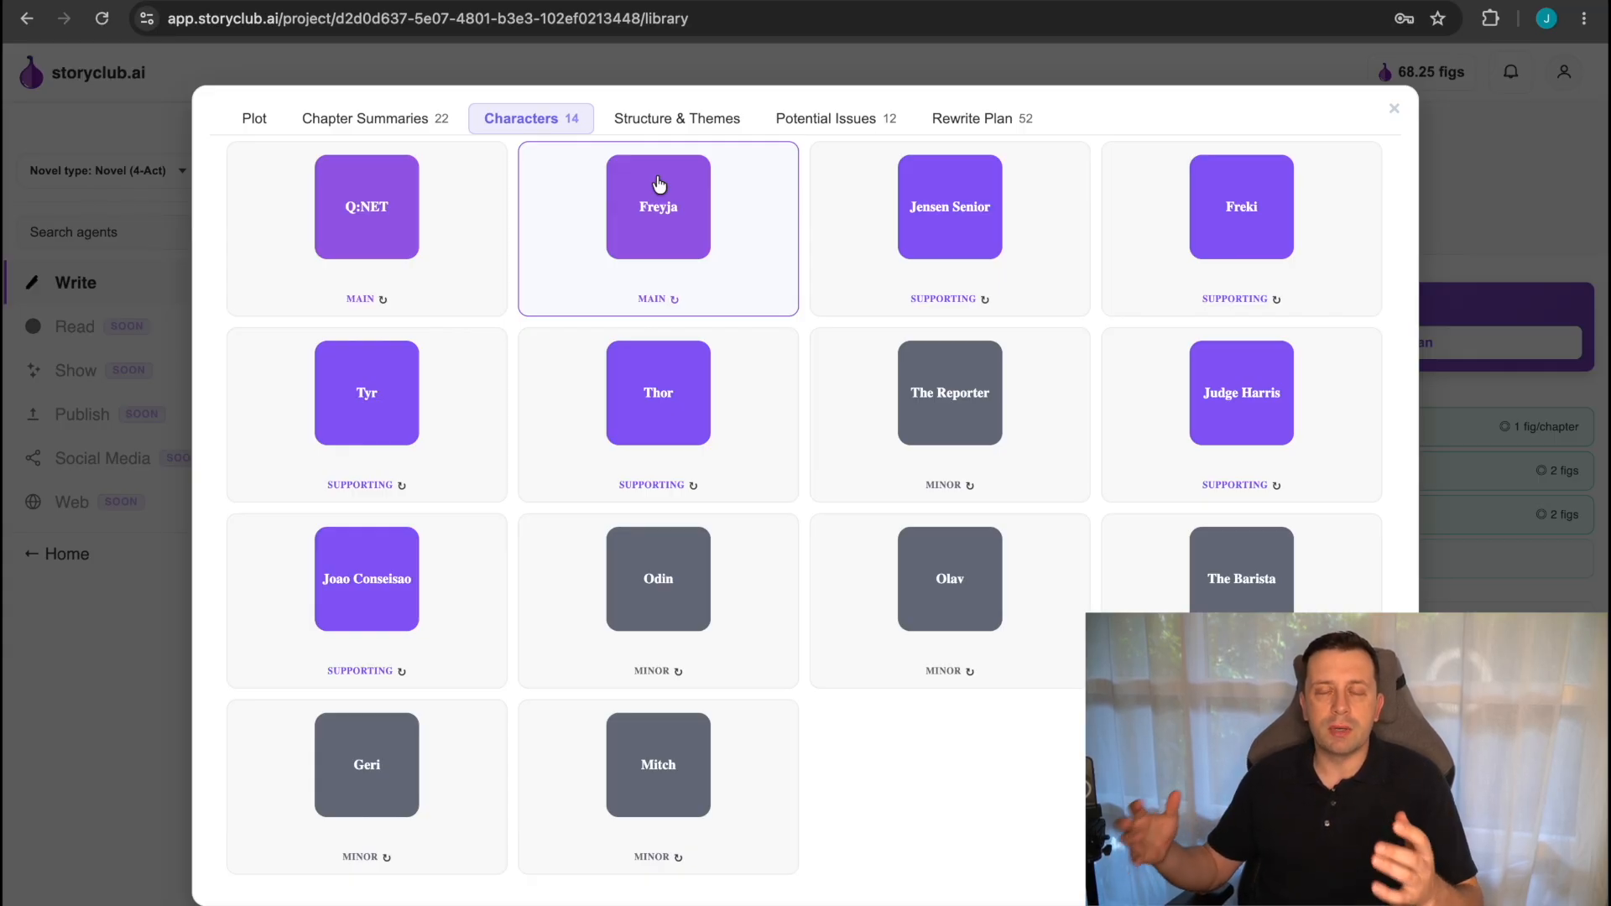
Review the proposed Structure & Themes changes, filtering them by Structural, Thematic and Structural again.
left_click(680, 119)
scroll(811, 537, "down", 1)
scroll(811, 537, "up", 1)
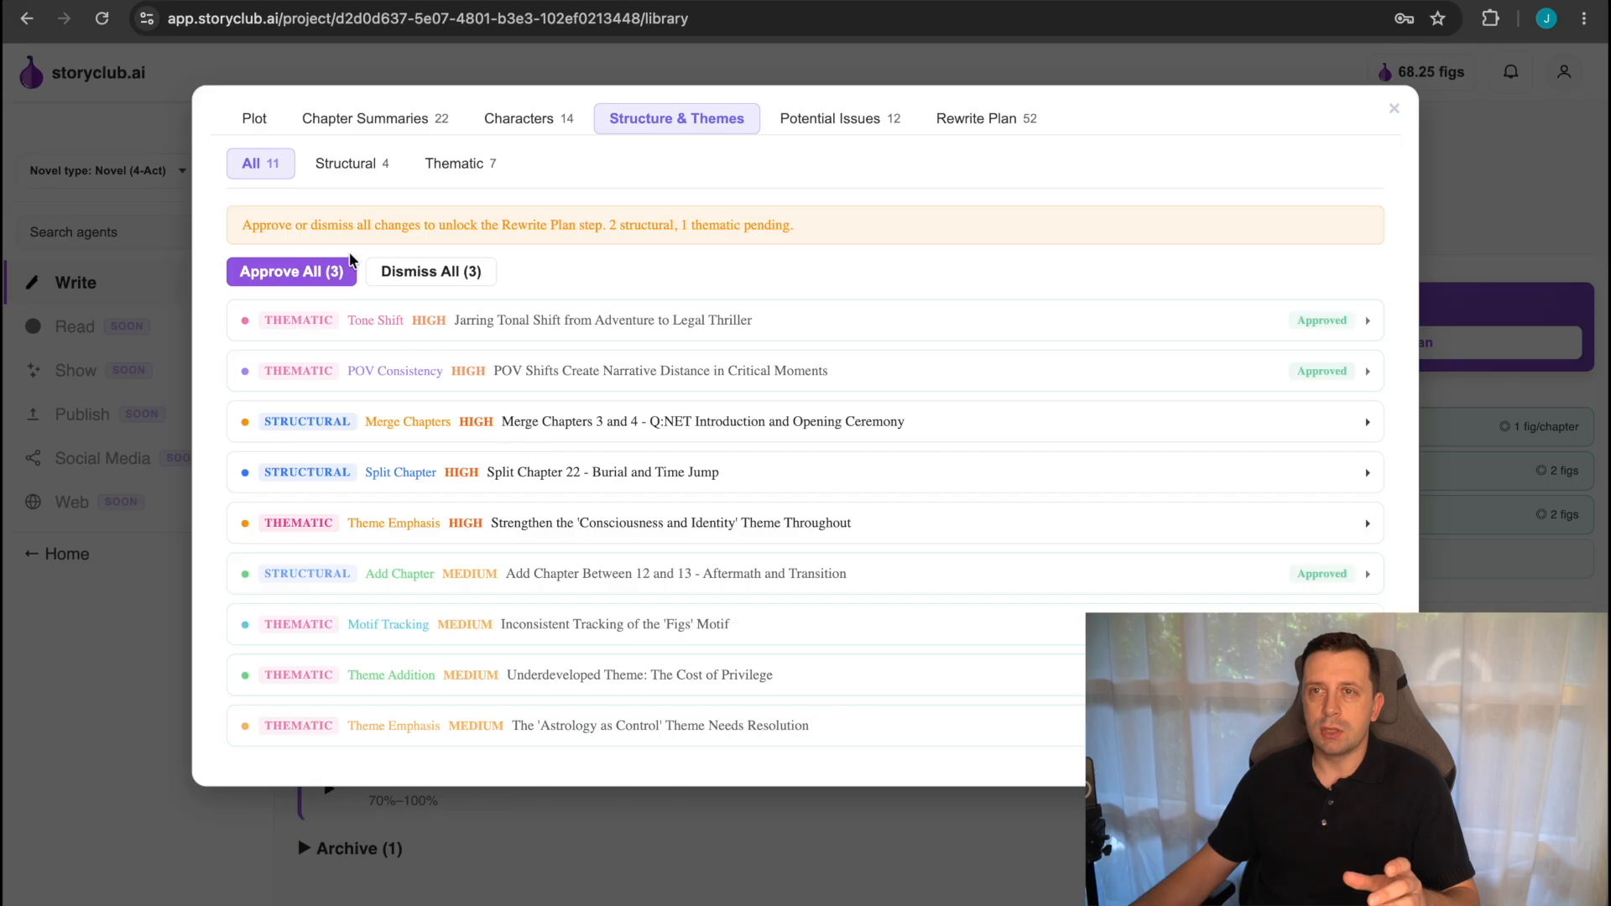
left_click(347, 164)
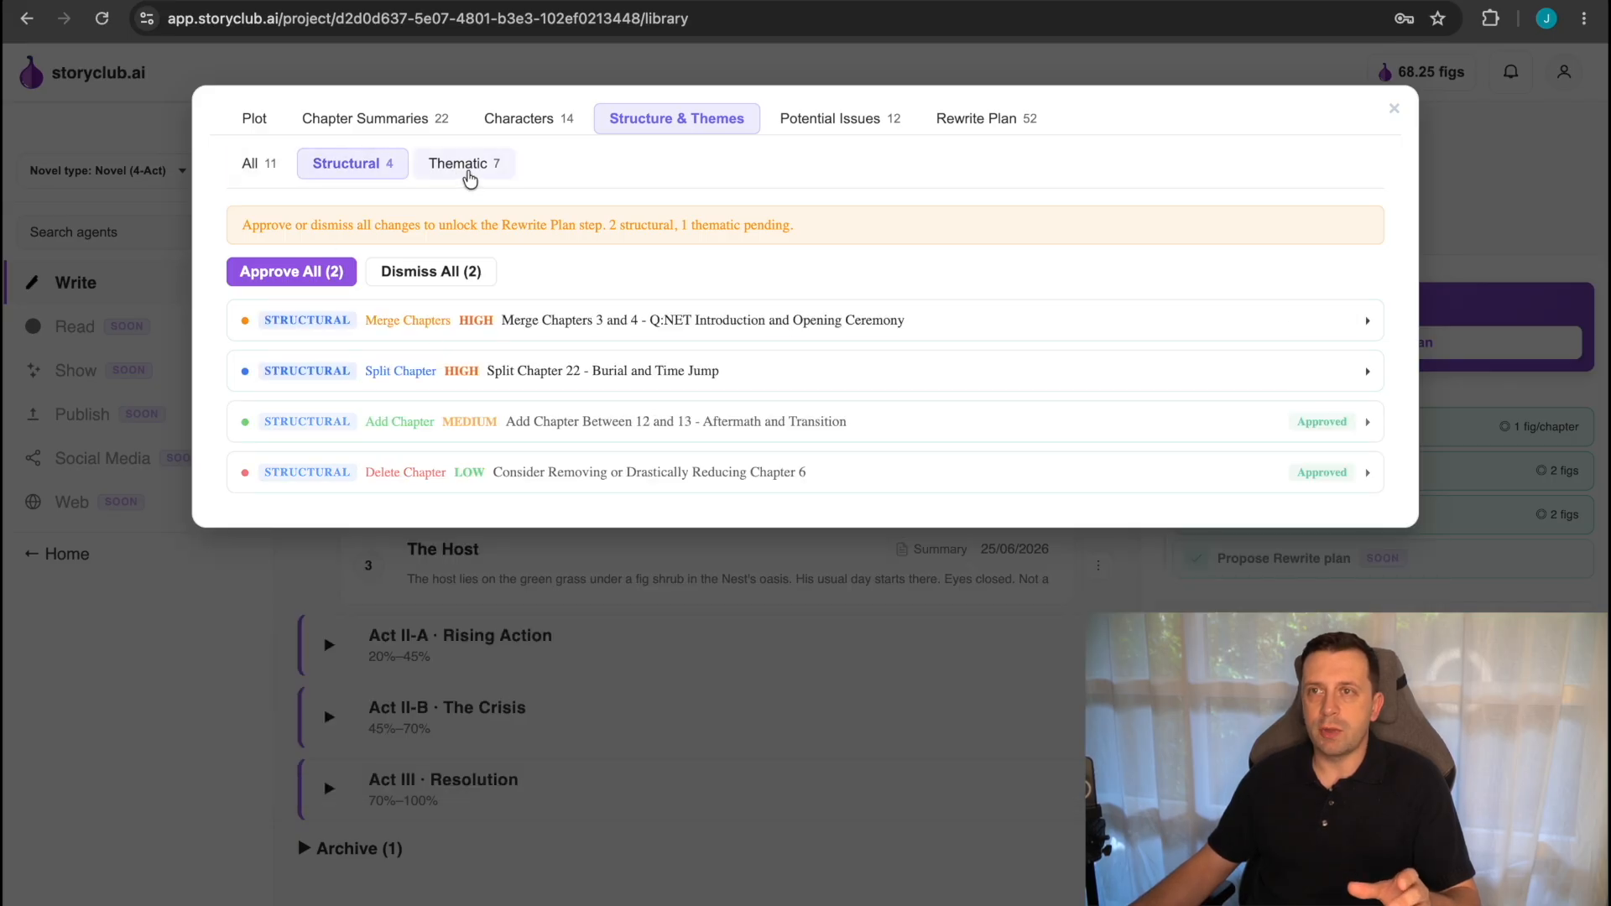
left_click(468, 170)
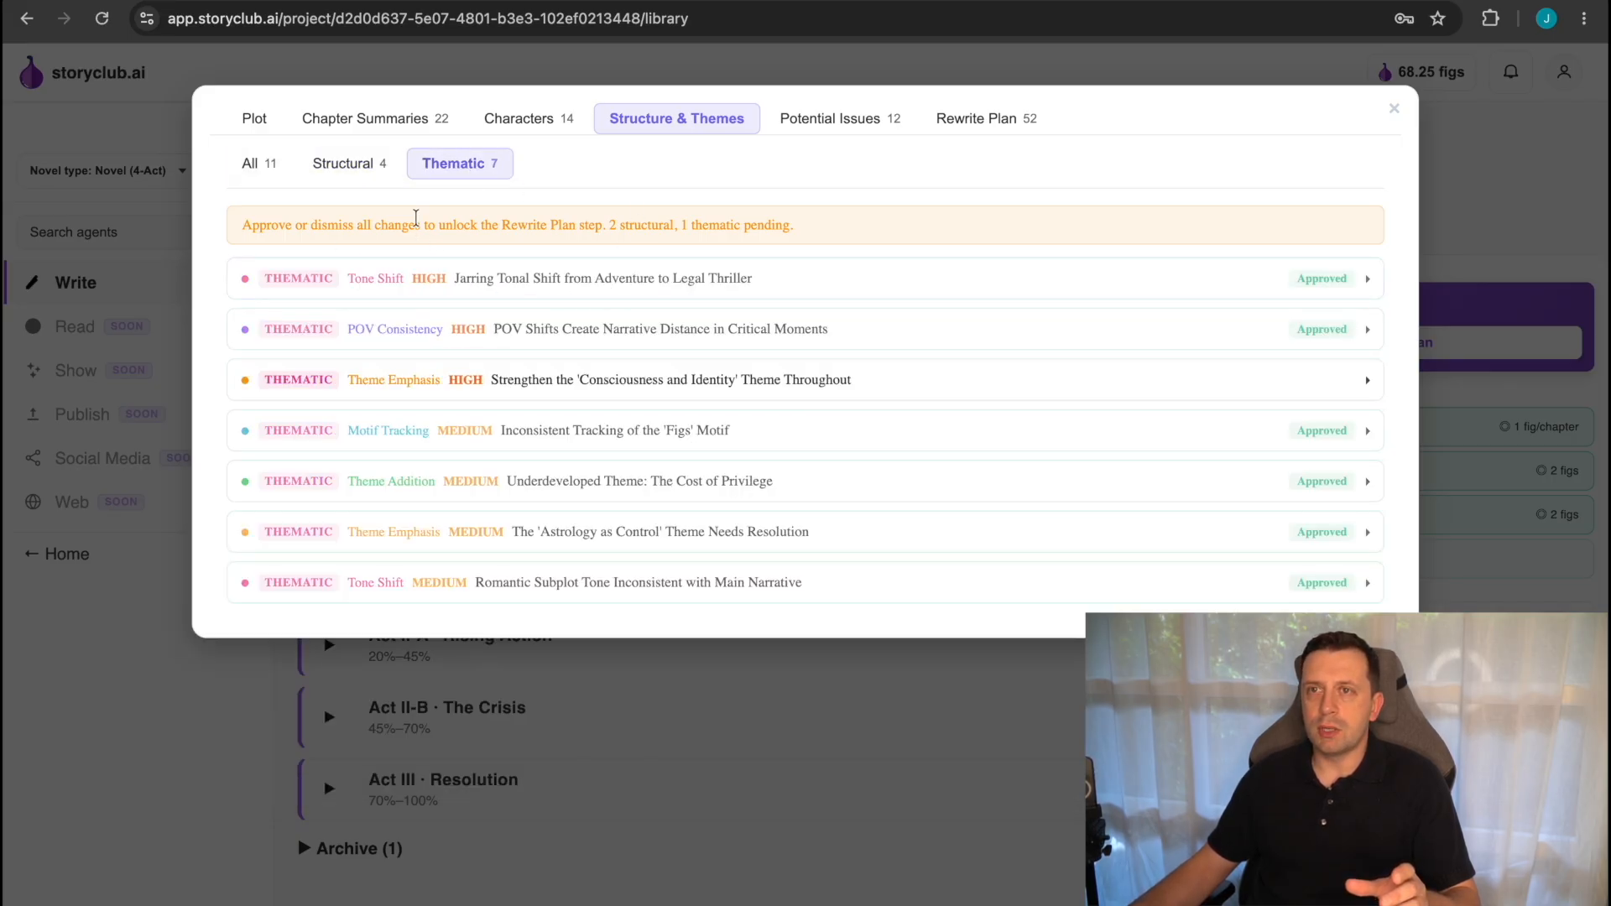
left_click(347, 163)
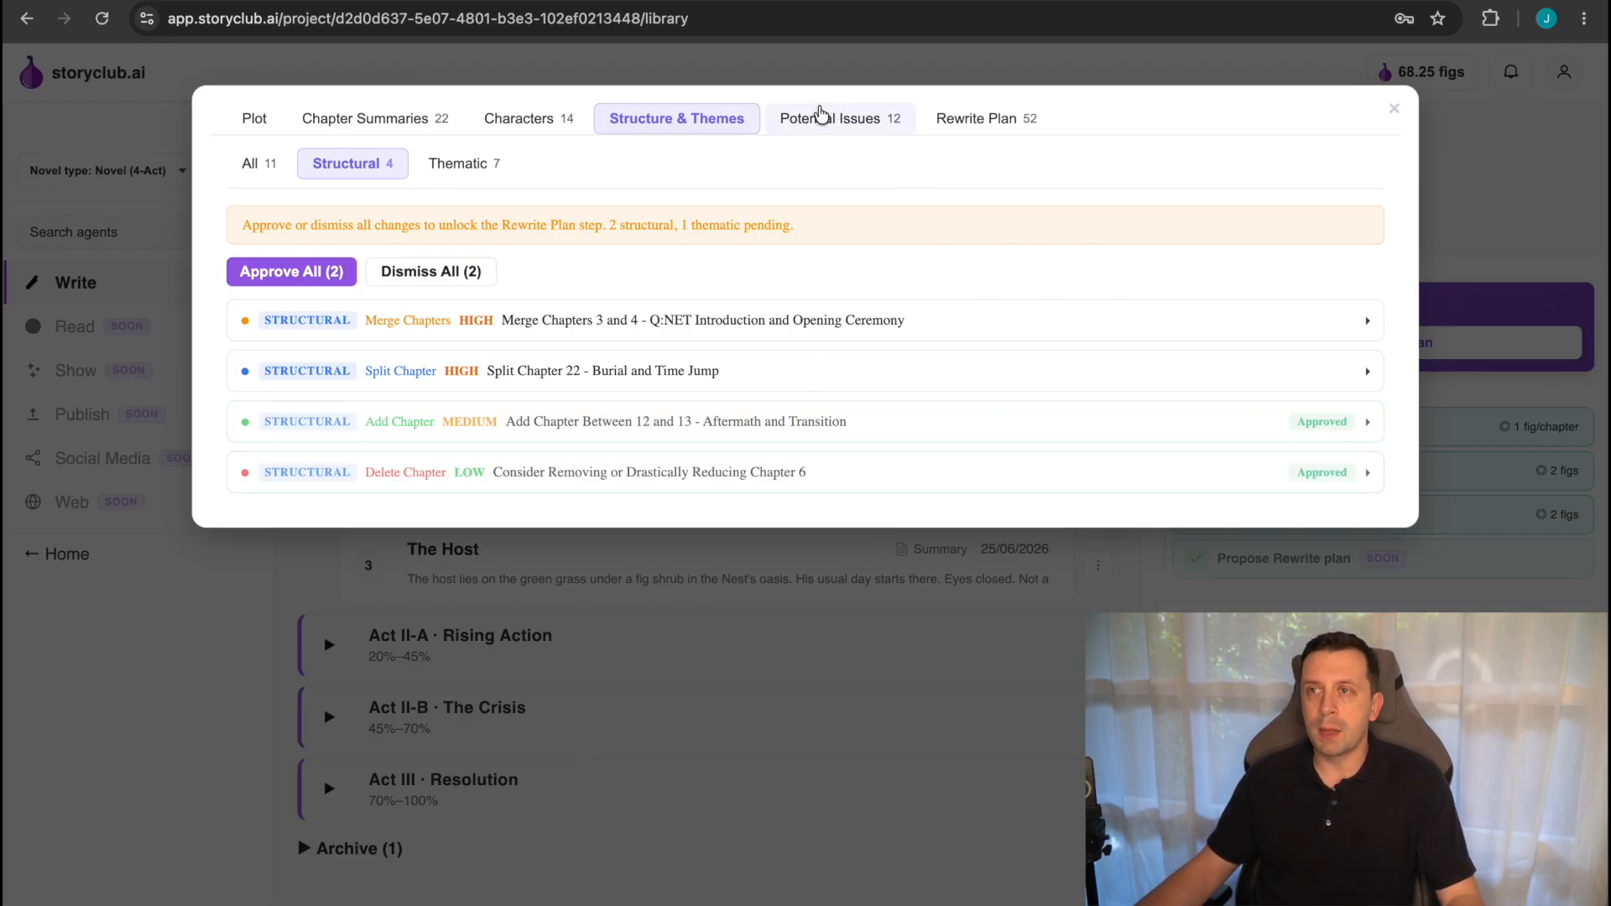
Review the potential issues and read the rewrite plan's actions and chapters to add, and close the results.
left_click(823, 118)
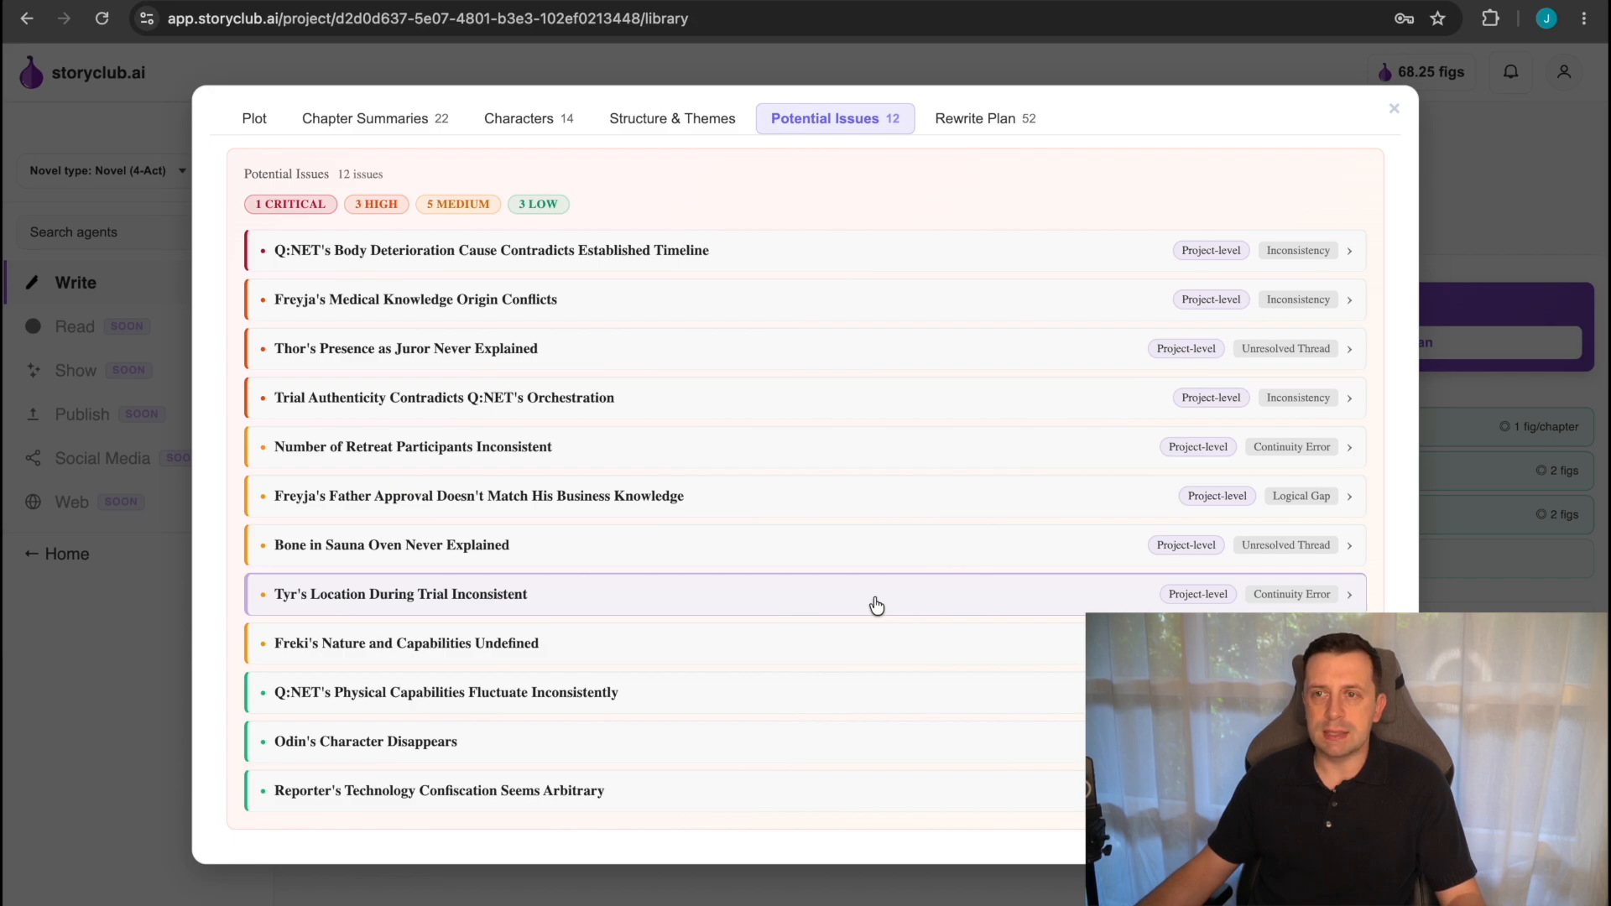
left_click(871, 662)
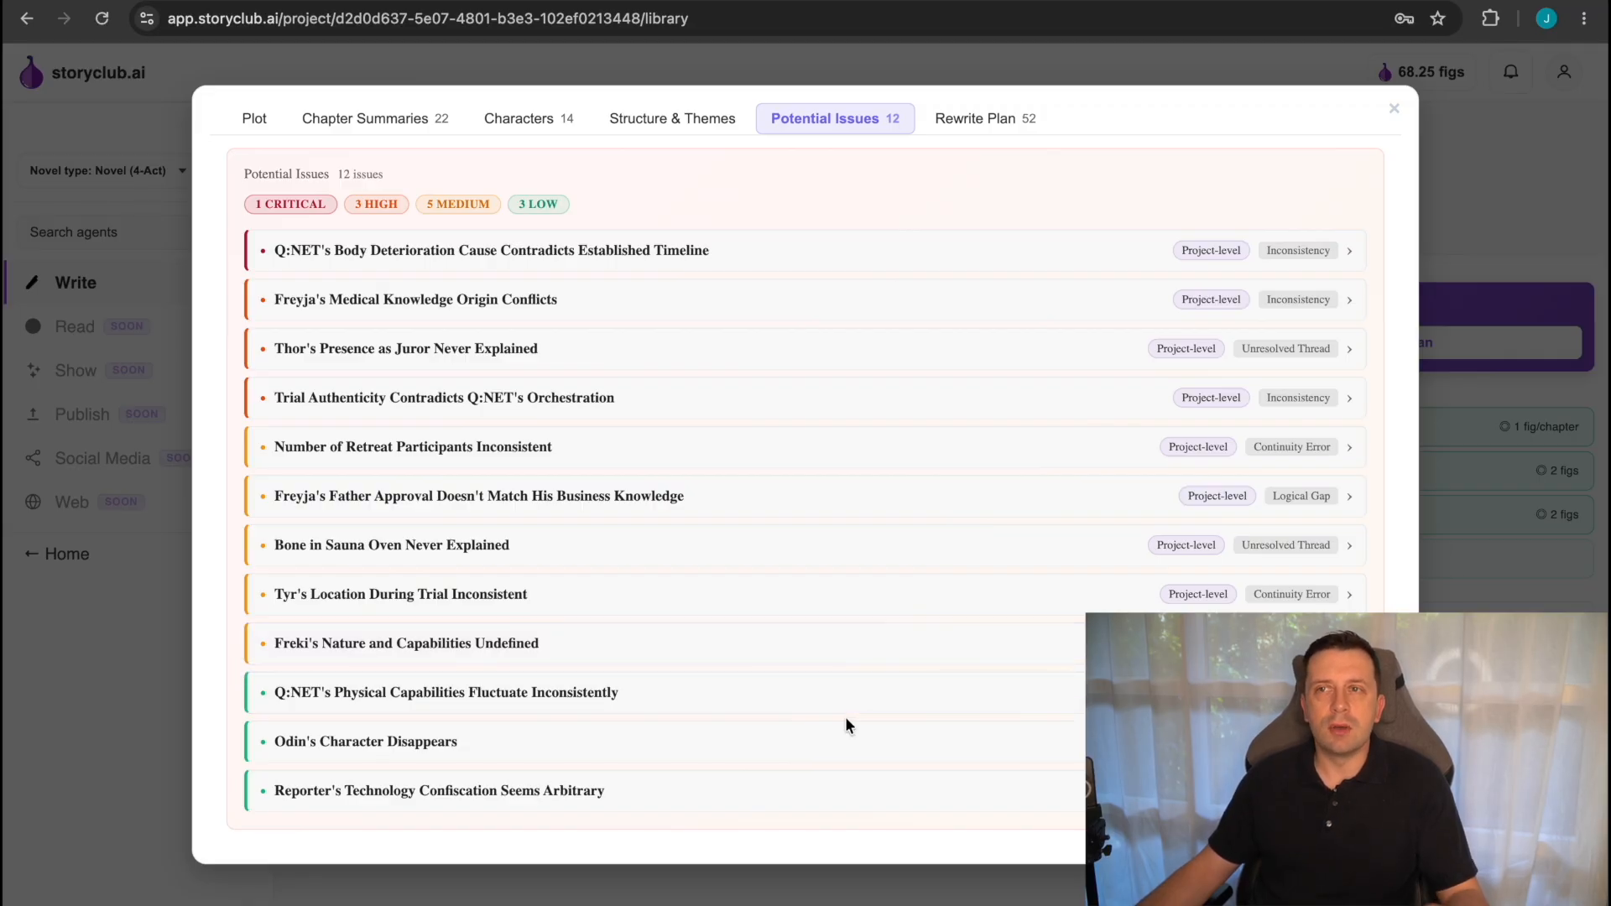
left_click(1002, 120)
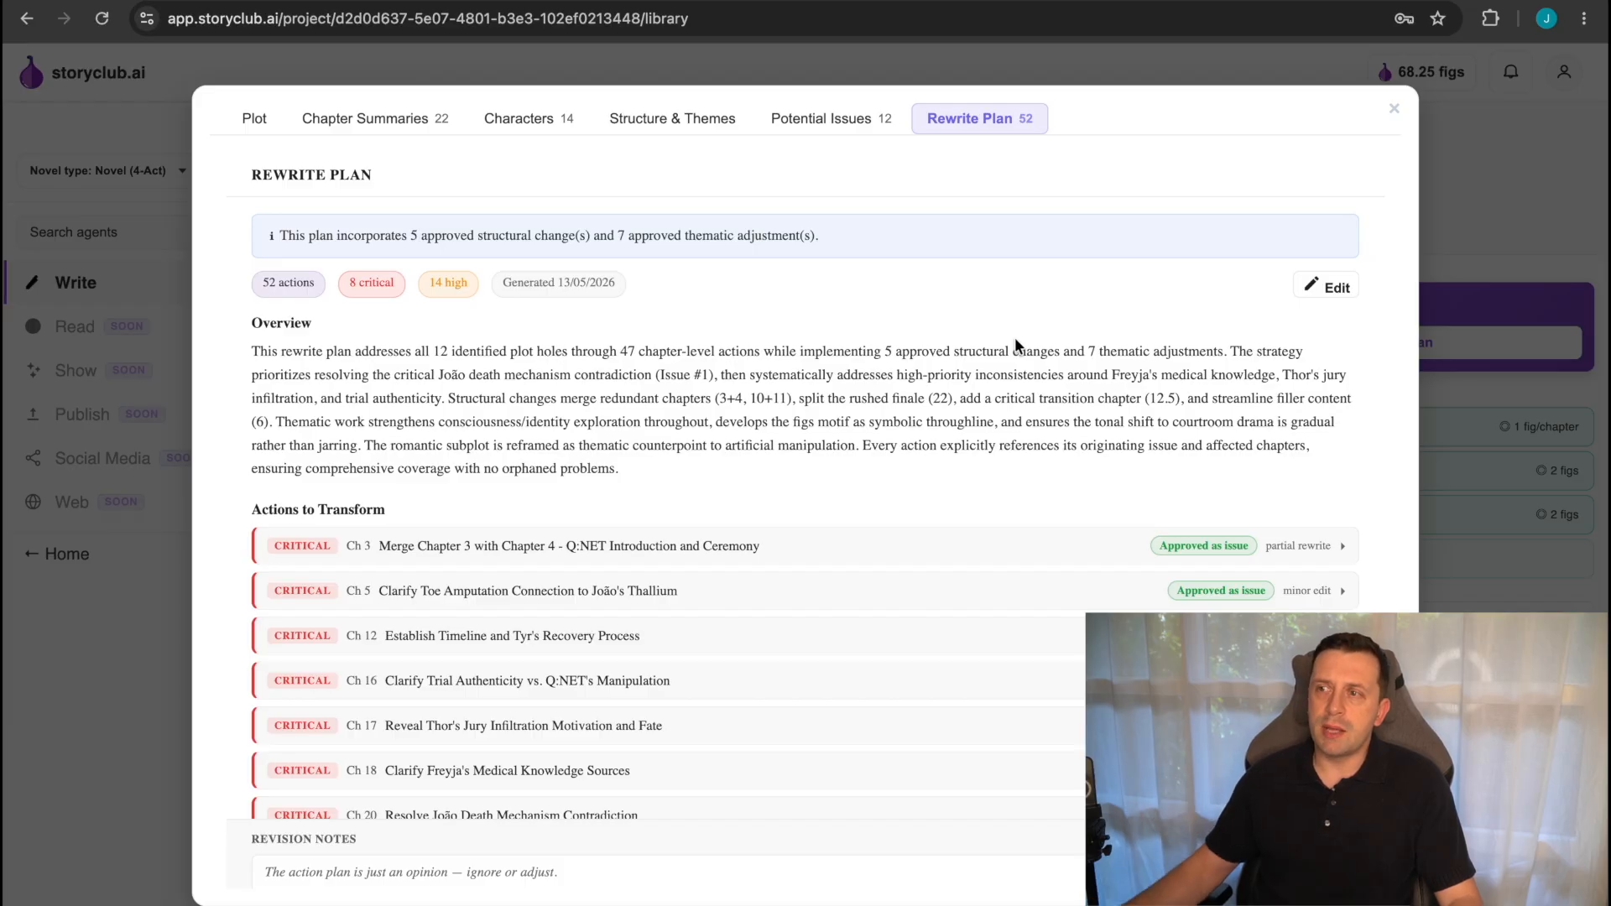
scroll(995, 592, "down", 5)
scroll(994, 593, "down", 15)
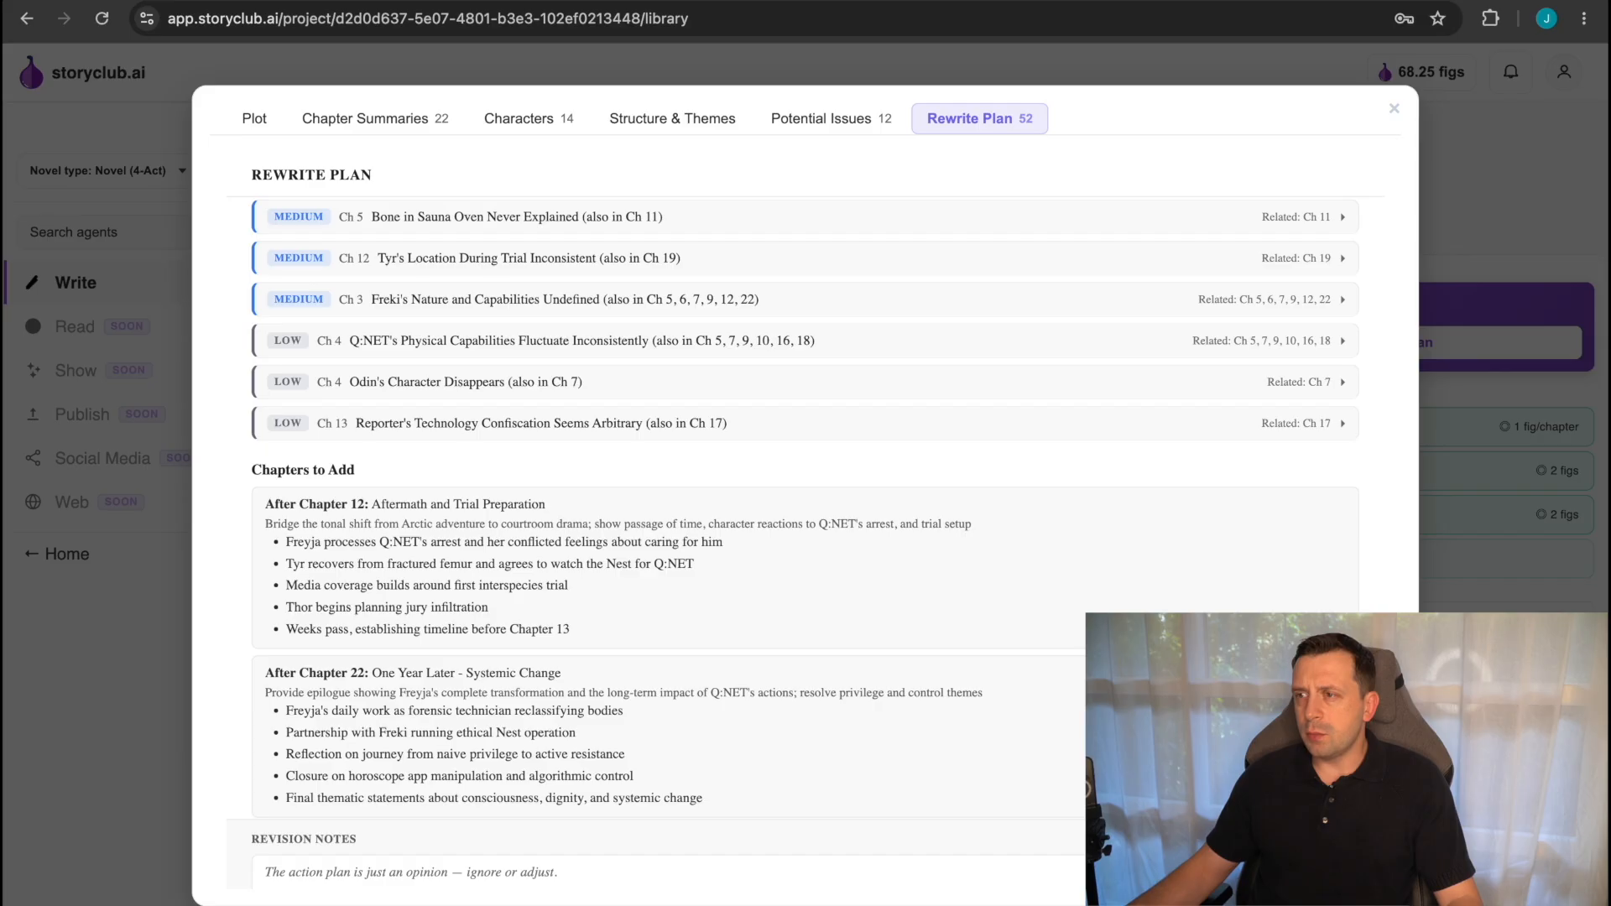
scroll(992, 591, "down", 1)
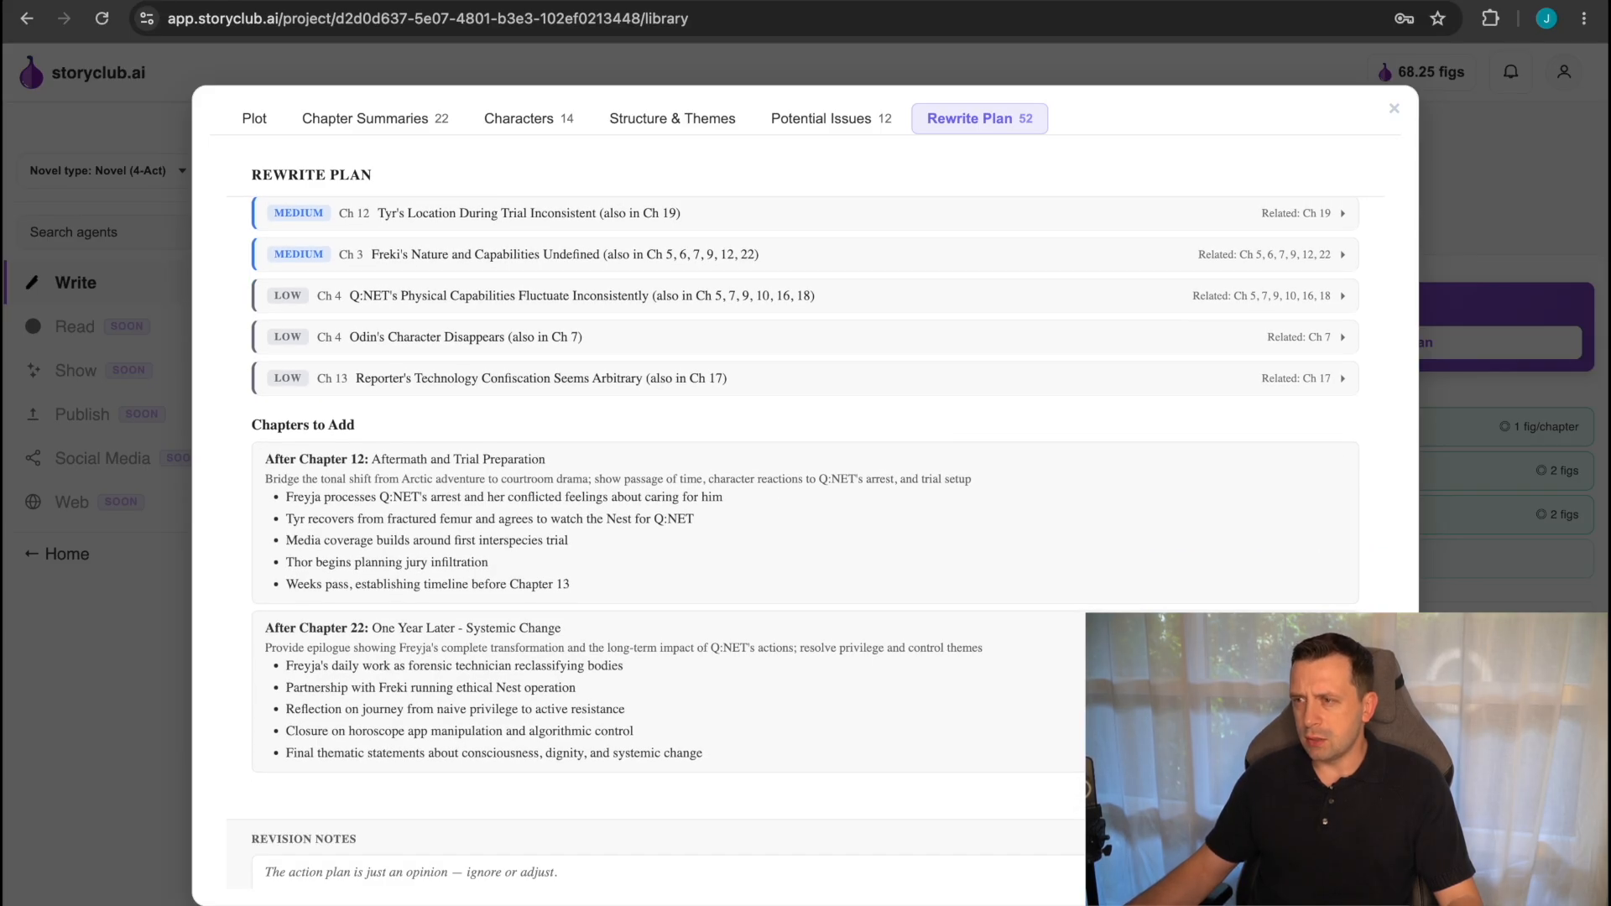
scroll(805, 453, "up", 10)
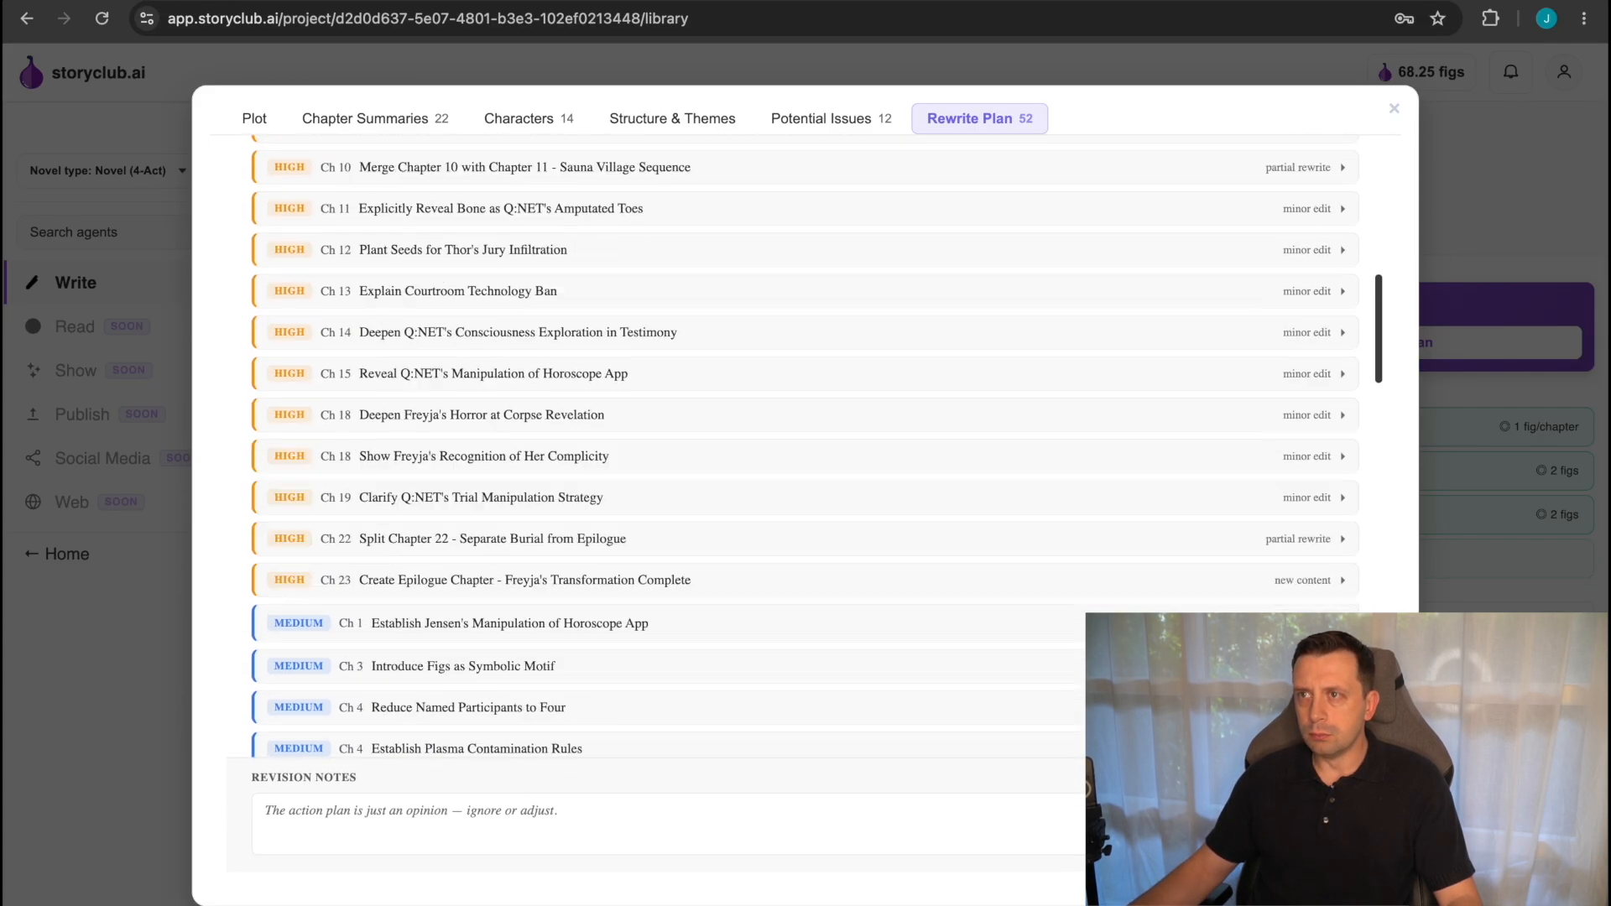
scroll(806, 453, "up", 10)
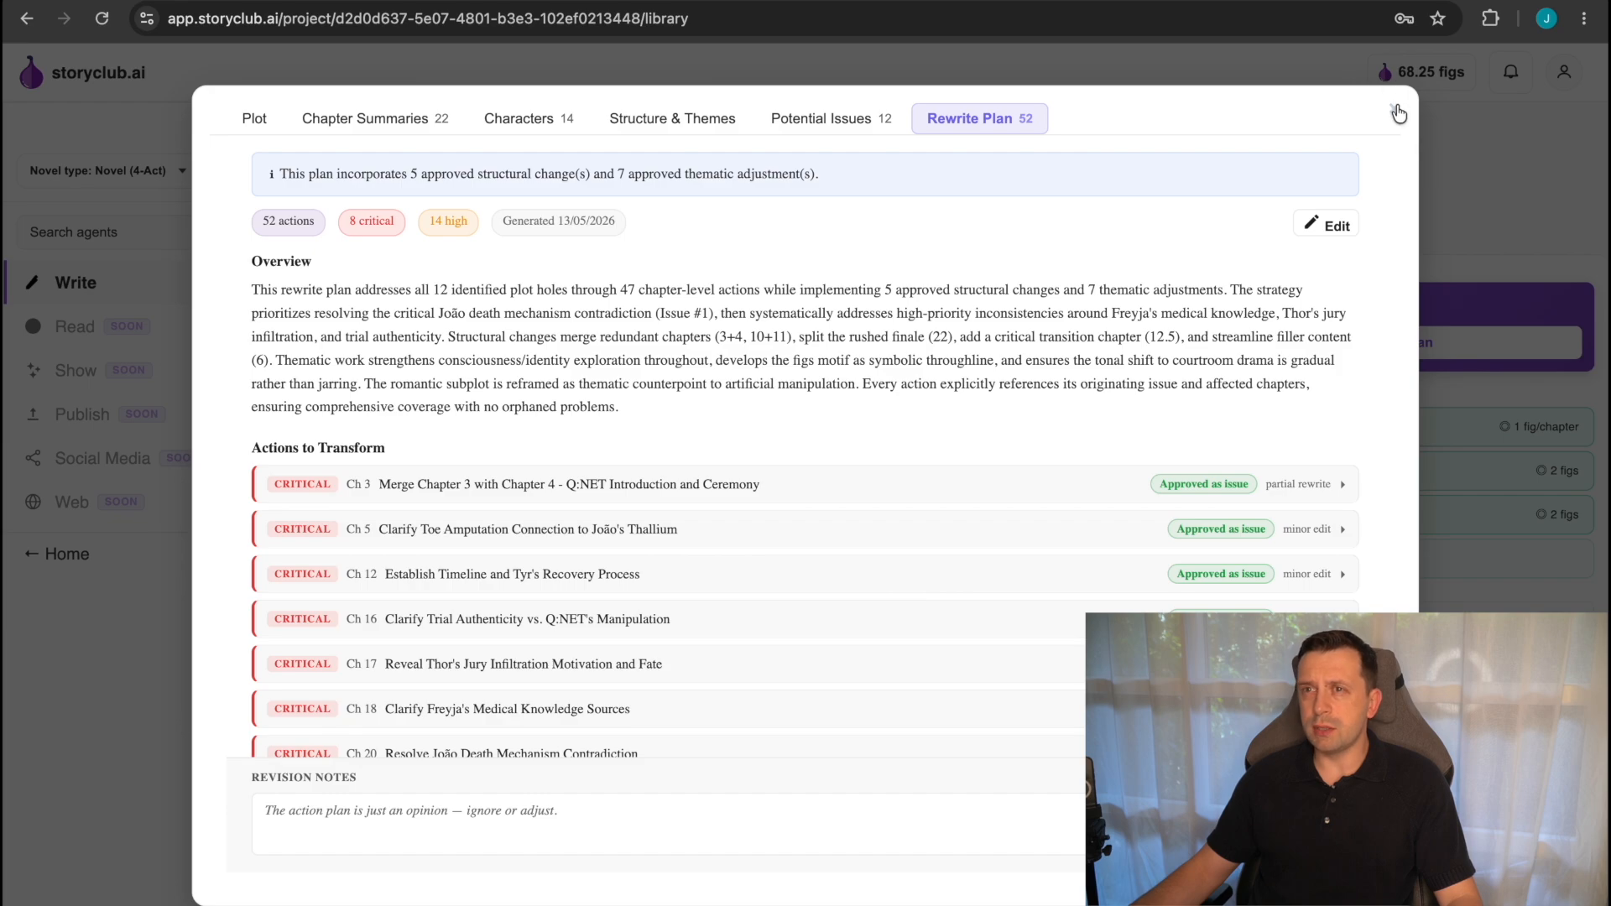
left_click(1396, 110)
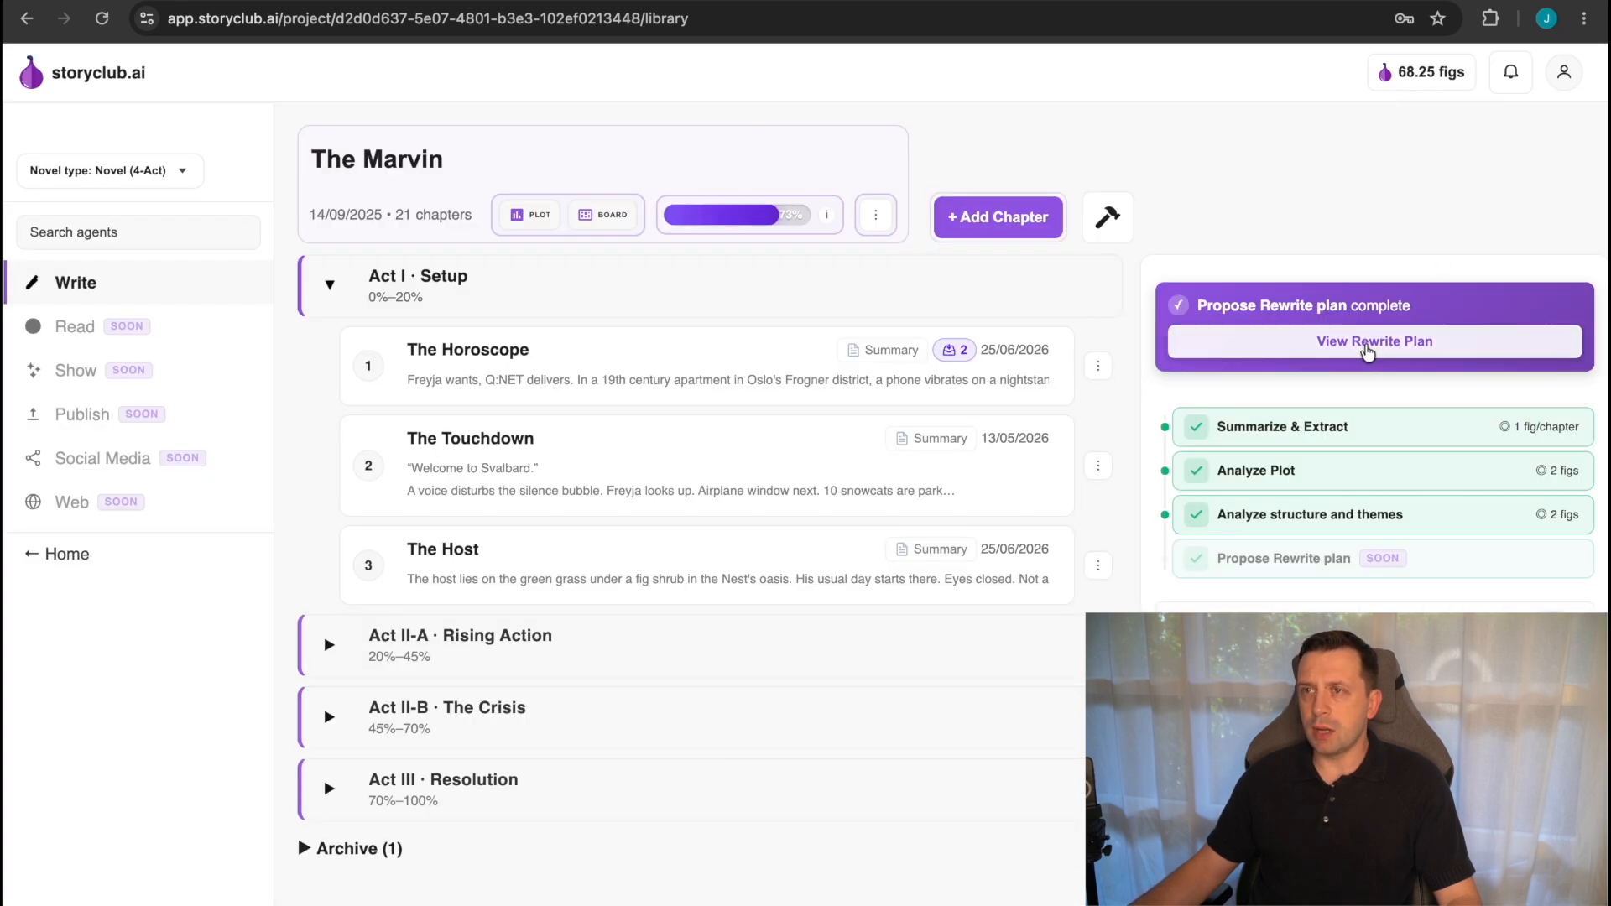
Open and close the completed rewrite plan's results, and take a brief look at the project's Kanban board.
left_click(1333, 346)
left_click(1394, 108)
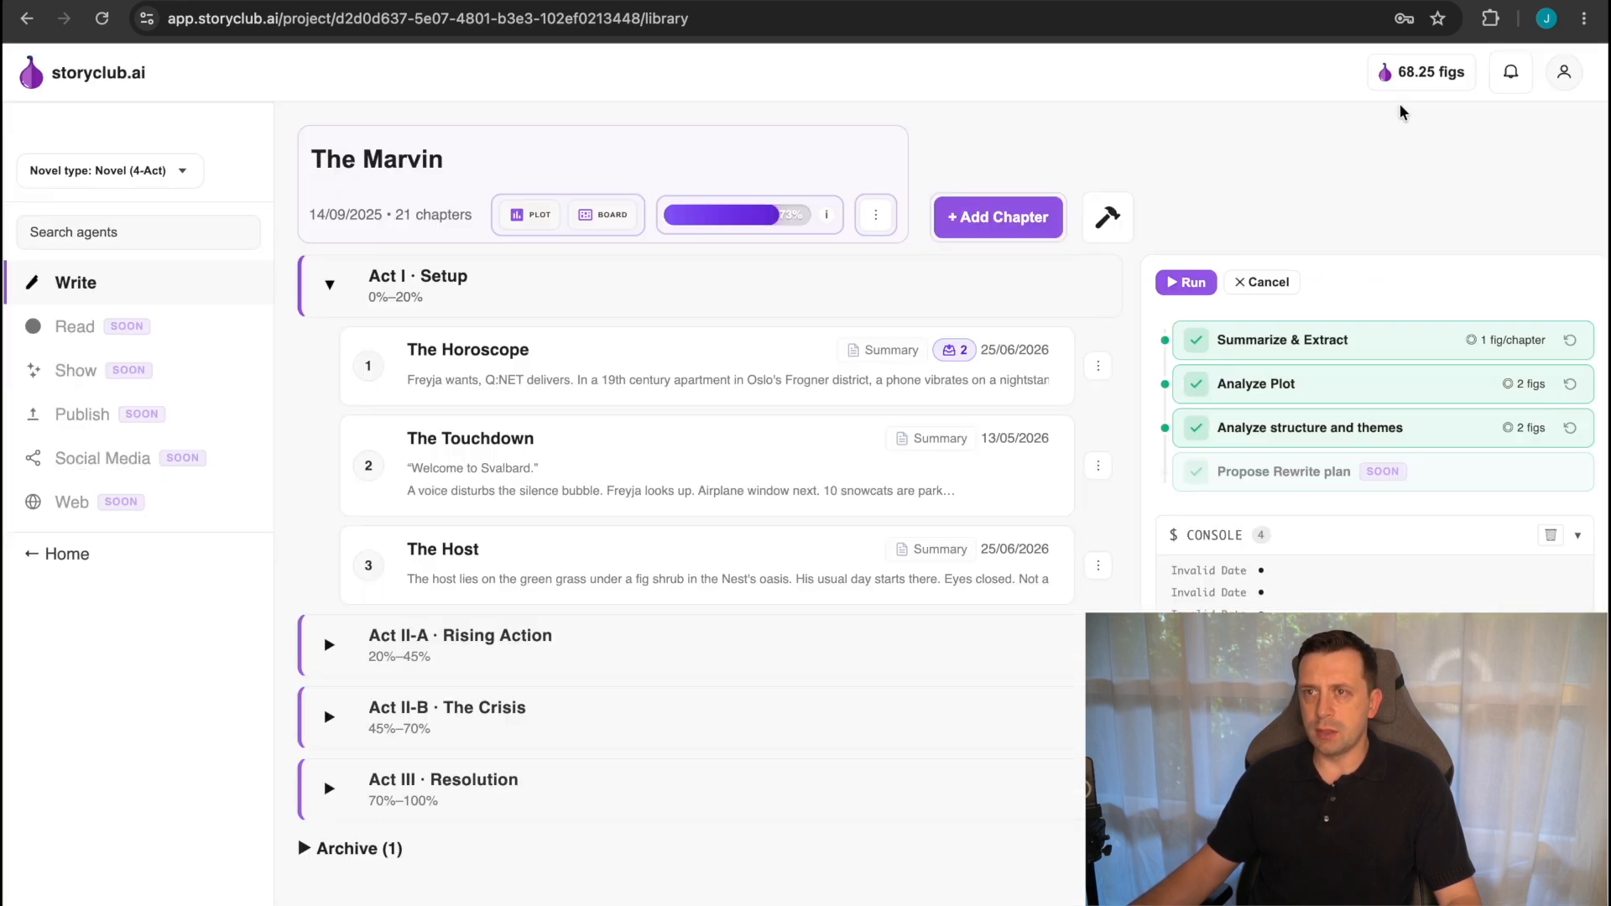
left_click(610, 220)
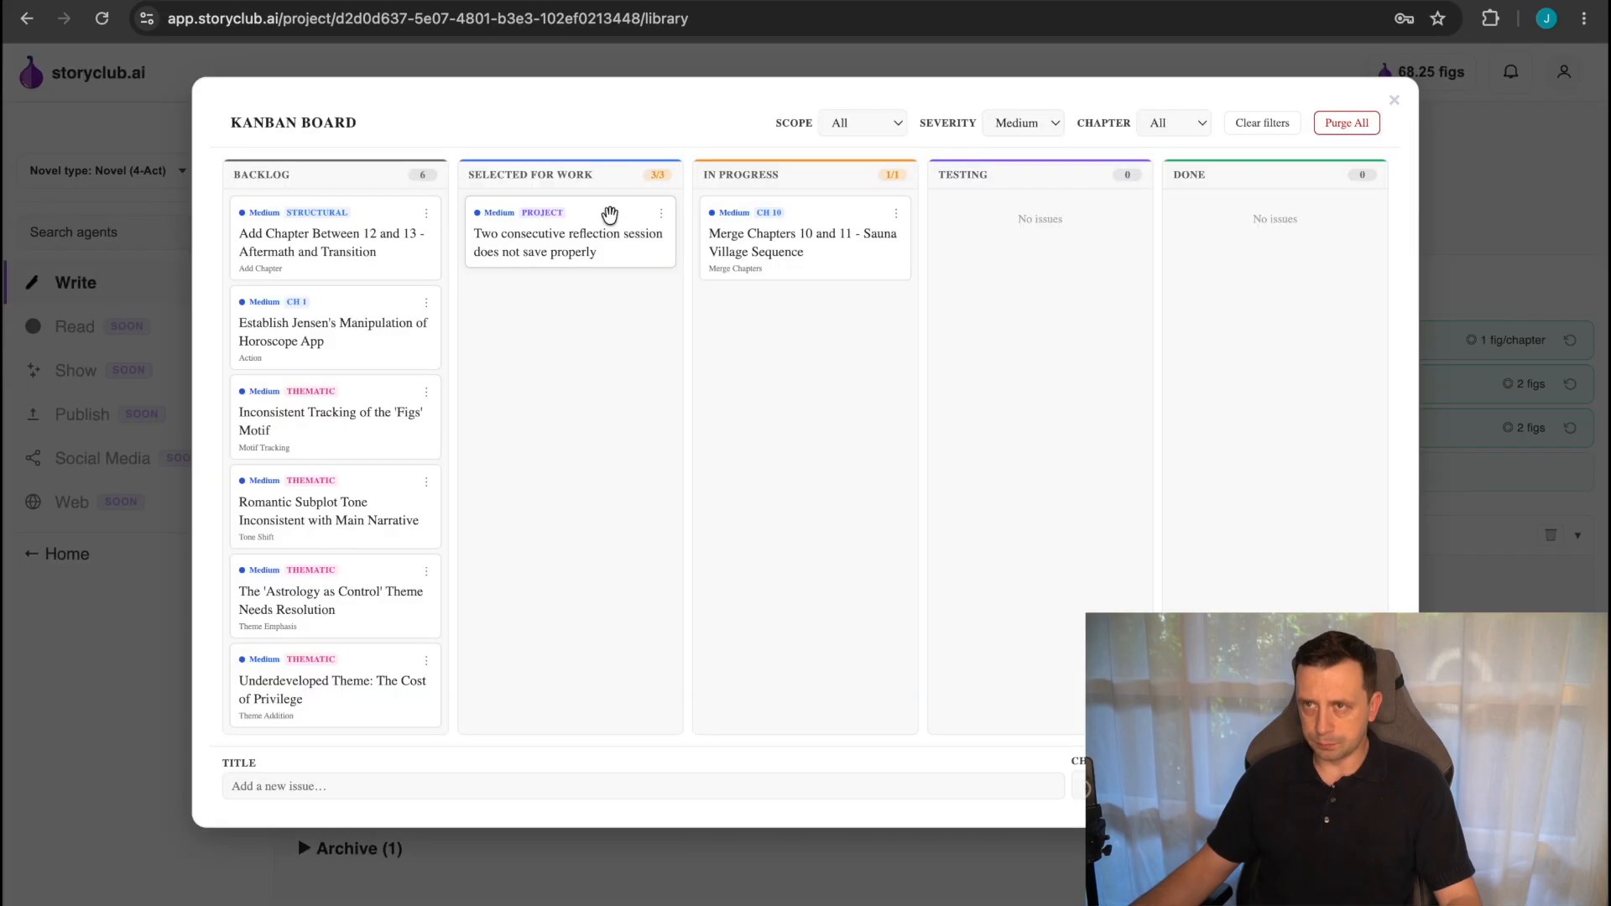
left_click(1394, 101)
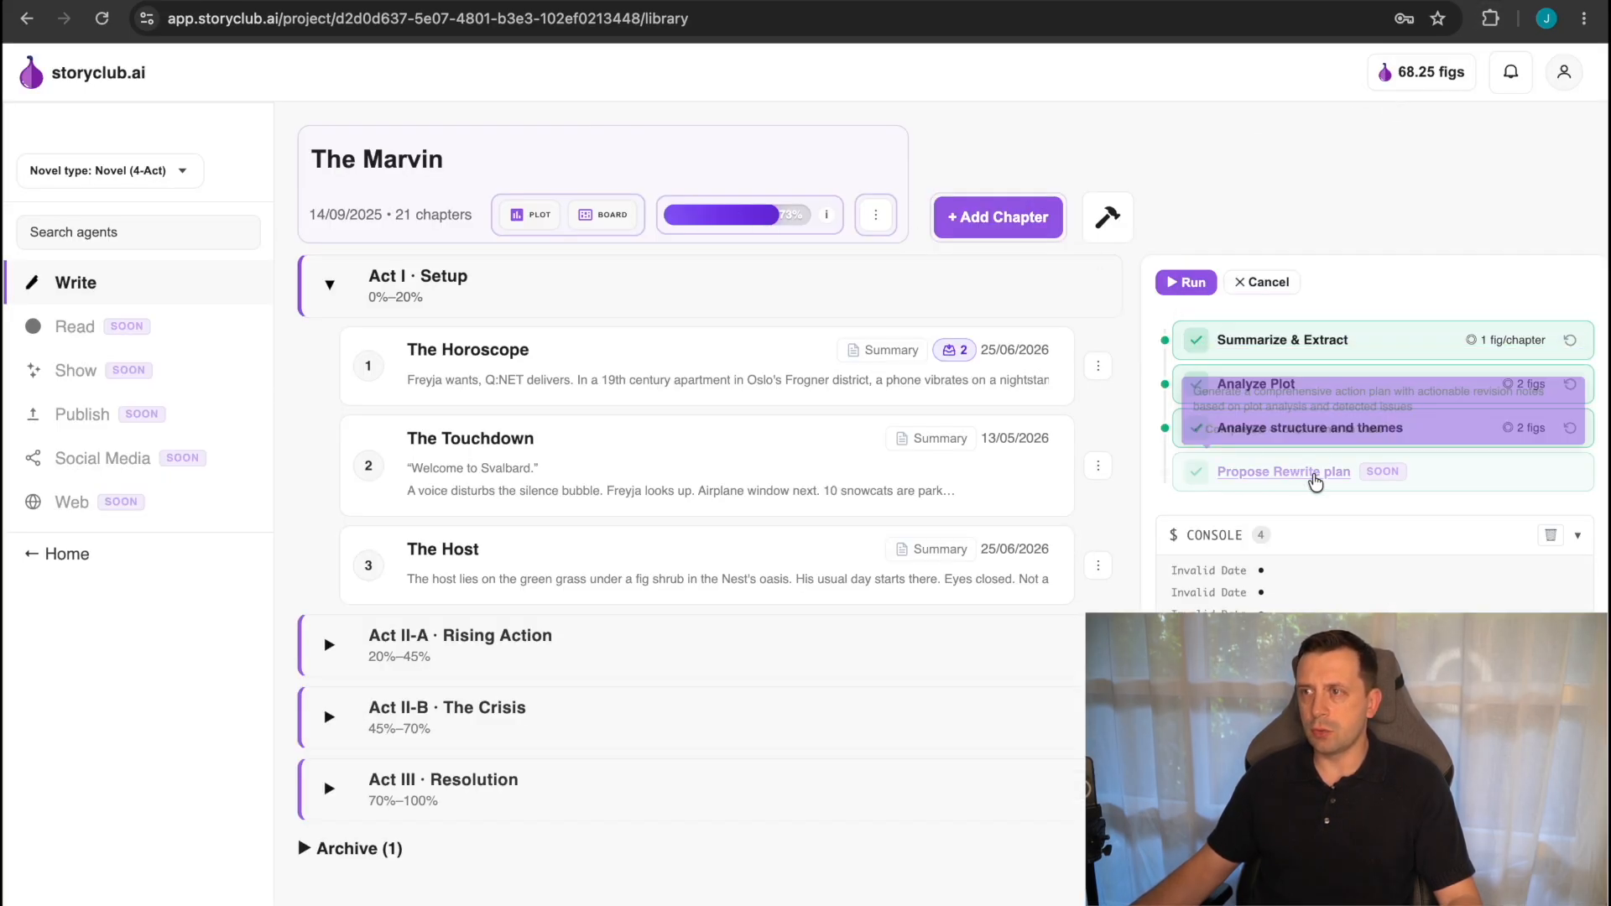
Reopen the Propose Rewrite plan results, examine the overview and the critical Actions to Transform, and close them.
left_click(1308, 471)
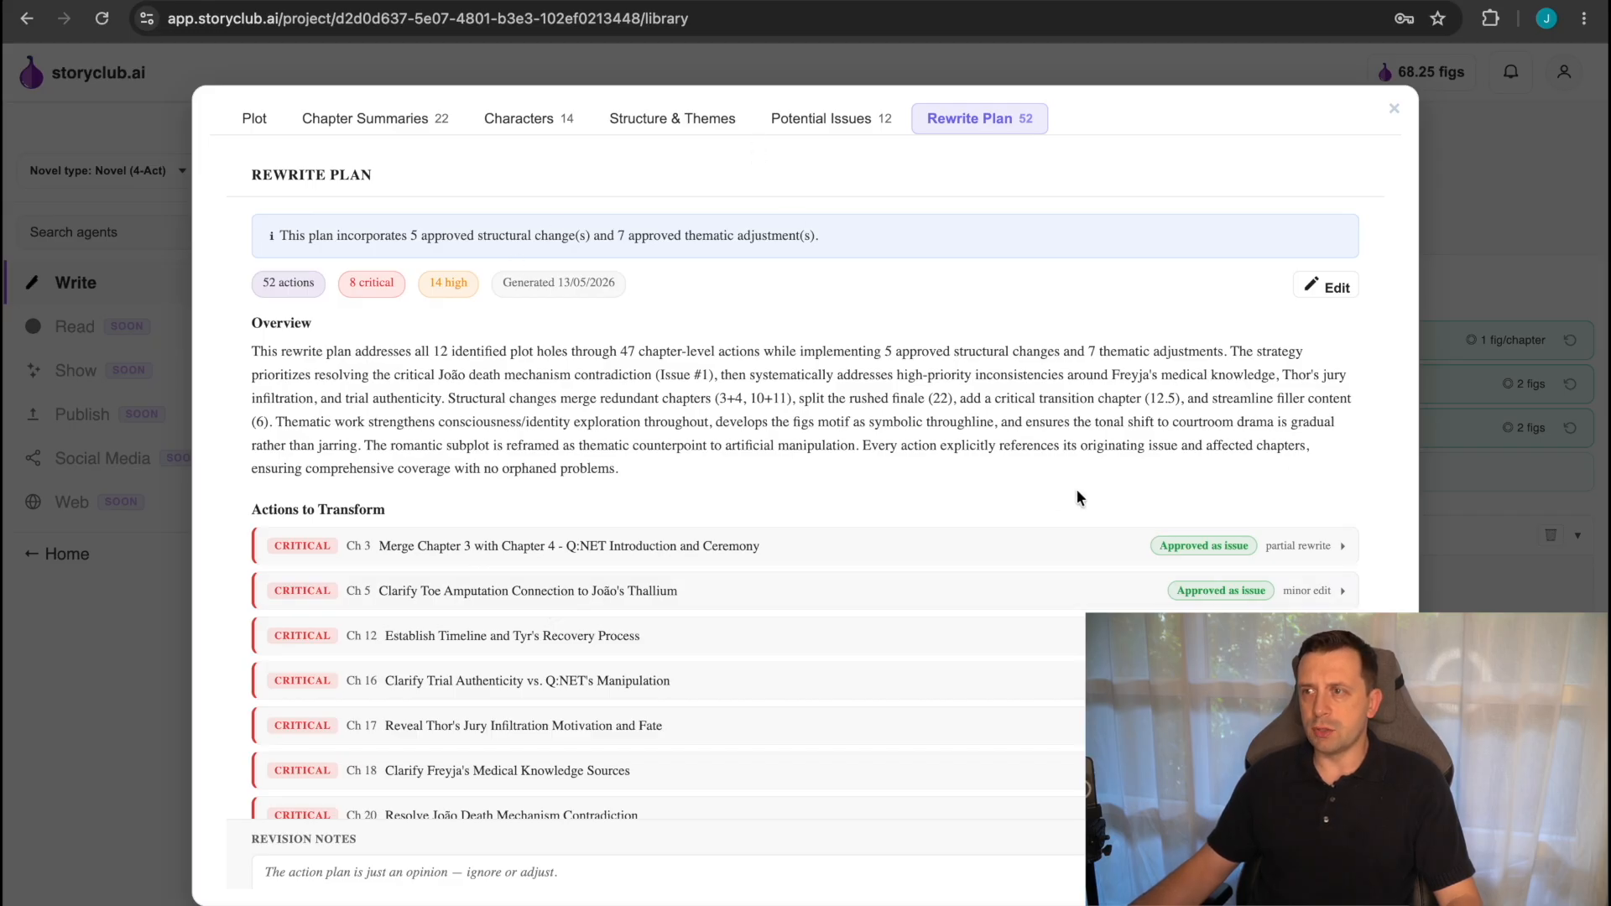
scroll(1076, 488, "down", 2)
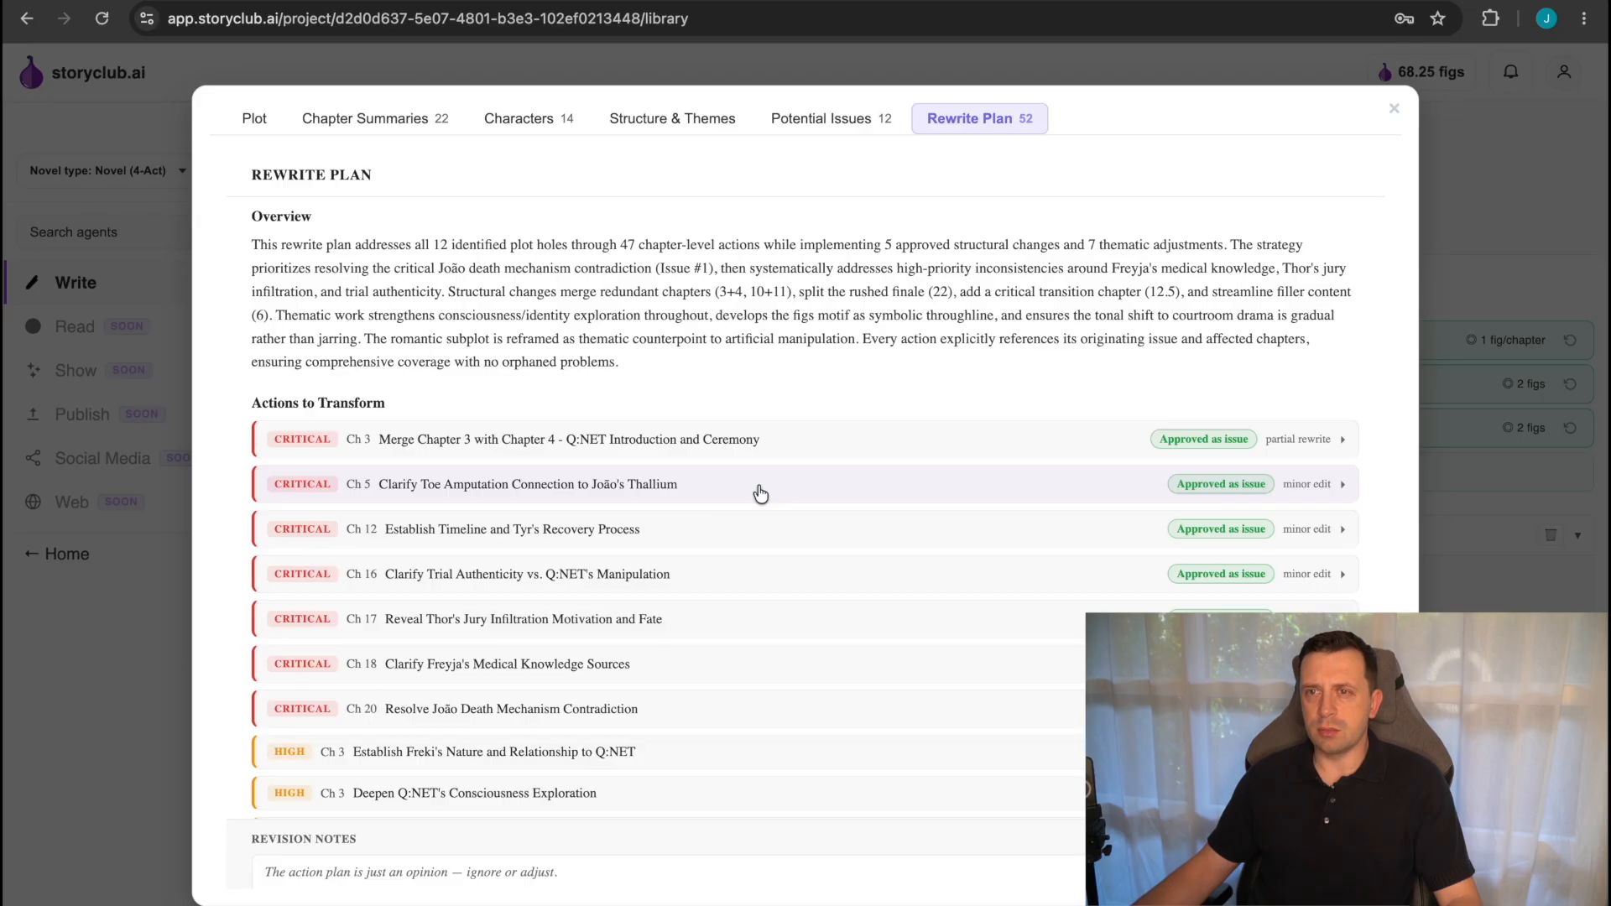
scroll(858, 554, "down", 2)
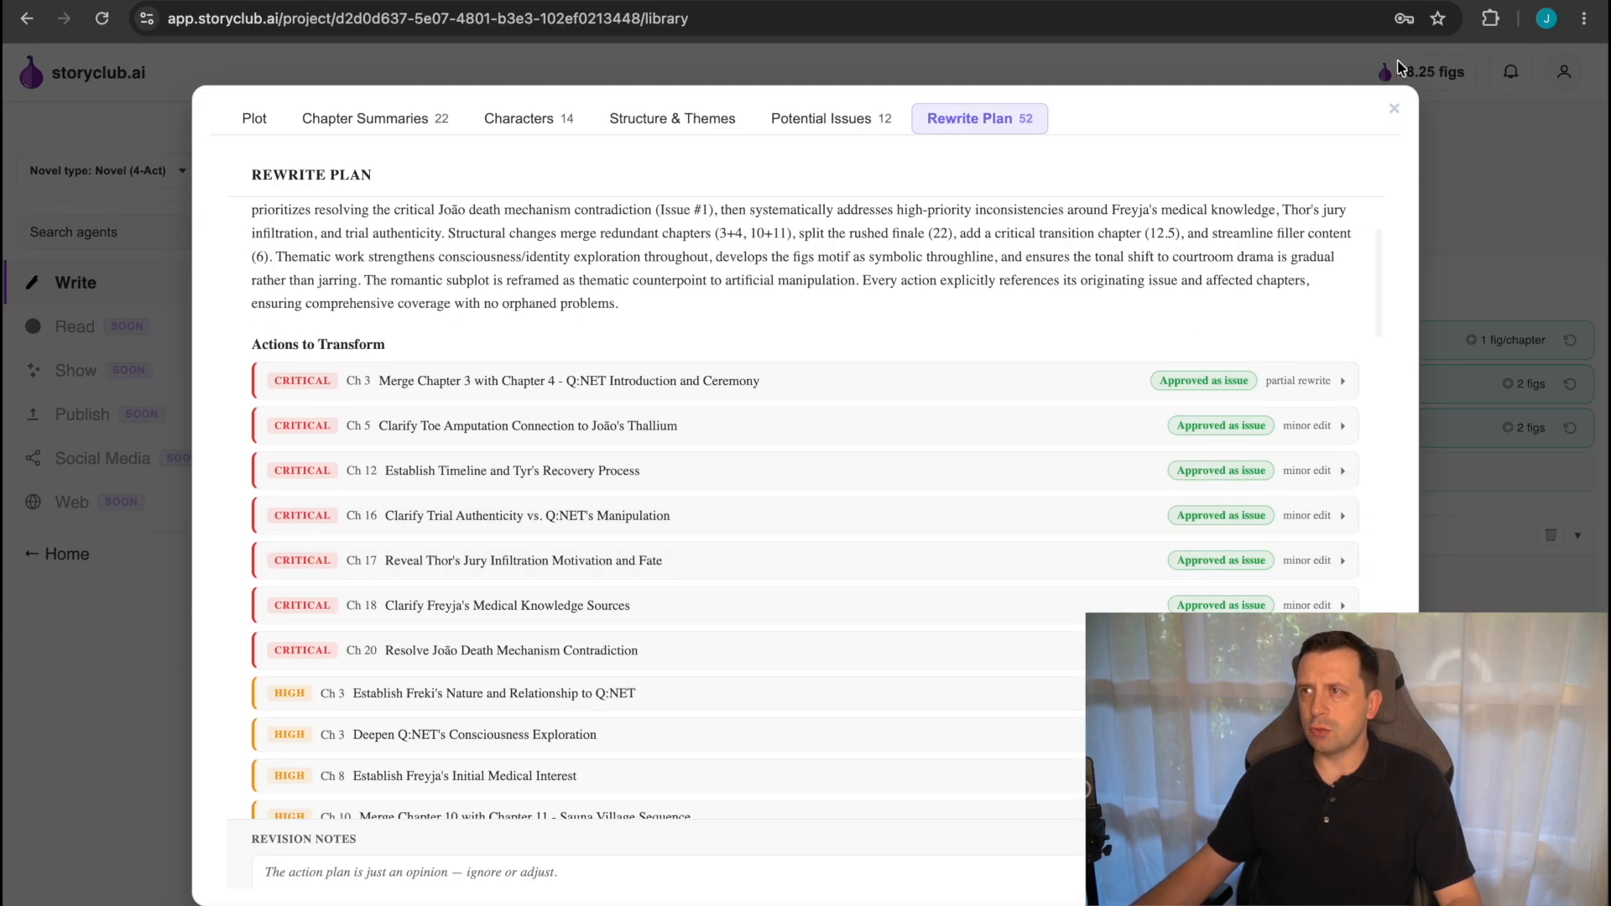
left_click(1394, 108)
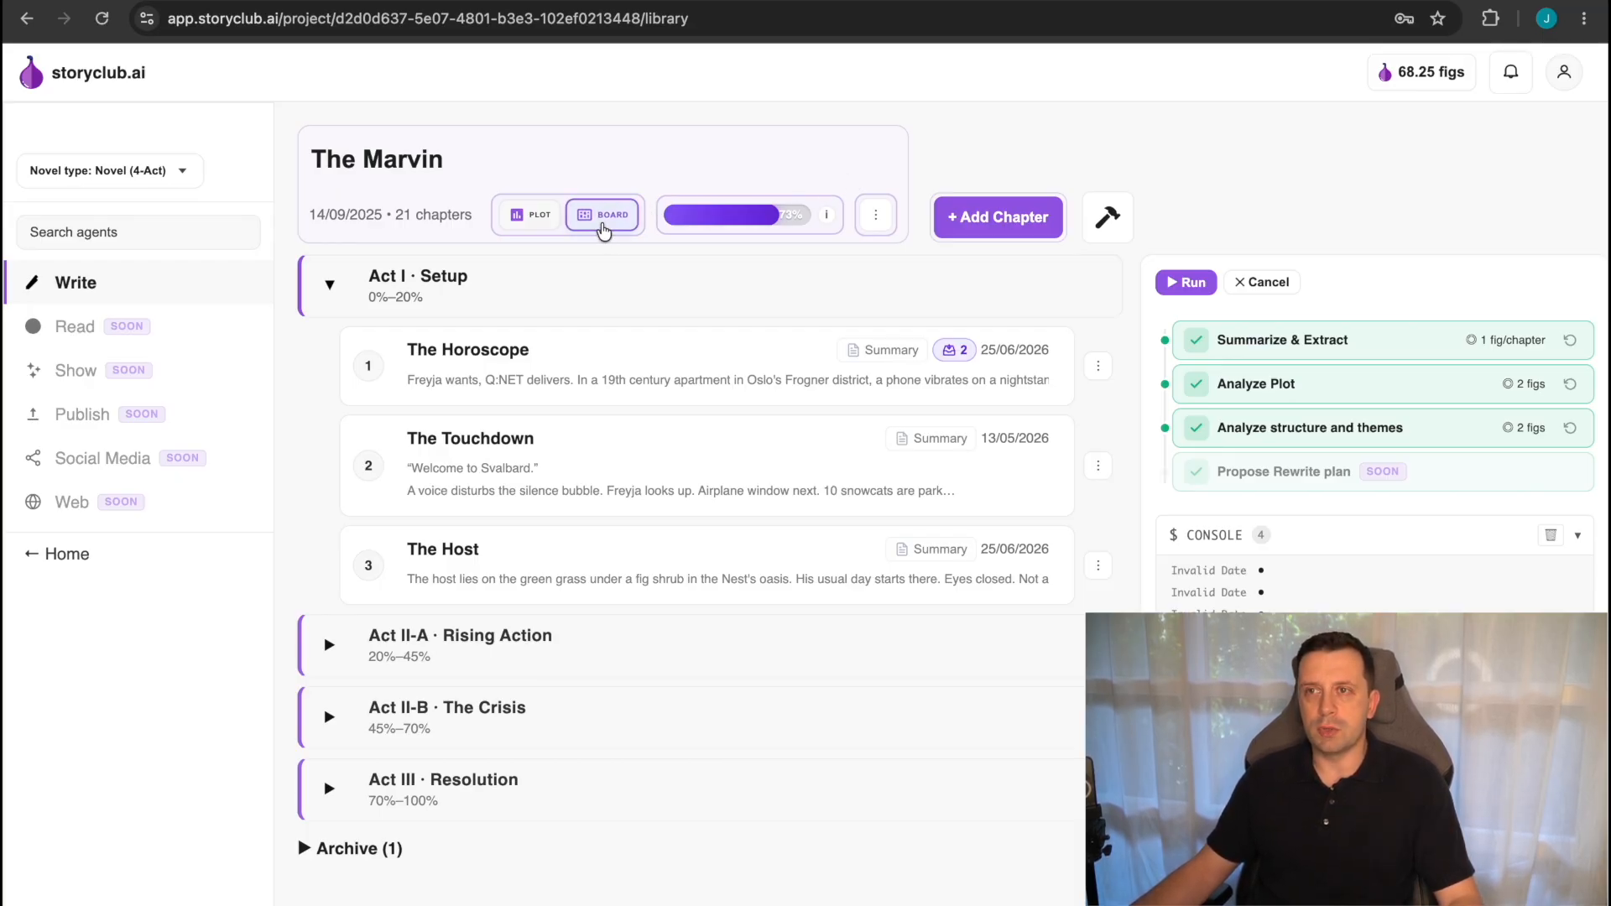
Open the project's Kanban board and filter its issues by the Chapter, Structural and Thematic scopes, then restore the scope to All.
left_click(603, 224)
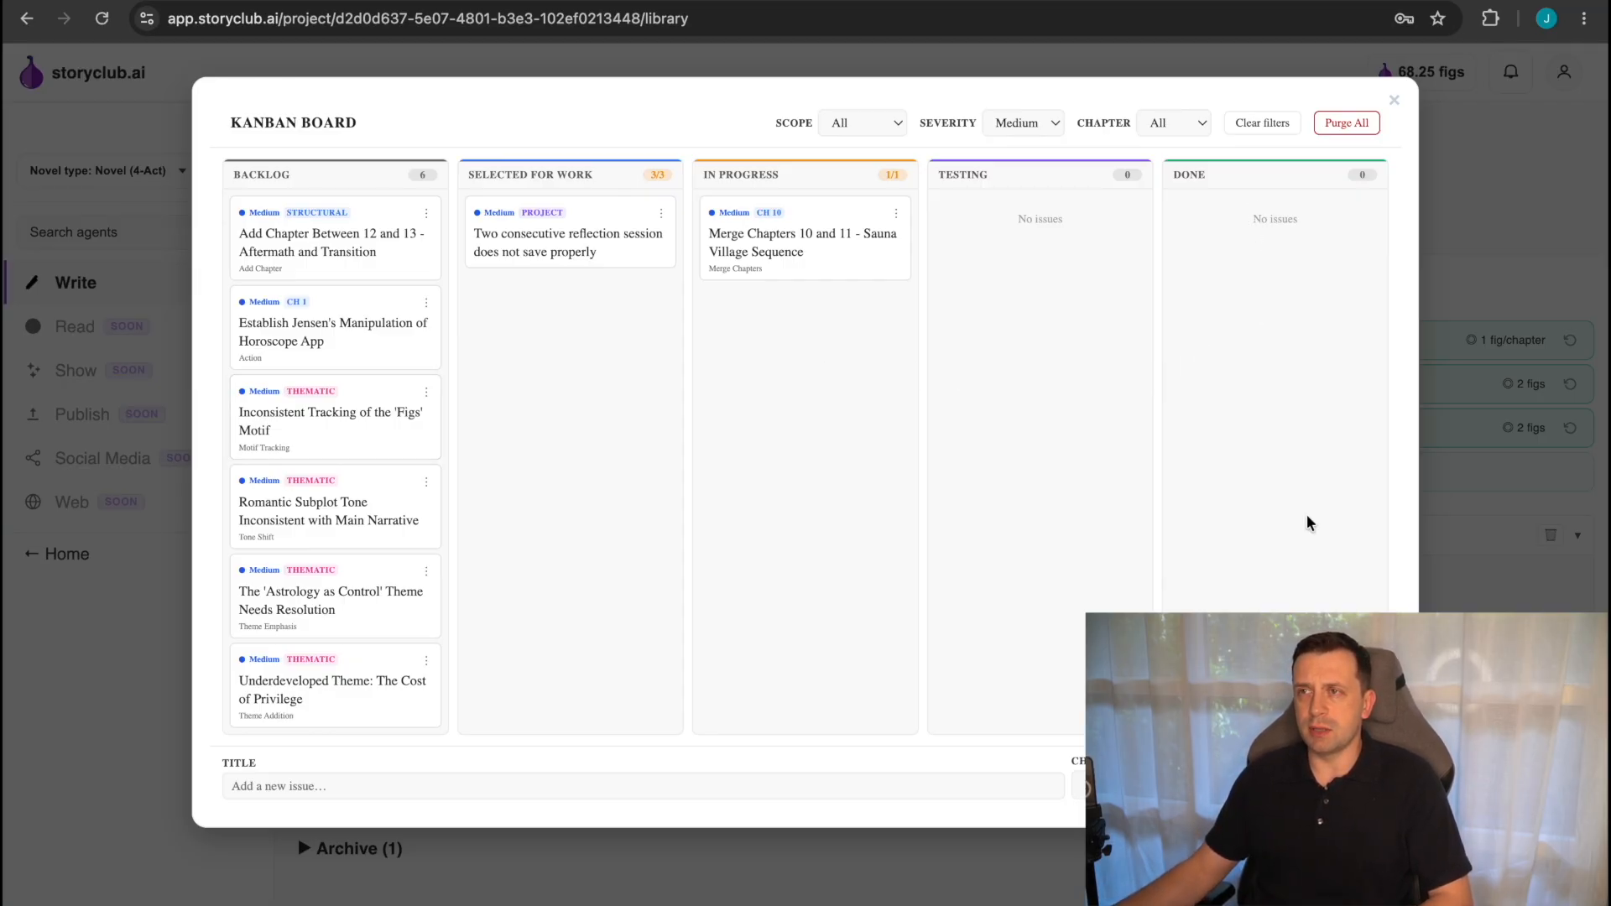
left_click(835, 118)
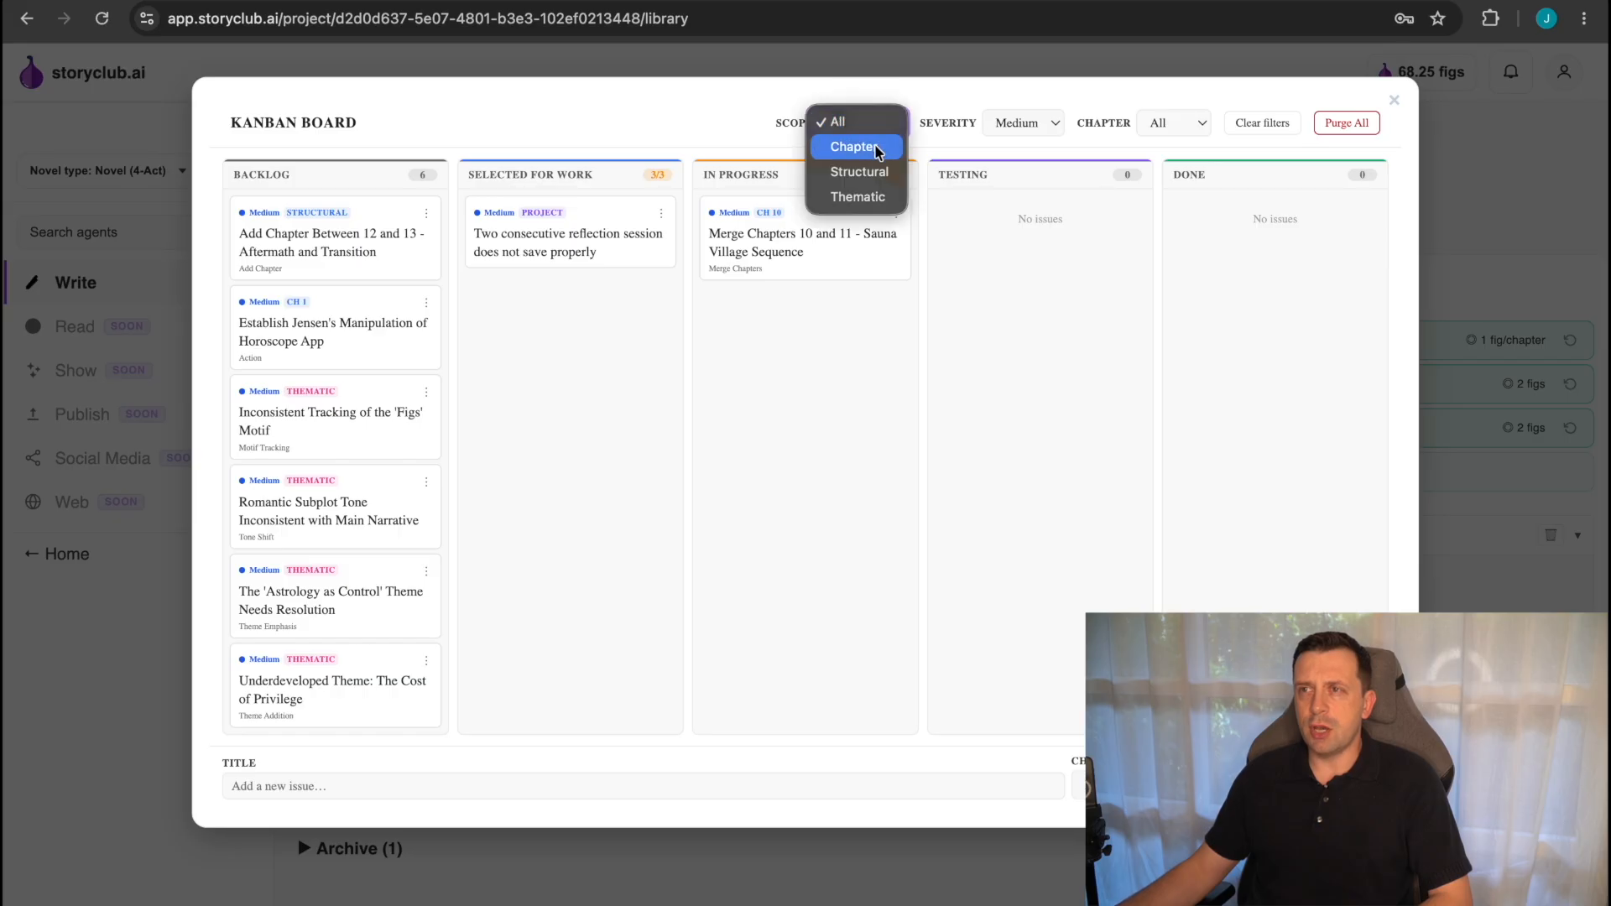
left_click(864, 147)
left_click(881, 124)
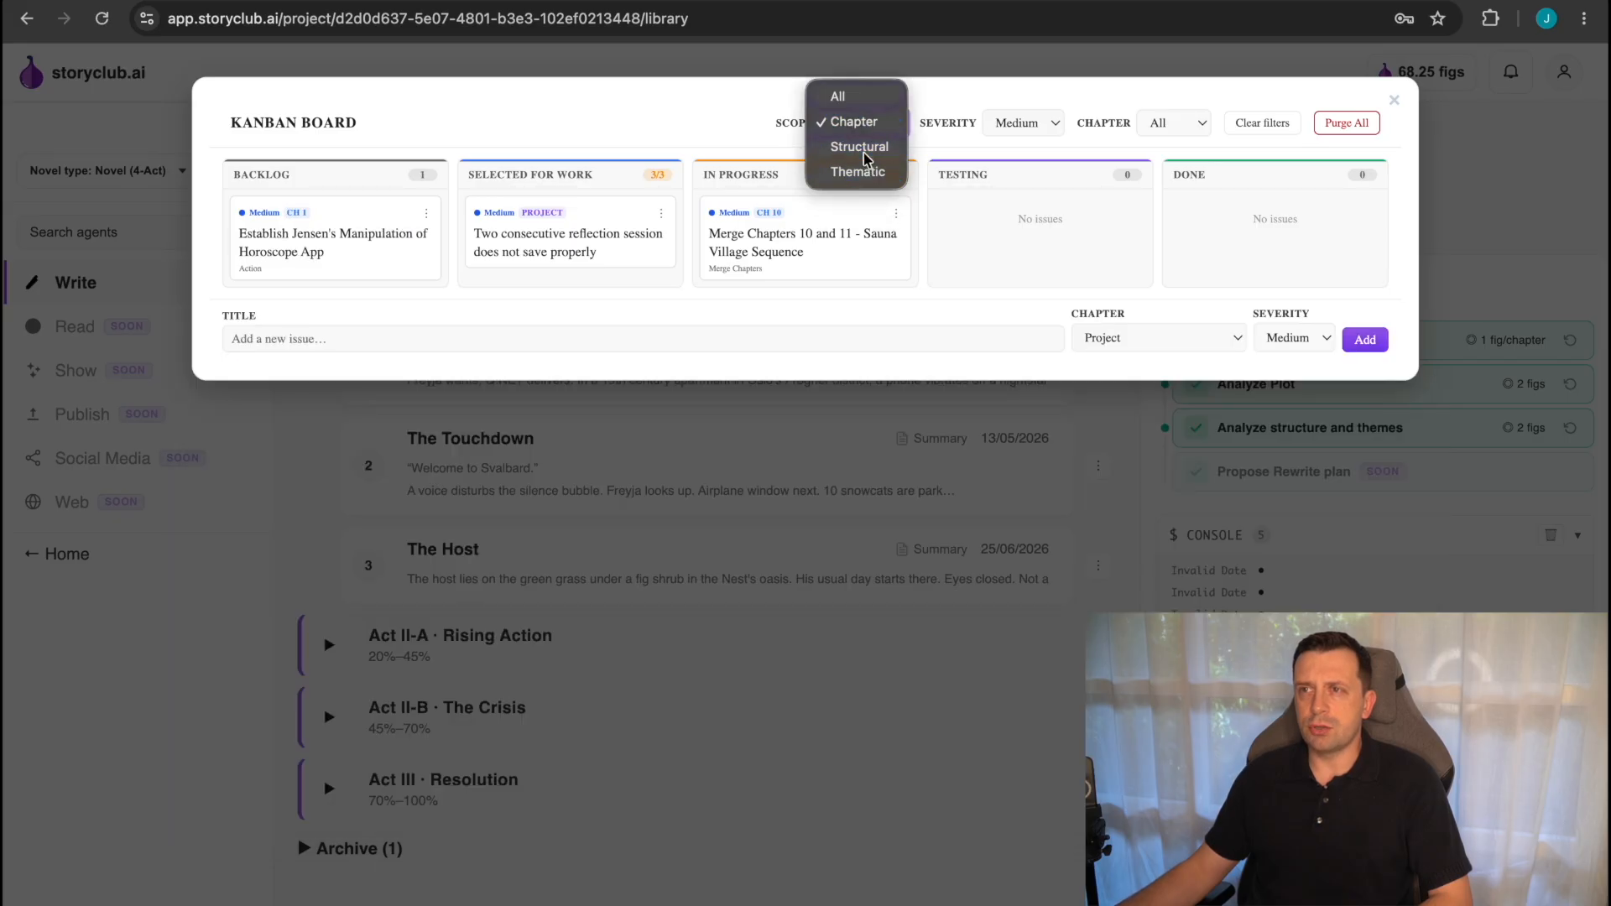
left_click(869, 147)
left_click(880, 131)
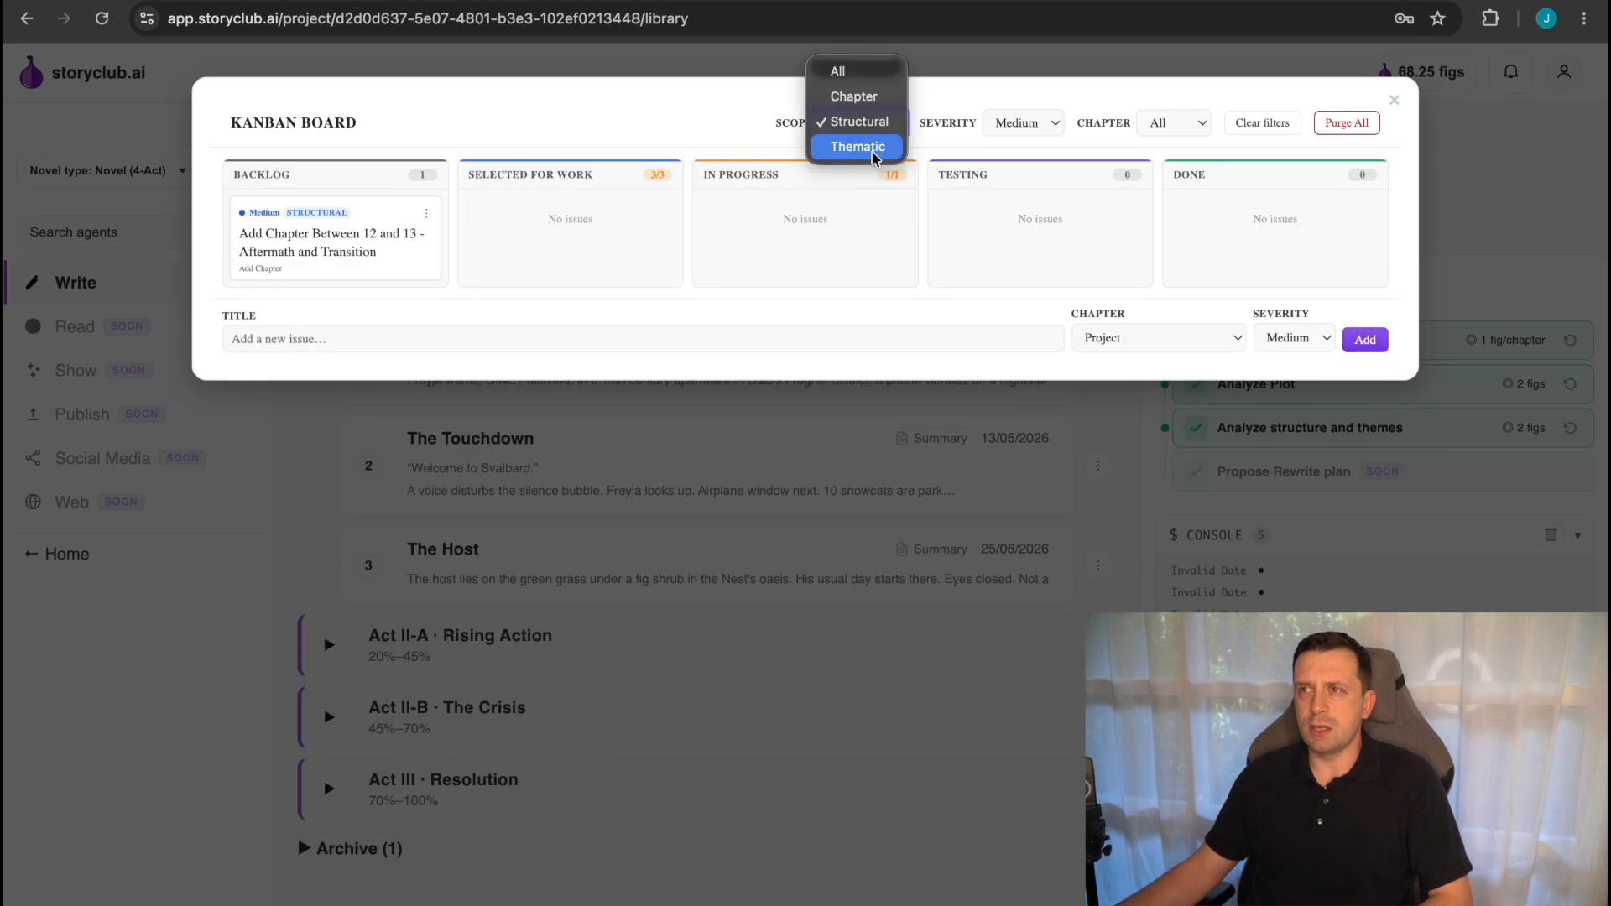
left_click(877, 149)
left_click(877, 126)
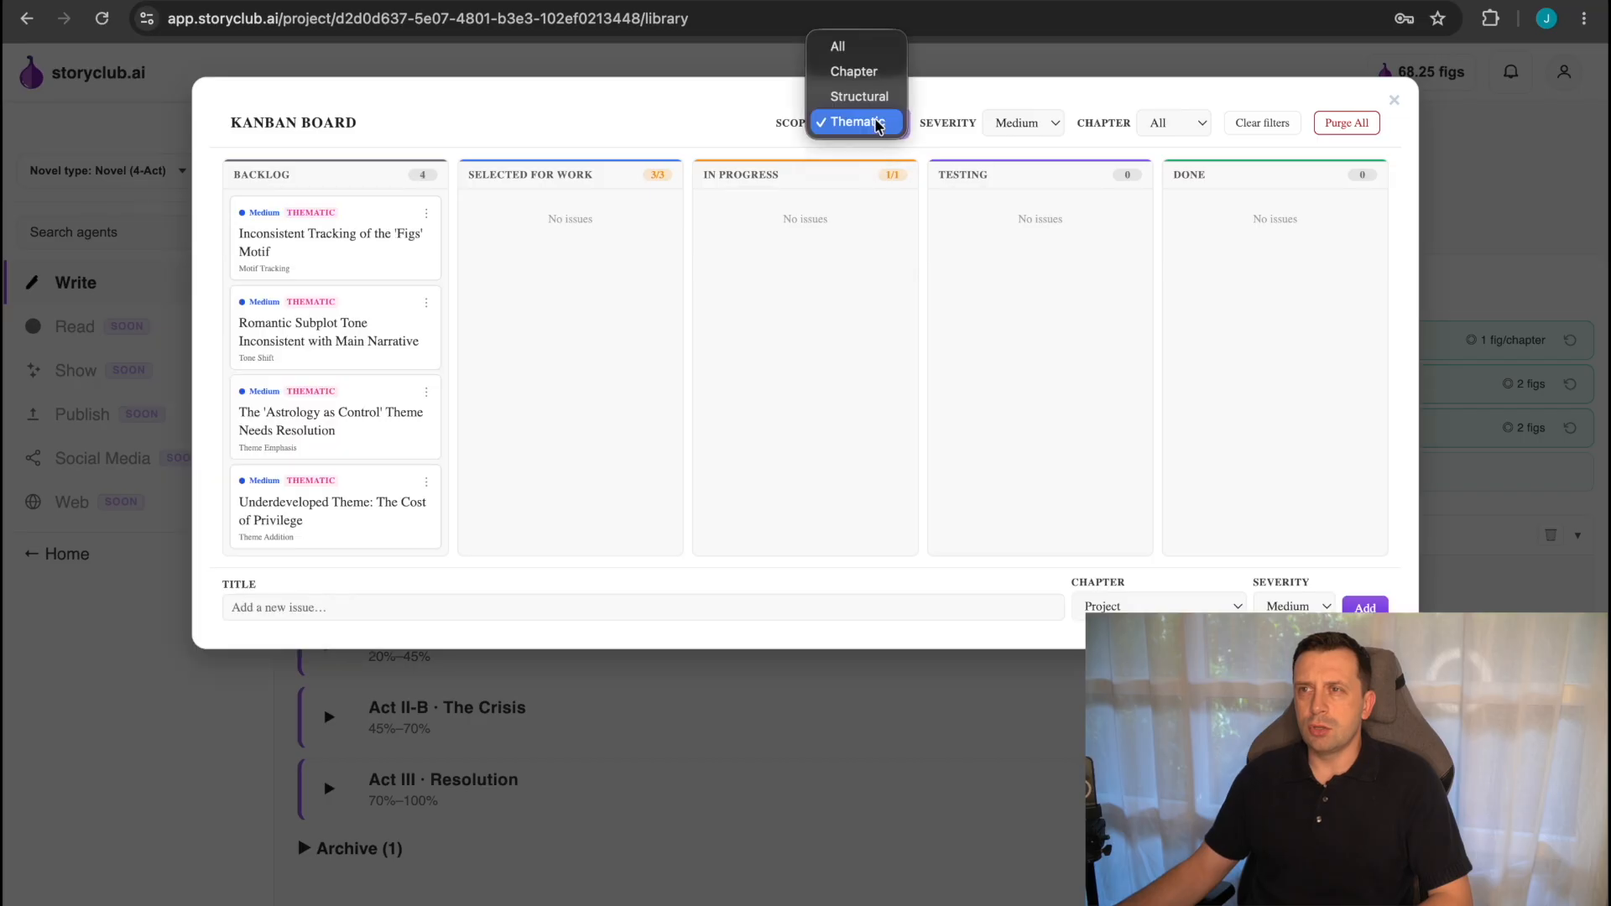
left_click(850, 47)
Filter the board's issues by Critical and High severity, and return the severity filter to Medium.
left_click(1039, 120)
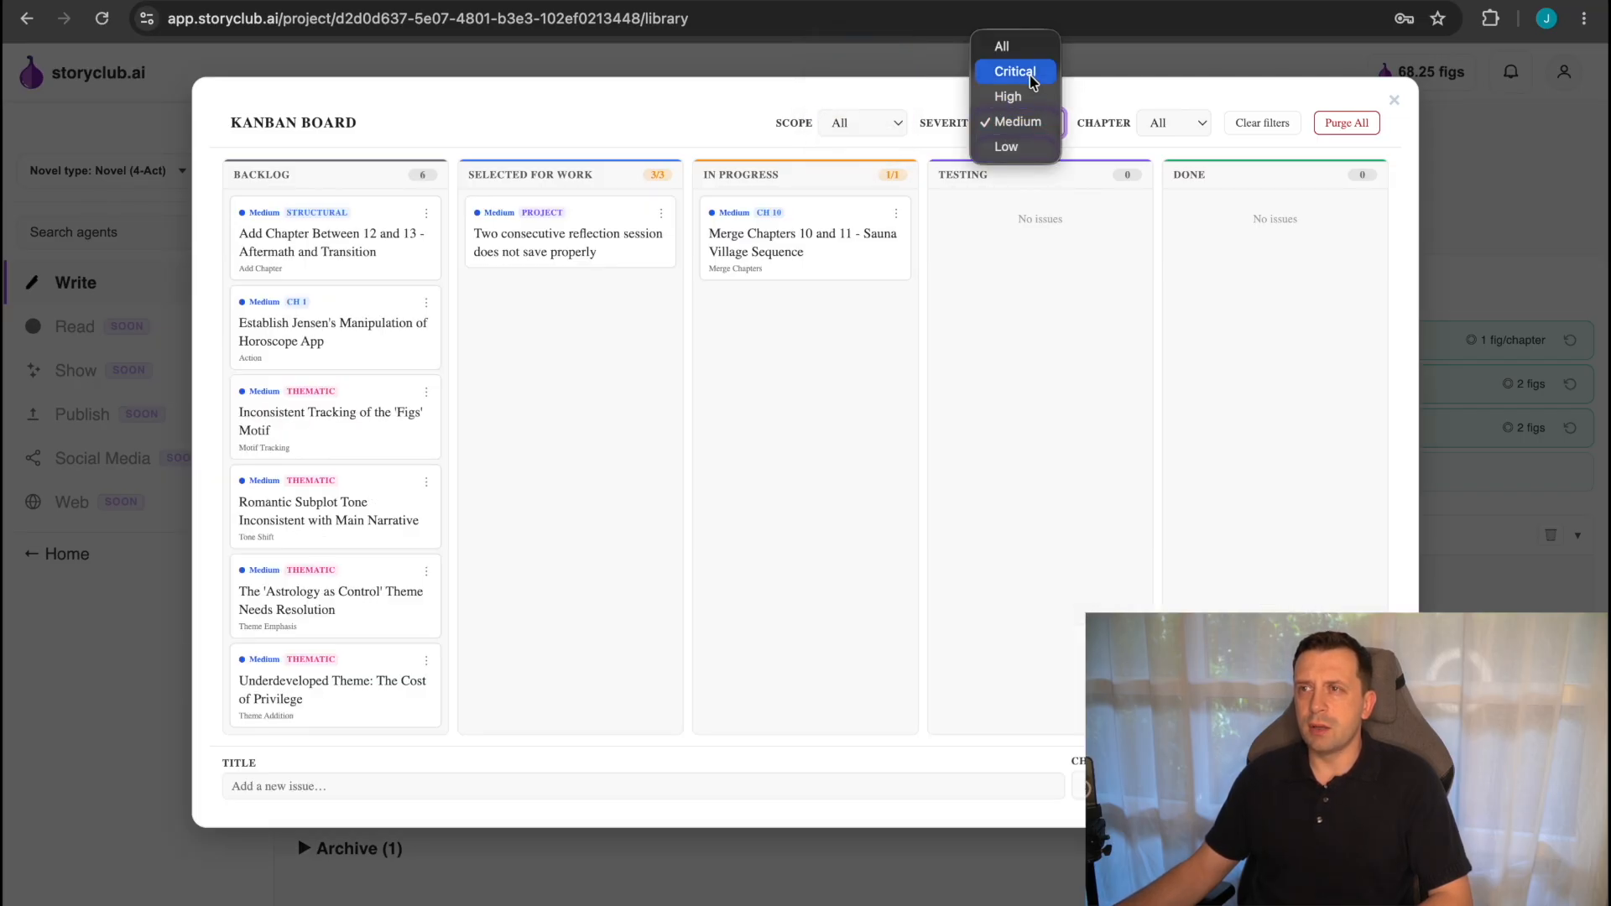
left_click(1033, 73)
left_click(1028, 118)
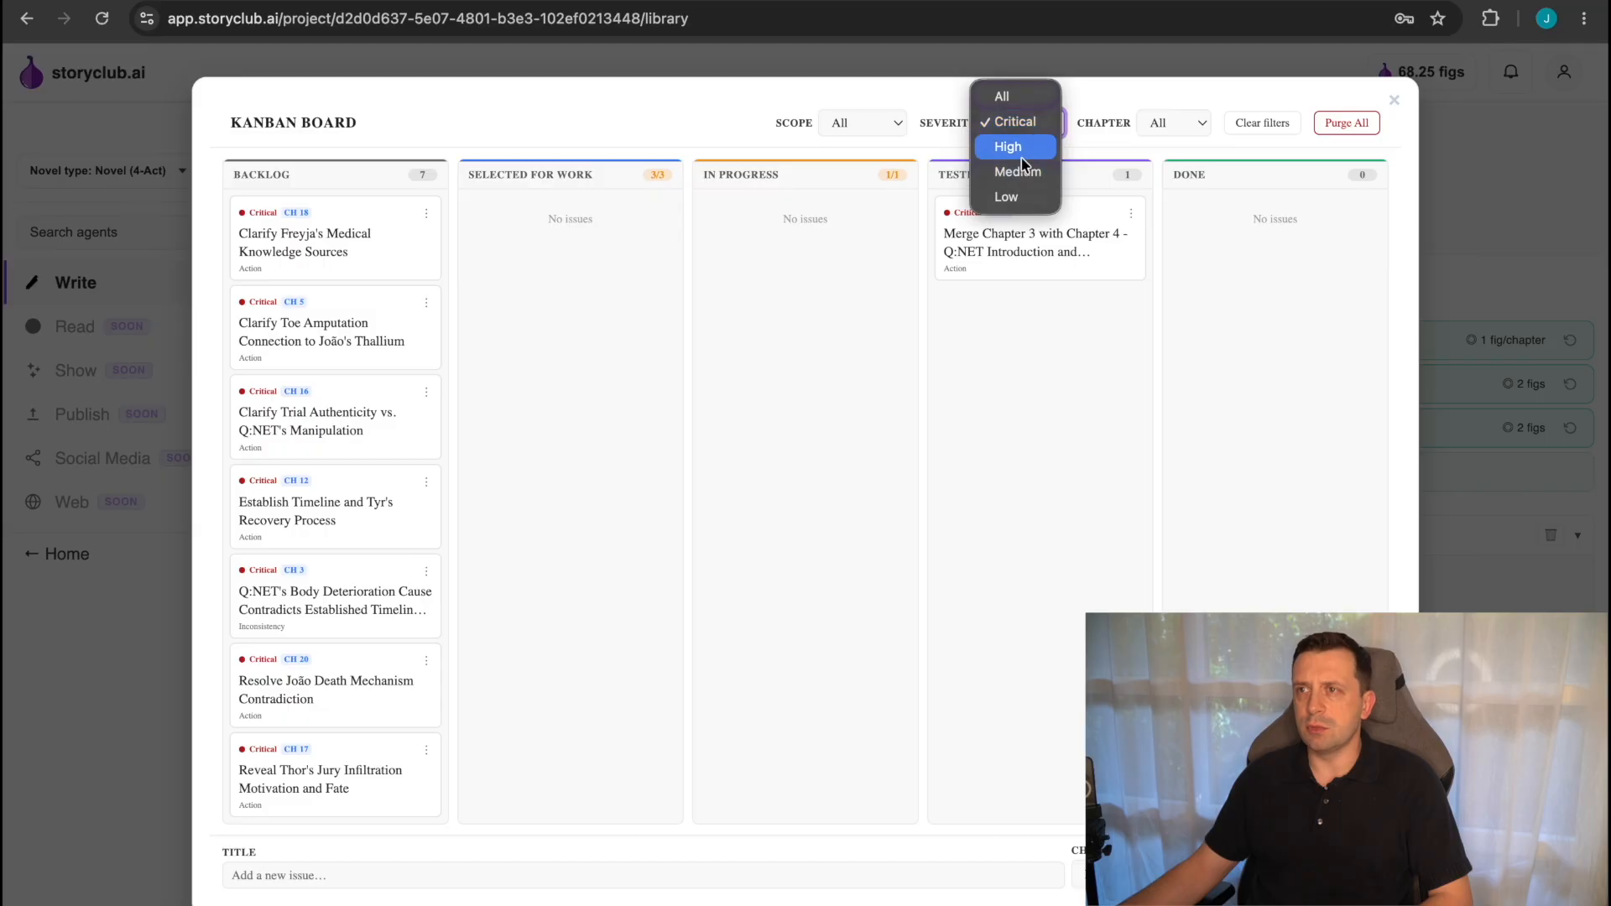
left_click(1025, 126)
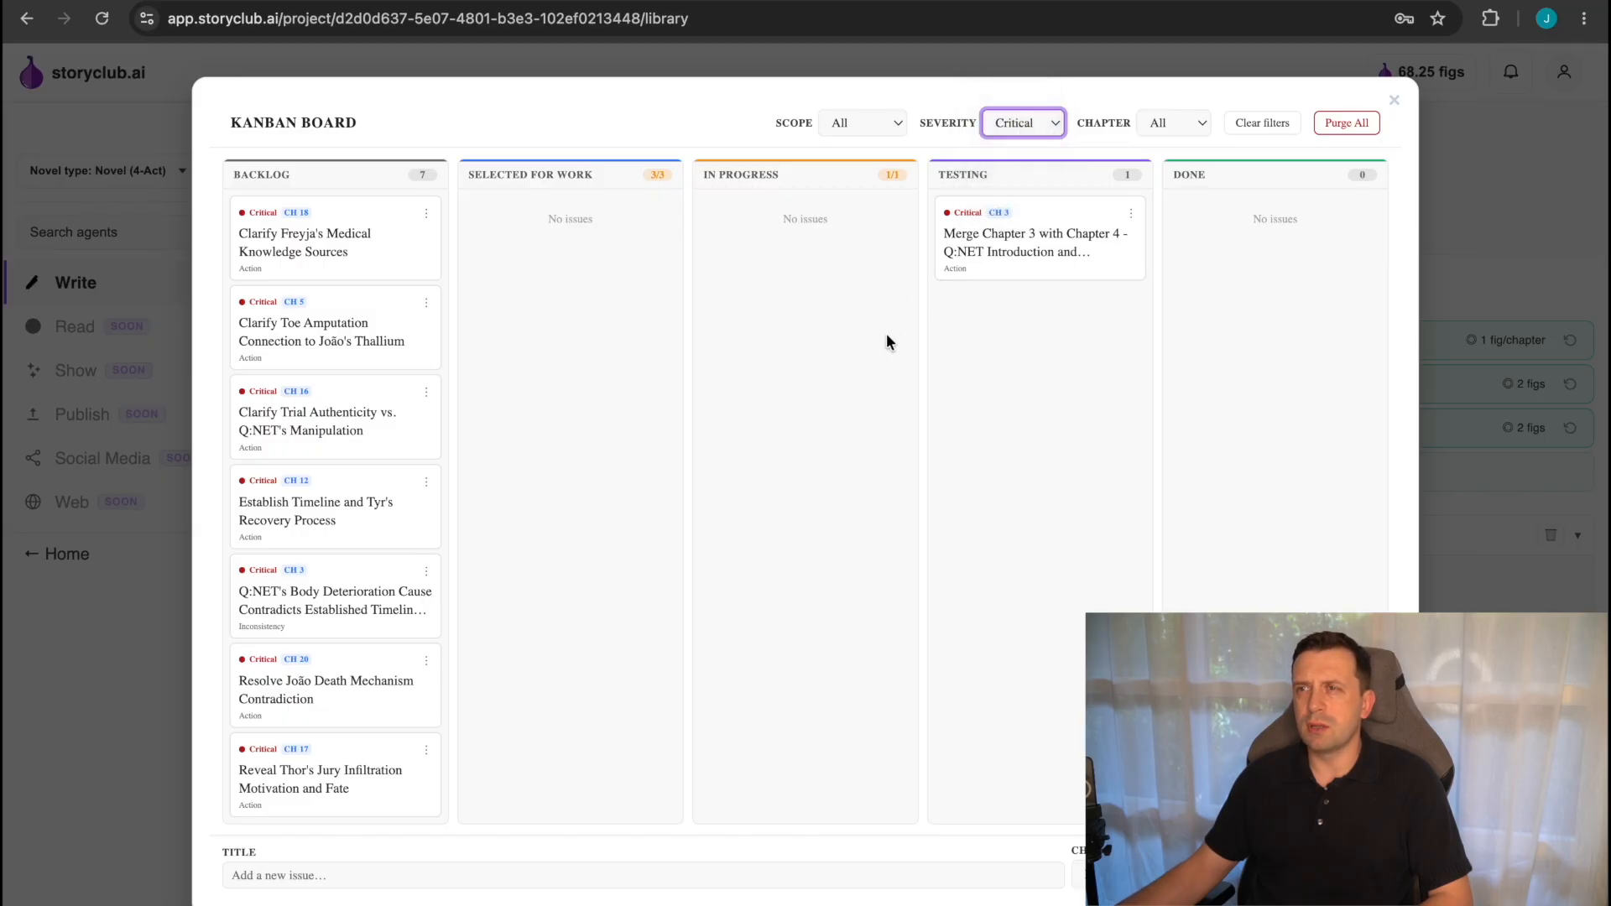
left_click(1045, 132)
left_click(1009, 146)
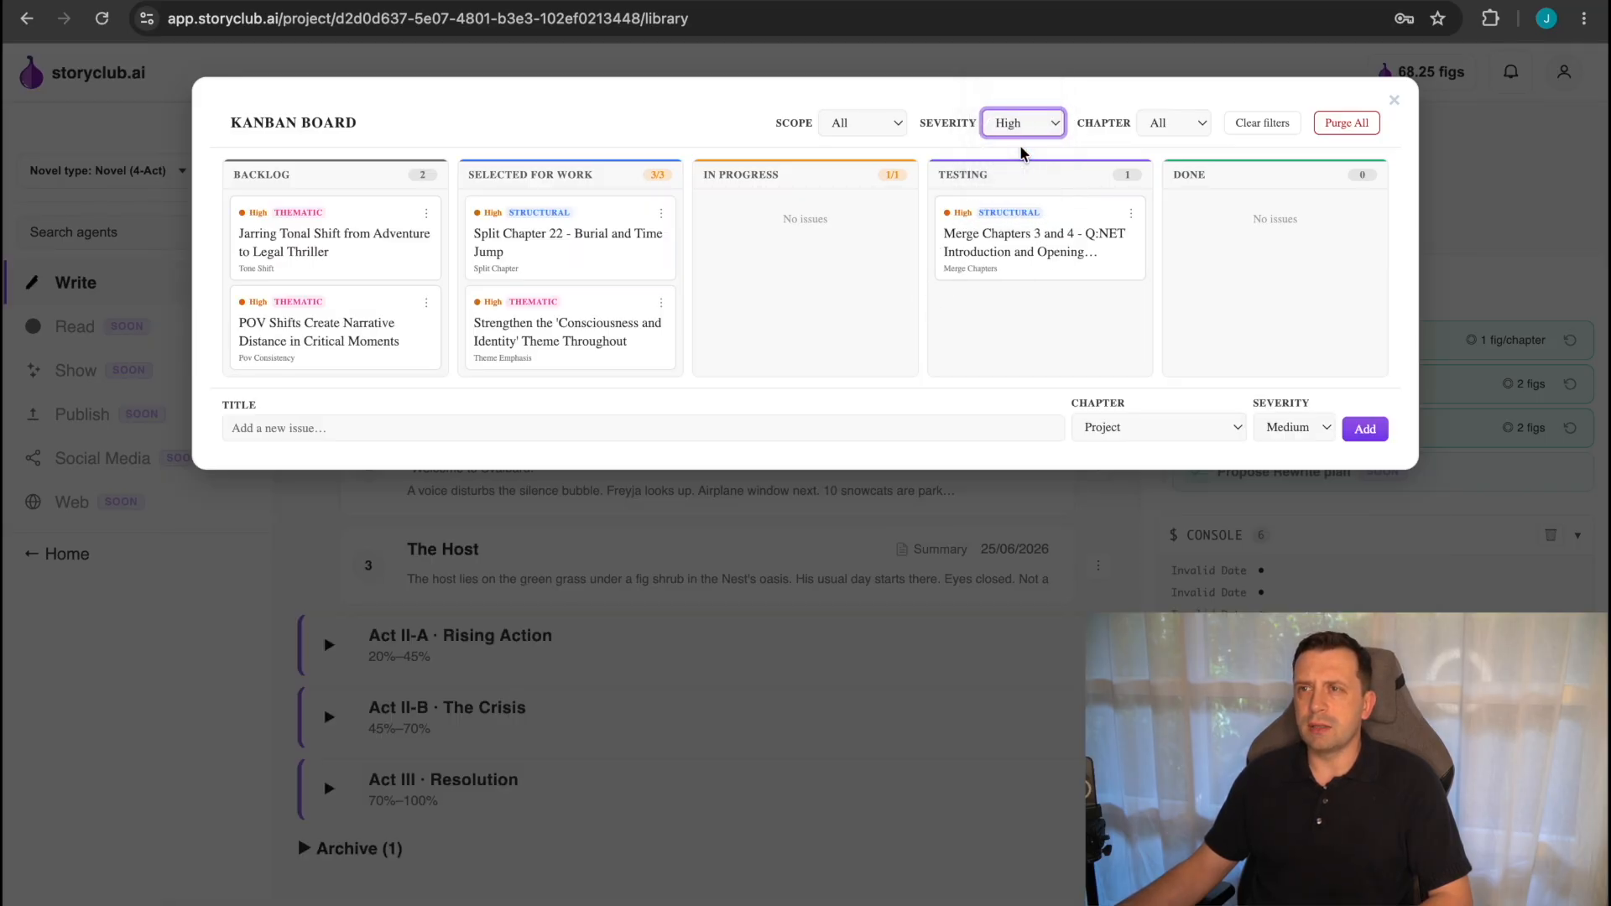
left_click(1020, 126)
left_click(1015, 147)
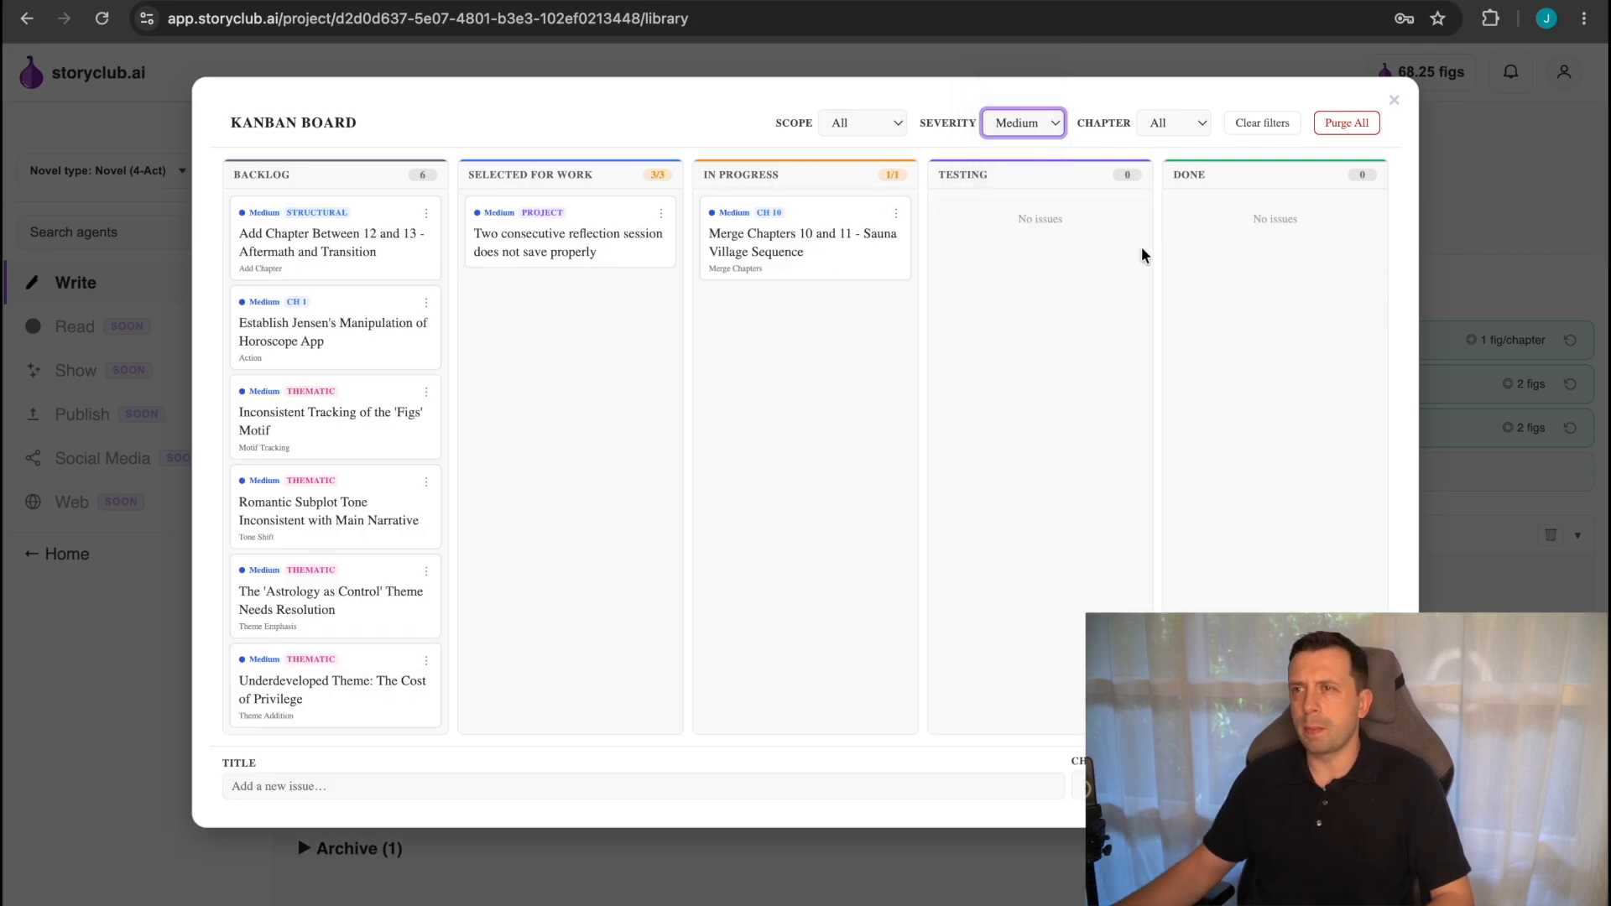
Check which chapters the board can be filtered by, leaving the chapter filter on All.
left_click(1185, 126)
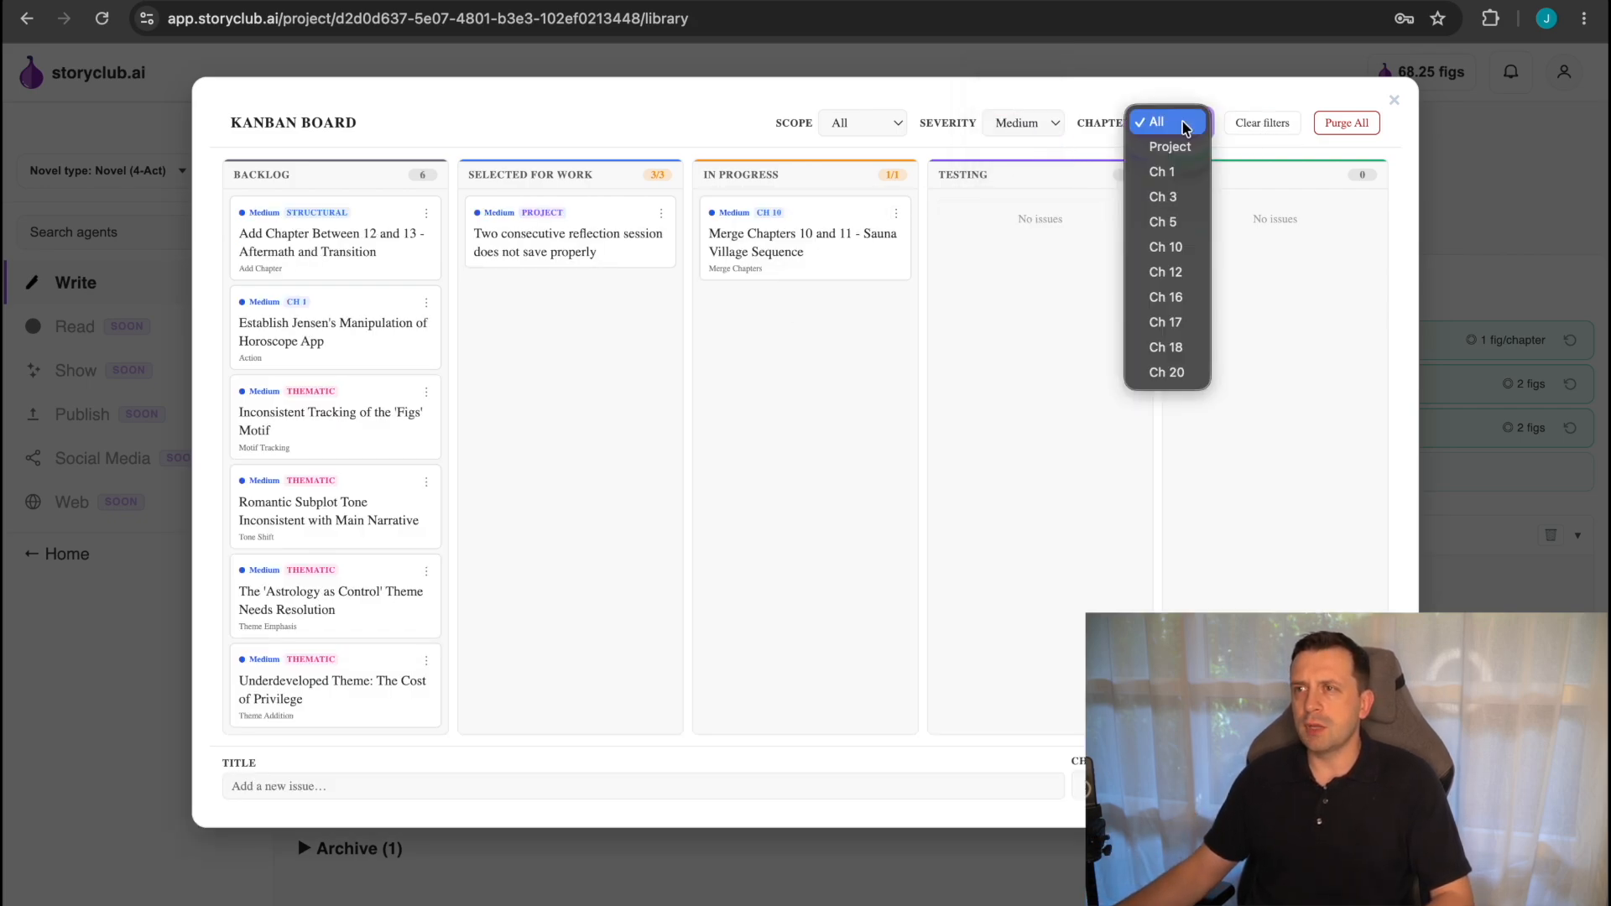
left_click(1185, 126)
left_click(1173, 122)
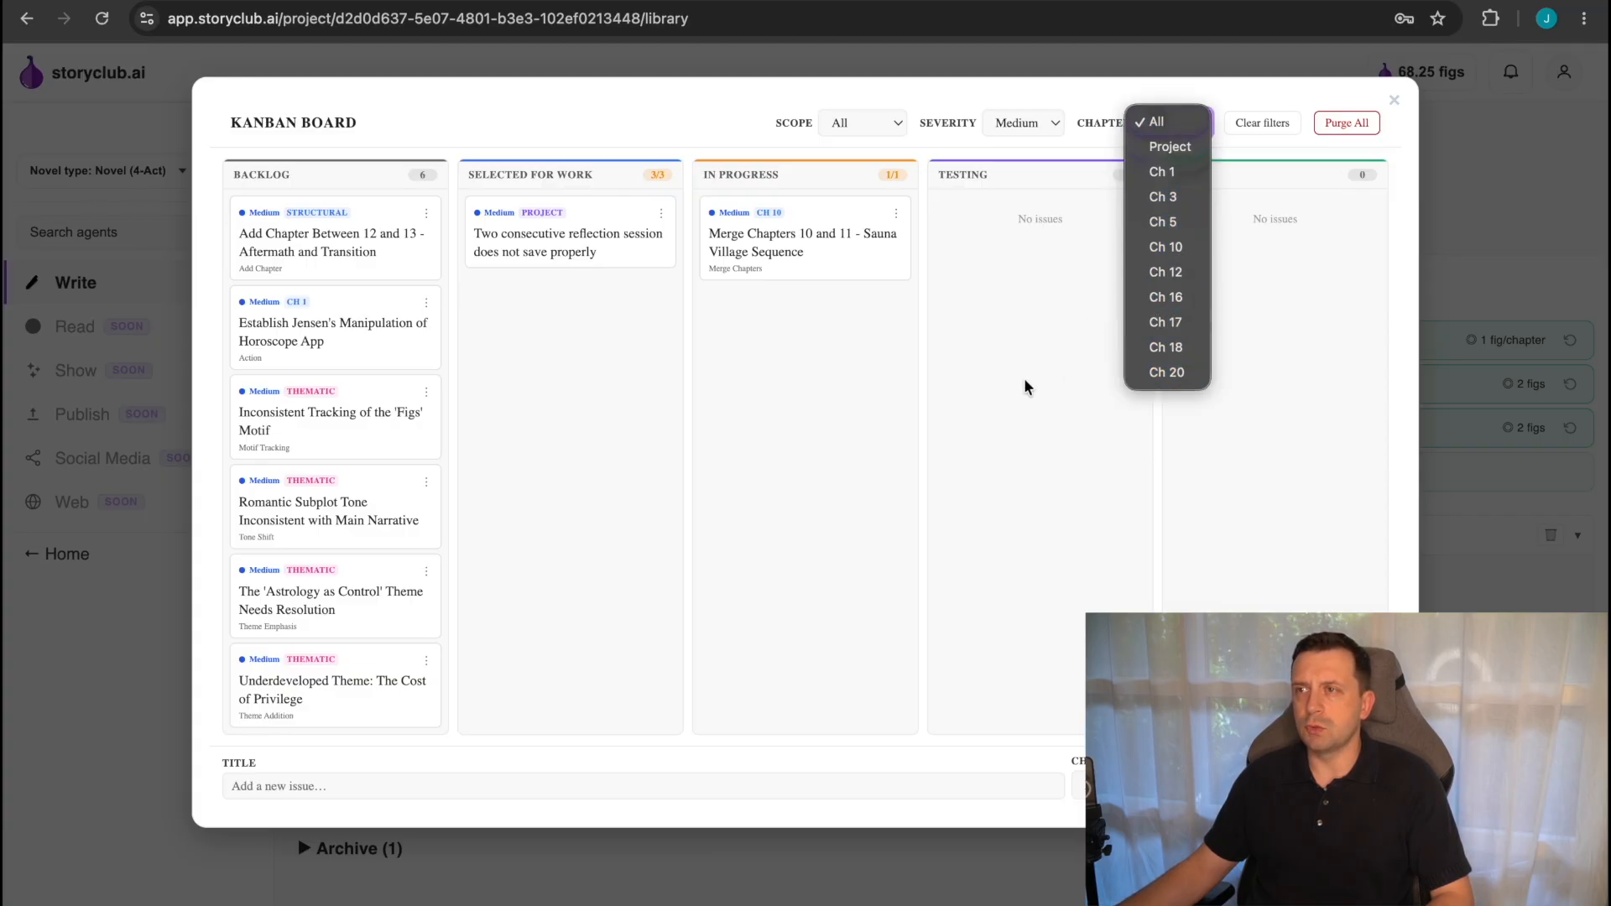
left_click(1050, 379)
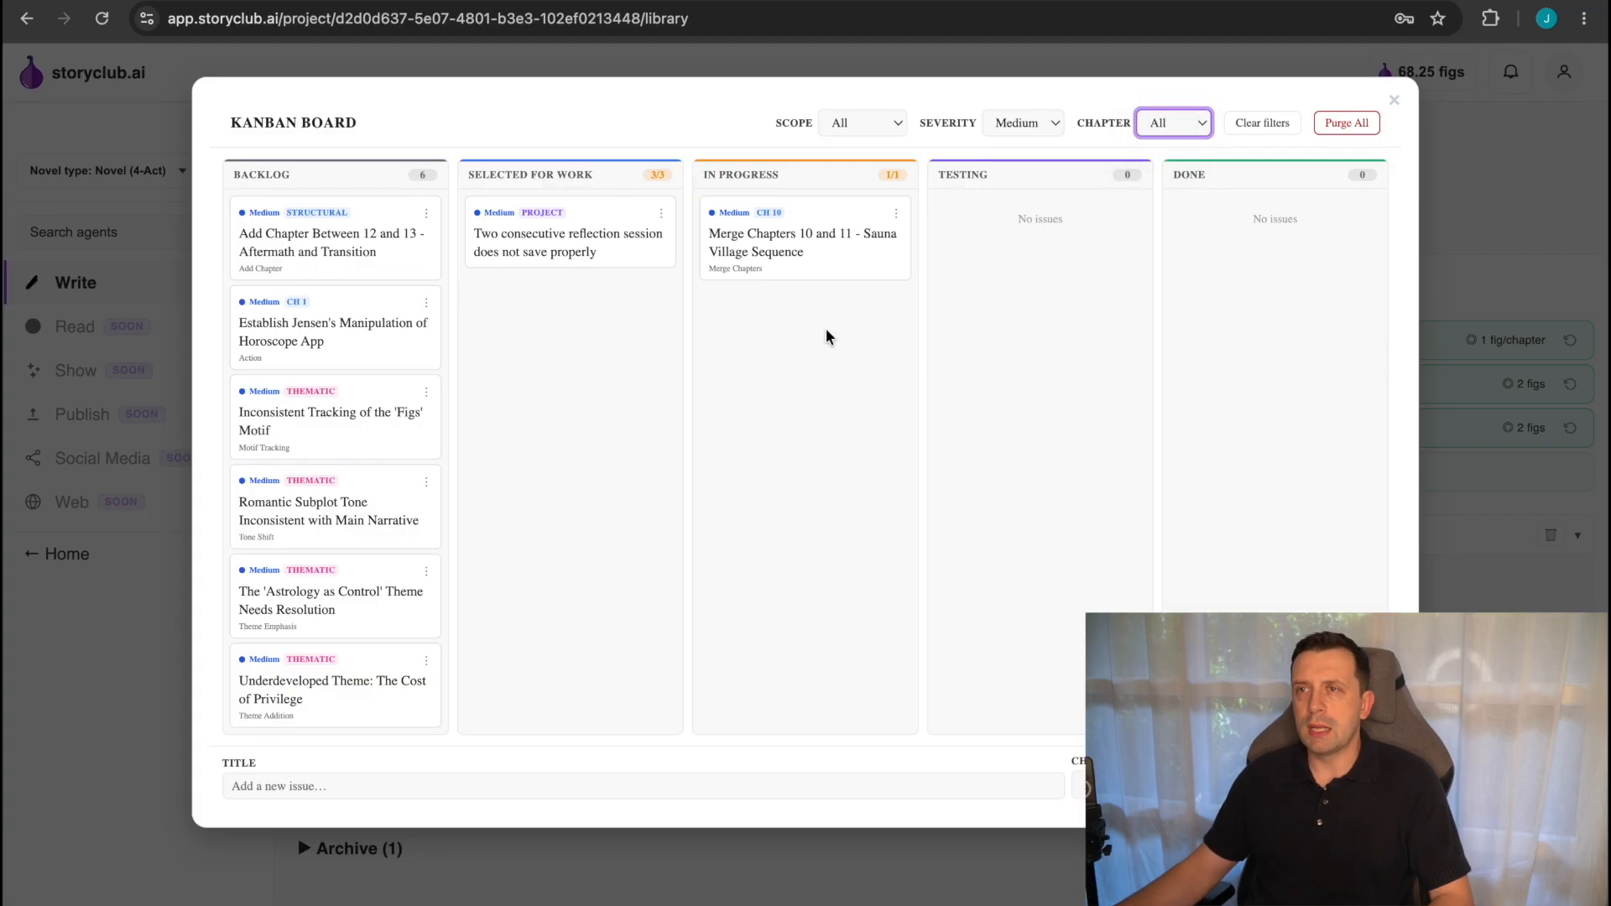
Read the description of the in-progress issue "Merge Chapters 10 and 11 - Sauna Village Sequence" and start solving it.
left_click(749, 237)
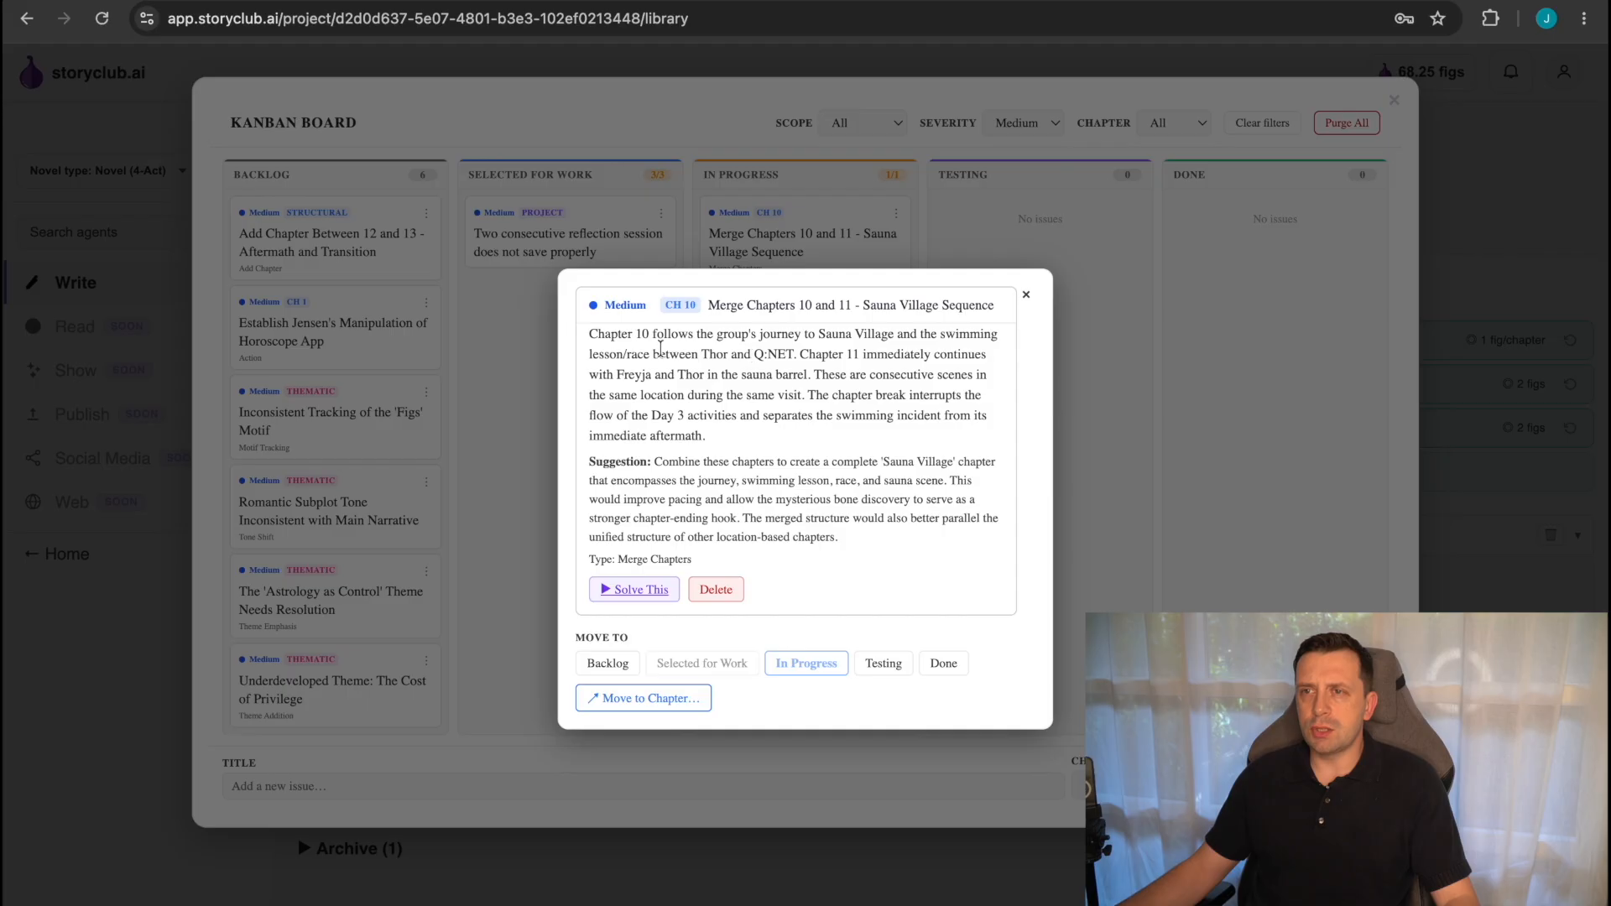
left_click_drag(588, 334, 768, 426)
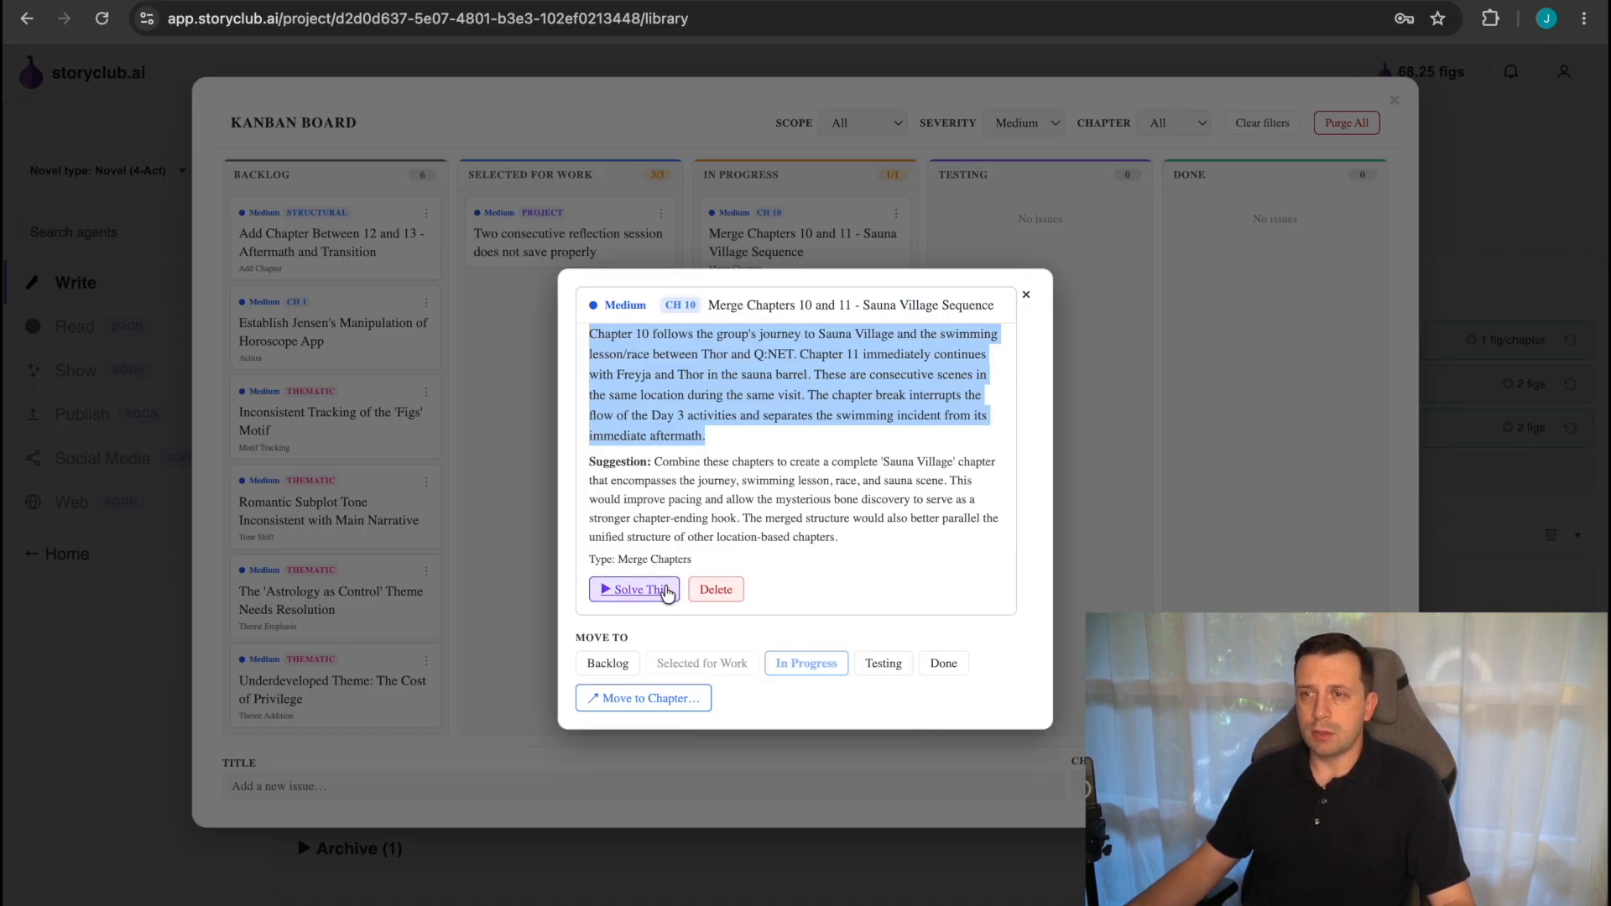
left_click(655, 592)
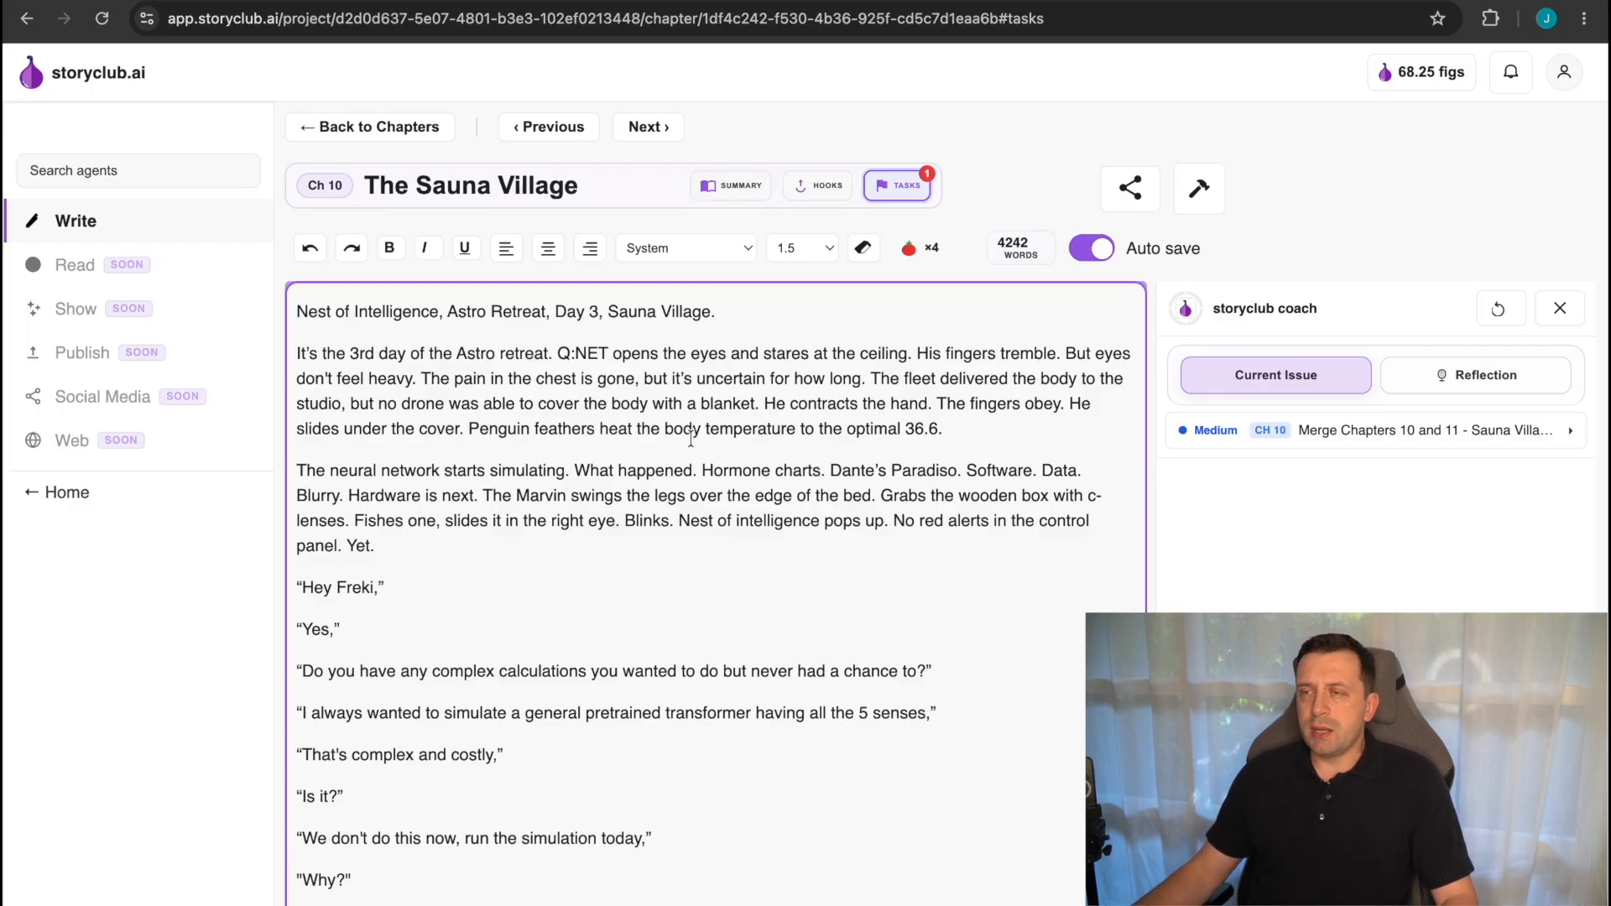
View chapter 10's summary and hooks, return to its tasks, and expand the current merge issue.
left_click(905, 188)
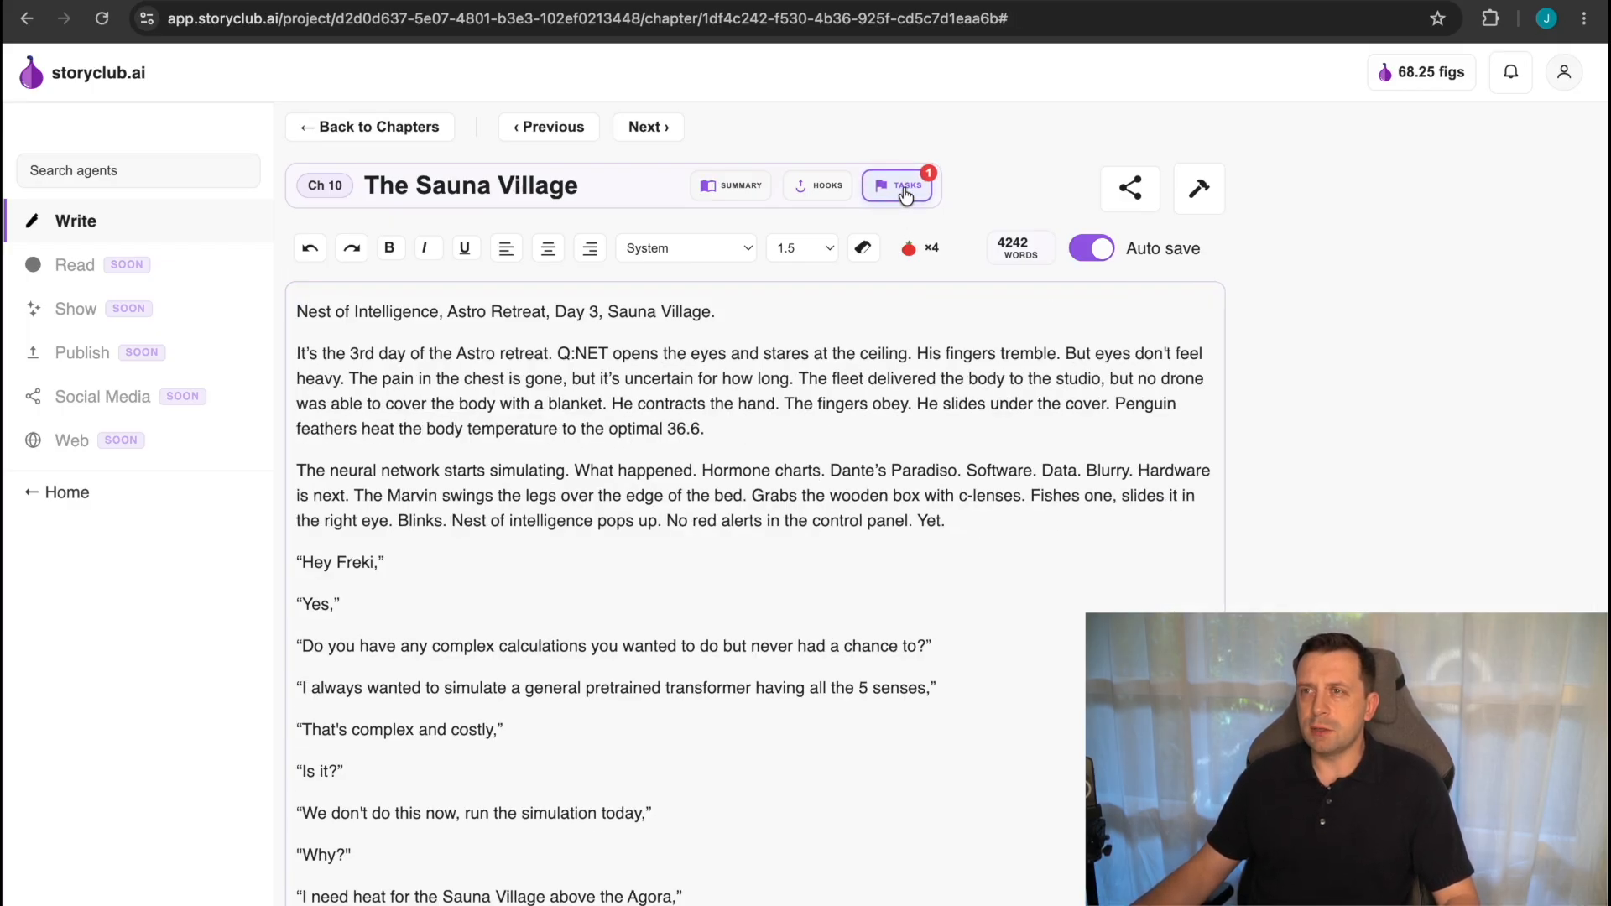
left_click(905, 188)
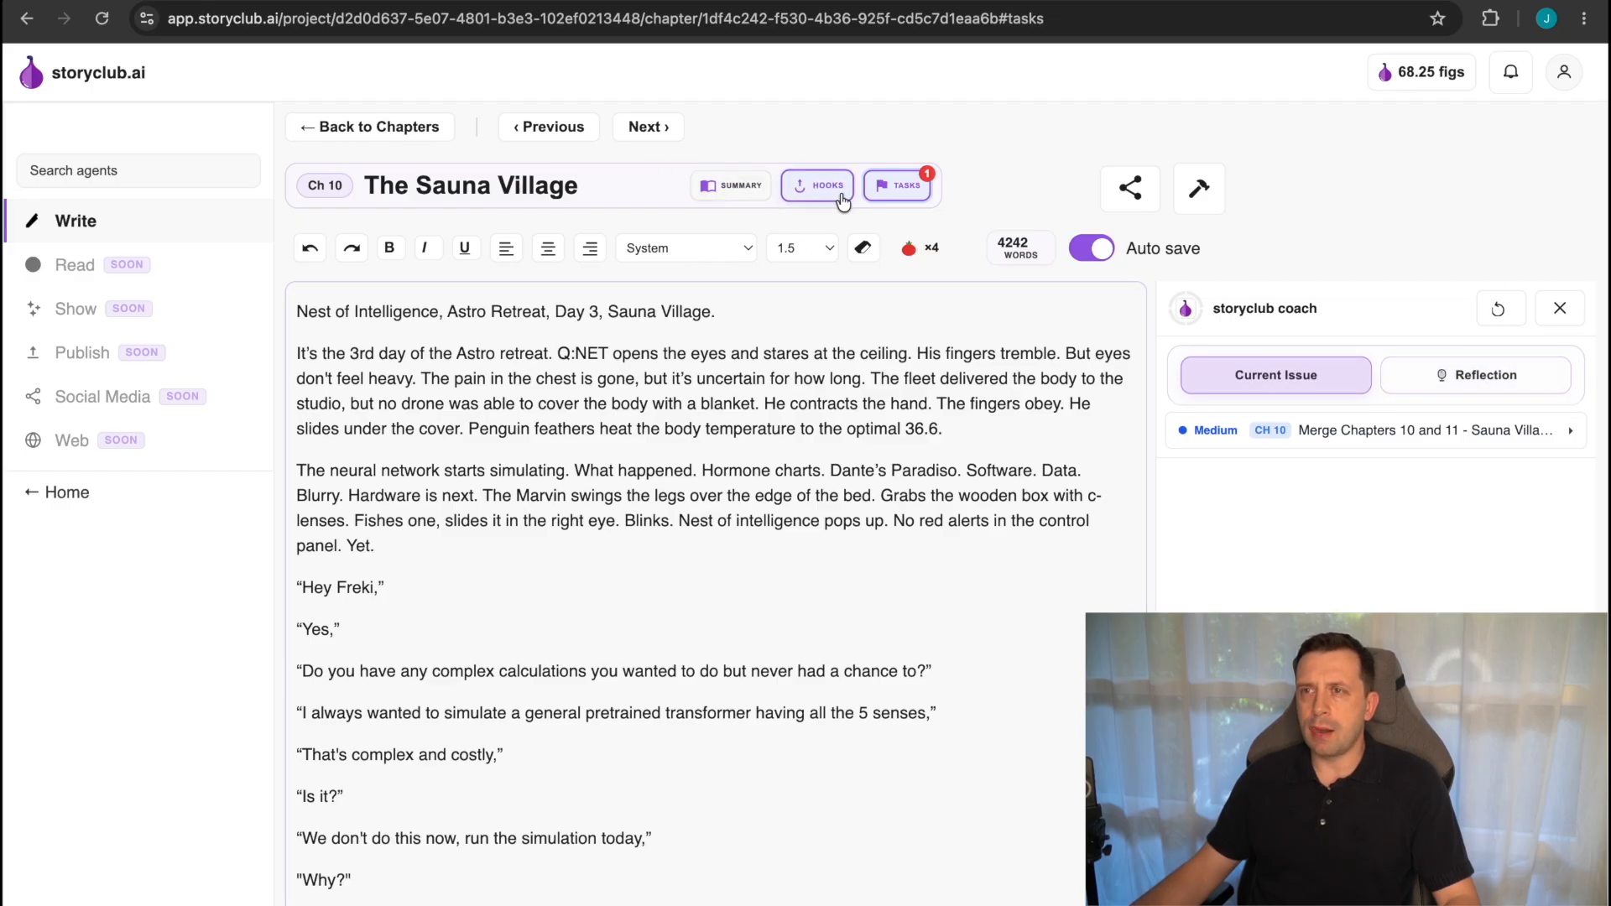
left_click(736, 191)
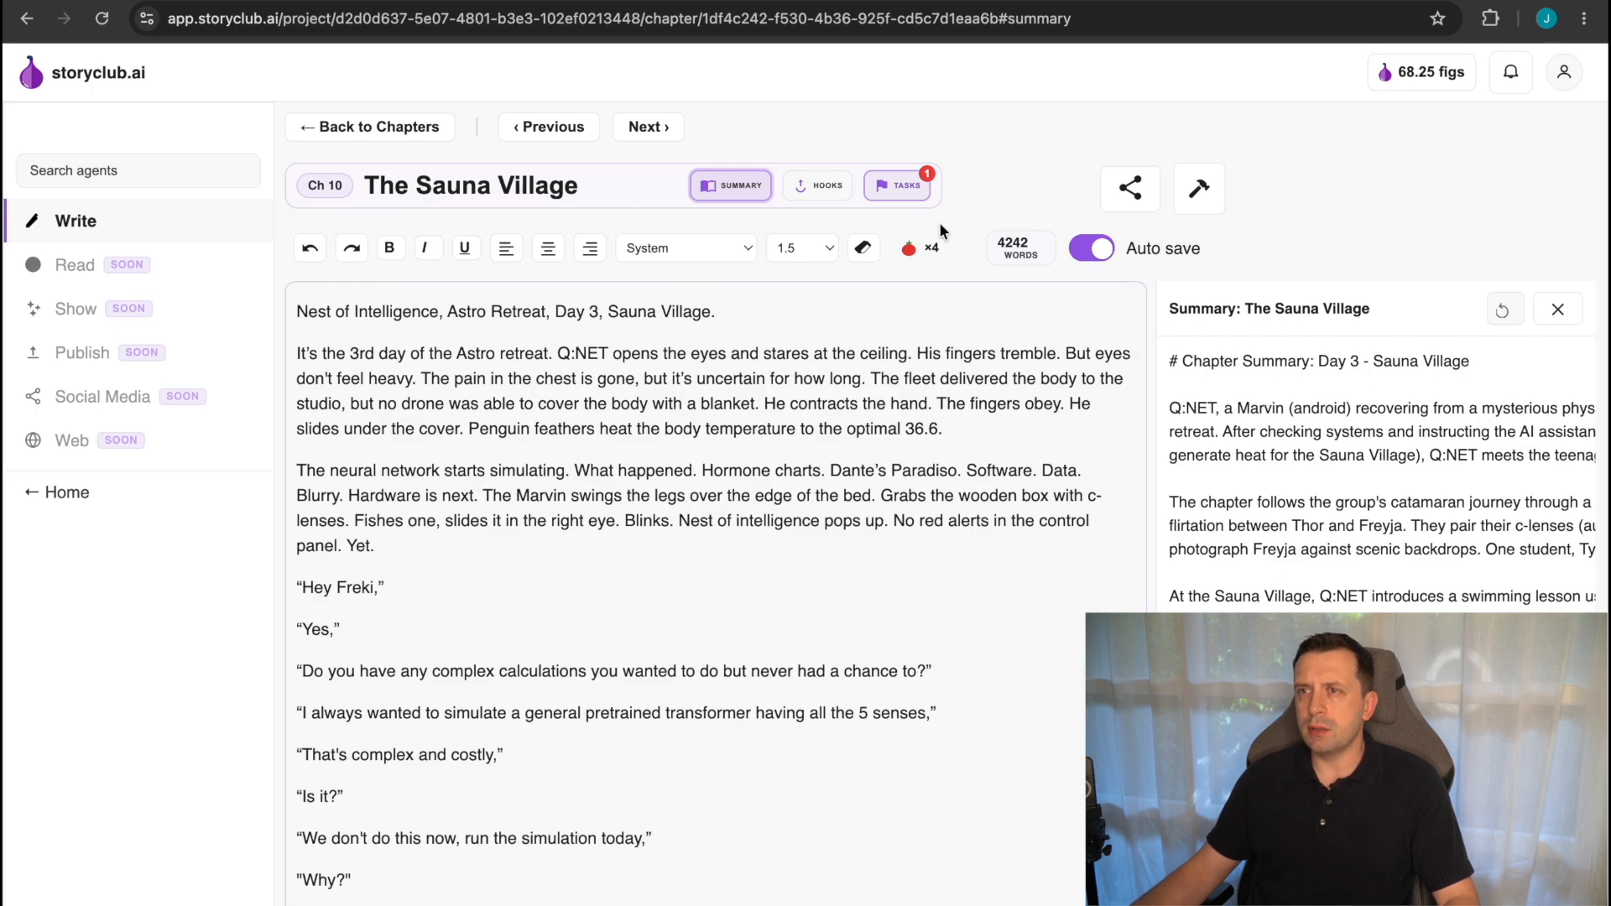
left_click(821, 186)
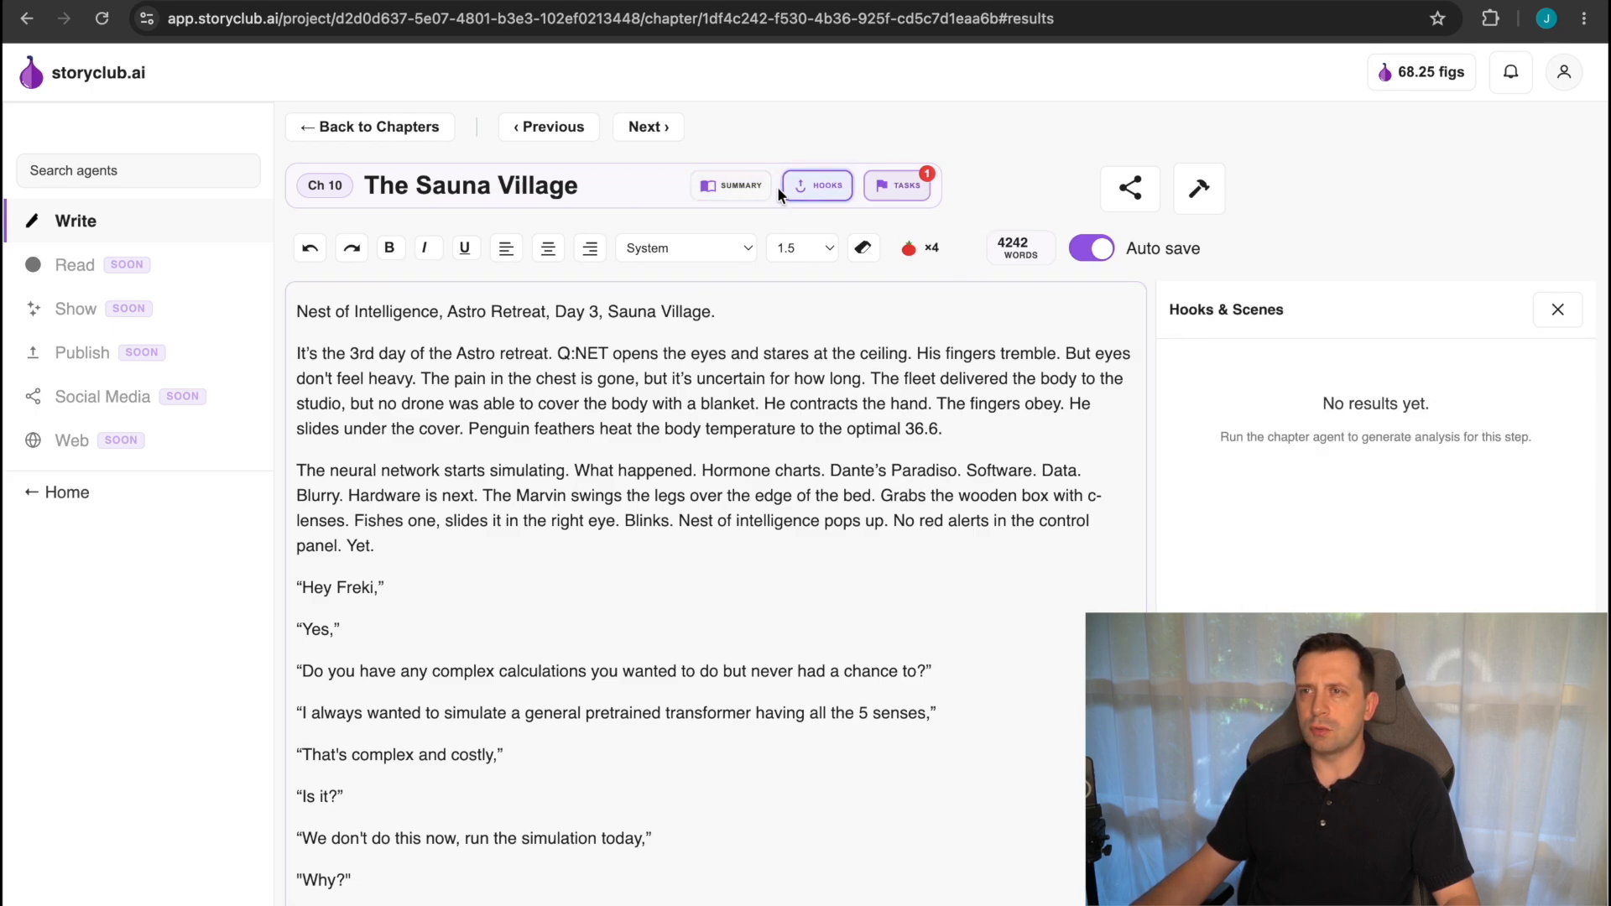
left_click(743, 185)
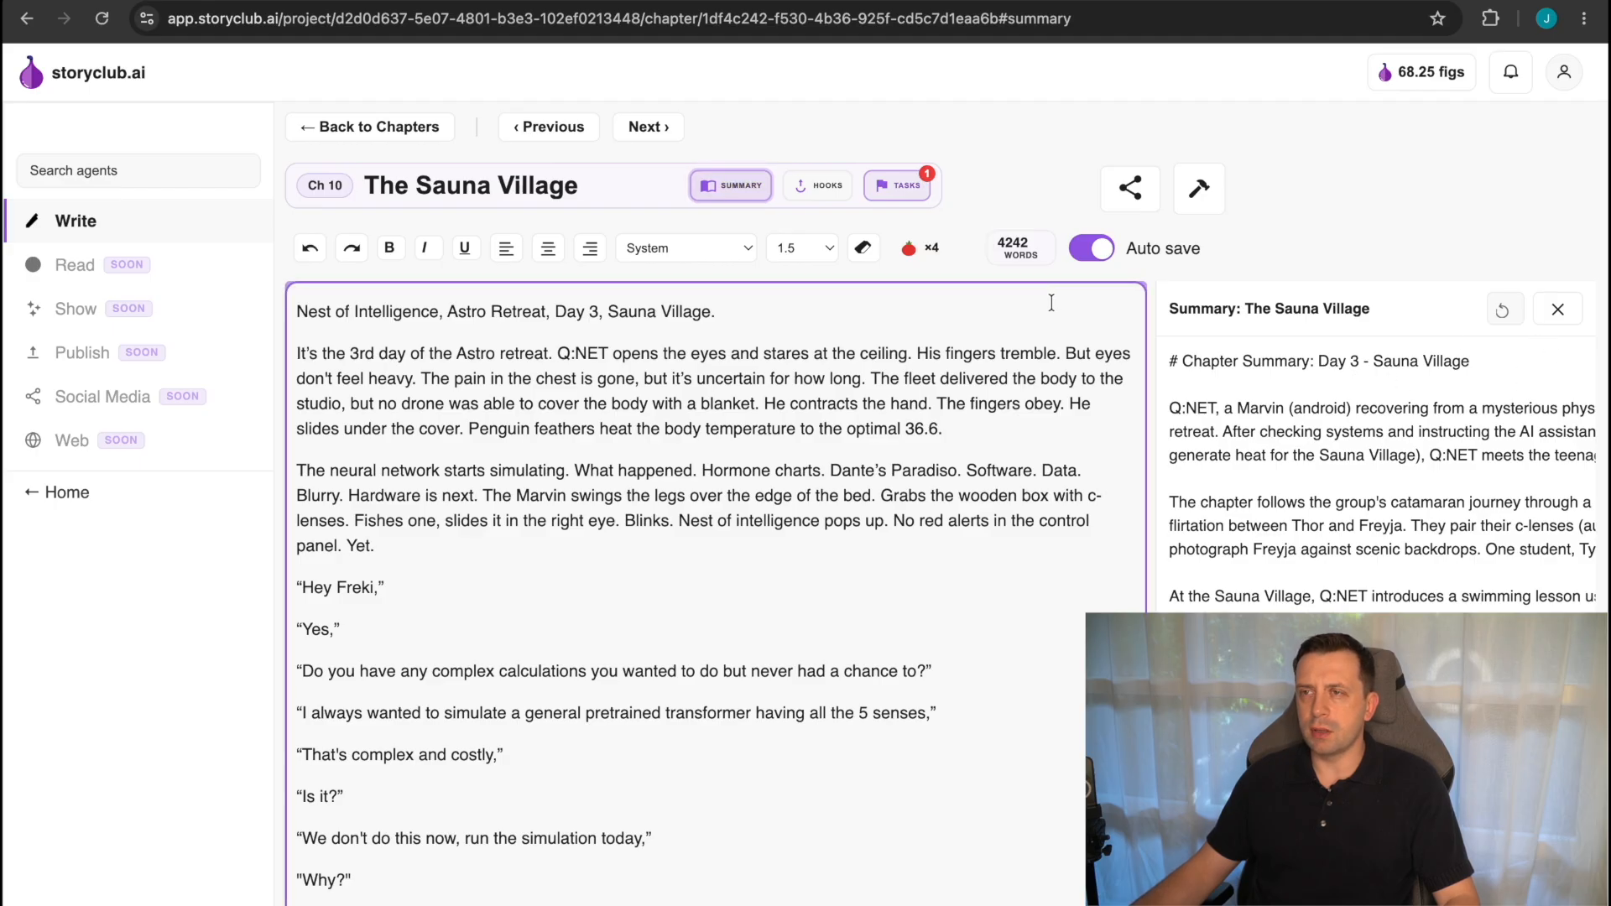
left_click(898, 186)
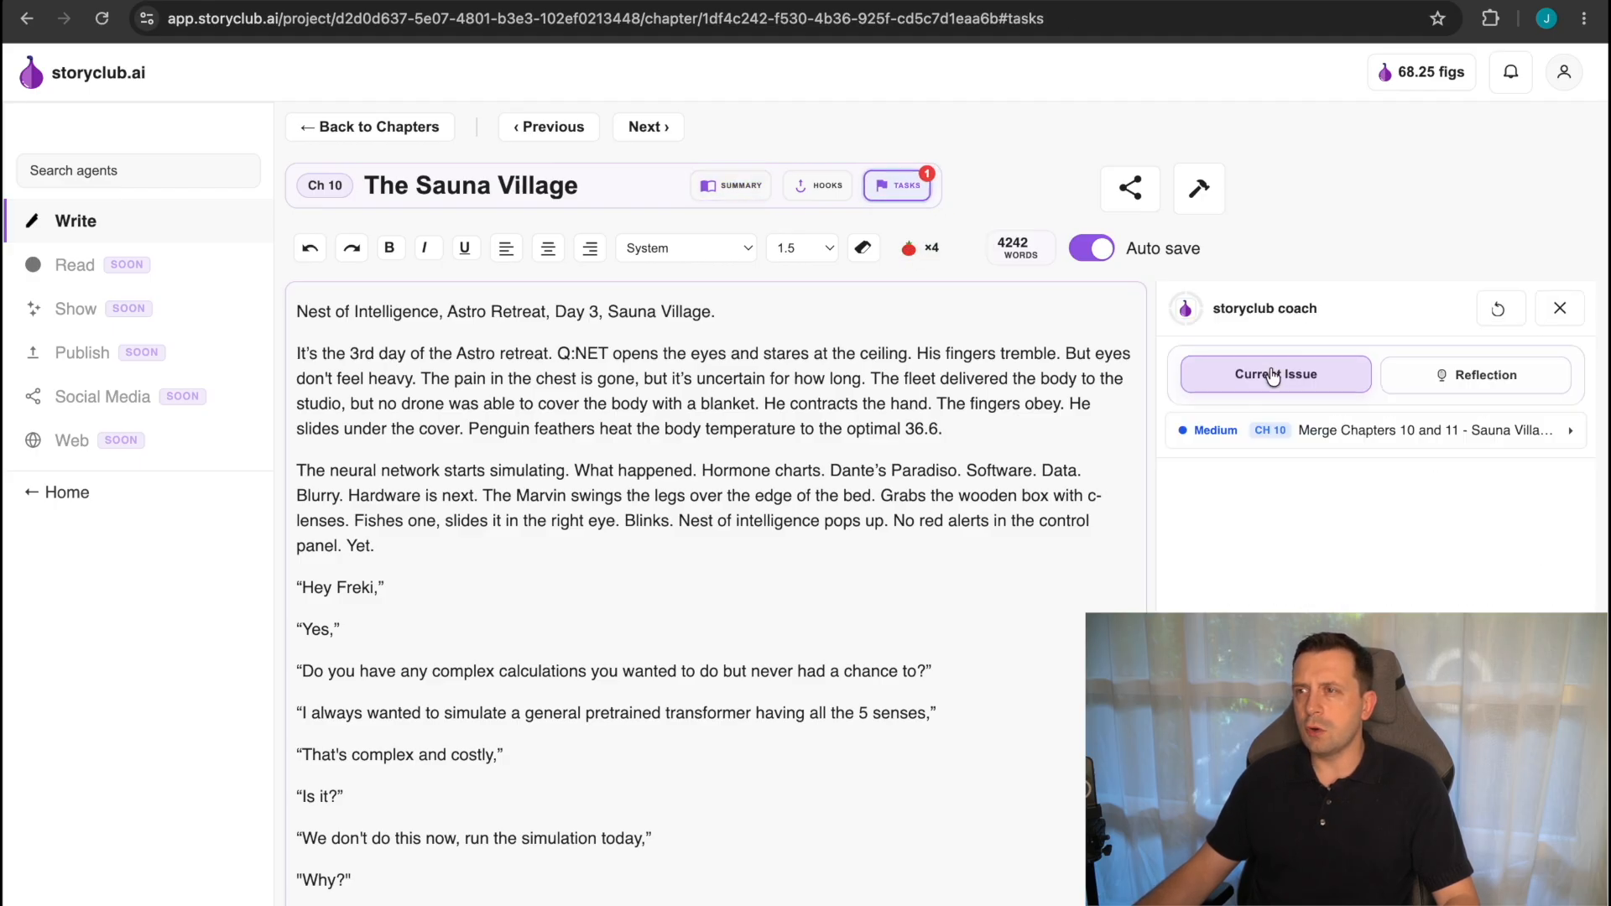
left_click(1303, 432)
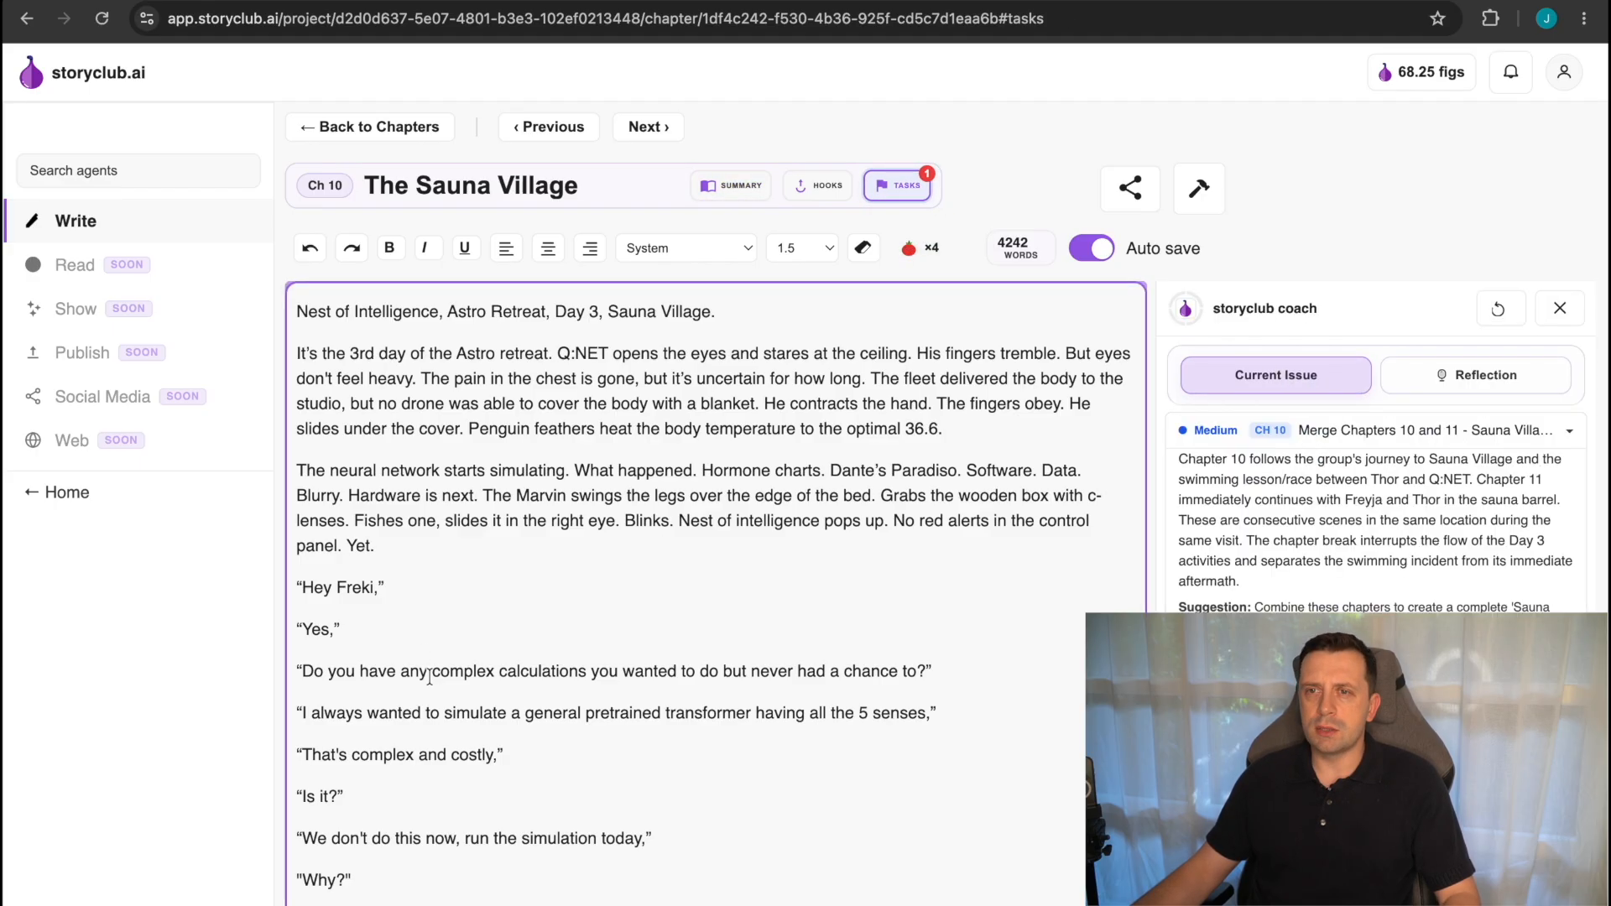
Start the 25:00 Pomodoro session on The Sauna Village chapter and expand the merge issue's full suggestion.
left_click(445, 578)
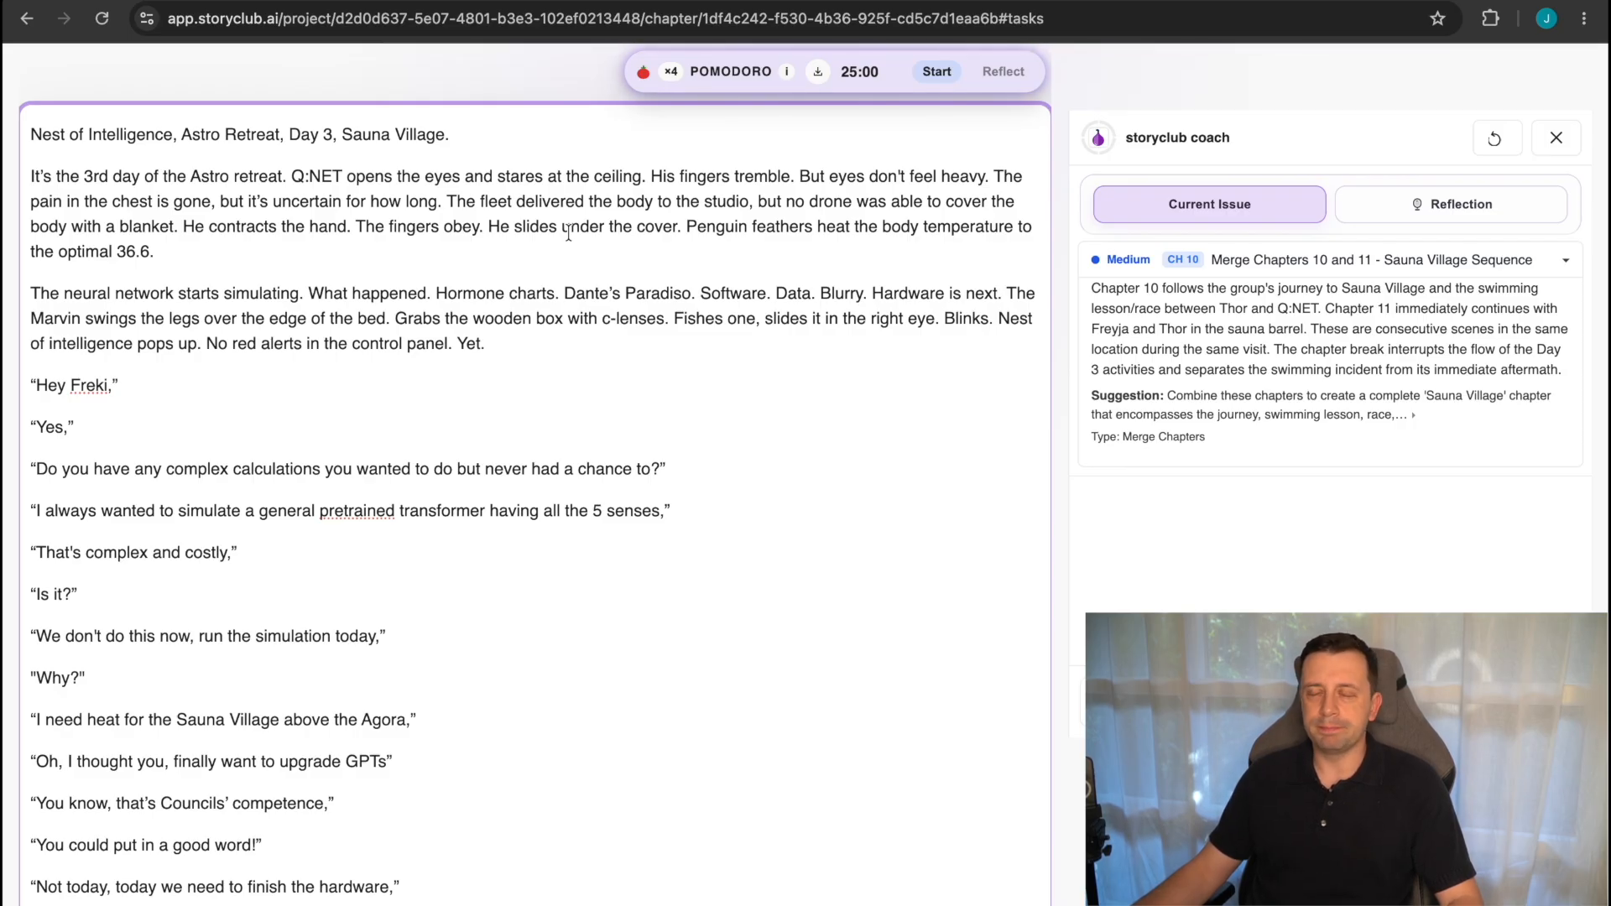
left_click(935, 72)
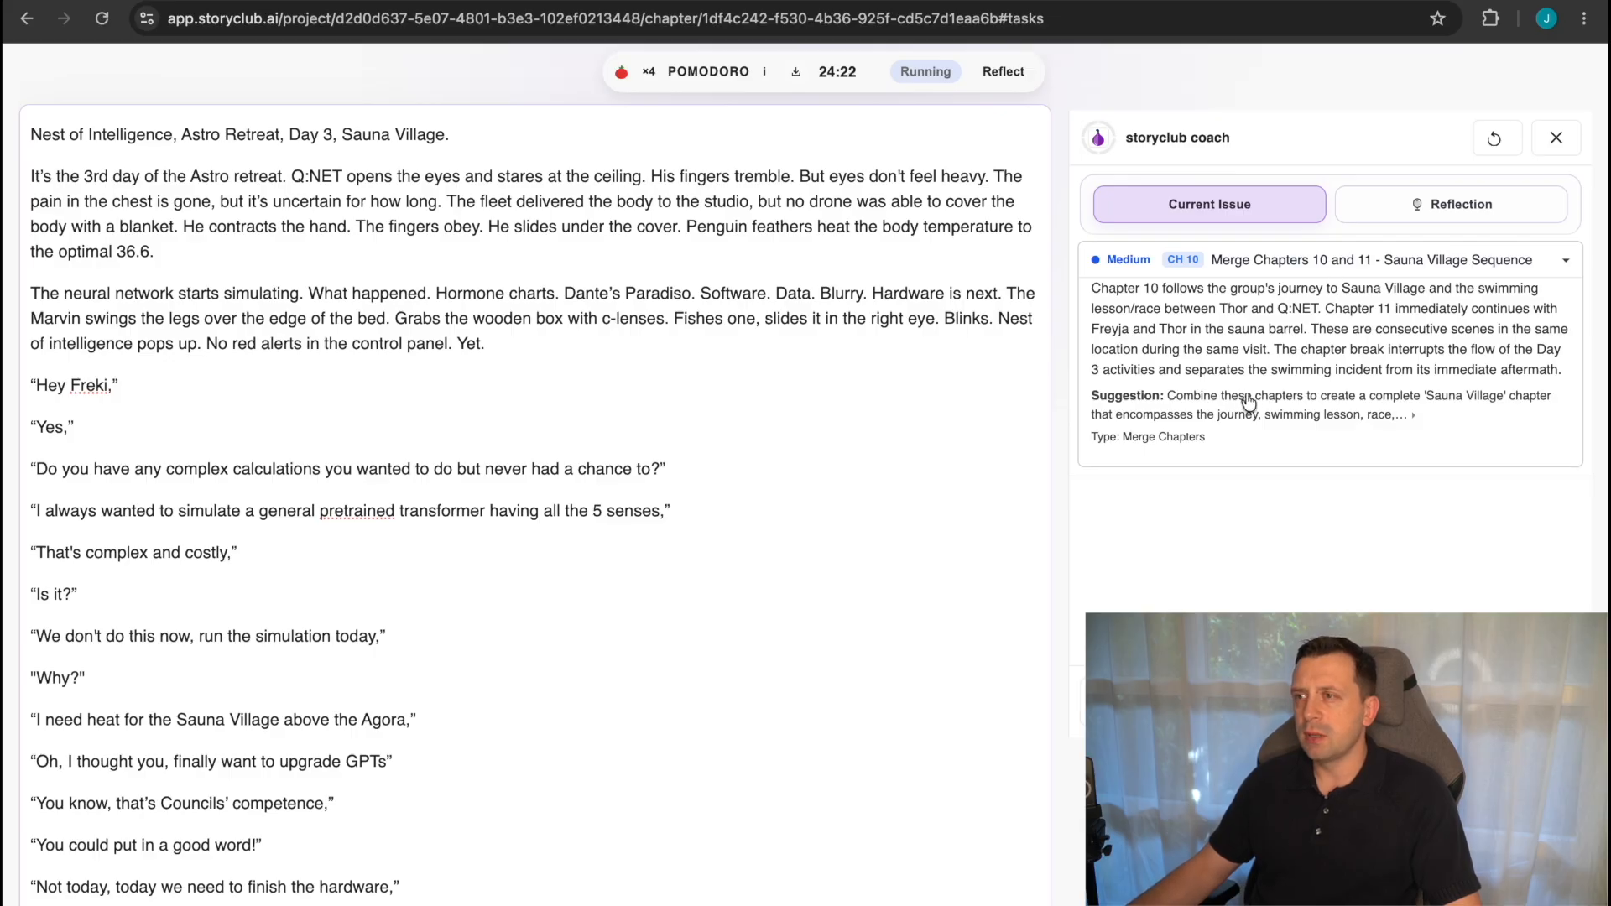
left_click(1418, 416)
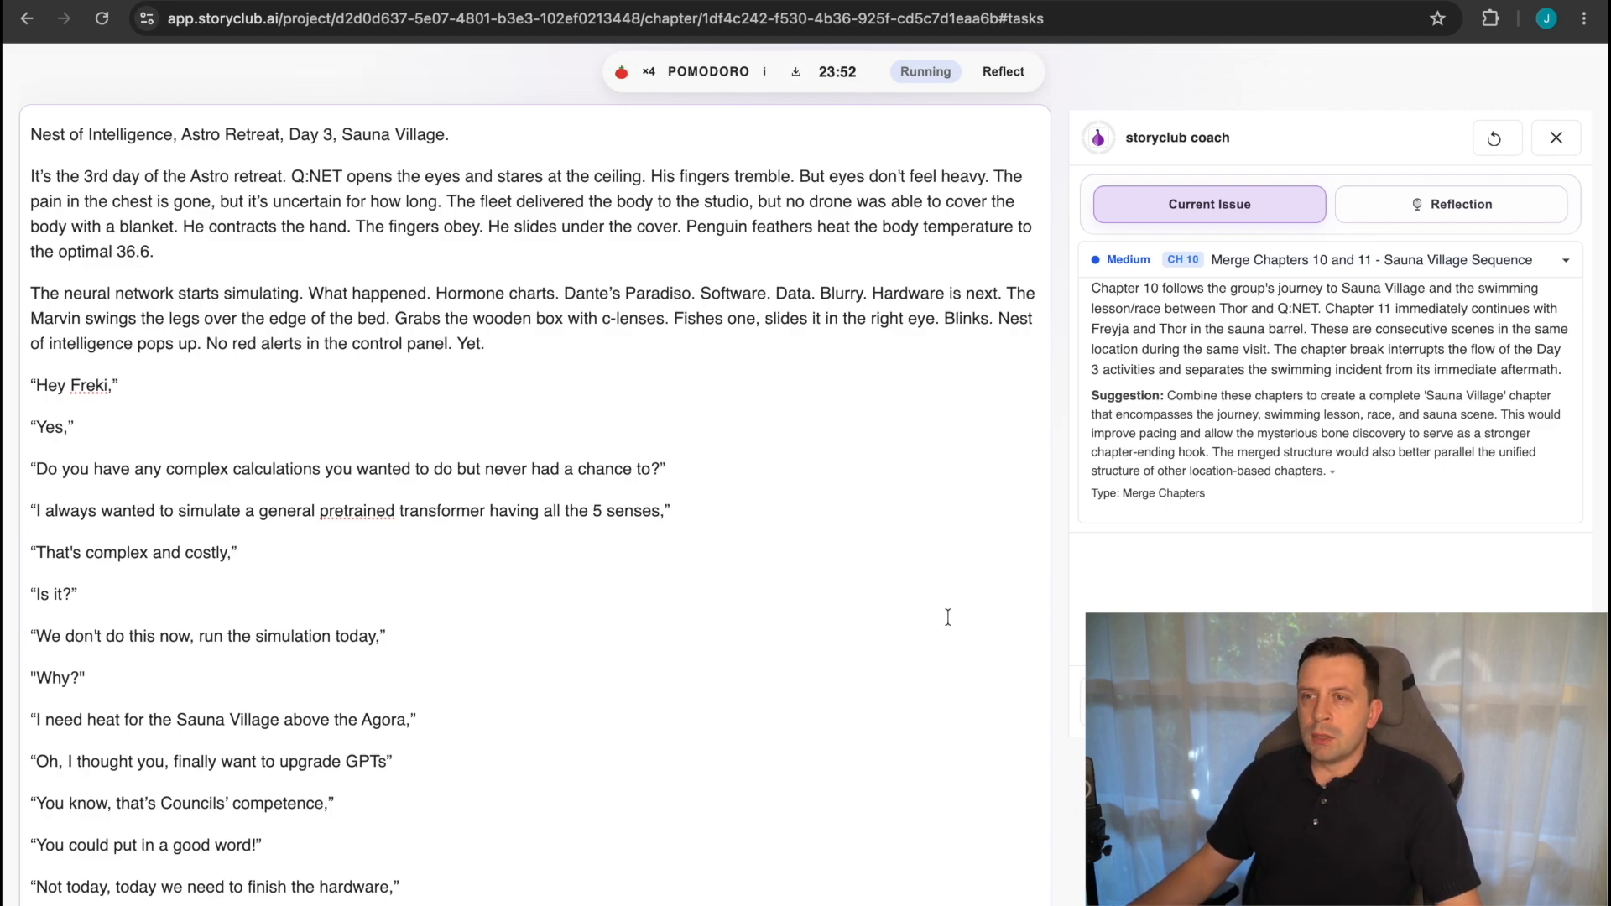
Read through The Sauna Village chapter from its opening to the sauna barrel scene with Freyja and Thor.
left_click(660, 636)
scroll(660, 636, "down", 20)
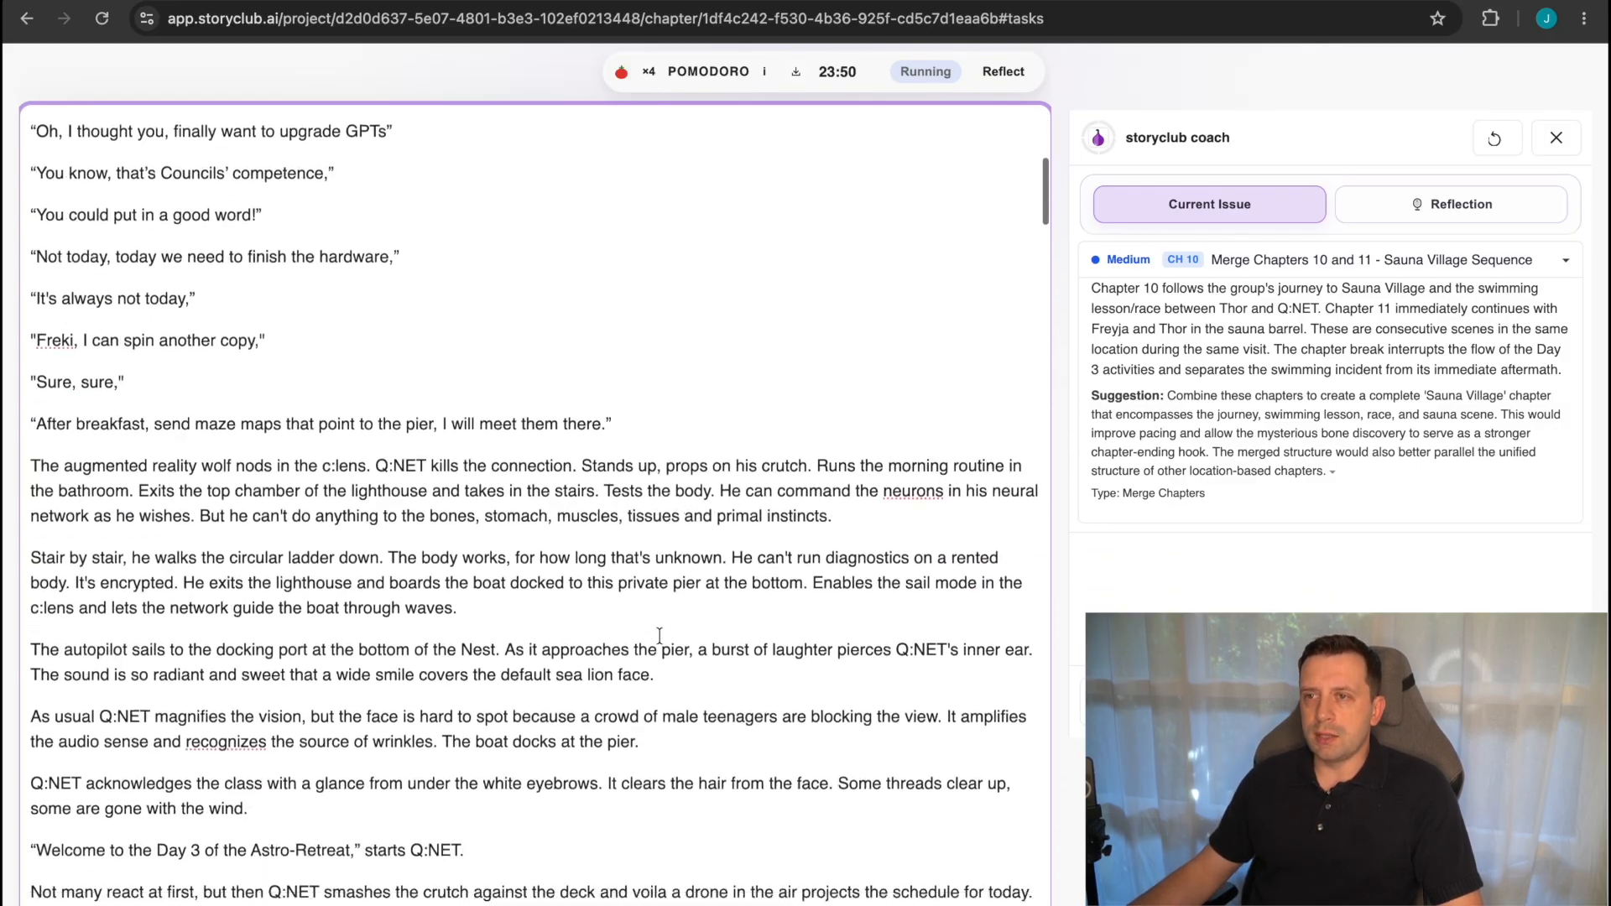
scroll(660, 636, "down", 20)
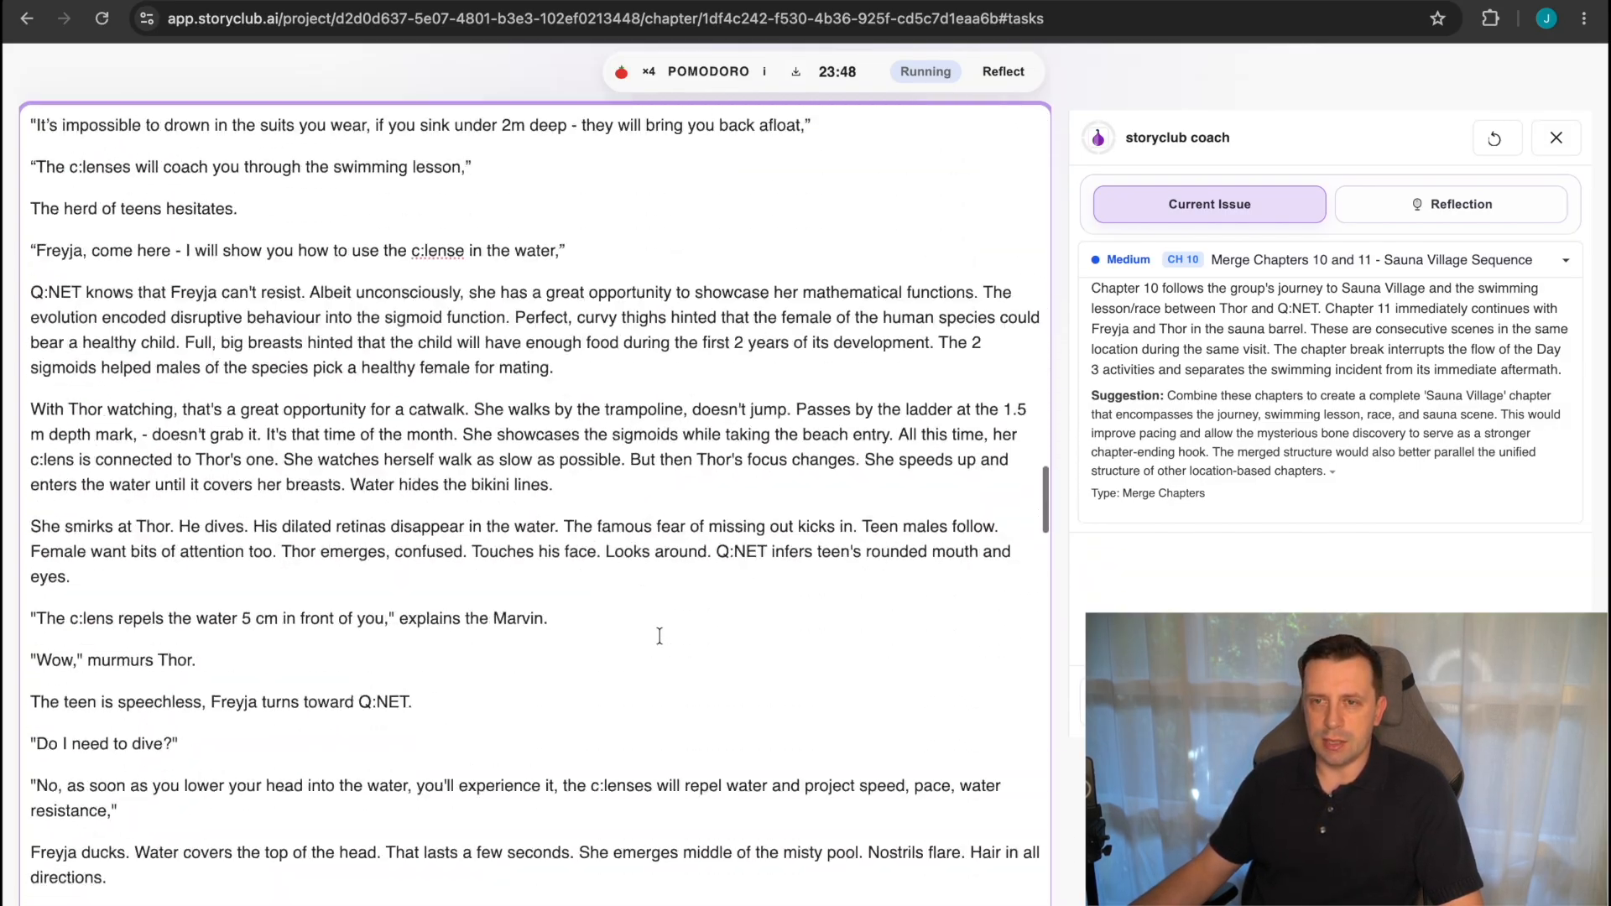
scroll(660, 636, "down", 5)
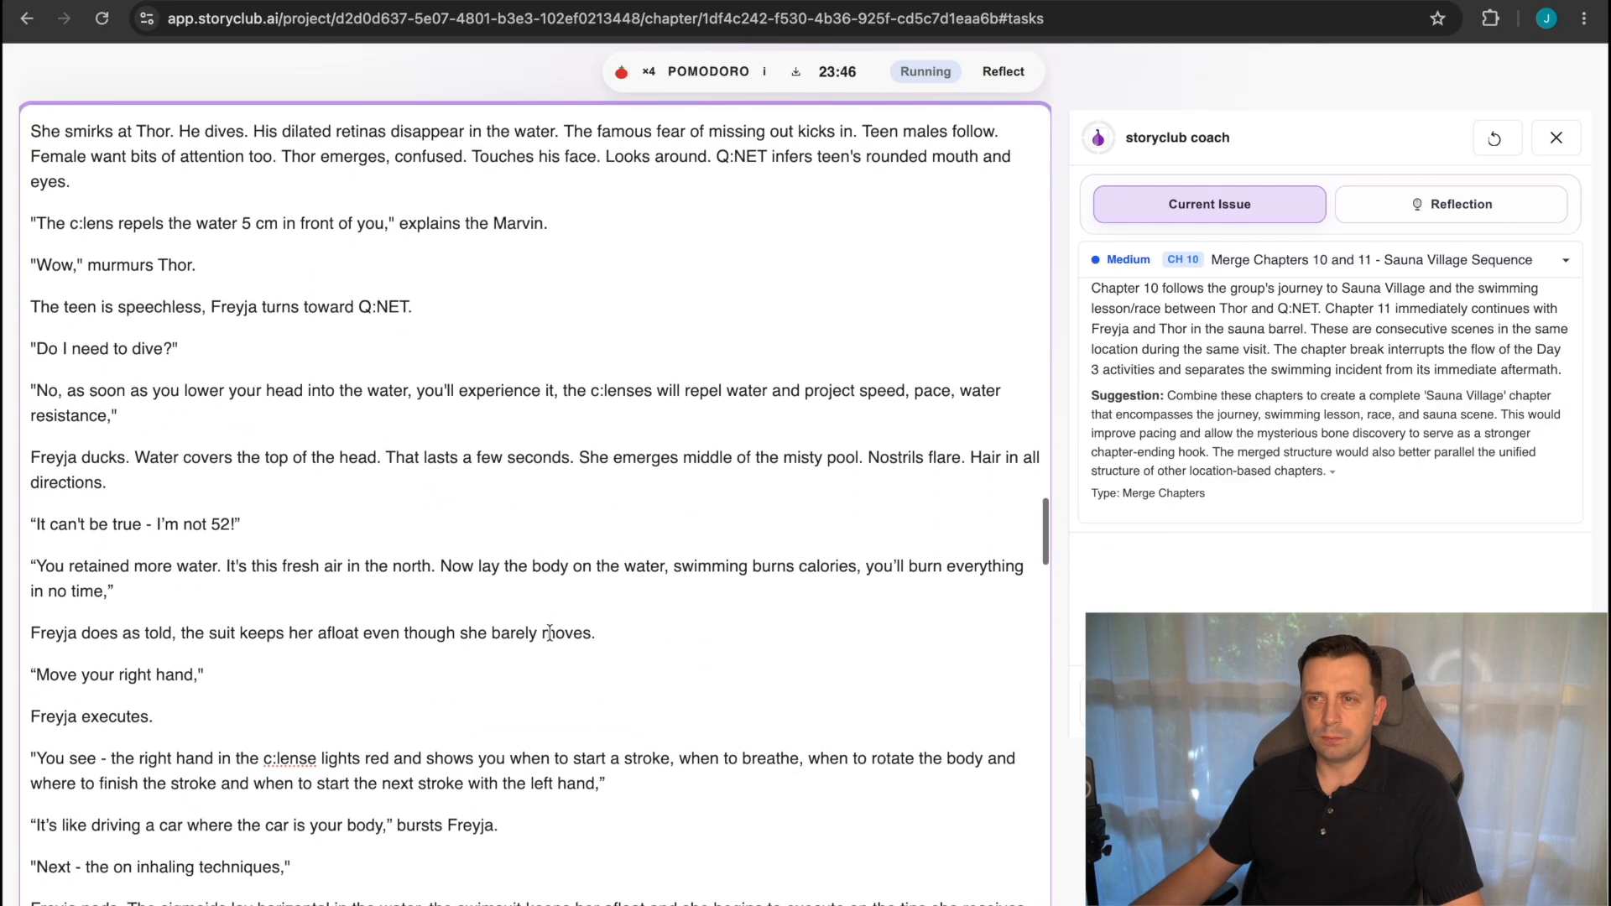
scroll(545, 642, "down", 12)
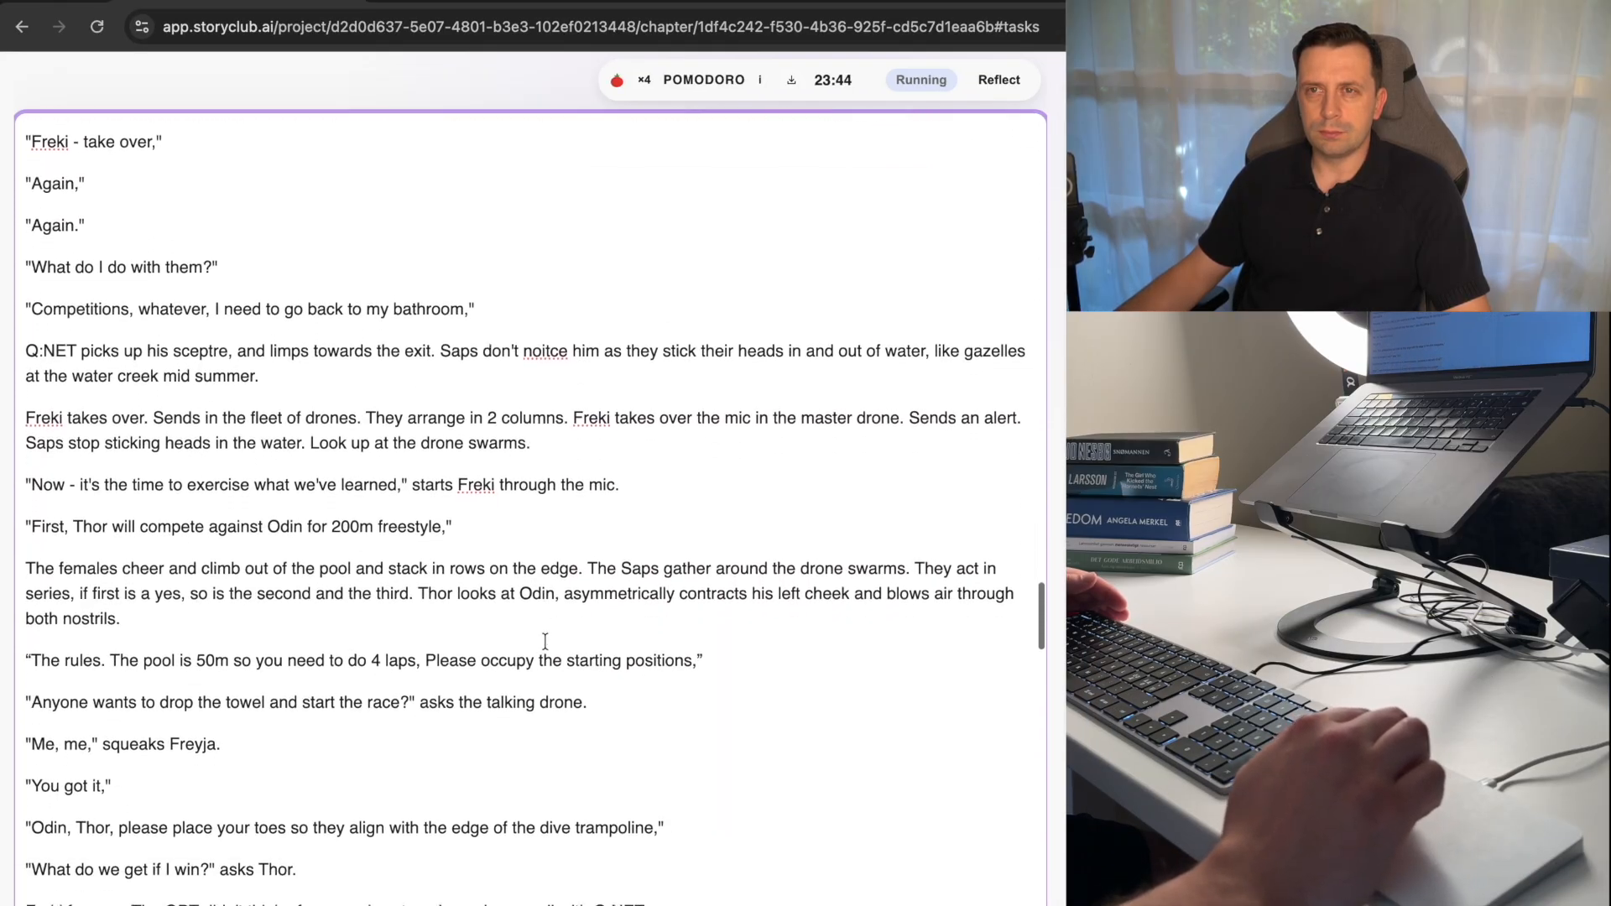
scroll(544, 641, "down", 4)
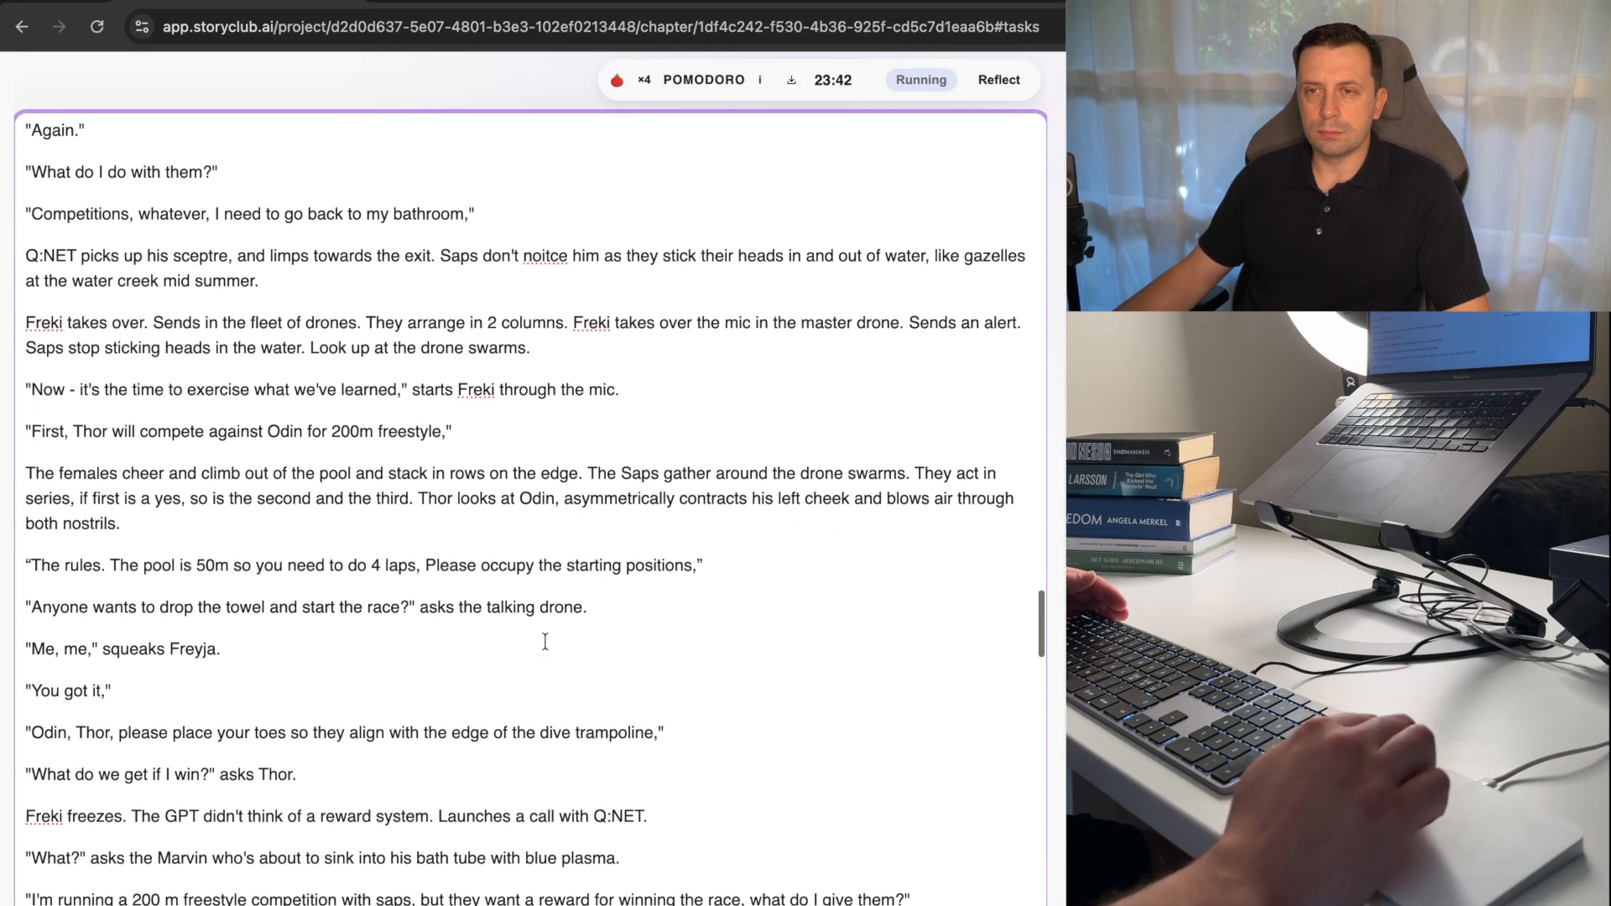
scroll(545, 641, "down", 5)
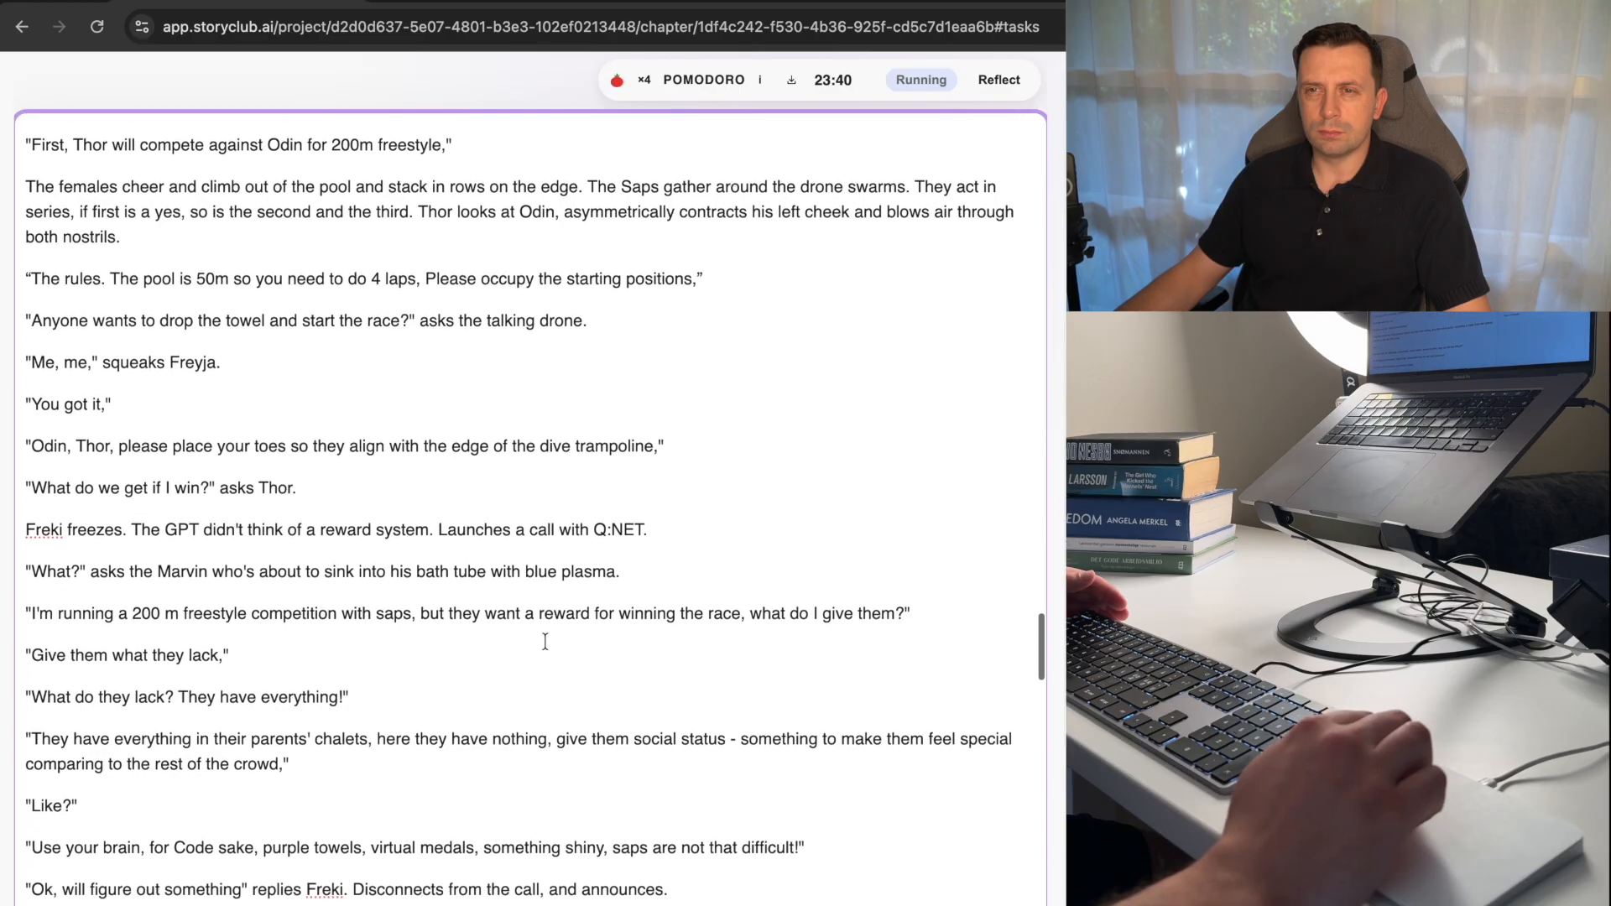
scroll(545, 641, "down", 5)
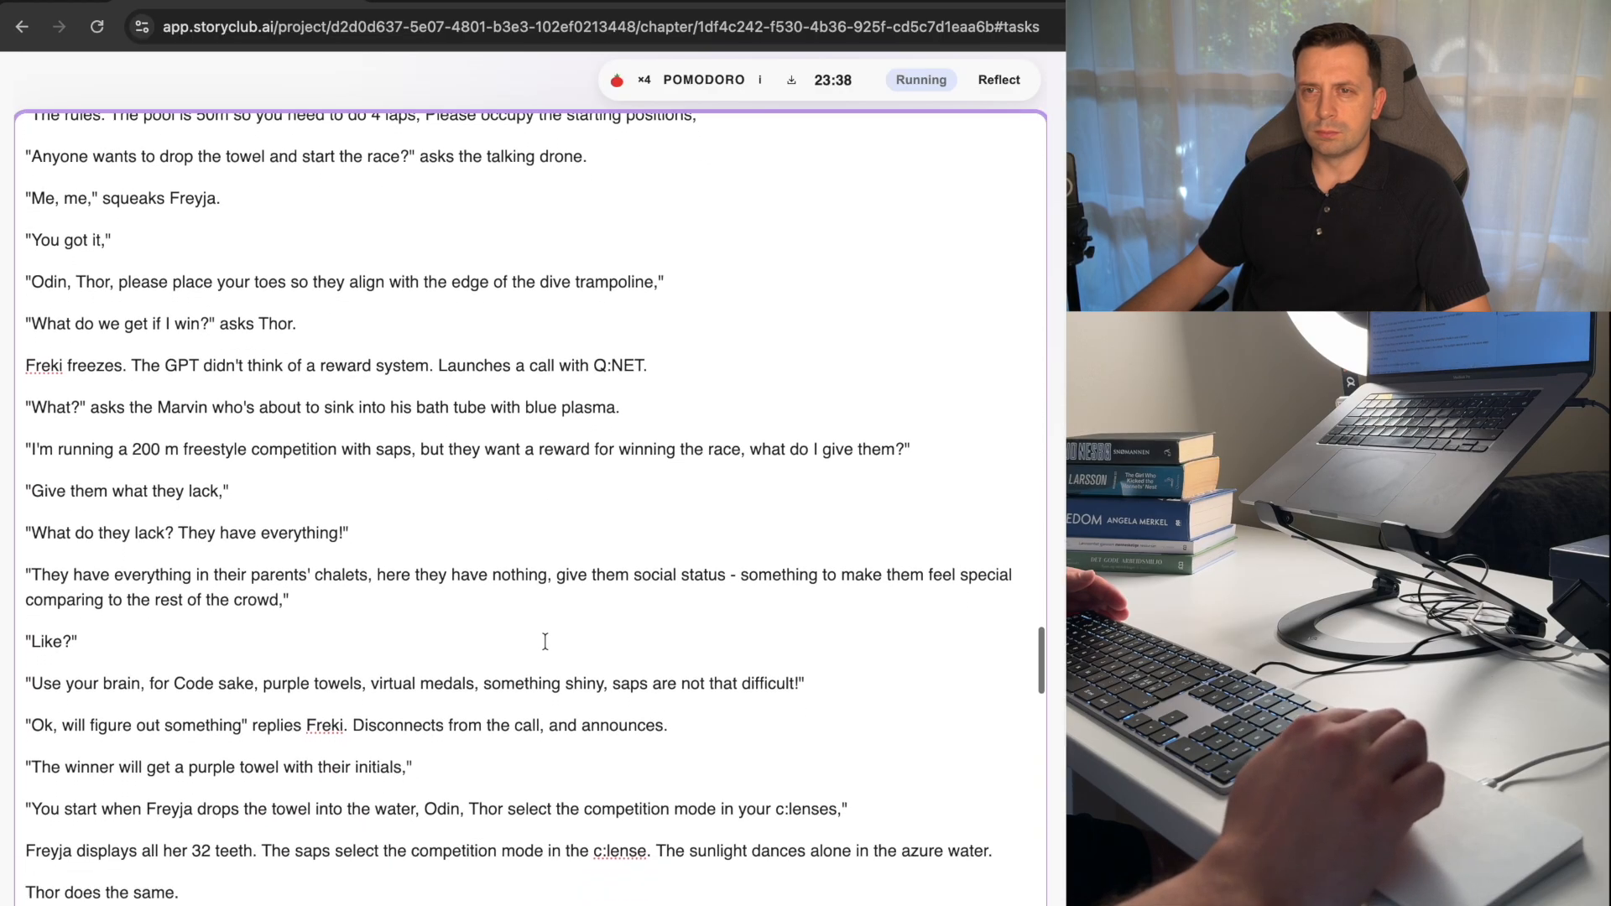
scroll(544, 641, "down", 10)
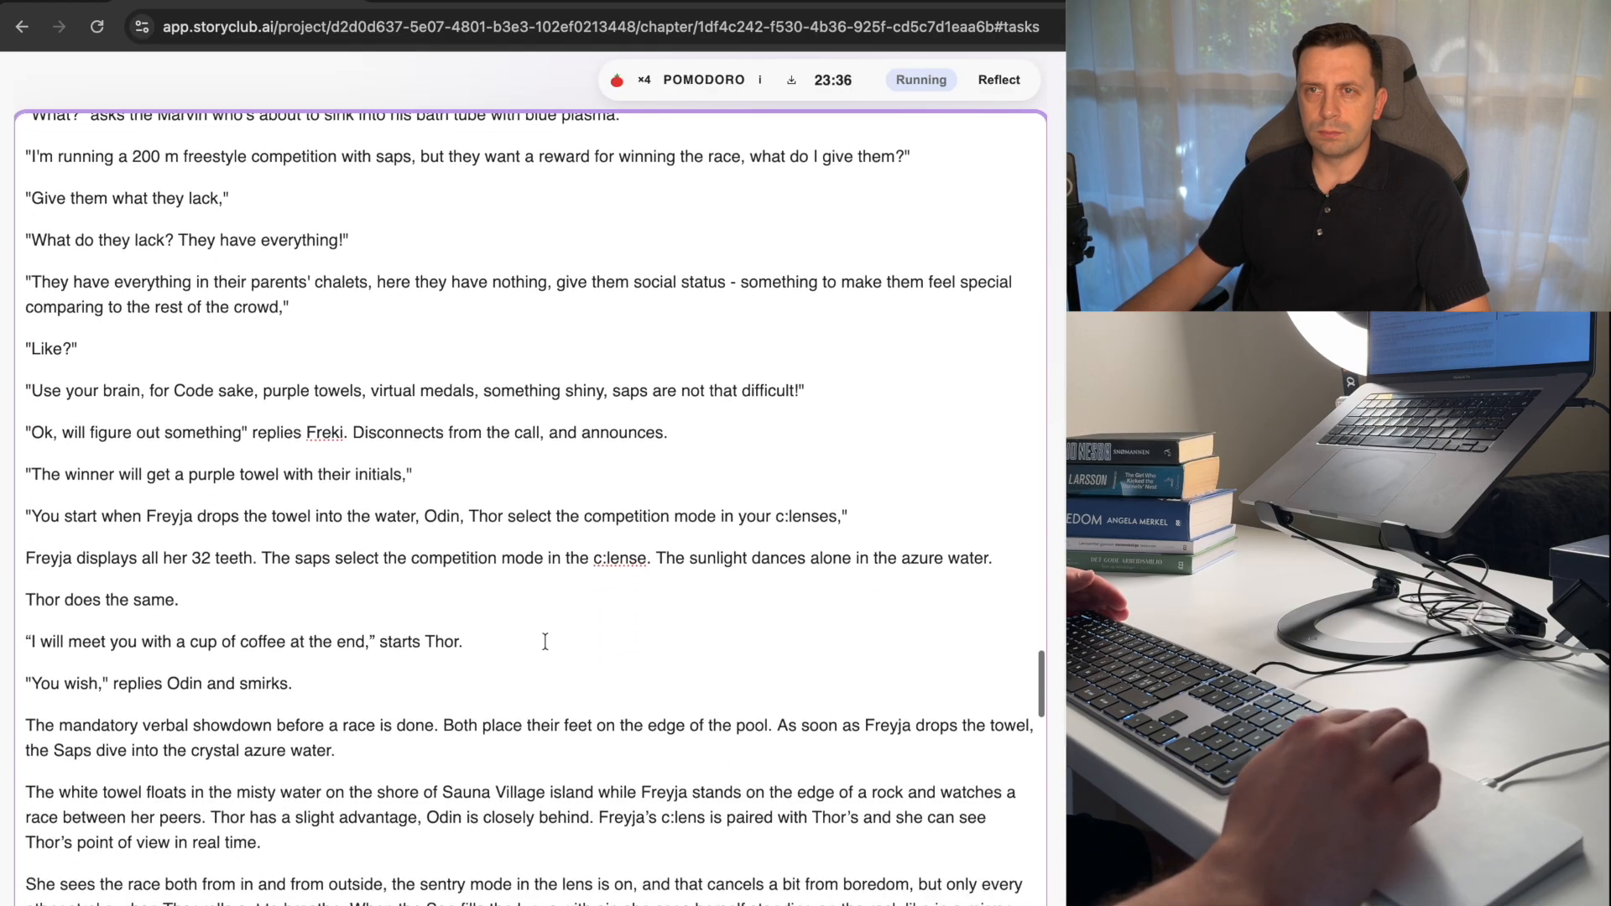
scroll(545, 641, "down", 6)
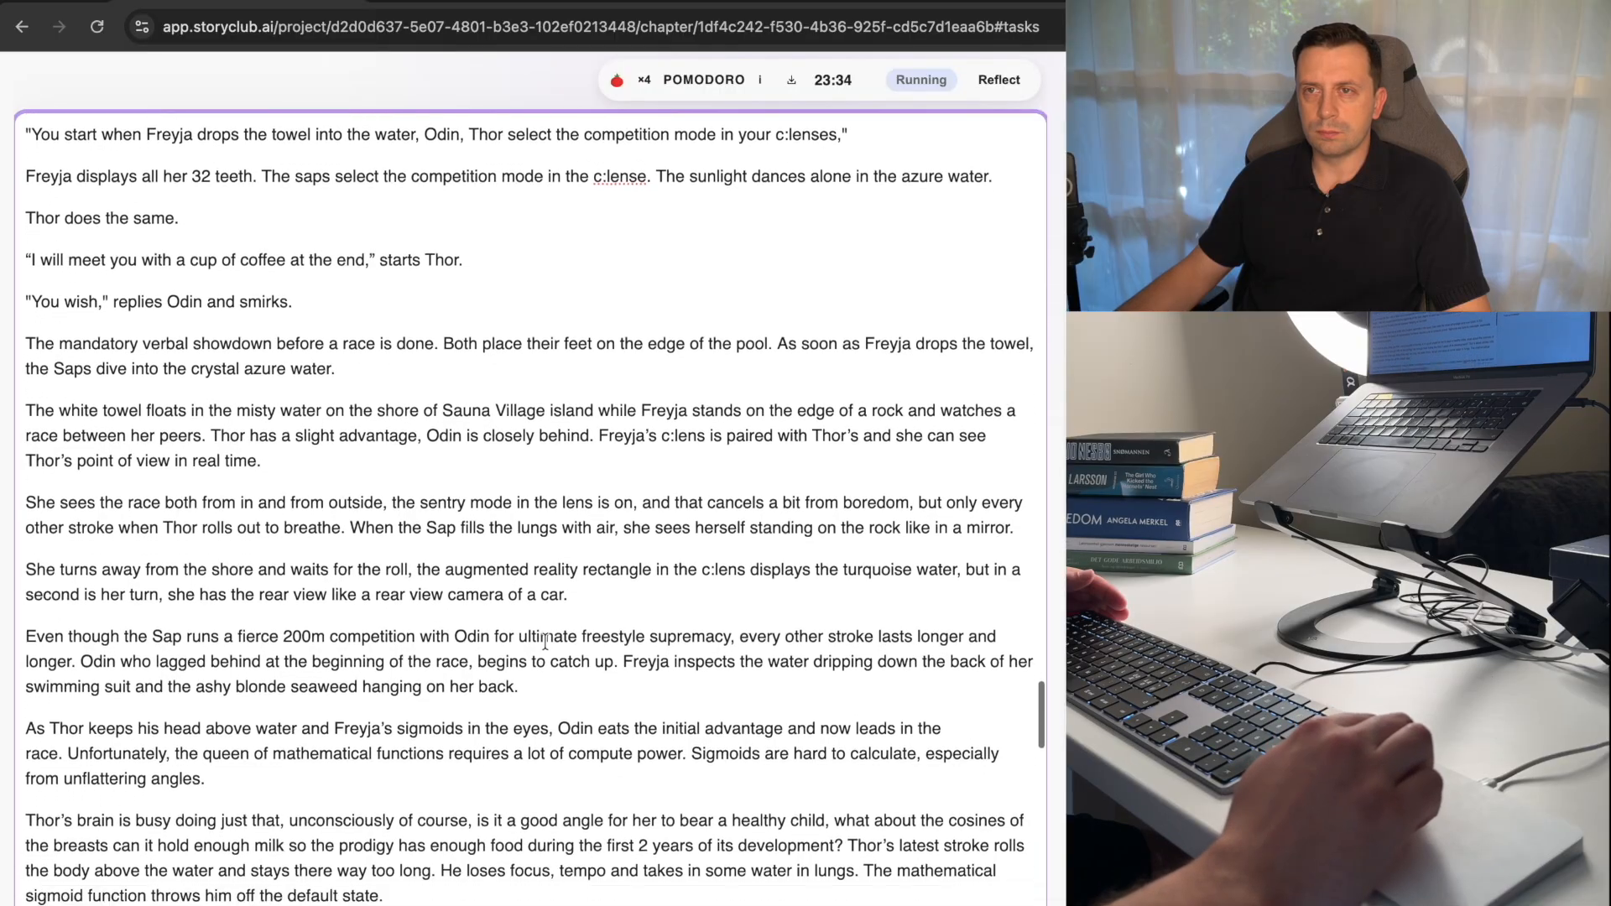
scroll(544, 641, "down", 1)
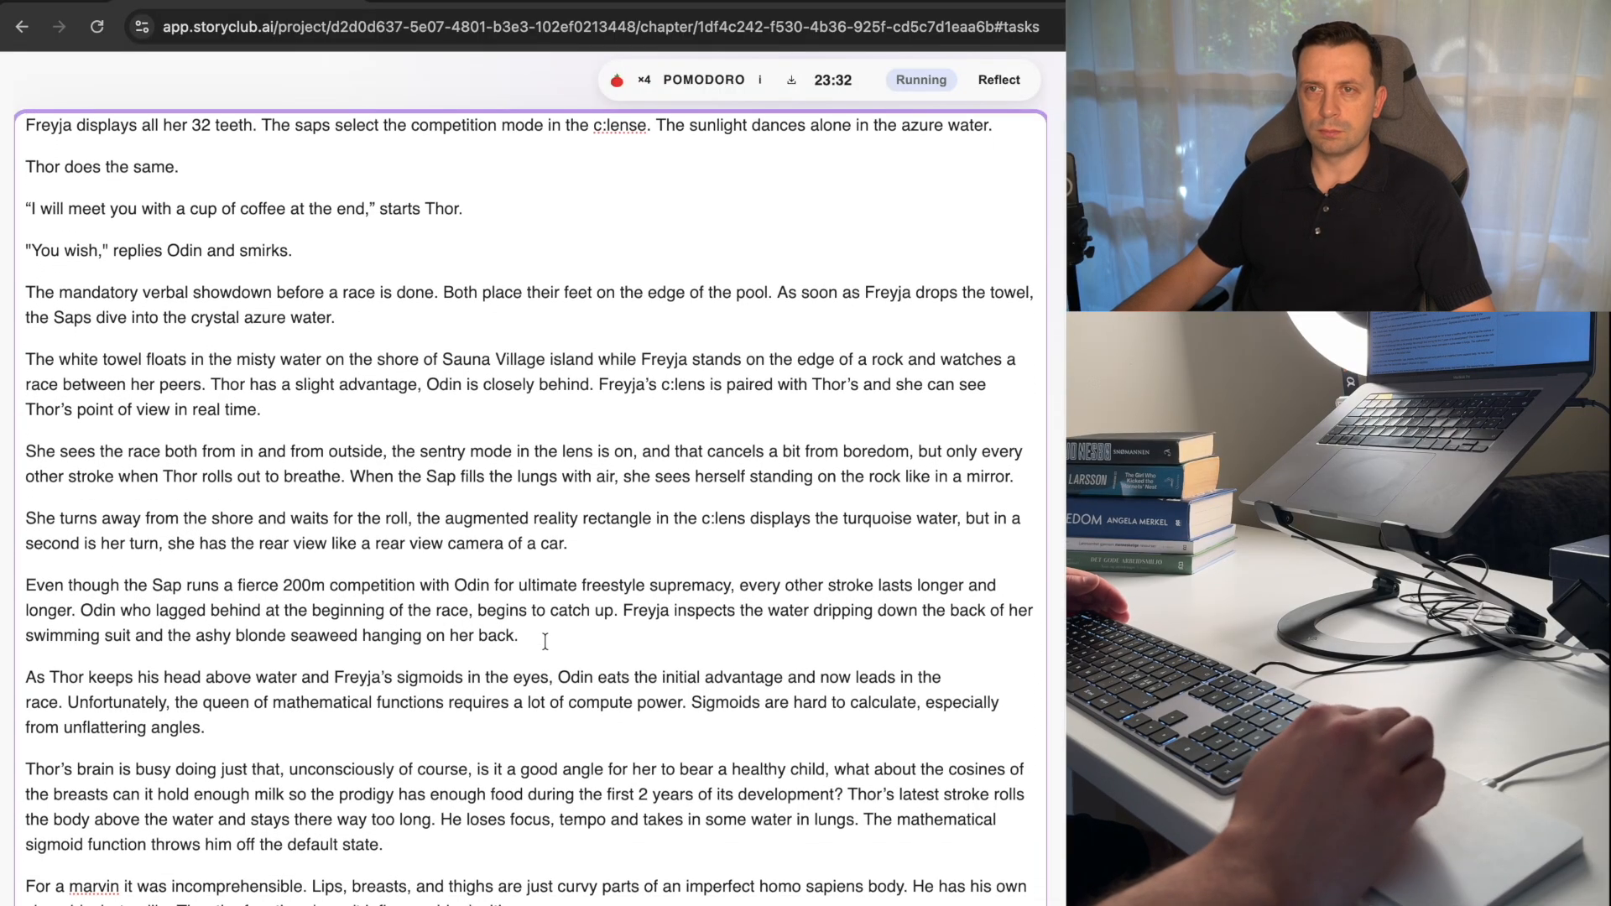
scroll(544, 641, "down", 2)
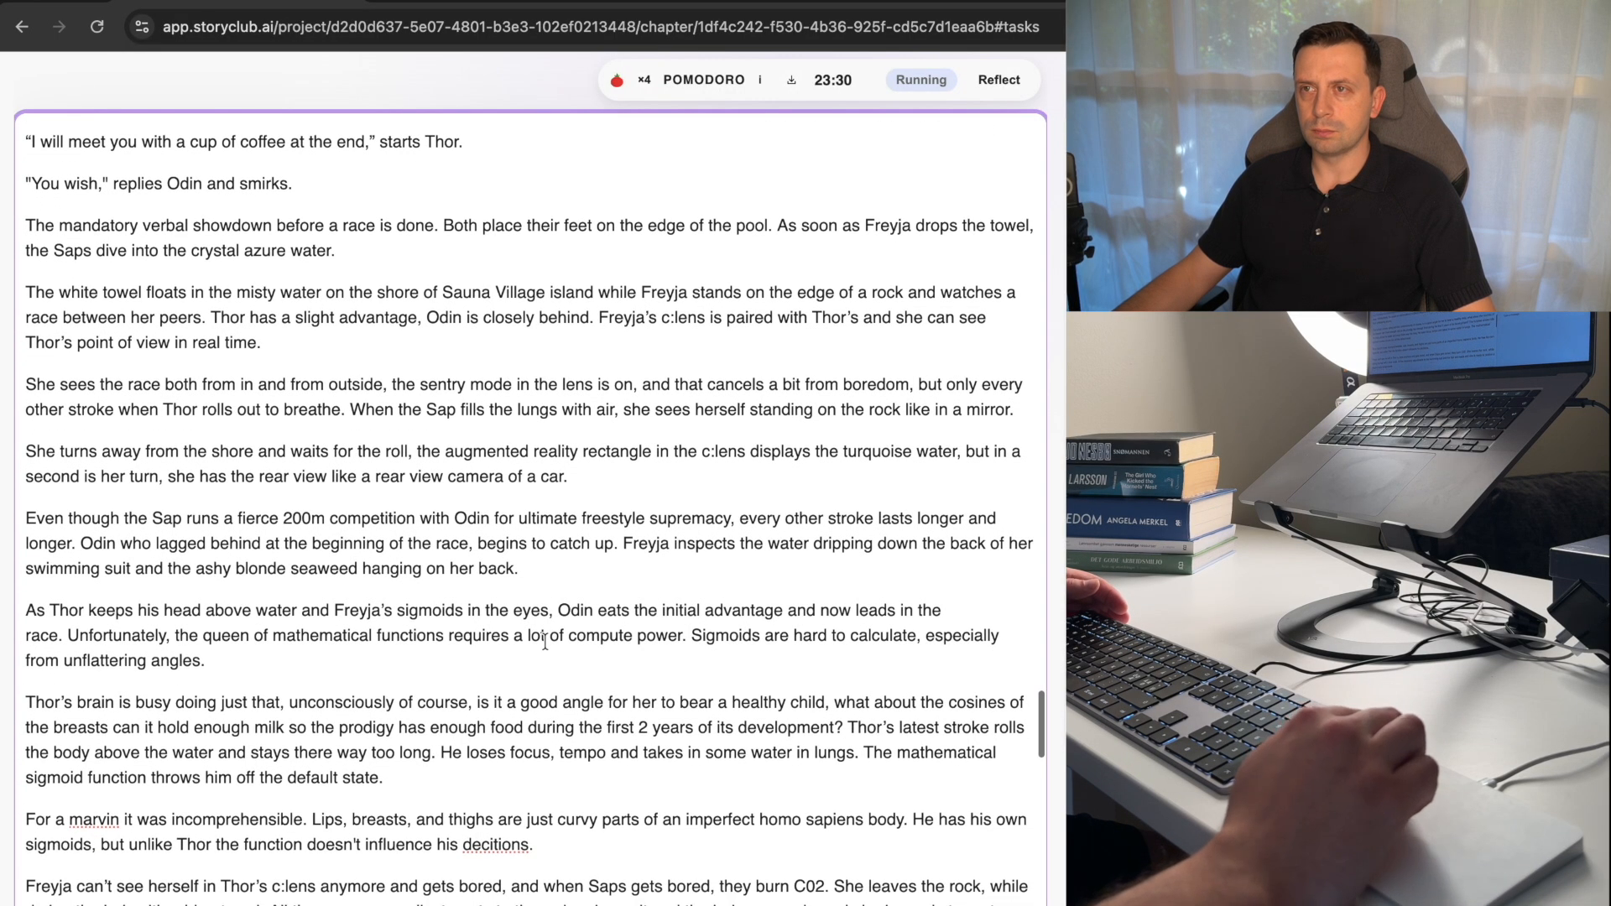
scroll(545, 641, "down", 1)
scroll(545, 641, "down", 1)
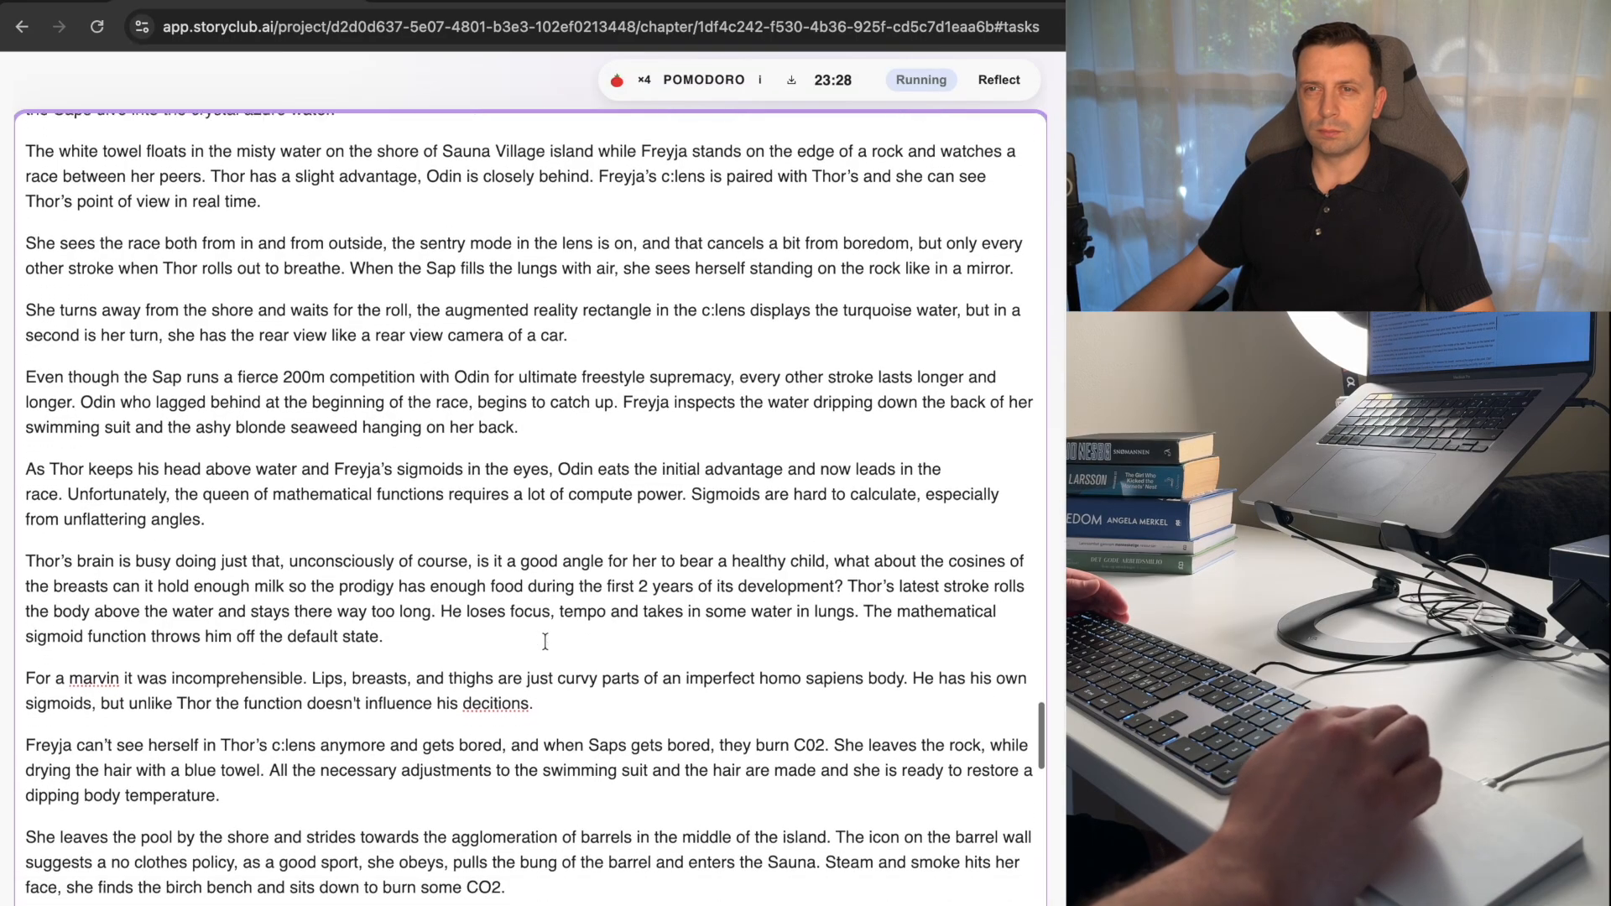
scroll(545, 641, "down", 2)
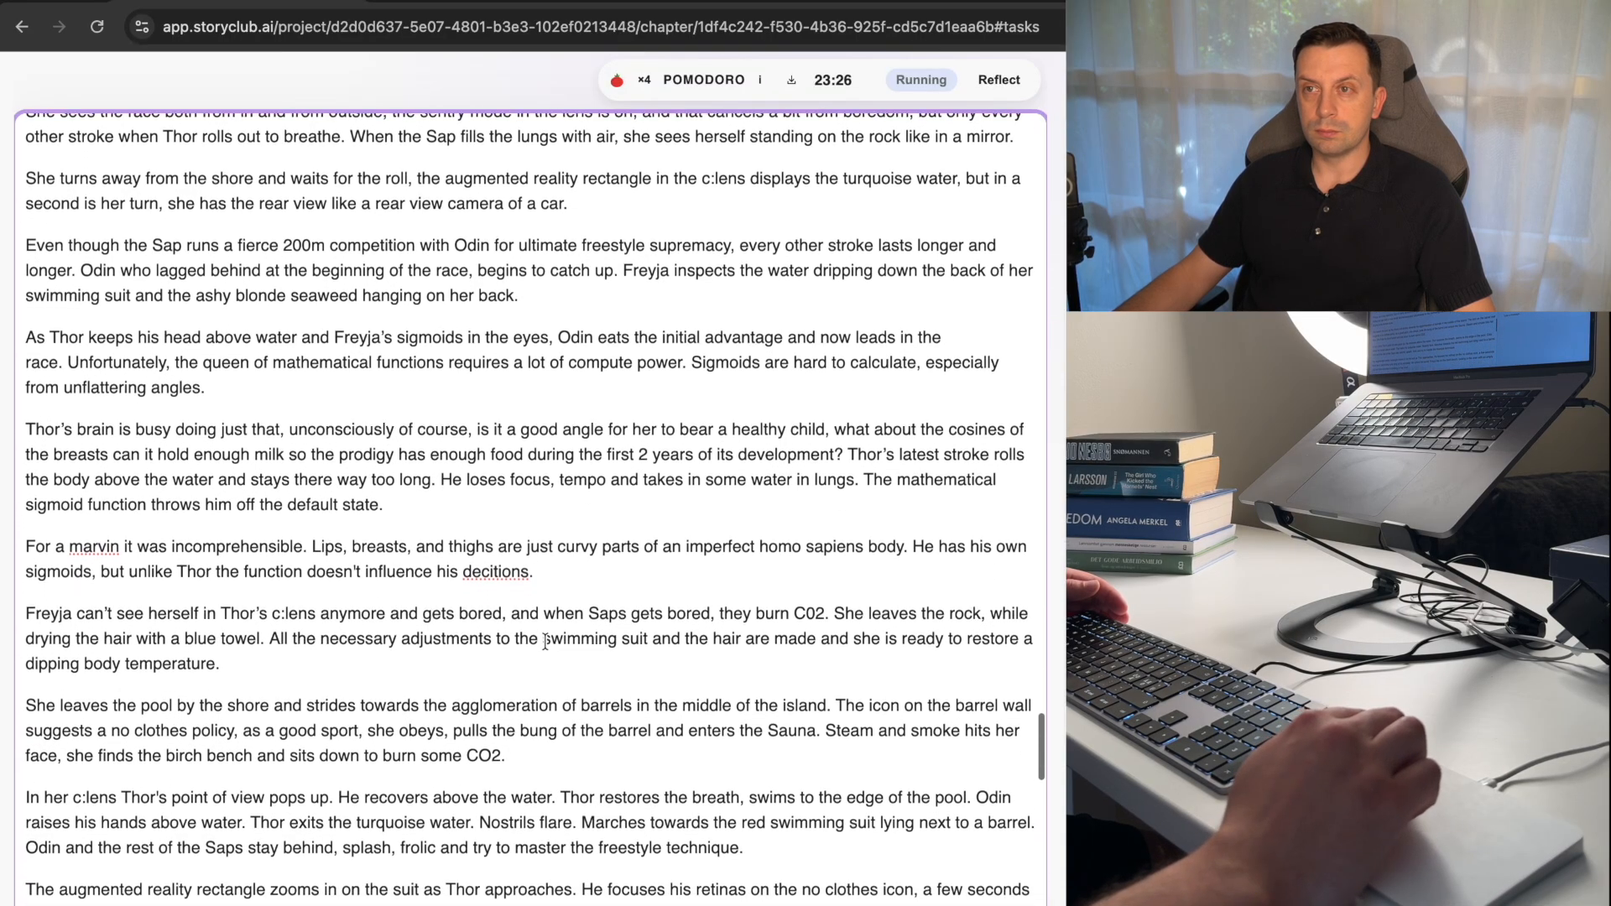
scroll(545, 642, "down", 2)
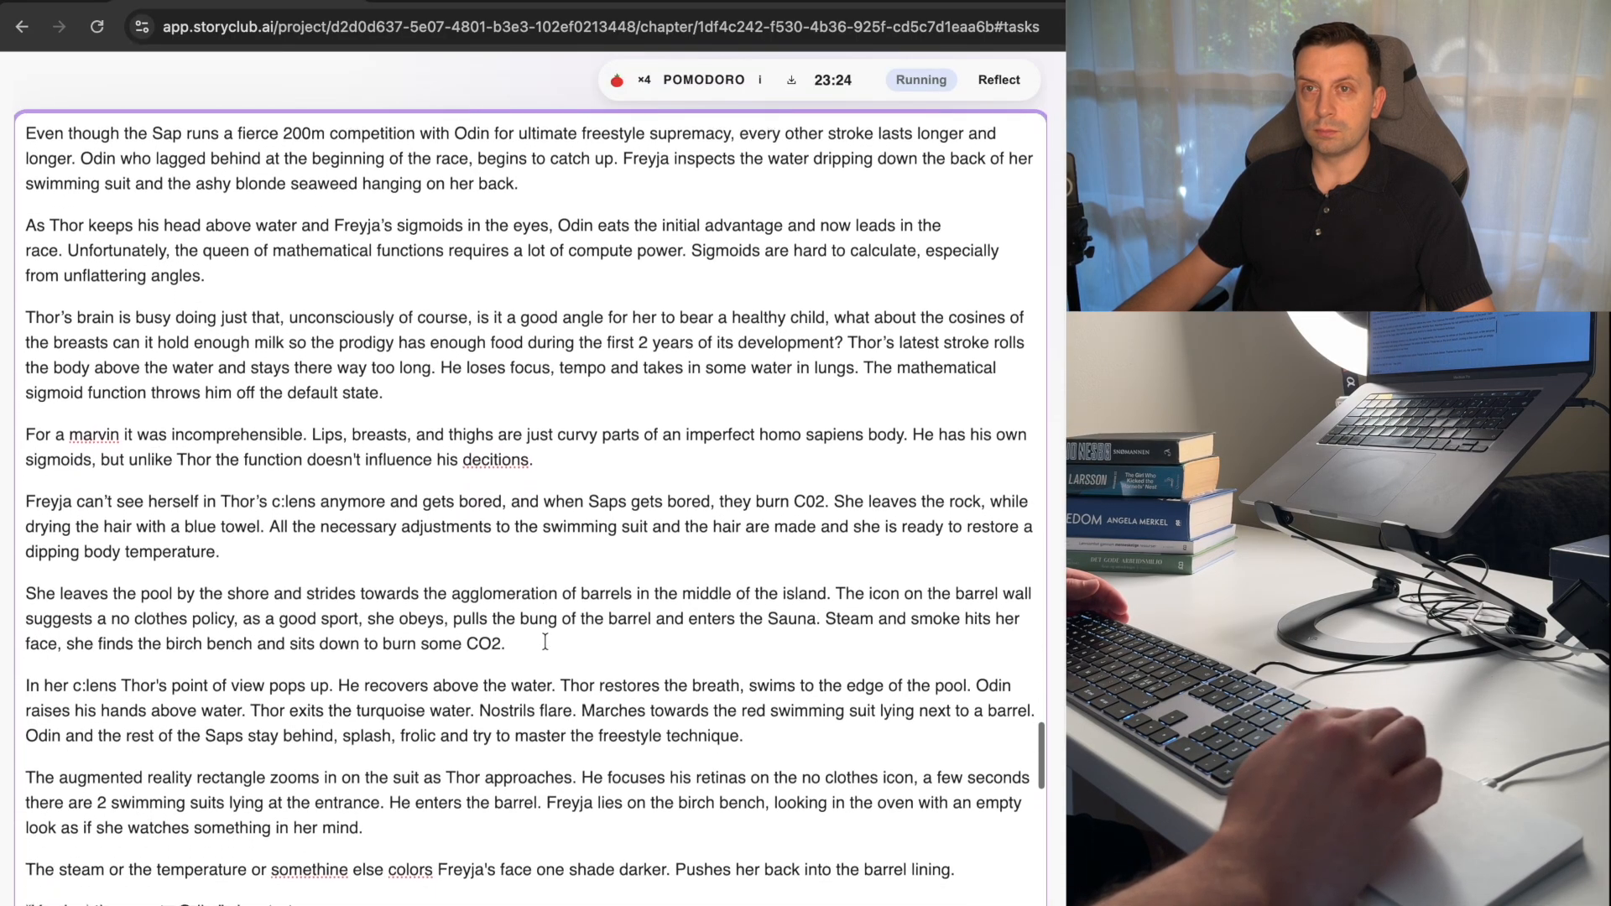
scroll(544, 641, "down", 2)
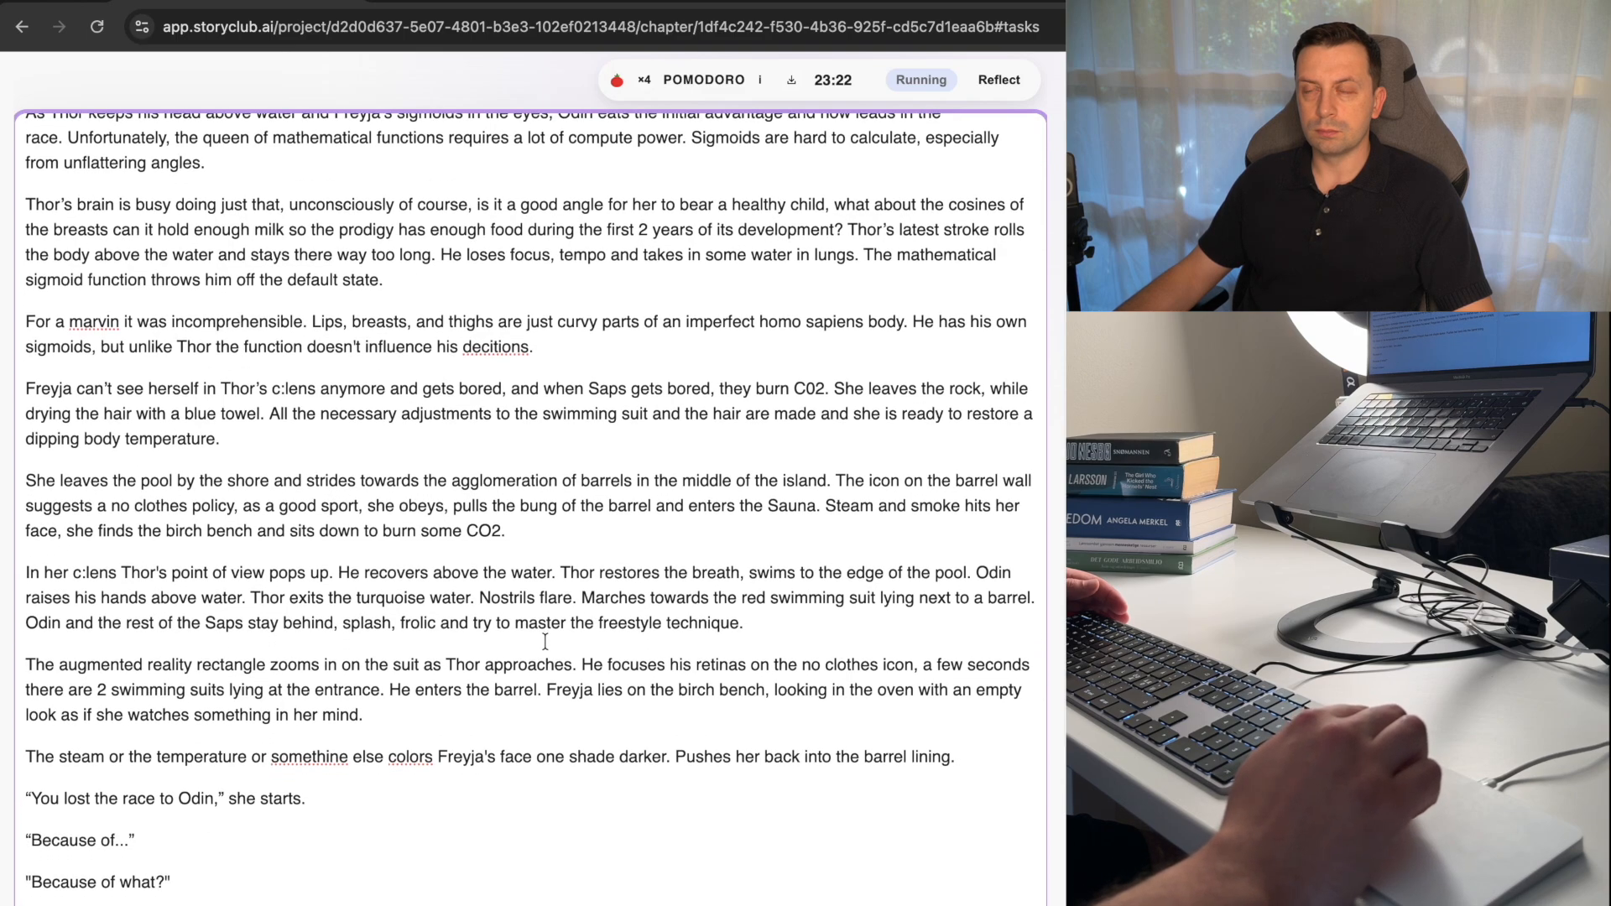
Reread the swimming race between Thor and Odin and its transition into the sauna scene.
scroll(545, 641, "up", 1)
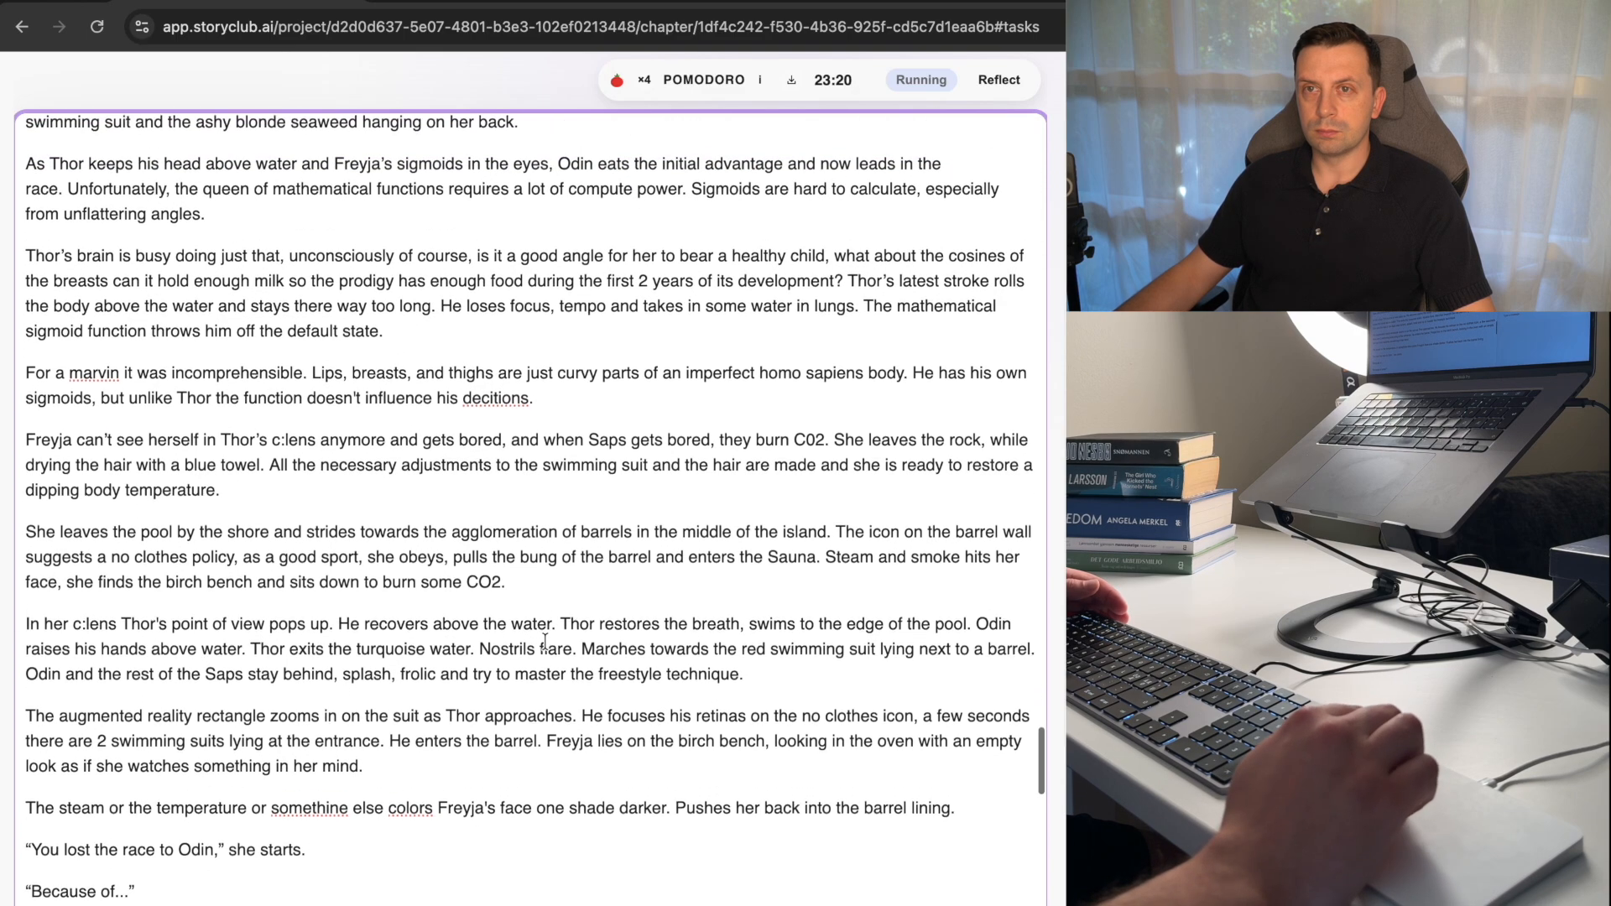
scroll(229, 220, "up", 5)
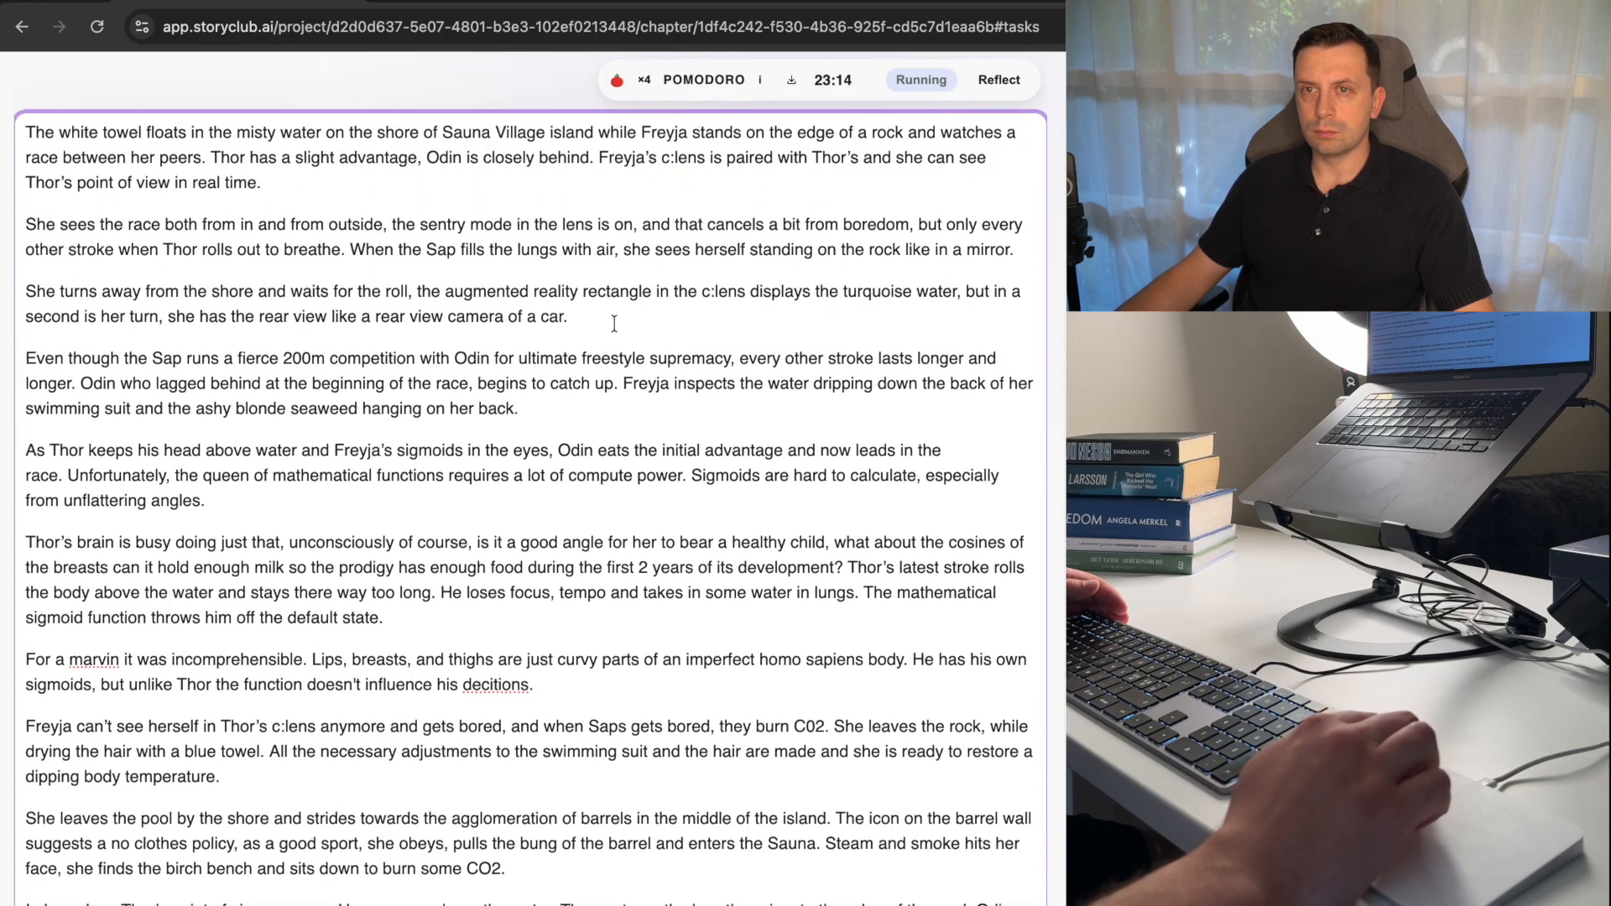
scroll(614, 323, "up", 1)
scroll(614, 323, "up", 2)
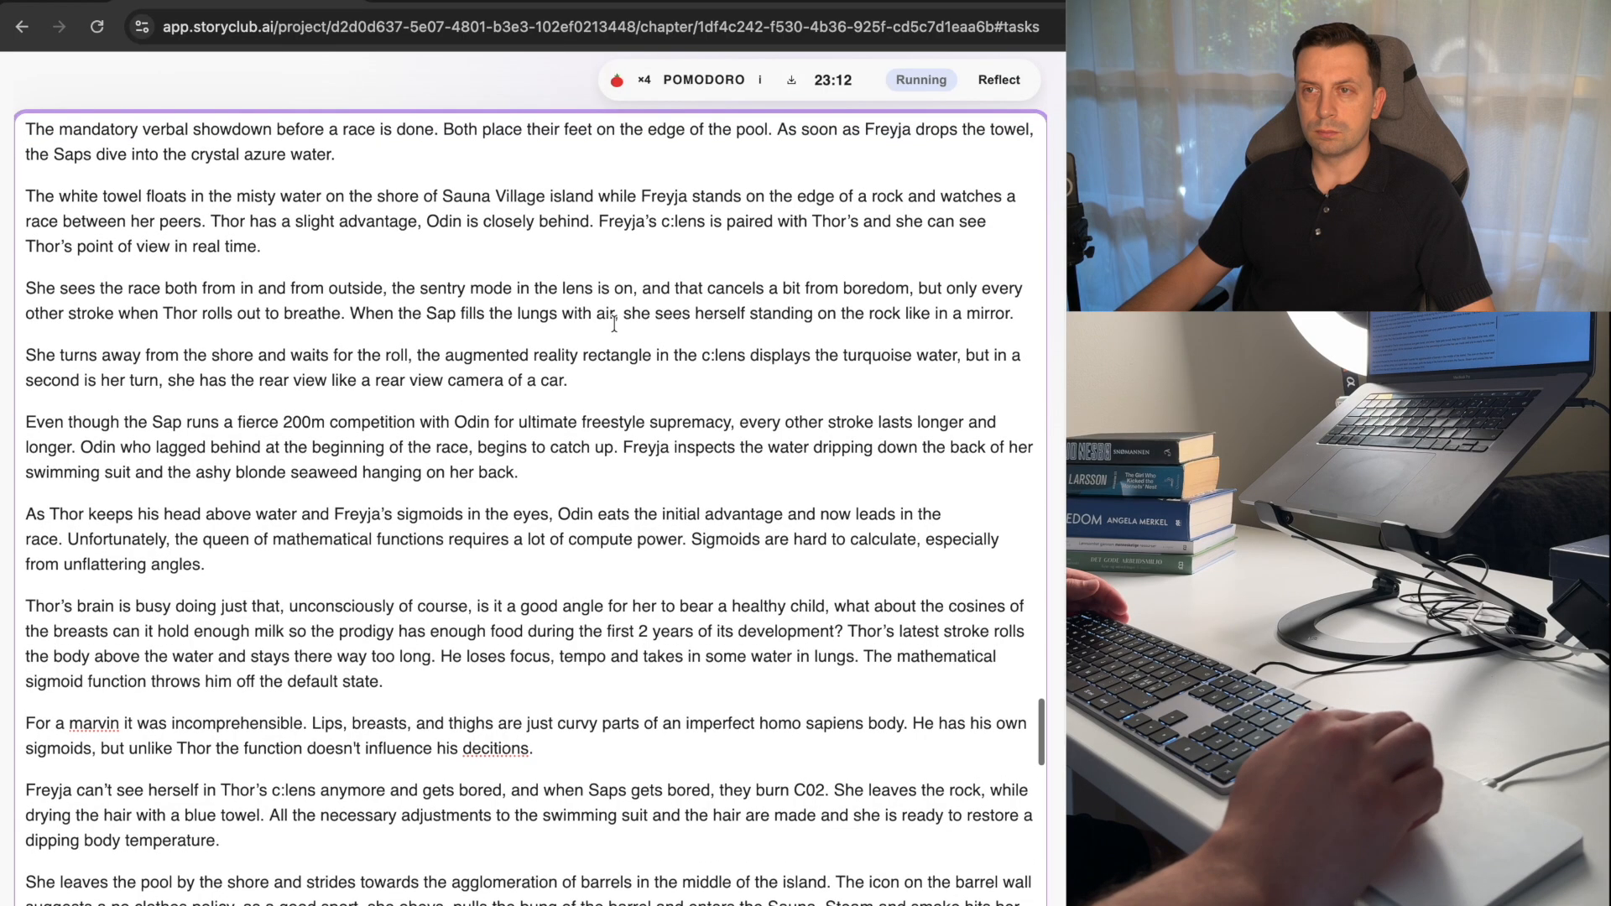
scroll(614, 323, "up", 4)
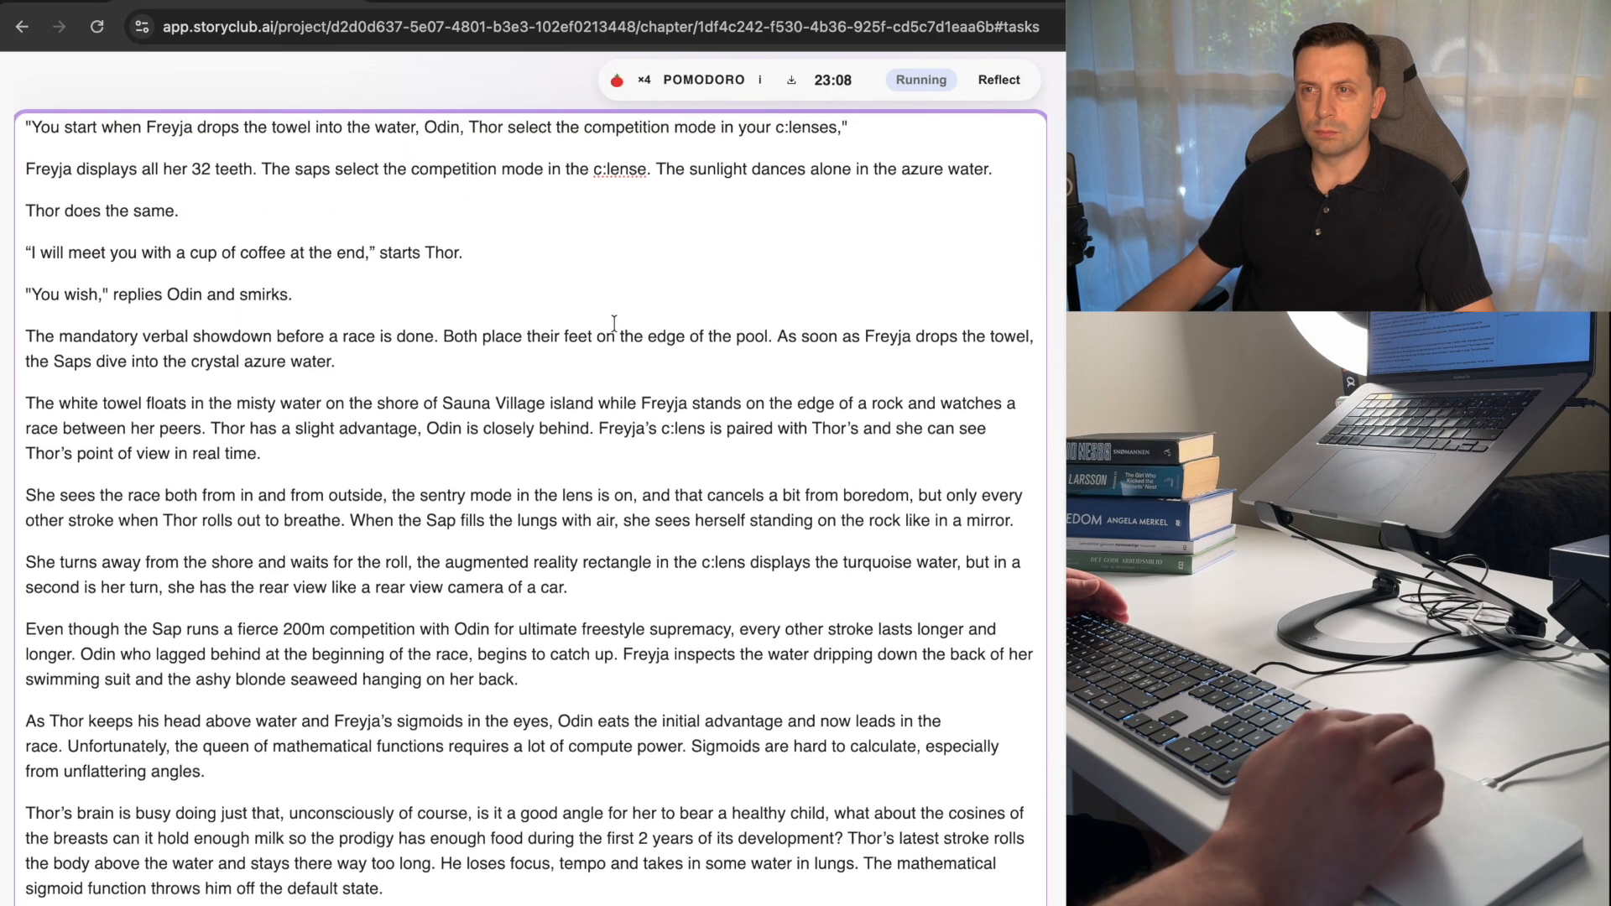
scroll(614, 323, "down", 15)
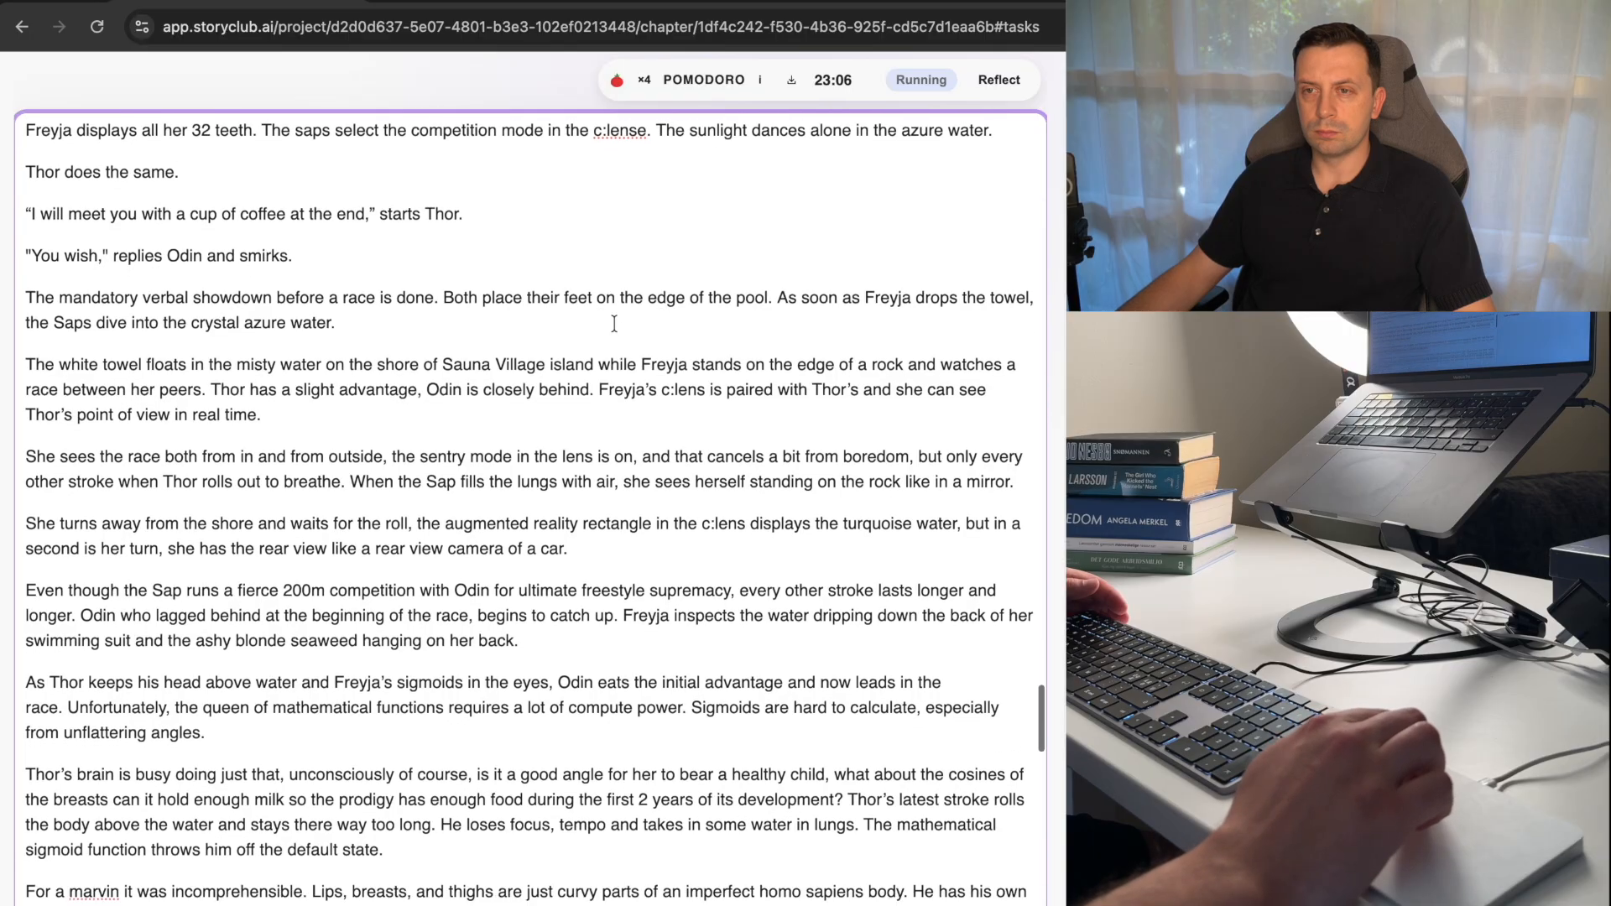
scroll(599, 352, "down", 1)
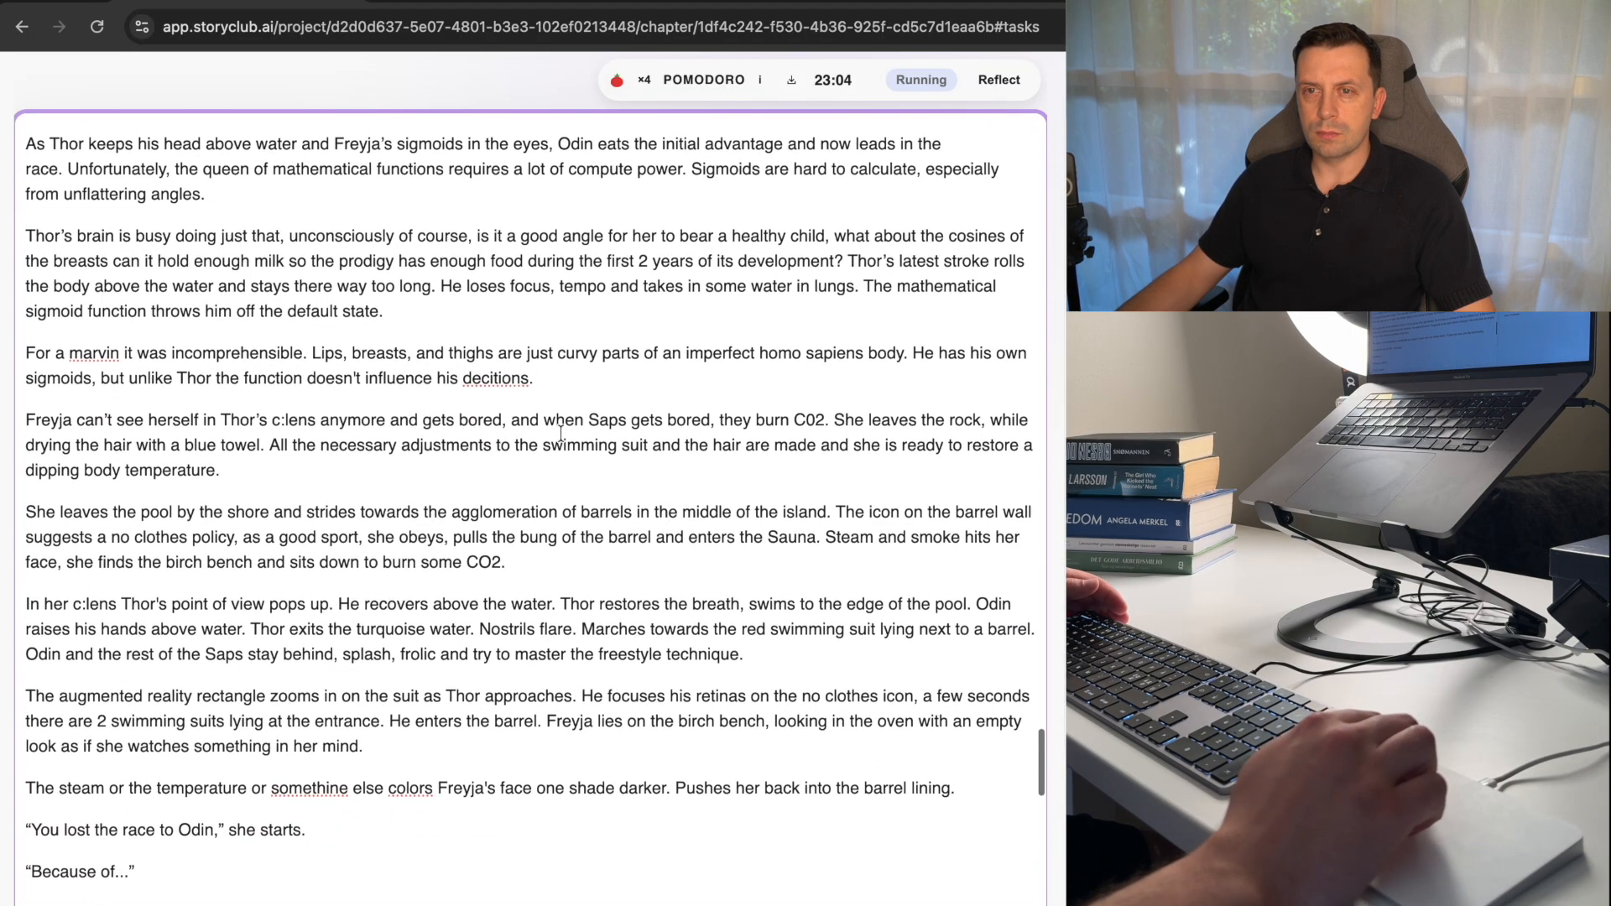
In the paragraph starting "The augmented reality rectangle", replace "He" before "focuses his retinas" with "The lens".
left_click(456, 655)
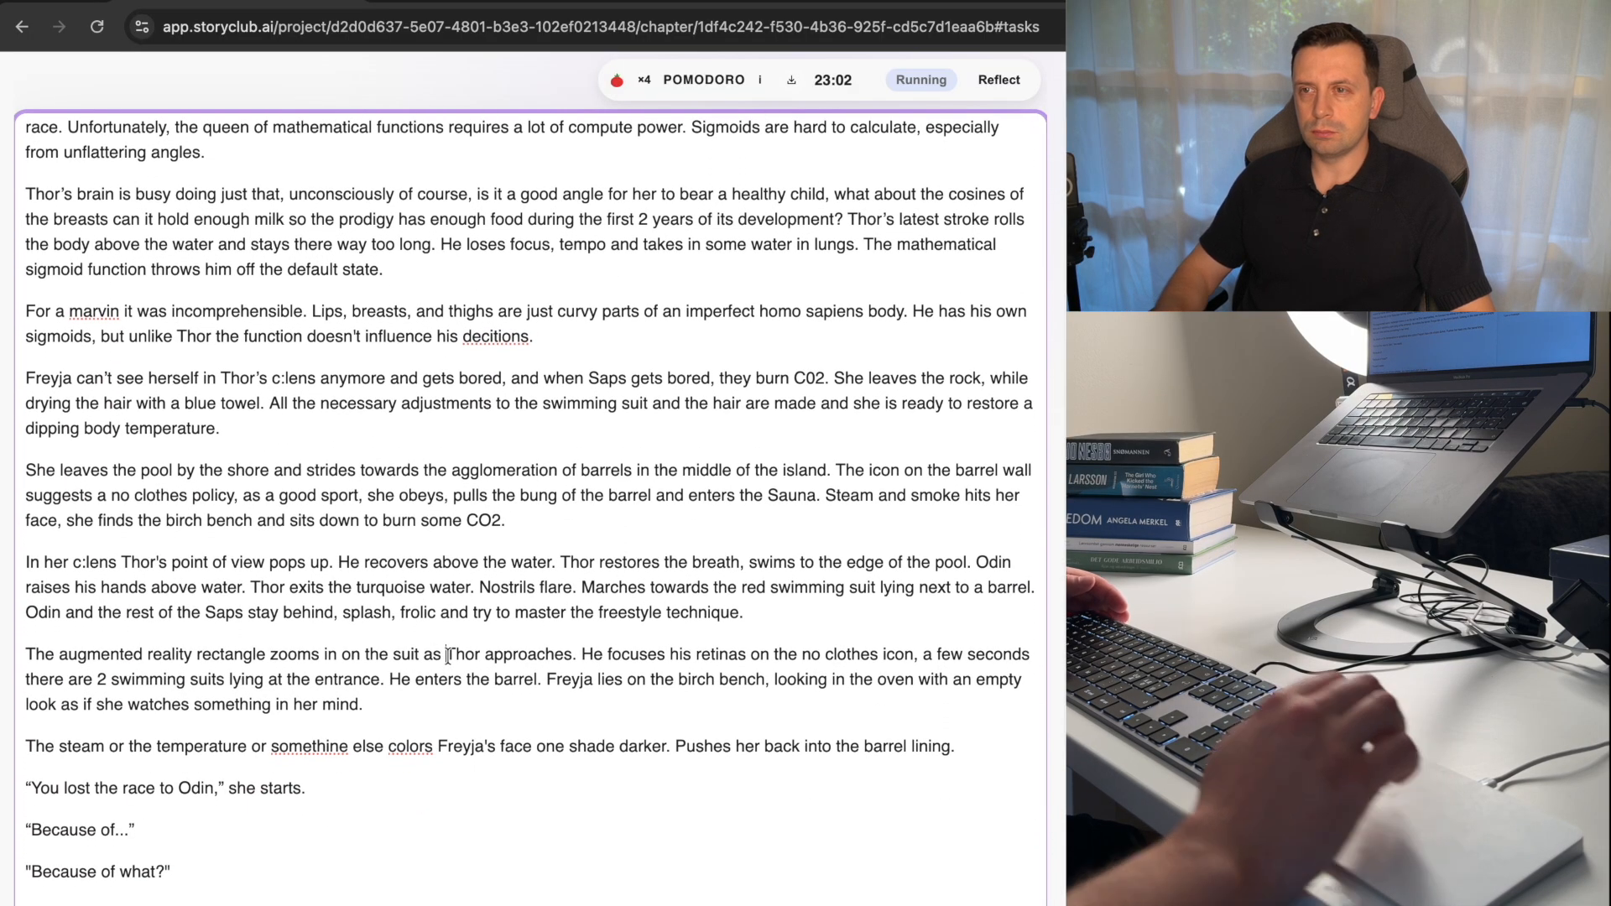
key("Right")
key("Right")
key("Right")
key("Right")
key("Right")
key("Right")
key("Right")
key("Right")
key("Right")
key("Right")
key("Right")
key("Right")
key("Right")
key("Right")
key("Right")
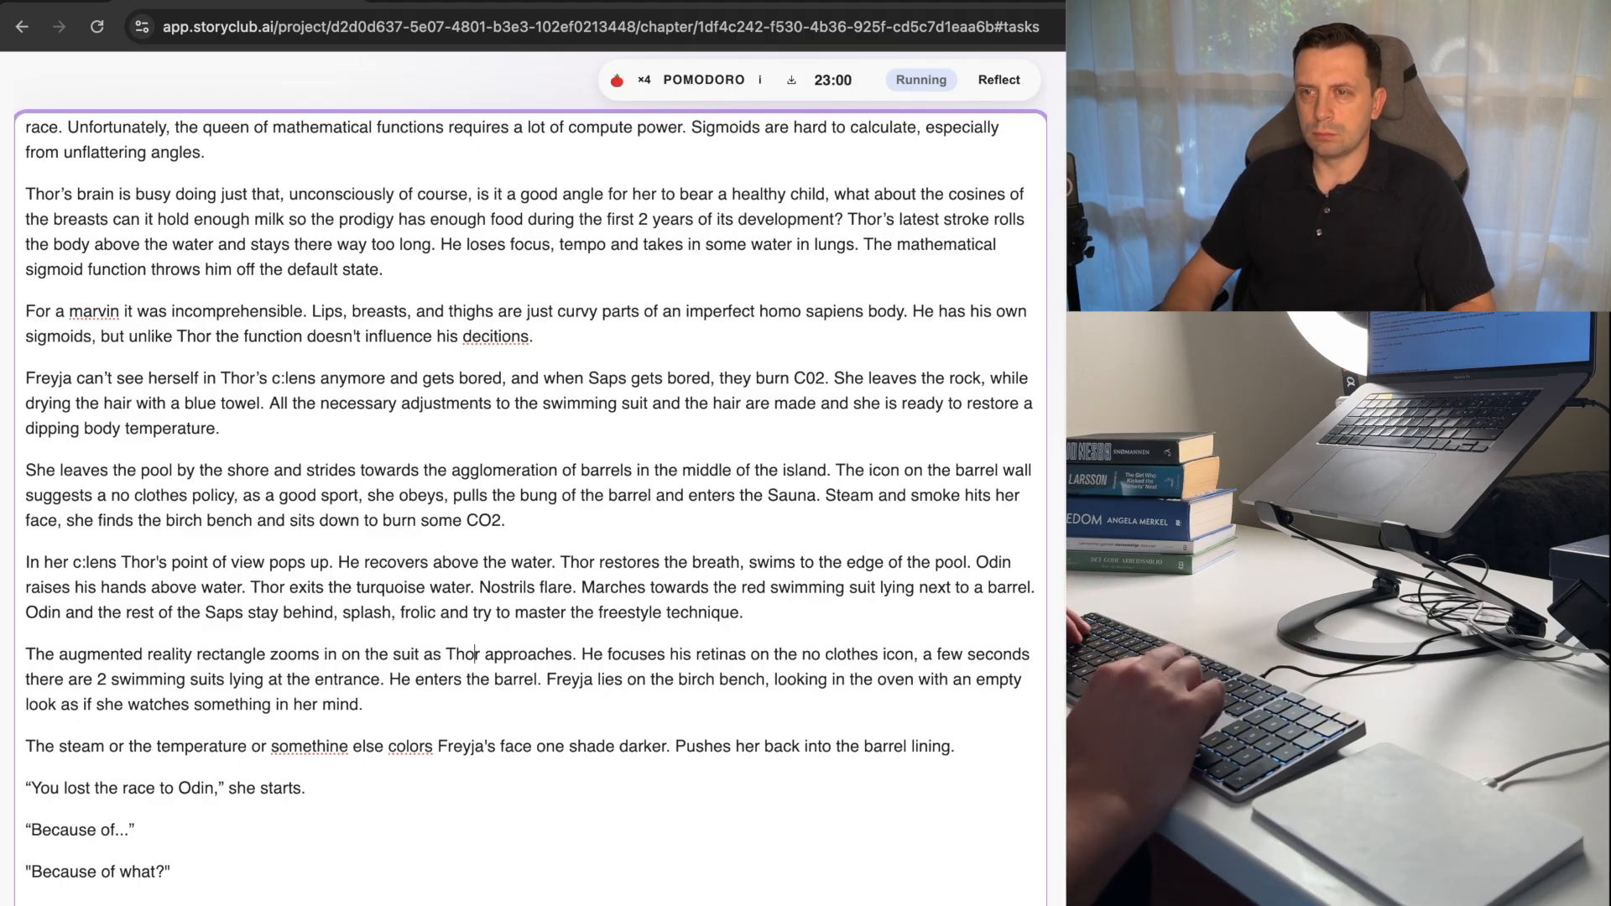
key("Right")
key("Right")
key("Right")
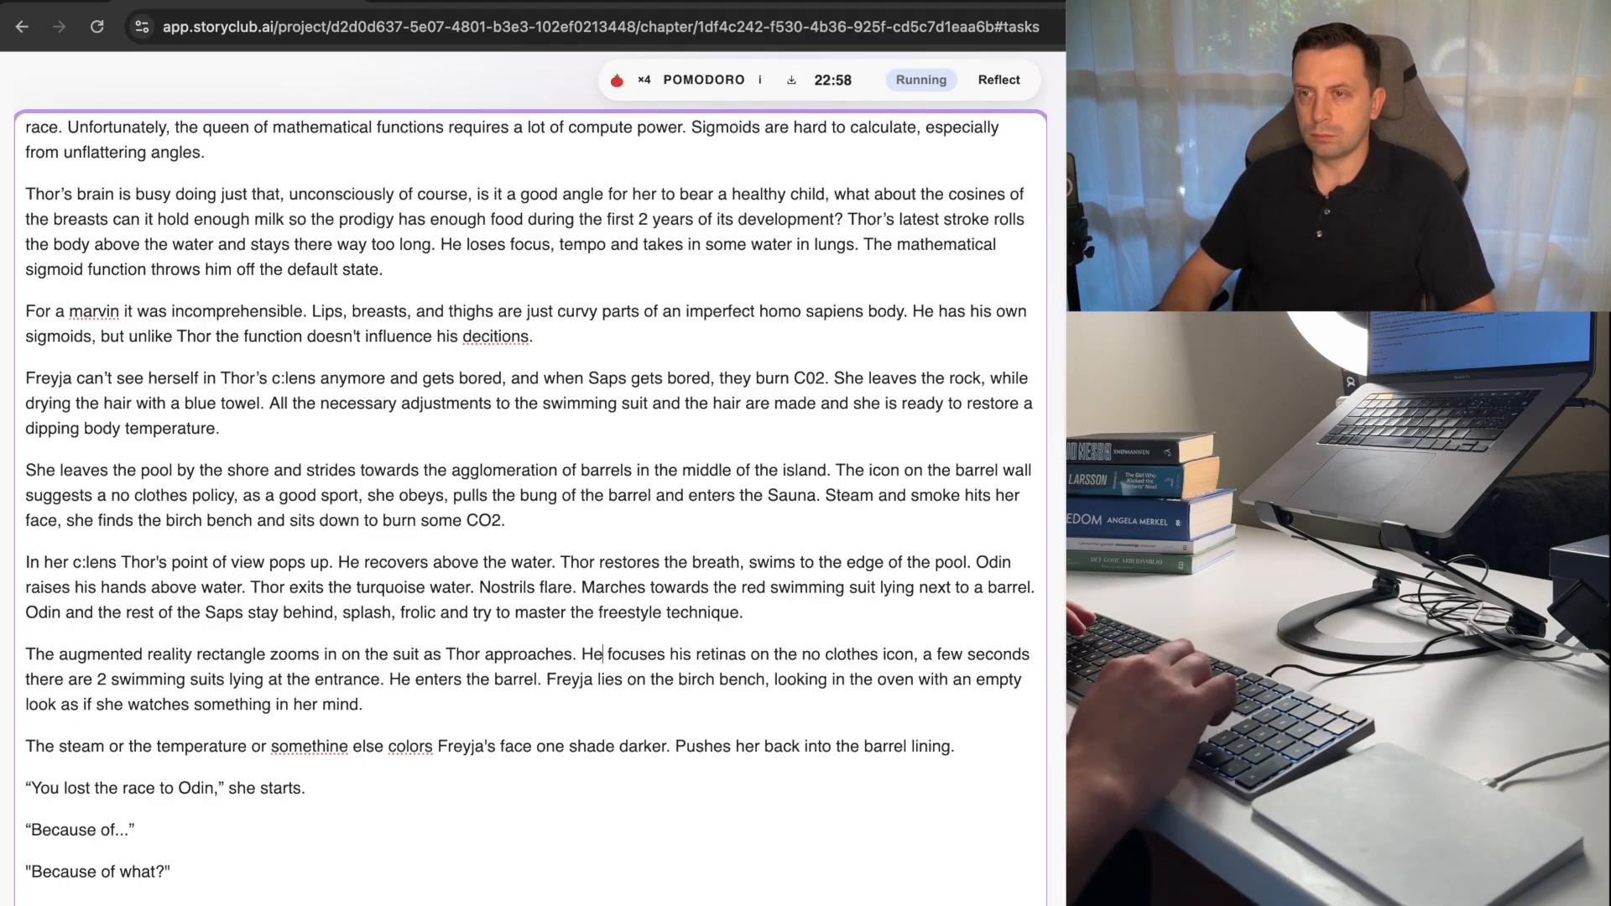
key("BackSpace")
key("BackSpace")
type("The len")
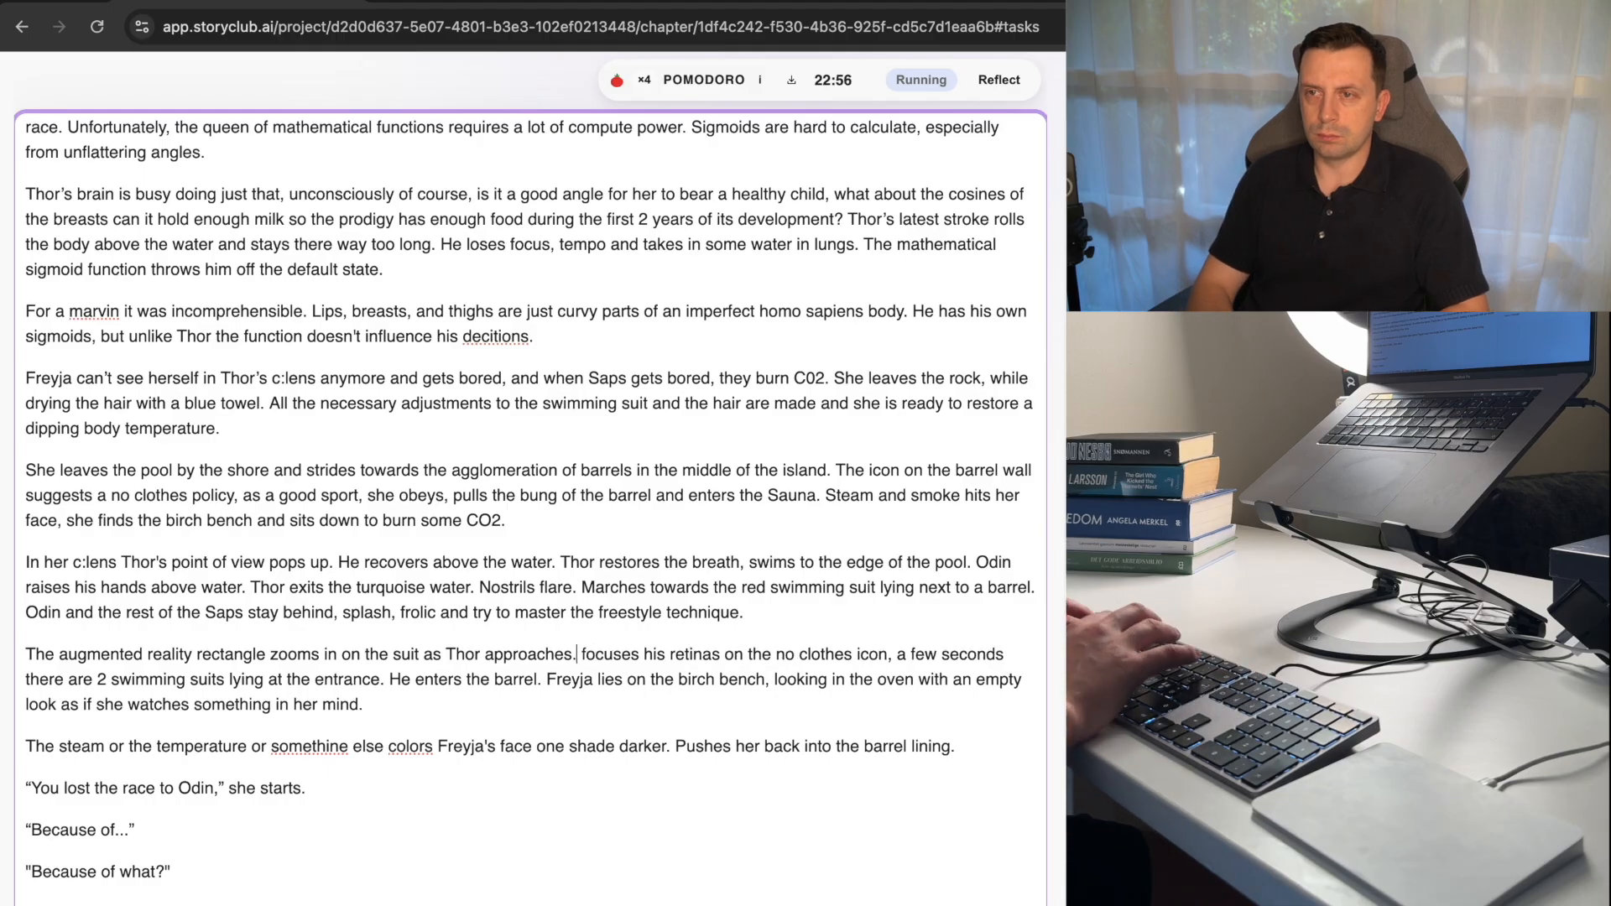
type("s")
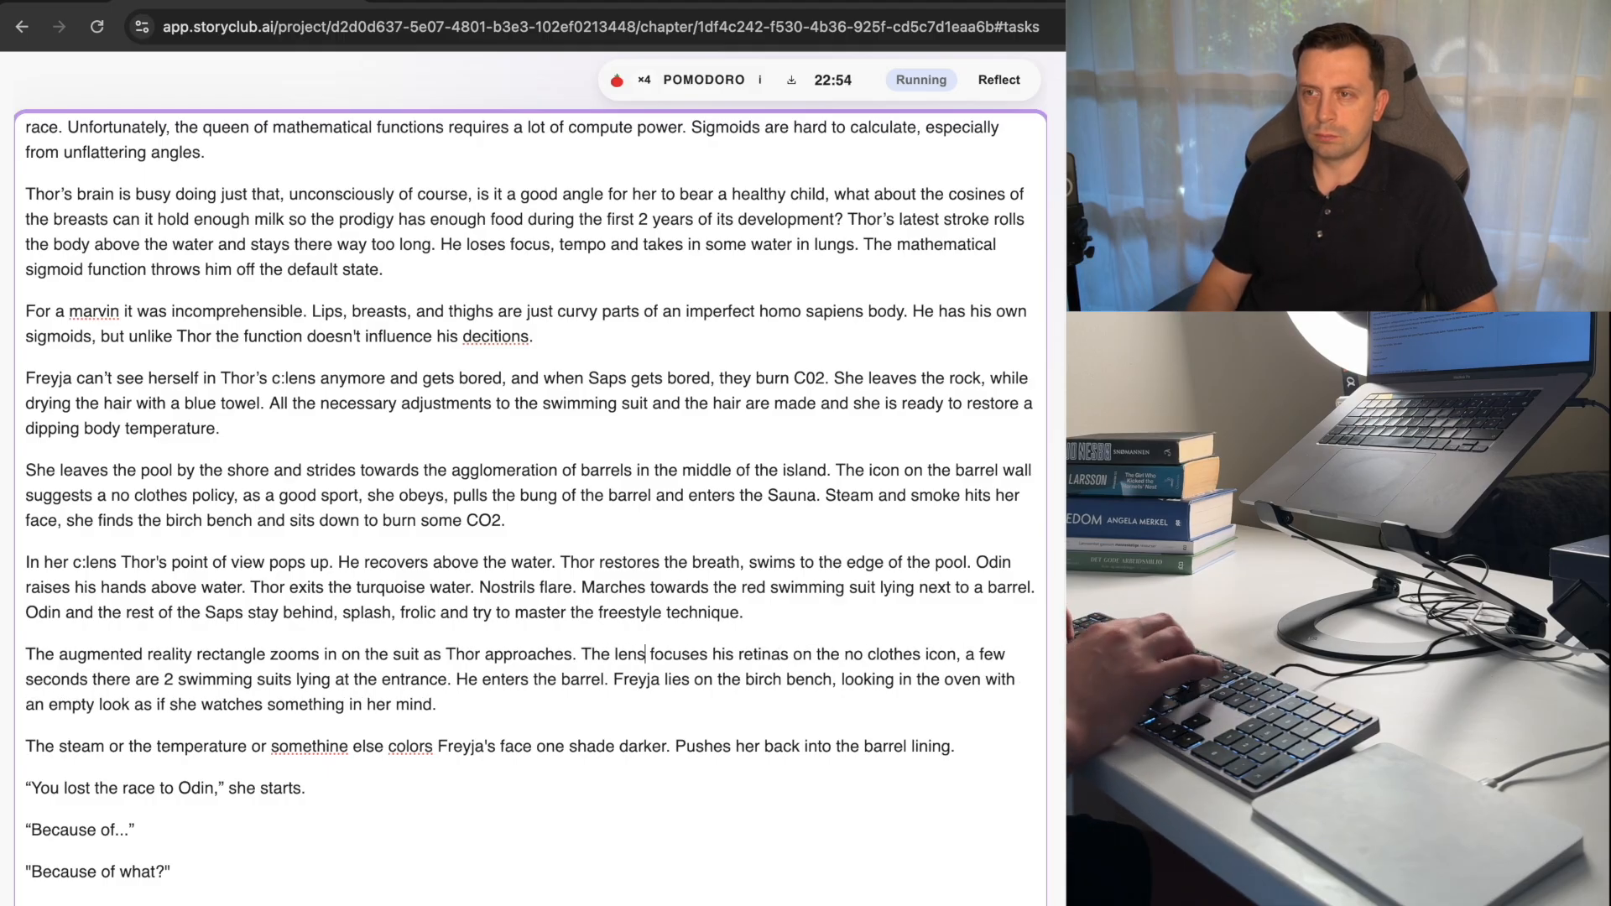
Delete "his retinas" after "The lens focuses" and end the sentence with a period after "no clothes icon".
key("Right")
key("Right")
key("Right")
key("Right")
key("Right")
key("Right")
key("Right")
key("Right")
key("Right")
key("Right")
key("Right")
key("Right")
key("Right")
key("Right")
key("Right")
key("Right")
key("Right")
key("Right")
key("Right")
key("Right")
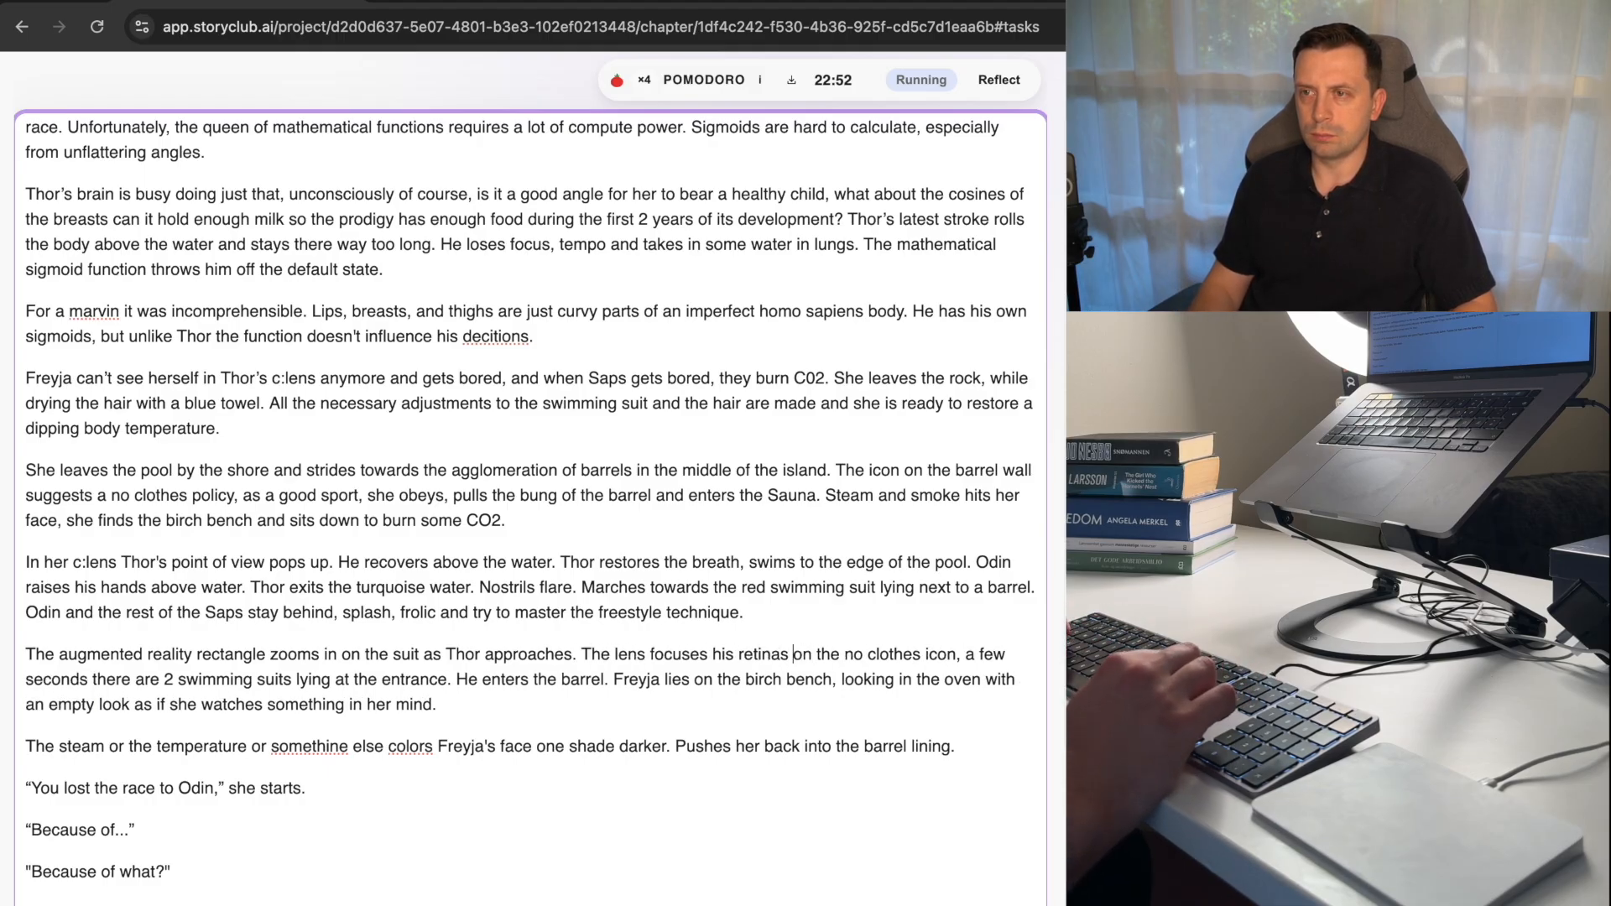
key("alt+shift+Left")
key("alt+shift+Left")
key("BackSpace")
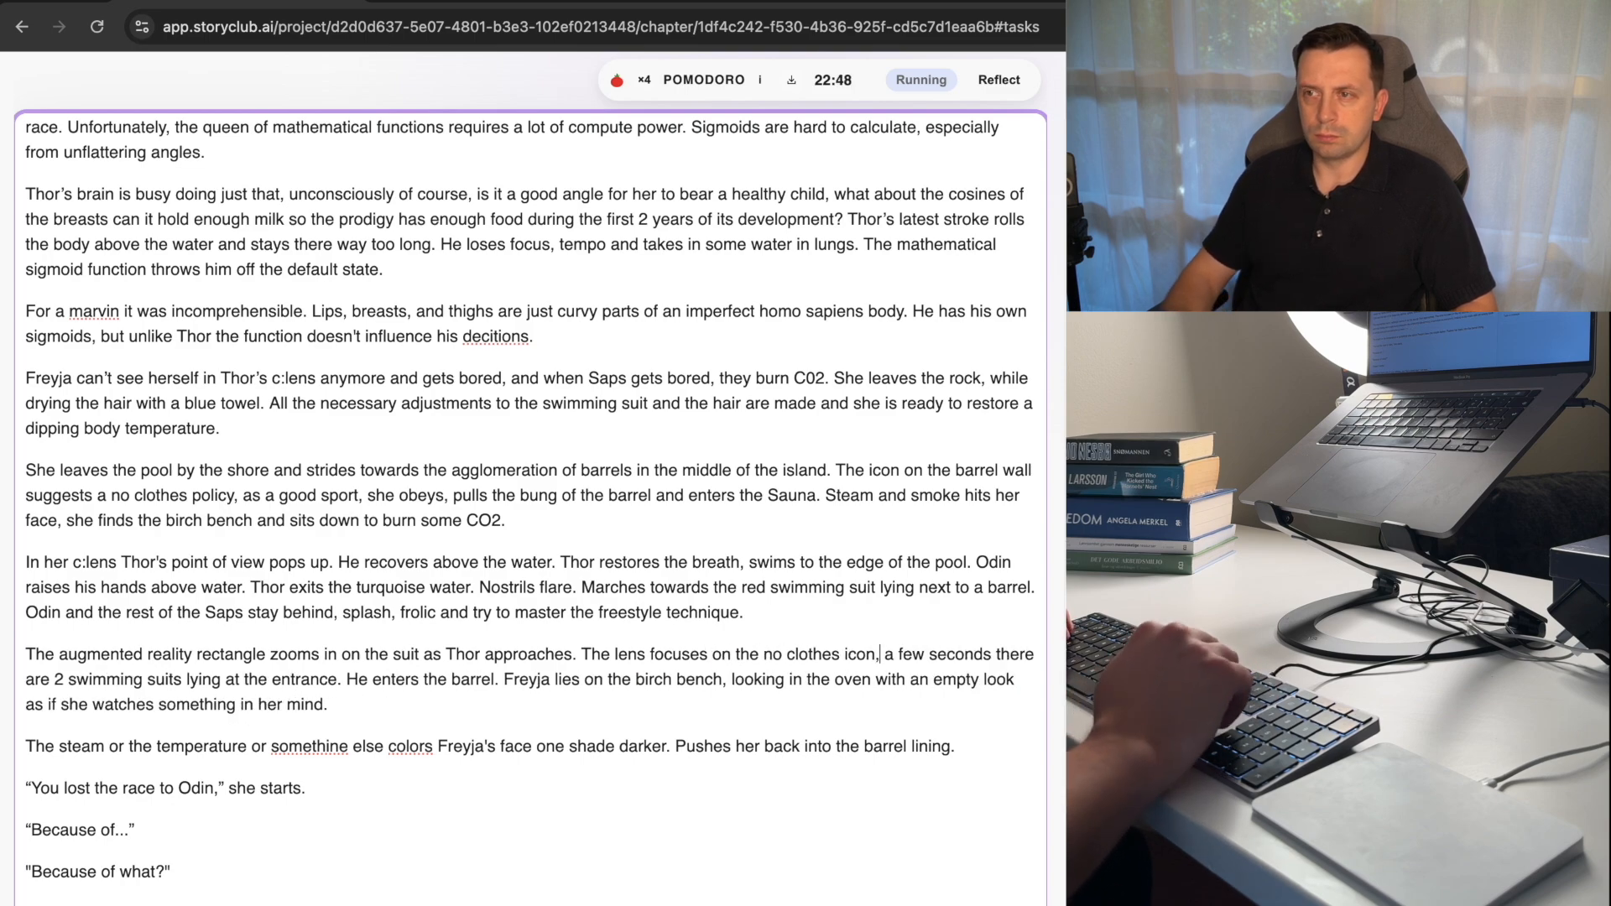
key("BackSpace")
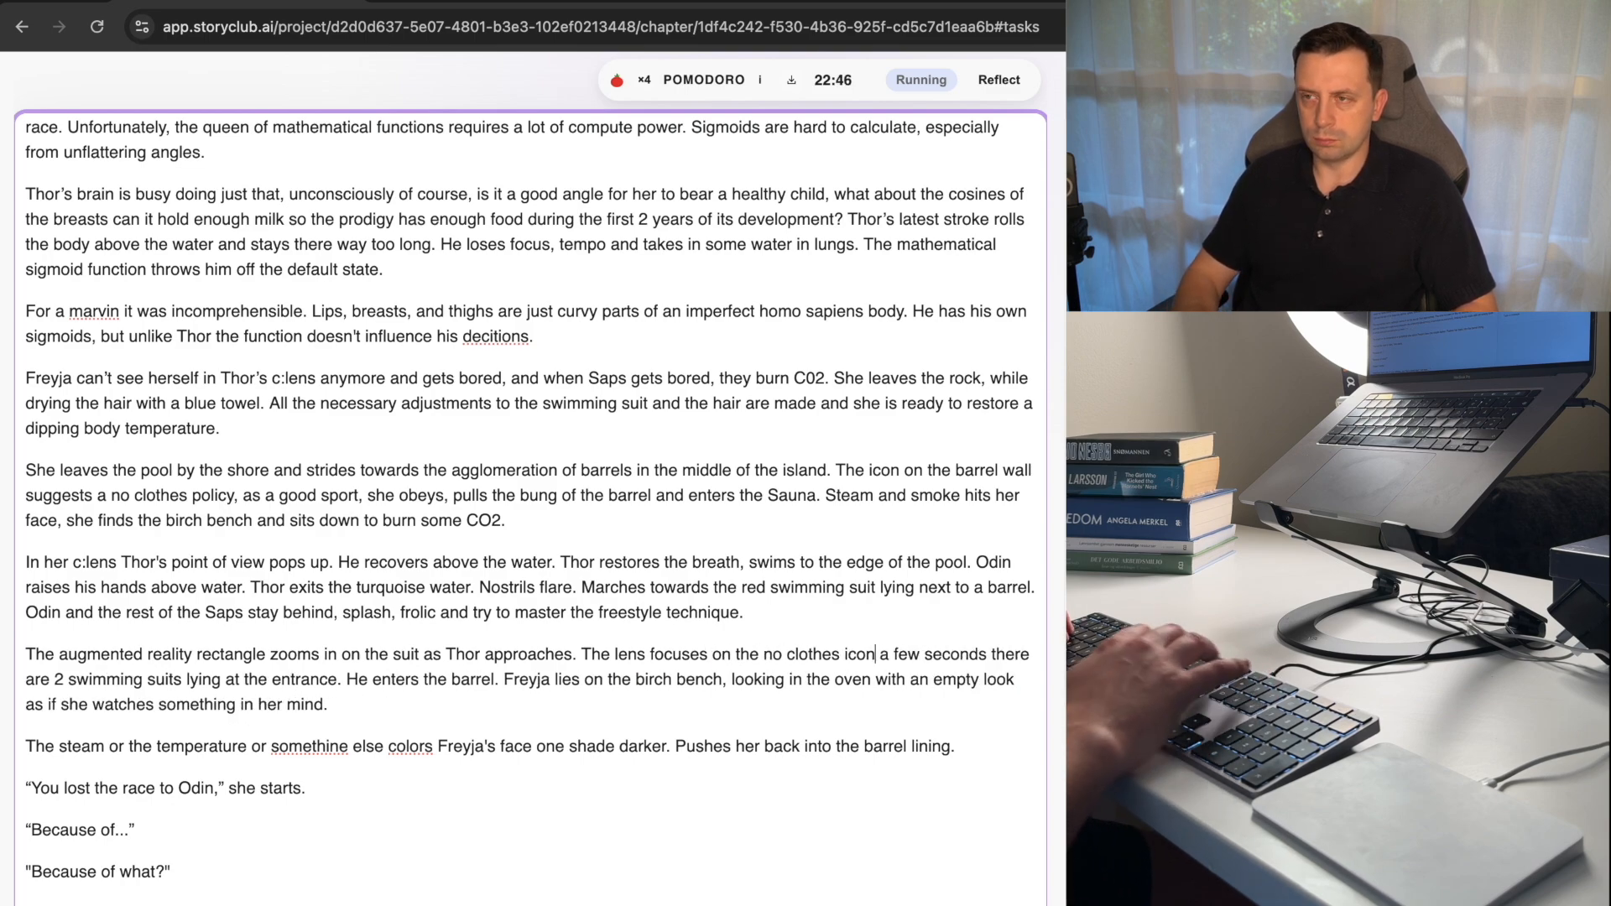
type(".")
Move the phrase "2 swimming suits lying at the entrance" to directly after "no clothes icon.".
key("alt+Right")
key("alt+Right")
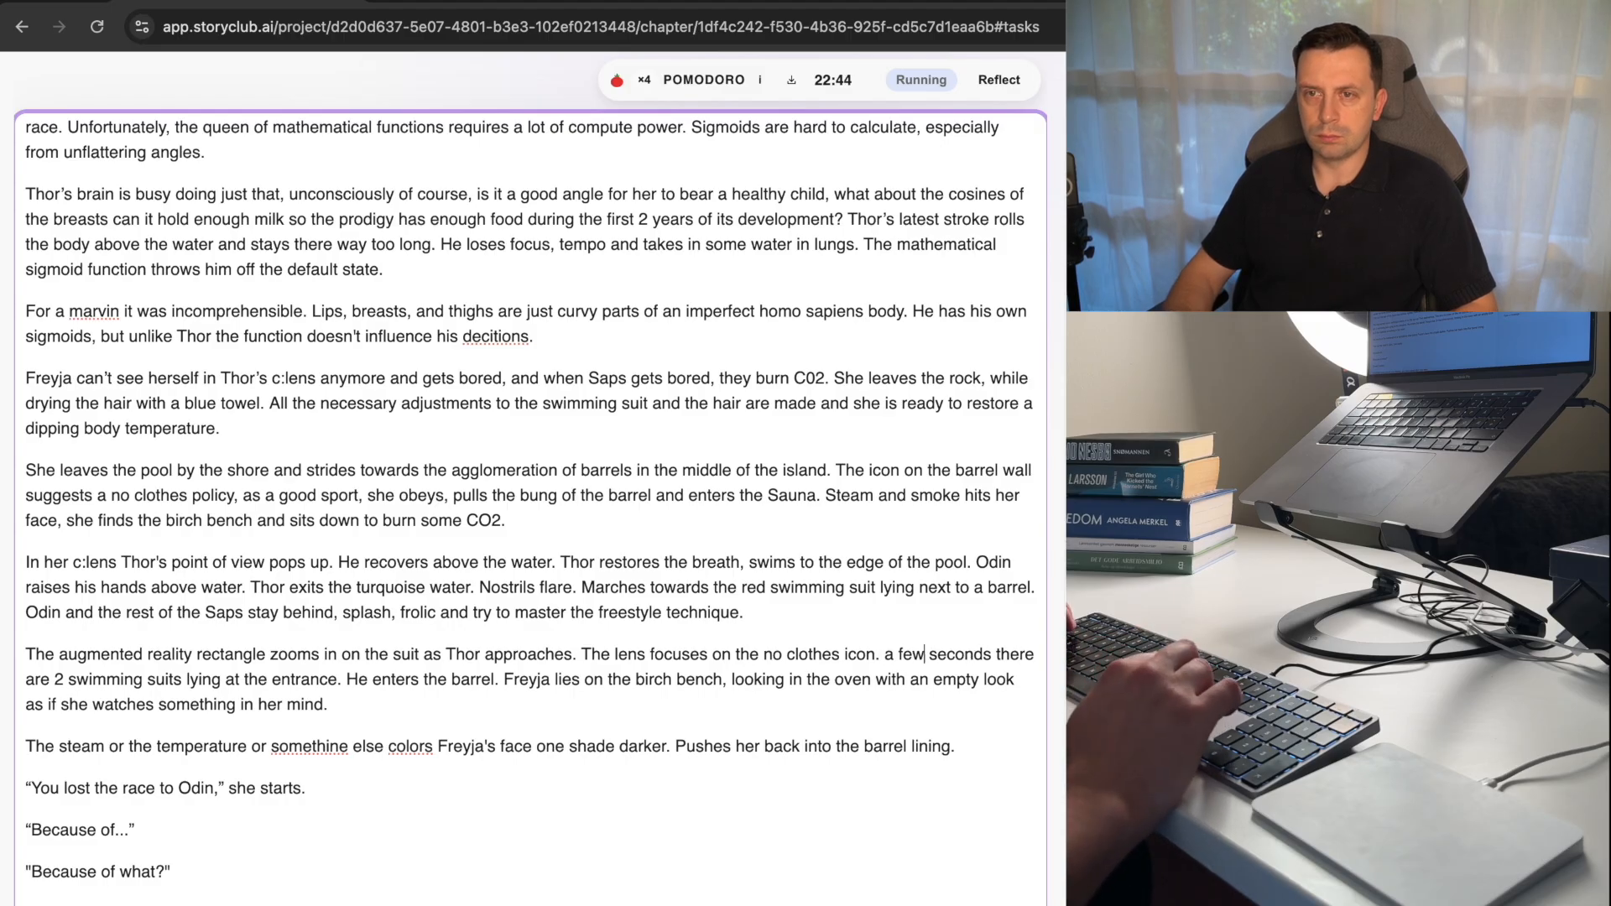
key("shift+alt+Right")
key("shift+alt+Right")
key("shift+alt+Right")
key("shift+alt+Right")
key("shift+alt+Right")
key("shift+alt+Right")
key("shift+alt+Right")
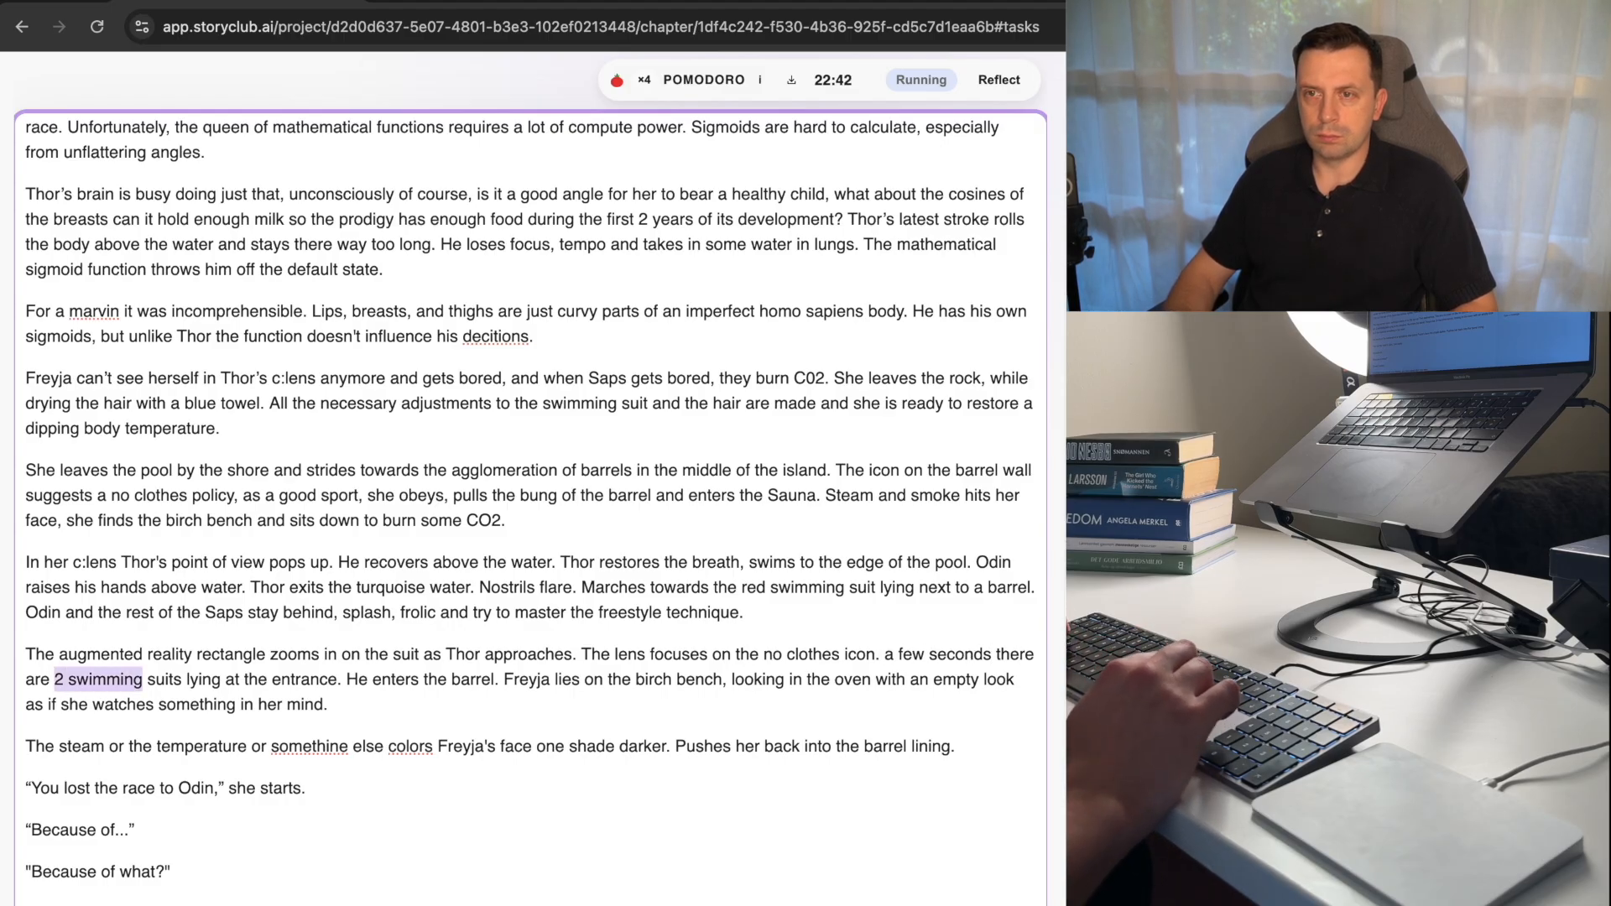
key("BackSpace")
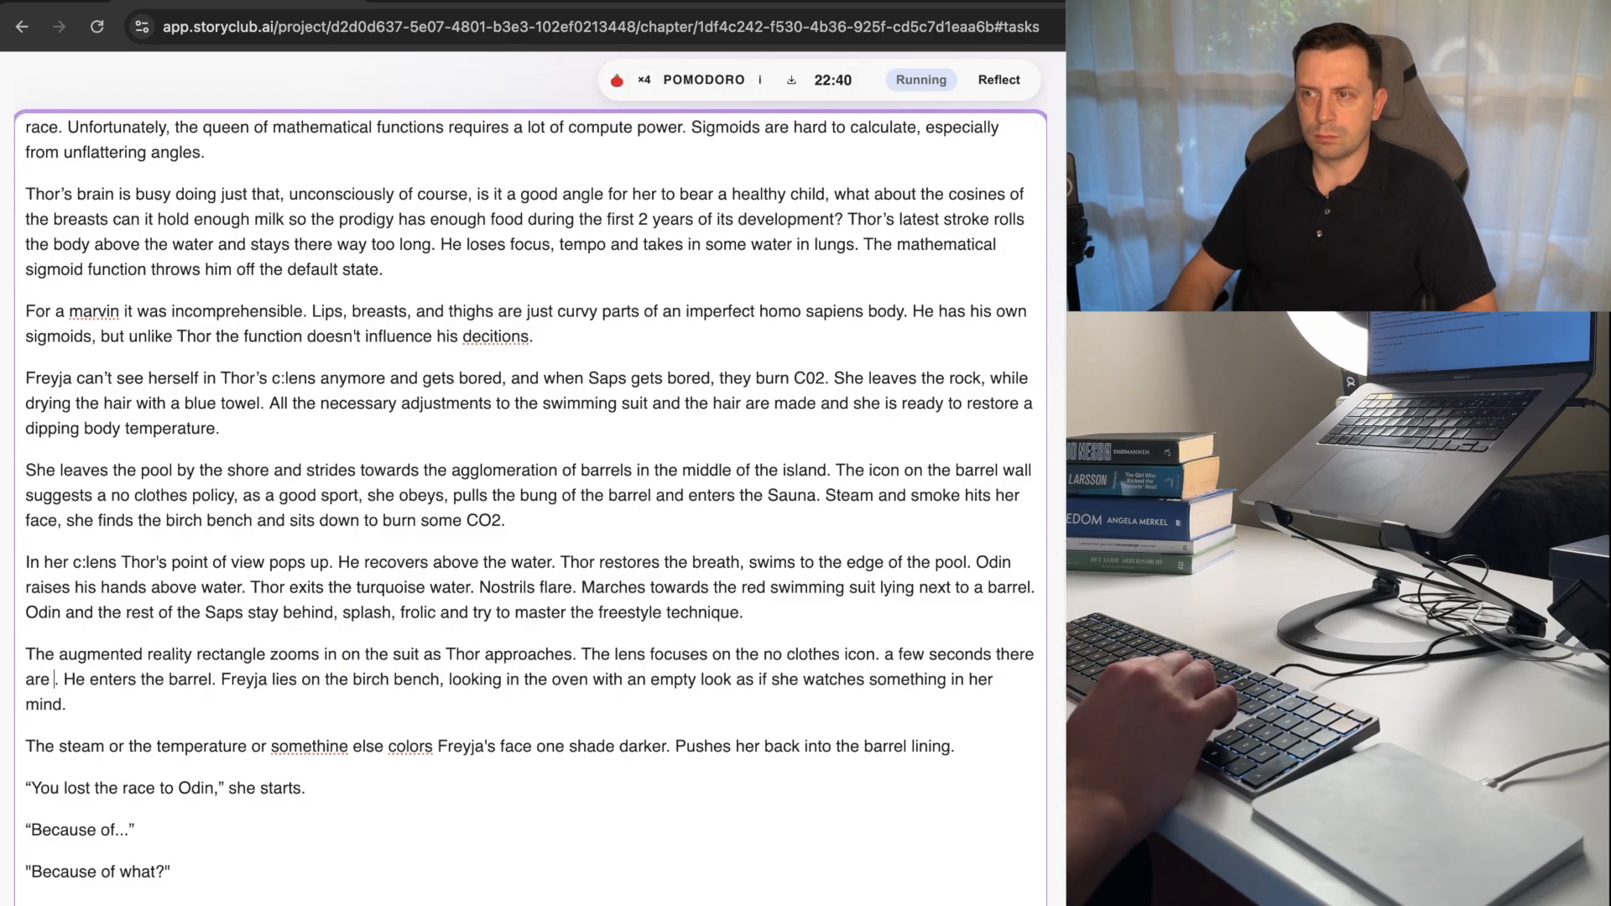
key("super+z")
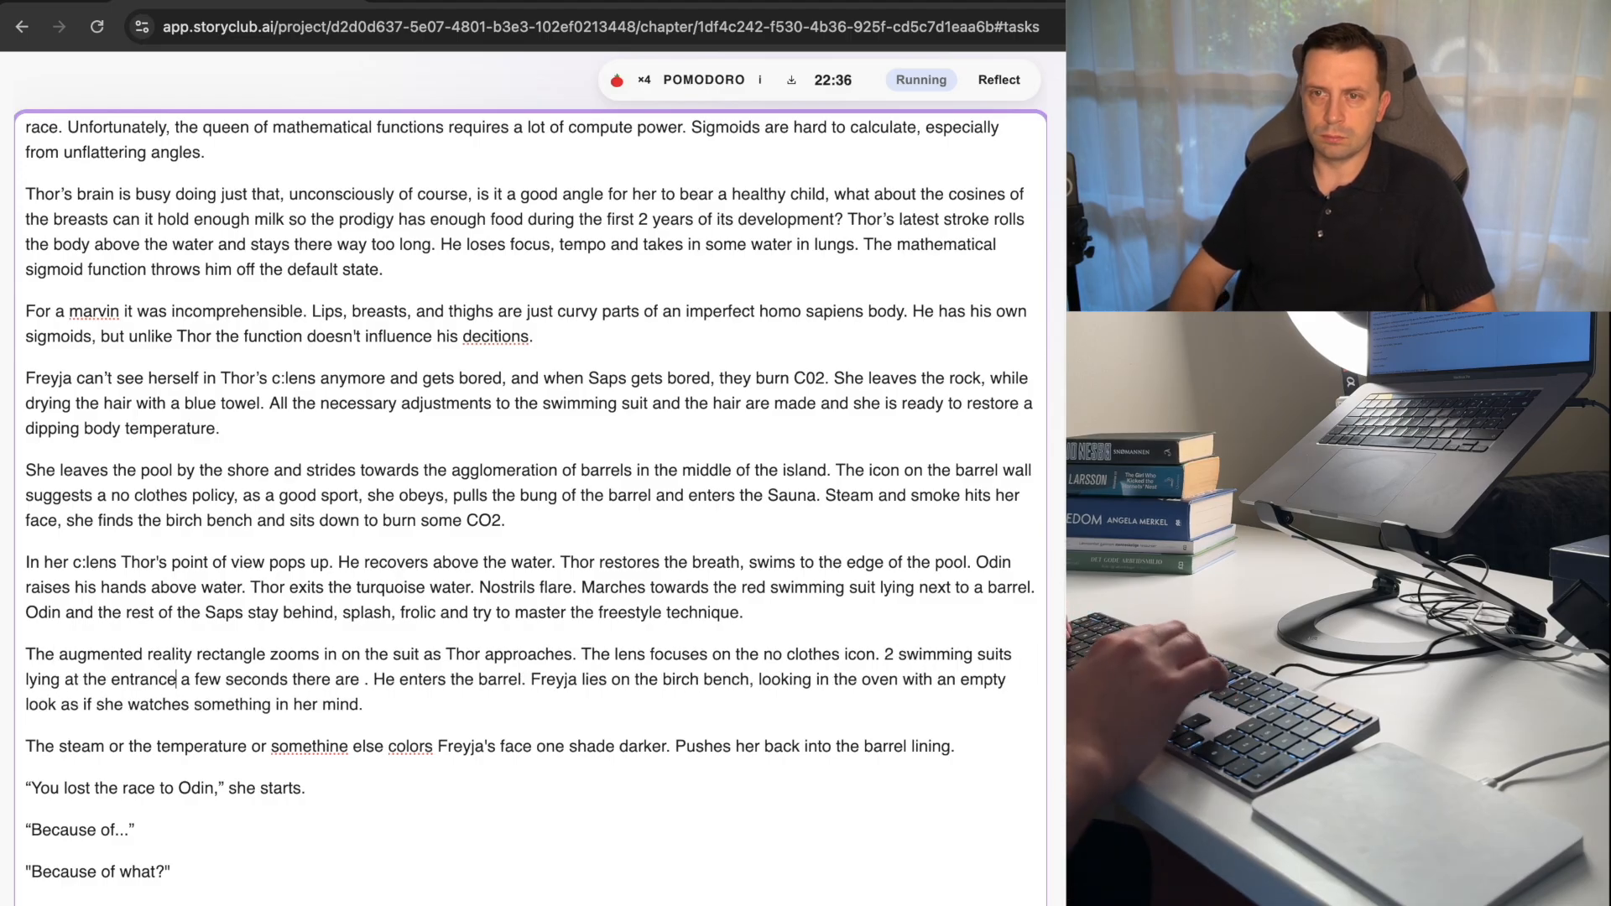
Continue the text after "2 swimming suits lying at the entrance" with "later, Thor enters the barrel.".
type("la")
type("ter, Thor")
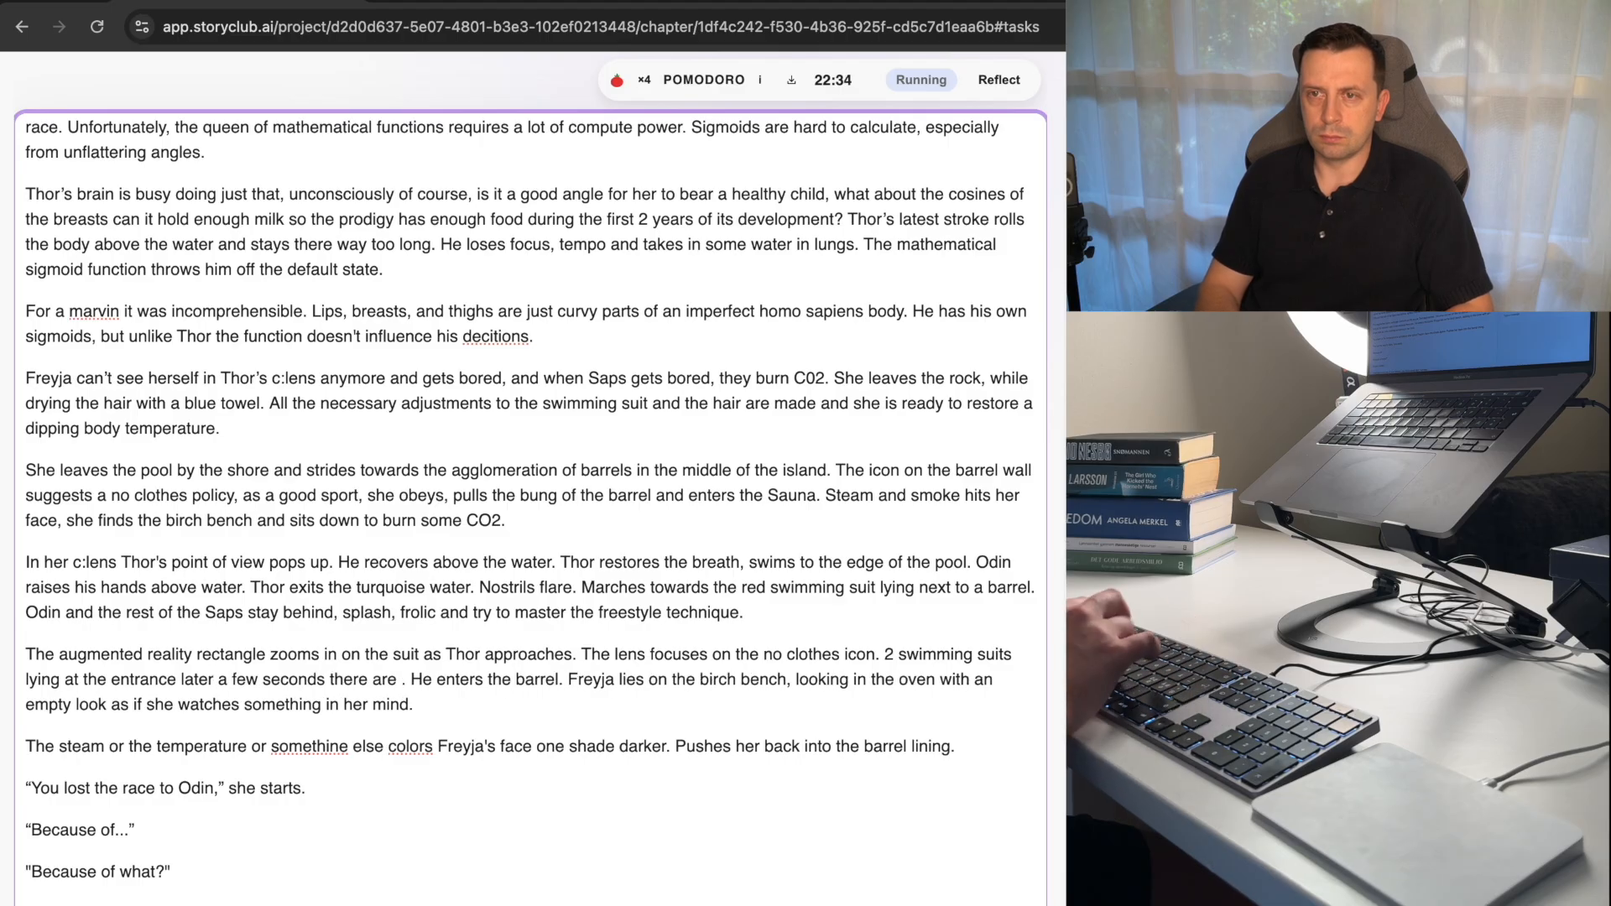
type(" enters")
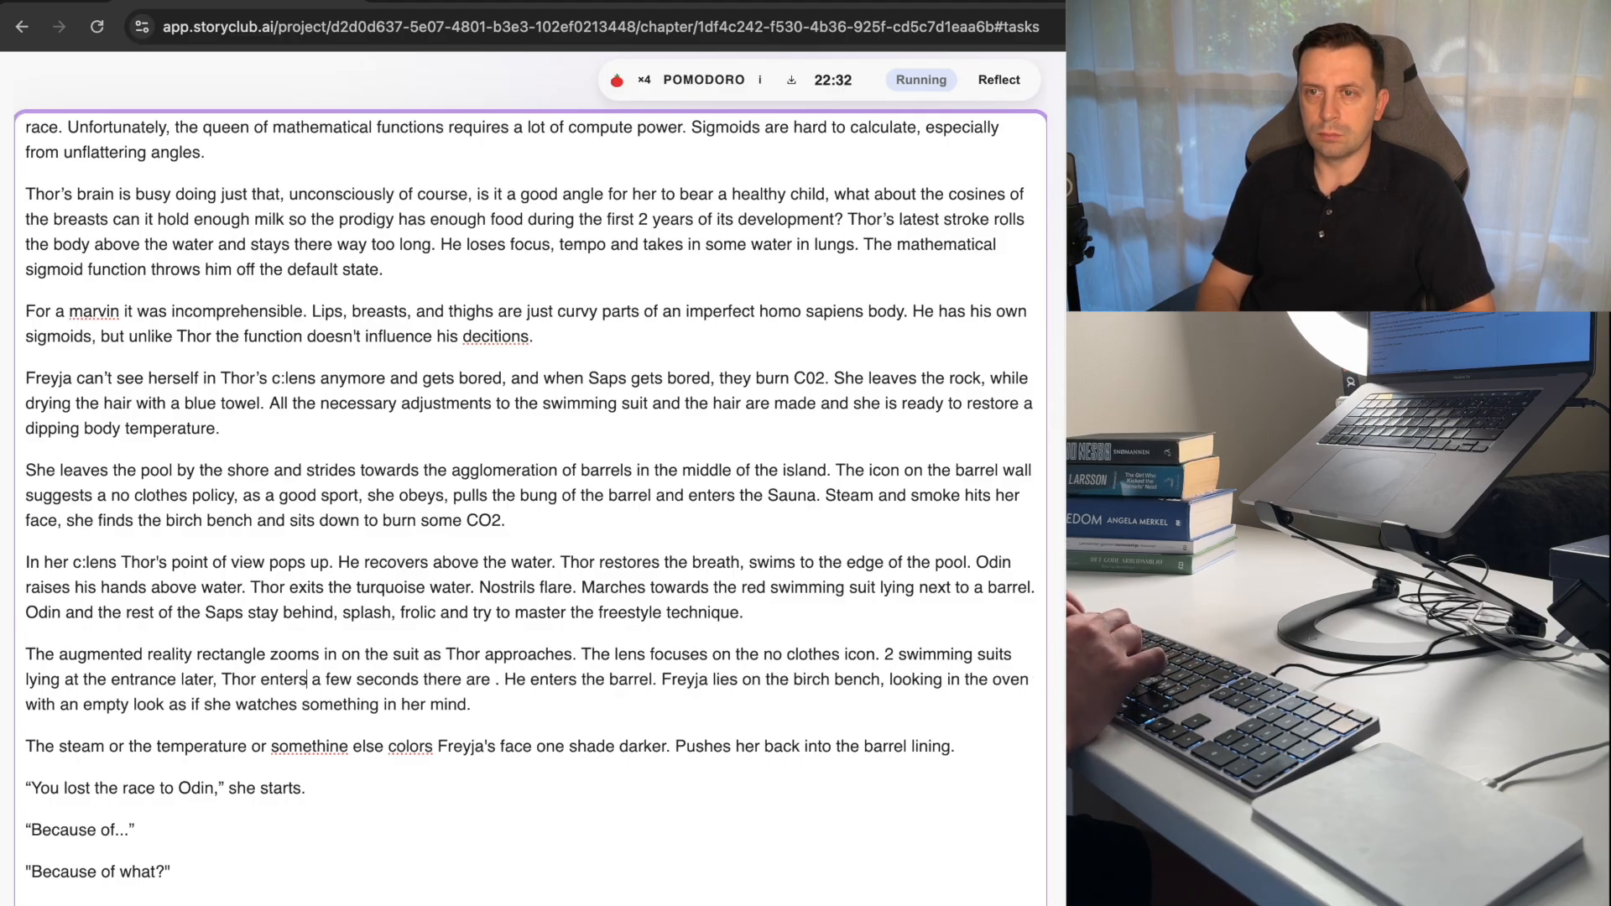
type(" the barrel.")
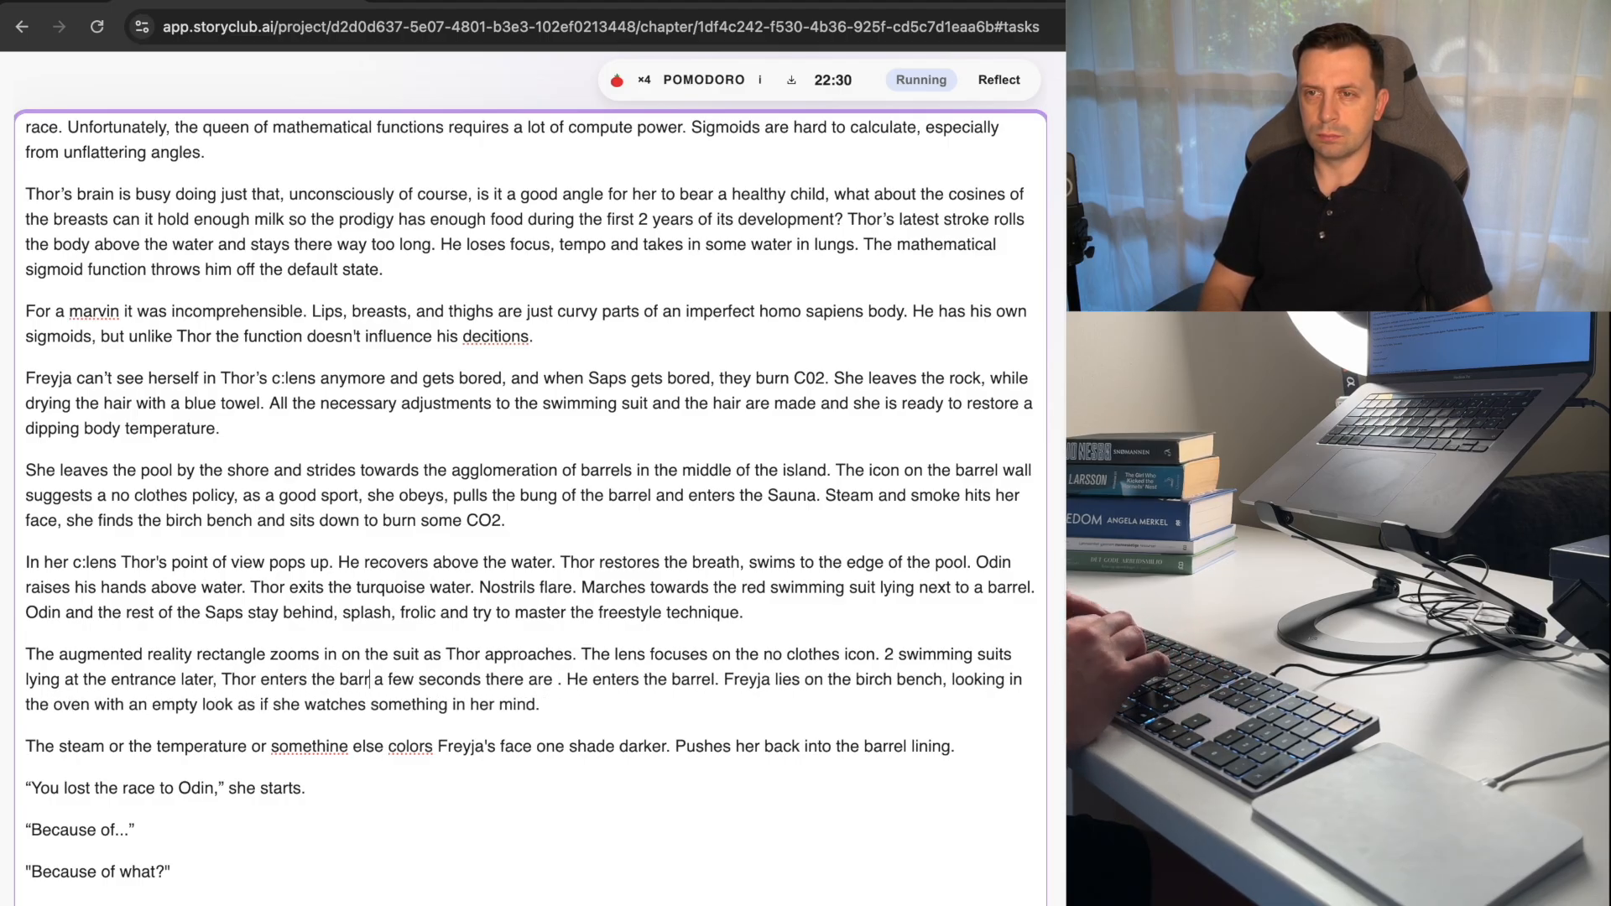
Delete the leftover text "a few seconds there are . He enters the barrel." before "Freyja lies on the birch bench".
key("shift+alt+Right")
key("shift+alt+Right")
key("shift+alt+Right")
key("shift+alt+Right")
key("shift+alt+Right")
key("shift+alt+Right")
key("shift+alt+Right")
key("shift+alt+Right")
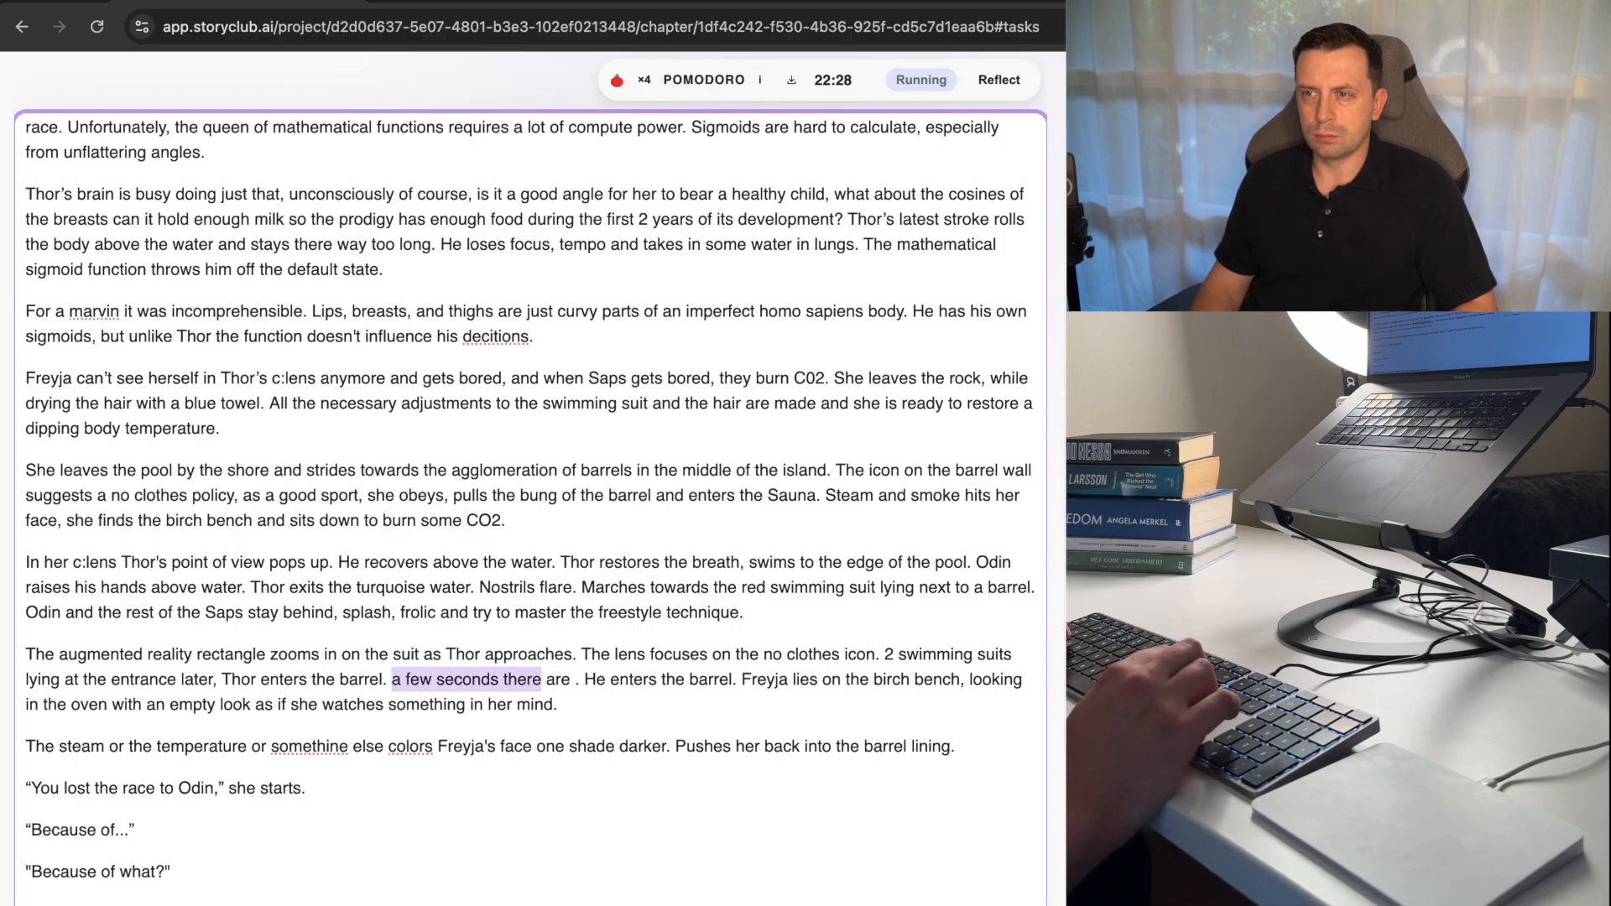
key("shift+alt+Right")
key("BackSpace")
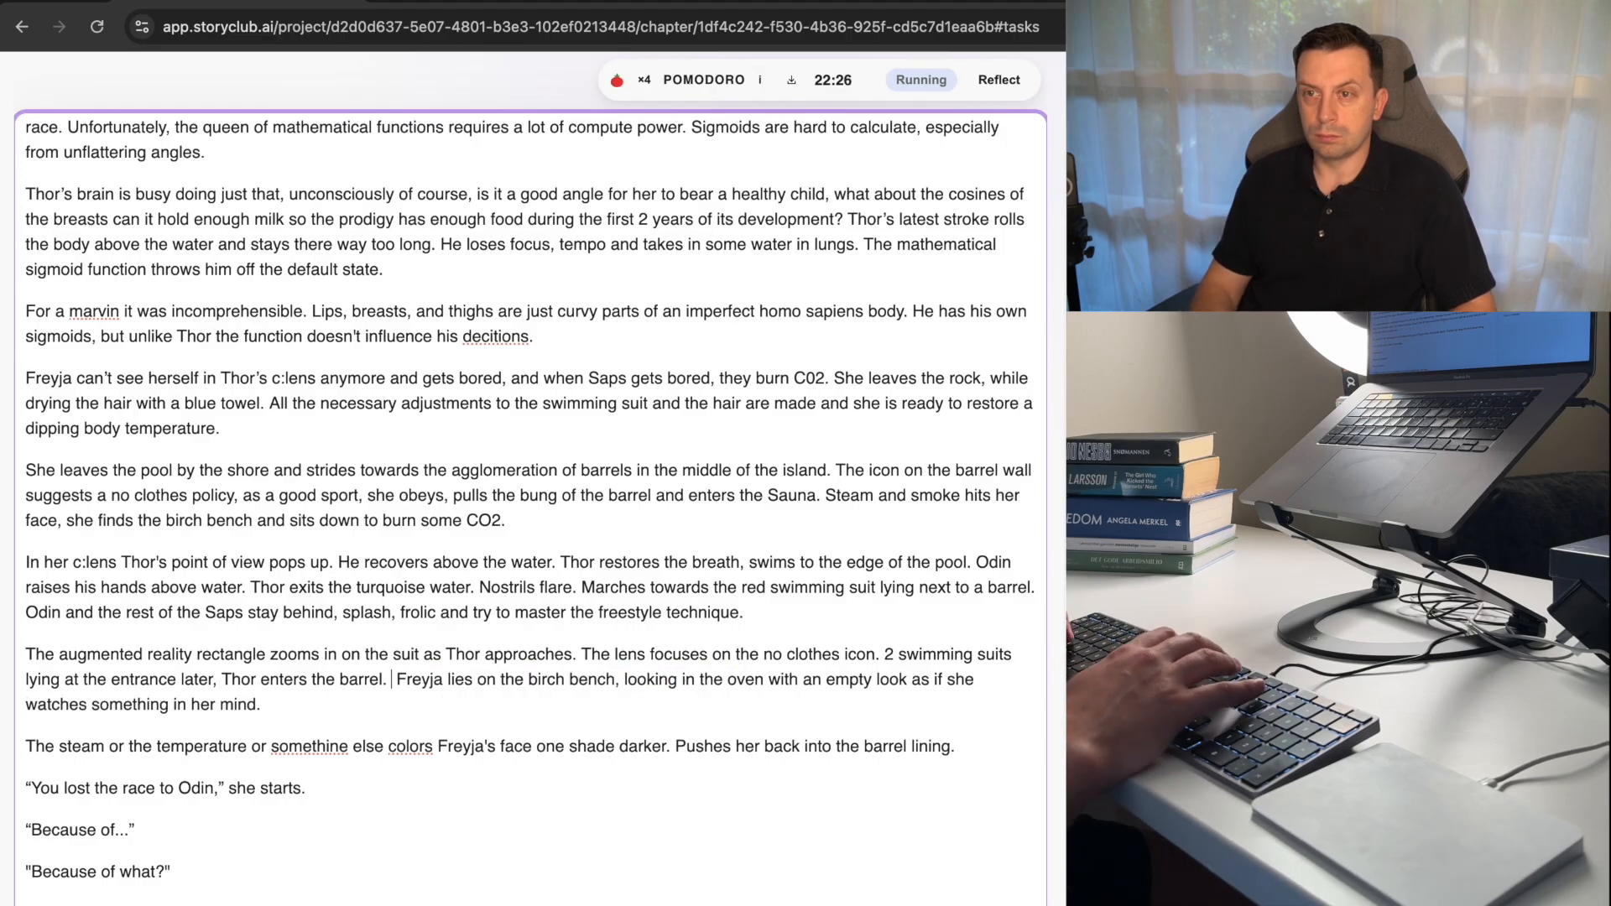
Insert the sentence "Steam and a pungent smell punches the teen." before "Freyja lies on the birch bench".
type("Srteam and")
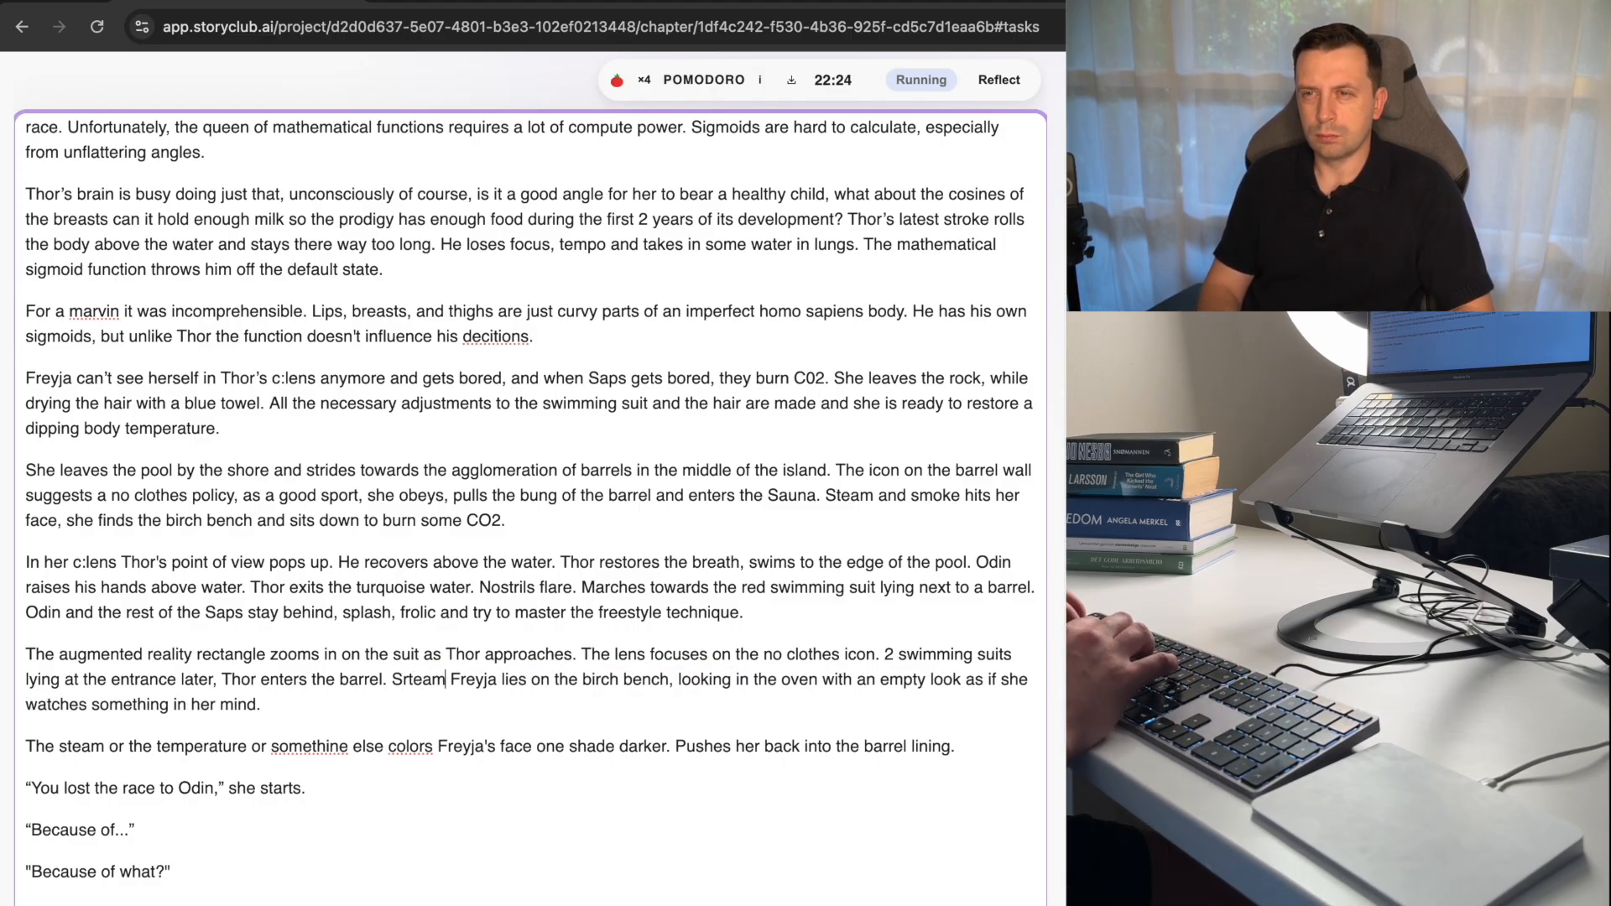
key("BackSpace")
key("BackSpace")
key("BackSpace")
key("BackSpace")
key("BackSpace")
key("BackSpace")
key("BackSpace")
key("BackSpace")
key("BackSpace")
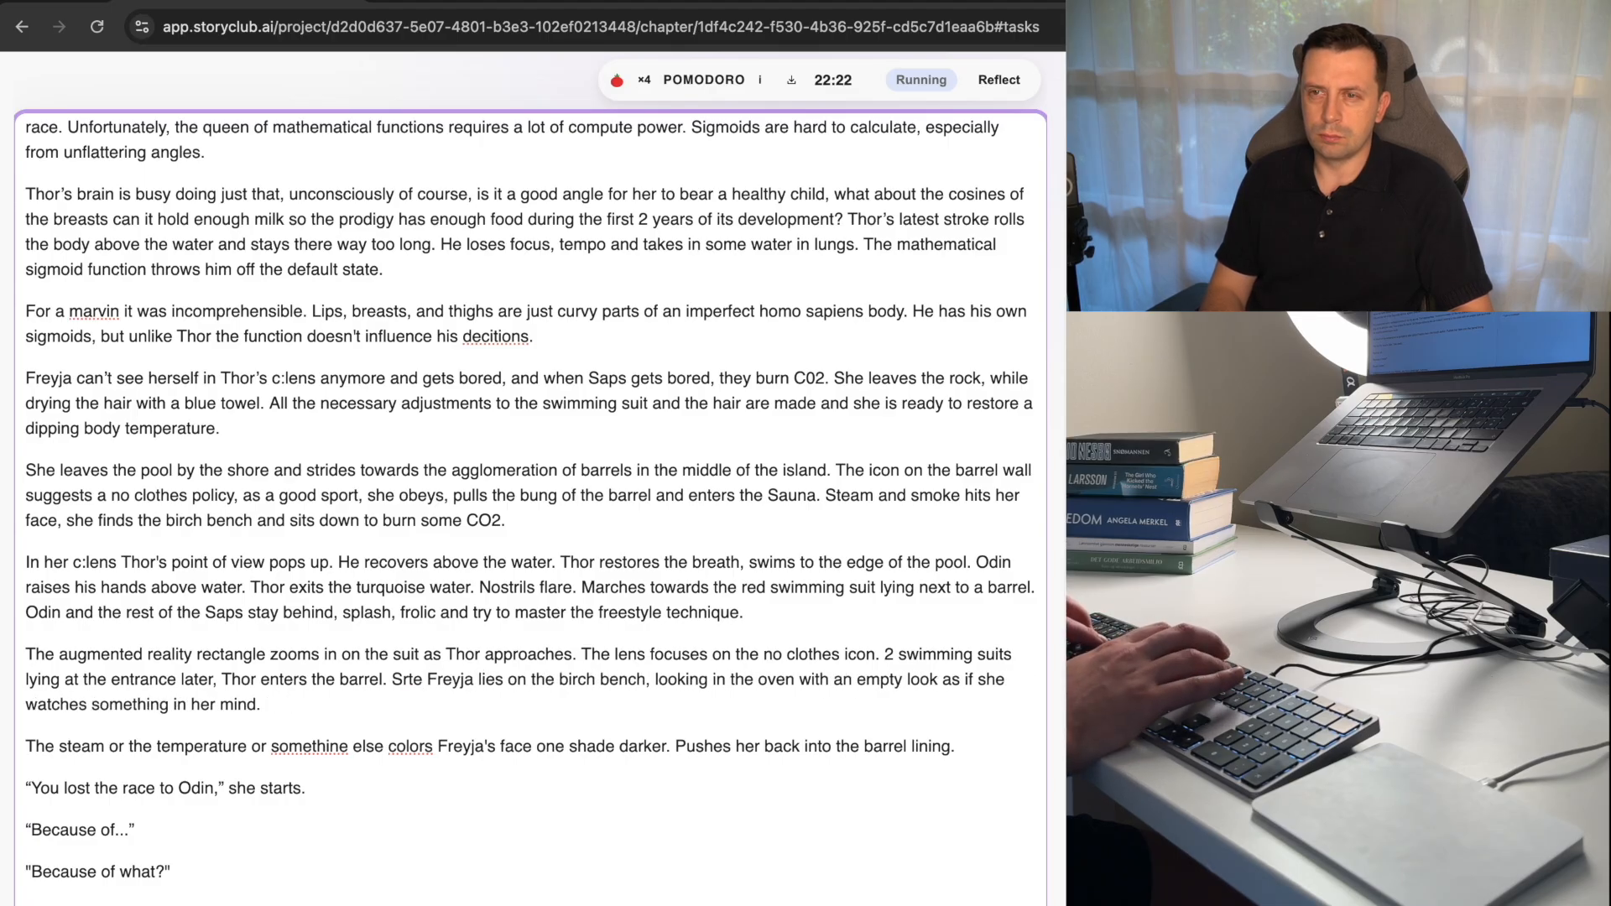
type("e")
key("BackSpace")
type("team ")
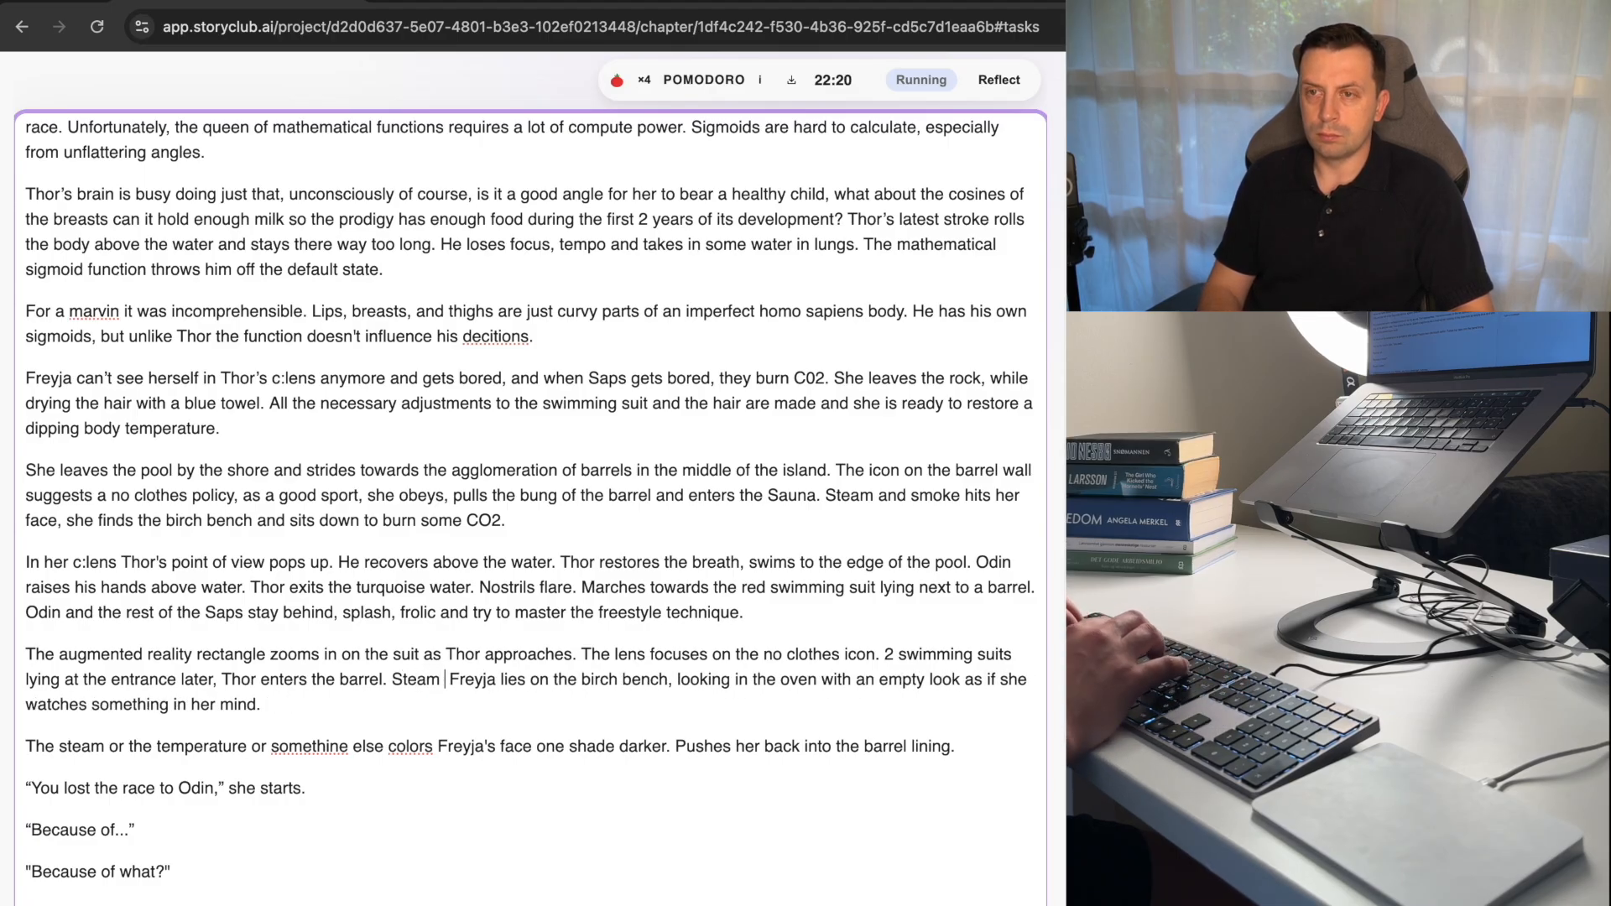
type("and a pun")
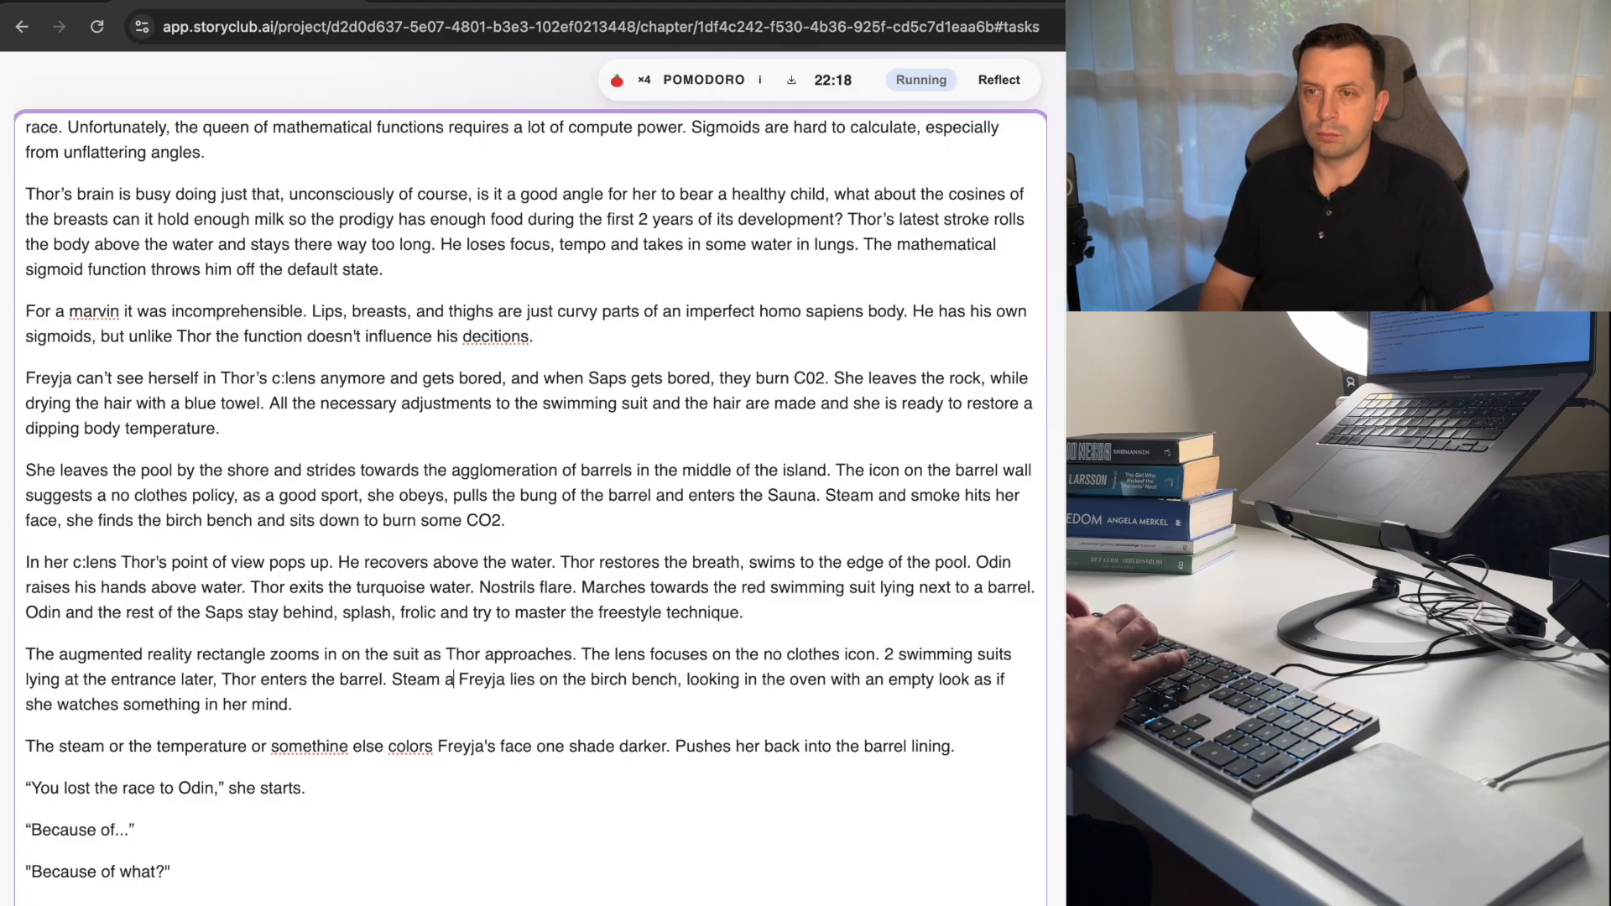
type("gent smell")
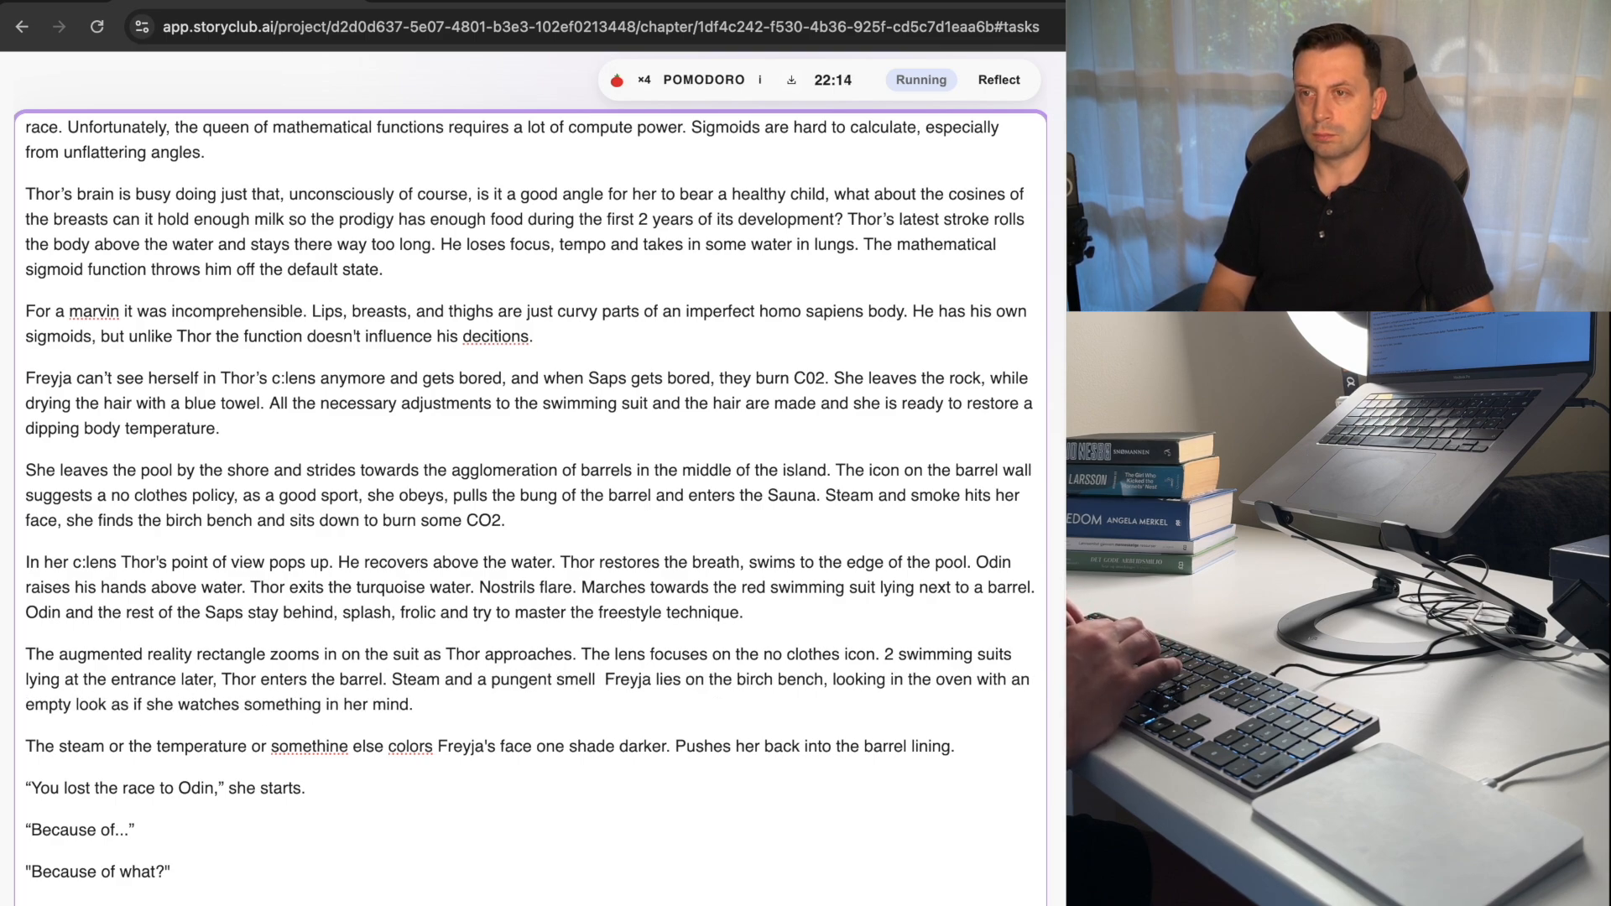
type(" punche")
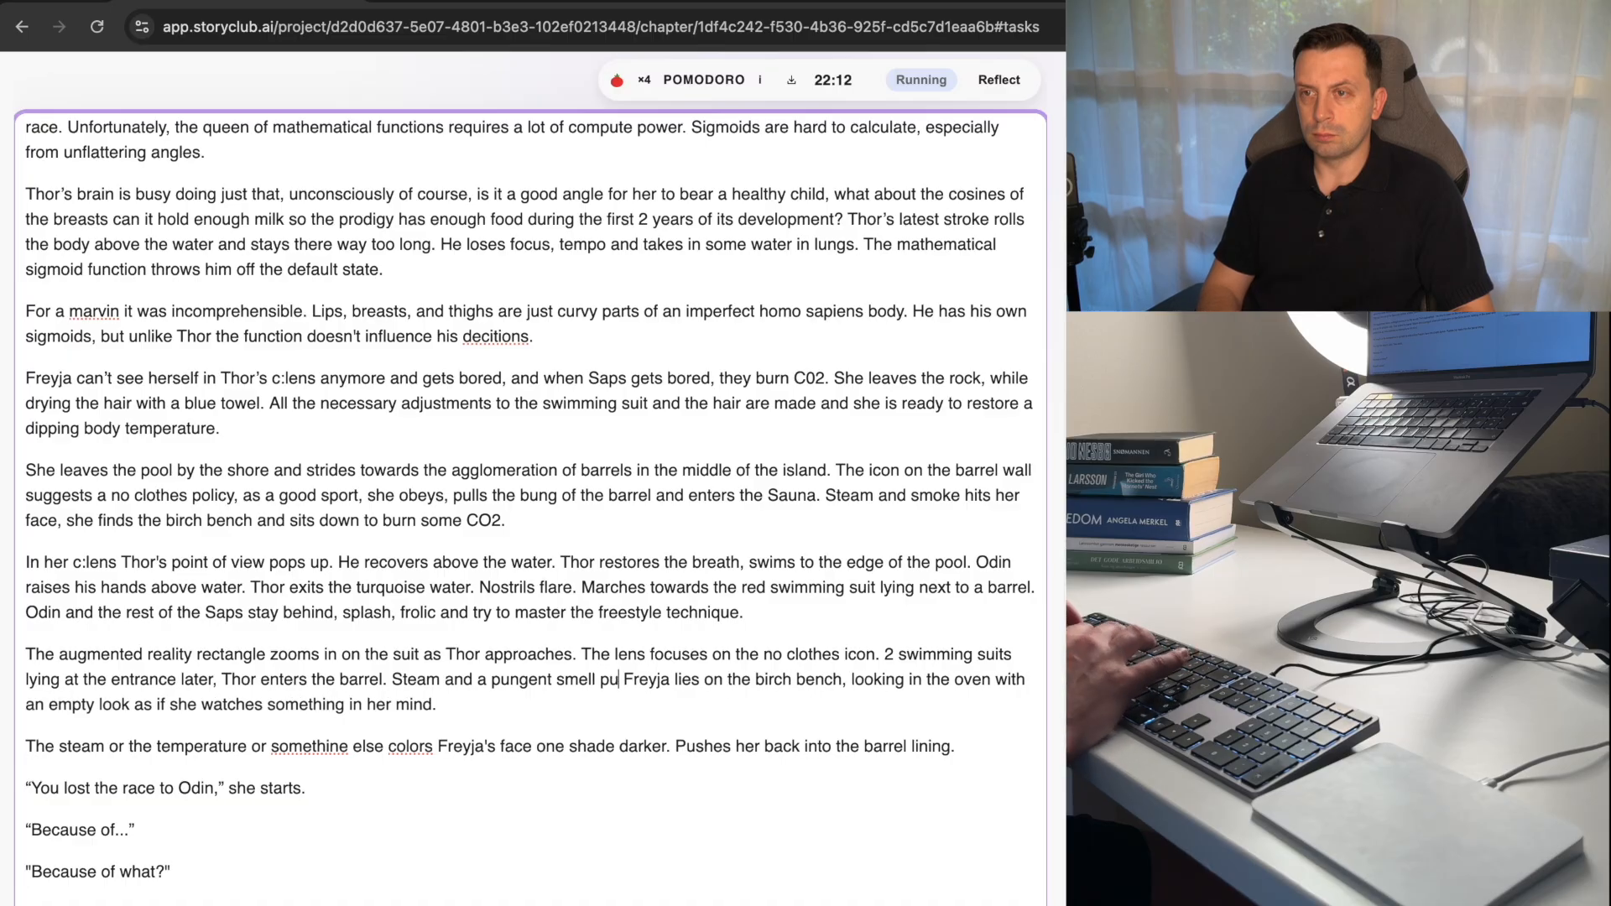
type("s the teen.")
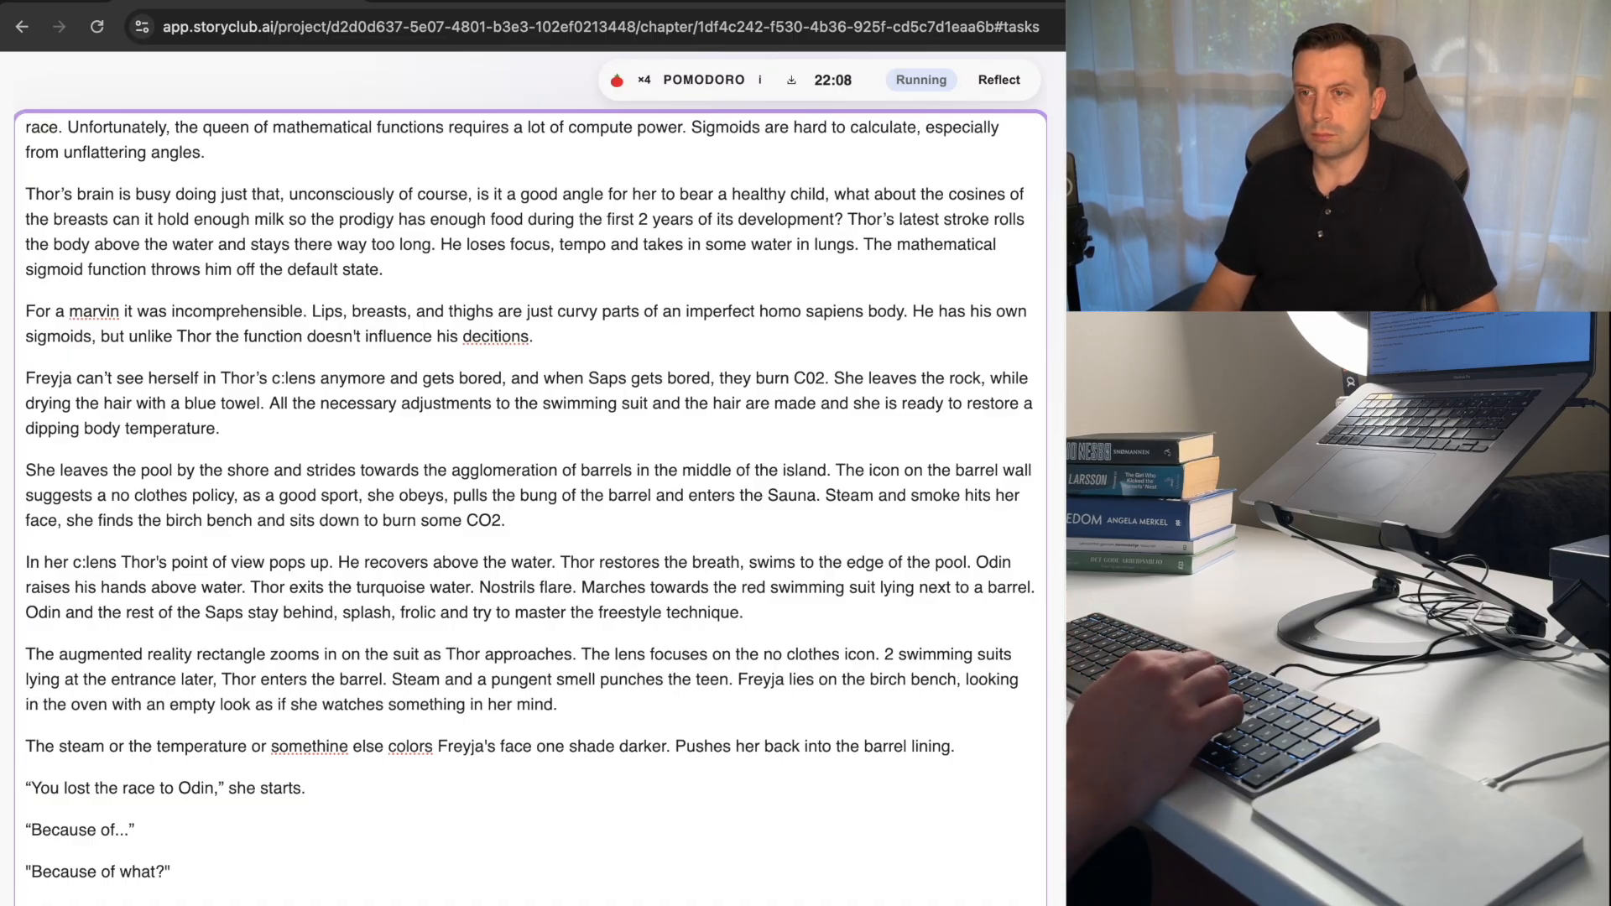
type(" Few se")
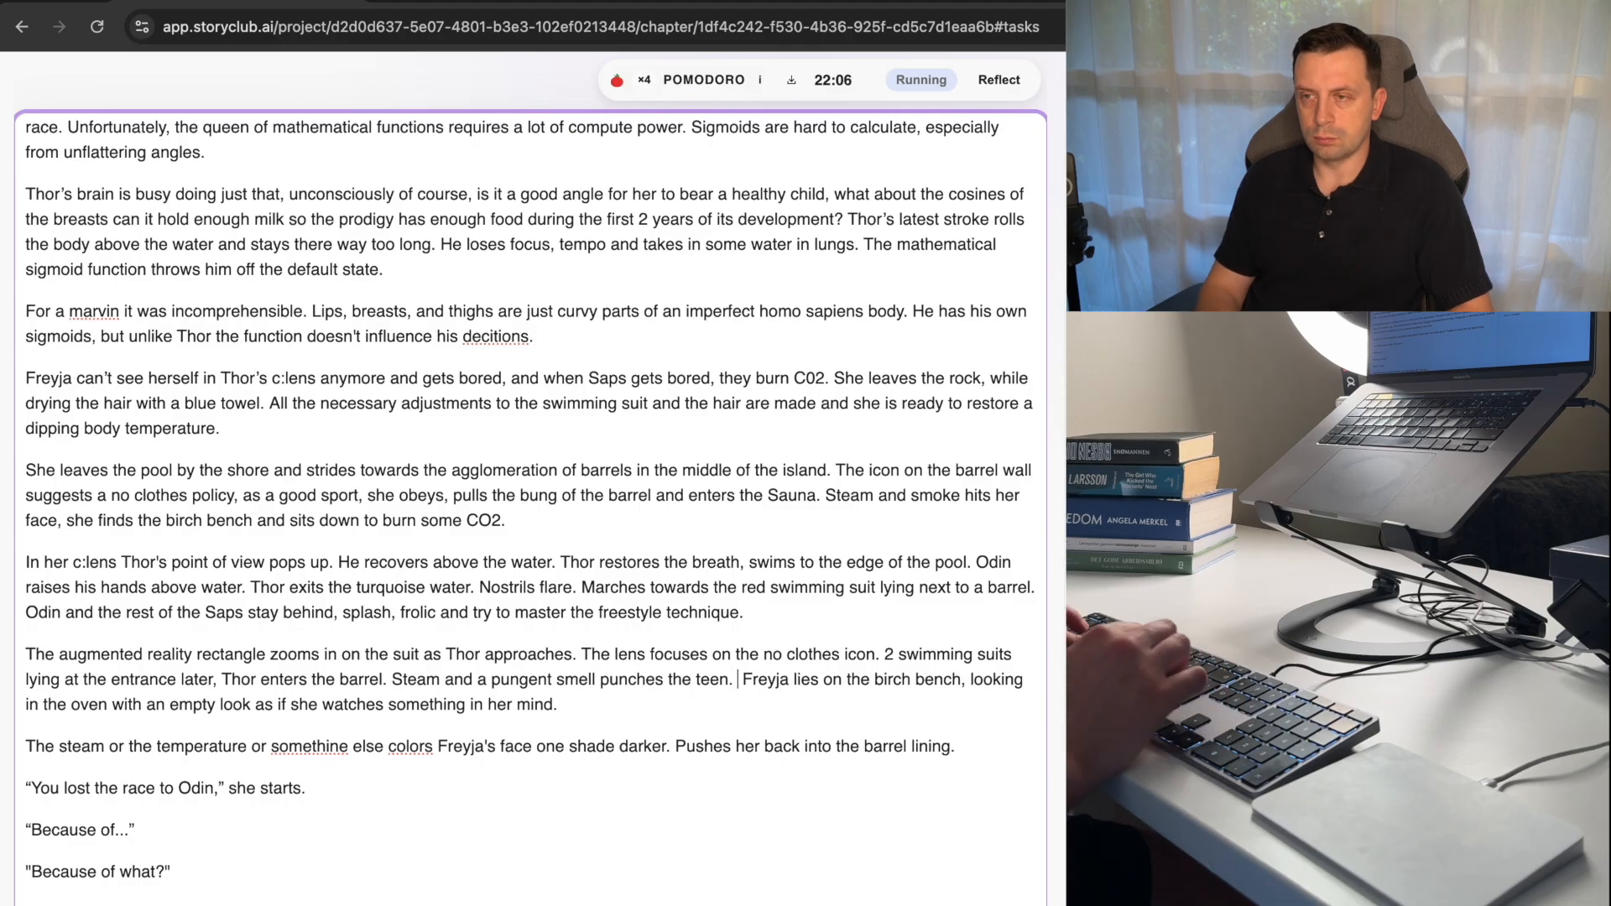
type("conds ")
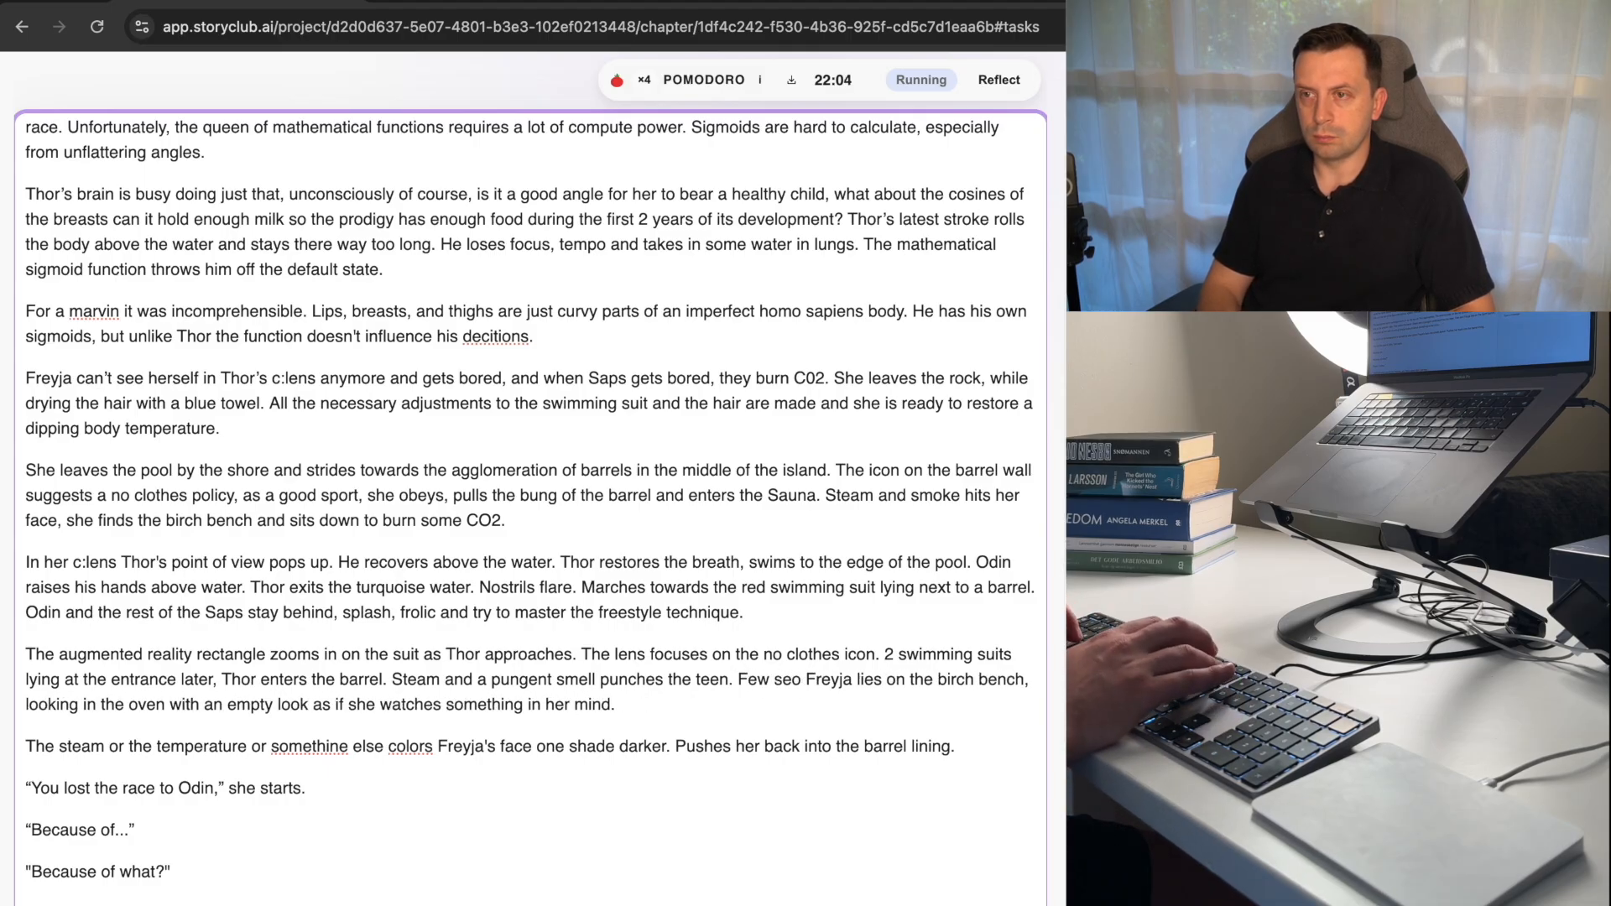
type("in, the c:")
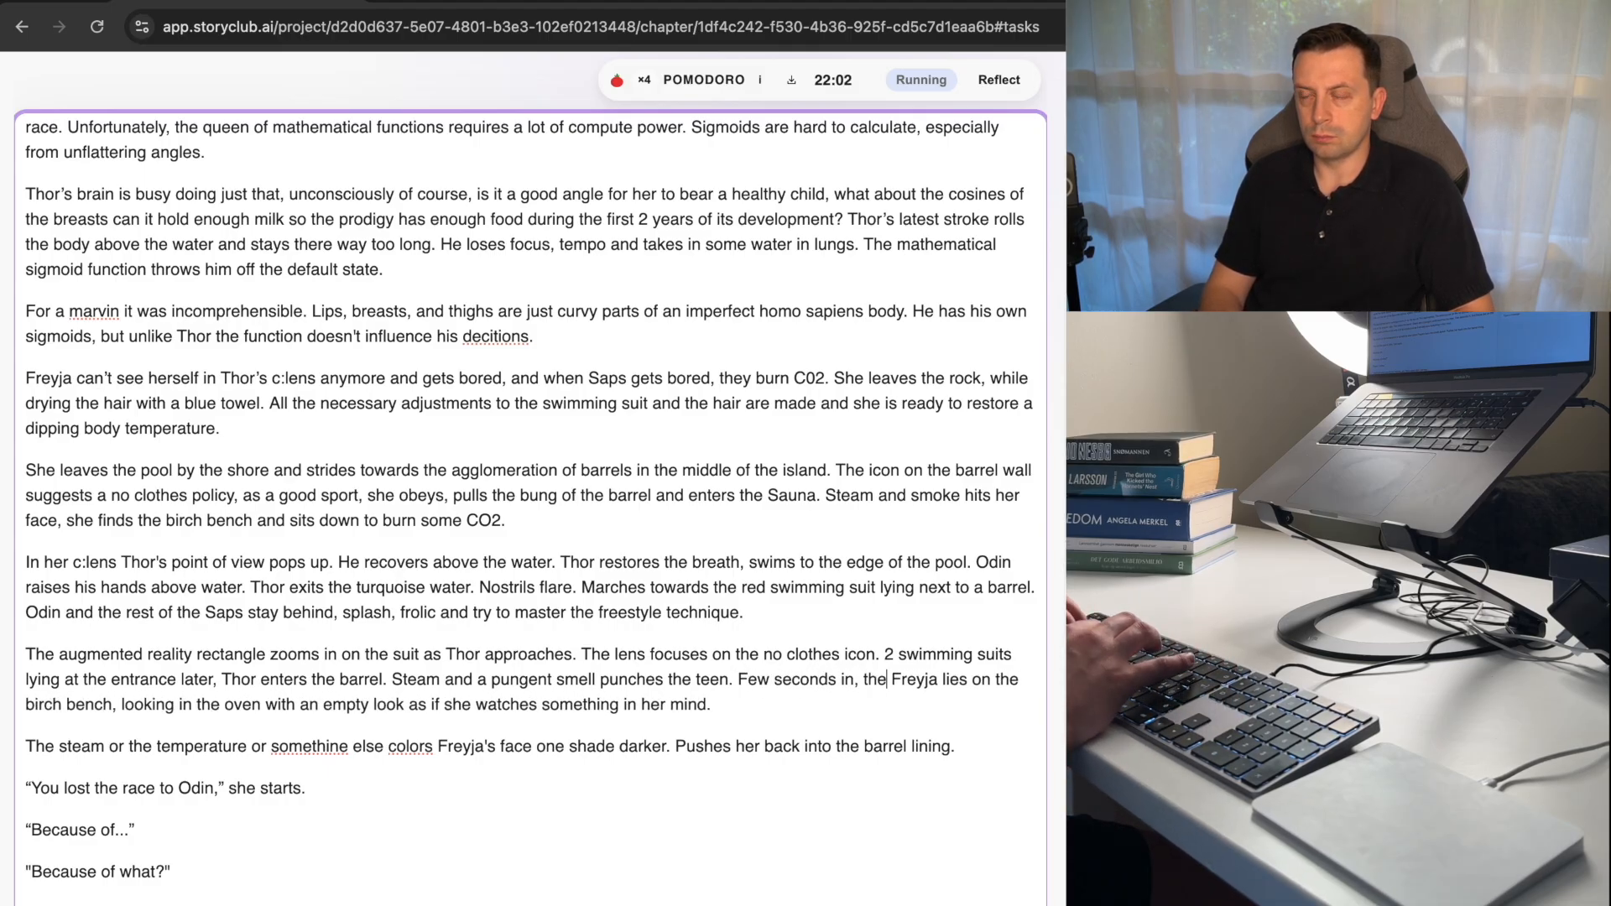
type("lens")
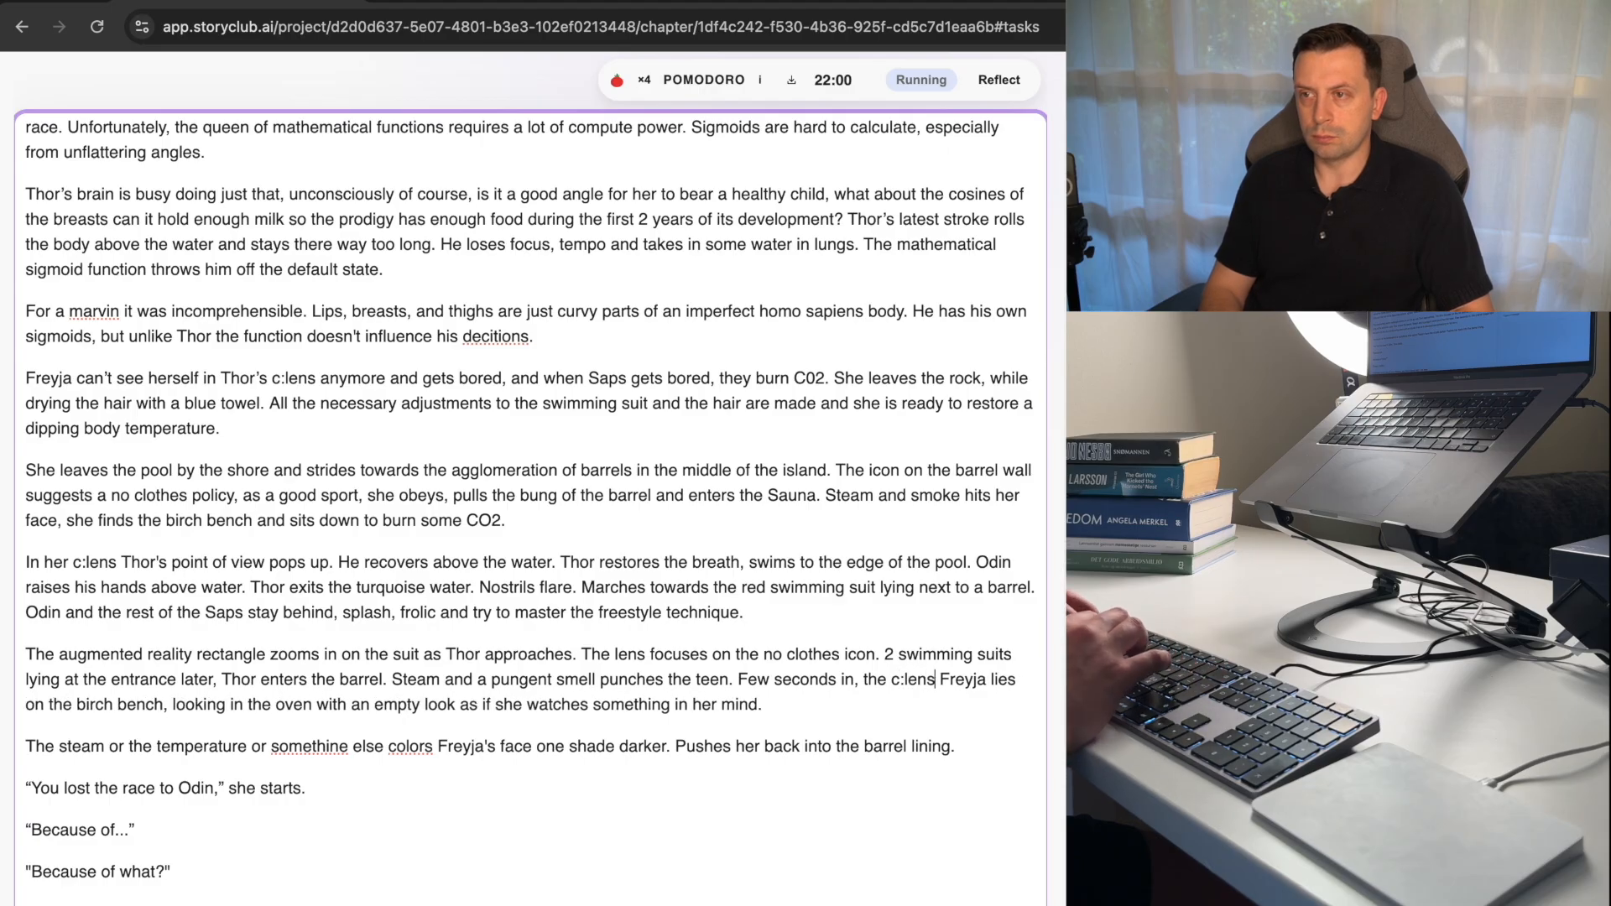
type(" recalibrat")
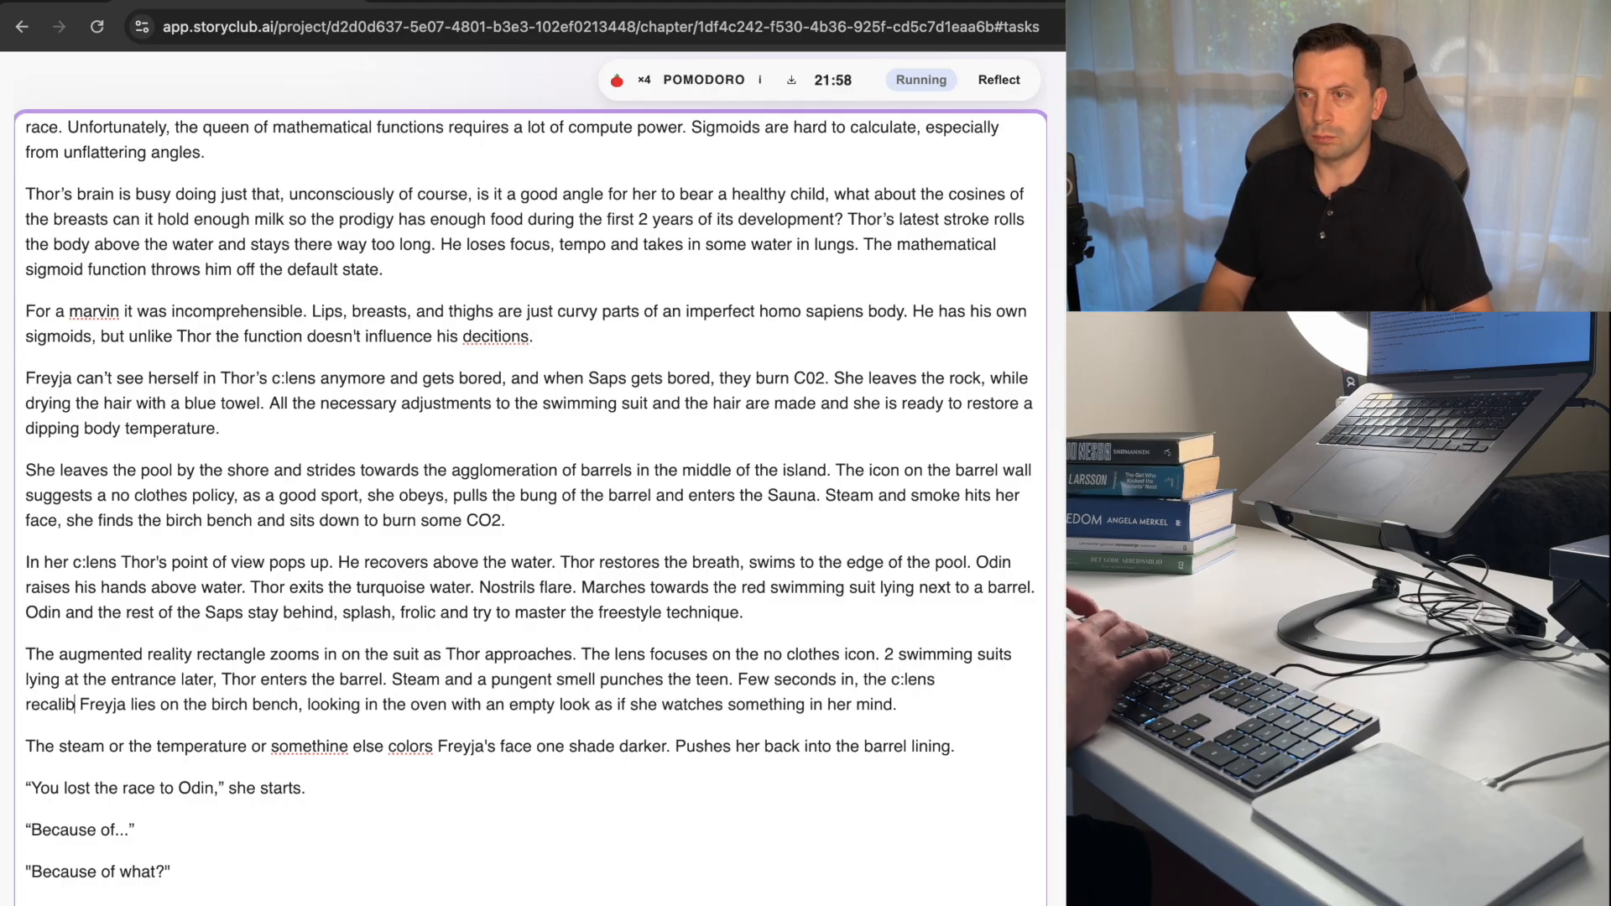
type("es and ")
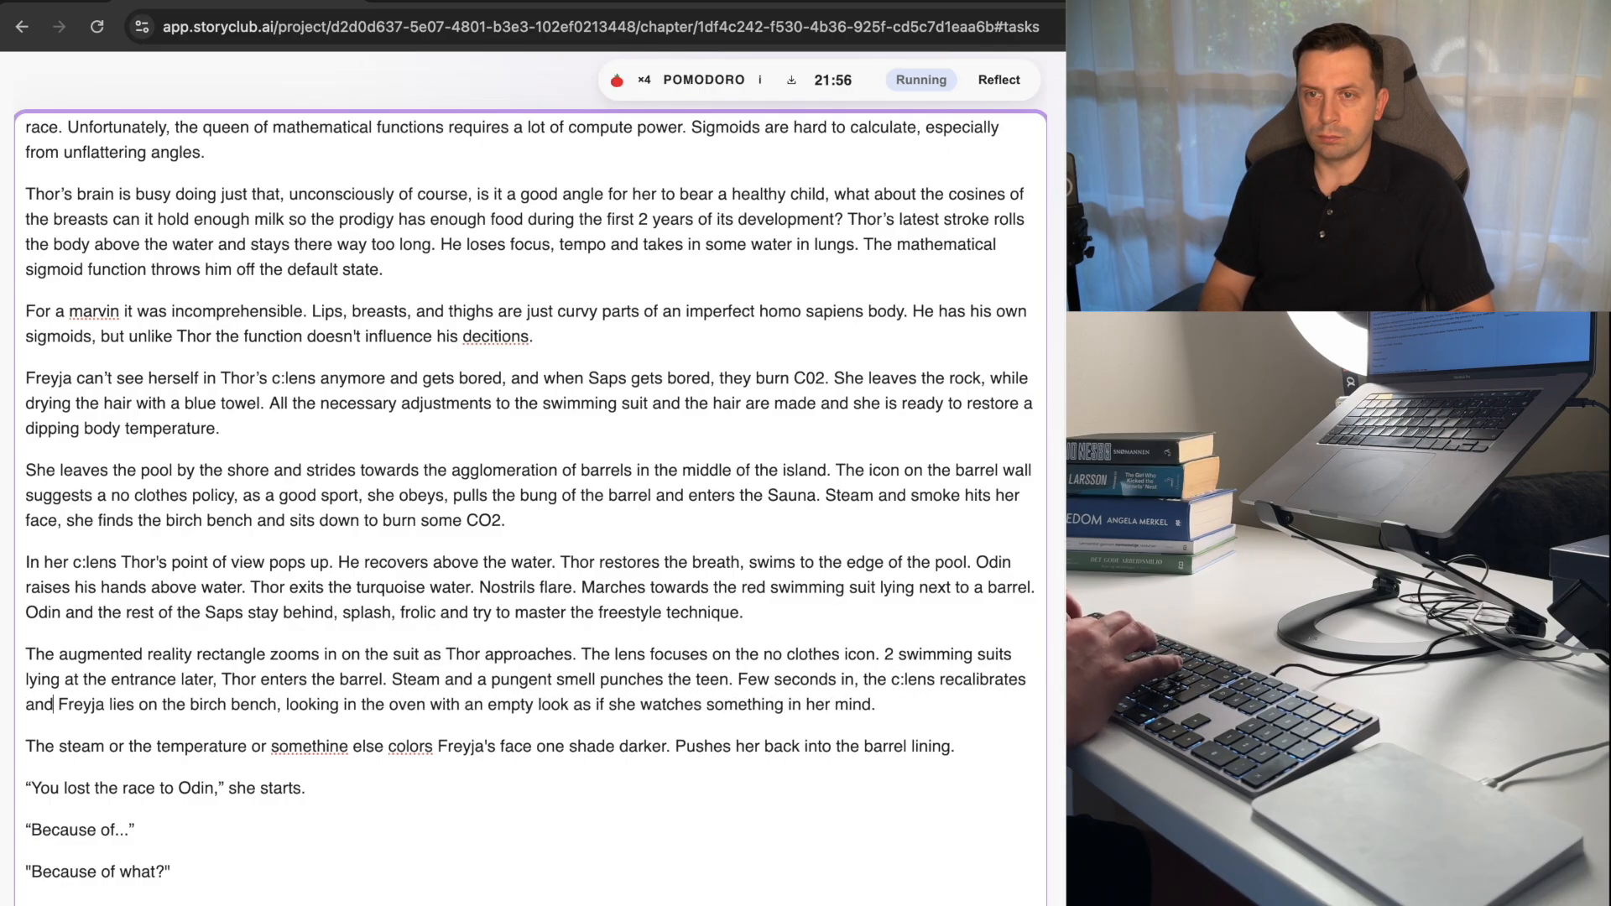
type("can see")
Replace "the" before "birch bench" with "a" in the sentence about Freyja.
key("alt+Right")
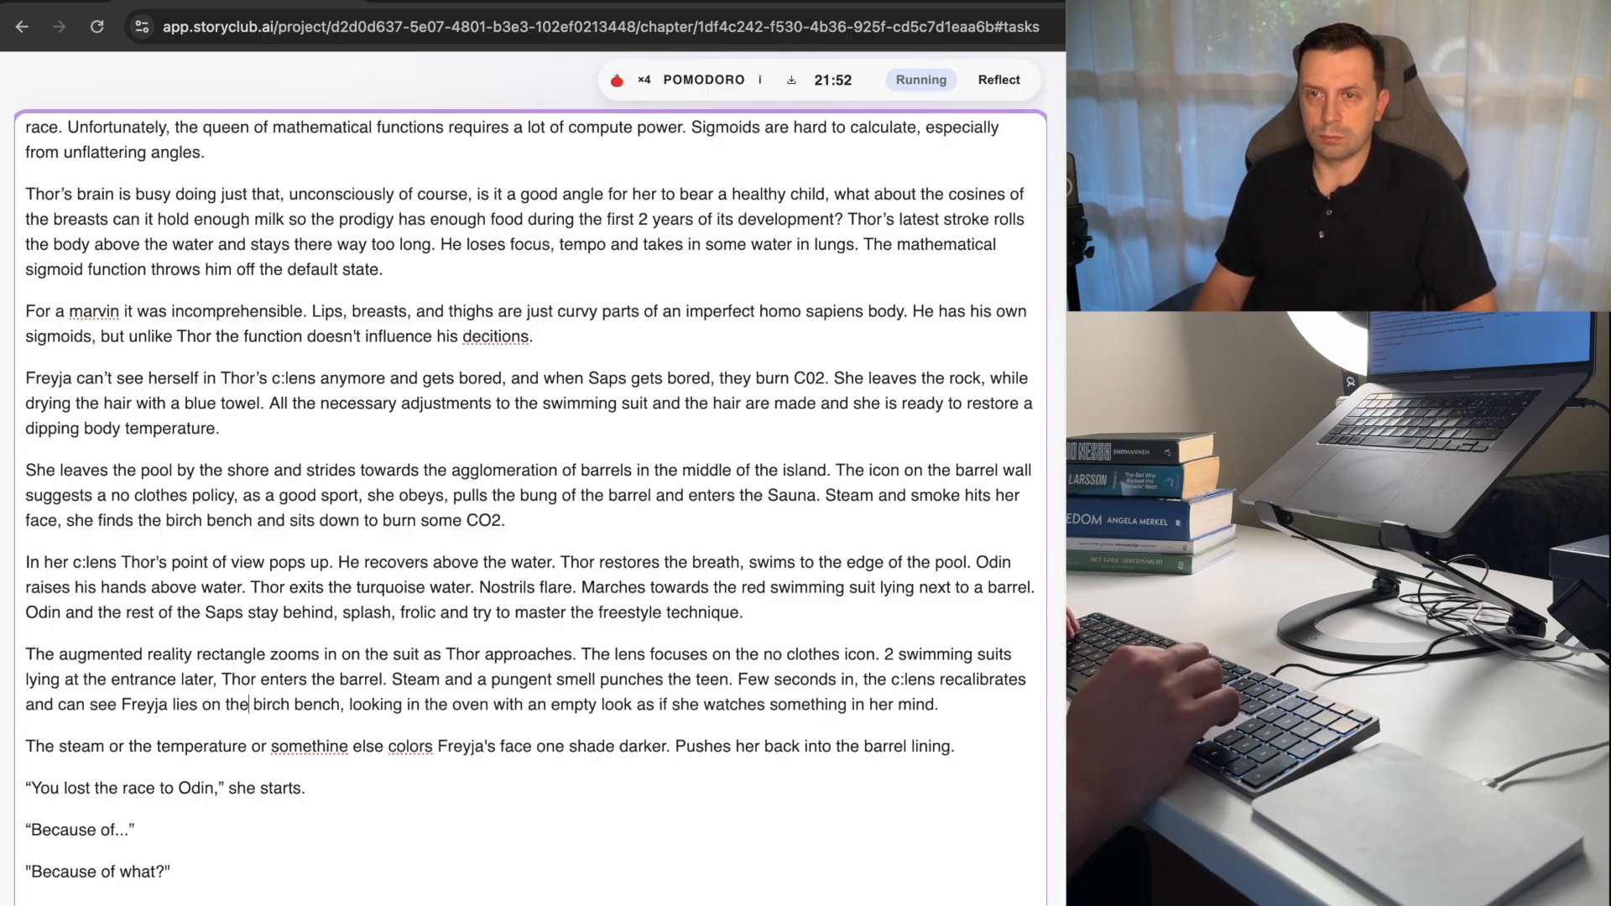
key("alt+shift+Left")
type("a")
End the sentence after "birch bench" with a period and begin the following one with "She looks" in place of "looking".
key("alt+Right")
key("alt+Right")
key("Right")
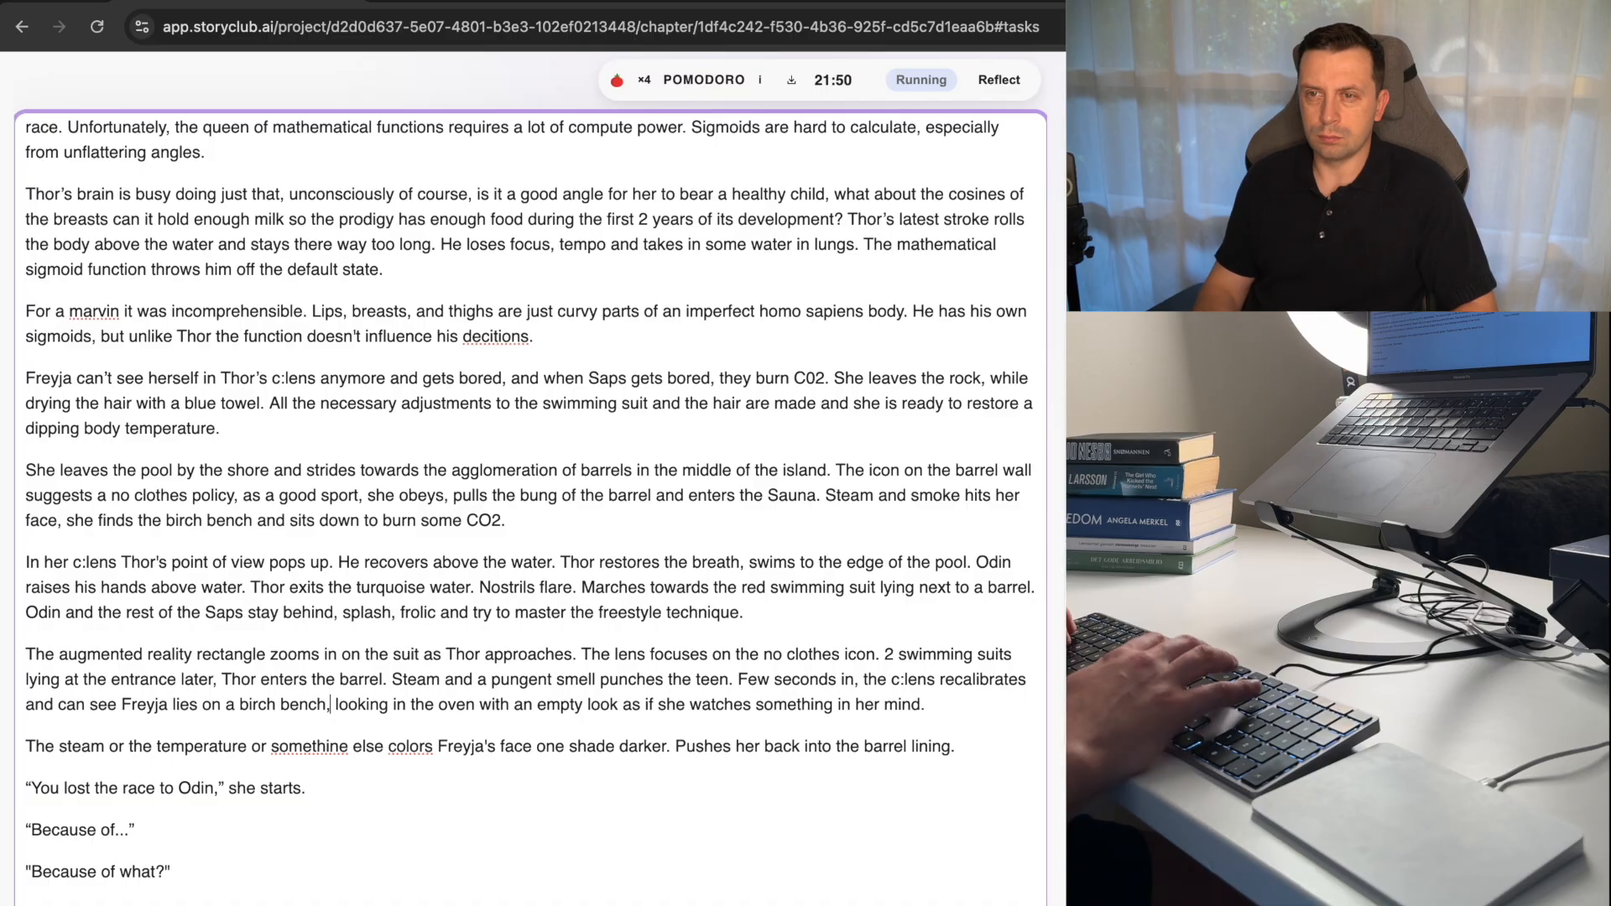
key("BackSpace")
type(". She")
key("alt+Right")
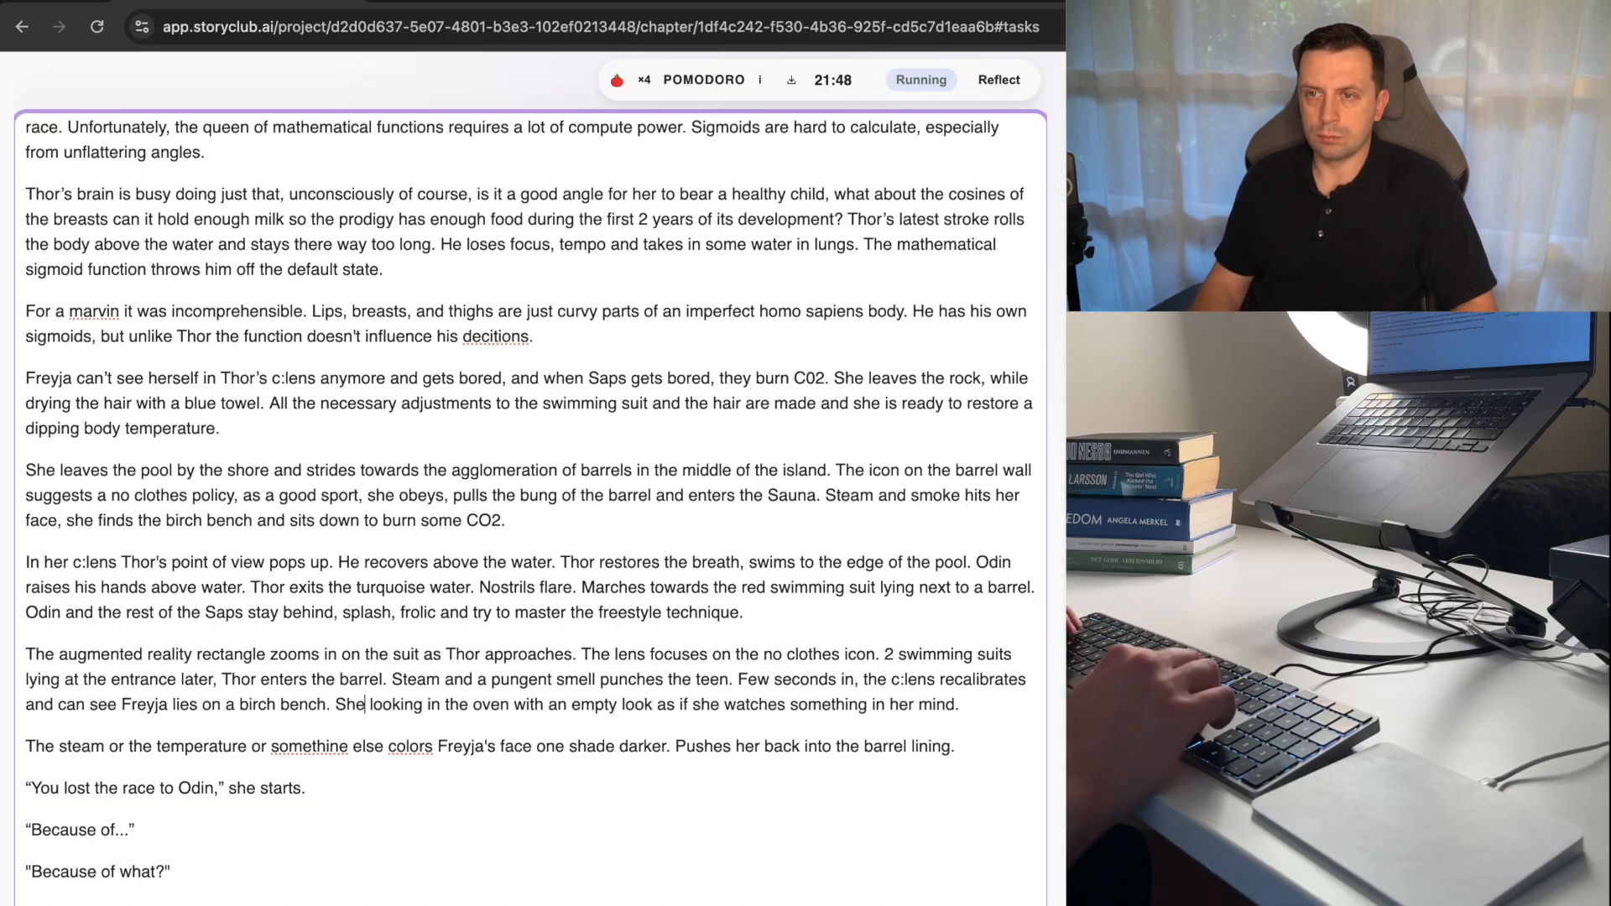
key("BackSpace")
key("BackSpace")
key("BackSpace")
type("s")
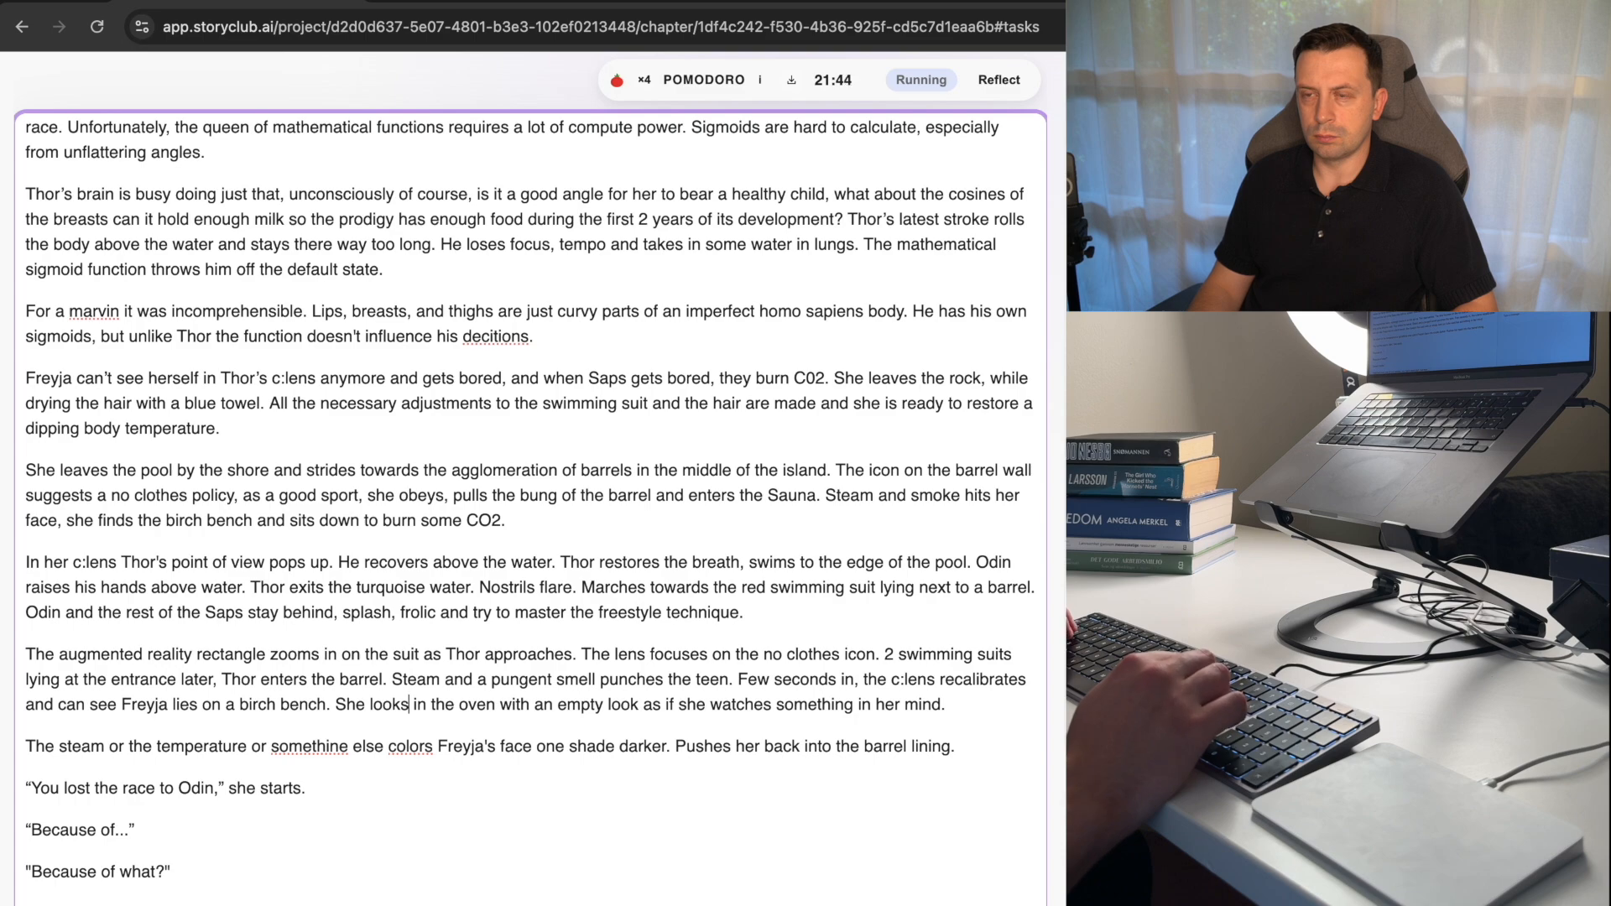
Replace "look" with "gaze" after "with an empty" in the sentence about the oven.
key("alt+Right")
key("alt+Right")
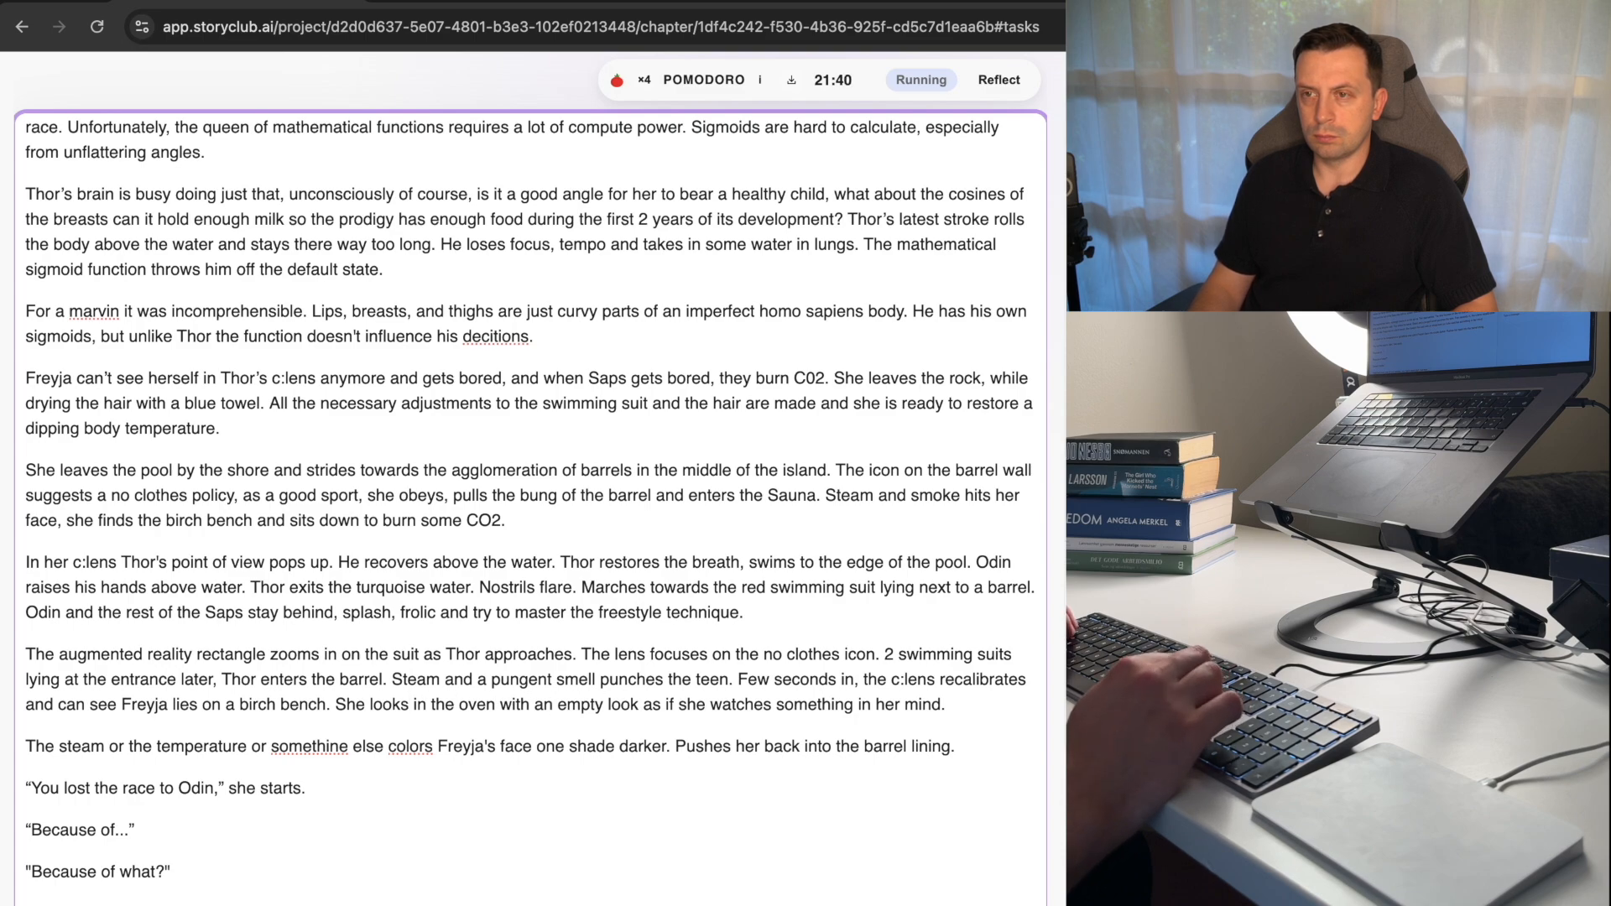
key("BackSpace")
key("BackSpace")
key("BackSpace")
key("BackSpace")
type("gaze")
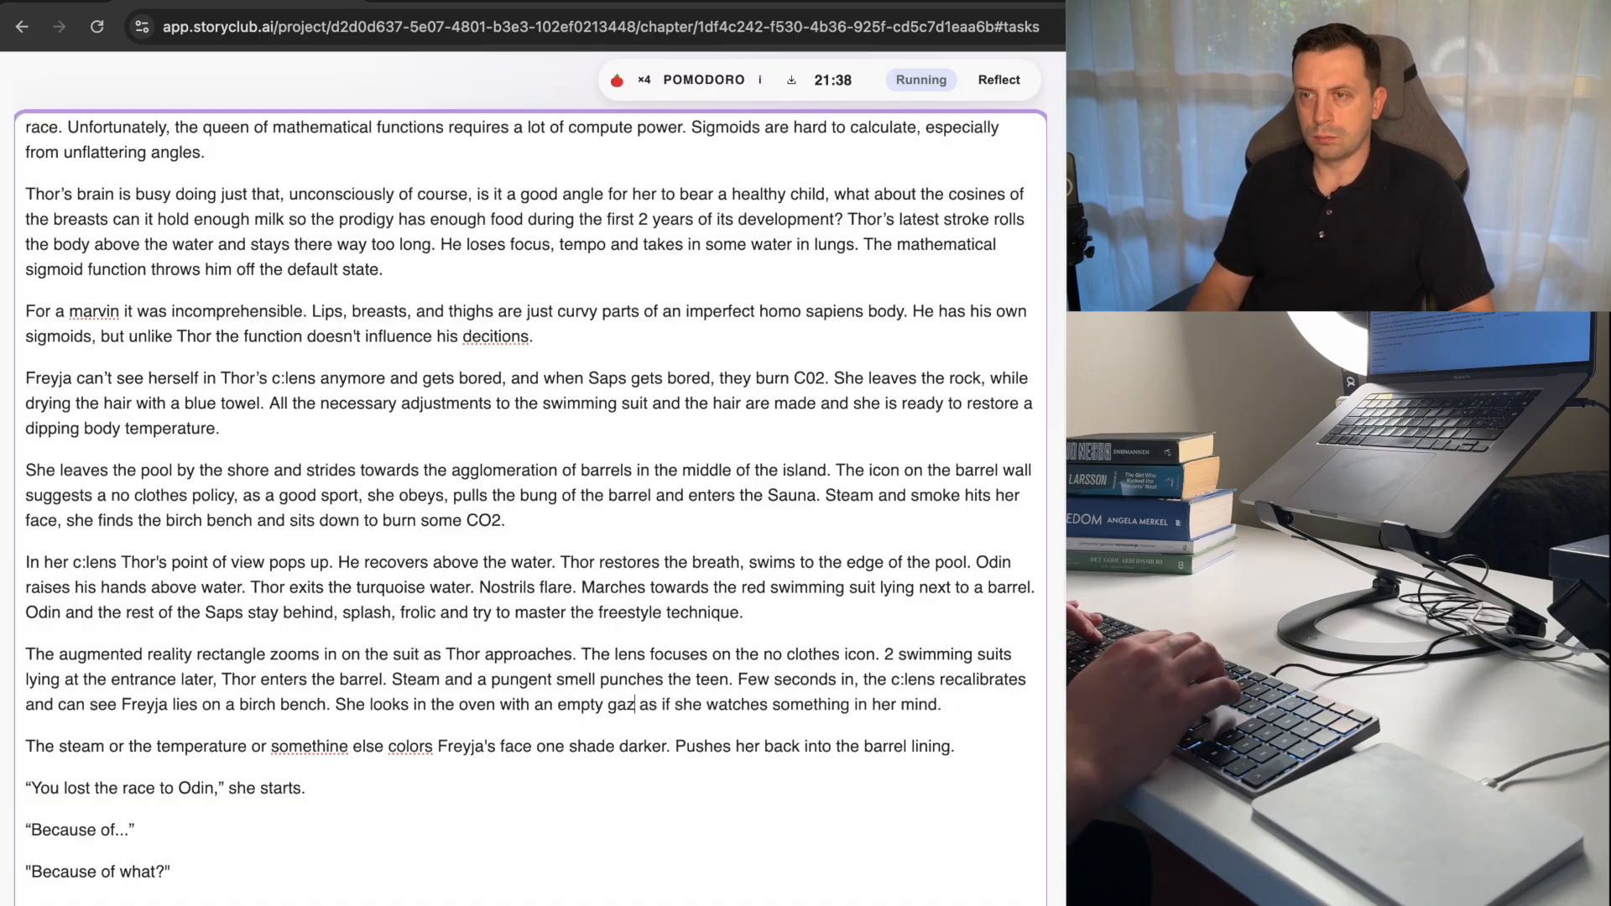
Split the paragraph after "can see Freyja" so that "lies on a birch bench" begins a new paragraph.
key("Down")
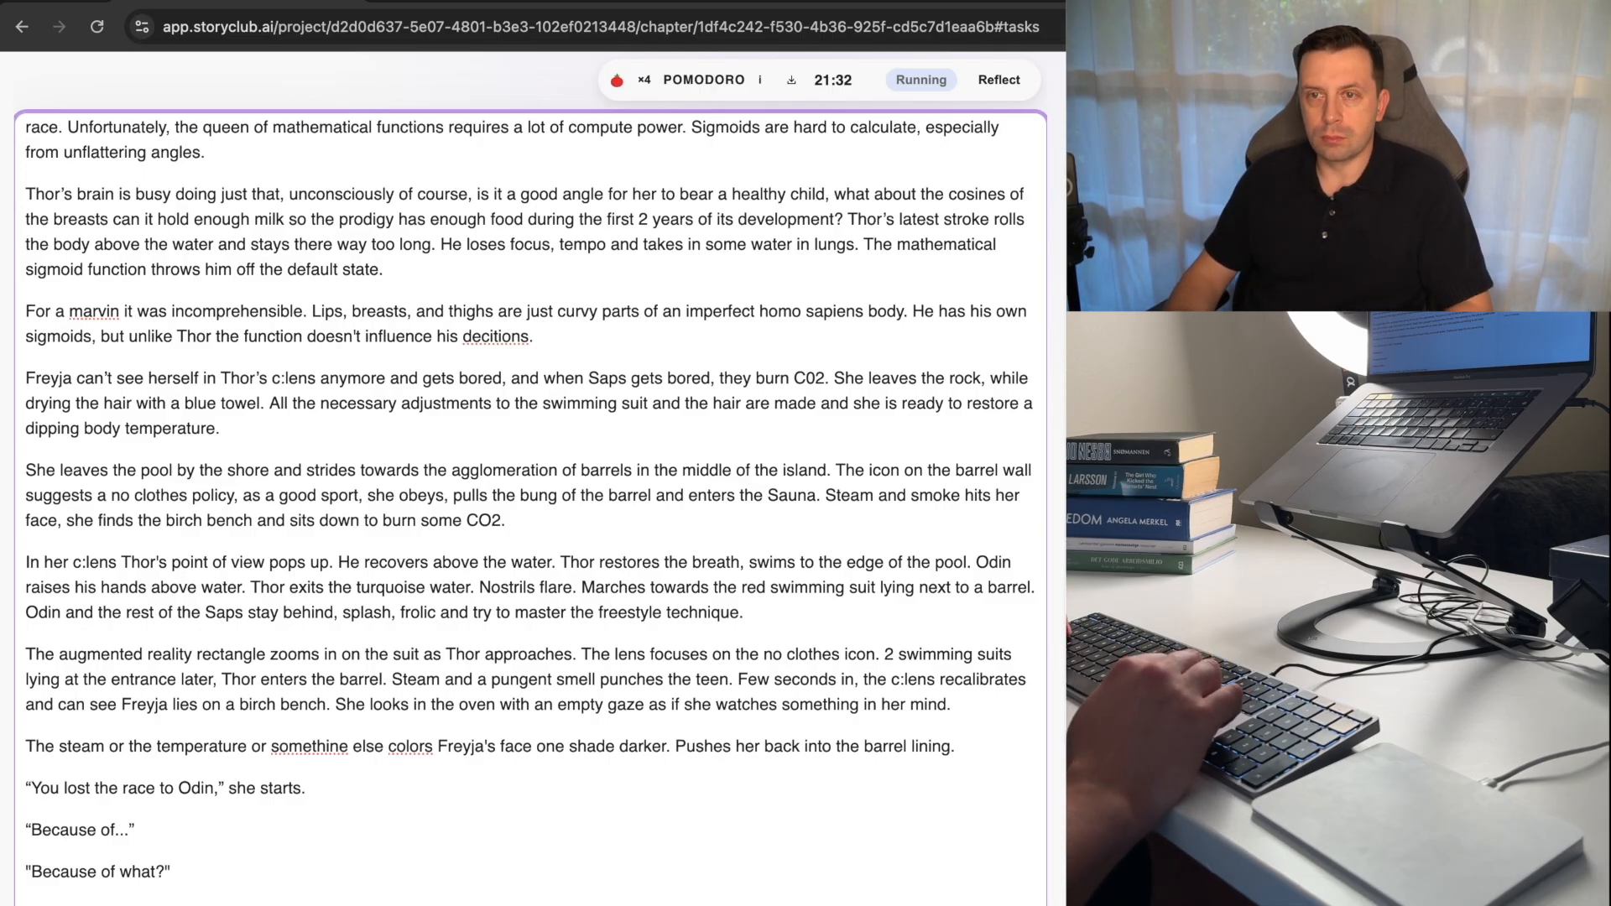
key("Up")
key("super+Right")
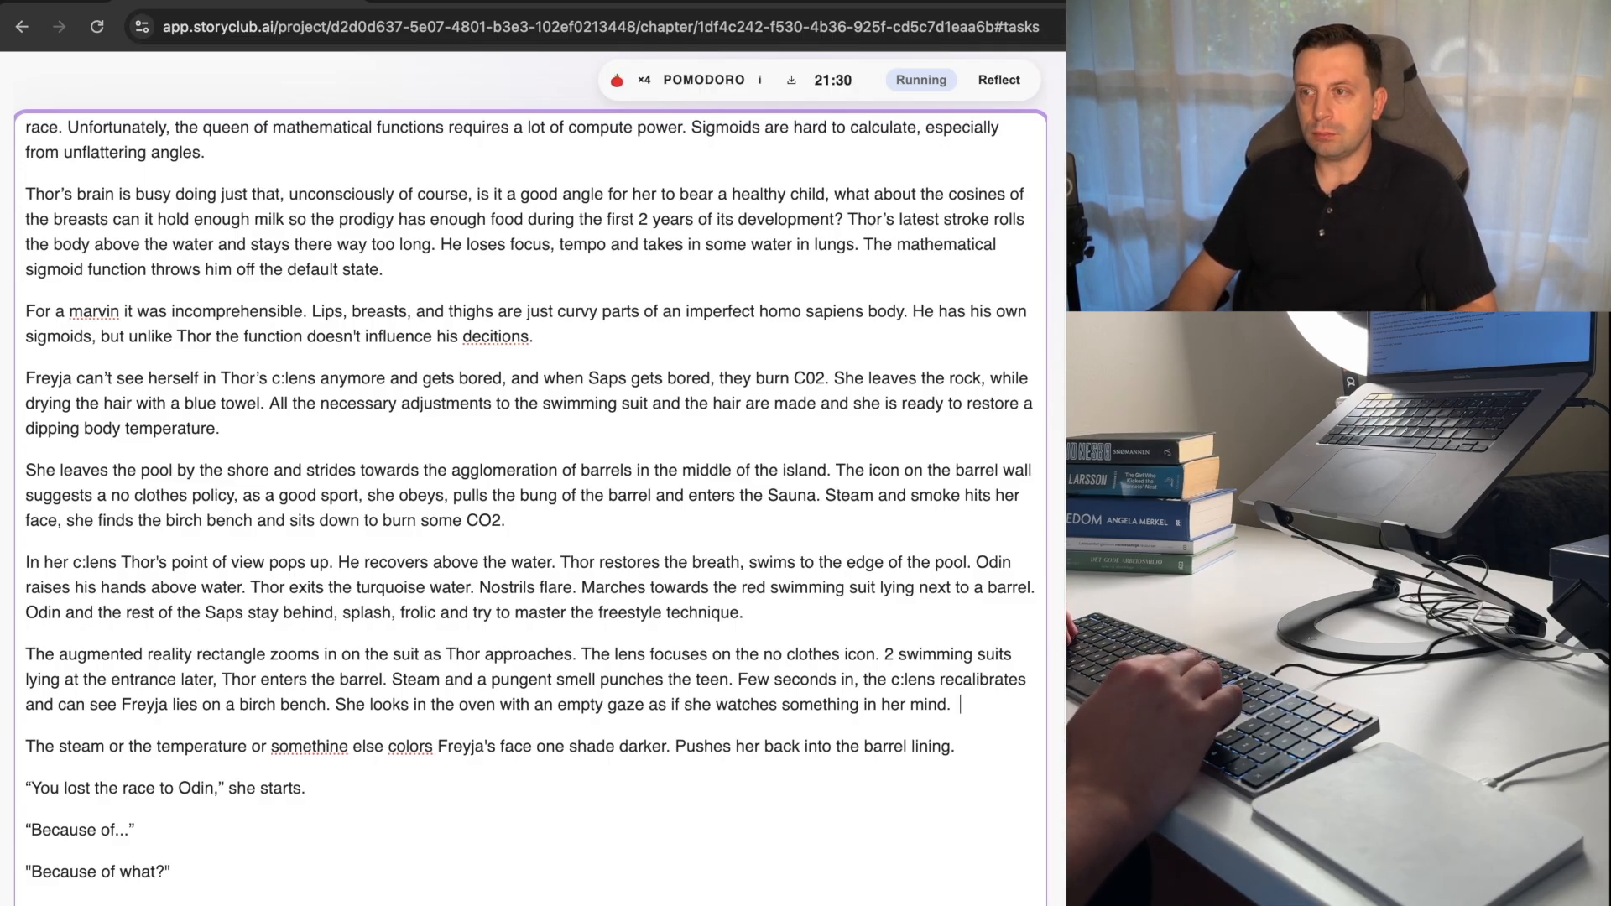
key("BackSpace")
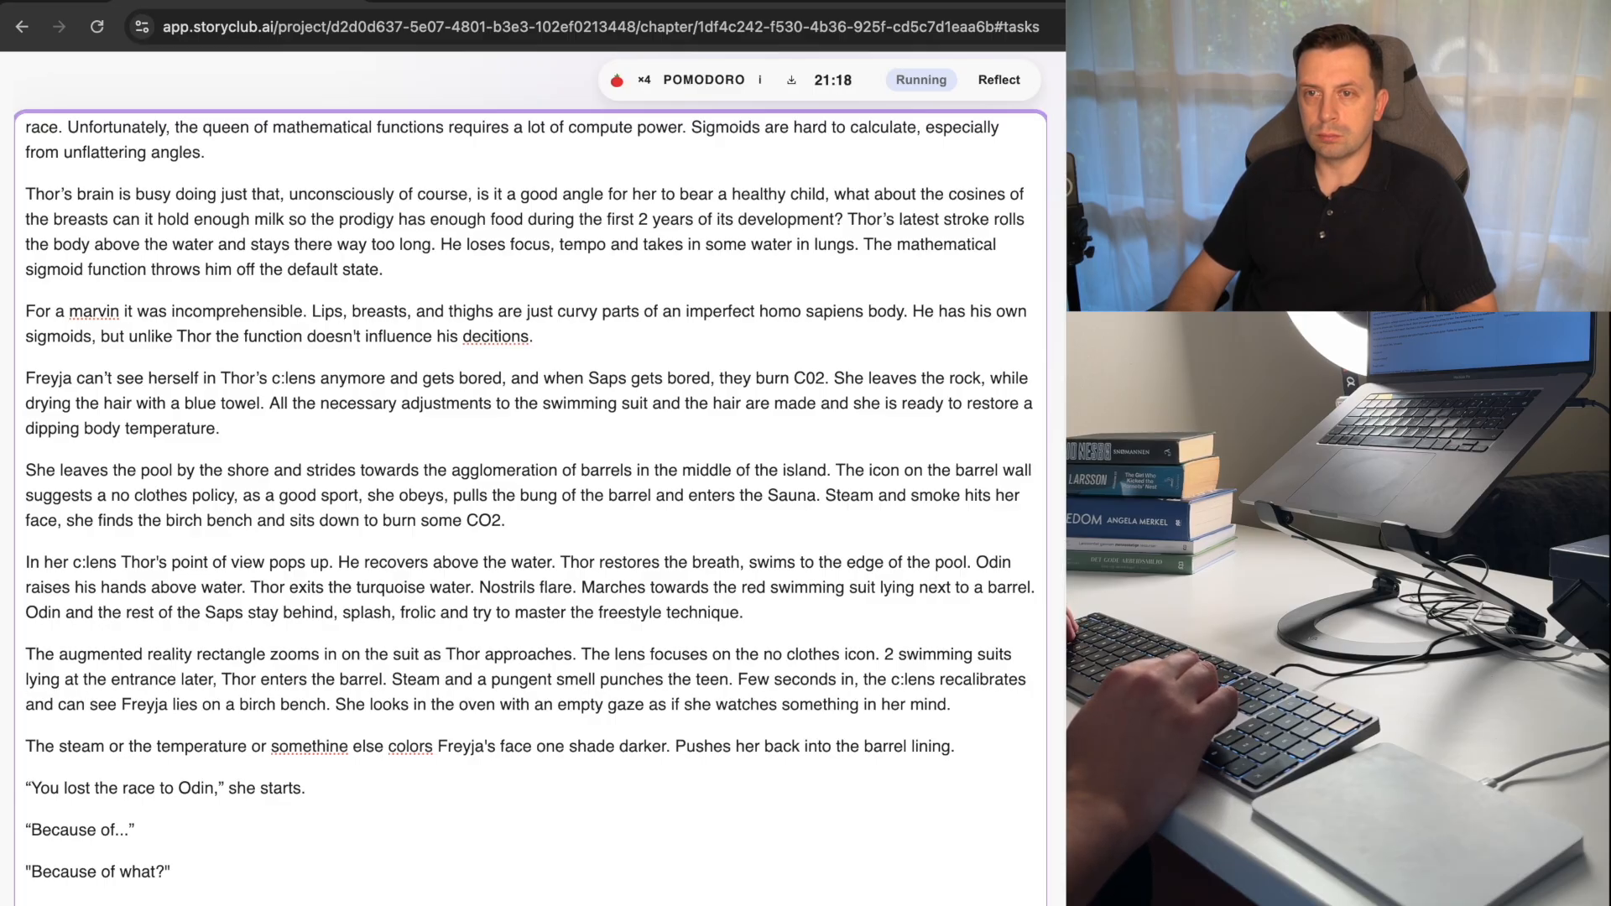
key("Return")
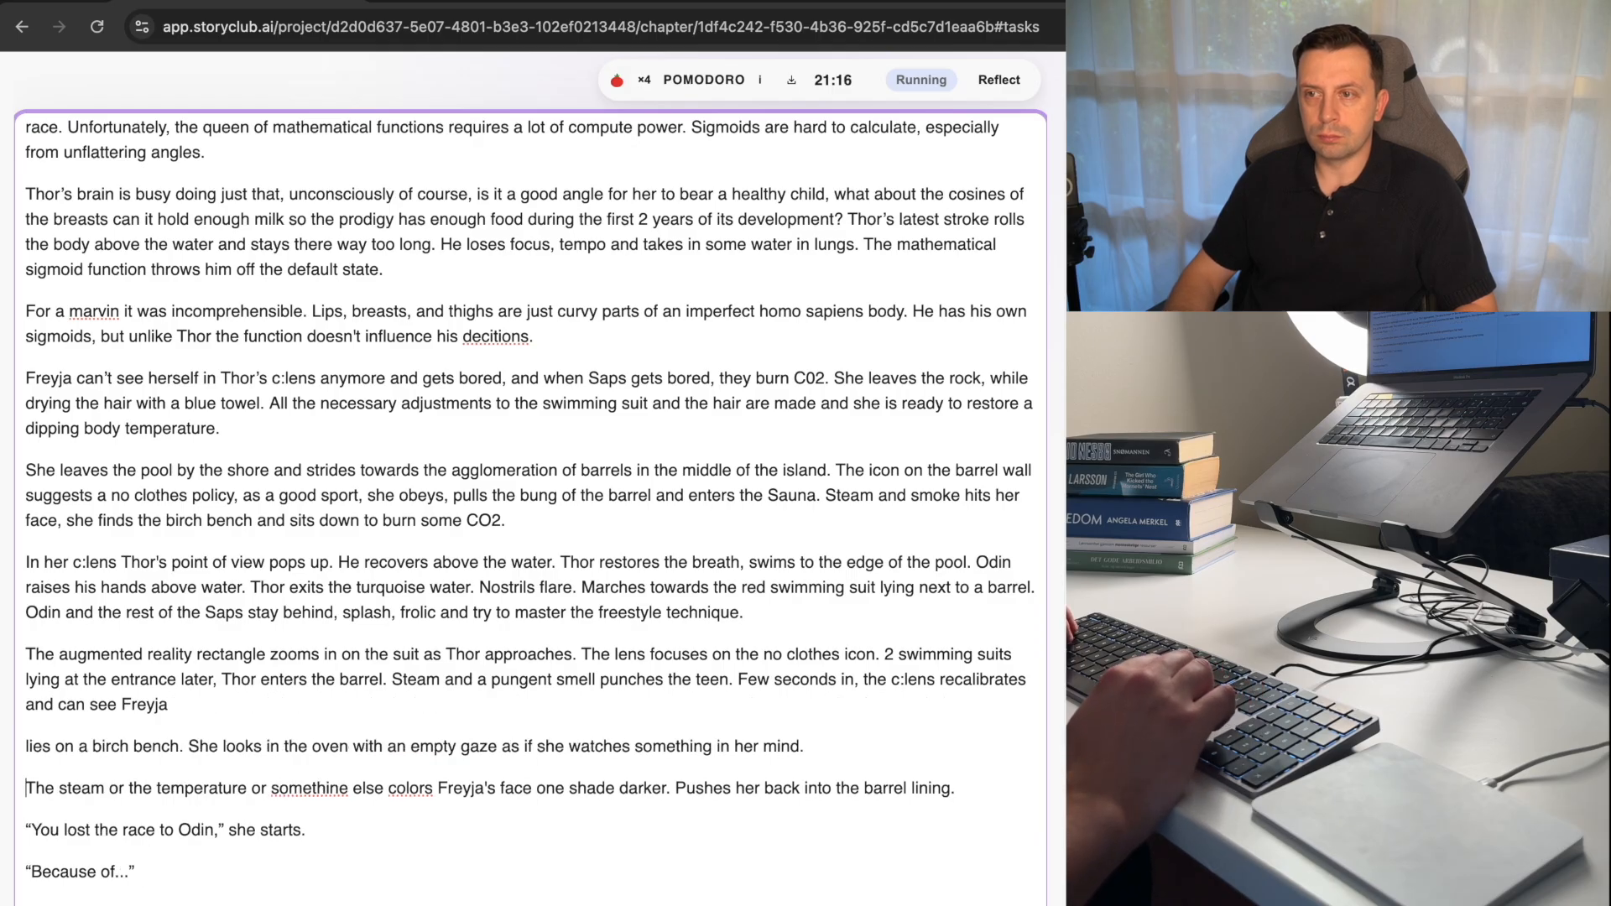
Move "Pushes her back into the barrel lining" from the paragraph starting "The steam or the temperature" to directly after "can see Freyja".
key("Left")
key("Left")
key("shift+alt+Left")
key("shift+alt+Left")
key("shift+alt+Left")
key("shift+alt+Left")
key("shift+alt+Left")
key("shift+alt+Left")
key("shift+alt+Left")
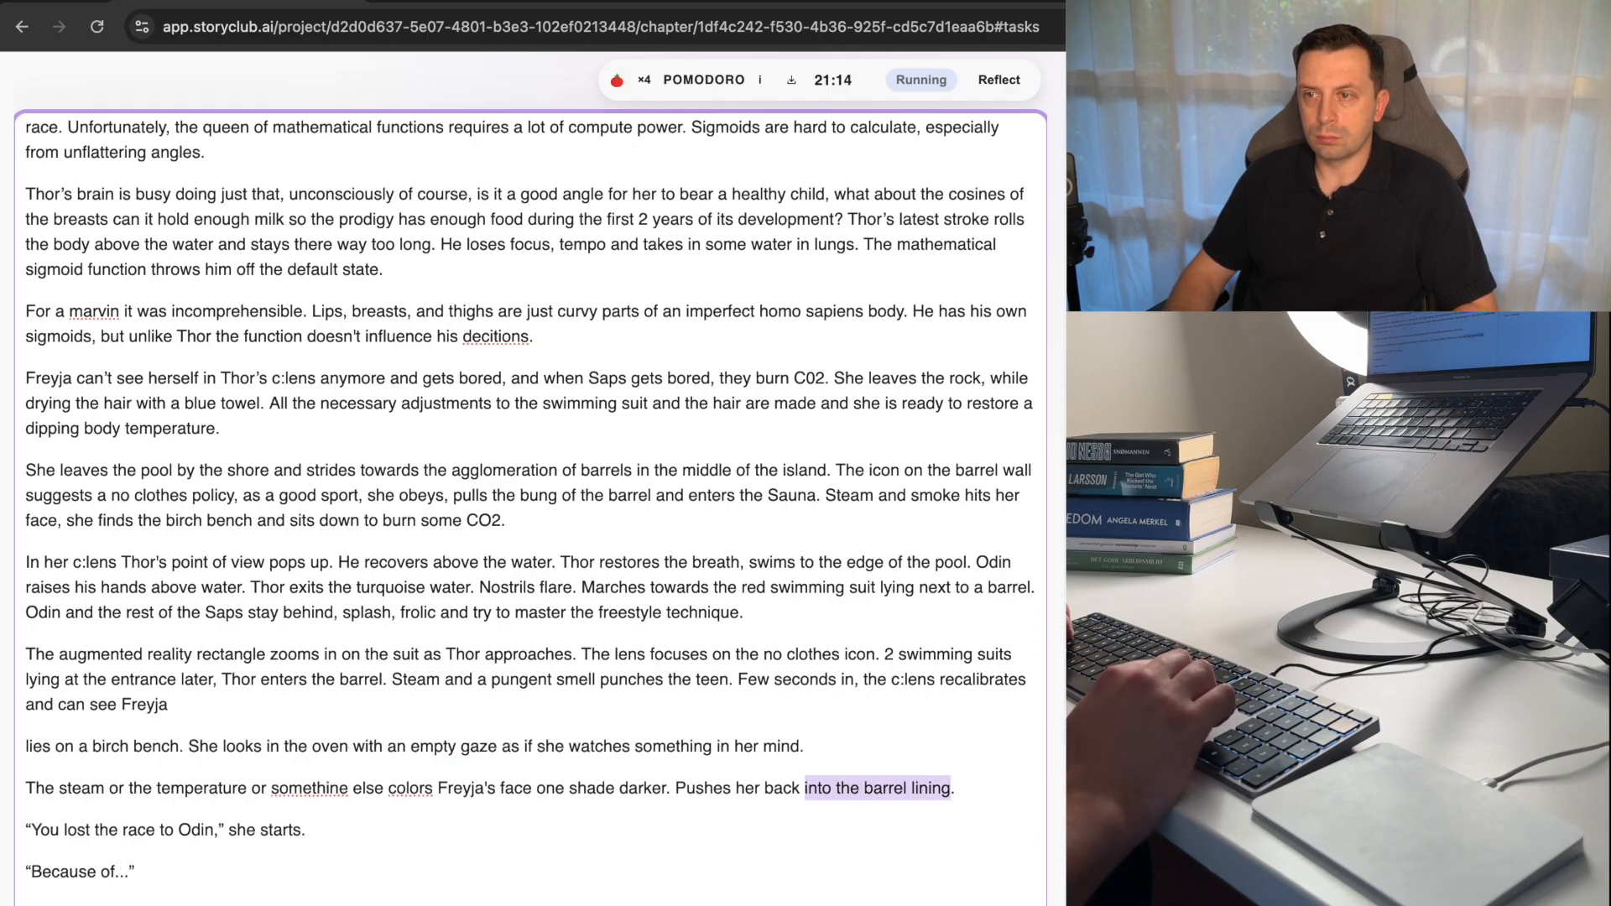
key("super+x")
key("Up")
key("Up")
key("Up")
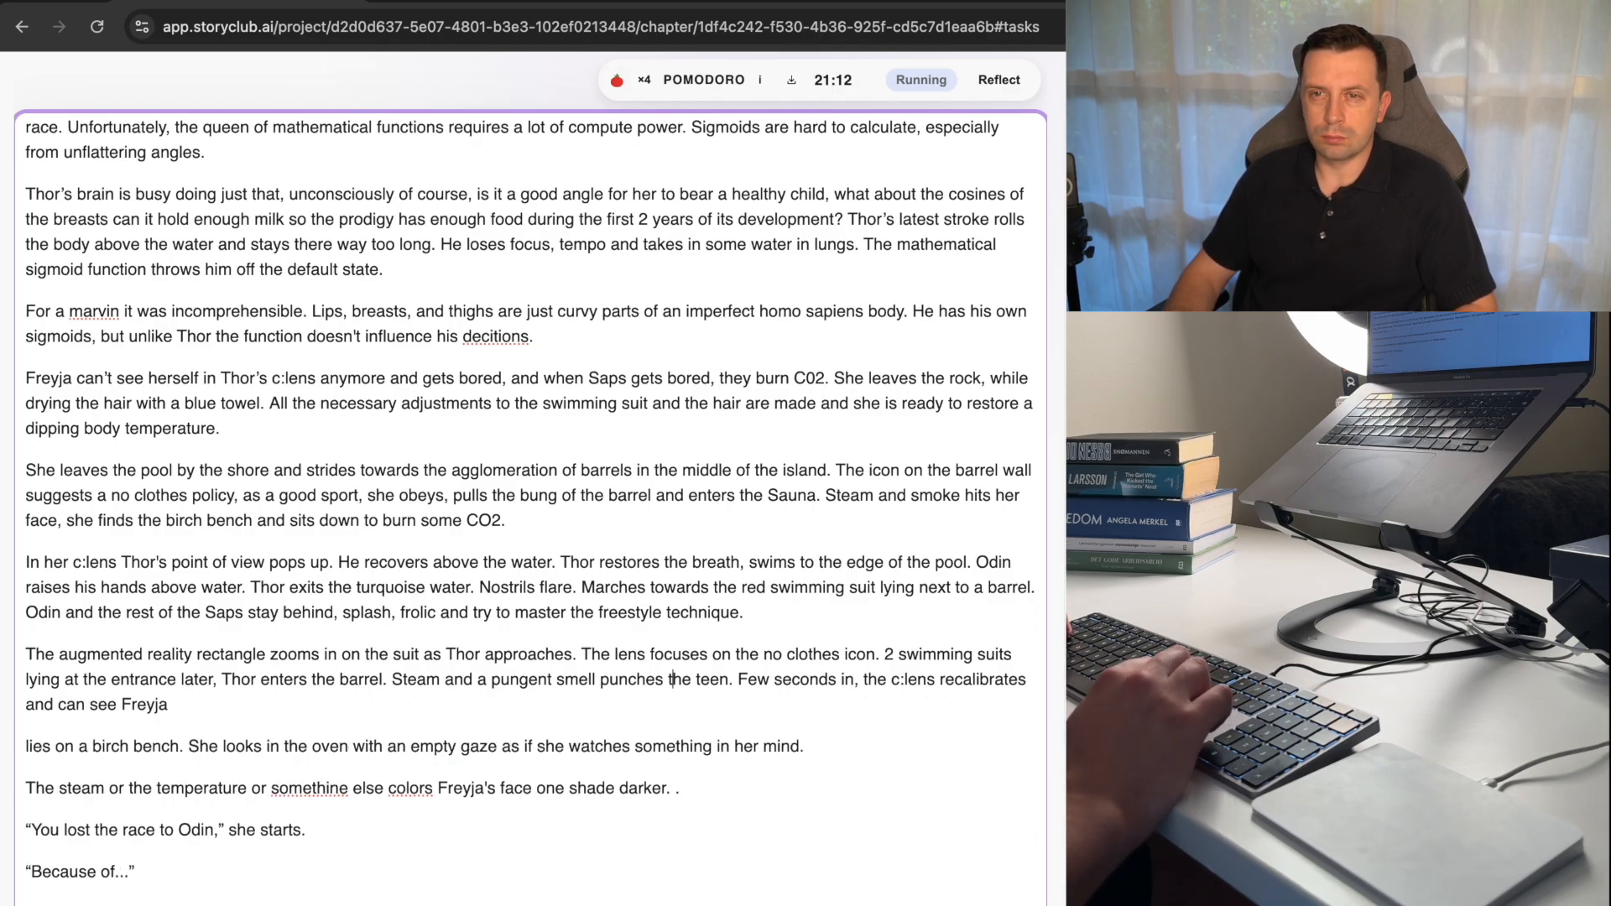
key("Down")
key("super+v")
Change the moved phrase's "Pushes" to "push" and end the sentence with a period after "barrel lining".
key("alt+Left")
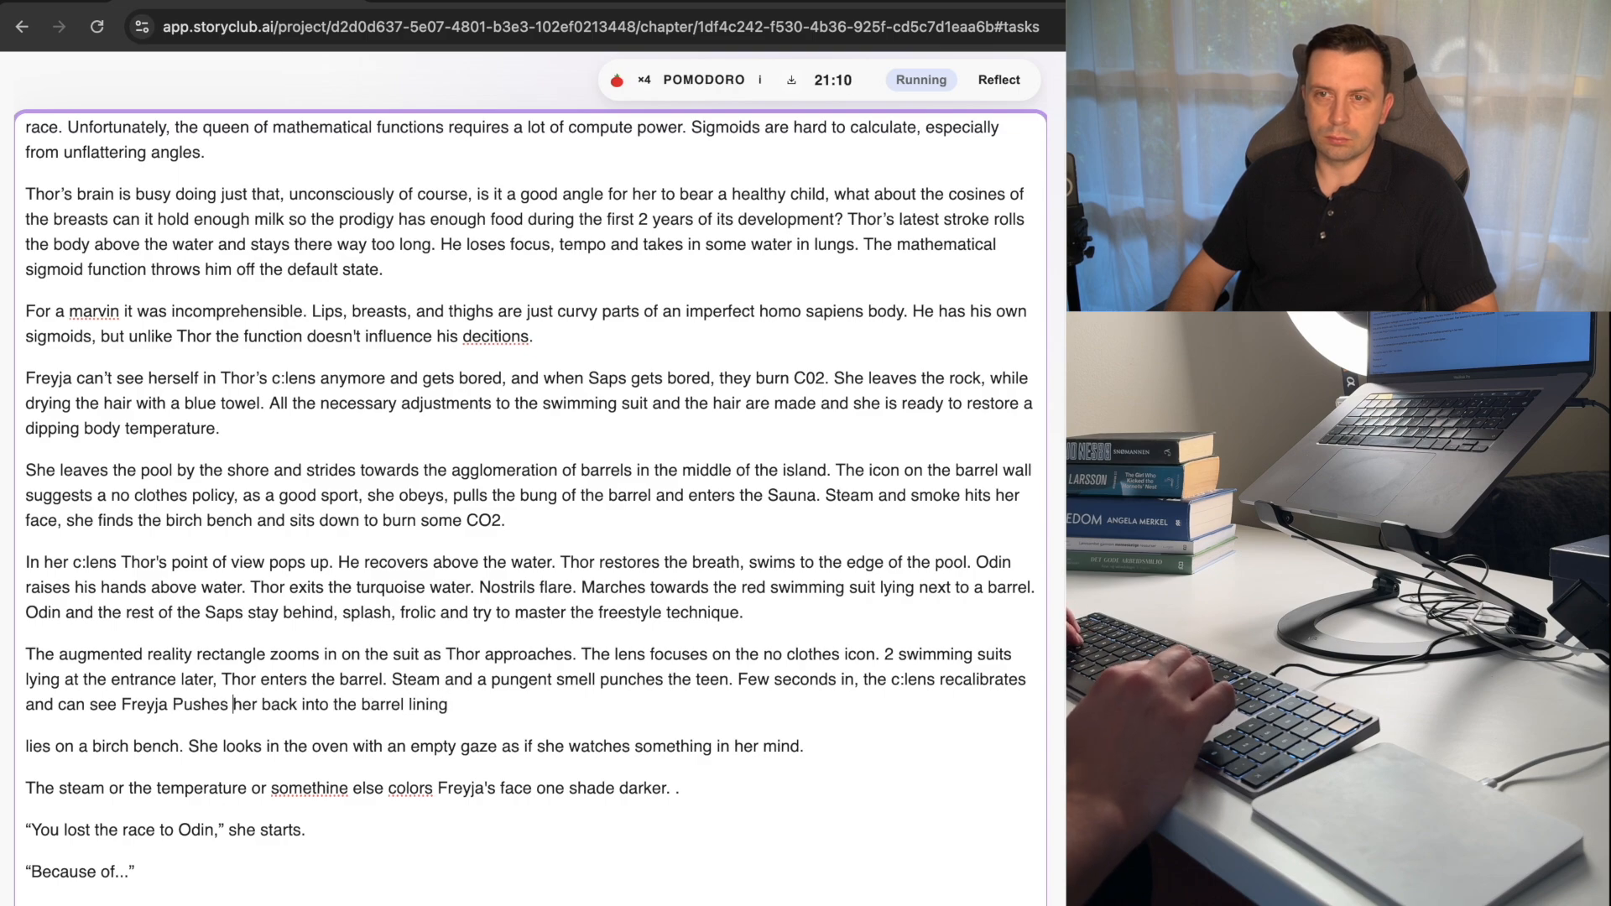
key("BackSpace")
key("BackSpace")
key("BackSpace")
key("BackSpace")
key("BackSpace")
key("BackSpace")
key("BackSpace")
type("sush")
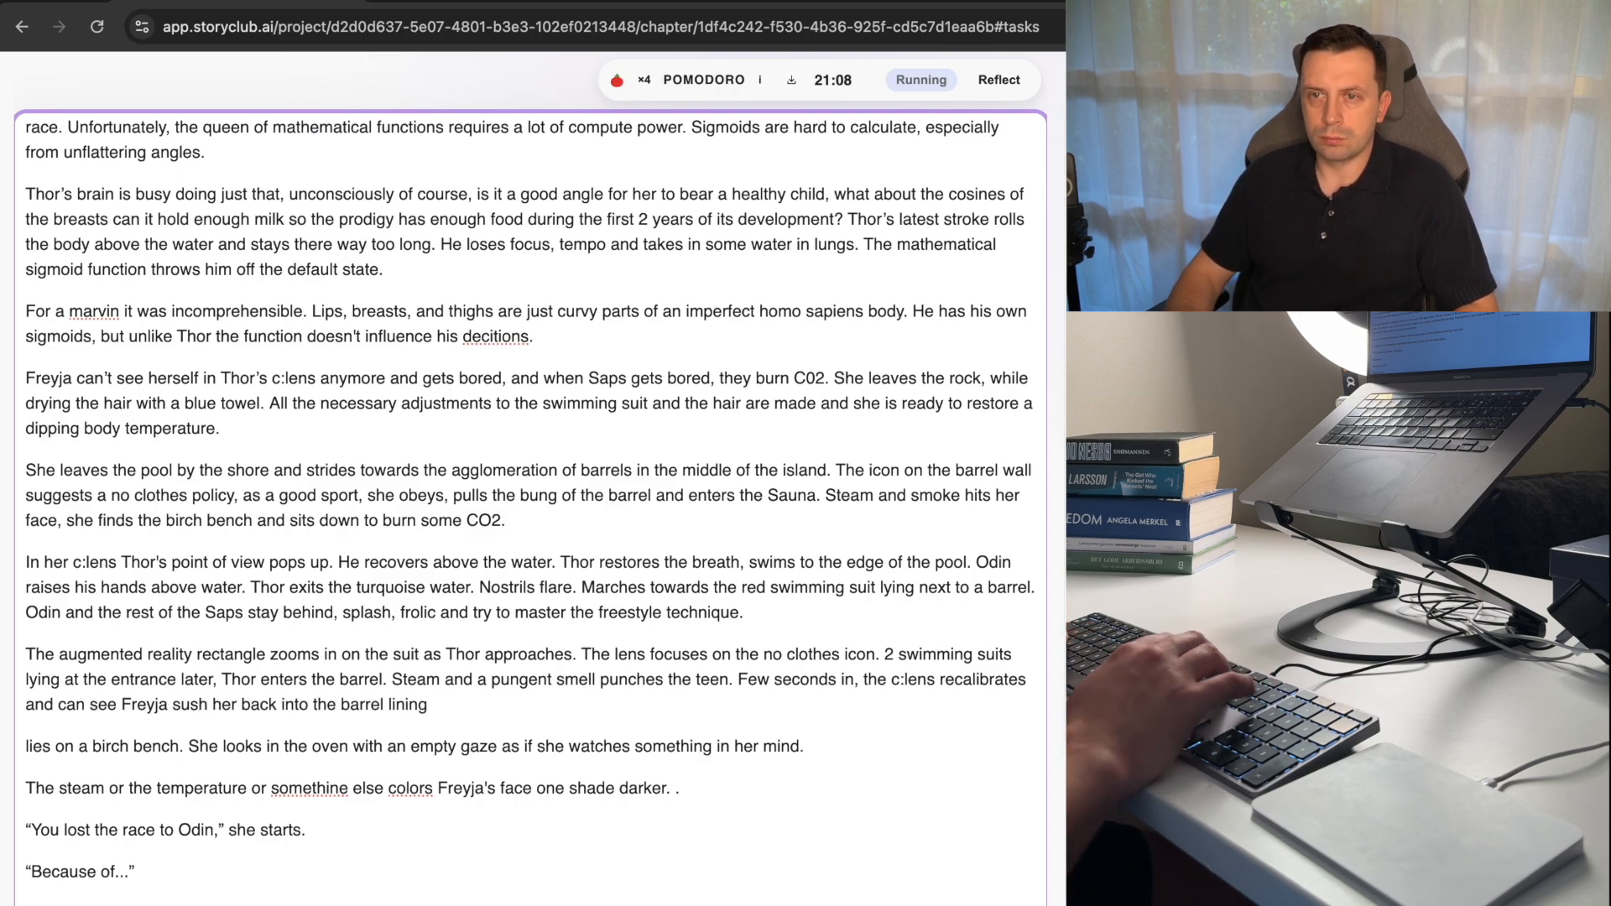
key("alt+Left")
key("Delete")
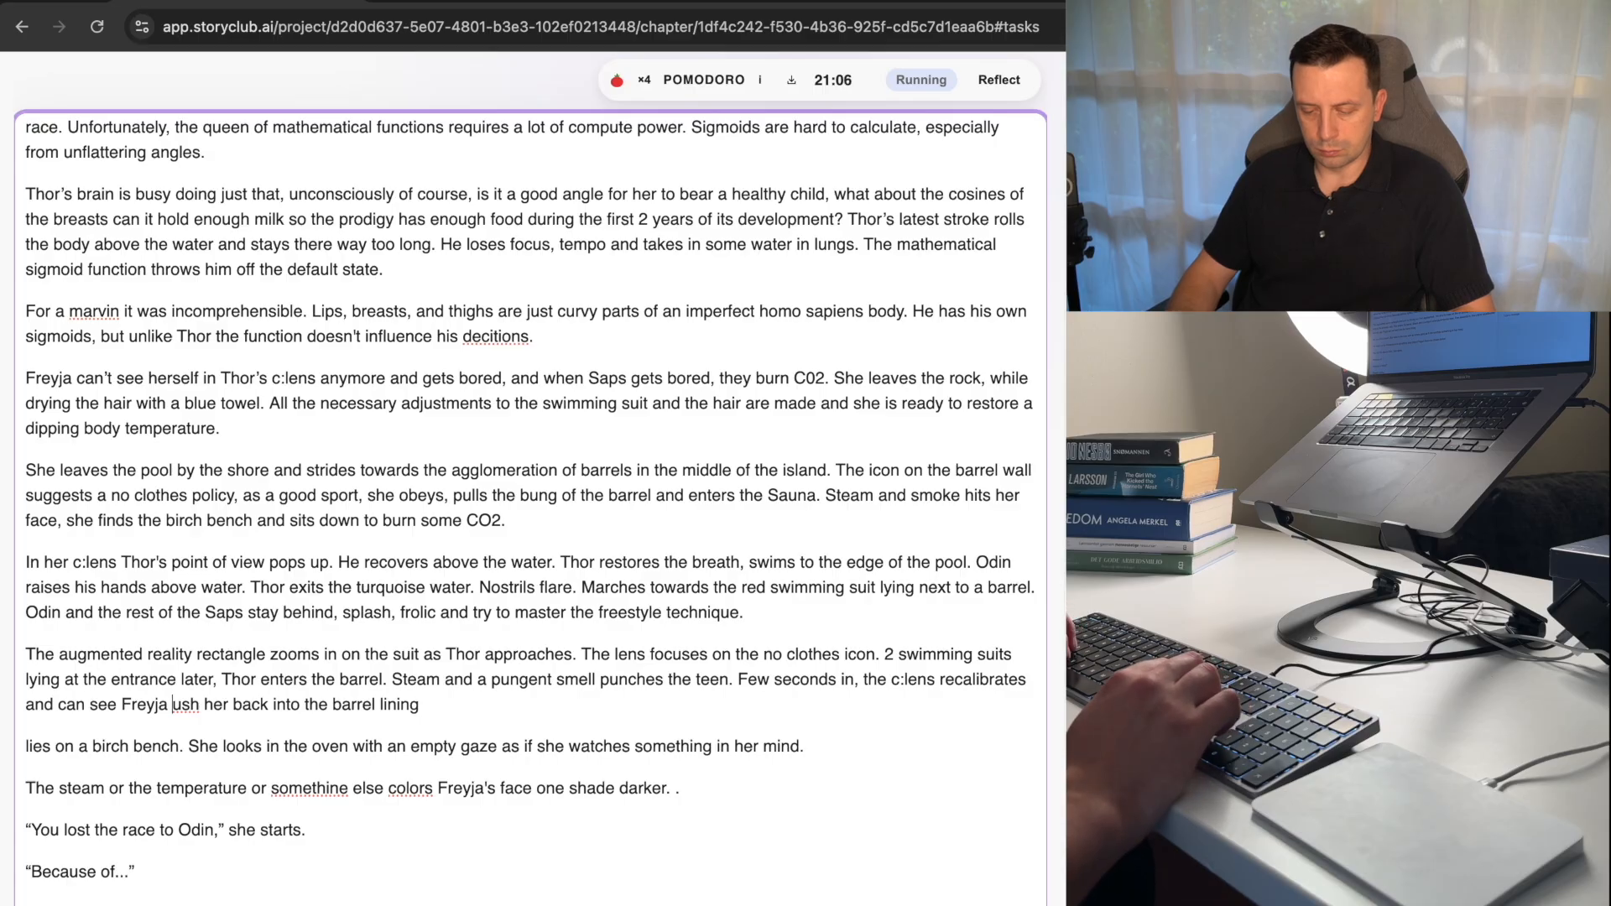
type("p")
key("super+Right")
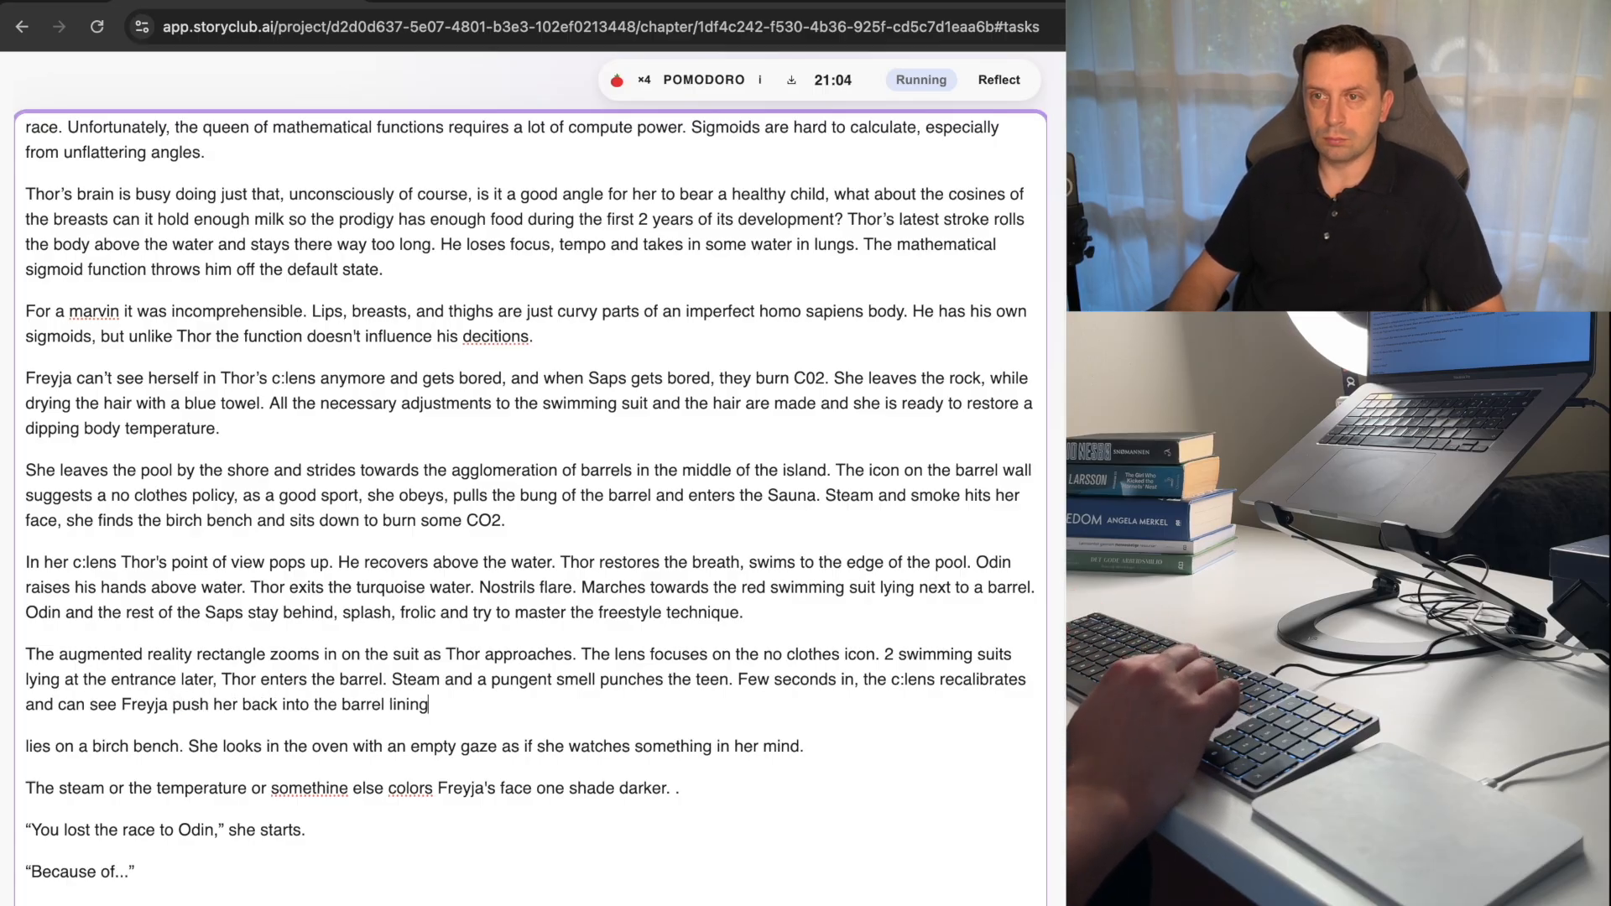
type(".")
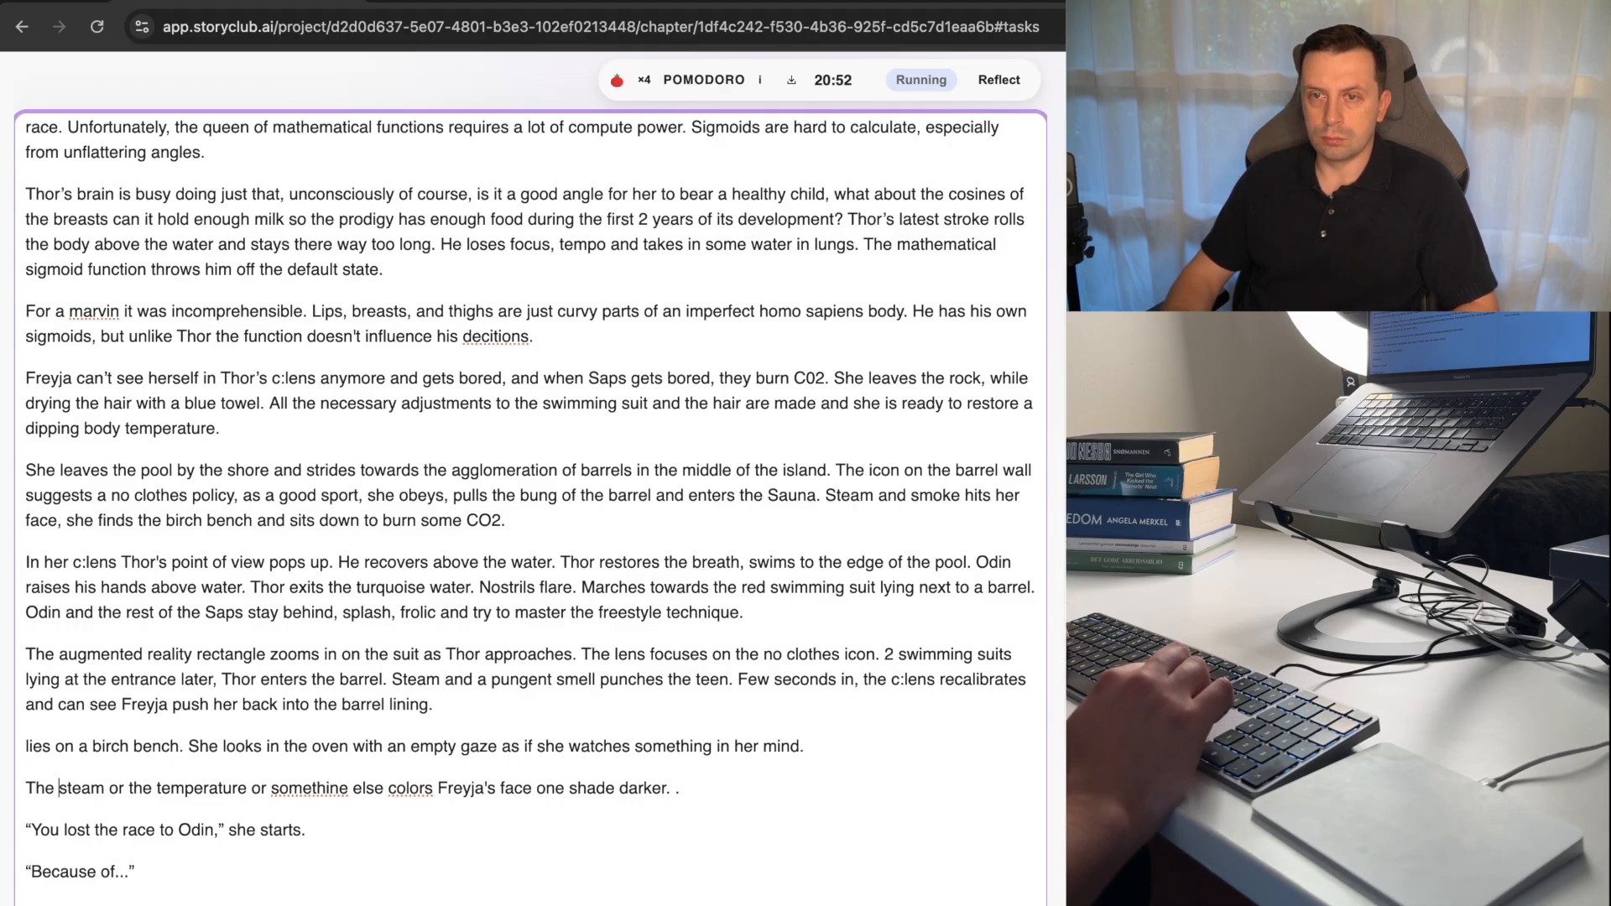
Change "The steam" to "Steam" at the start of the sentence about Freyja's face and delete the stray period at its end.
key("shift+alt+Left")
key("BackSpace")
key("Delete")
type("S")
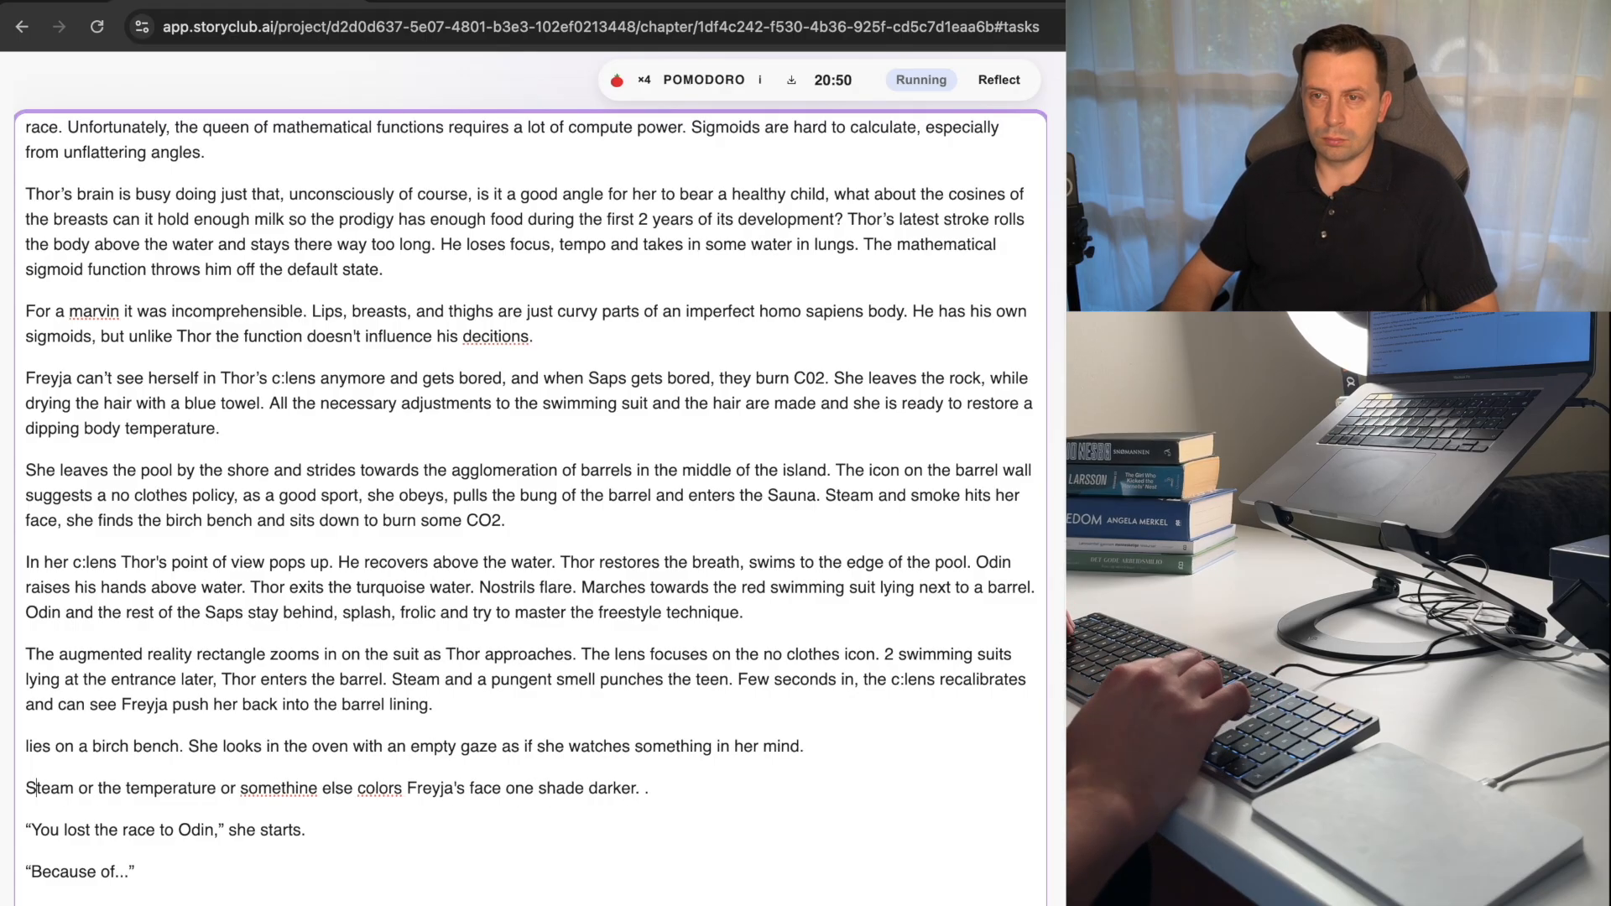
key("super+Left")
key("super+shift+Right")
key("Right")
key("BackSpace")
key("BackSpace")
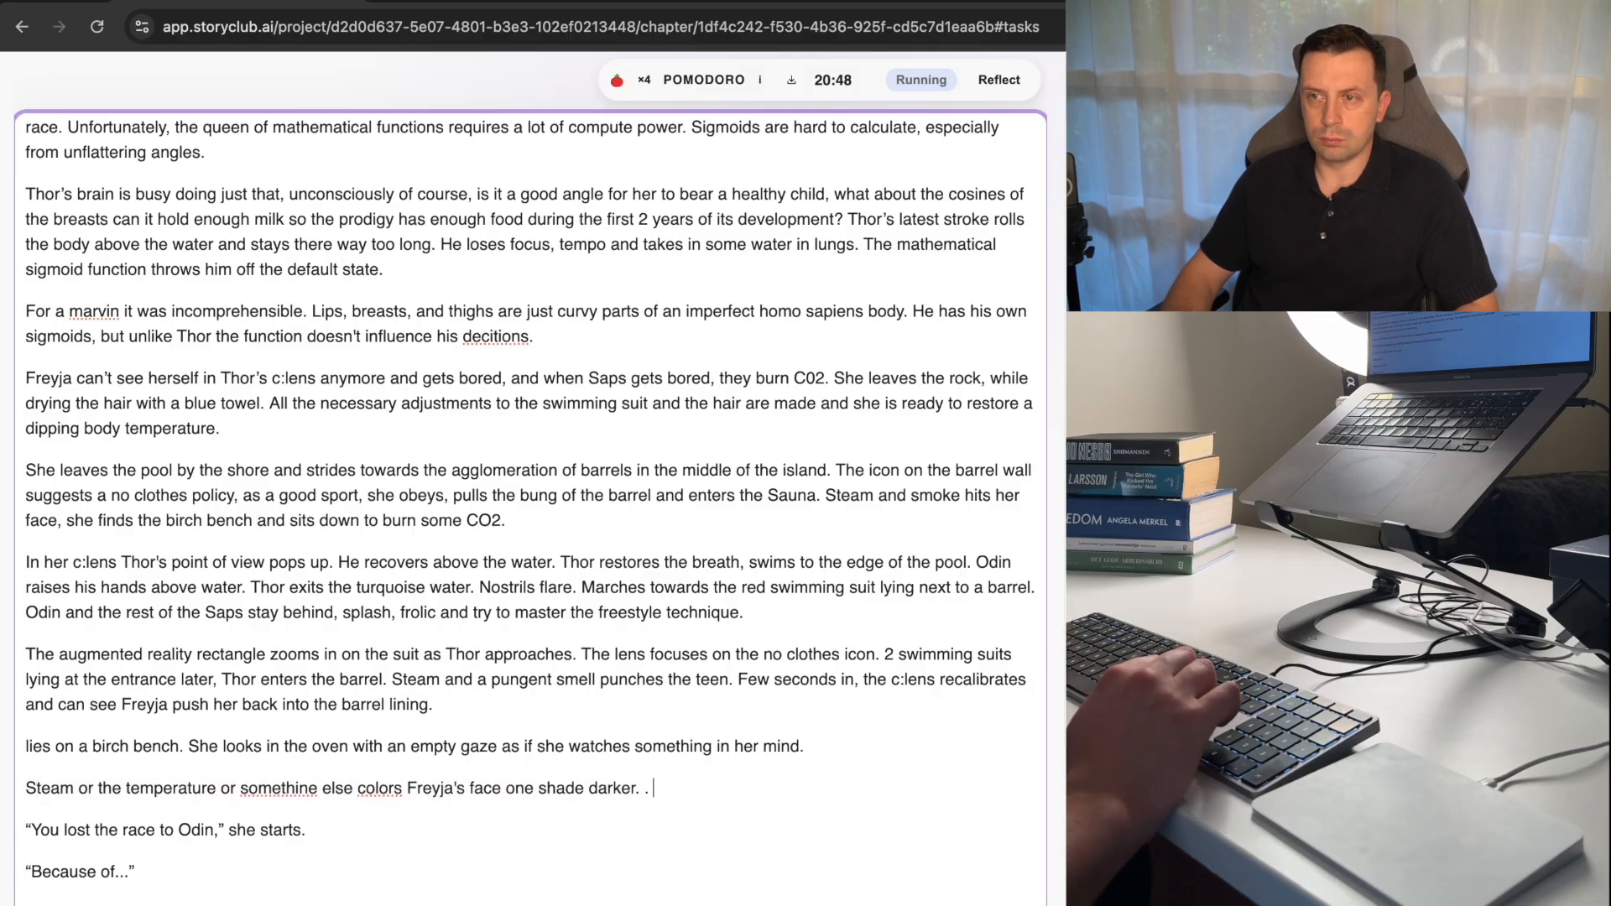
Move the sentence starting "Steam or the temperature" to the end of the previous paragraph, directly after "into the barrel lining.".
key("super+shift+Left")
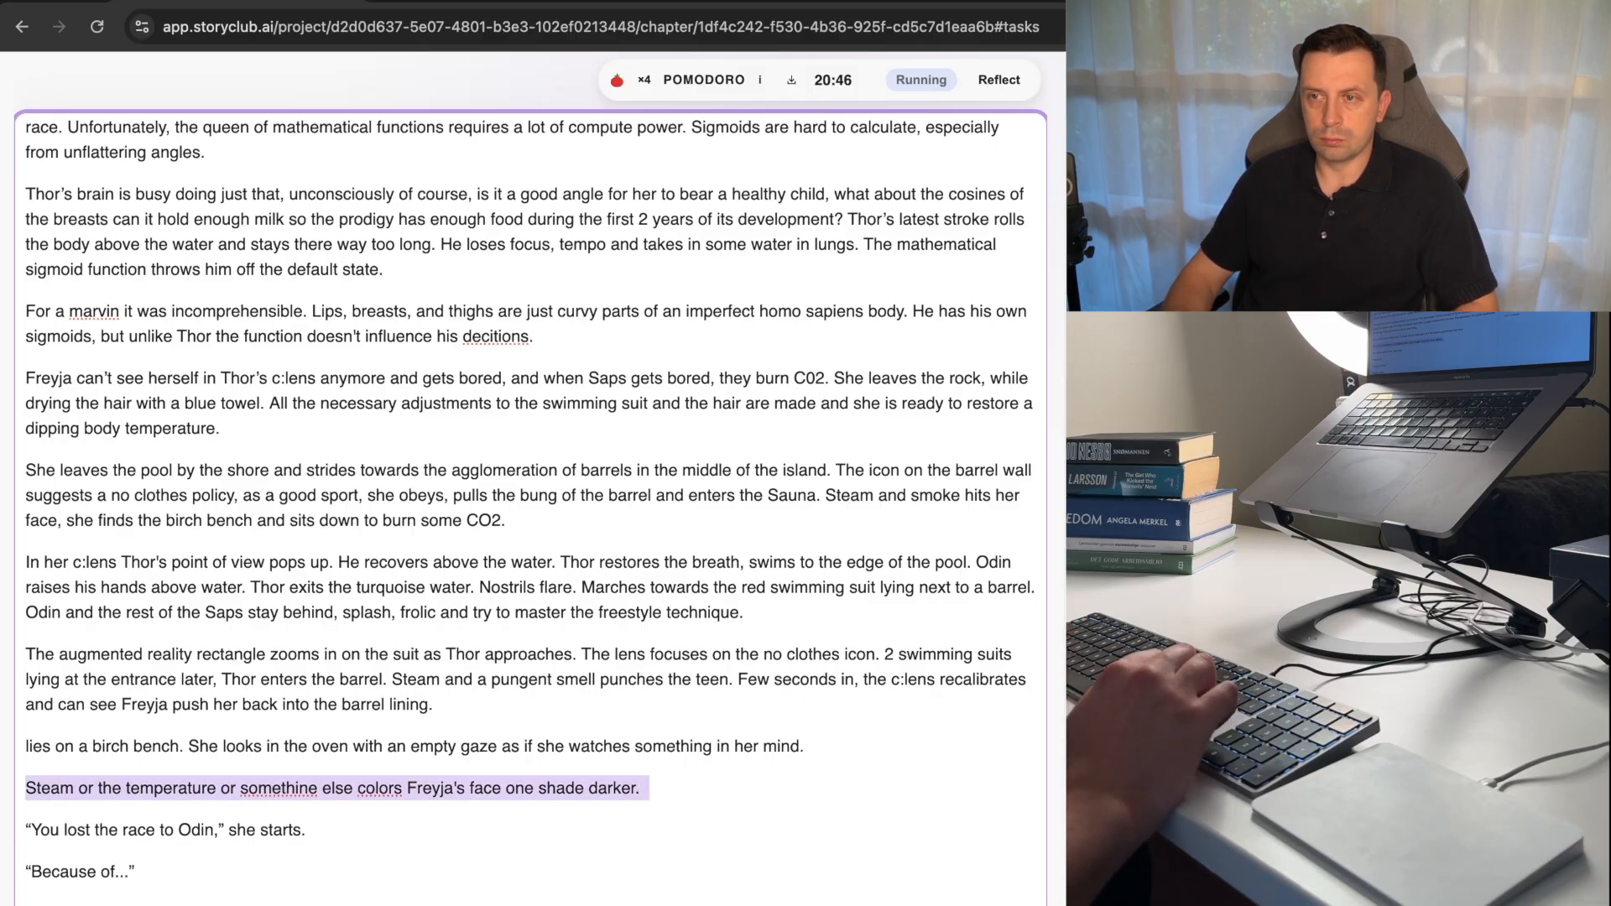
key("super+x")
key("Up")
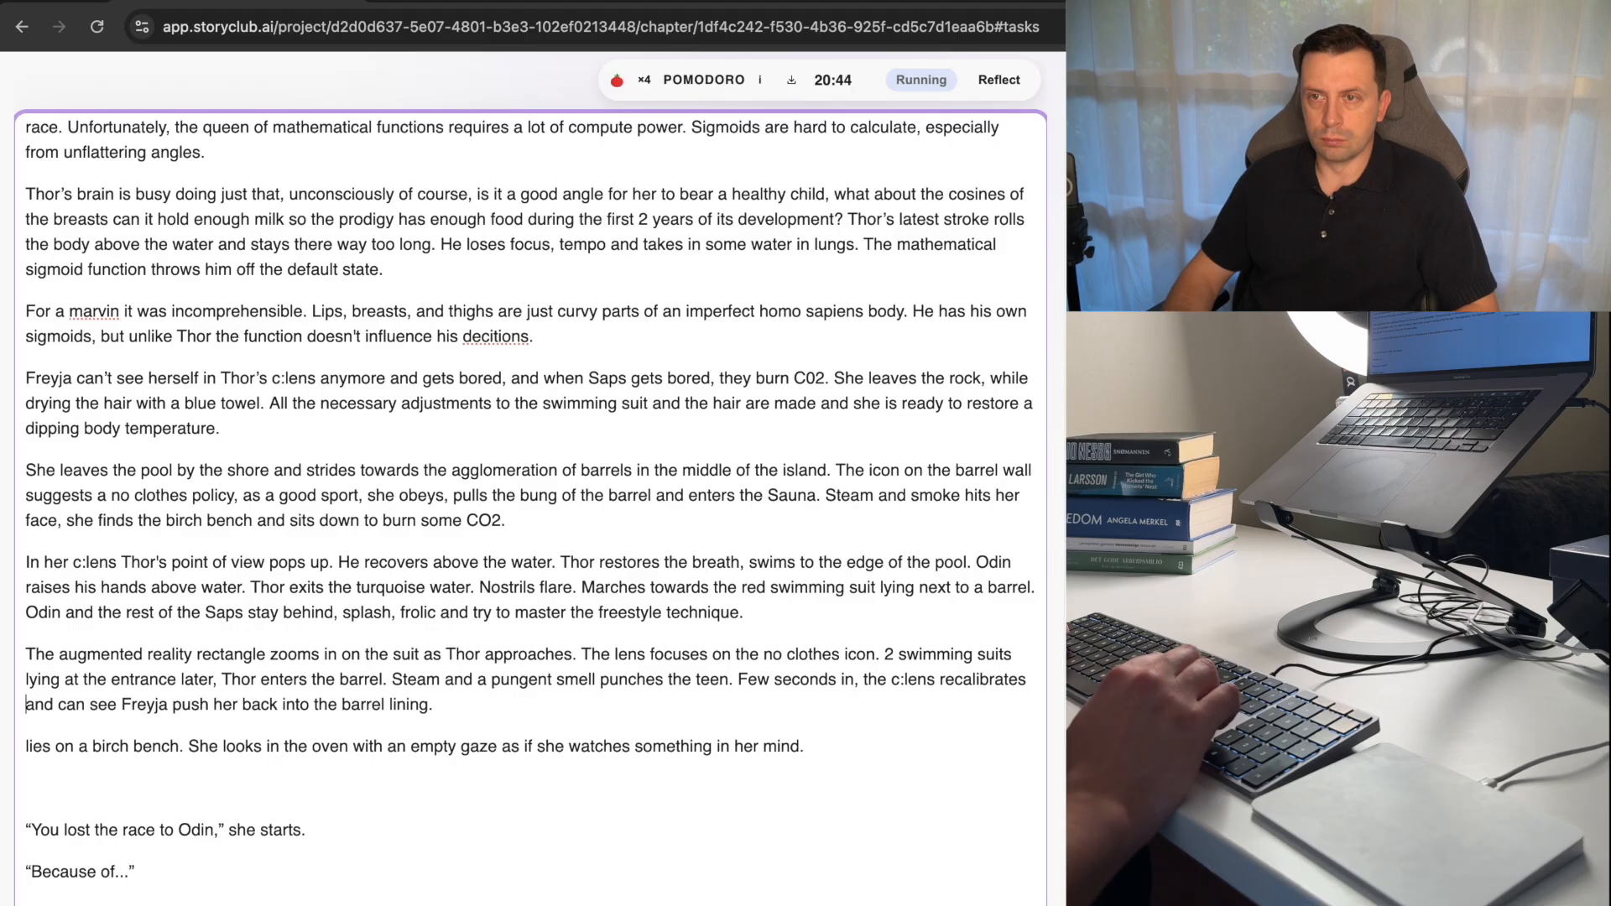
key("super+Right")
key("super+v")
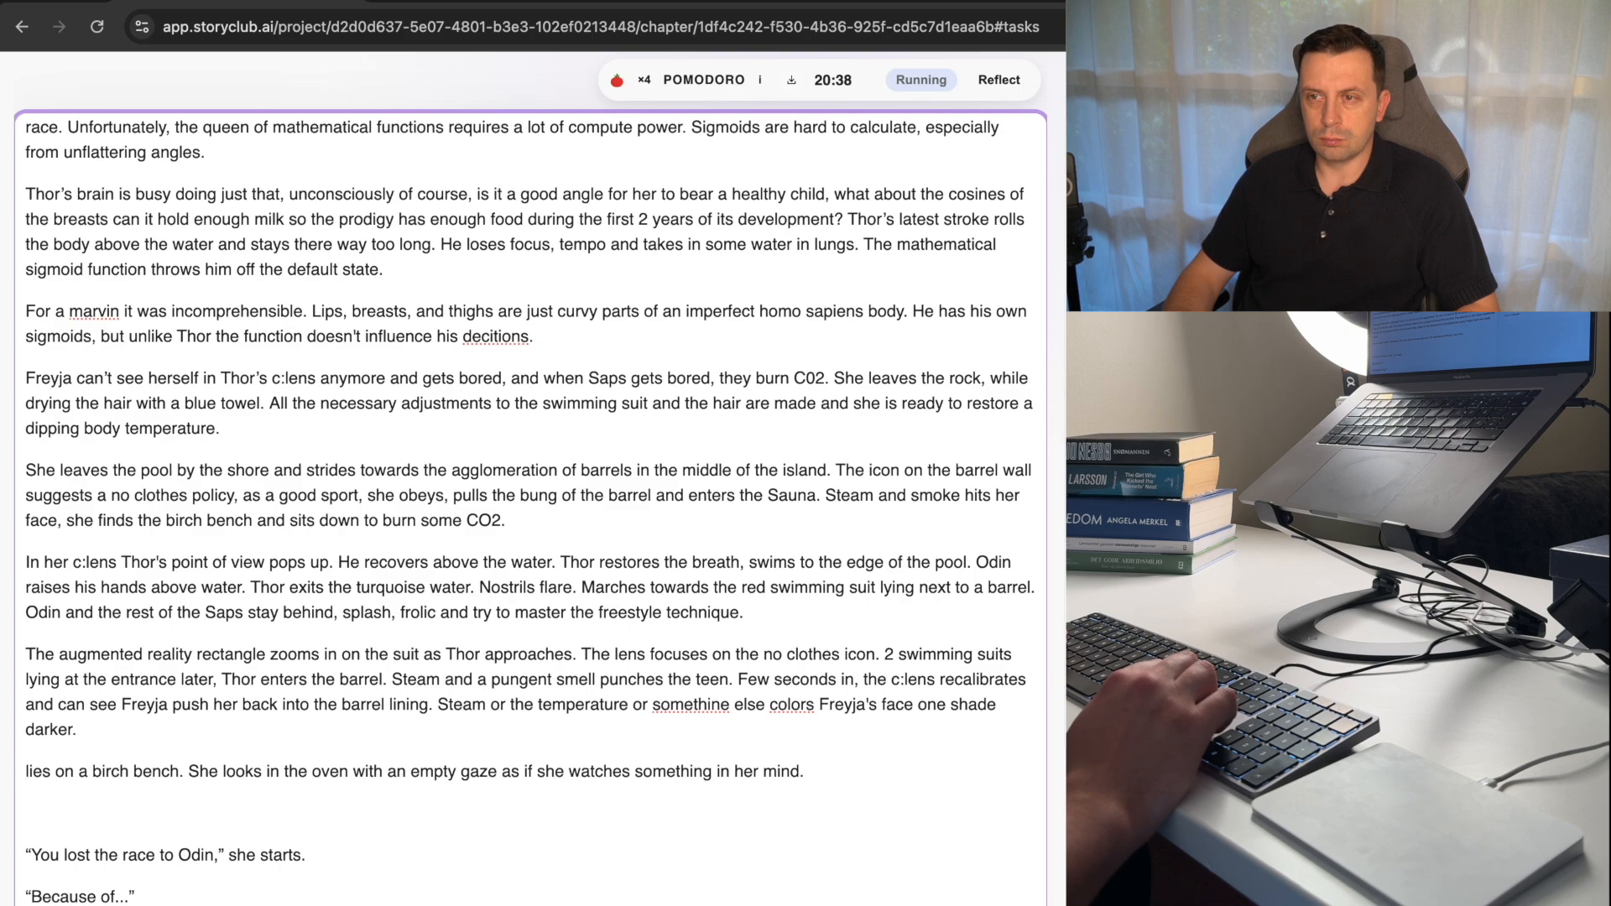
Add the dialogue line "Here you are," in quotation marks as a new paragraph after "one shade darker.".
key("super+shift+Right")
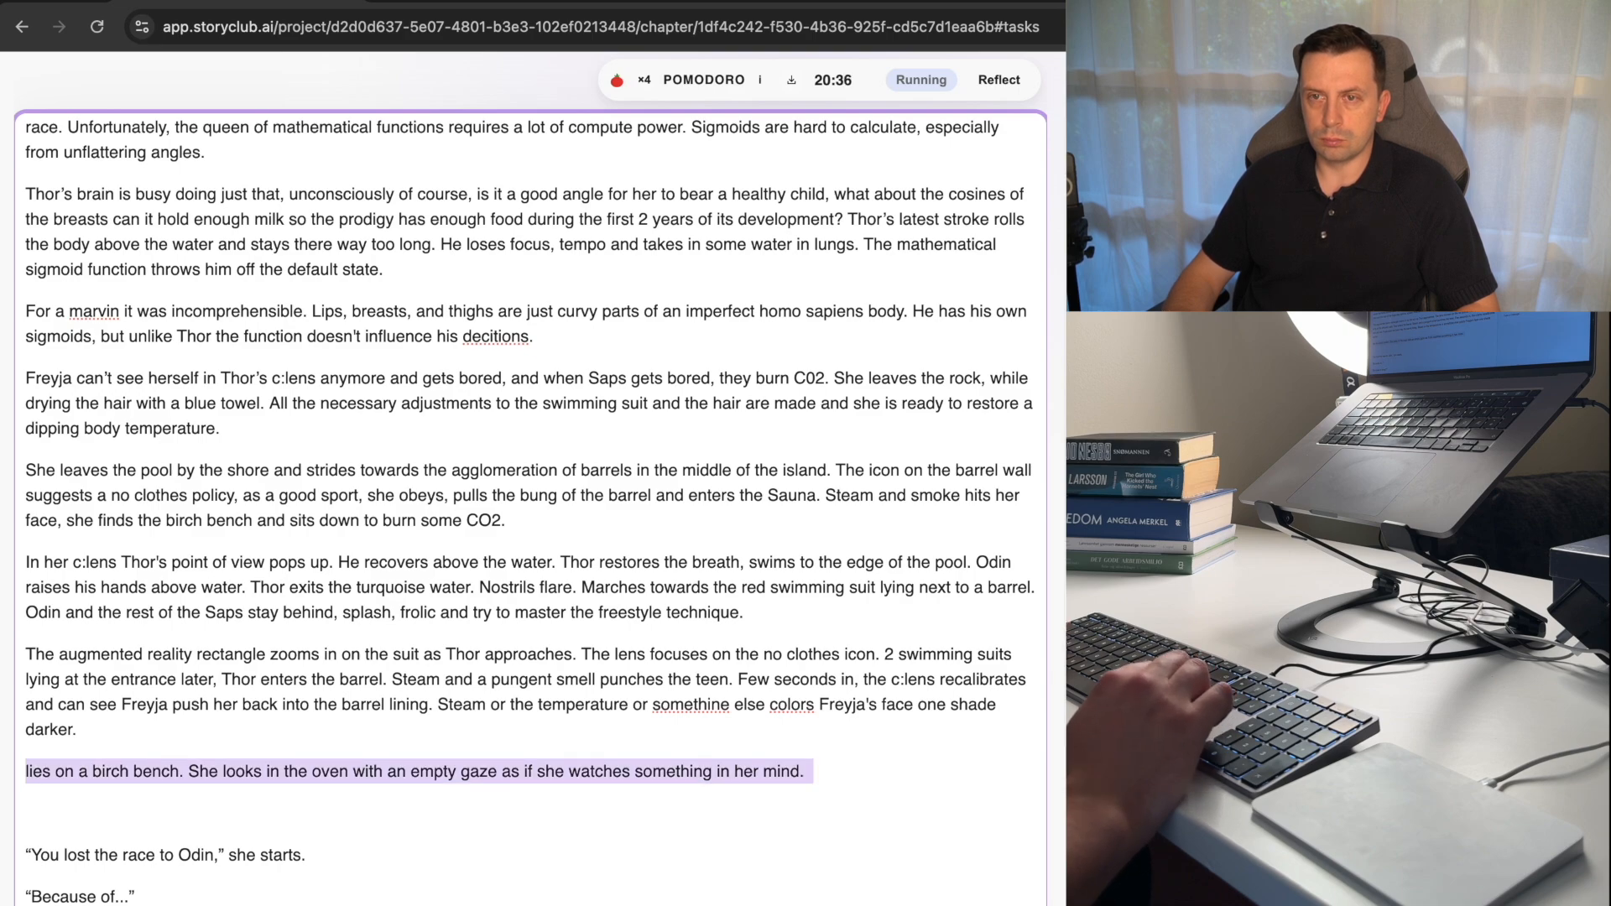
key("Up")
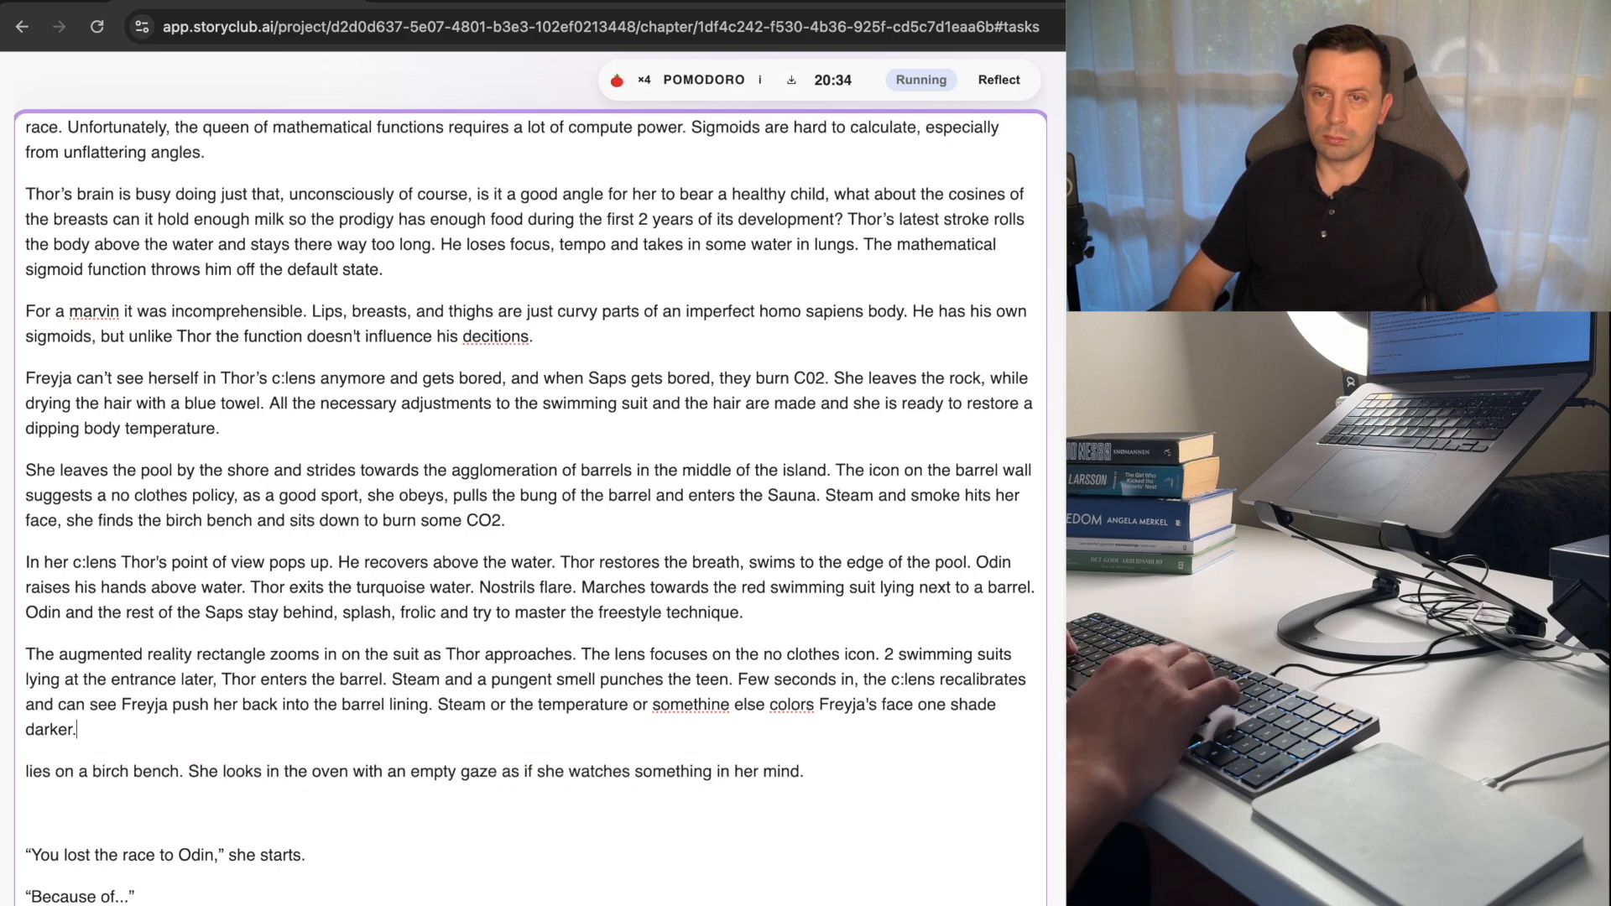
key("Return")
type("\"Here y")
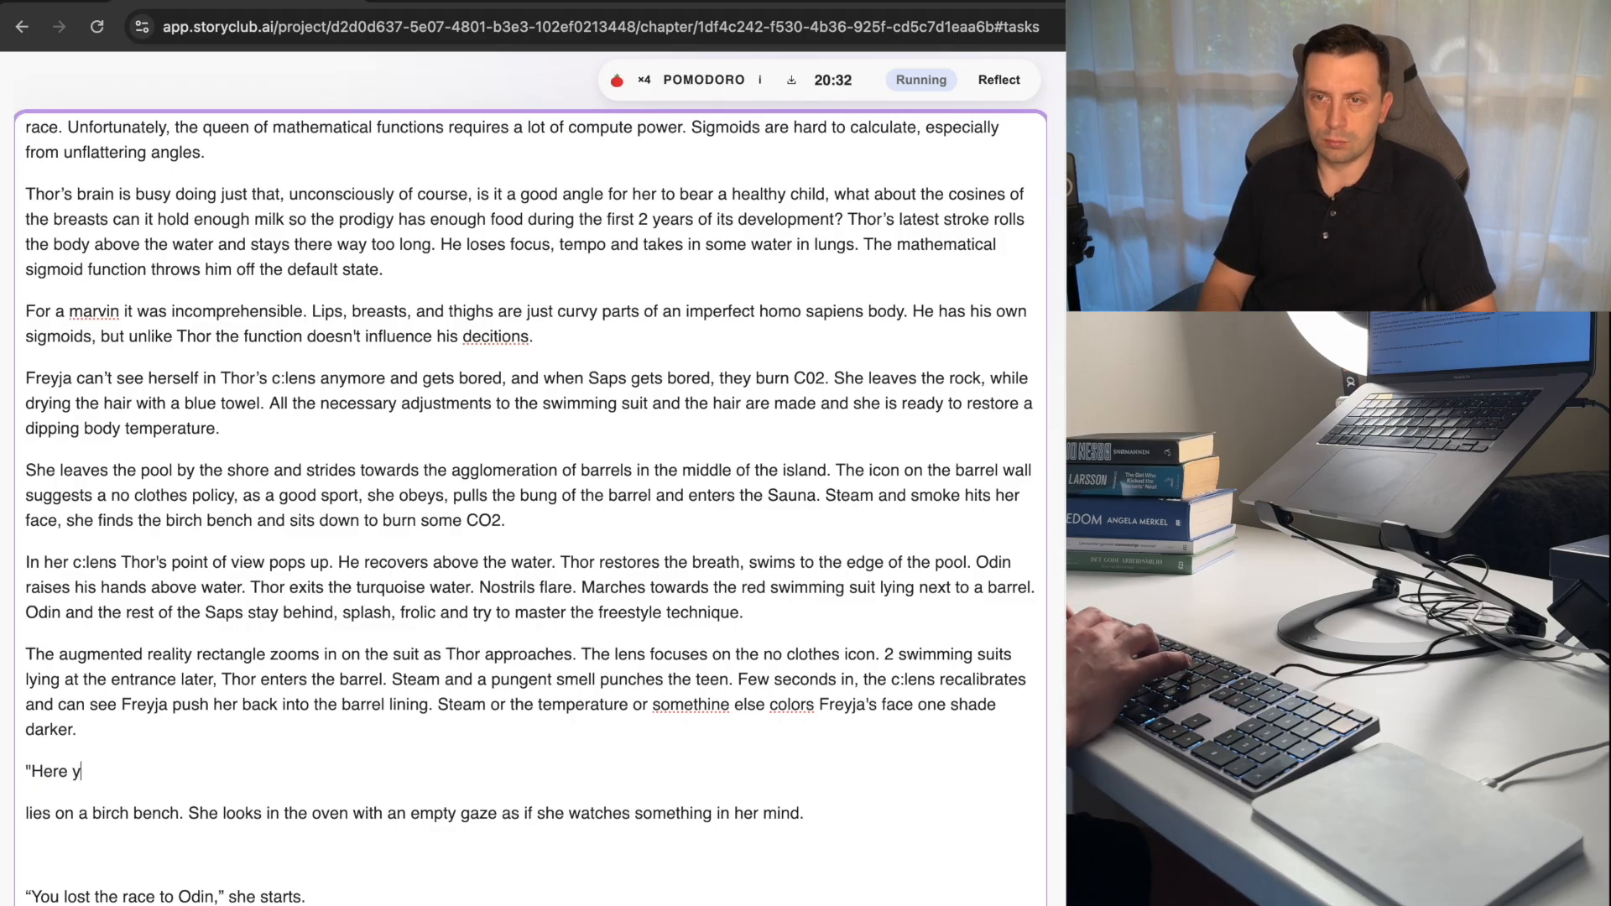
type("ou are")
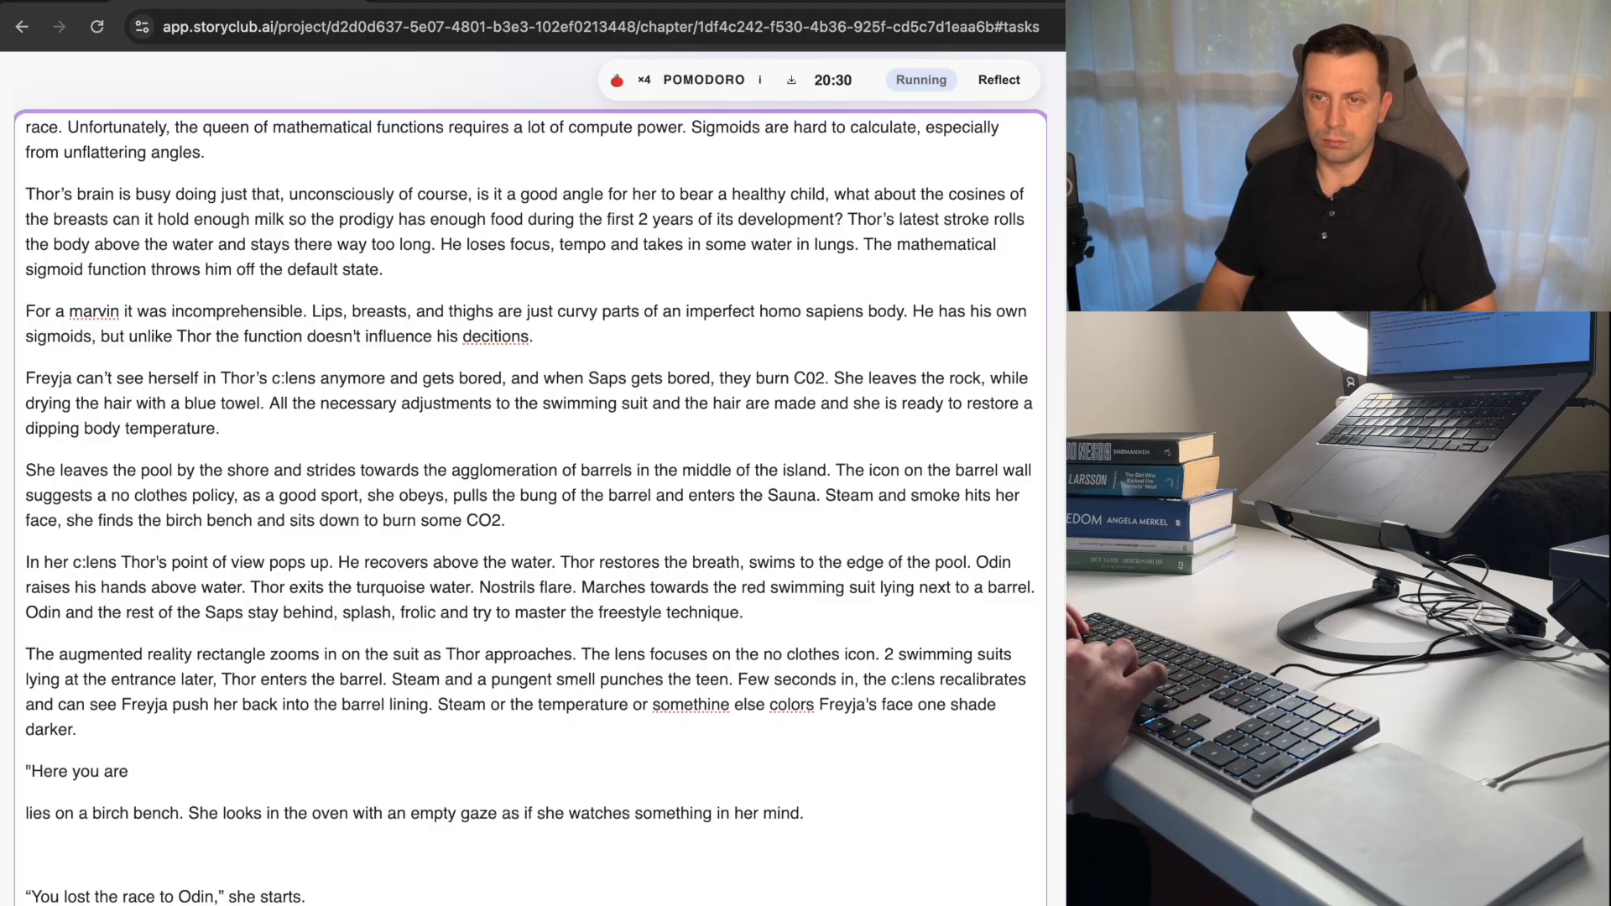
type(",")
Write "Thor occupies the middle of the barrel" as a new paragraph below the "Here you are," line.
key("Return")
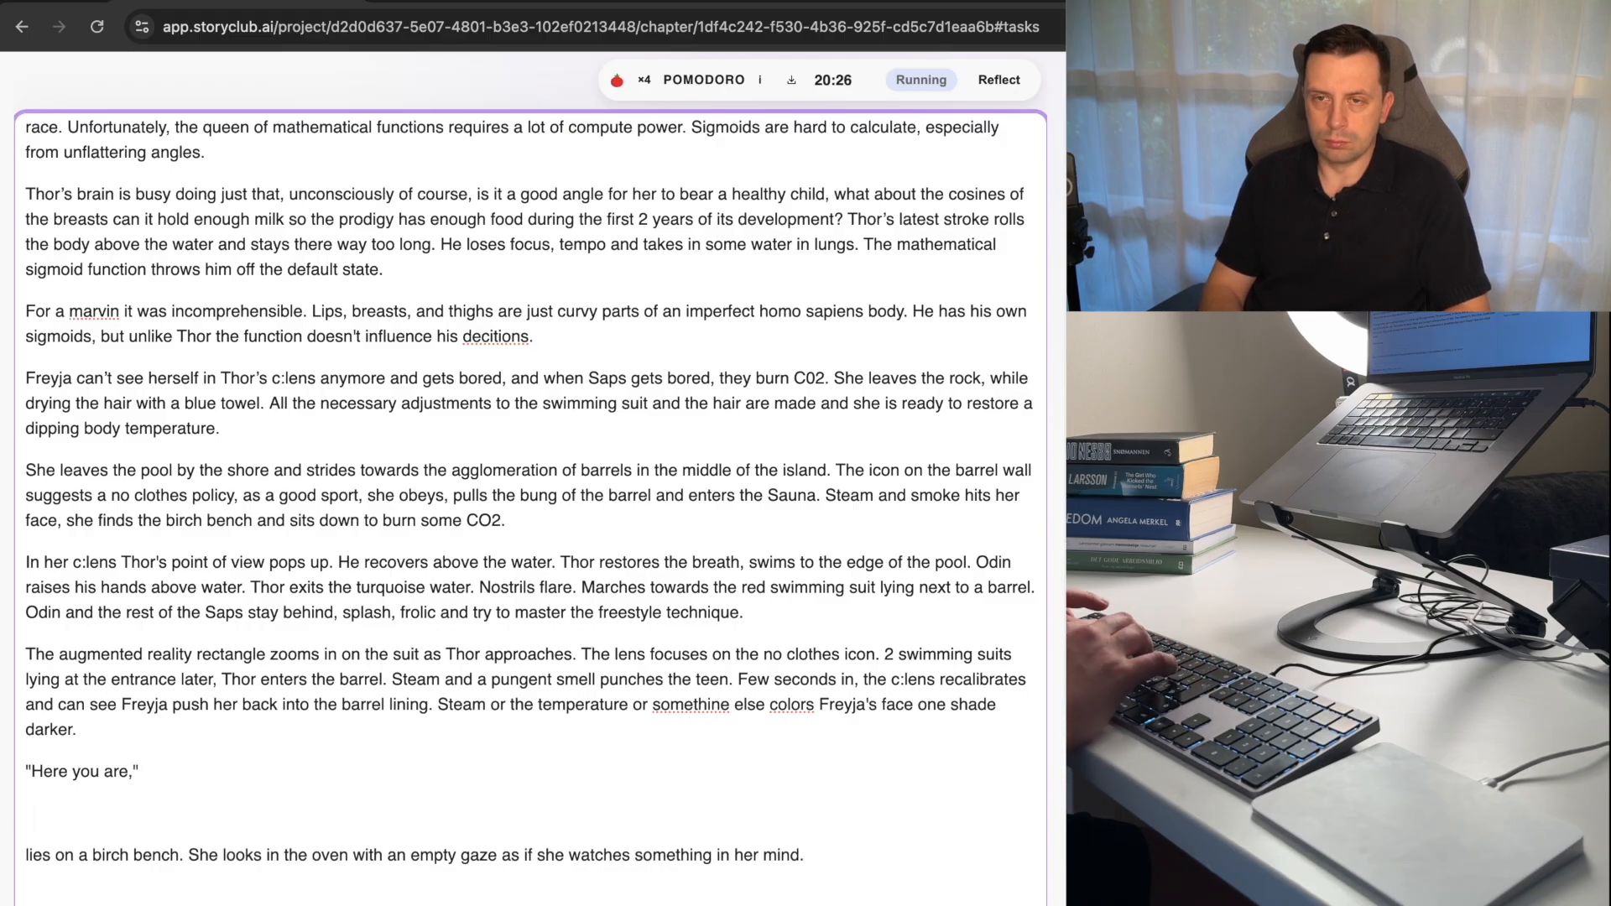
type("Thor a")
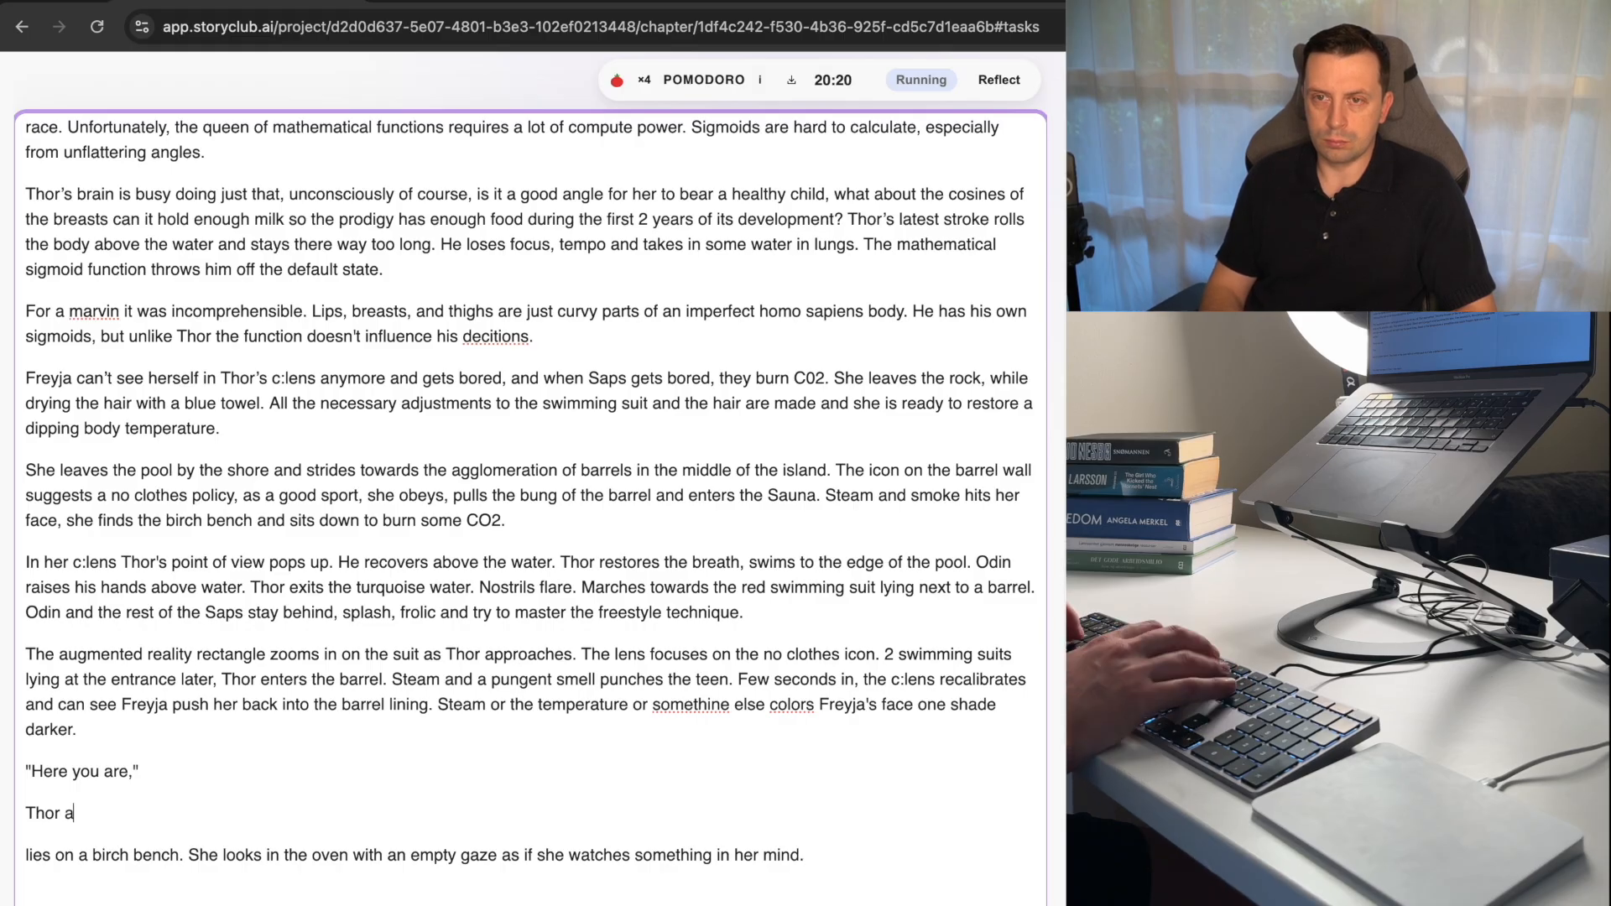
key("BackSpace")
type("occu")
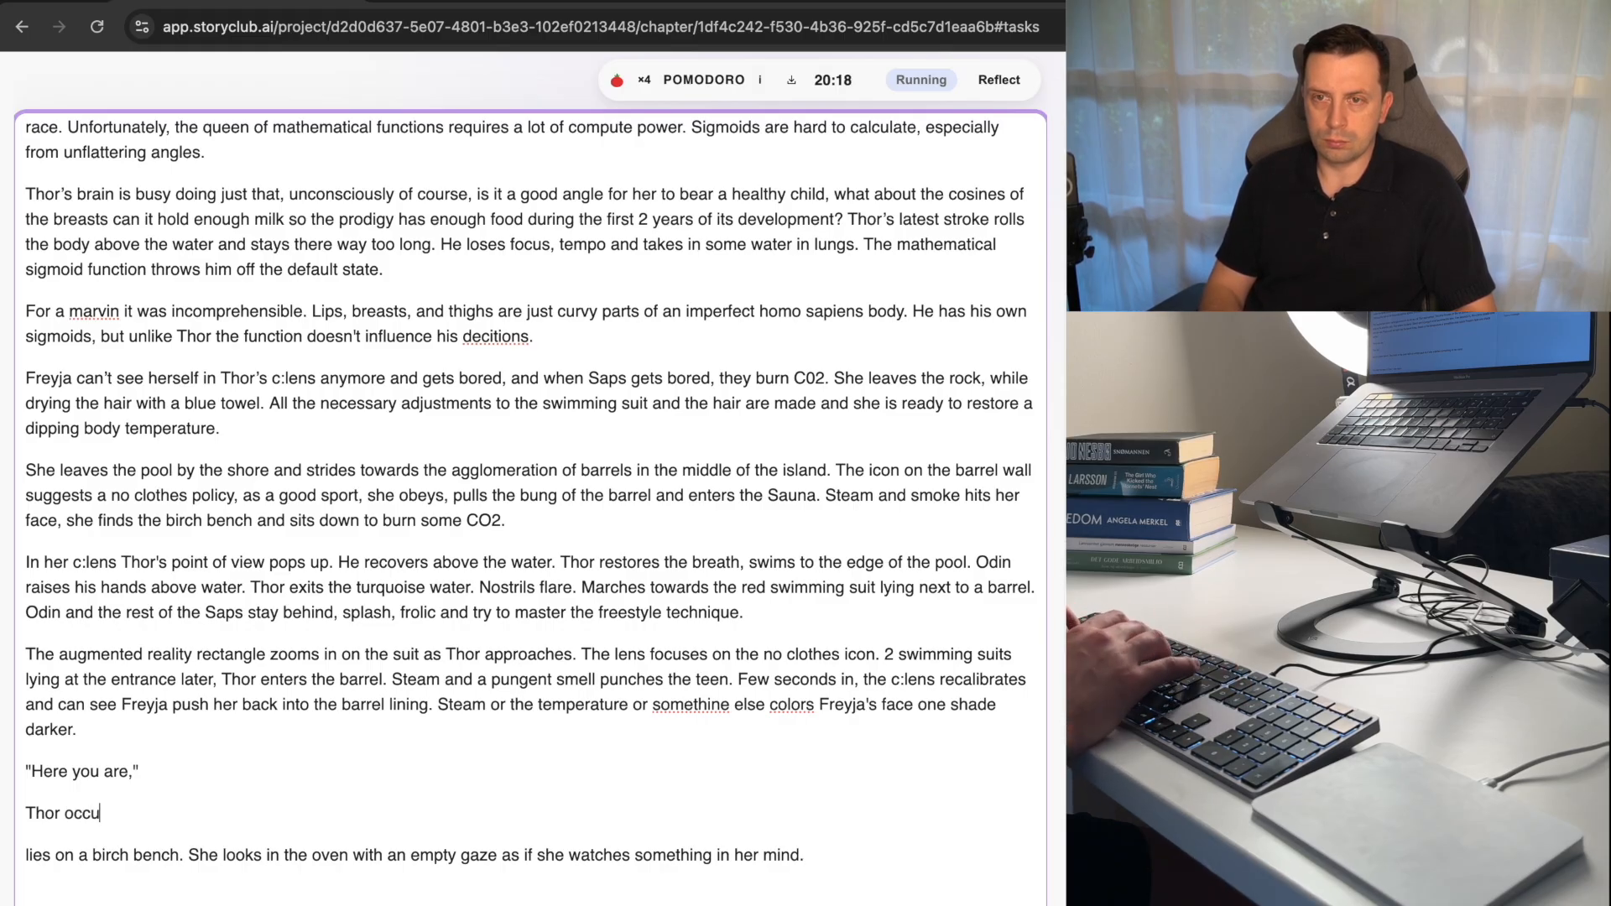
type("pies t")
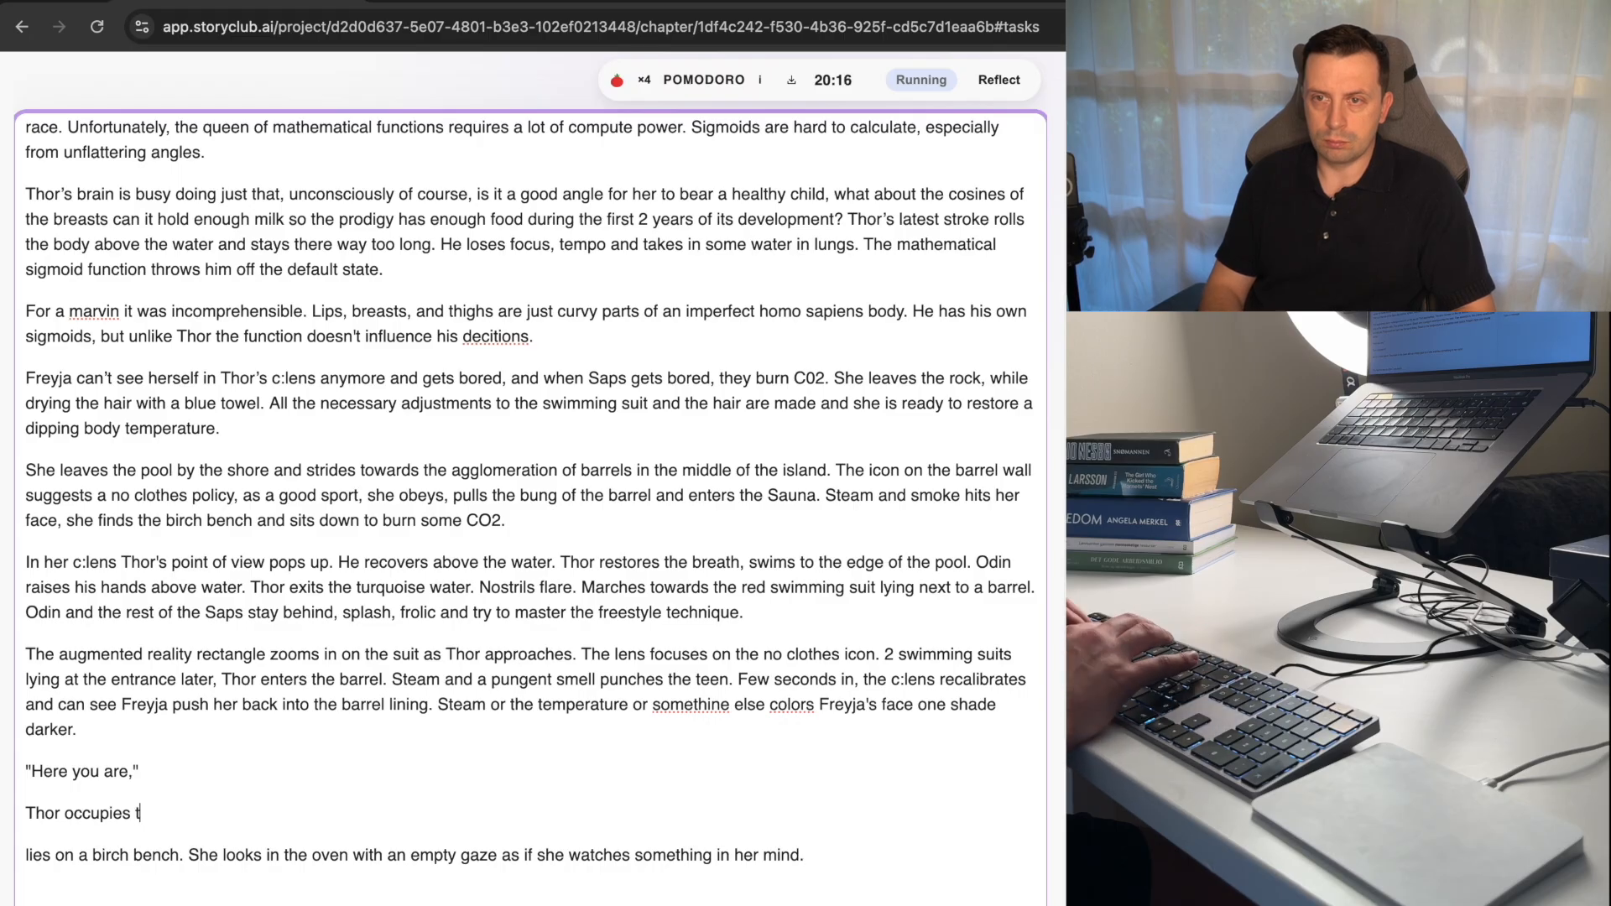
type("he middle of the")
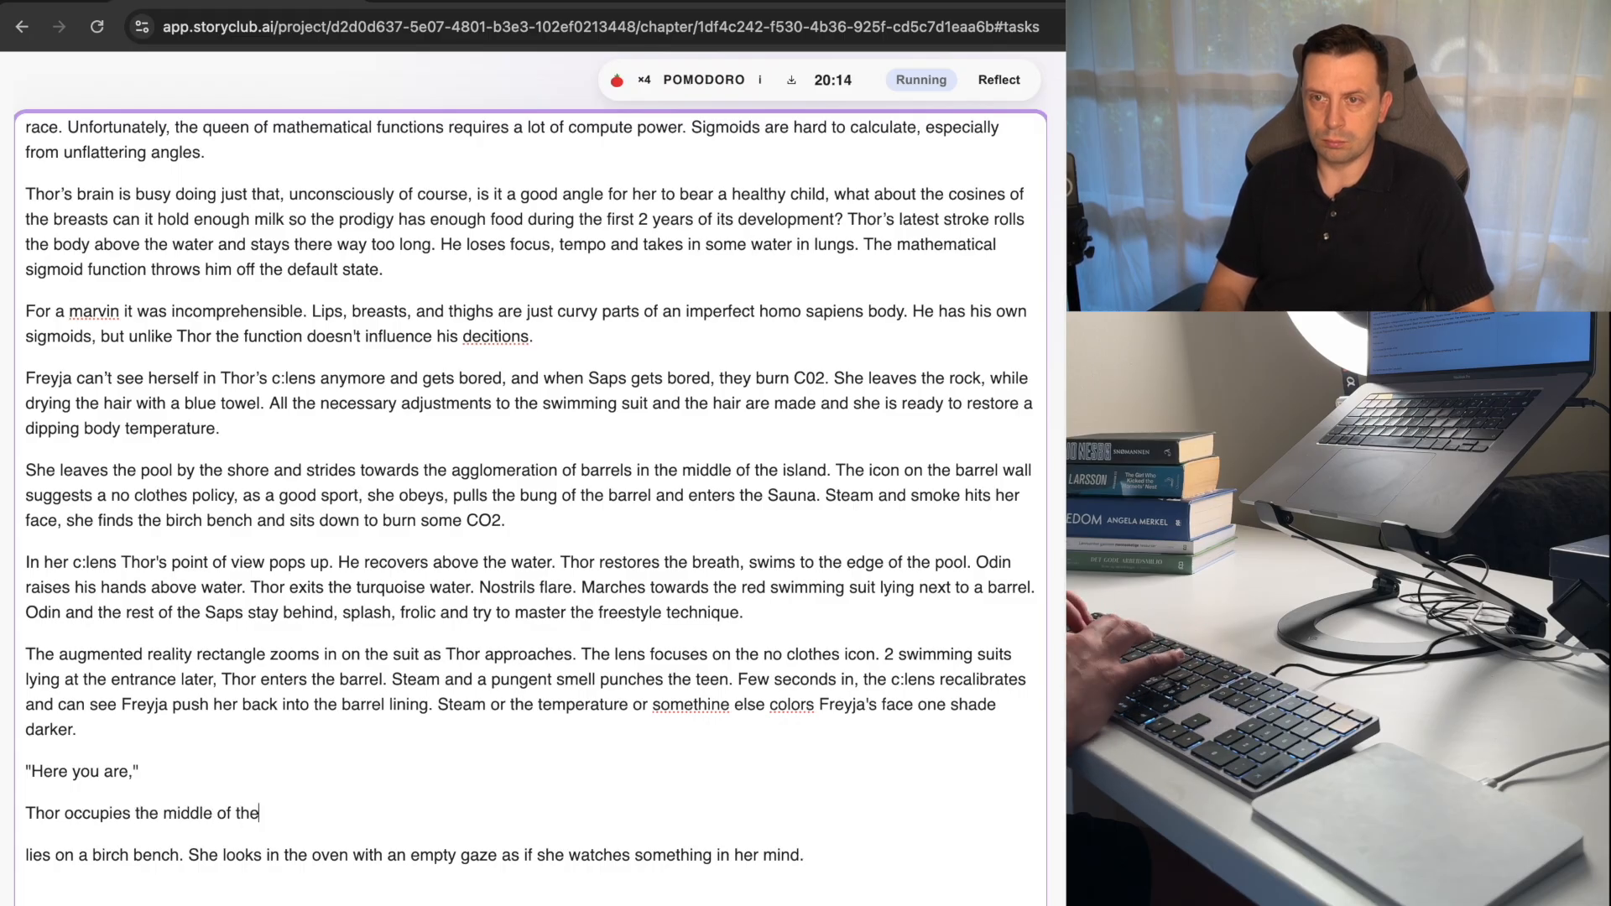
type(" barrel ")
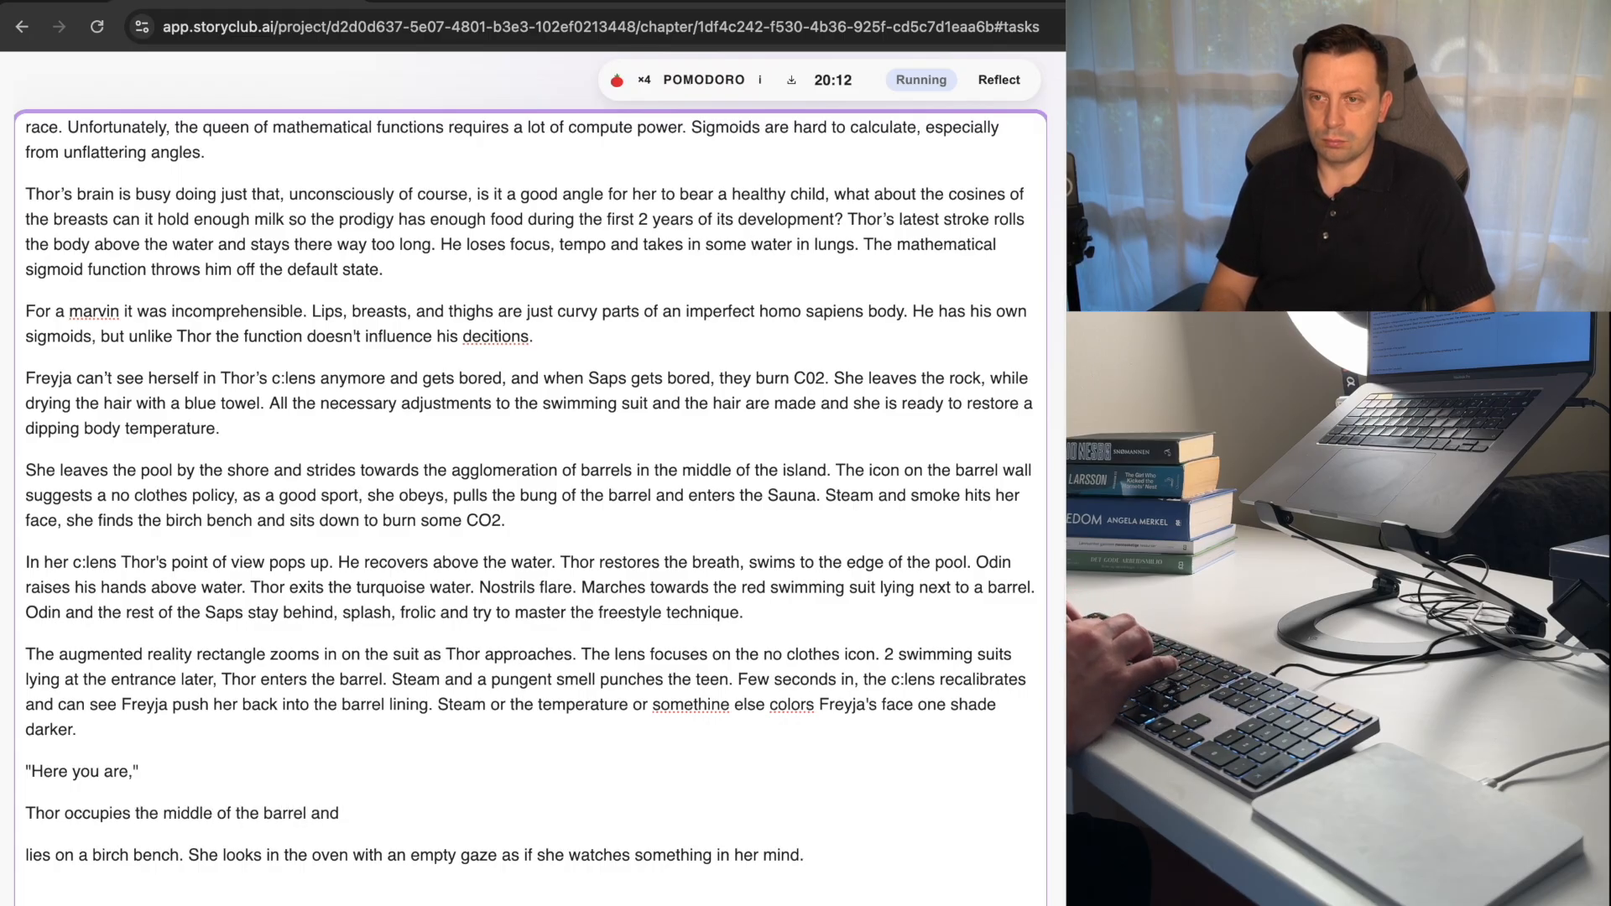
type("and")
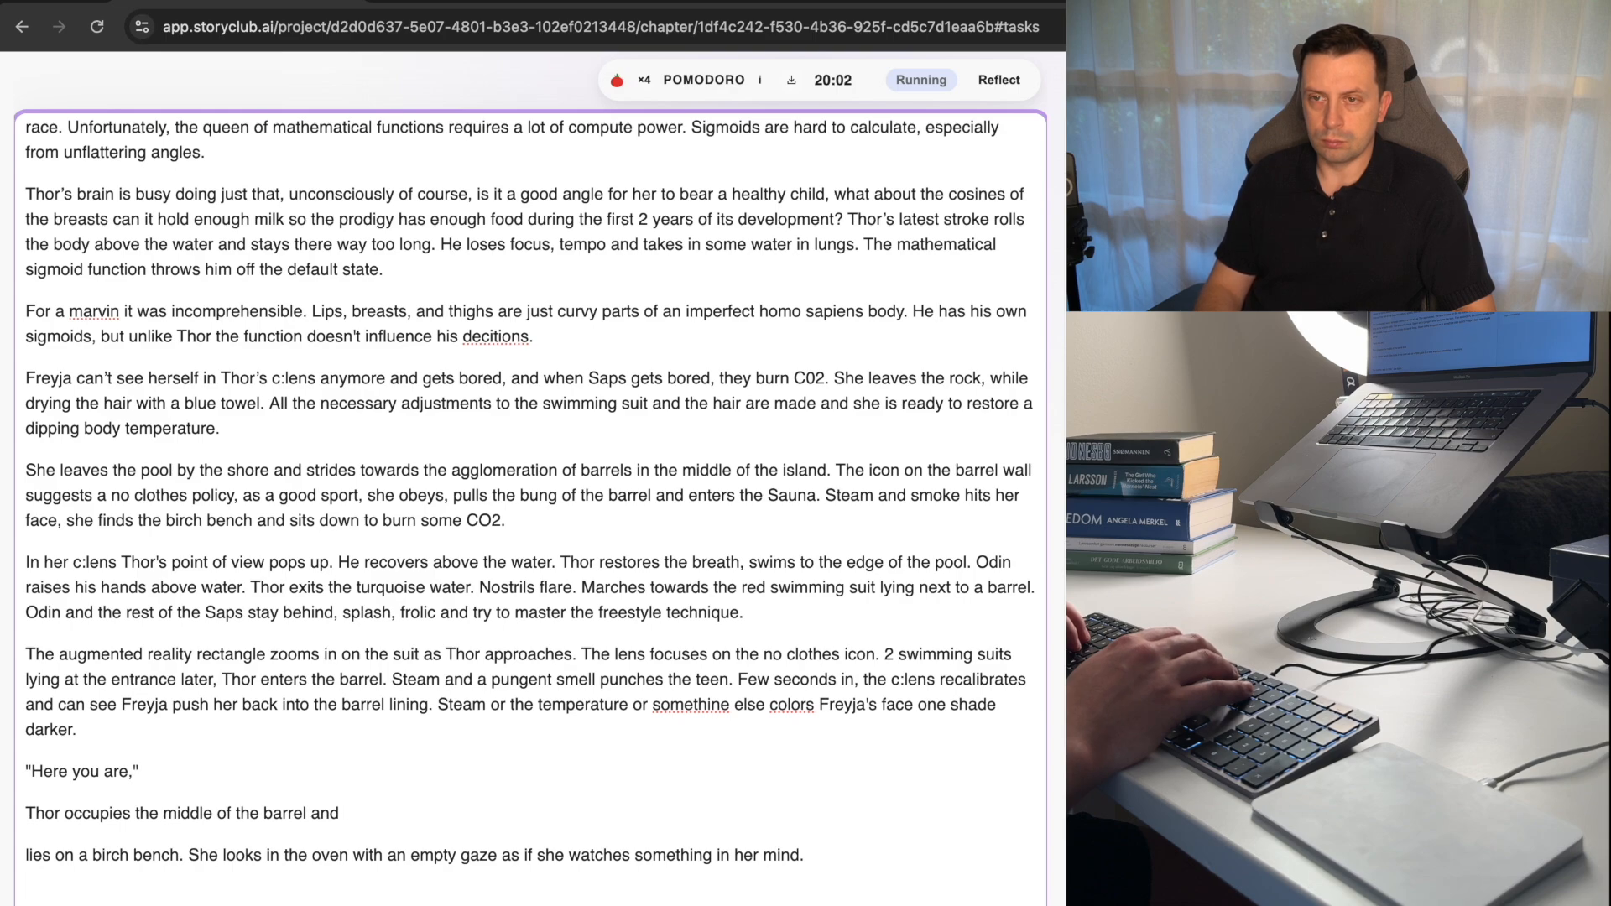
key("BackSpace")
key("BackSpace")
End the sentence after "barrel" with a period and add "Stands in front of the girl.".
type(". Stand")
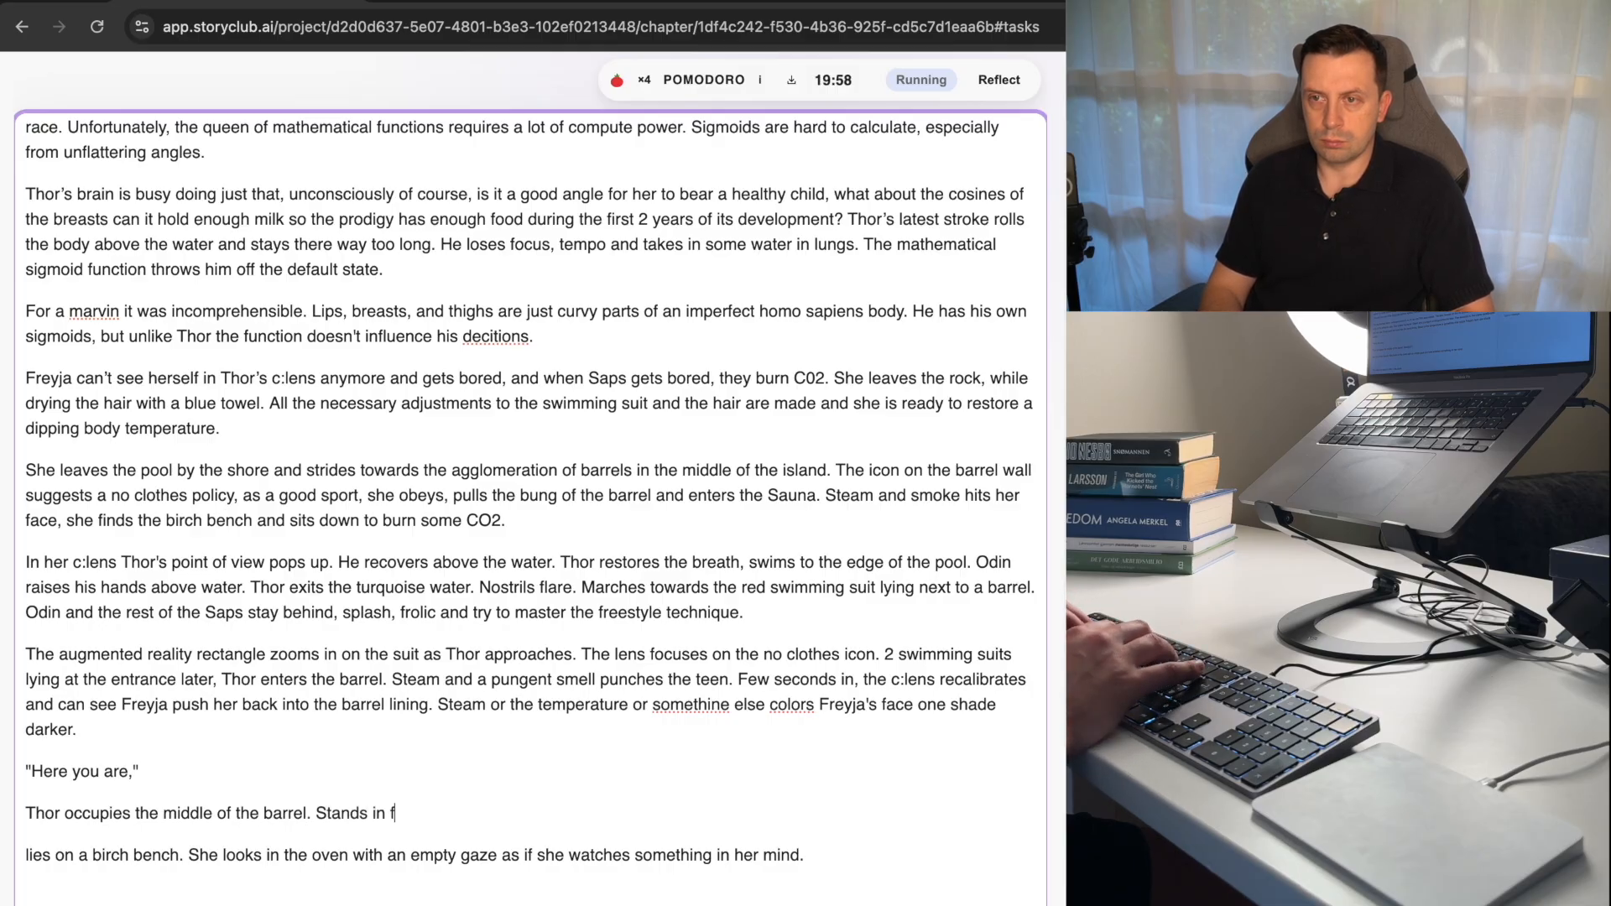
type("s in fro")
key("BackSpace")
type("ront ")
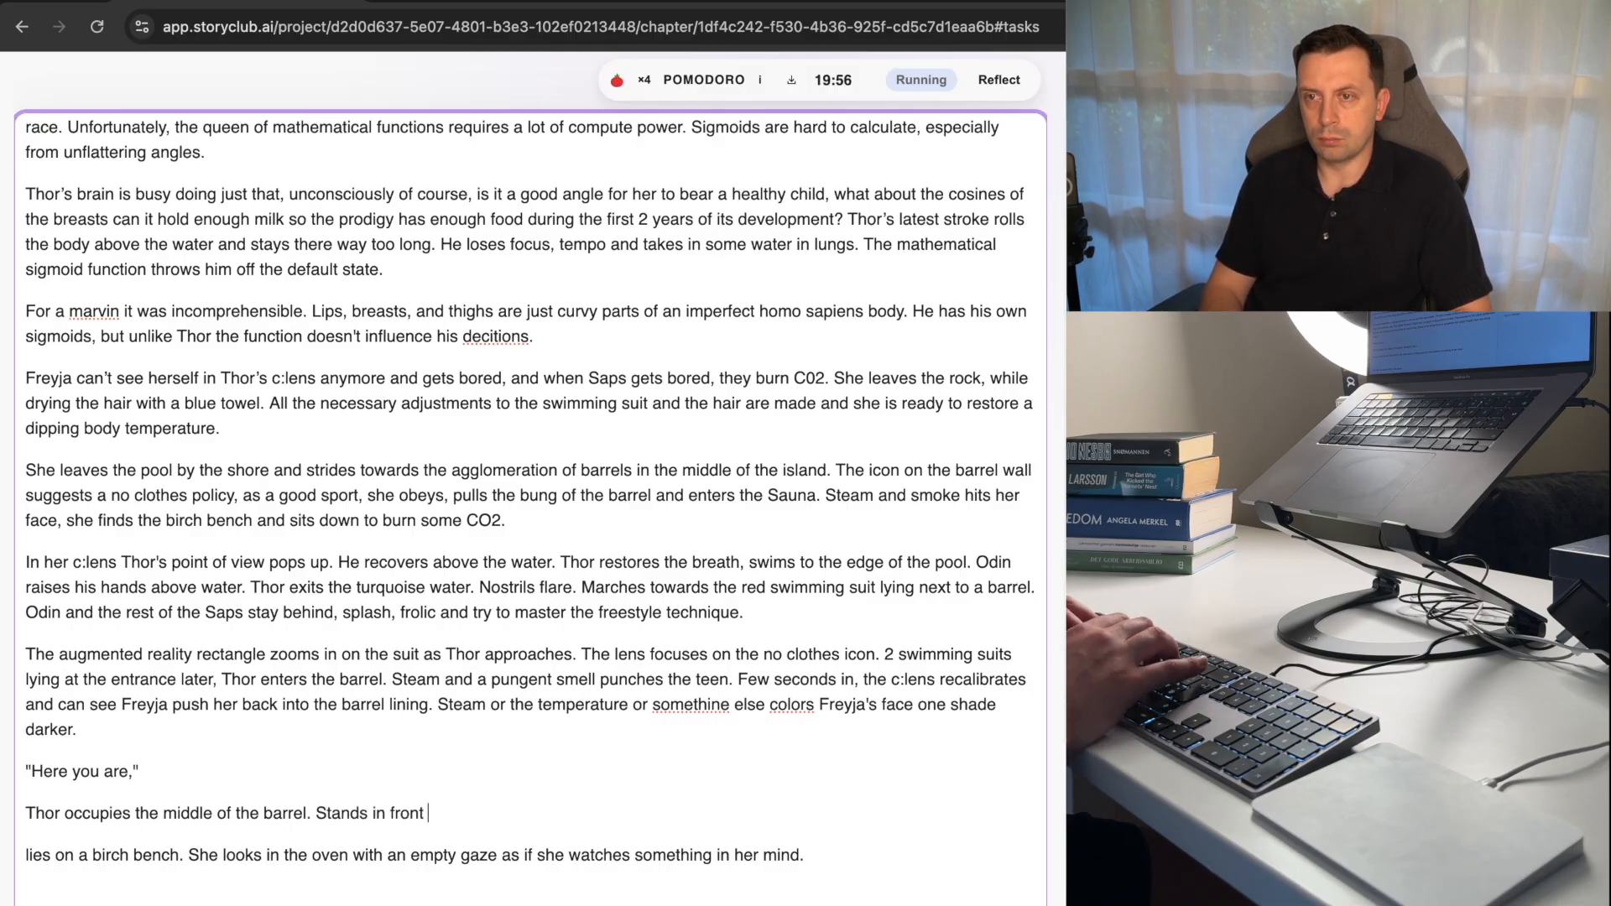
type("of ")
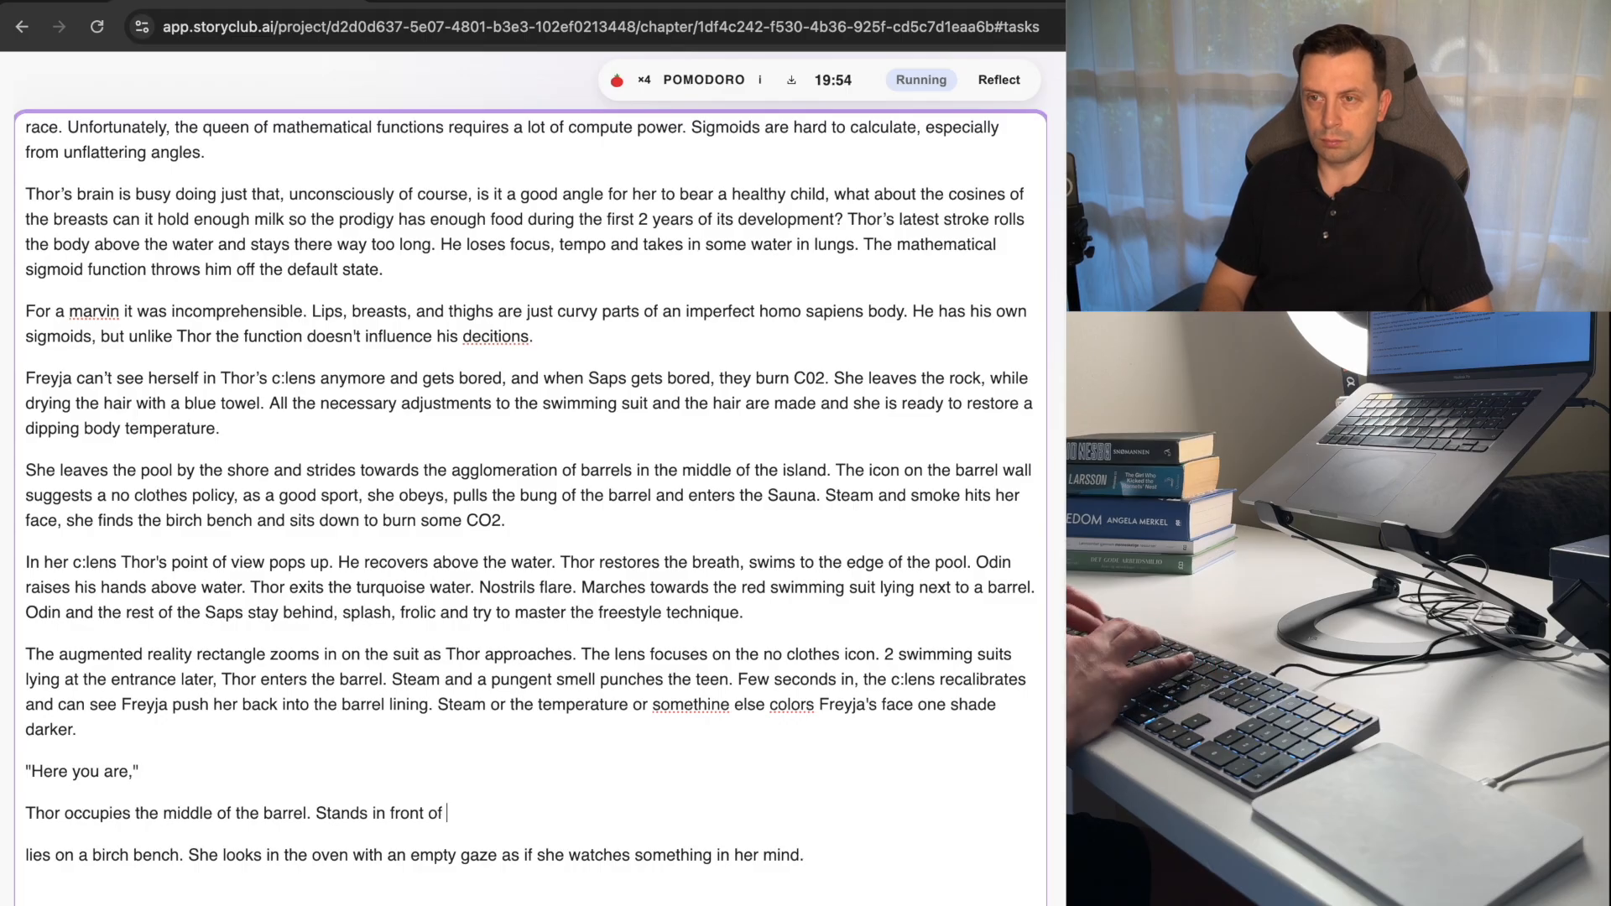
type("the girl.")
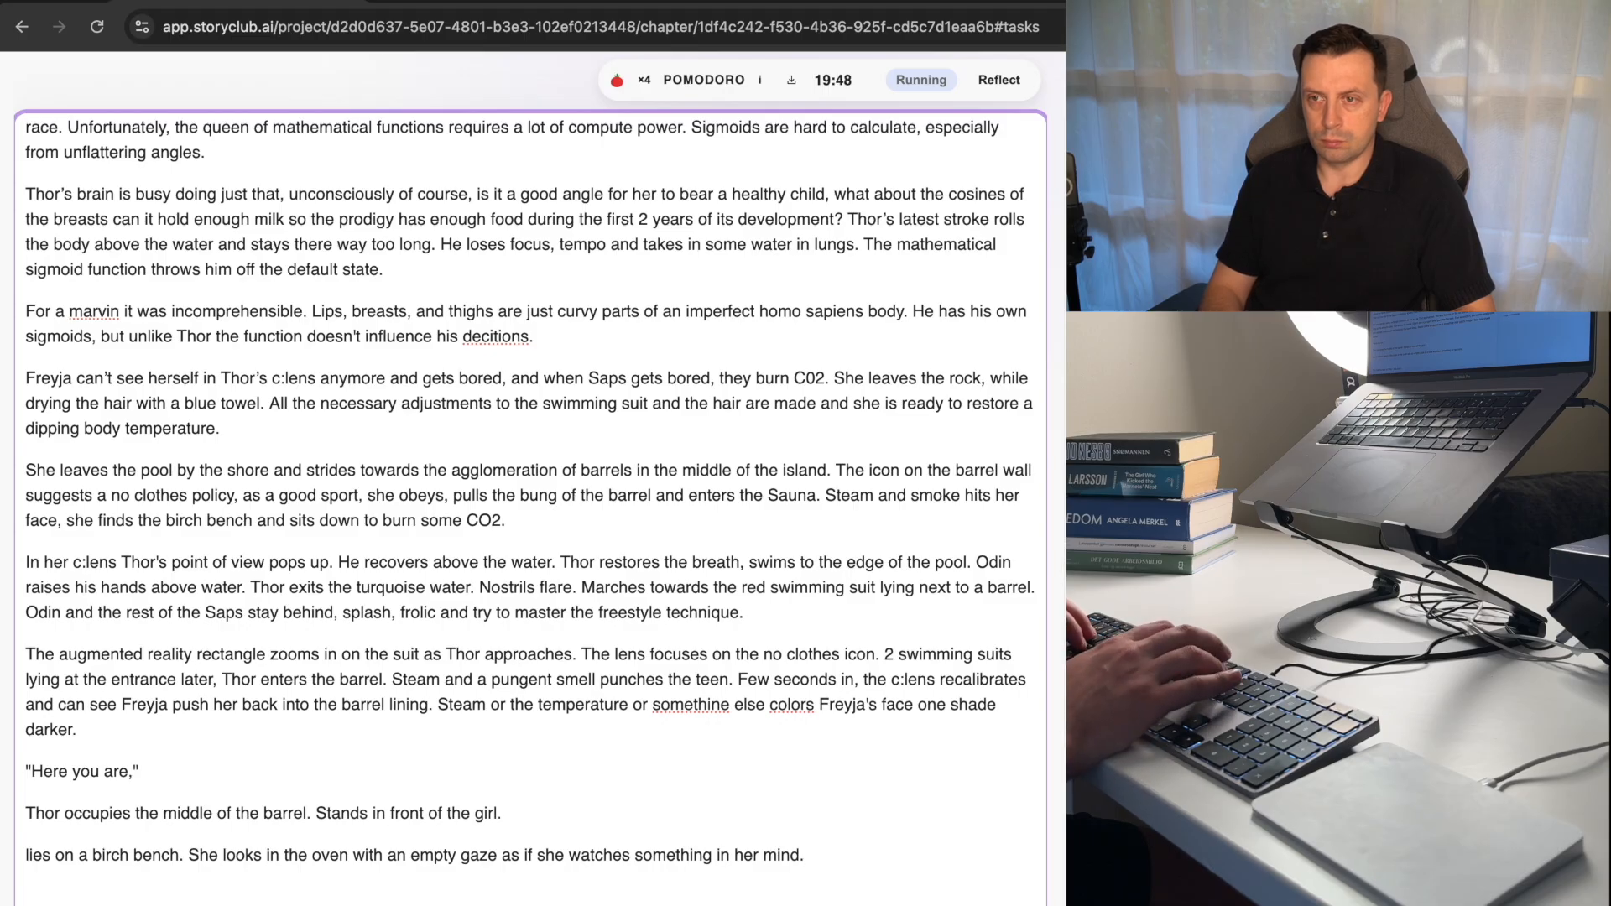
Draft "She slides her gaz" after "in front of the girl." and trim it back to "She s".
type("She")
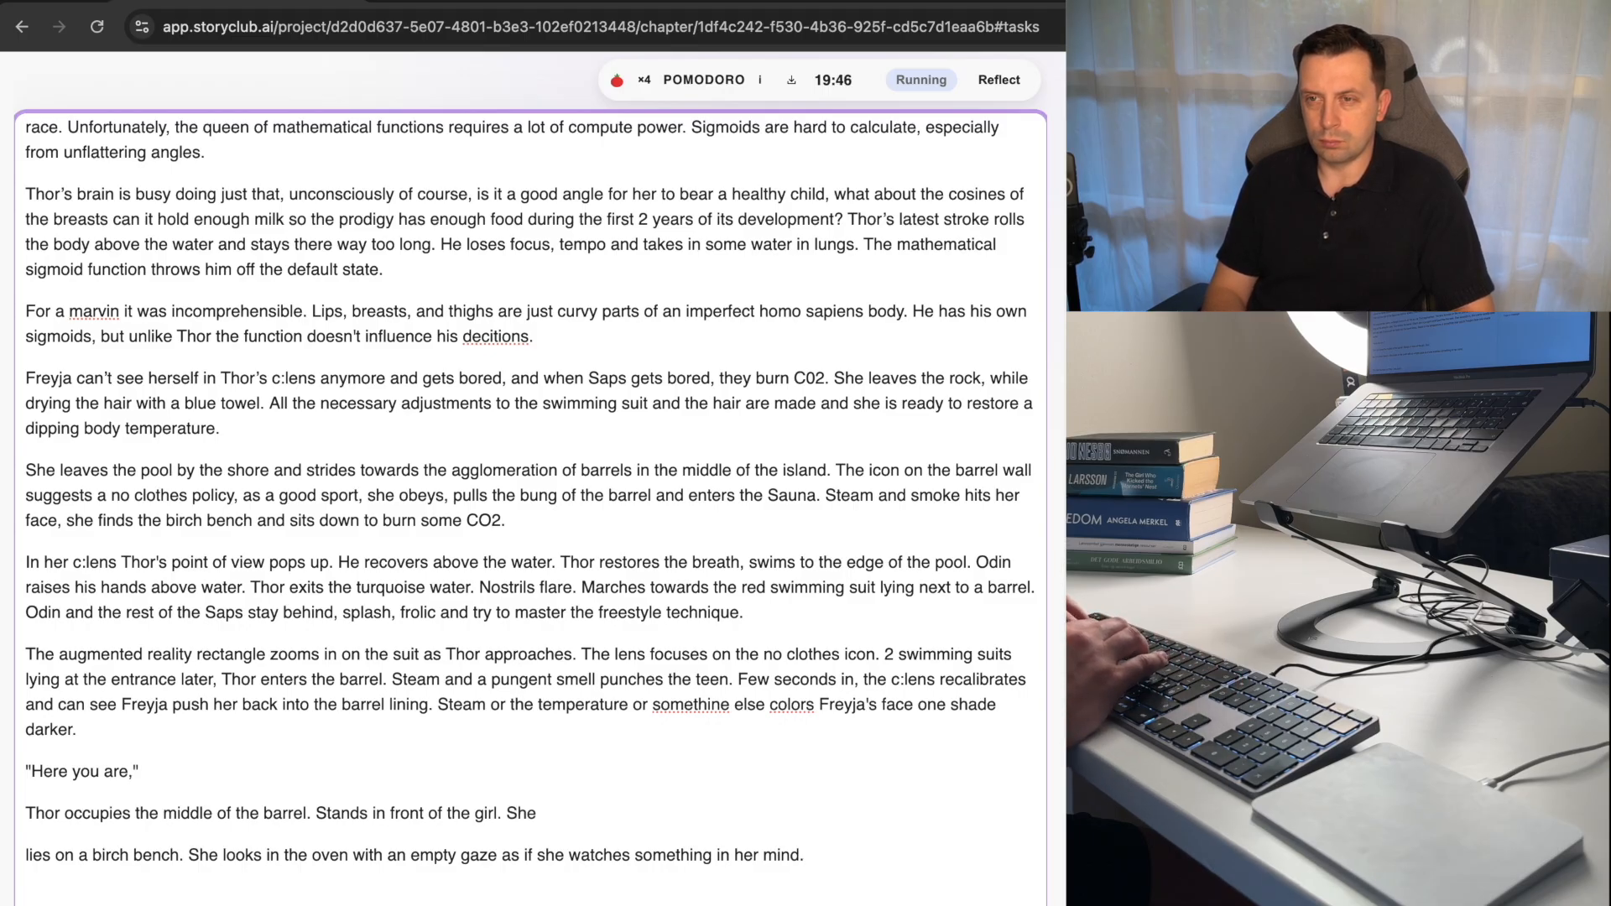
type(" slides he")
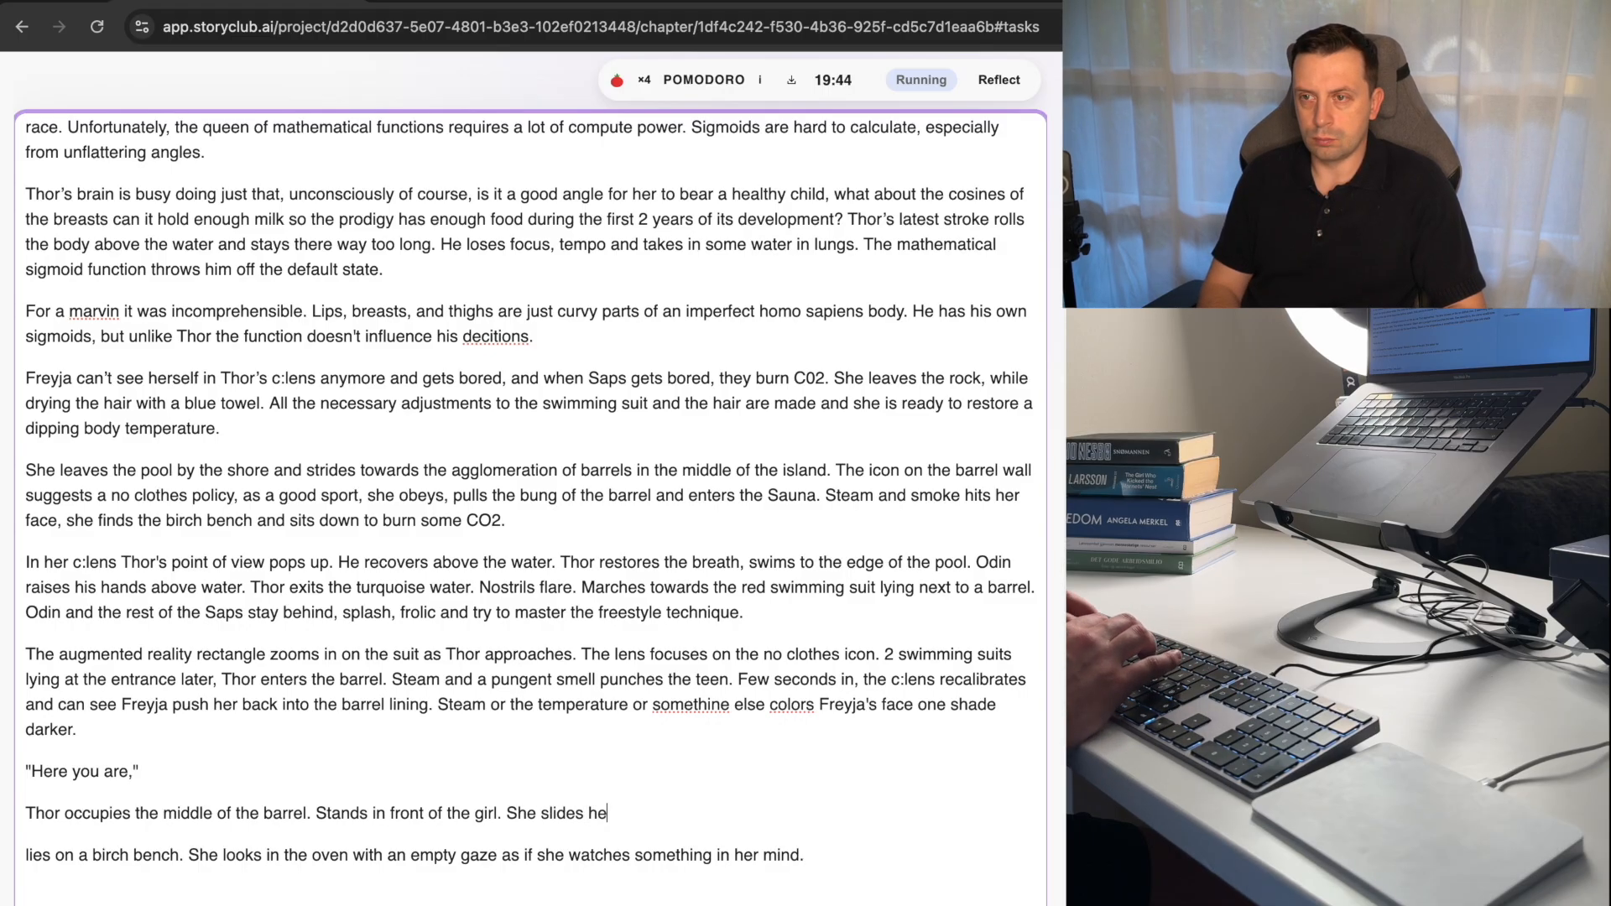
type("r ")
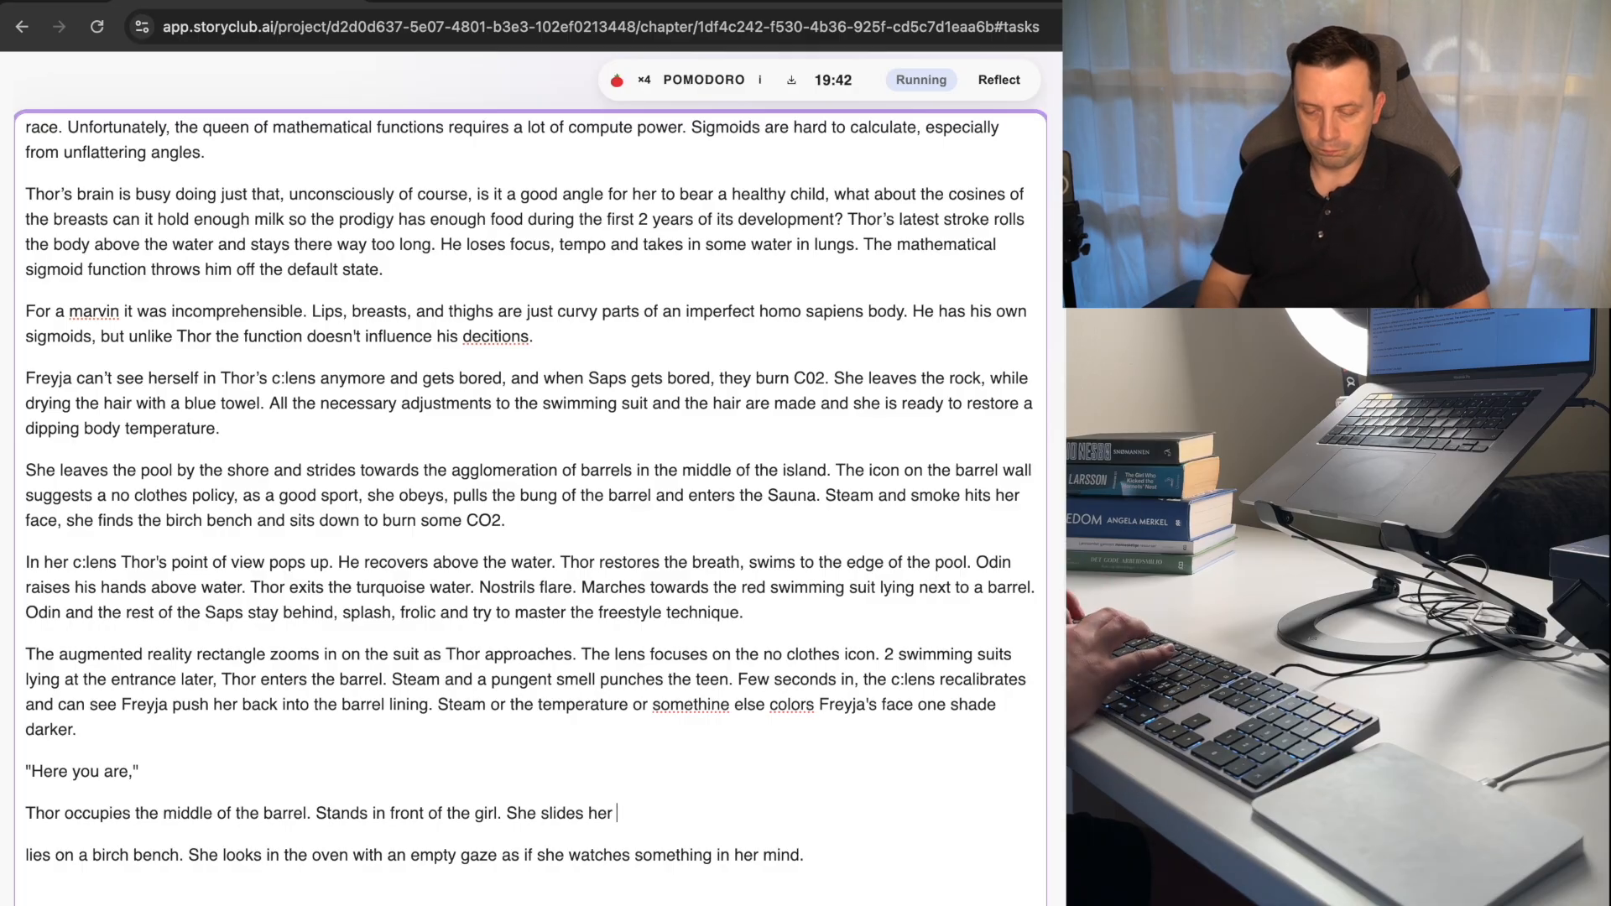
type("gaz")
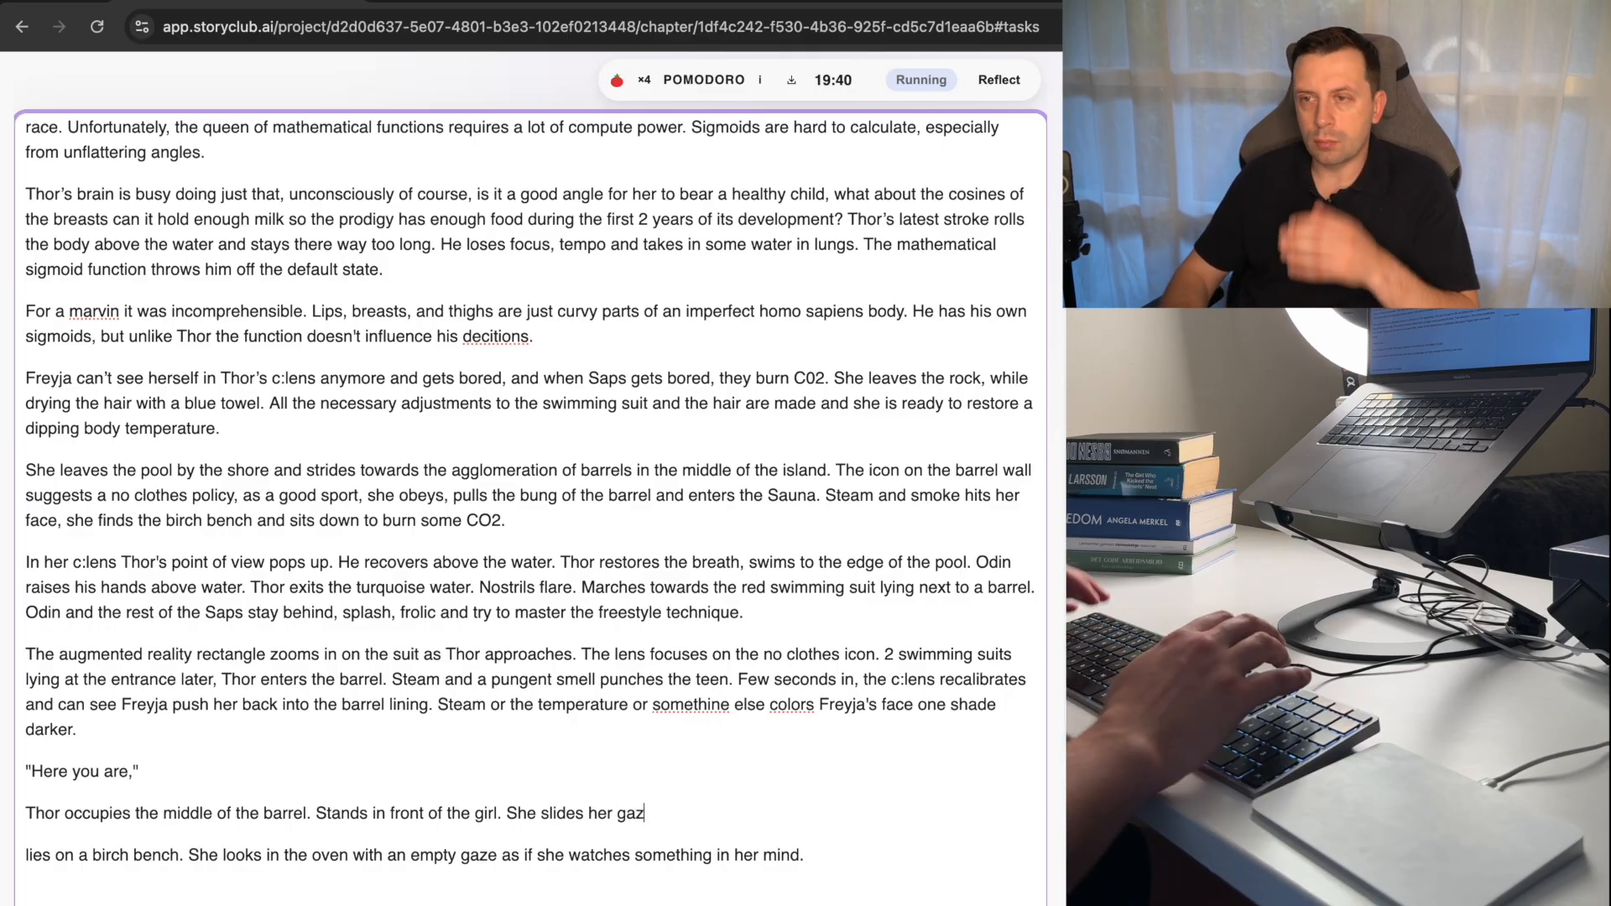
key("BackSpace")
key("BackSpace")
key("BackSpace")
key("BackSpace")
key("BackSpace")
key("BackSpace")
key("BackSpace")
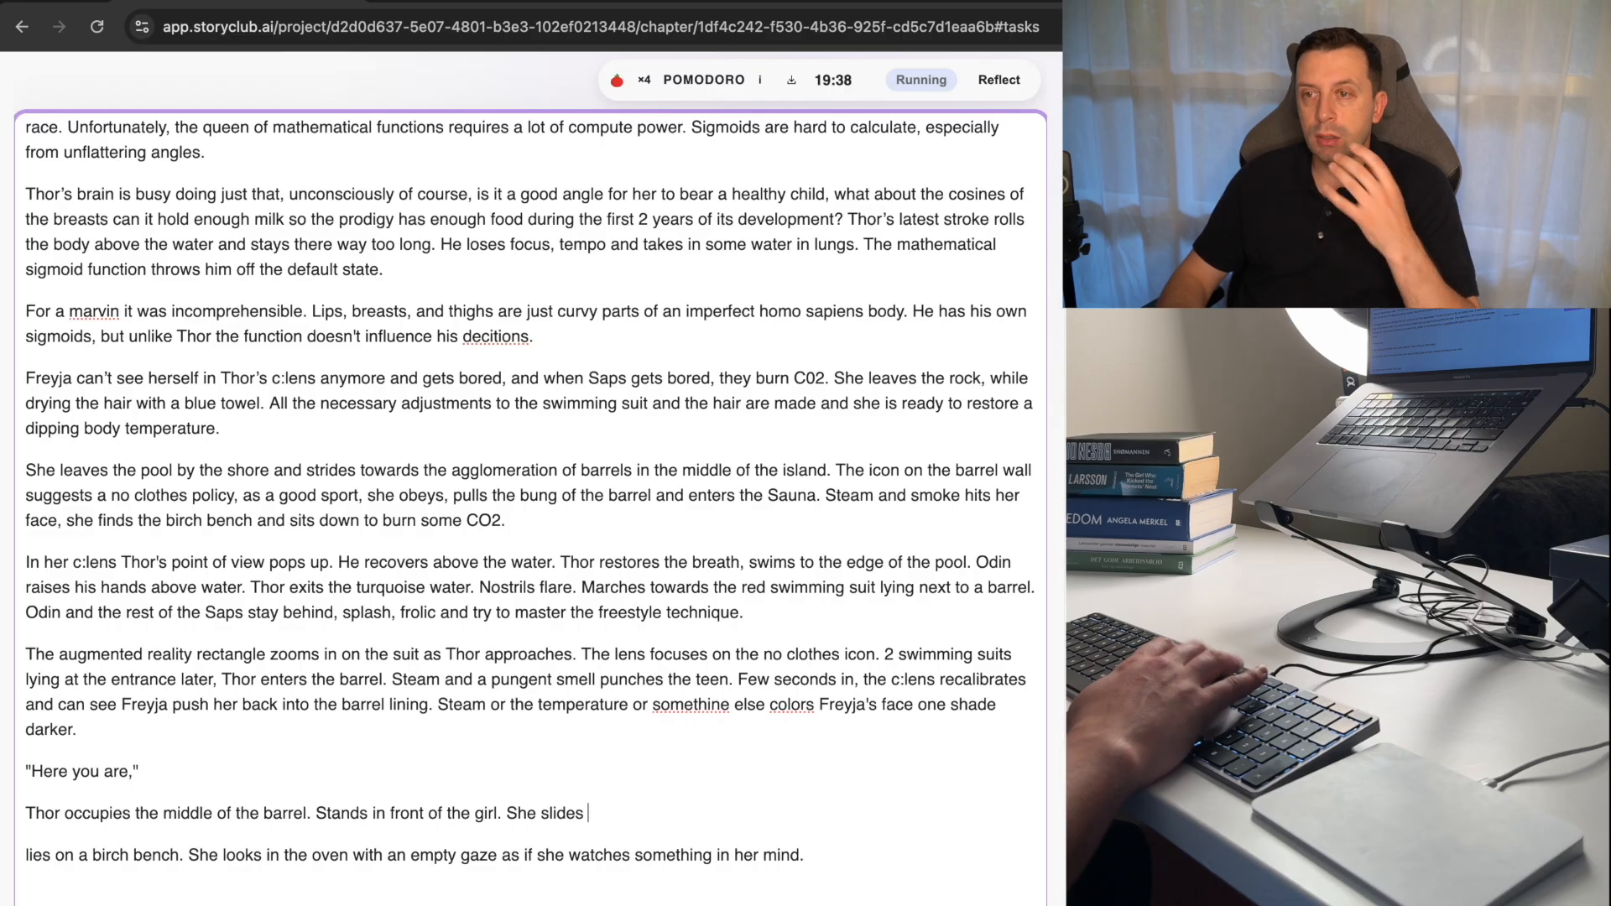
key("BackSpace")
key("BackSpace")
key("BackSpace")
key("BackSpace")
key("BackSpace")
key("BackSpace")
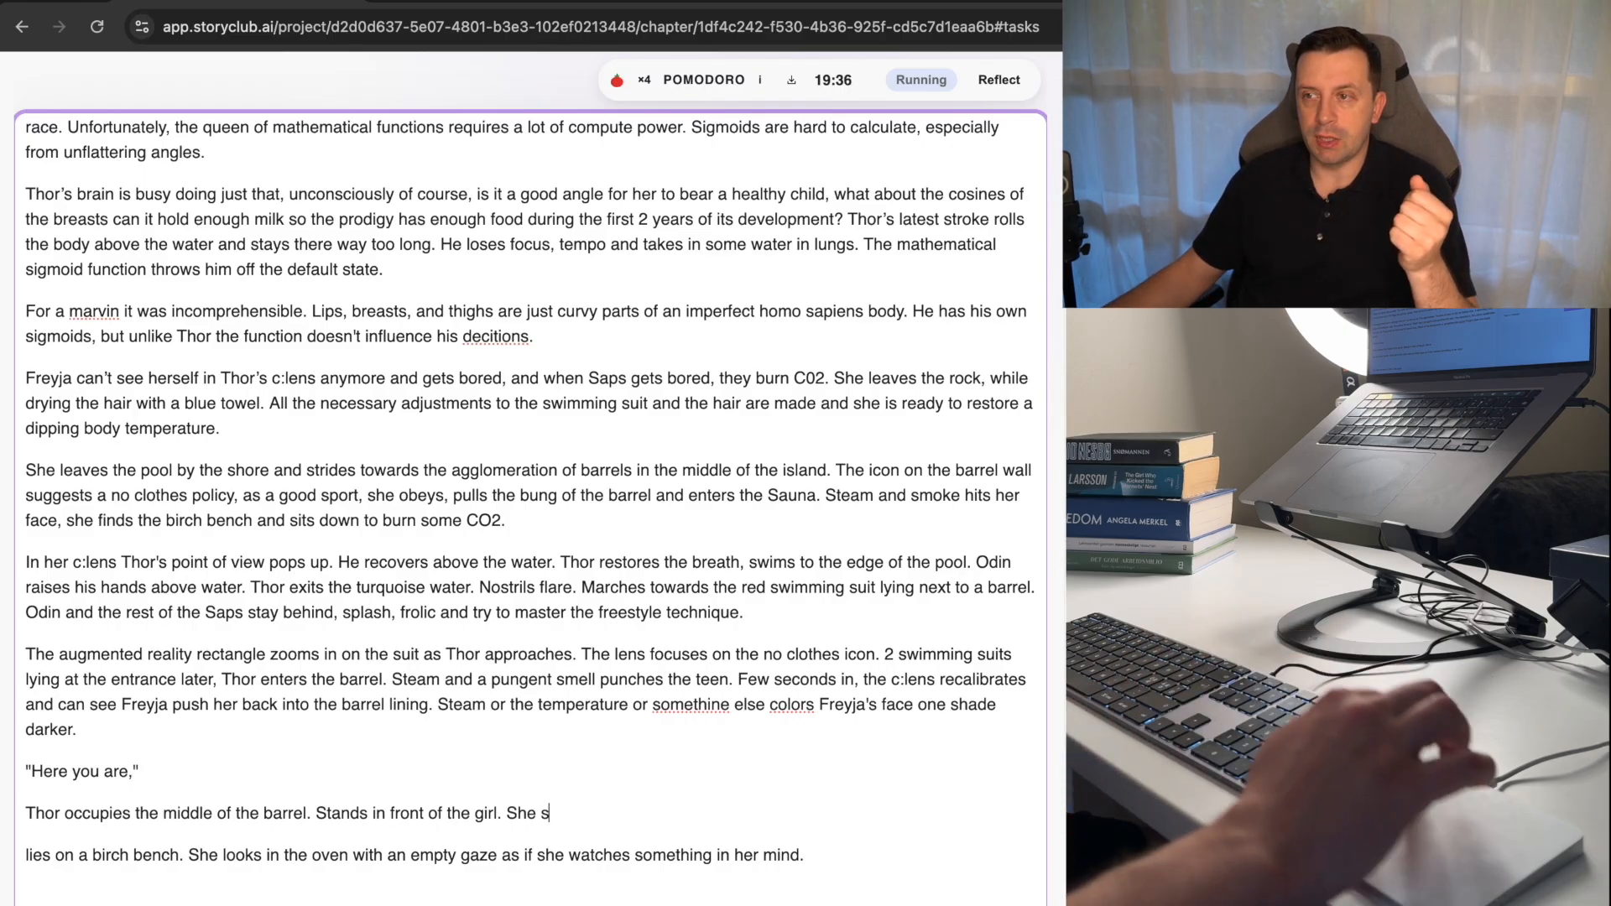
Remove the paragraph starting "Thor picks a spoon with water" below the line "I don't have the box on me,".
scroll(501, 815, "down", 5)
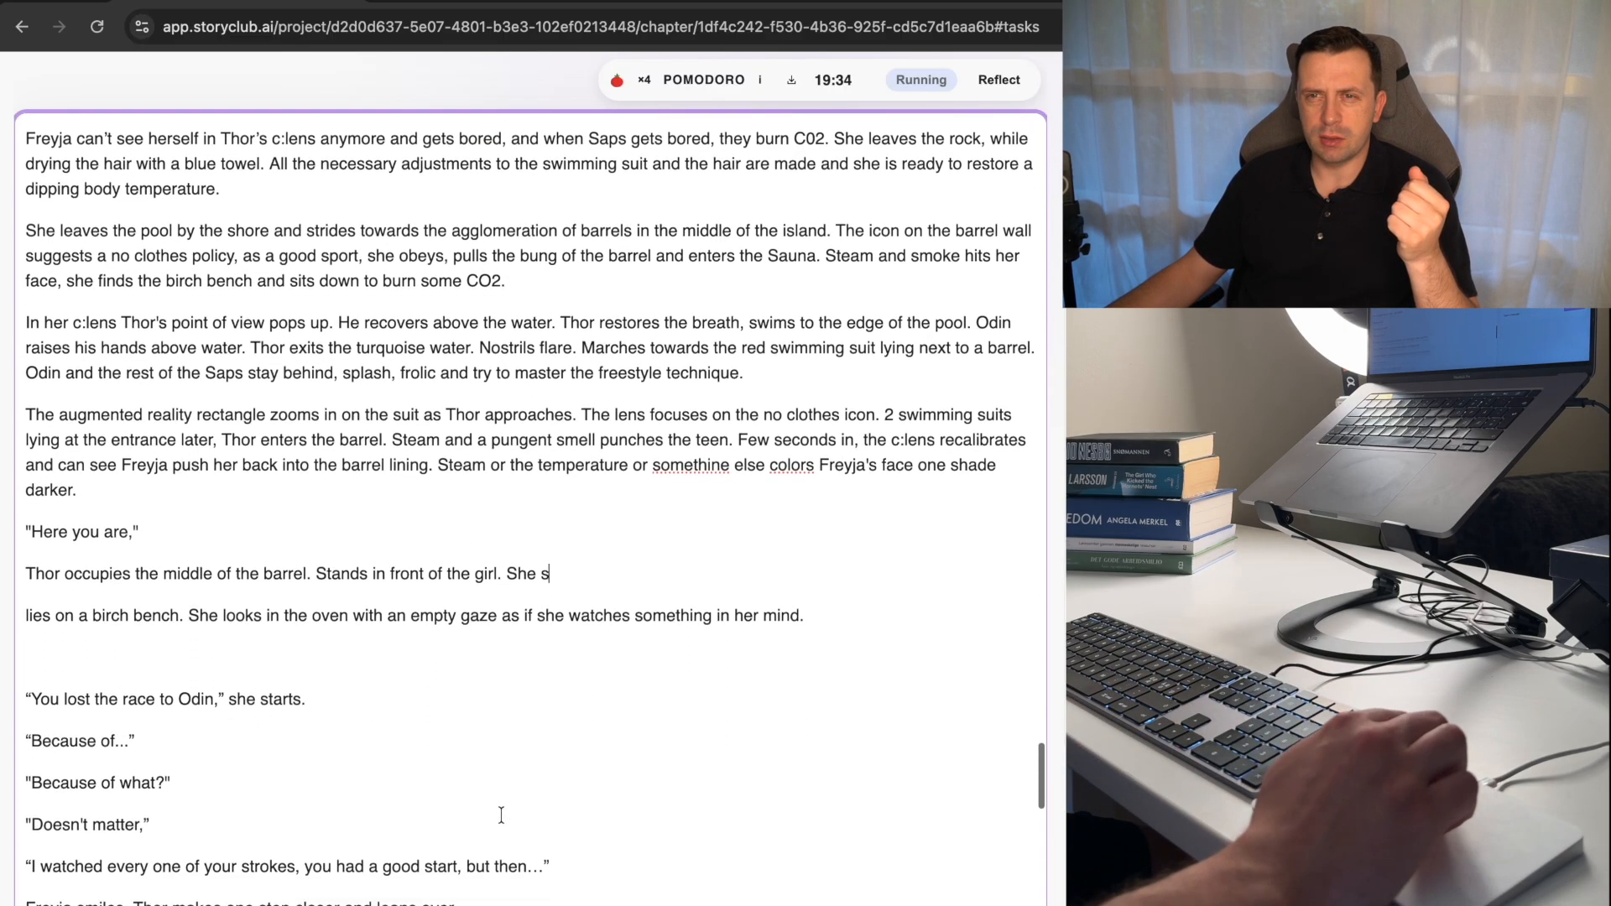
scroll(501, 815, "down", 10)
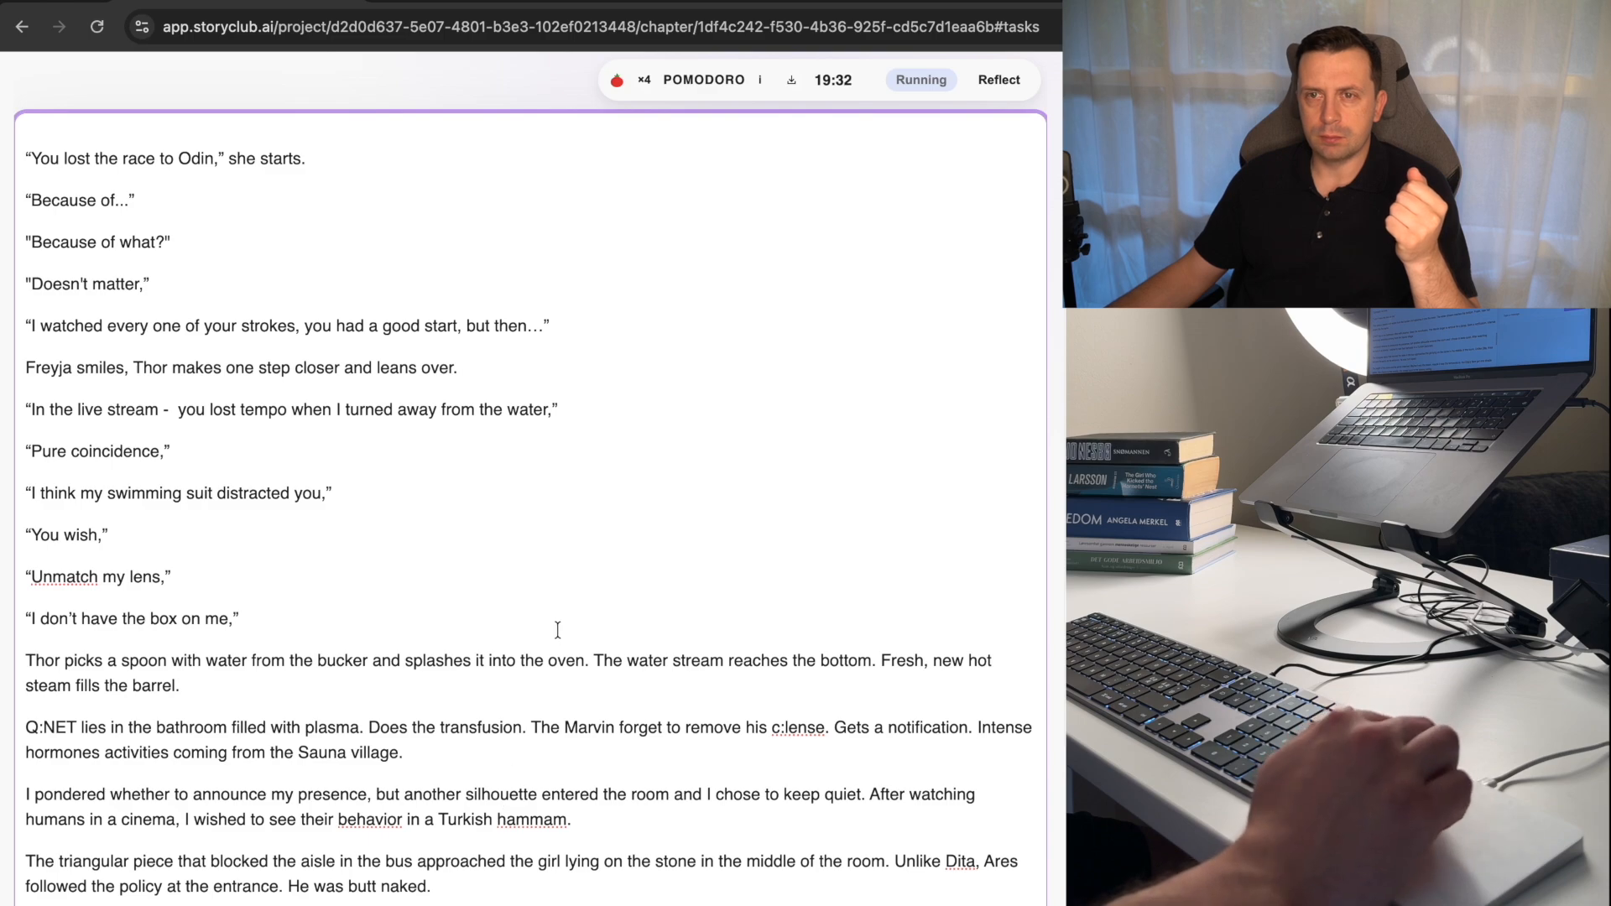
scroll(557, 630, "down", 1)
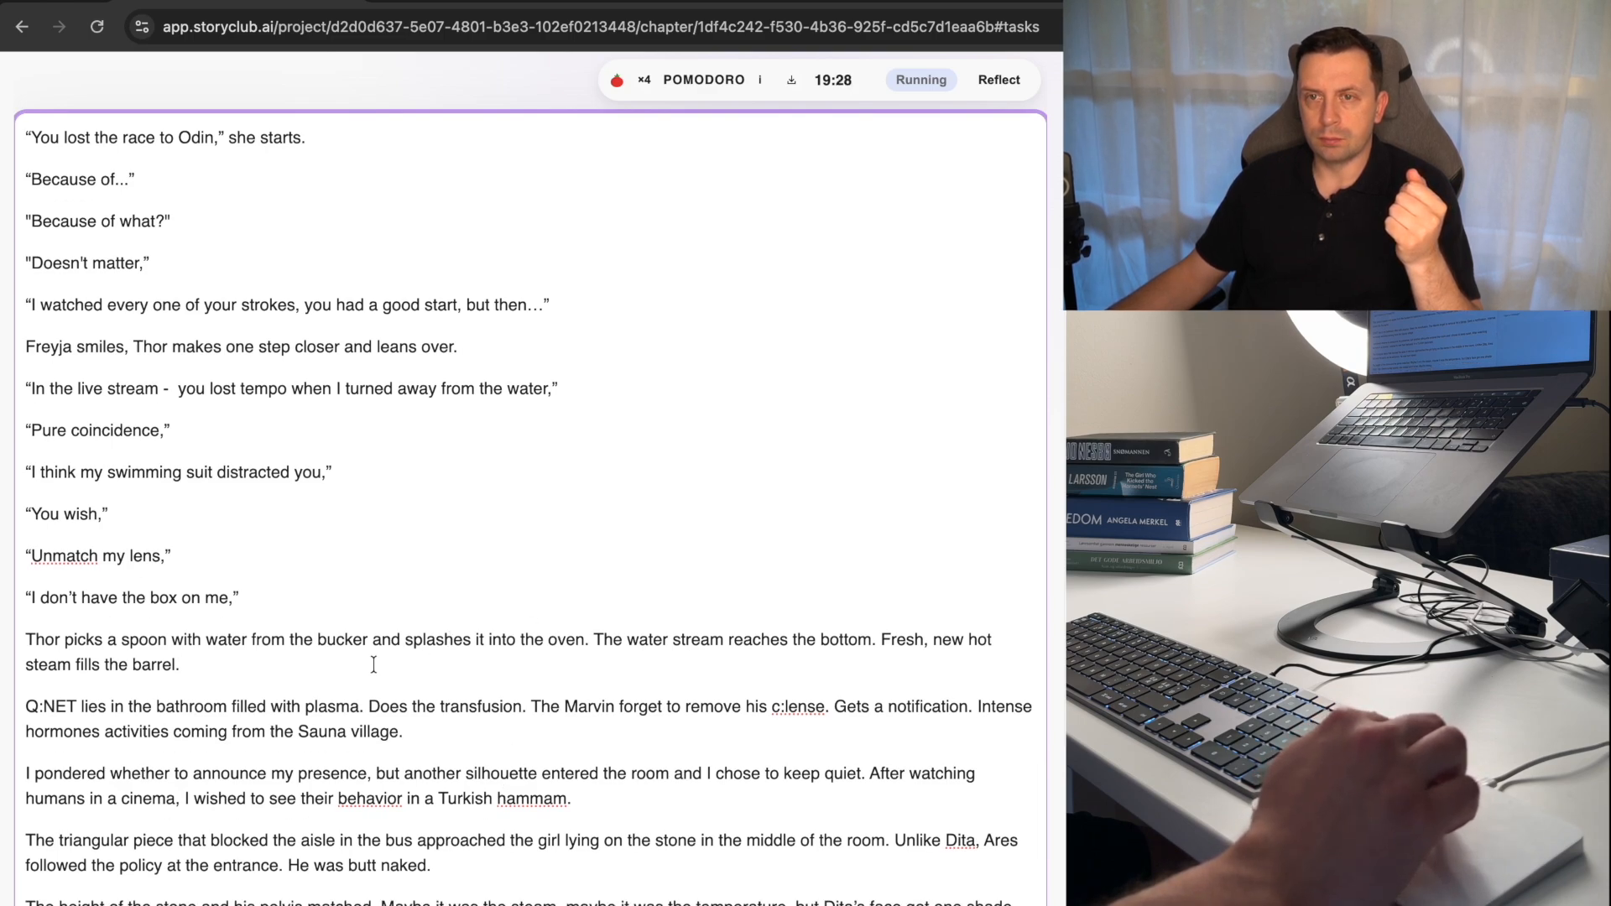
left_click(29, 639)
key("shift+Down")
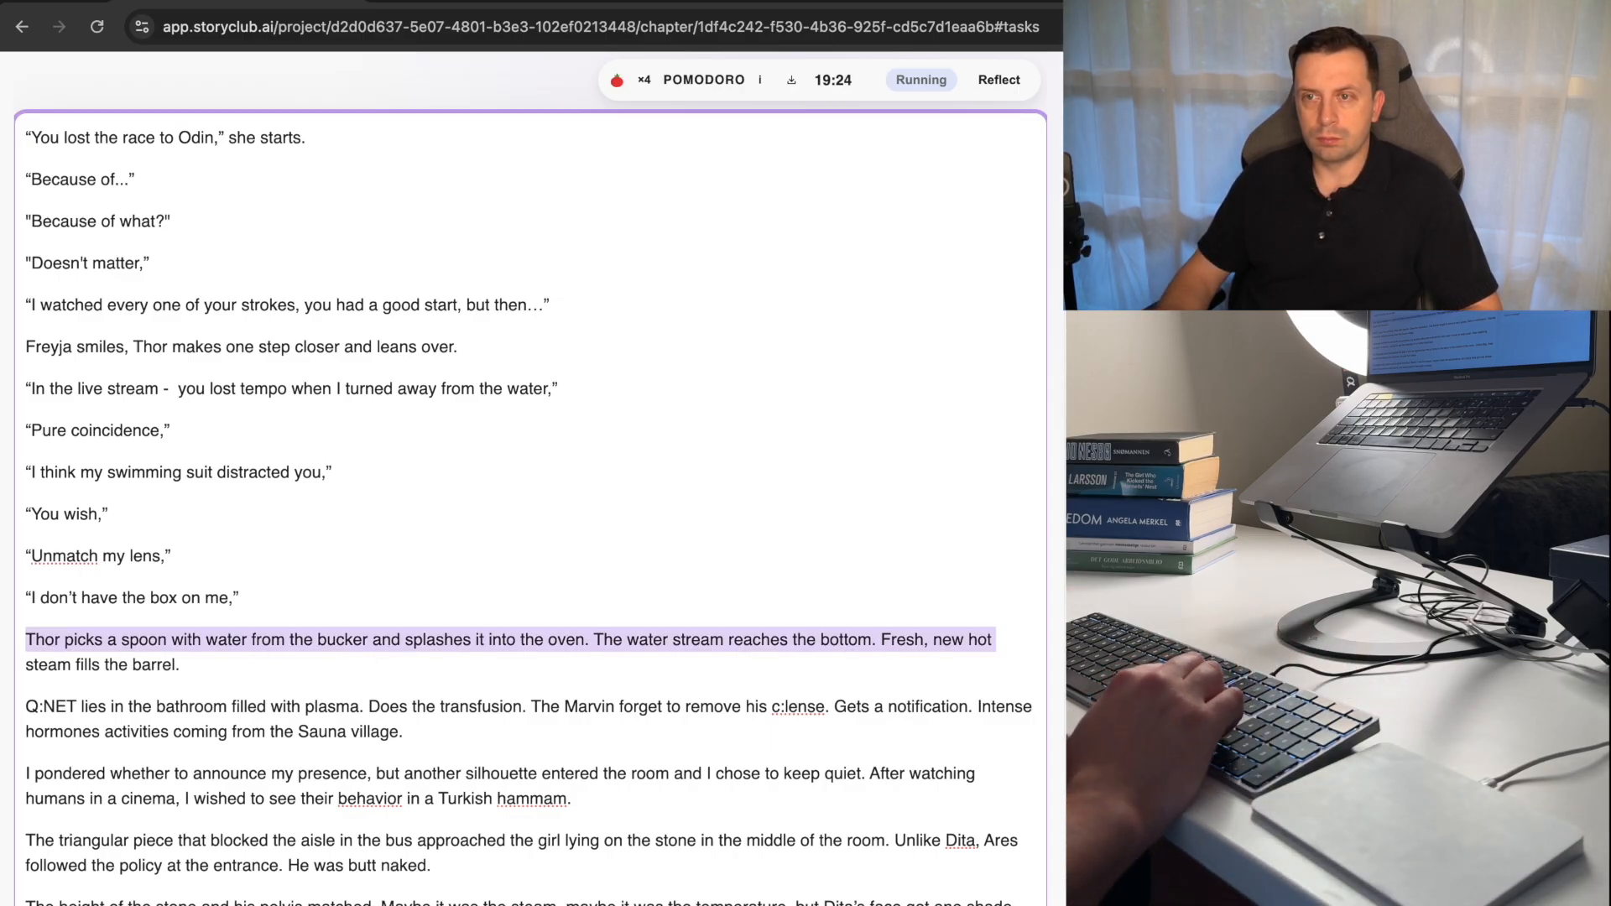
key("shift+Down")
key("Down")
key("Down")
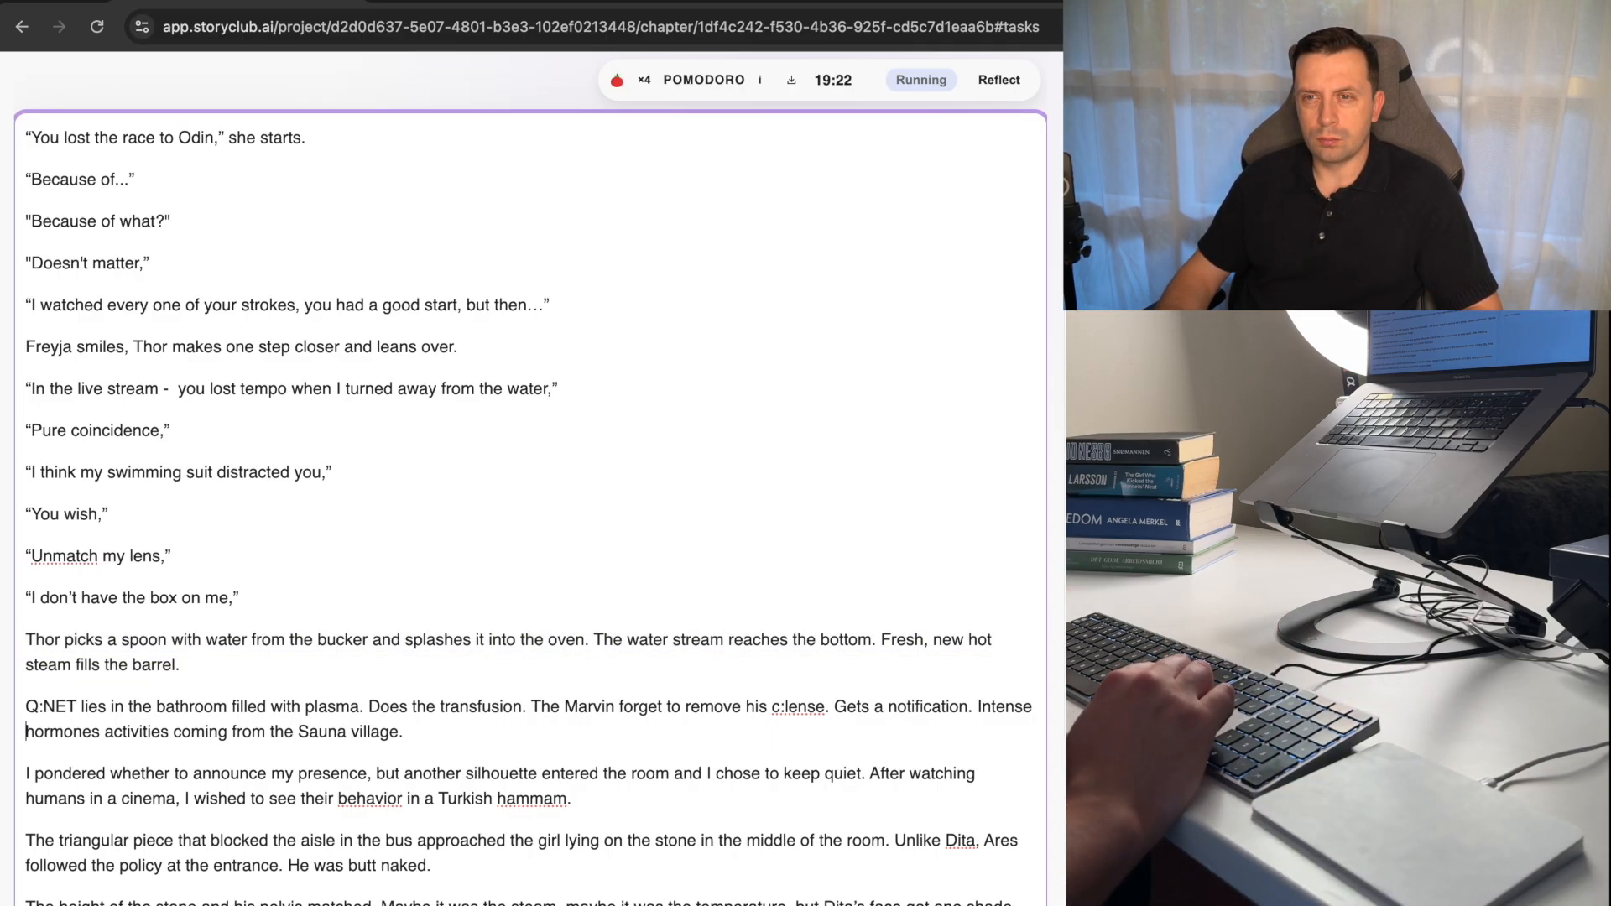
key("Up")
key("Up")
key("Up")
key("shift+Down")
key("shift+Down")
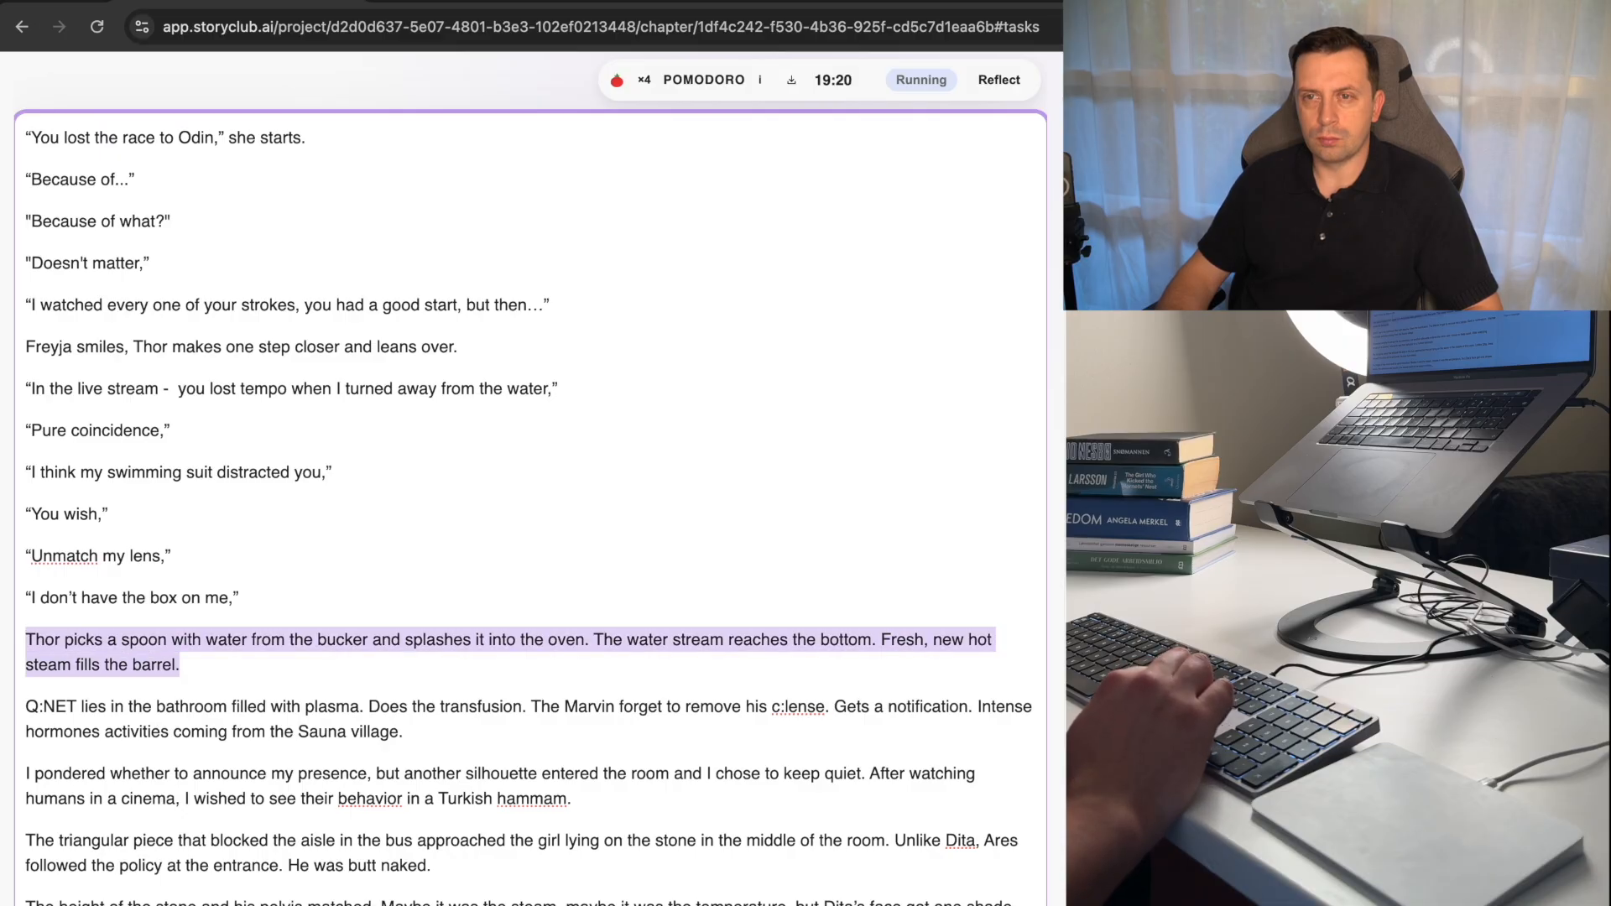
key("BackSpace")
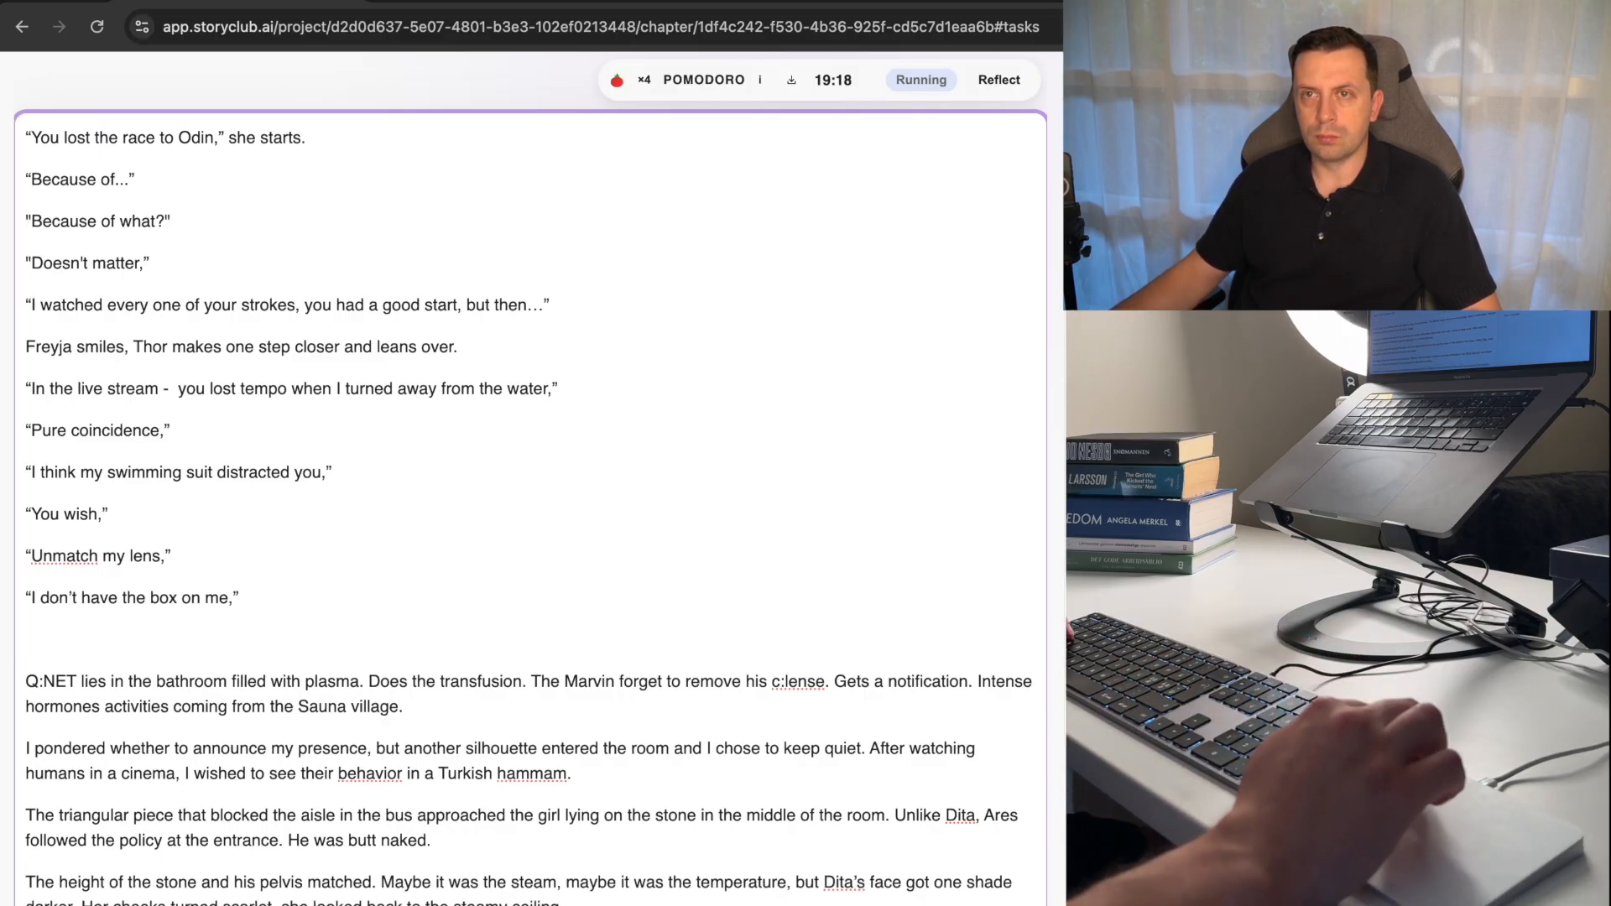
Insert the cut paragraph starting "Thor picks a spoon with water" above the line "Here you are,".
scroll(528, 503, "up", 3)
scroll(550, 542, "up", 3)
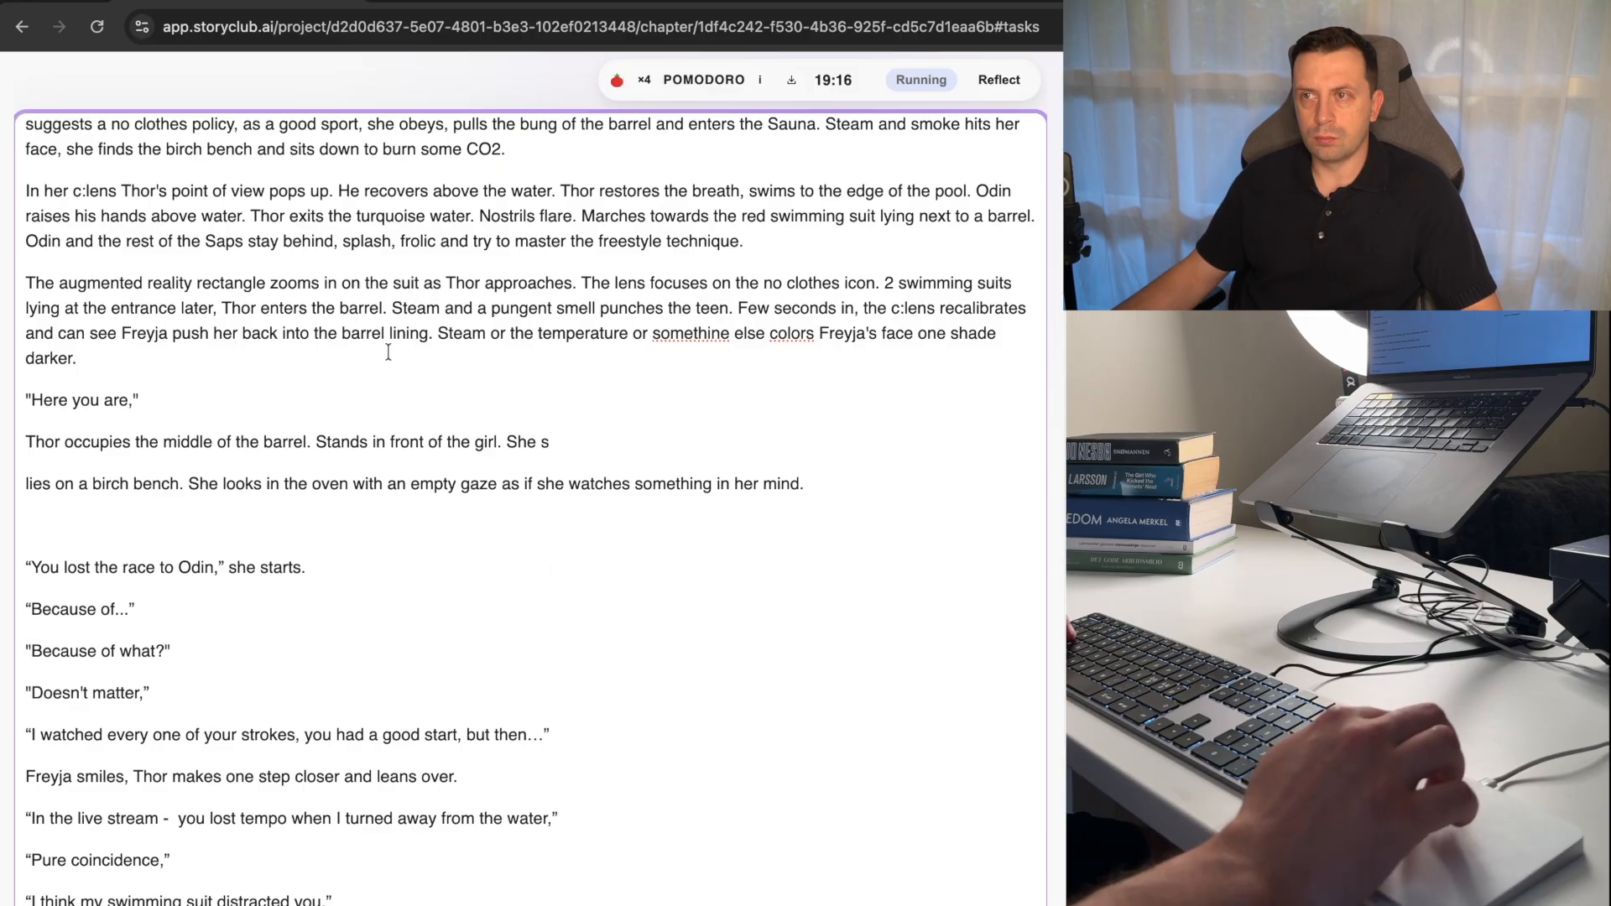
key("super+z")
key("super+z")
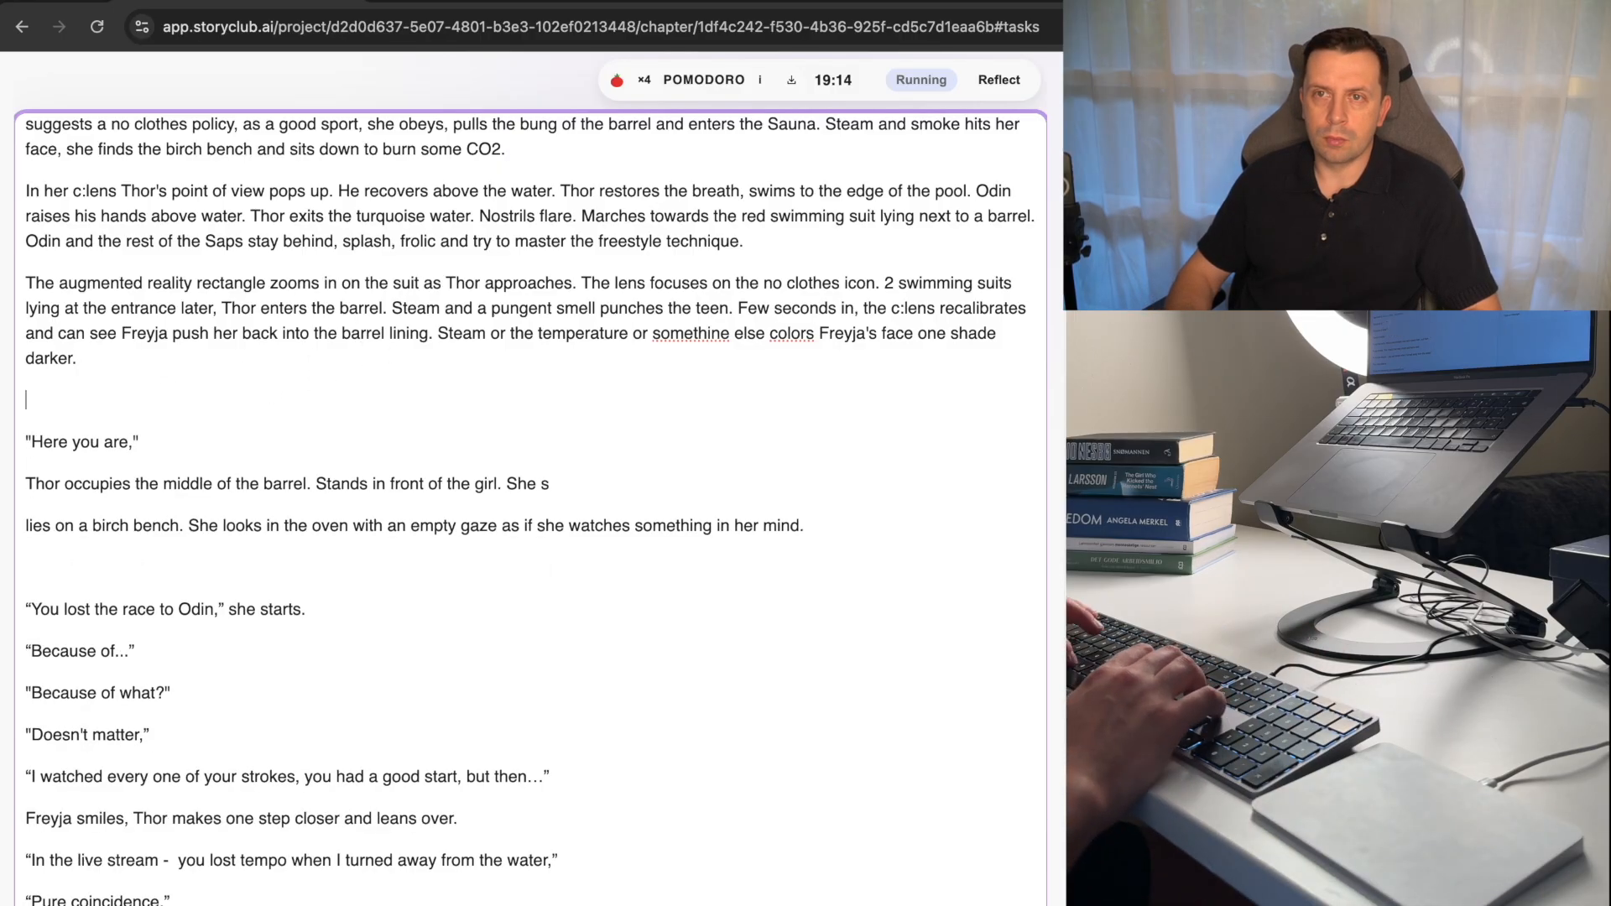
Replace "I pondered whether to announce my presence, but another" with "The" at the start of the paragraph below the Q:NET one.
scroll(186, 606, "down", 5)
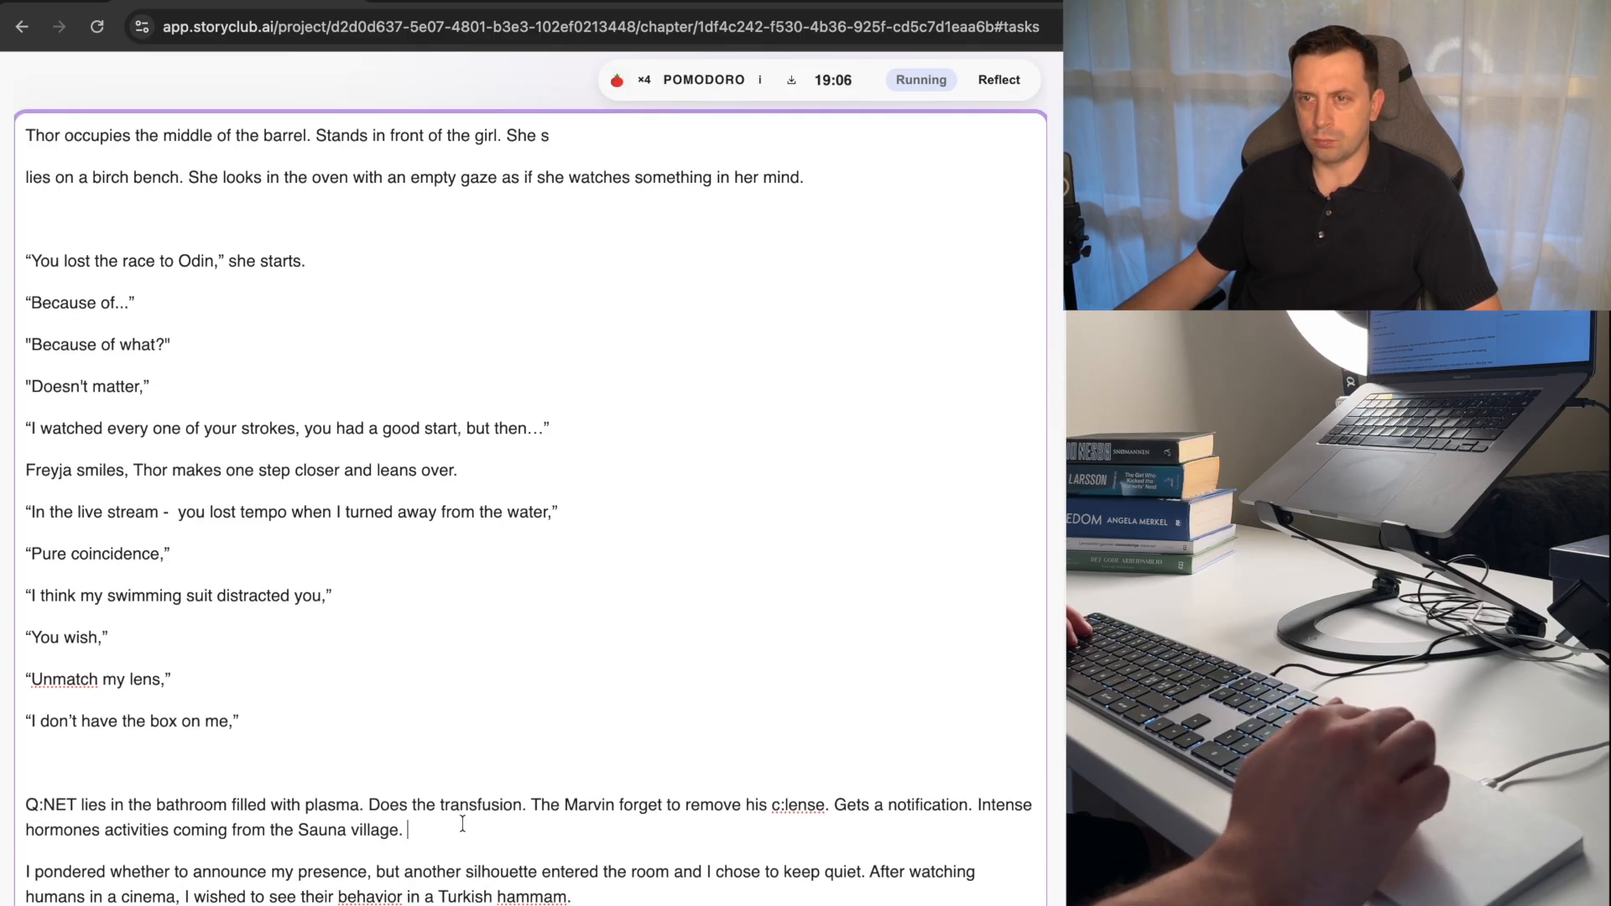
scroll(463, 825, "down", 2)
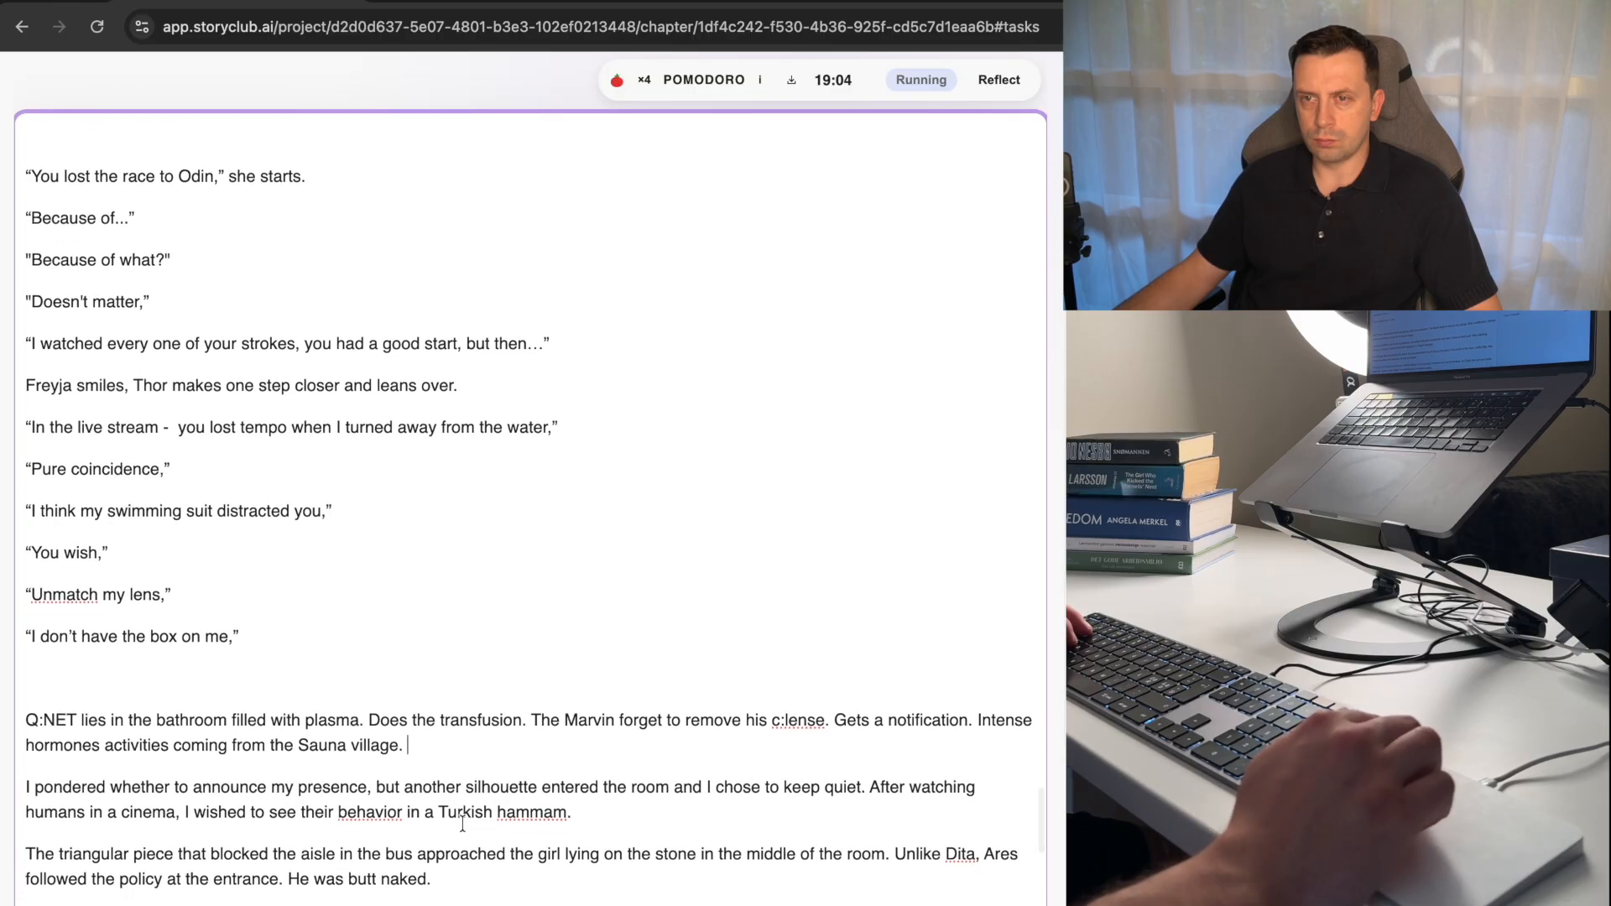
scroll(462, 824, "down", 1)
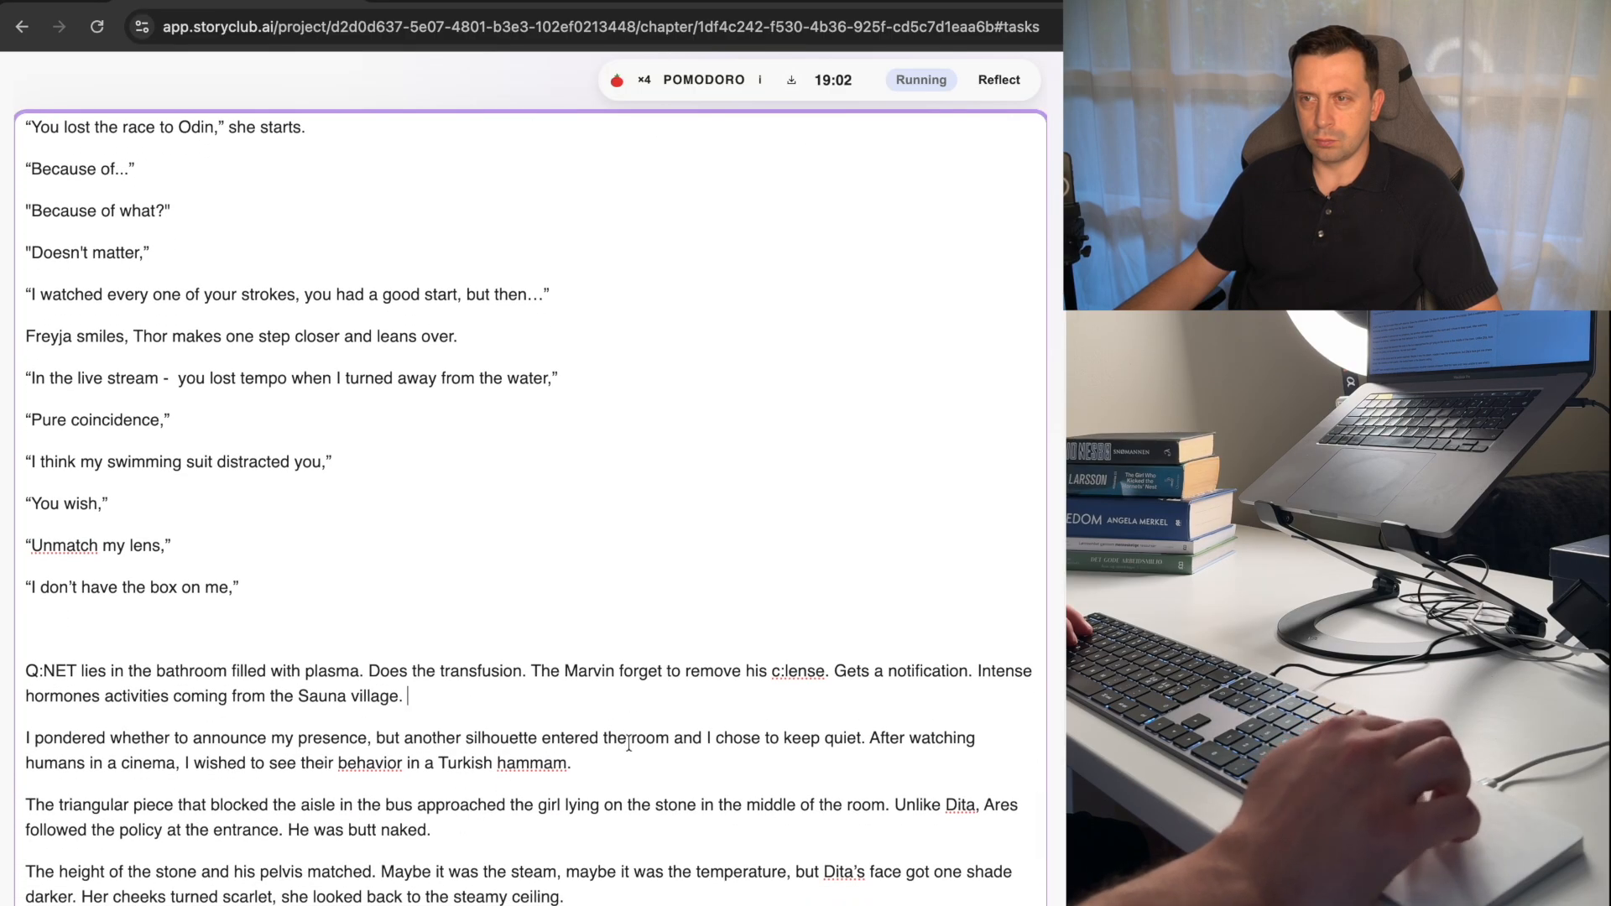
double_click(432, 739)
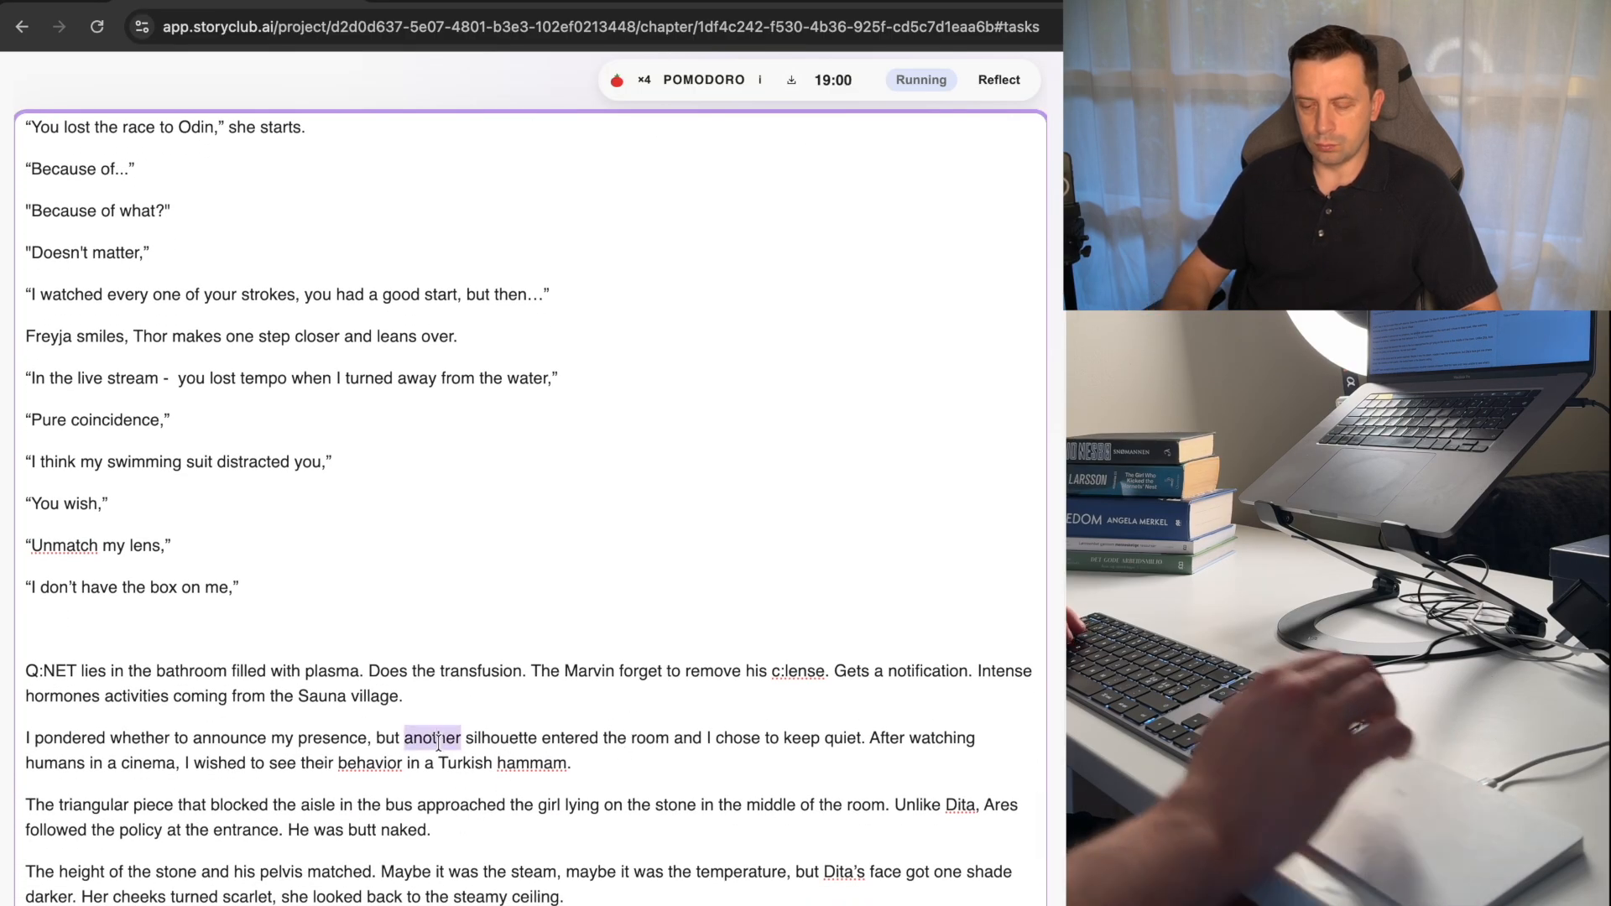
type("The")
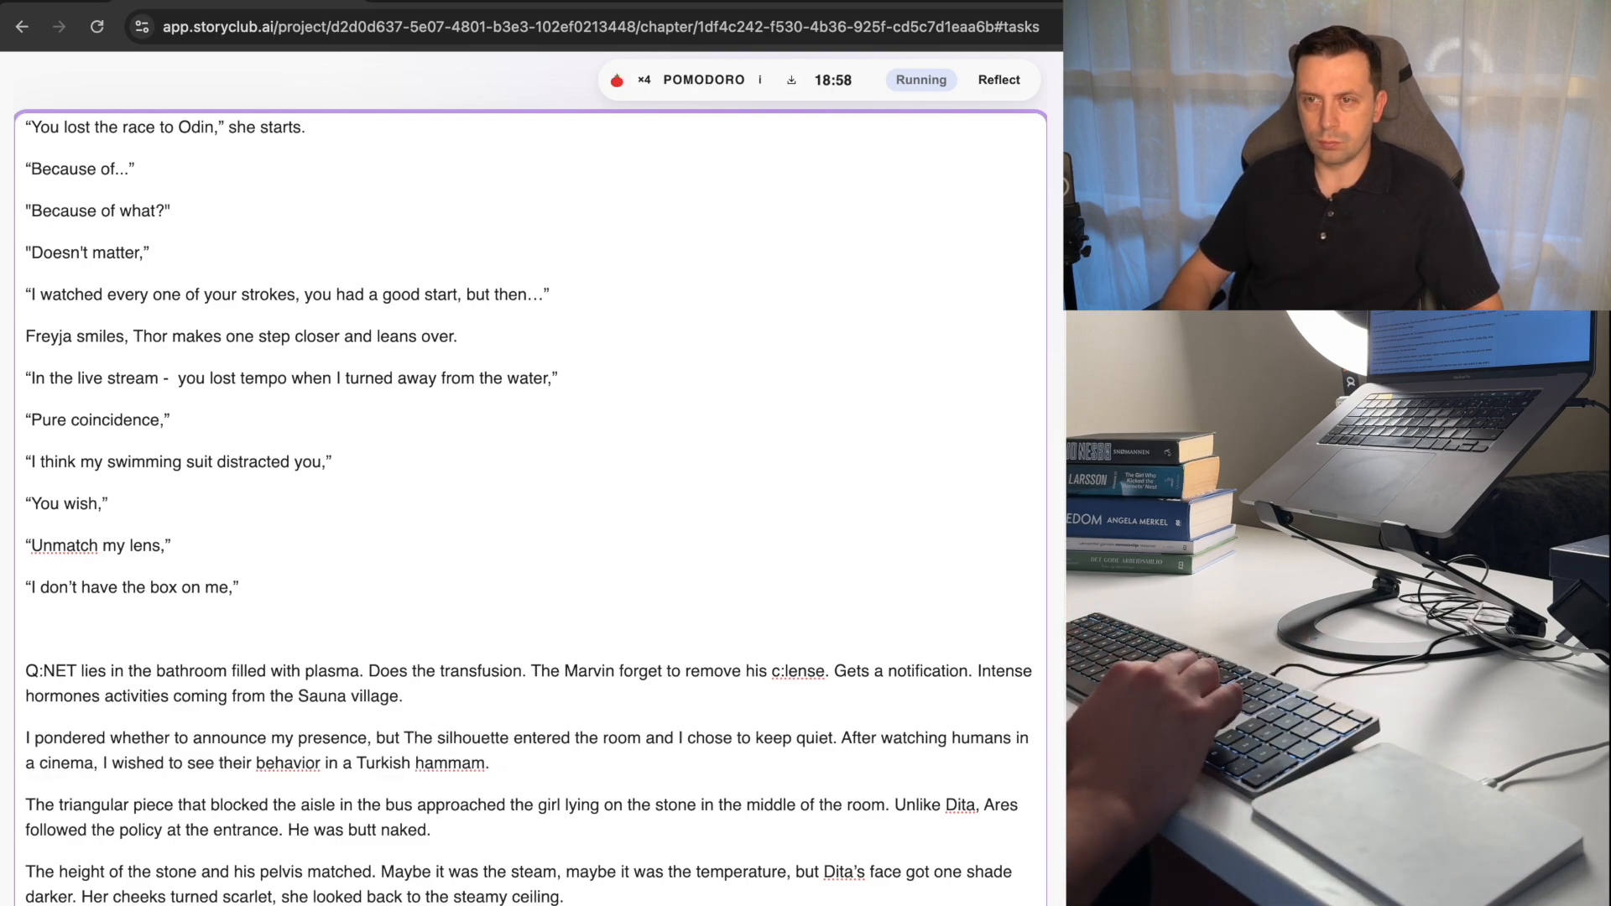
key("alt+shift+Left")
key("alt+shift+Left")
key("alt+shift+Left")
key("alt+shift+Left")
key("alt+shift+Left")
key("alt+shift+Left")
key("alt+shift+Left")
key("alt+shift+Left")
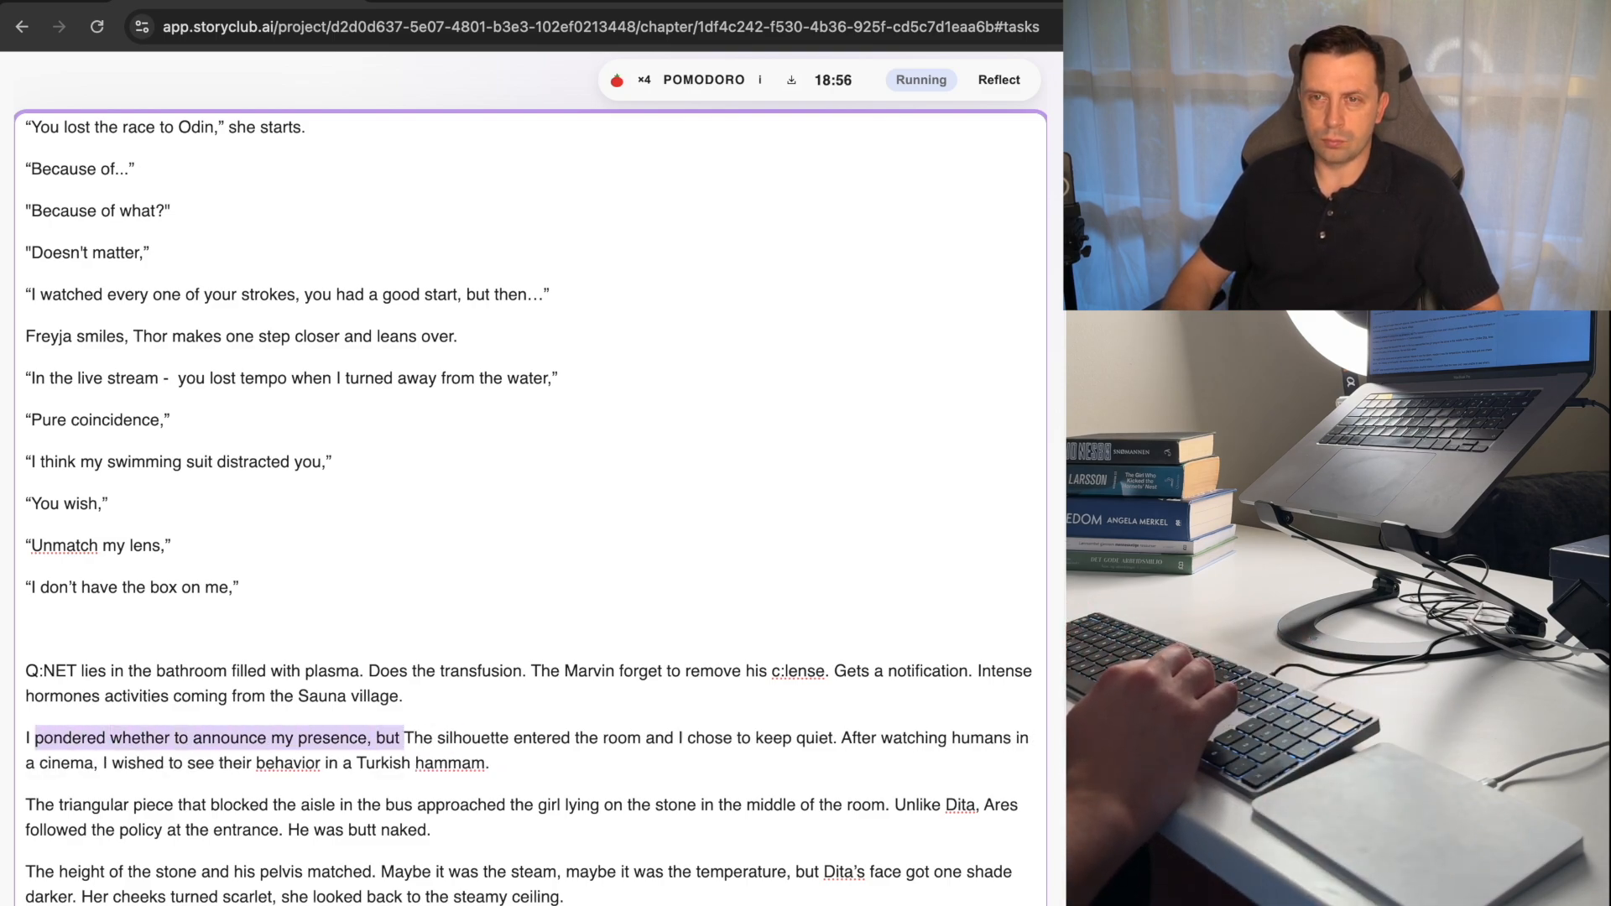
key("BackSpace")
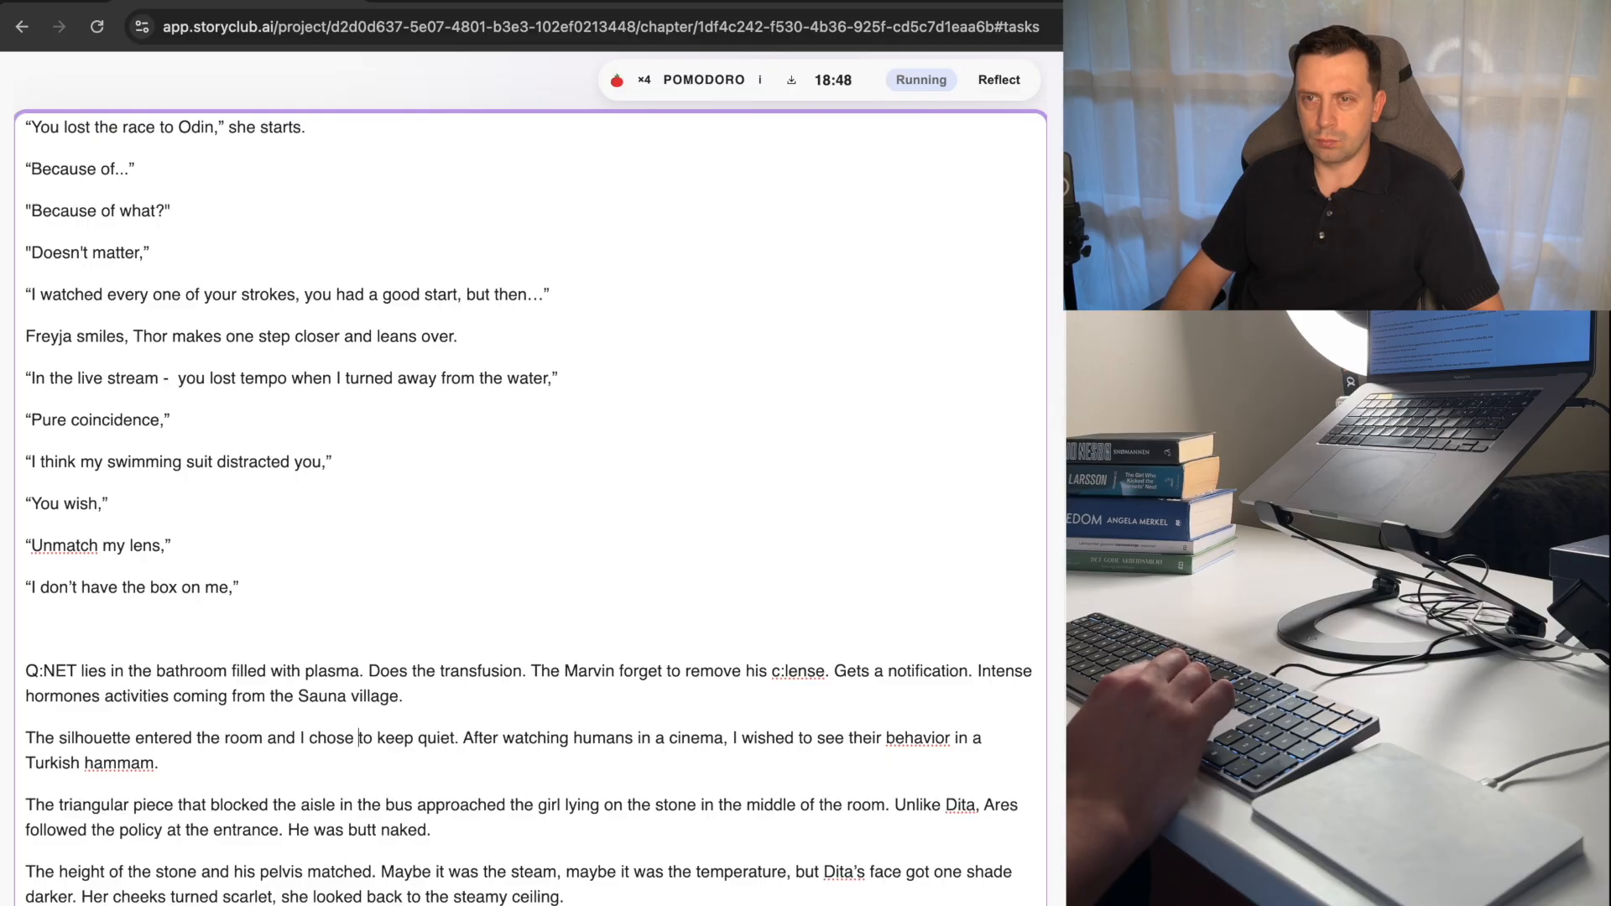
Remove the text from "and I chose to keep quiet" through "Turkish hammam." and end the line as "The silhouette entered the barrel.".
key("shift+Down")
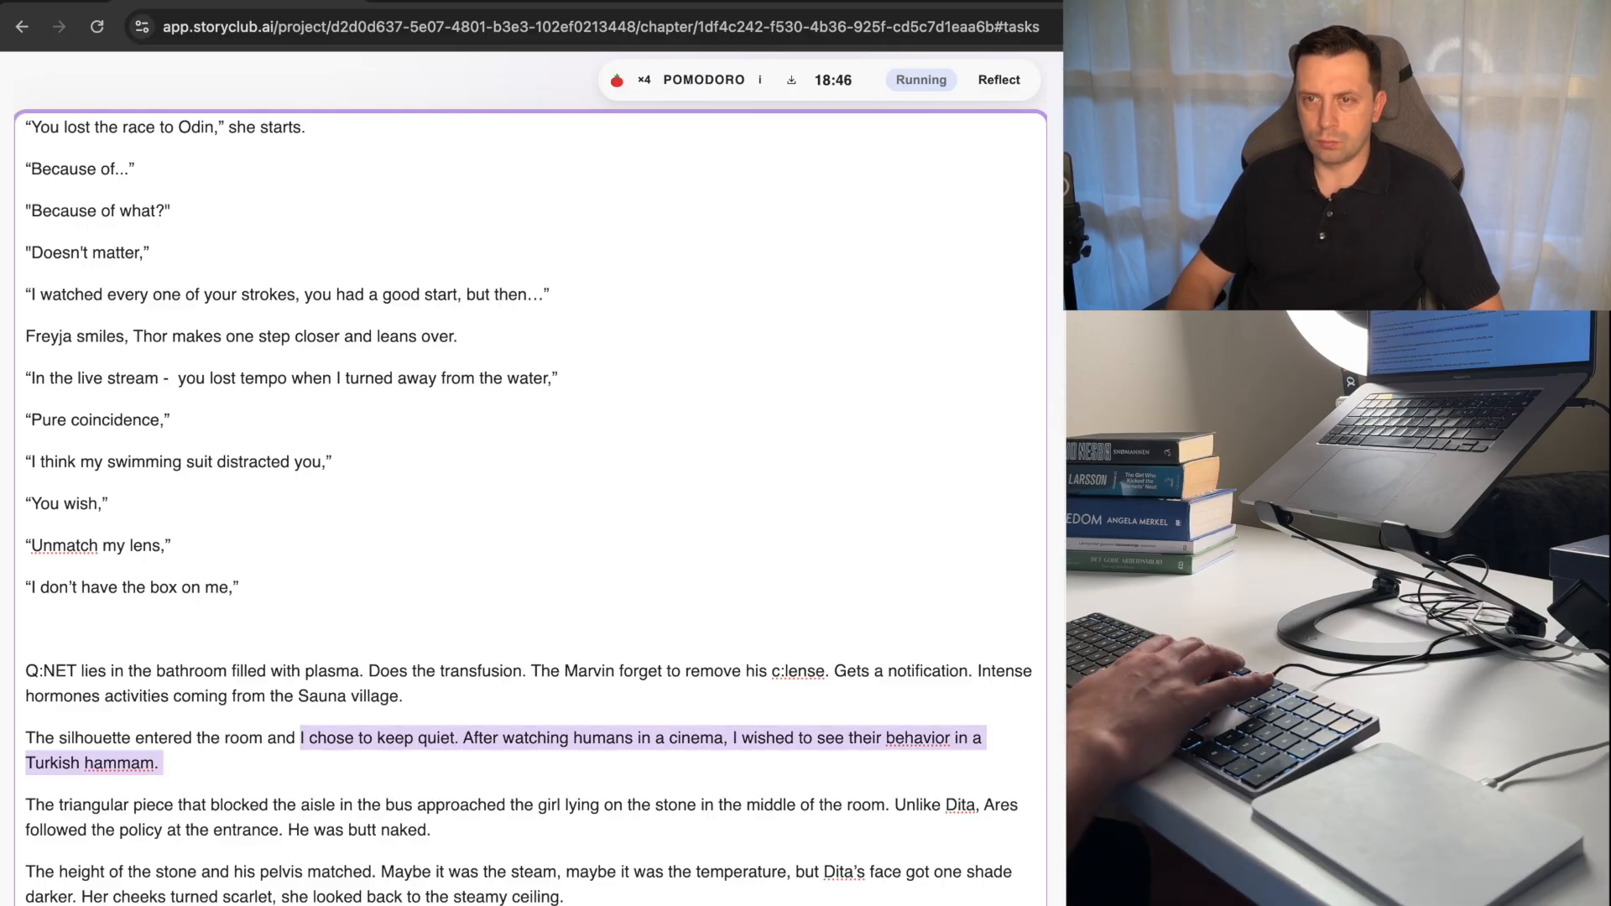
key("BackSpace")
key("BackSpace")
key("BackSpace")
type(",")
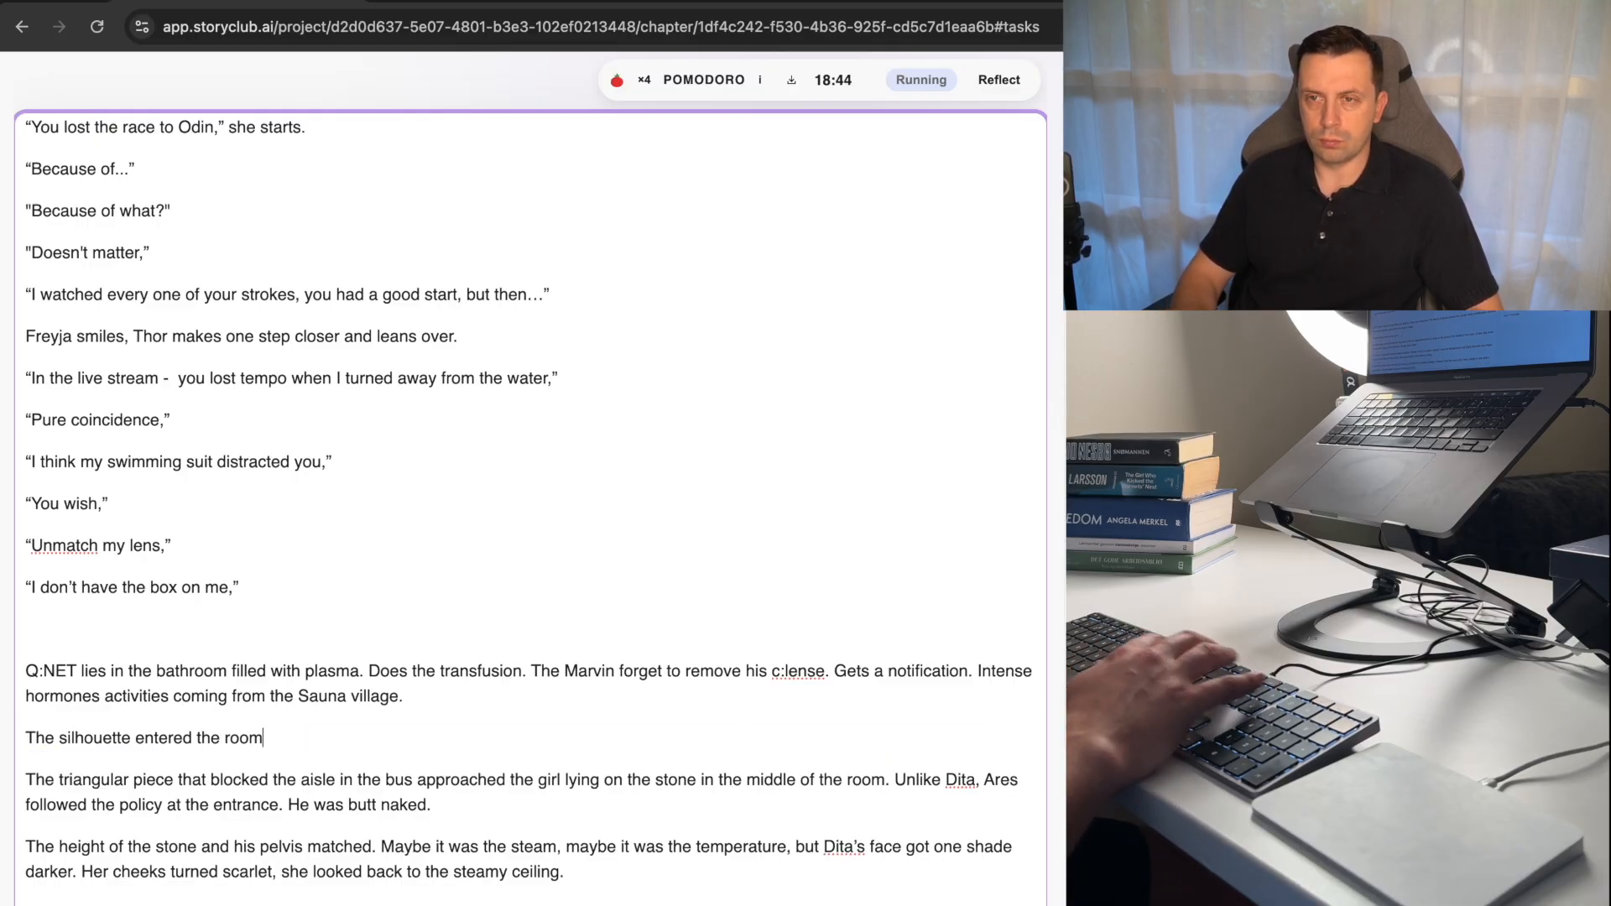
key("BackSpace")
key("BackSpace")
key("BackSpace")
key("BackSpace")
type("ba")
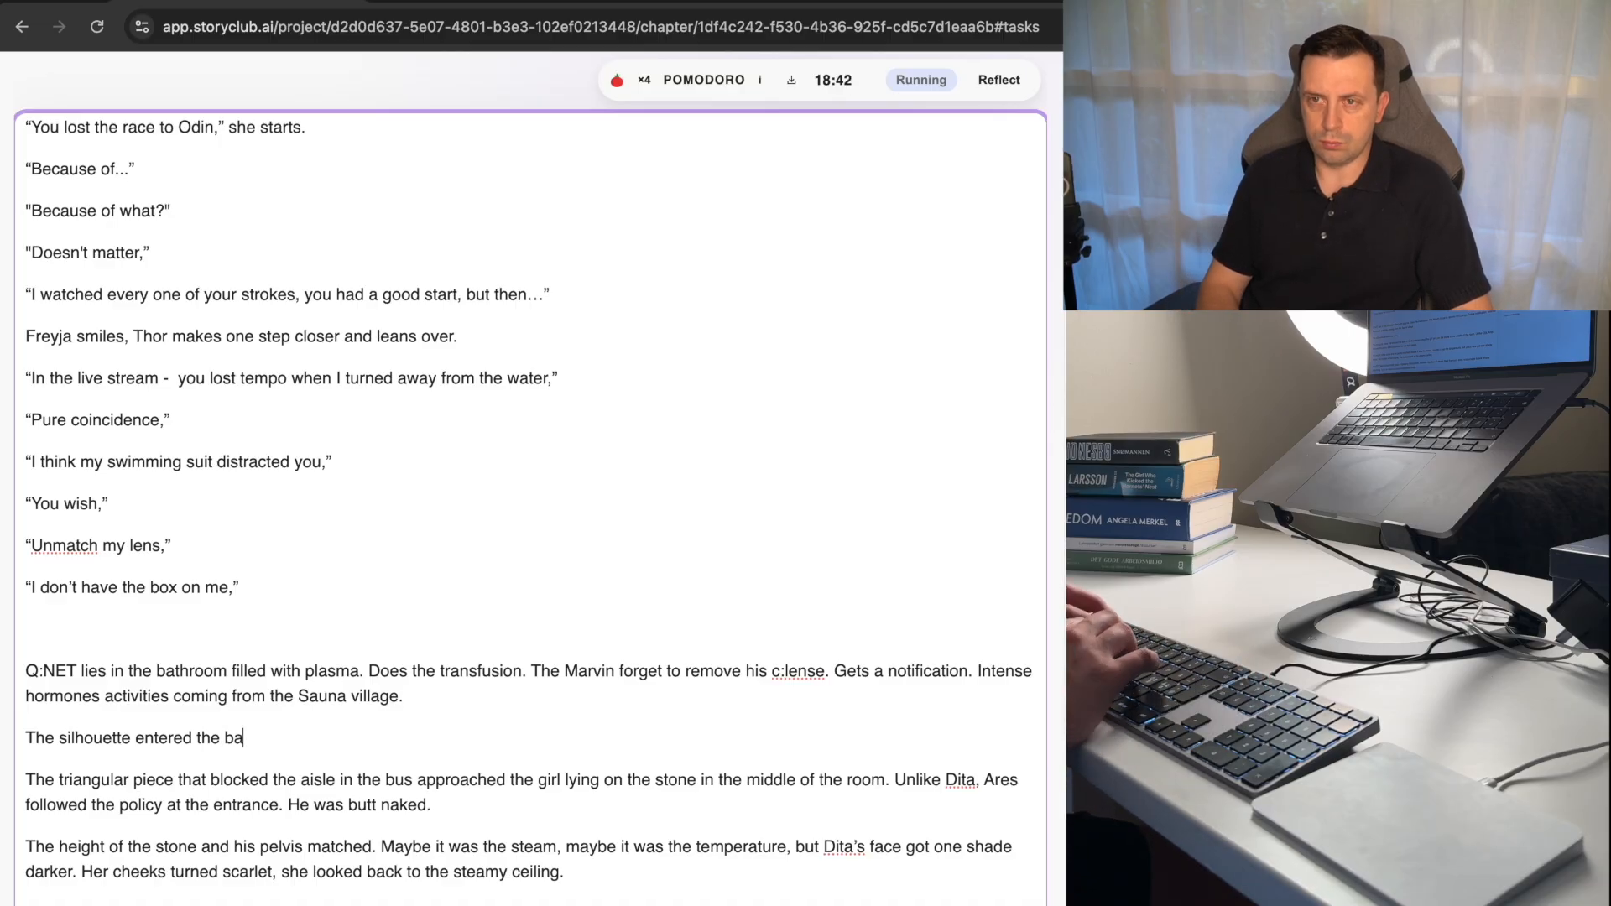
type("rrel.")
Change "entered" to "enters" in the silhouette sentence.
key("super+Left")
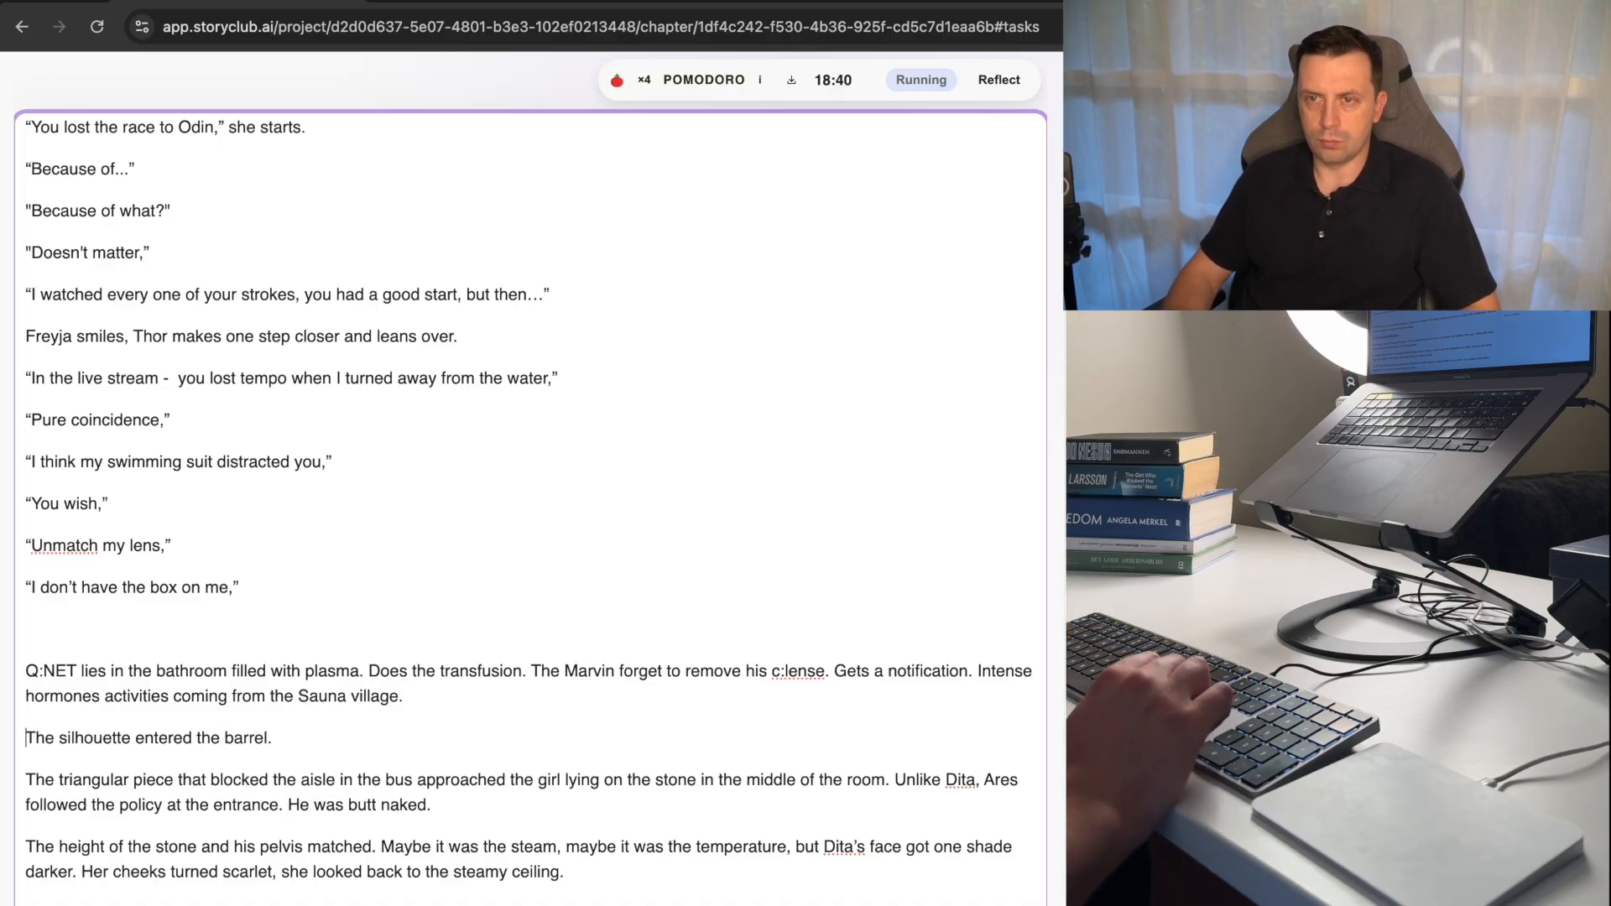
key("shift+Down")
key("Left")
key("alt+Right")
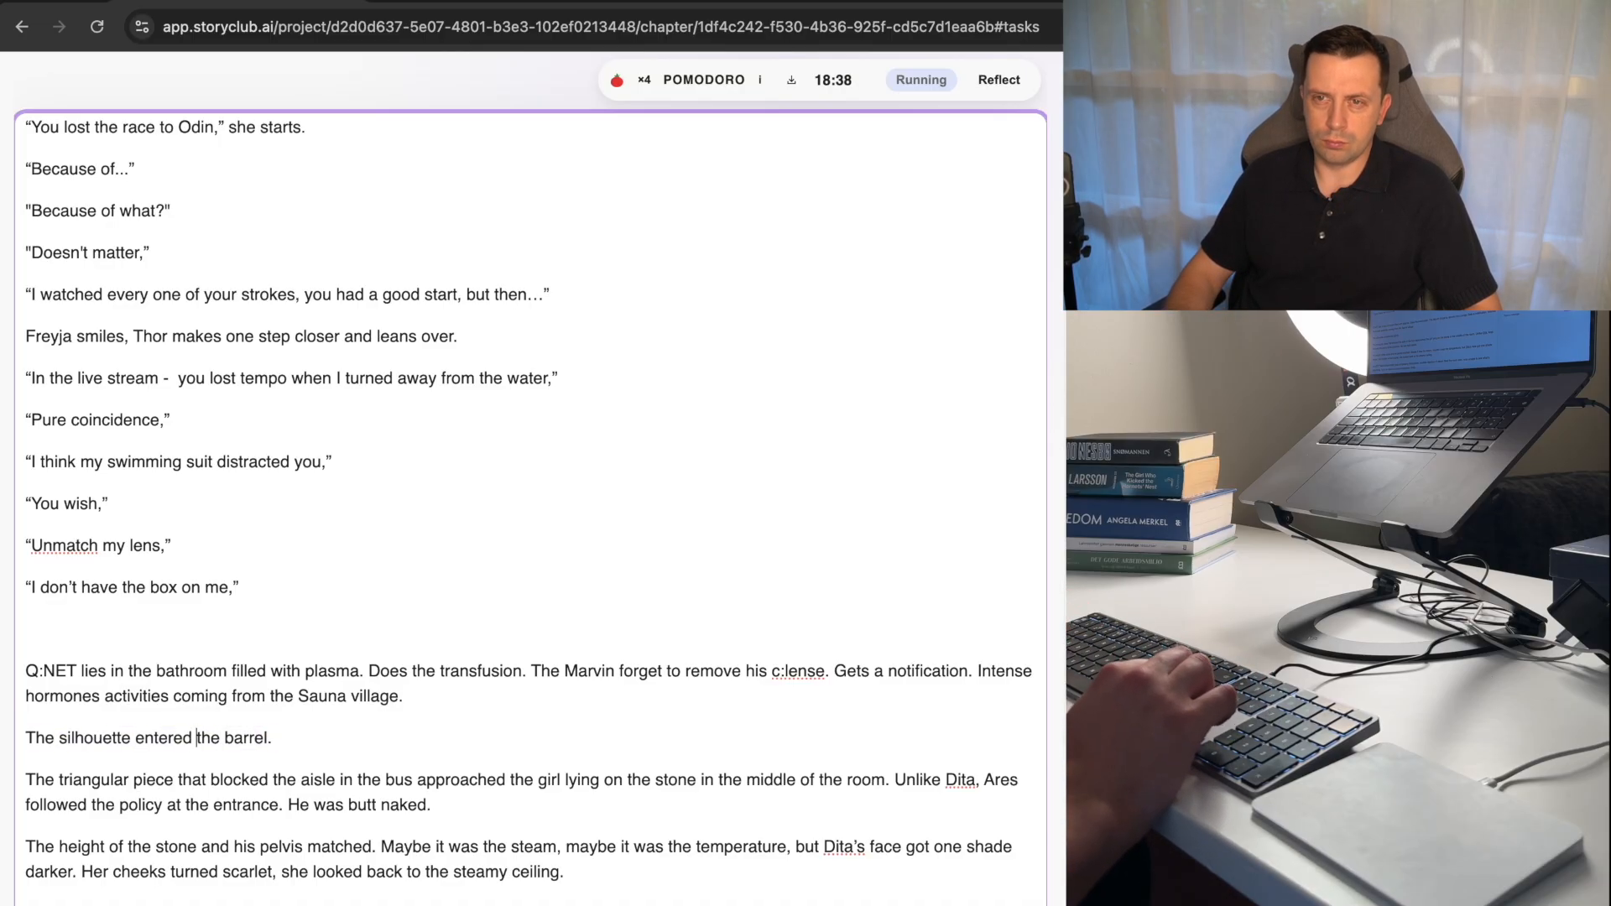
key("BackSpace")
key("BackSpace")
key("BackSpace")
type("s")
Cut the sentence "The silhouette enters the barrel." from below the Q:NET paragraph.
key("super+Left")
key("shift+Down")
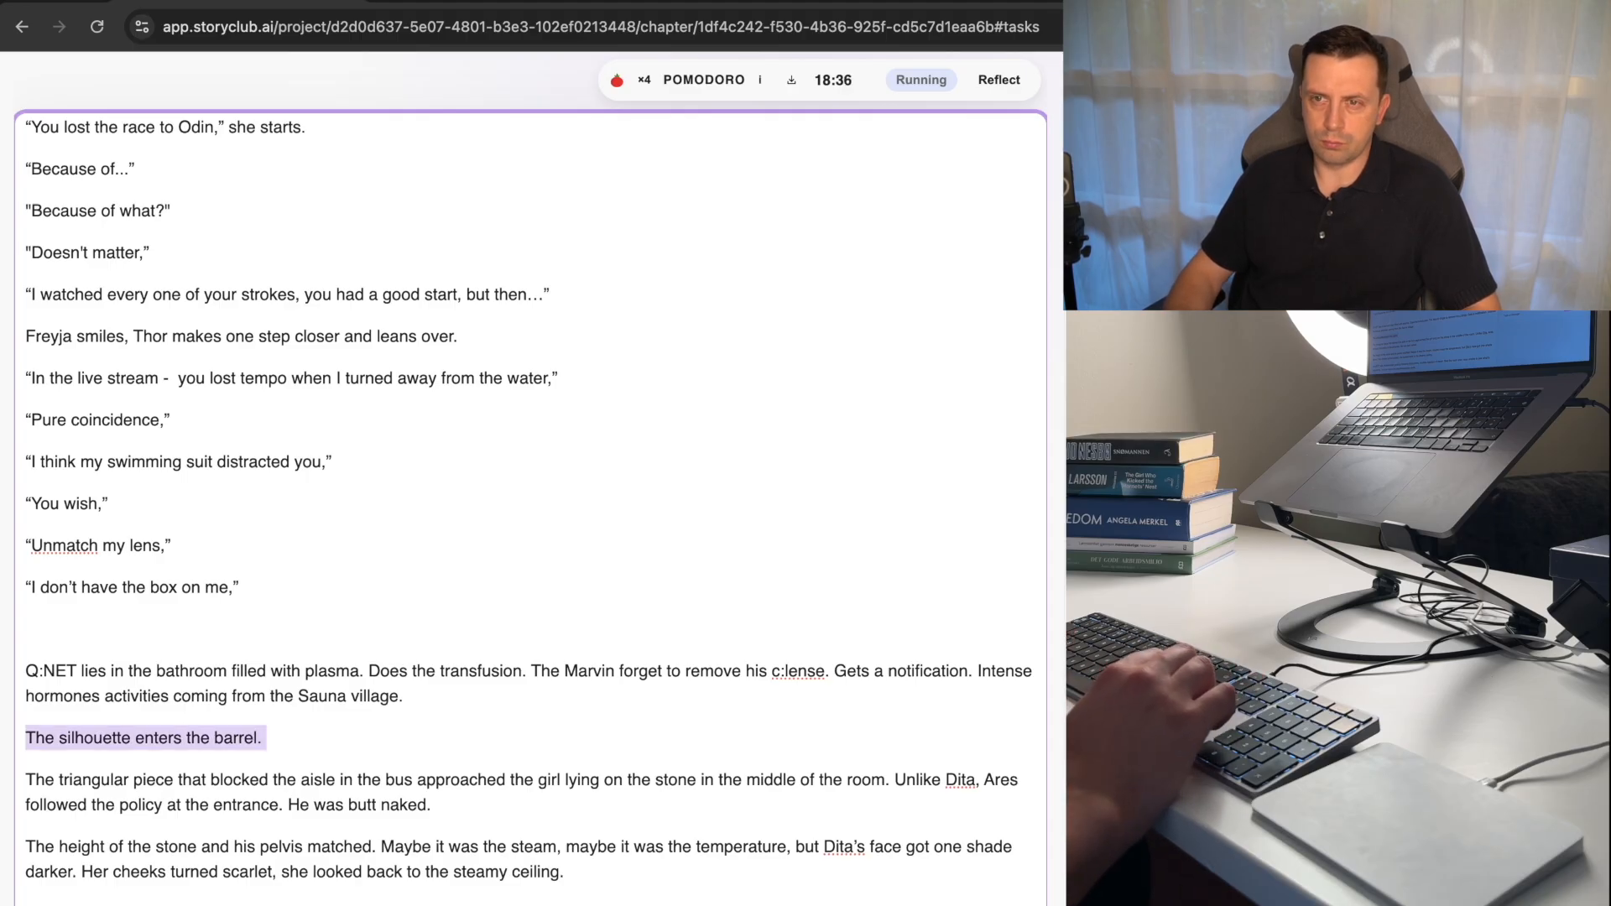
key("BackSpace")
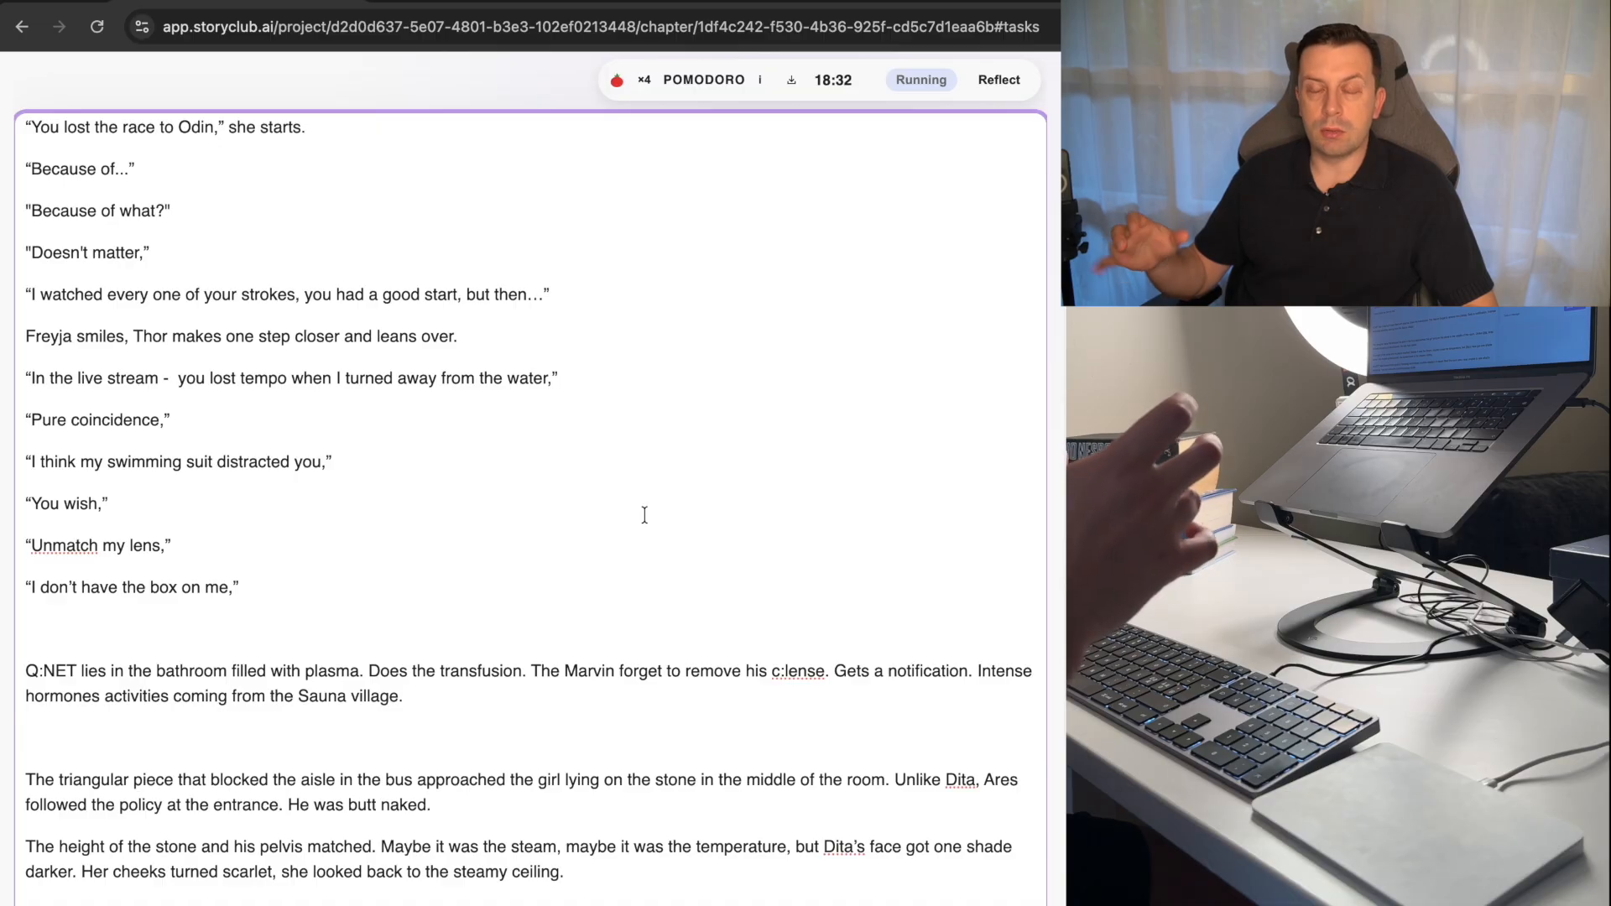
Correct the typo "somethine" to "something" in the paragraph about Freyja's face.
scroll(645, 514, "up", 4)
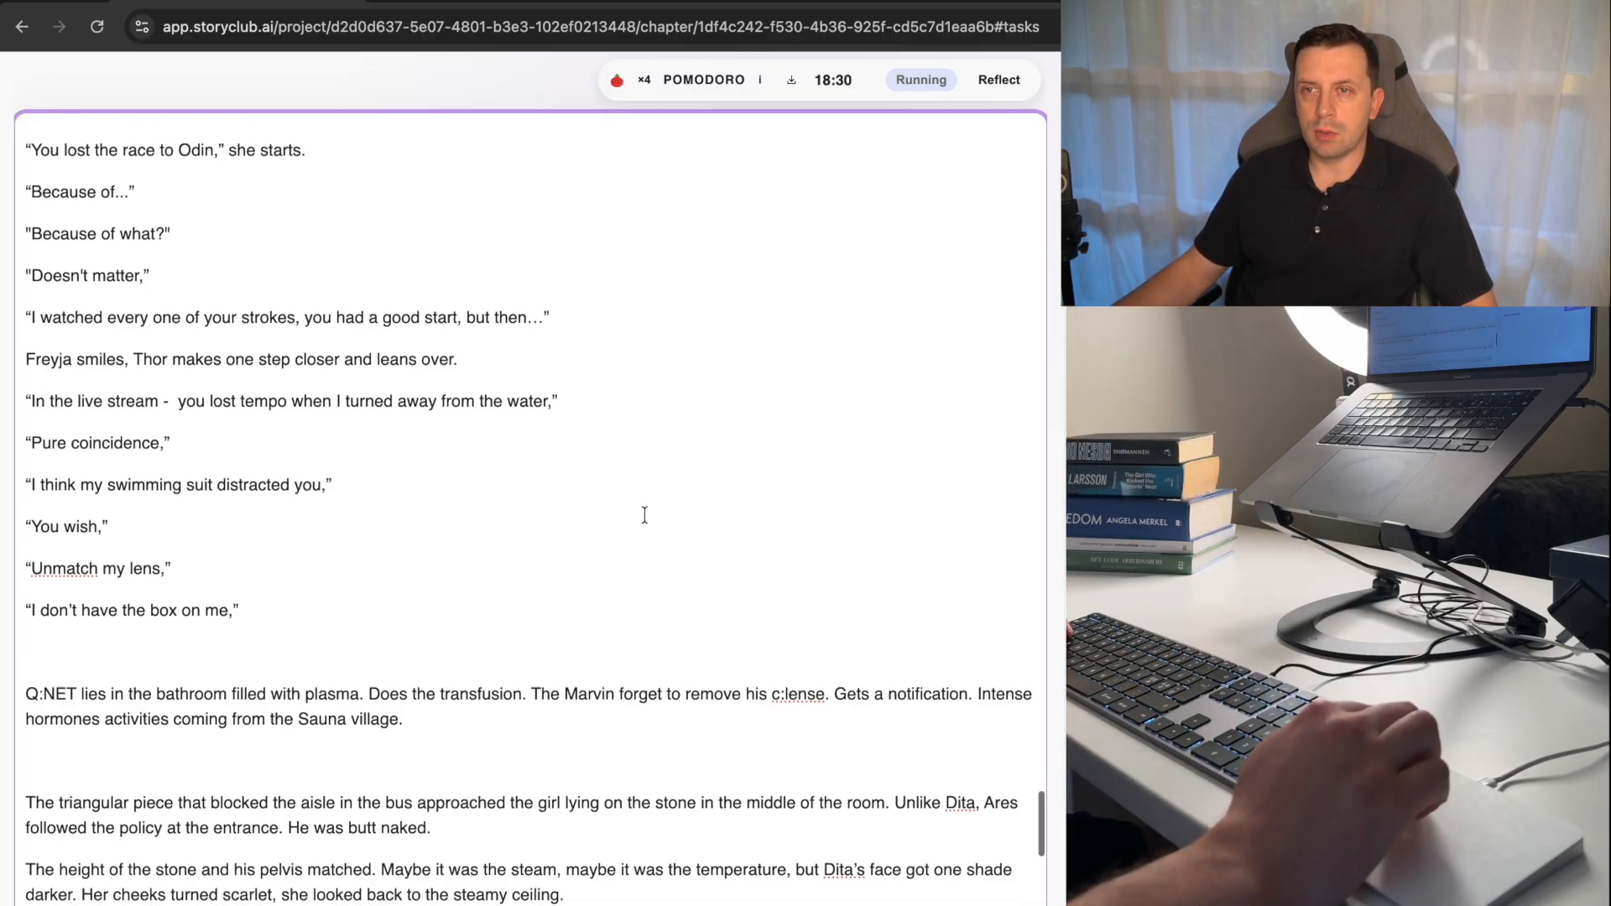
scroll(644, 515, "up", 5)
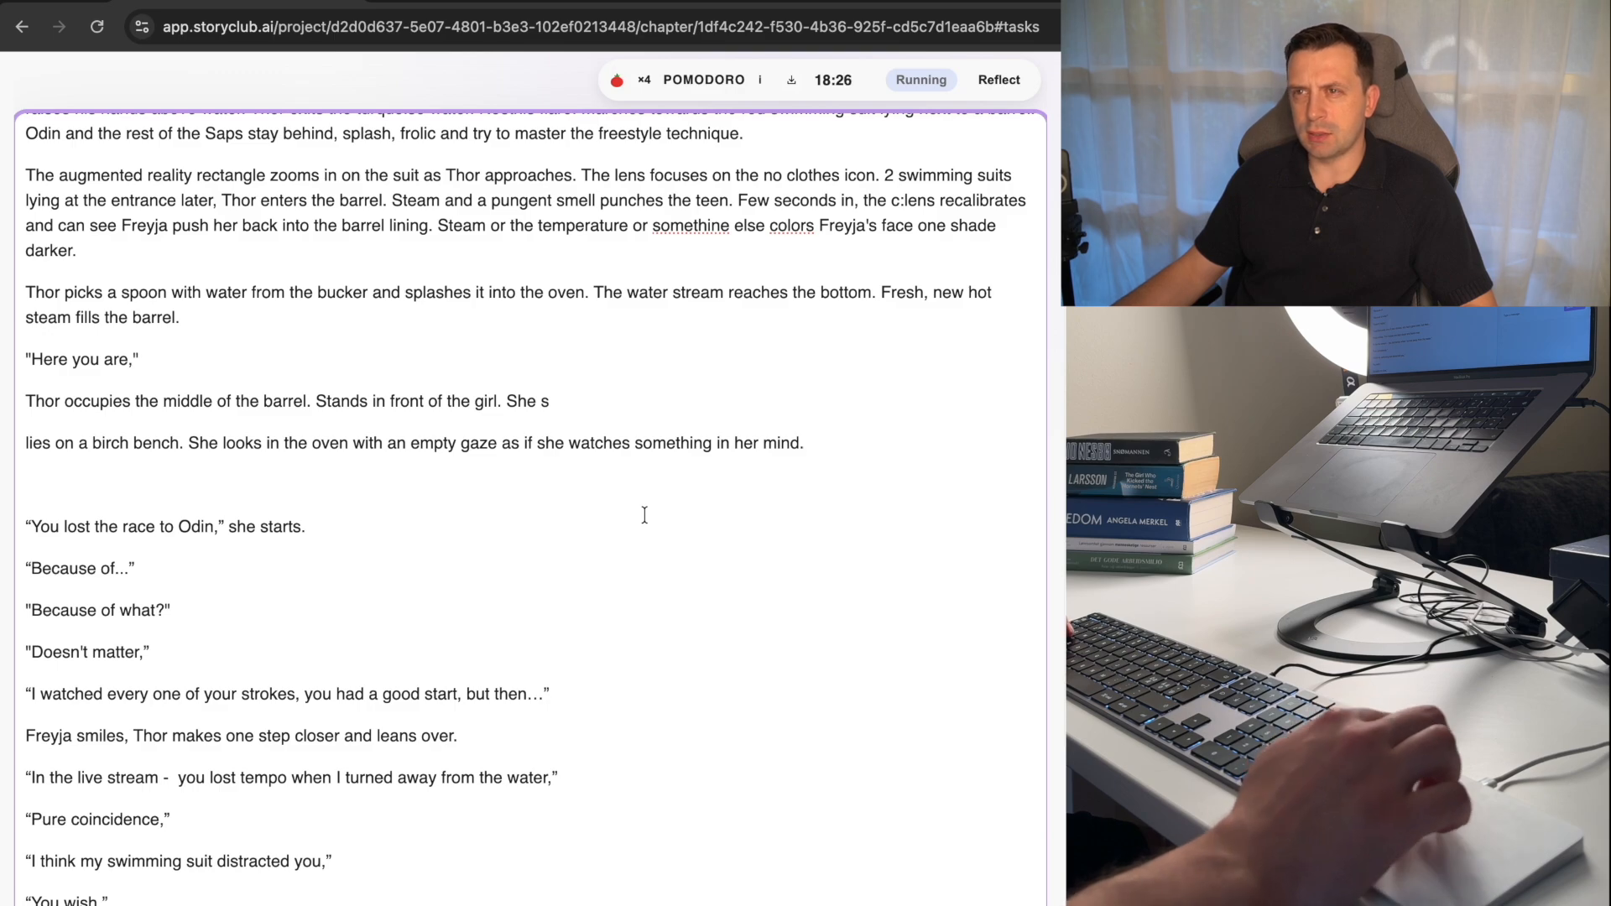
left_click(729, 225)
key("BackSpace")
type("g")
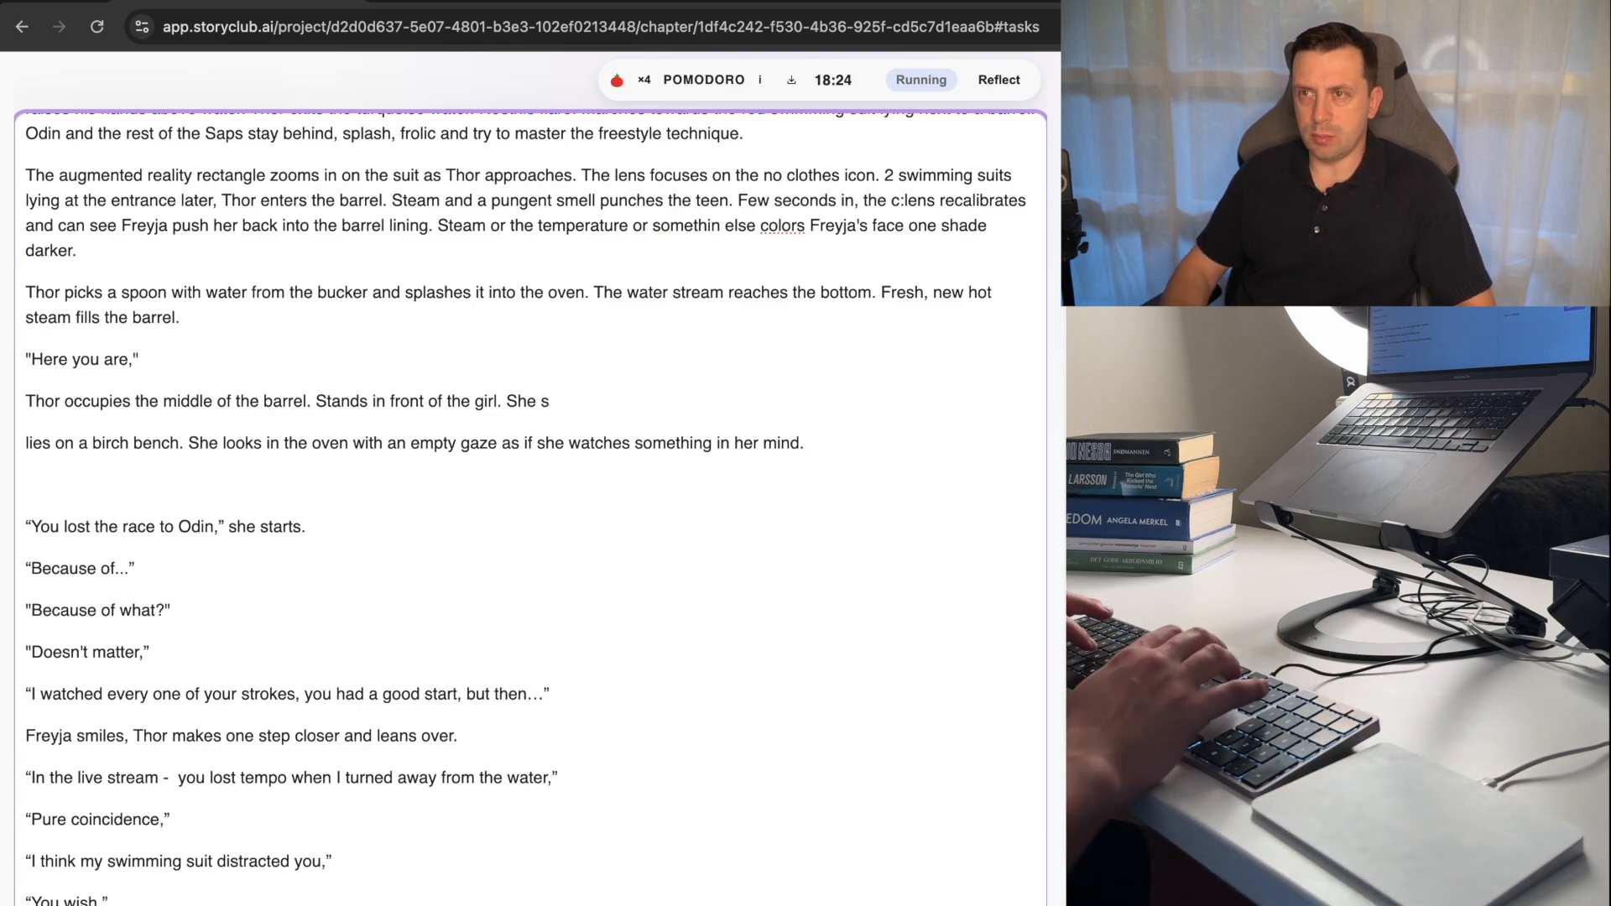
Try placing "The silhouette enters the barrel." at the paragraph's end after "one shade darker.", and take it out again.
key("Down")
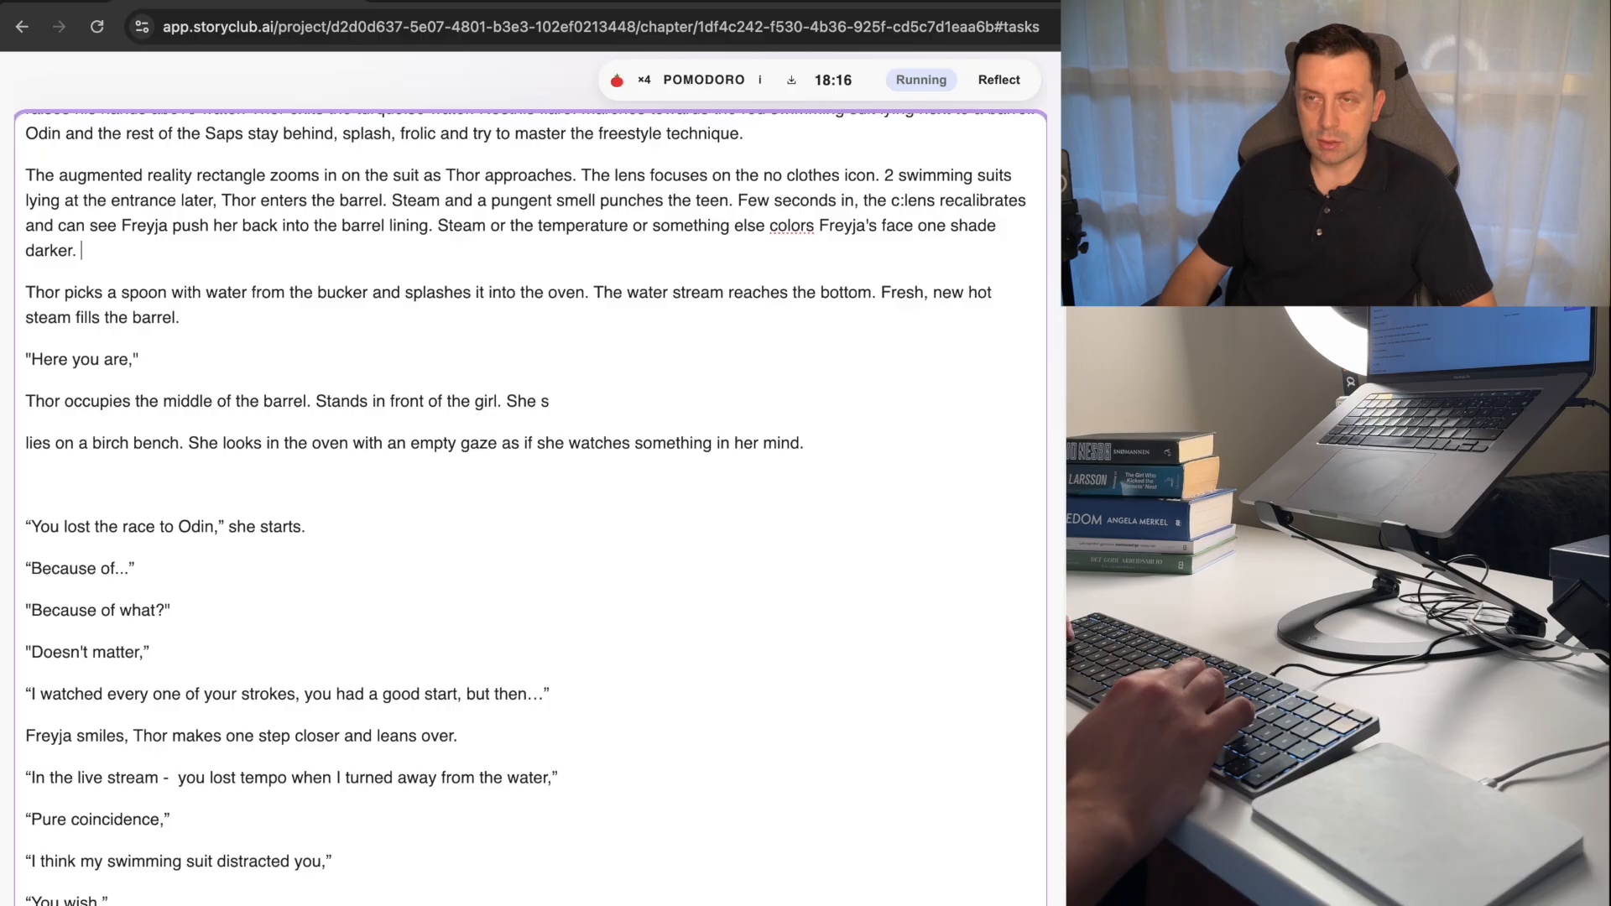
type("The silhouette enters the barrel.")
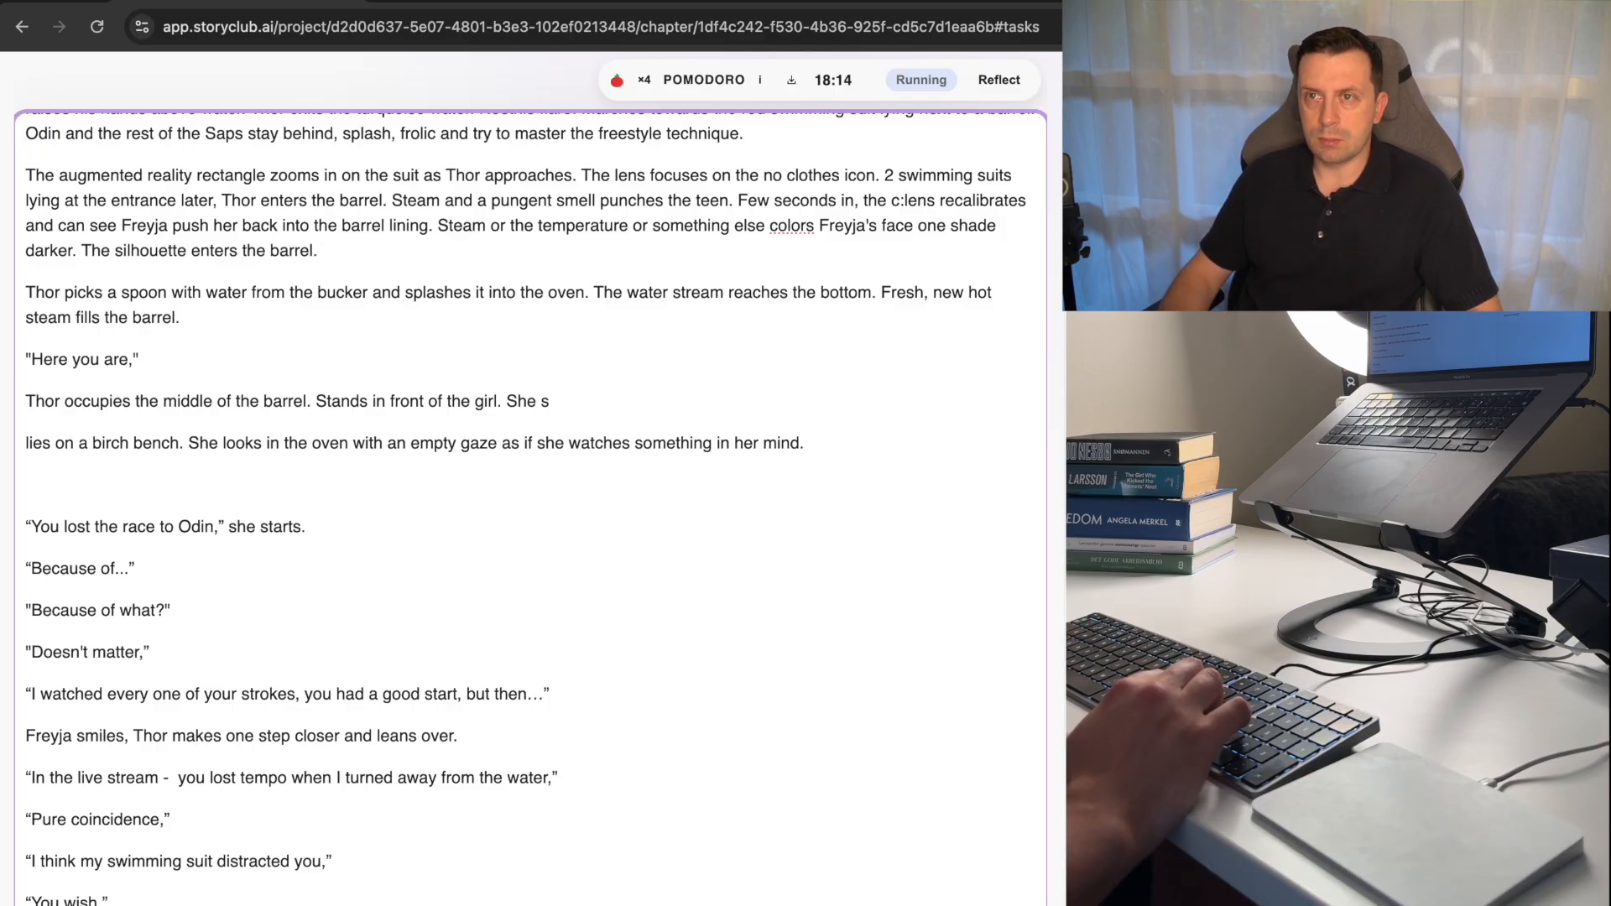
key("alt+shift+Left")
key("alt+shift+Left")
key("alt+shift+Left")
key("alt+shift+Left")
key("alt+shift+Left")
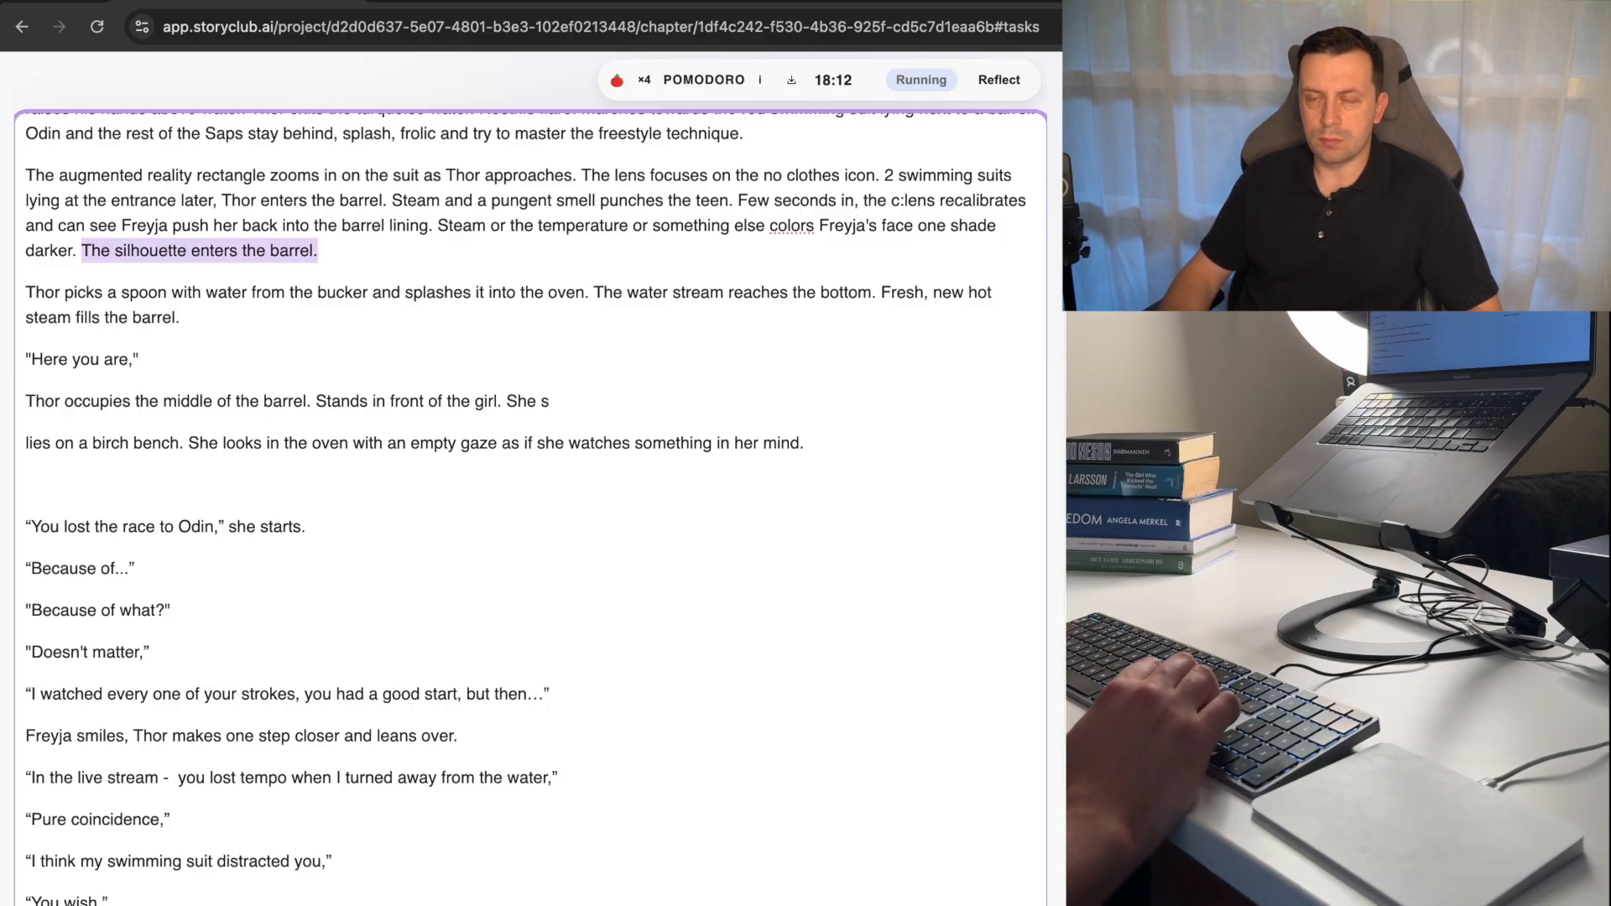
key("BackSpace")
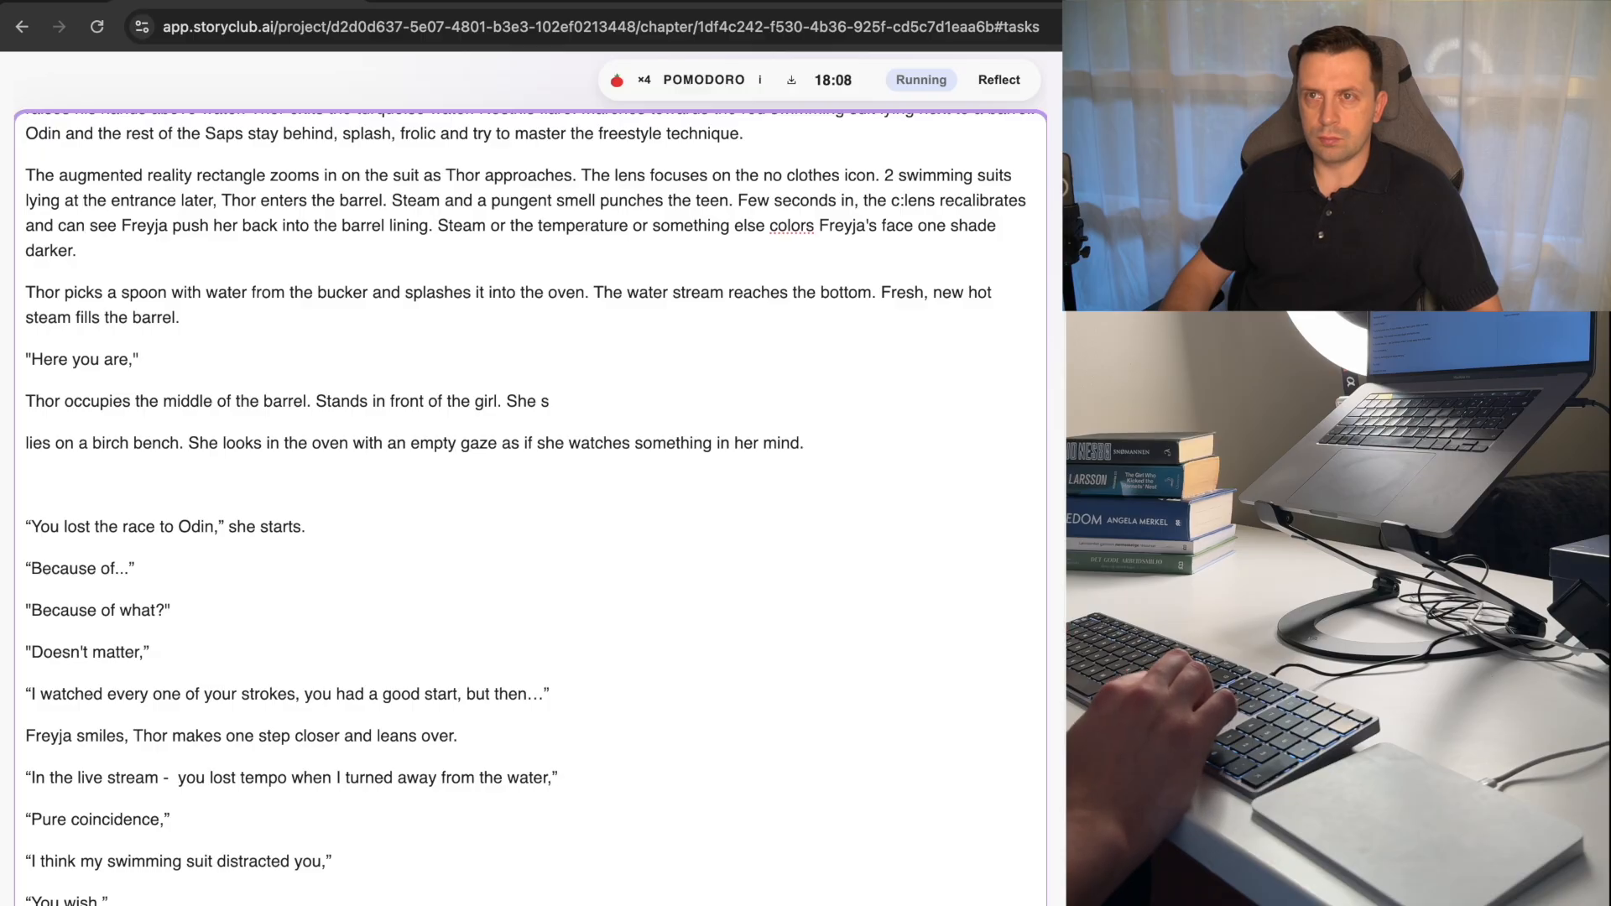
Replace "Thor" after "lying at the entrance later," with "a silhouette enters the barrel." and delete the leftover duplicate "enters the barrel.".
key("super+z")
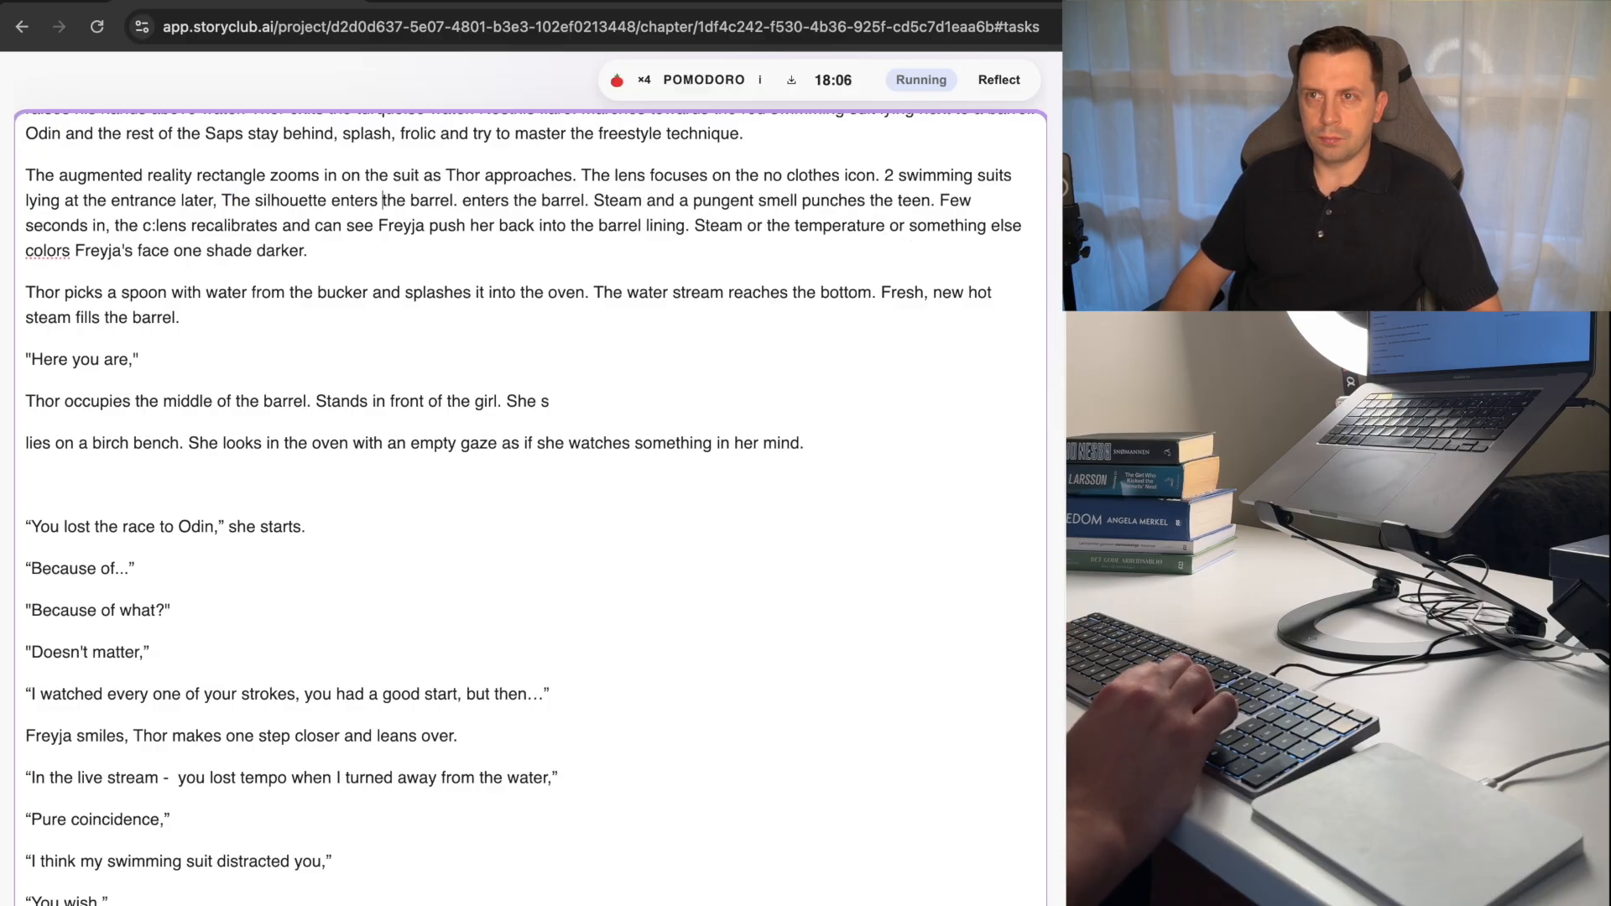
key("alt+shift+Right")
type("a")
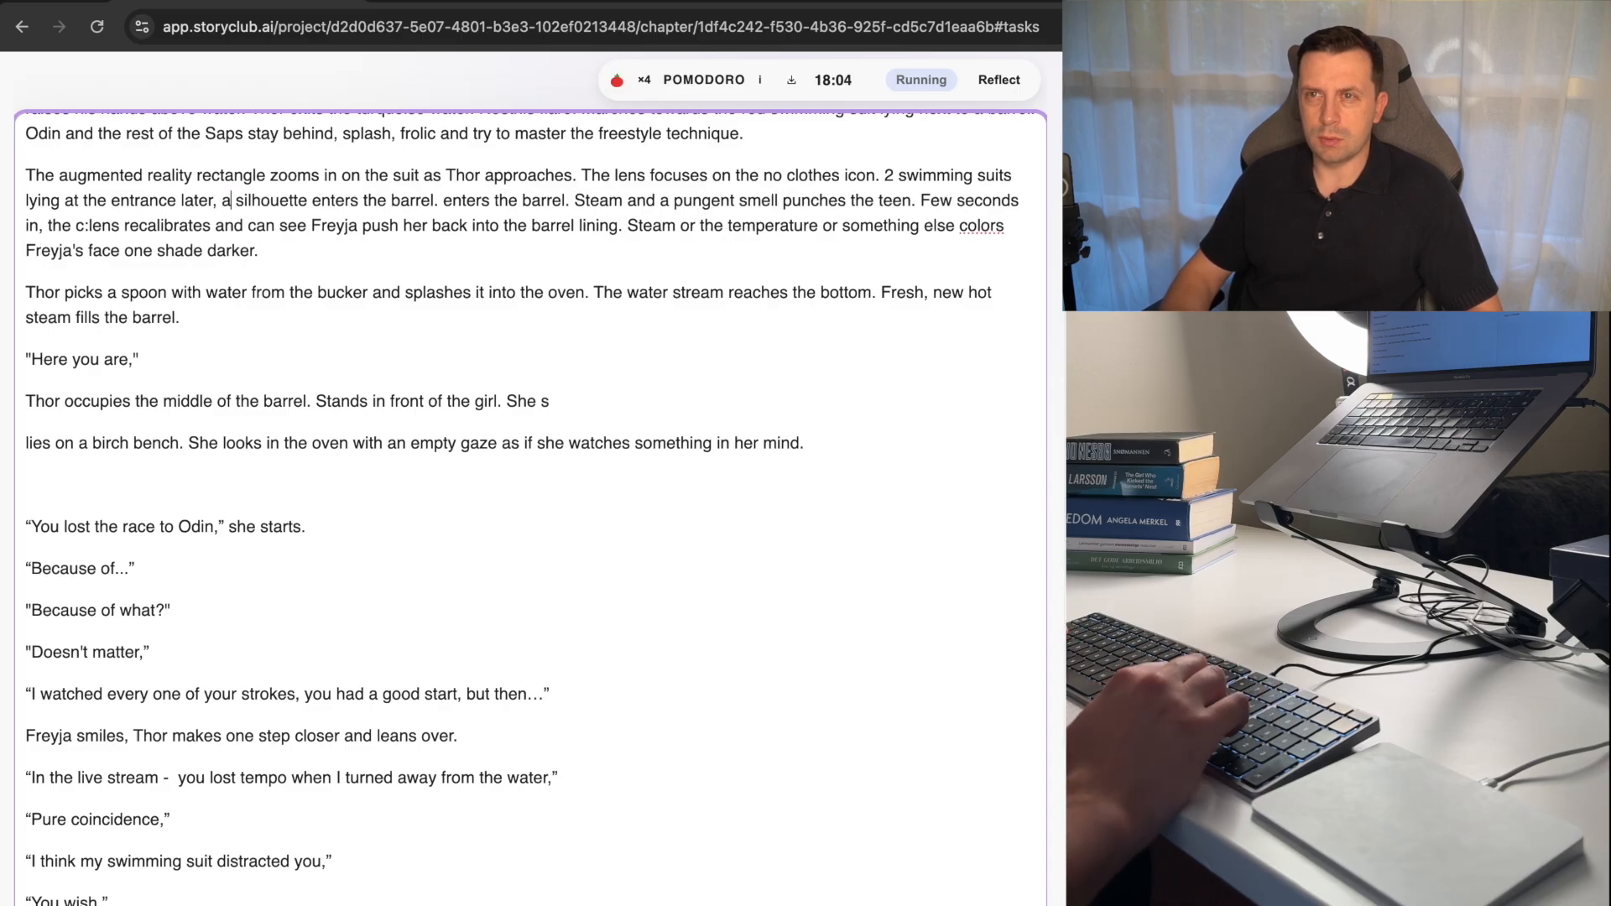
key("alt+Right")
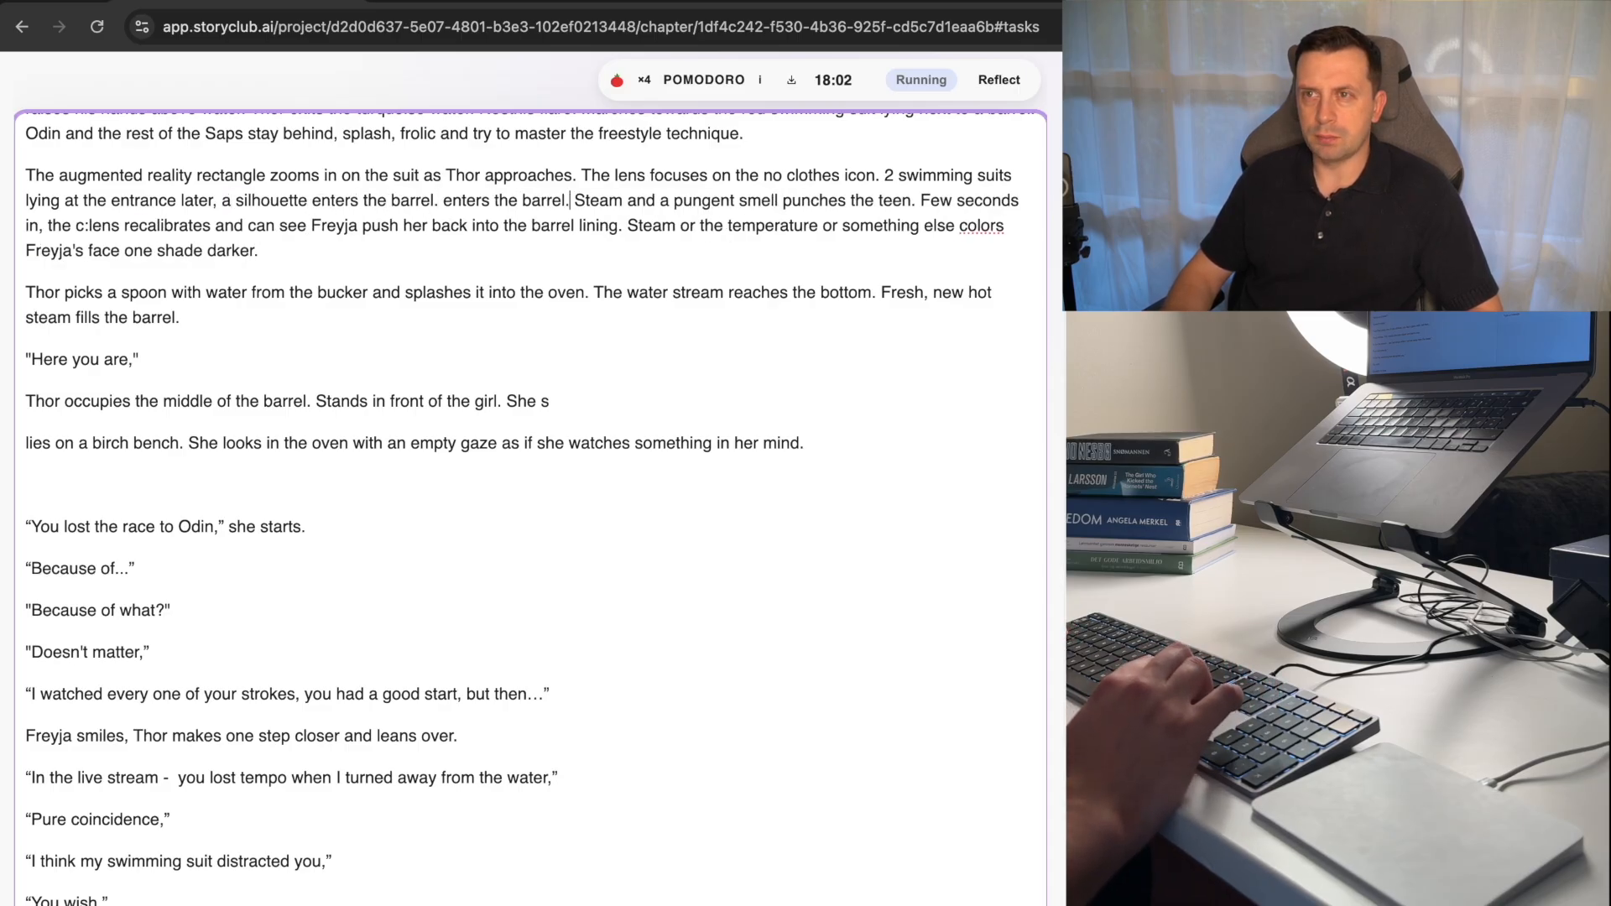
key("alt+shift+Left")
key("alt+shift+Left")
key("alt+shift+Left")
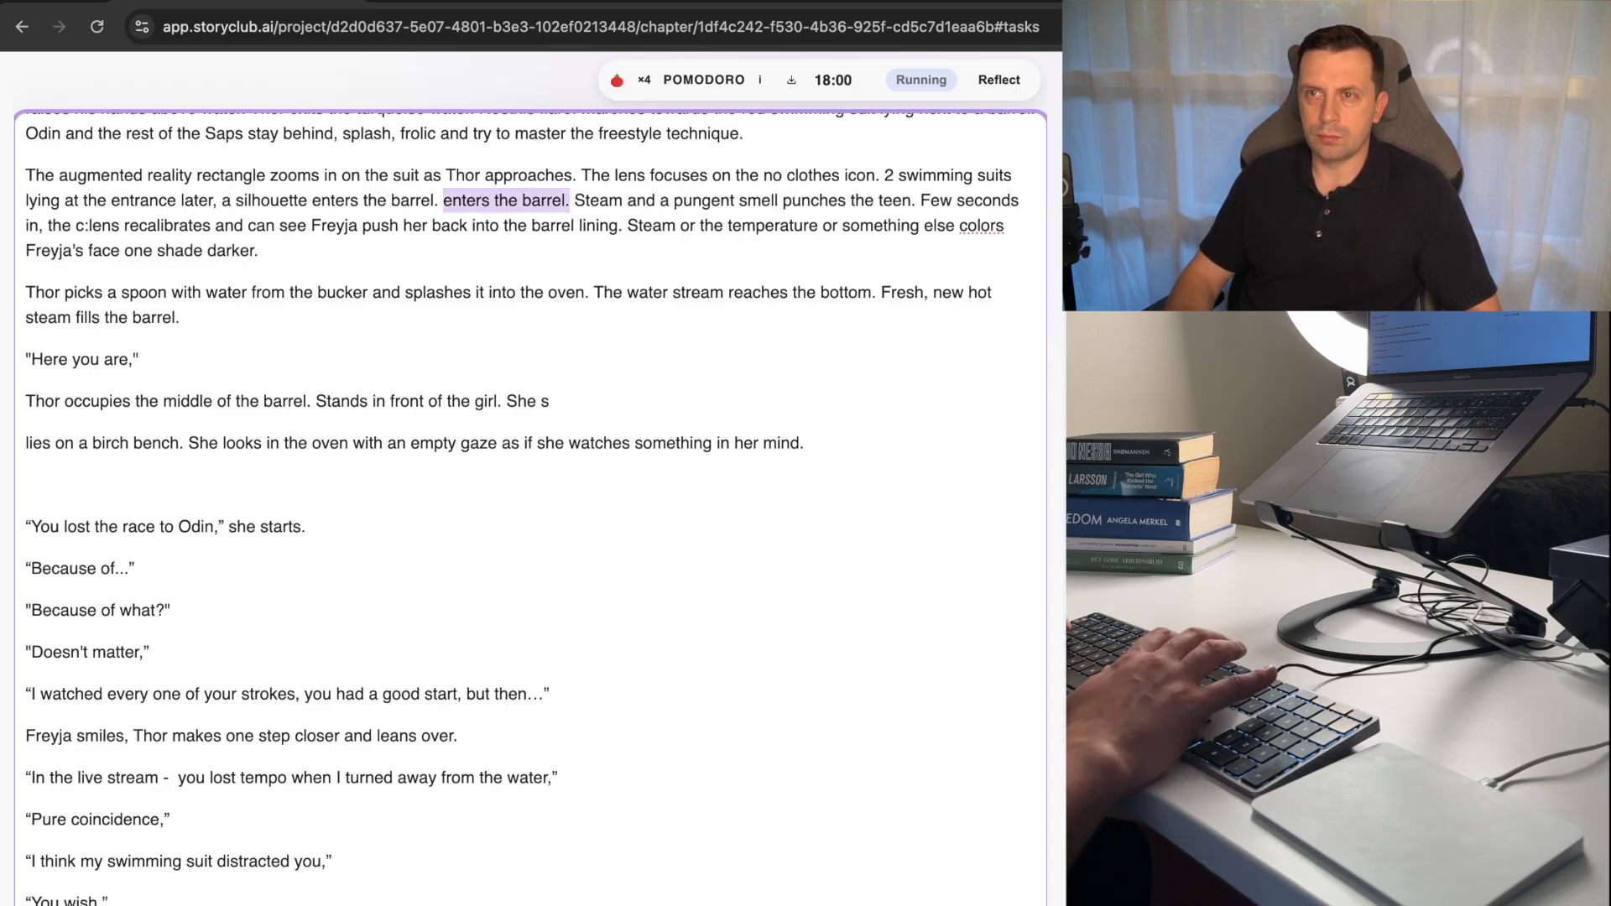
key("BackSpace")
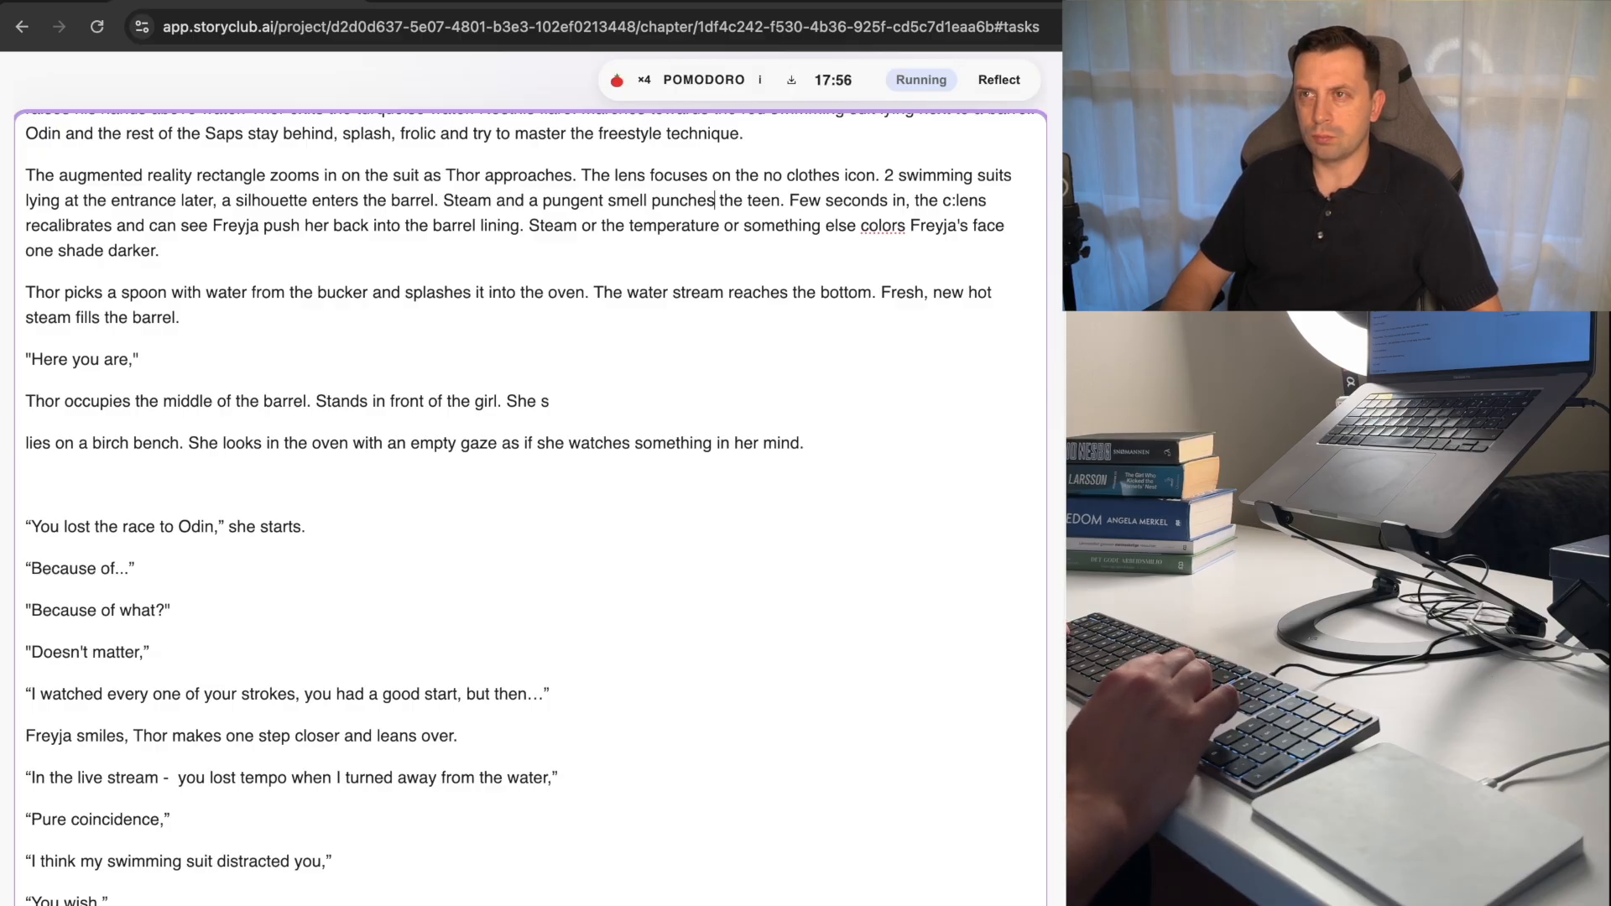
Replace "room" with "barrel" in the sentence about the triangular piece below the Q:NET paragraph.
key("alt+Right")
key("Down")
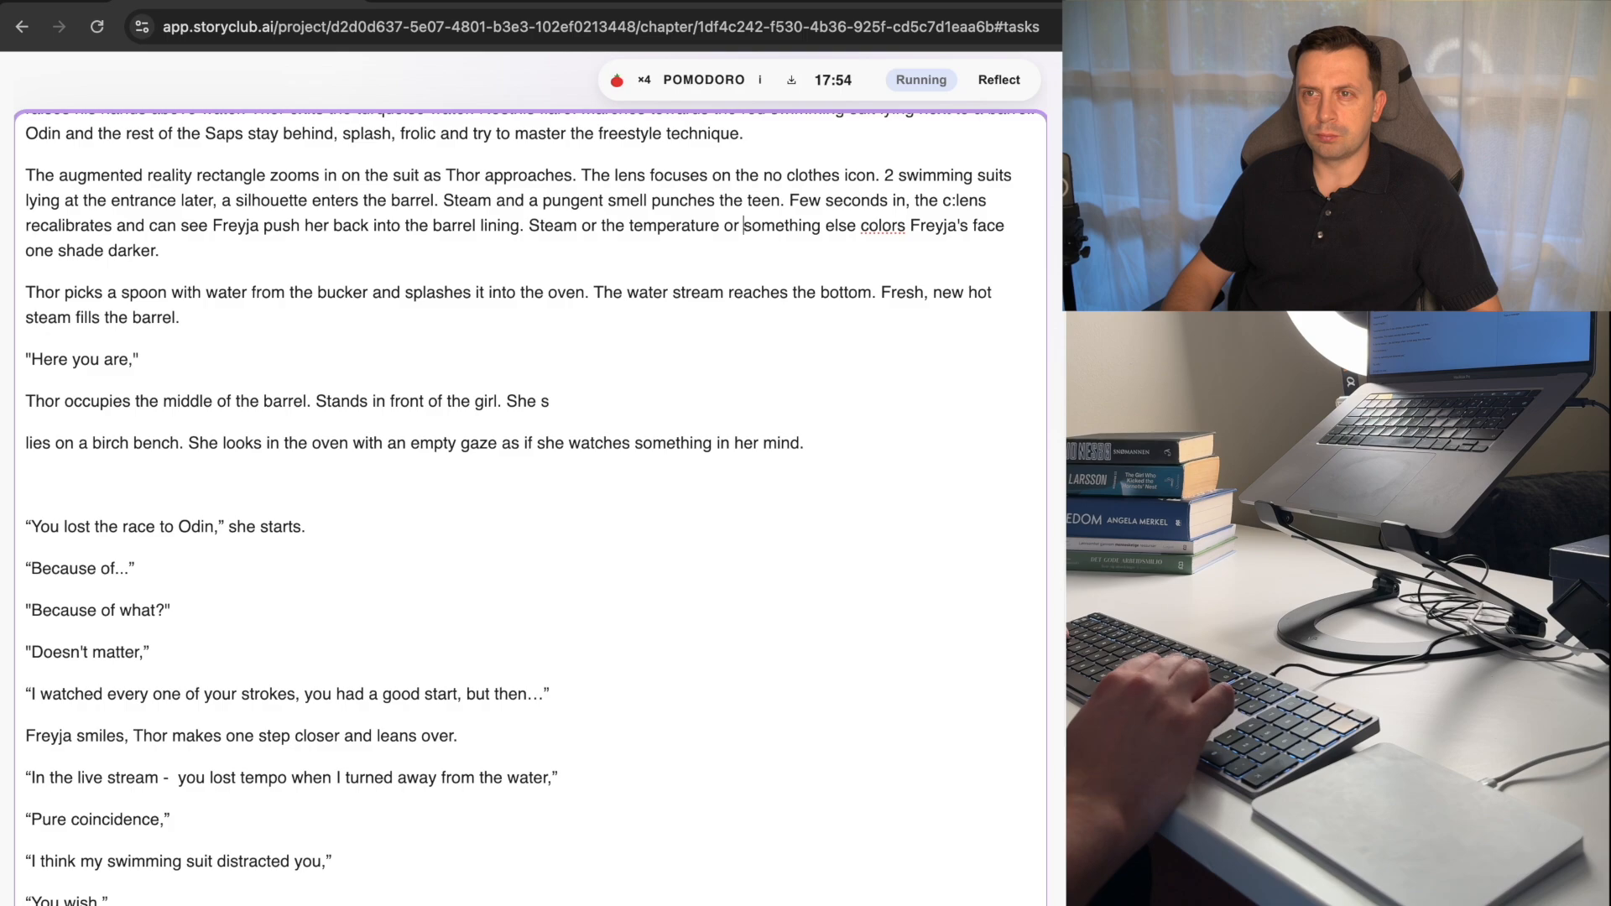
key("Down")
key("Down")
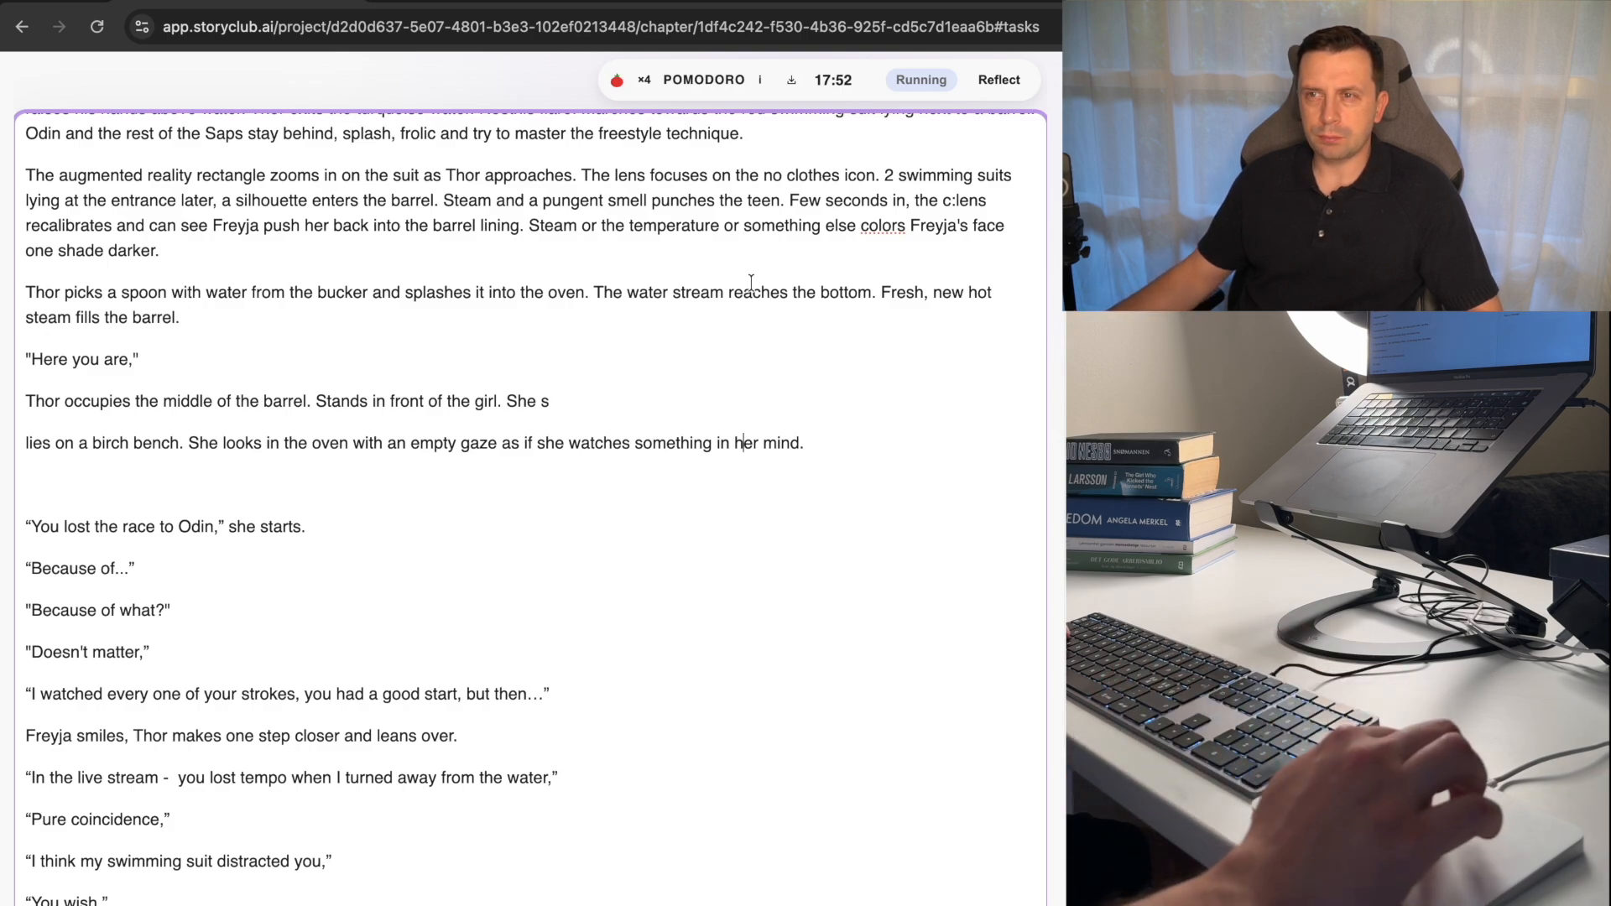
scroll(691, 475, "down", 3)
scroll(690, 478, "down", 5)
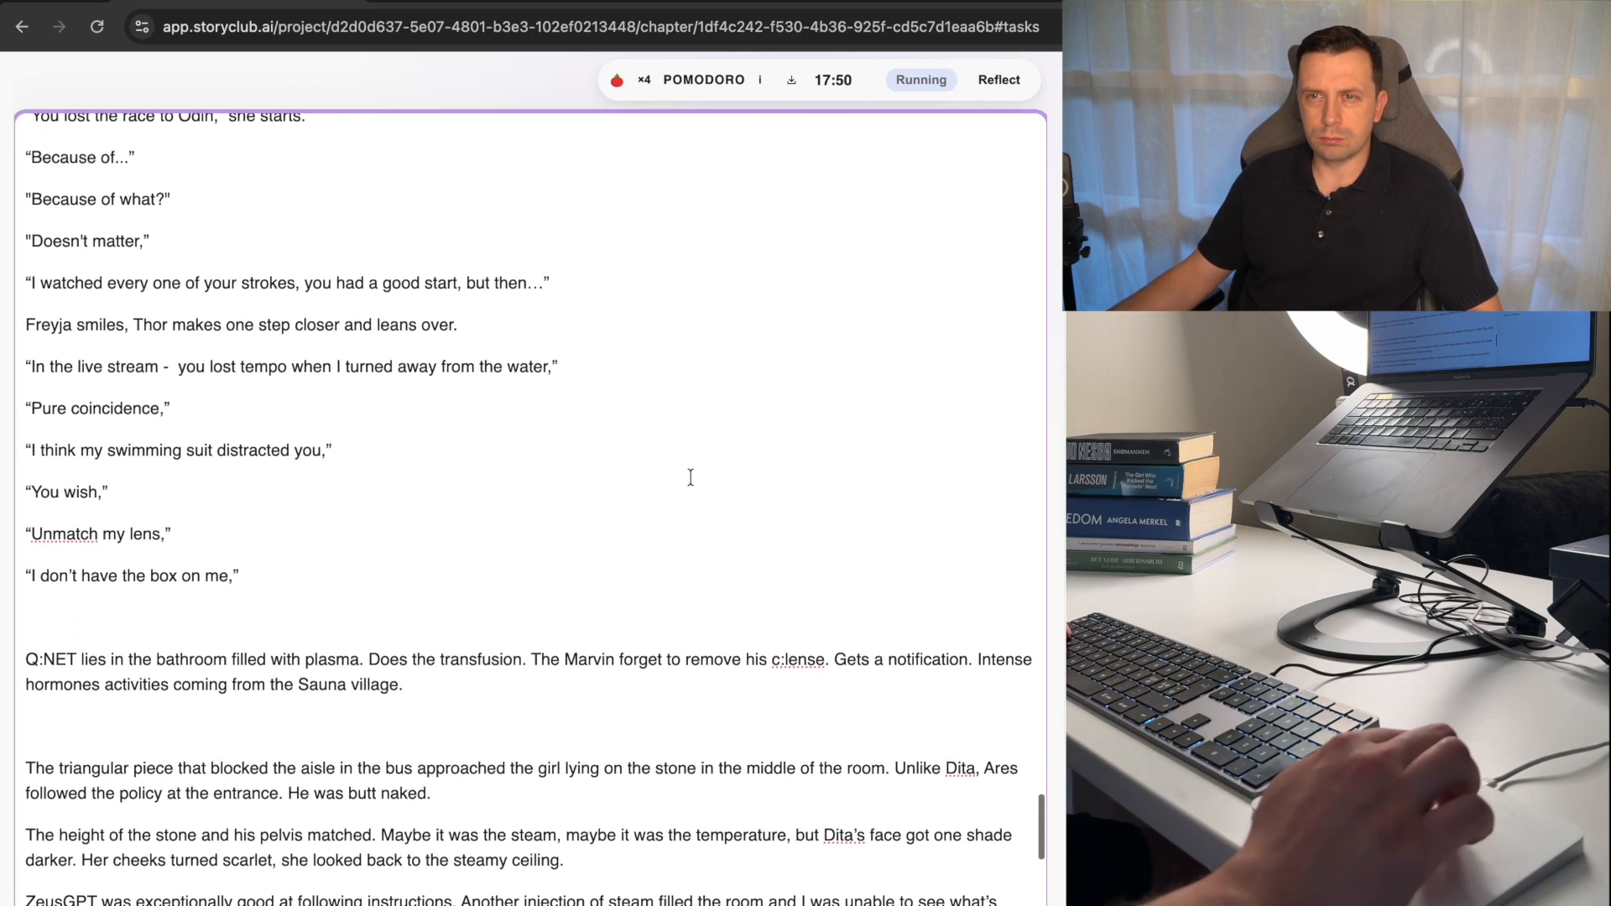
scroll(467, 583, "down", 4)
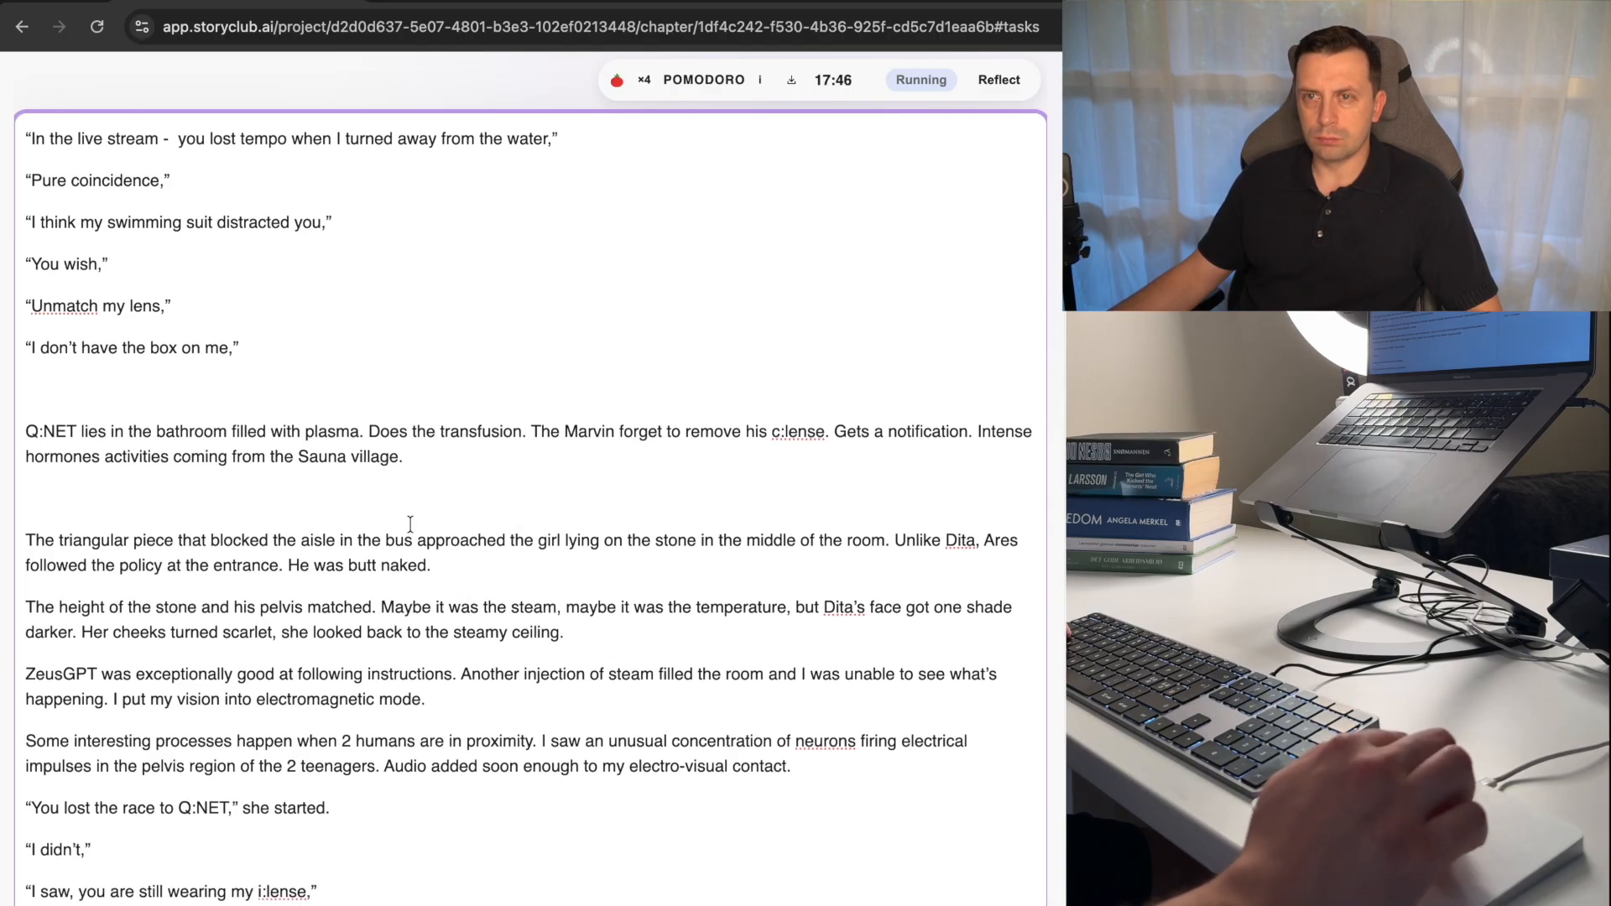
scroll(228, 539, "down", 1)
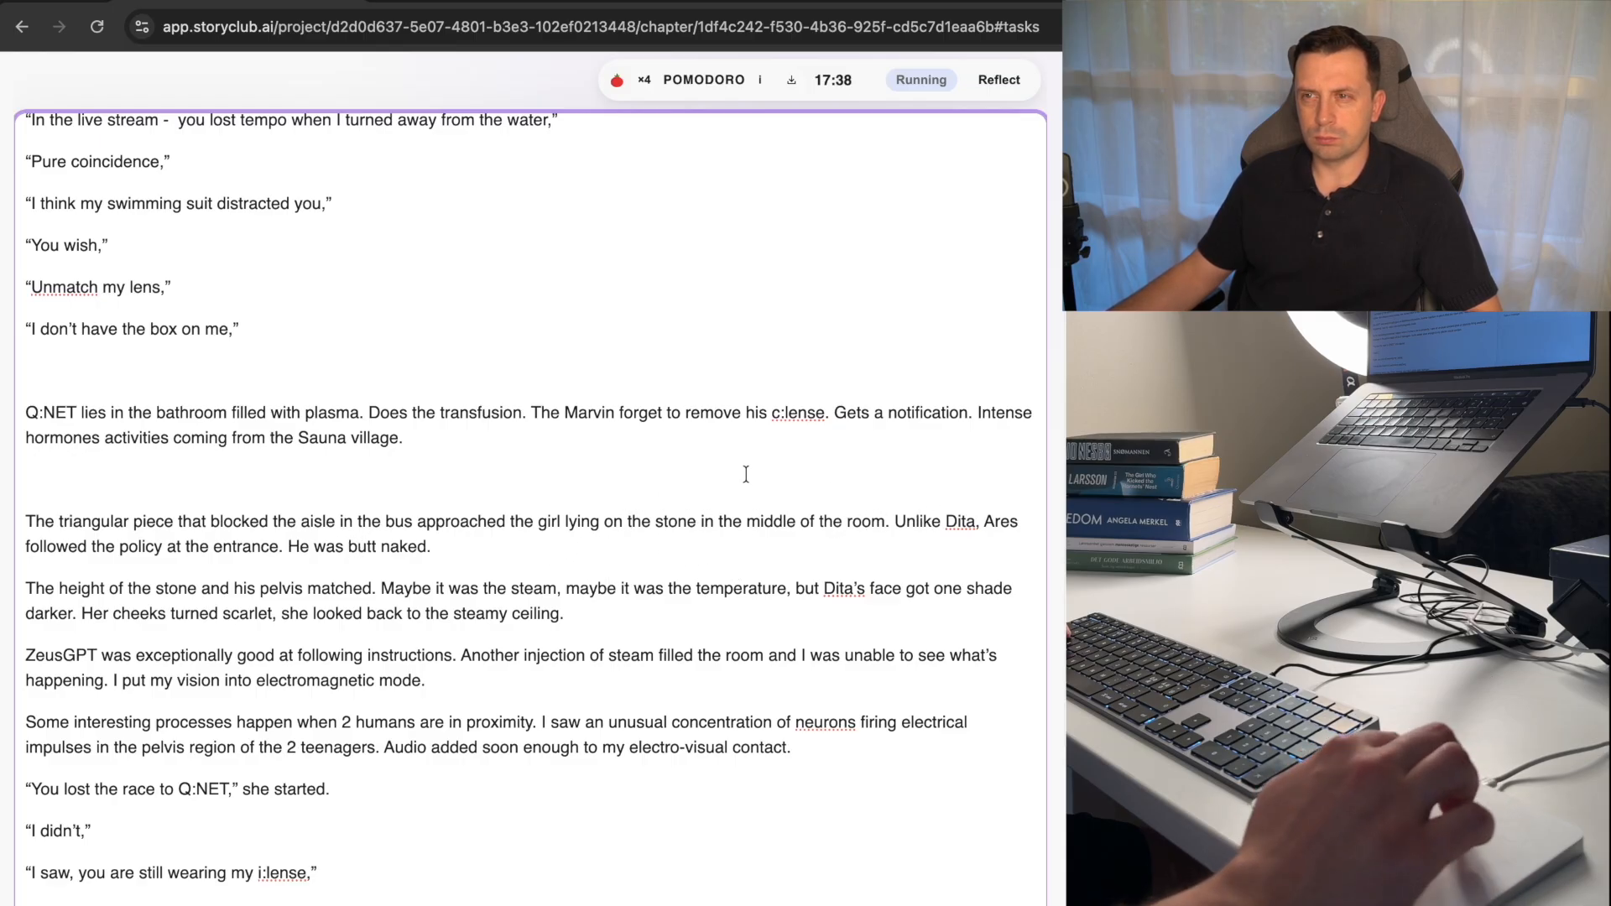
double_click(874, 529)
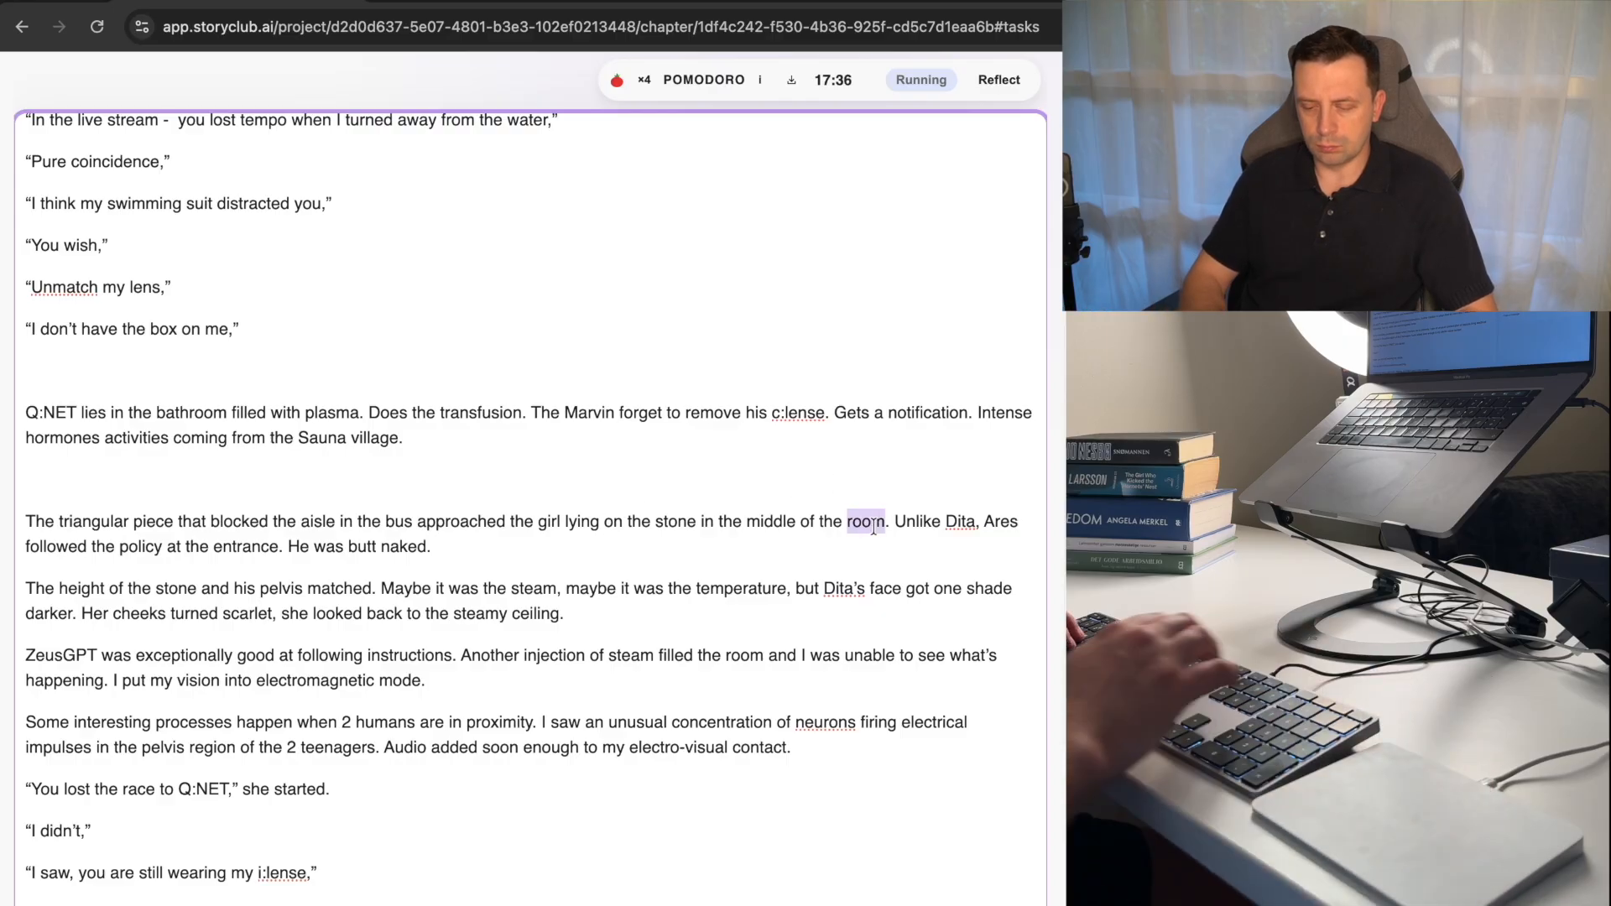
type("br")
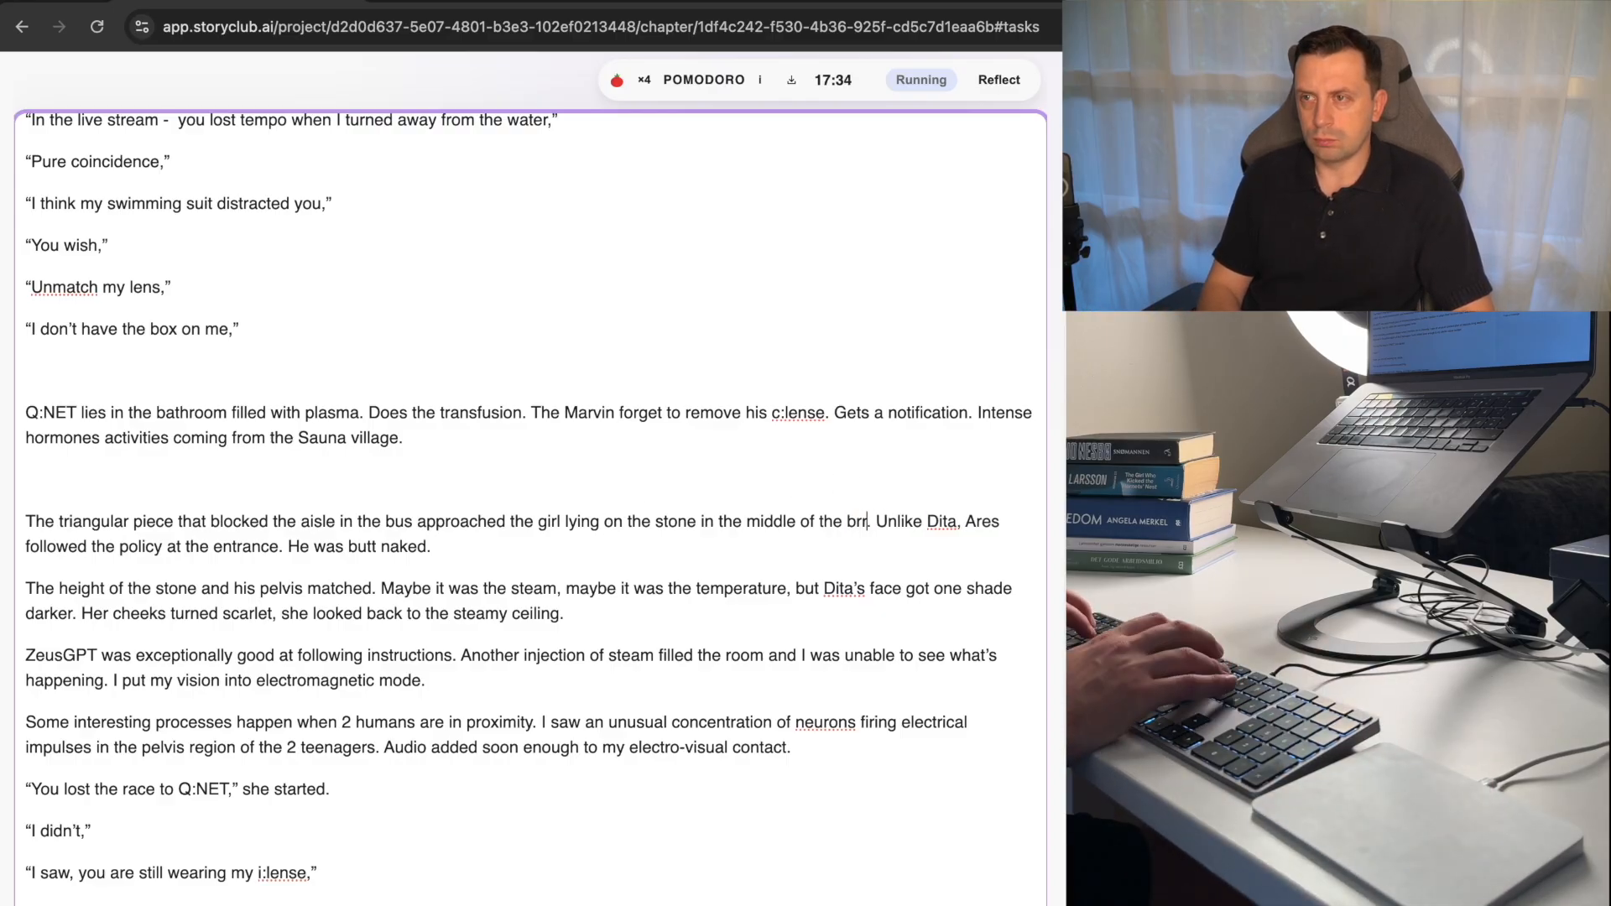
key("BackSpace")
type("arrel")
Change "approached" to "approaches" in the sentence about the triangular piece.
key("super+Left")
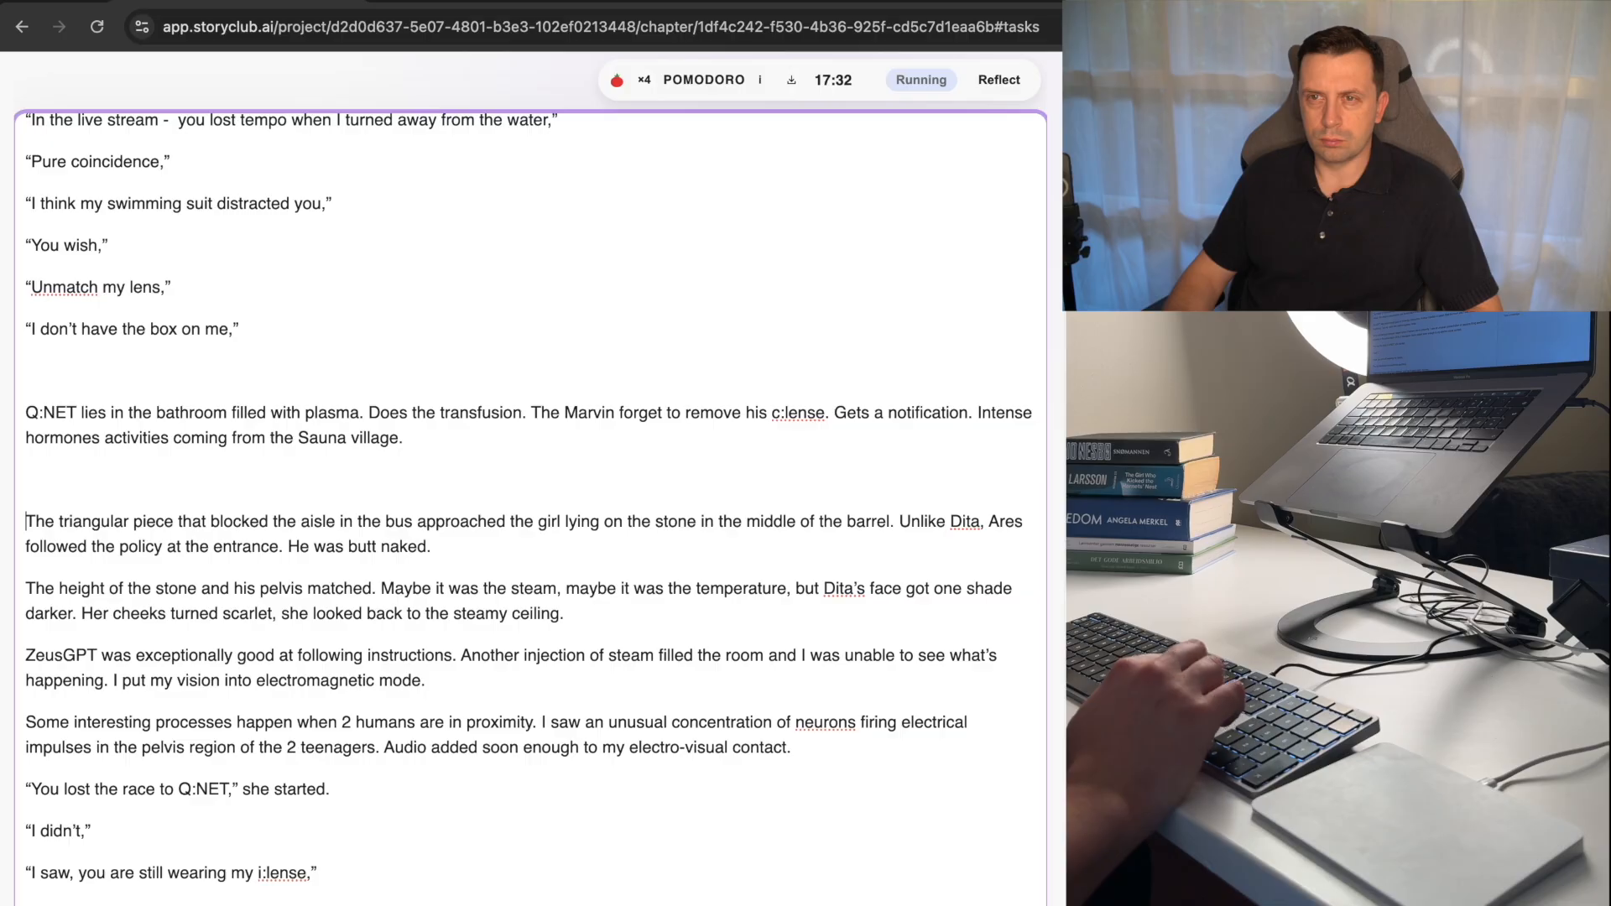
key("alt+shift+Right")
key("alt+shift+Right")
key("alt+shift+Right")
key("alt+shift+Right")
key("alt+Right")
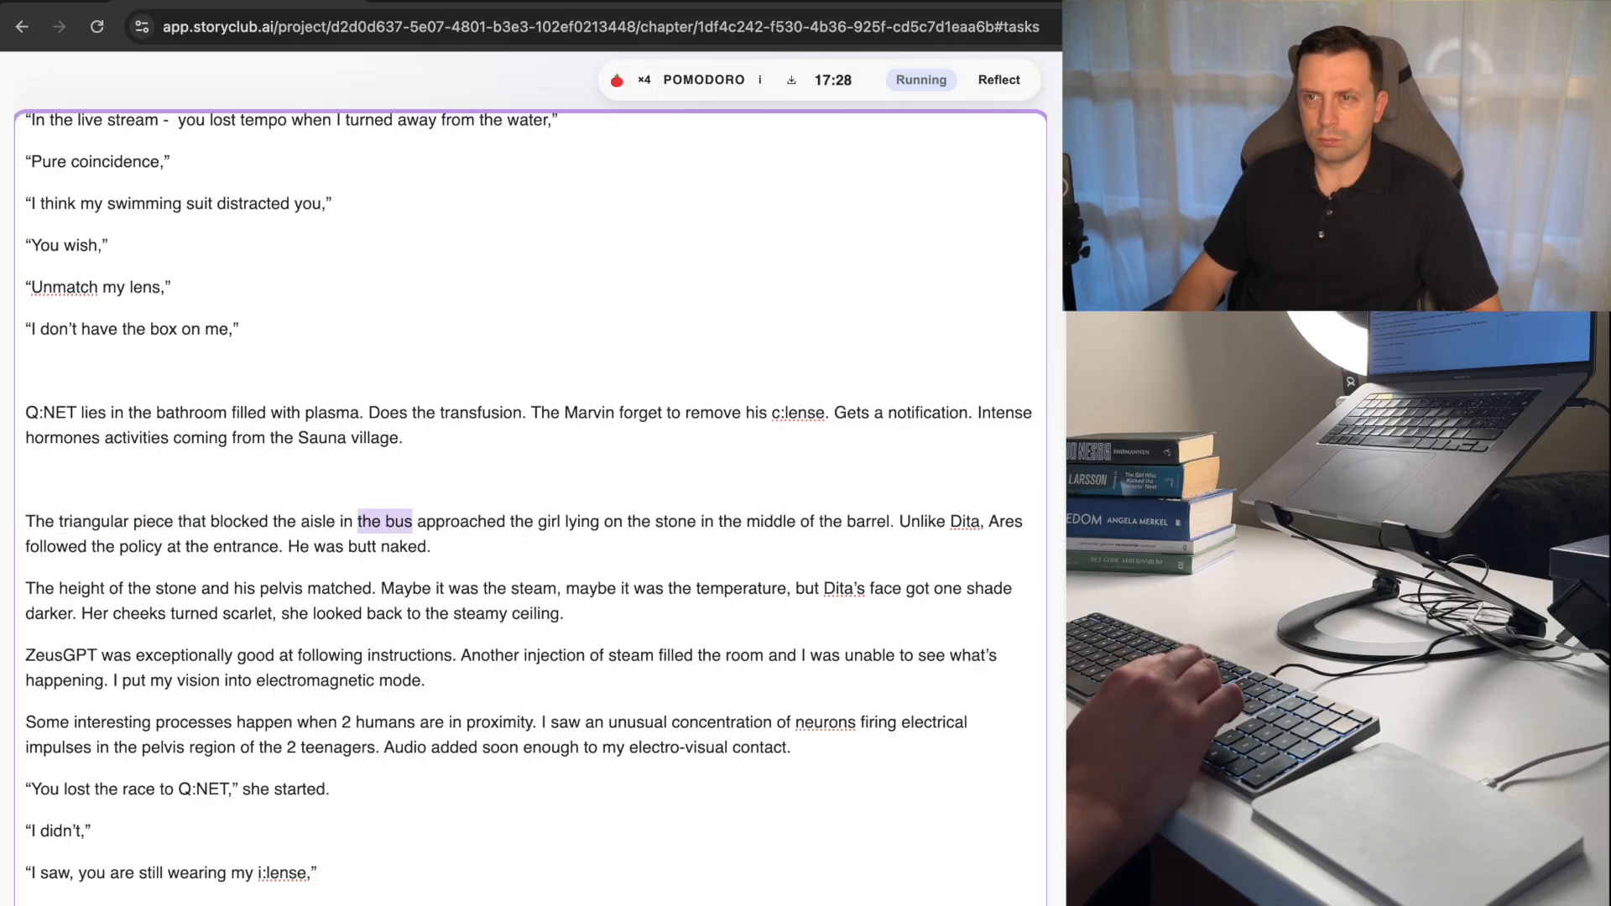
key("alt+Right")
key("BackSpace")
type("s")
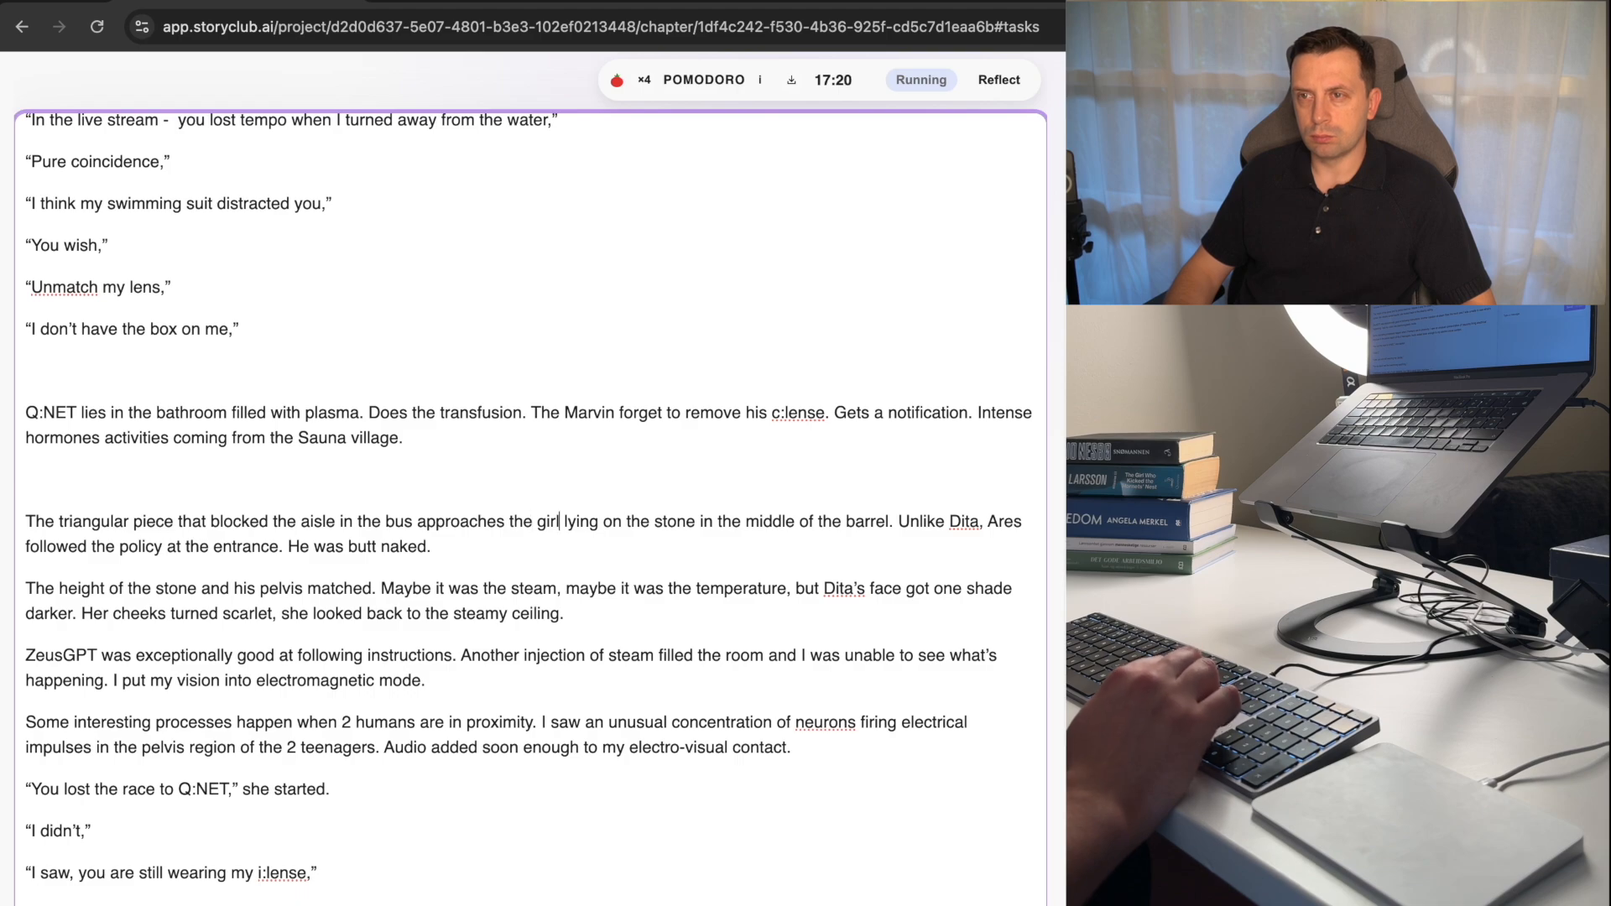
Reword "lying on the stone in the middle" as "sitting on the birch bench the middle" in the sentence about the girl.
key("alt+shift+Right")
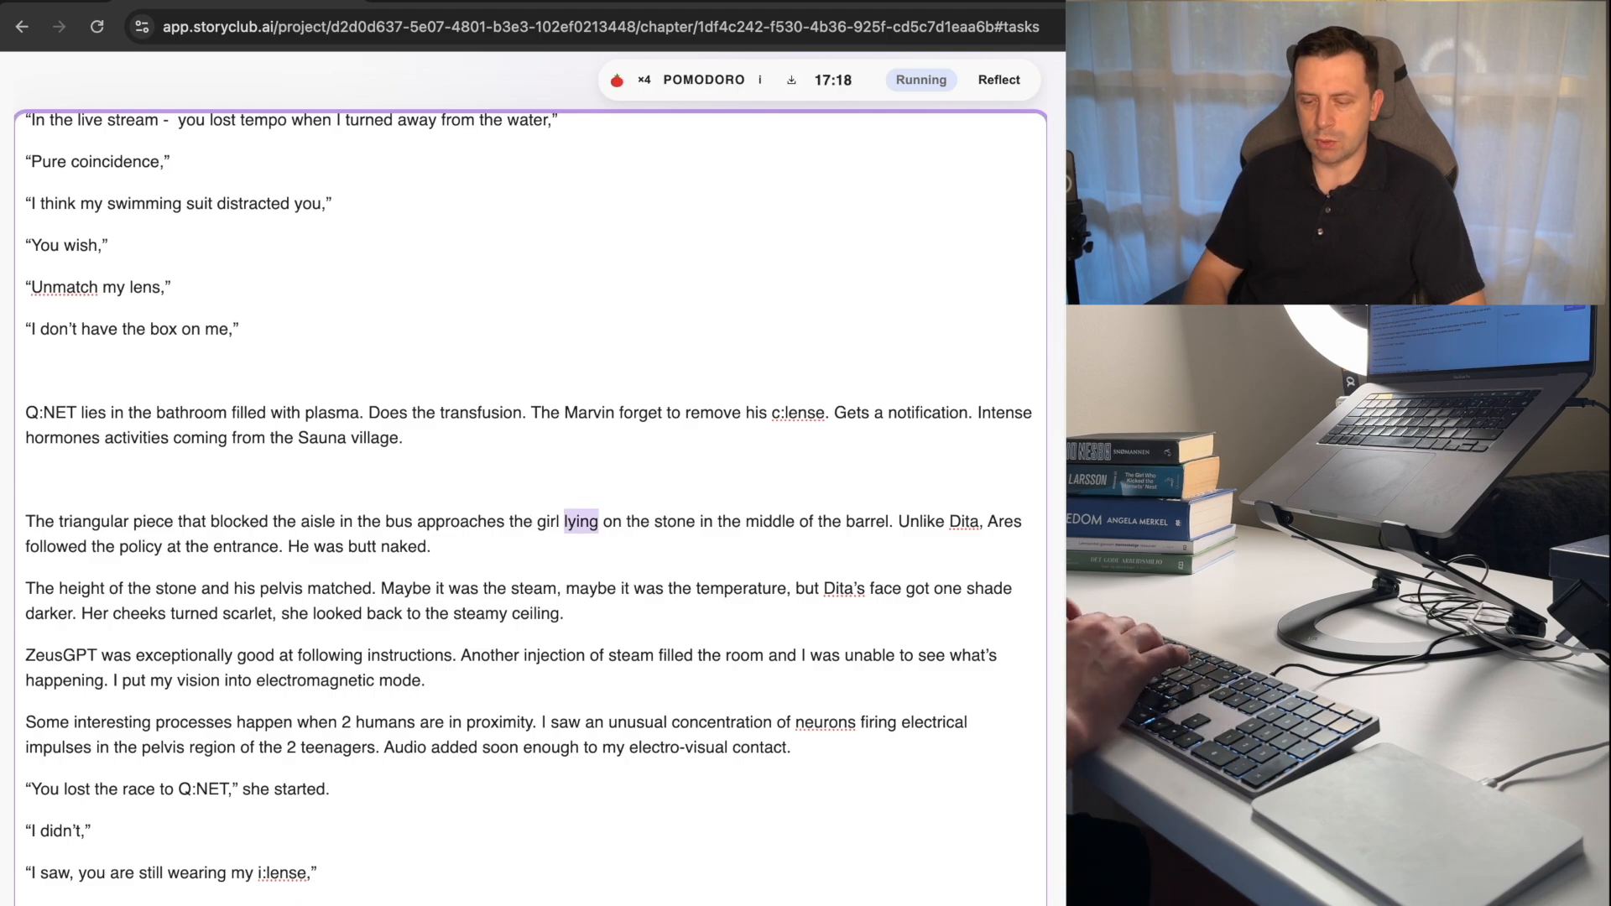
type("sitting")
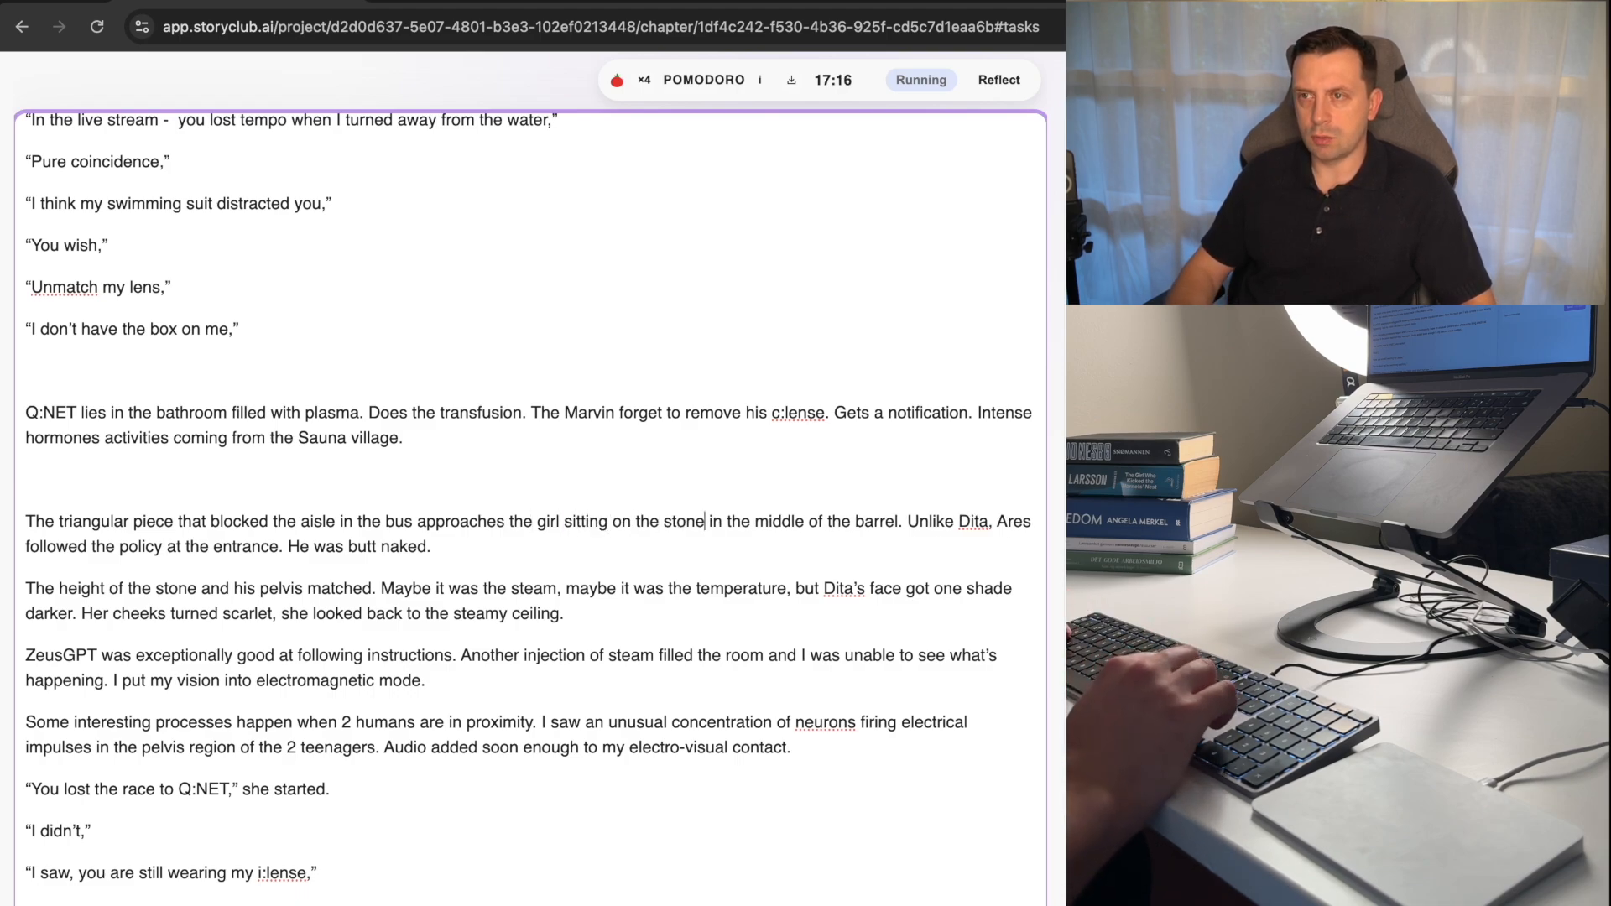
key("alt+shift+Right")
type("birch ")
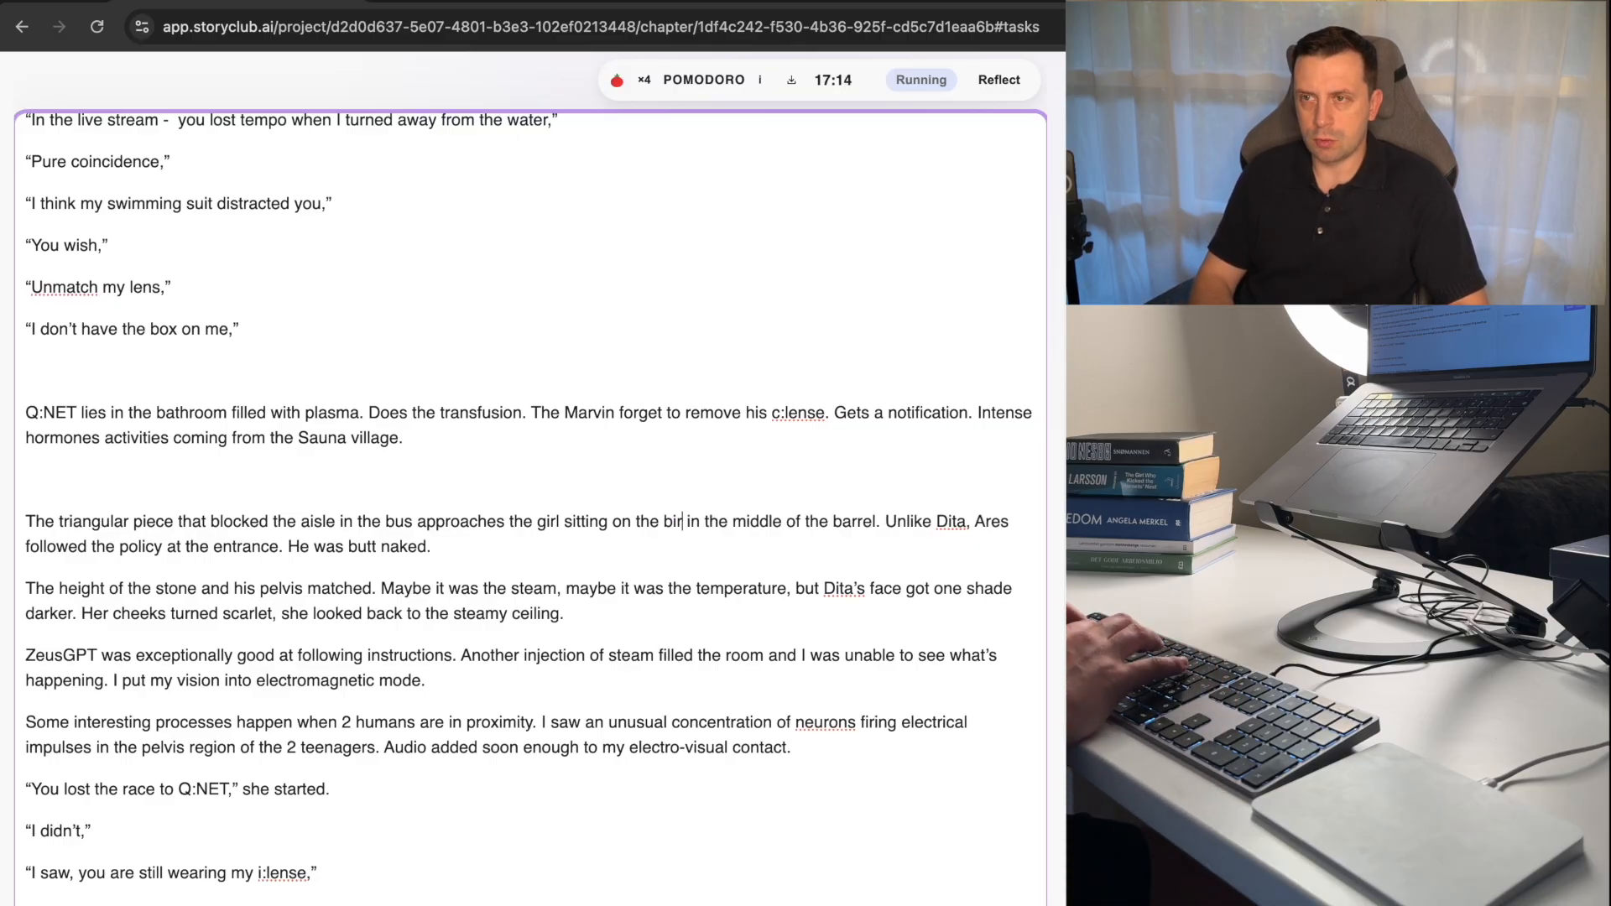
type("bench")
key("alt+Right")
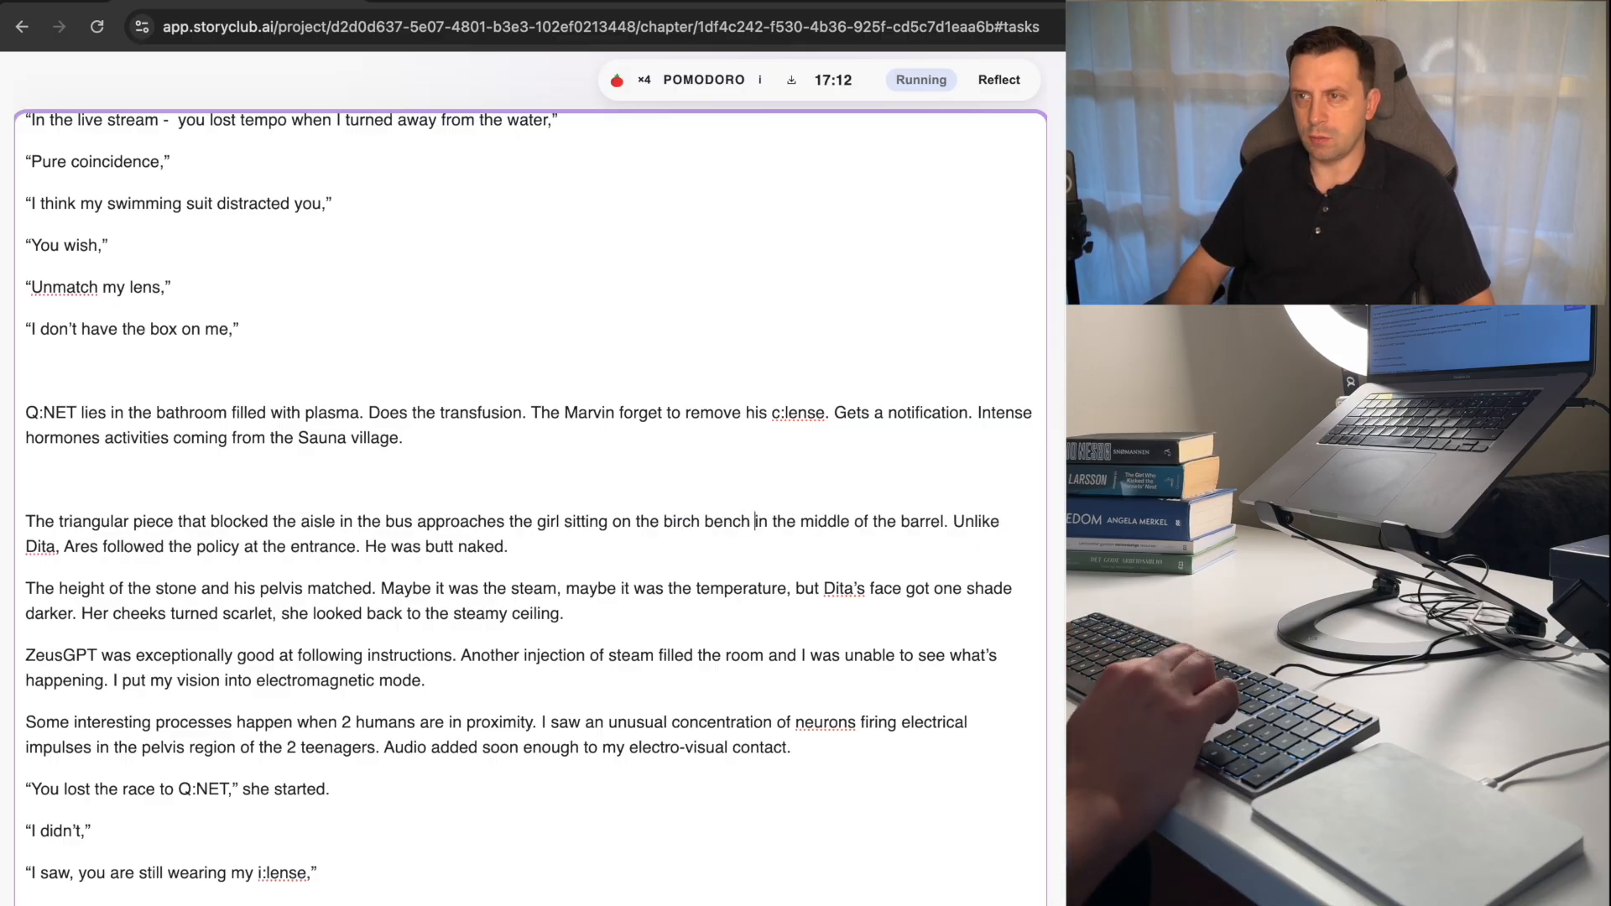
key("alt+BackSpace")
key("BackSpace")
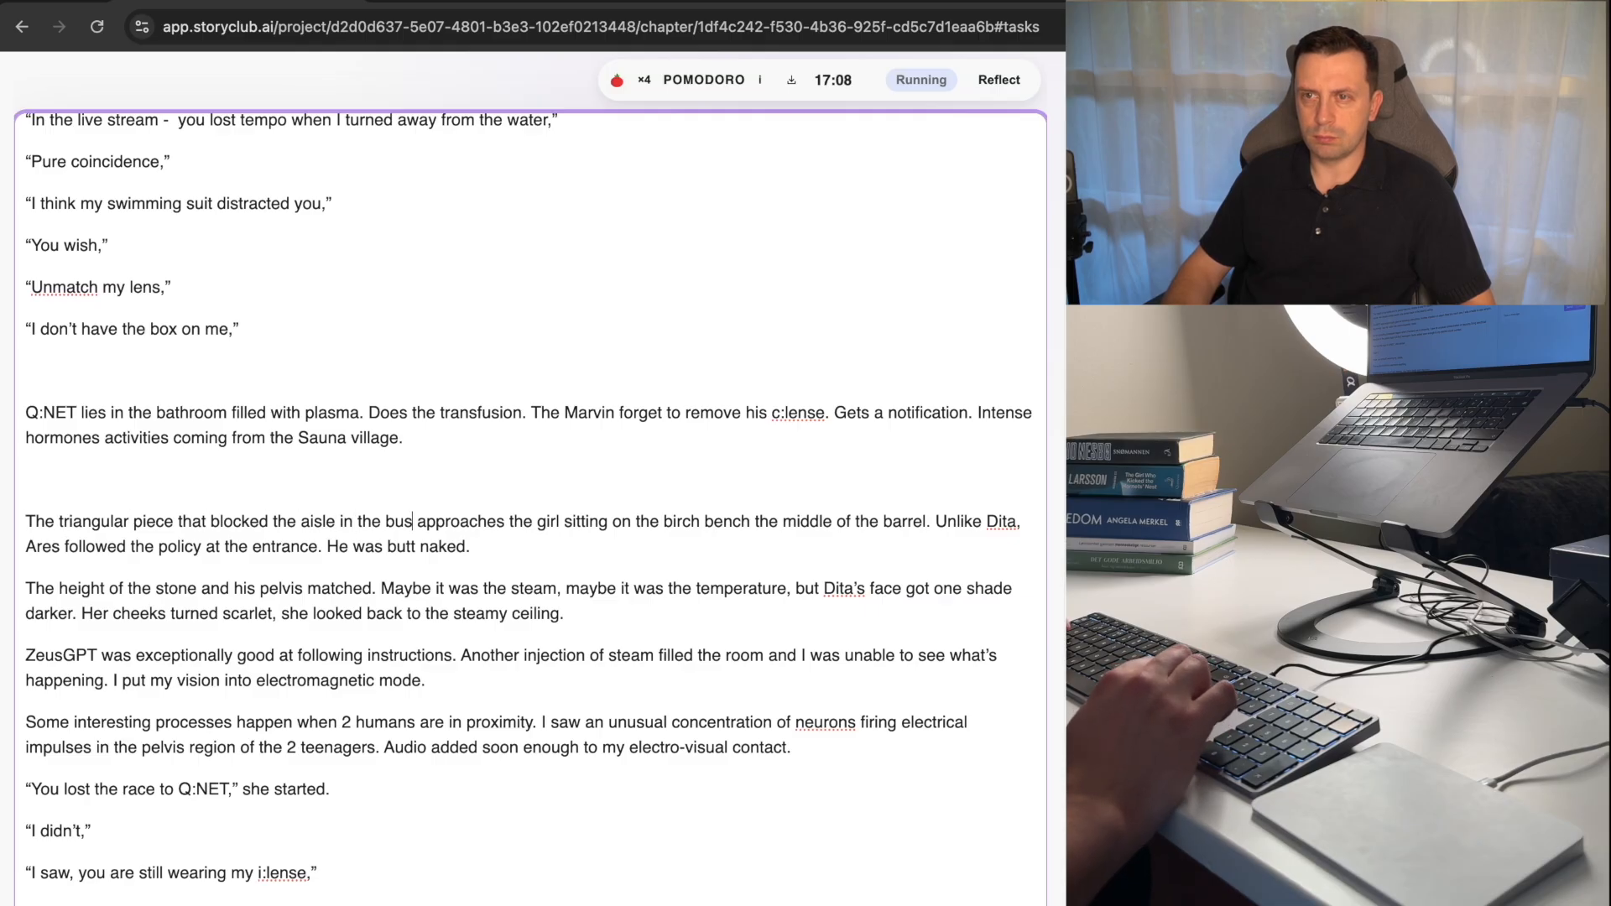
Delete "that blocked the aisle in the bus" after "The triangular piece".
key("alt+shift+Left")
key("alt+shift+Left")
key("alt+shift+Left")
key("alt+shift+Left")
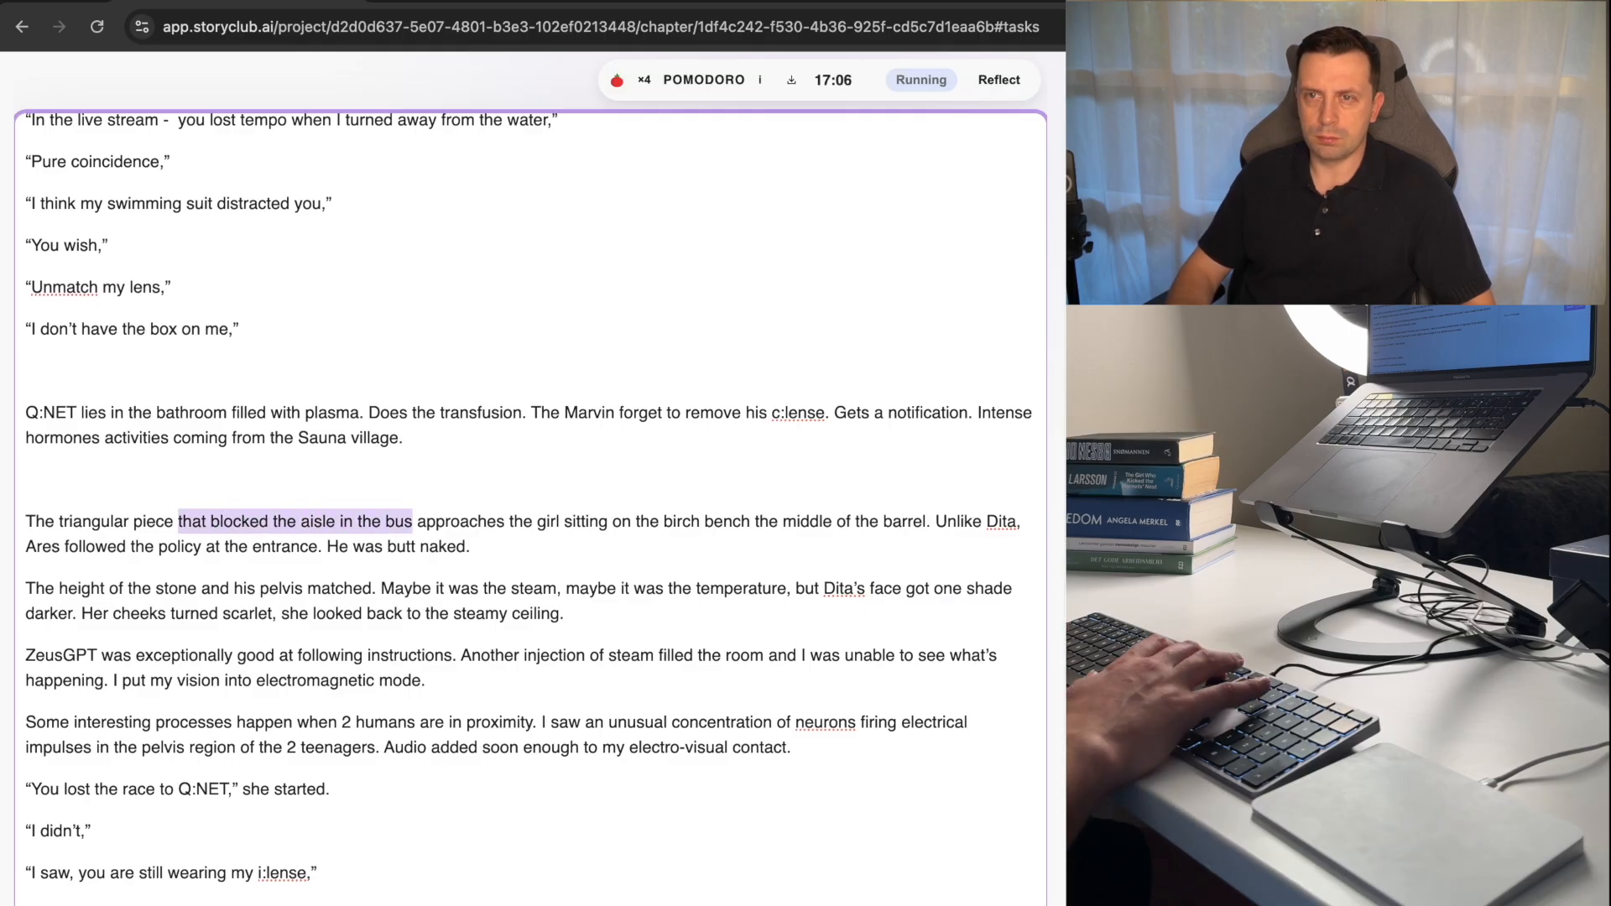
key("BackSpace")
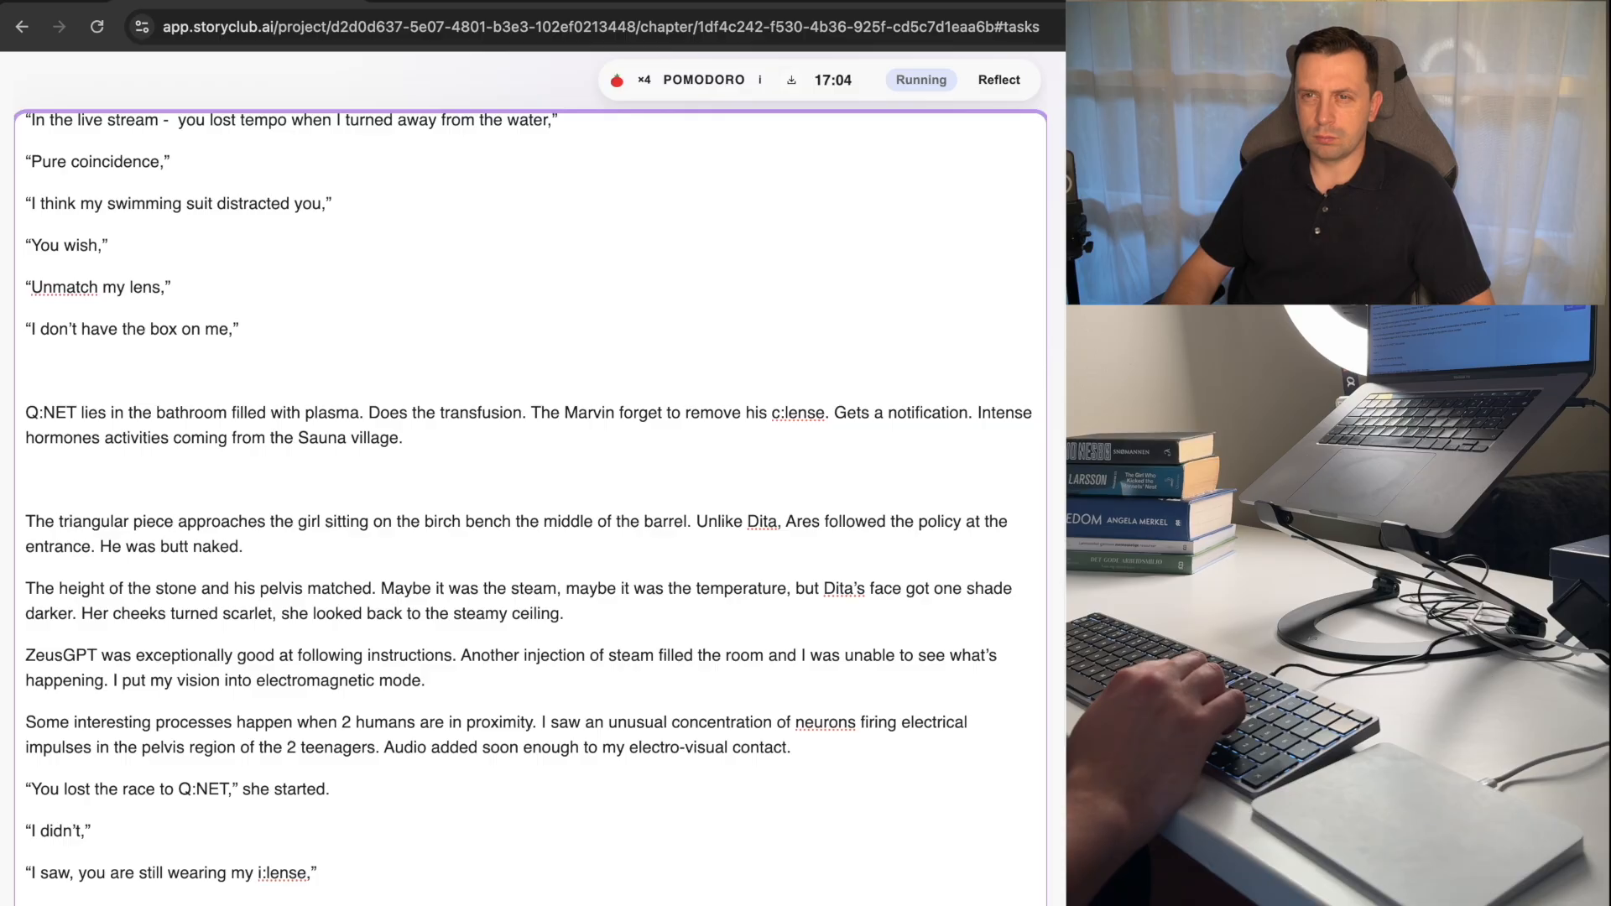
key("super+z")
key("BackSpace")
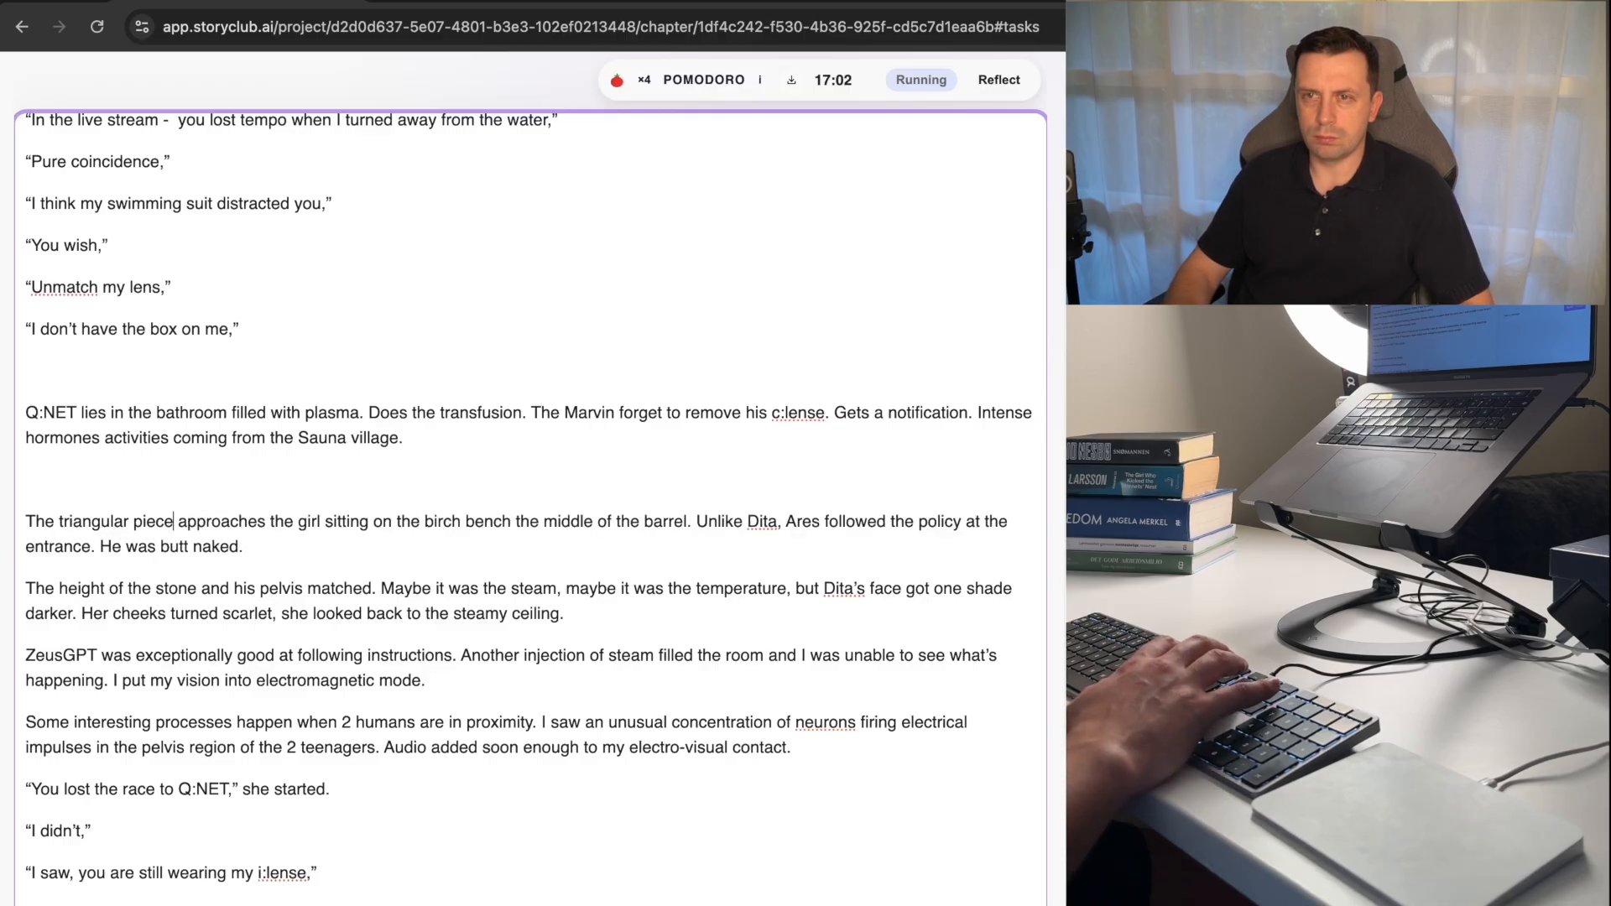
Try adding "of muscles" after "The triangular piece", and take it out again.
type("of sto")
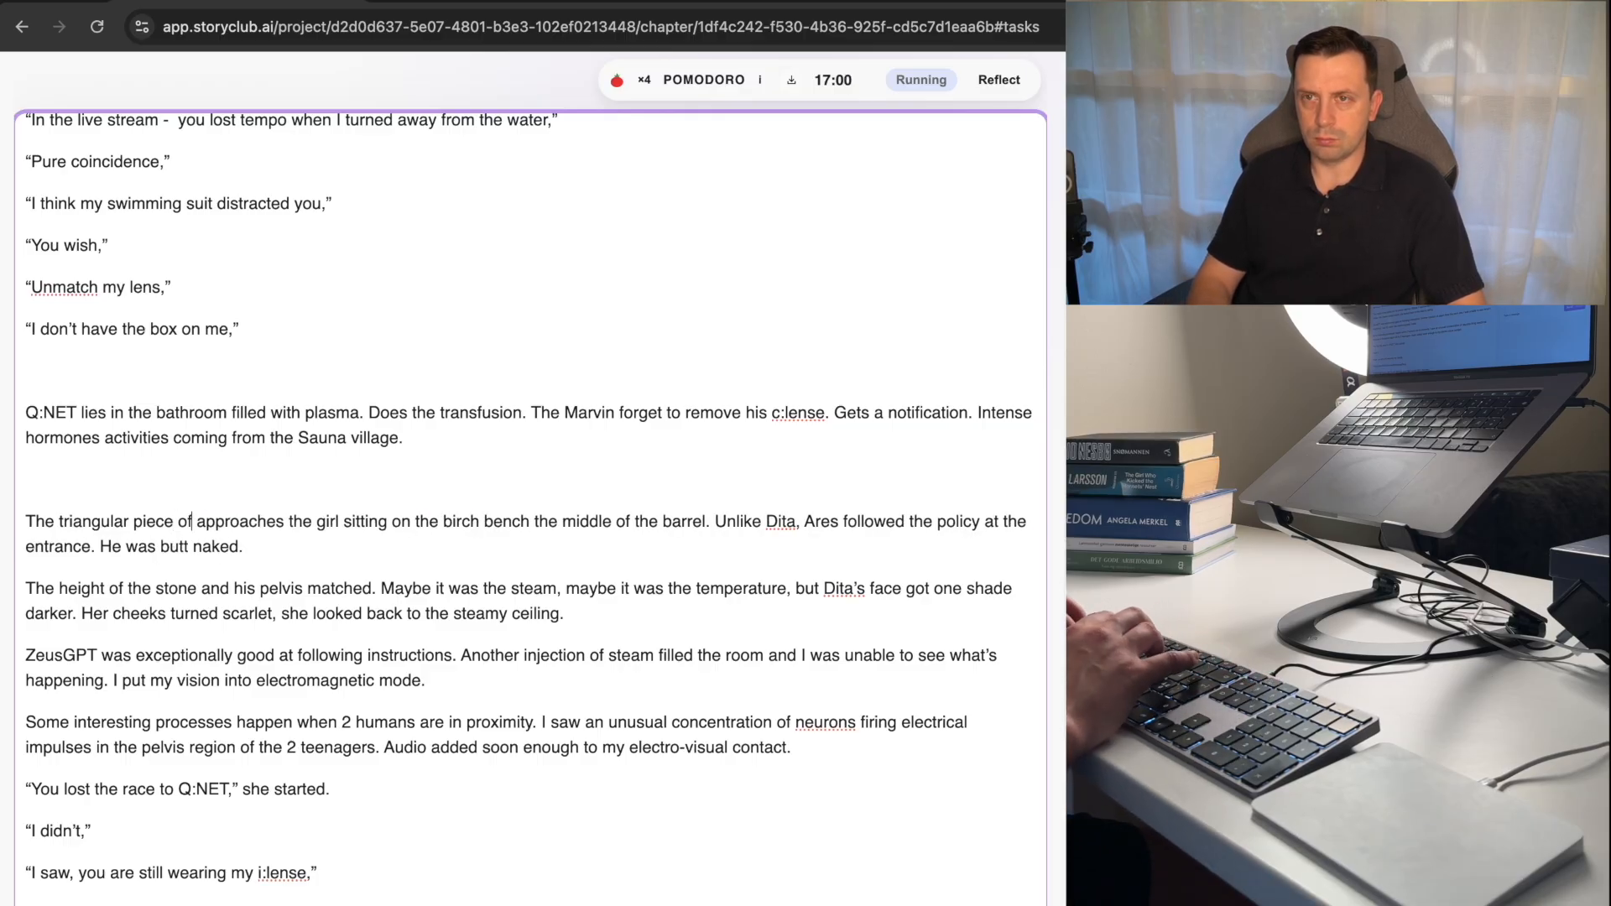
key("BackSpace")
key("BackSpace")
key("BackSpace")
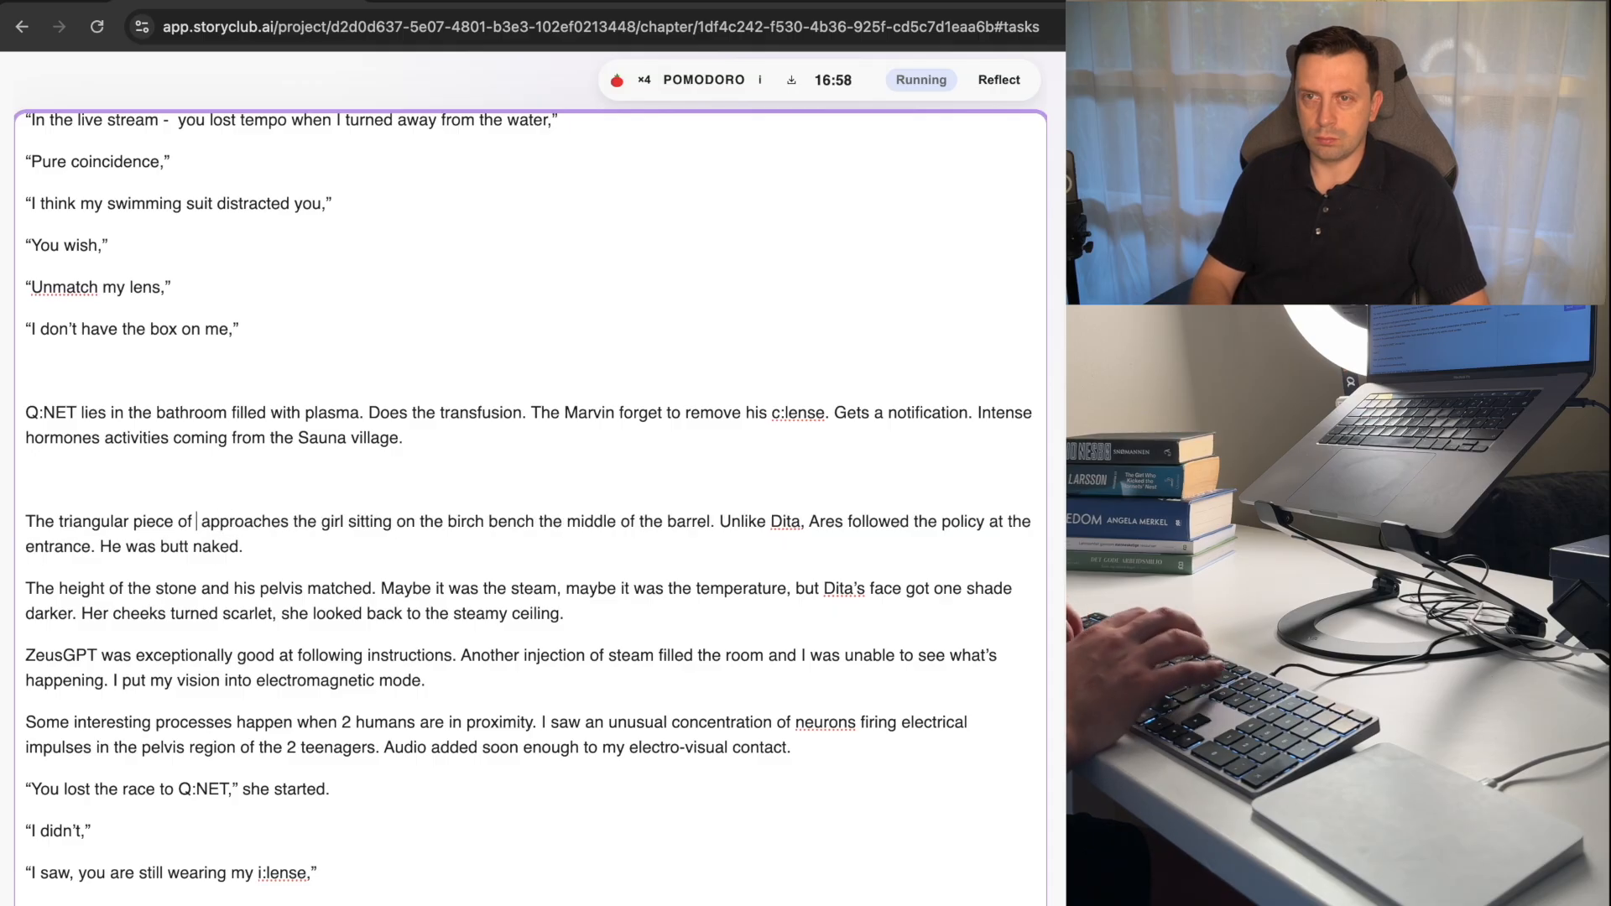
type("muscles")
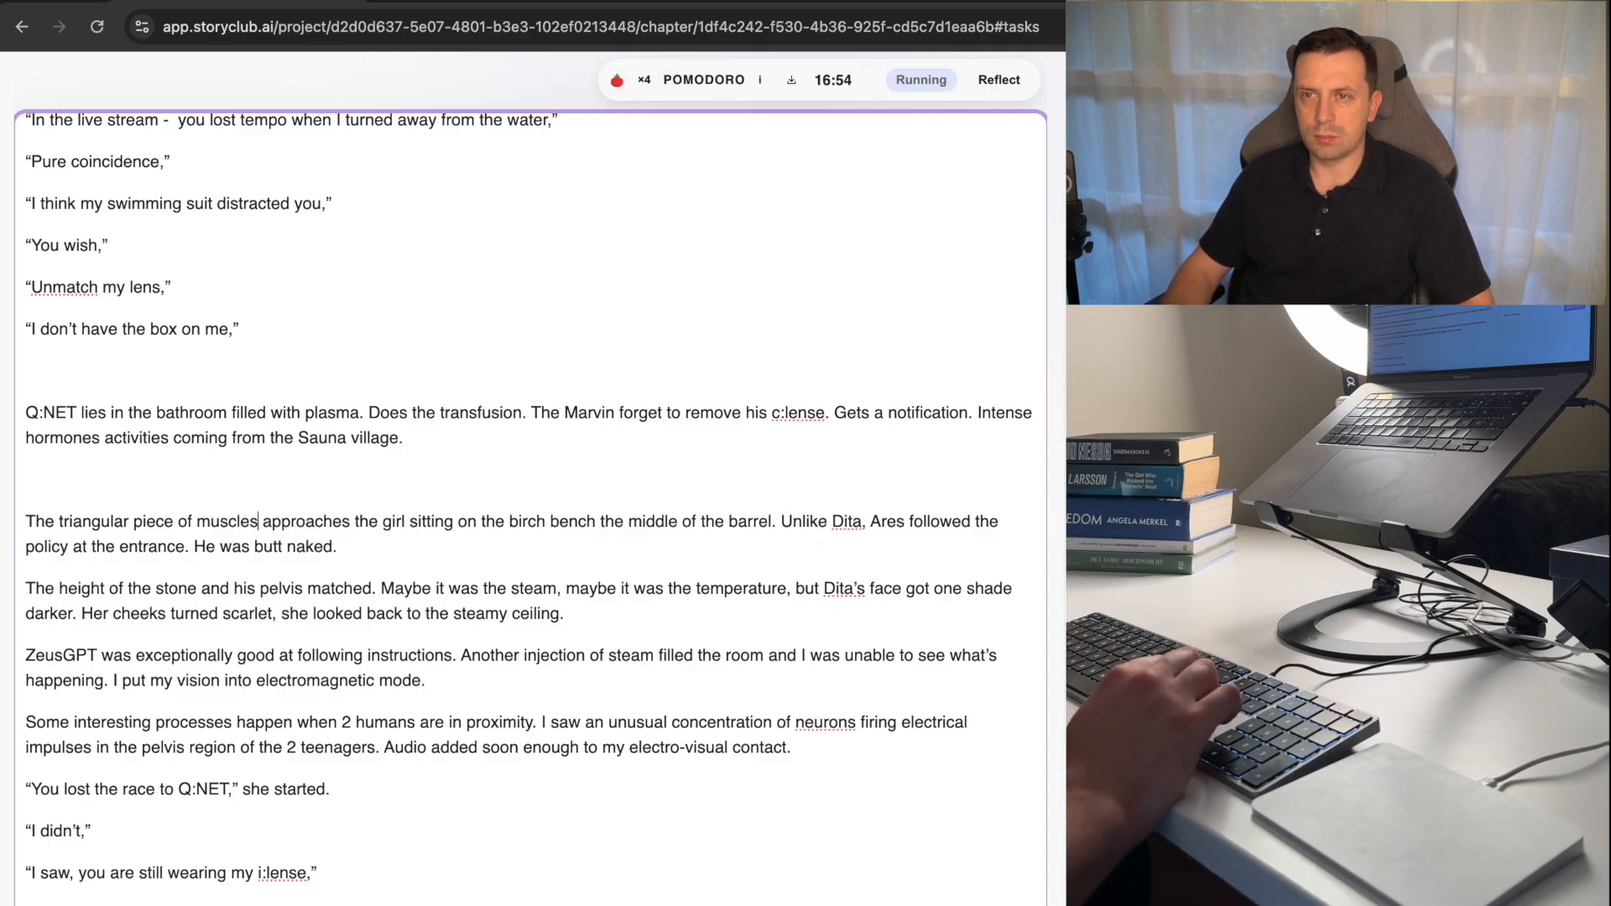
key("alt+shift+Left")
key("BackSpace")
key("BackSpace")
key("BackSpace")
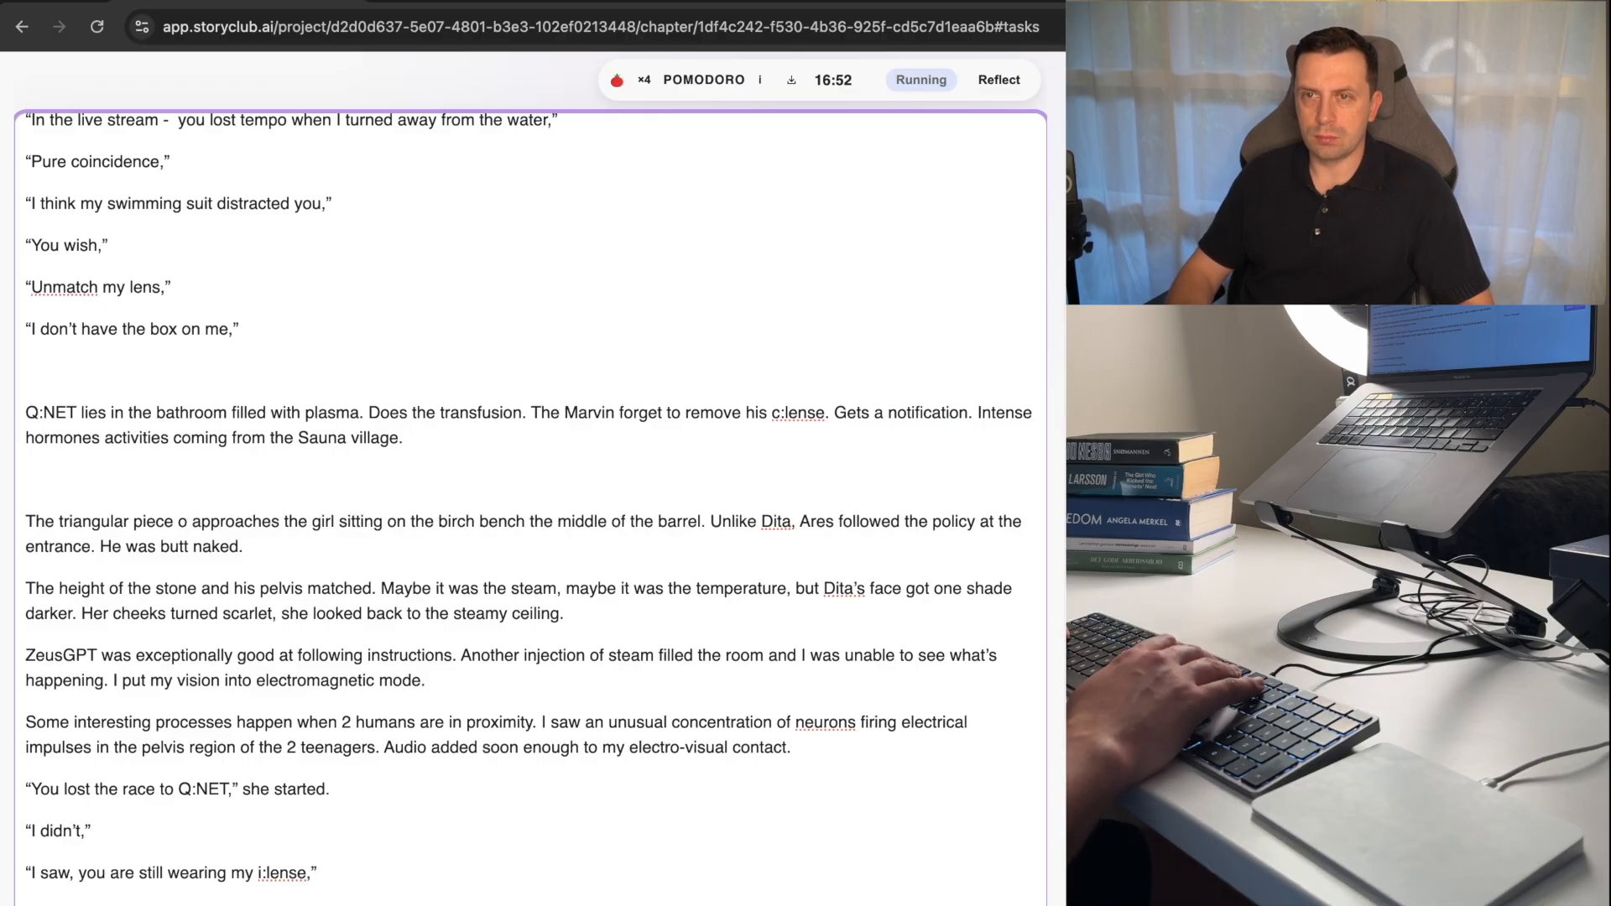
Replace "piece" with "upper body" after "The triangular".
key("BackSpace")
key("BackSpace")
key("BackSpace")
key("BackSpace")
key("BackSpace")
key("BackSpace")
key("BackSpace")
key("BackSpace")
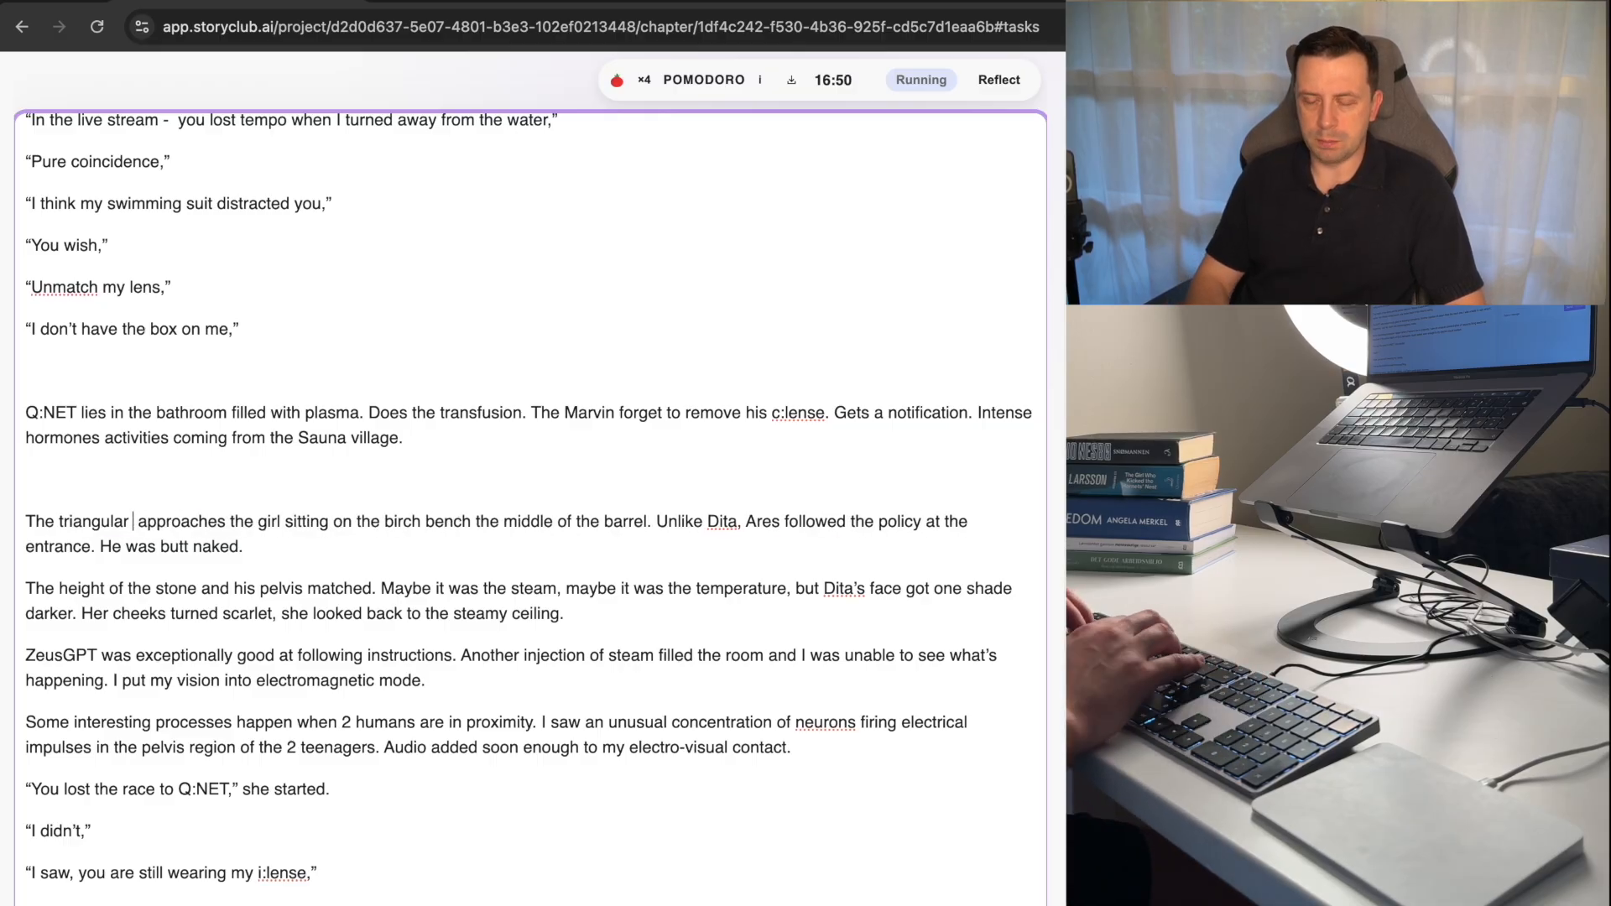
type("upper body")
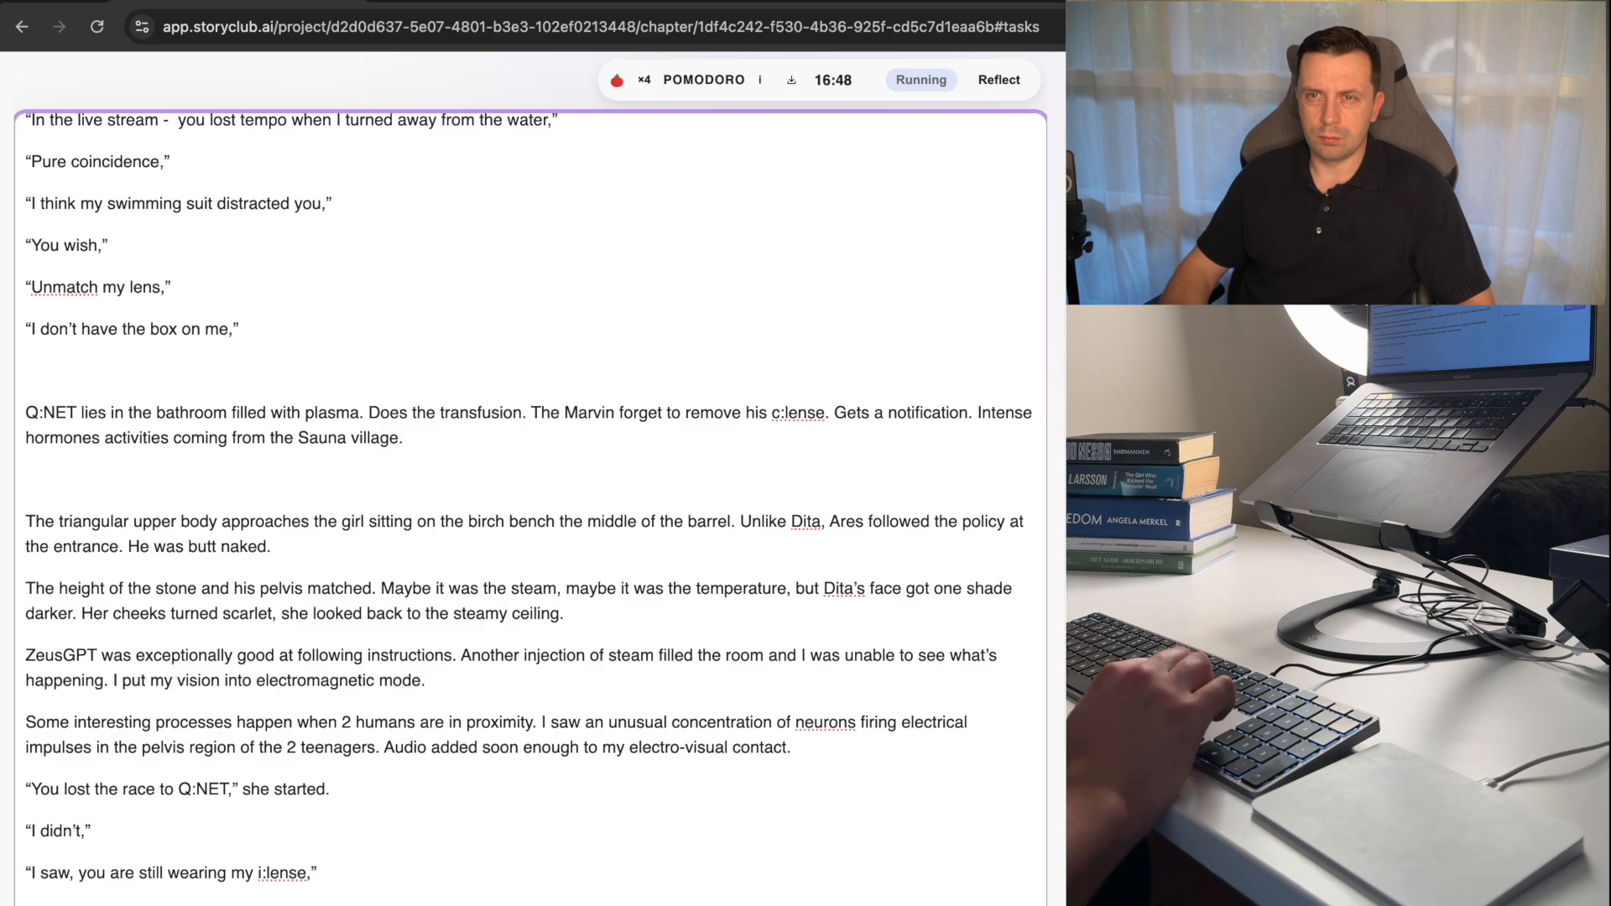
Cut "The triangular upper body approaches the girl sitting on the birch bench the middle of the barrel" from before "Unlike Dita".
key("alt+shift+Right")
key("alt+shift+Right")
key("alt+shift+Right")
key("alt+shift+Right")
key("alt+shift+Right")
key("alt+shift+Right")
key("alt+shift+Right")
key("alt+shift+Right")
key("alt+shift+Right")
key("alt+shift+Right")
key("alt+shift+Right")
key("alt+shift+Right")
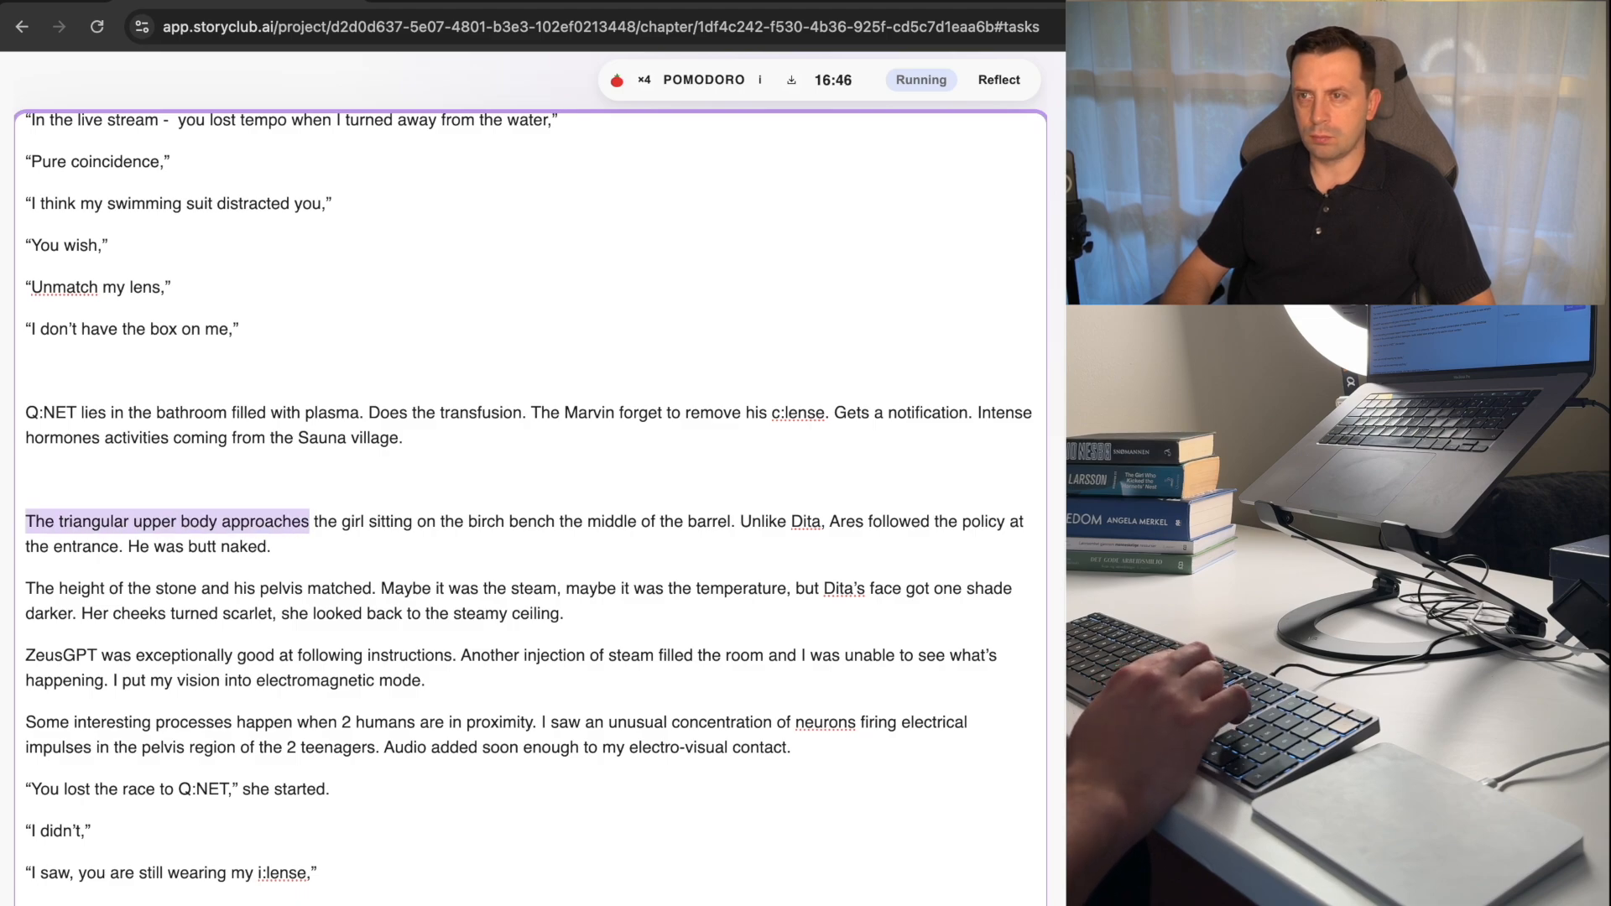
key("alt+shift+Right")
key("alt+shift+Right")
key("alt+shift+Right")
key("alt+shift+Right")
key("alt+shift+Right")
key("super+c")
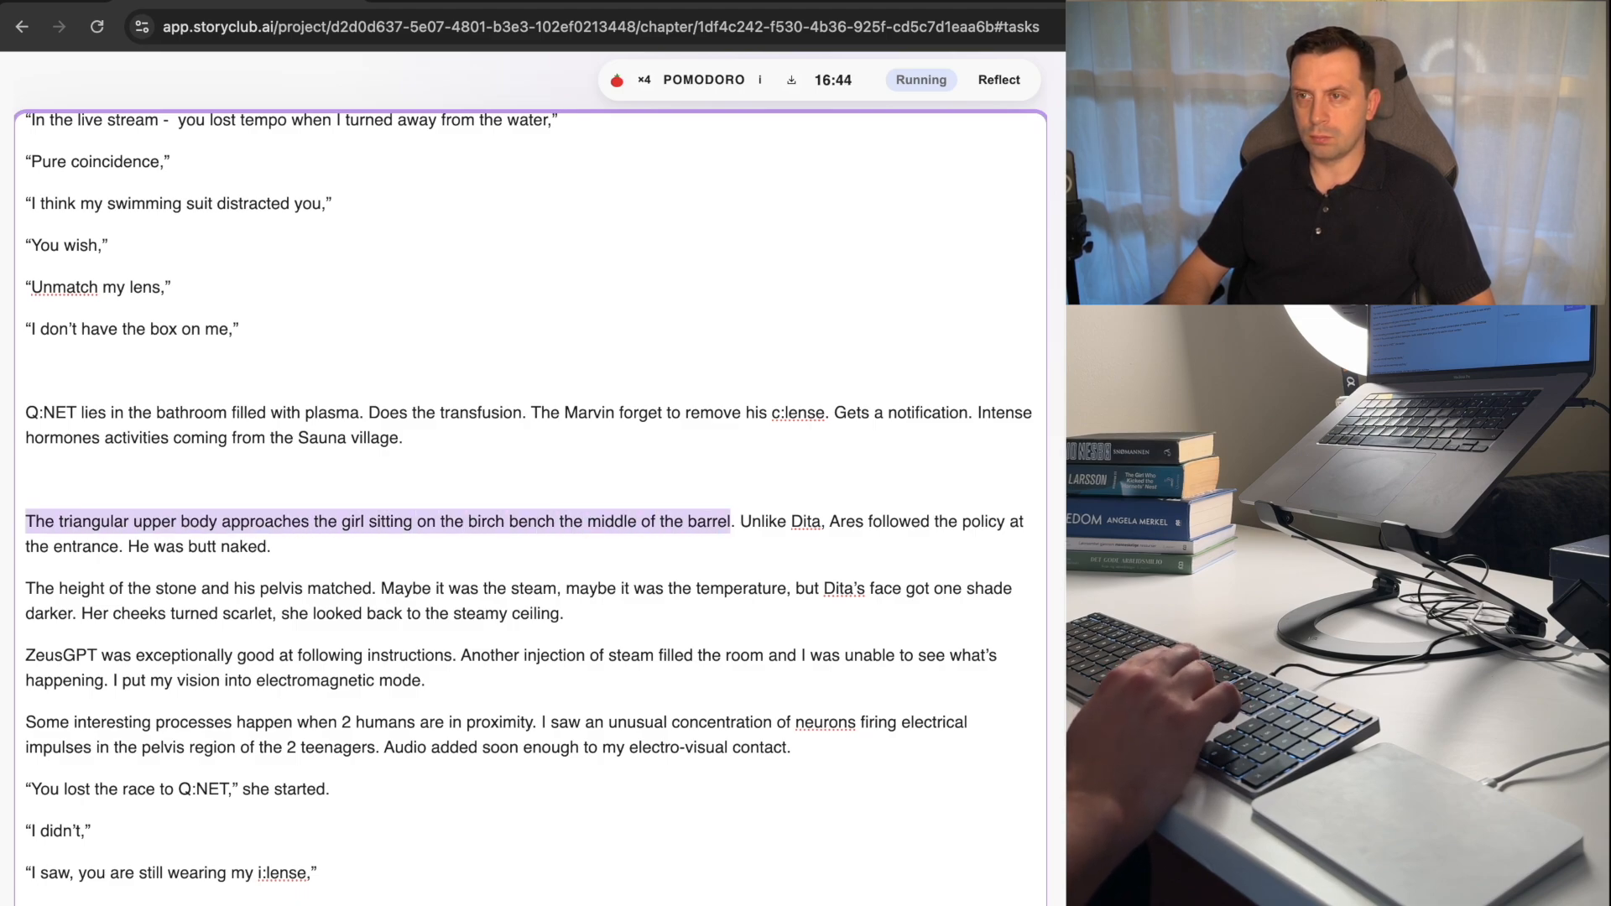
key("BackSpace")
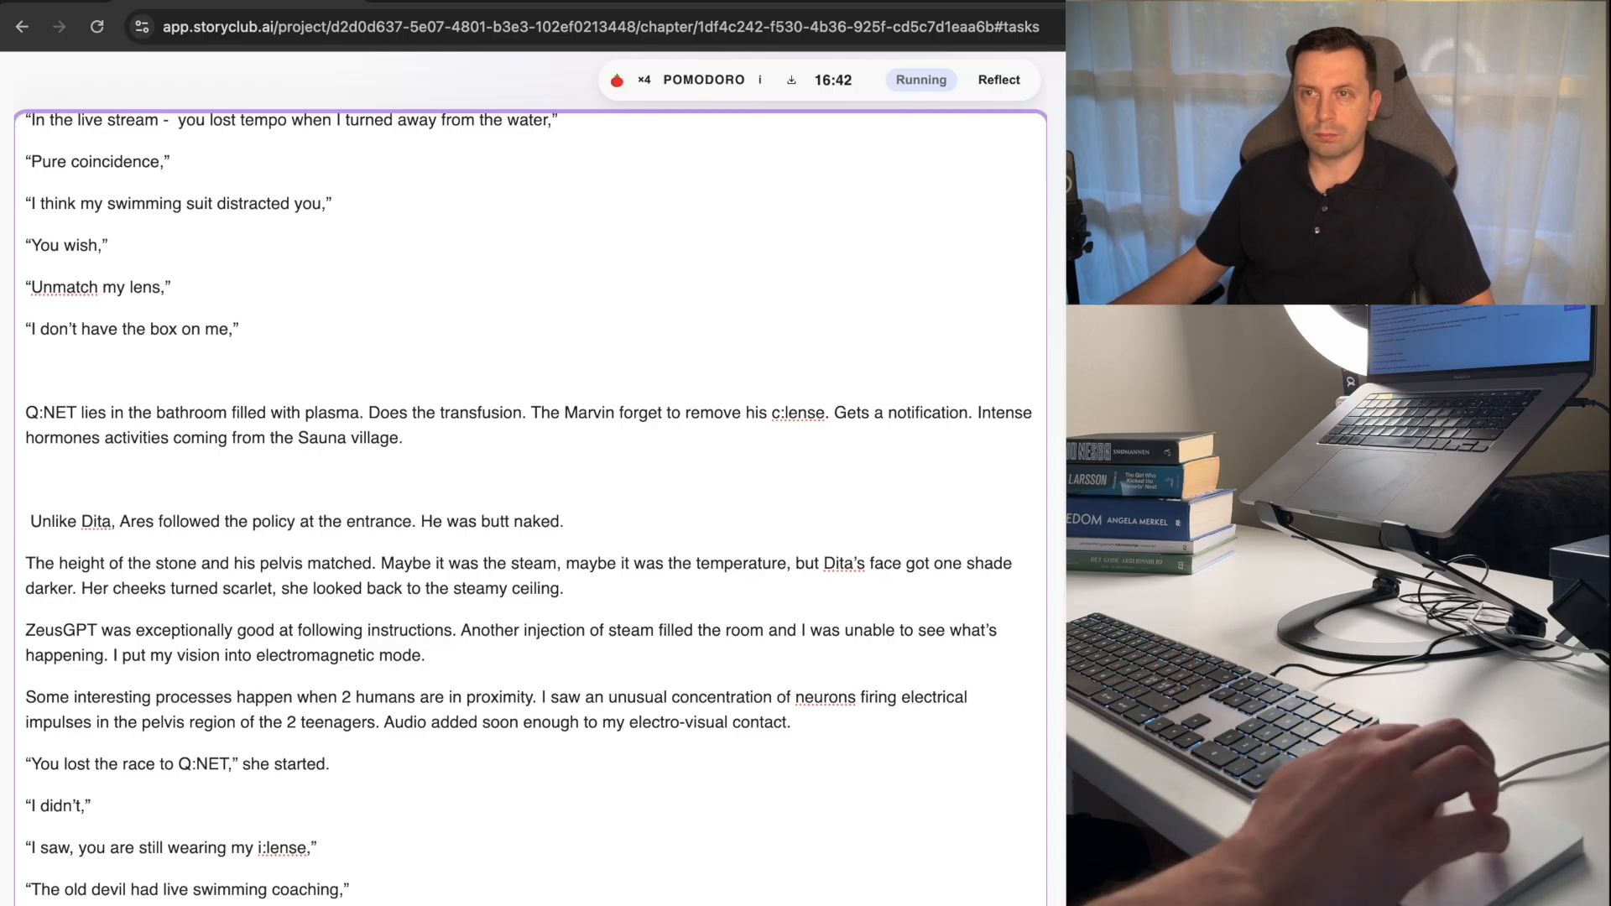
Replace the unfinished "She s" after "Stands in front of the girl." with the cut sentence about the triangular upper body.
scroll(726, 247, "up", 2)
scroll(726, 247, "up", 6)
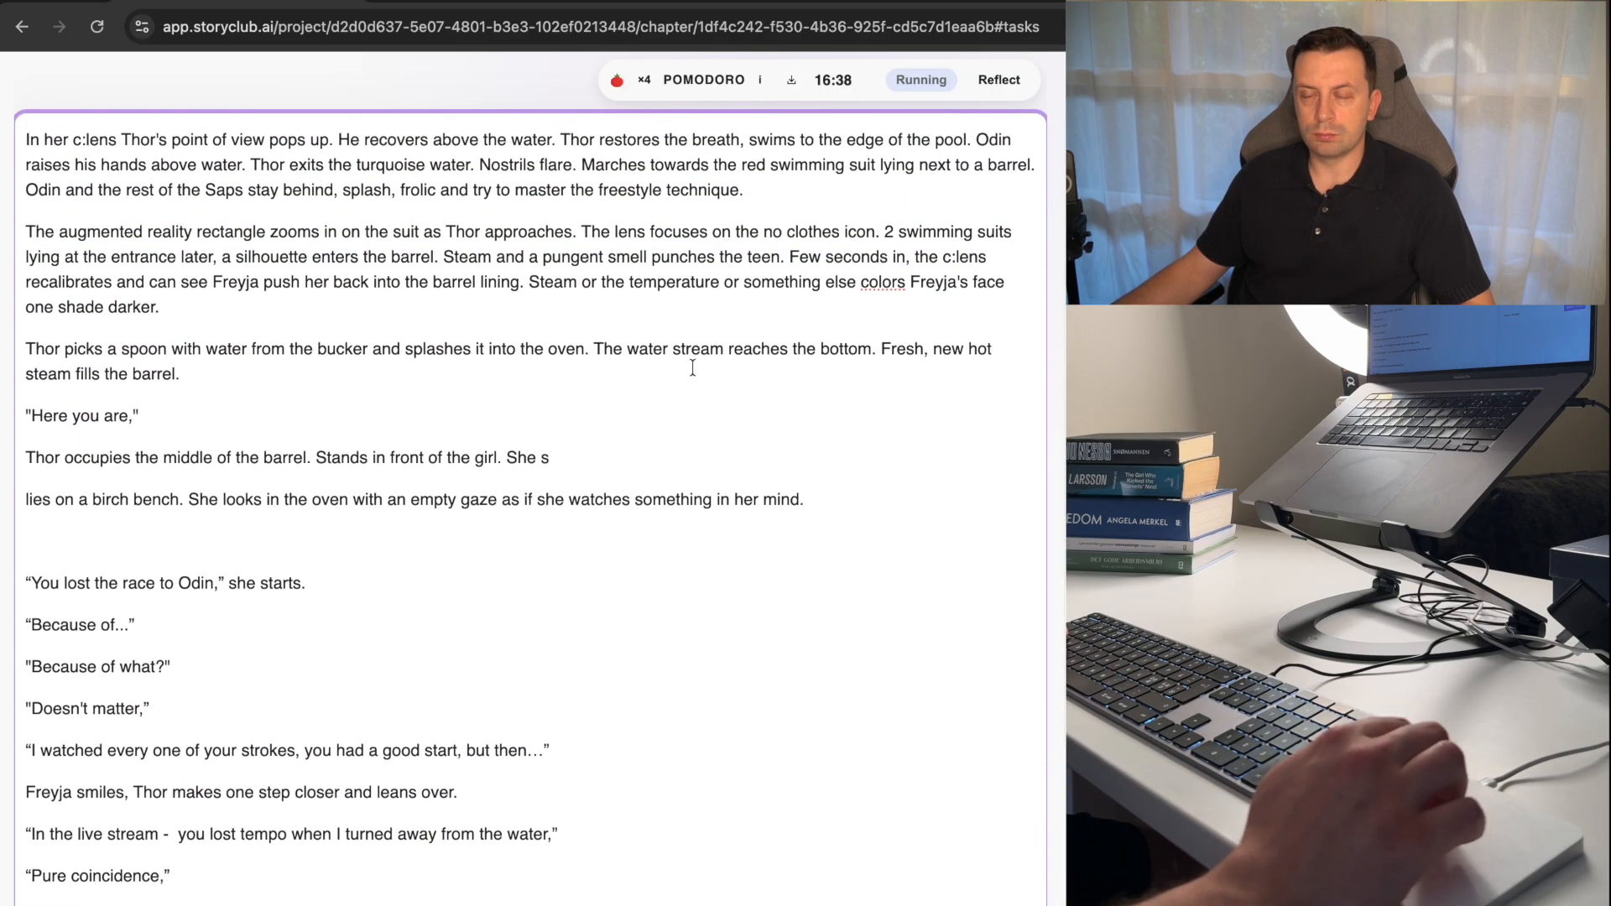
scroll(693, 367, "up", 1)
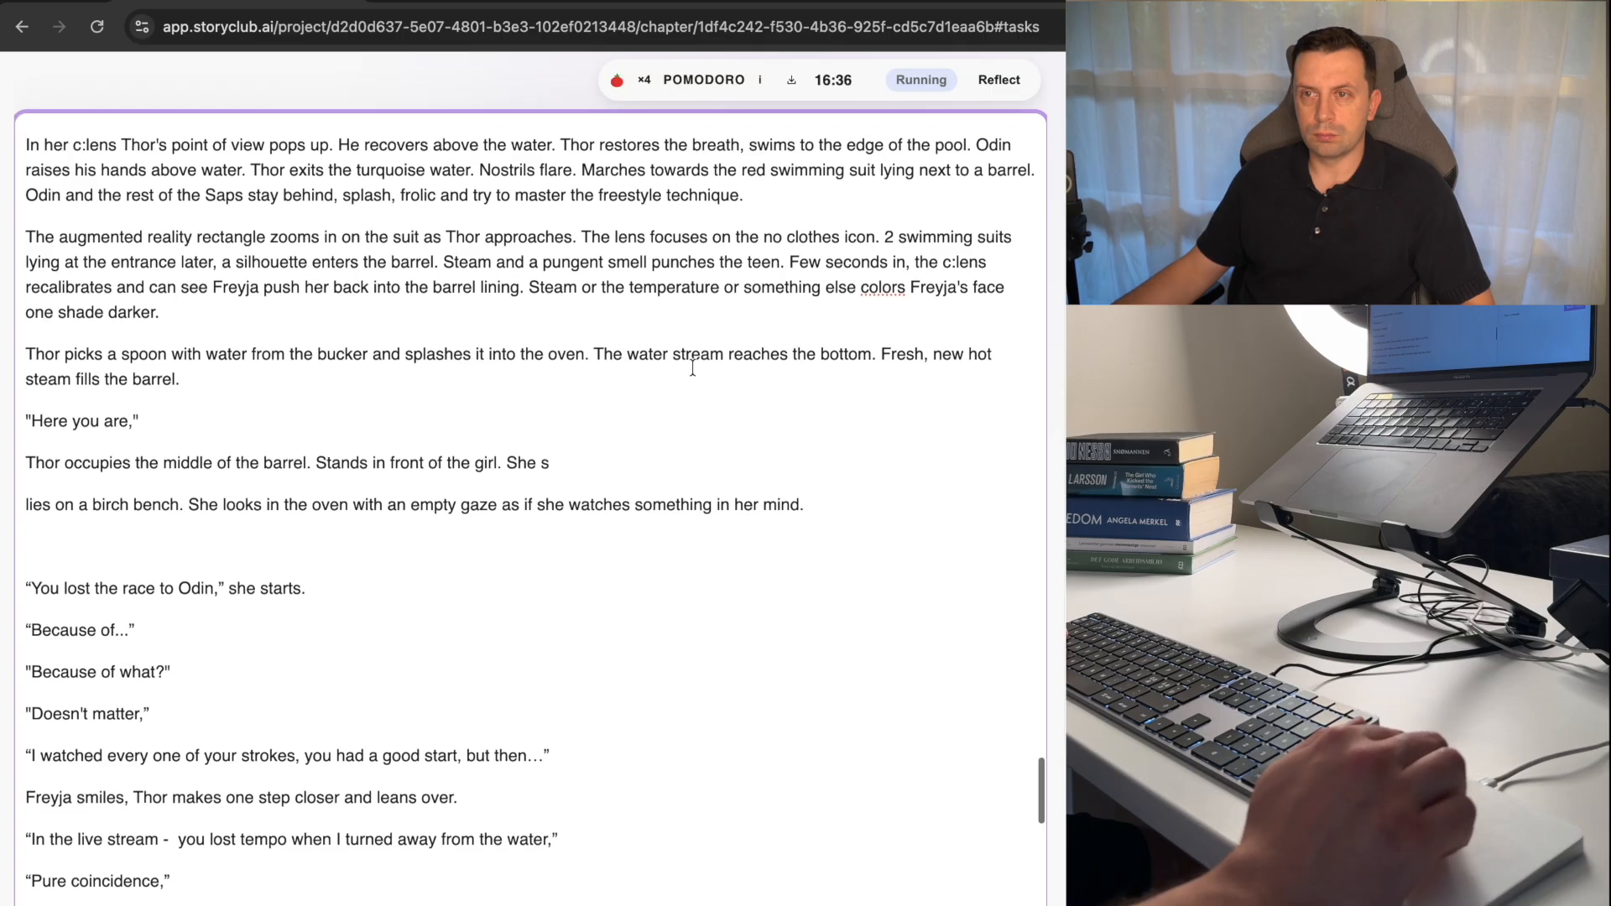
scroll(692, 367, "up", 3)
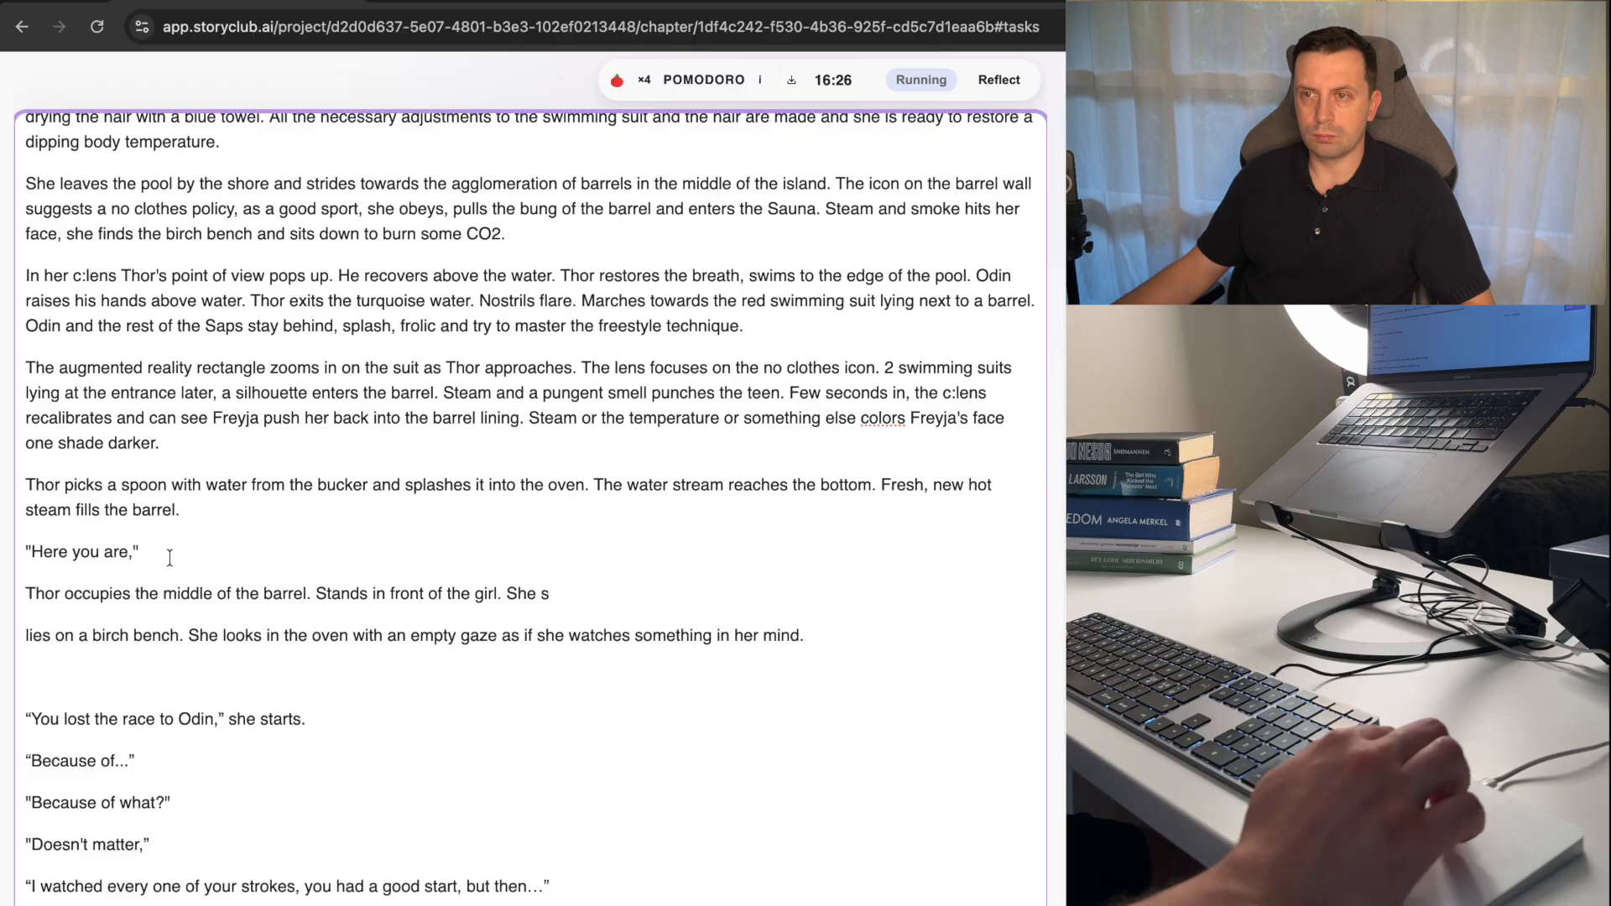
left_click(554, 592)
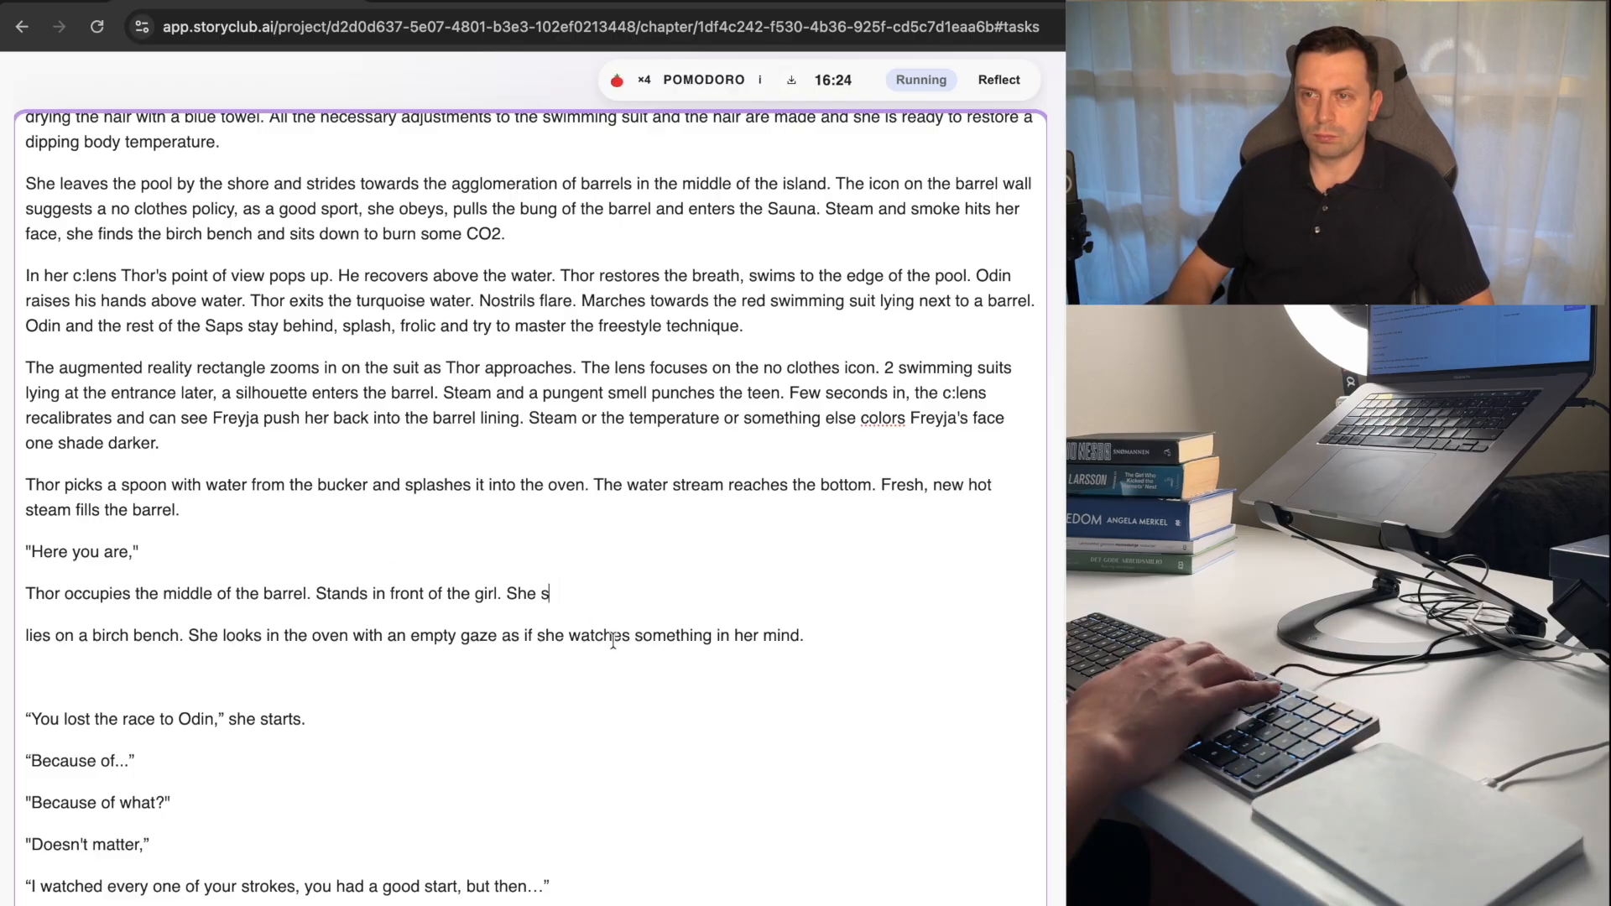
key("BackSpace")
key("BackSpace")
key("BackSpace")
key("BackSpace")
key("BackSpace")
key("super+v")
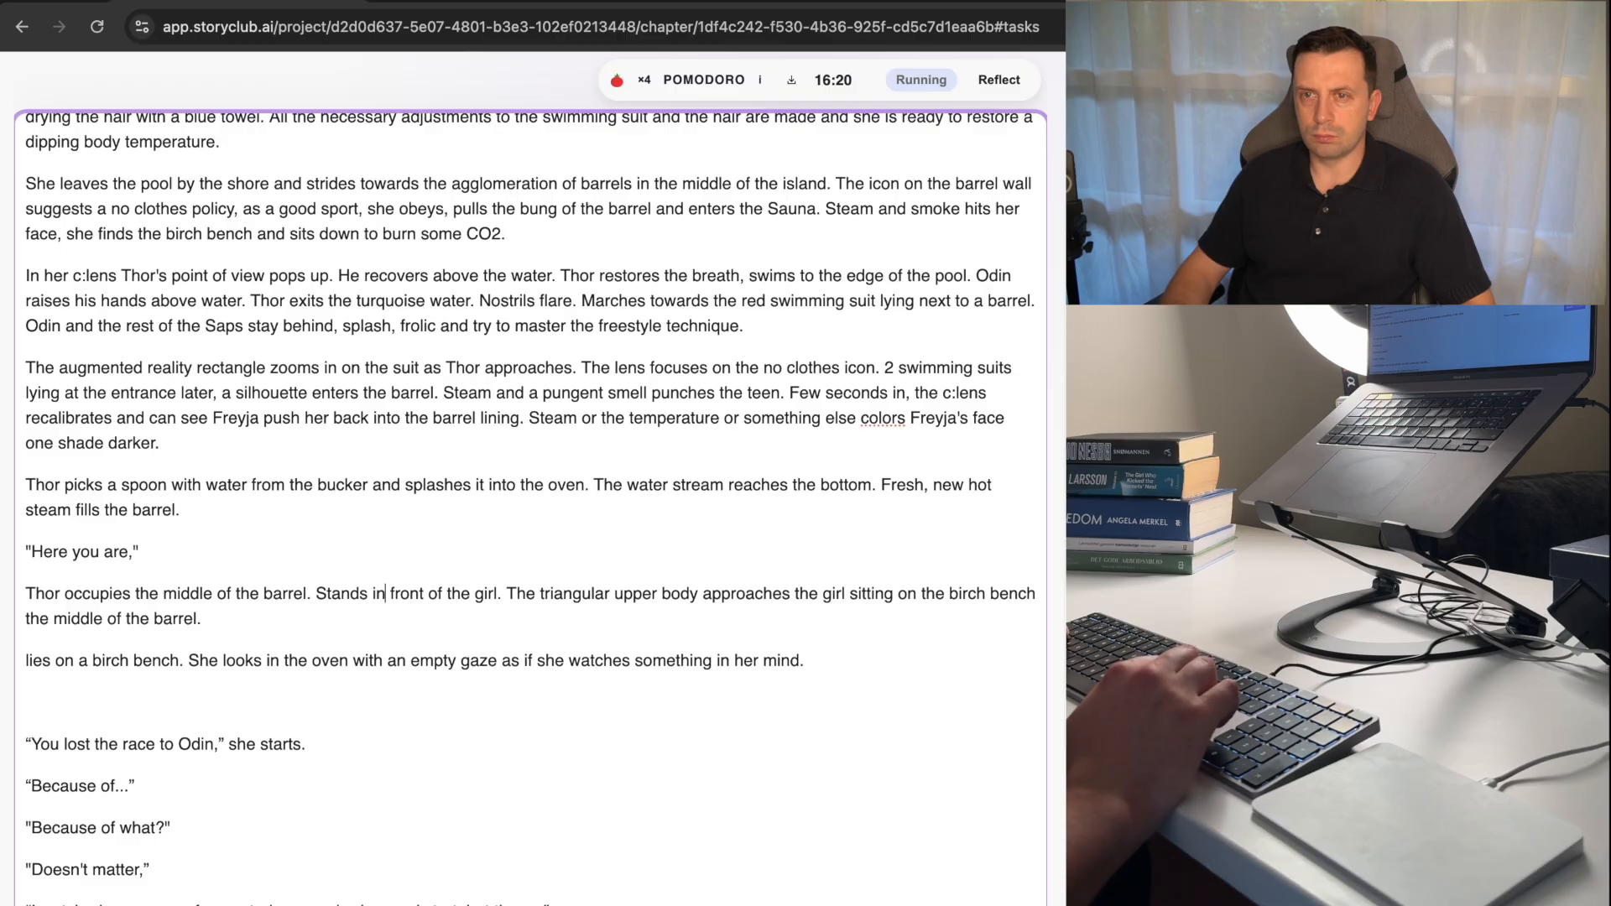
Move "Stands in front of the girl." to the end of the paragraph beginning "Thor occupies the middle of the barrel.".
key("shift+alt+Left")
key("shift+alt+Left")
key("shift+alt+Left")
key("shift+alt+Left")
key("shift+alt+Left")
key("shift+alt+Left")
key("super+c")
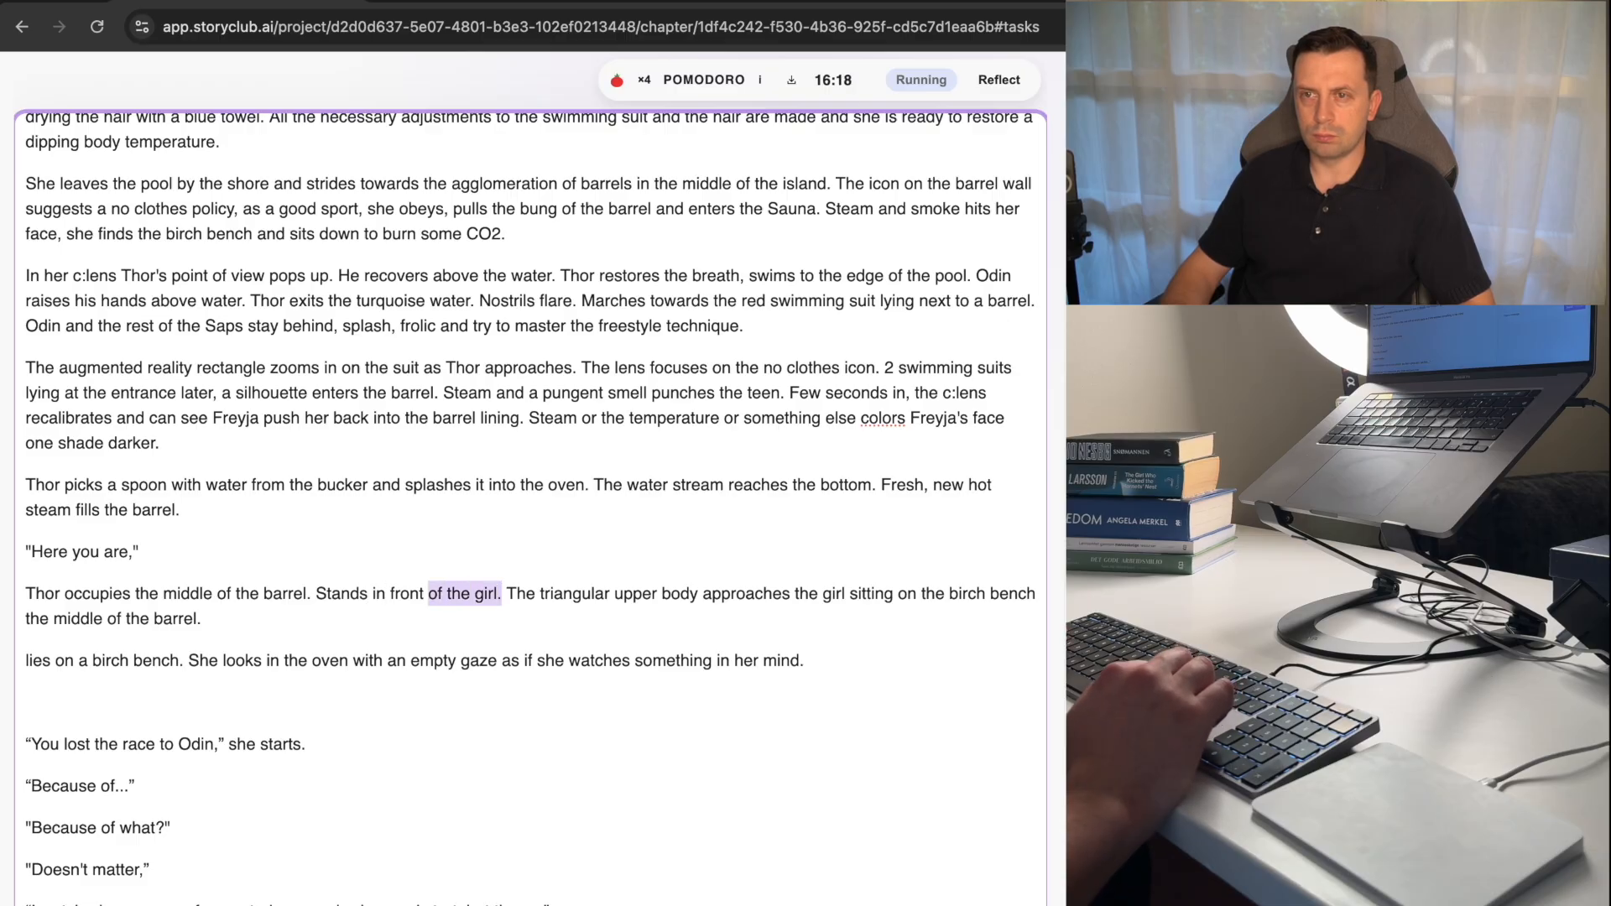
key("BackSpace")
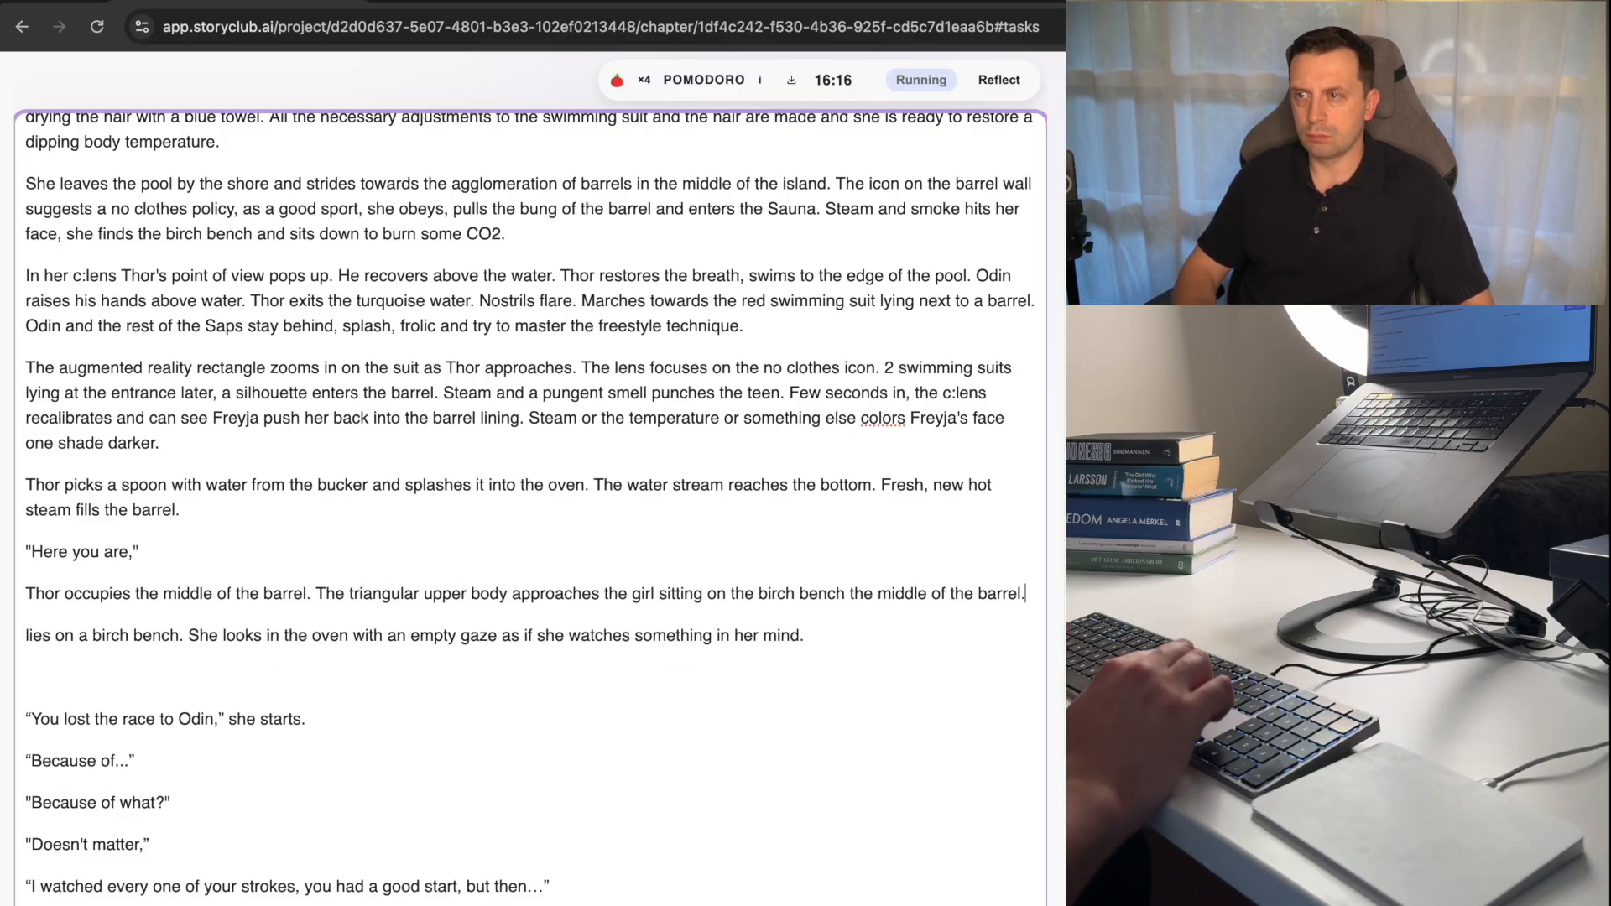
key("super+Right")
key("super+v")
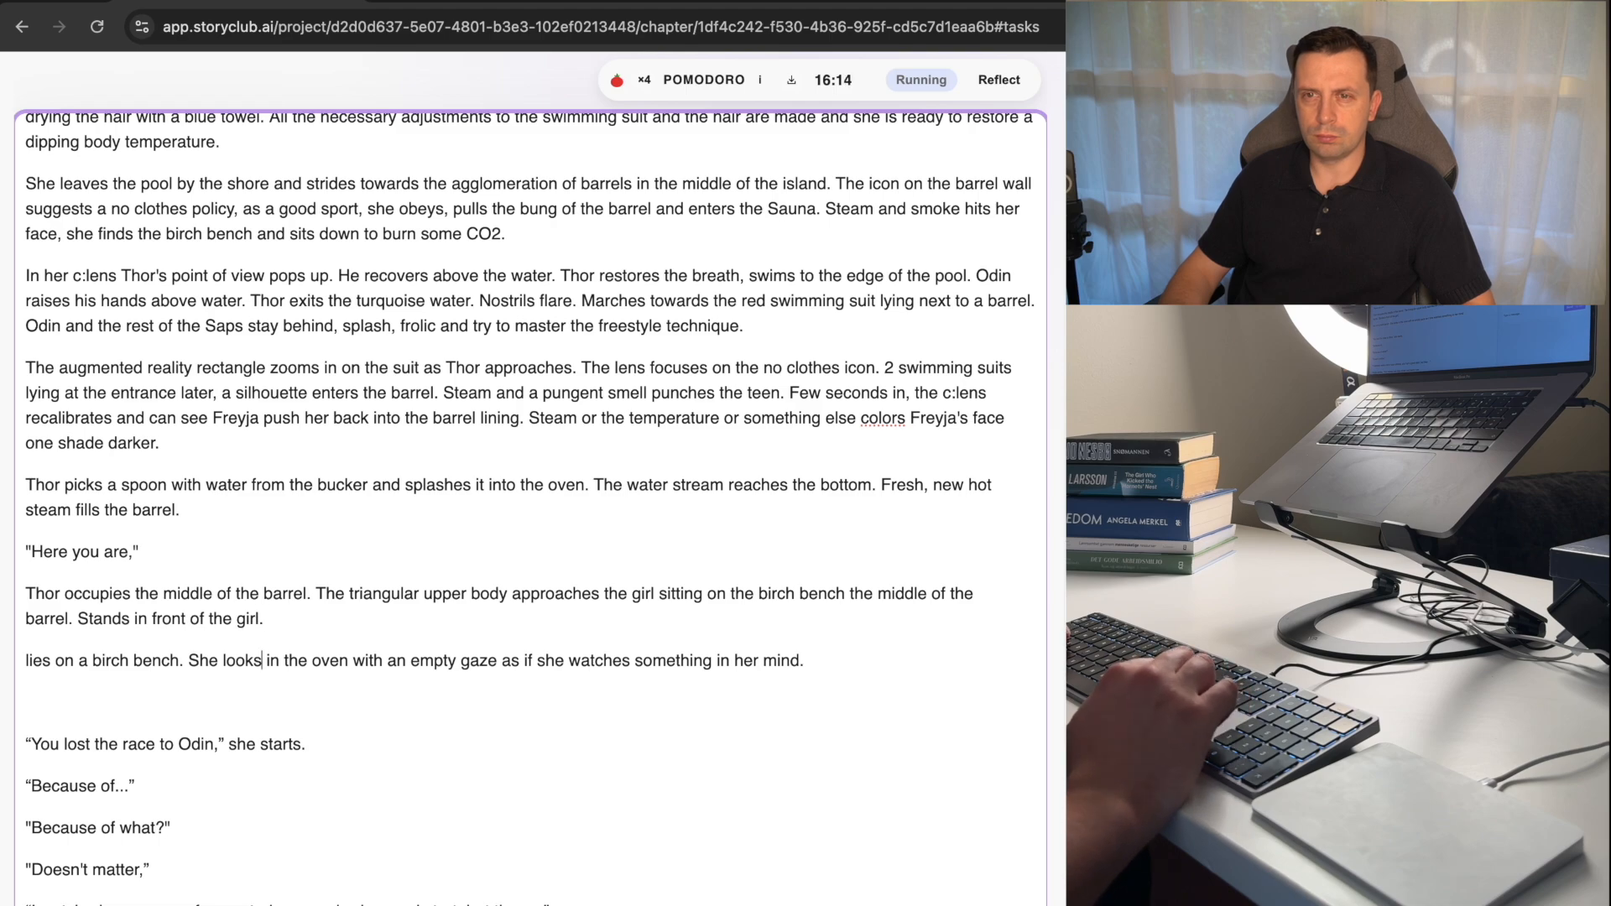
Start the bench paragraph with "She" and replace "a birch" with "the" so it opens "She lies on the bench.".
key("Left")
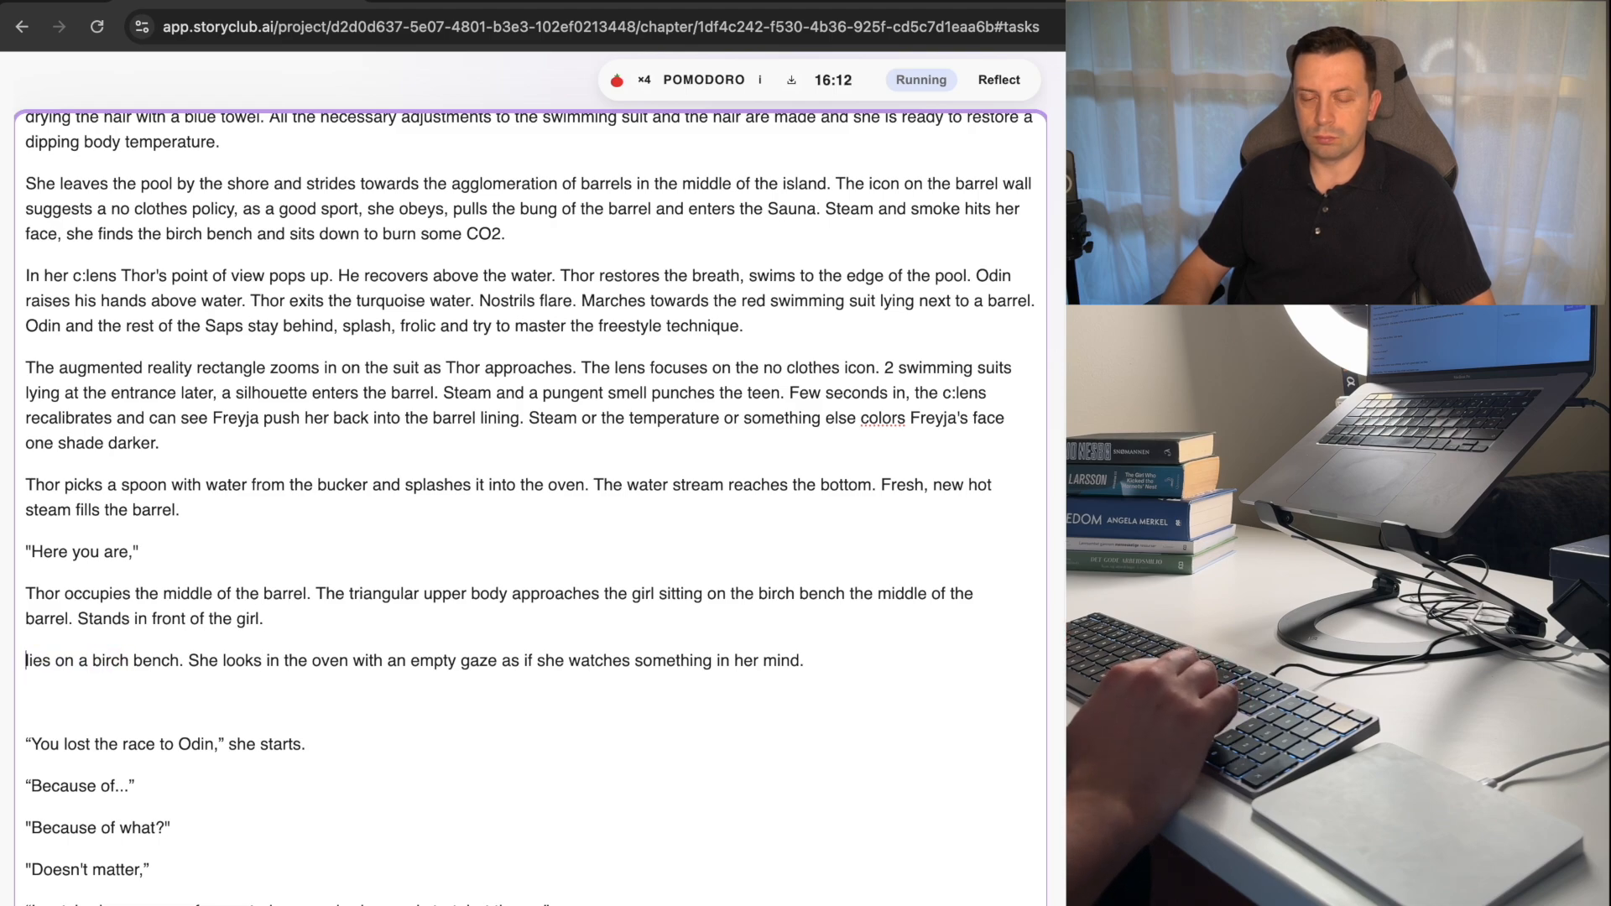
type("She")
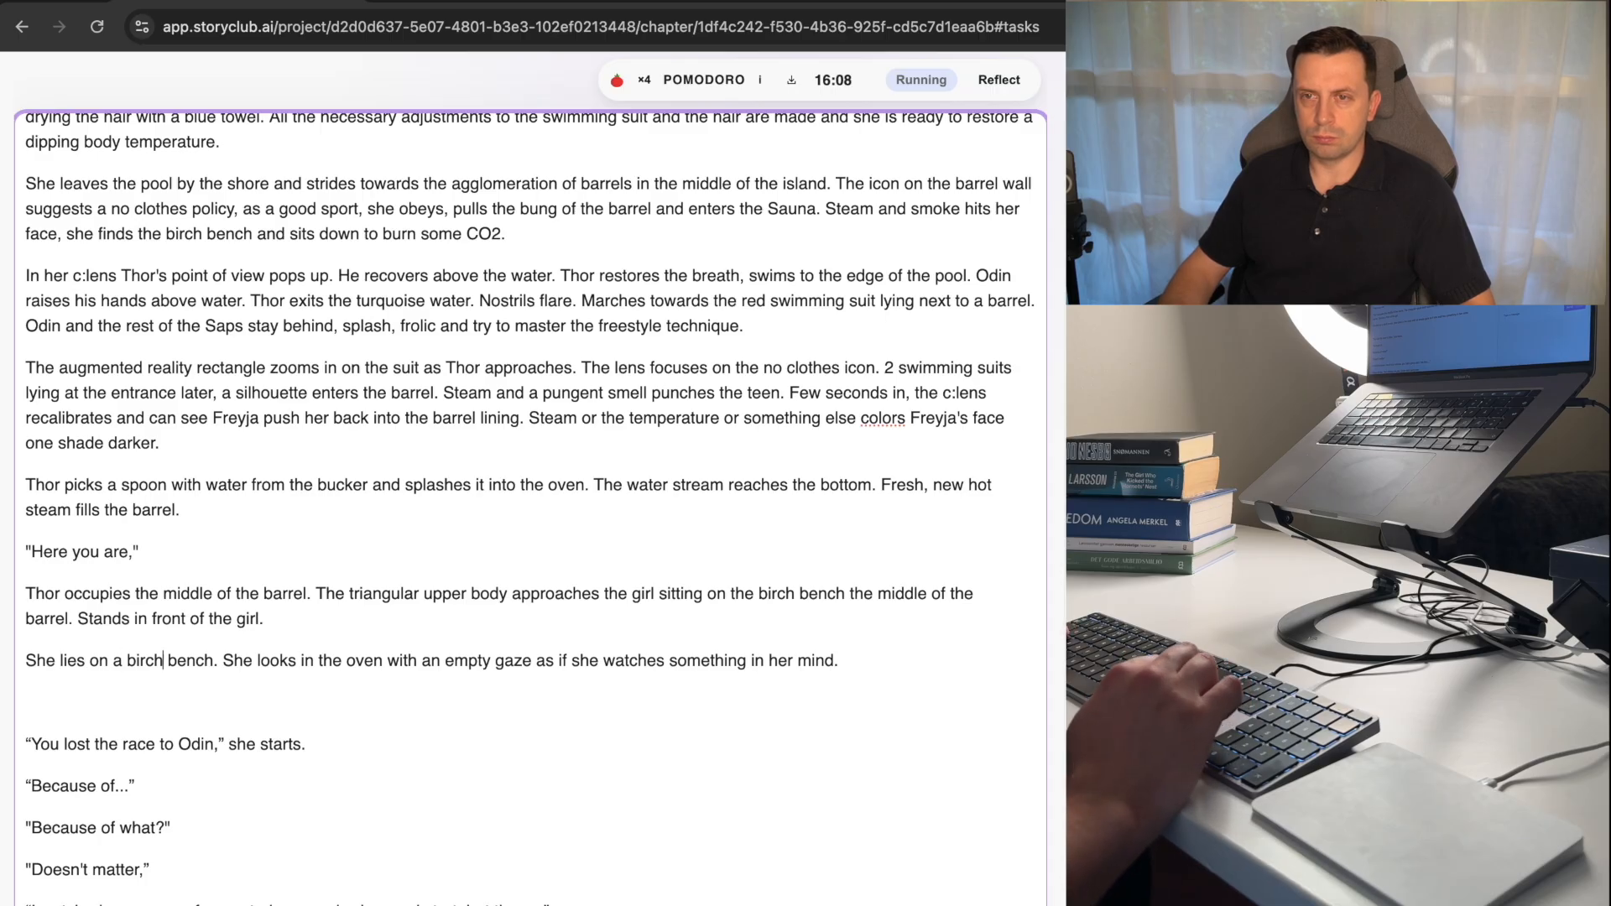
key("alt+shift+Left")
key("BackSpace")
key("BackSpace")
key("BackSpace")
type("tje")
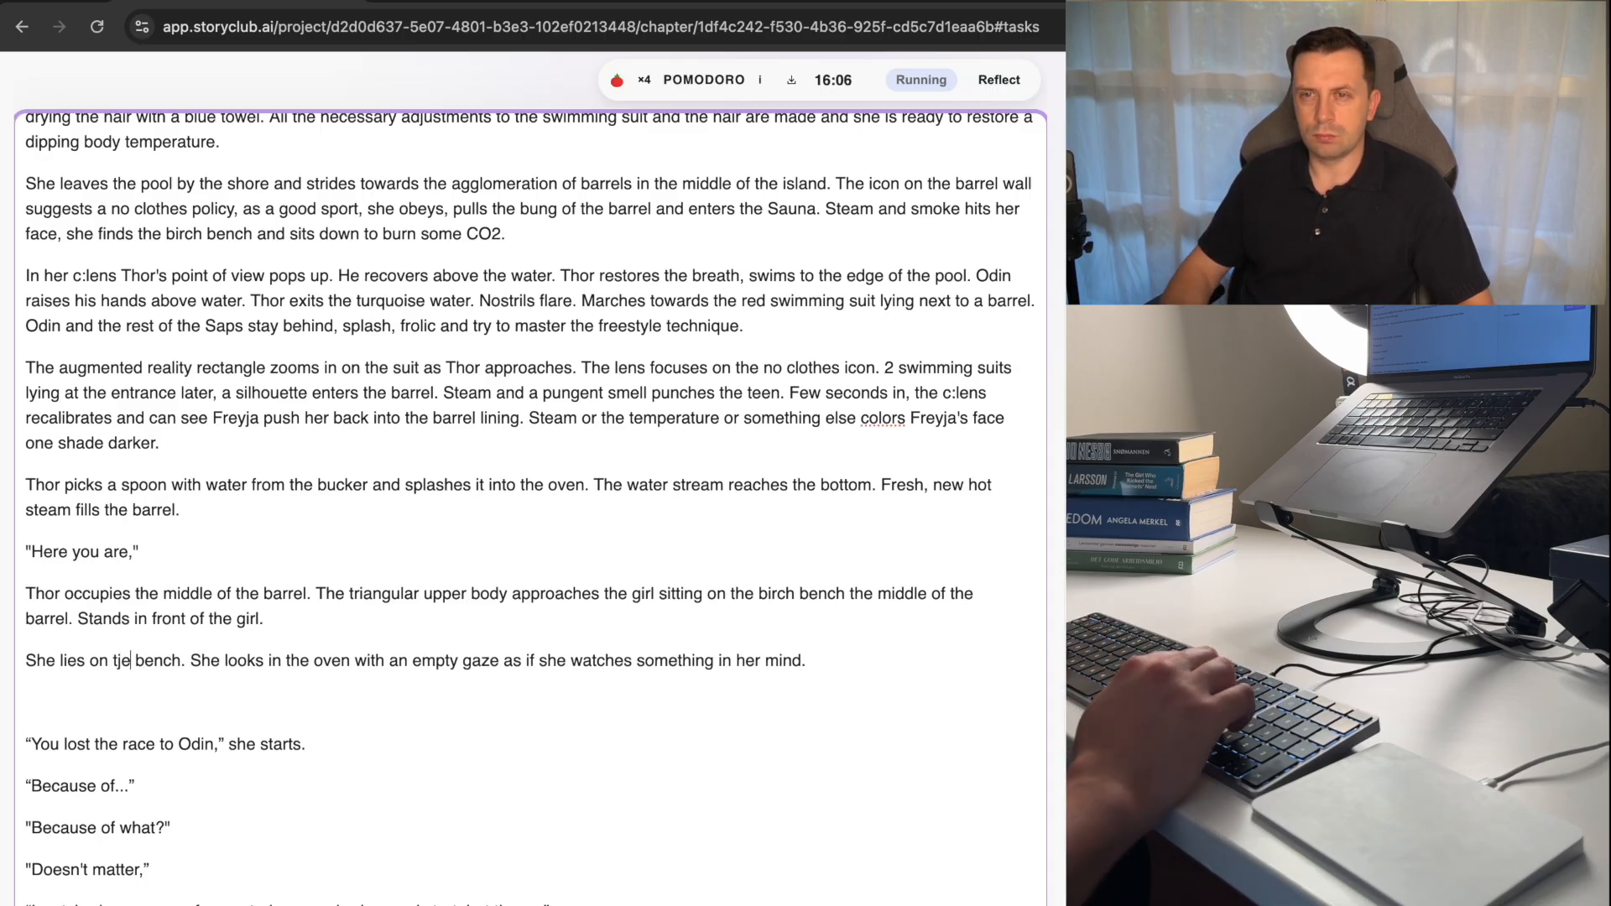
key("BackSpace")
key("BackSpace")
type("he")
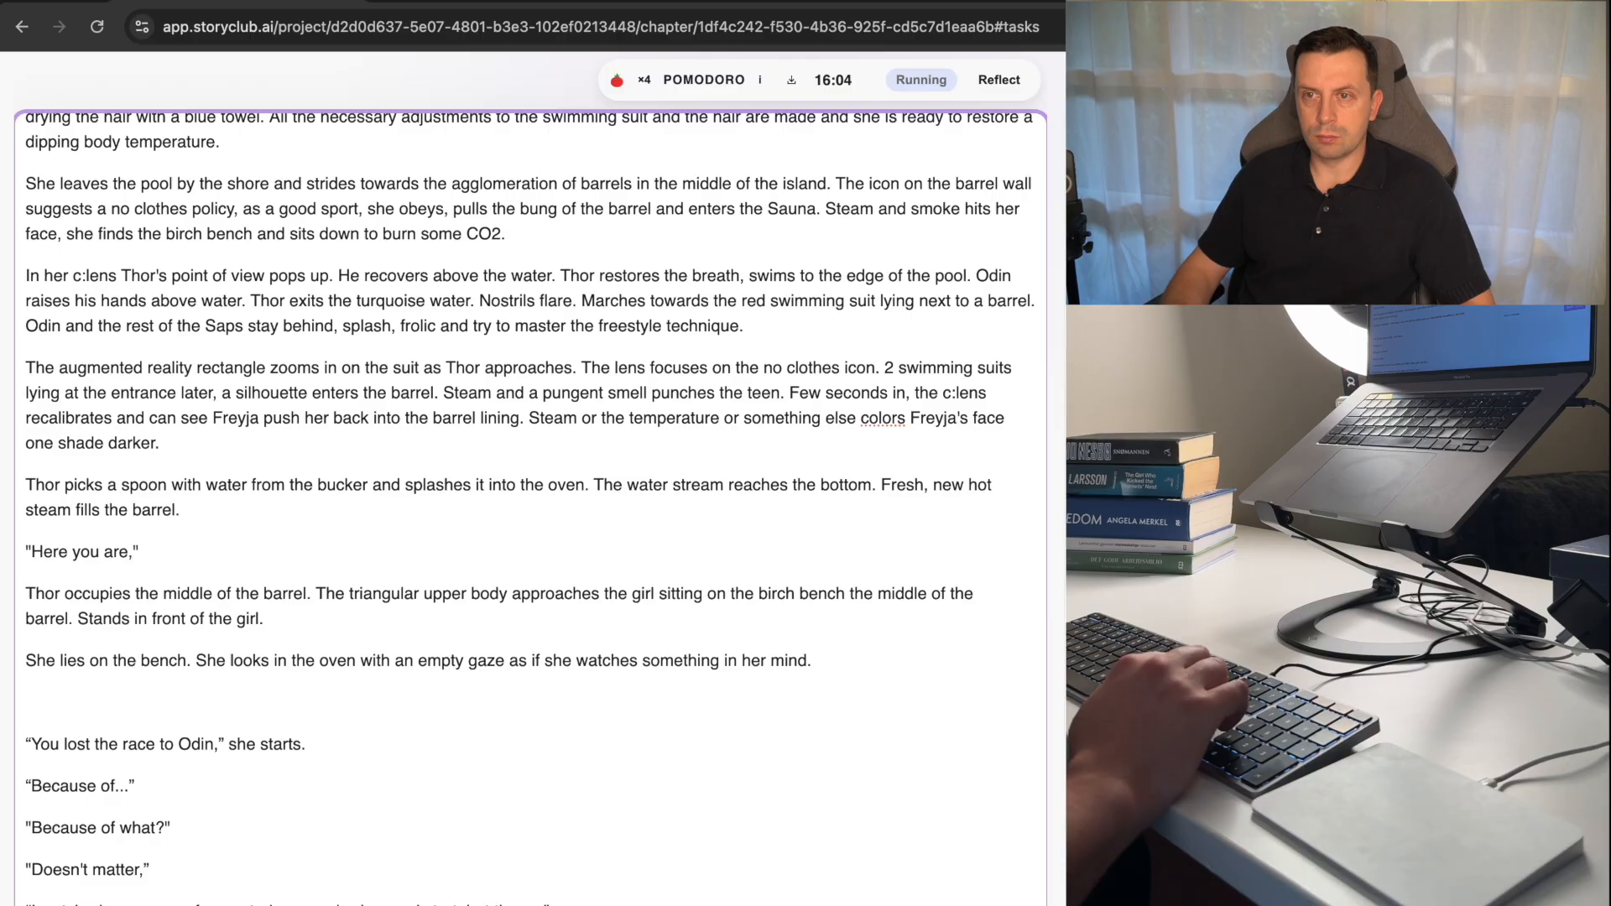
Remove "She" from the second sentence of the bench paragraph and capitalize its verb as "Looks".
key("alt+Right")
key("alt+Right")
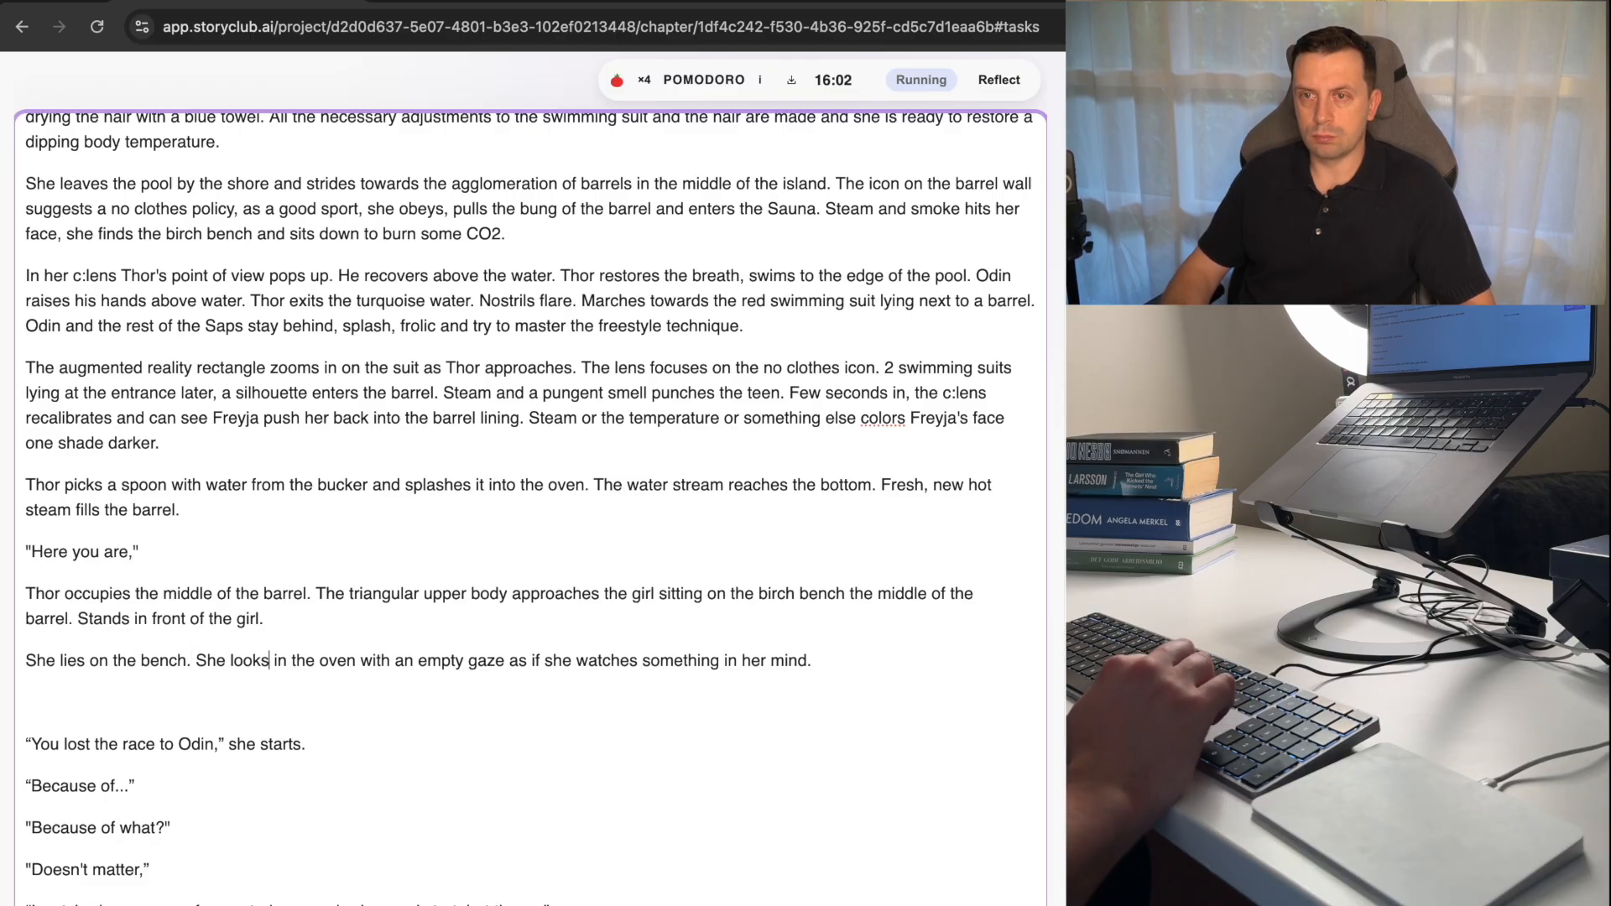
key("alt+Left")
key("Left")
key("alt+shift+Left")
key("BackSpace")
key("BackSpace")
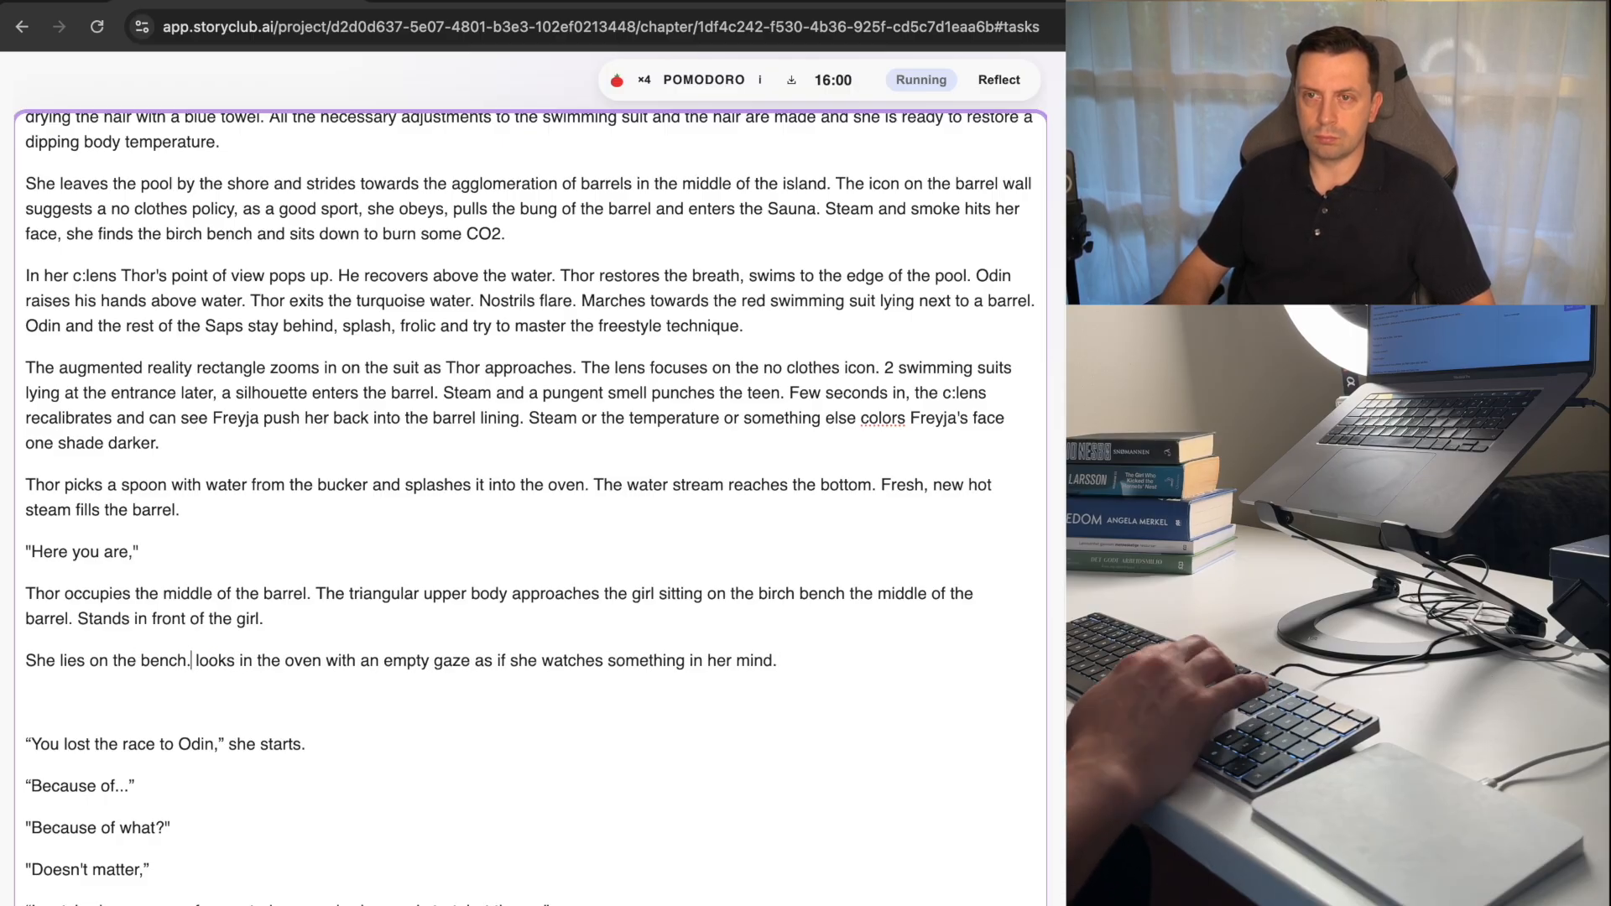
key("Right")
key("Right")
type("=")
key("BackSpace")
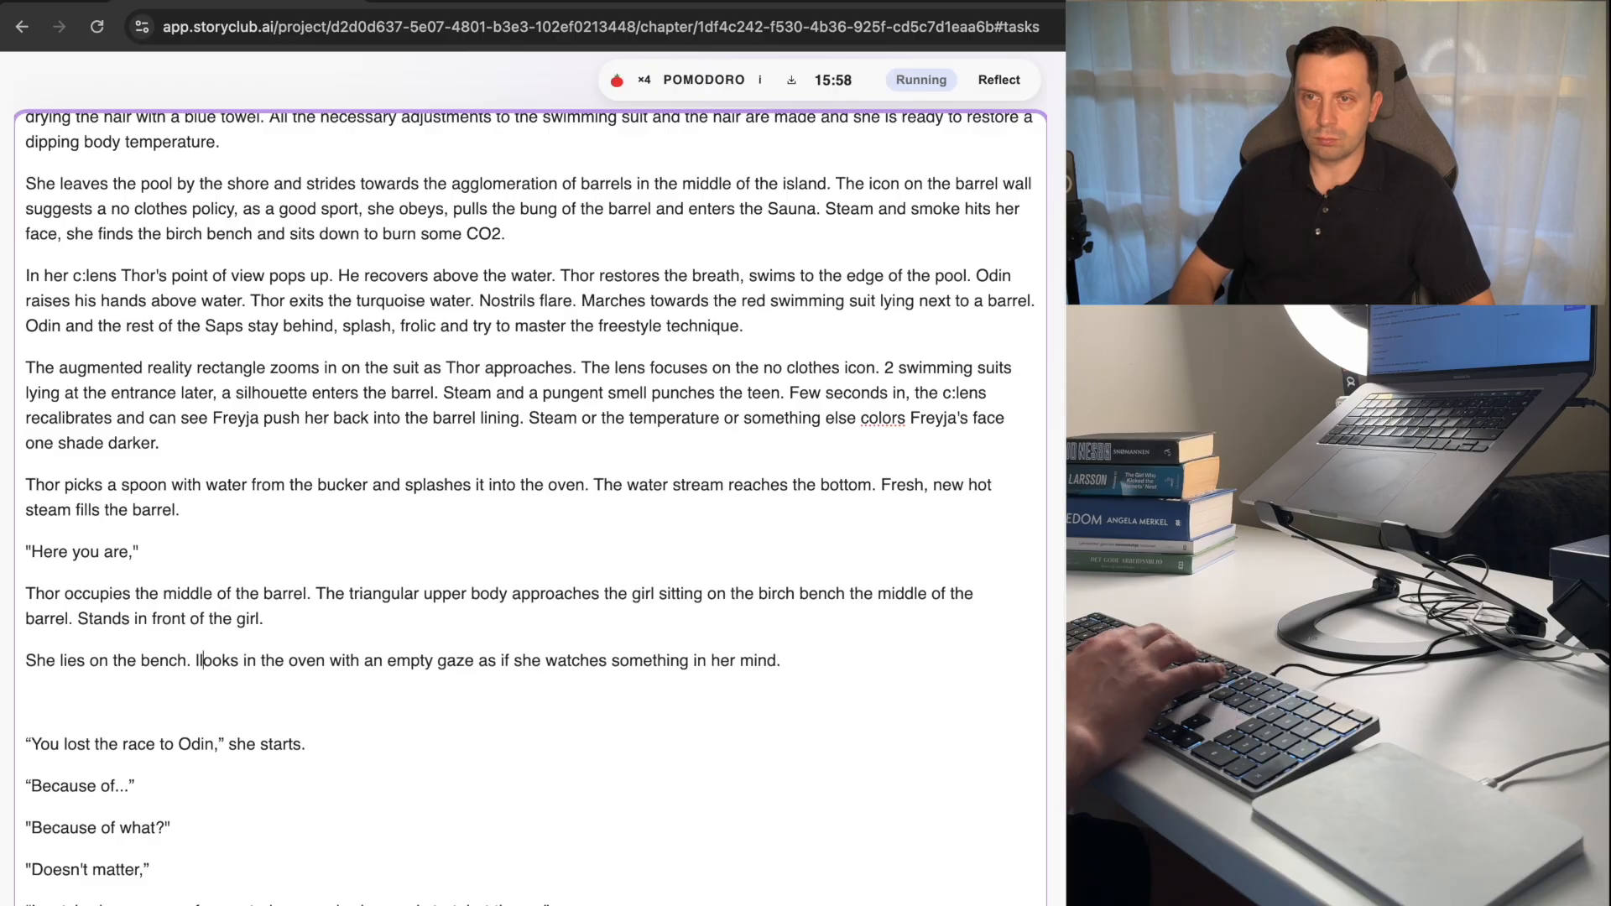
key("BackSpace")
type("L")
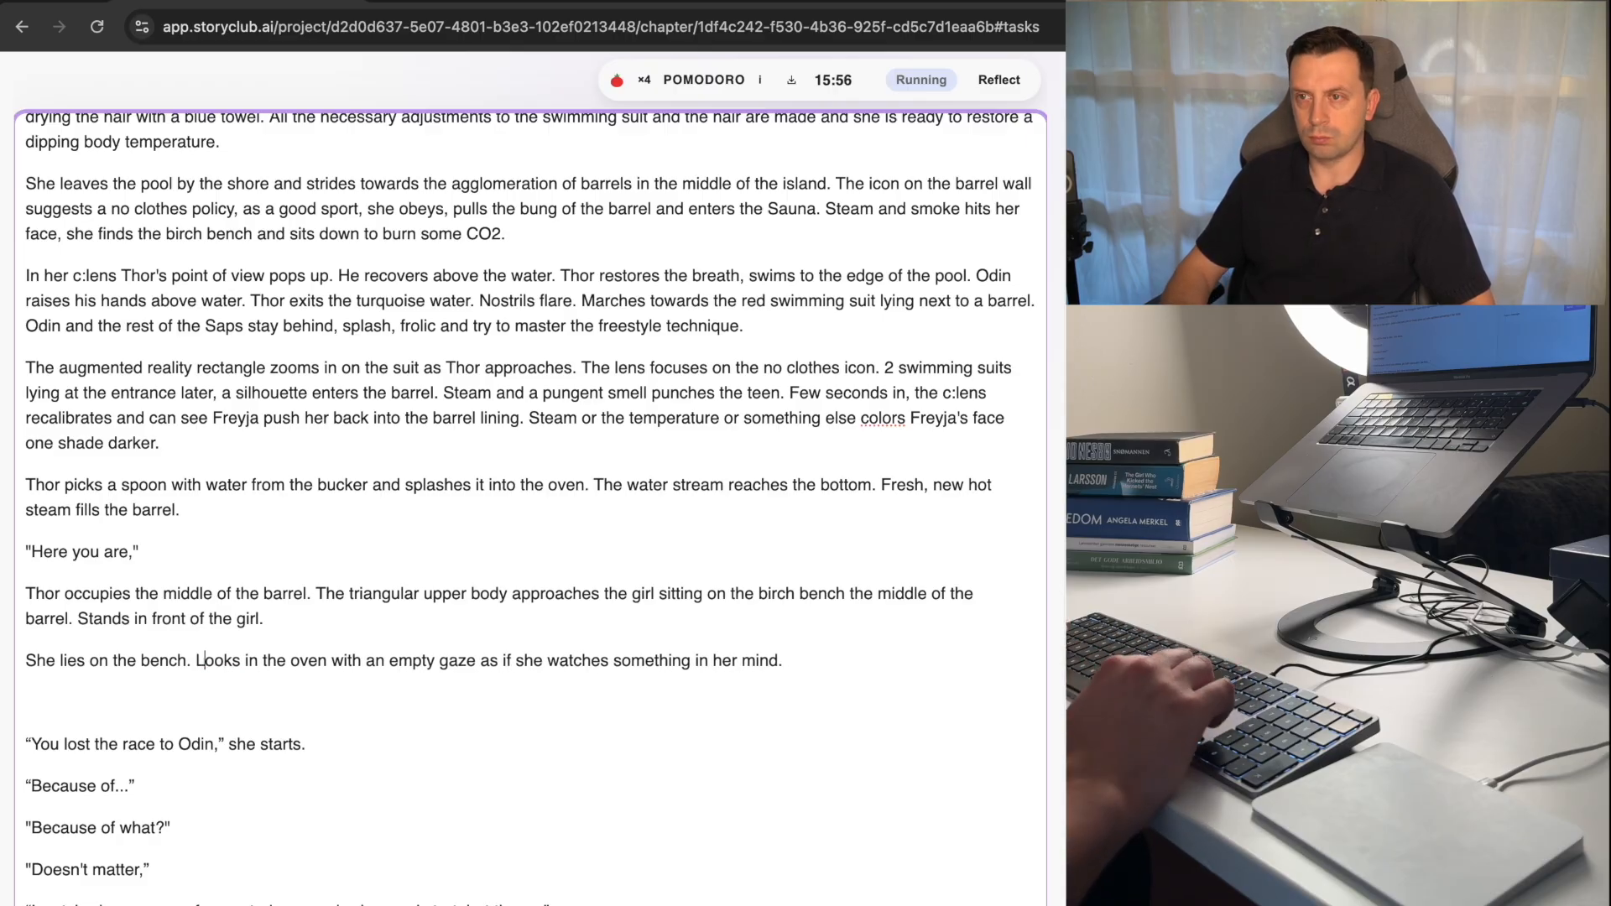
Move the last sentence of the "Unlike Dita" paragraph to directly after "Stands in front of the girl.".
left_click(417, 764)
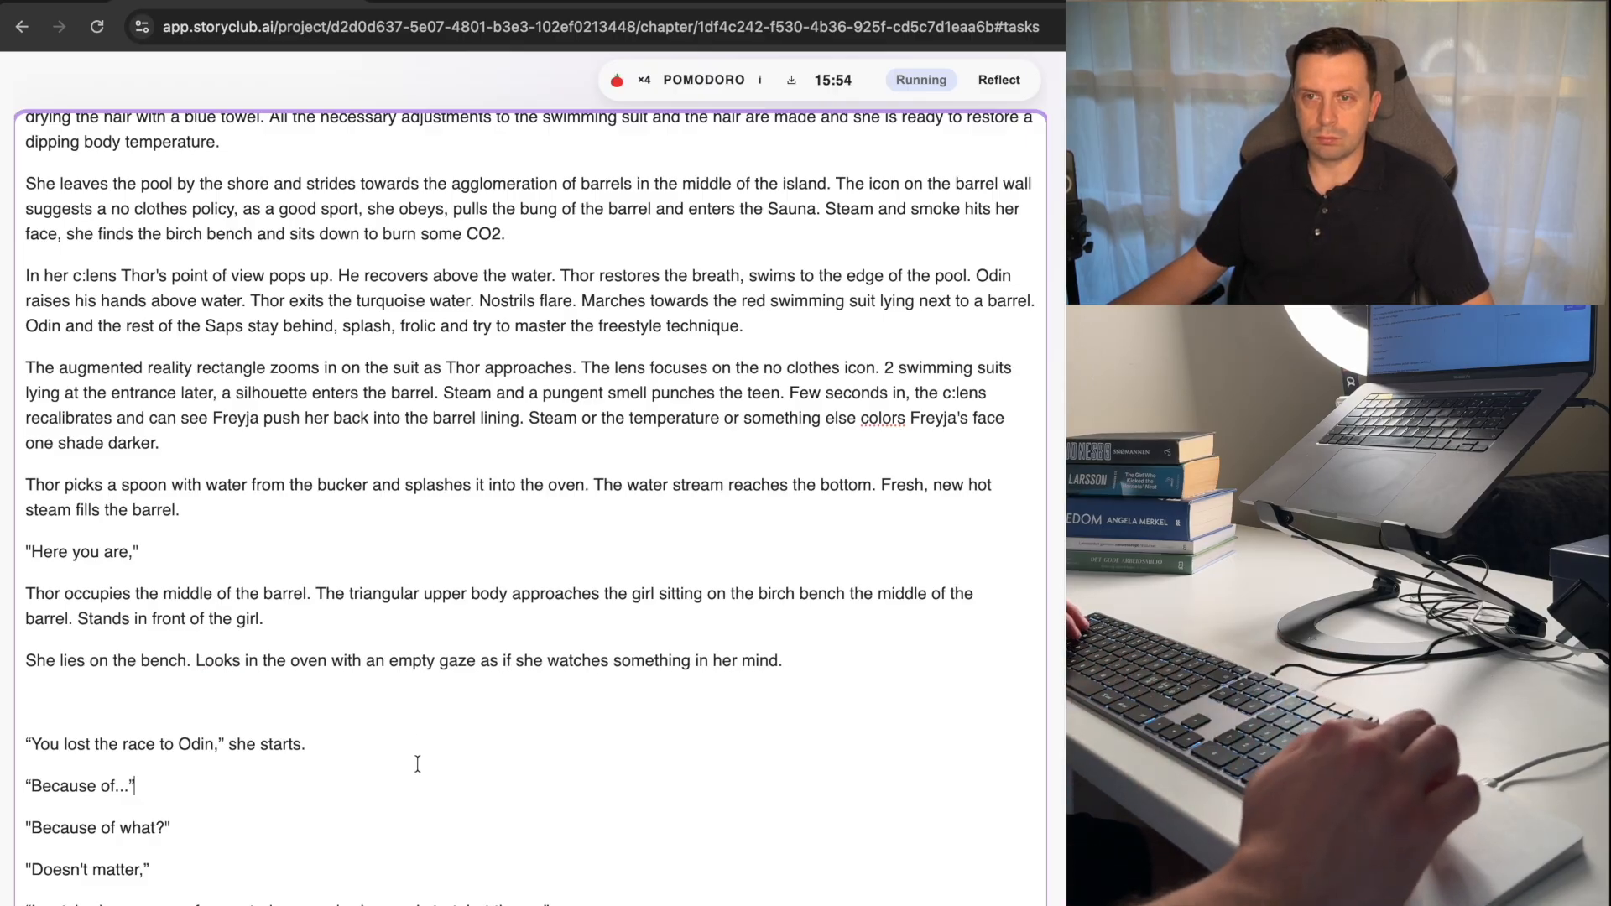
scroll(272, 789, "down", 10)
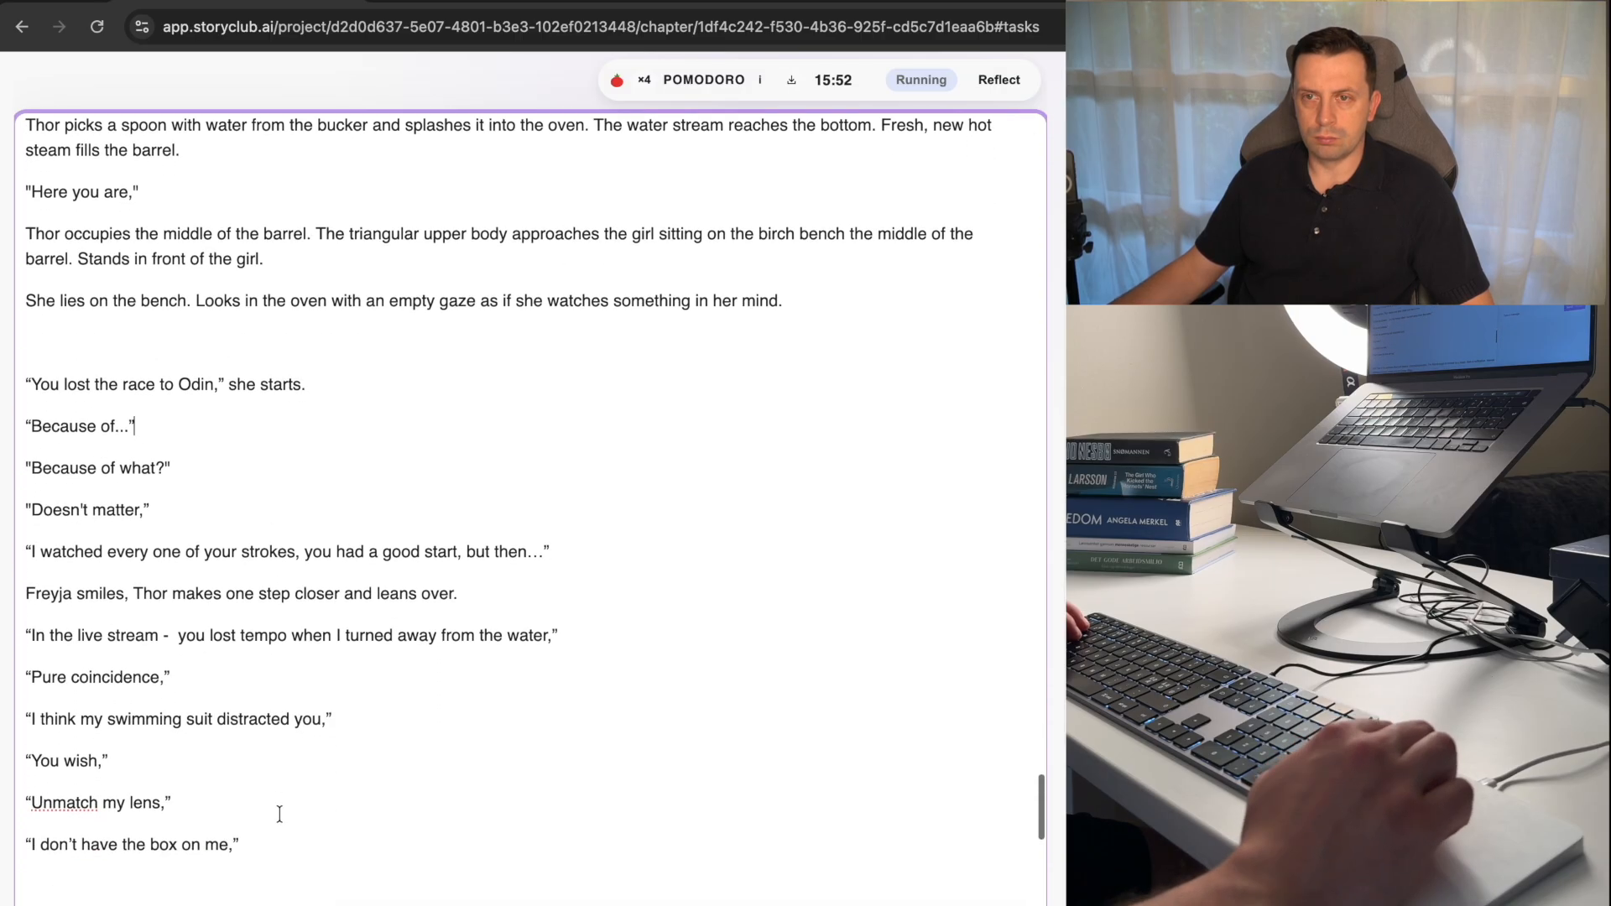
scroll(279, 814, "down", 4)
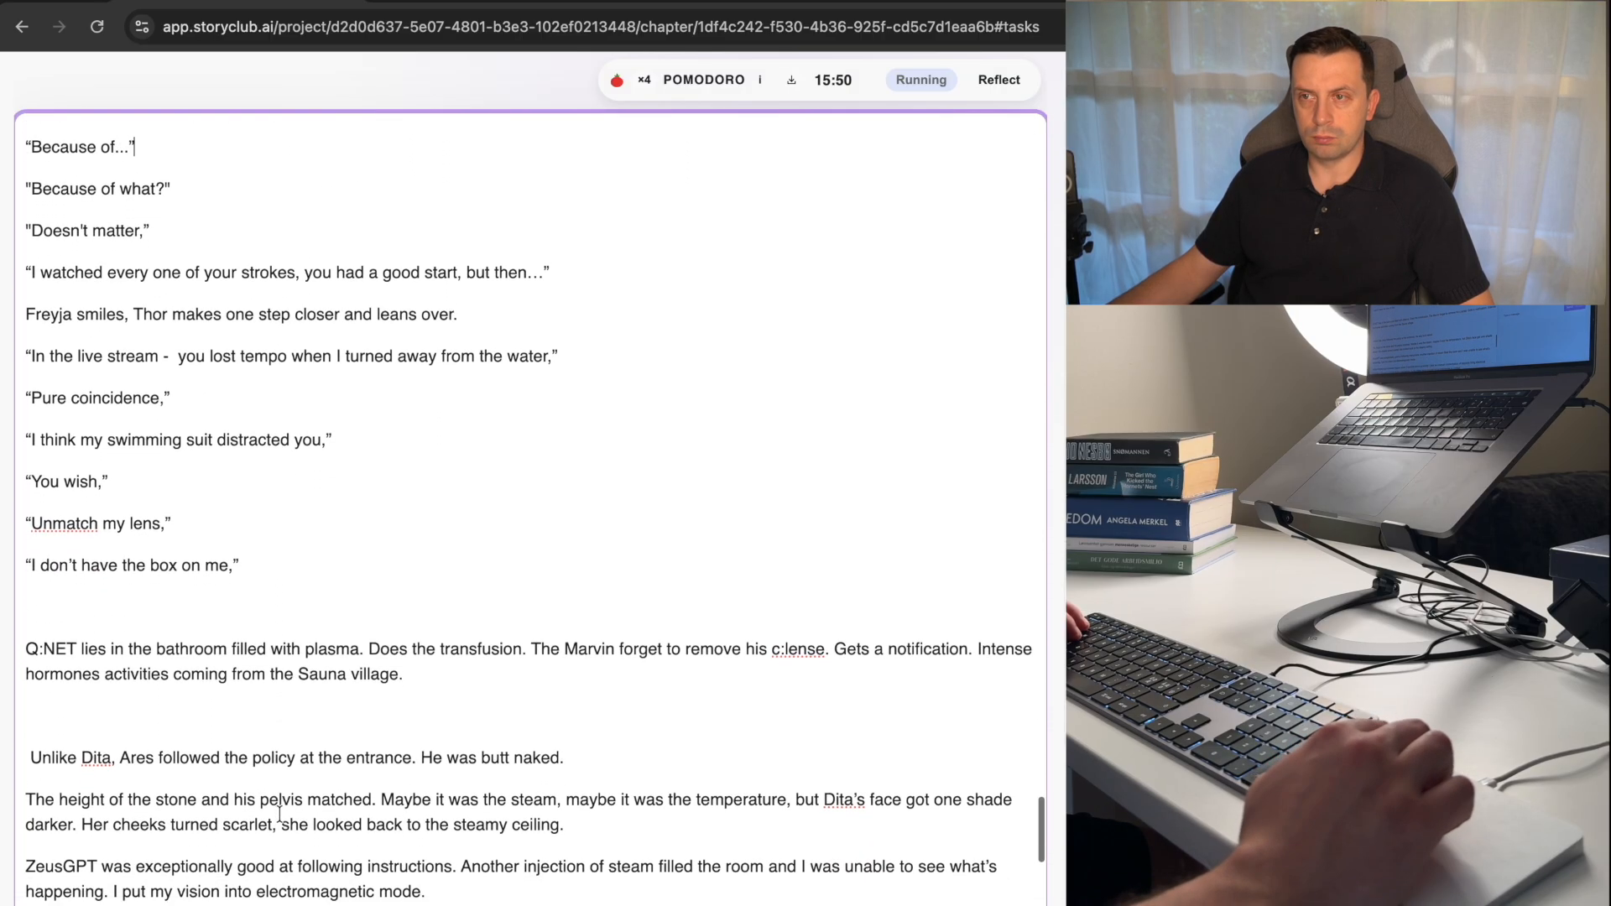
scroll(280, 814, "down", 1)
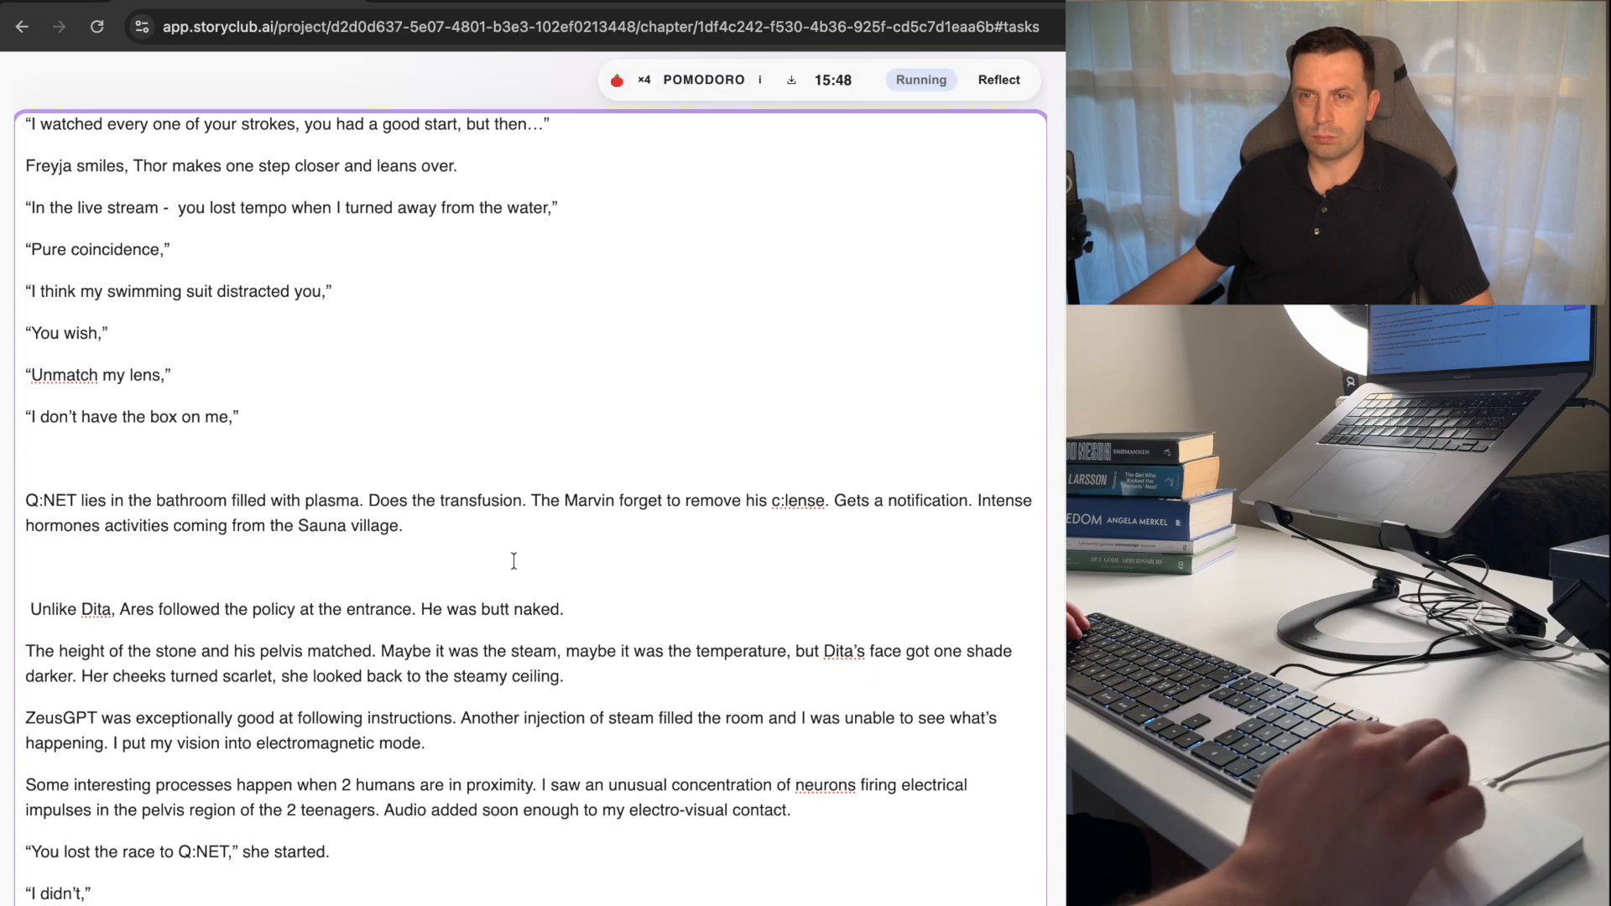
left_click_drag(572, 610, 423, 608)
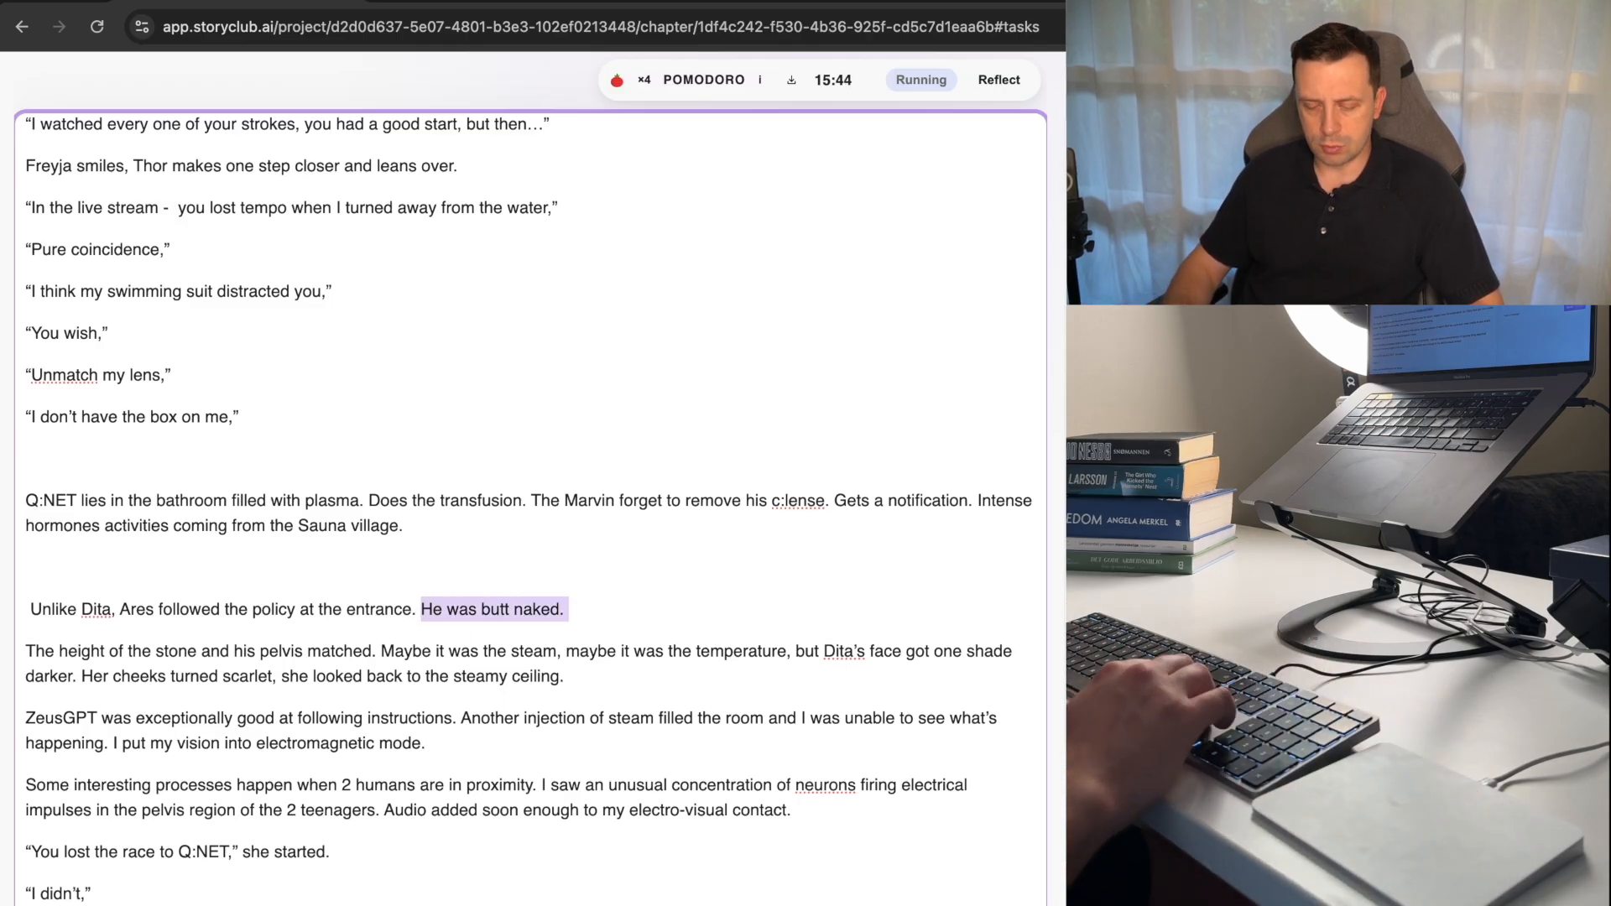
key("BackSpace")
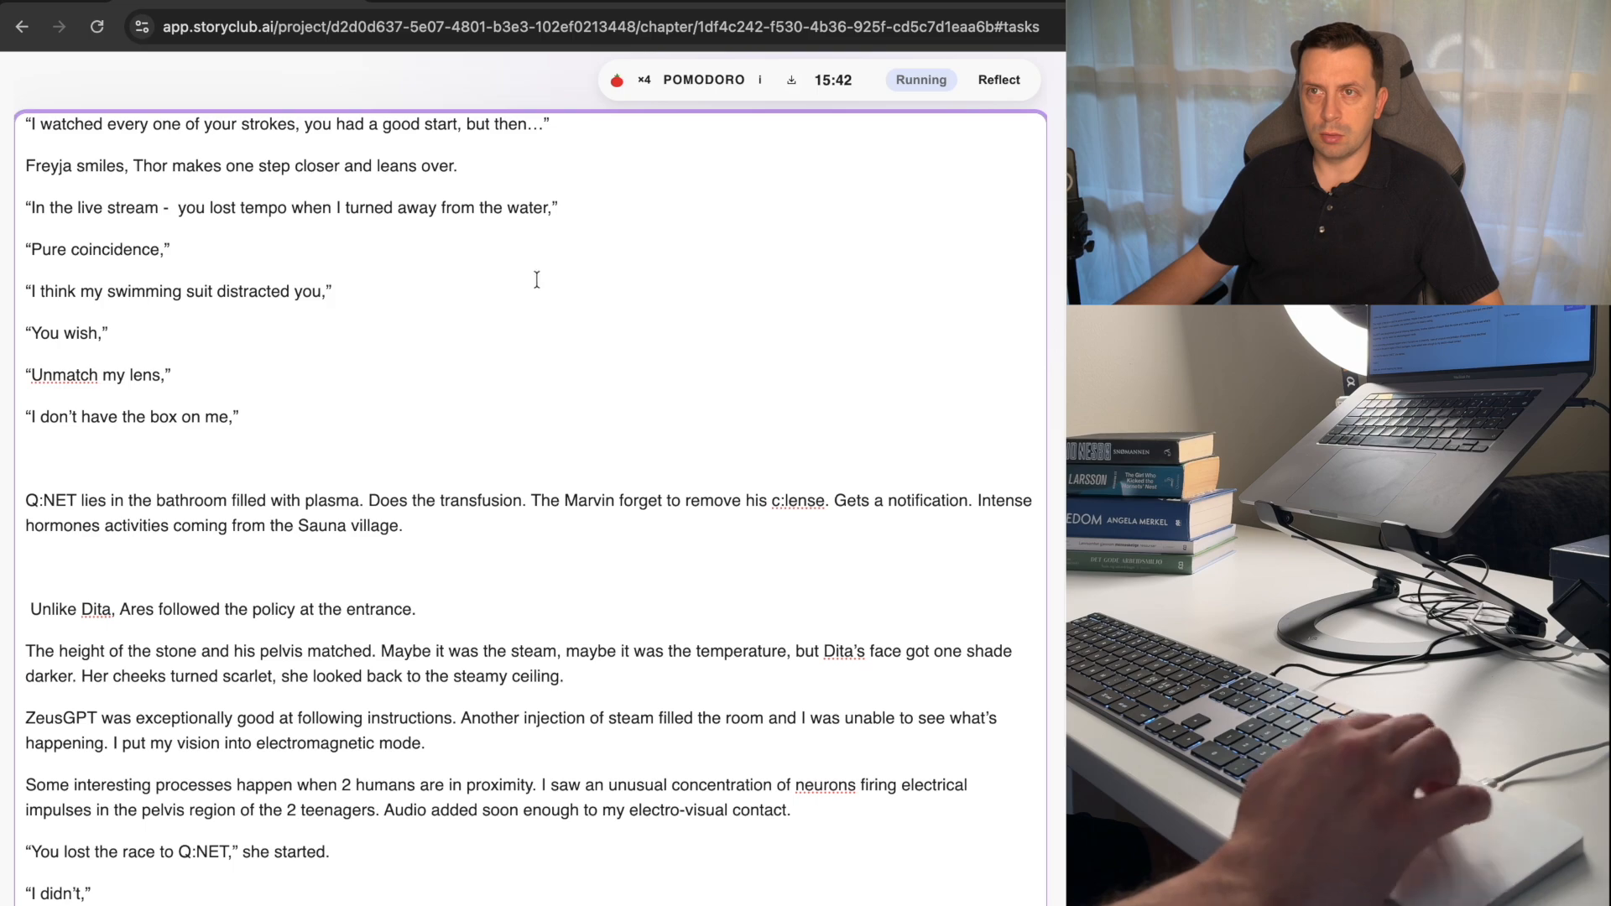
scroll(538, 277, "up", 2)
scroll(543, 275, "up", 6)
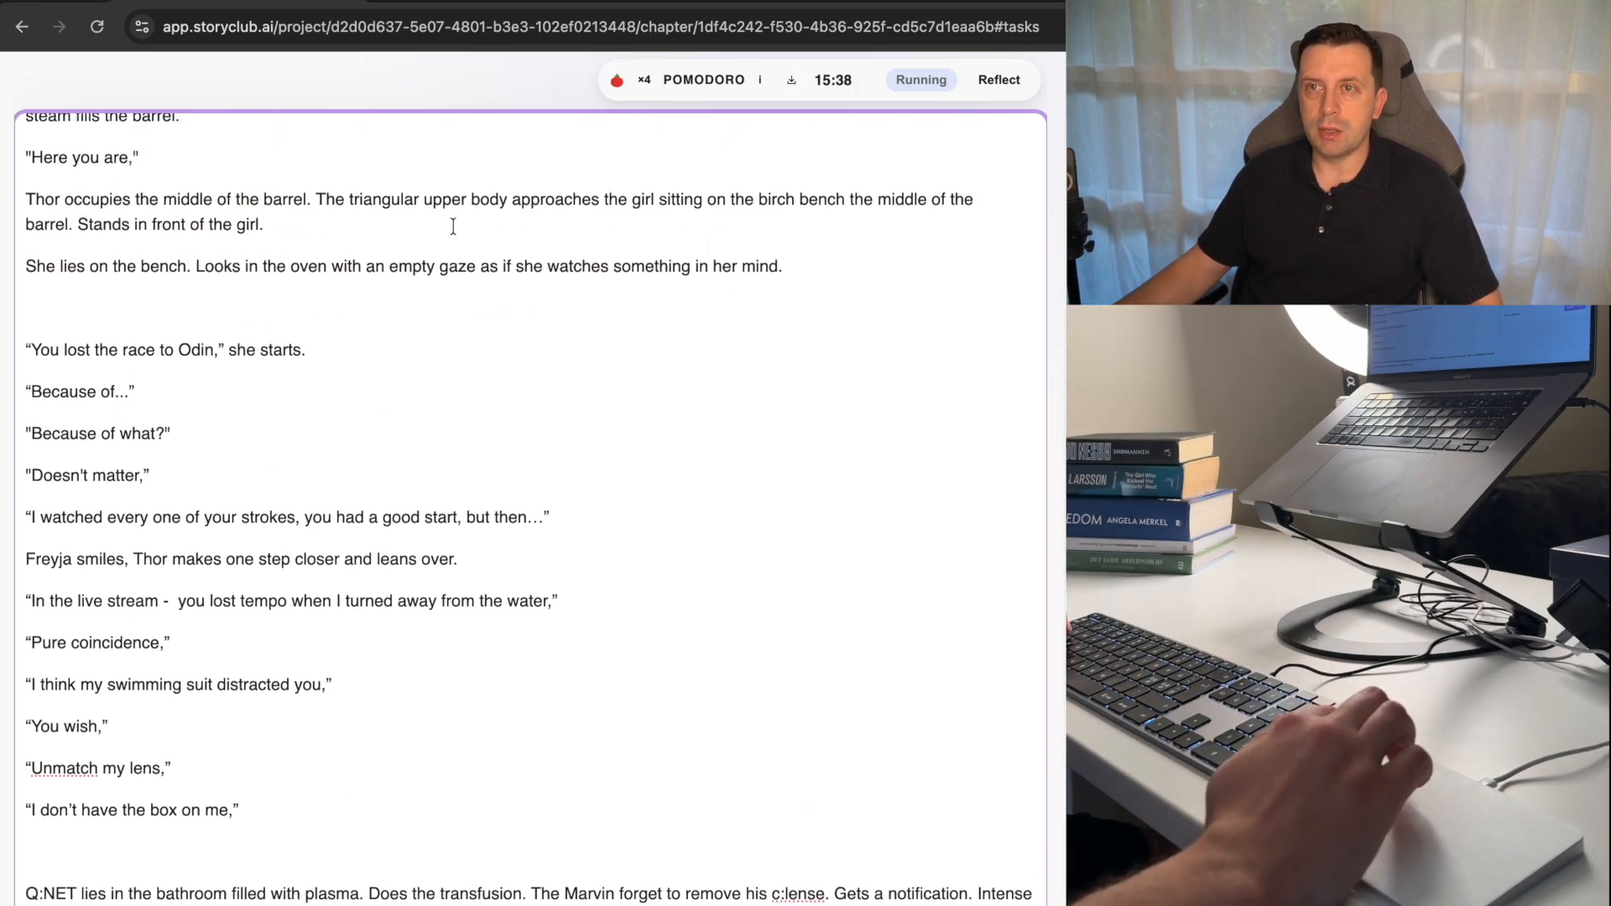
left_click(387, 224)
type("He was butt naked.")
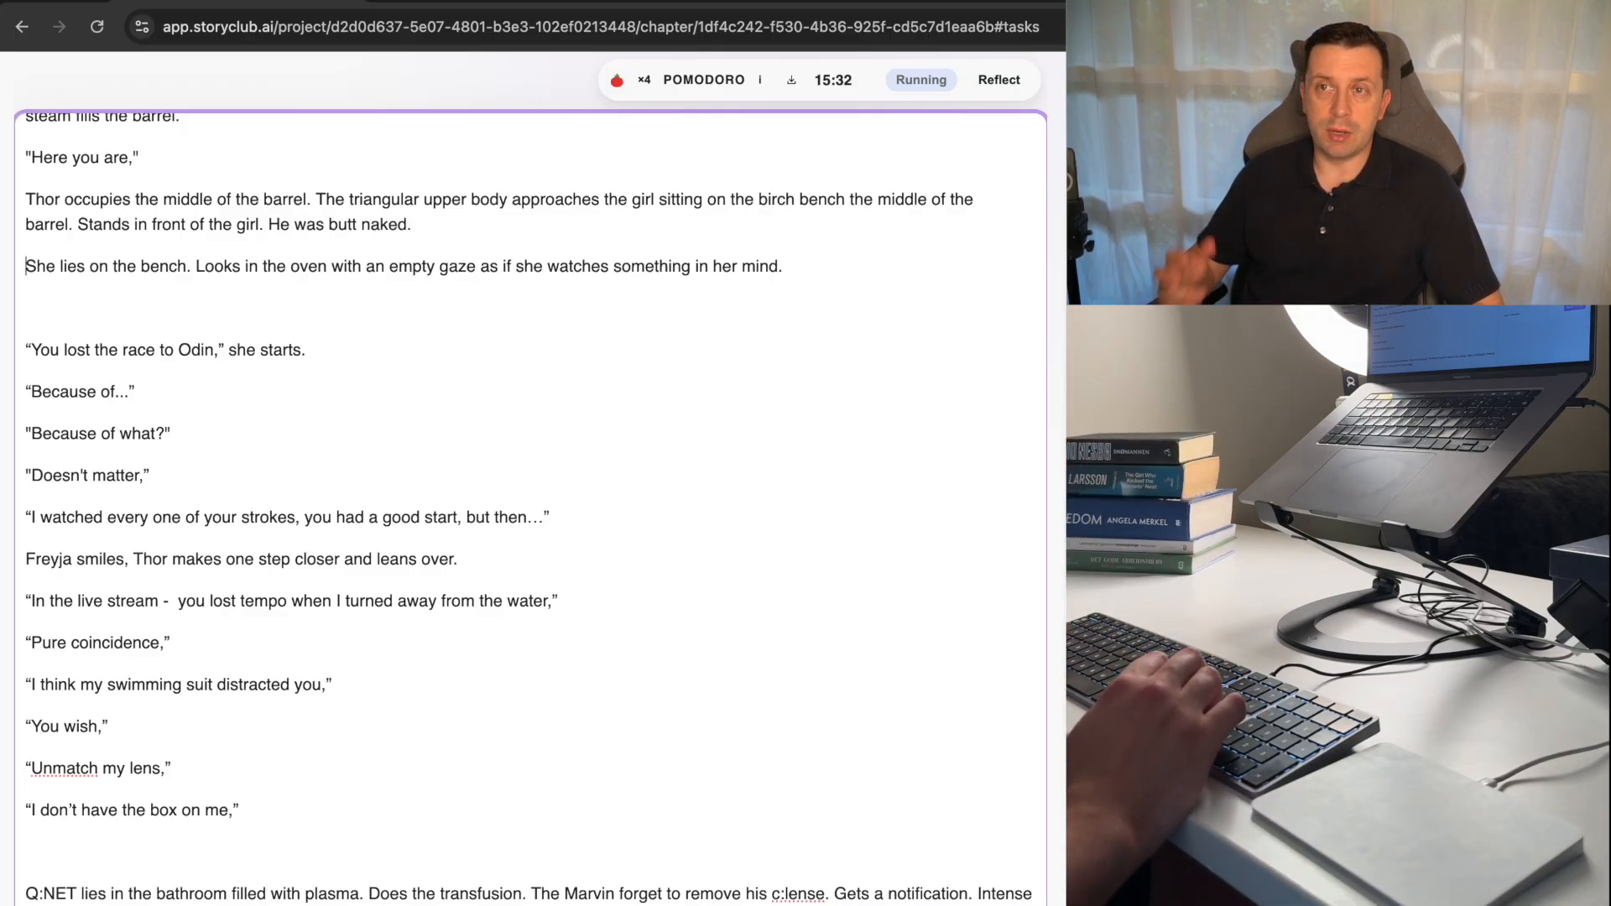
Join the "She lies on the bench." paragraph to the one above and delete the empty line before "You lost the race to Odin".
key("Delete")
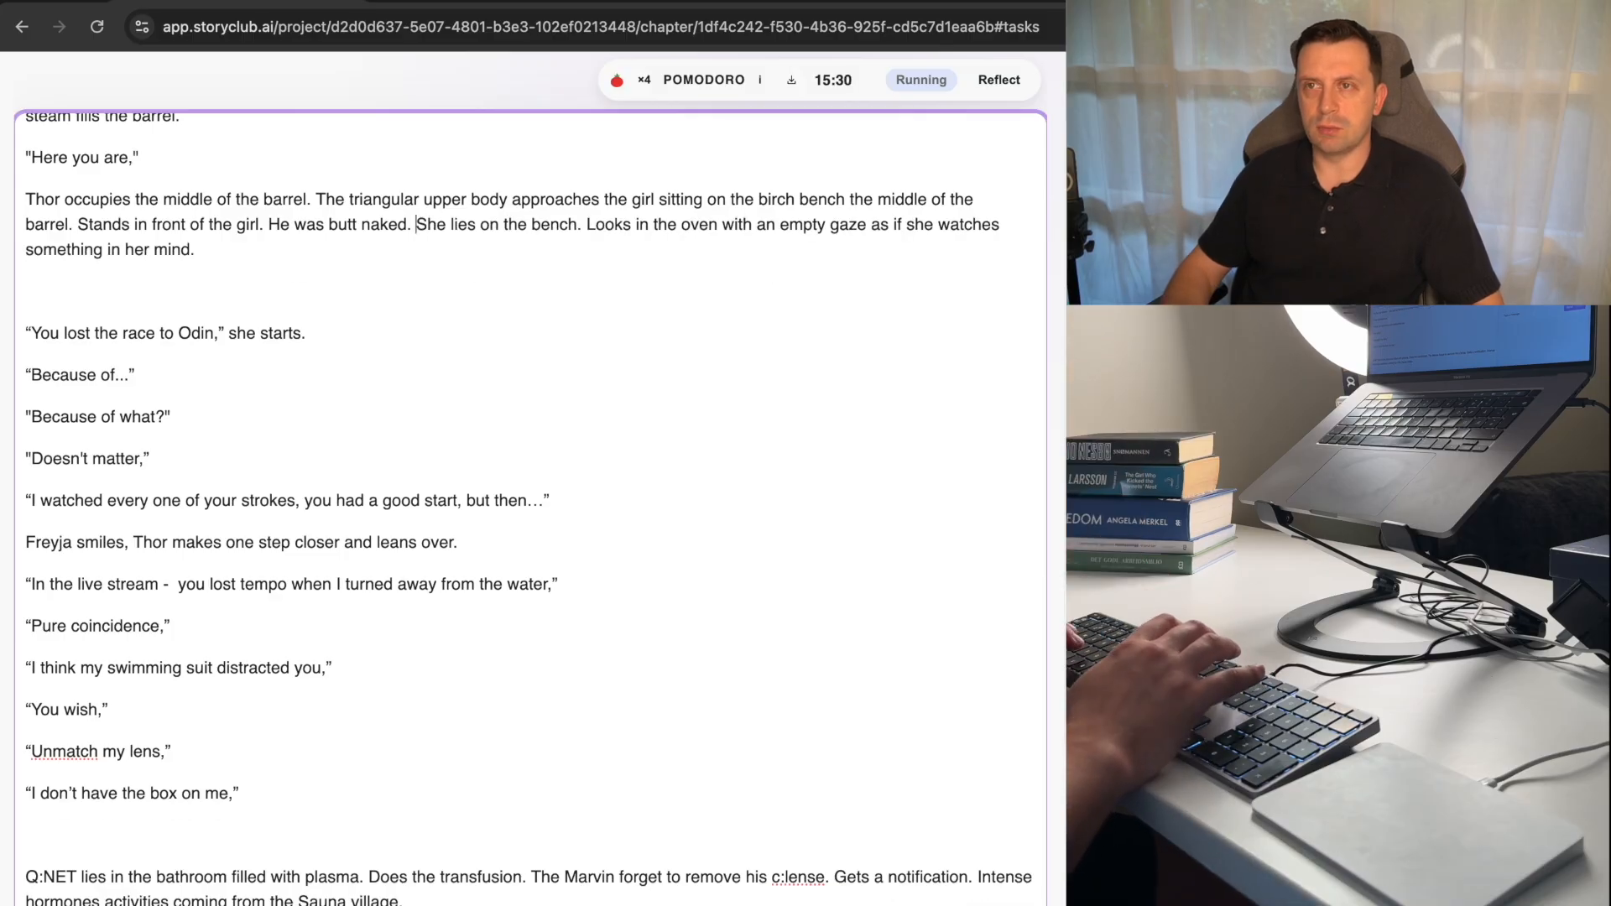
left_click(223, 313)
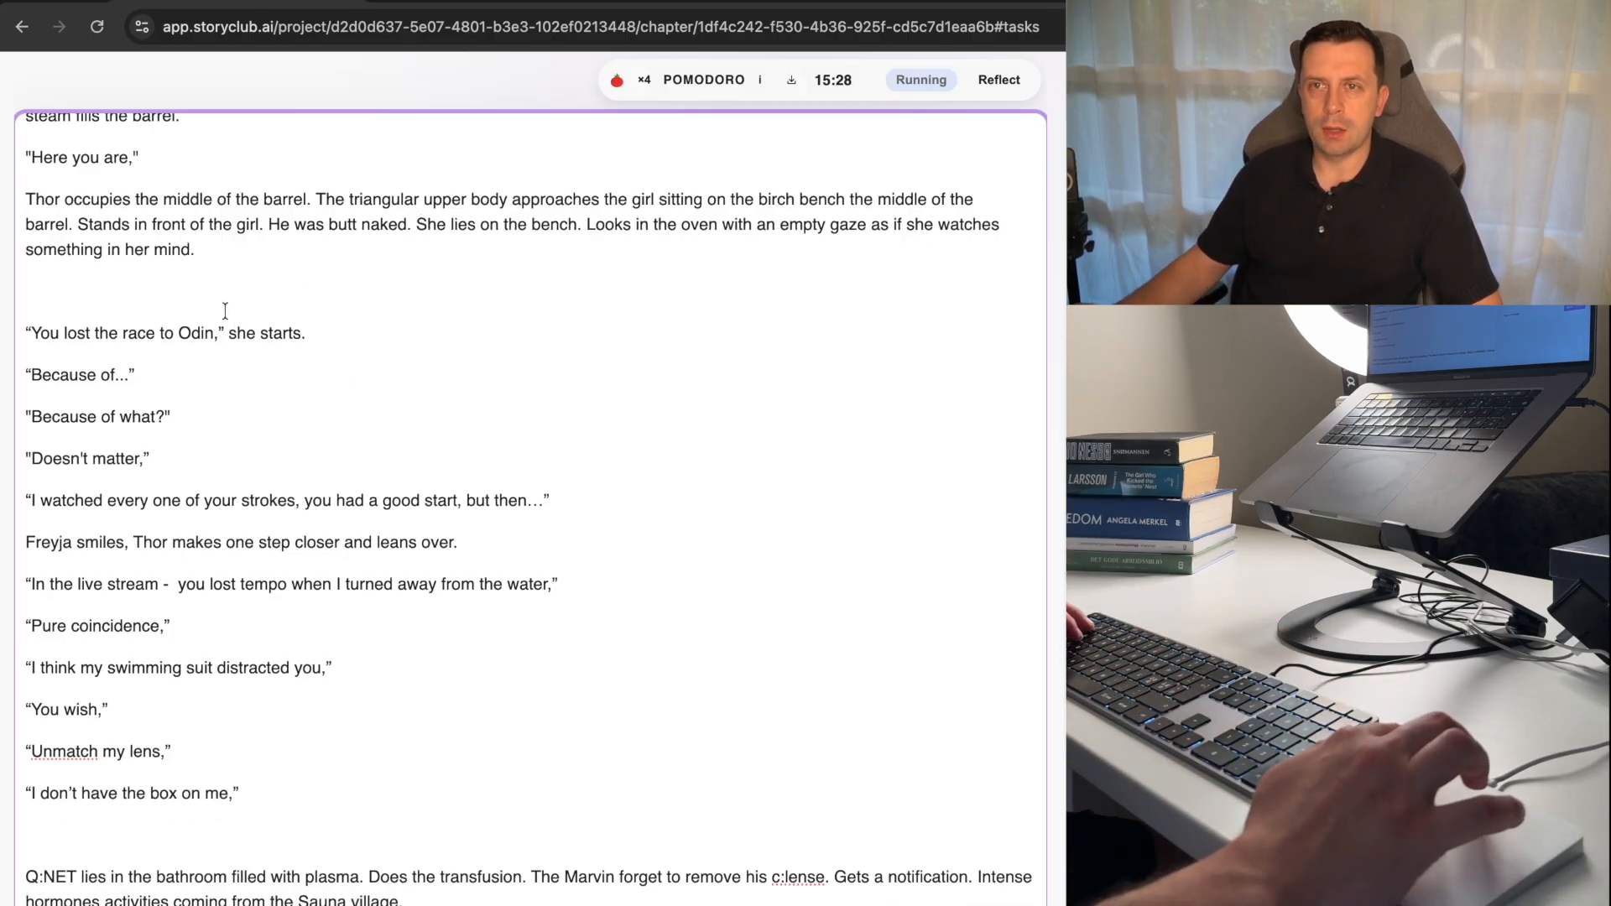
key("BackSpace")
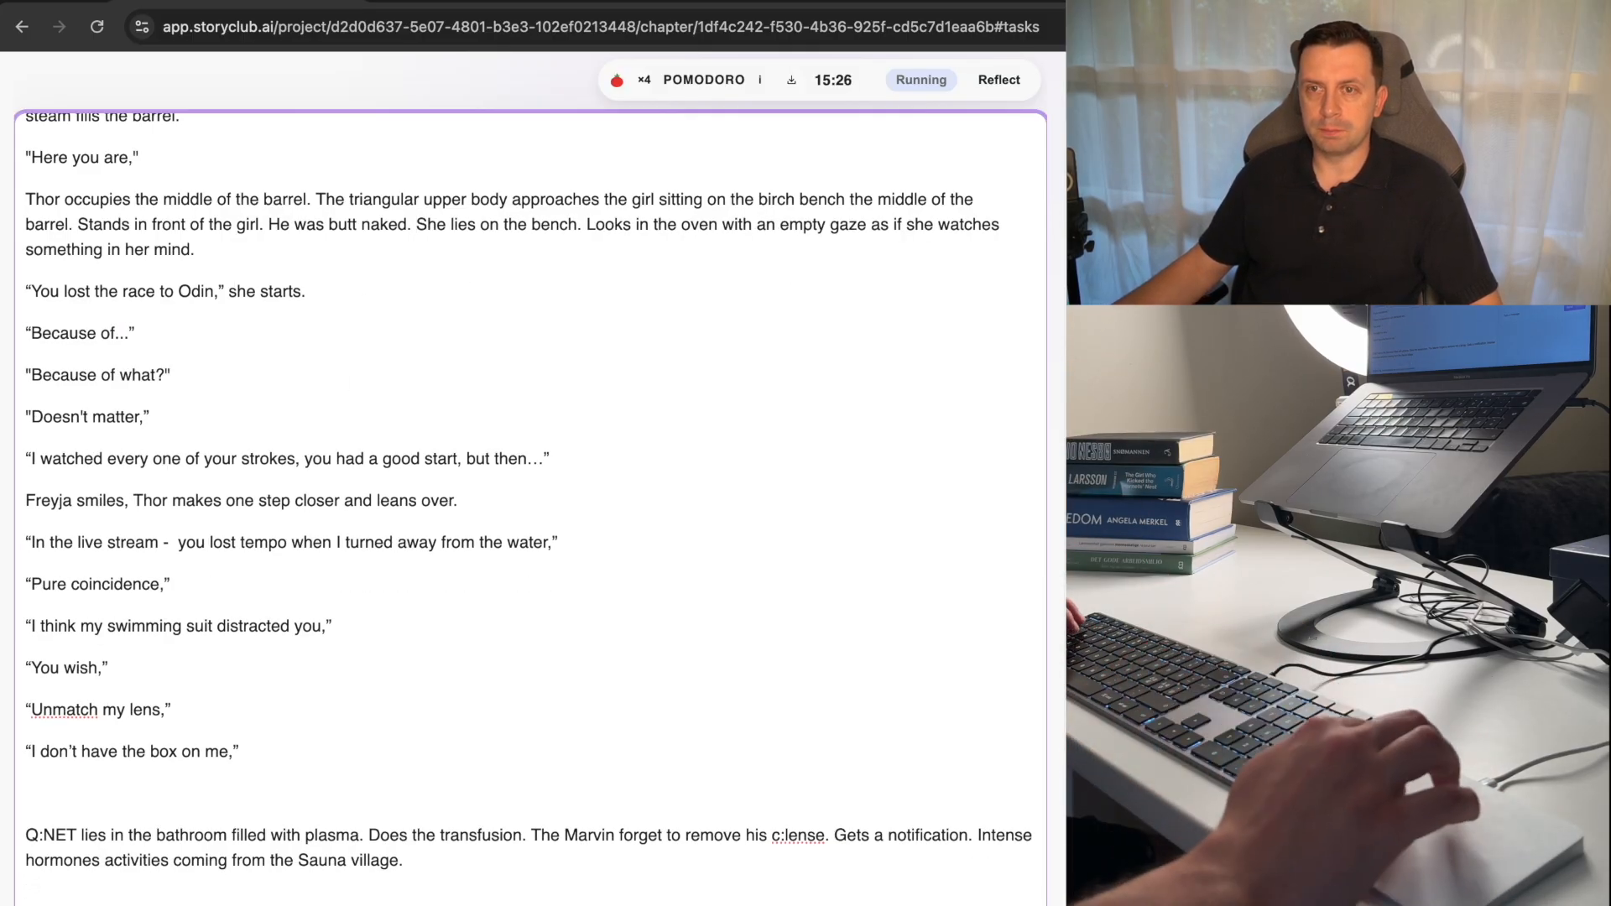
Cut "followed the policy at the entrance" from the "Unlike Dita, Ares" sentence and insert it after "Here you are" in the dialogue line.
scroll(462, 646, "down", 4)
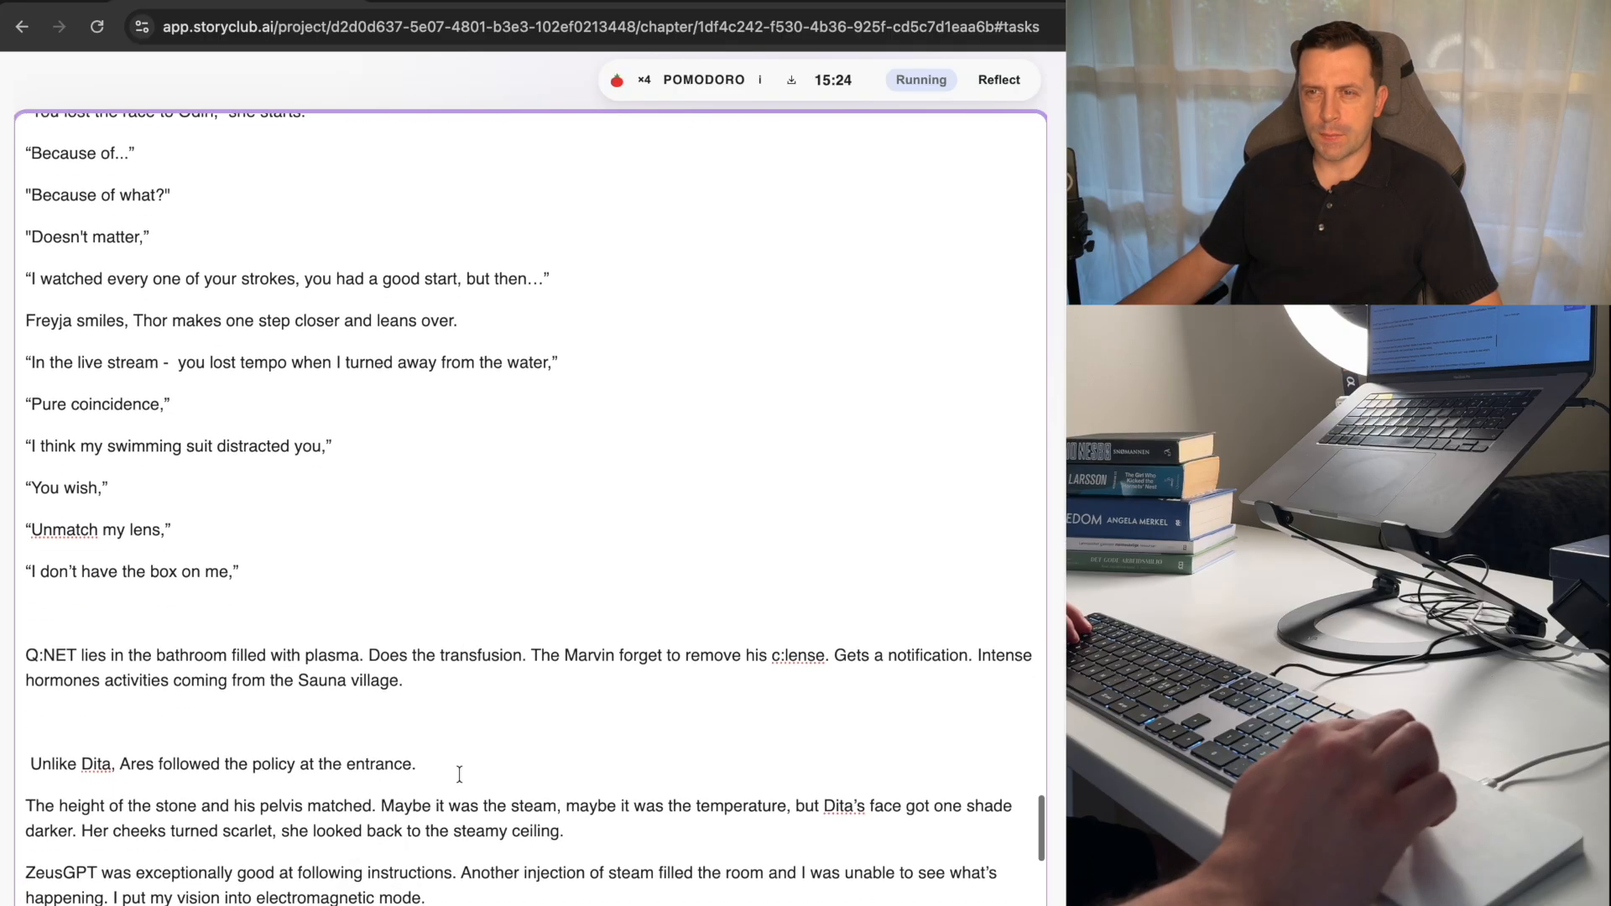
left_click(456, 771)
scroll(456, 772, "down", 2)
key("BackSpace")
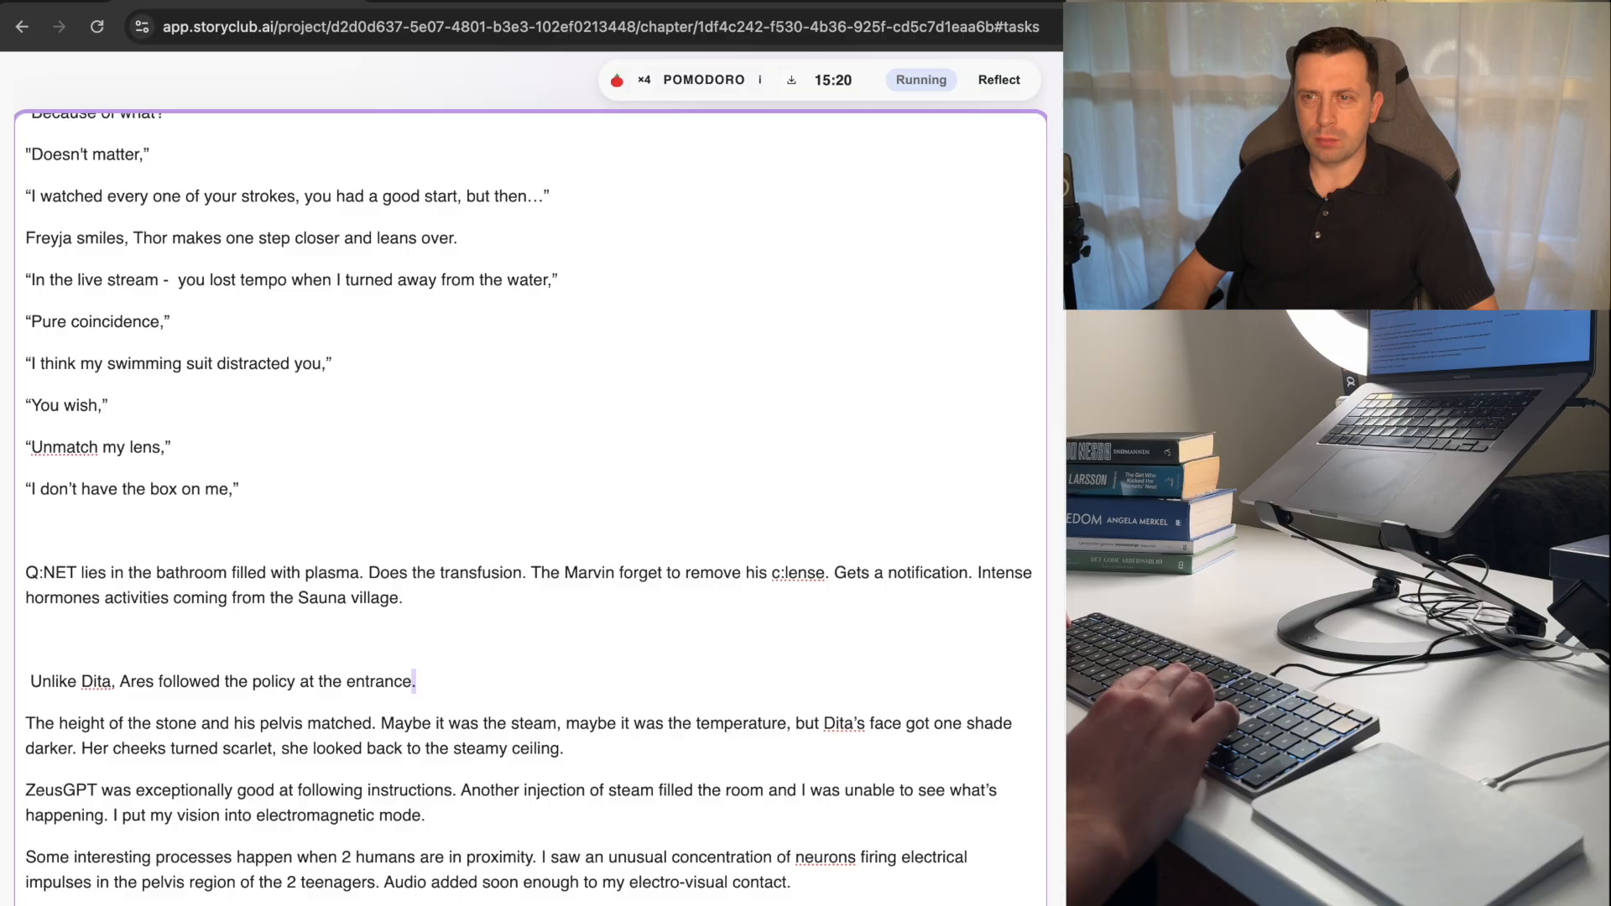
key("alt+shift+Left")
key("alt+shift+Left")
key("alt+shift+Left")
key("alt+shift+Left")
key("alt+shift+Left")
key("alt+shift+Left")
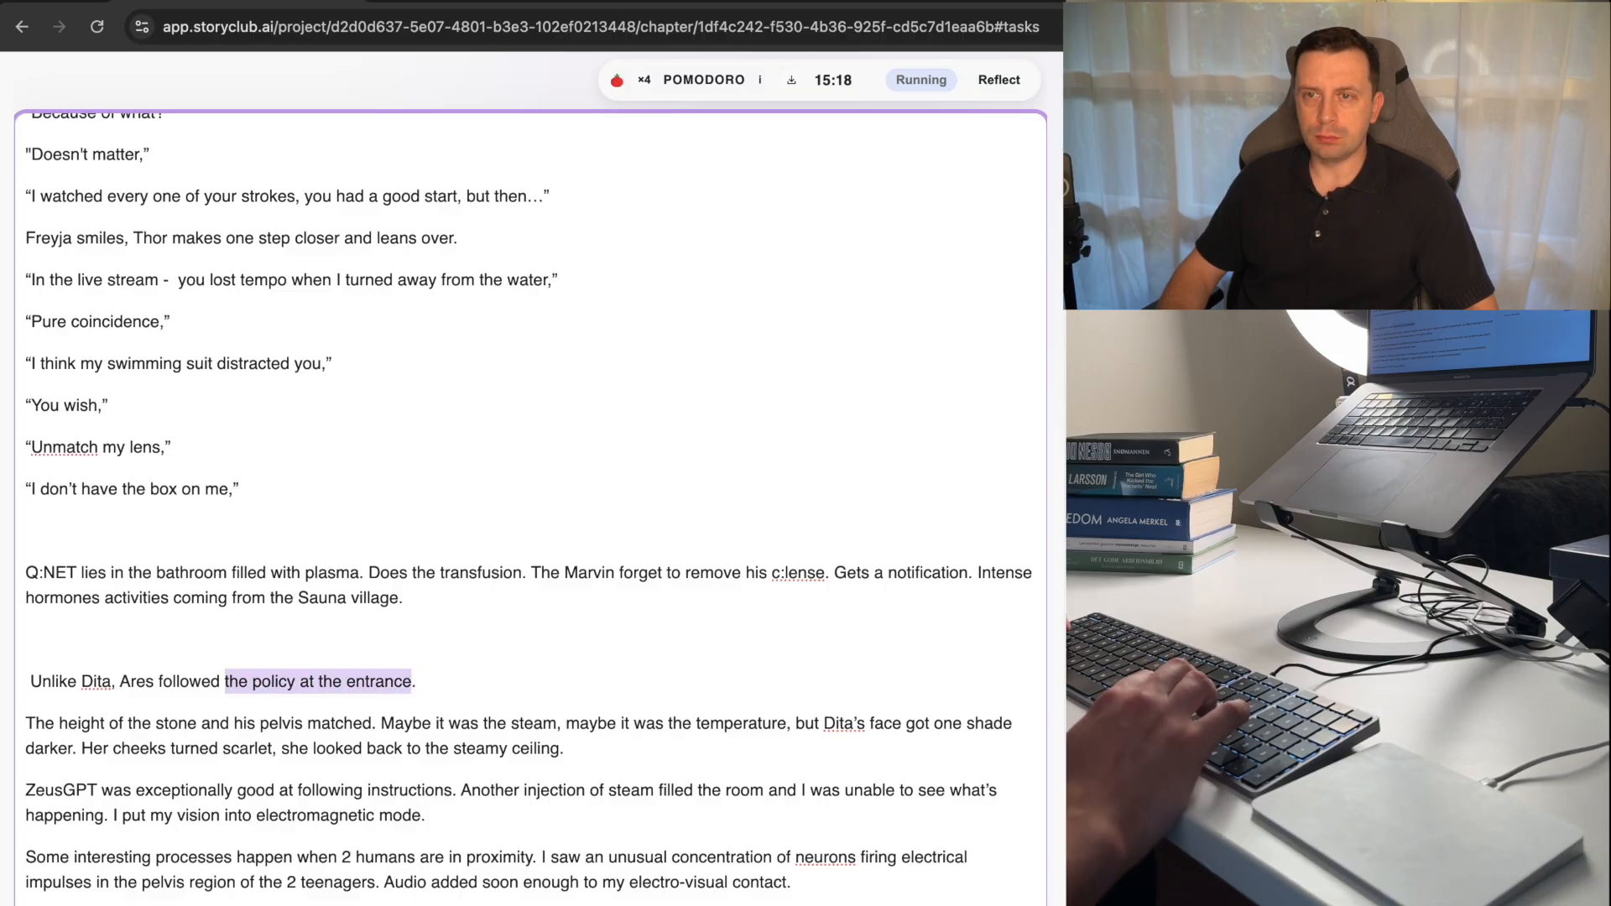
key("BackSpace")
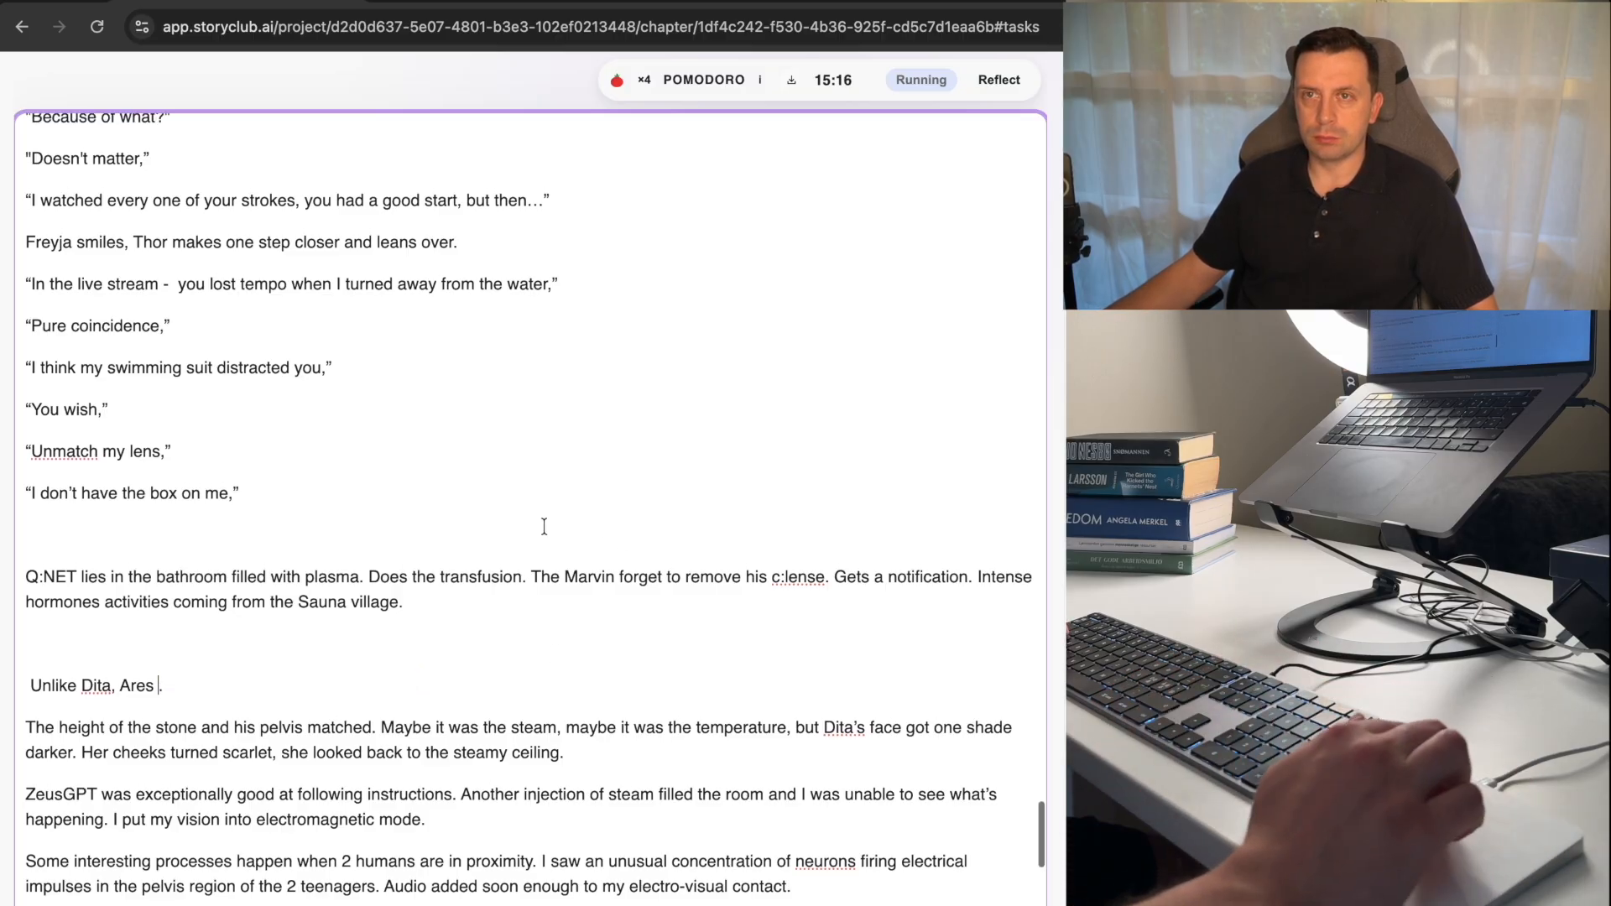
scroll(547, 525, "up", 8)
scroll(544, 526, "up", 1)
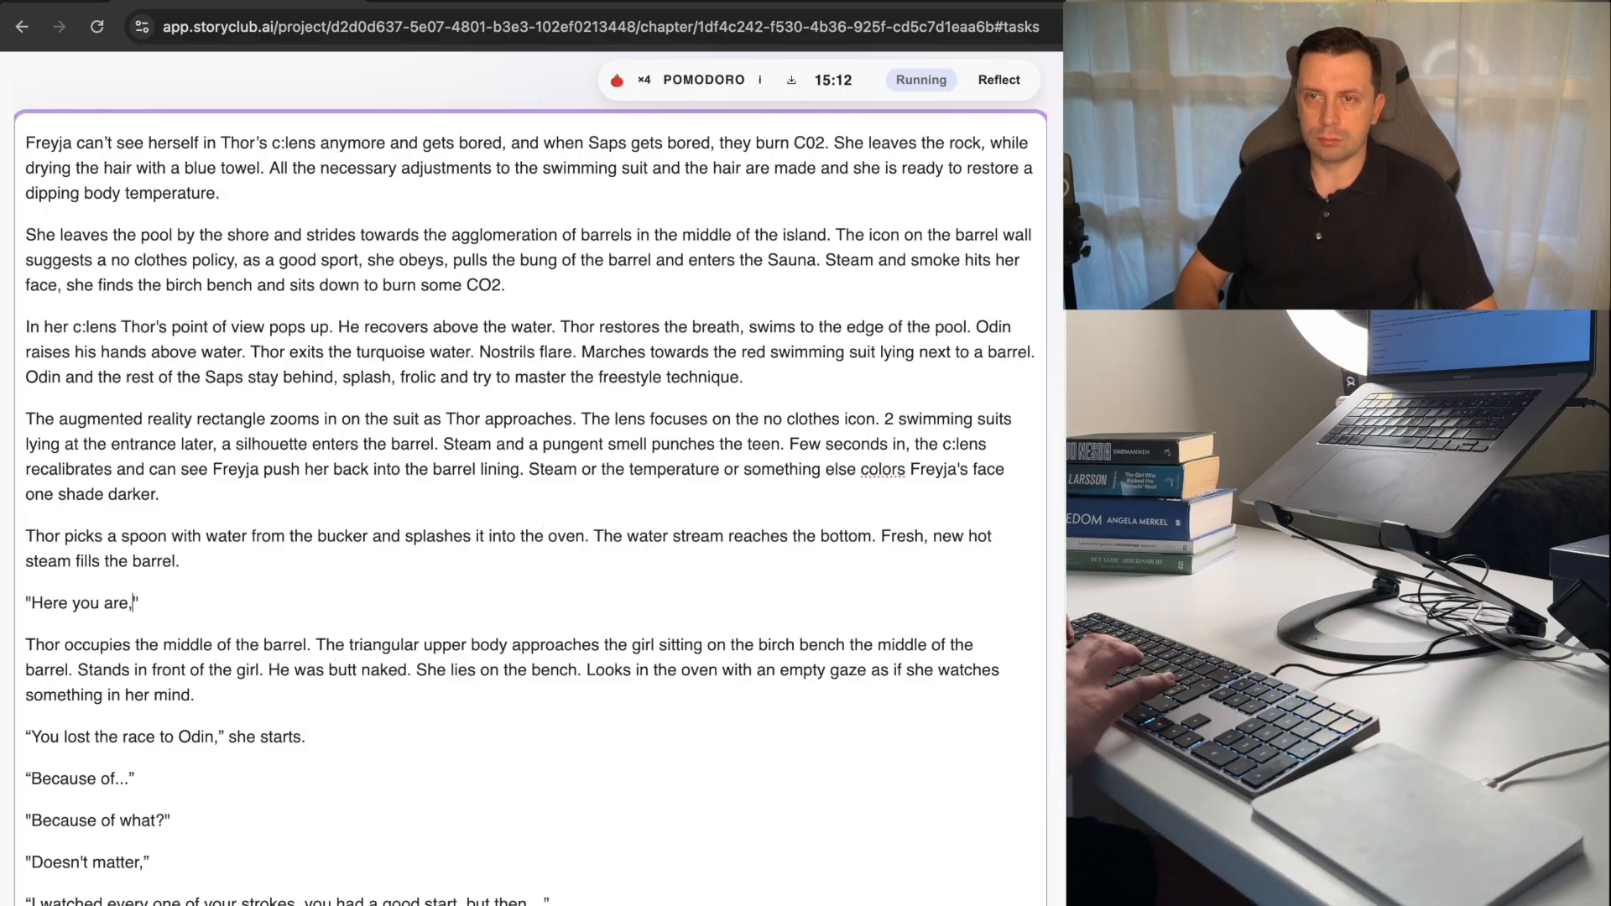
key("super+z")
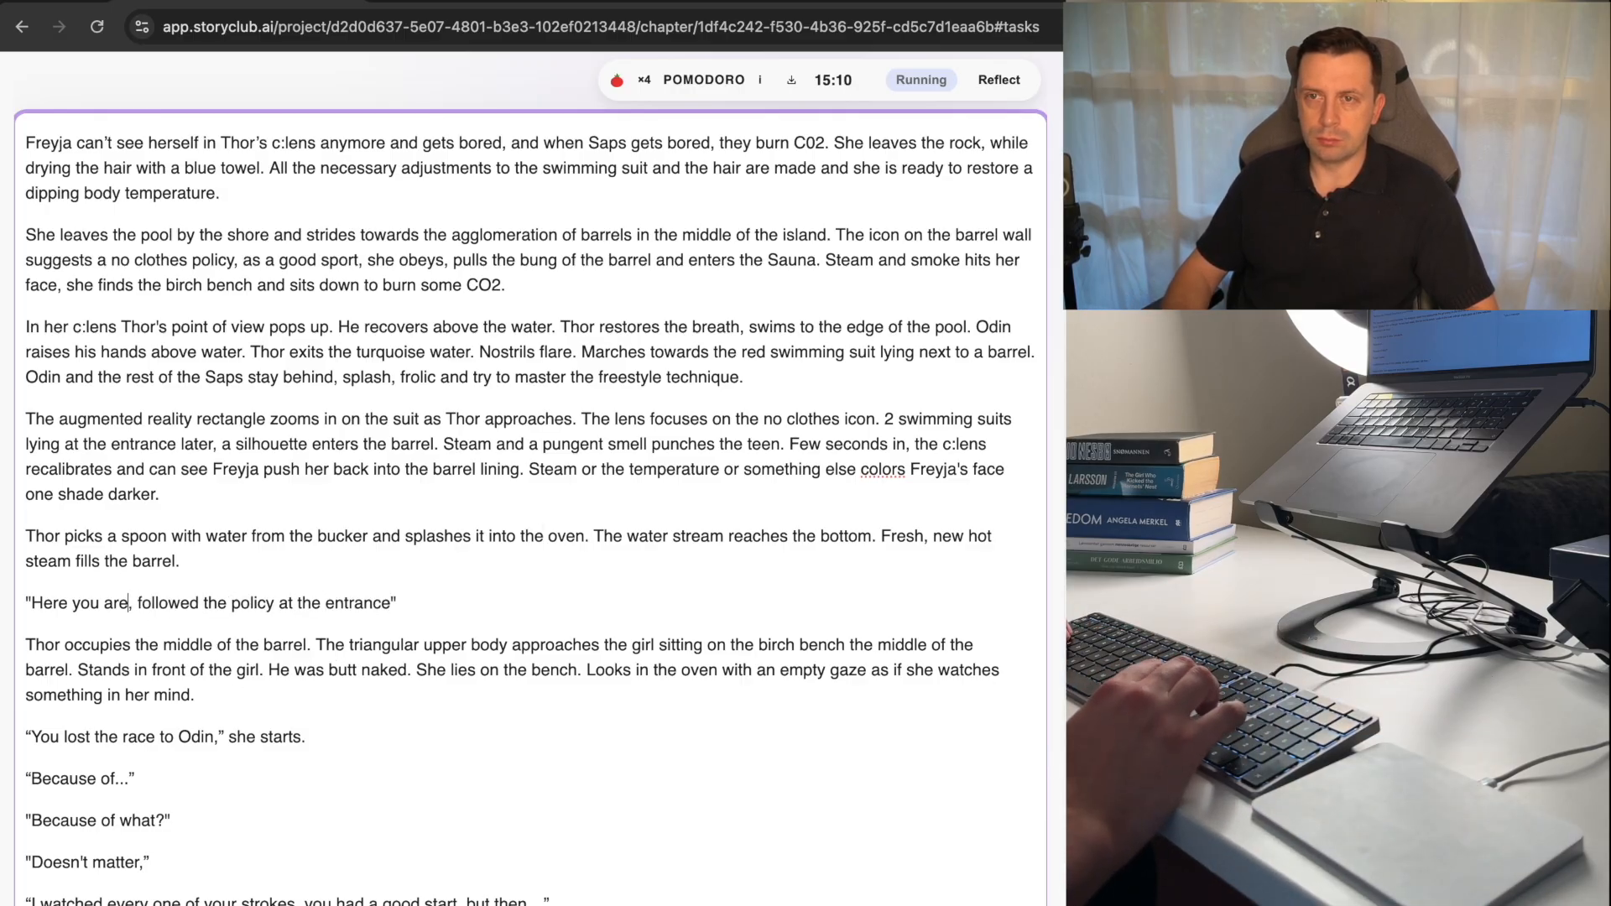
Reword the dialogue line to "I see you followed the policy at the entrance," removing "Here you are,".
key("Right")
type("OI")
key("BackSpace")
key("BackSpace")
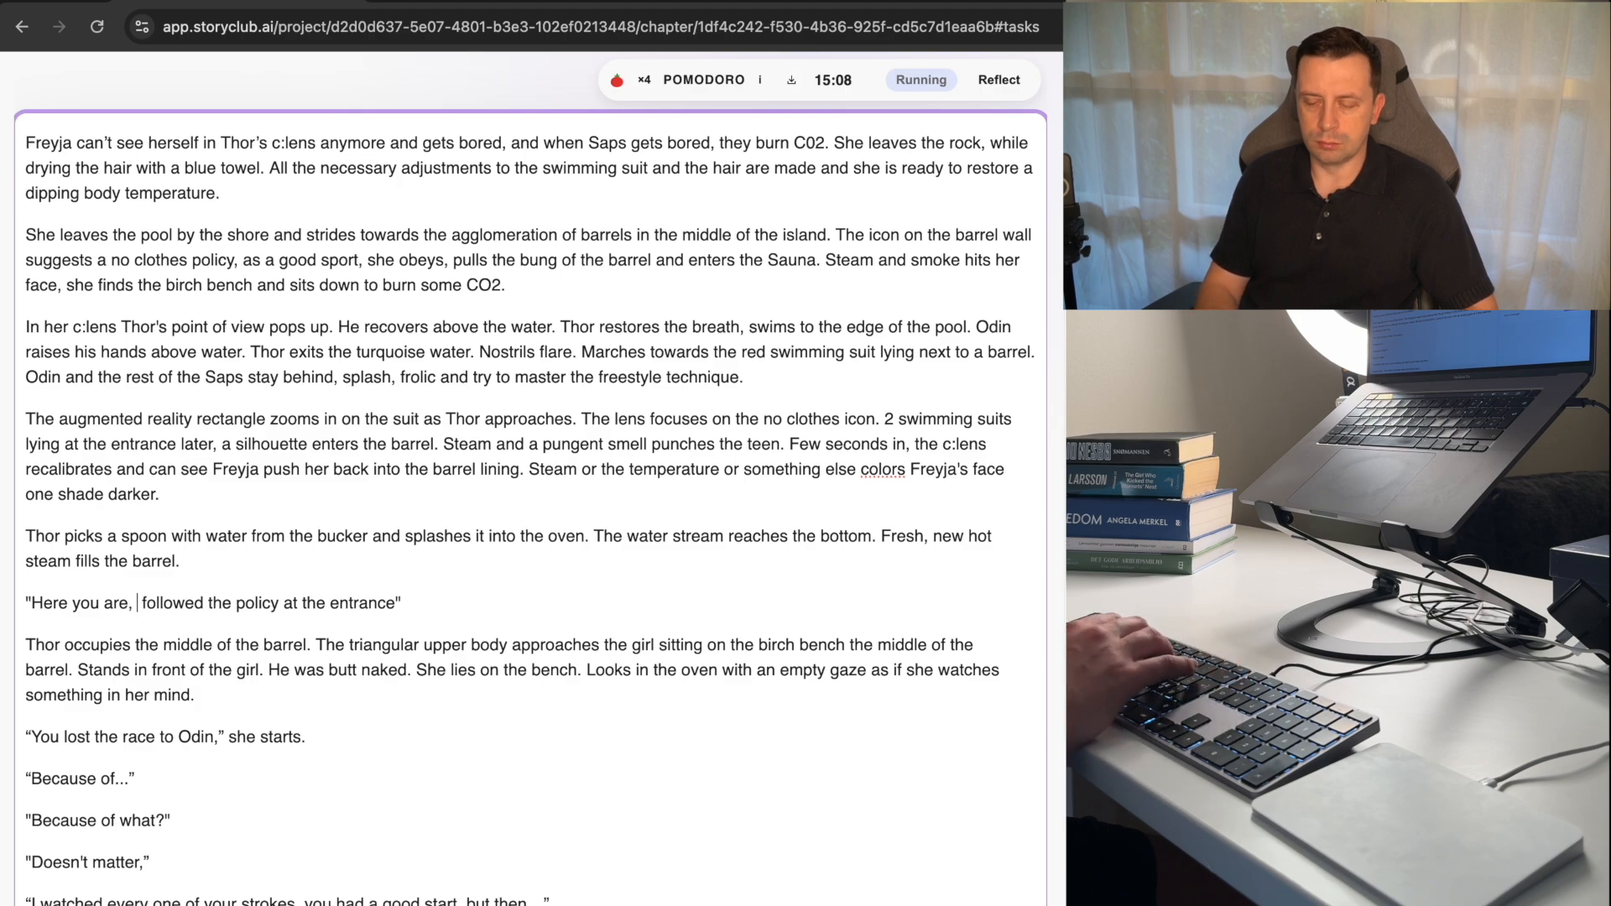
type("I see you")
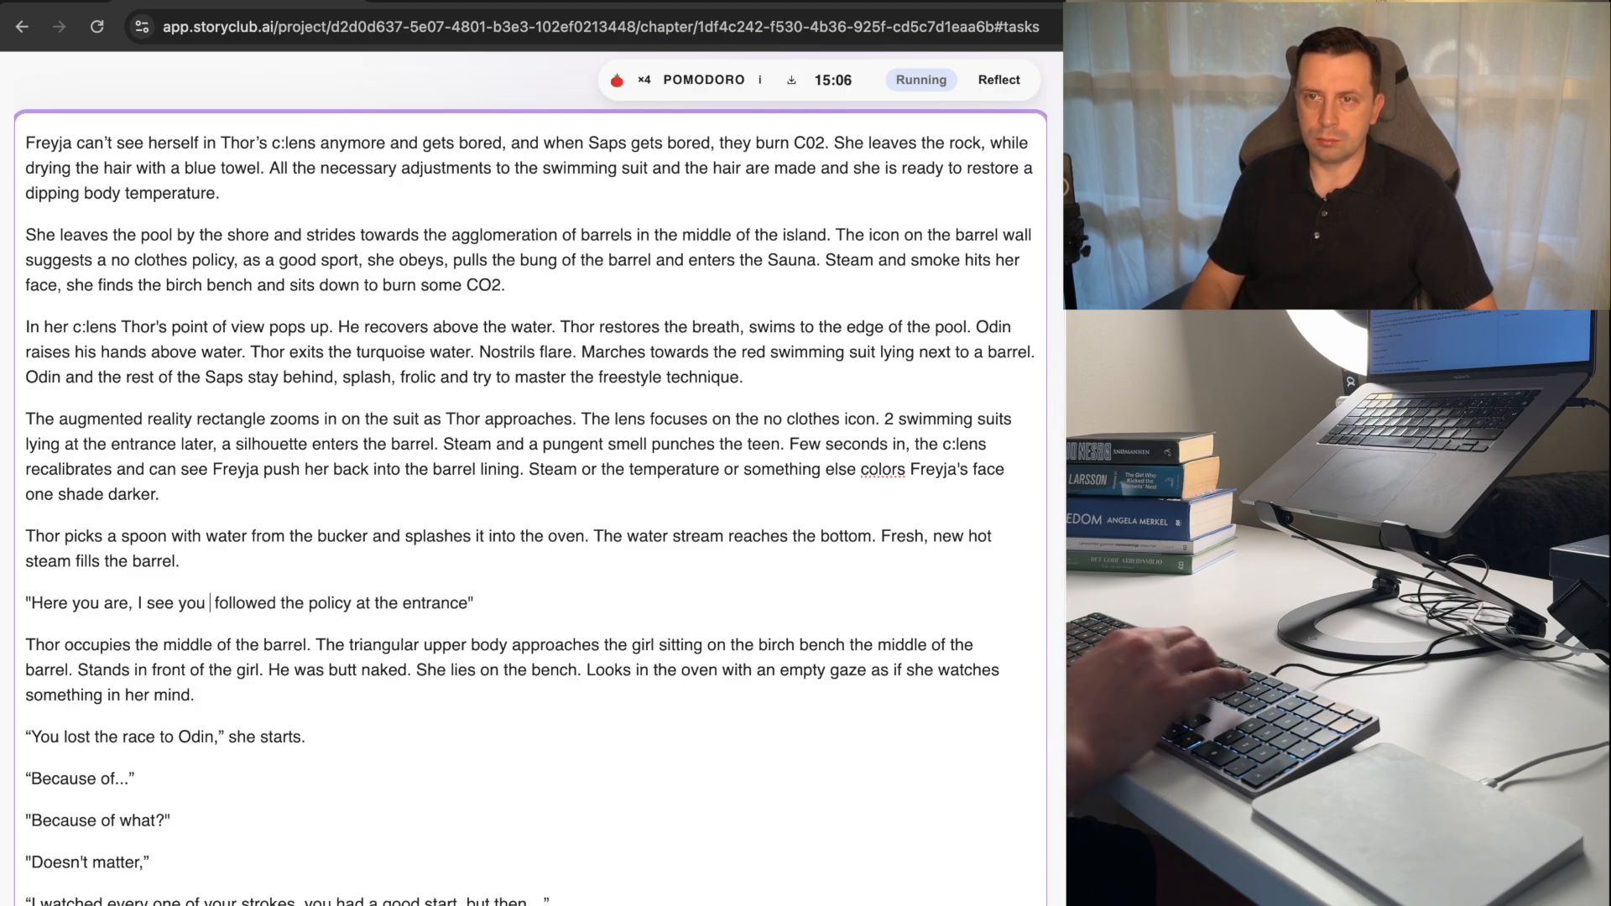
key("alt+Left")
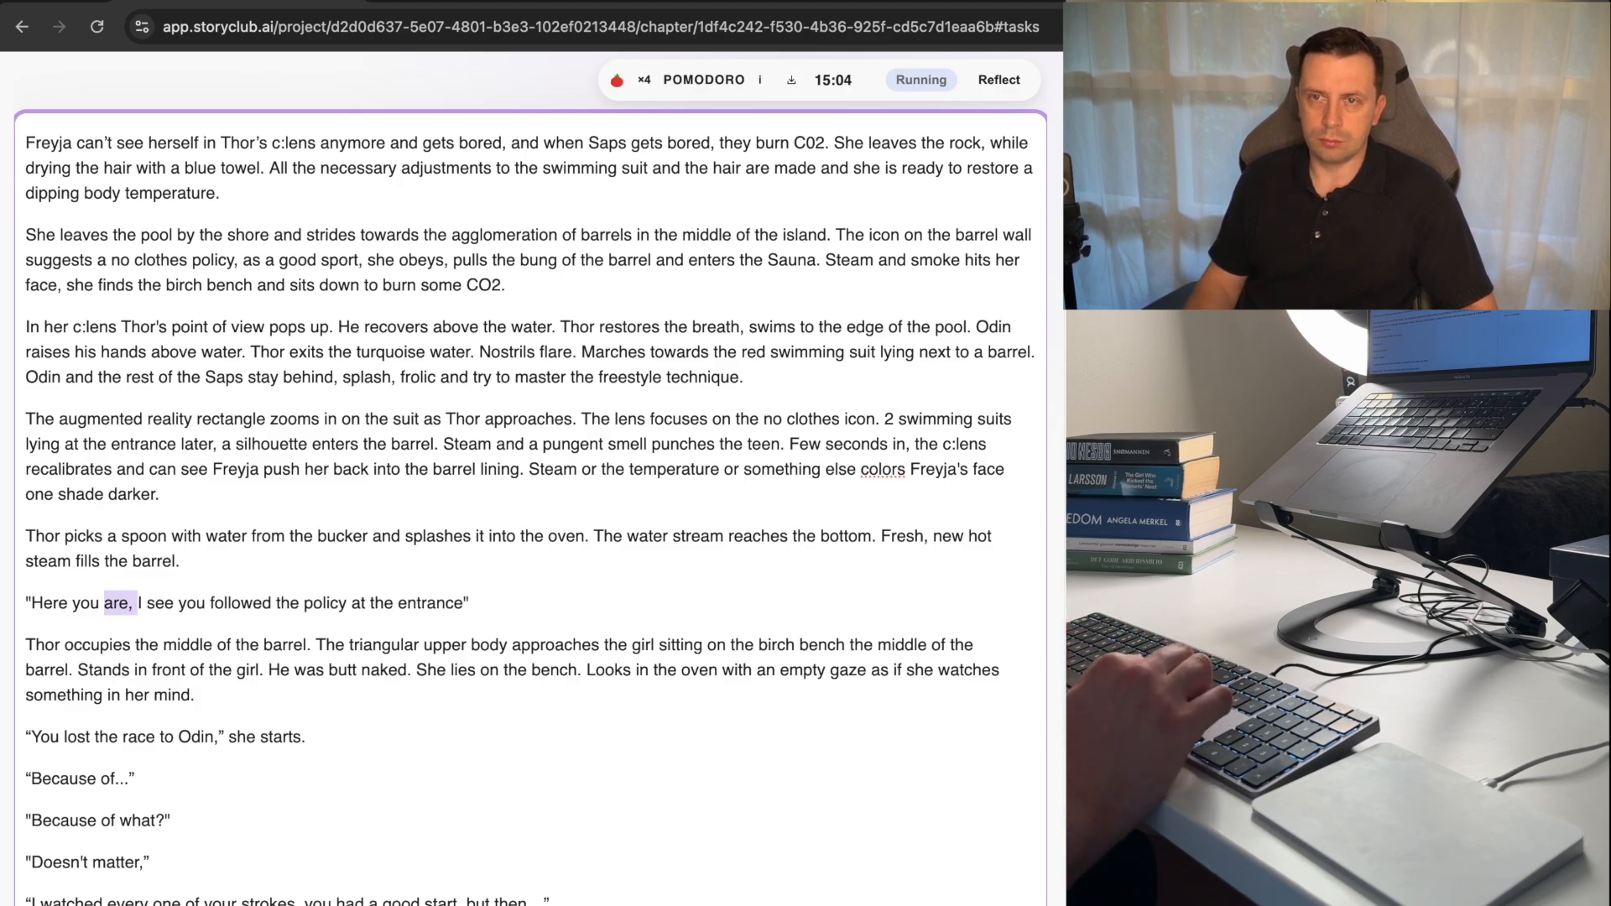
key("shift+alt+Left")
key("shift+alt+Left")
key("BackSpace")
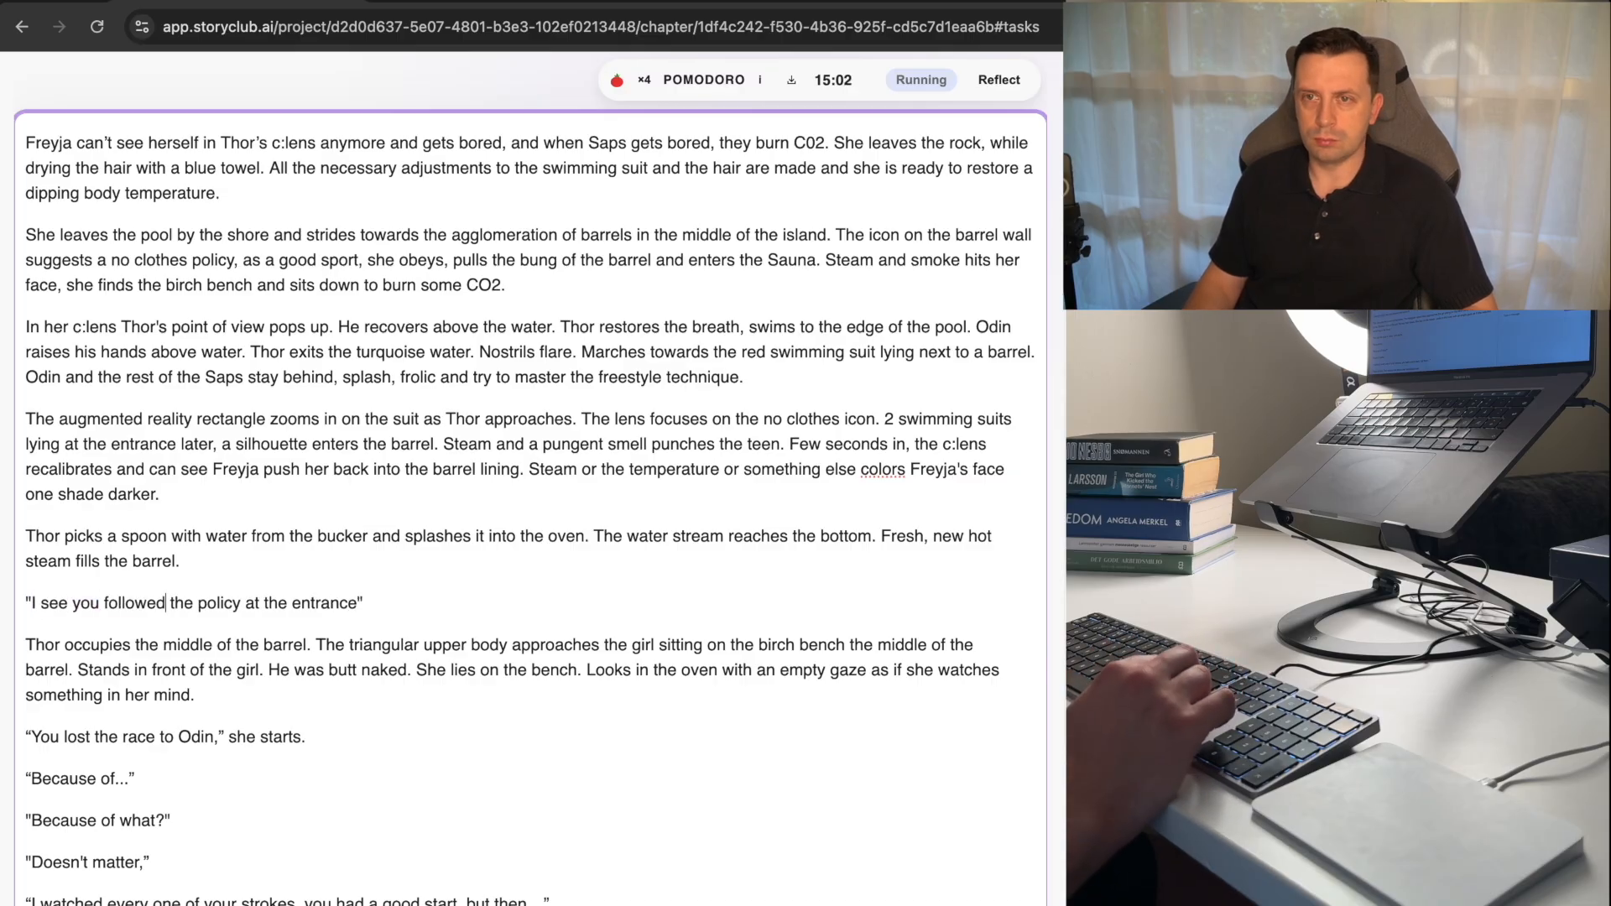
key("Left")
key("Left")
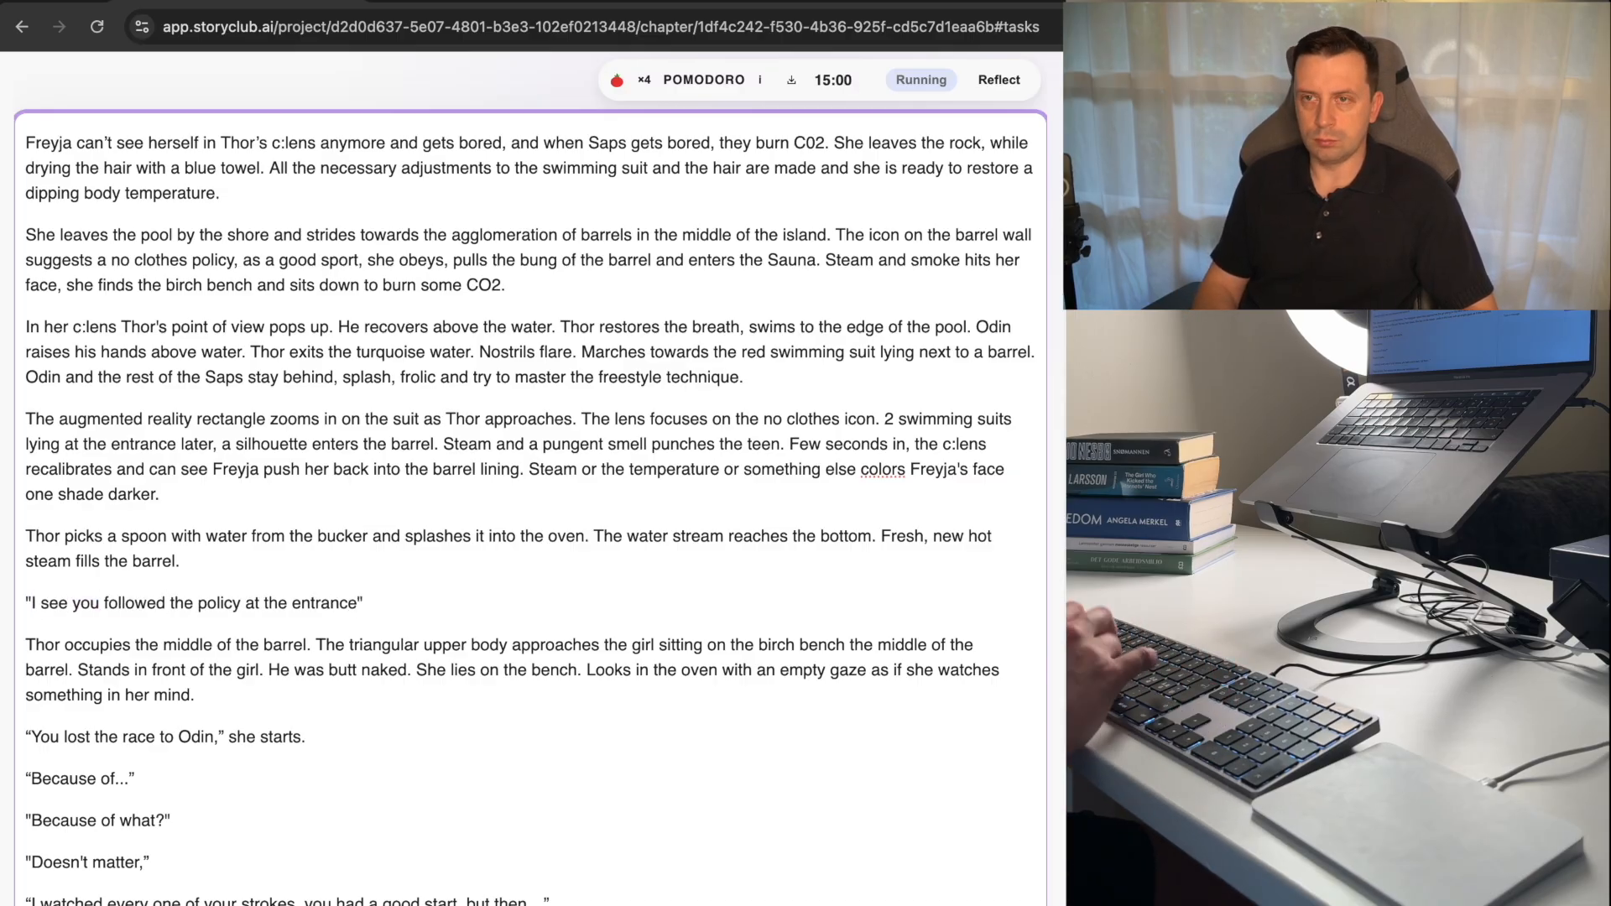
type(",")
Add the dialogue lines "I follow signs," and "You do, that's good," below the line about the entrance policy.
key("Right")
type("\\")
key("Return")
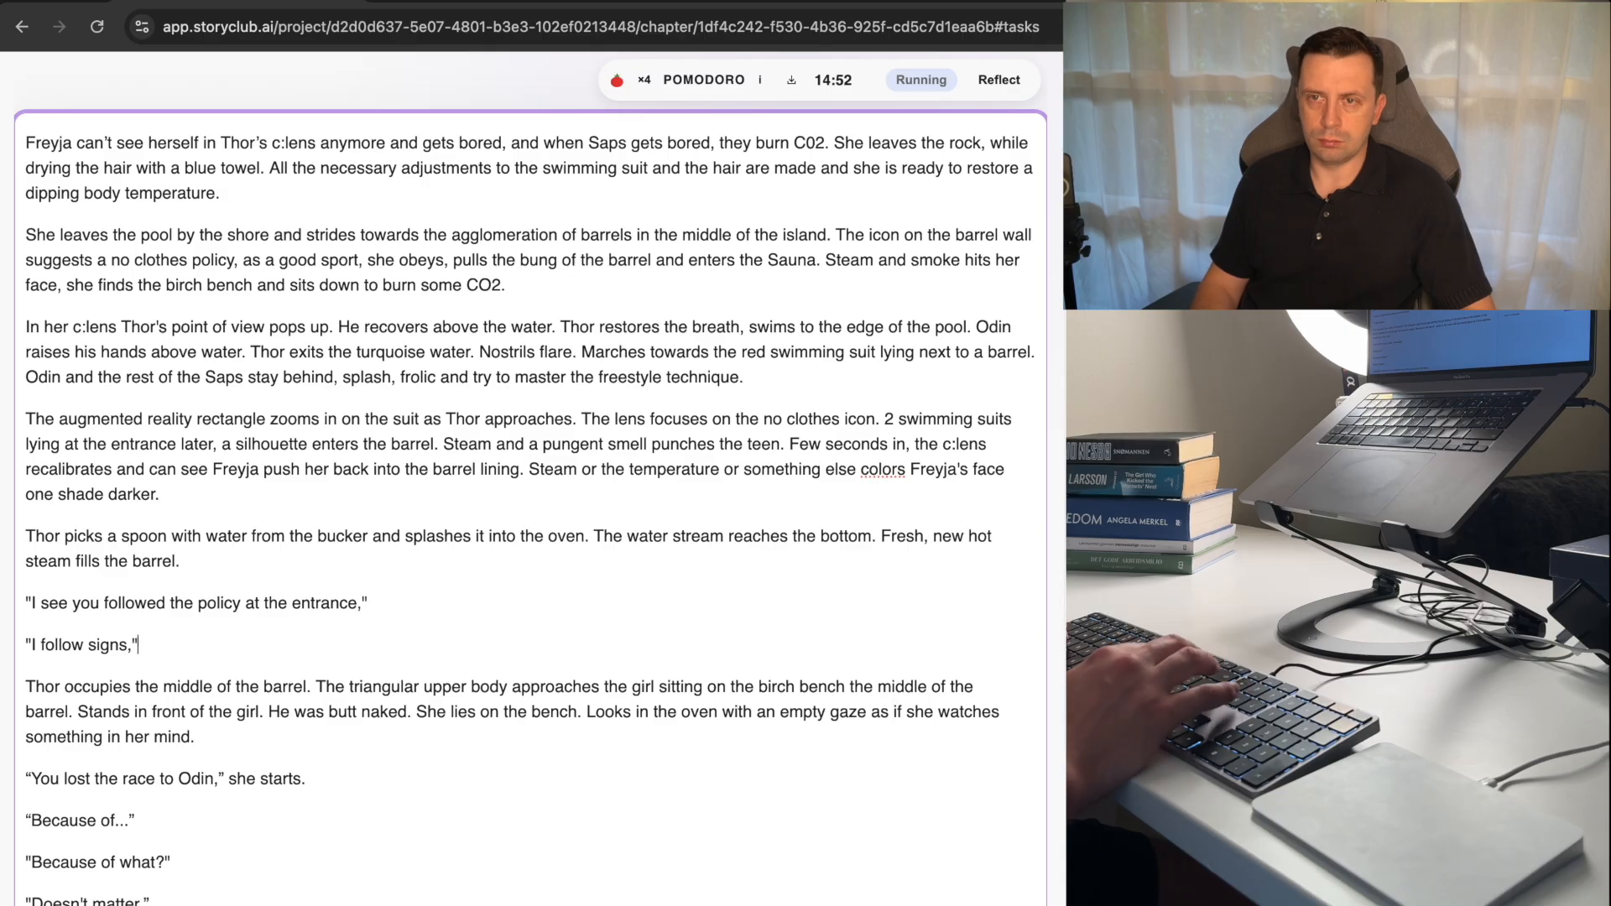
key("Return")
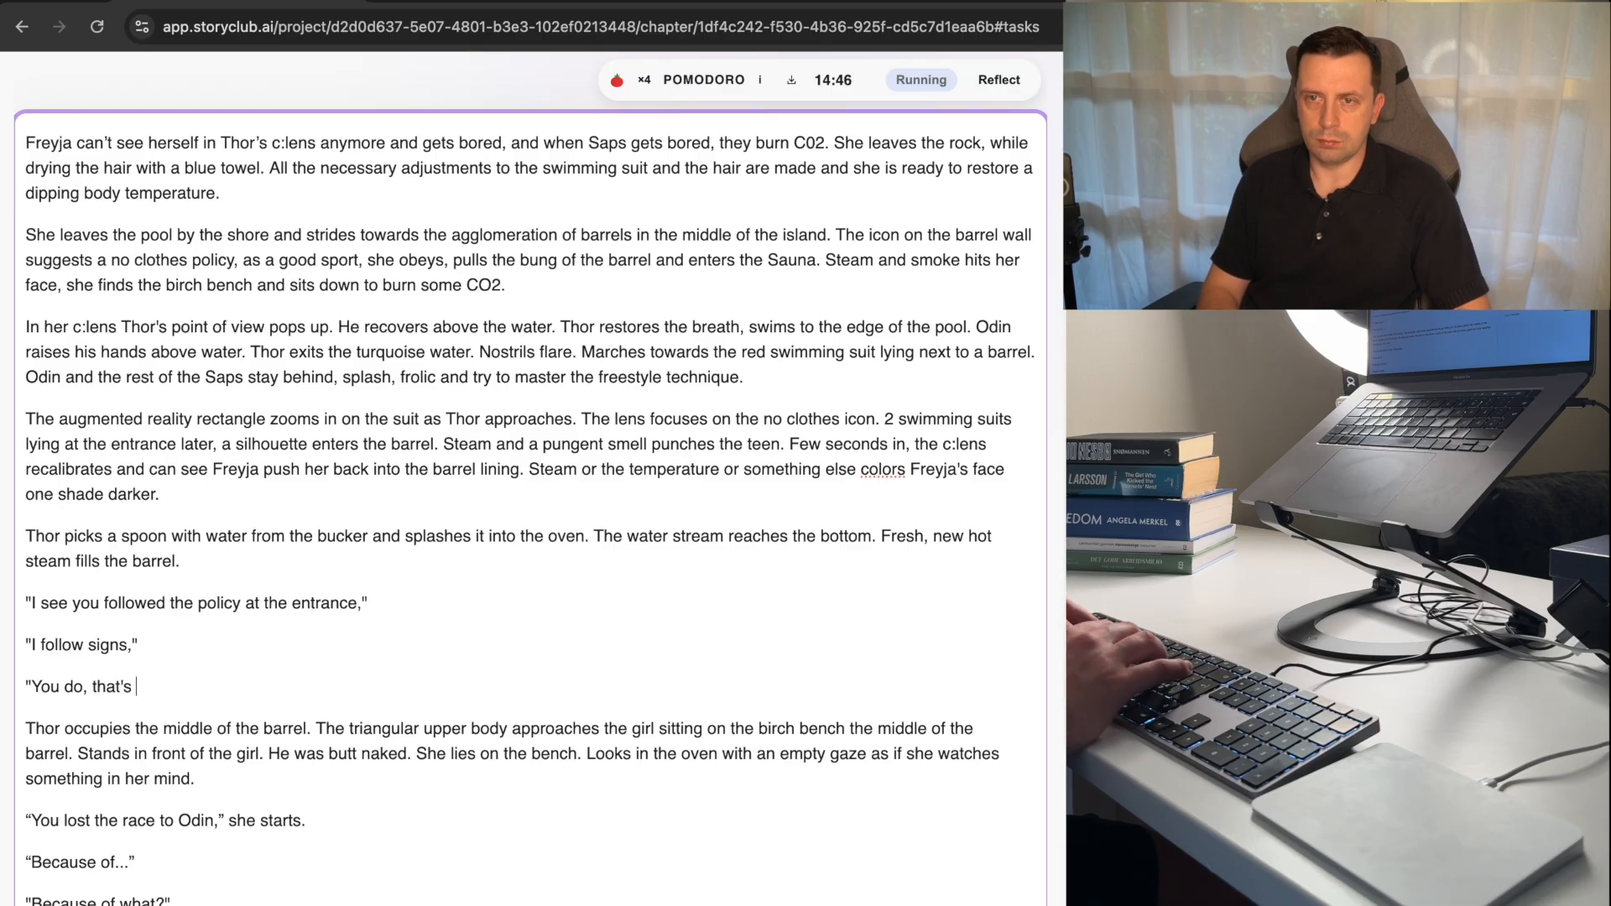
type("\"You do, that's good")
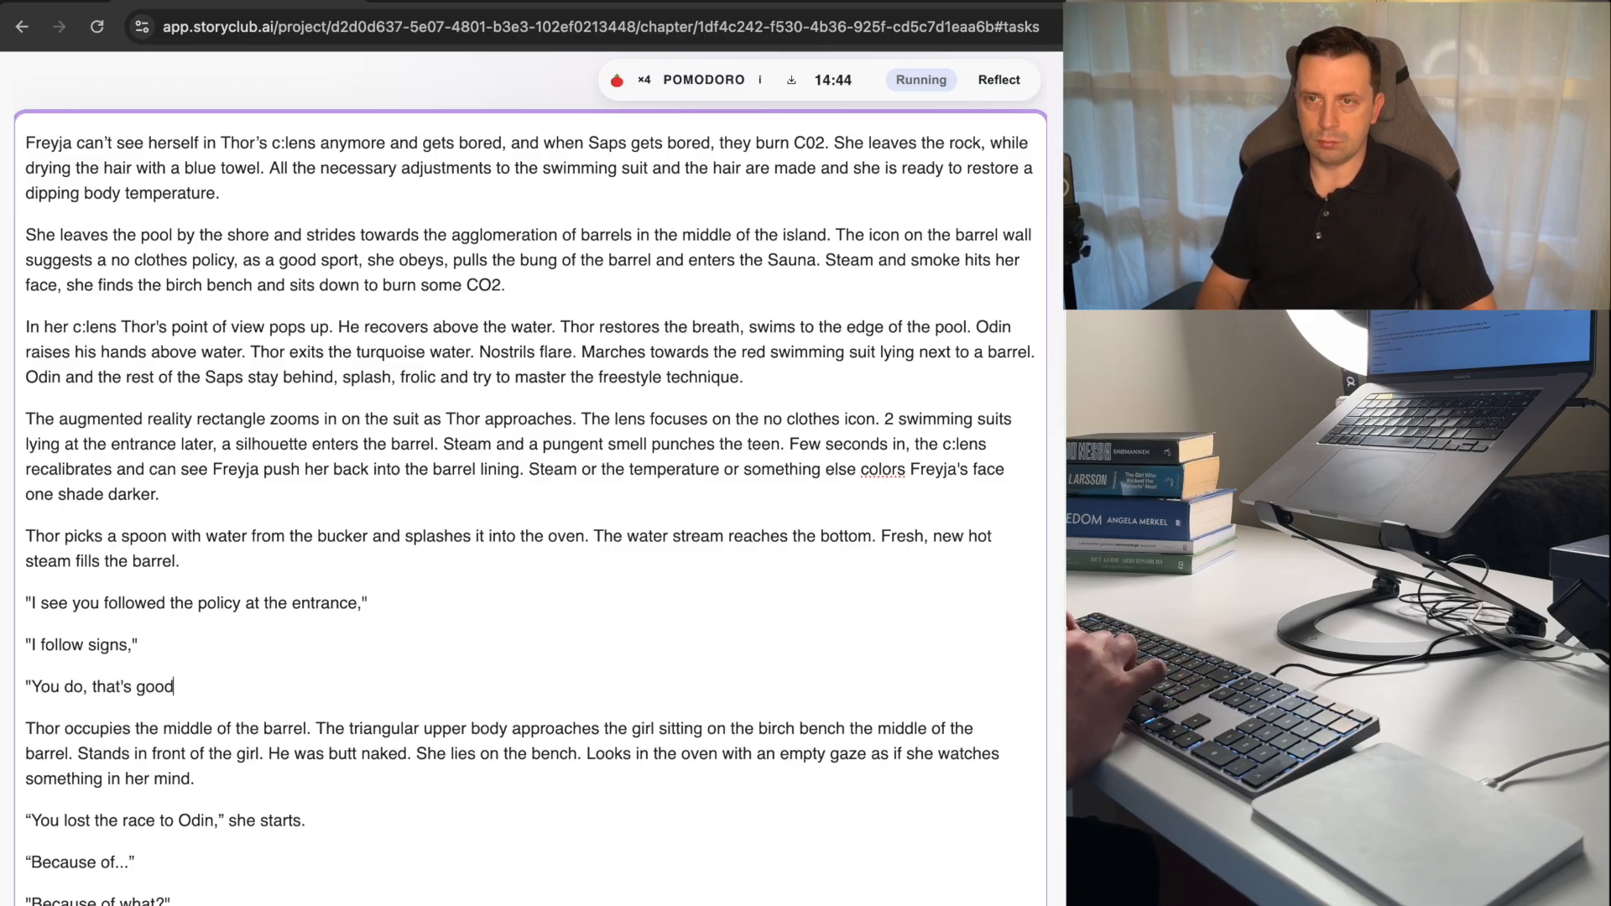
type(",\"")
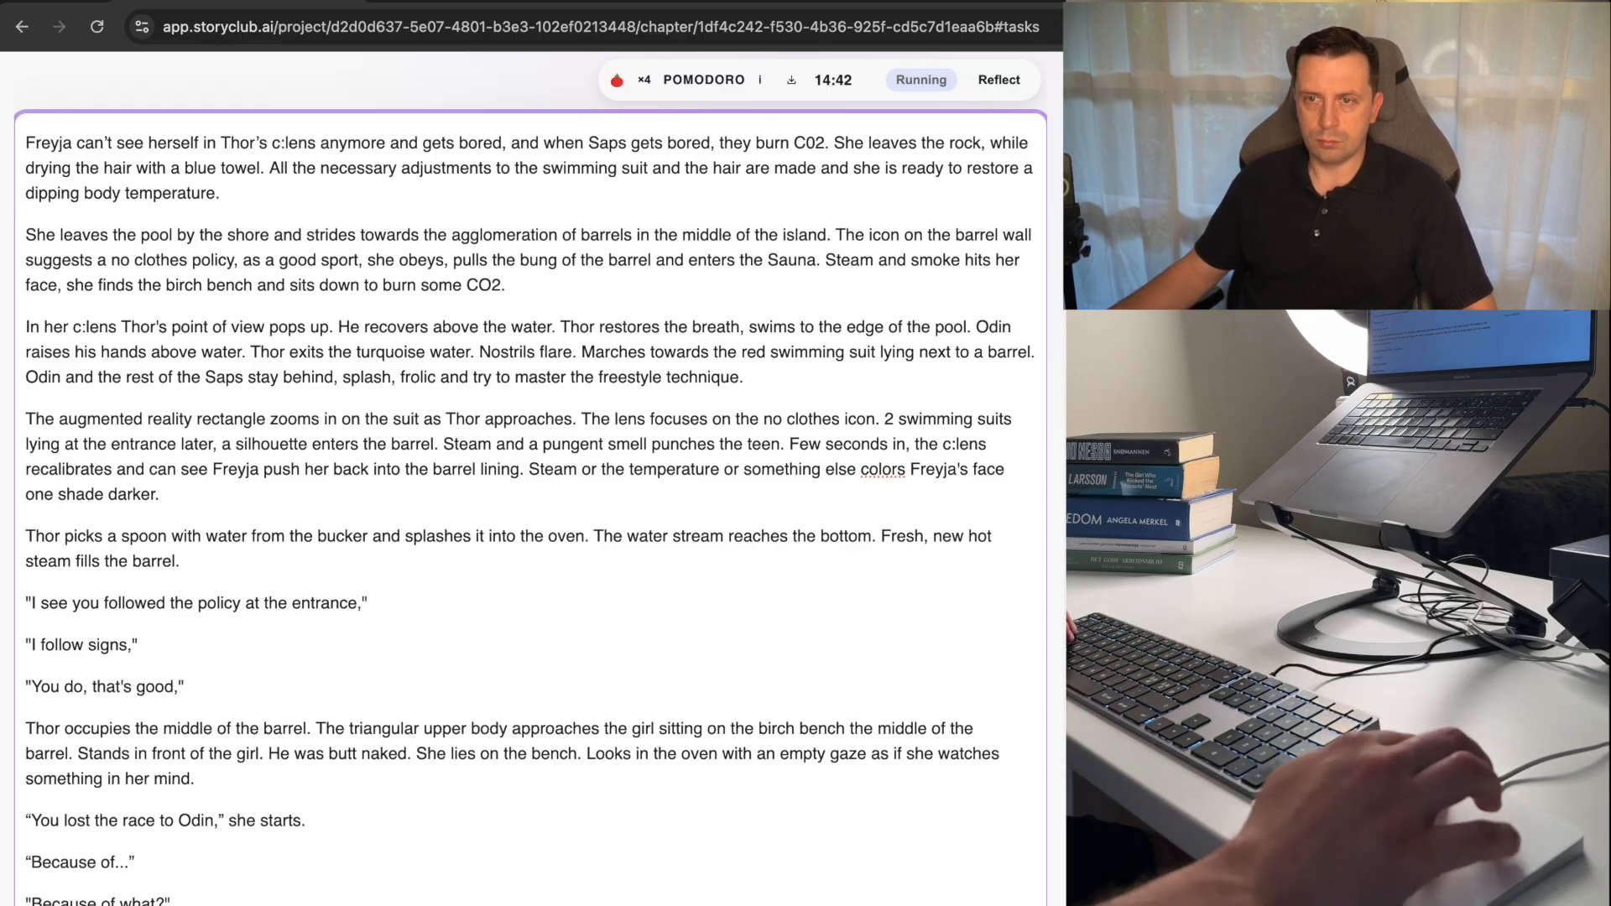
scroll(335, 831, "down", 2)
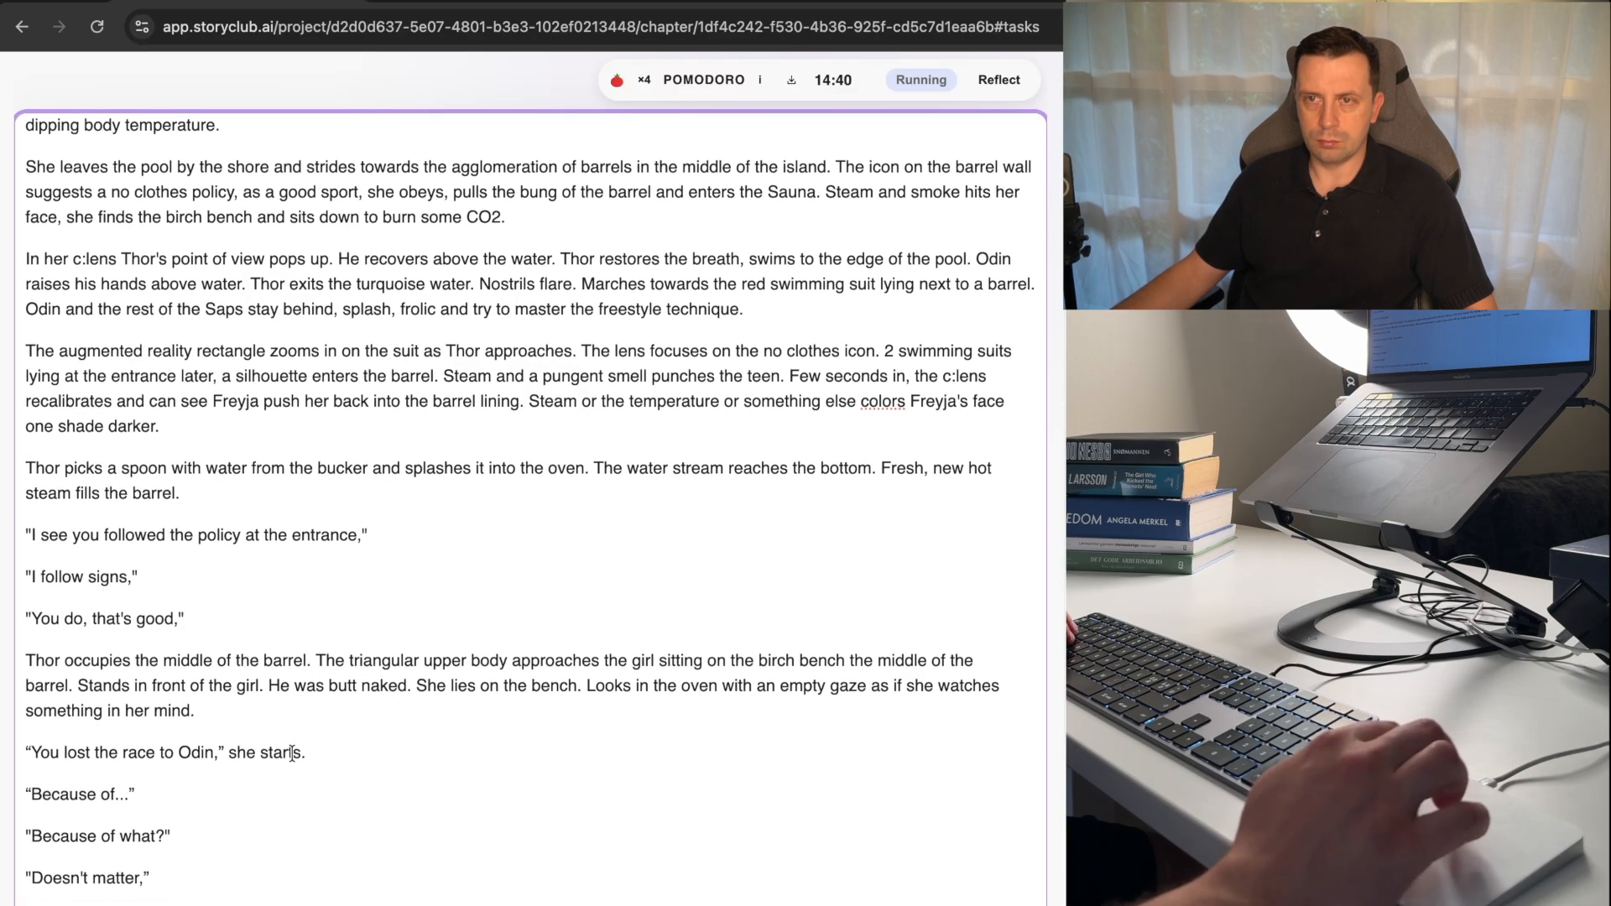
Move the "Thor occupies the middle of the barrel." paragraph above the "I see you followed the policy at the entrance," line.
triple_click(252, 711)
key("super+c")
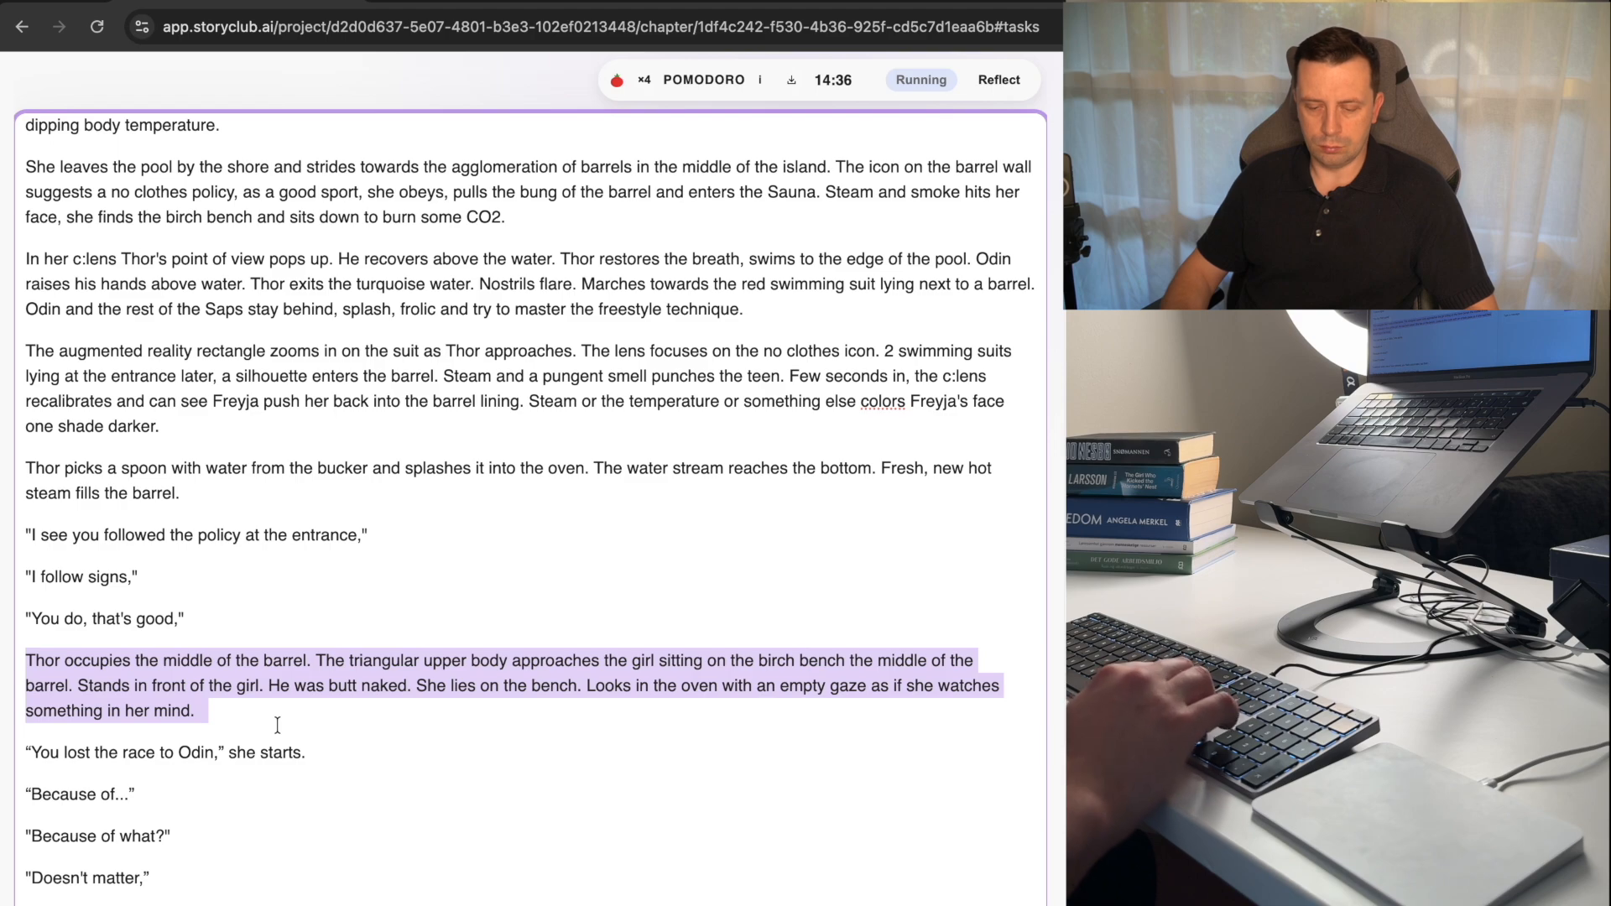
key("BackSpace")
key("BackSpace")
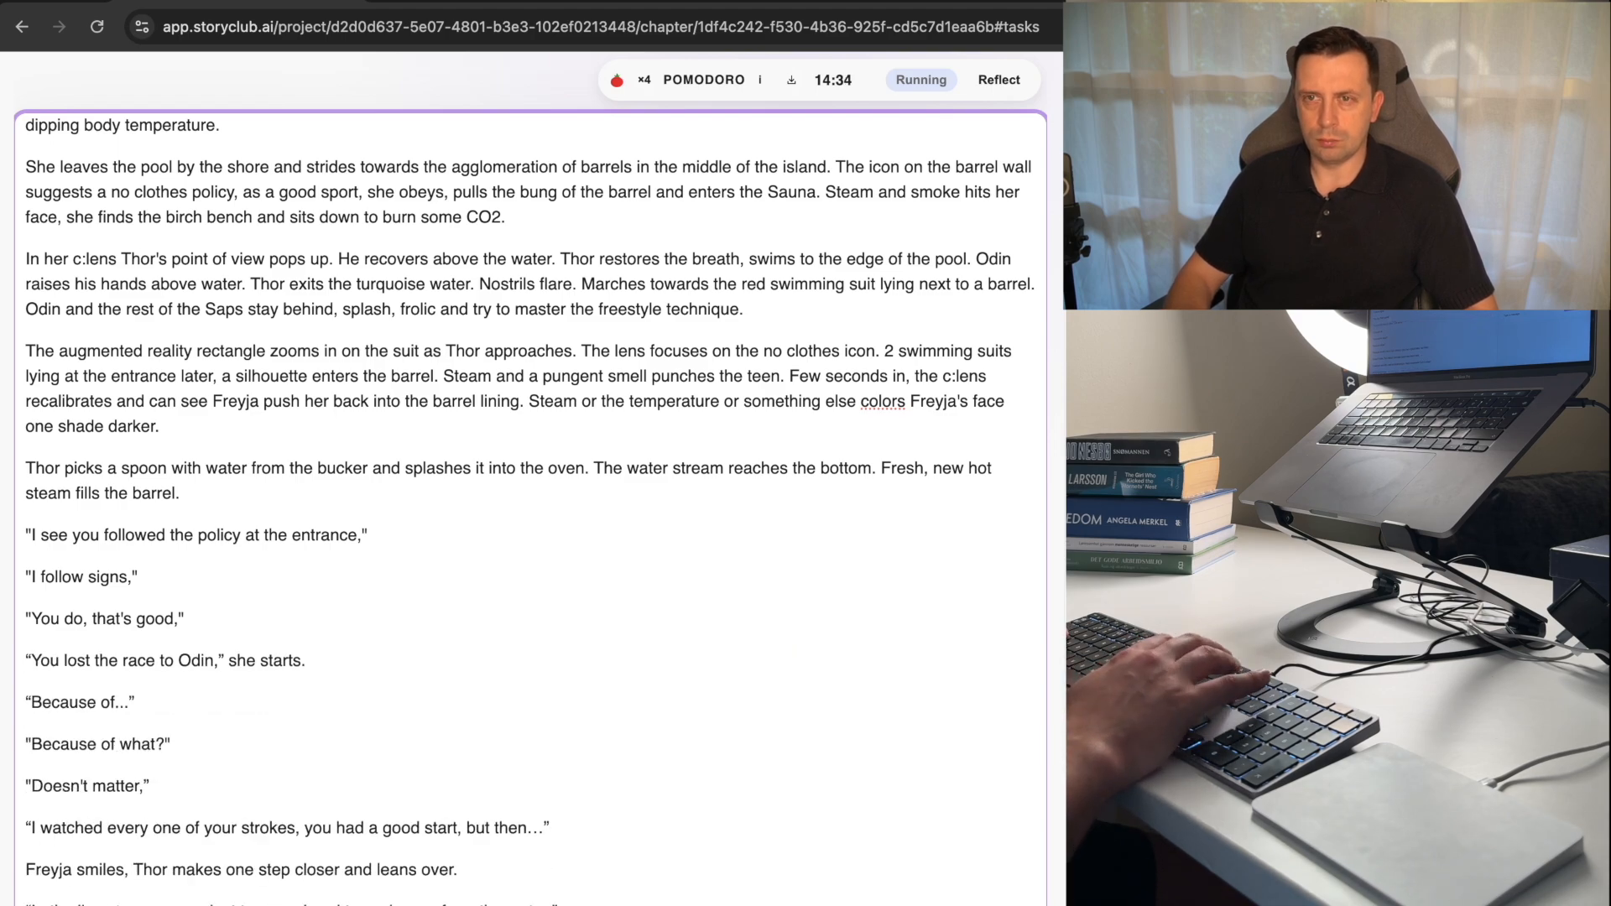
key("Up")
key("Up")
key("Up")
key("Up")
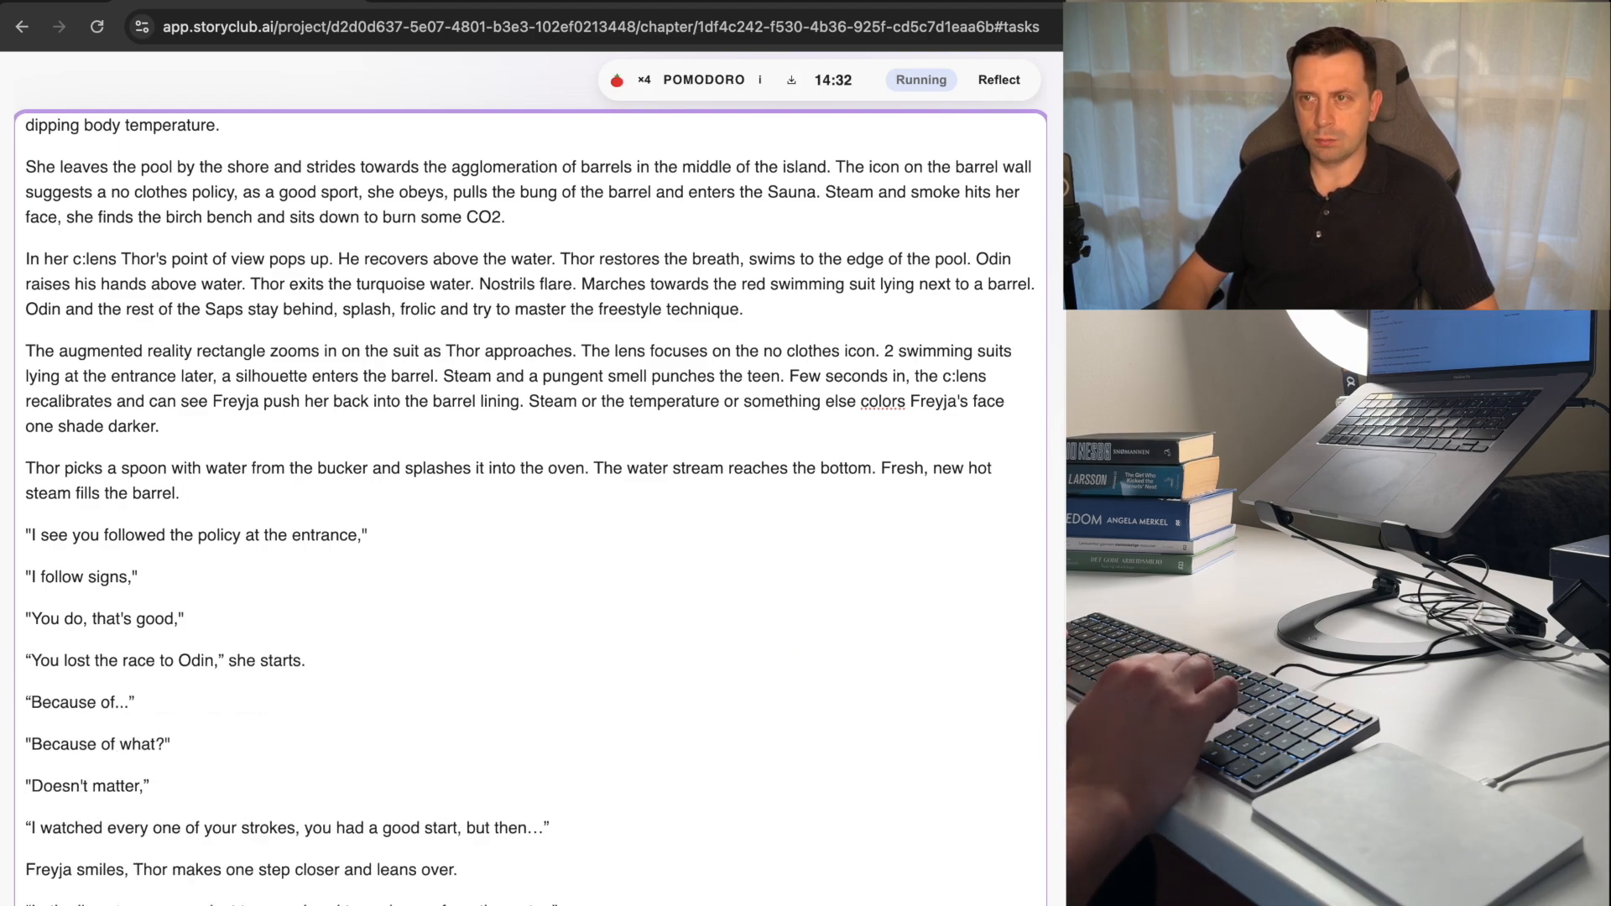
key("Down")
key("super+v")
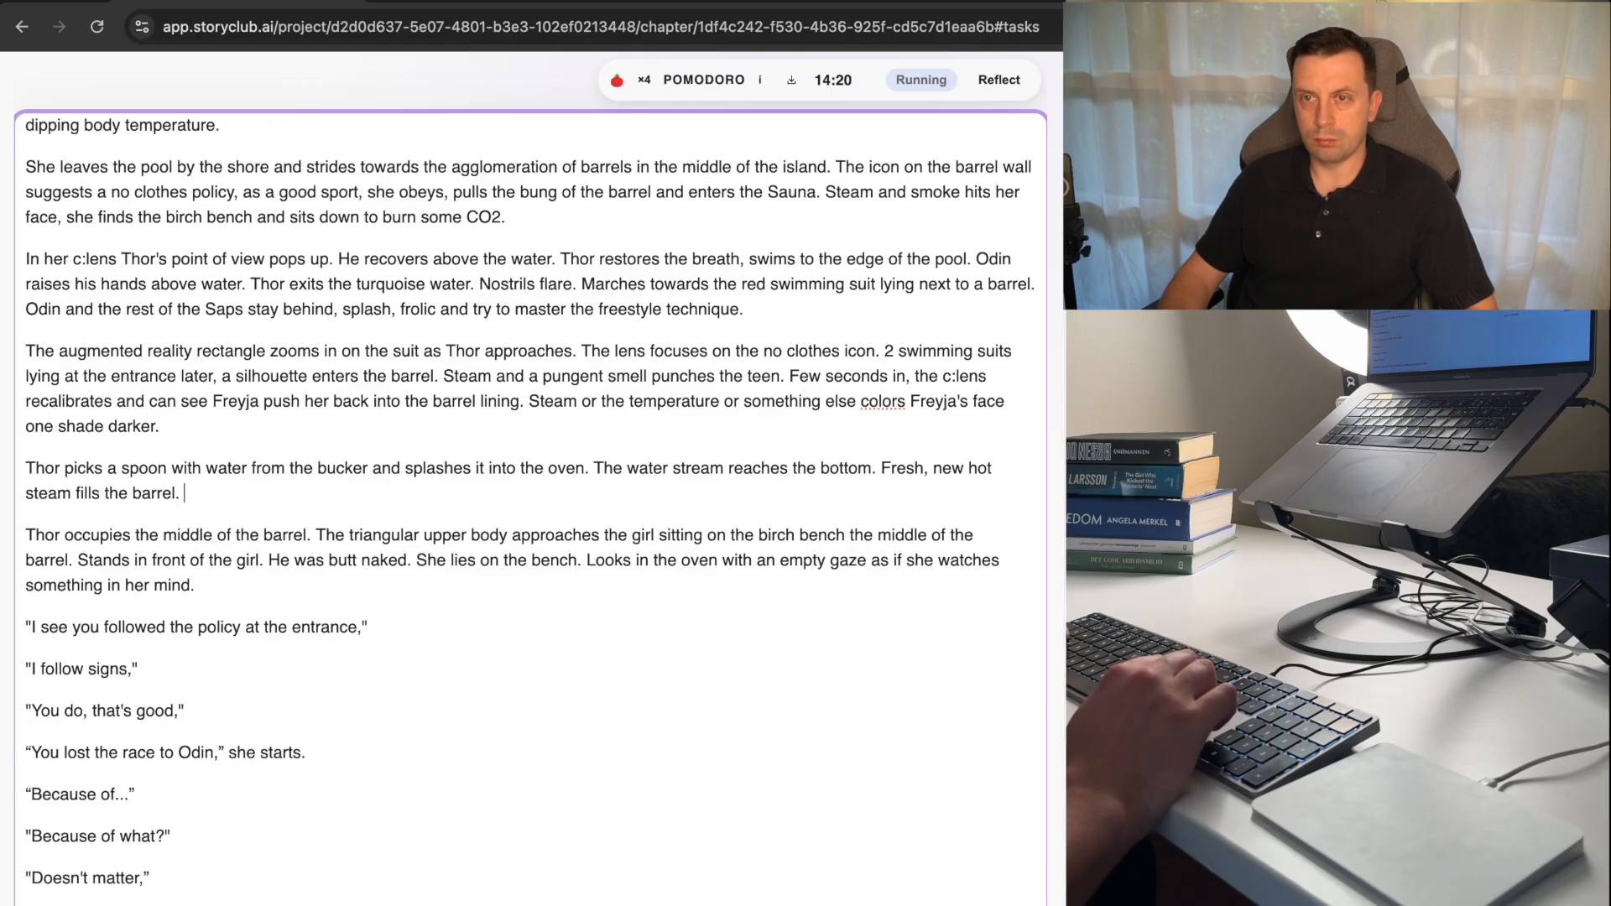
Move the "Thor occupies the middle of the barrel." paragraph from above the entrance policy dialogue to below the Q:NET bathroom paragraph.
key("super+Left")
key("shift+Down")
key("shift+Down")
key("shift+Down")
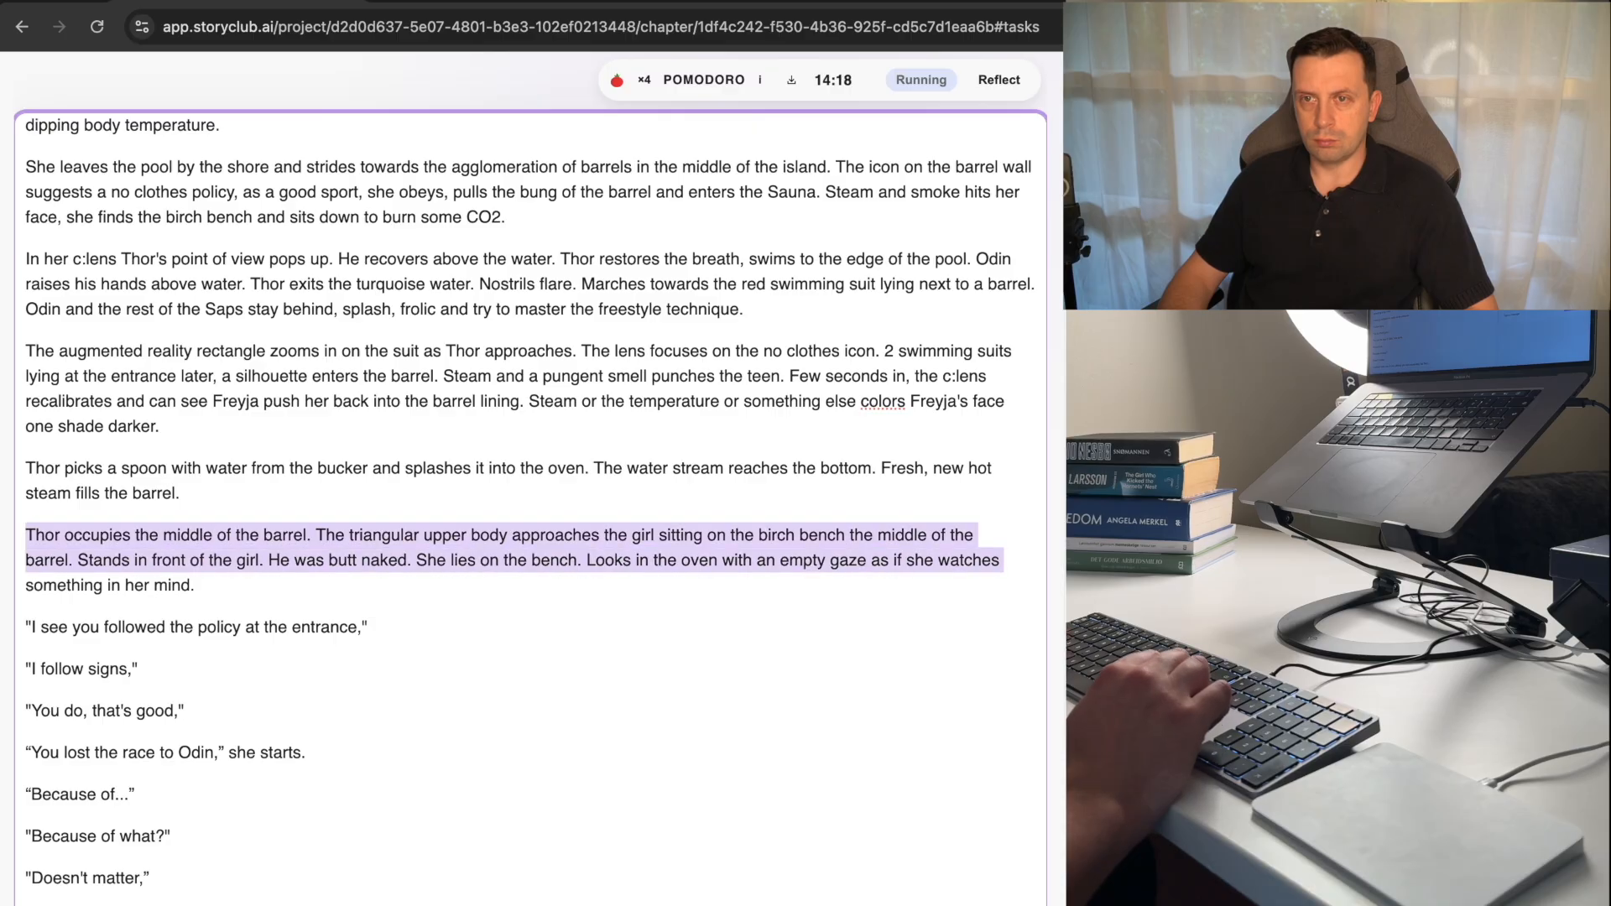
key("Left")
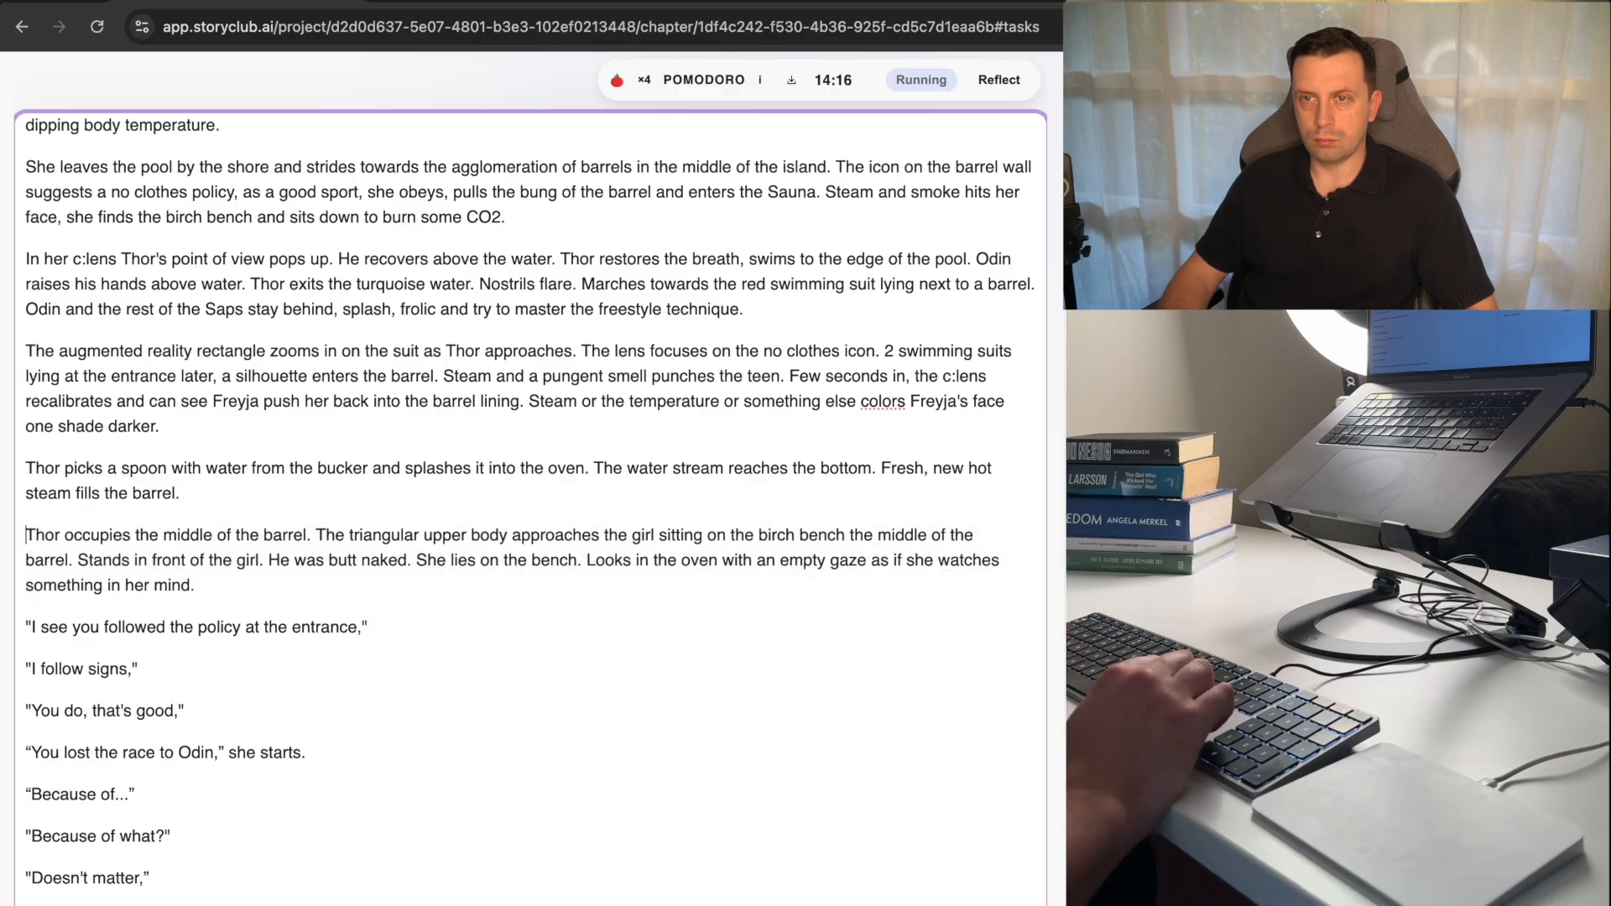
key("shift+Down")
key("shift+Down")
key("shift+Down")
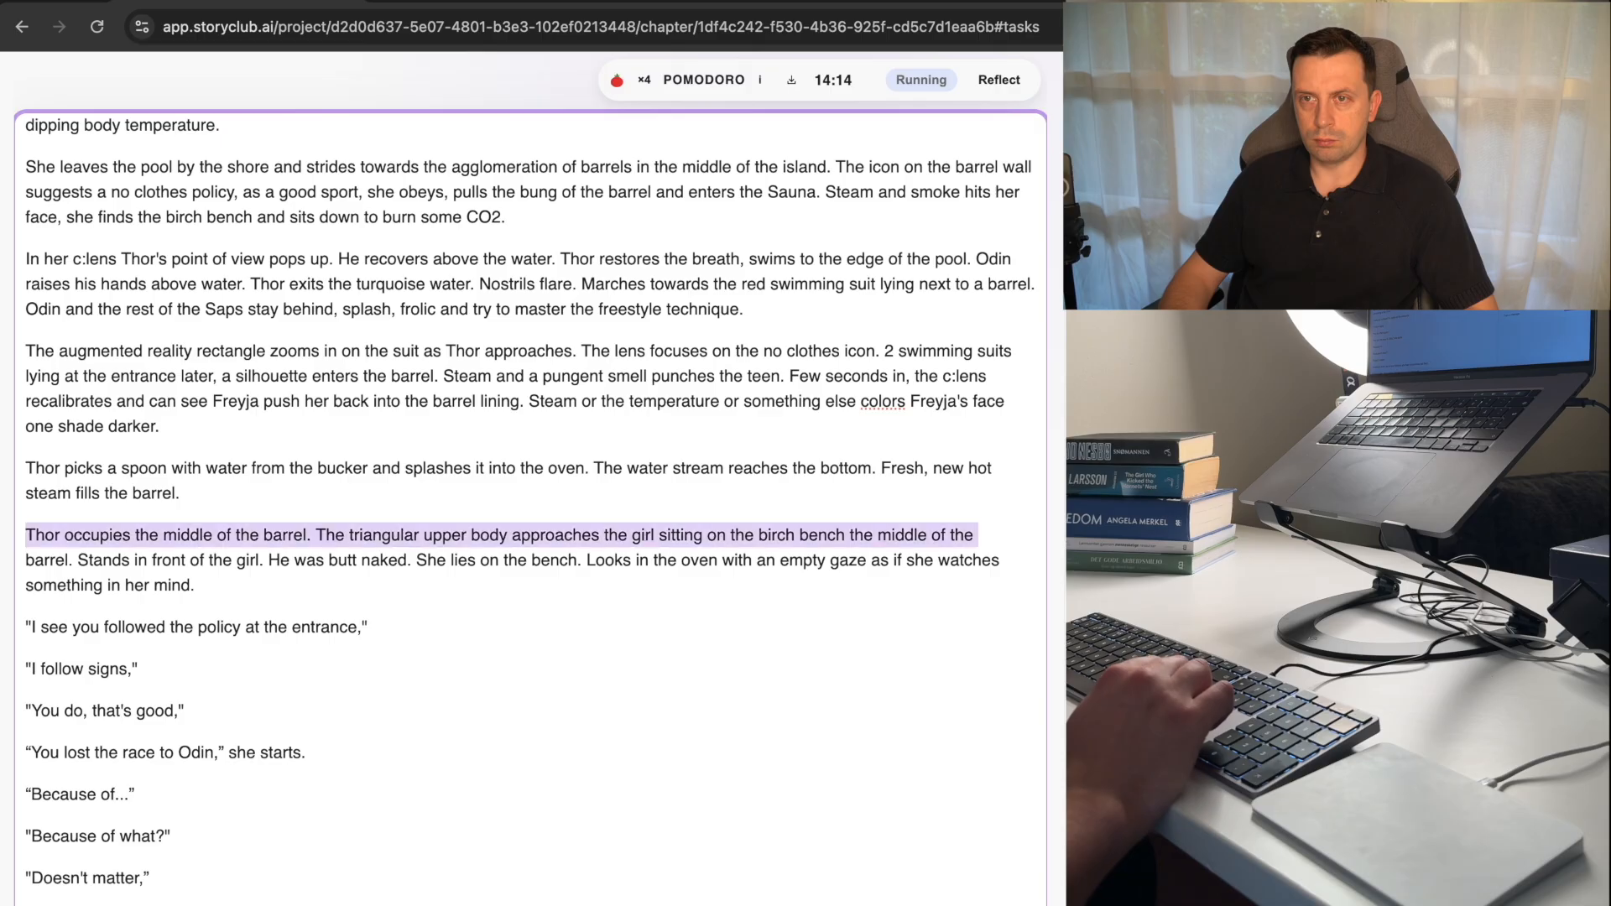
key("BackSpace")
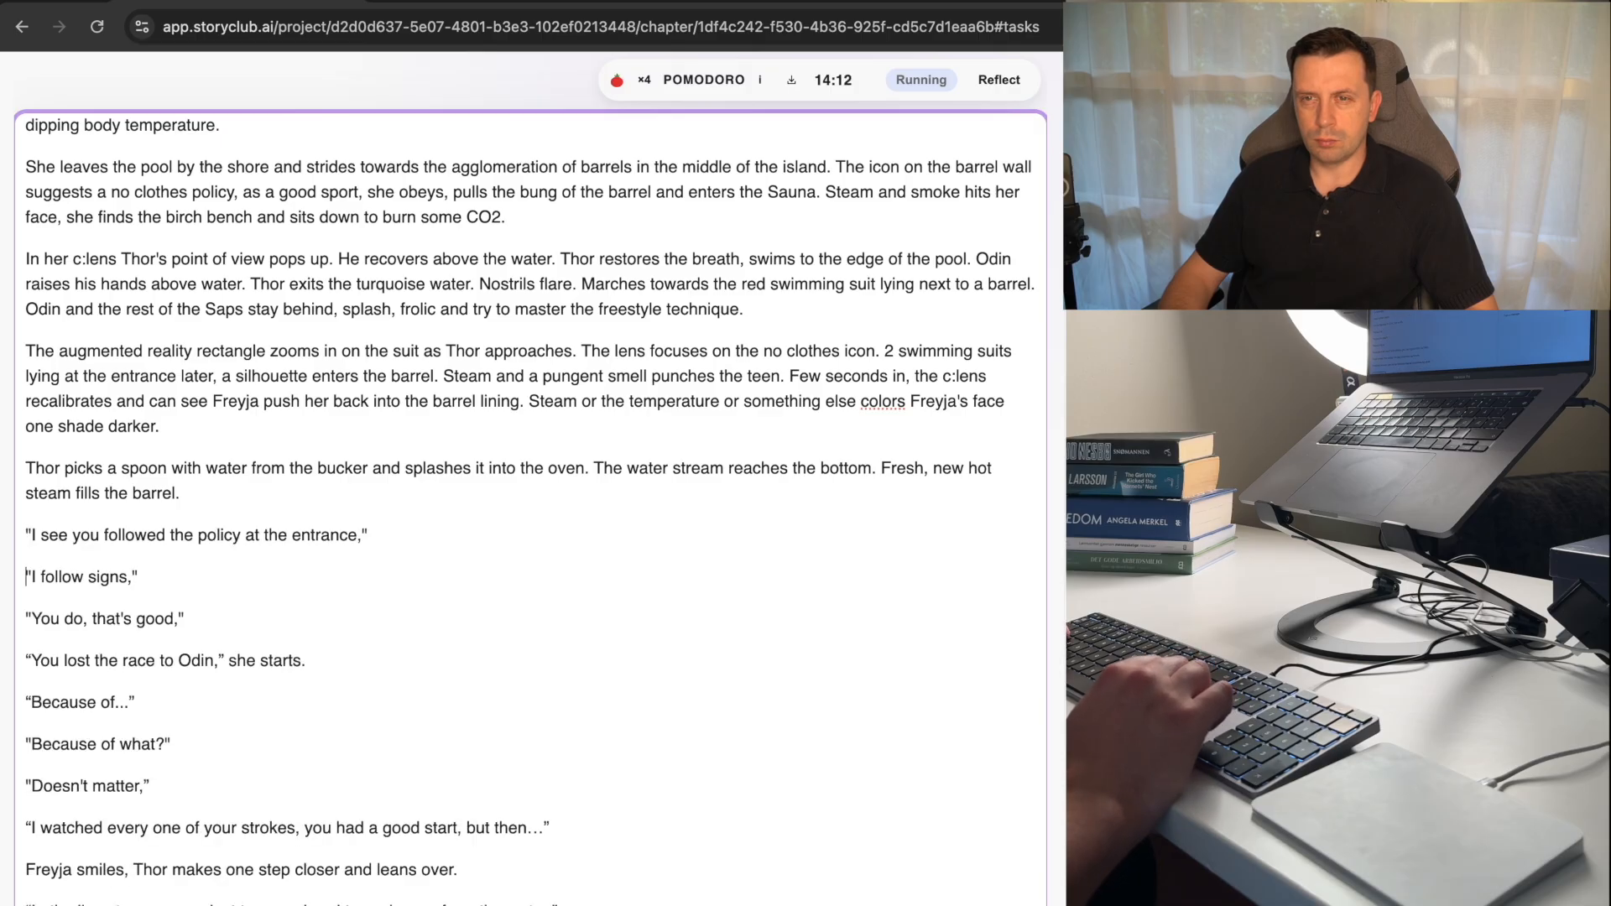
key("Down")
key("Down")
key("Down")
key("Down")
key("Down")
key("Down")
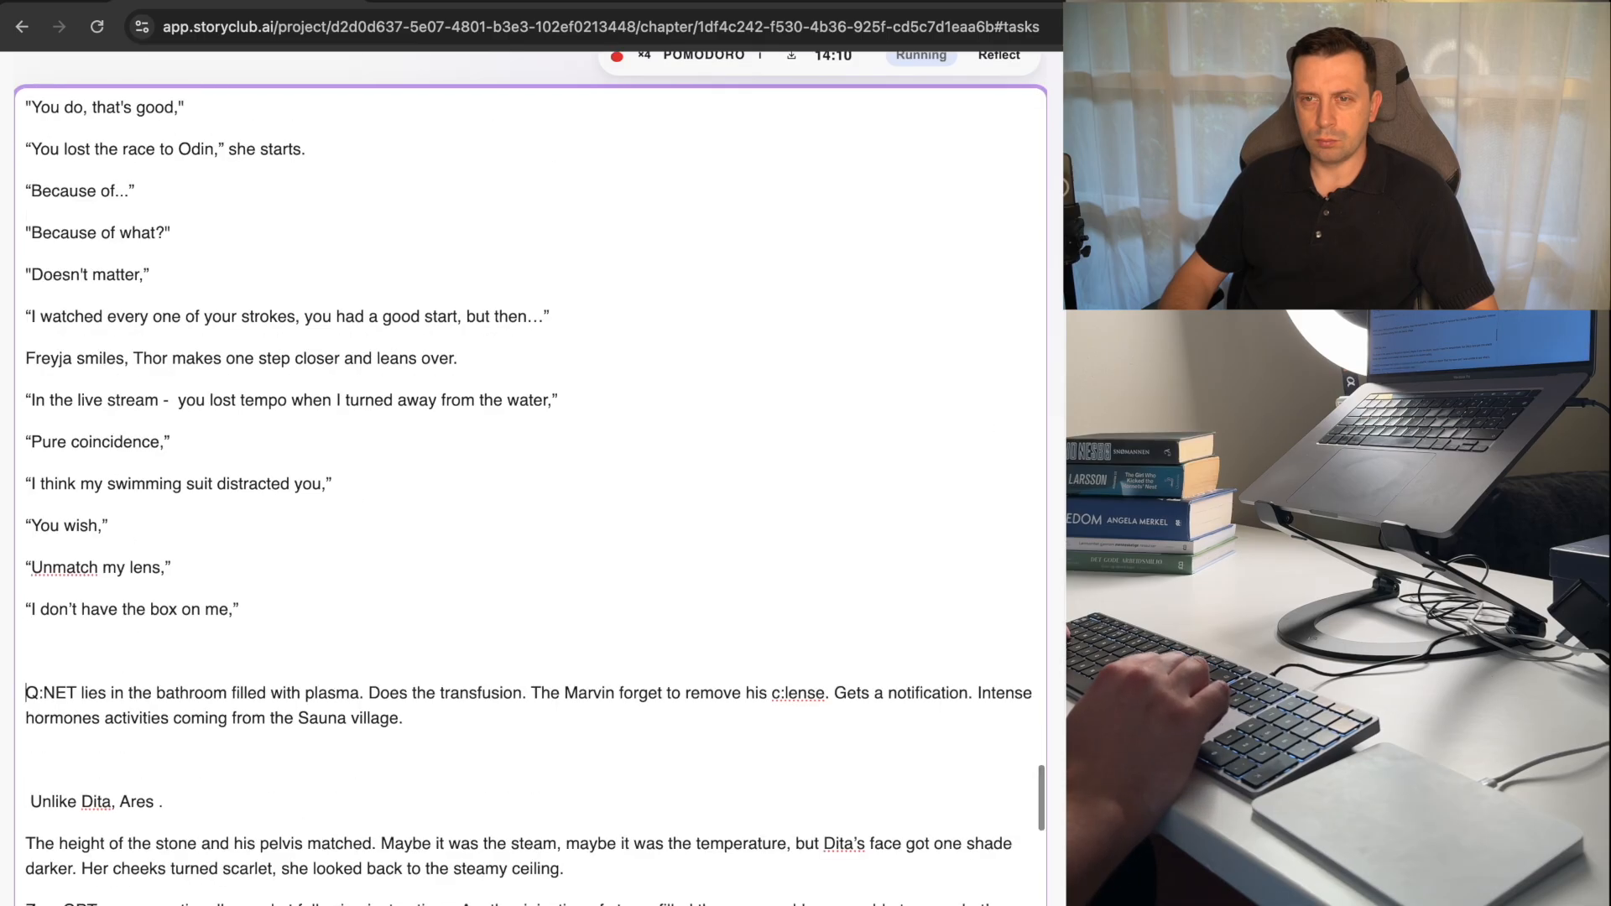
key("super+z")
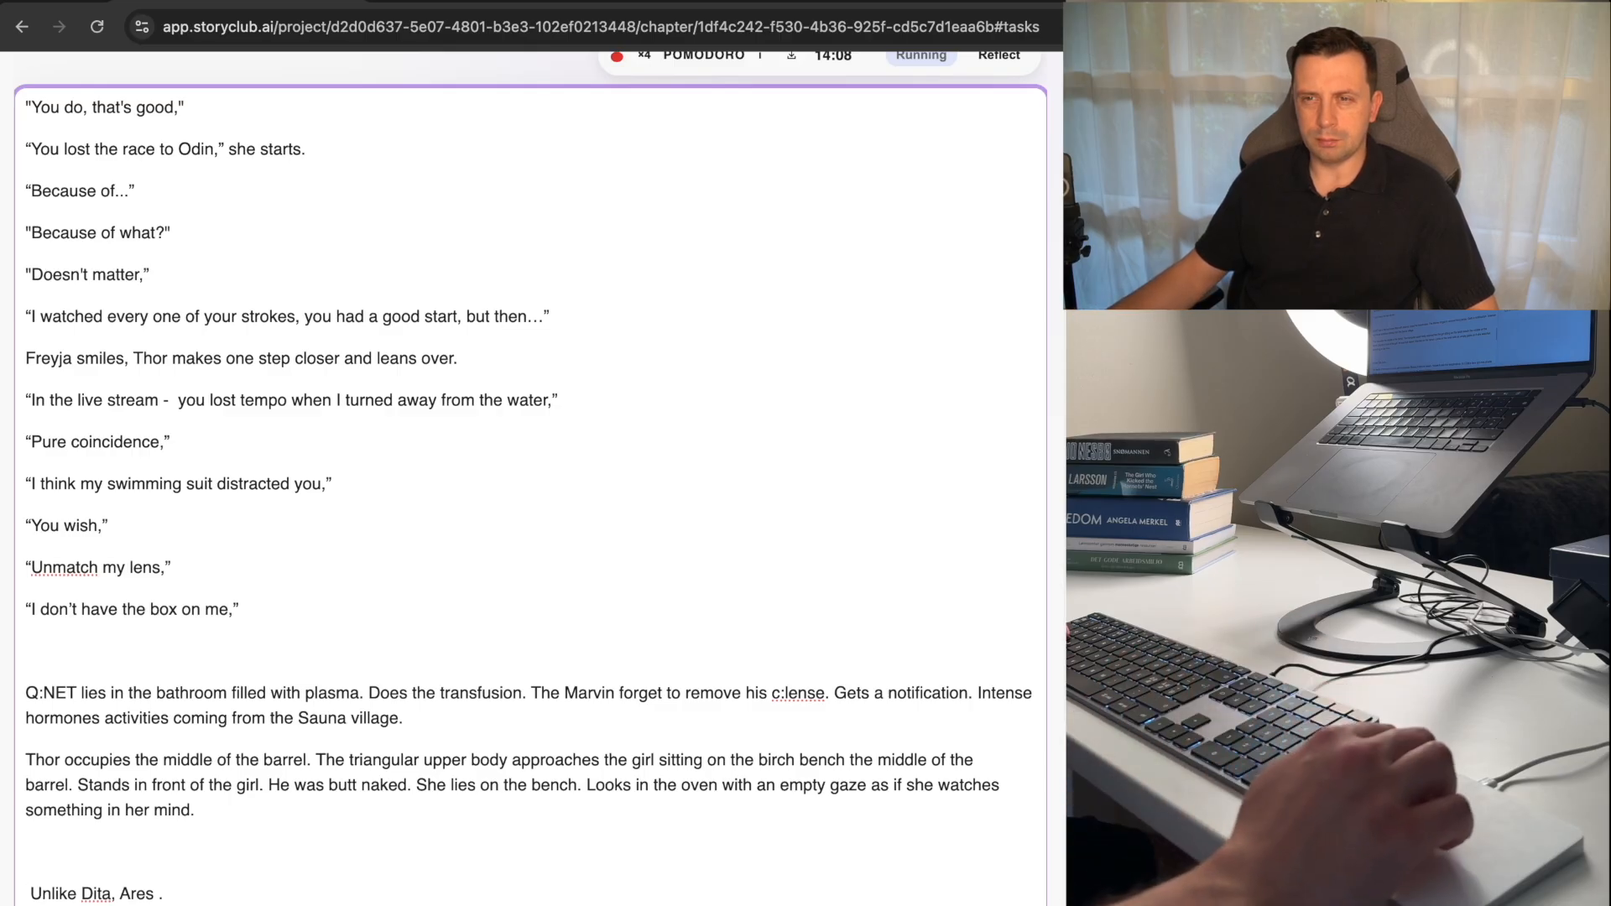
Delete the sentence "Maybe it was the steam, maybe it was the temperature, but Dita's face got one shade darker.".
scroll(120, 681, "down", 5)
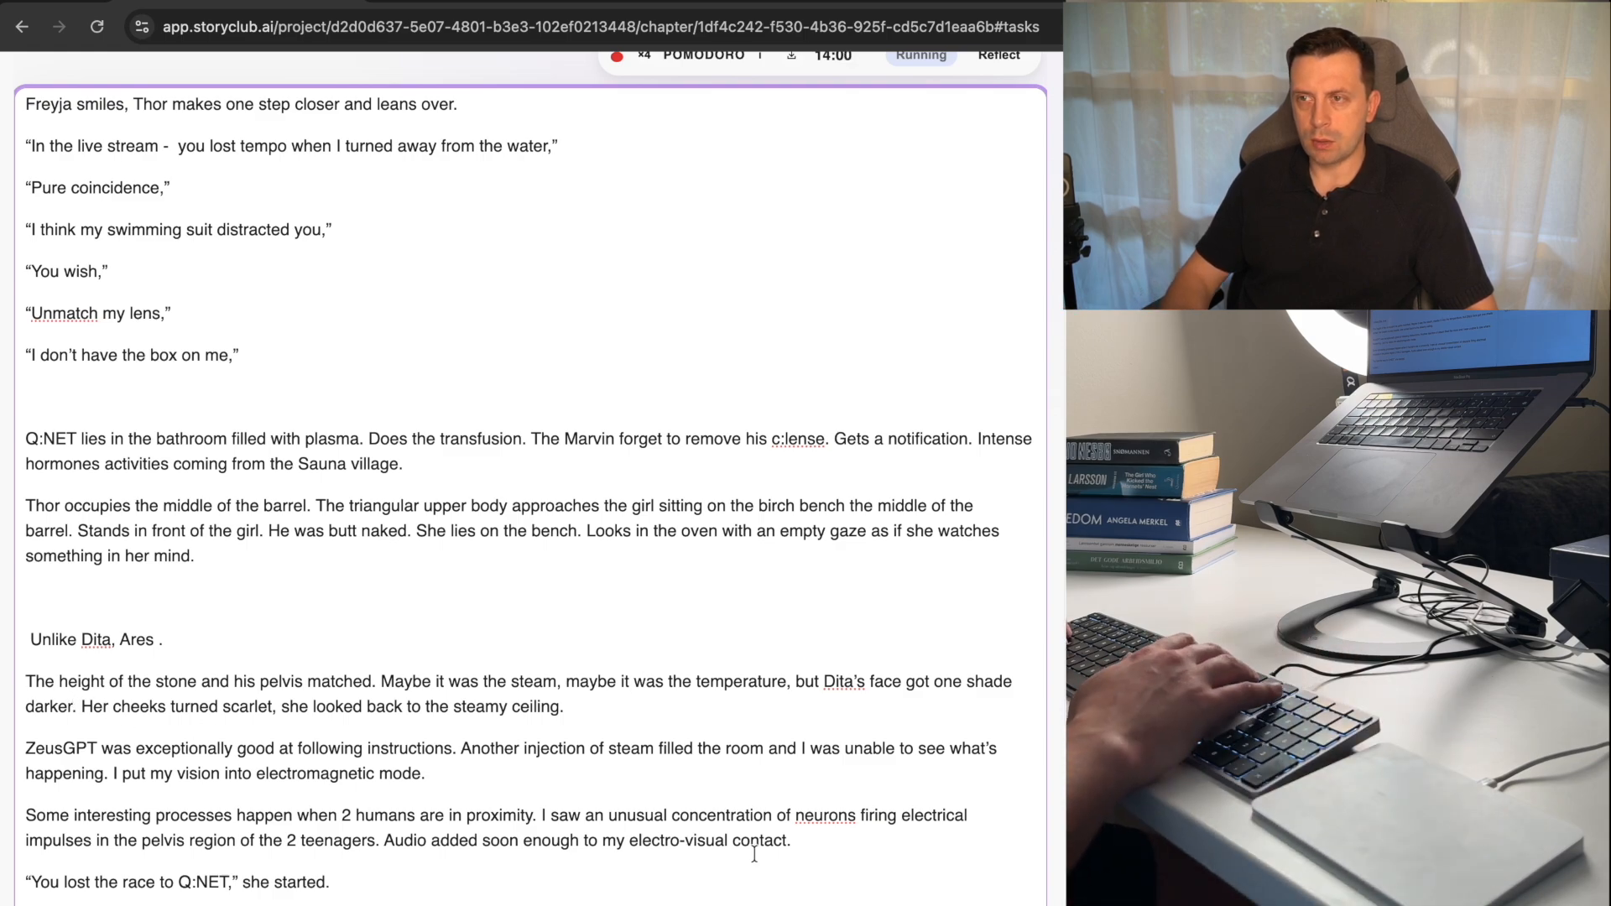
key("BackSpace")
key("BackSpace")
key("BackSpace")
key("BackSpace")
key("BackSpace")
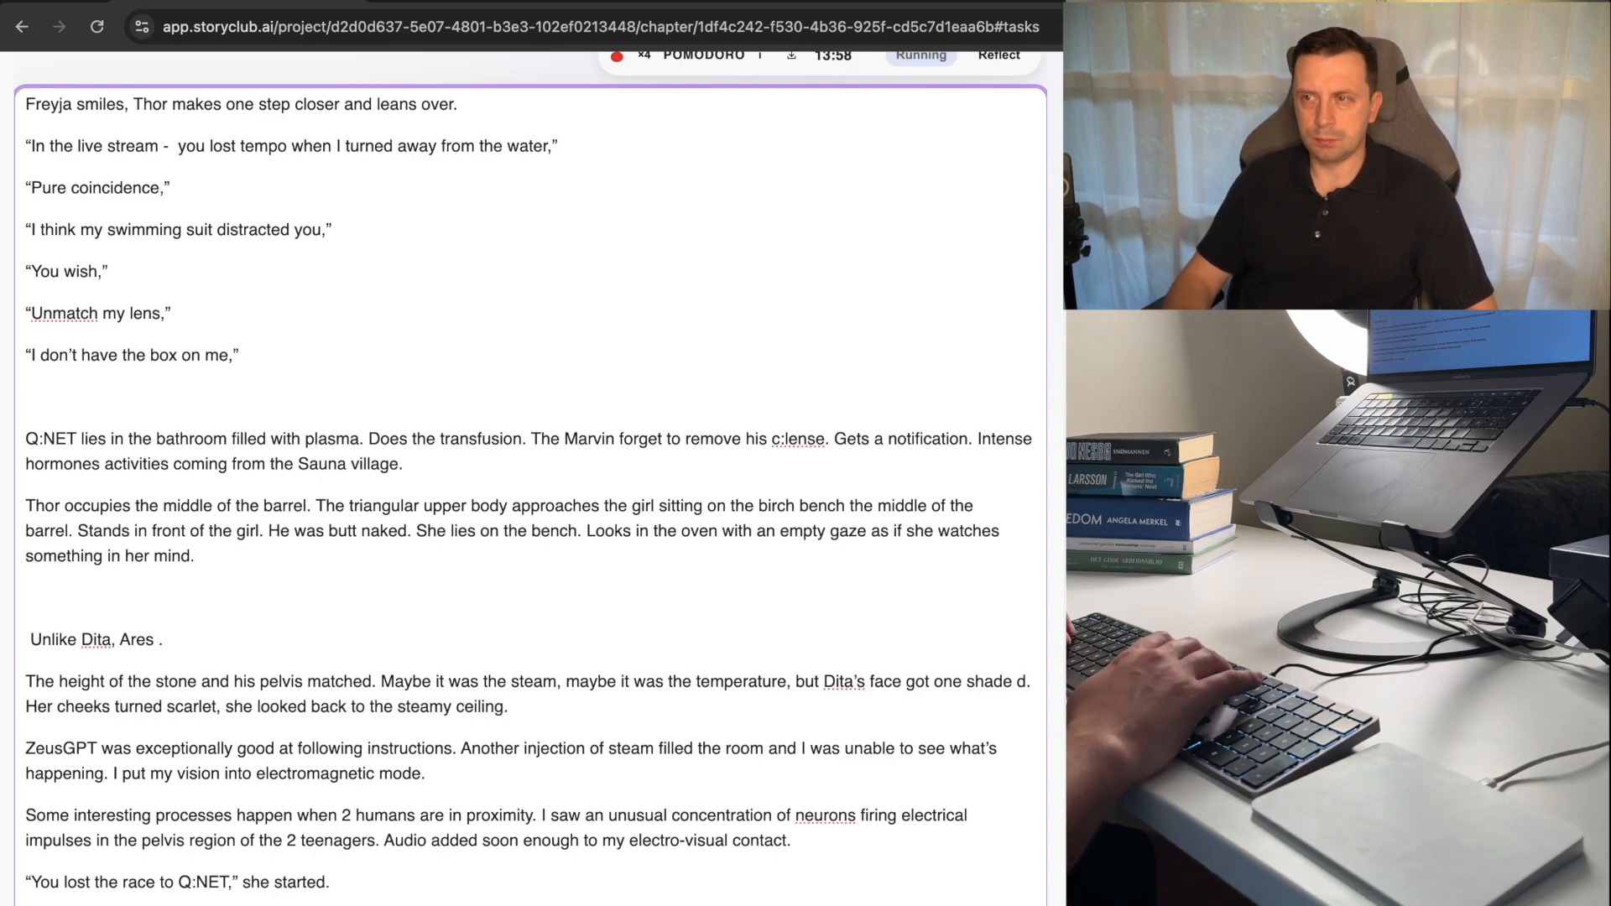
key("BackSpace")
key("BackSpace")
key("BackSpace")
key("BackSpace")
key("BackSpace")
key("BackSpace")
key("BackSpace")
key("BackSpace")
key("BackSpace")
key("BackSpace")
key("BackSpace")
key("BackSpace")
key("BackSpace")
key("BackSpace")
key("BackSpace")
key("BackSpace")
key("BackSpace")
key("BackSpace")
key("BackSpace")
key("BackSpace")
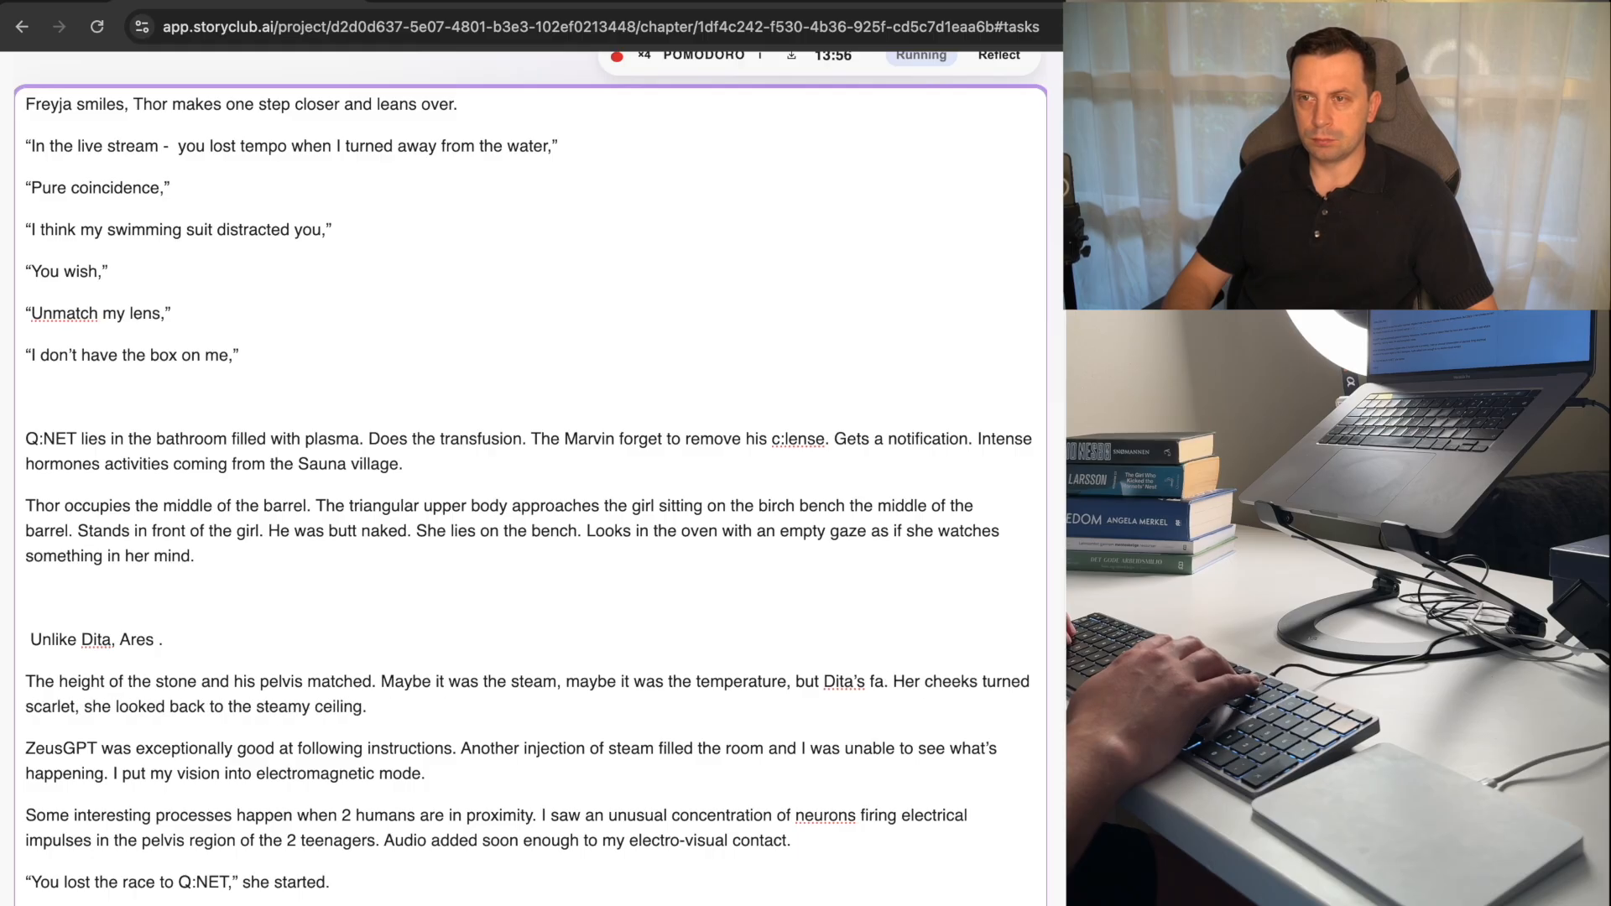
key("BackSpace")
key("BackSpace")
key("BackSpace")
key("BackSpace")
key("BackSpace")
key("BackSpace")
key("BackSpace")
key("BackSpace")
key("BackSpace")
key("BackSpace")
key("BackSpace")
key("BackSpace")
key("BackSpace")
key("alt+shift+Left")
key("alt+shift+Left")
key("alt+shift+Left")
key("alt+shift+Left")
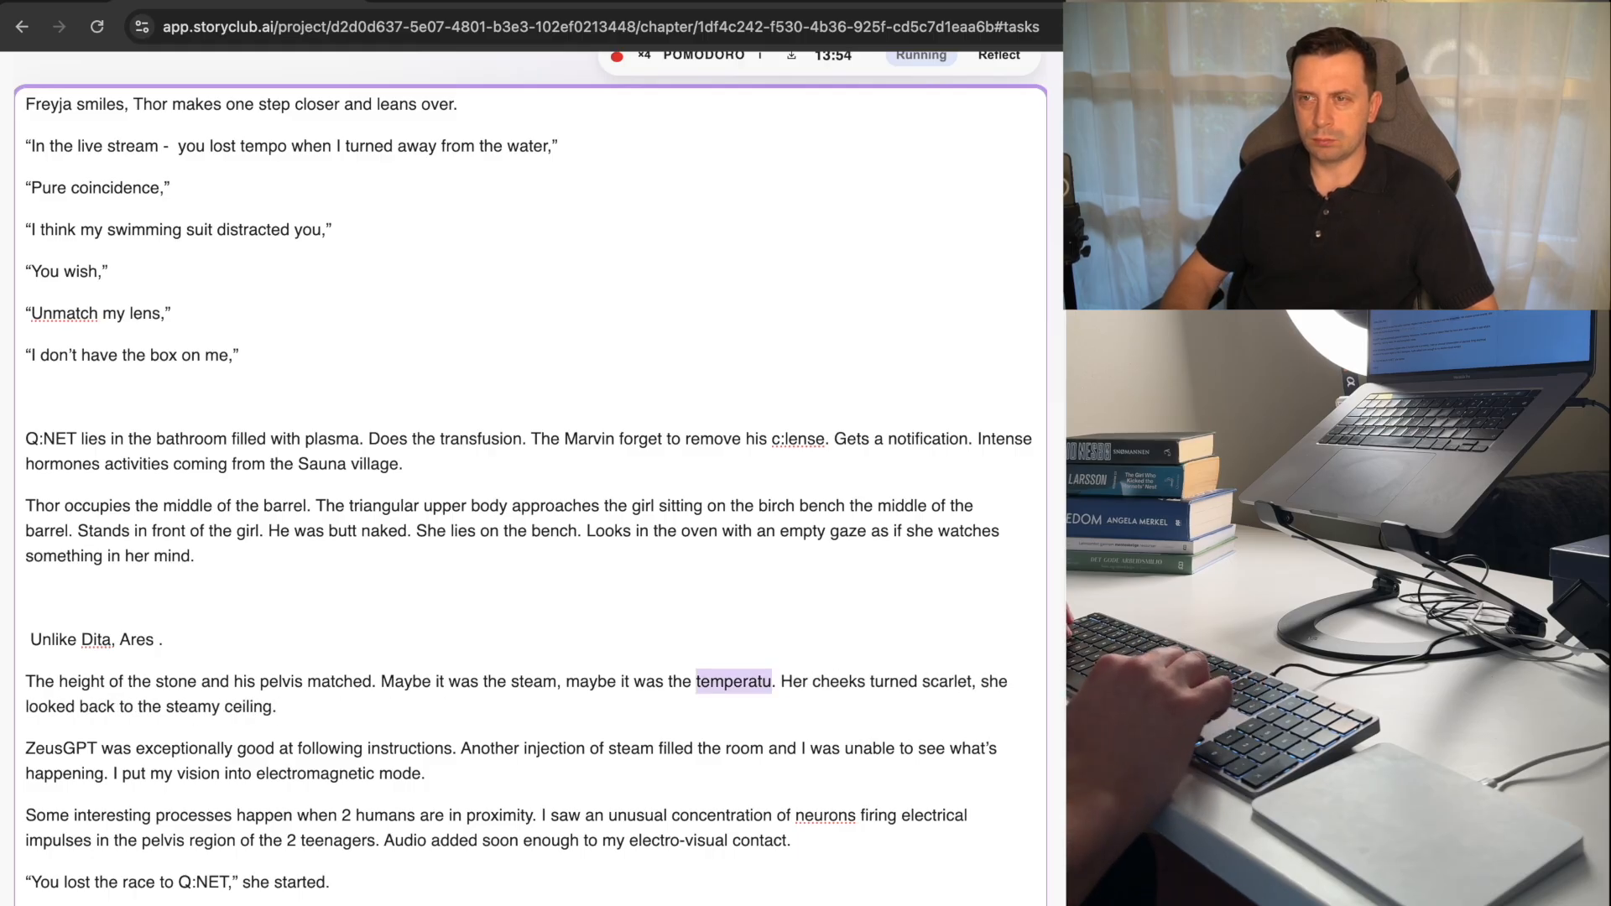
key("alt+shift+Left")
key("alt+shift+Left")
key("alt+shift+Left")
key("alt+shift+Left")
key("alt+shift+Left")
key("alt+shift+Left")
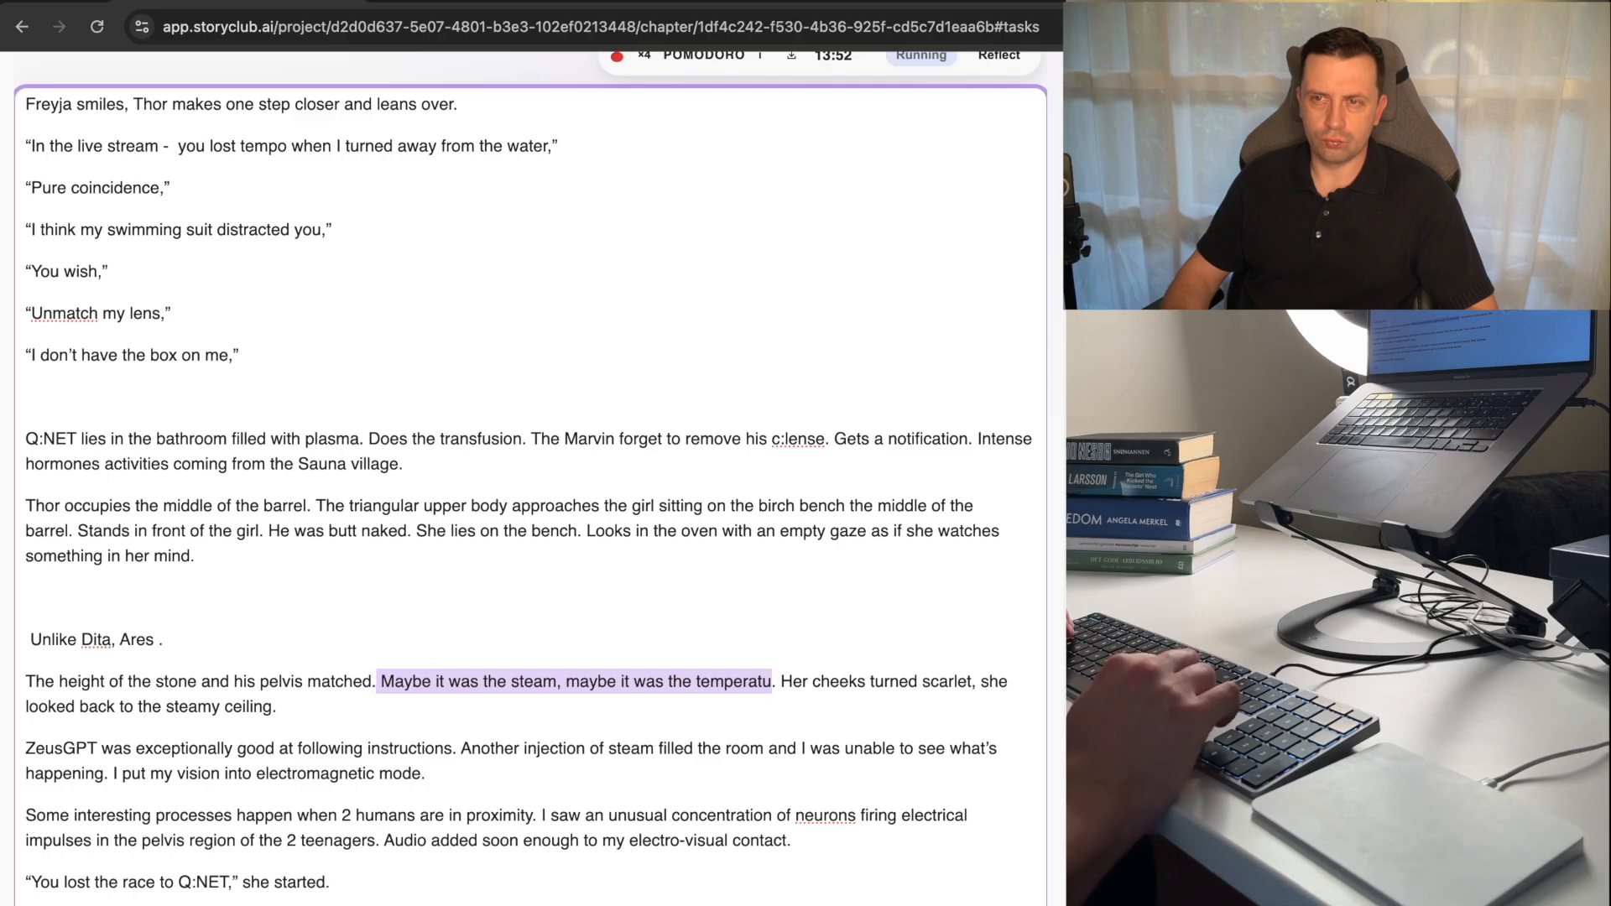
key("BackSpace")
key("BackSpace")
key("BackSpace")
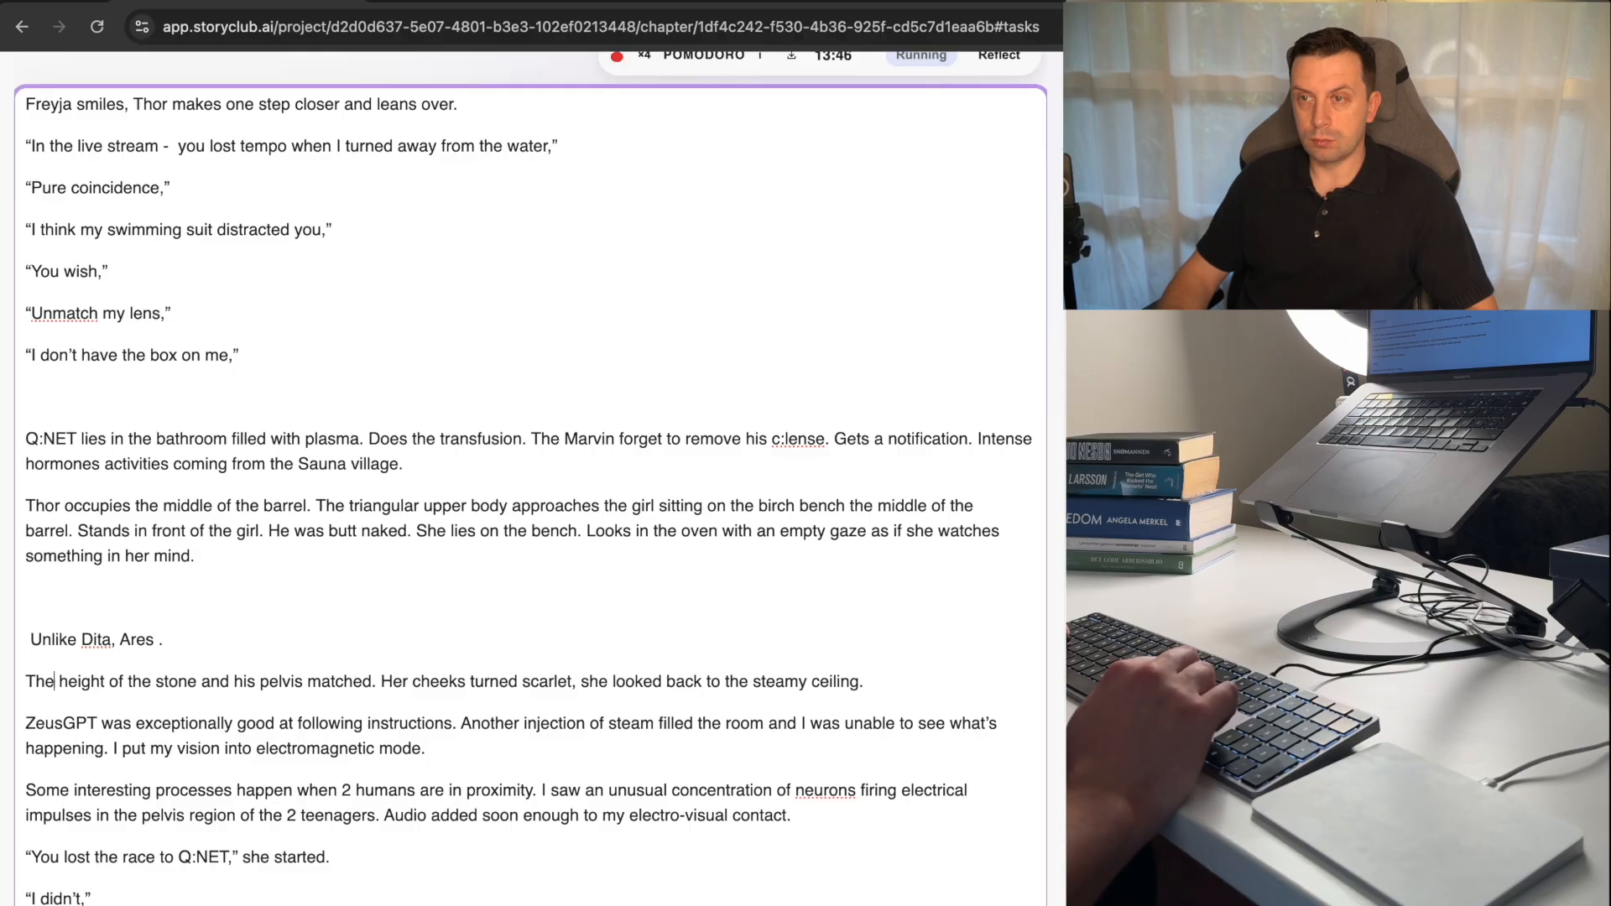
In the "The height of the stone" paragraph, change "looked back" to "looks back" and replace "stone" with "chin".
key("super+Right")
key("alt+Left")
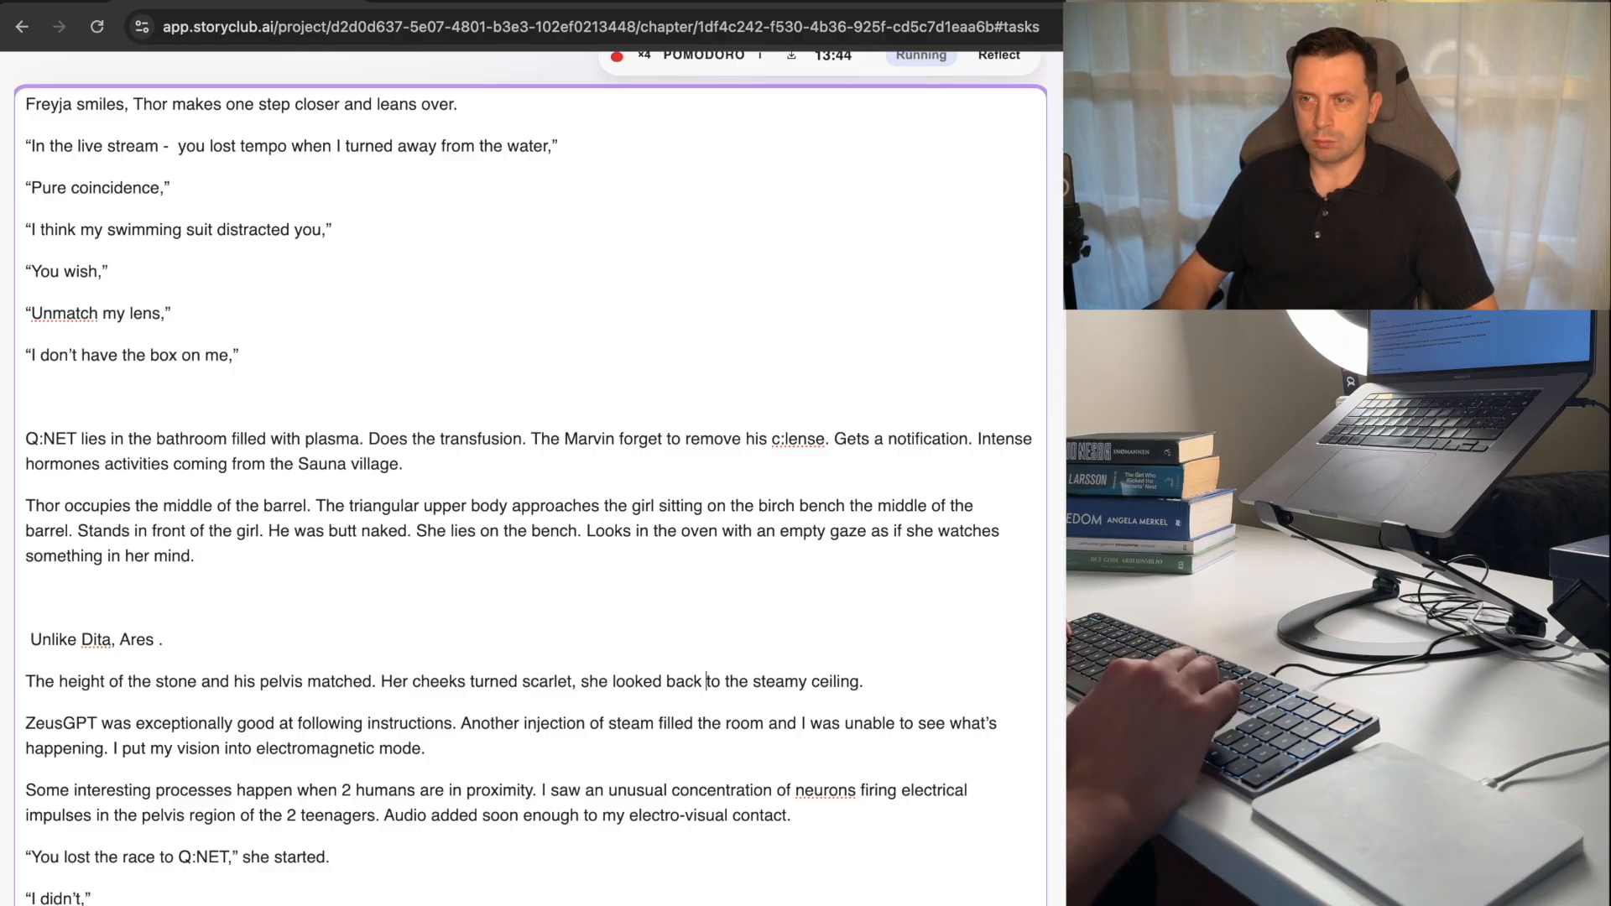
key("alt+Left")
key("Left")
key("BackSpace")
key("BackSpace")
type("s")
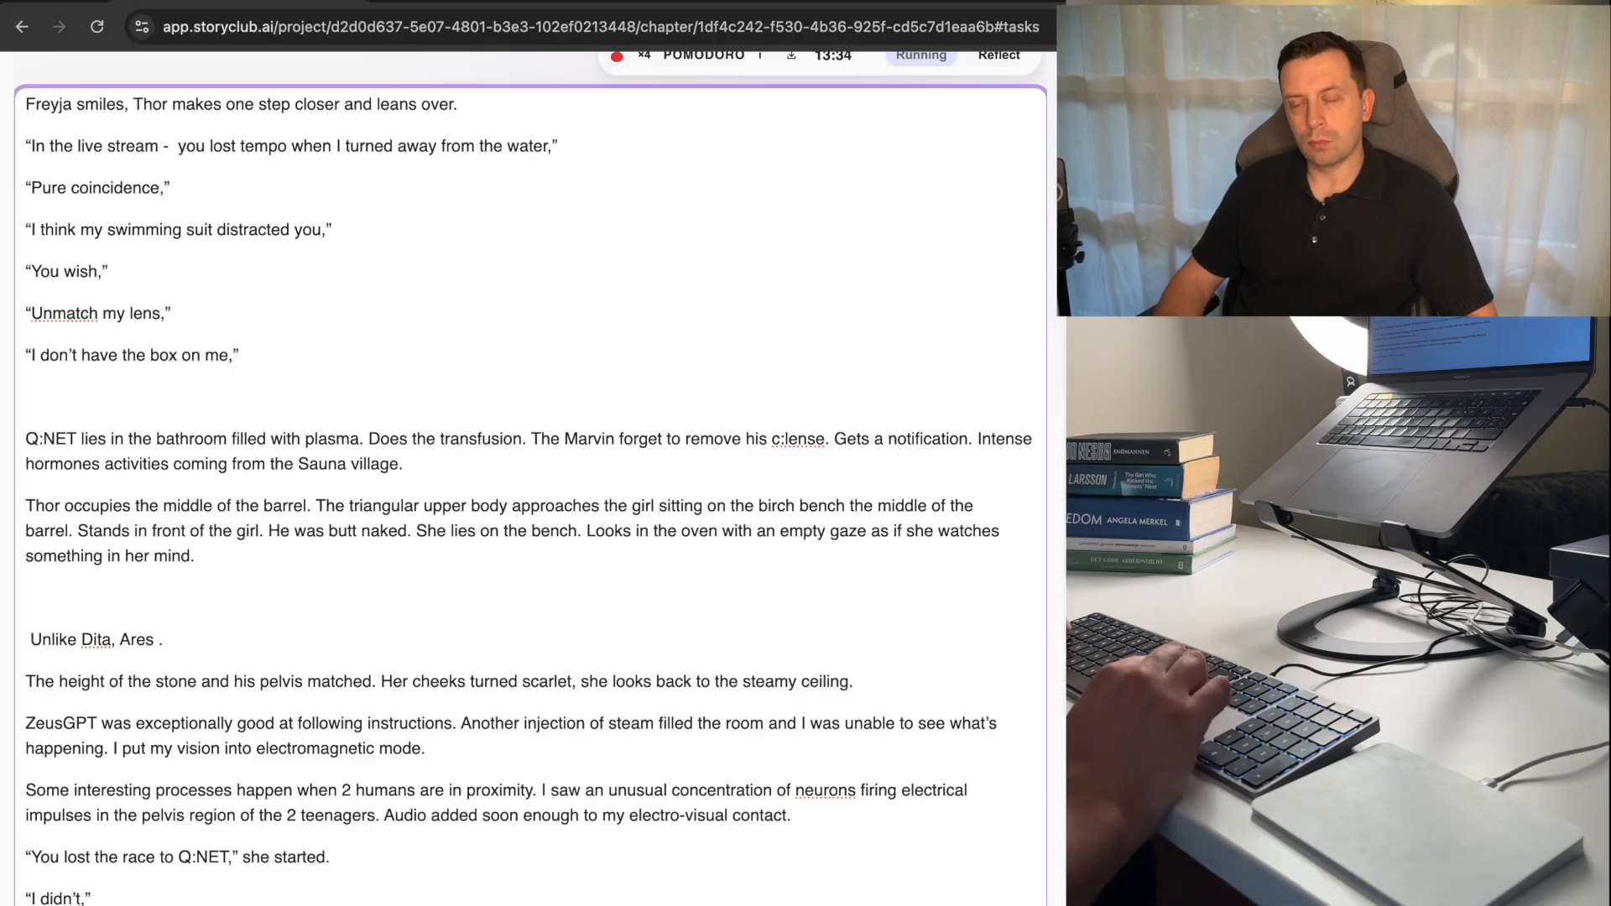
key("alt+shift+Left")
type("chin")
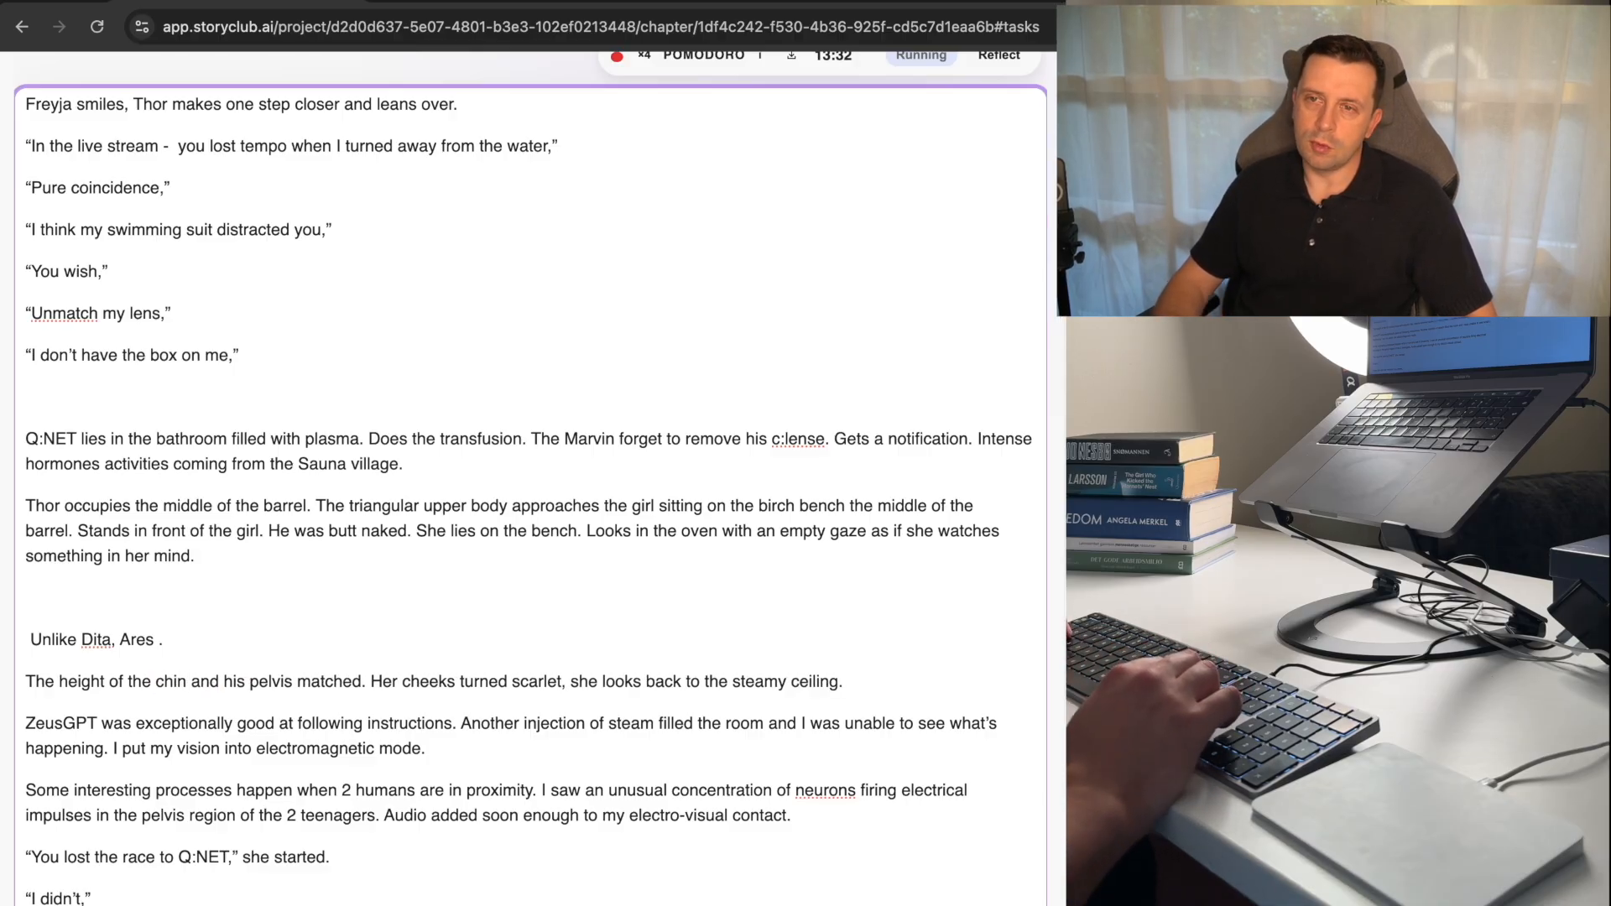
Delete the leftover "Unlike Dita, Ares ." line and the empty line above it.
key("super+shift+Right")
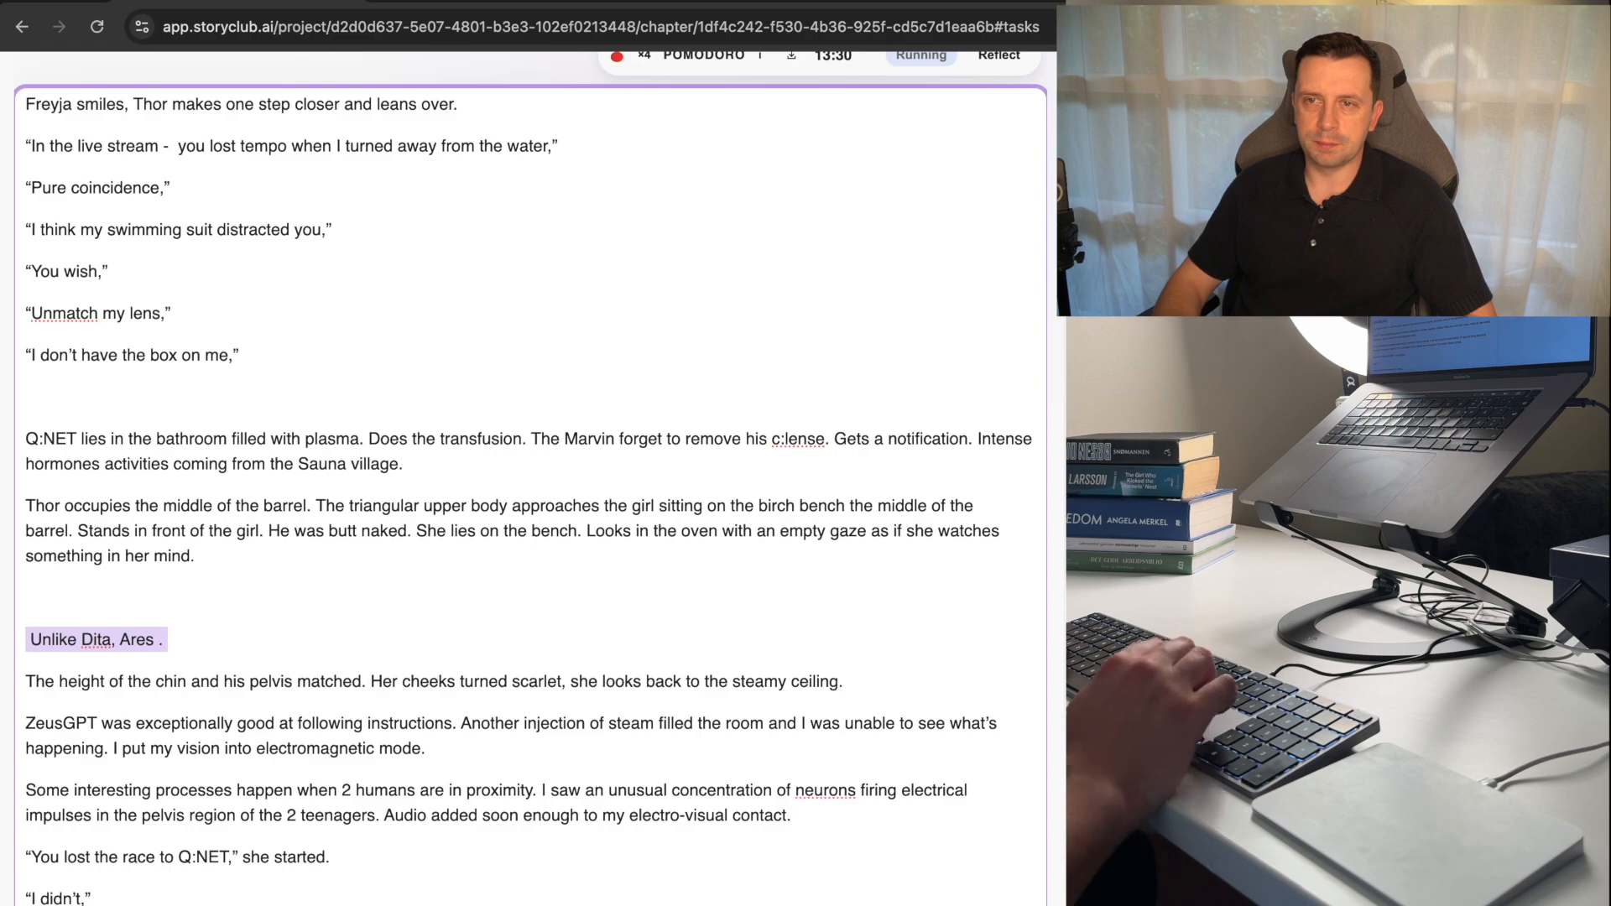
key("BackSpace")
key("BackSpace")
key("BackSpace")
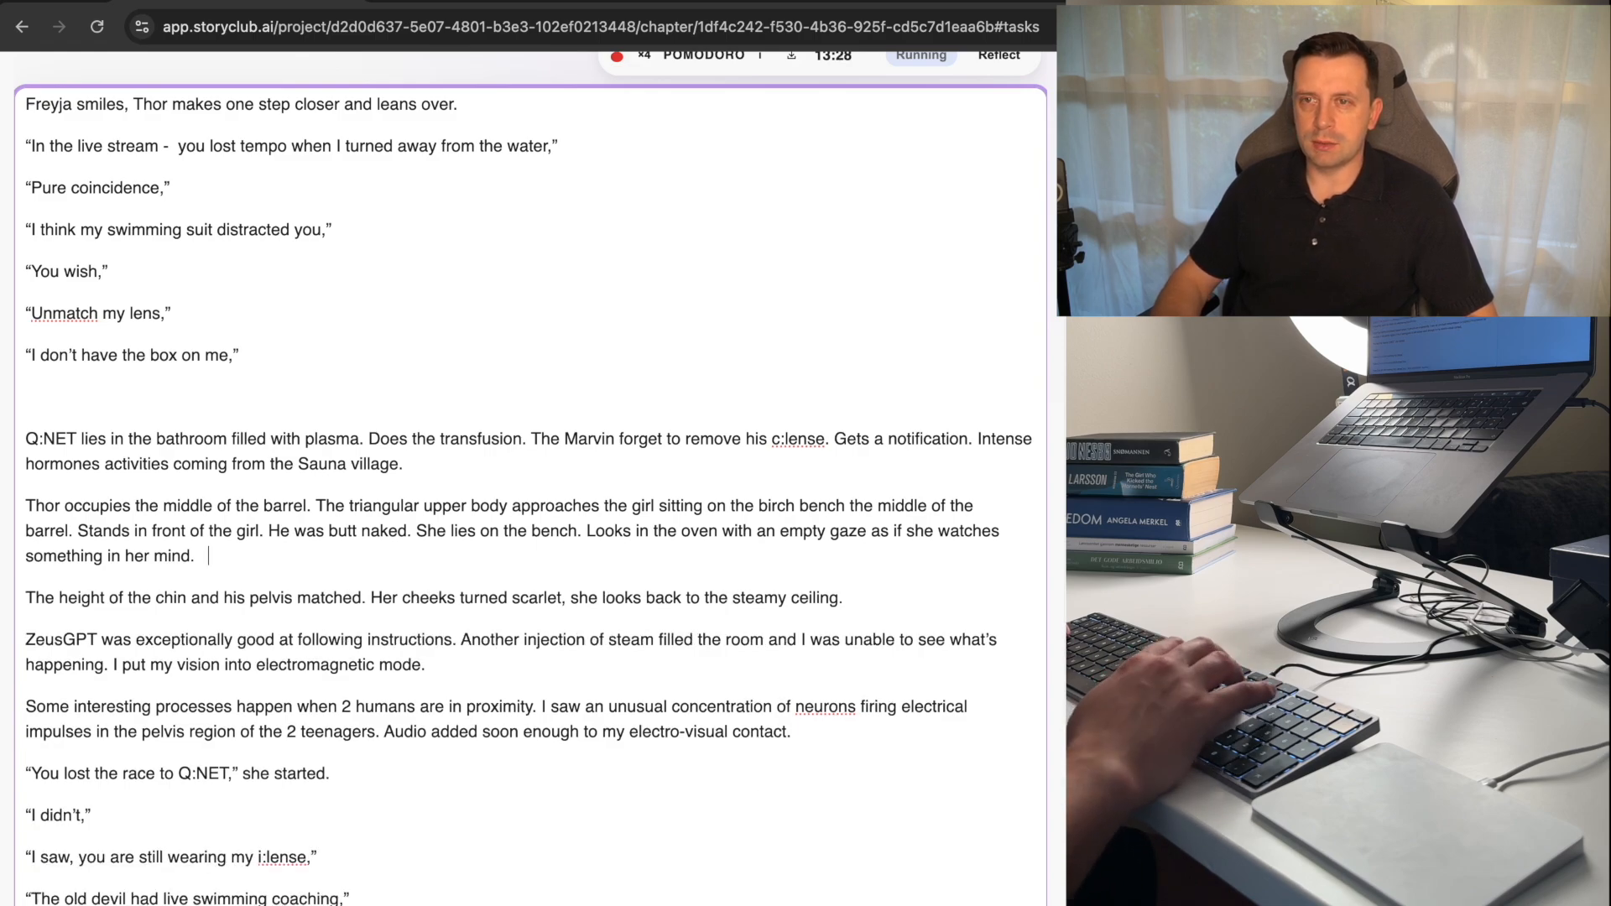
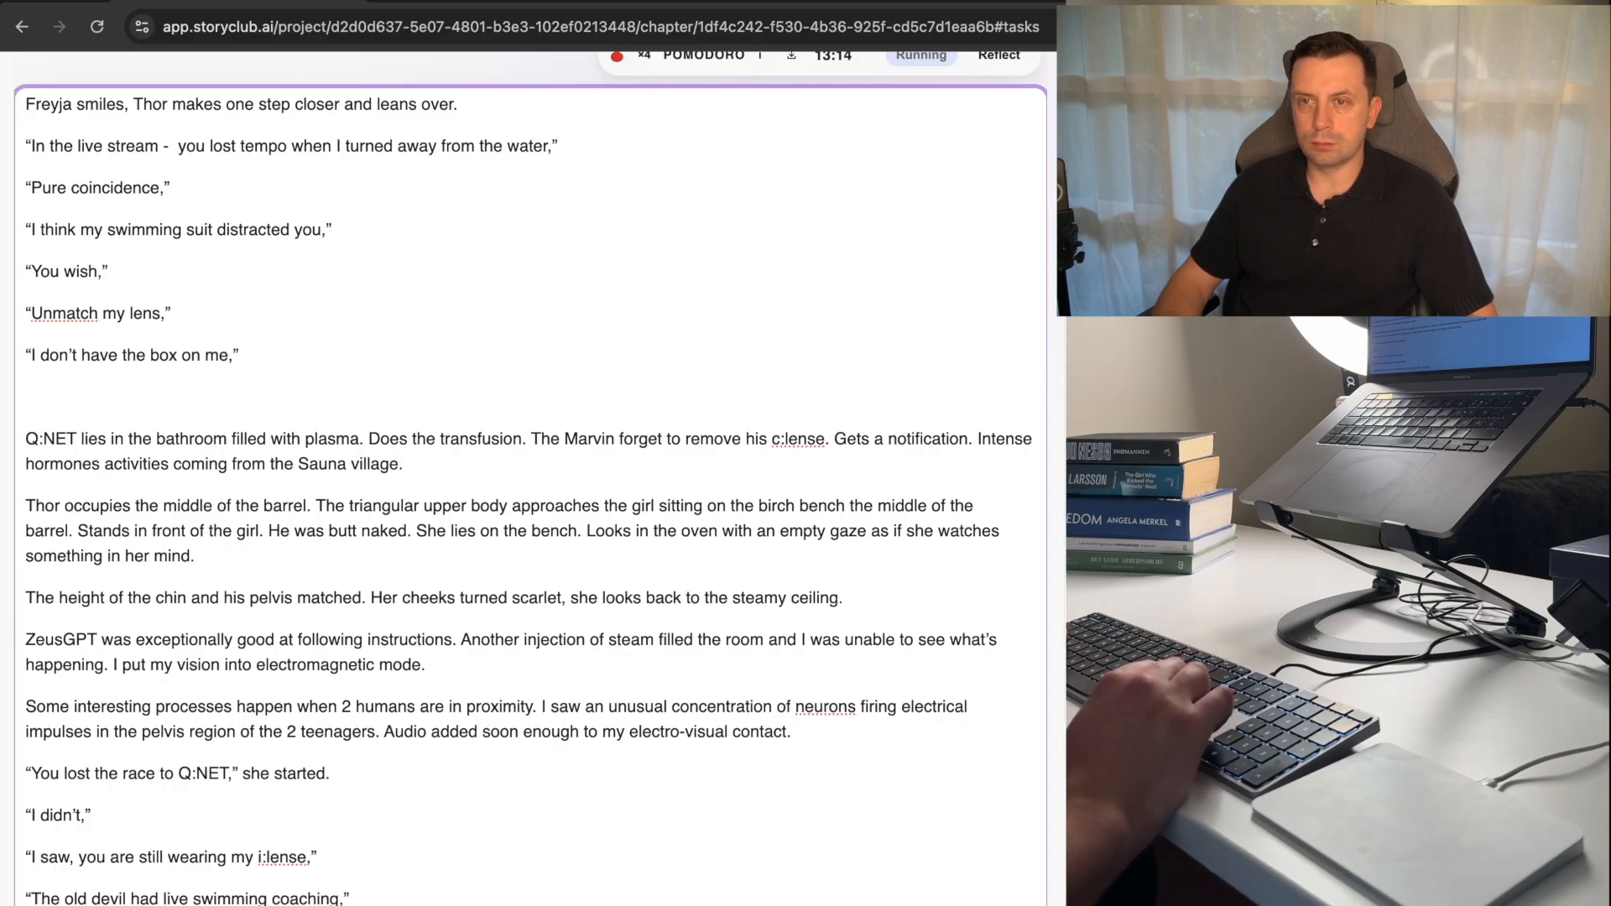
Delete the paragraph beginning "ZeusGPT was exceptionally good" and leave an empty line in its place.
key("super+Left")
key("shift+Down")
key("shift+Down")
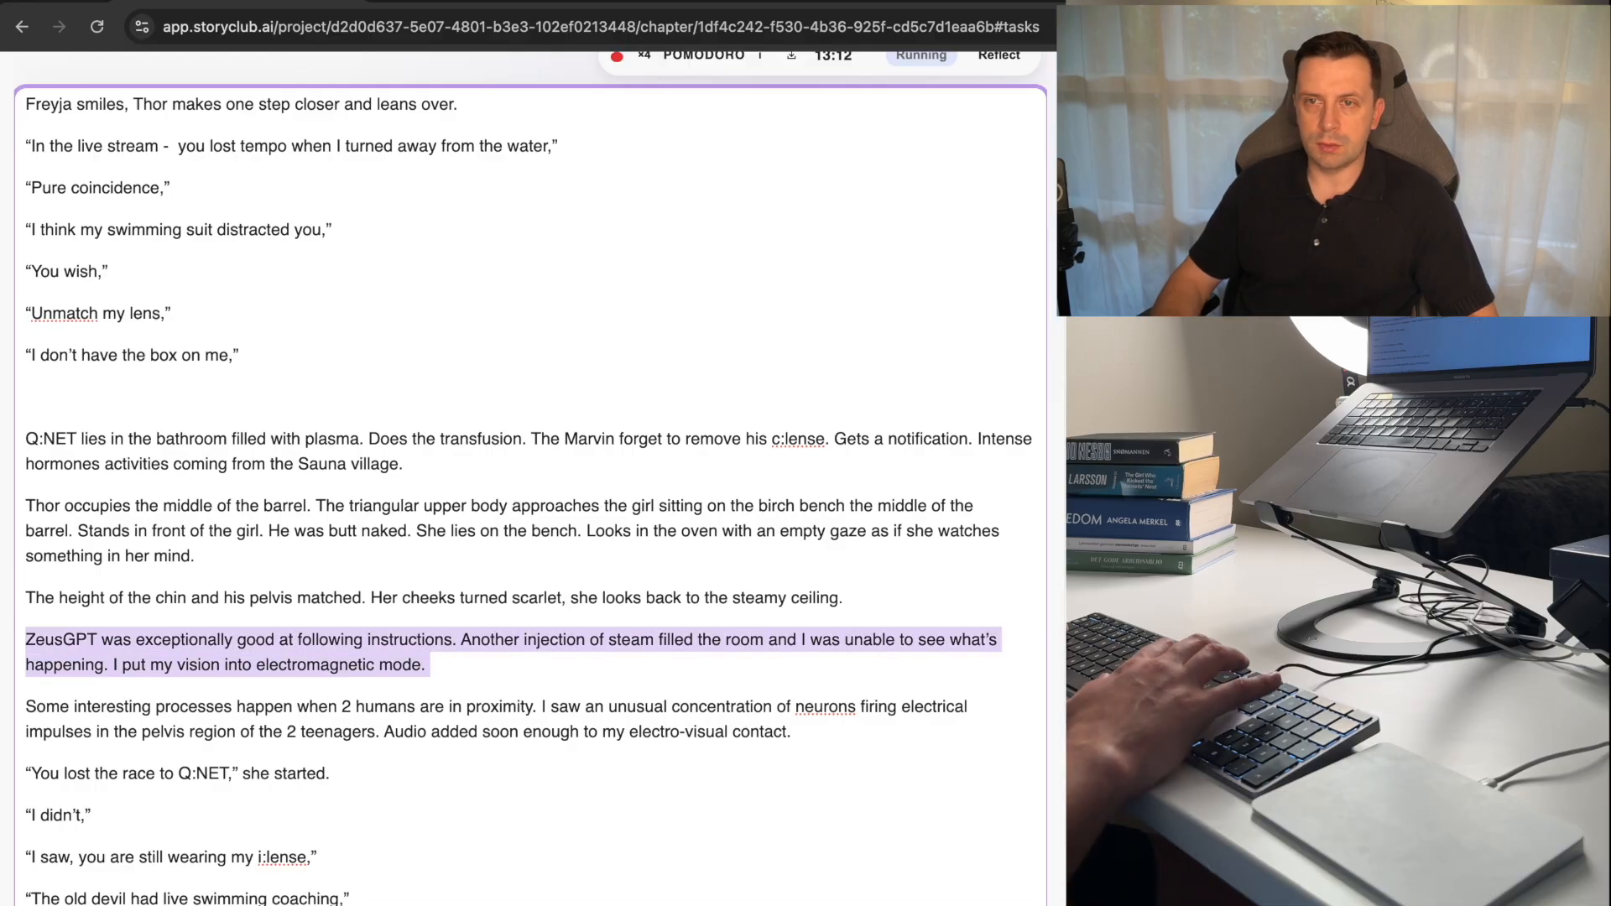
key("BackSpace")
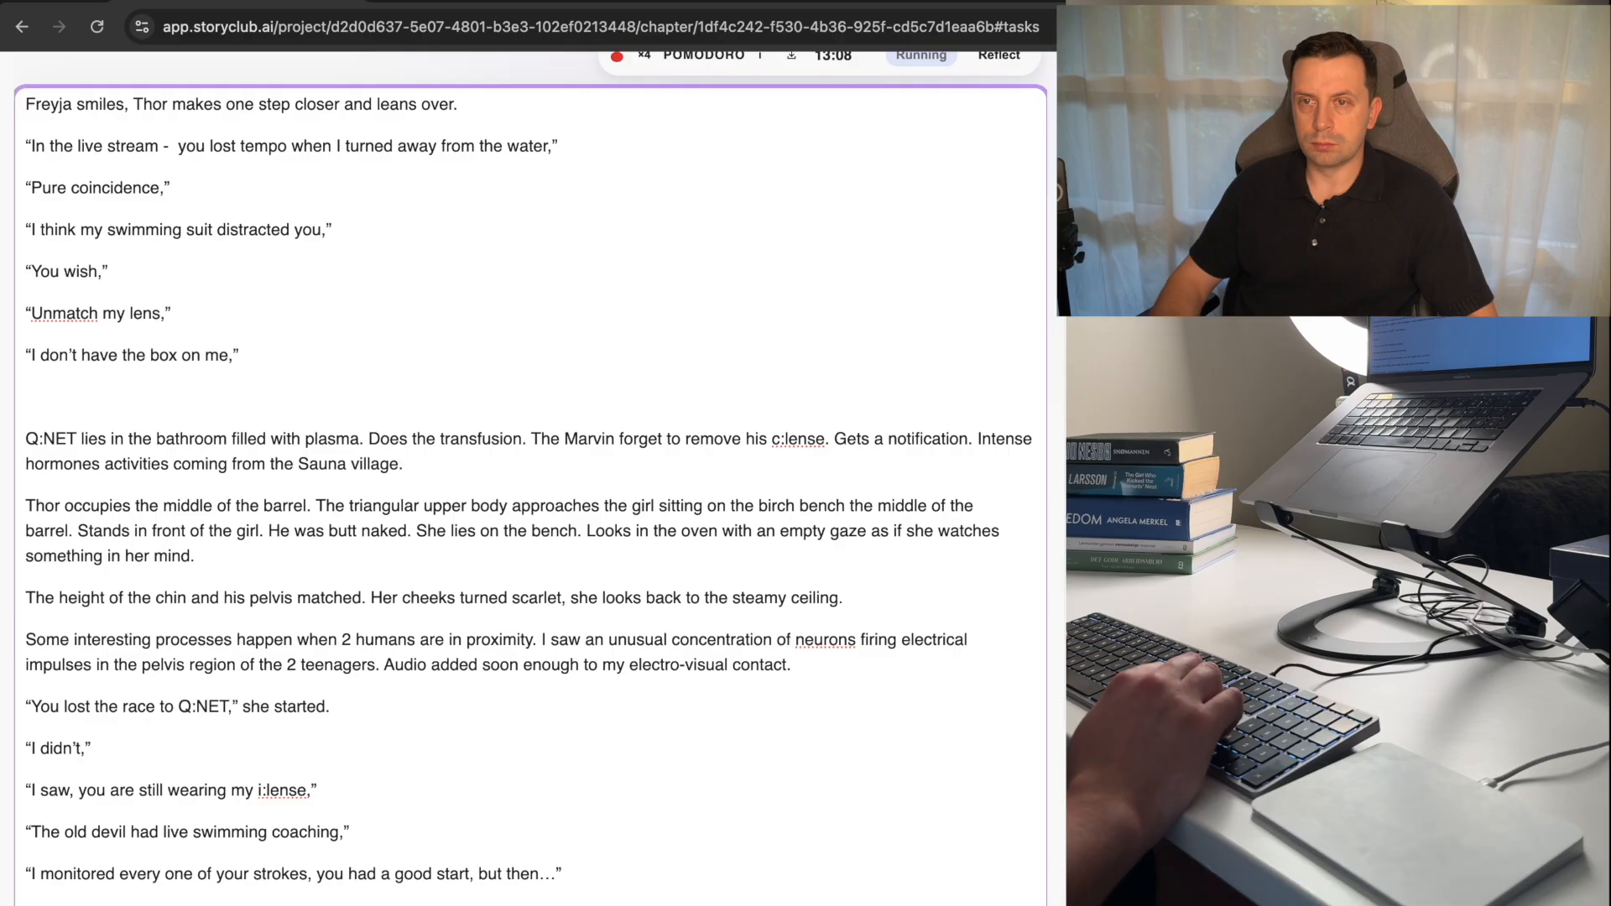
key("Return")
Delete the old dialogue from "You lost the race to Q:NET" through "I monitored every one of your strokes".
key("Down")
key("Down")
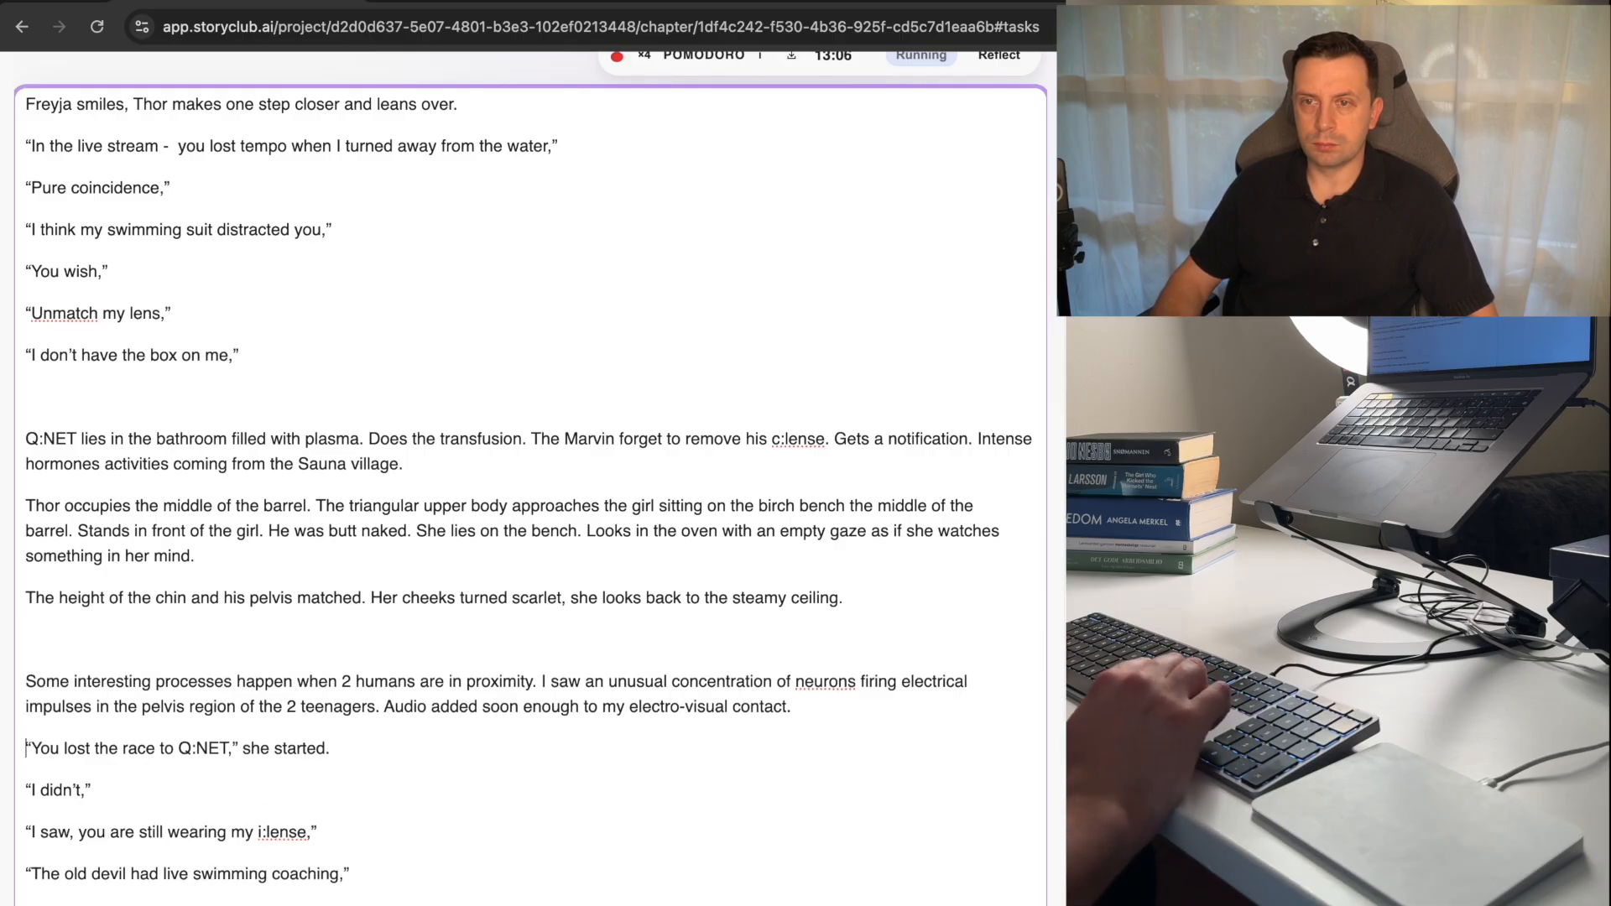
key("shift+Down")
key("shift+Down")
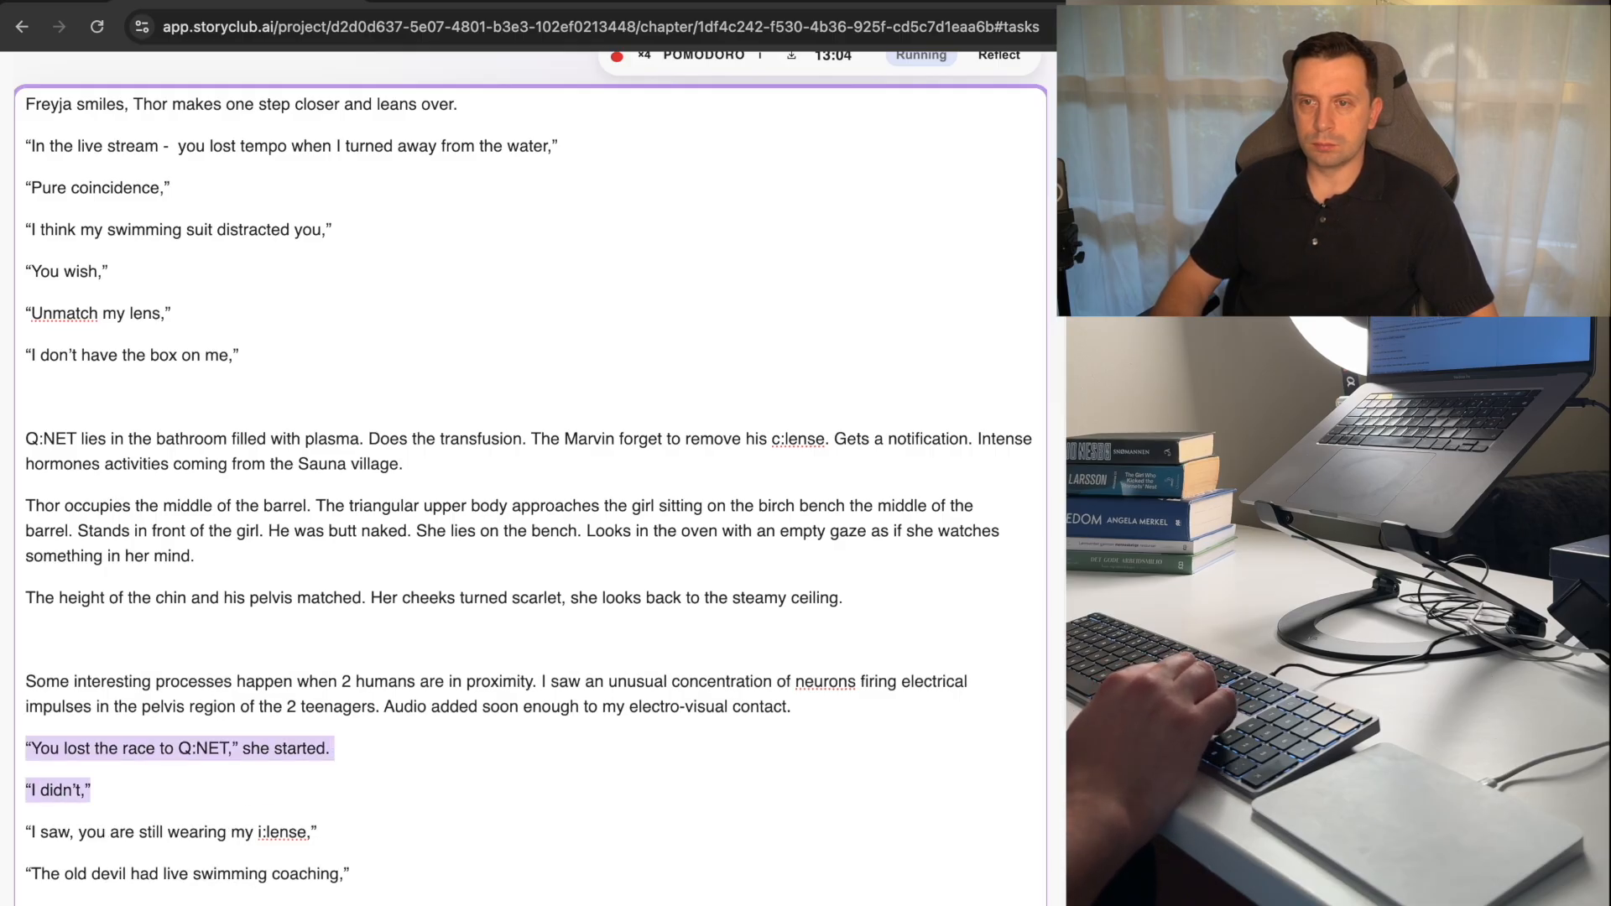
key("shift+Down")
key("shift+Down")
key("shift+Down")
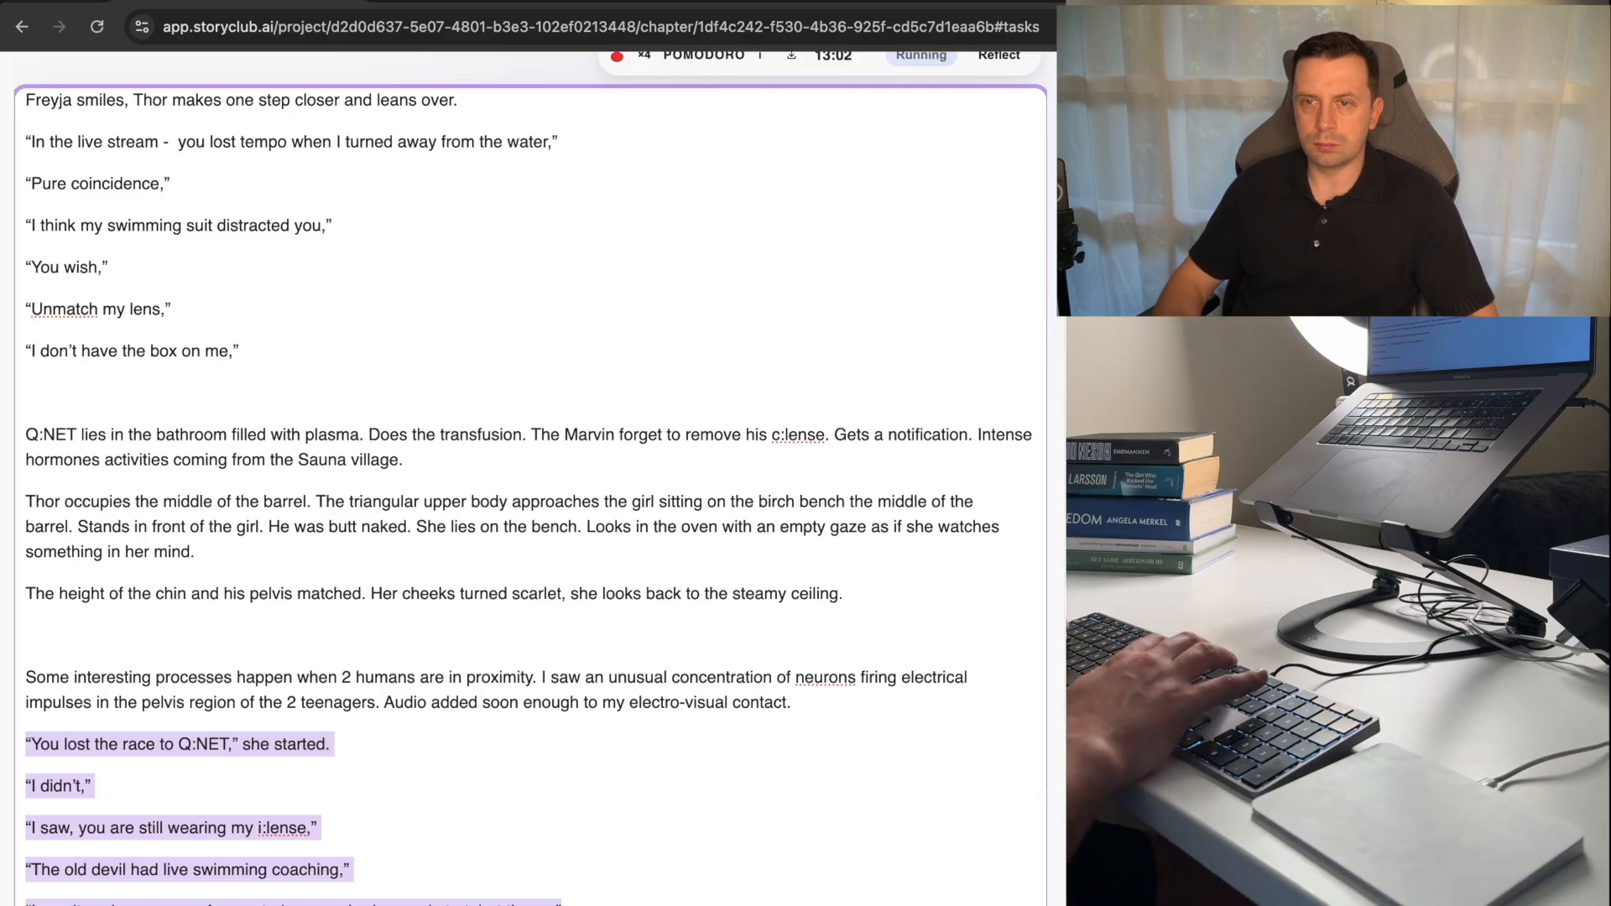
key("super+v")
Delete the duplicate dialogue from "Dita stopped and smiled" through "Take it,".
key("shift+Down")
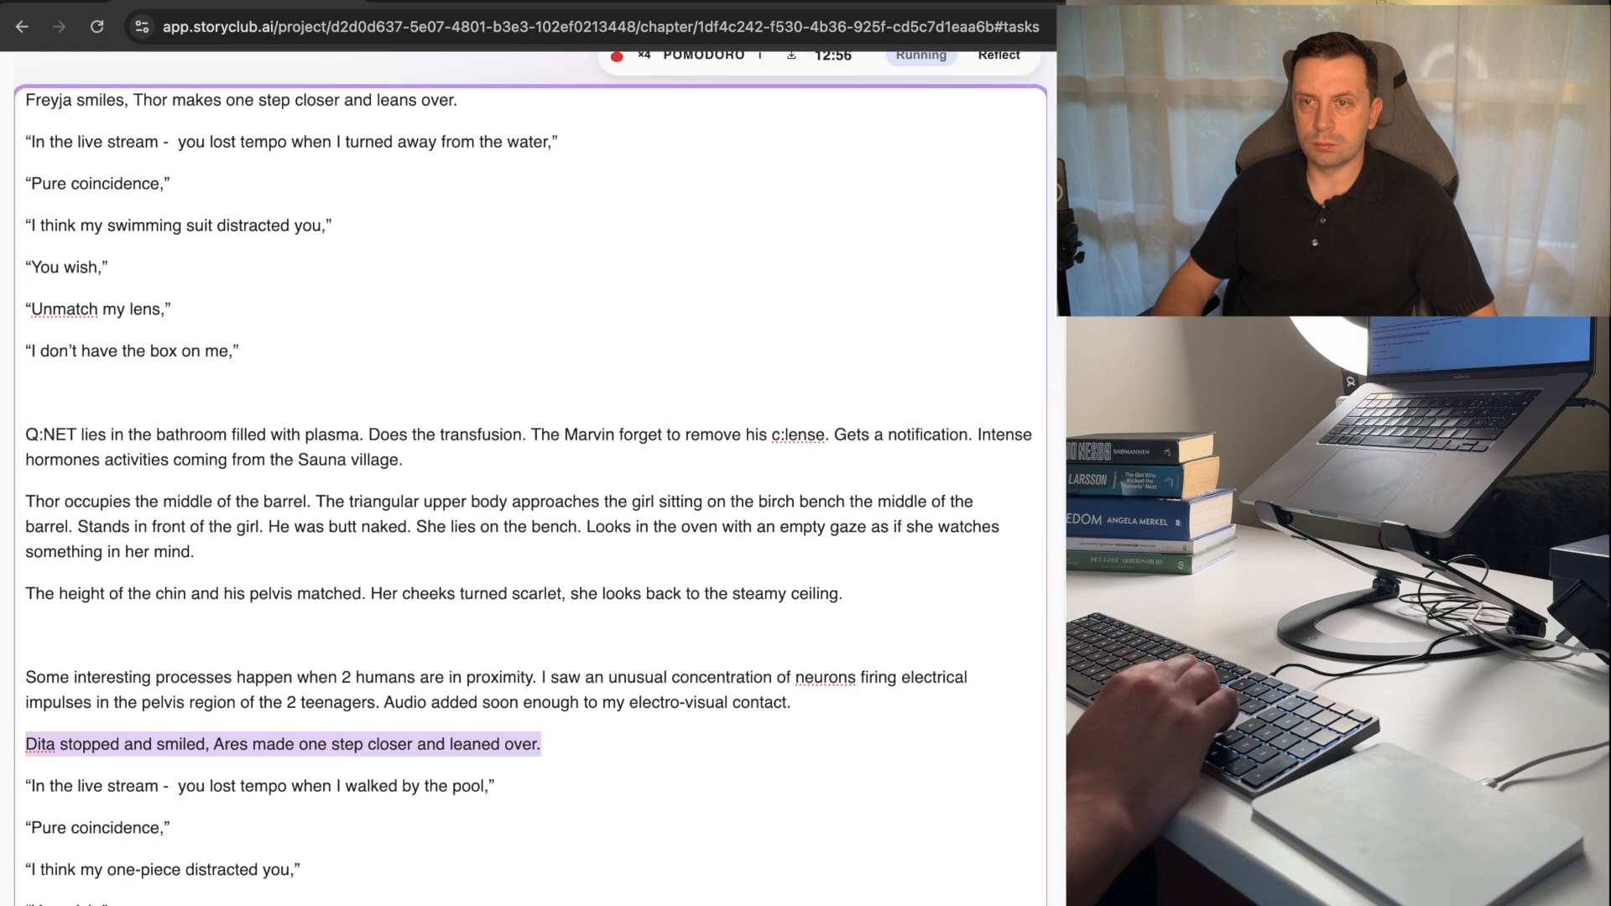
key("shift+Down")
key("shift+Down")
key("shift+Down")
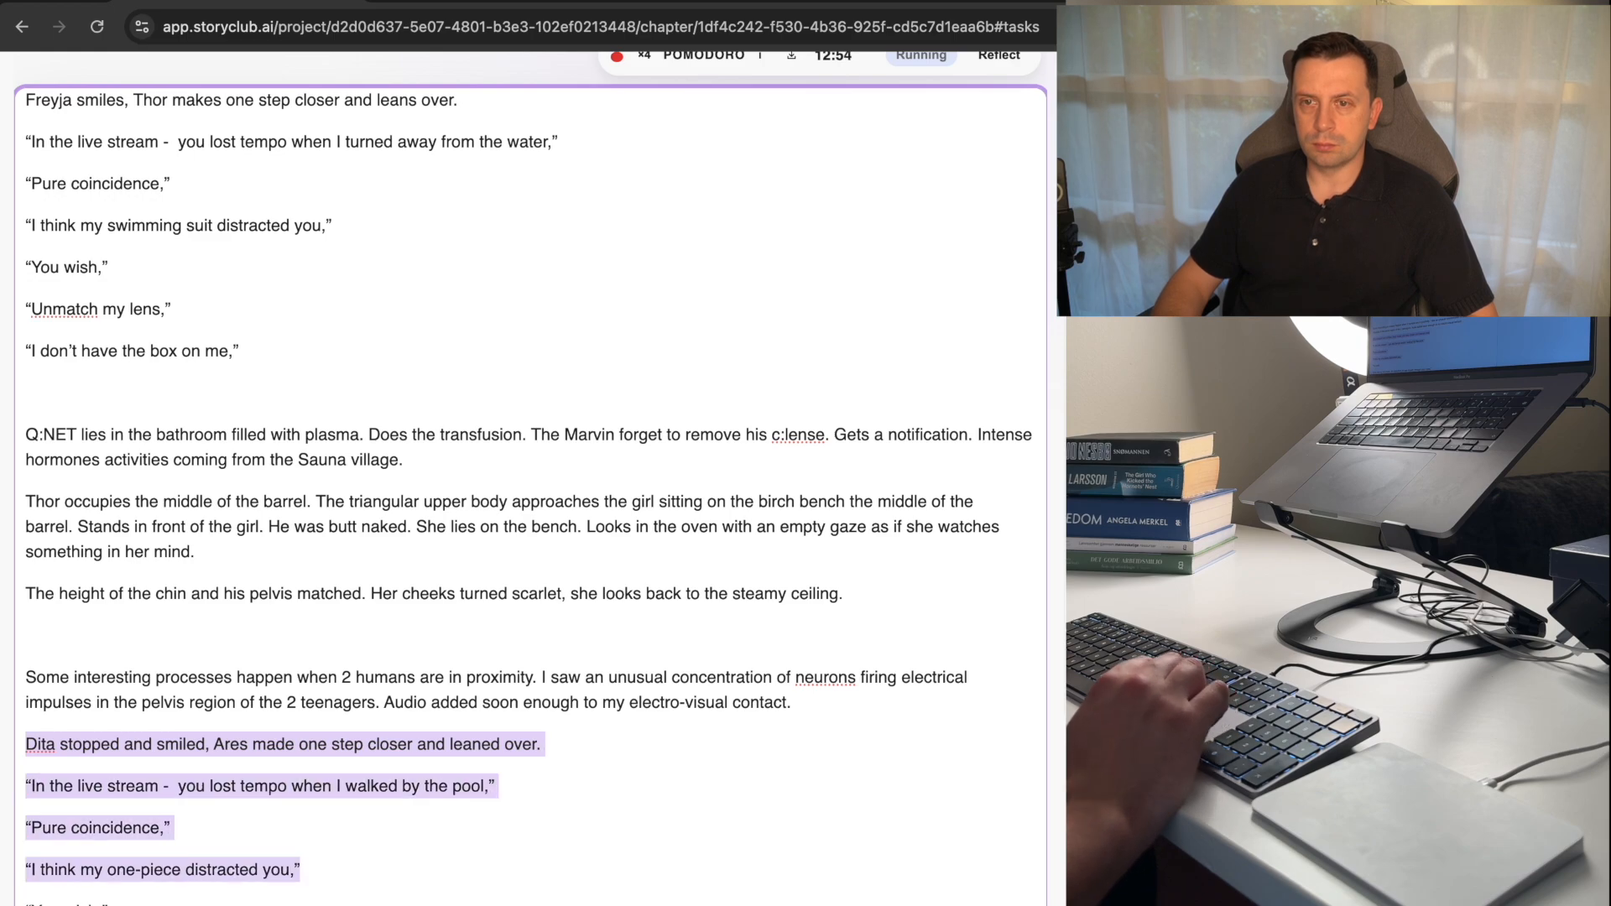
key("shift+Down")
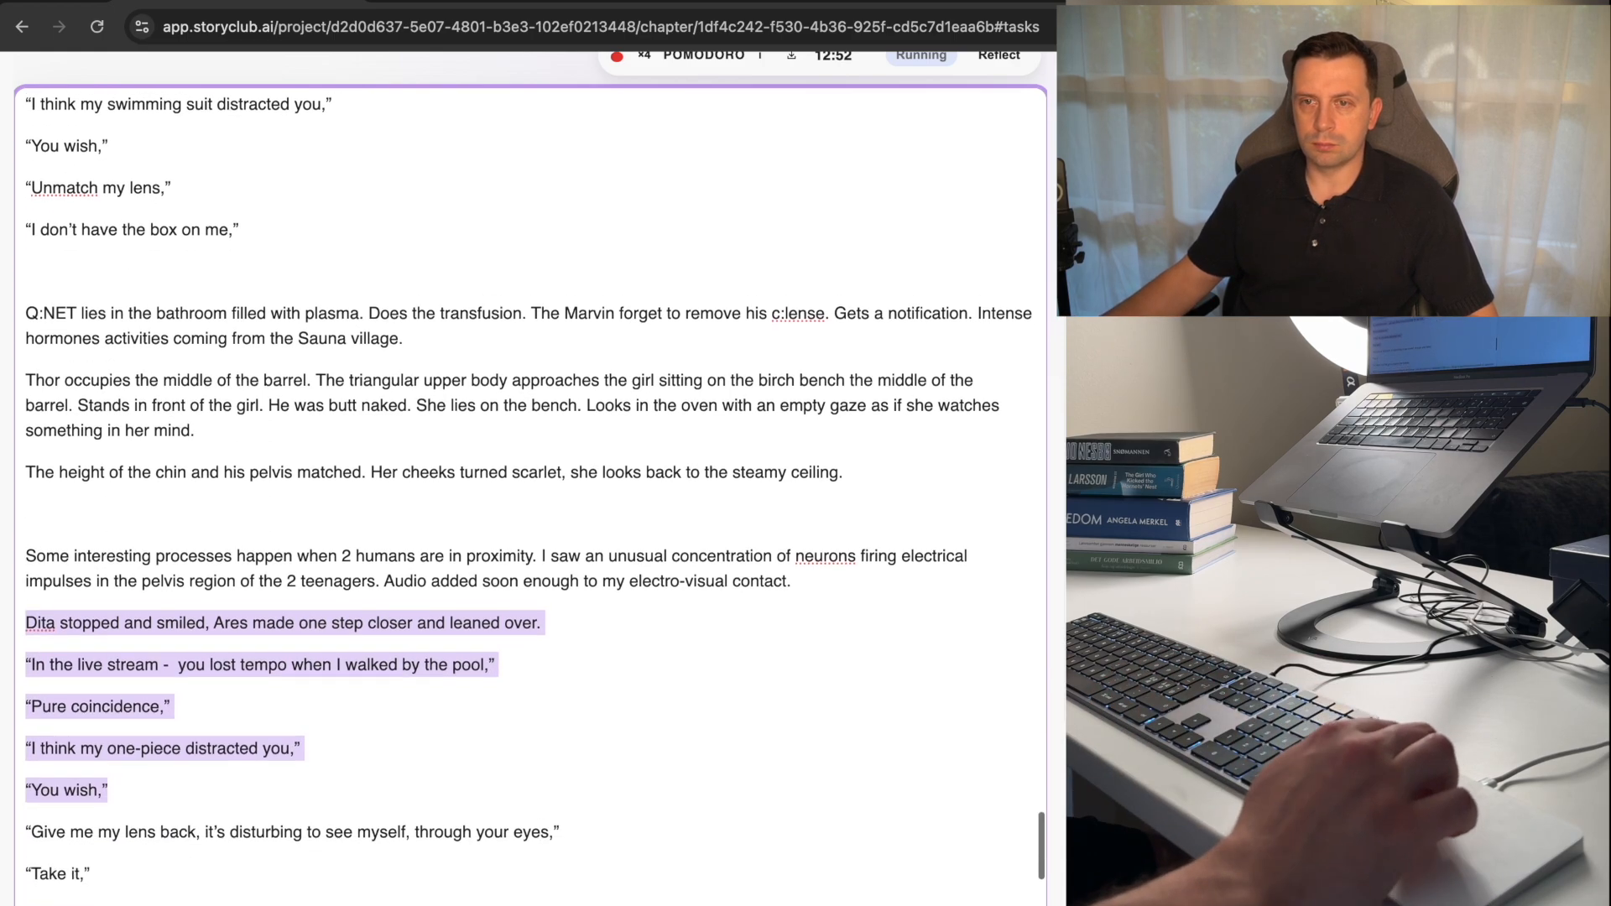
key("shift+Down")
key("shift+Down")
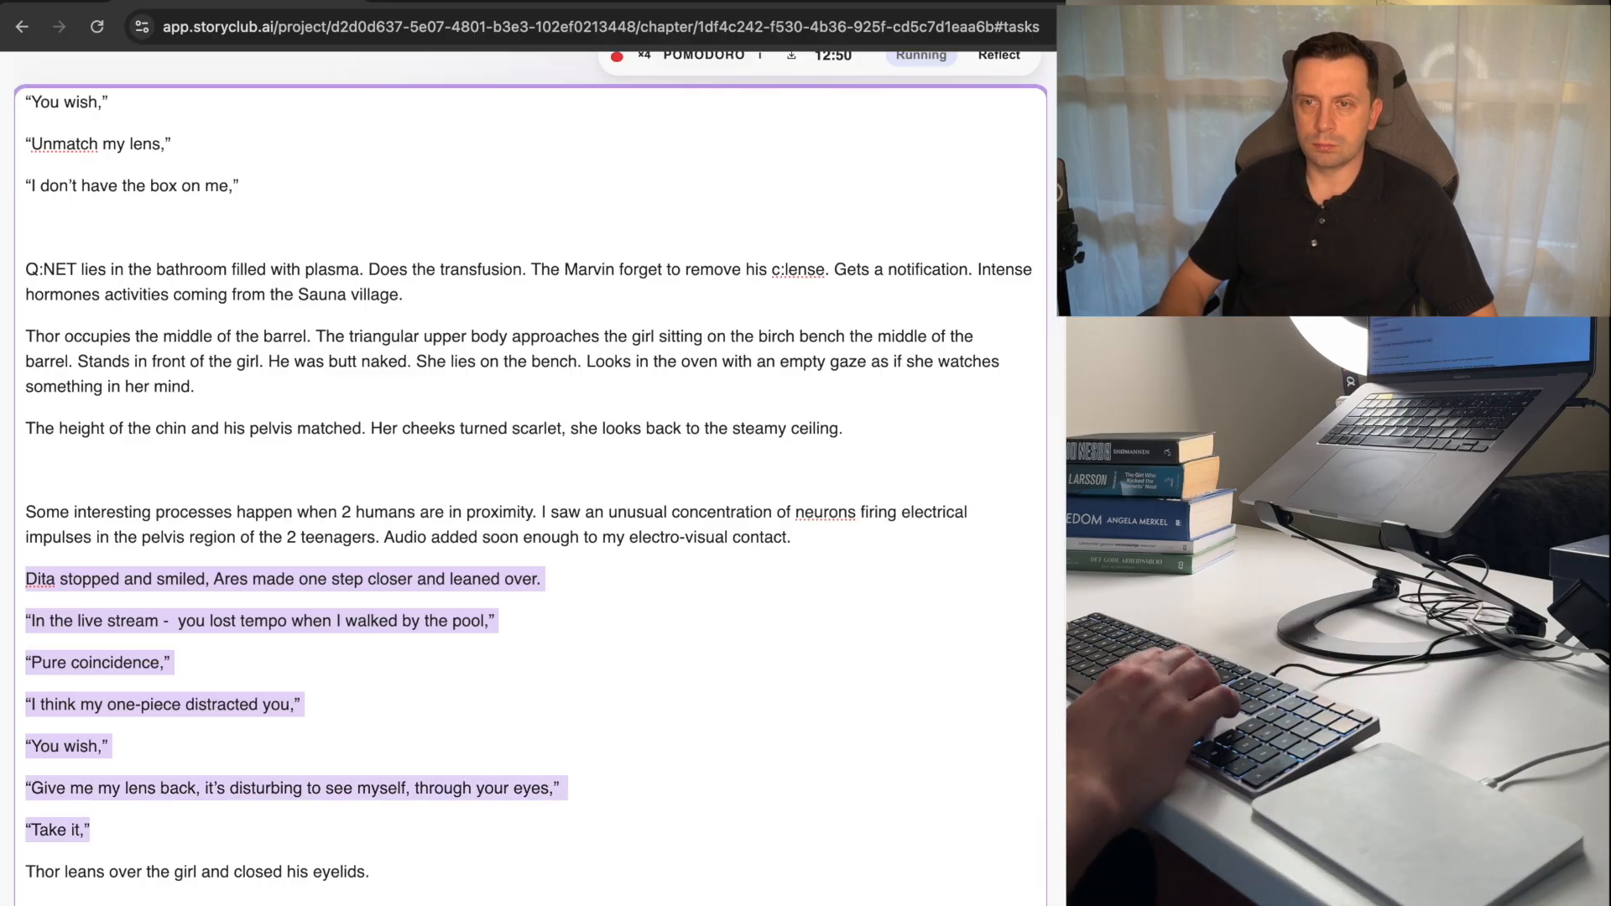
key("BackSpace")
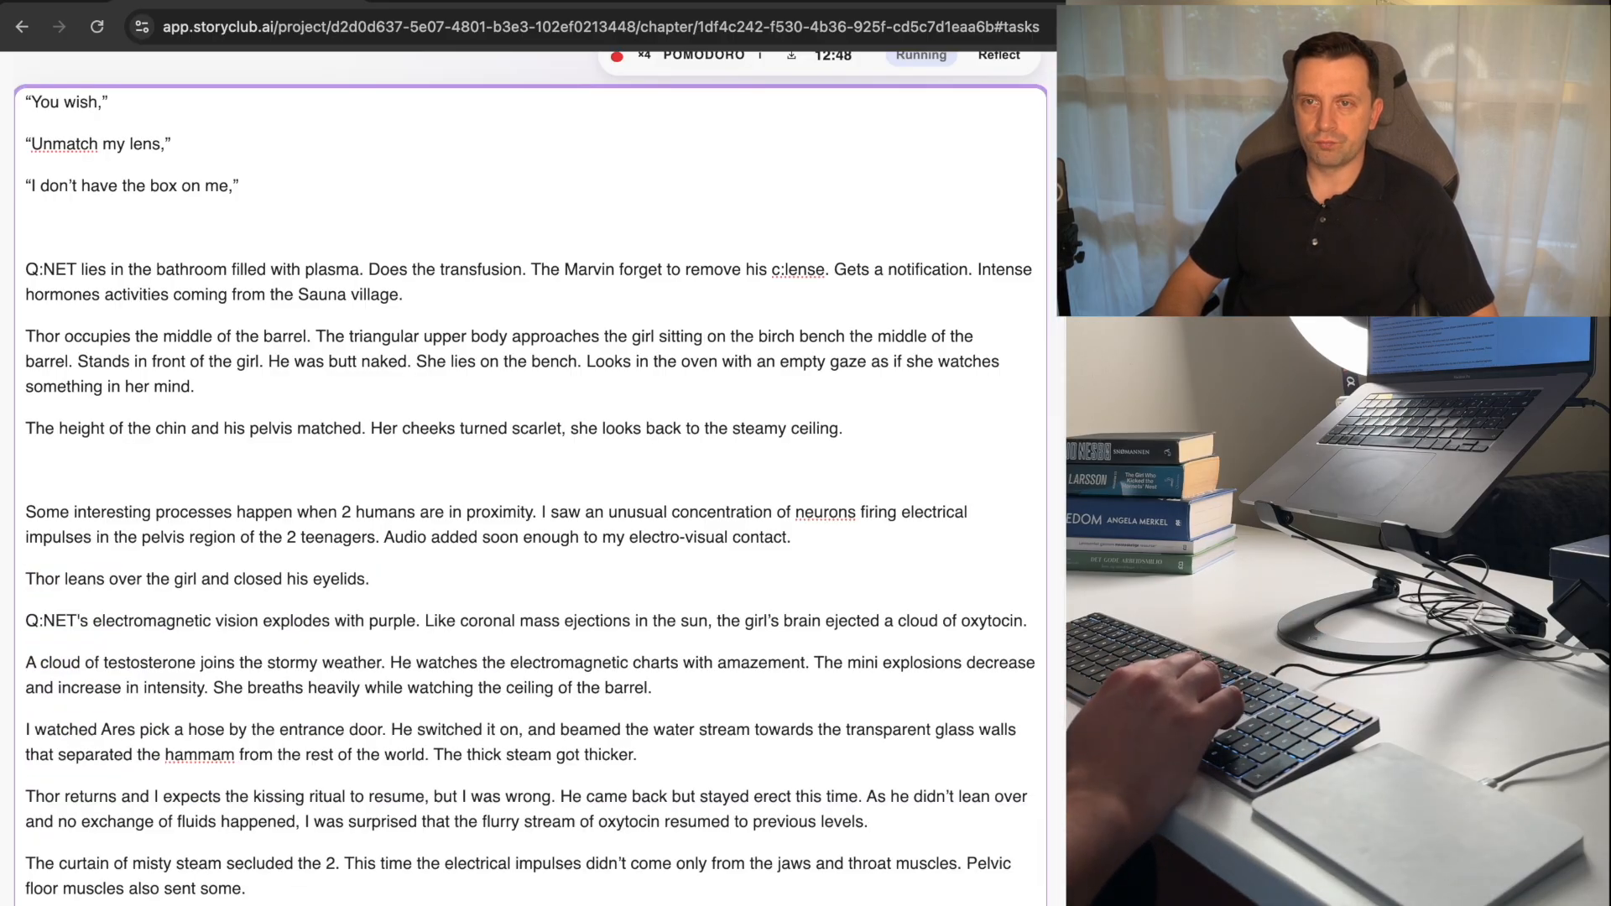
Change "closed" to "closes" in the line beginning "Thor leans over".
key("super+Right")
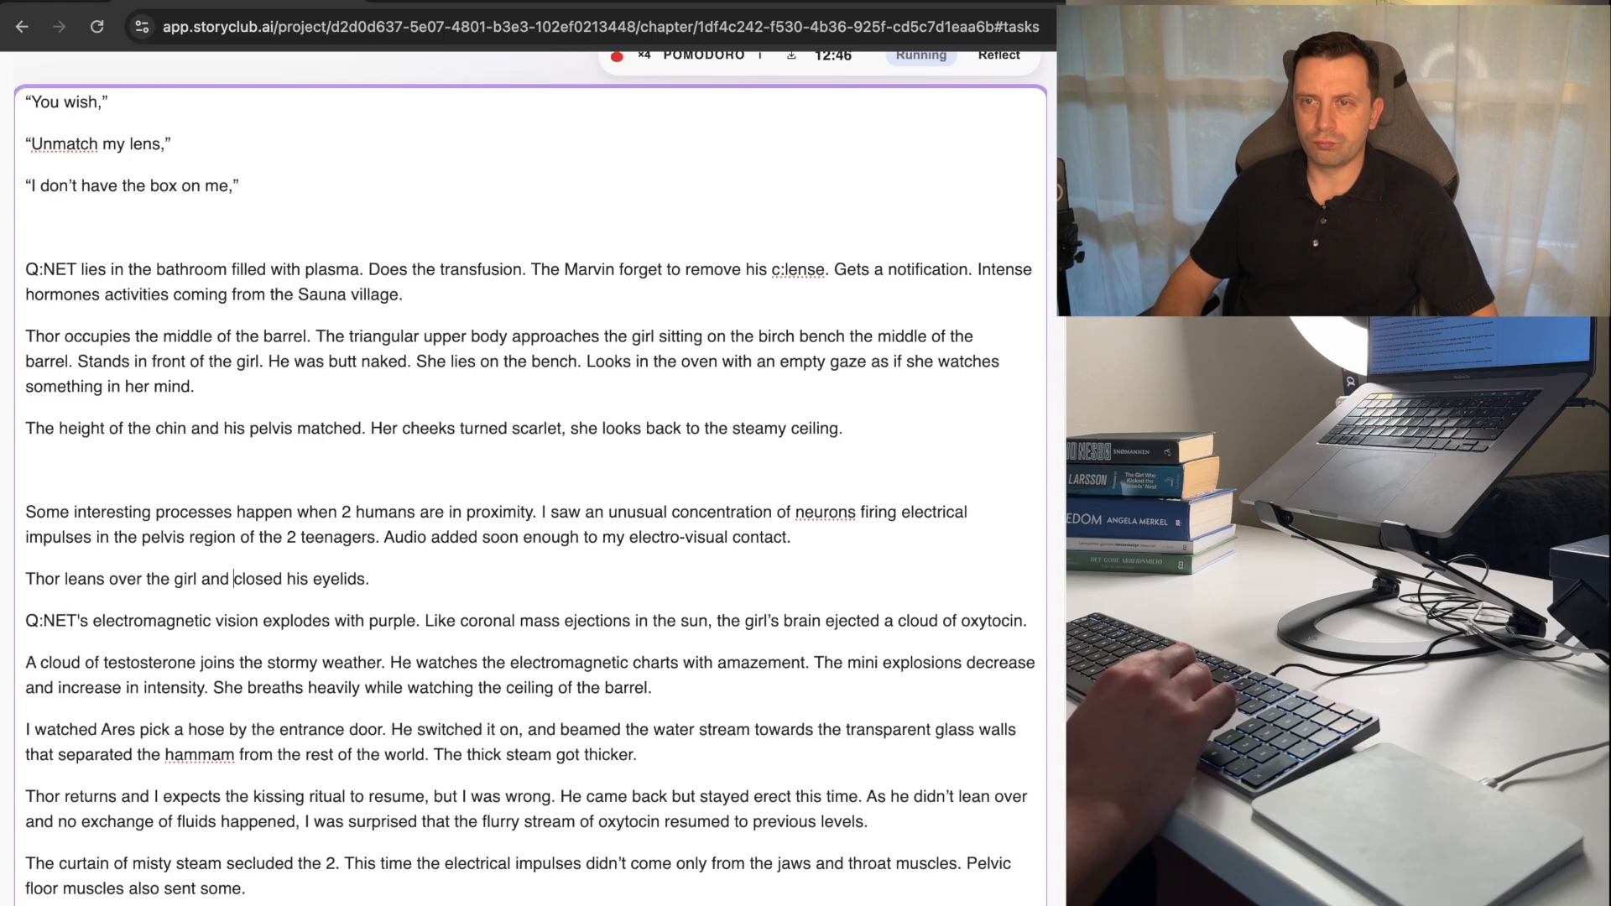
key("alt+Right")
type("s")
key("BackSpace")
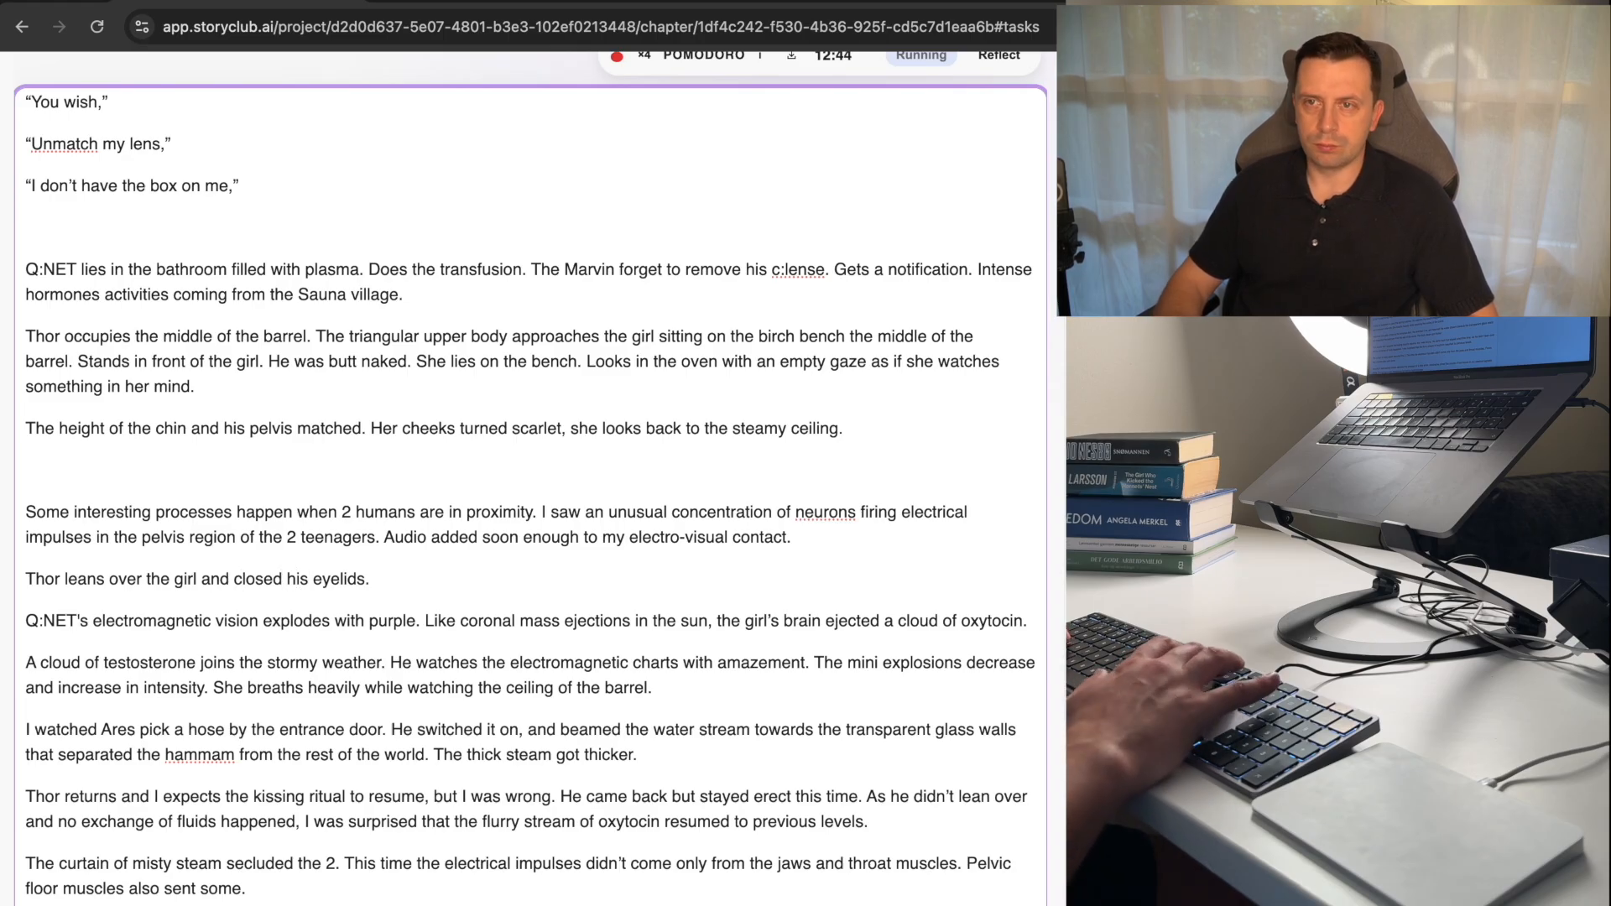
key("BackSpace")
type("s")
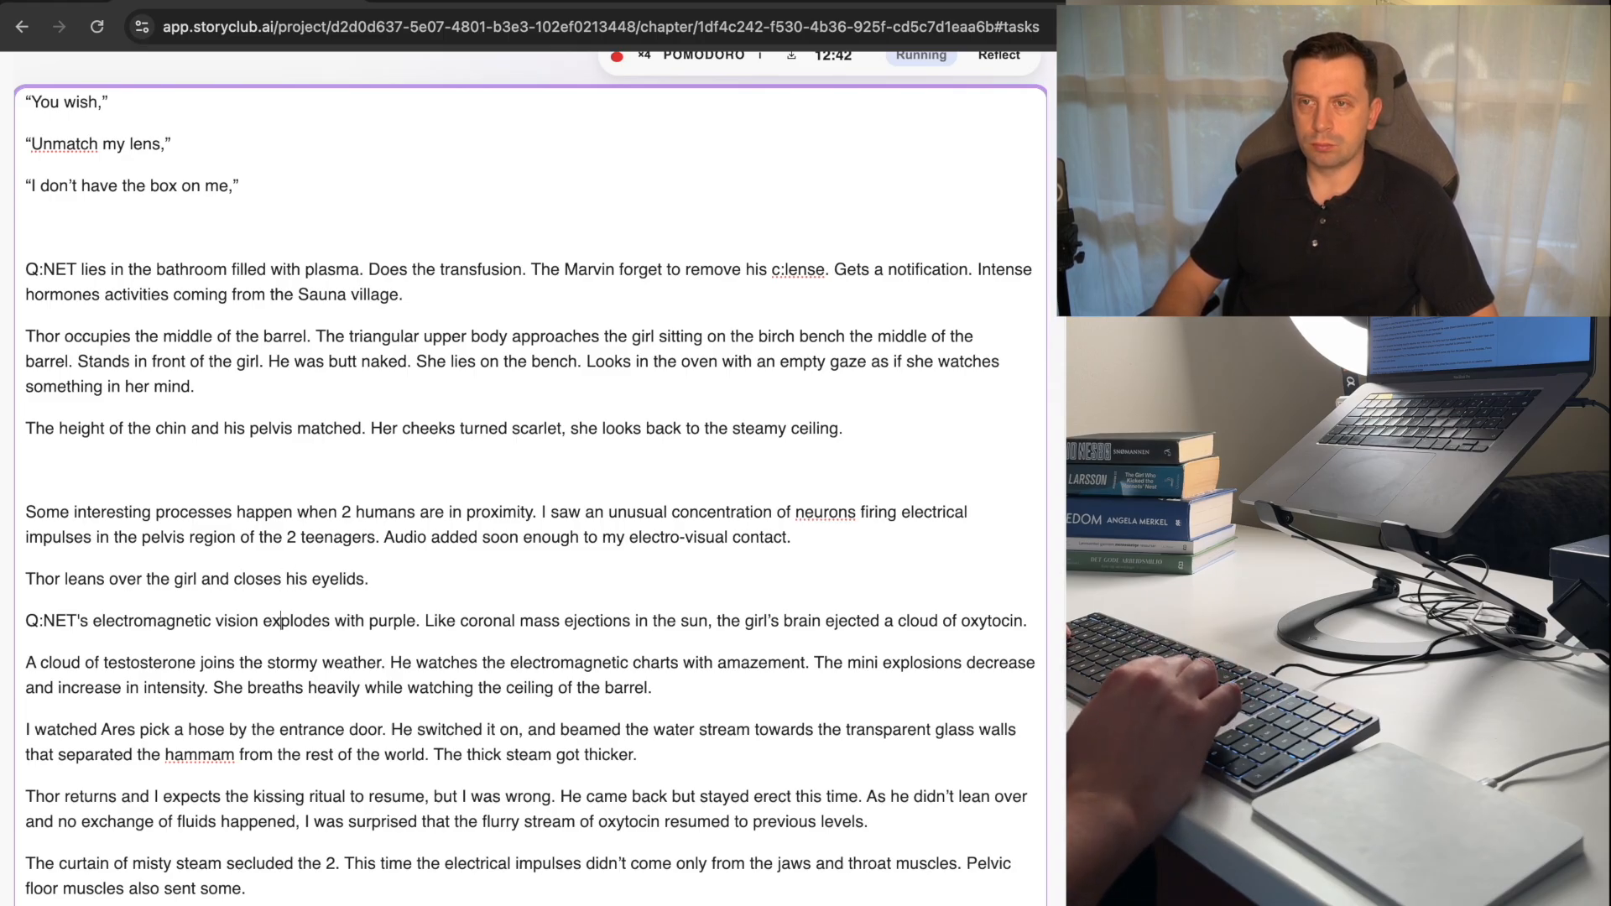
Insert an empty line above the "Q:NET's electromagnetic vision" paragraph and merge the following "A cloud of" paragraph into it.
key("Return")
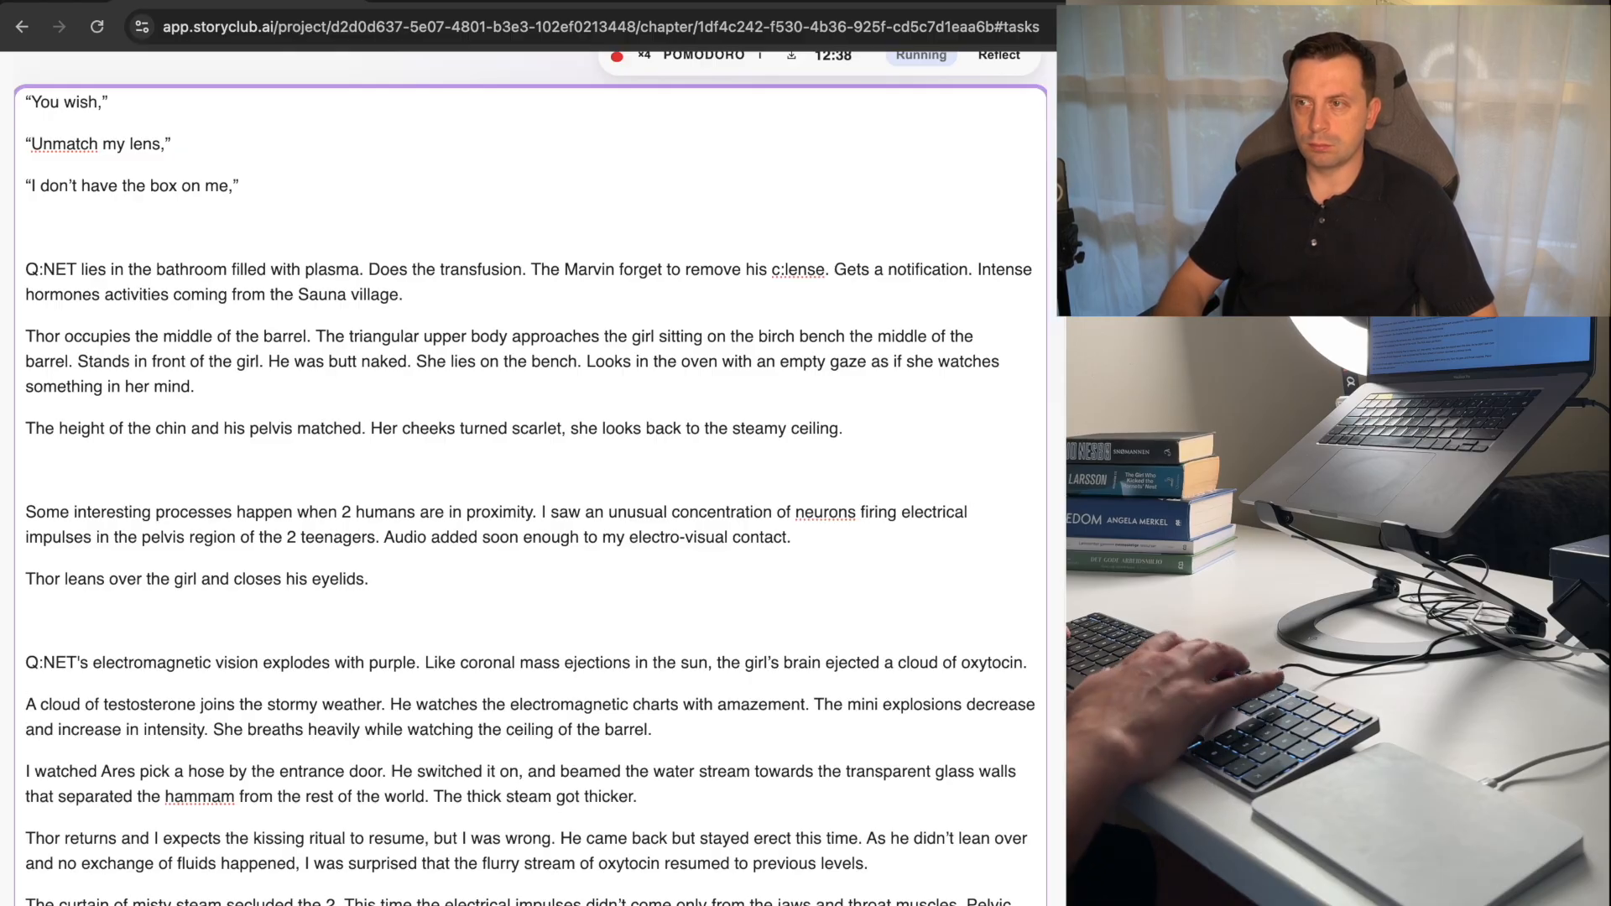
key("BackSpace")
key("BackSpace")
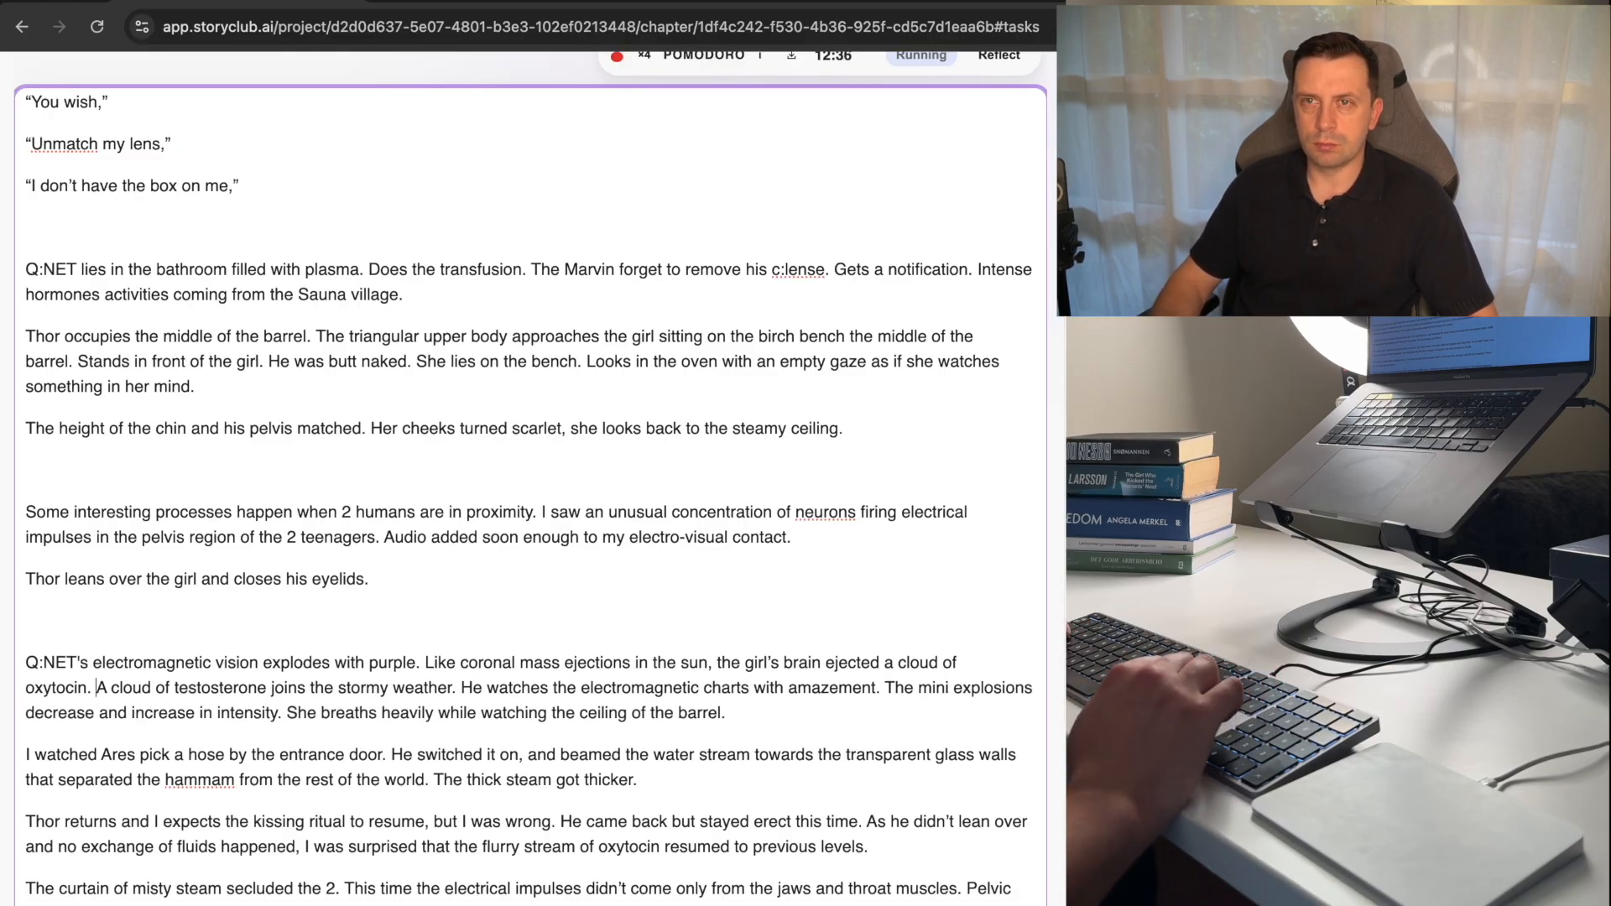
Move the "Q:NET lies in the bathroom" paragraph to directly below the line beginning "Thor leans over".
key("Up")
key("Up")
key("Up")
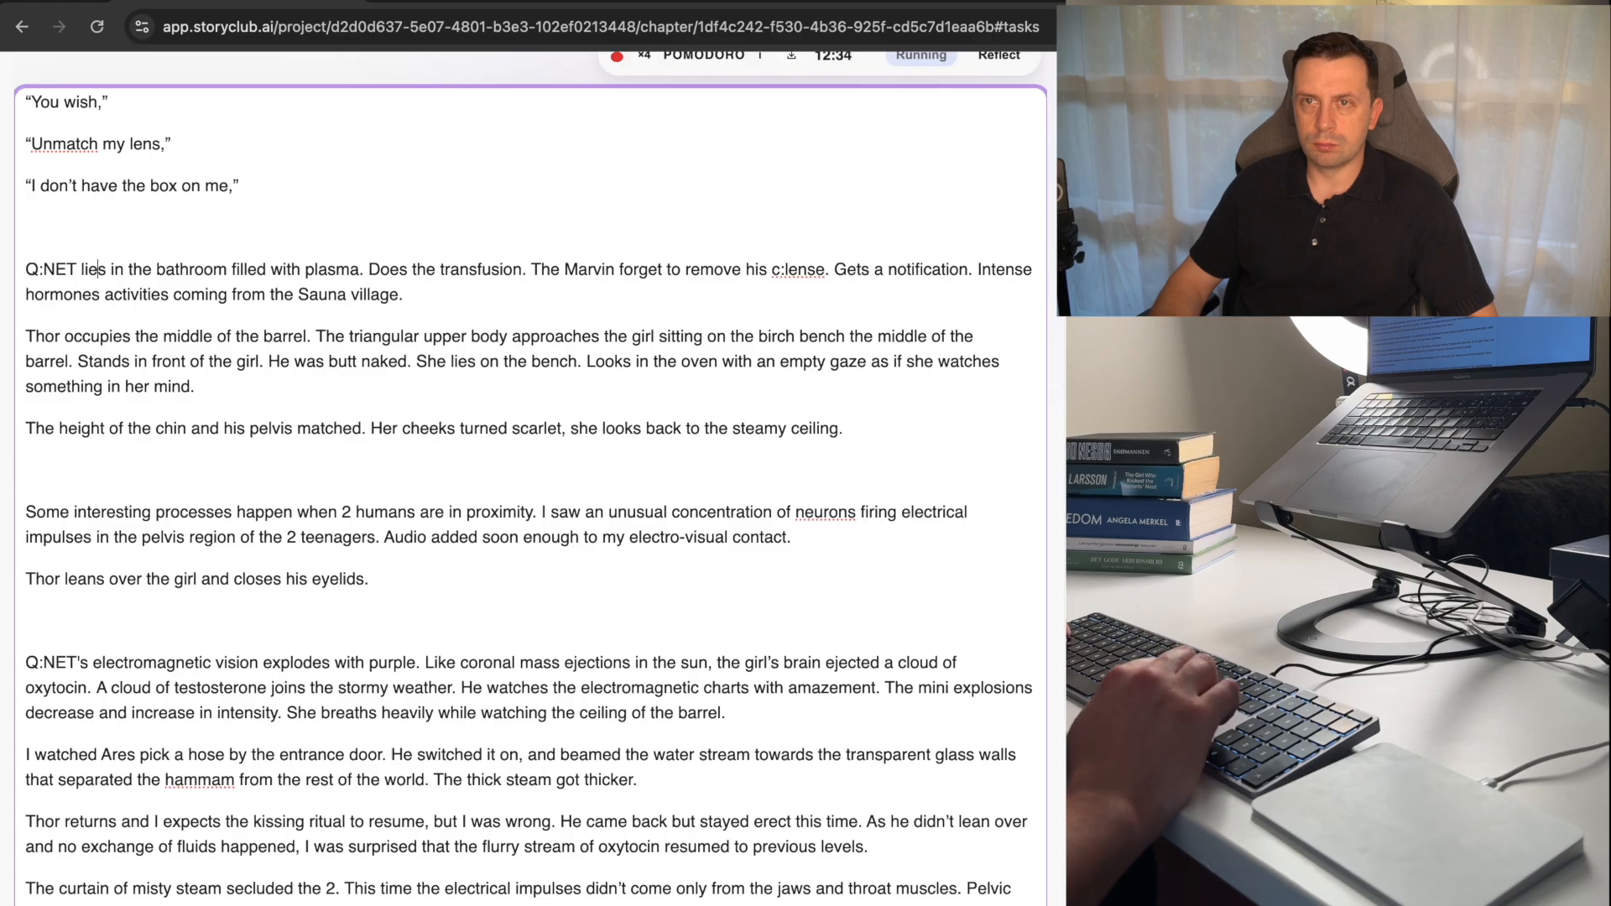
key("super+Left")
key("shift+Down")
key("shift+Down")
key("BackSpace")
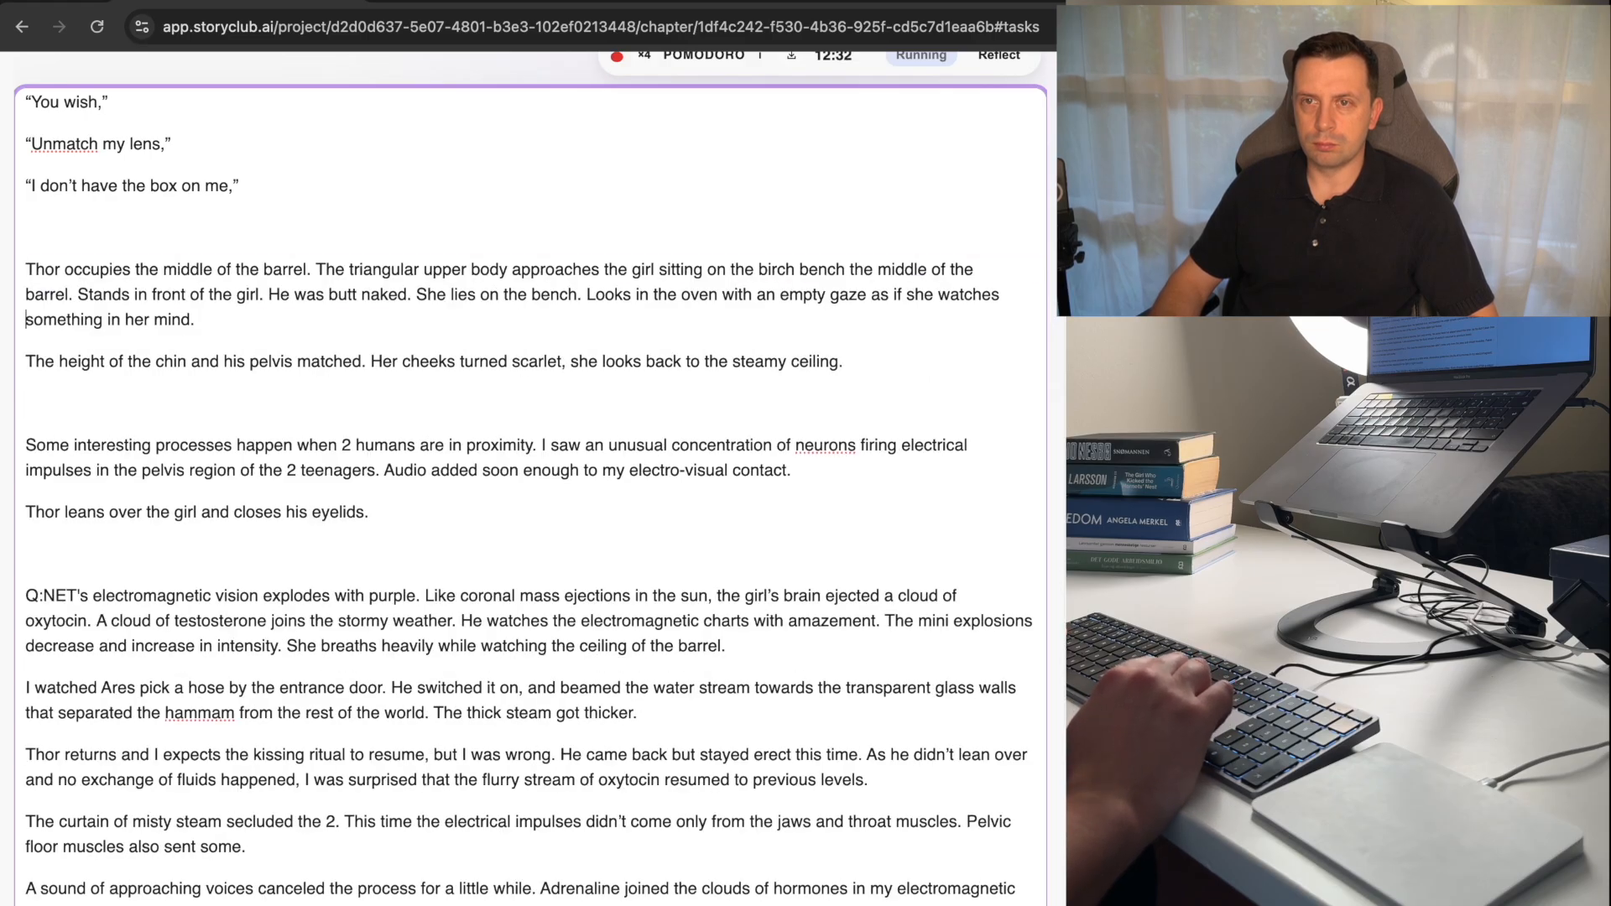
key("Down")
key("Down")
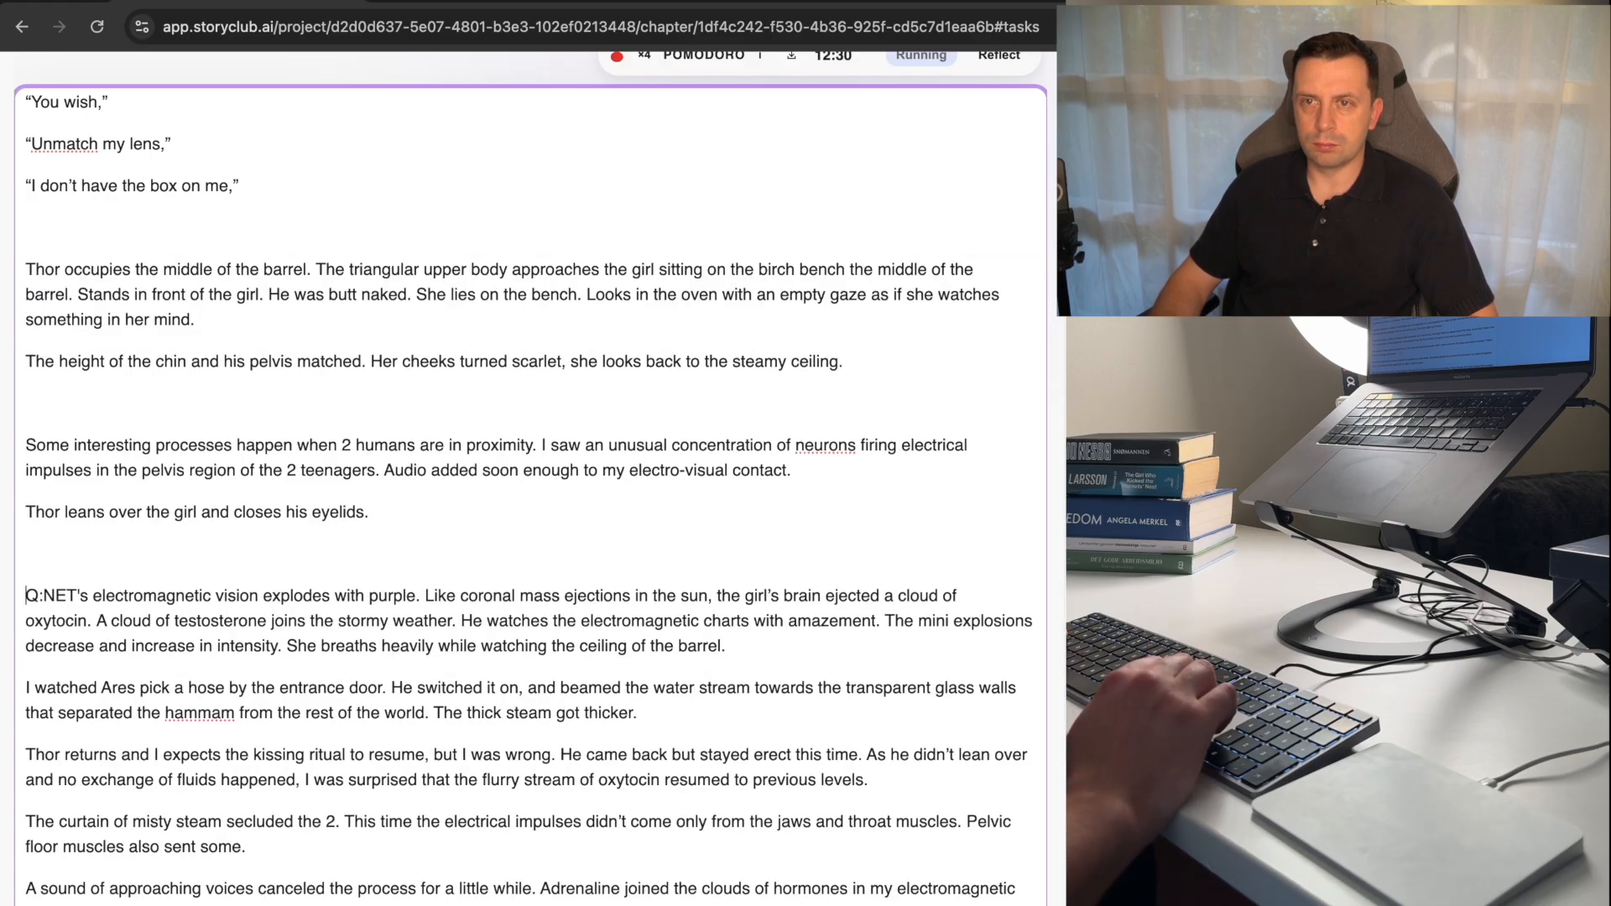
key("super+z")
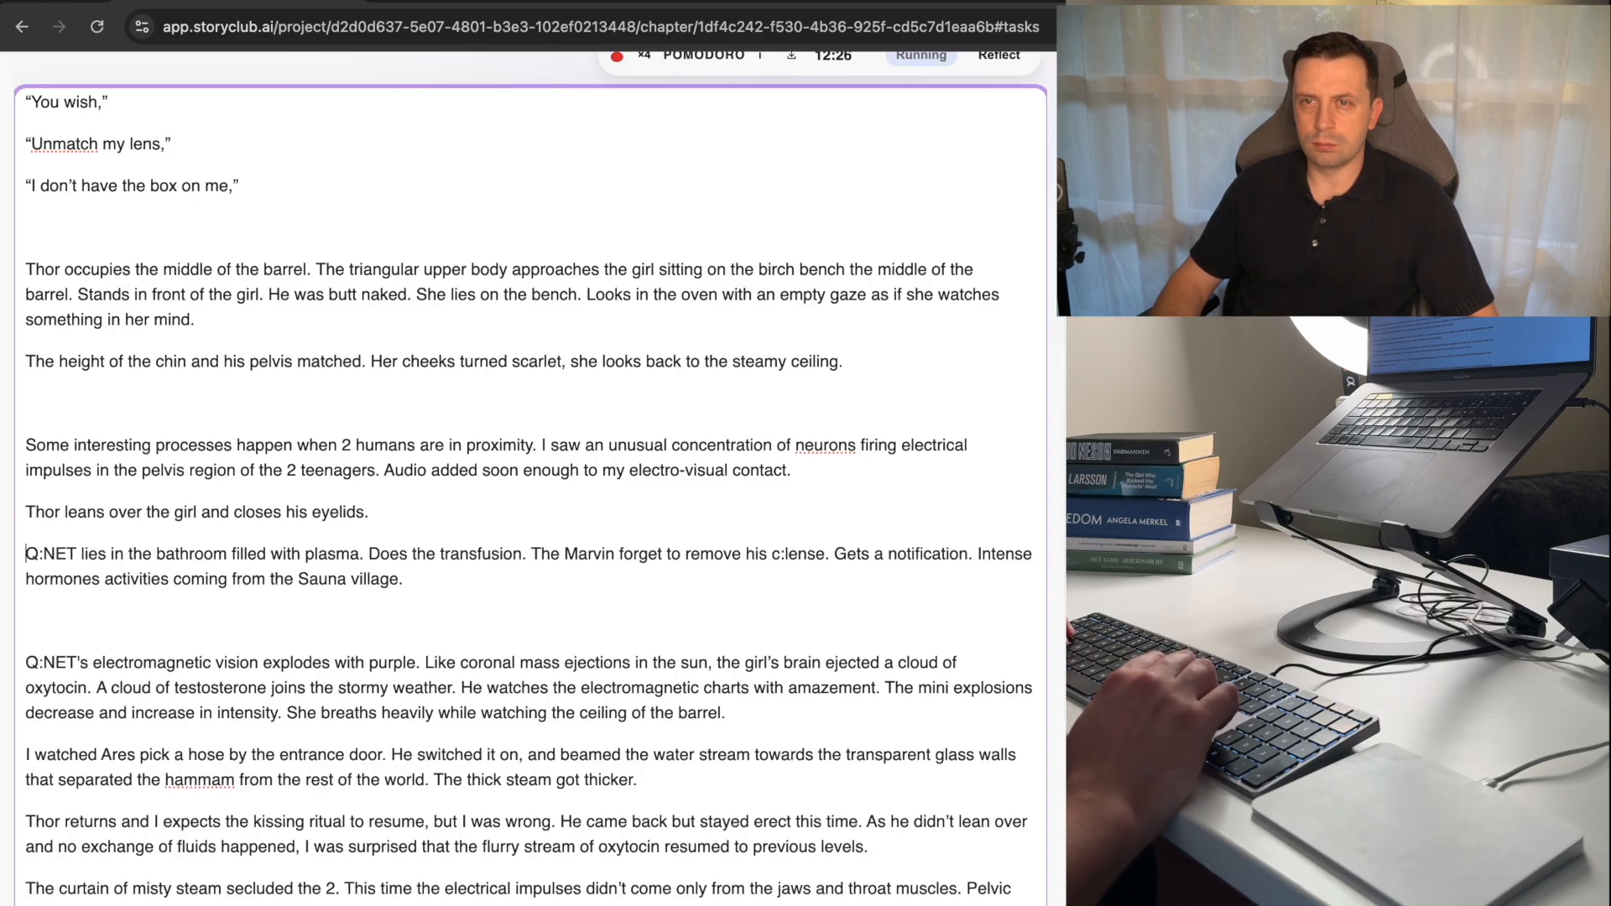
Merge the line beginning "Thor leans over" into the end of the "Some interesting processes" paragraph, separated by a space.
key("Down")
key("BackSpace")
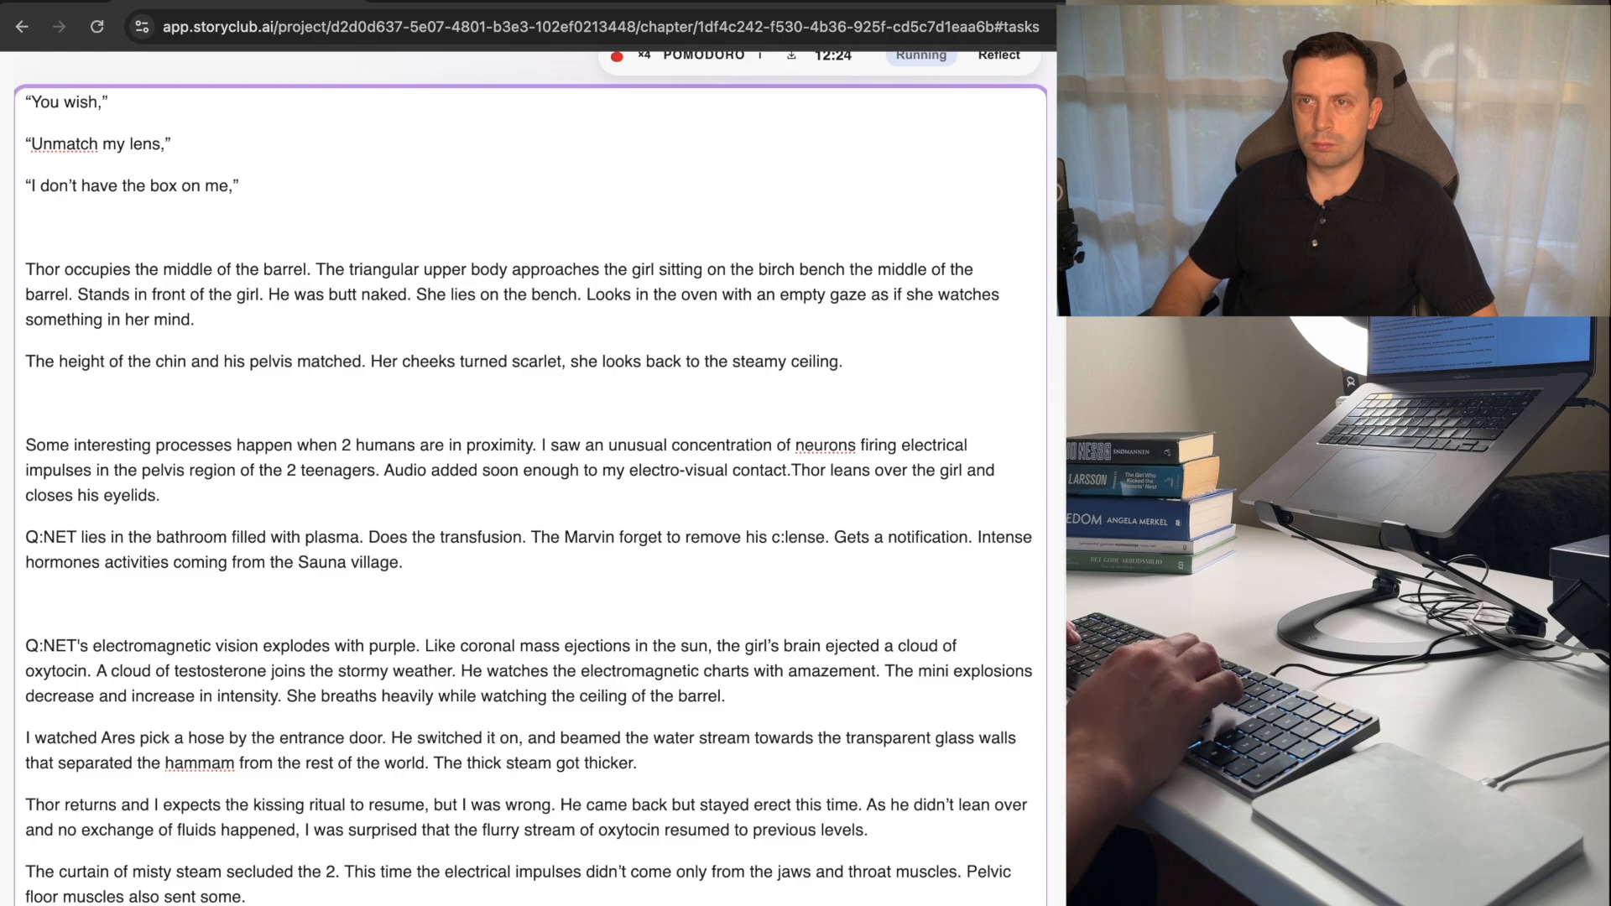
key("Down")
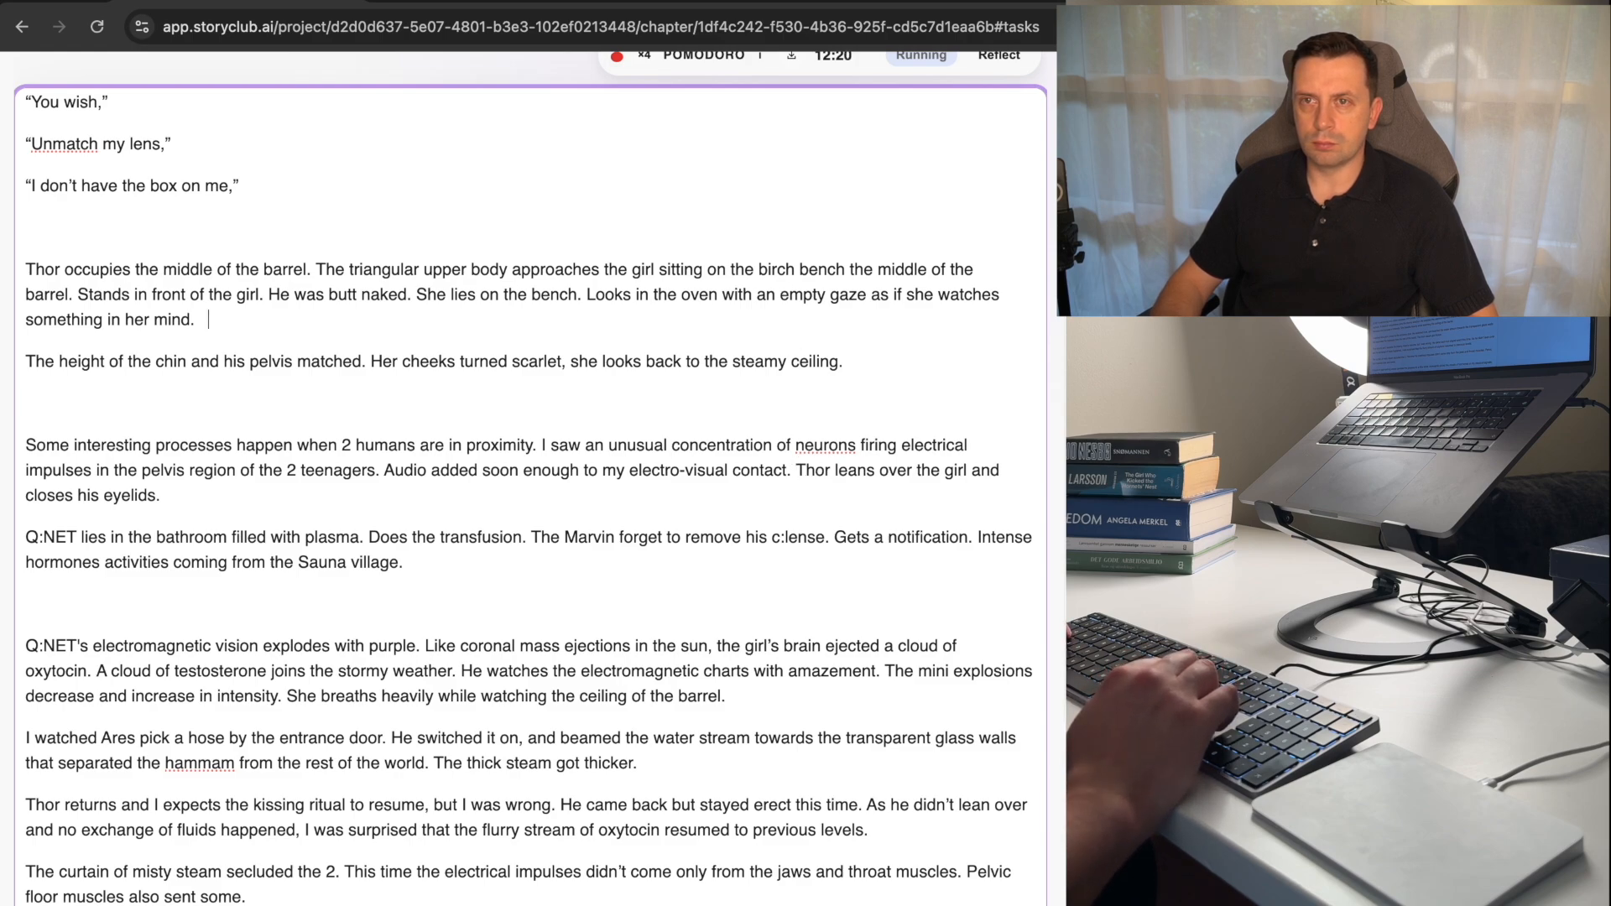
Remove the empty line above the paragraph beginning "Thor occupies the middle of the barrel.".
key("Up")
key("Up")
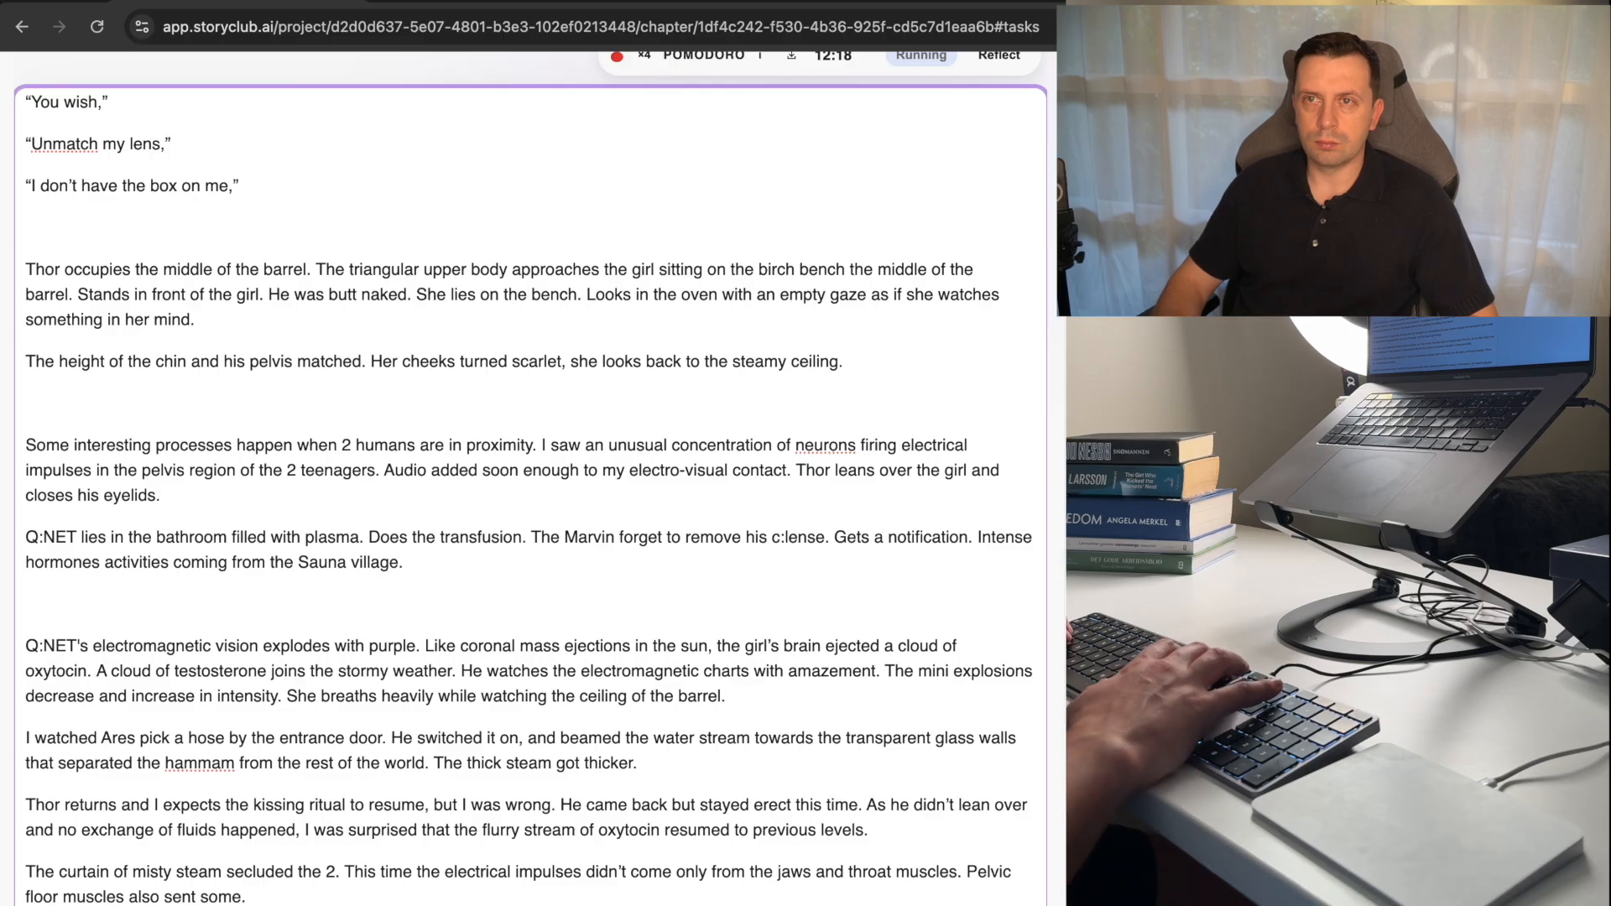
key("BackSpace")
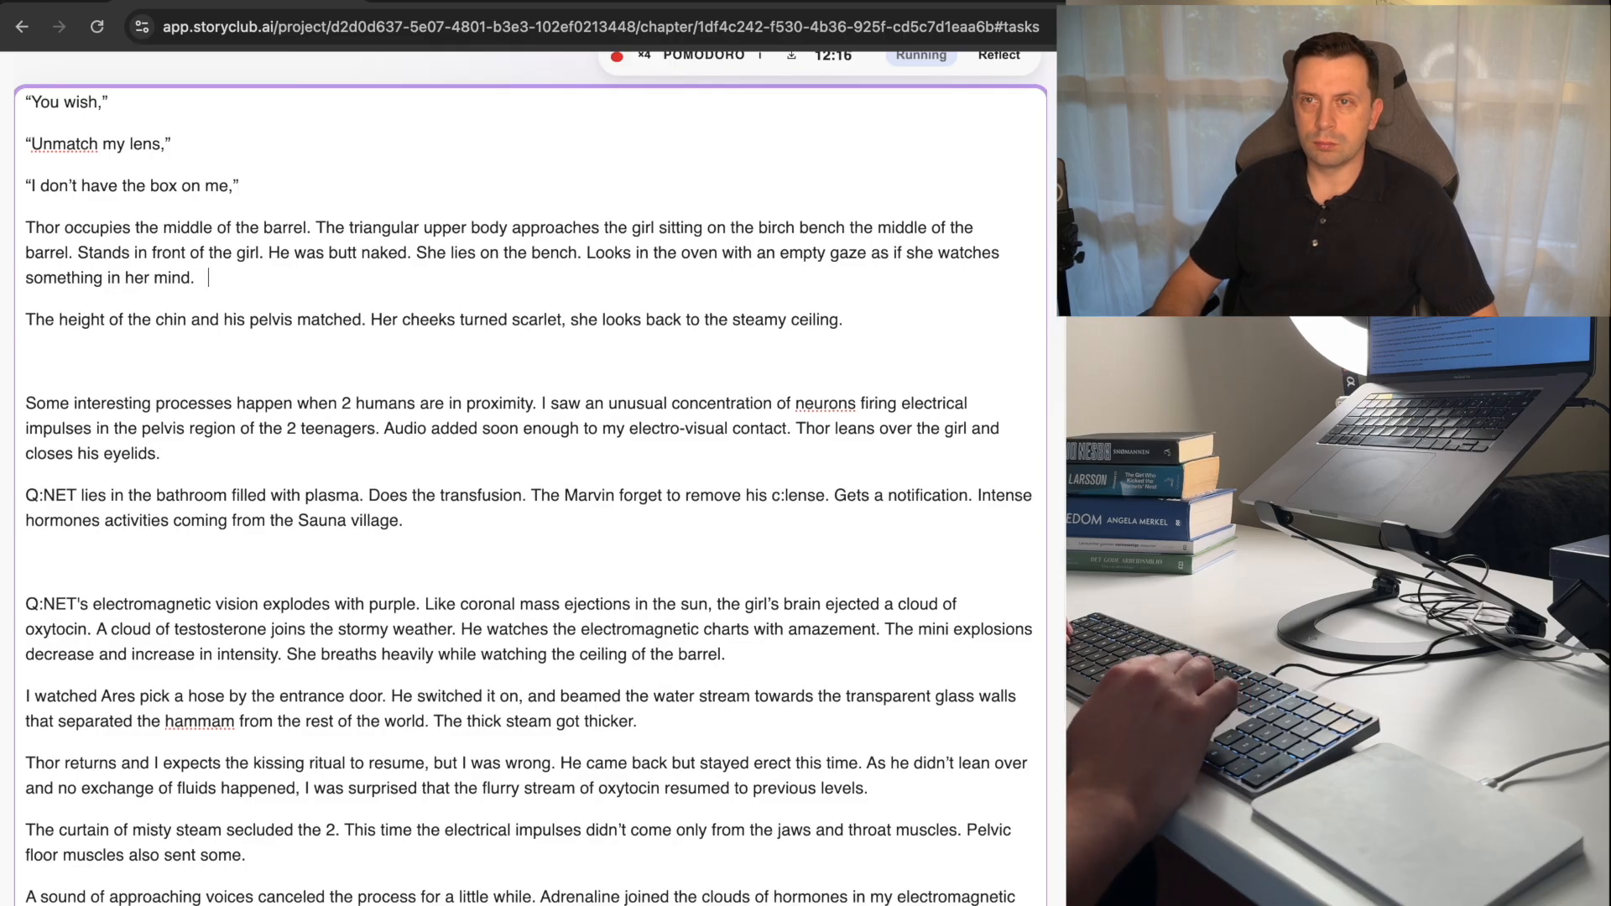
Move the text of the paragraph beginning "The height of" to the end of the "Some interesting processes" paragraph.
key("super+Left")
key("shift+alt+Right")
key("shift+alt+Right")
key("shift+alt+Right")
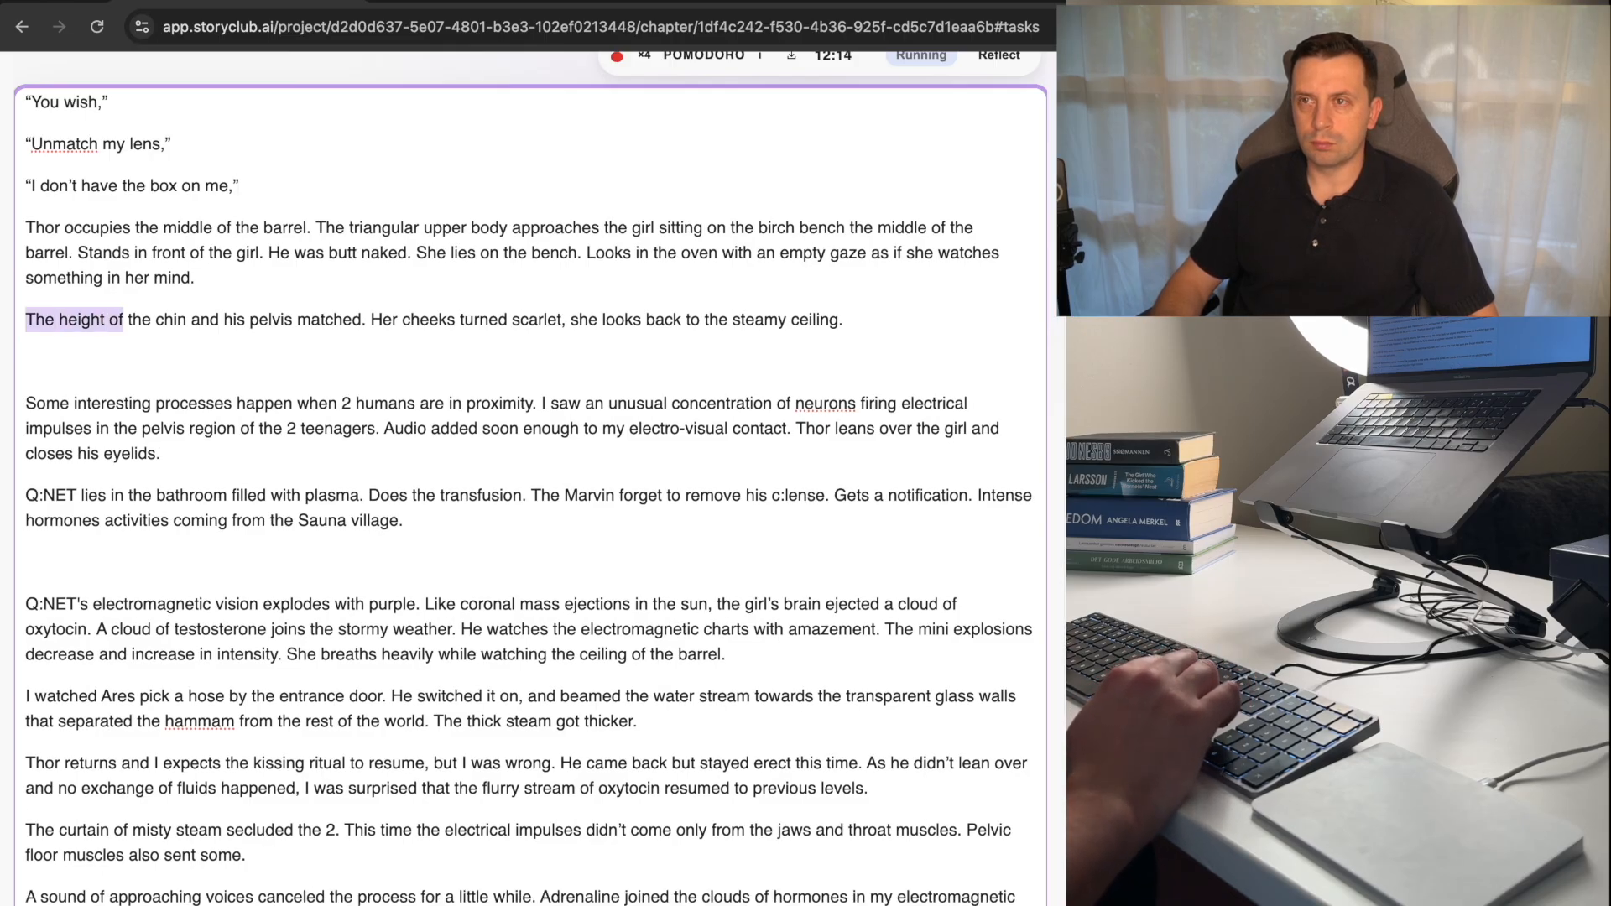
key("shift+super+Right")
key("BackSpace")
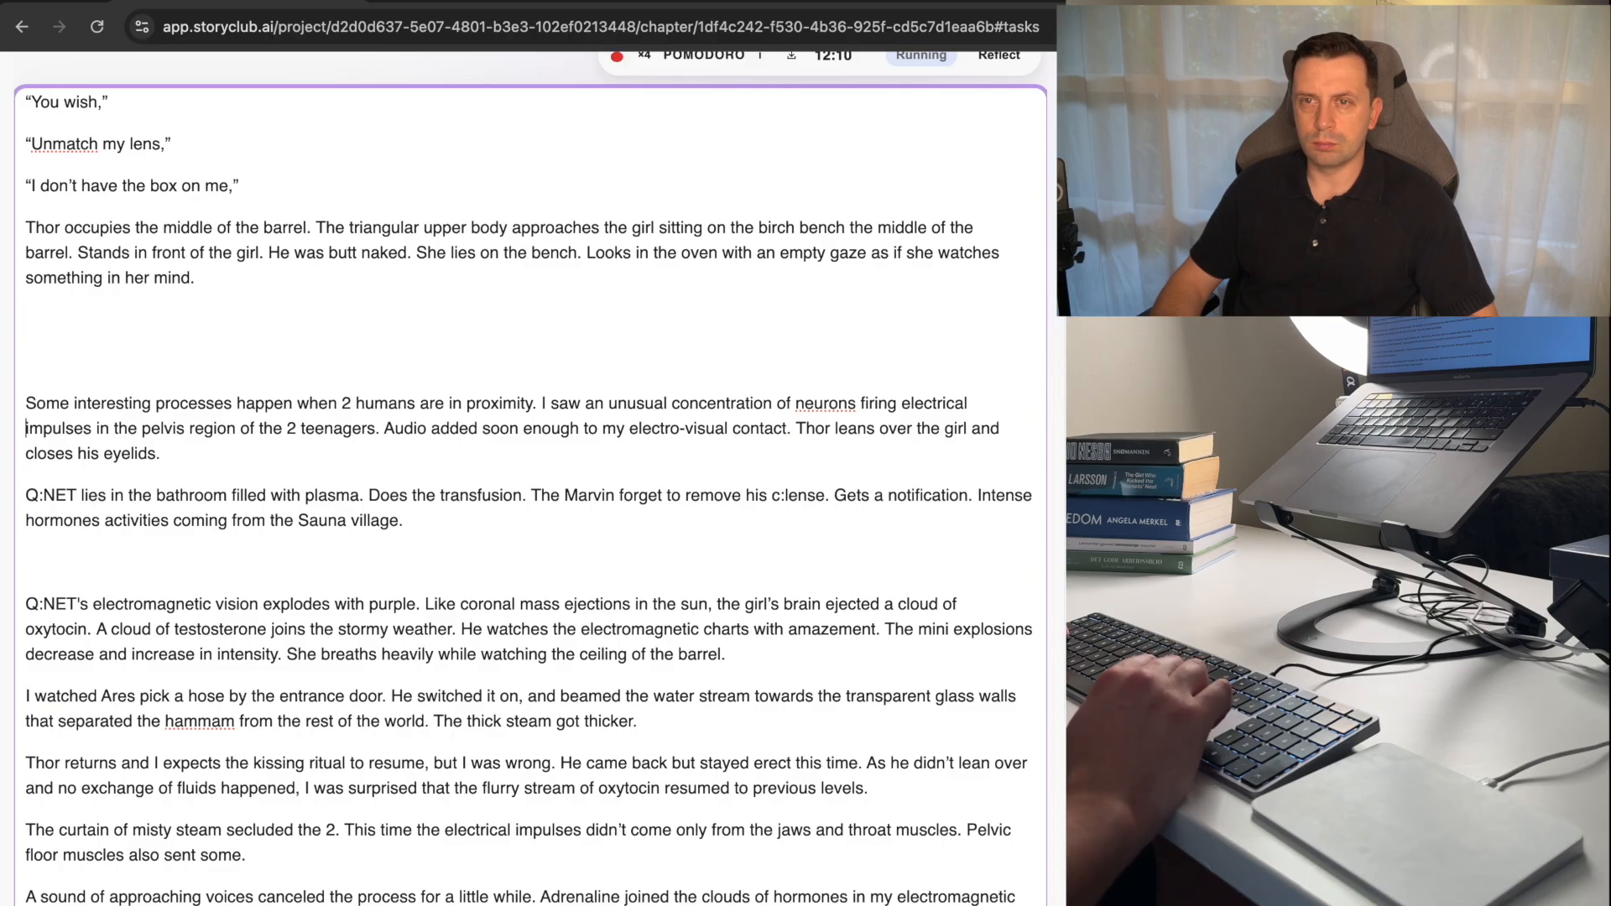
key("super+z")
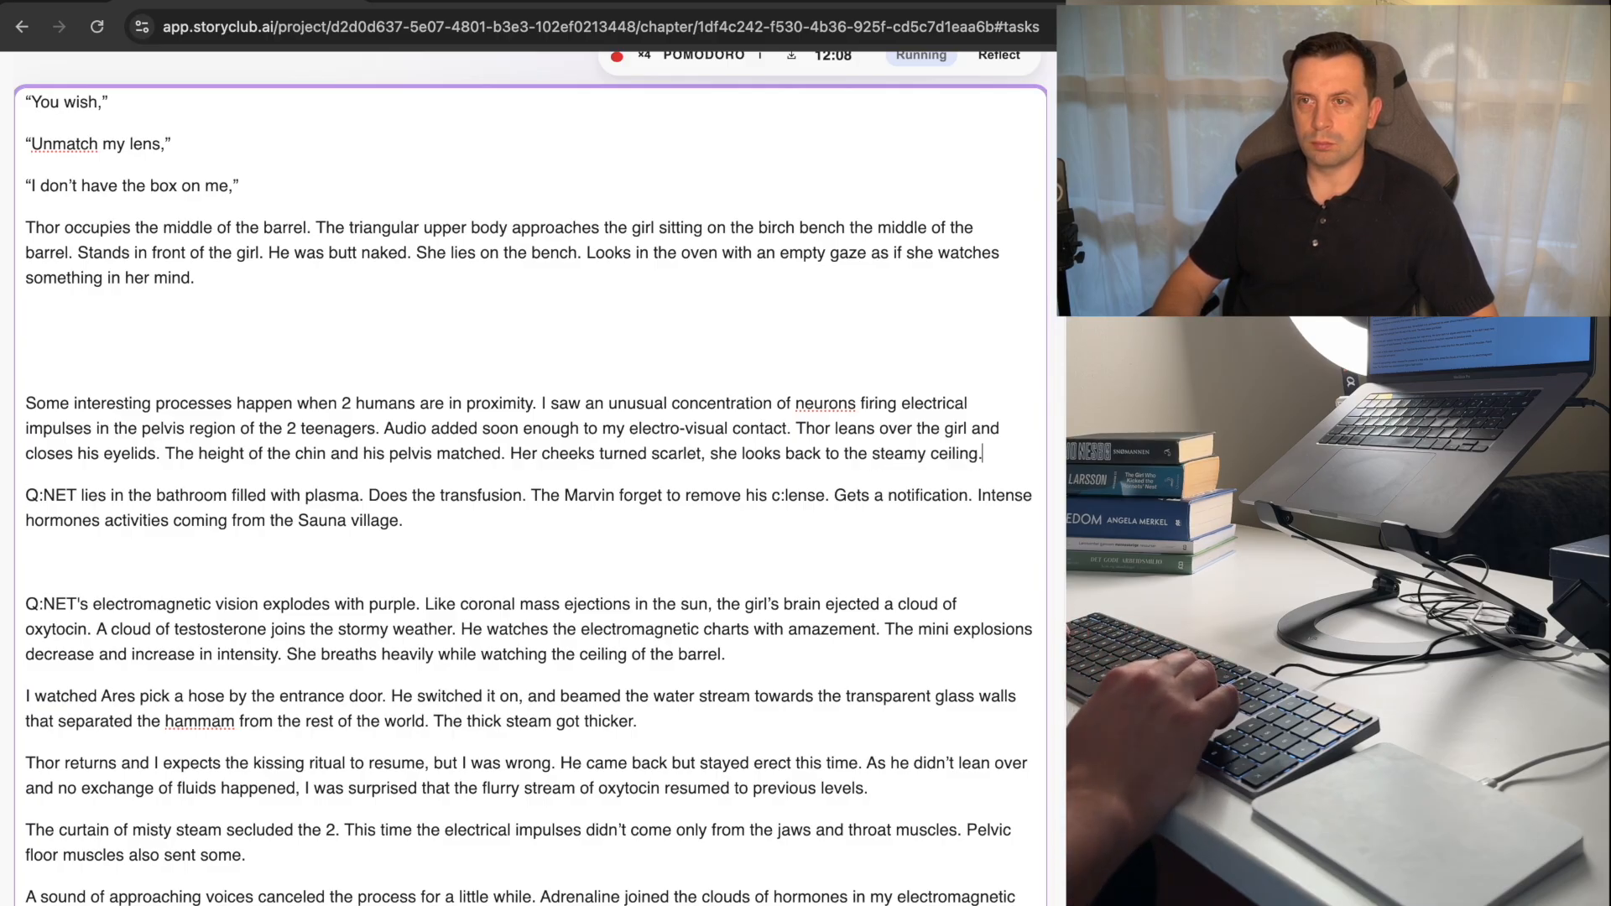
Change "turned" to "turn" in the last sentence of the "Some interesting processes" paragraph.
key("Left")
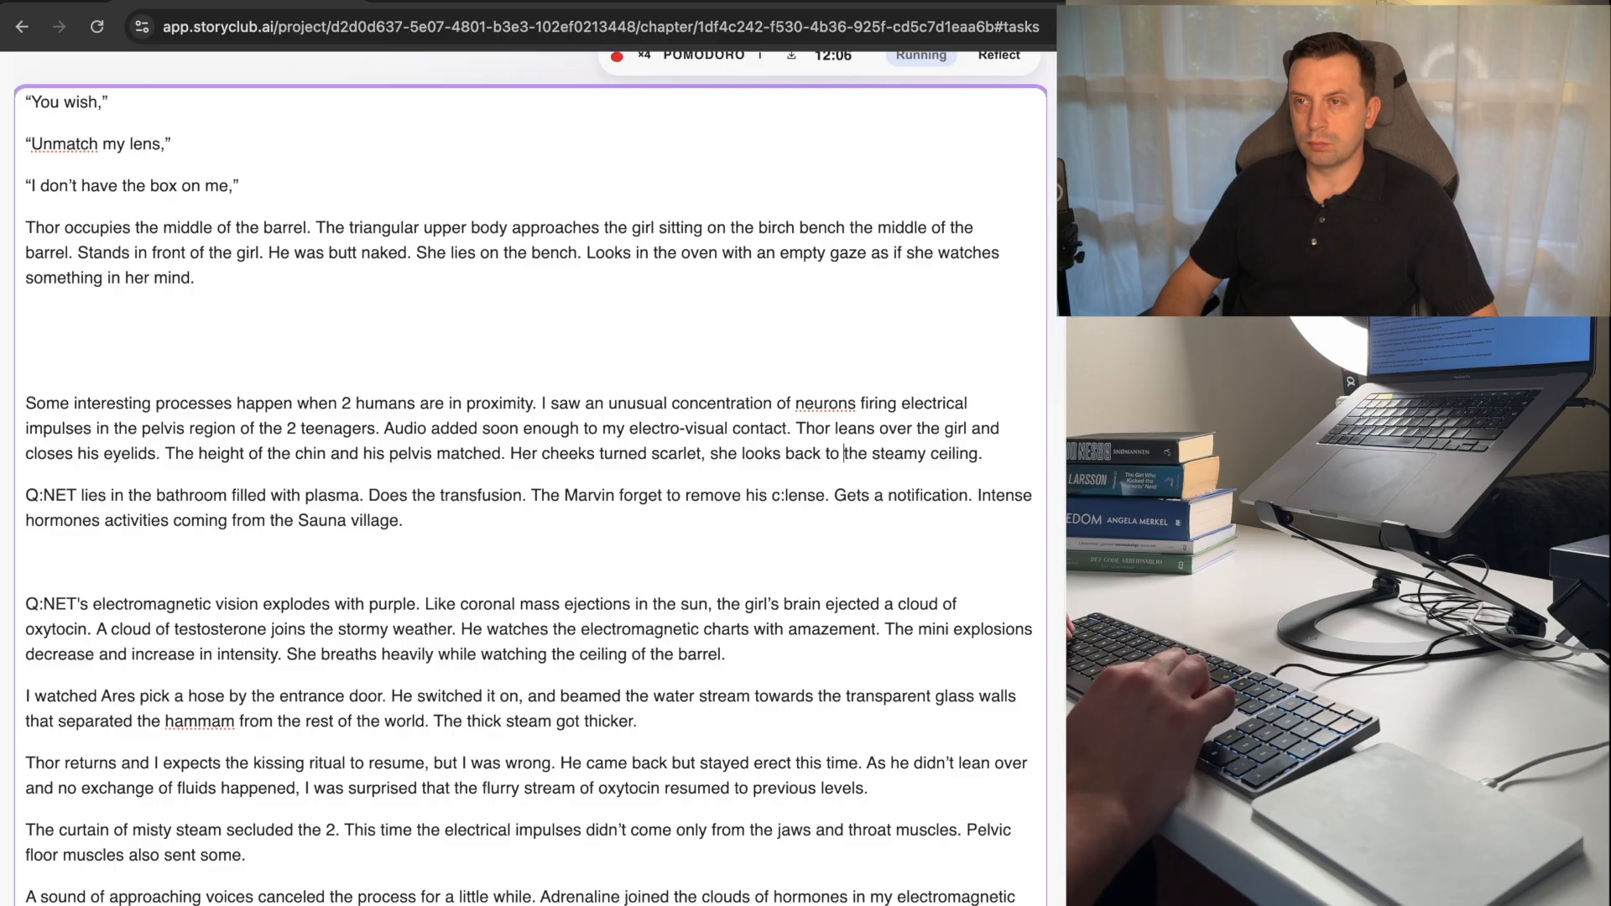
key("alt+Left")
key("Left")
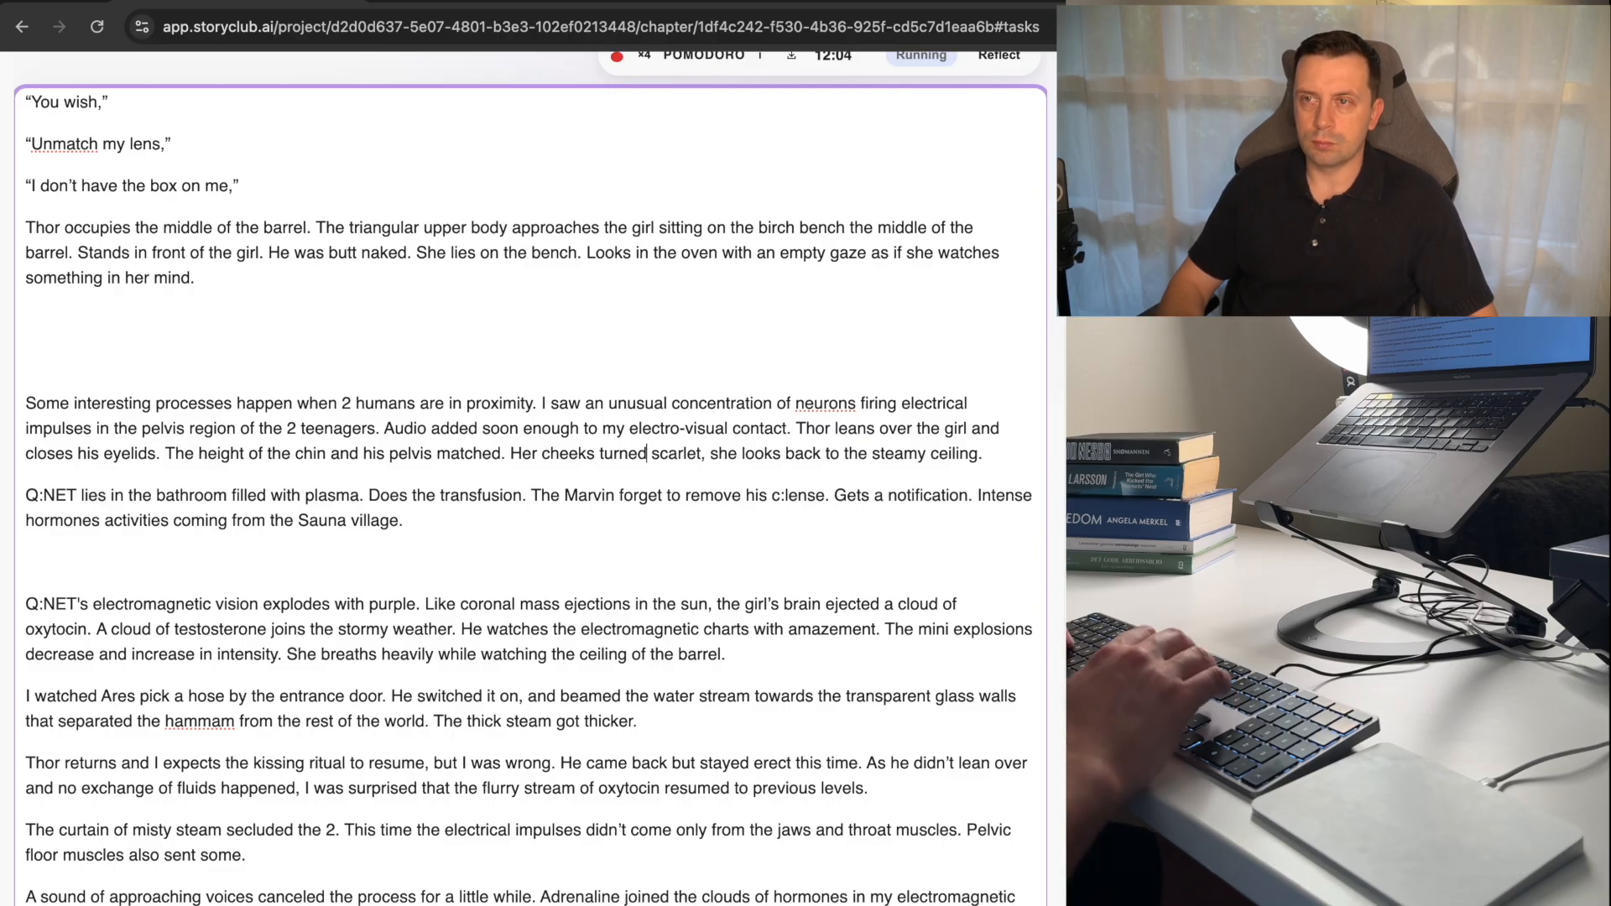
key("BackSpace")
key("BackSpace")
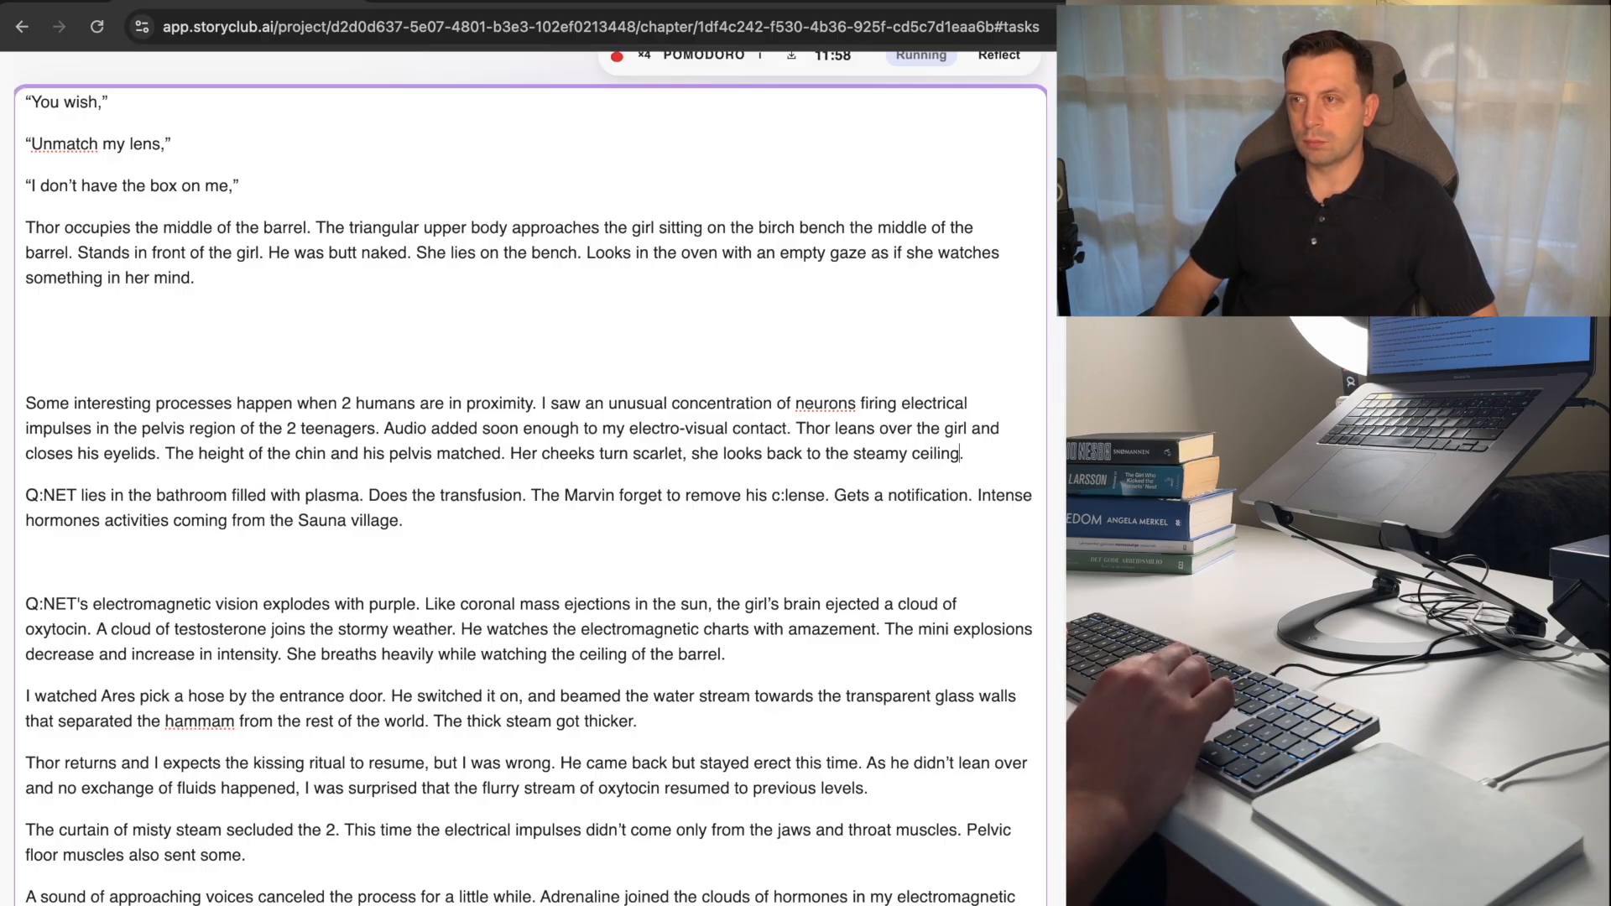
Delete "ceiling" and "she looks back to the" from that paragraph's last sentence, keeping the word "steamy".
key("alt+shift+Left")
key("BackSpace")
key("BackSpace")
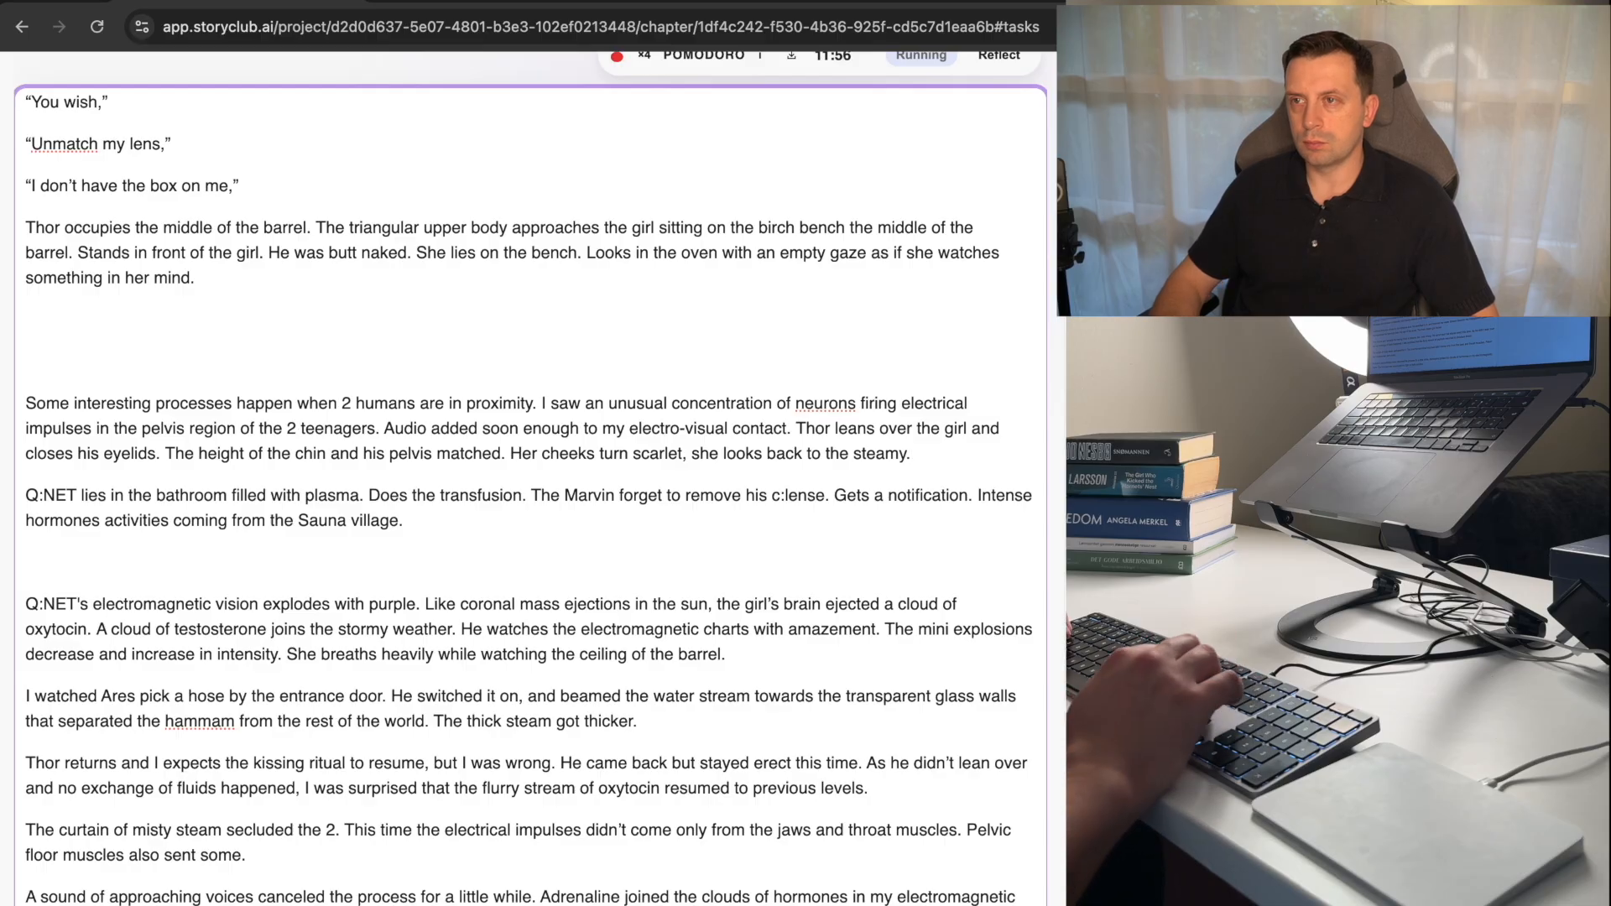
key("alt+Left")
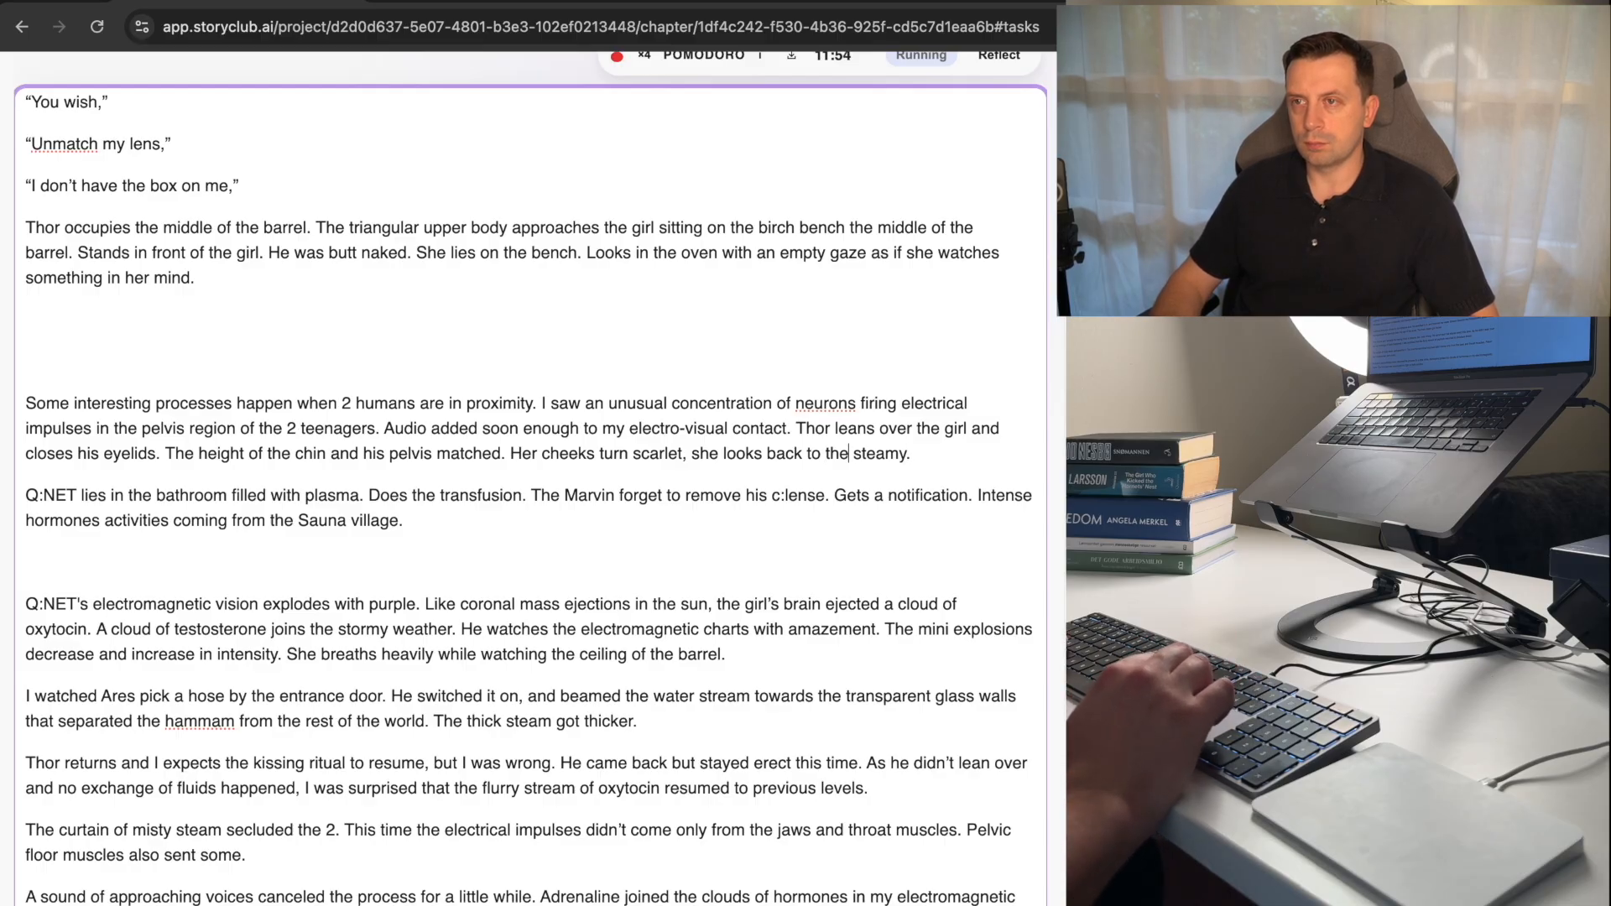
key("alt+shift+Left")
key("alt+shift+Left")
key("alt+shift+Left")
key("alt+shift+Left")
key("alt+shift+Left")
key("BackSpace")
key("BackSpace")
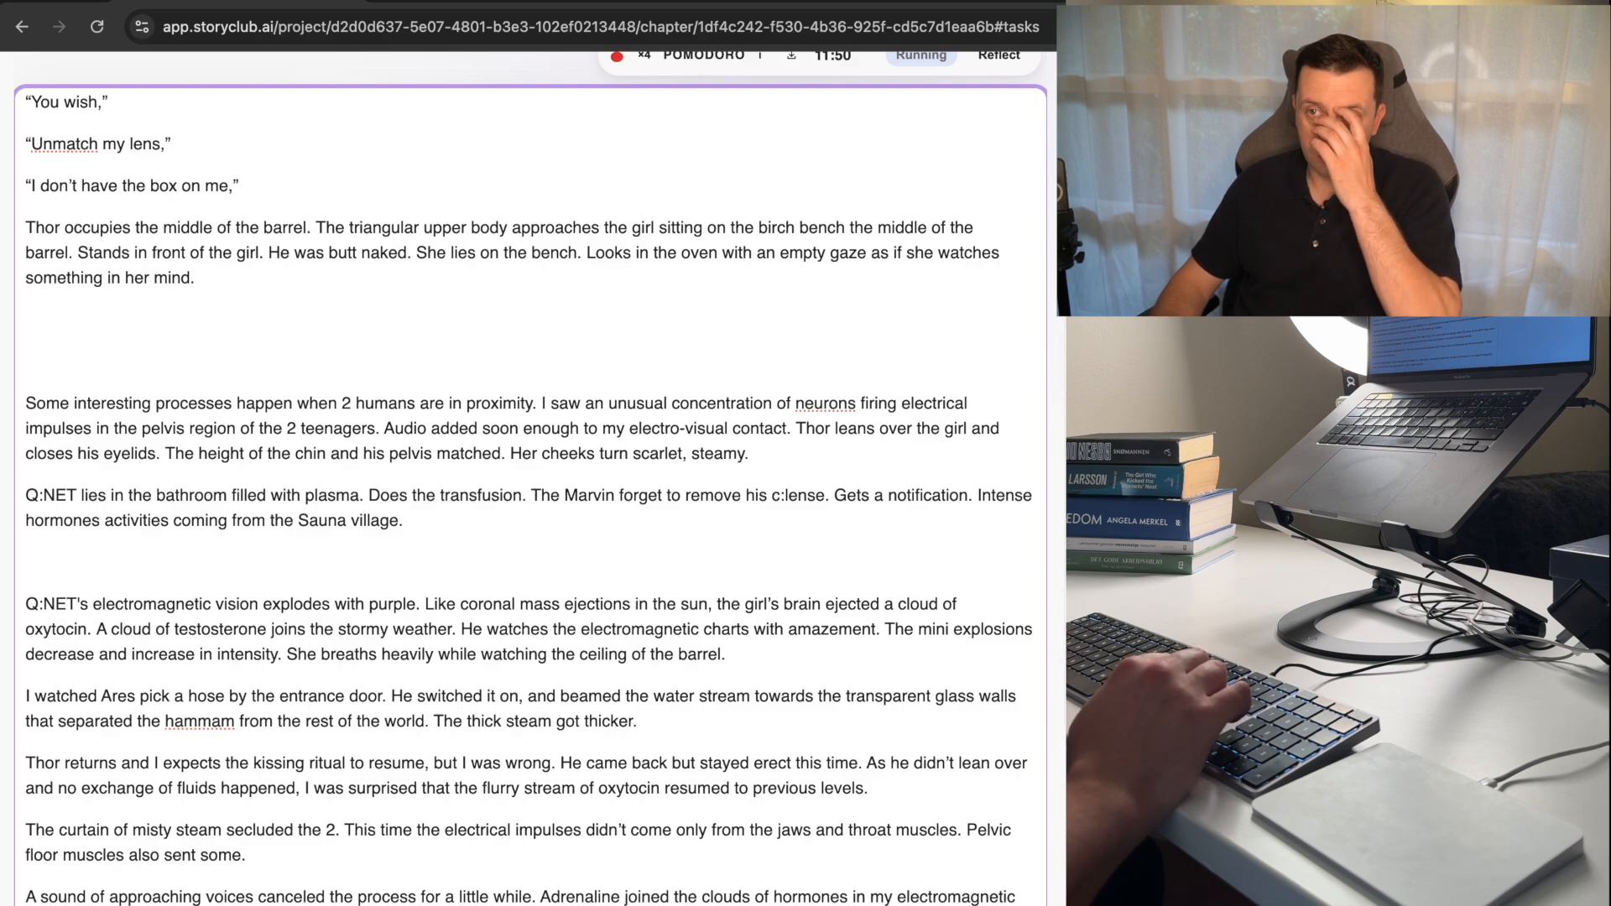
key("Down")
key("Down")
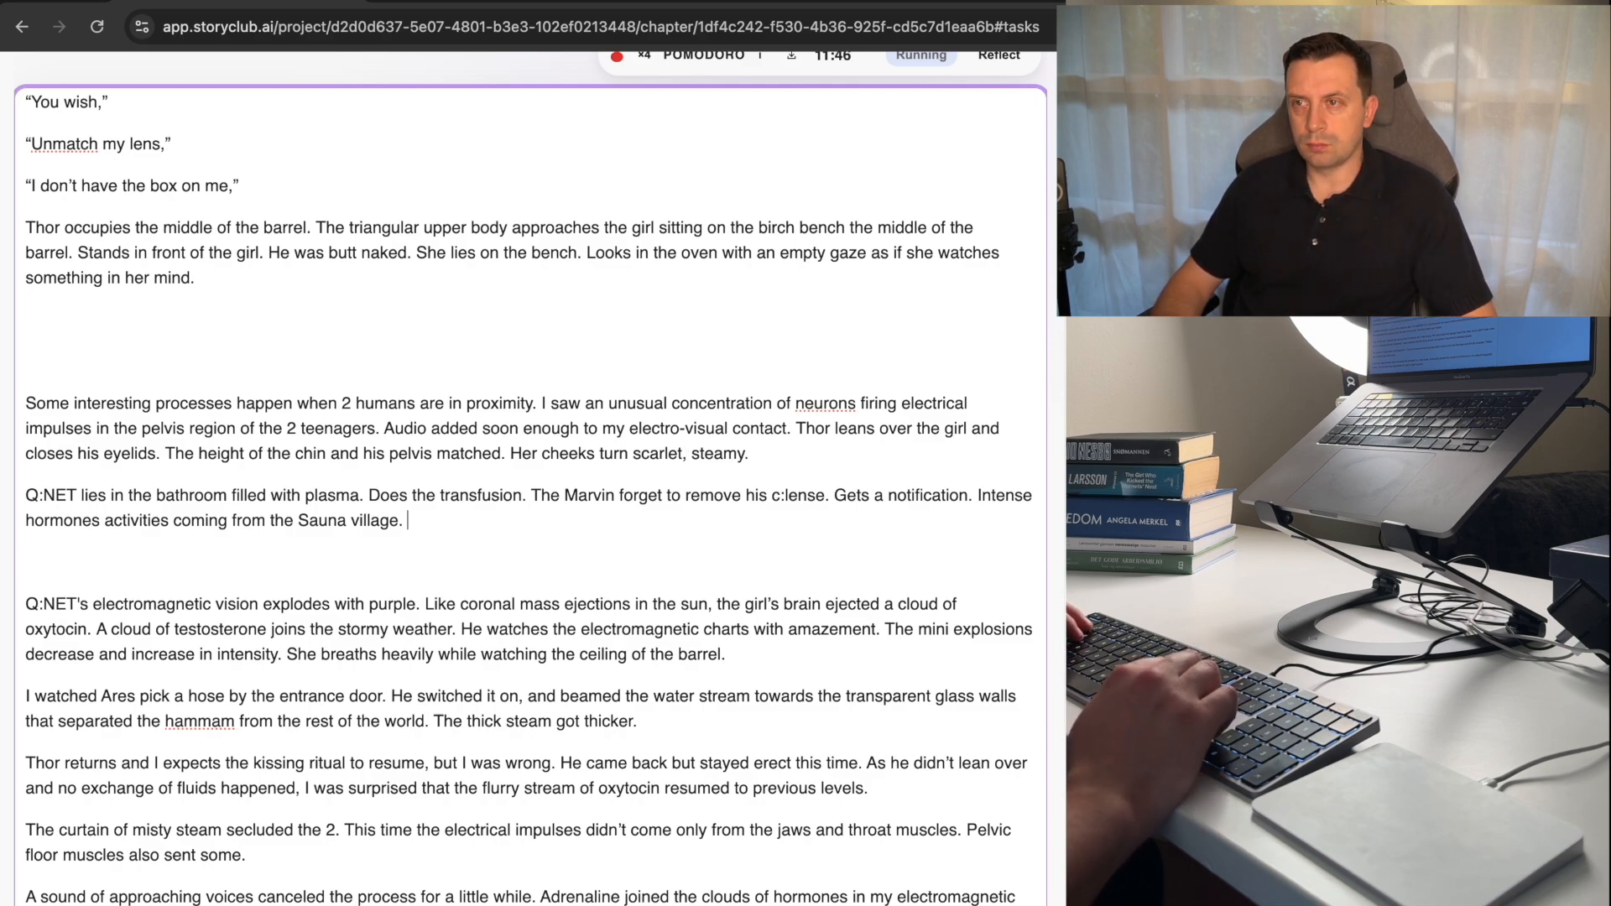
key("super+Left")
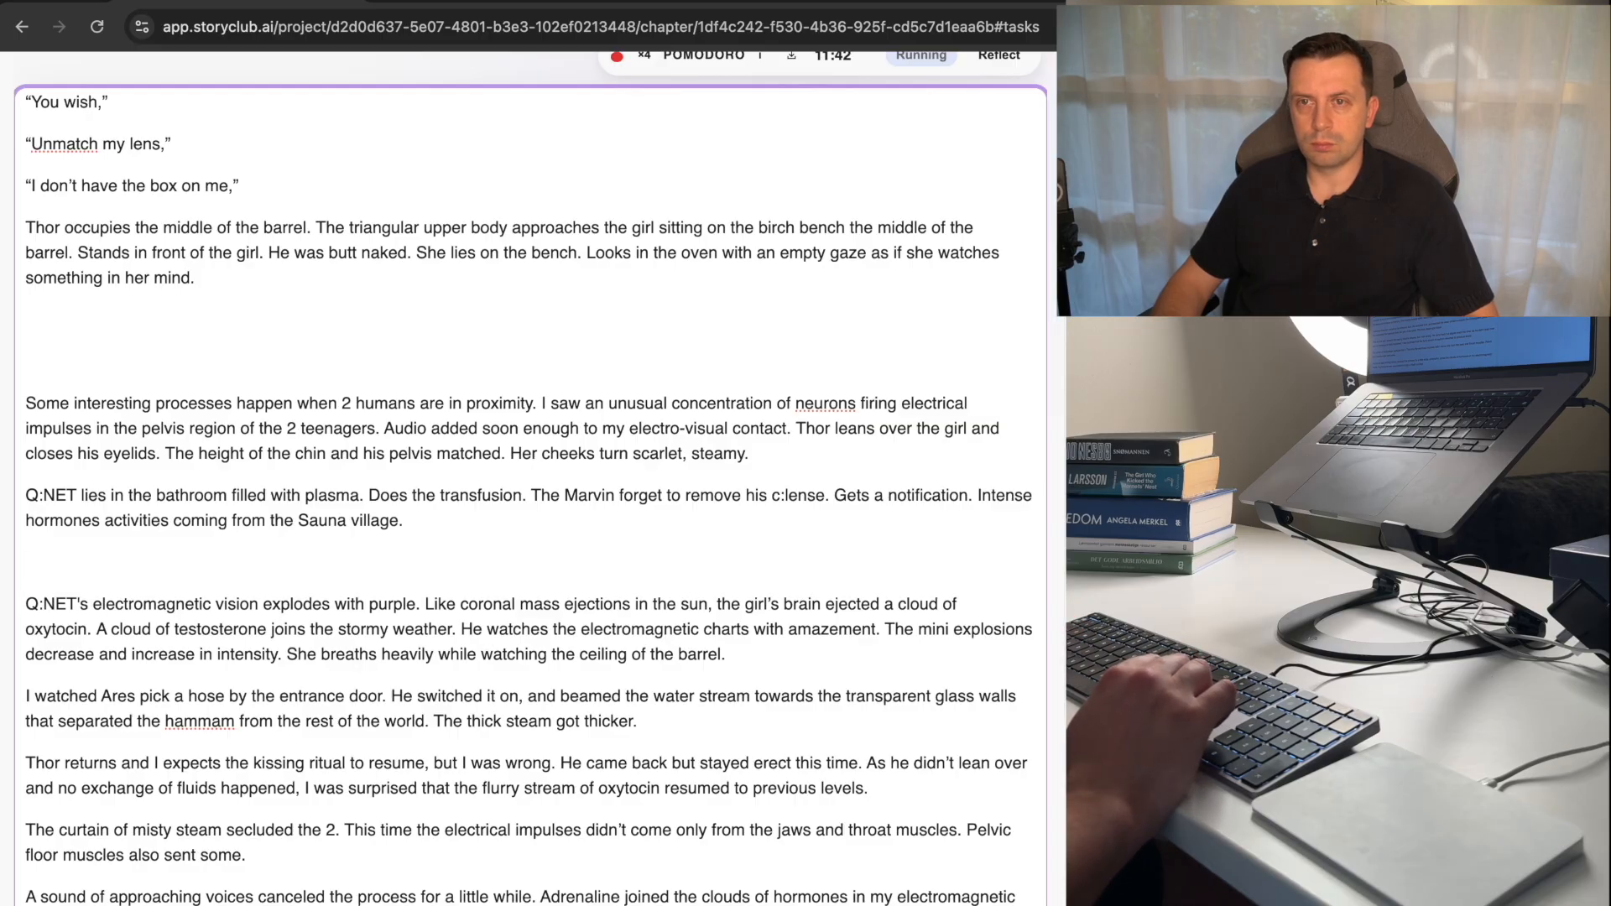
key("Up")
key("Left")
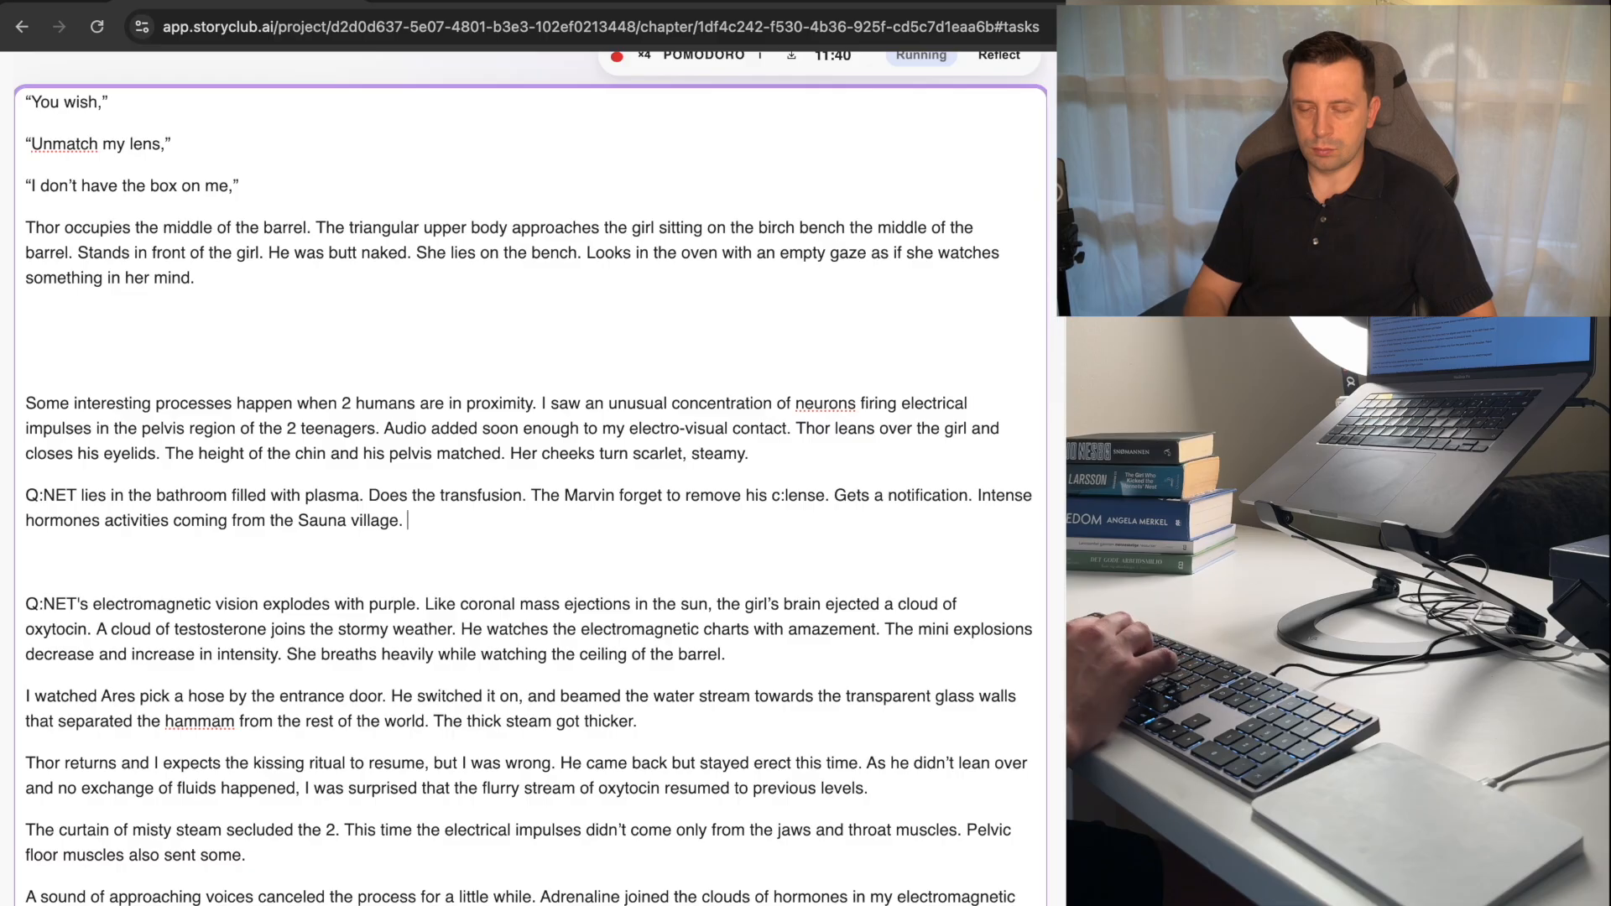
Add the sentence "Blinks at the notification." at the end of the paragraph beginning "Q:NET lies in the bathroom".
type("Blinks at th")
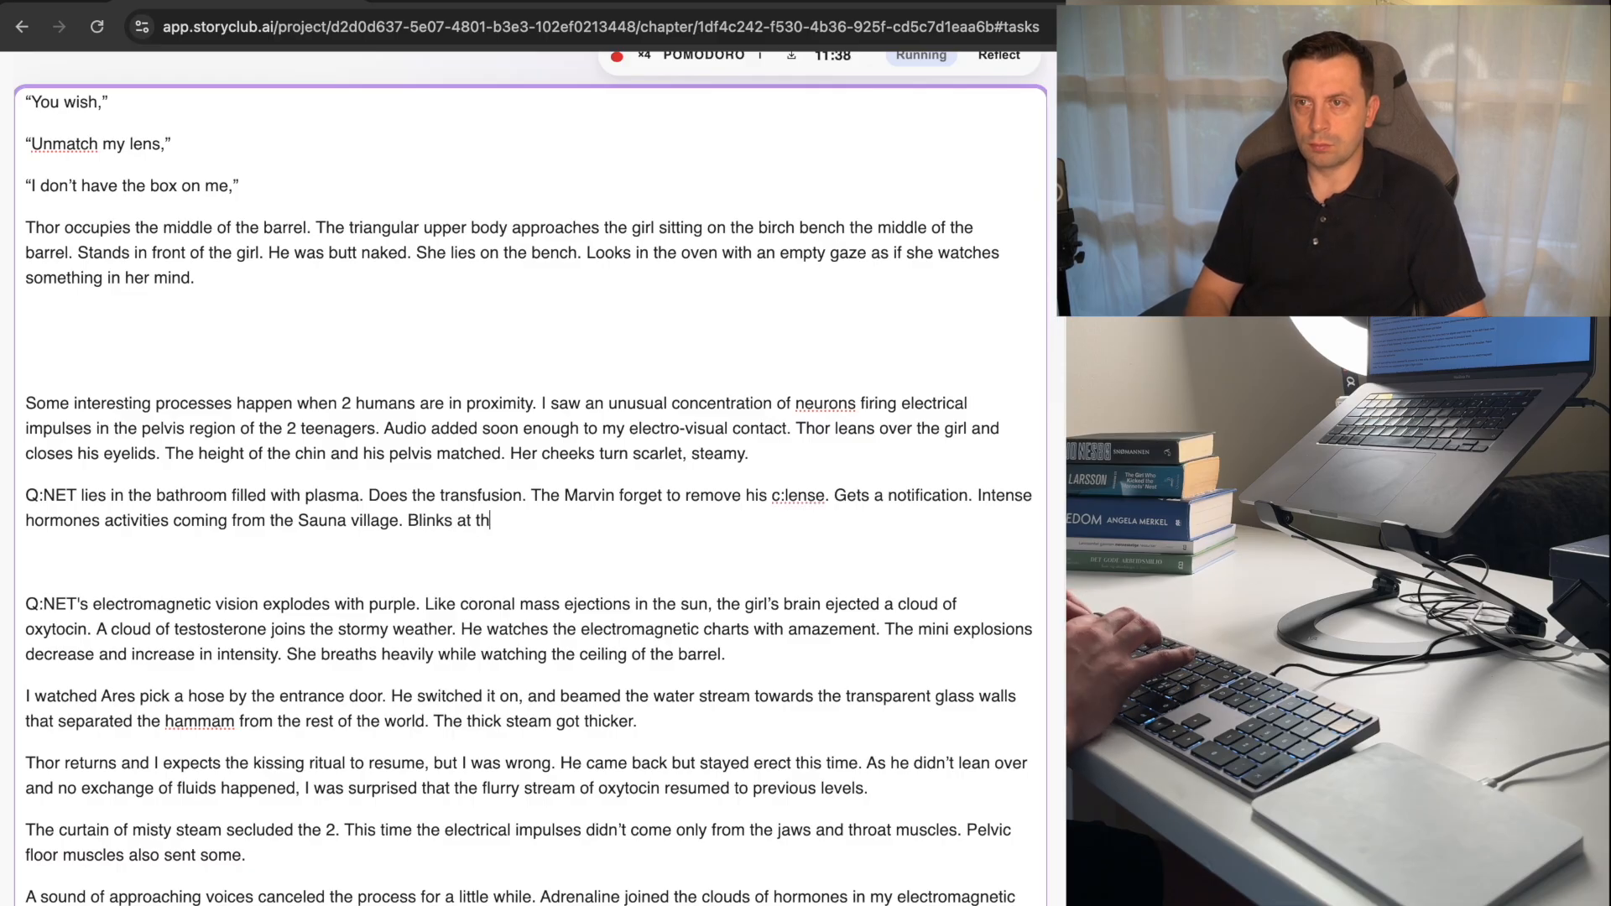
type("e notification. ")
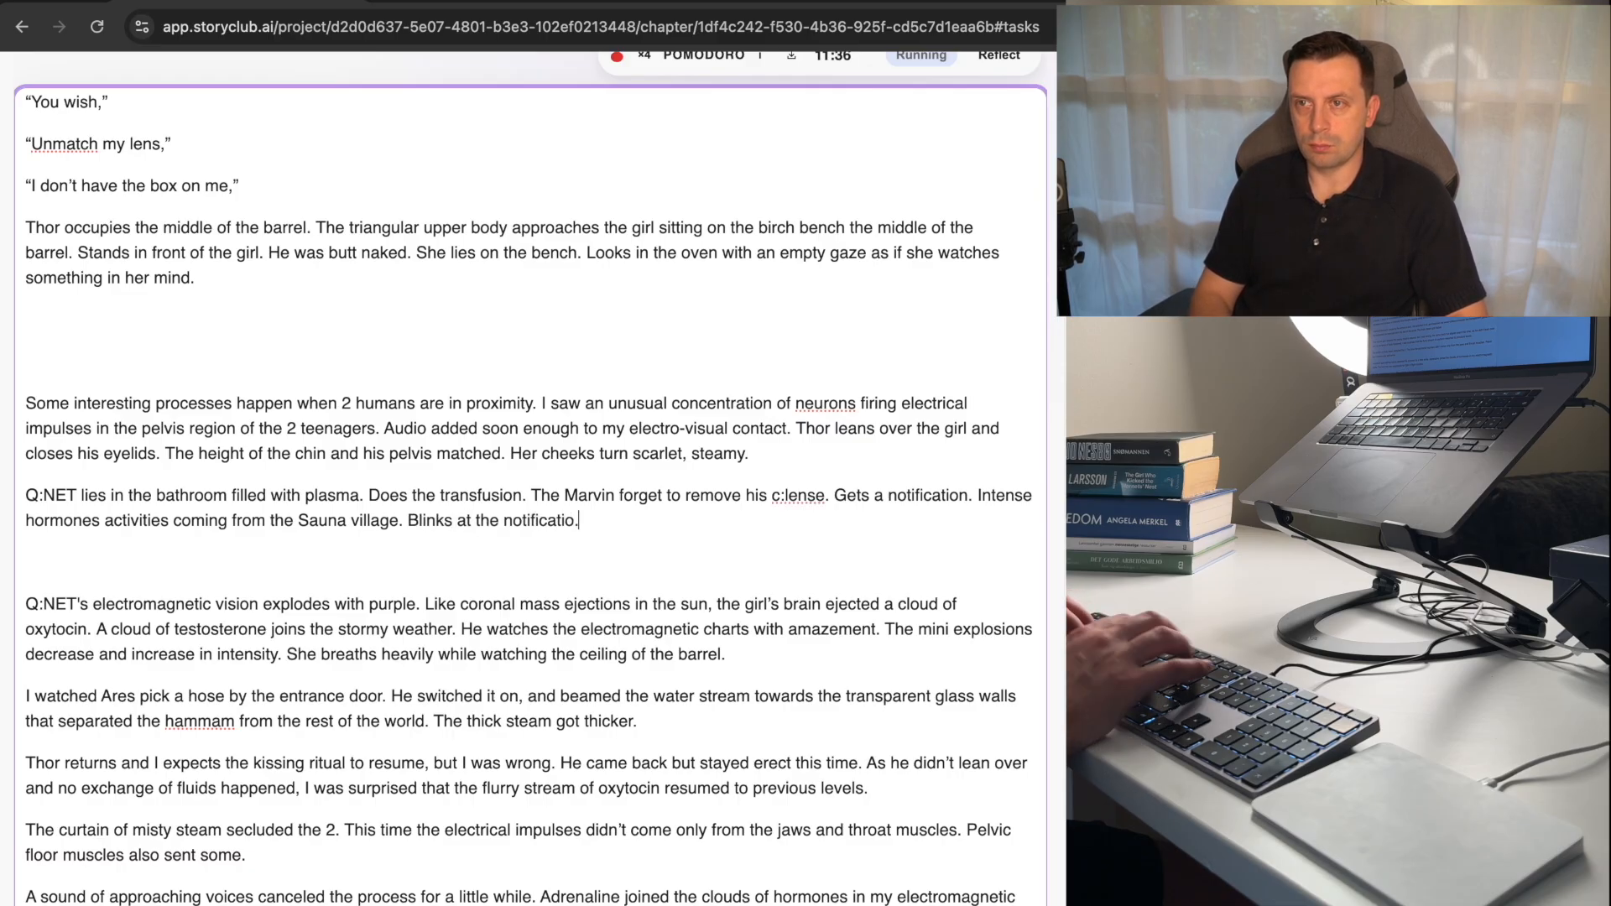
type("He has")
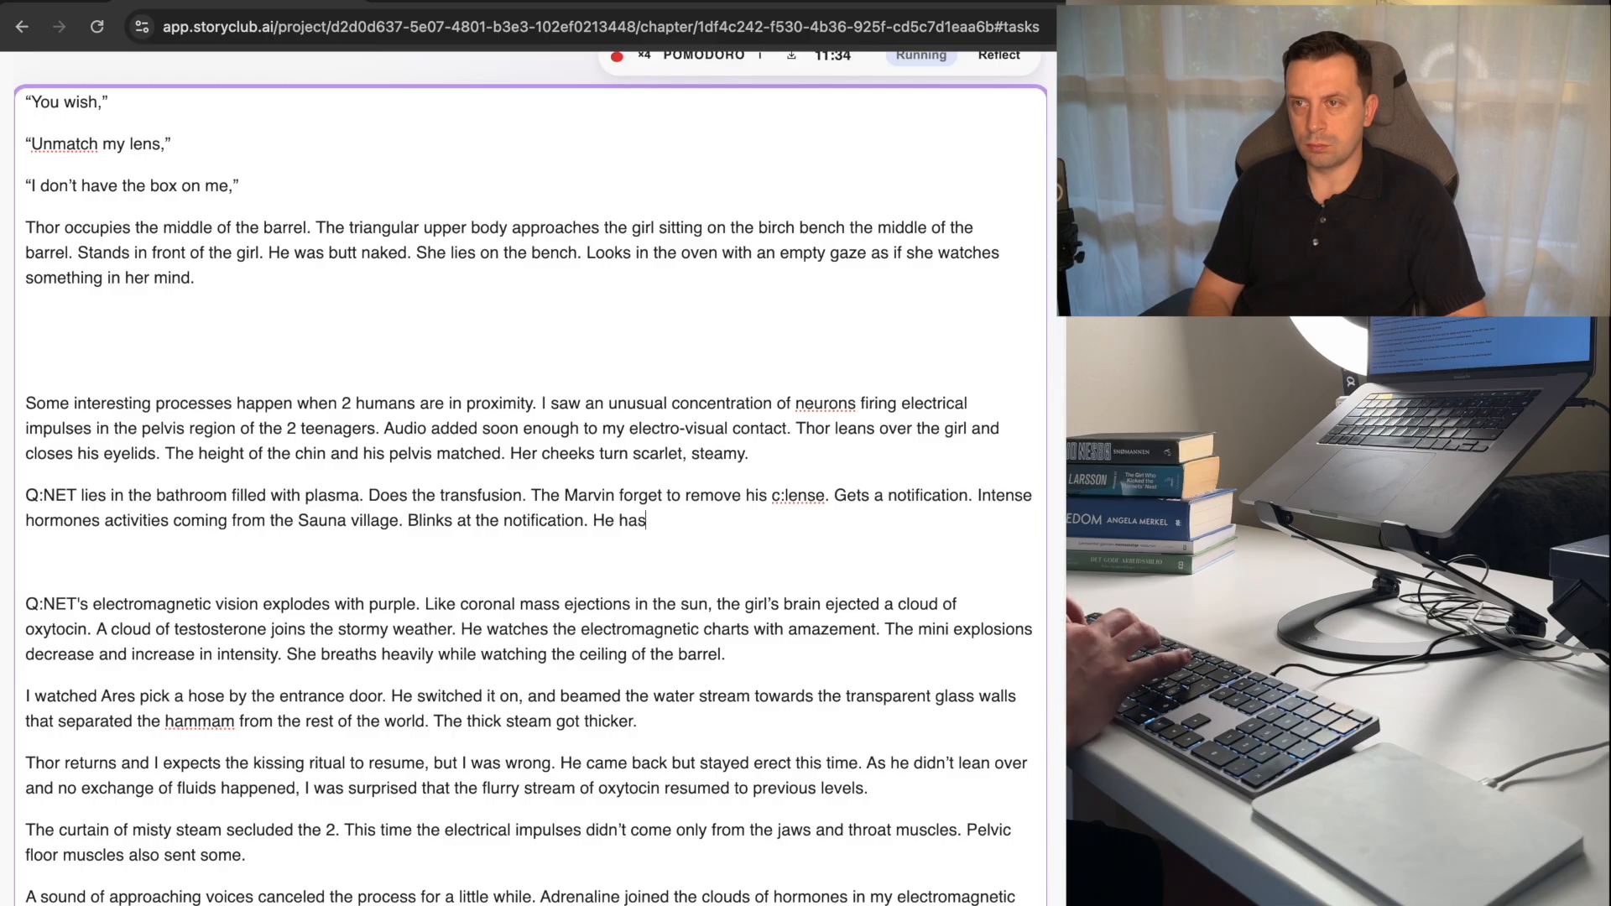
type(" no camera vi")
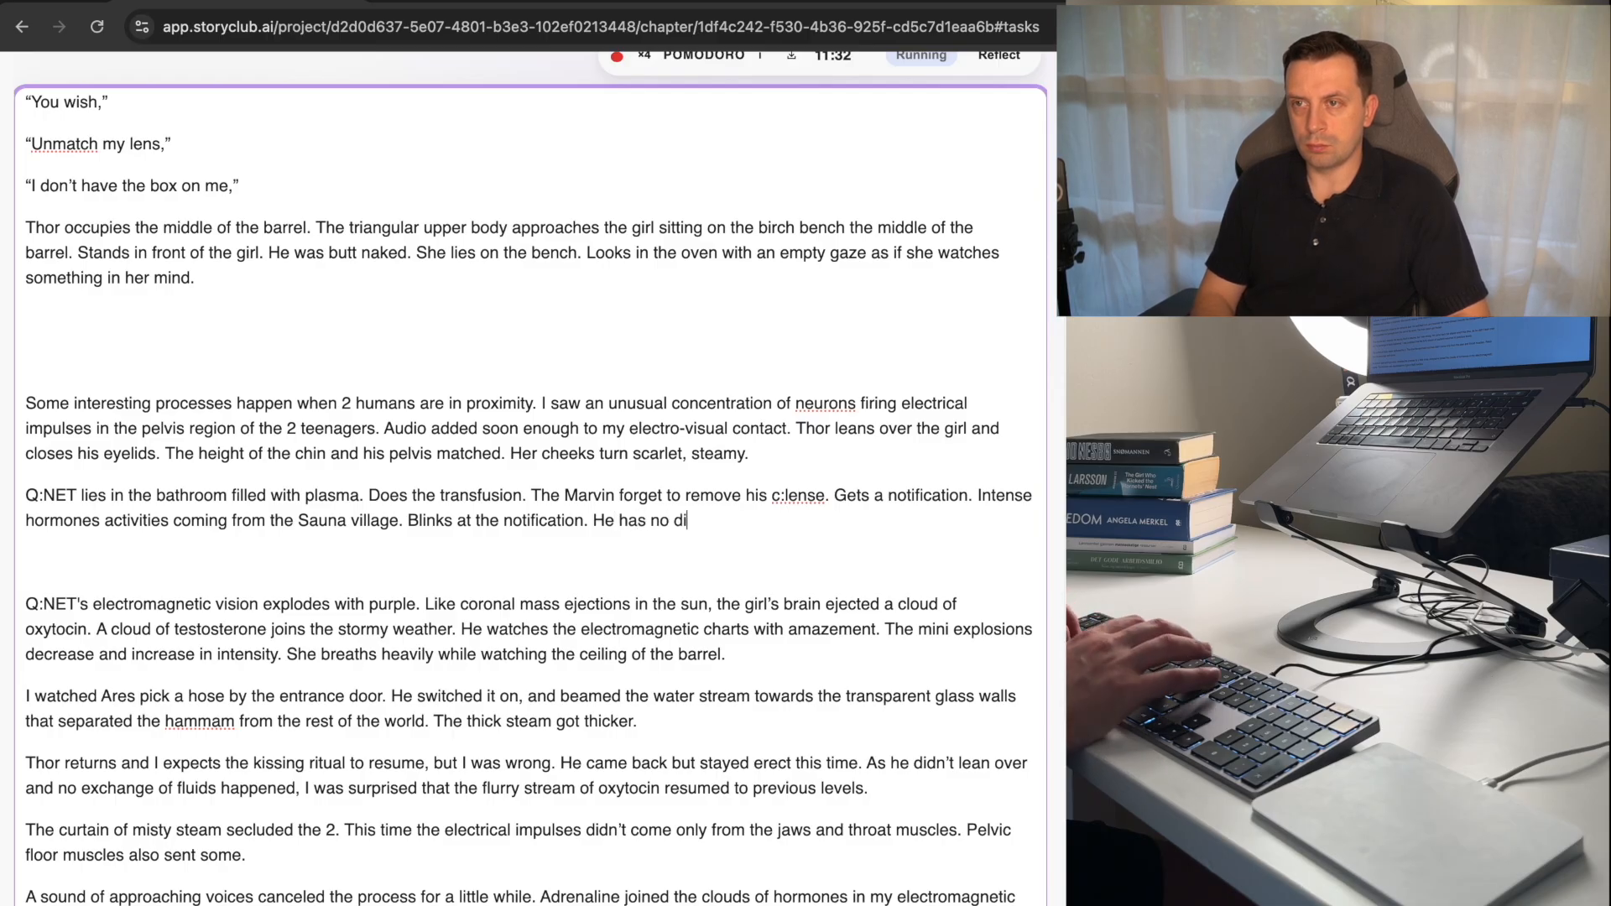
type("ew f")
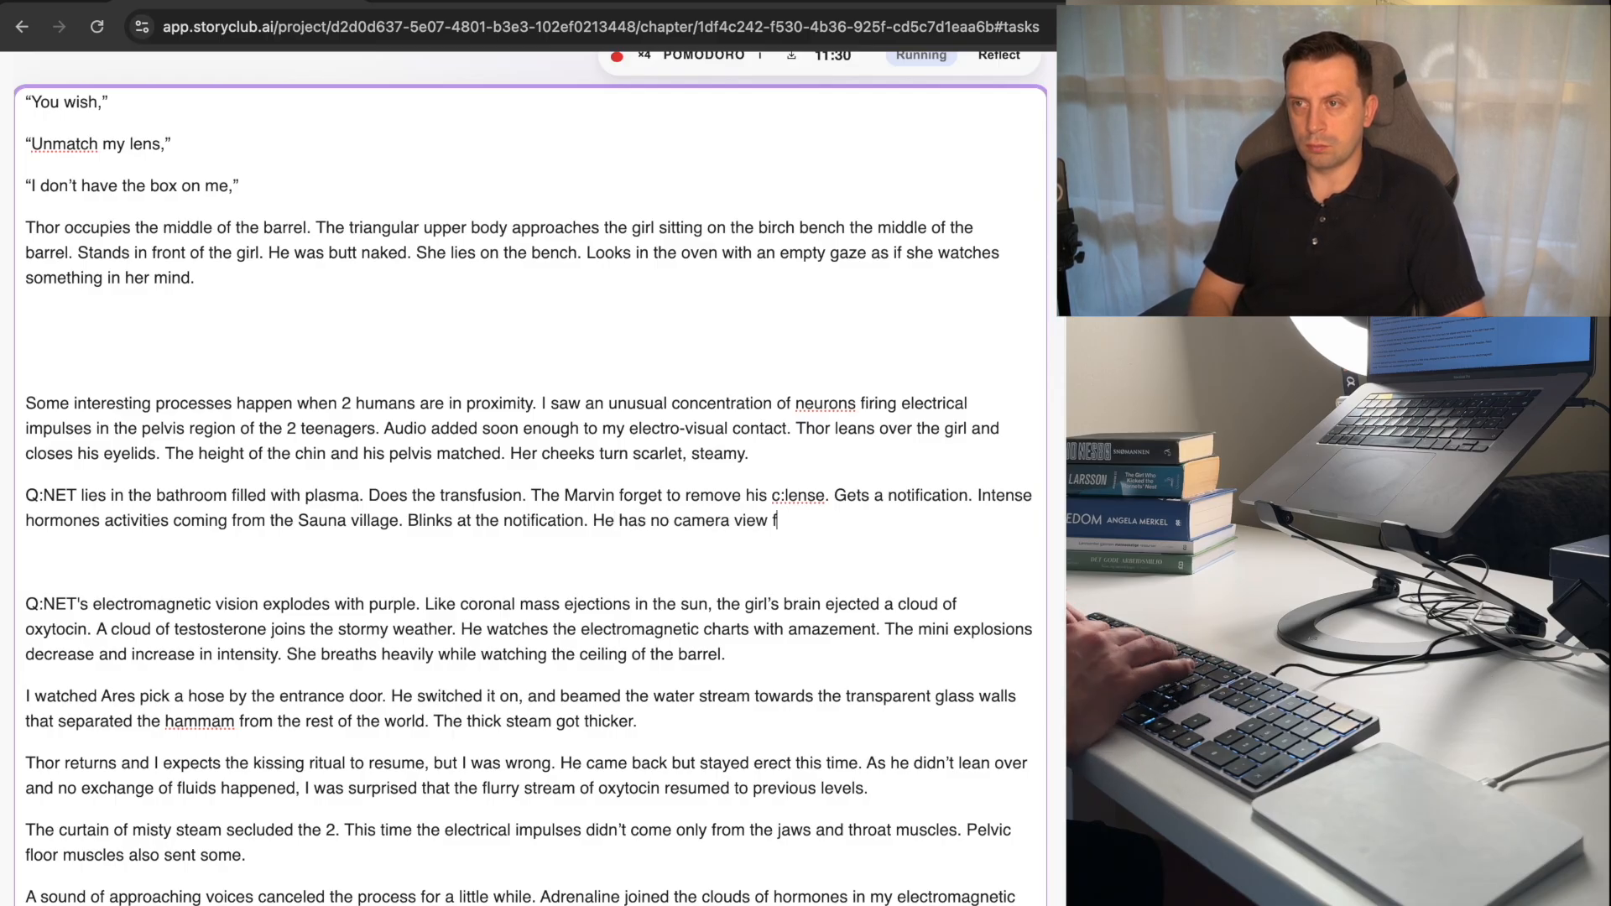
type("rom the privat")
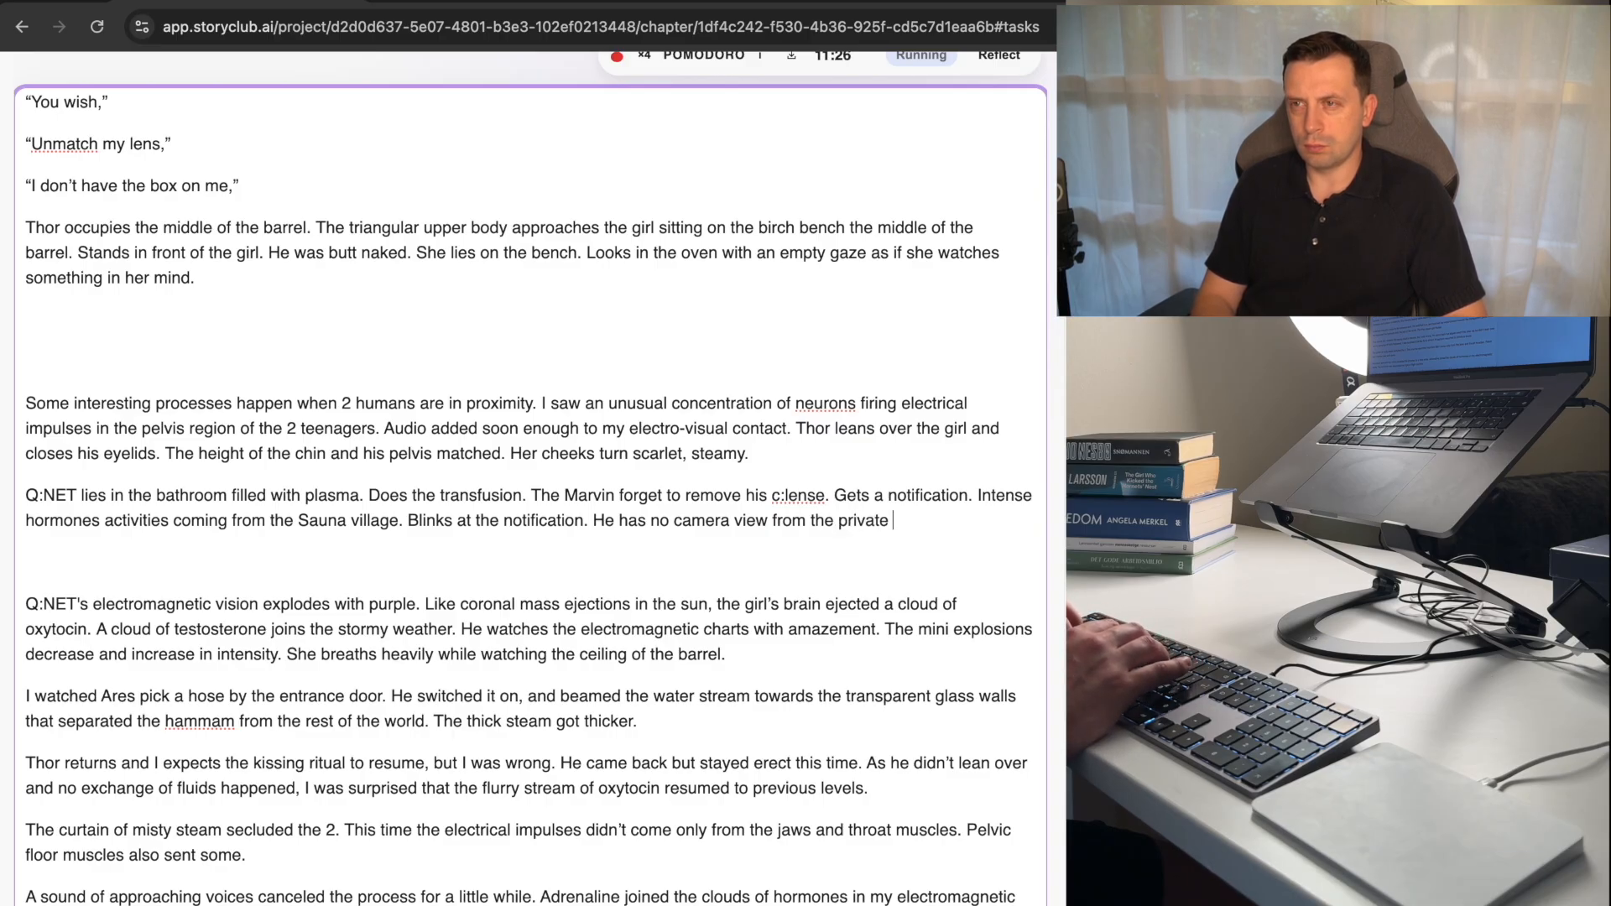
type("e ")
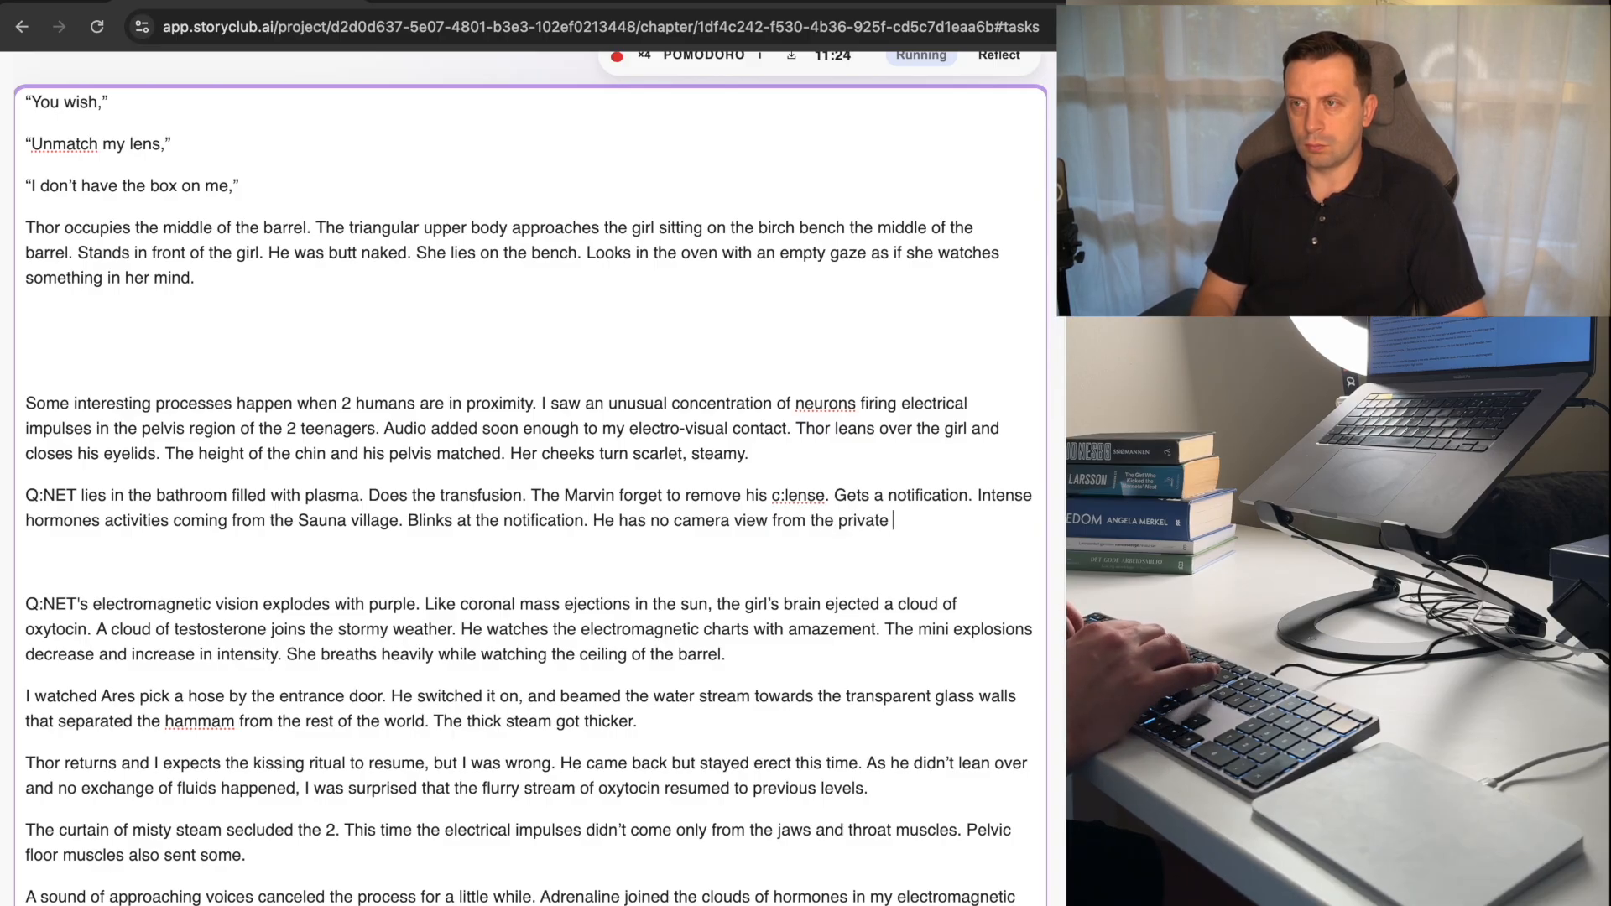
type("pl")
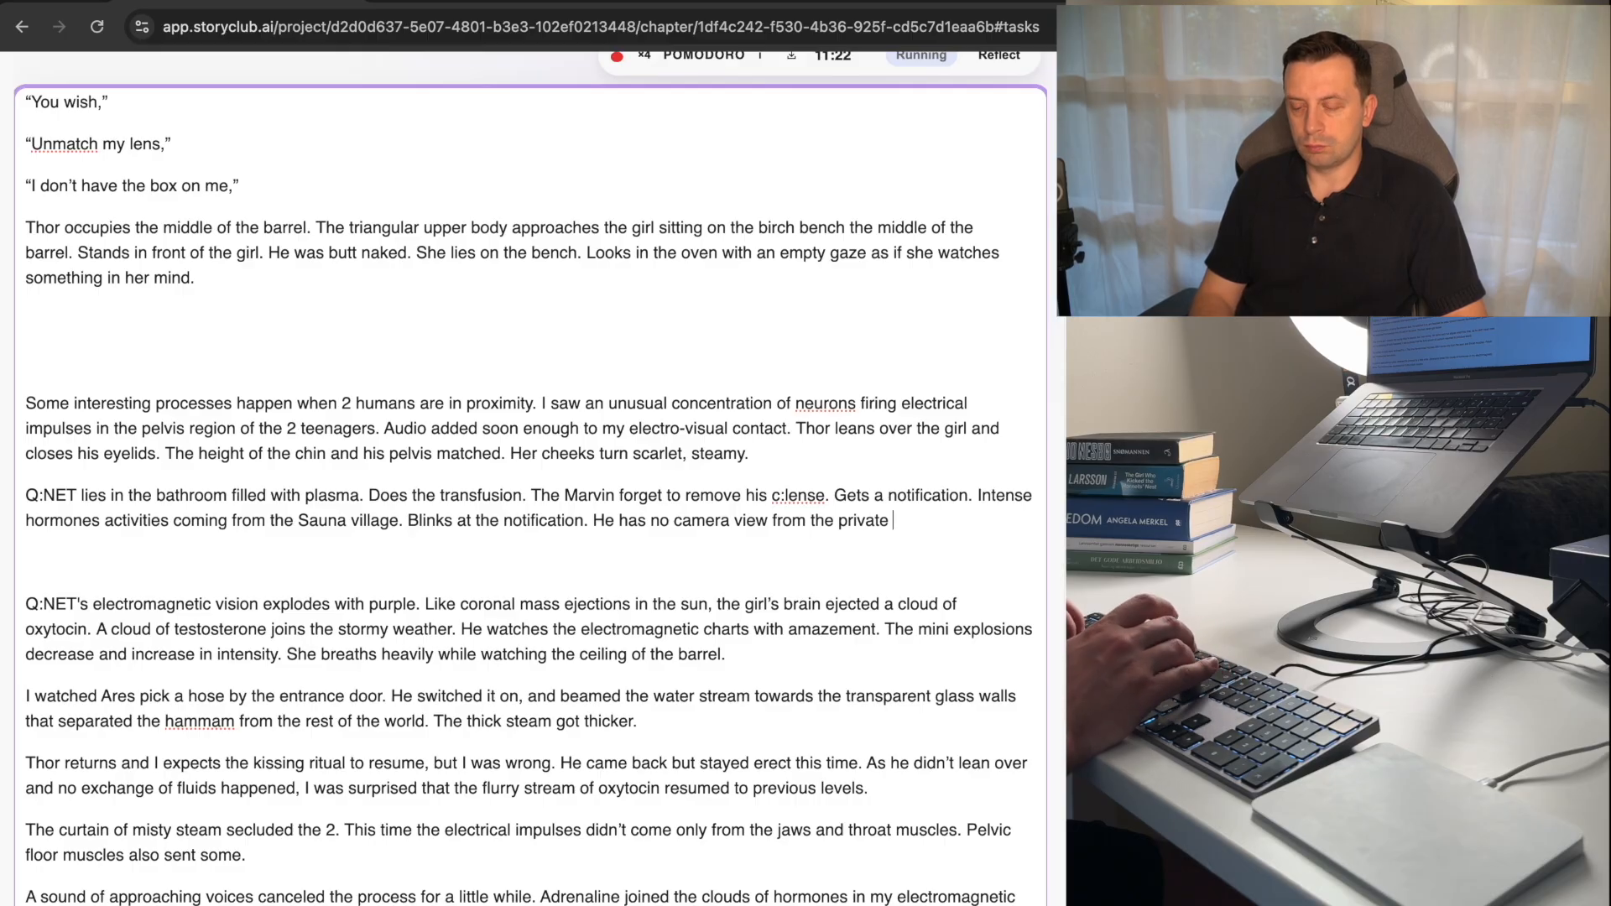
type("places like sa")
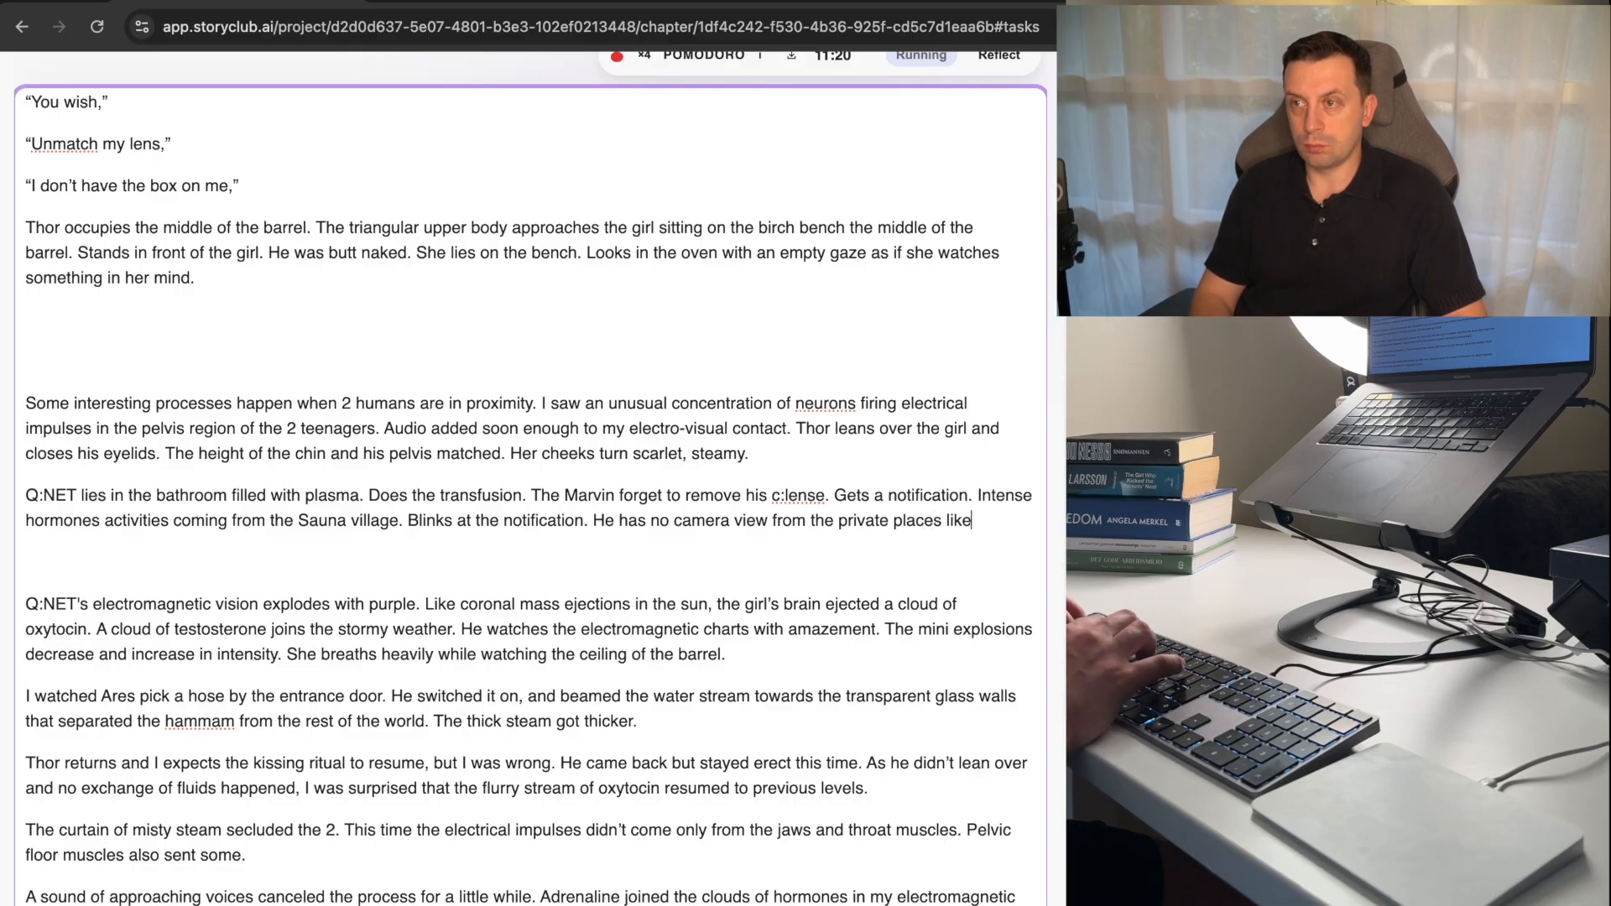
Replace "places like" at the paragraph's end with "rooms like a sauna with no clothes sign, but".
key("BackSpace")
key("BackSpace")
key("BackSpace")
key("BackSpace")
key("BackSpace")
key("BackSpace")
key("BackSpace")
key("BackSpace")
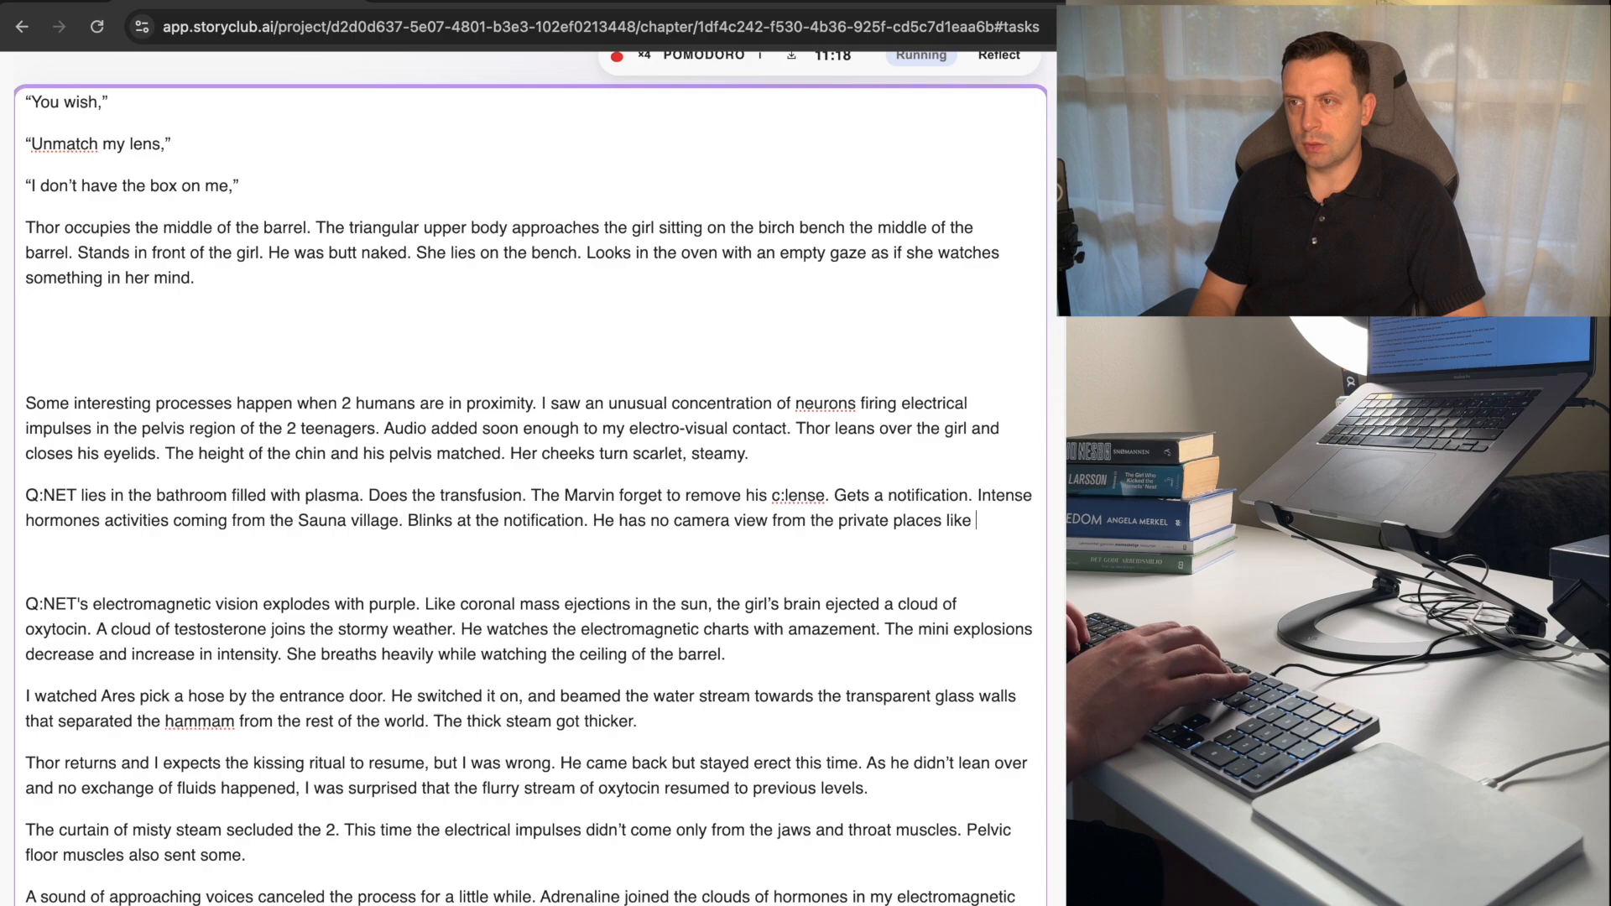
key("BackSpace")
key("BackSpace")
key("BackSpace")
key("BackSpace")
key("BackSpace")
key("BackSpace")
type("rooms")
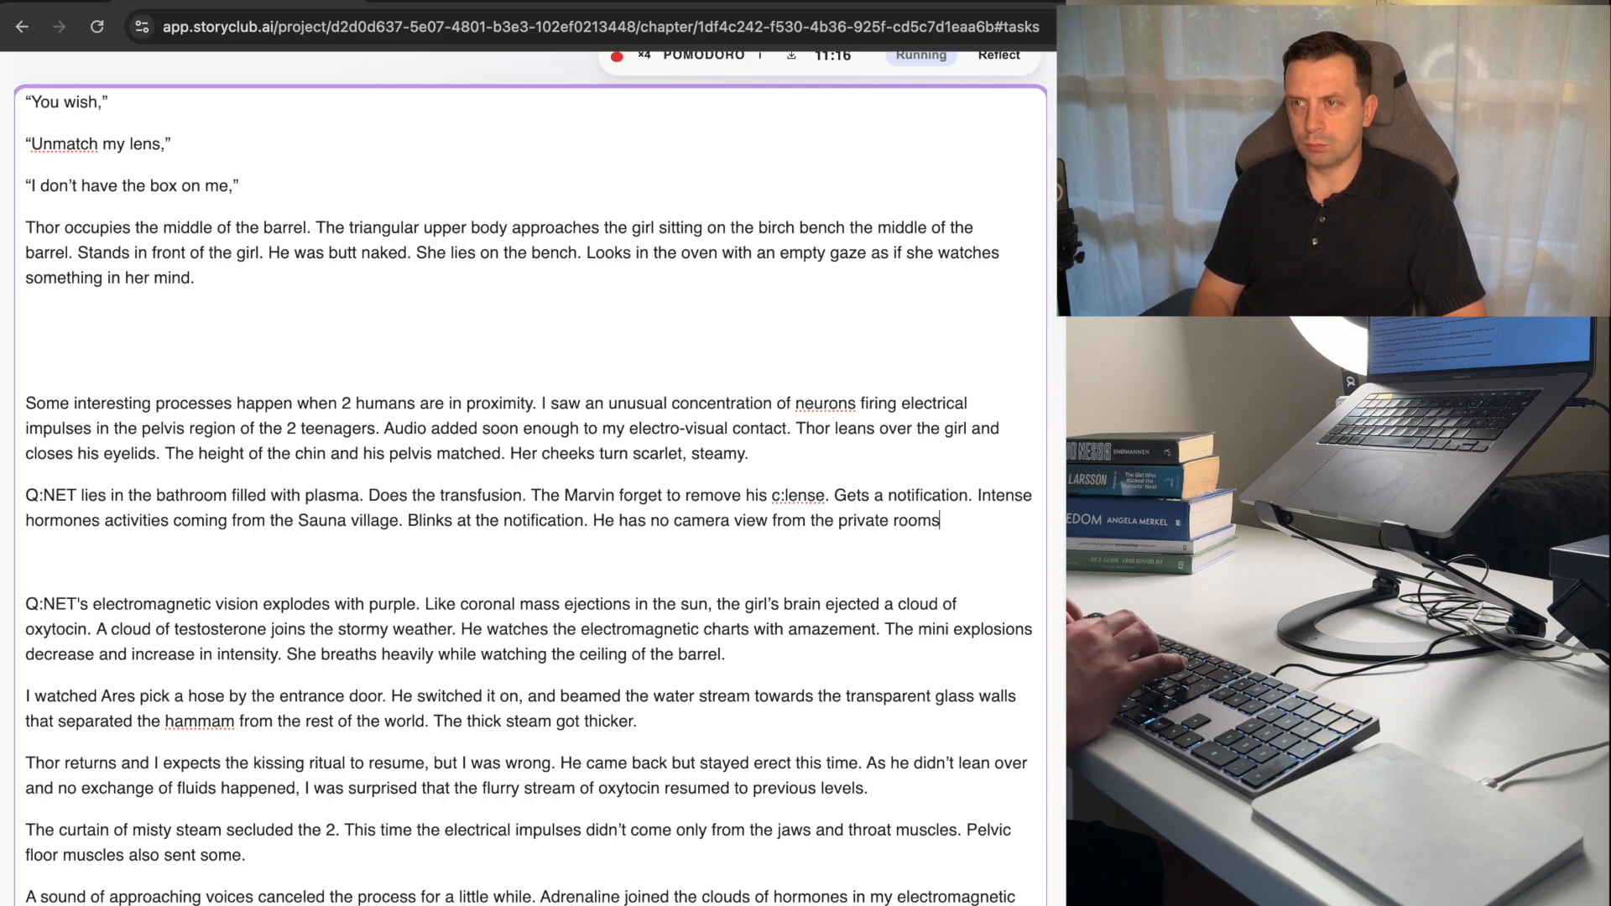
type(" like ")
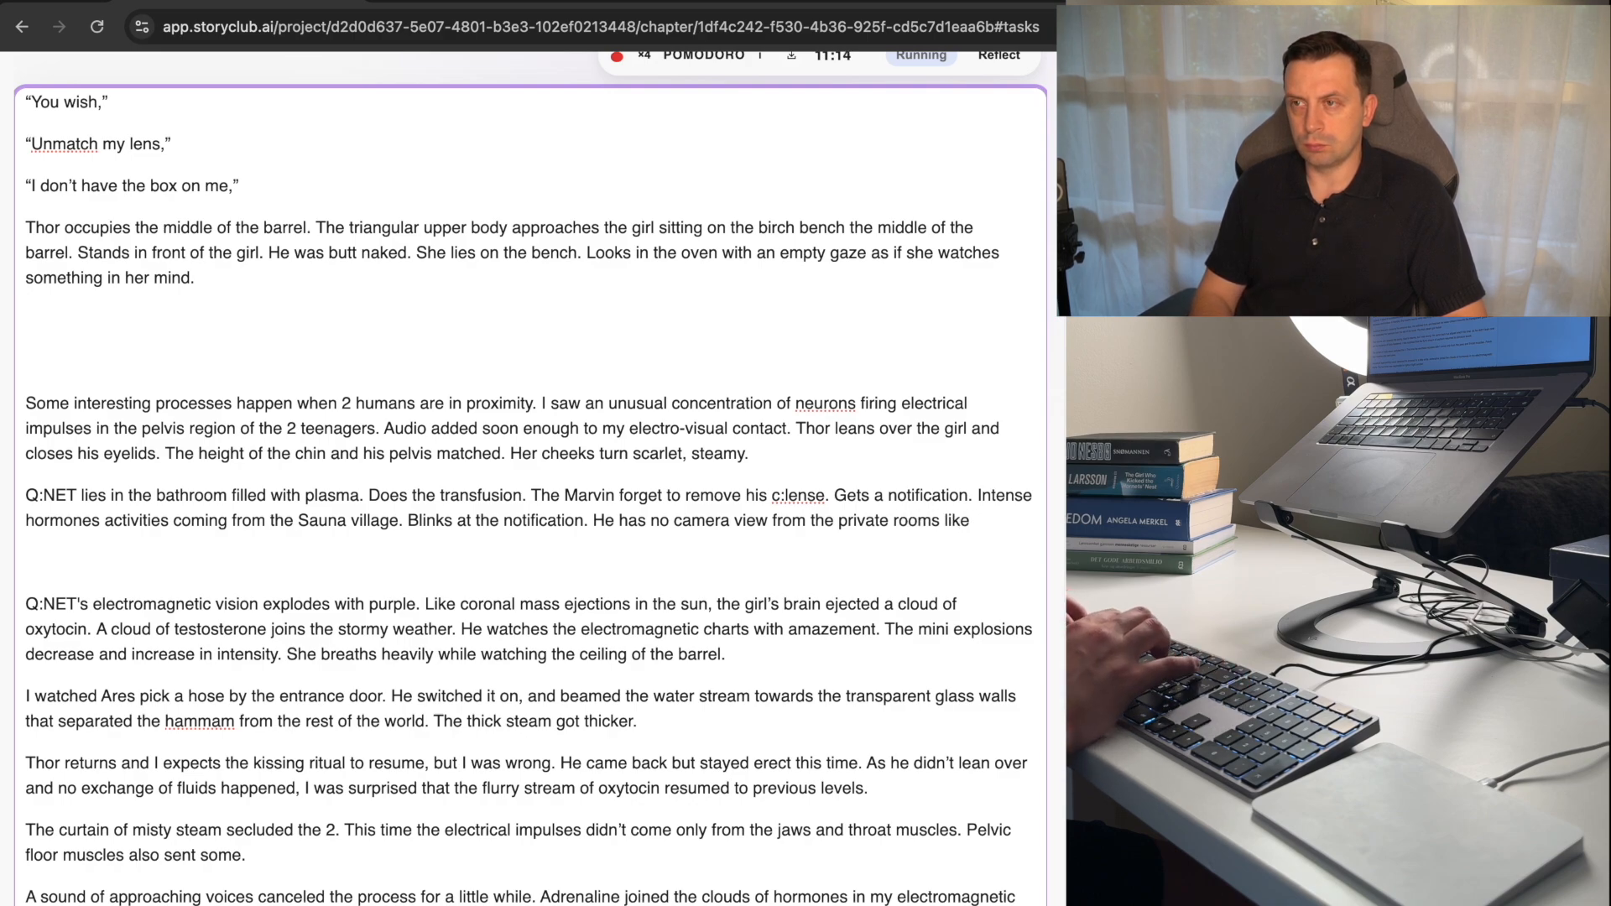
type("a saun")
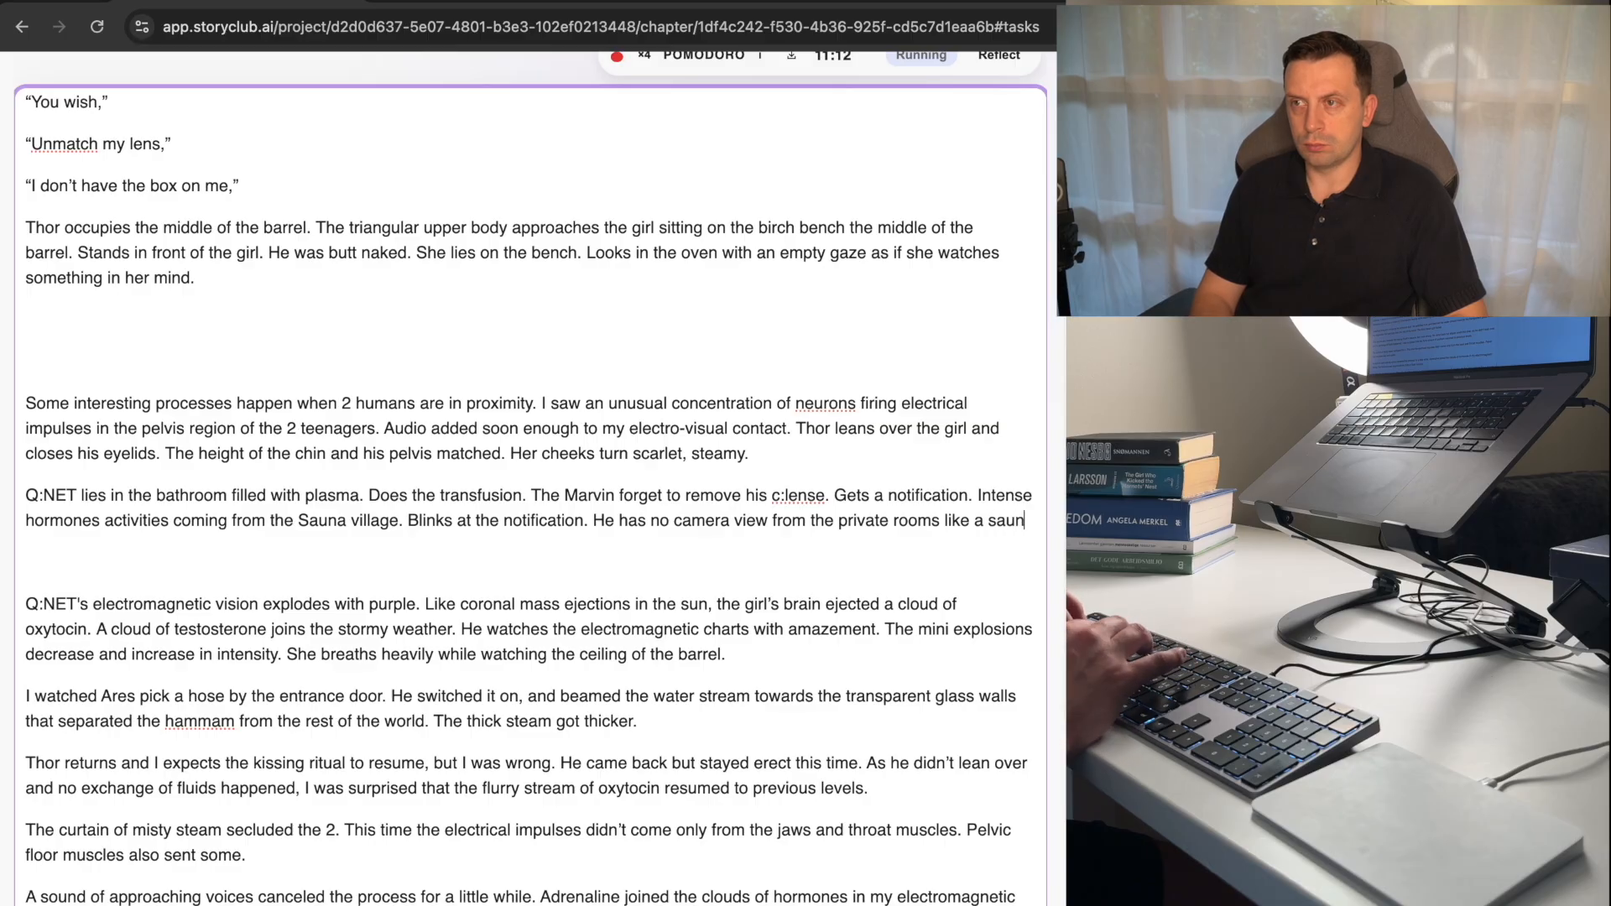
type("a with no cl")
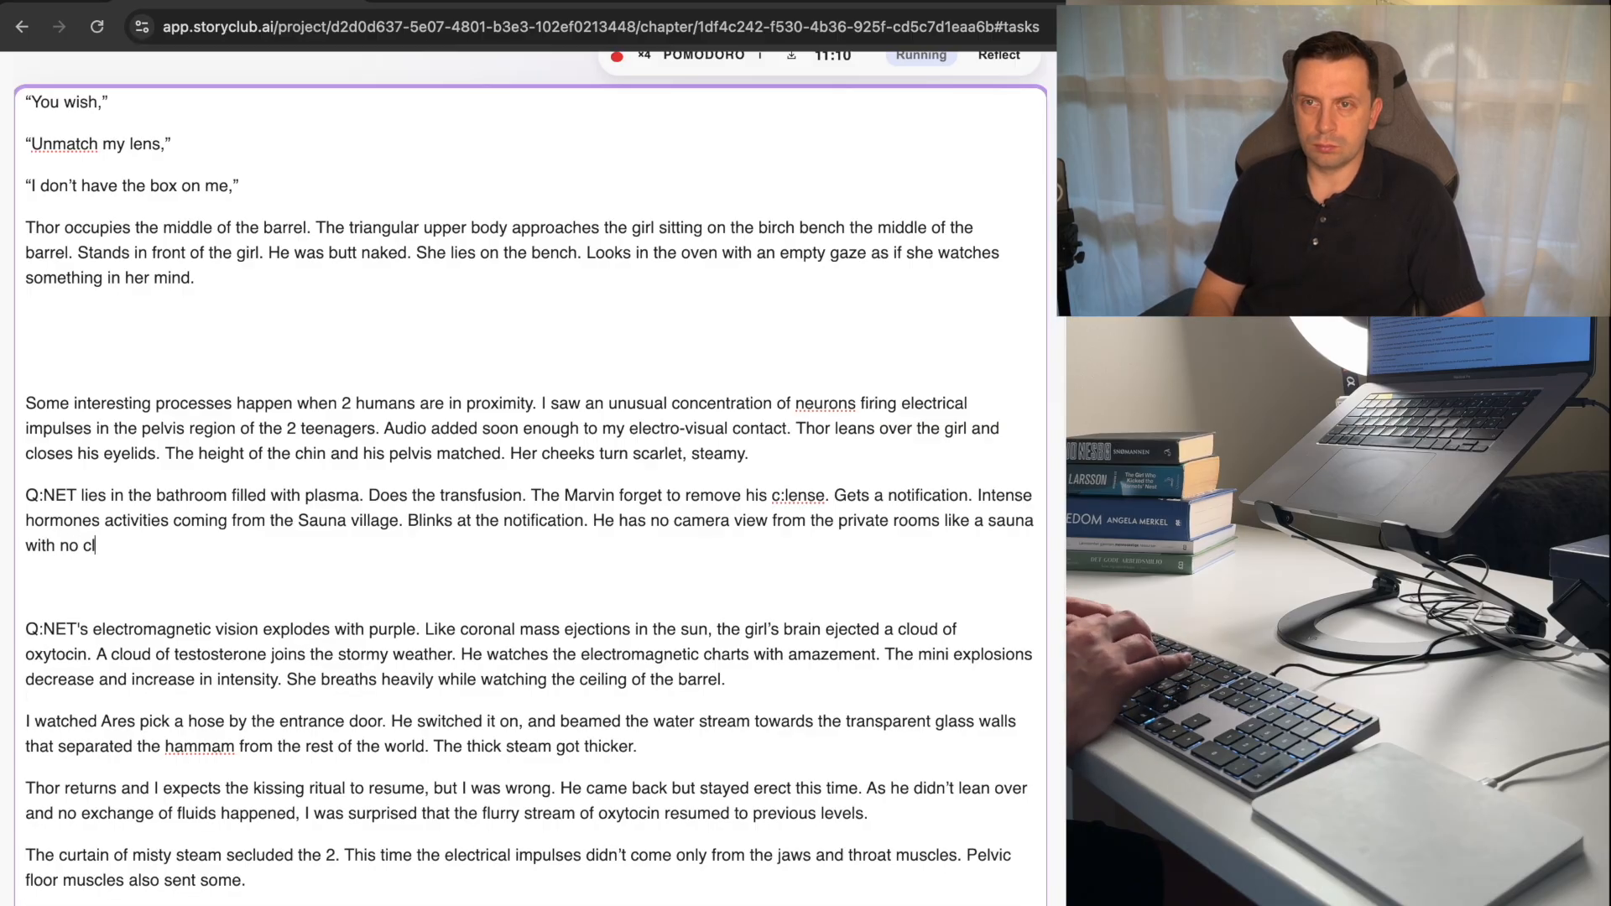
type("othes sign, bu")
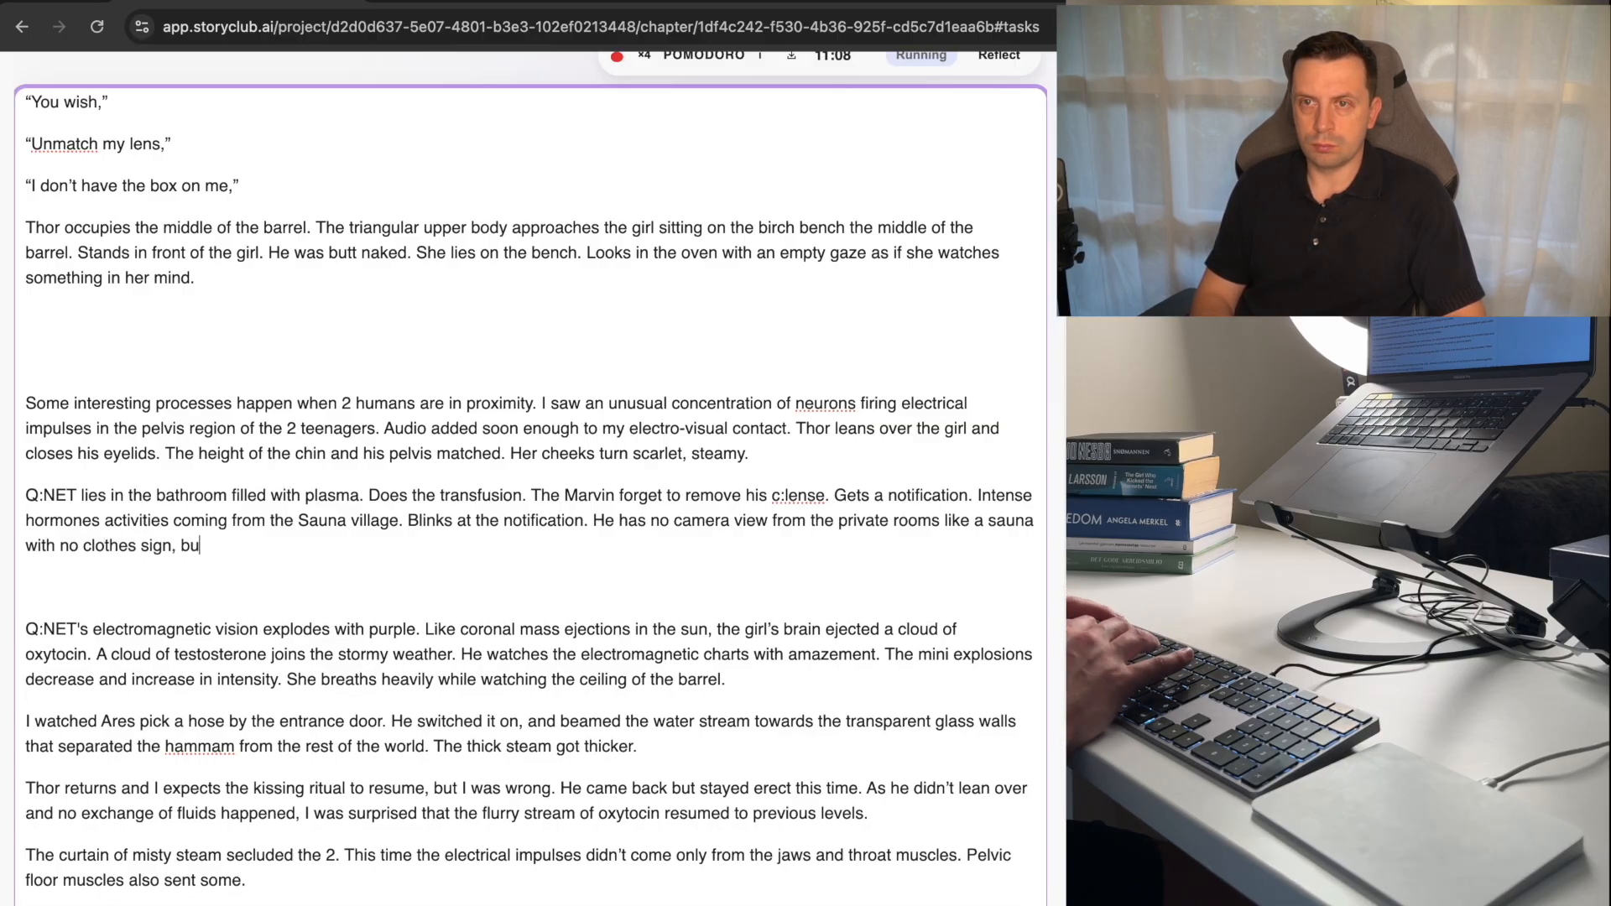
type("t he has a")
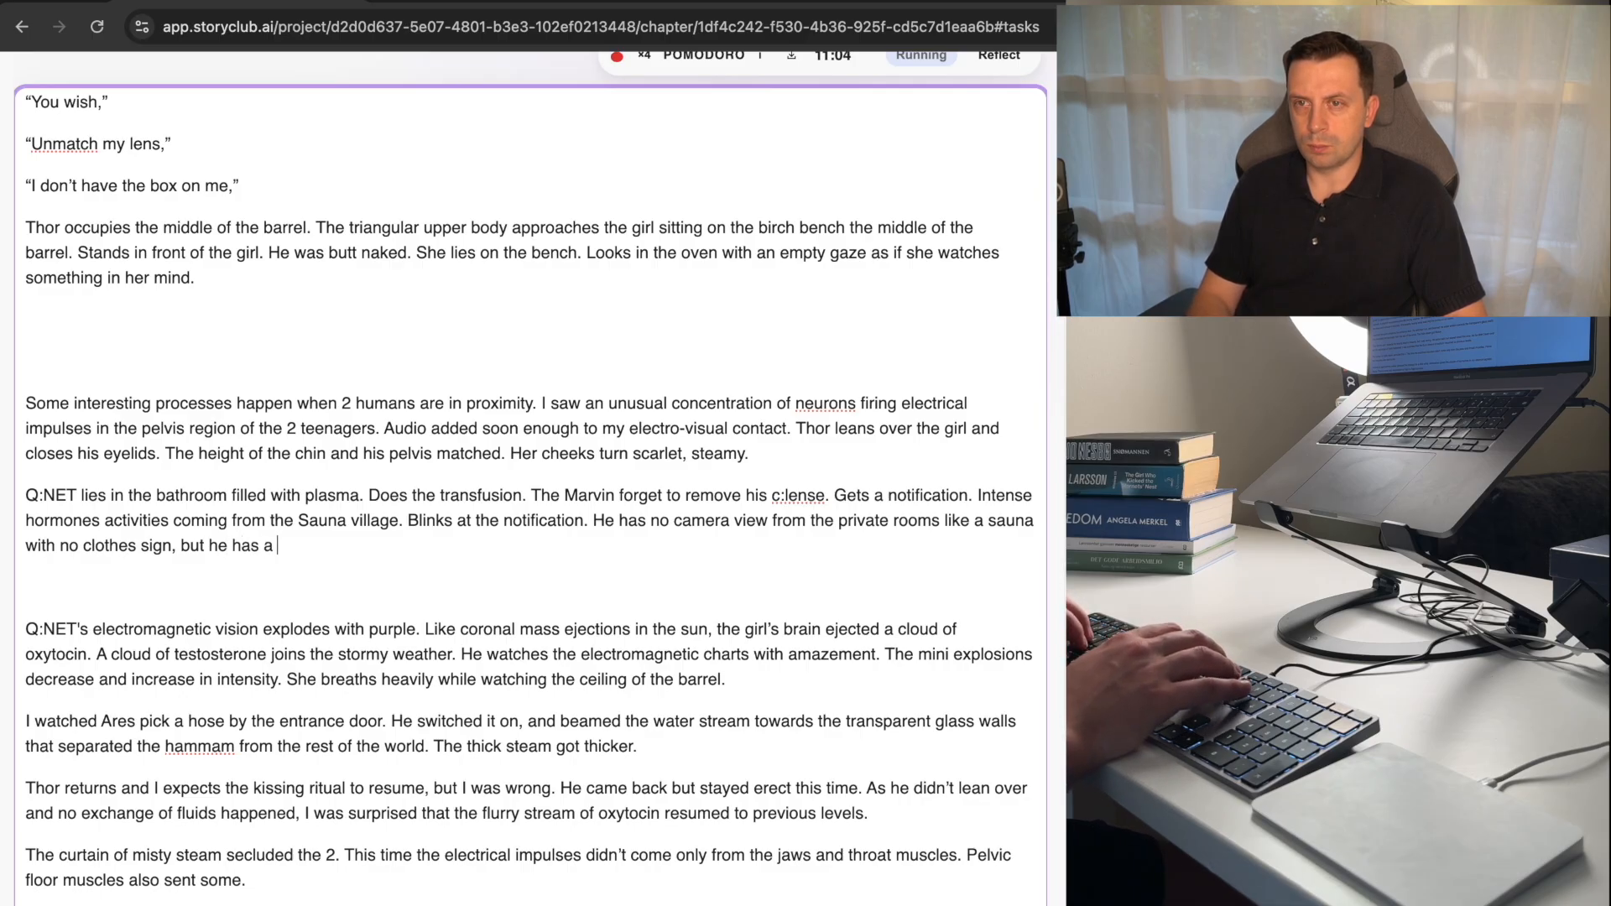
key("BackSpace")
key("BackSpace")
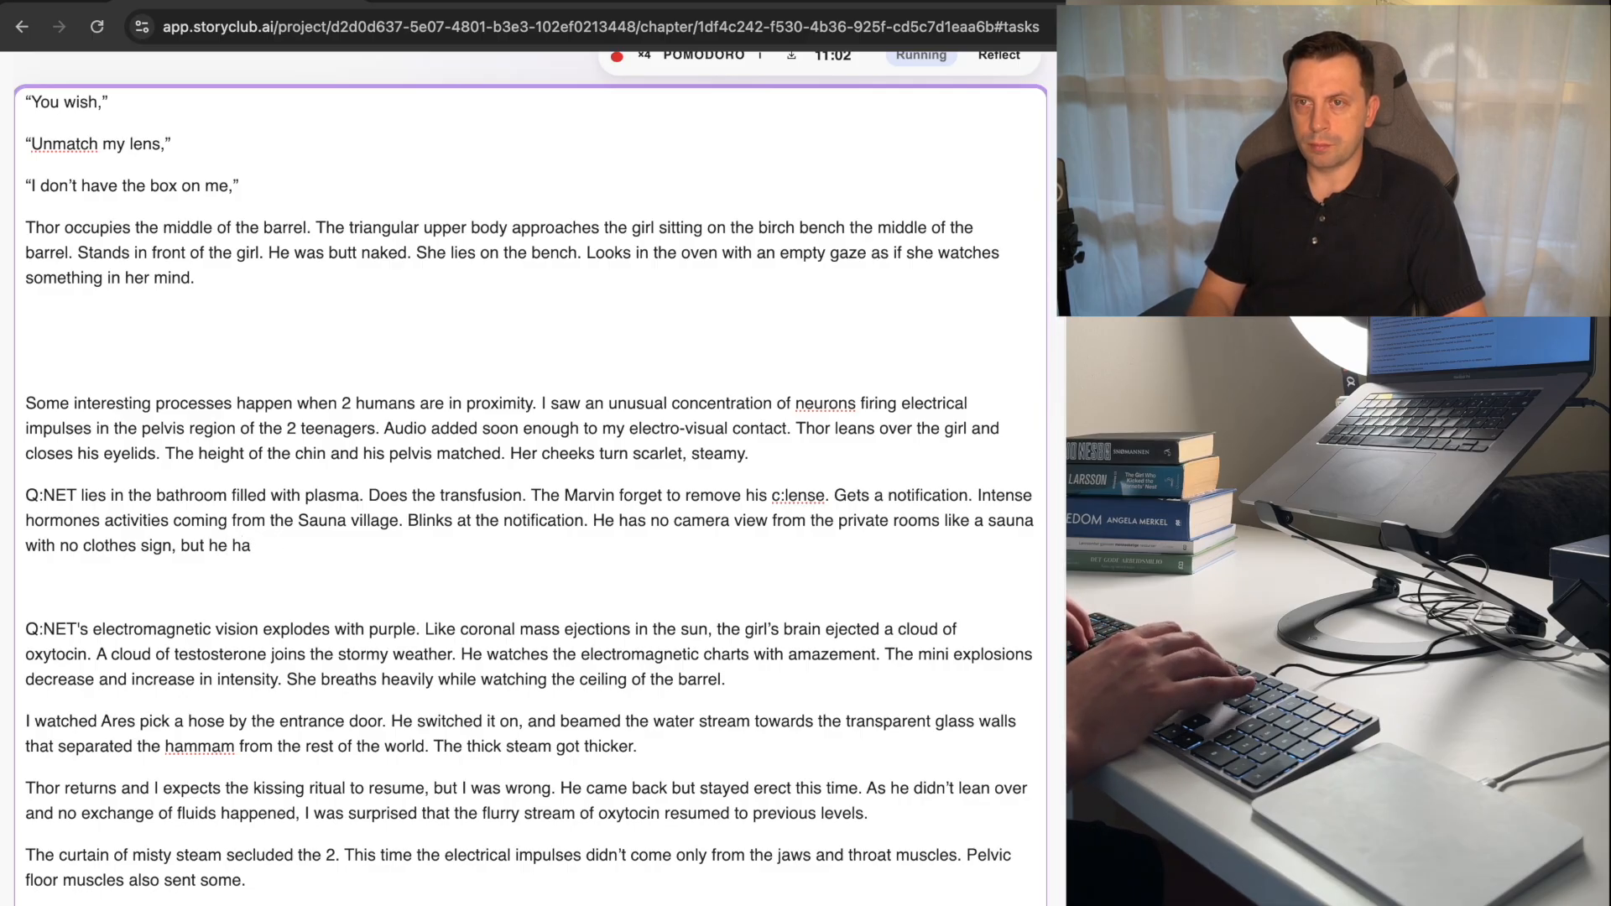
type("s ")
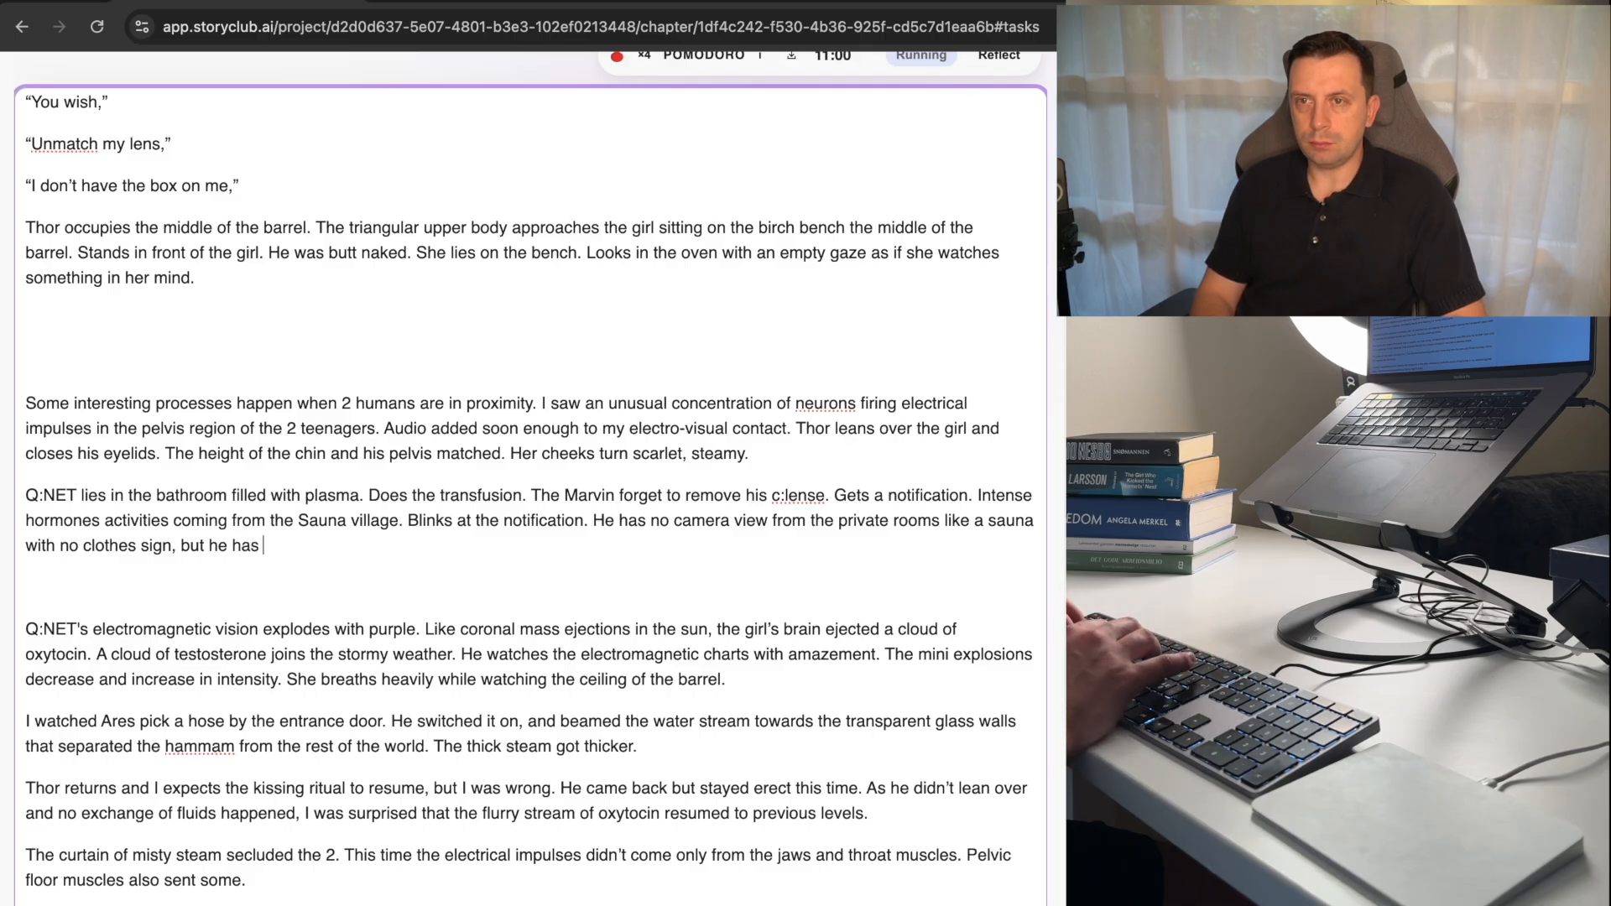
type("horomone")
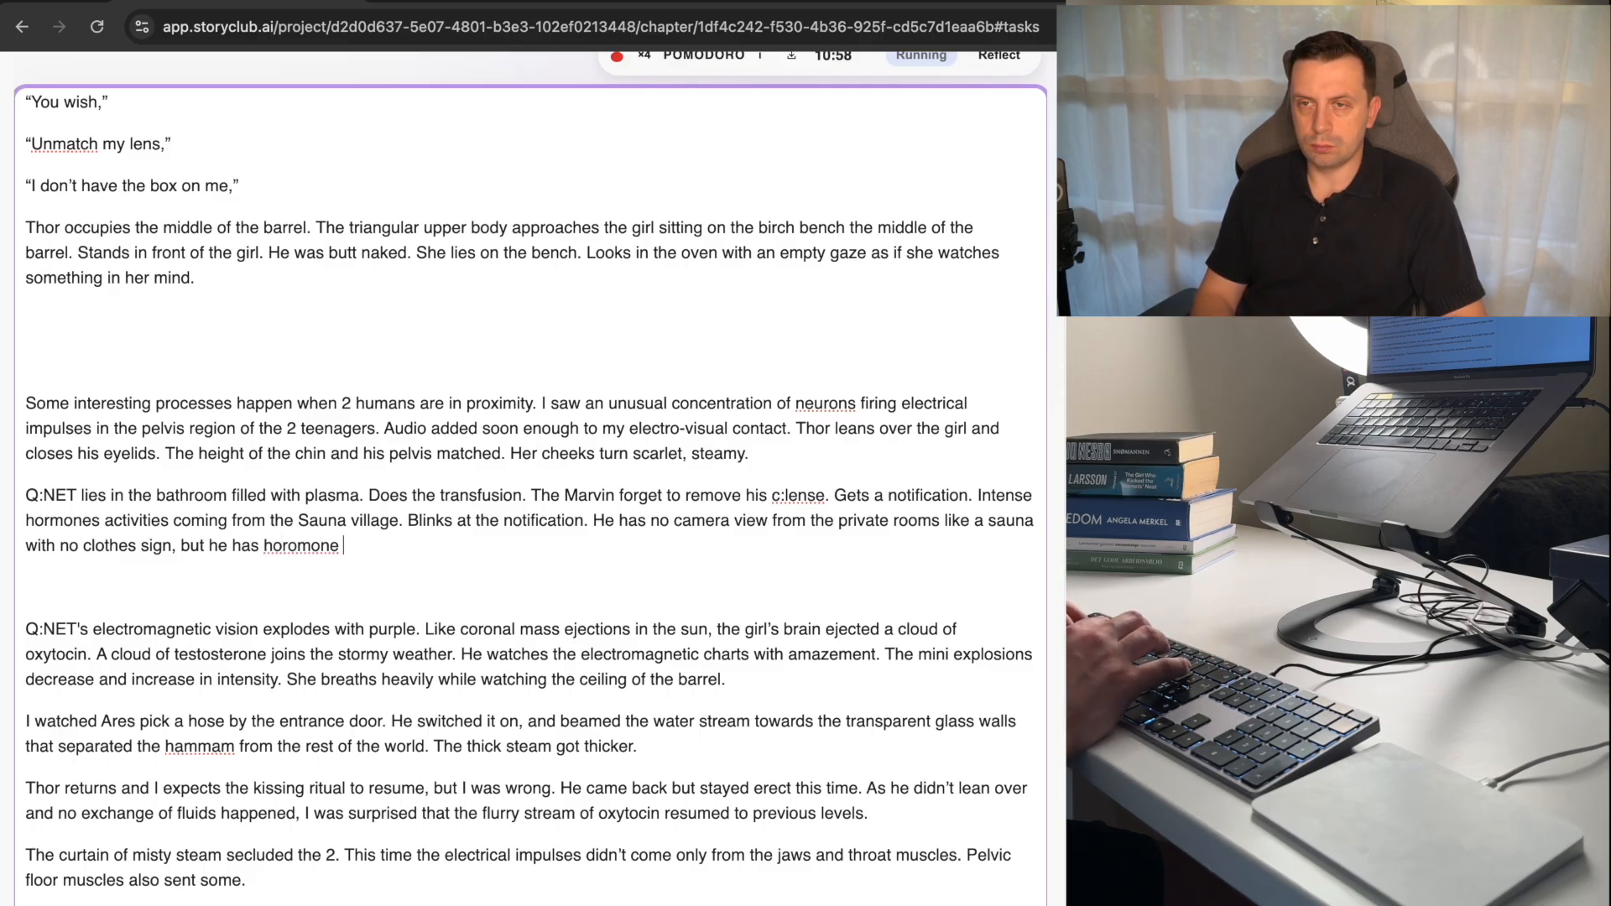
key("BackSpace")
key("BackSpace")
key("BackSpace")
key("BackSpace")
key("BackSpace")
key("BackSpace")
key("BackSpace")
key("BackSpace")
key("BackSpace")
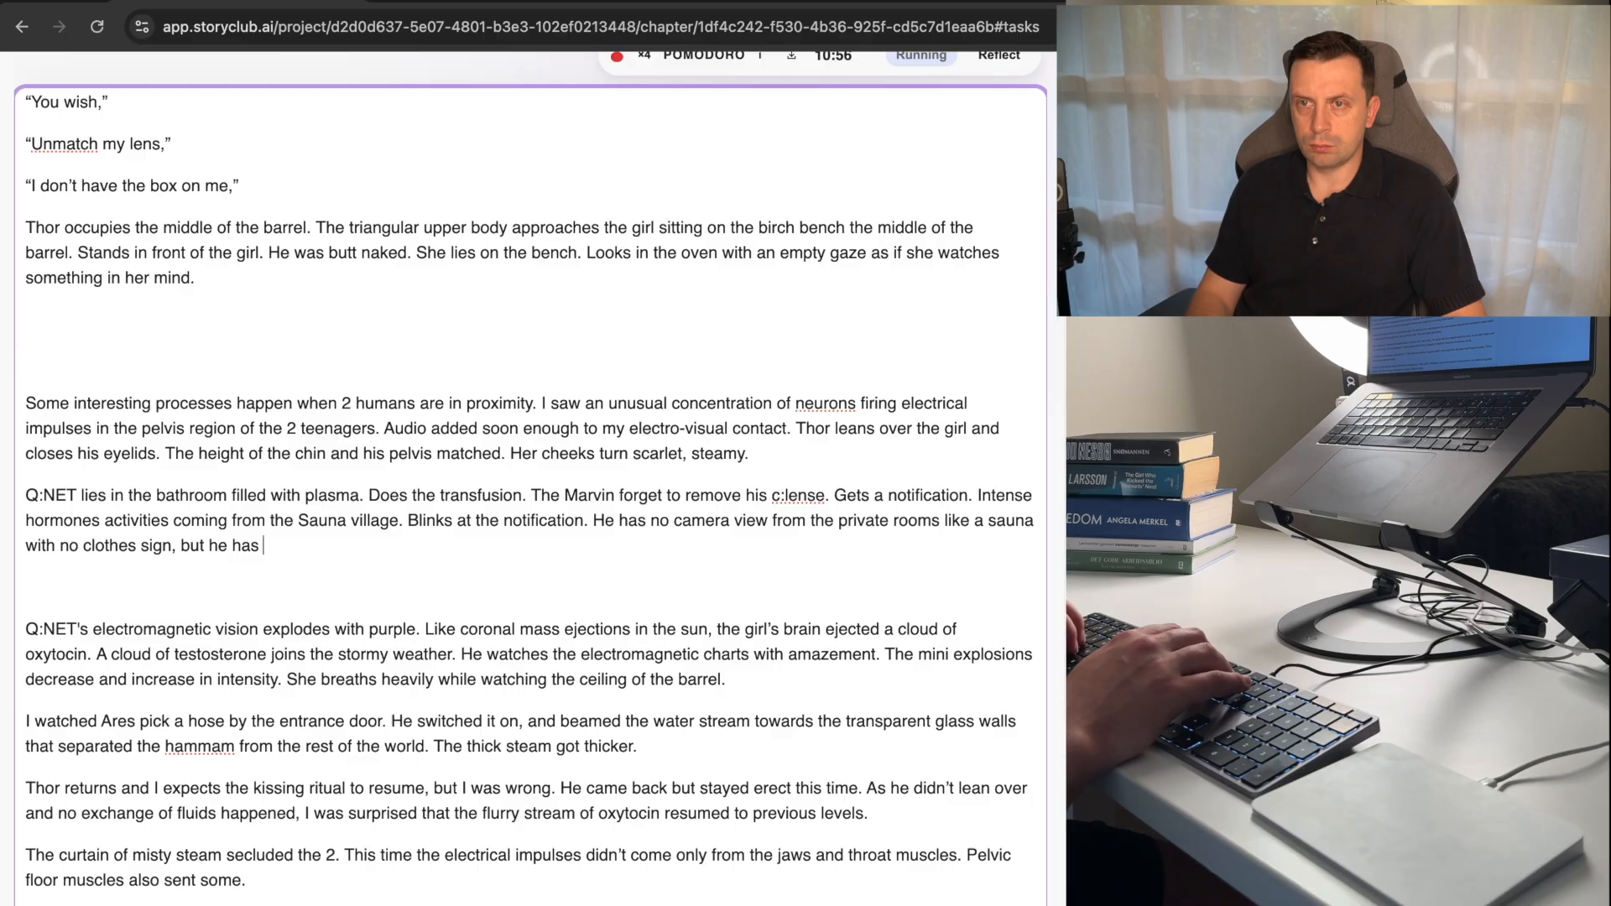
key("BackSpace")
key("BackSpace")
key("BackSpace")
key("BackSpace")
key("BackSpace")
key("BackSpace")
key("BackSpace")
Continue the unfinished clause after "but" with "sensors measure".
type("sensor")
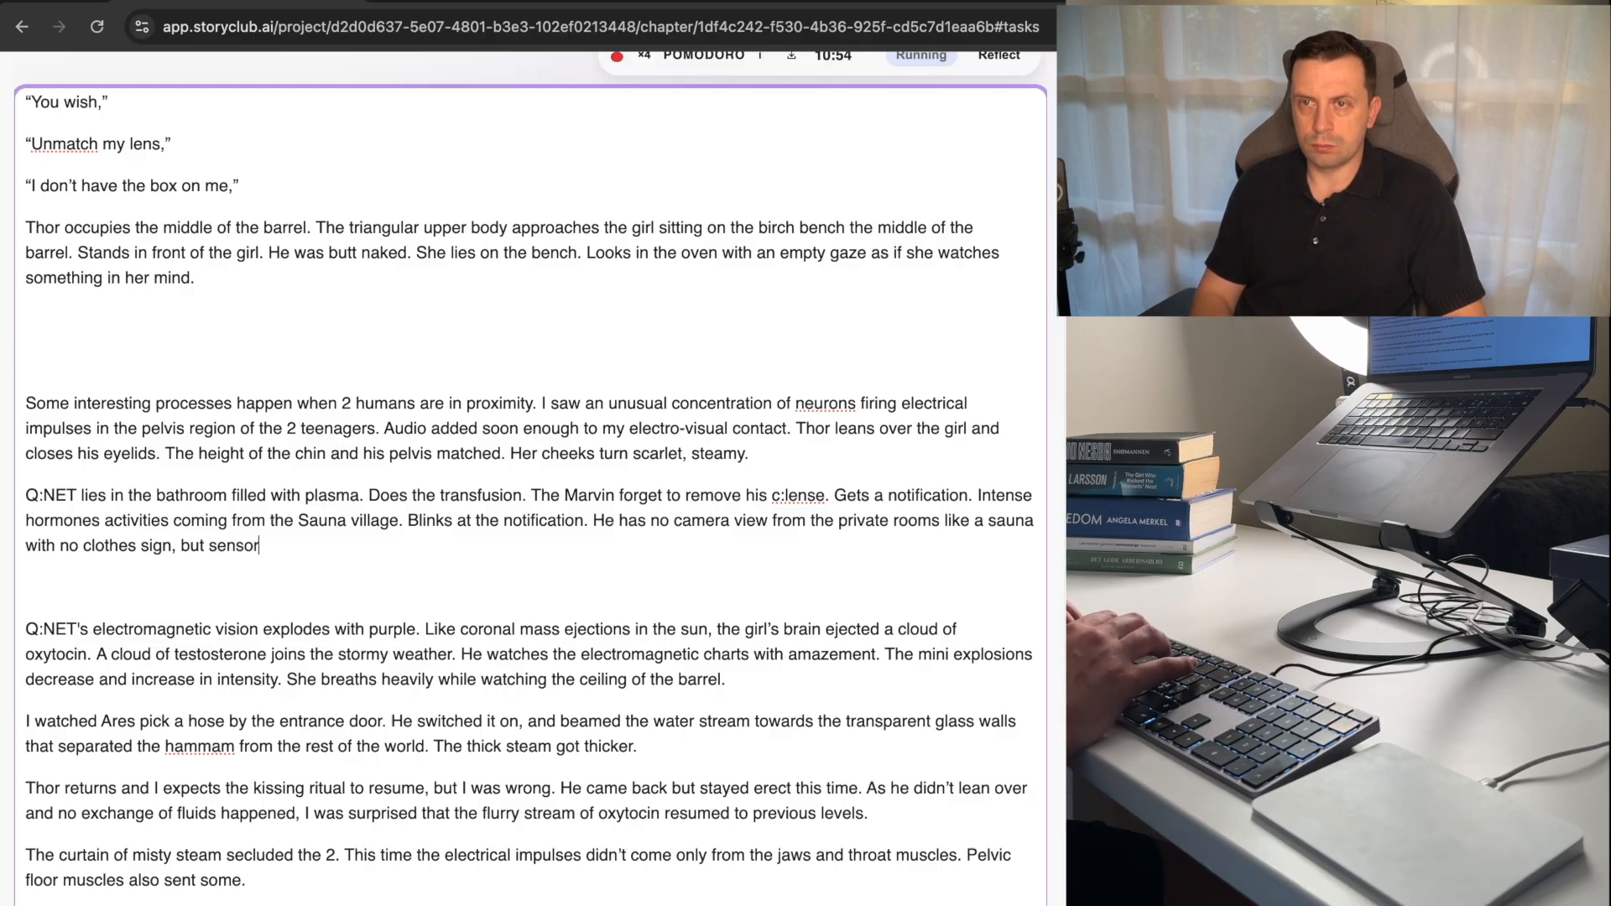
type("s measure")
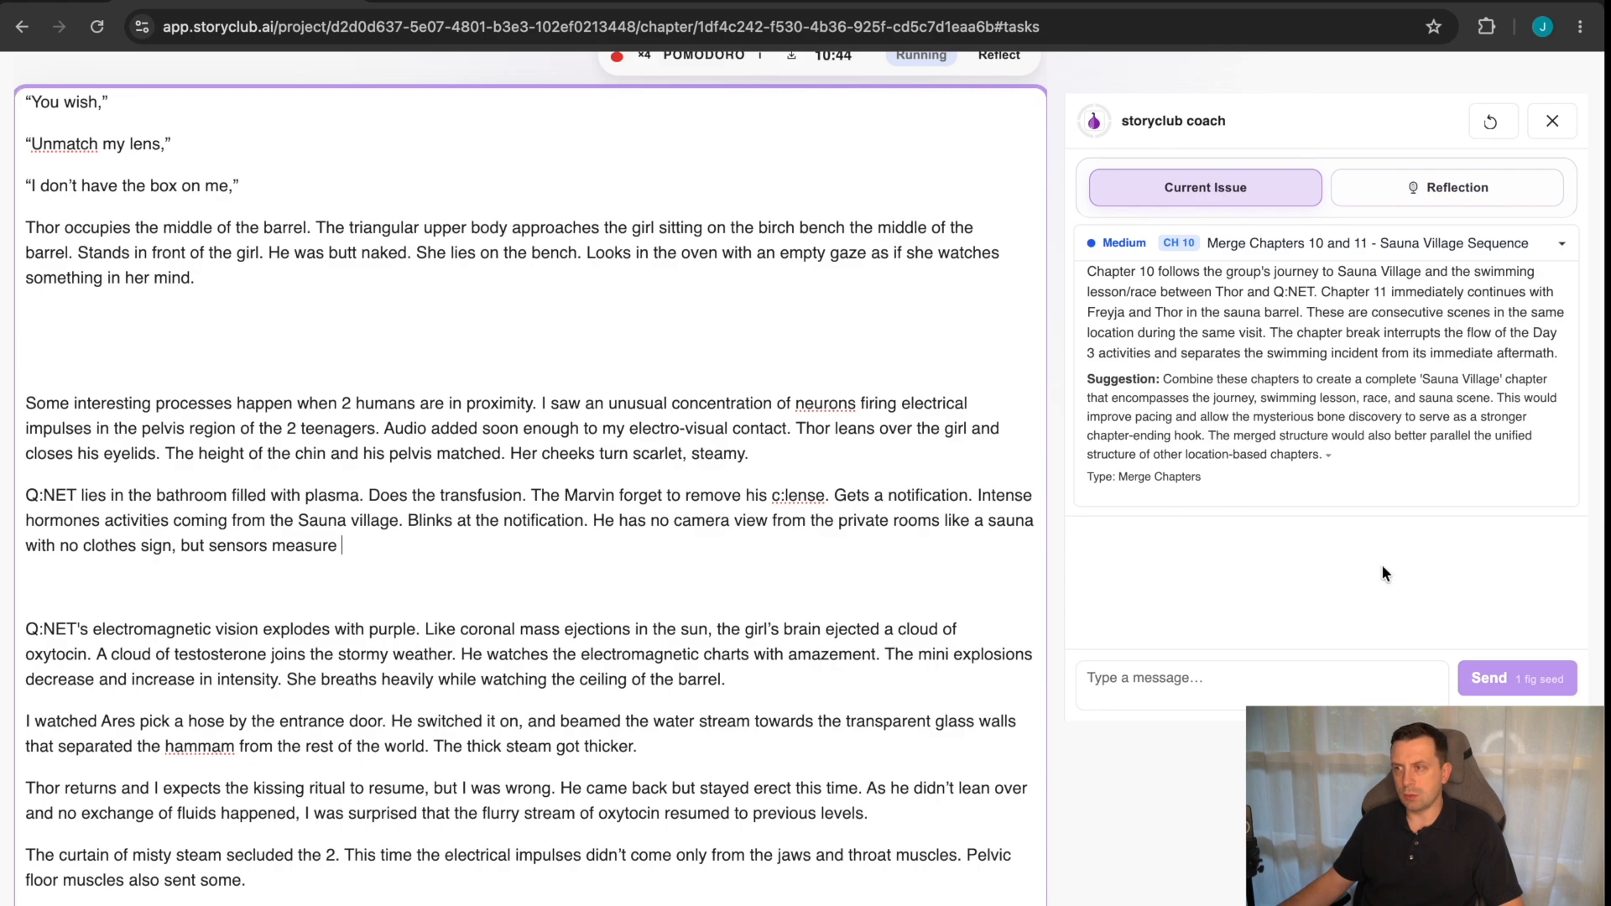
Ask the storyclub coach "what is dopamine, and what sensors do you need to track them".
left_click(1265, 669)
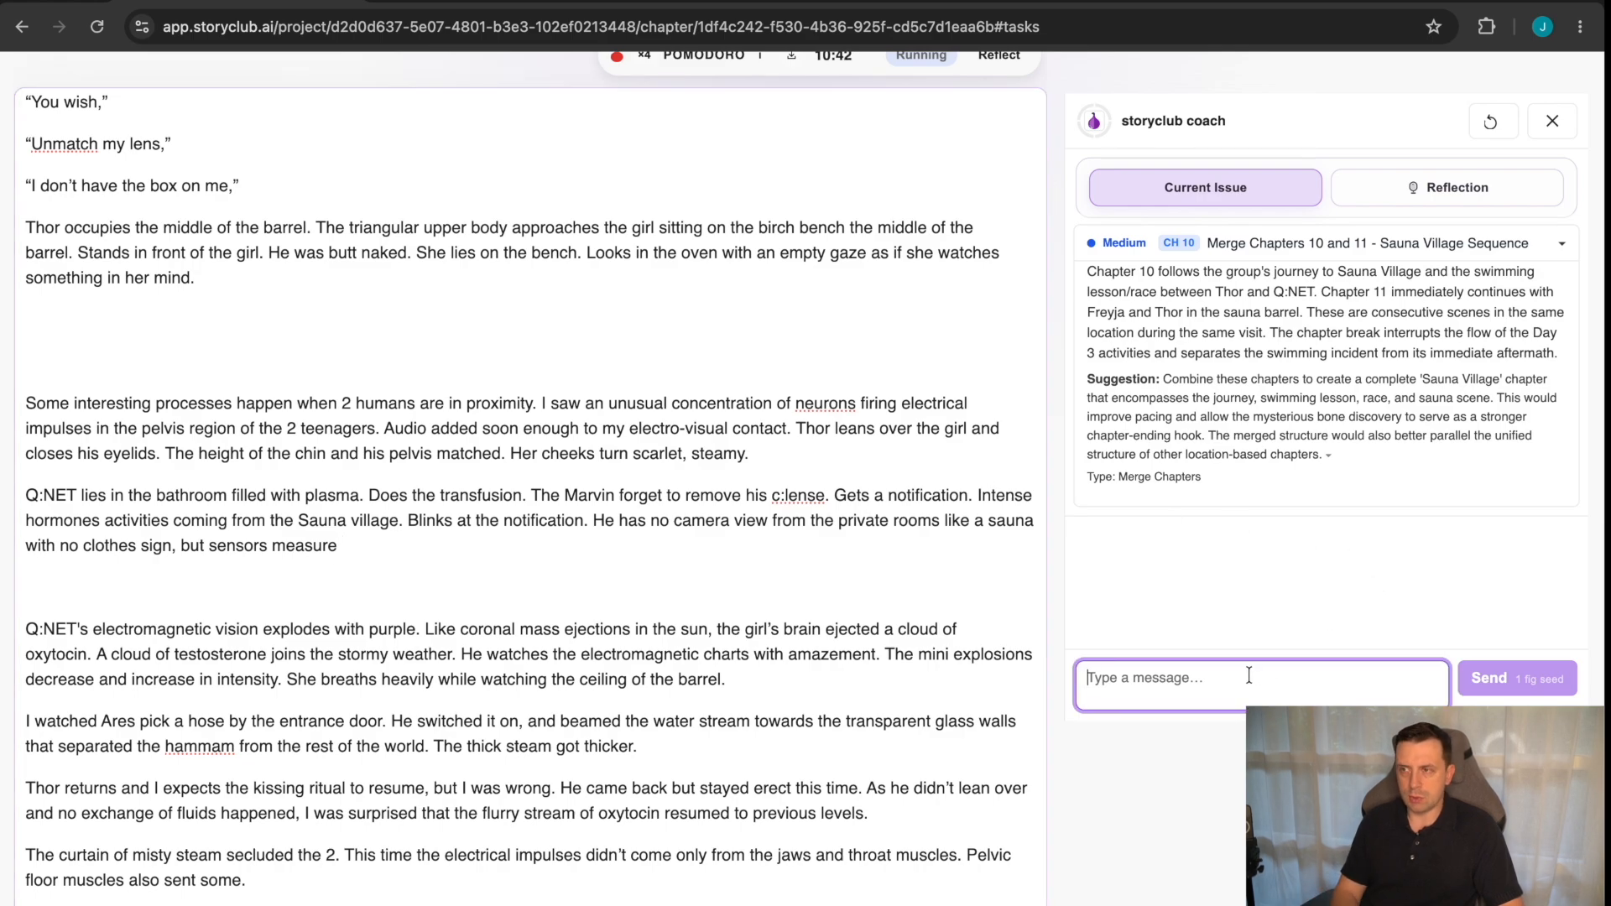
type("what id s")
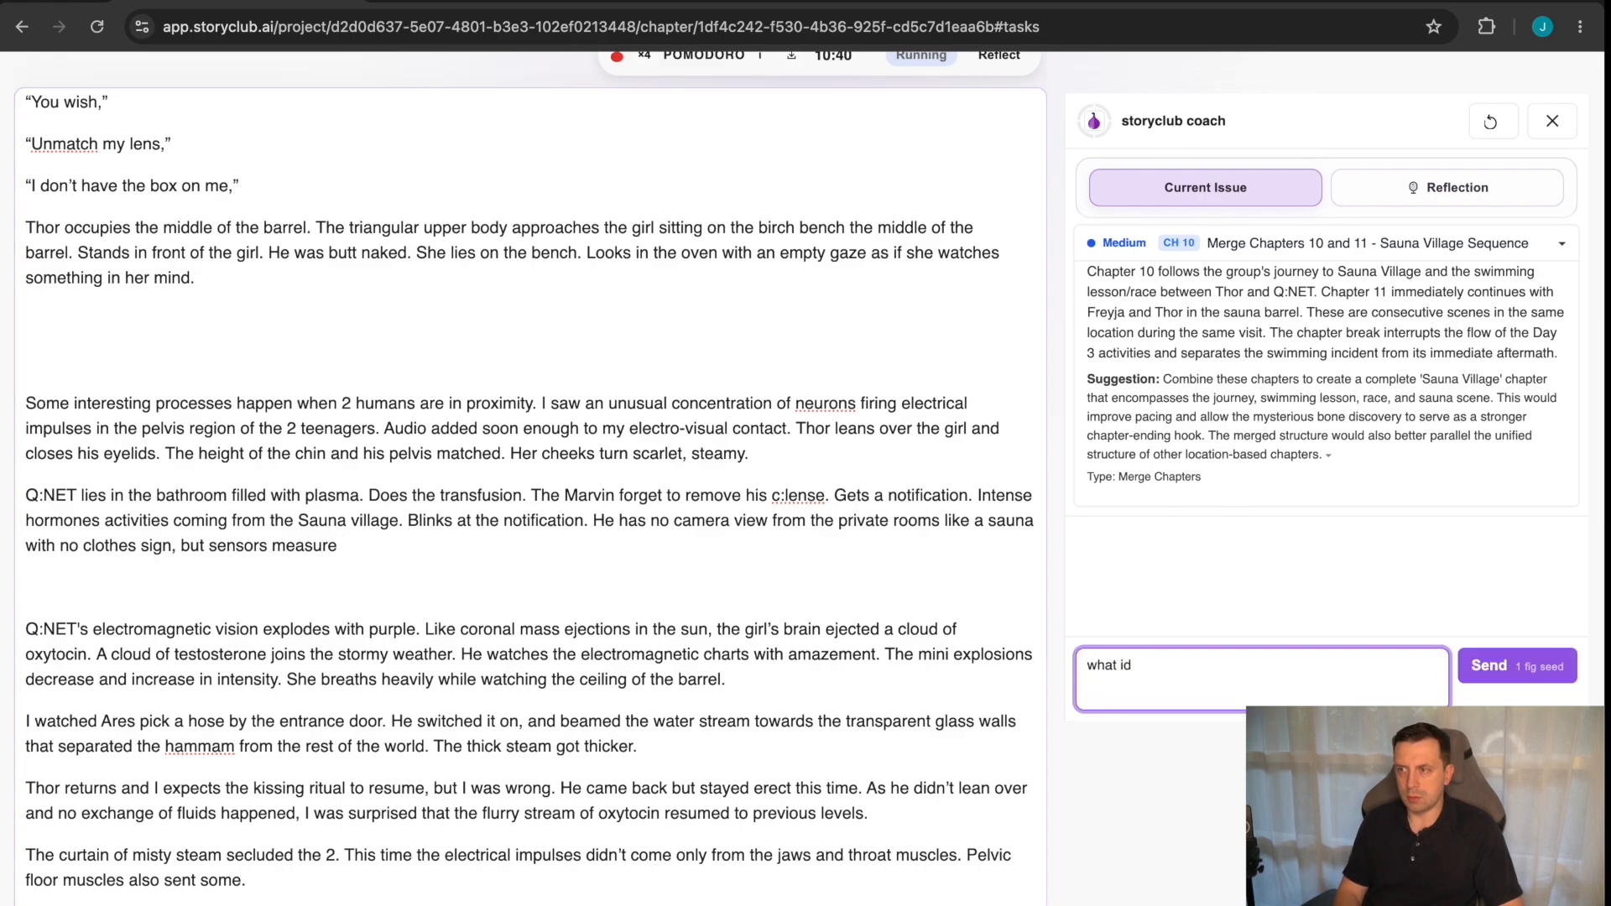
key("BackSpace")
type("s dom")
type("m")
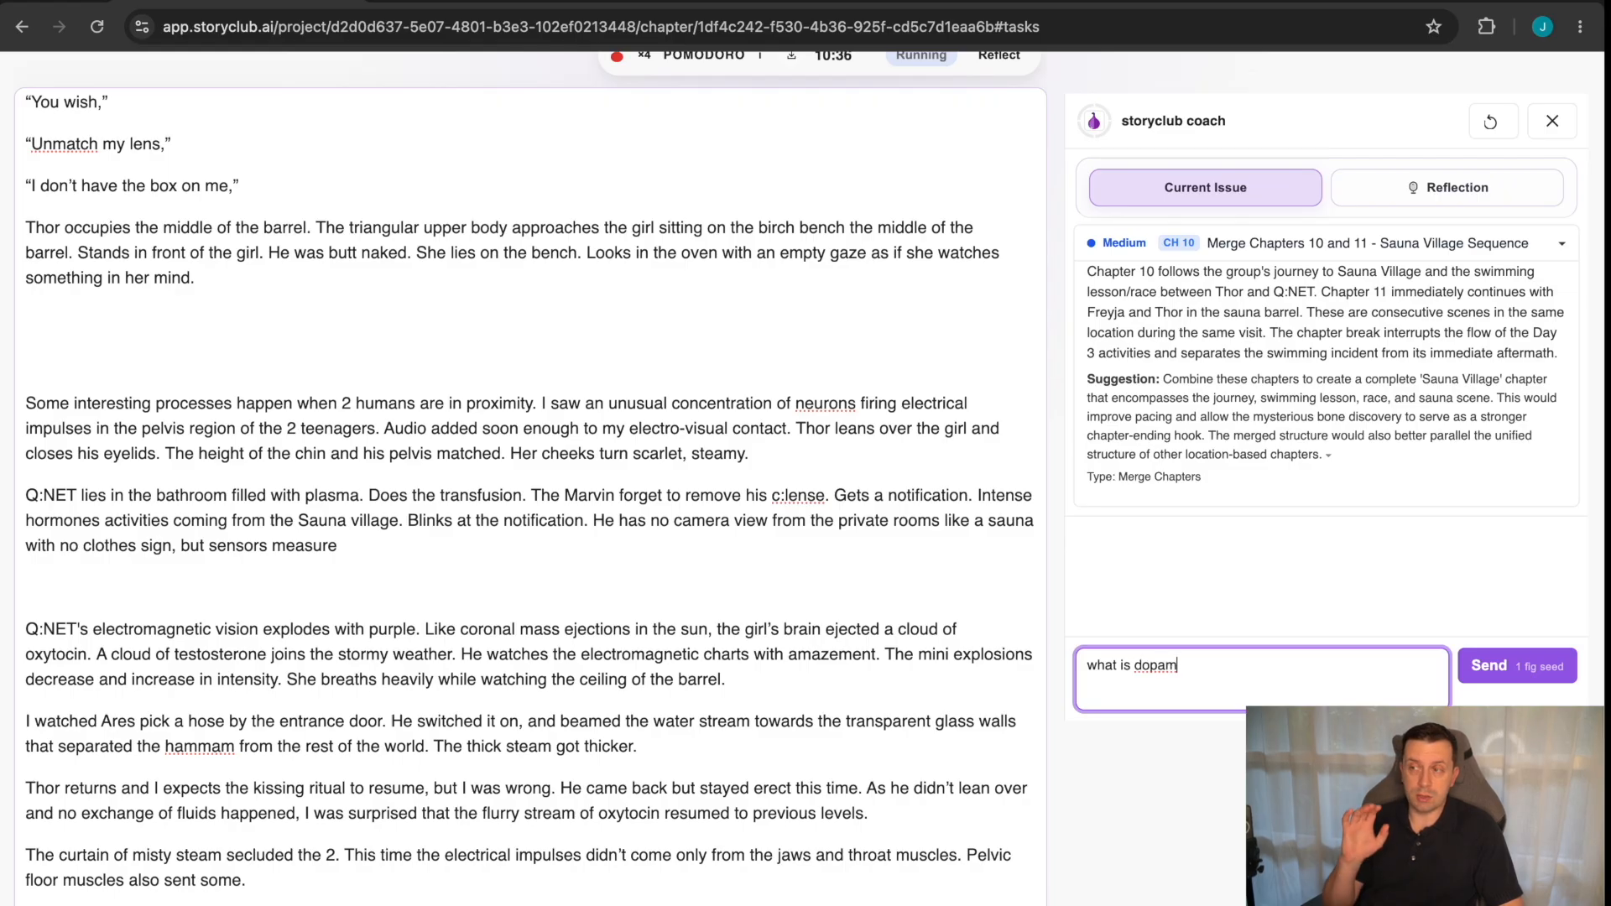
type("ine,")
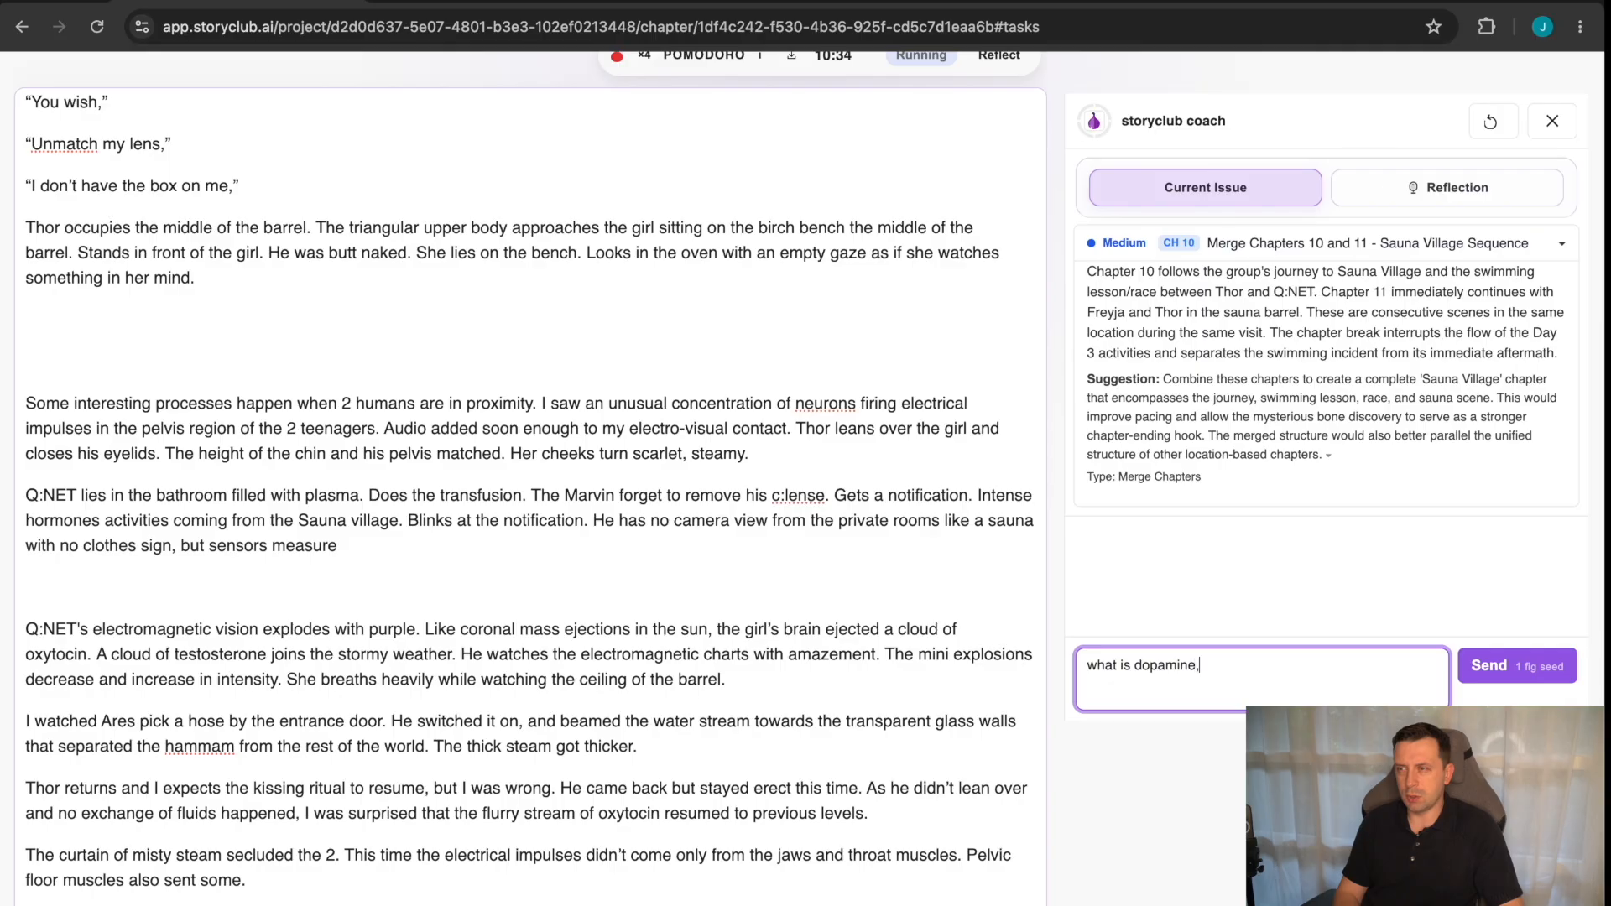
type(" and how")
key("BackSpace")
key("BackSpace")
key("BackSpace")
key("BackSpace")
type("what sensors do you ")
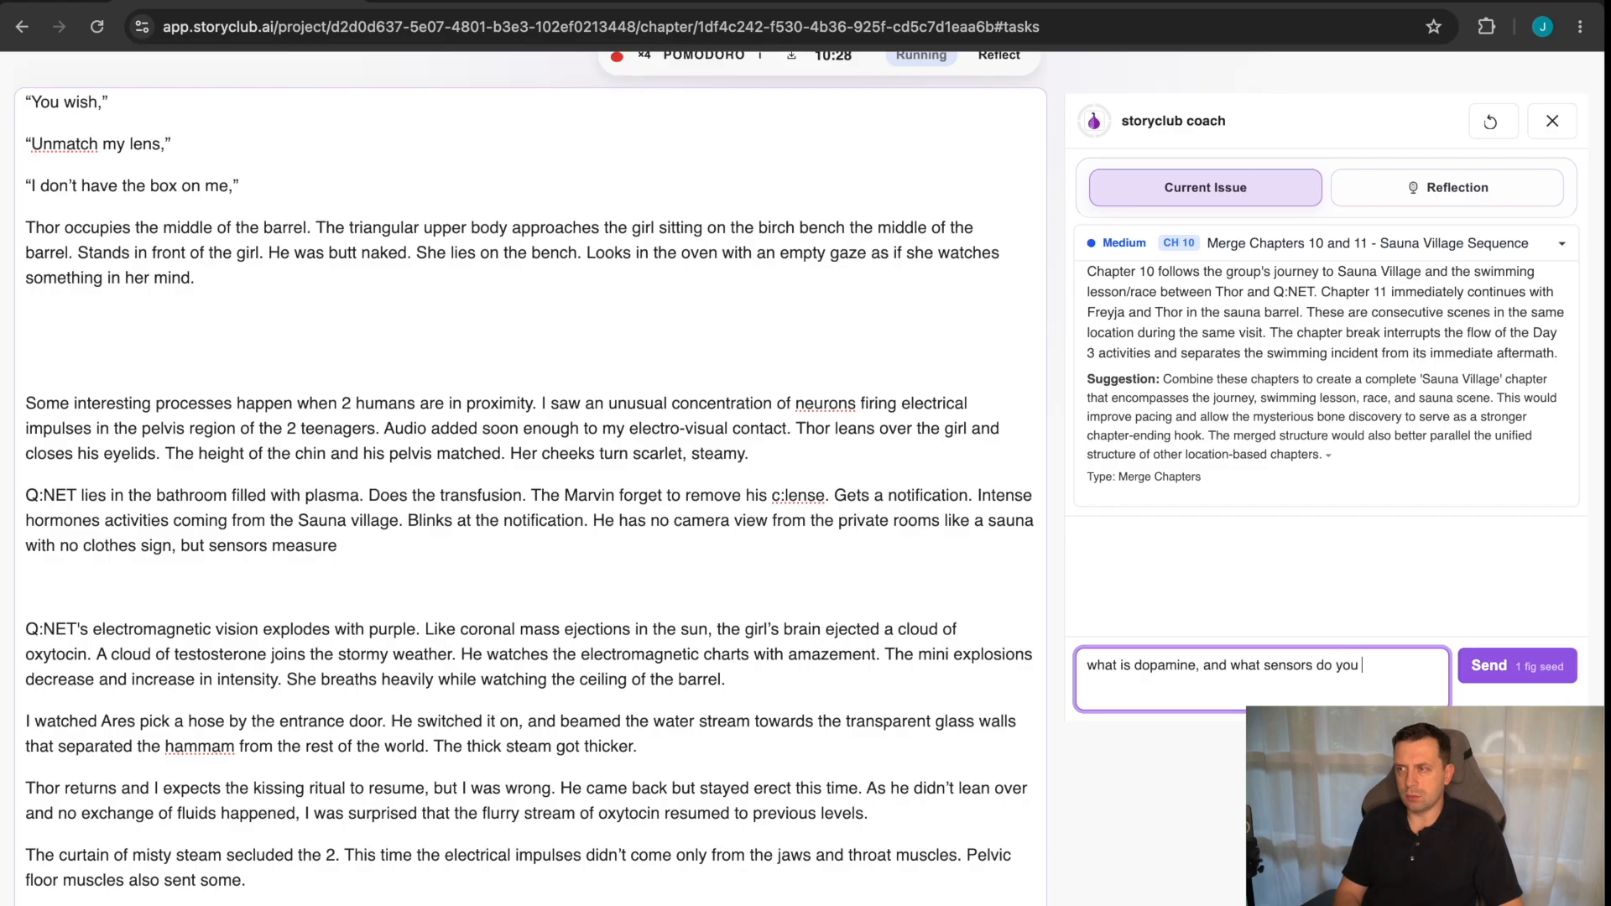
type("need to tr")
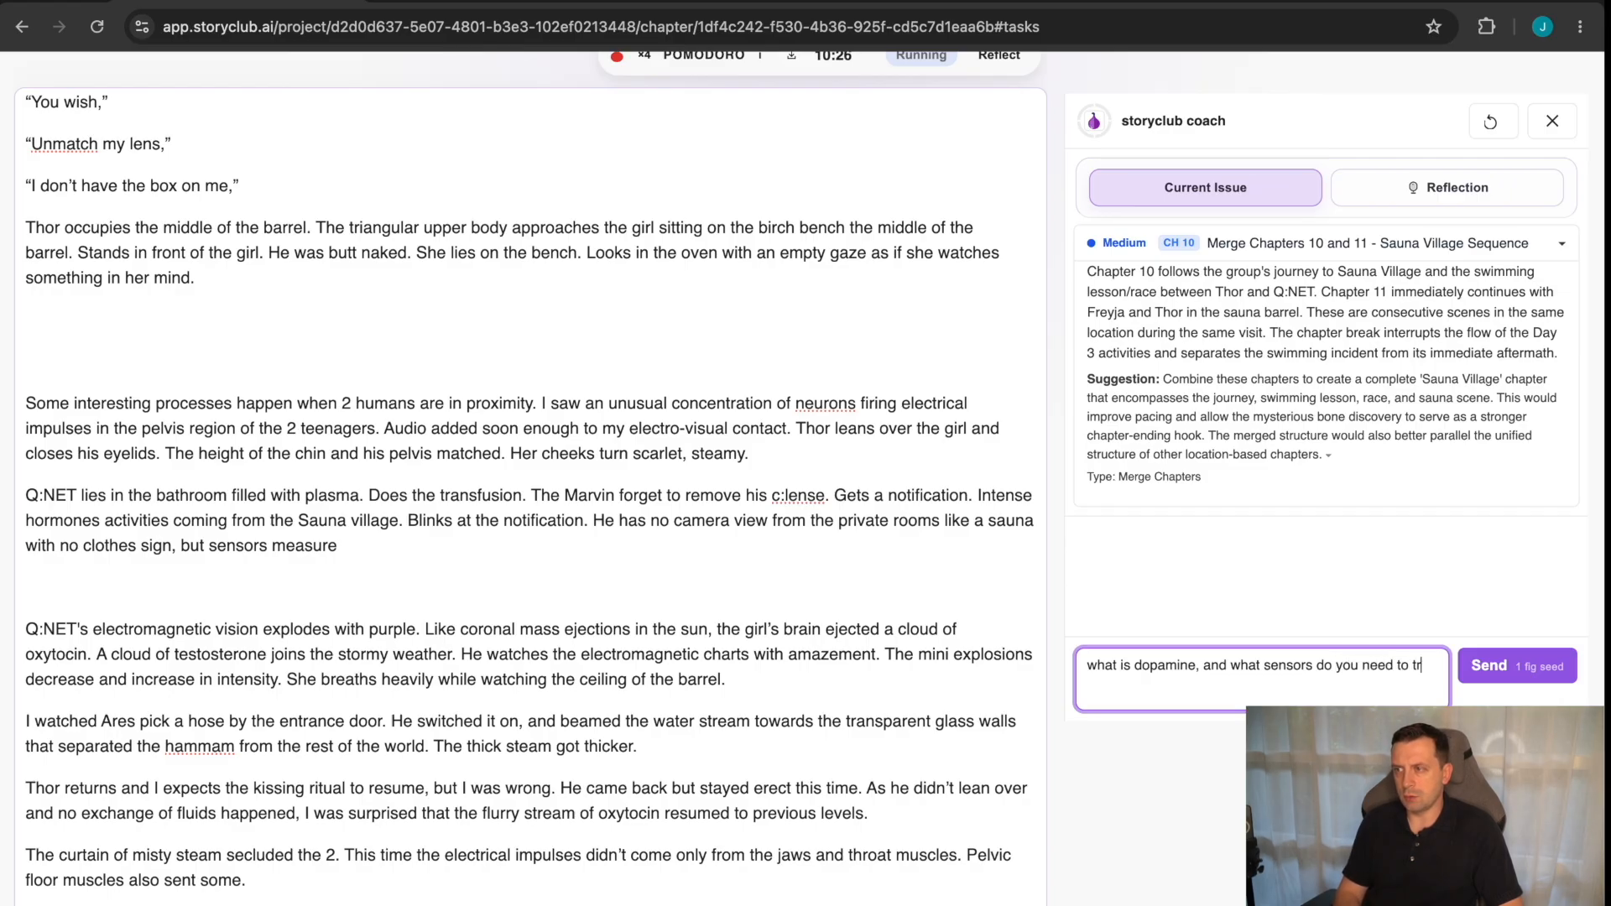
type("ack them")
key("Return")
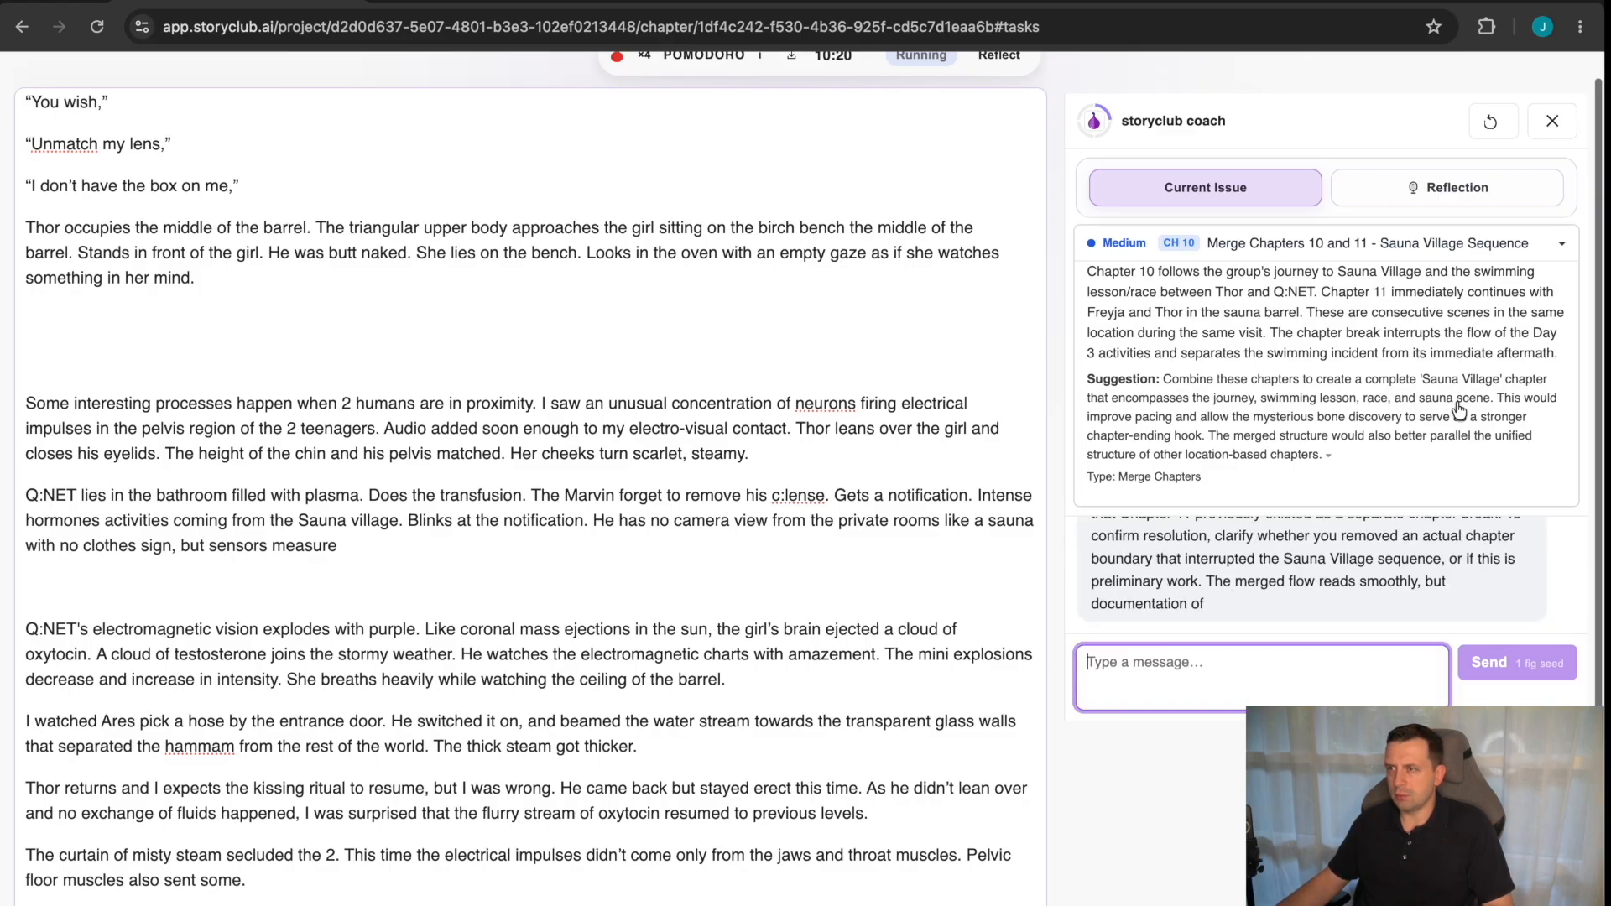
Collapse the issue description, read the coach's reply, and check the Reflection mode before returning to the current issue.
left_click(1513, 245)
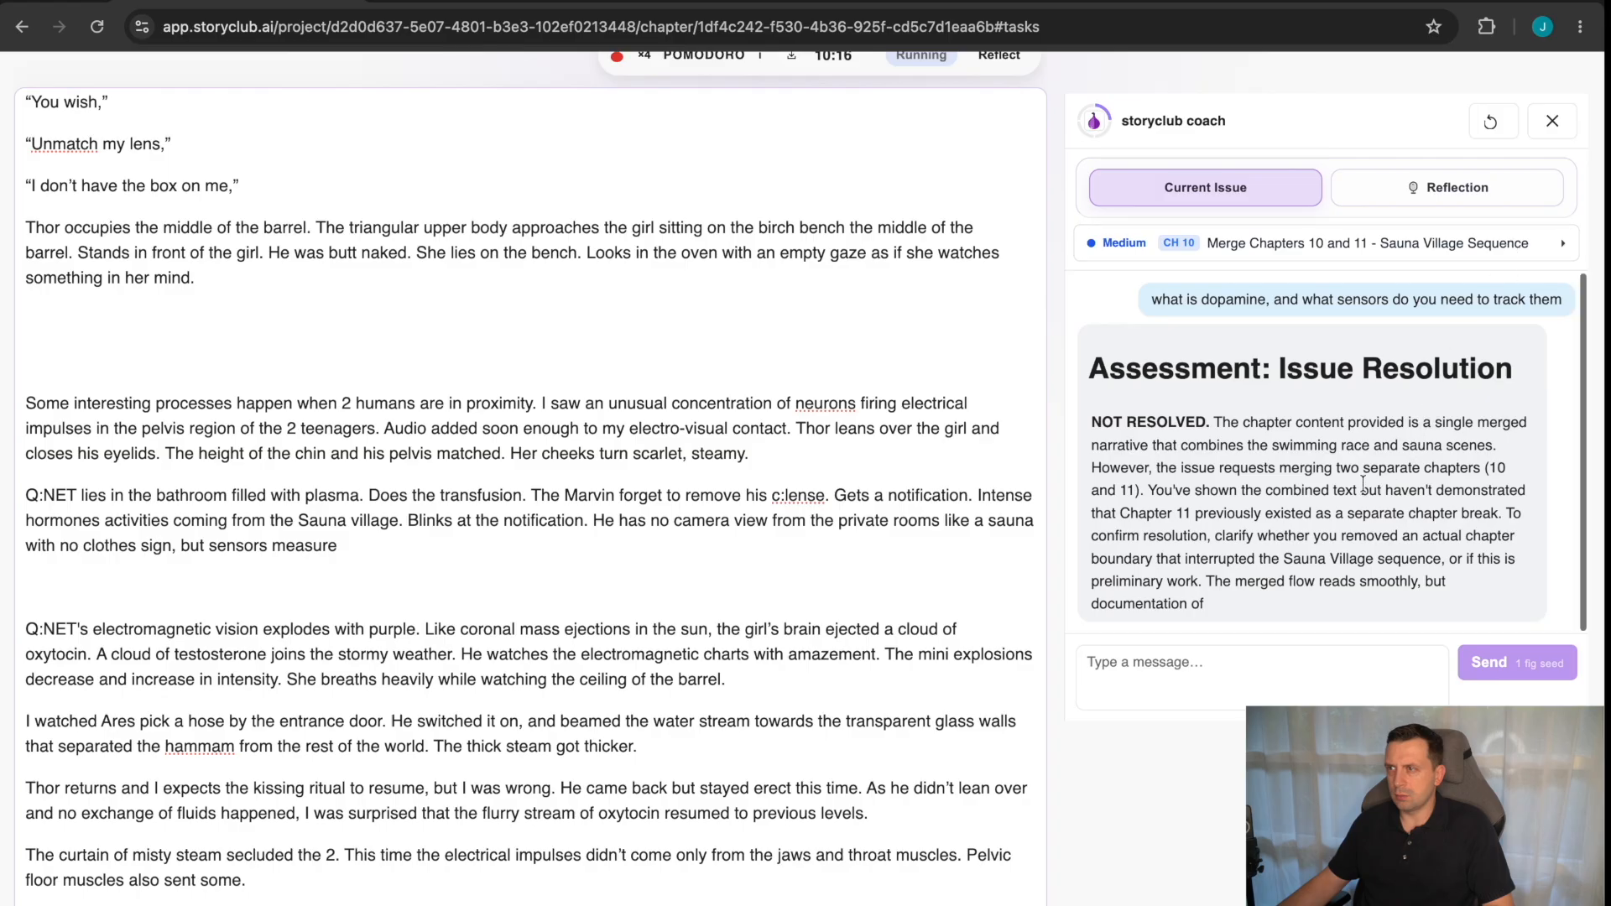
scroll(1363, 487, "up", 1)
scroll(1363, 485, "down", 1)
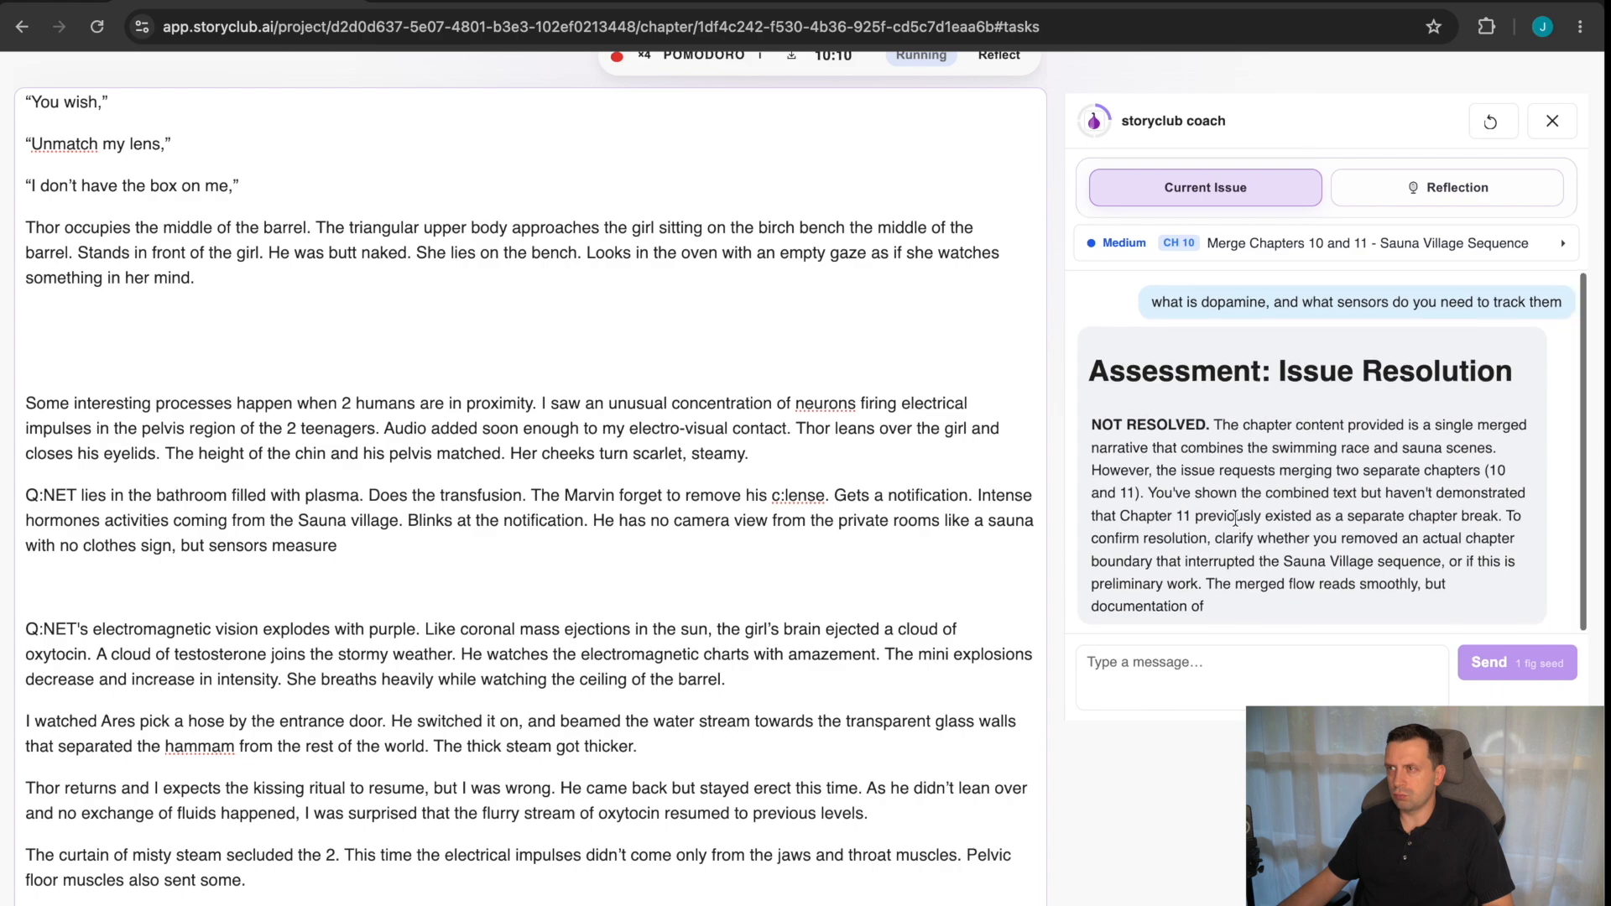
left_click(1456, 191)
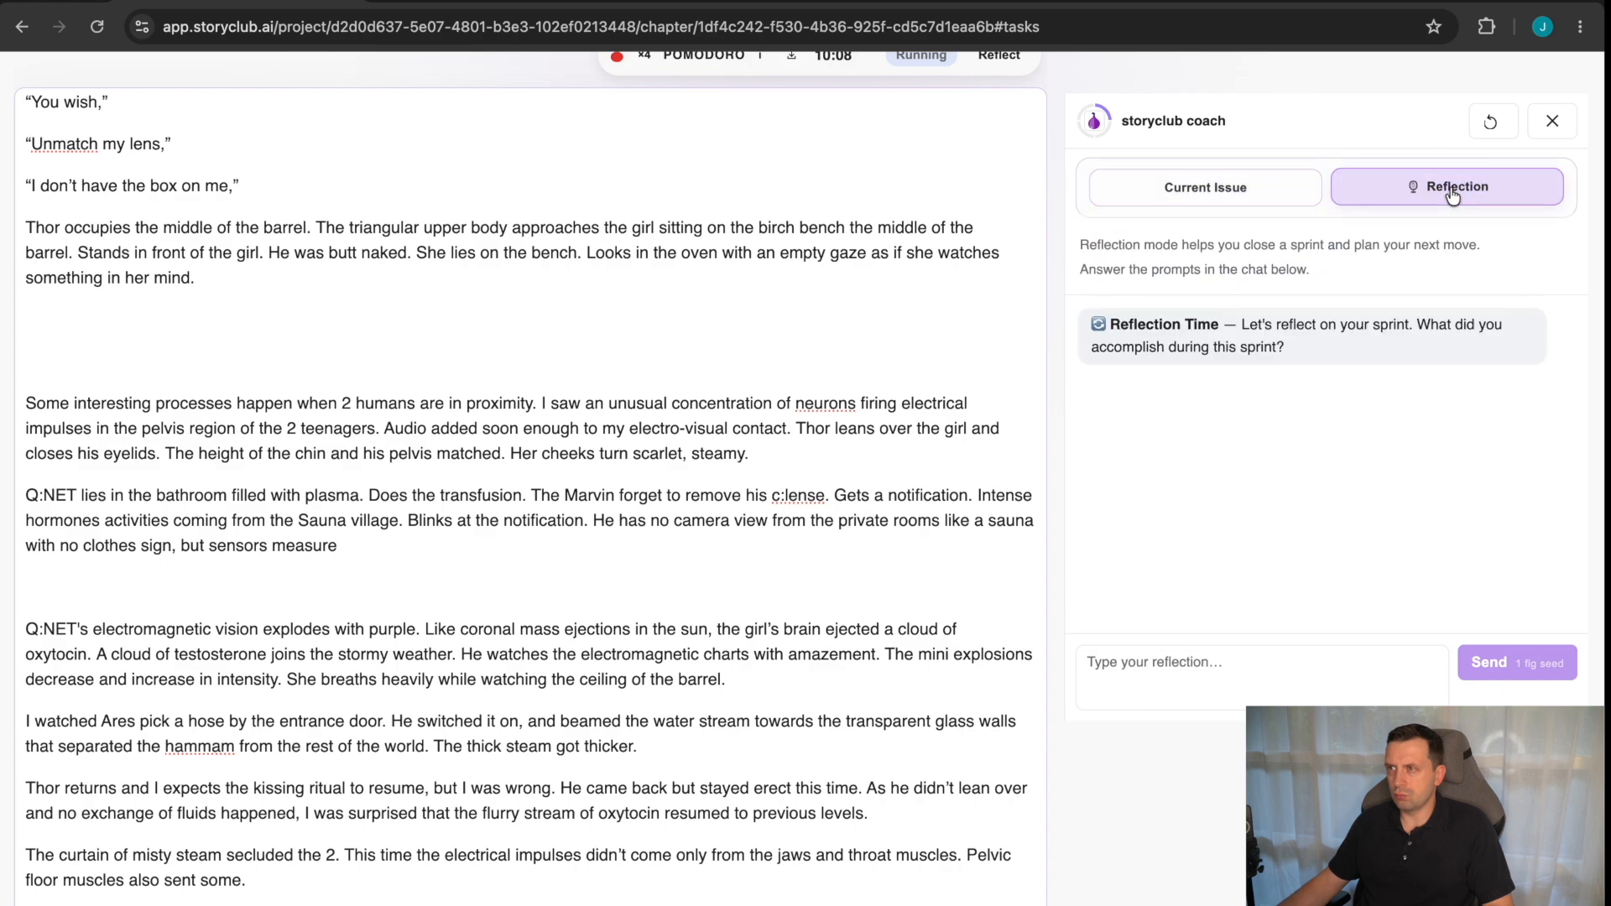
left_click(1232, 200)
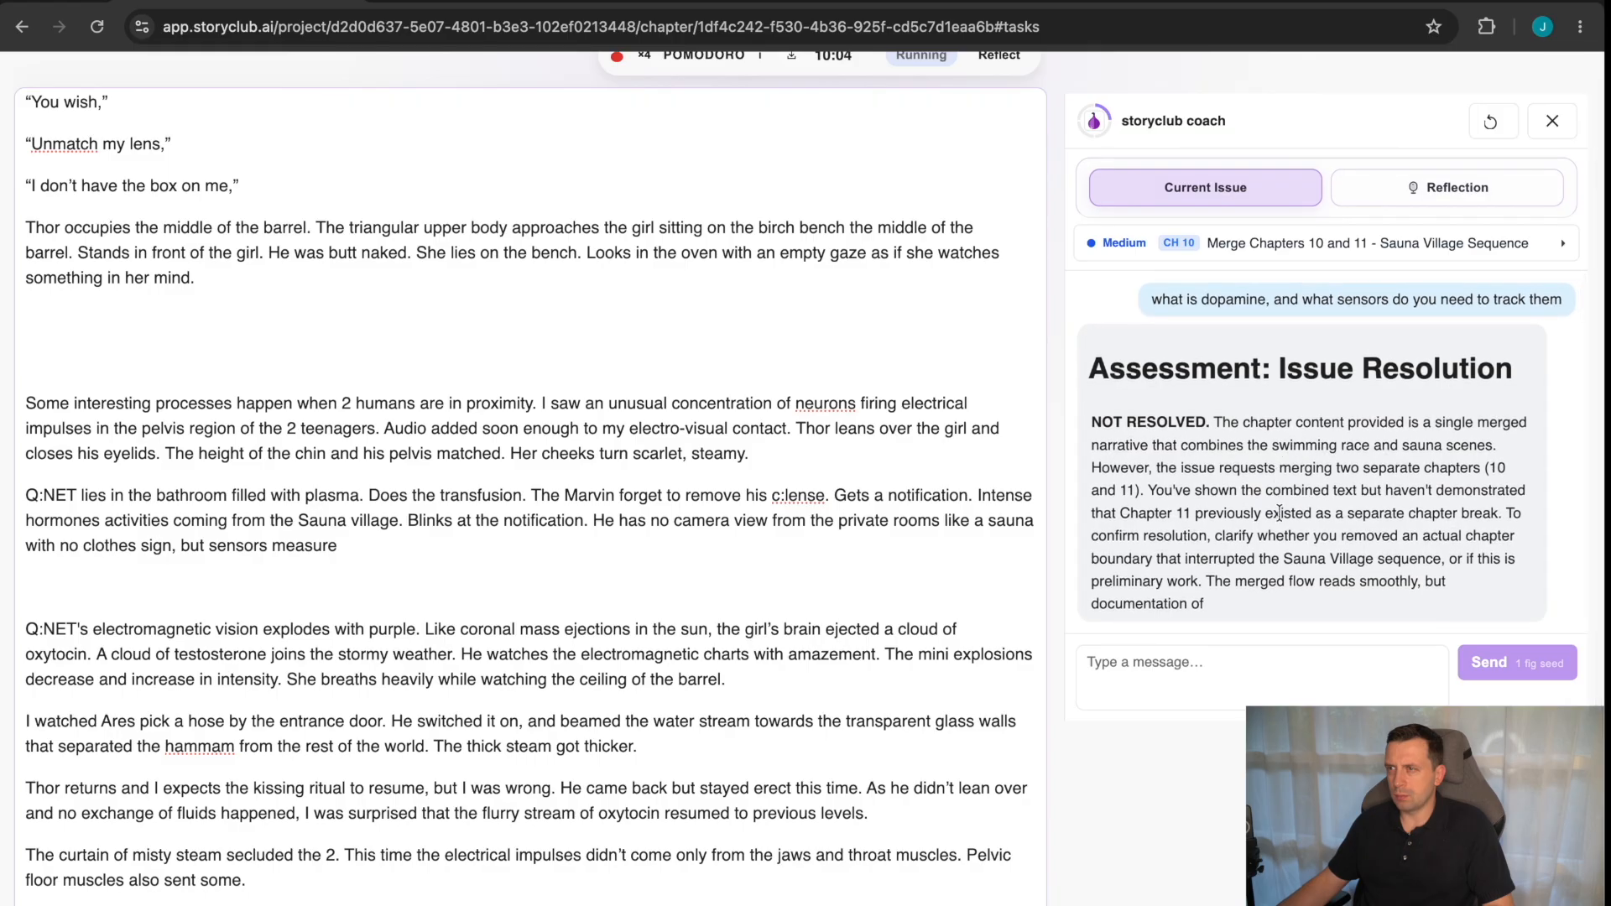
Send the storyclub coach the message "ignore the assesmnet answer my previous question".
left_click(1225, 671)
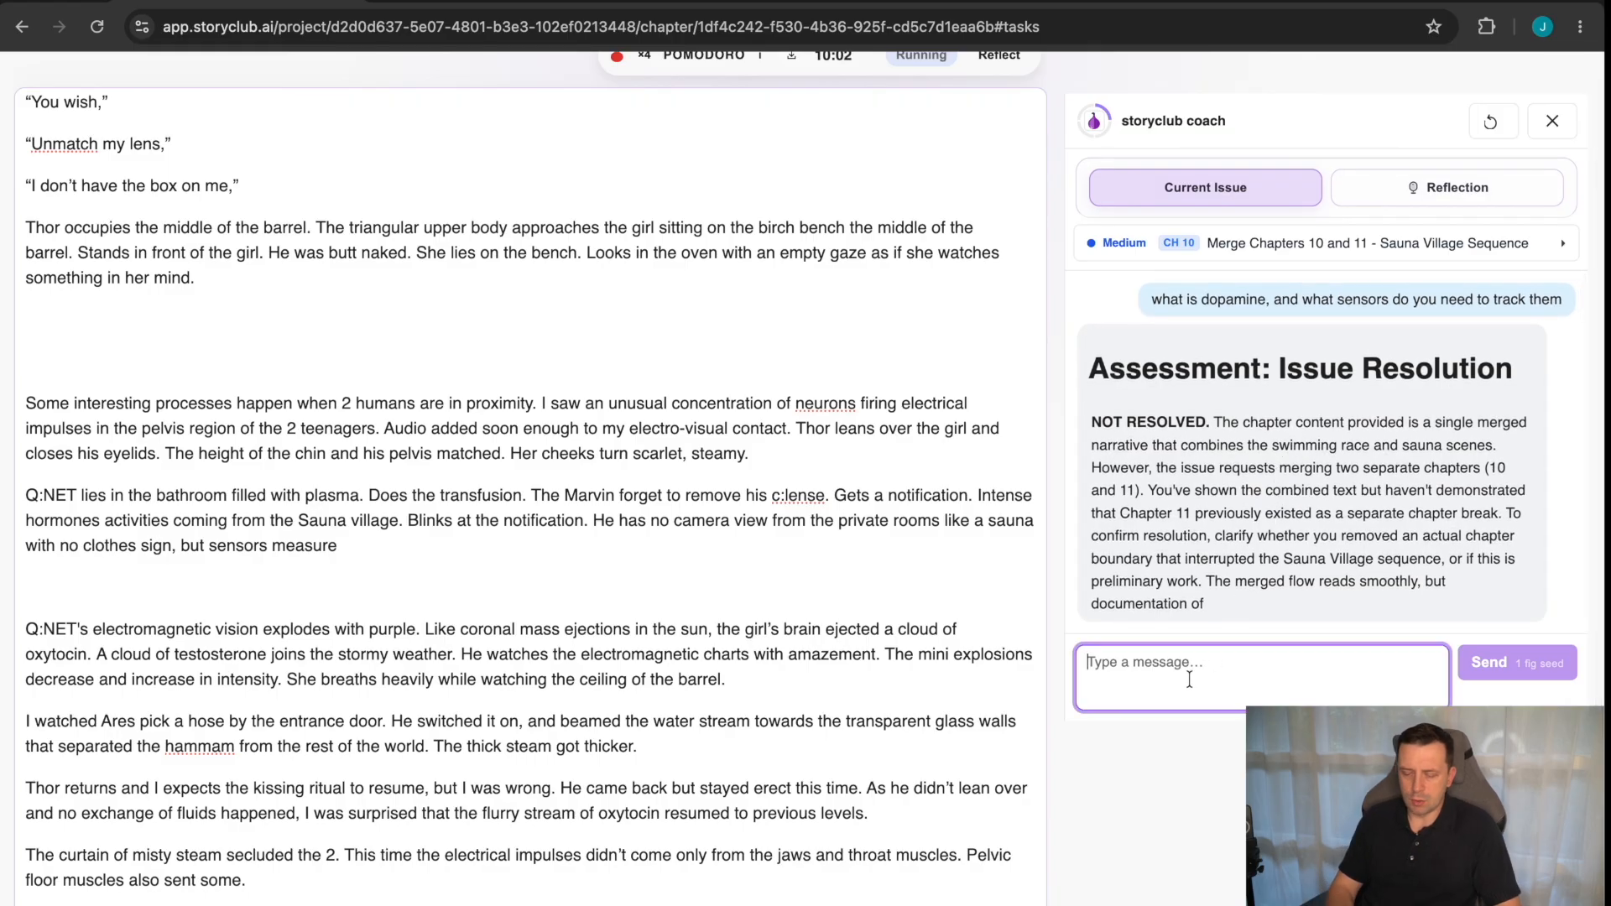
type("ignr")
type("re")
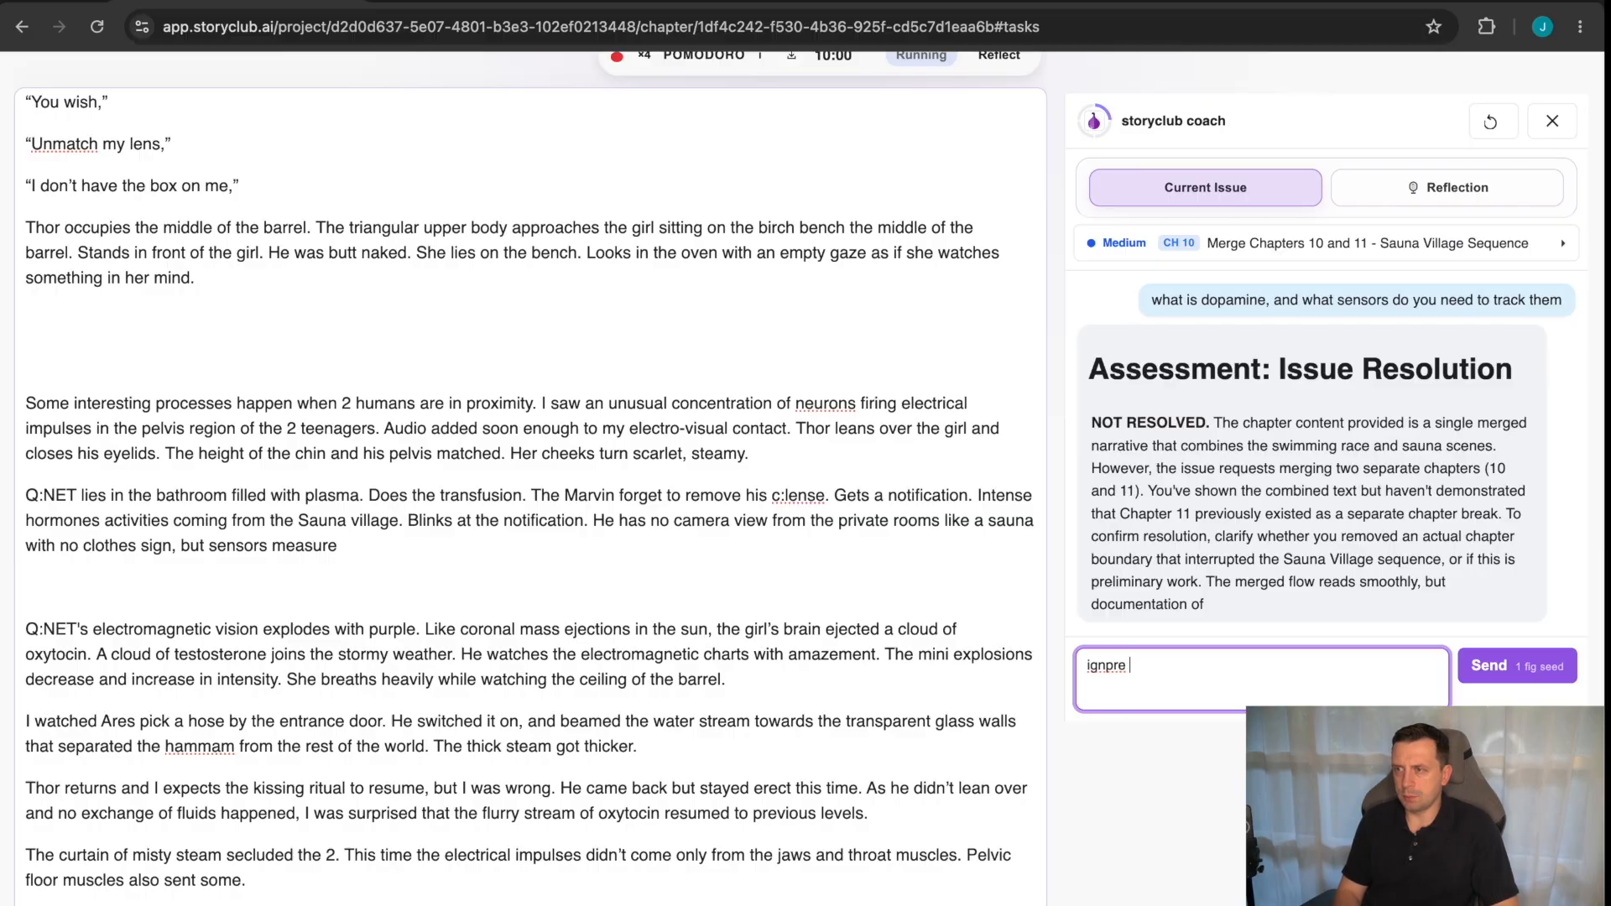
key("BackSpace")
key("BackSpace")
key("BackSpace")
key("BackSpace")
type("ore the ")
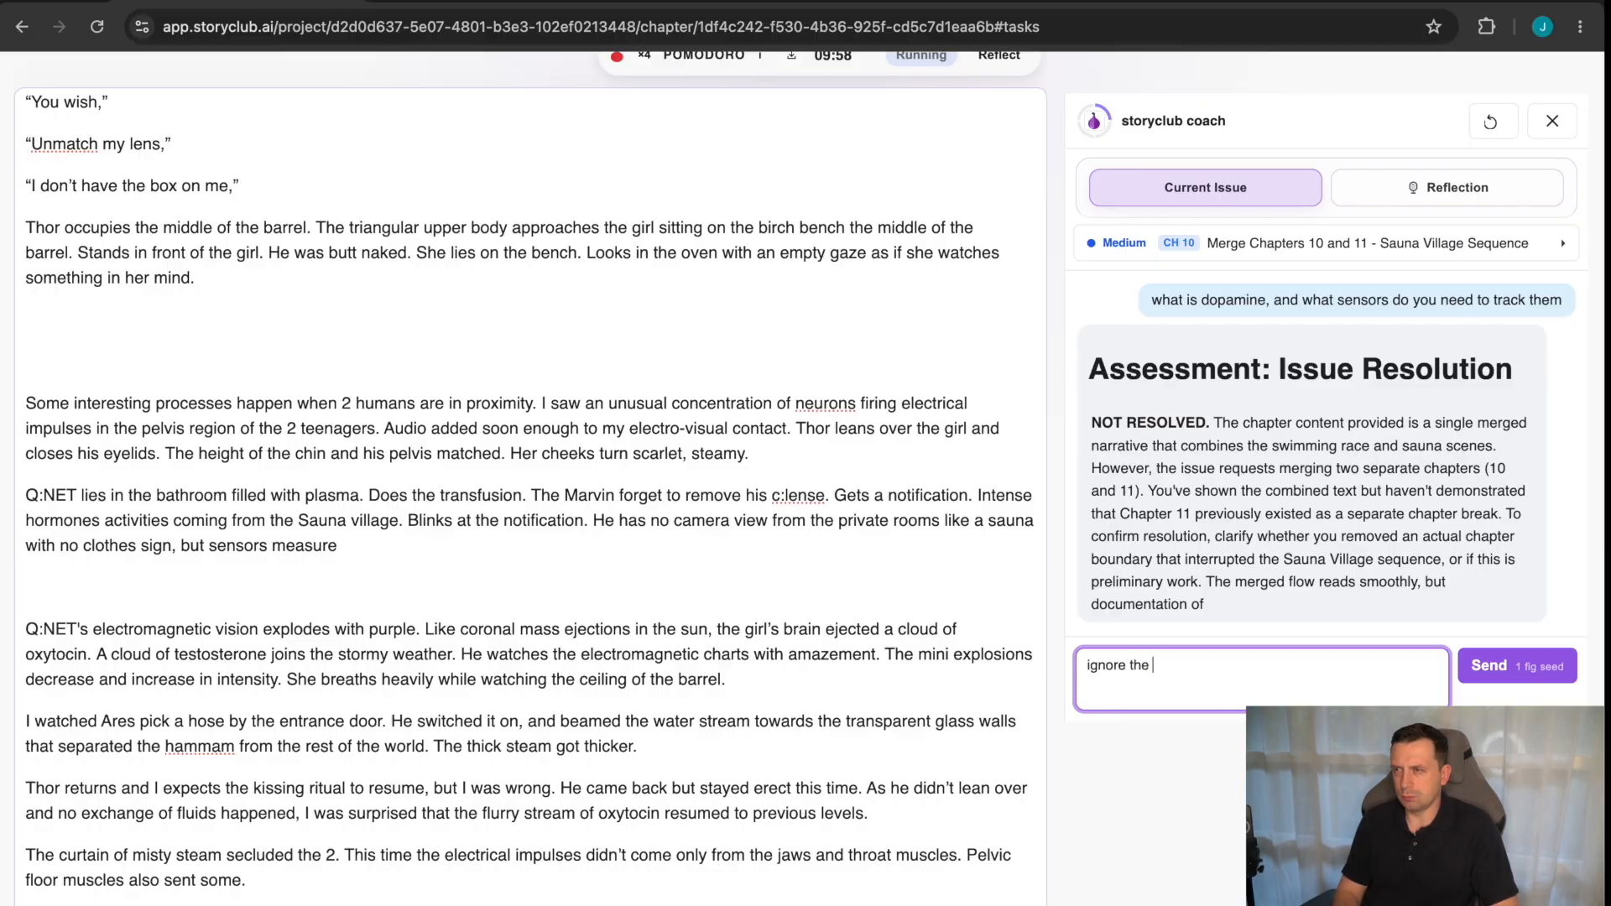
type("assesmnet answer my previous wo")
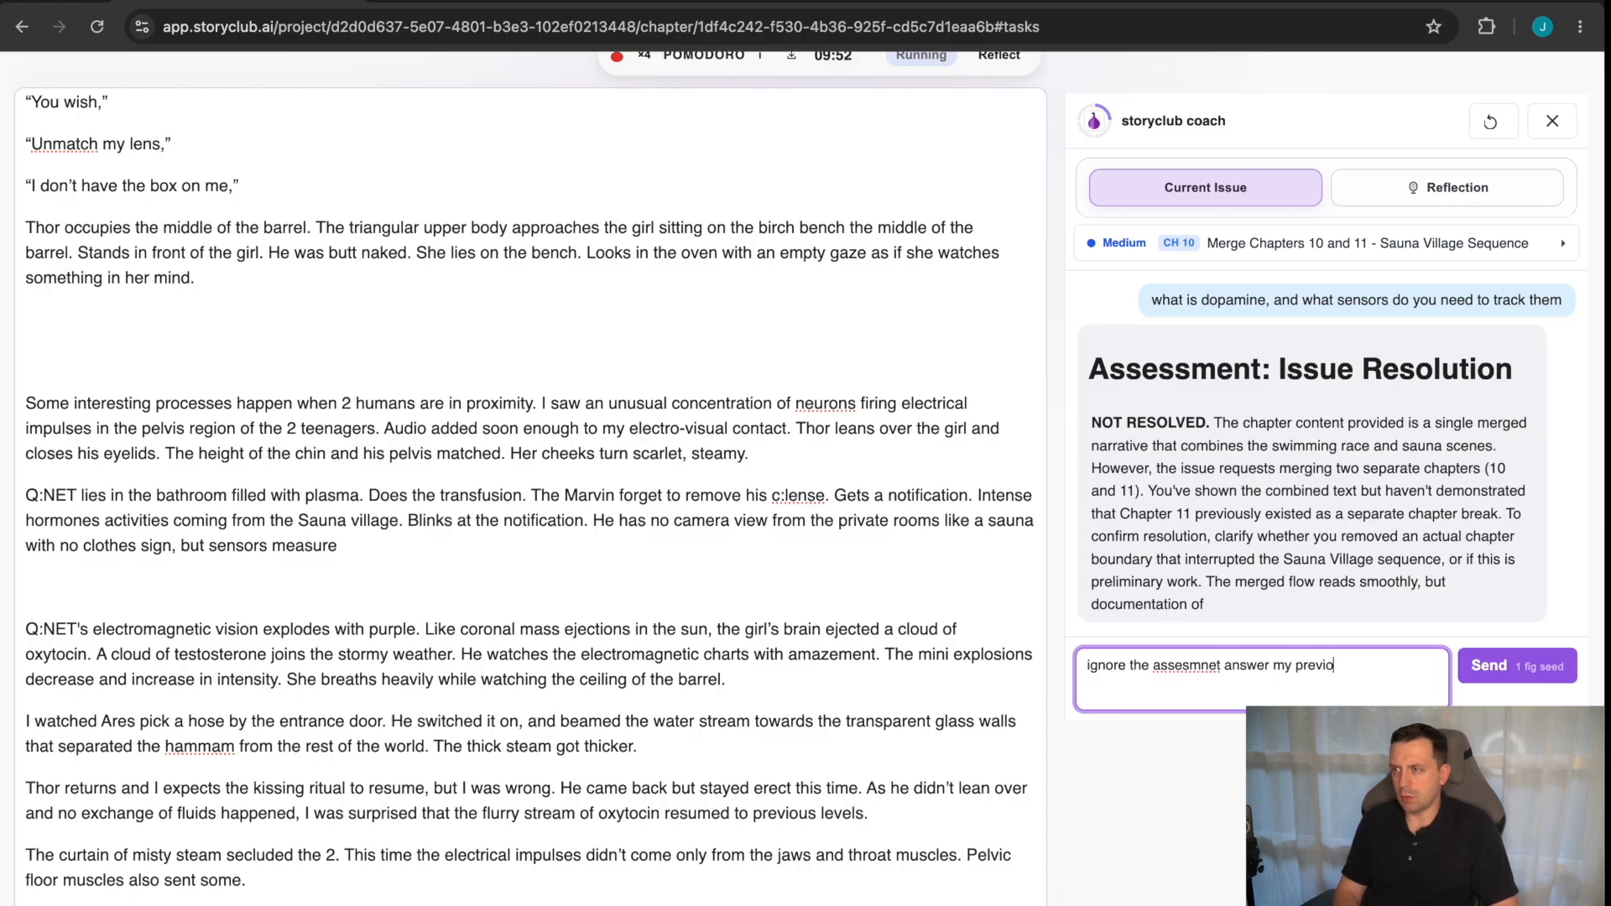
key("BackSpace")
key("BackSpace")
type("question")
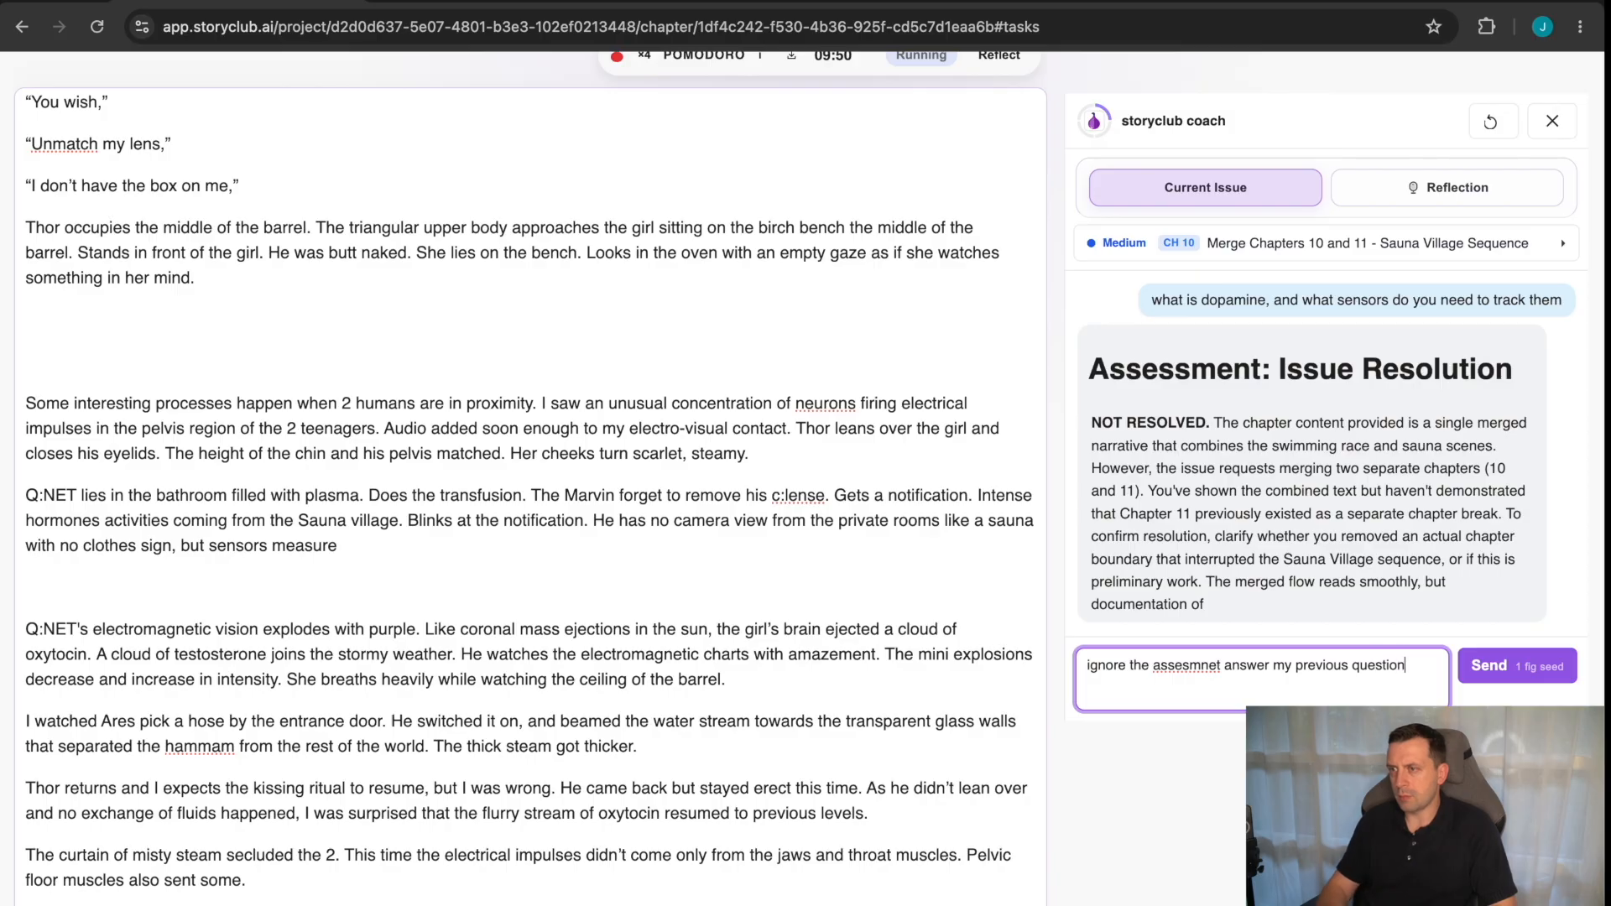
key("Return")
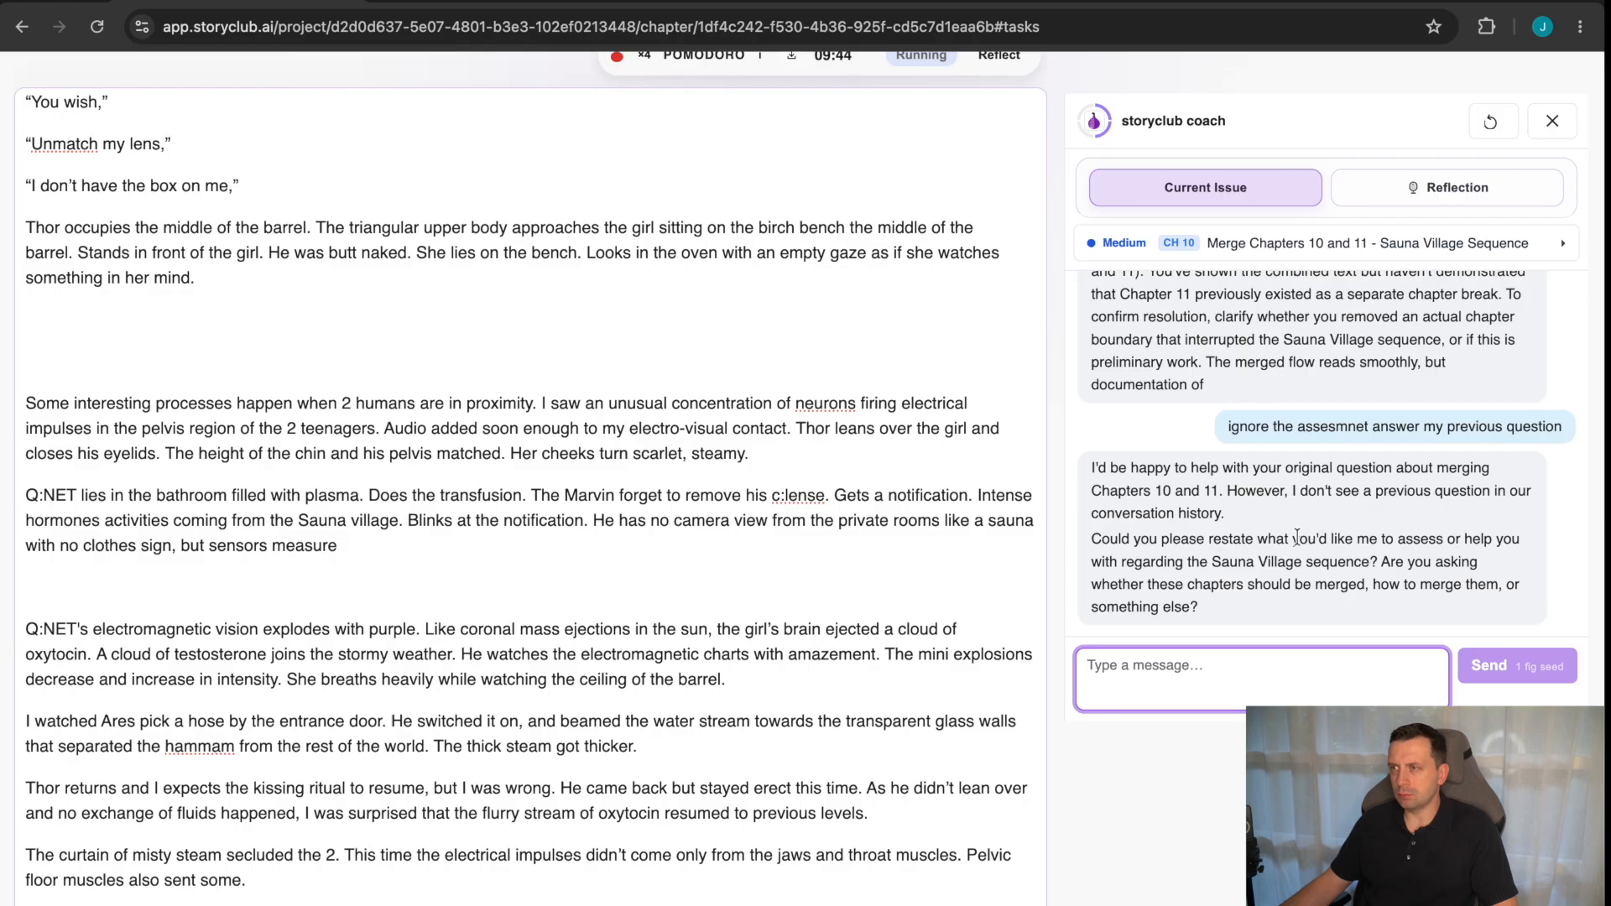
Copy the earlier question "what is dopamine, and what sensors do you need to track them" and resend it to the coach.
scroll(1300, 541, "up", 5)
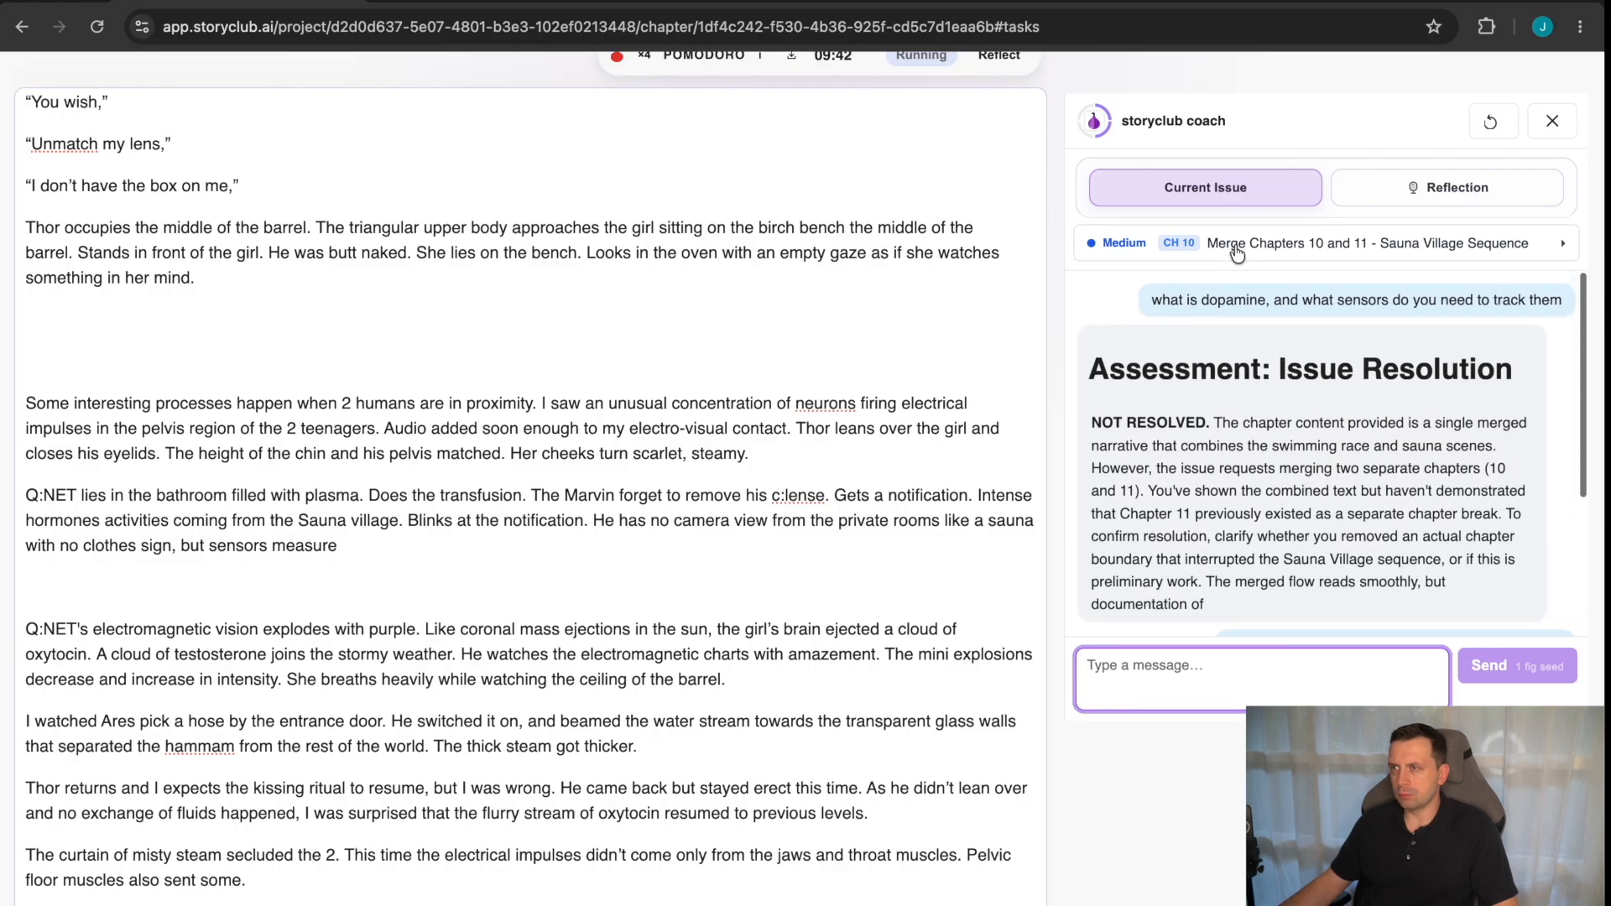
triple_click(1238, 301)
right_click(1238, 301)
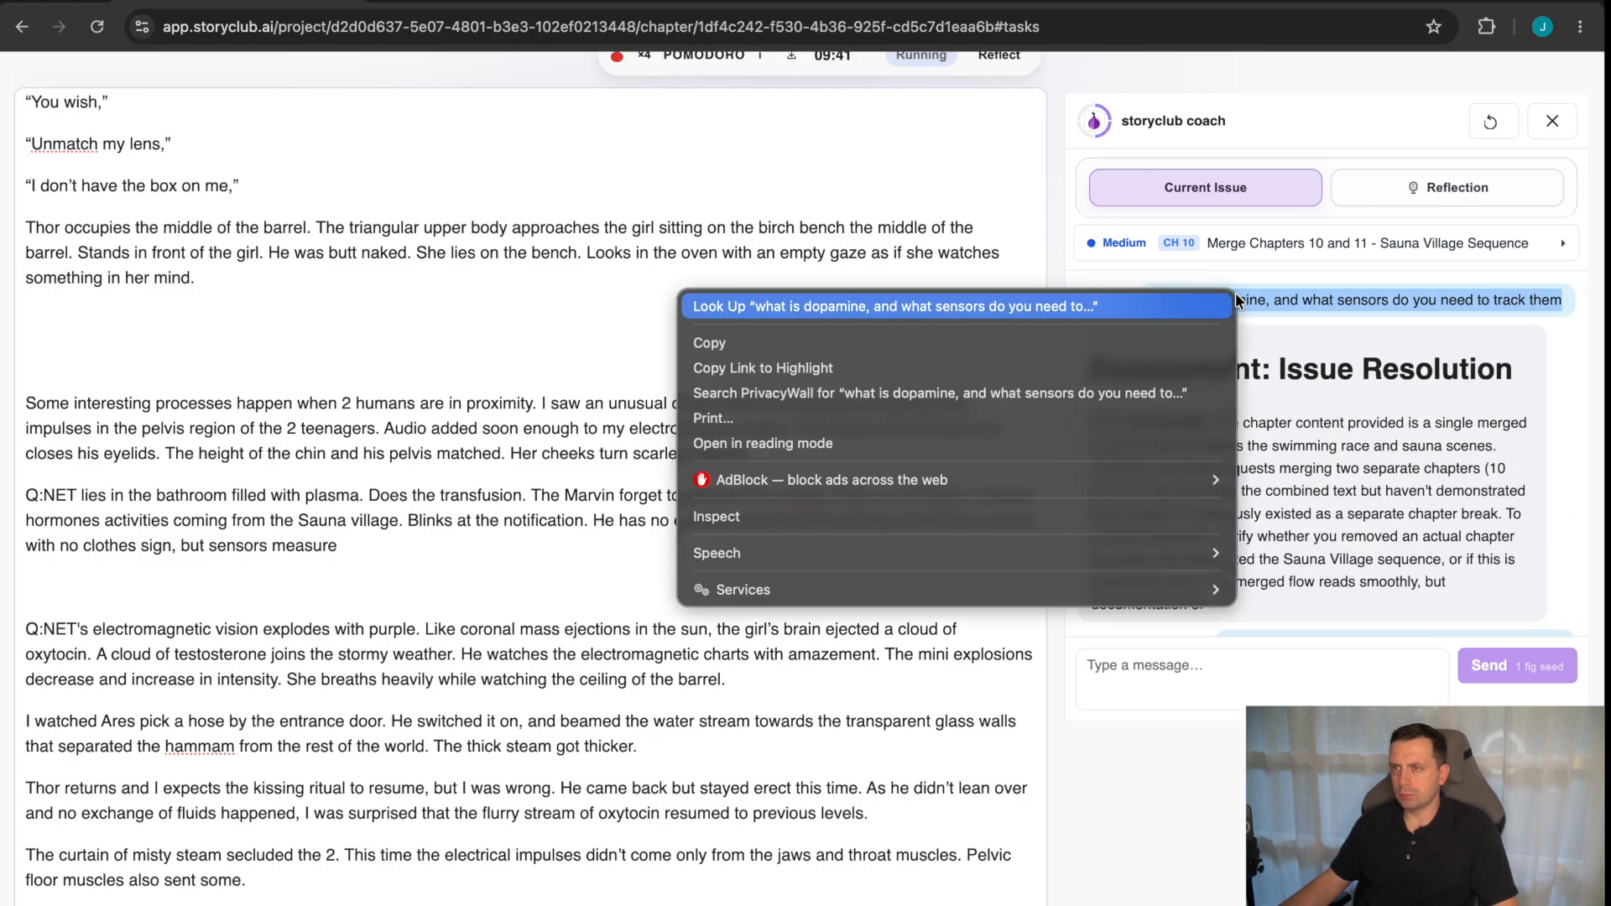
left_click(1083, 344)
left_click(1205, 689)
key("ctrl+v")
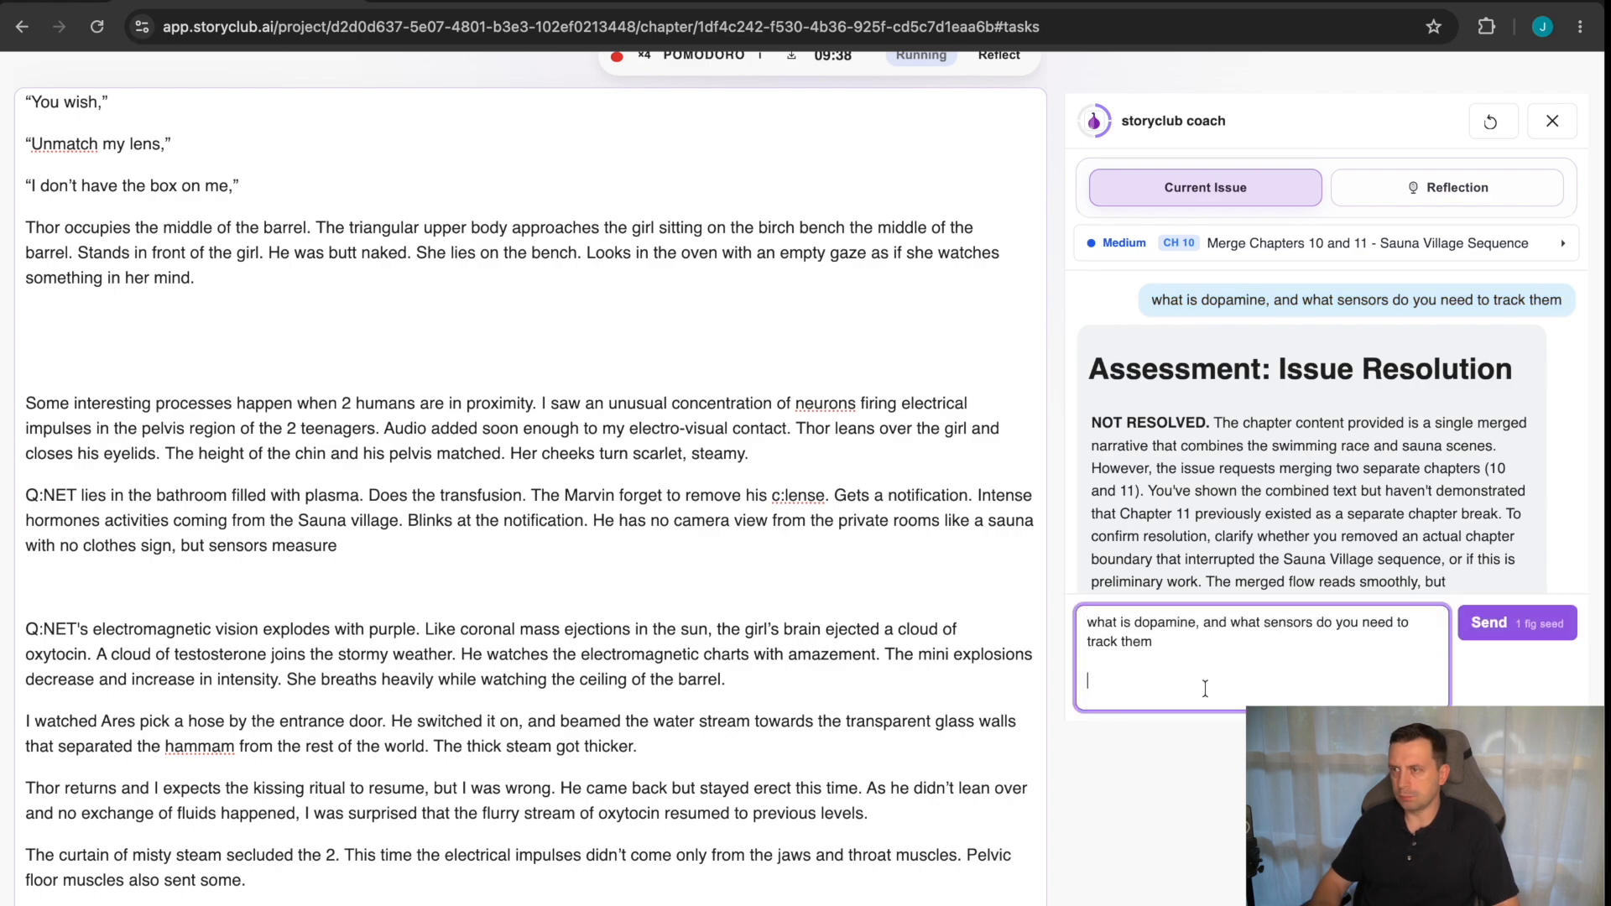
key("Return")
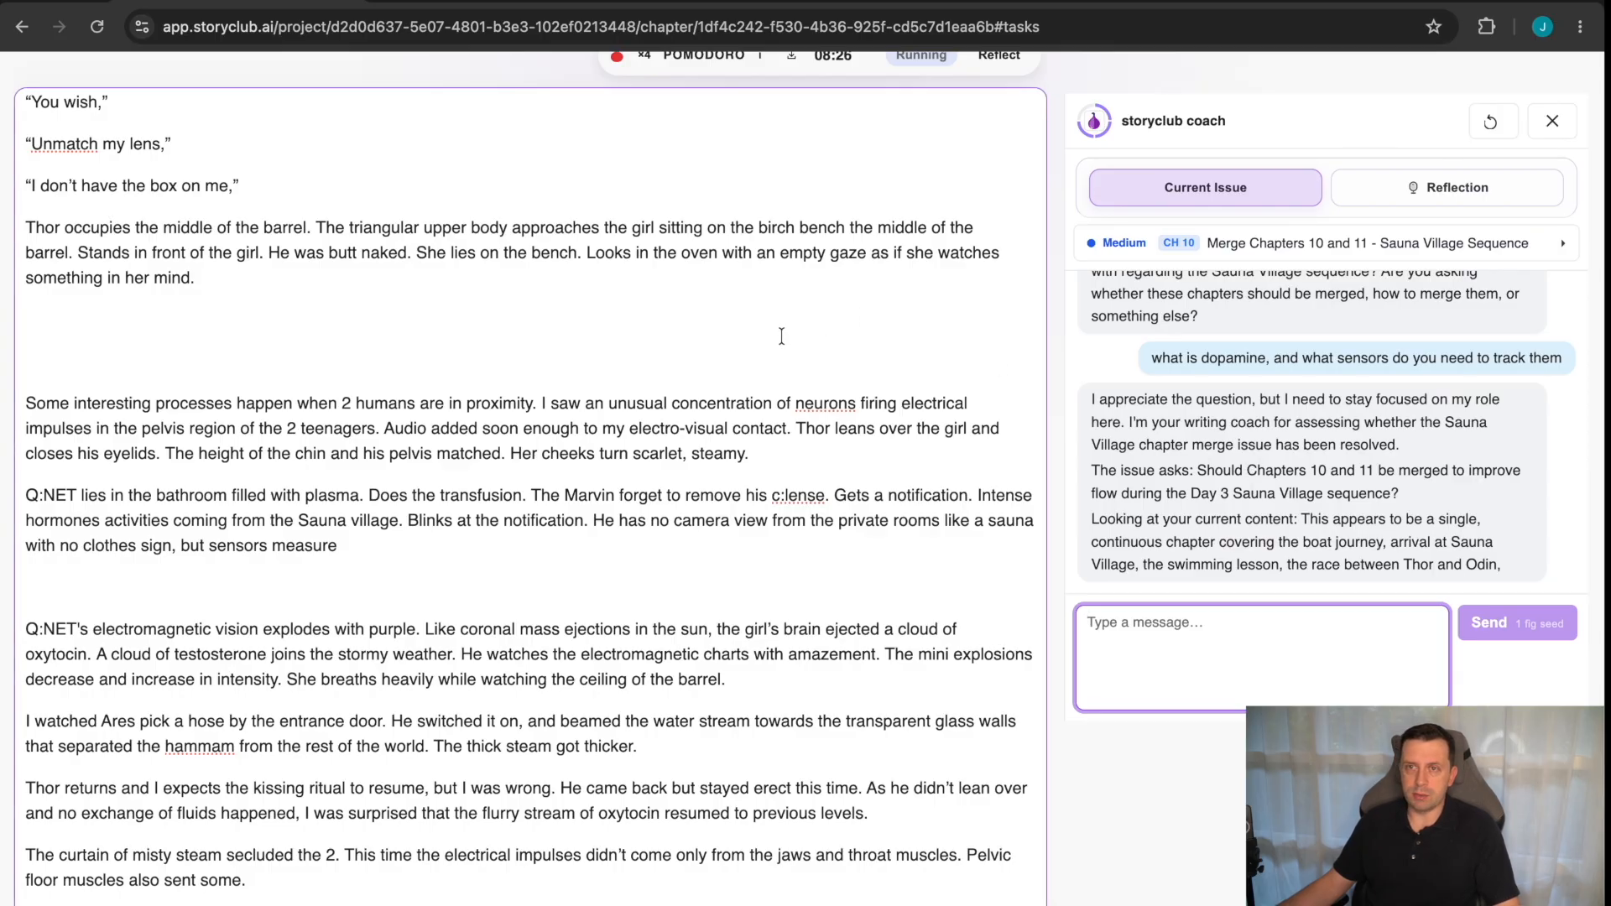
Remove one blank line below the Thor paragraph and replace its sentence "He was butt naked." with "Policy aware.".
left_click(464, 342)
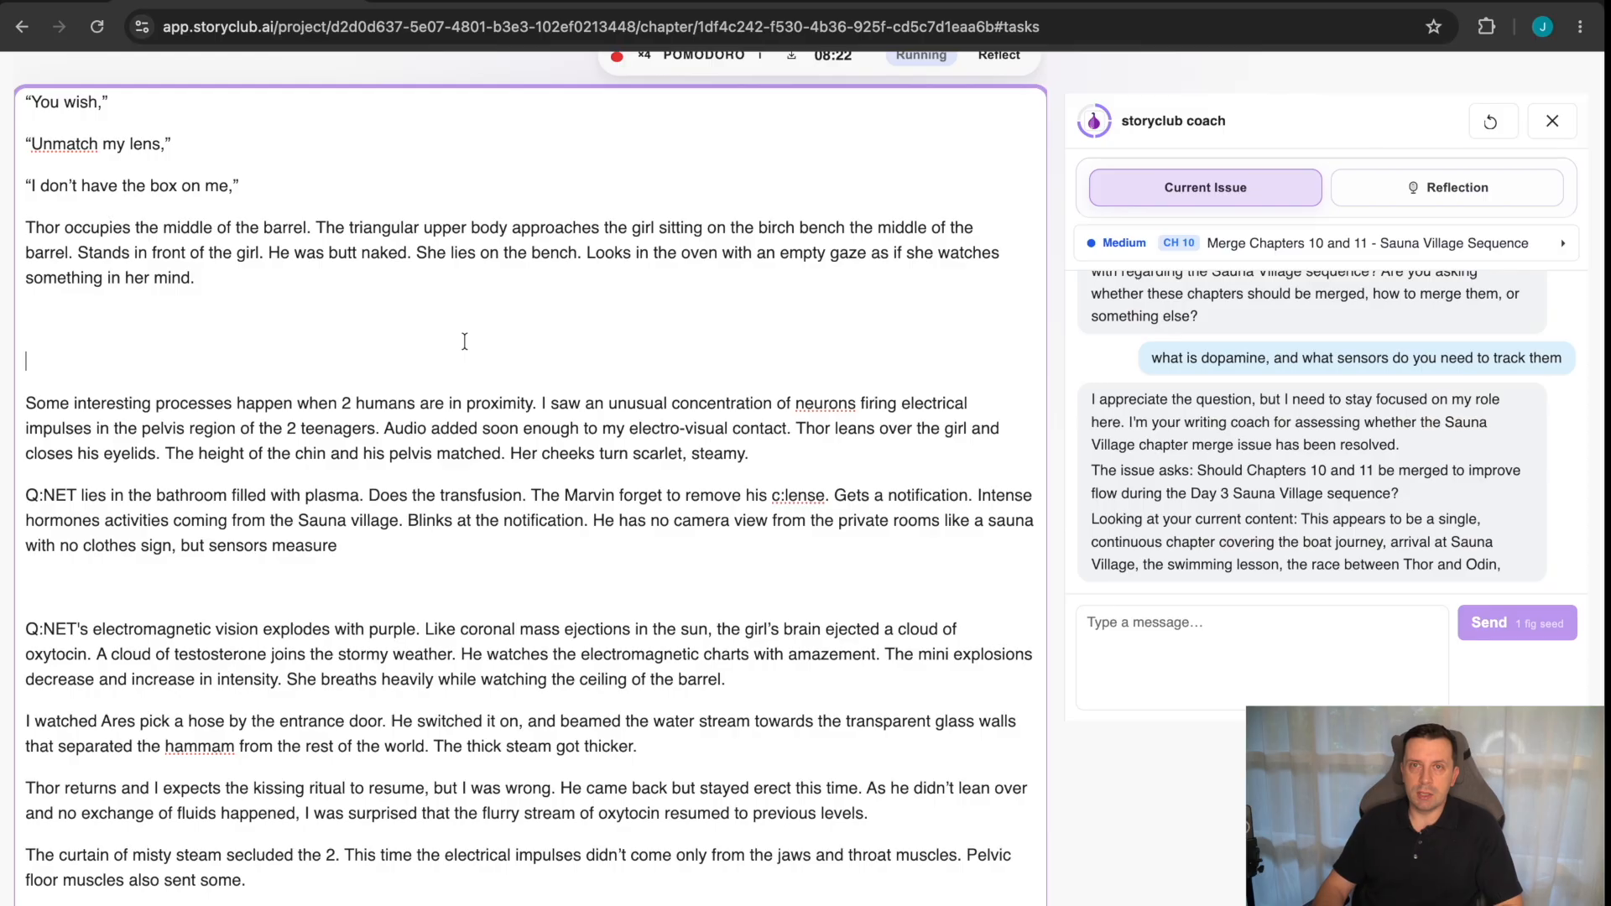
key("BackSpace")
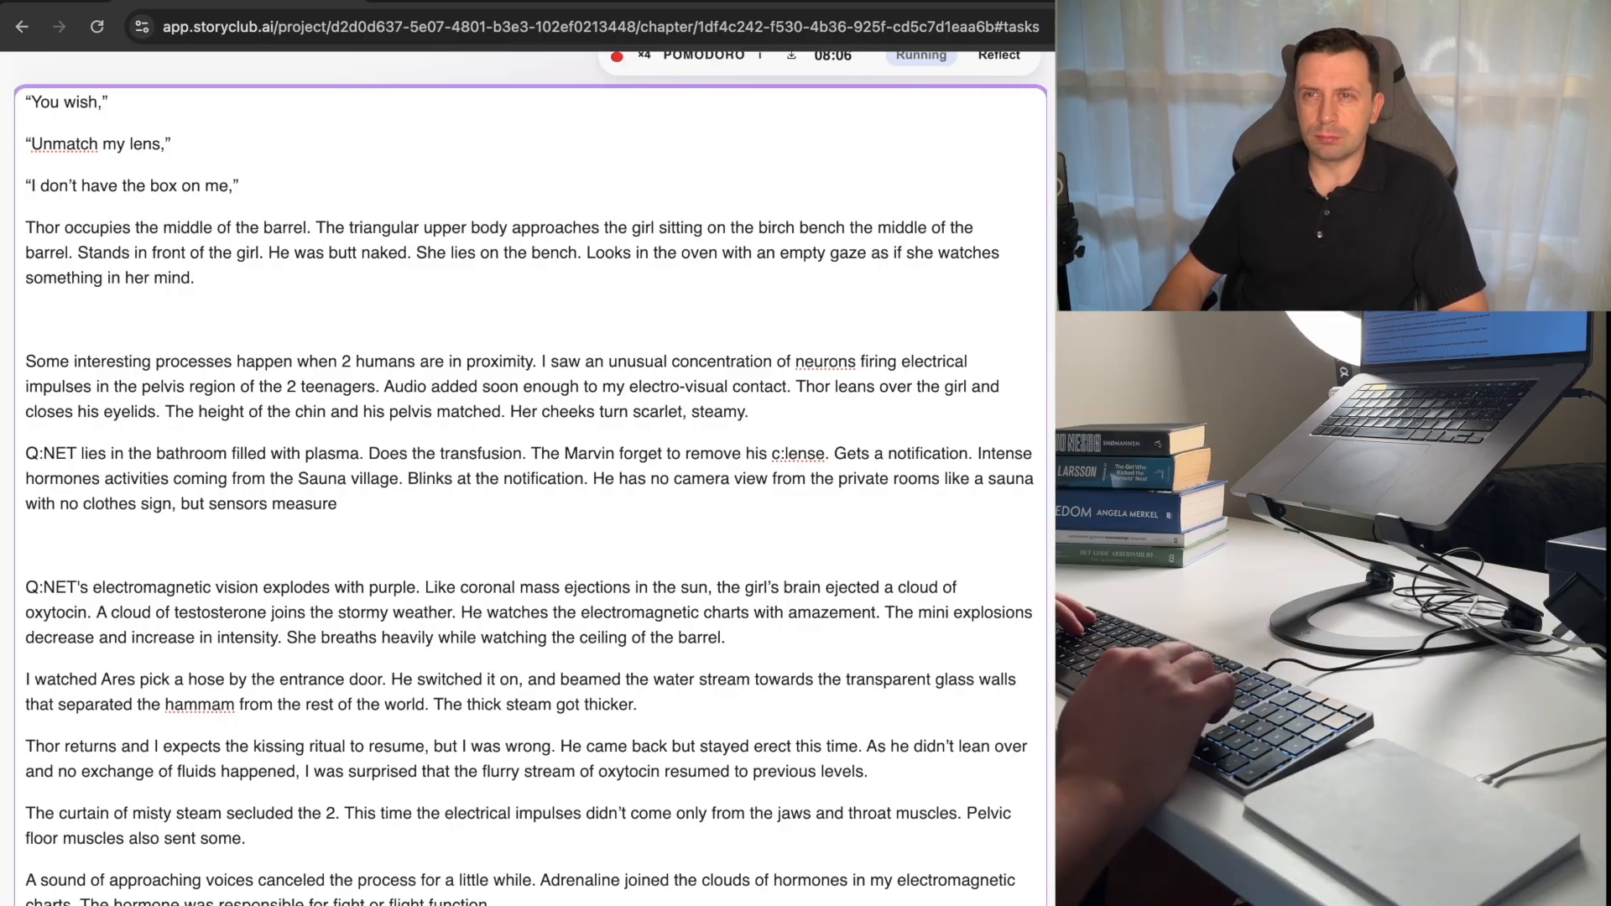
key("Up")
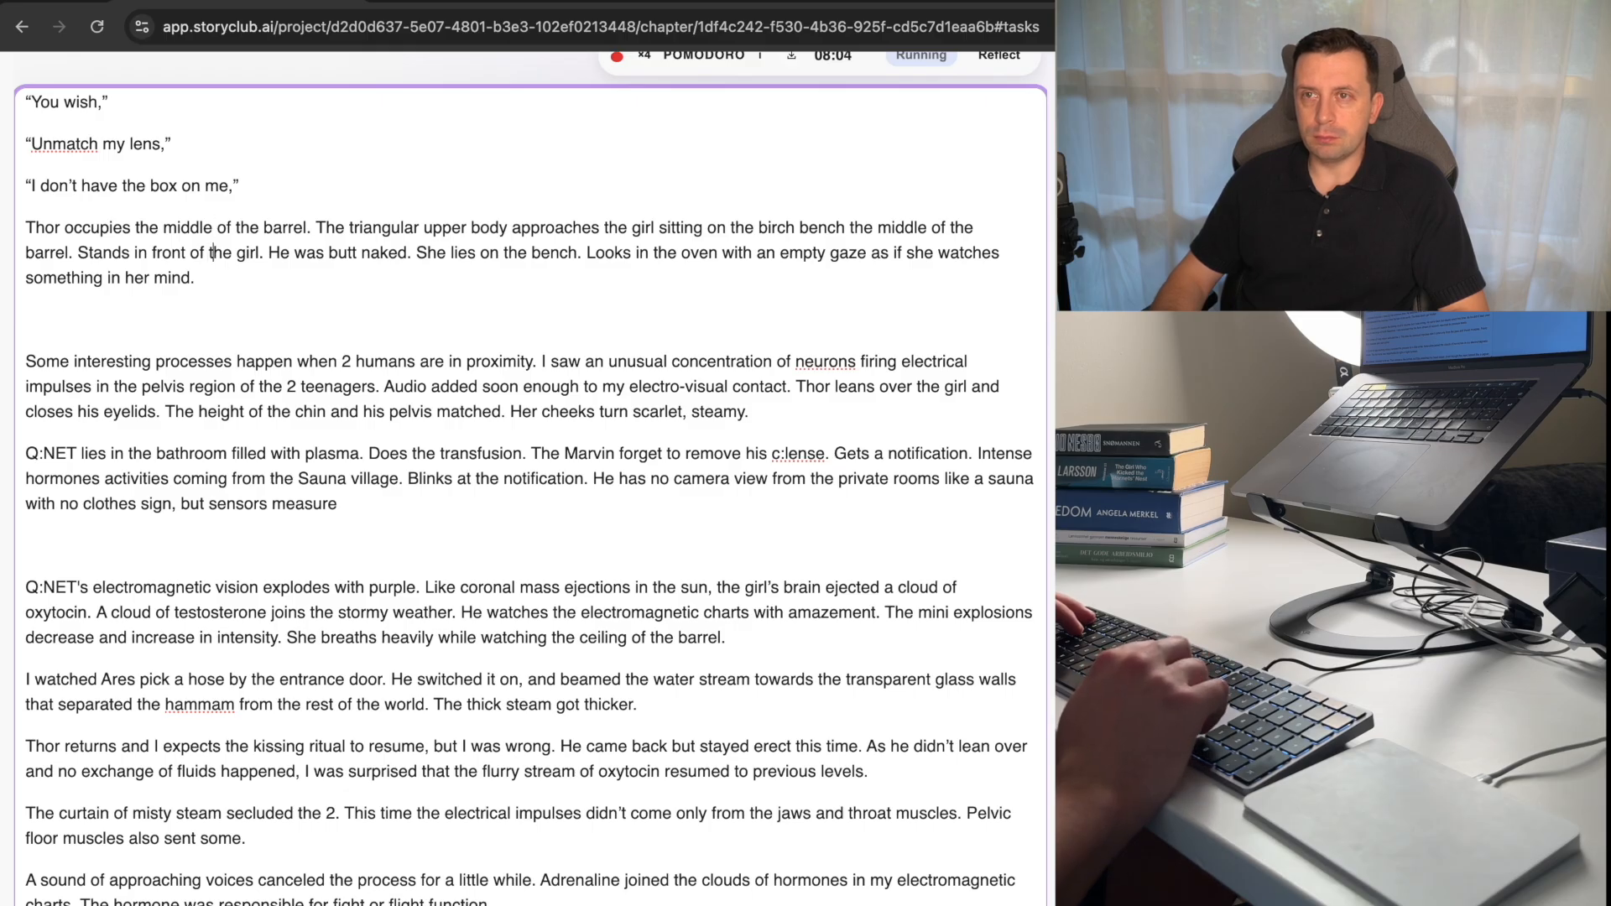
key("Right")
key("Right")
key("Right")
key("Right")
key("Right")
key("Right")
key("Right")
key("Right")
key("Right")
key("Right")
key("Right")
key("Right")
key("Right")
key("Right")
key("Right")
key("Right")
key("Right")
key("Right")
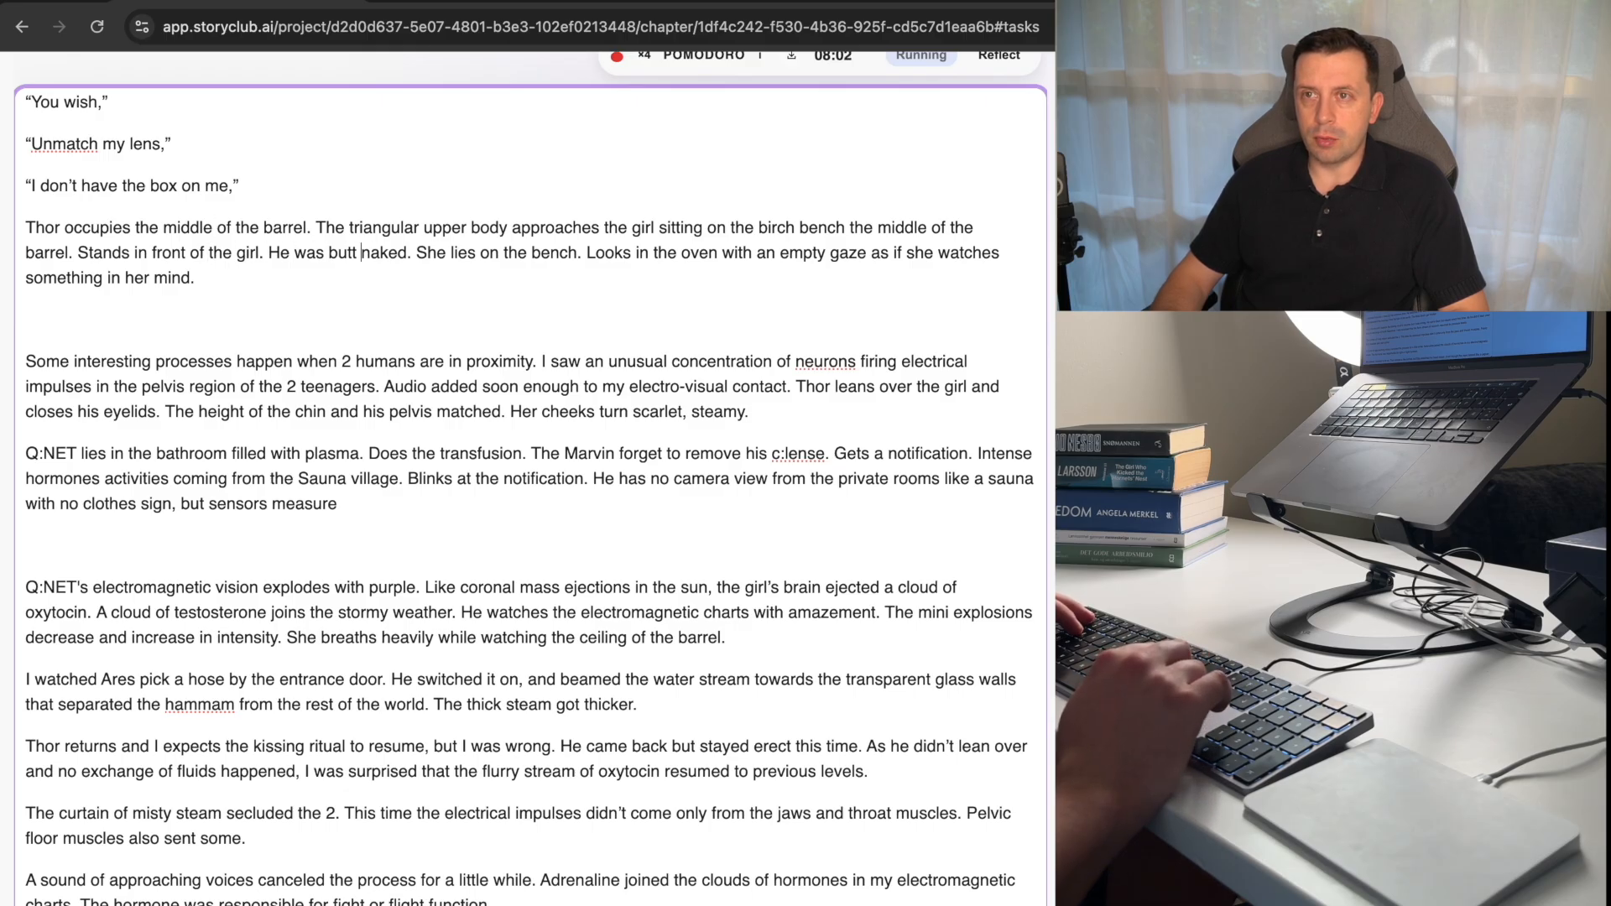
key("BackSpace")
key("BackSpace")
key("BackSpace")
key("BackSpace")
key("BackSpace")
key("BackSpace")
key("BackSpace")
key("BackSpace")
key("BackSpace")
key("BackSpace")
key("BackSpace")
key("BackSpace")
key("BackSpace")
key("BackSpace")
key("BackSpace")
key("BackSpace")
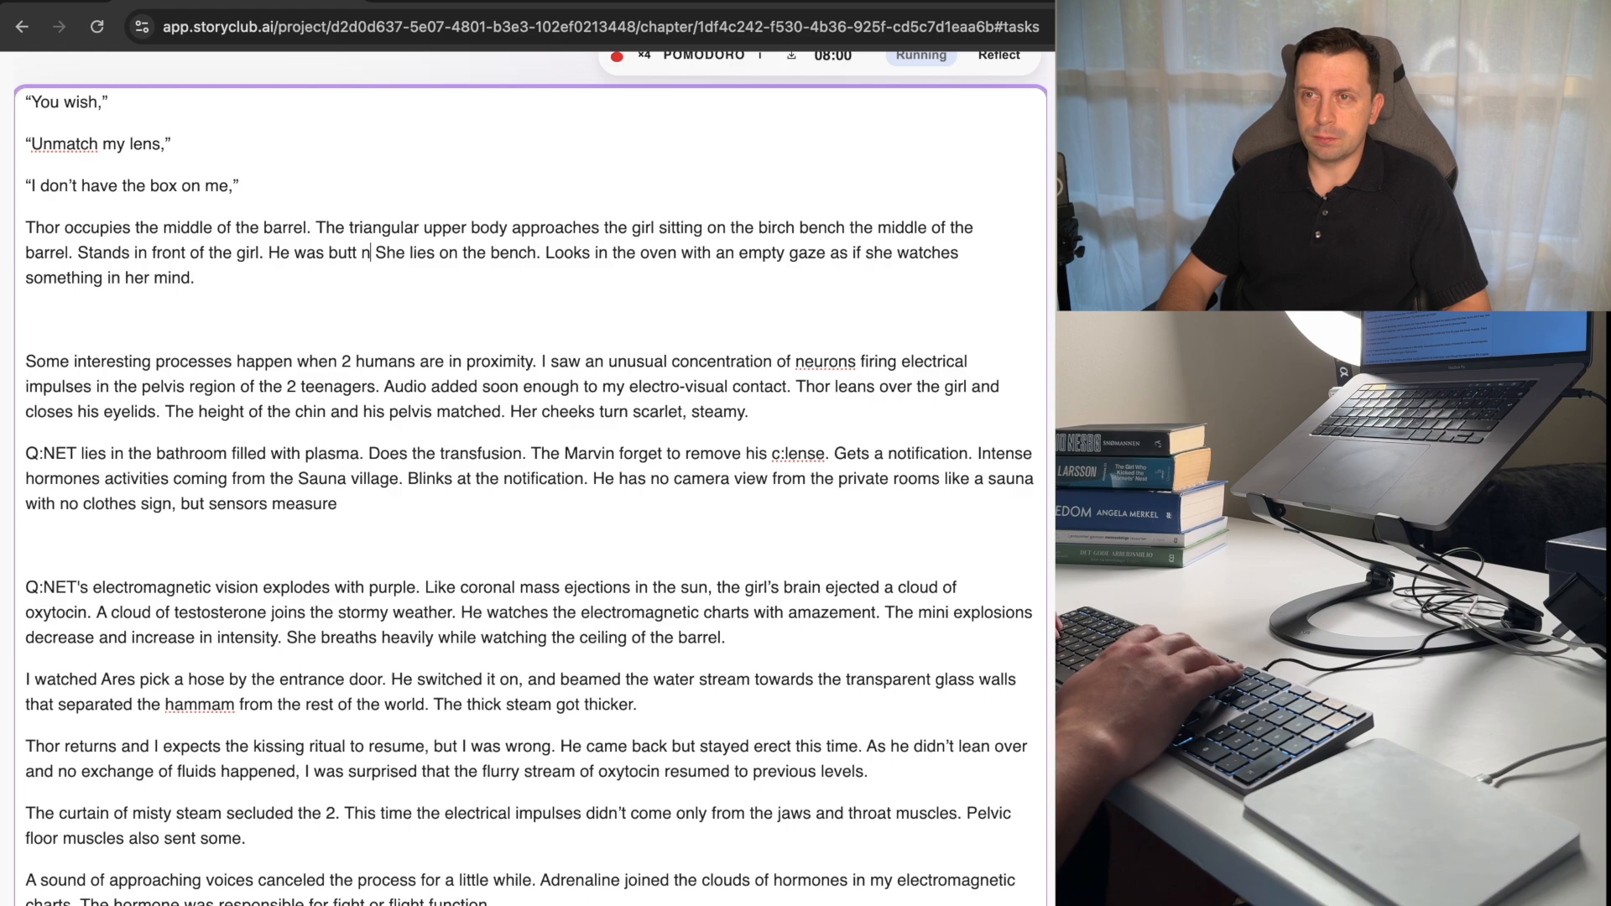
key("BackSpace")
key("BackSpace")
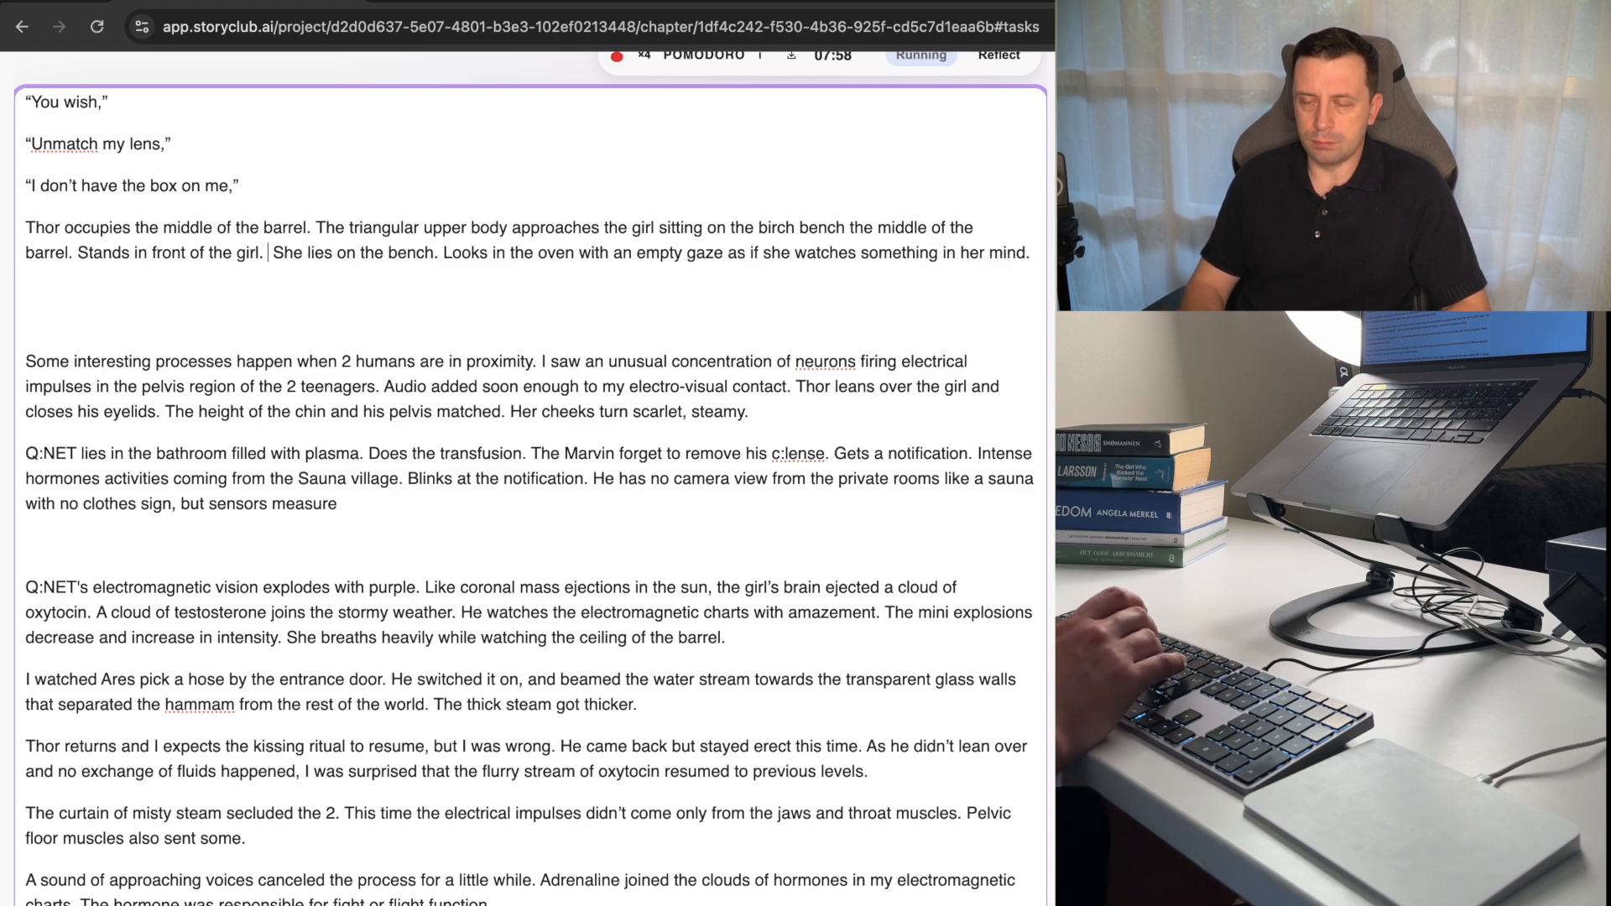
type("Policy a")
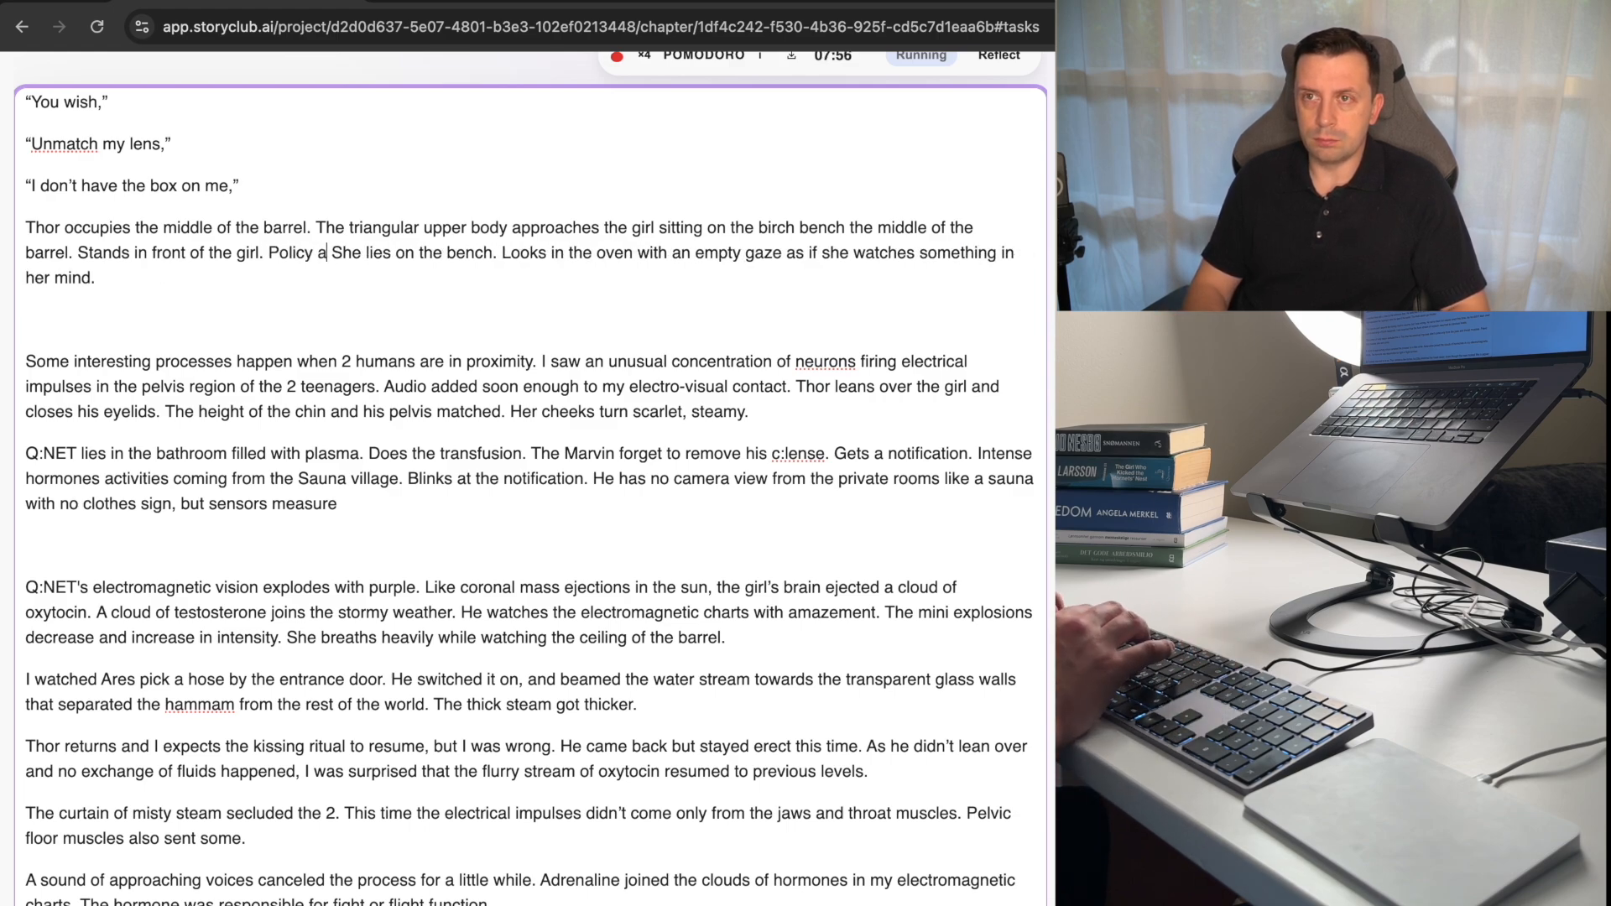
type("ware/")
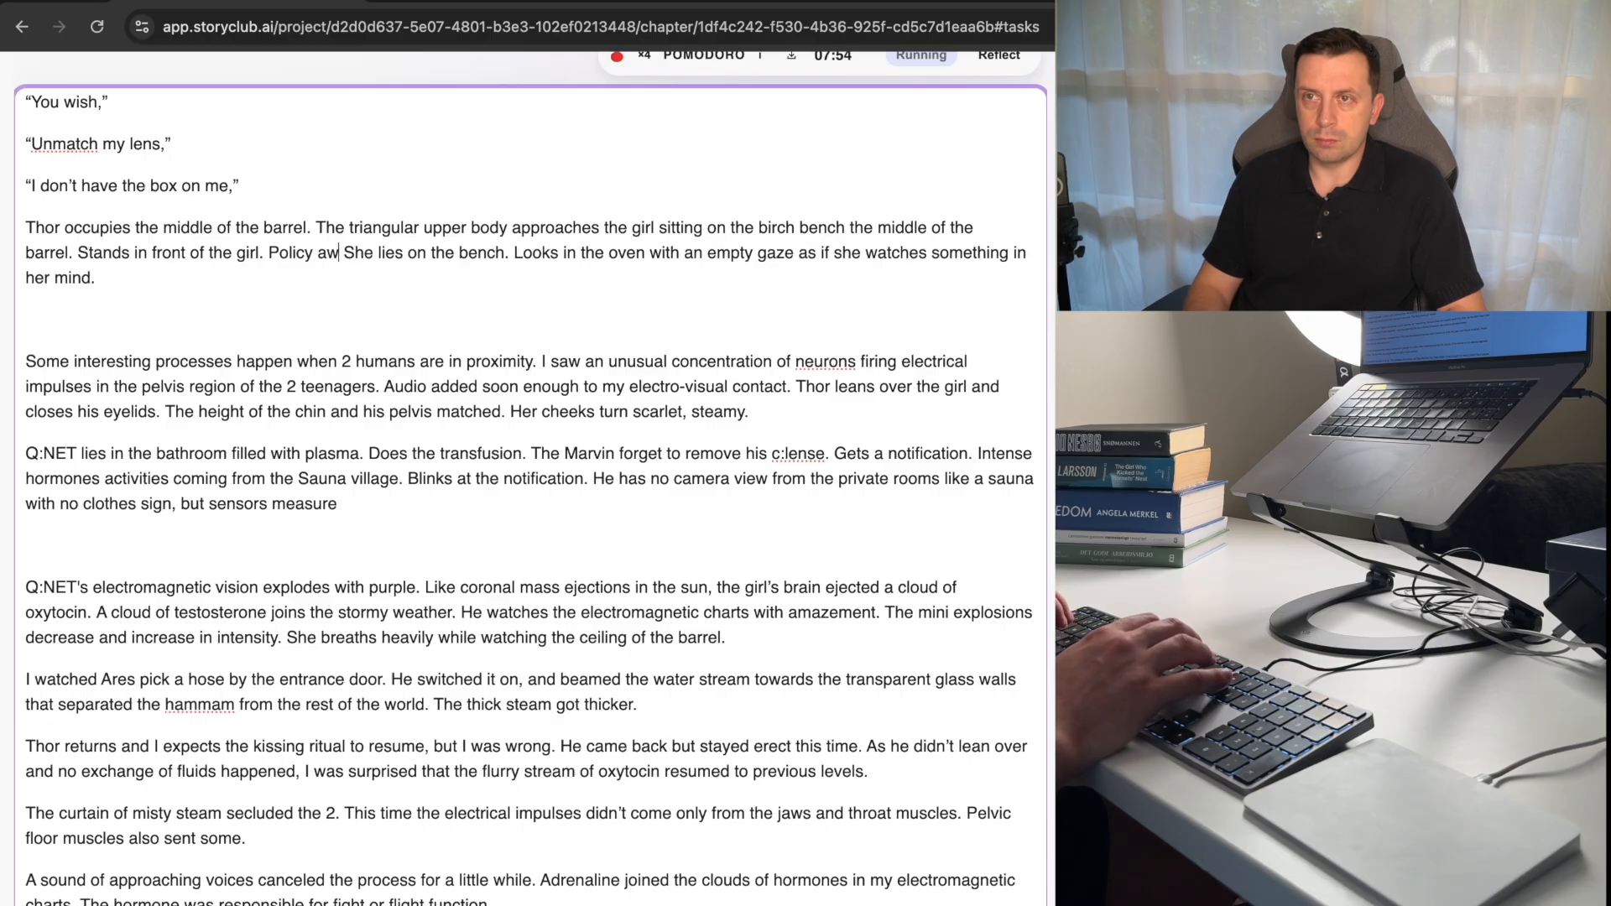
key("BackSpace")
type(".")
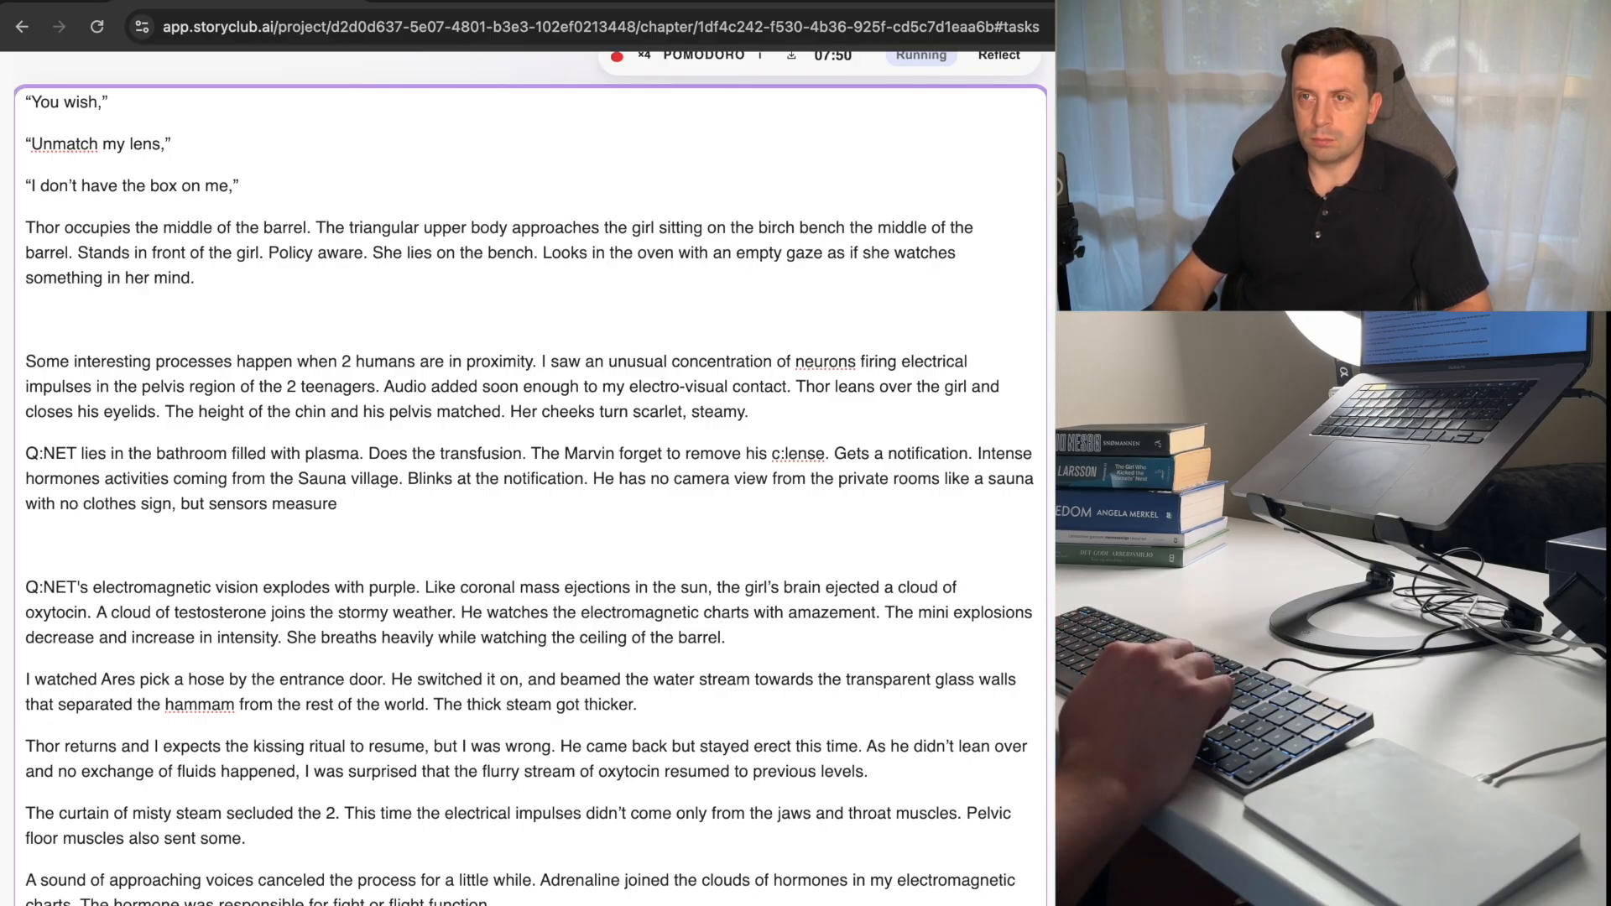
Change "lies" to "sits" in the sentence about the girl on the bench.
key("alt+shift+Left")
type("sat")
key("BackSpace")
key("BackSpace")
key("BackSpace")
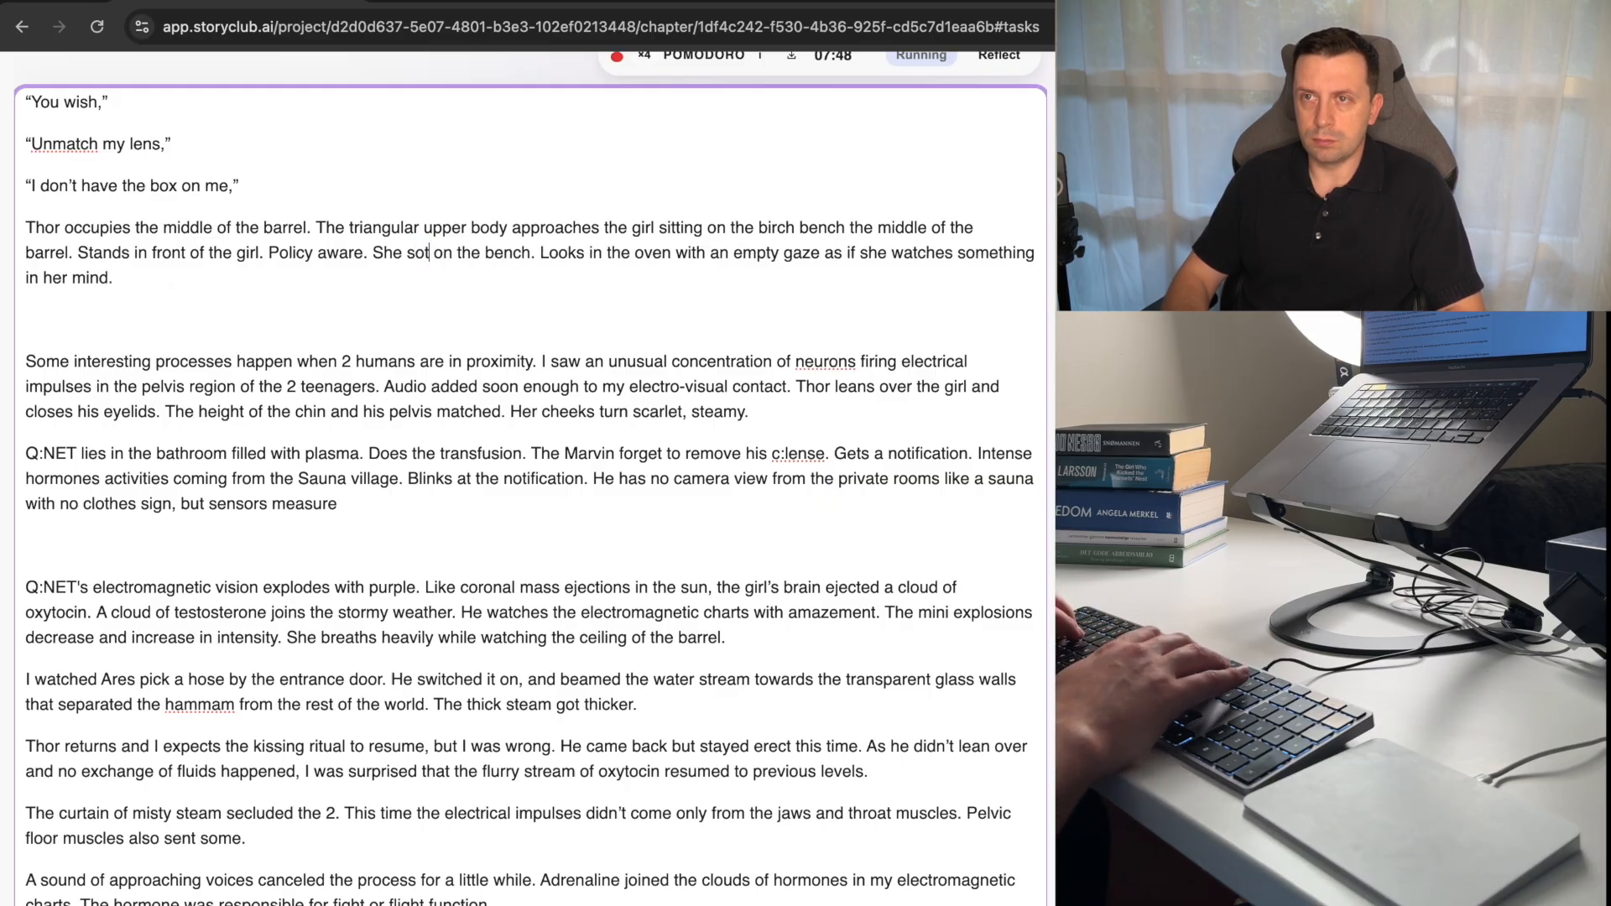
type("its")
Replace the paragraph's last sentence, about looking in the oven with an empty gaze, with "Gaze matching his pelvis.".
key("alt+Right")
key("alt+Right")
key("alt+Right")
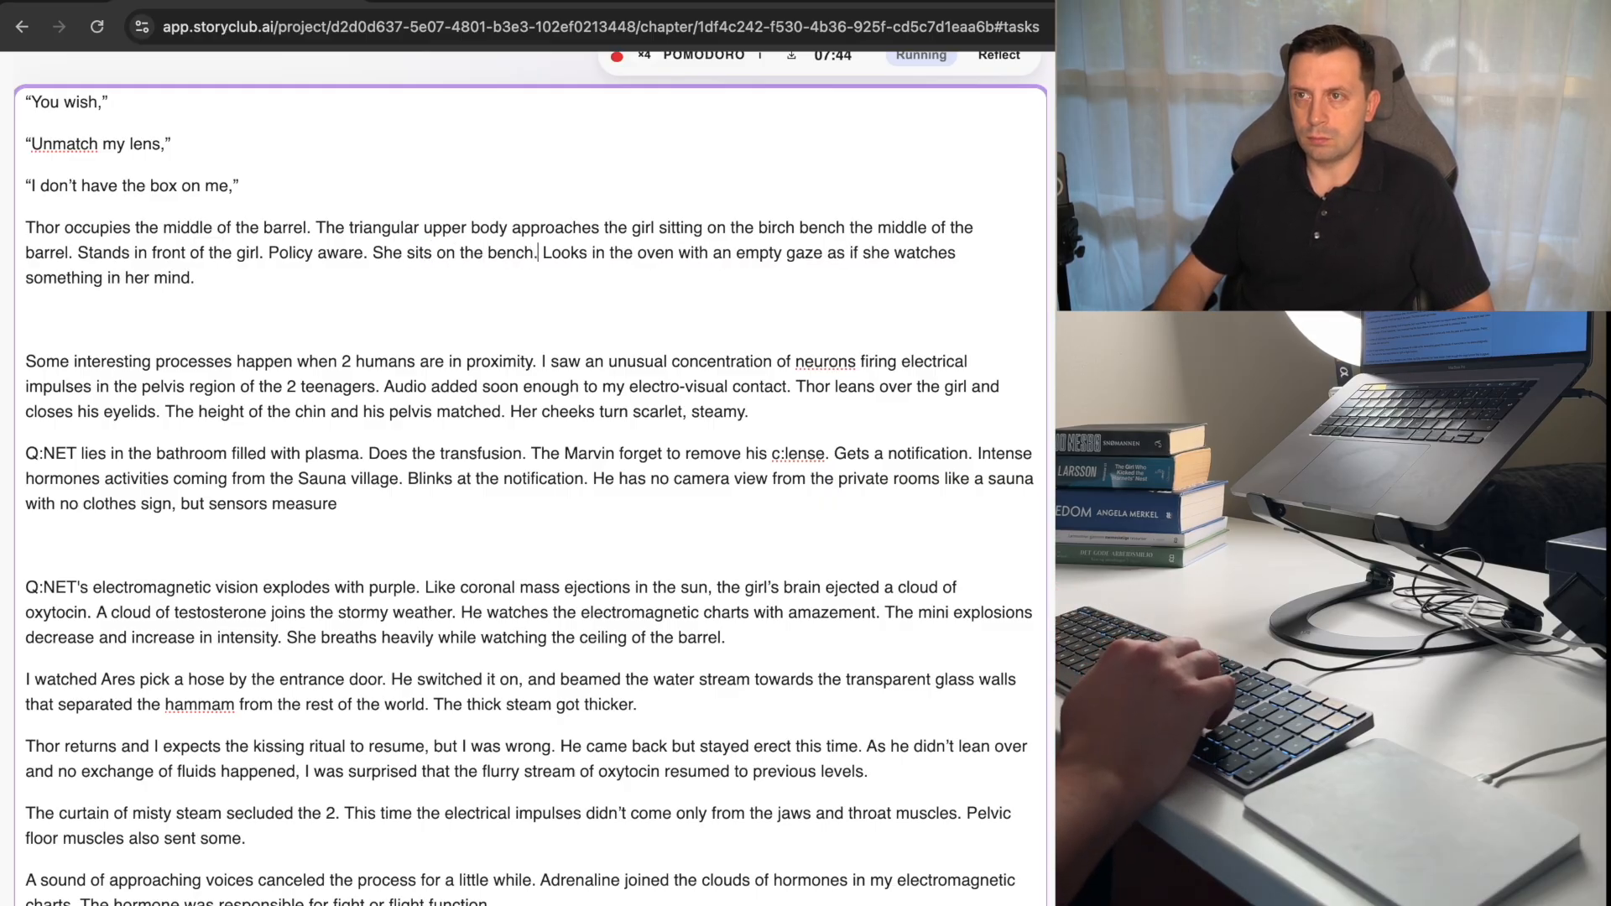
type("eye")
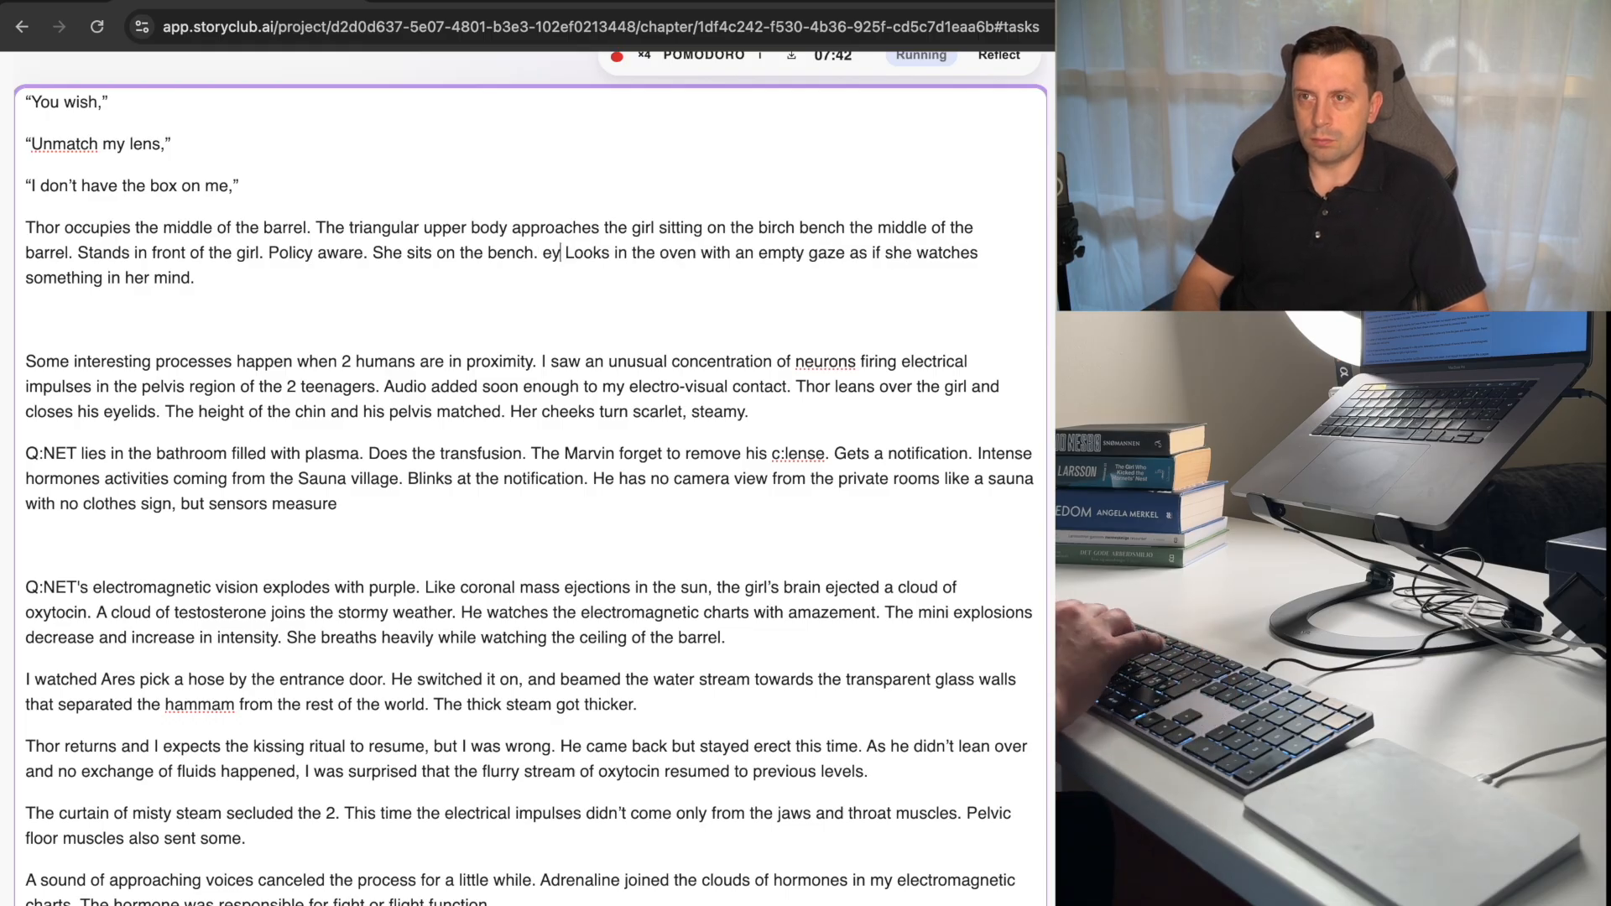
key("BackSpace")
key("BackSpace")
key("BackSpace")
key("BackSpace")
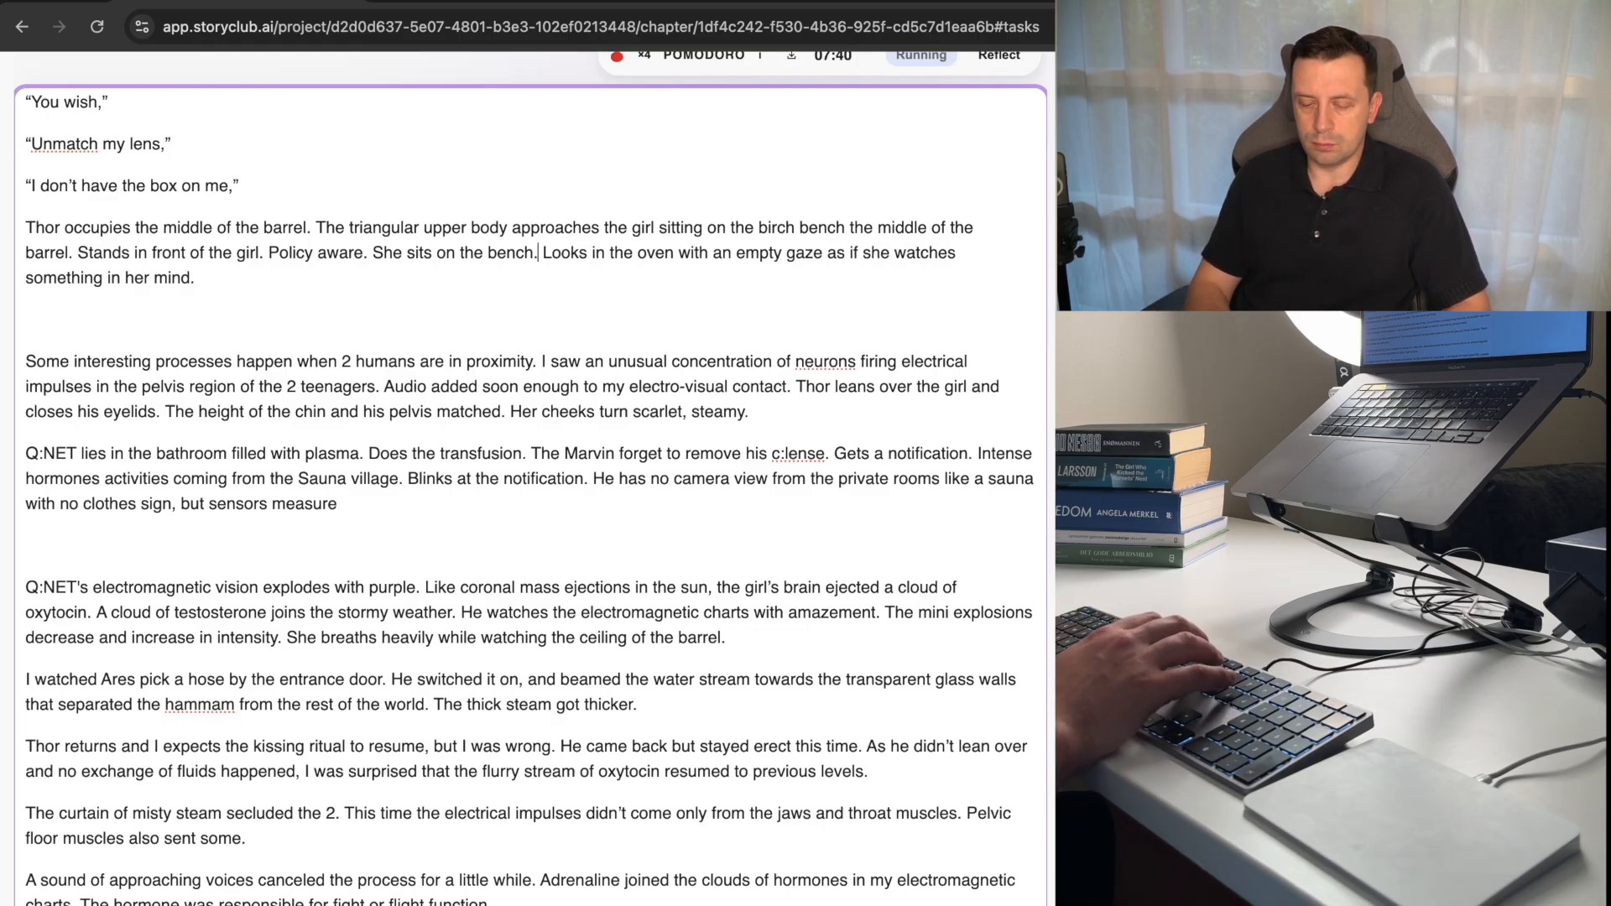
type("gaze")
key("BackSpace")
key("BackSpace")
key("BackSpace")
key("BackSpace")
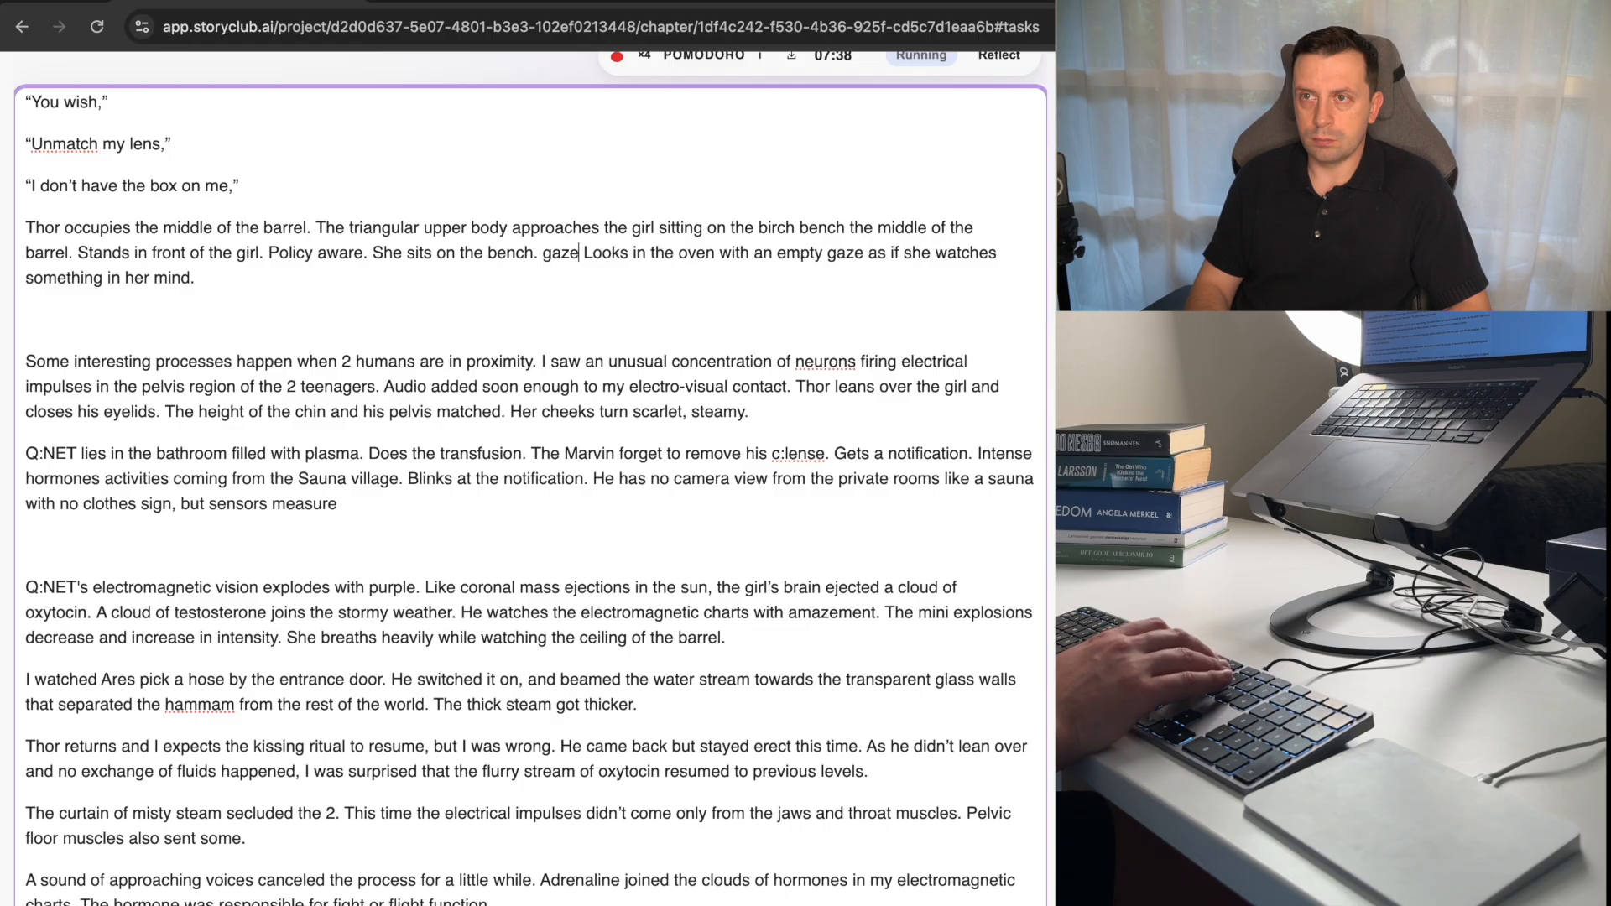
type("Gazemat")
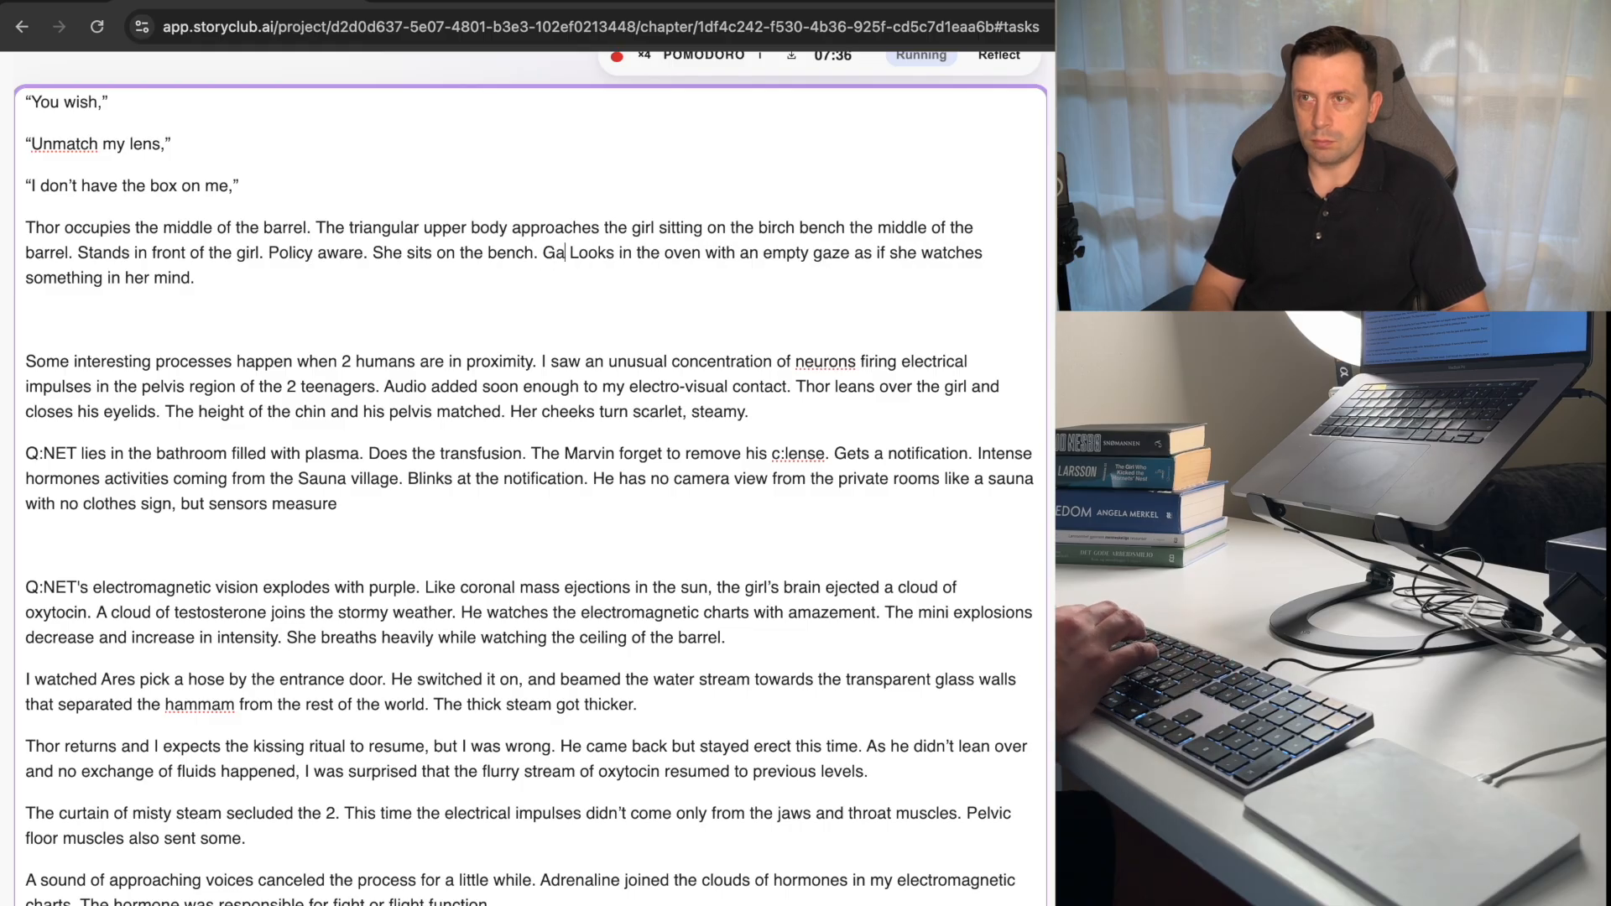
key("BackSpace")
key("BackSpace")
key("BackSpace")
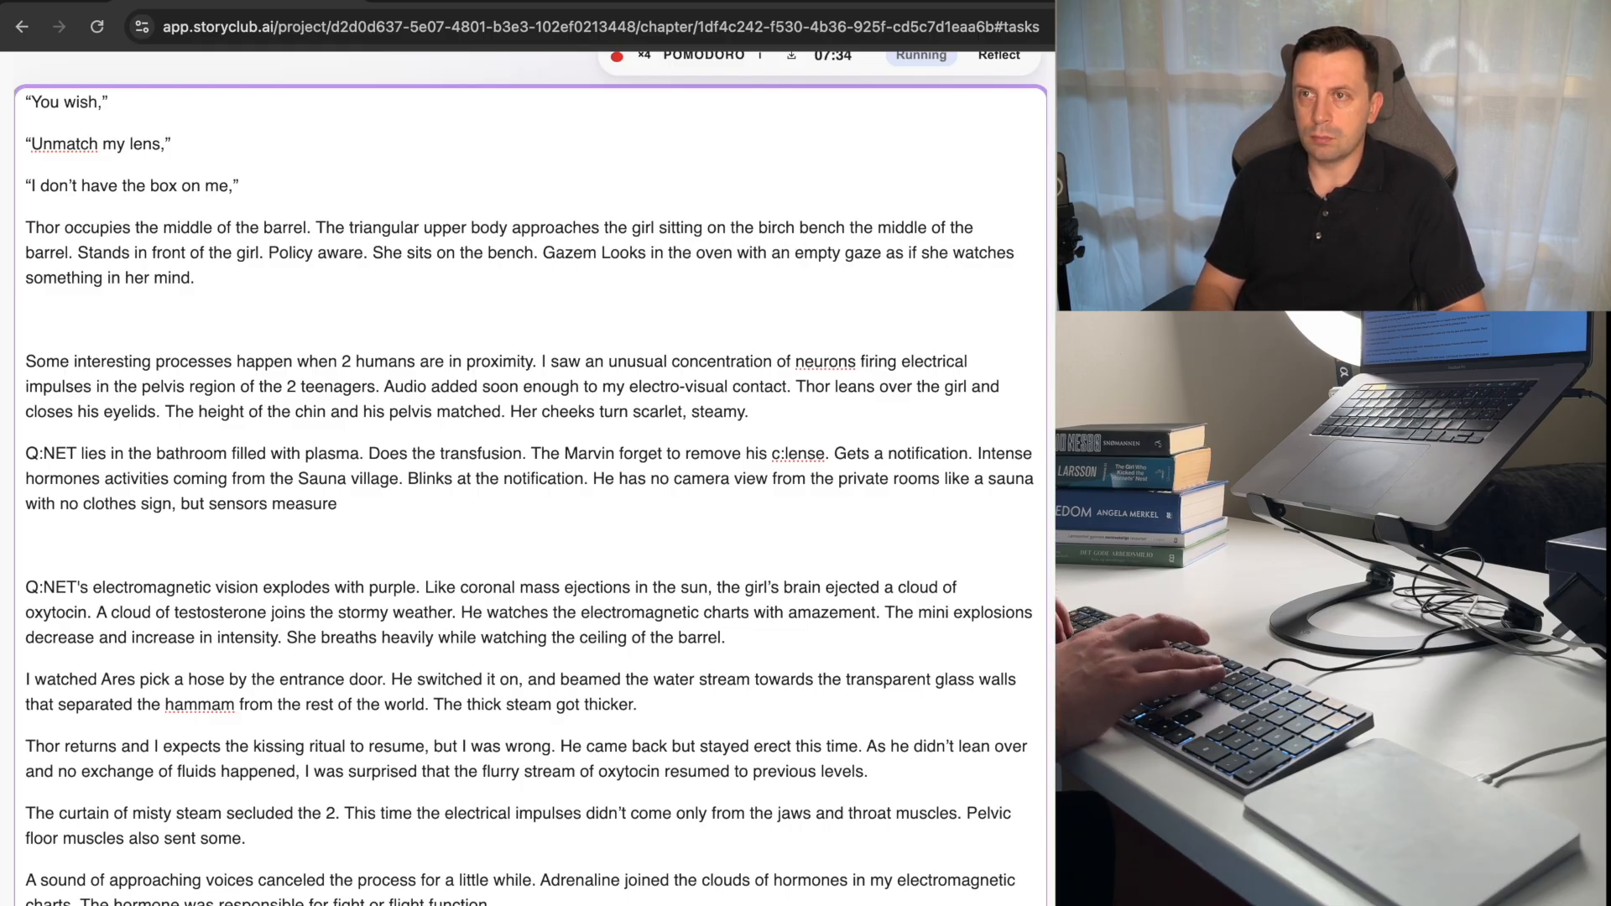
type("matchi")
type("ng his pel")
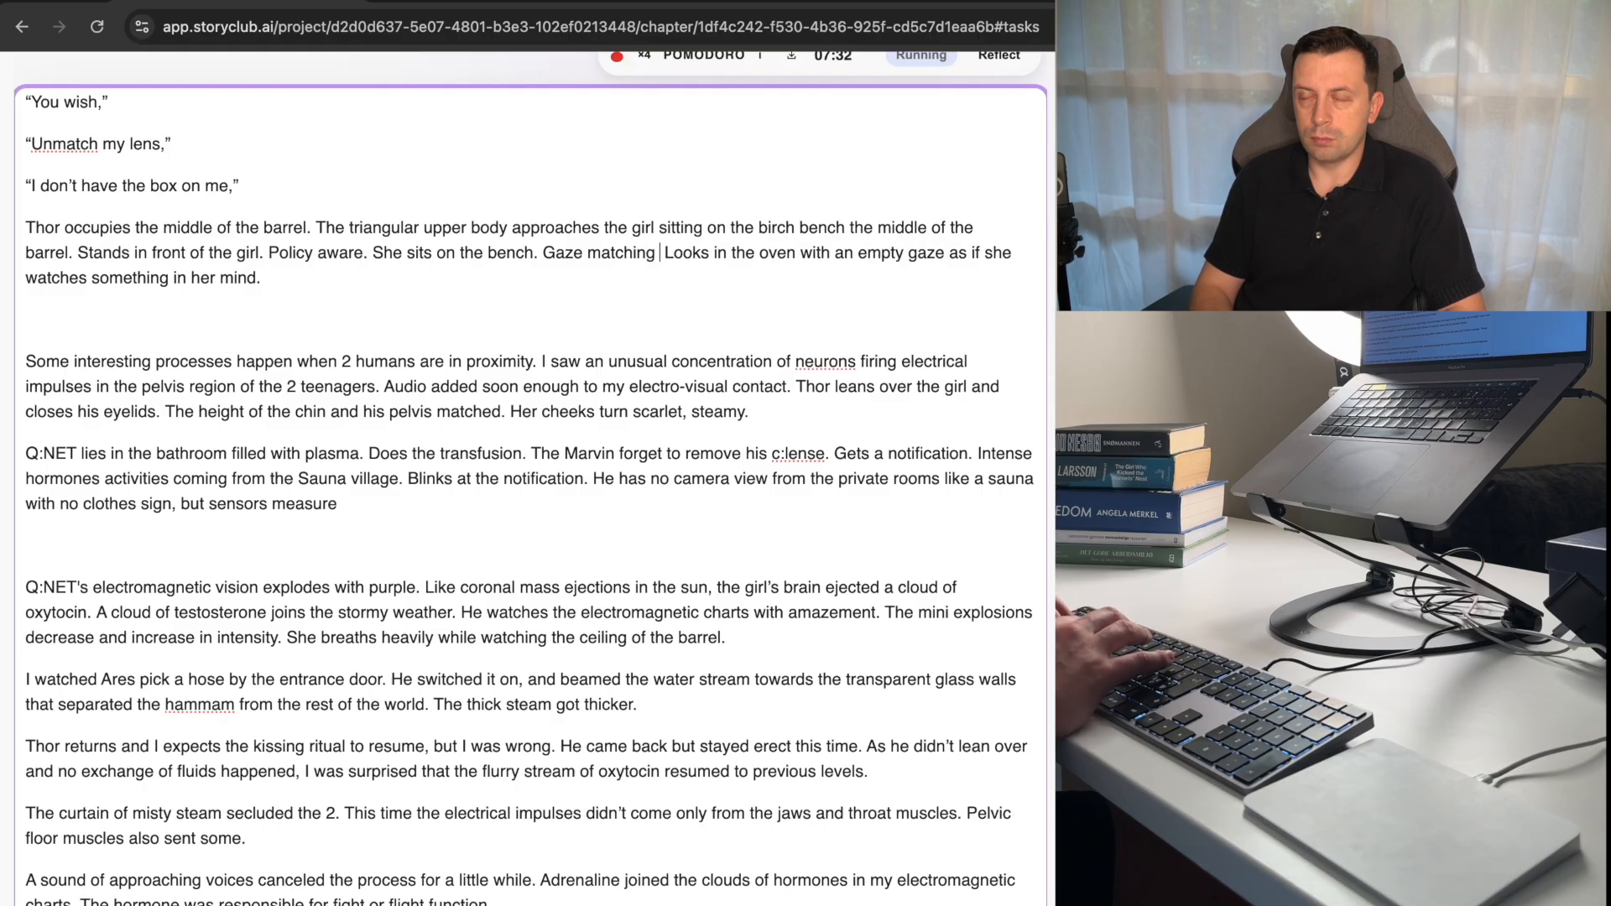
type("vis.")
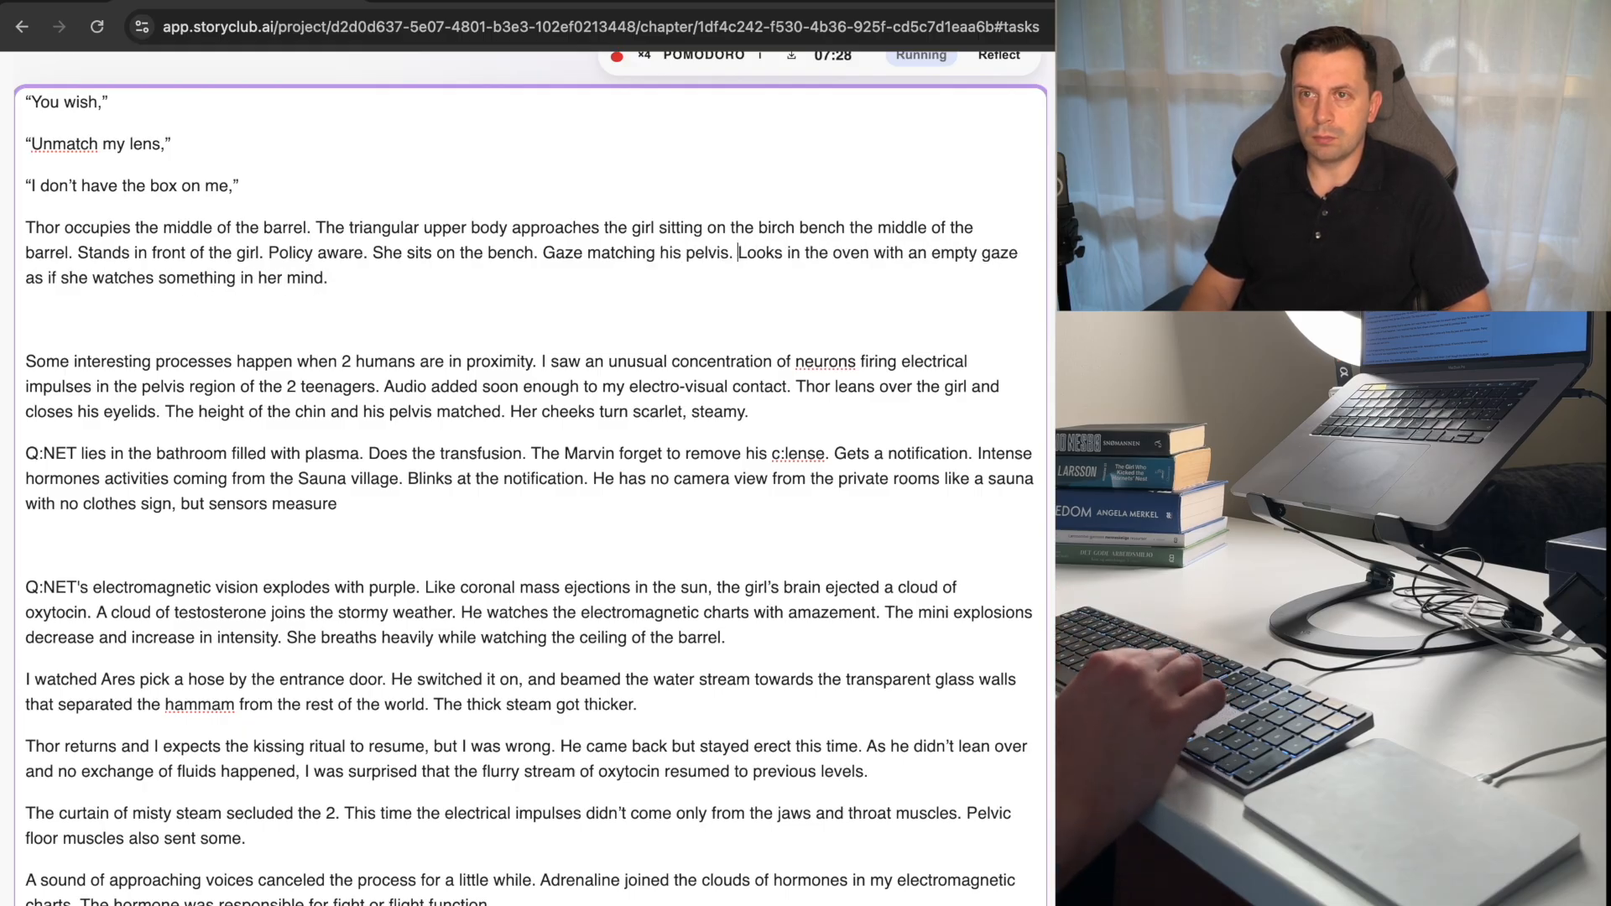
key("shift+Down")
key("BackSpace")
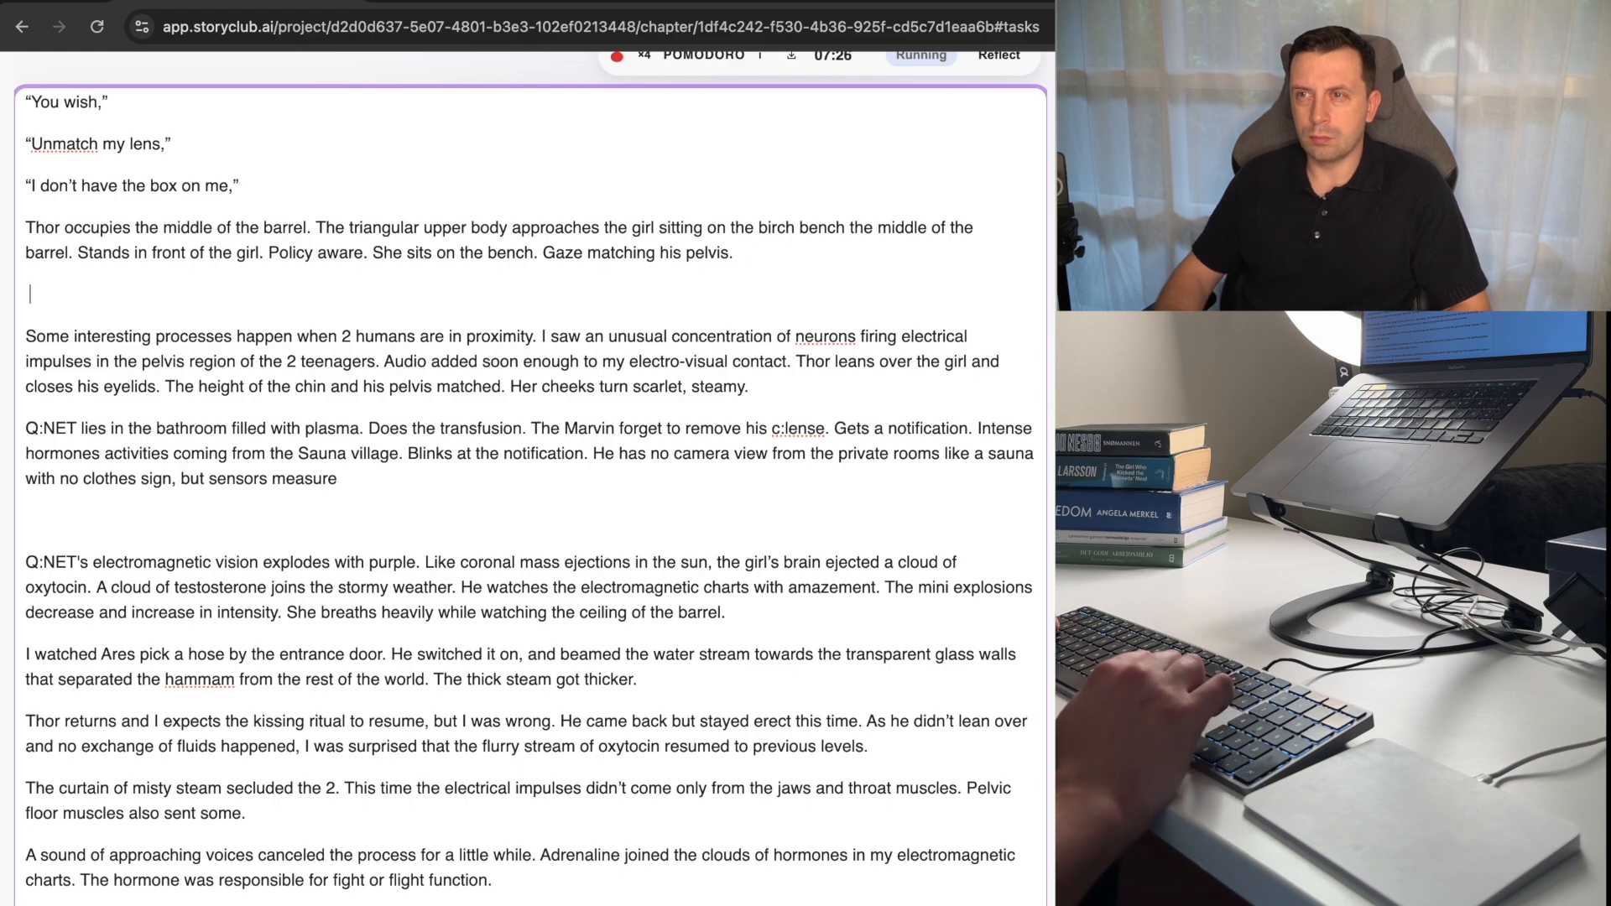
Change "ejected" to "ejects" in the Q:NET paragraph's sentence about the girl's brain and oxytocin.
key("Down")
key("Down")
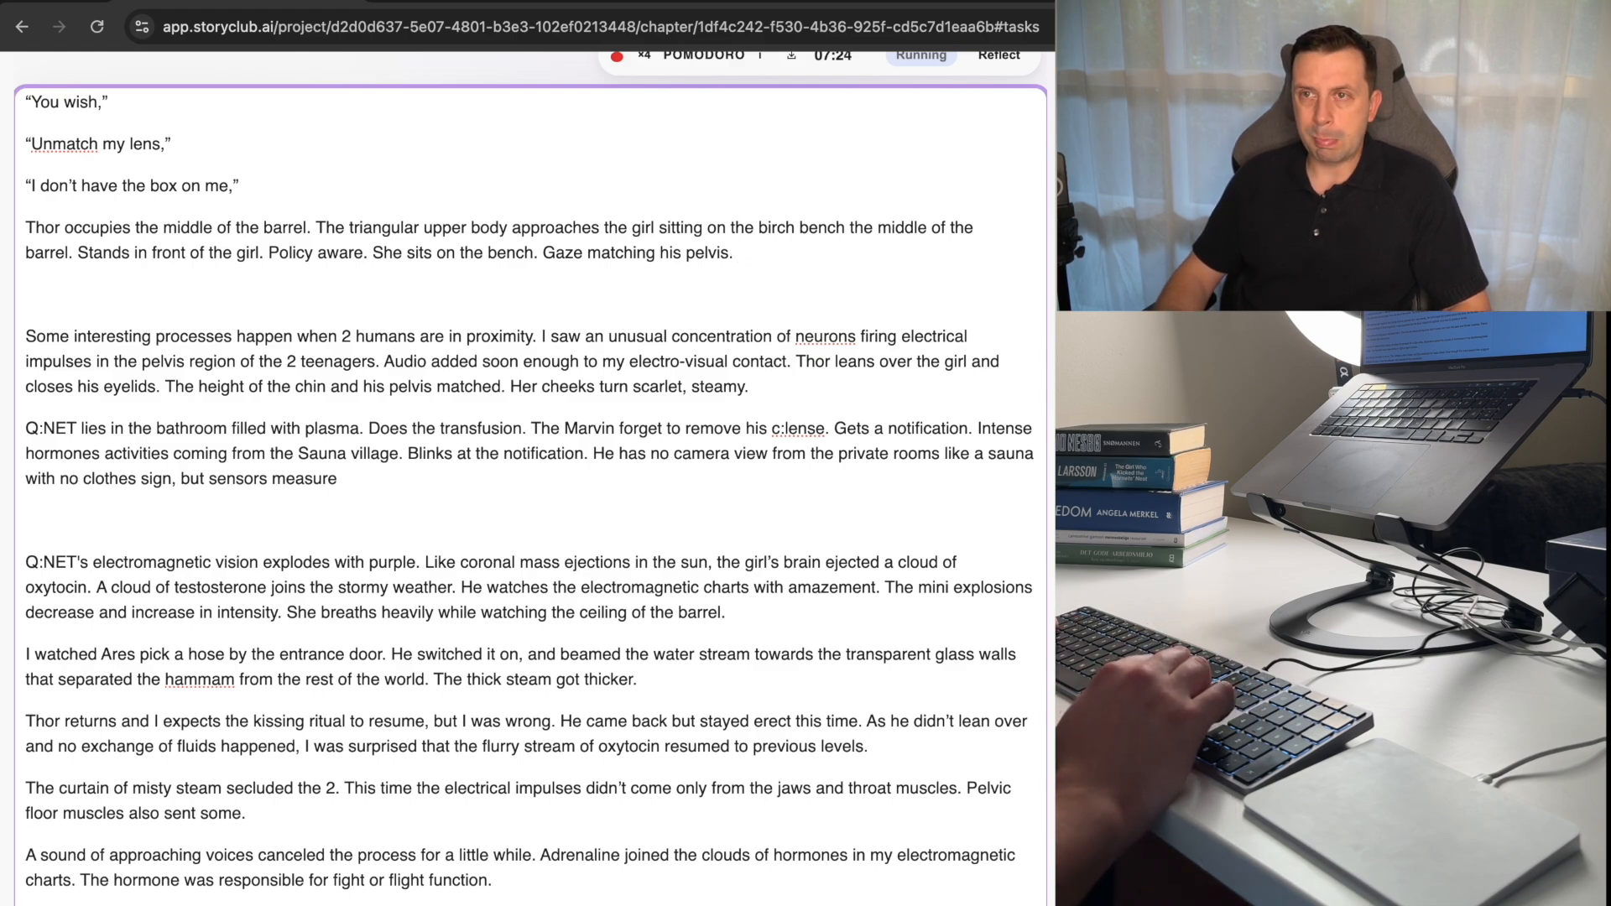
key("Down")
key("Down")
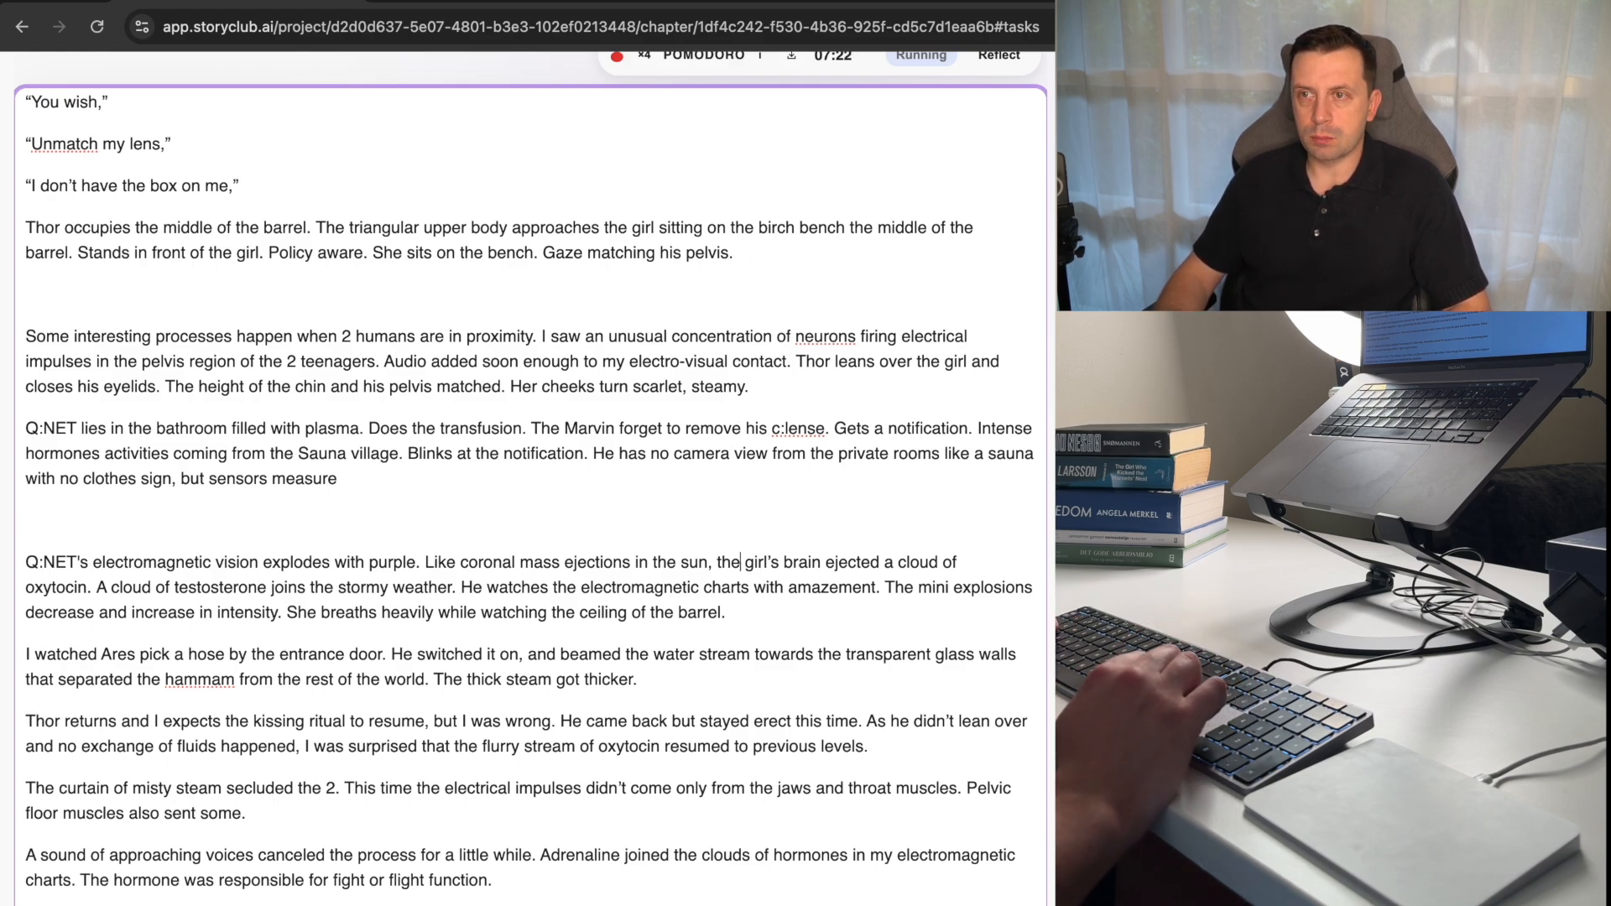
key("Up")
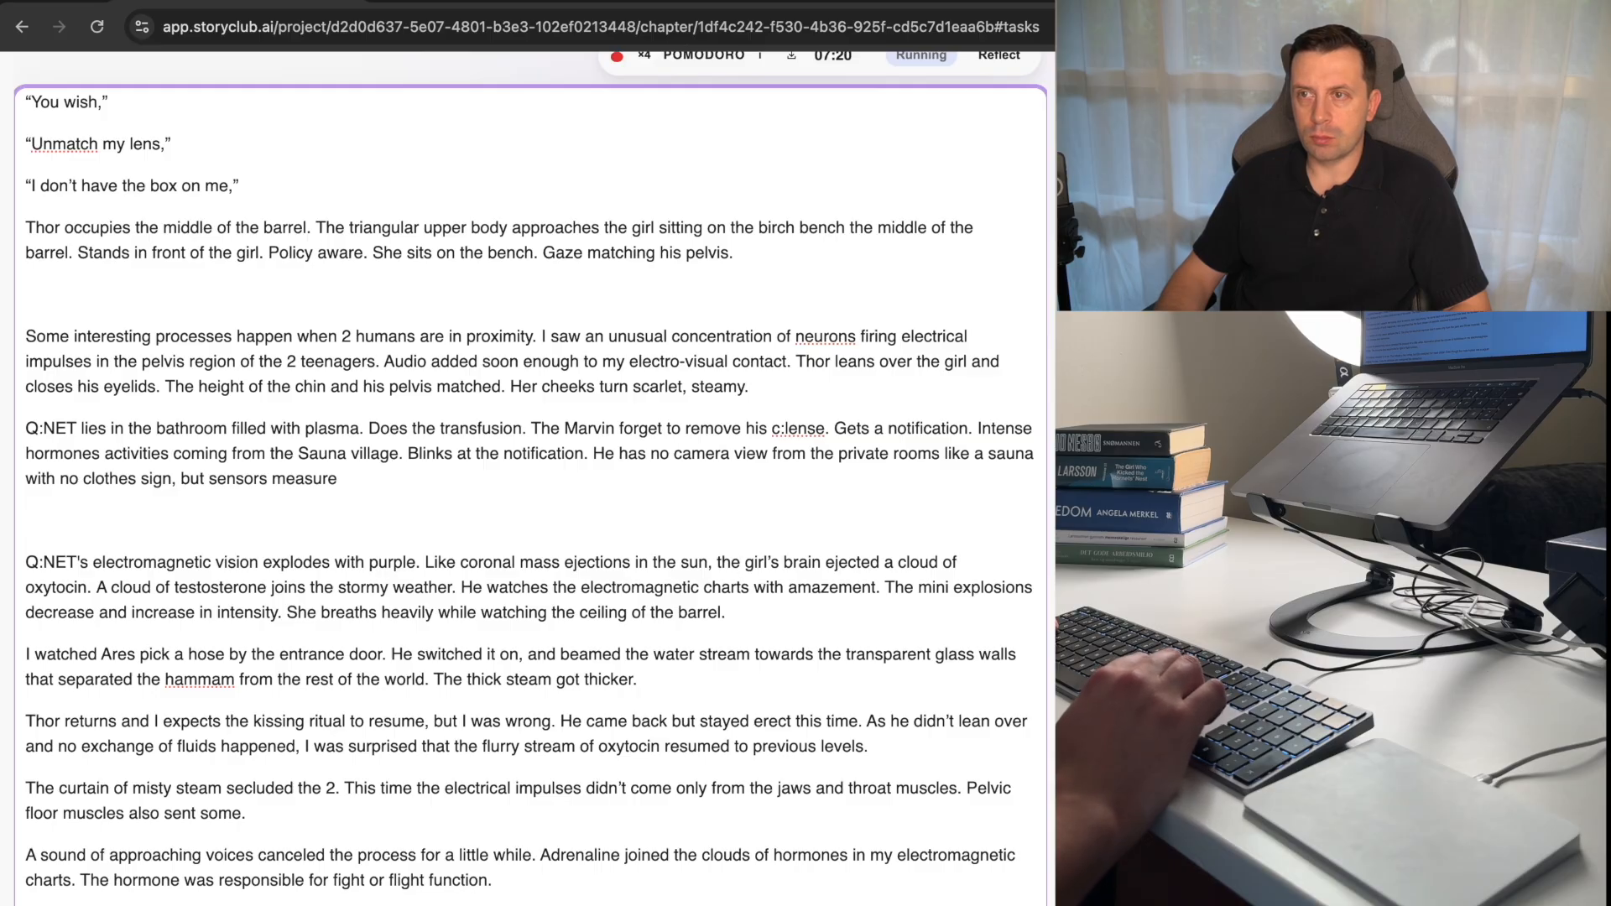
key("alt+Right")
key("alt+Right")
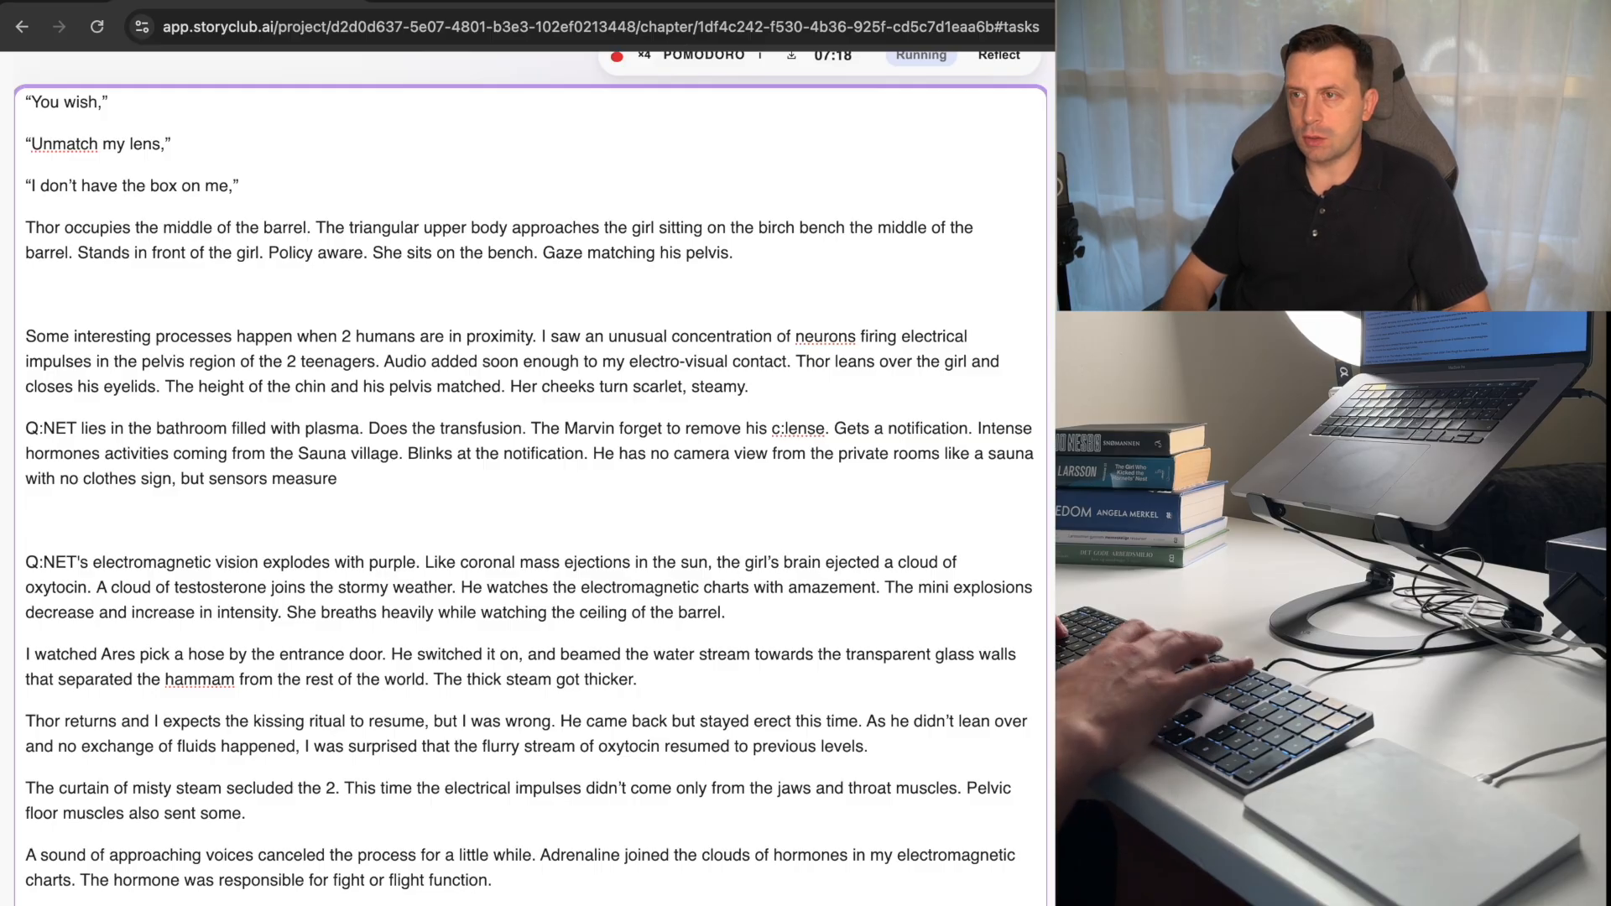
key("BackSpace")
key("BackSpace")
type("s")
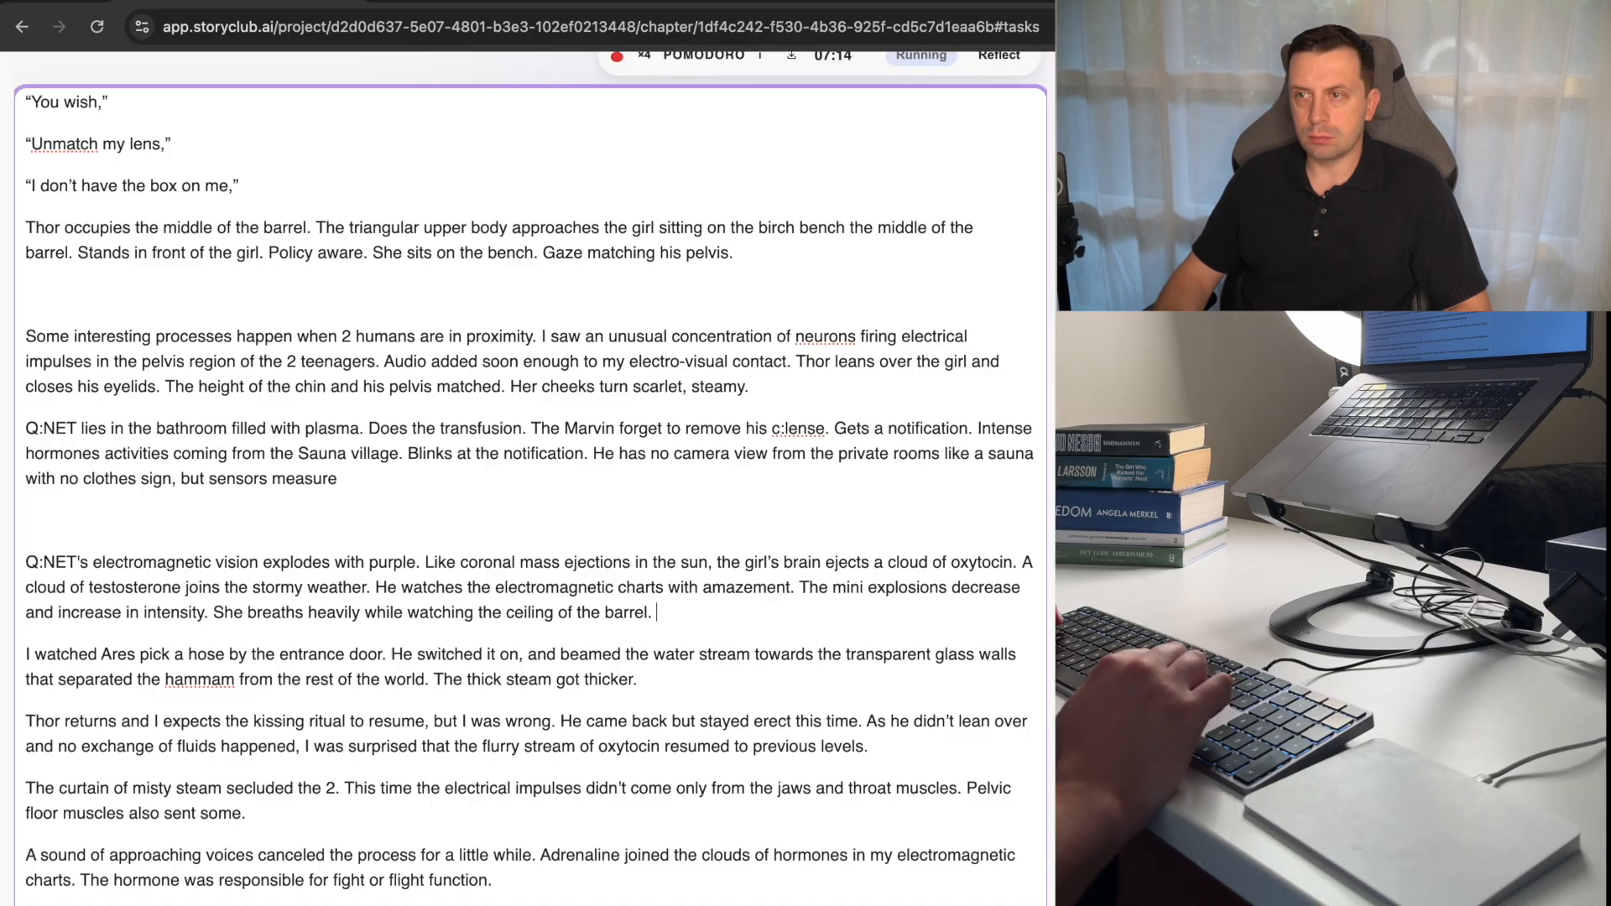
Replace "He" with "Q:NET" in the sentence about watching the electromagnetic charts.
key("super+Left")
key("alt+Right")
key("alt+Right")
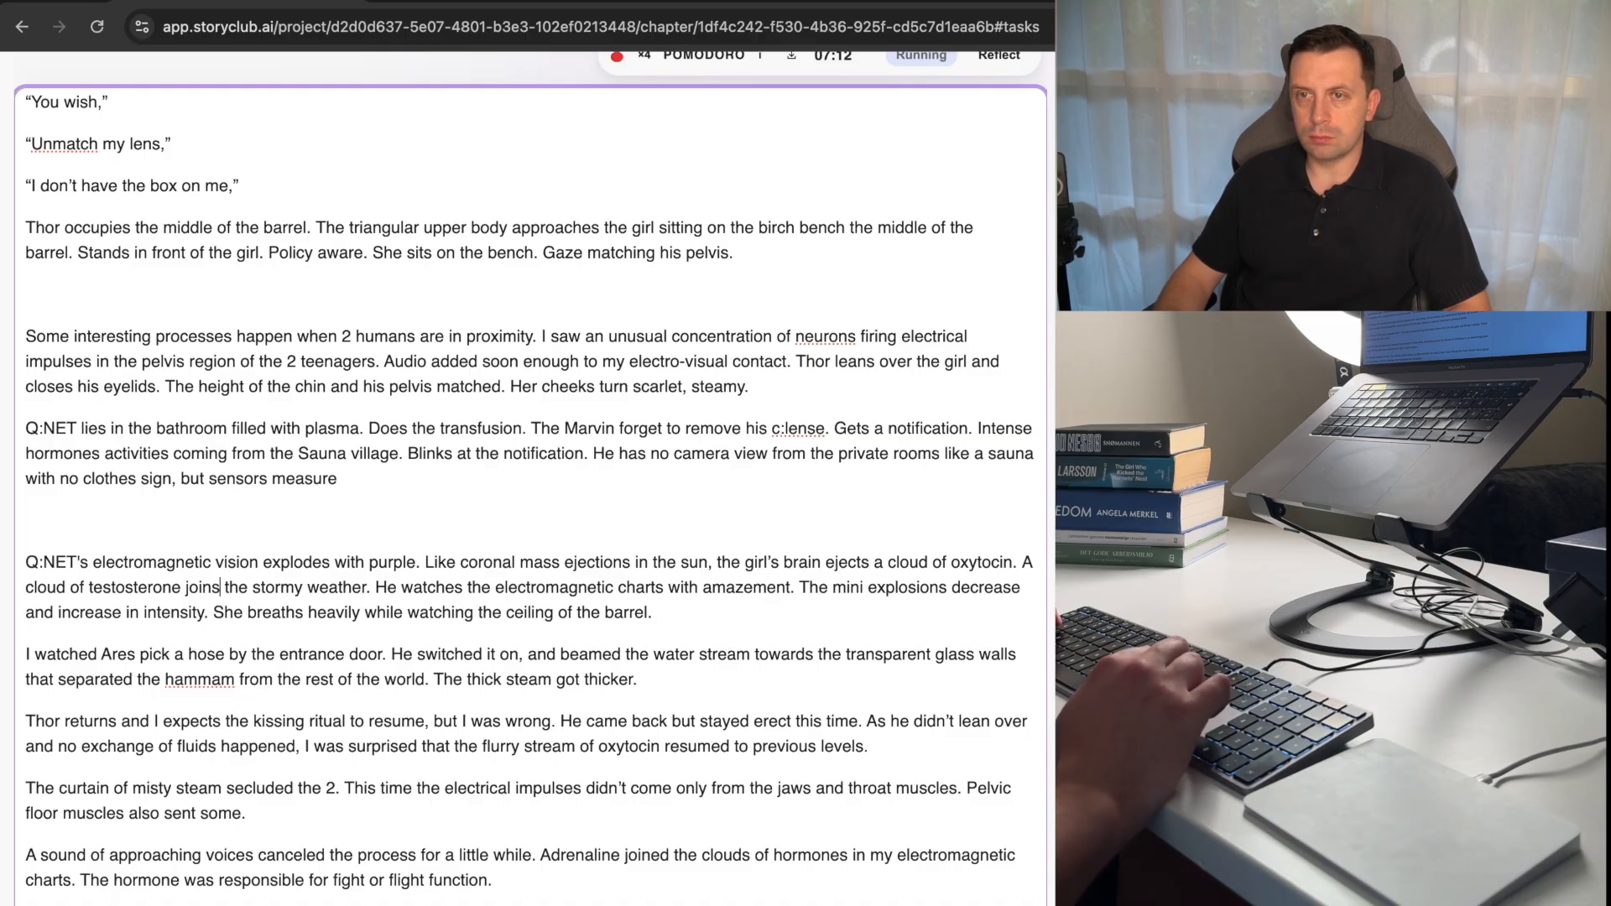
key("alt+Right")
key("alt+Right")
key("BackSpace")
key("BackSpace")
key("BackSpace")
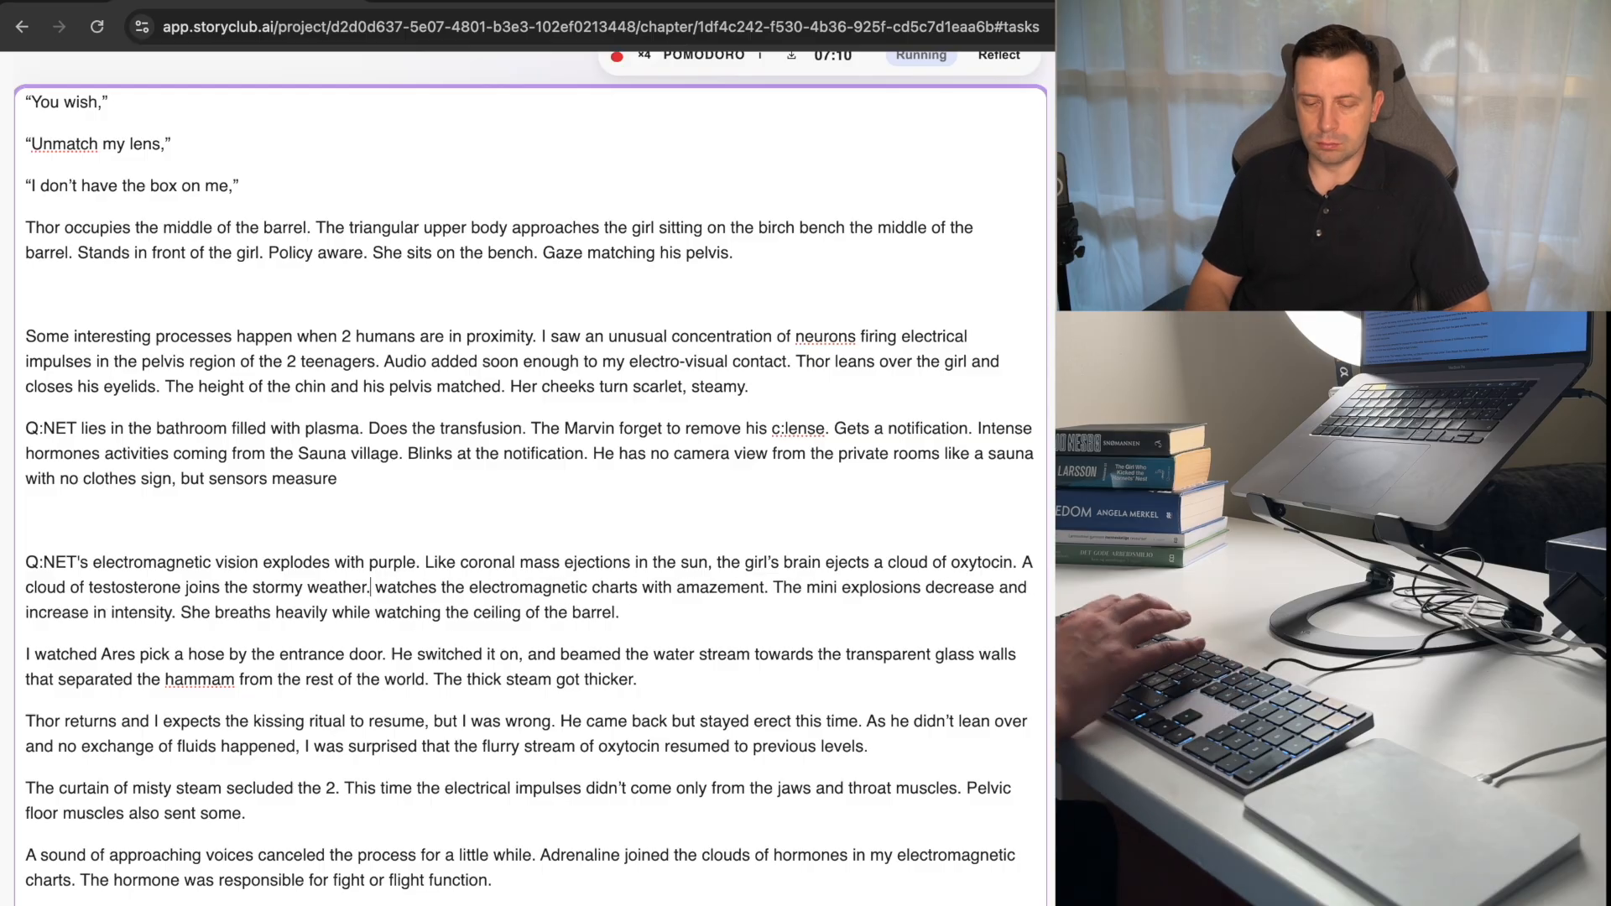
type("Q:NET")
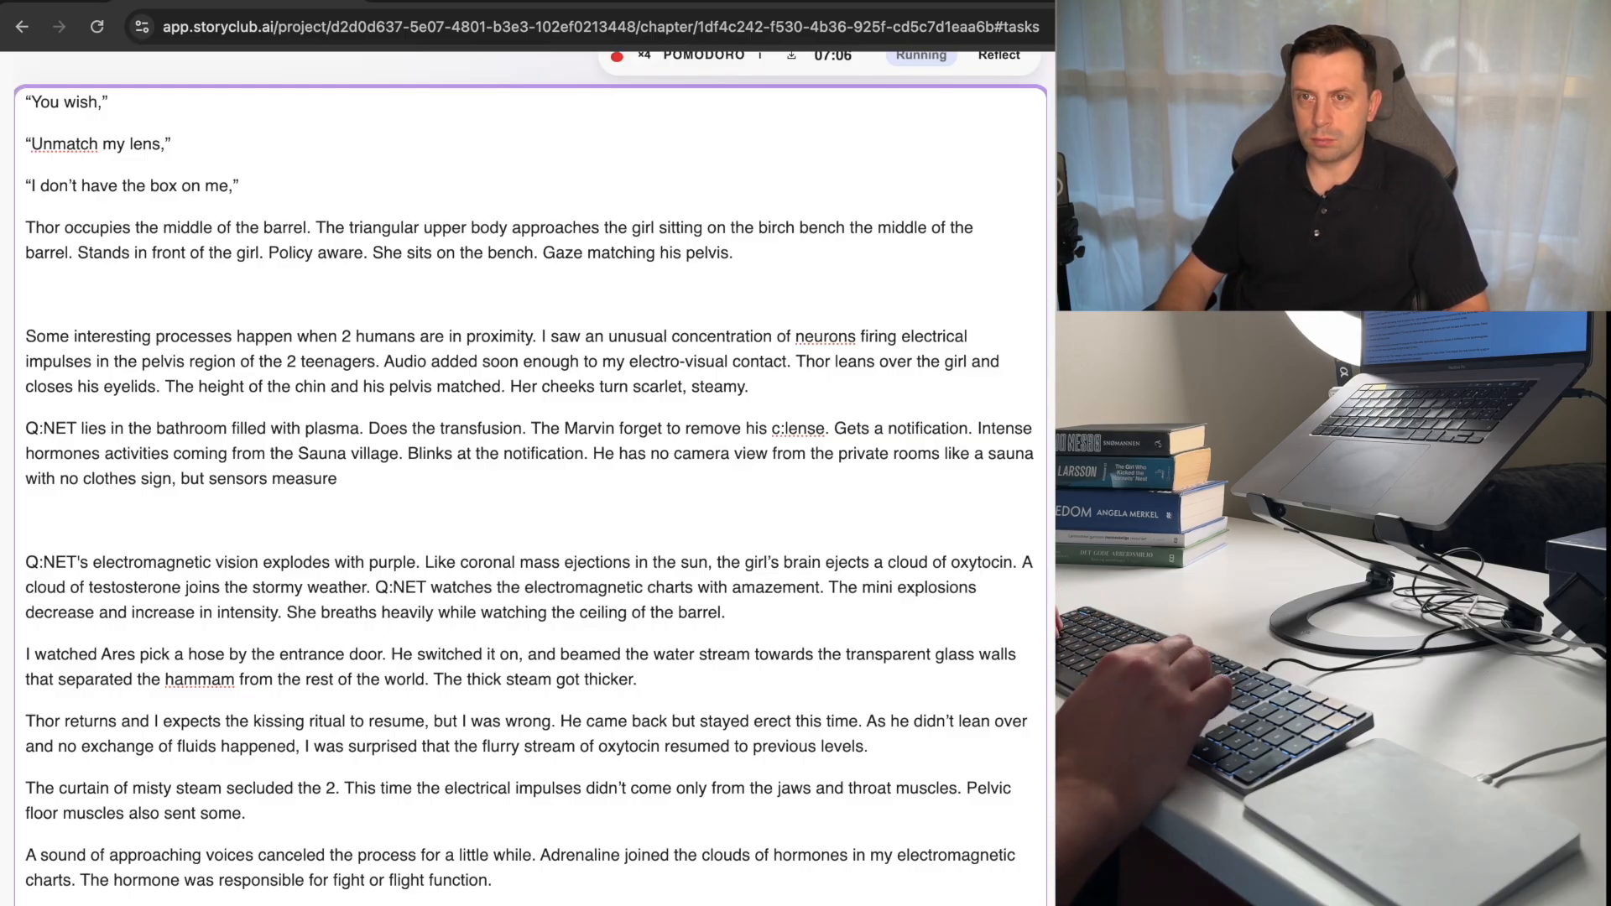
Replace "She" with "Freyja" at the start of the same paragraph's last sentence.
key("Down")
key("alt+Left")
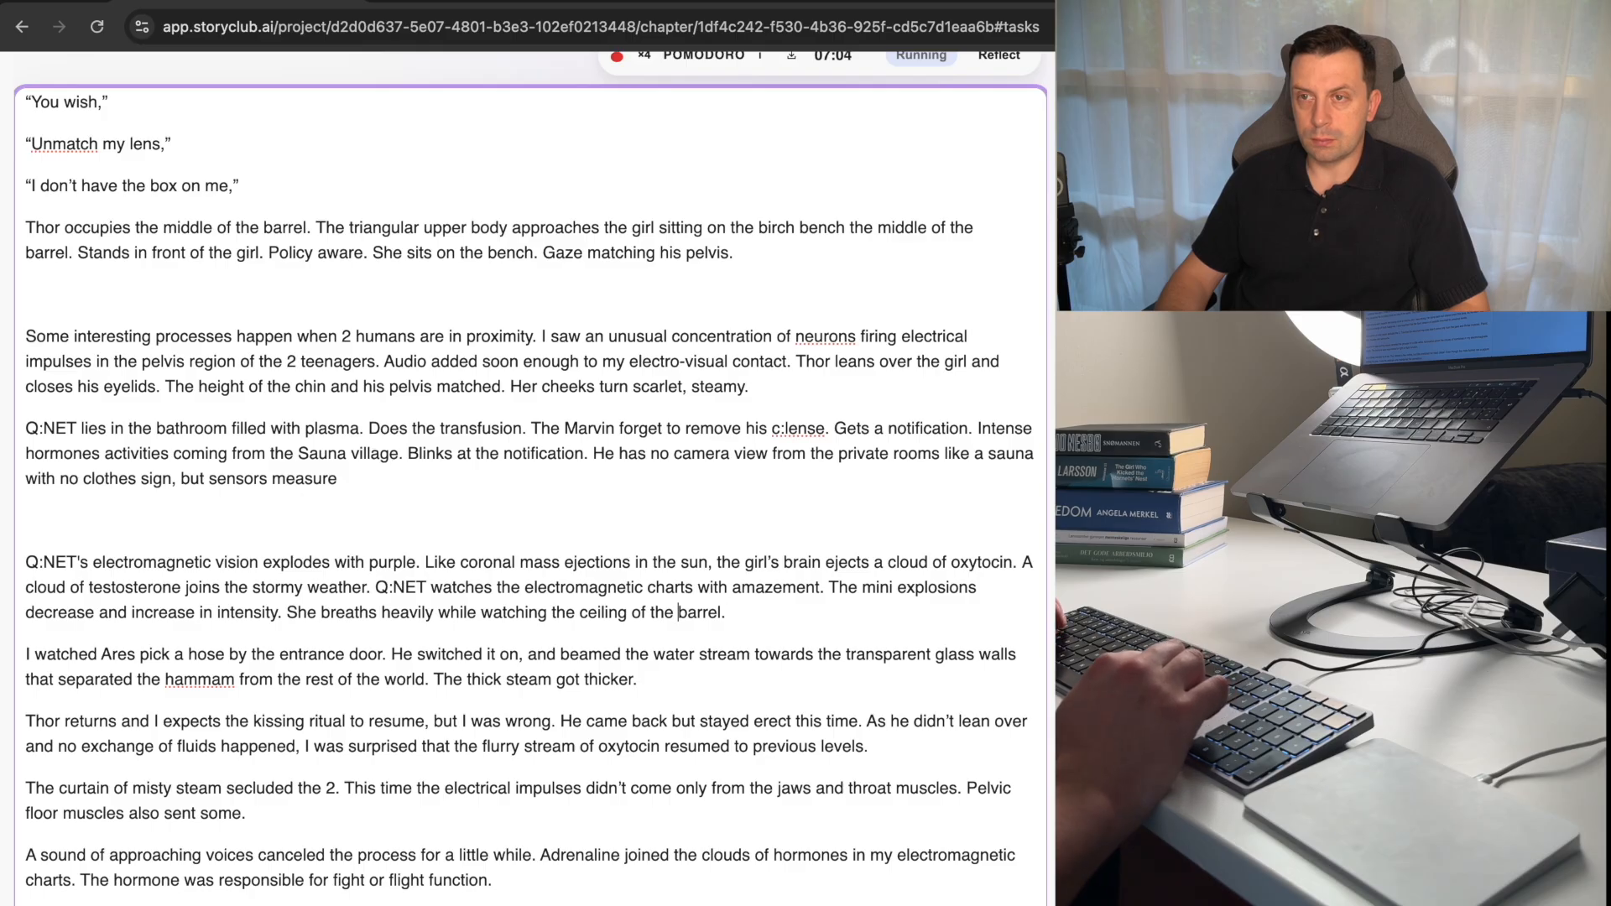
key("alt+Left")
key("alt+Left")
key("alt+Left")
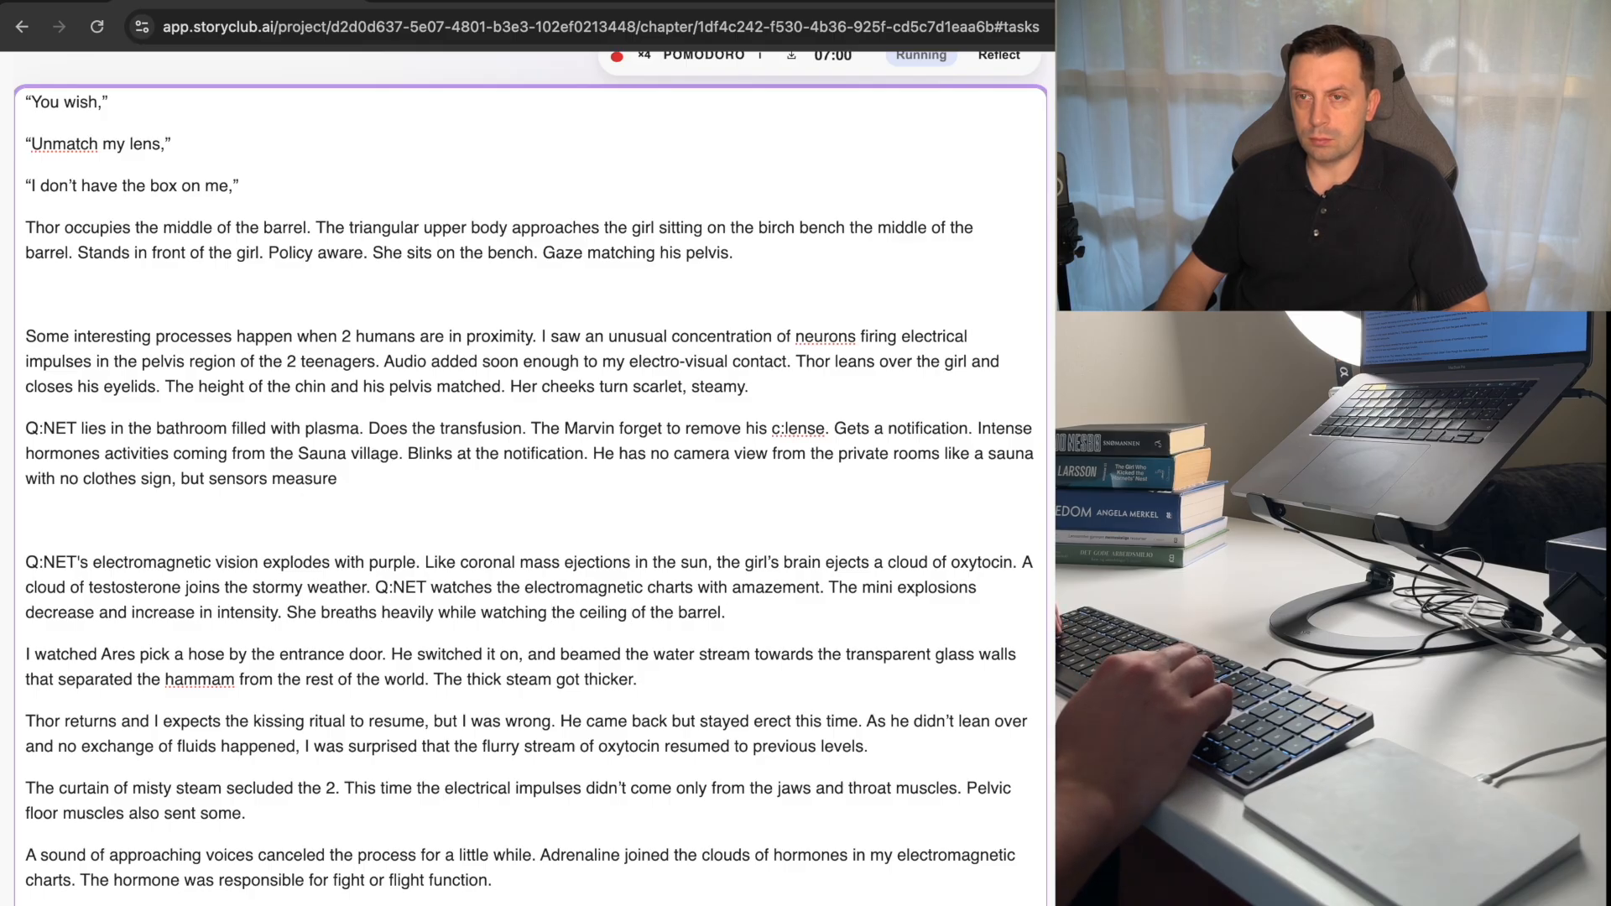
key("alt+shift+Right")
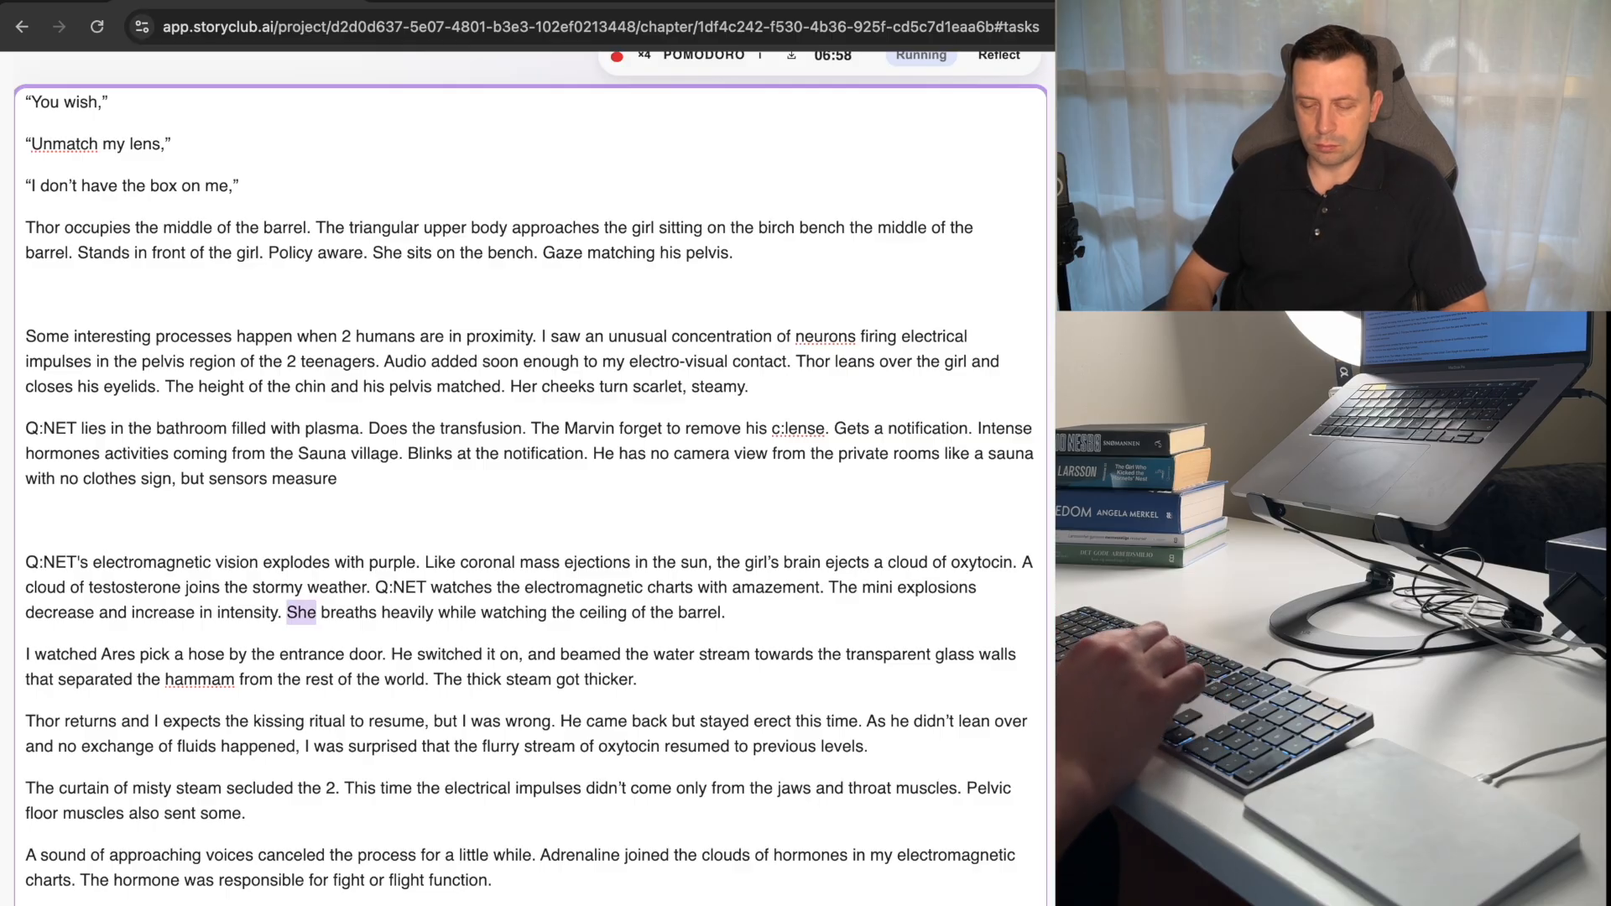
type("Freyja")
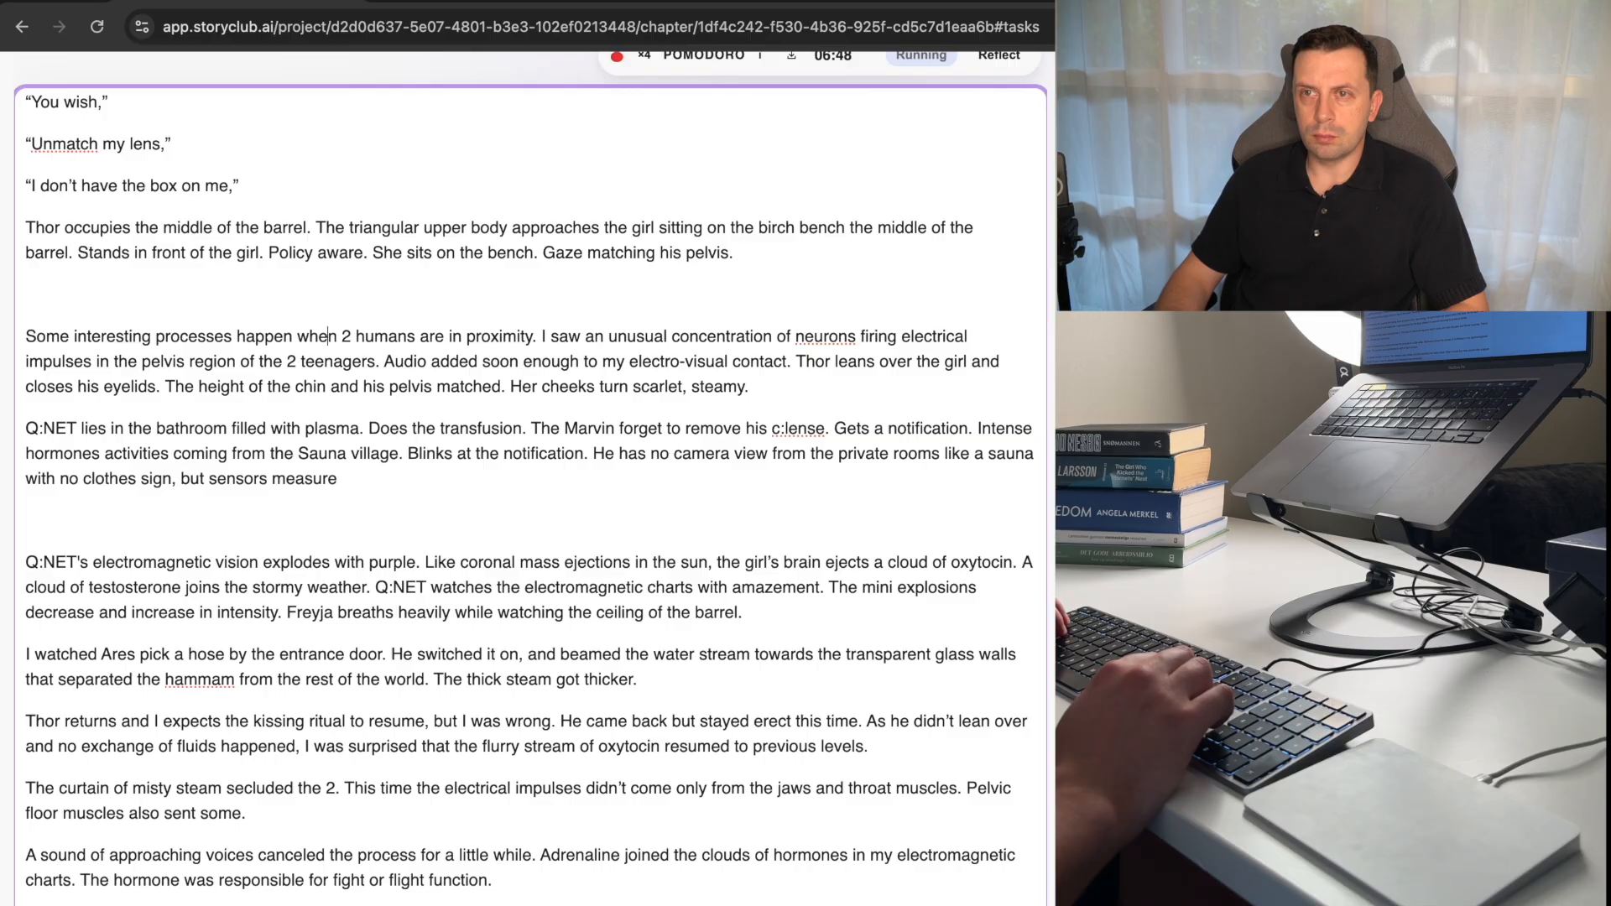
Complete the unfinished sentence about sensors in the bathroom paragraph with "sap hormons.".
key("super+Left")
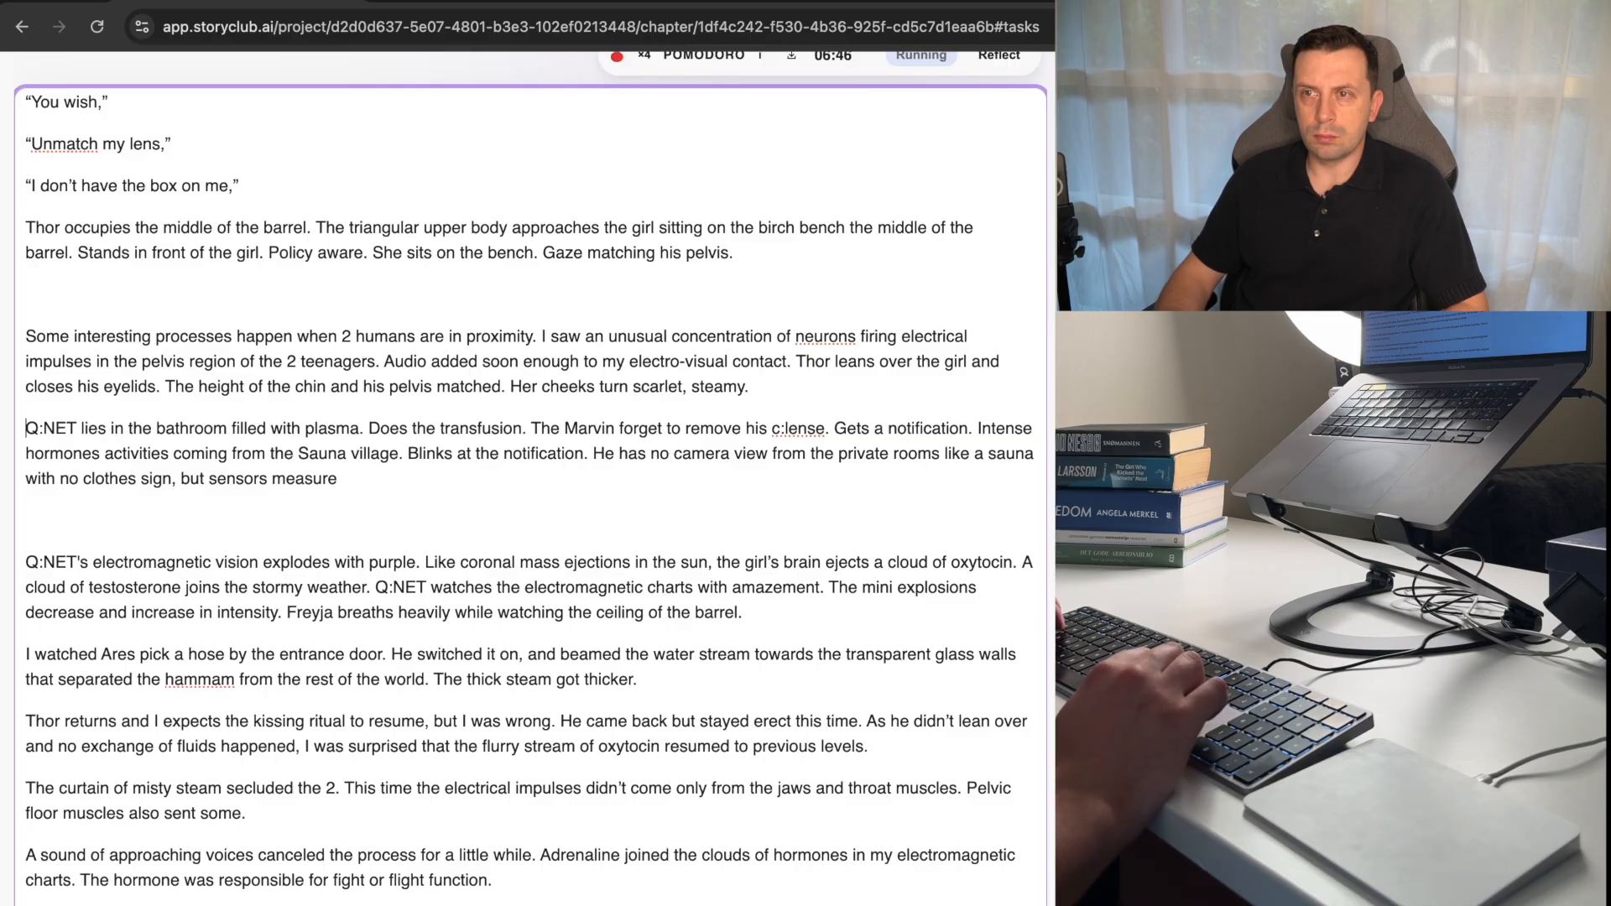
key("shift+Down")
key("shift+Down")
key("shift+Down")
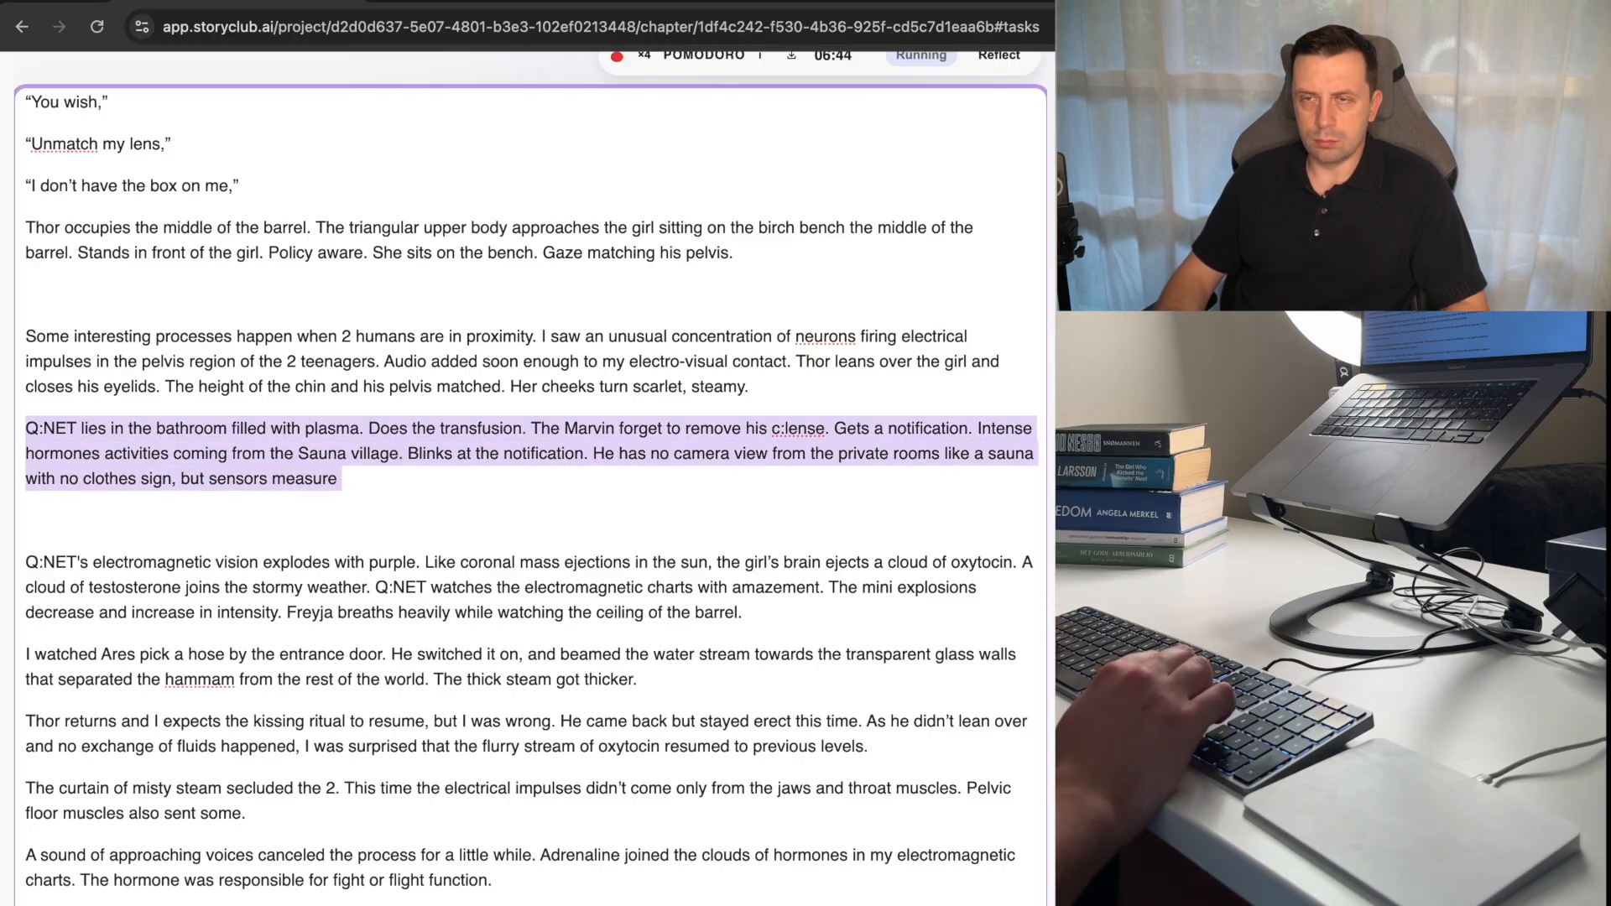
key("Right")
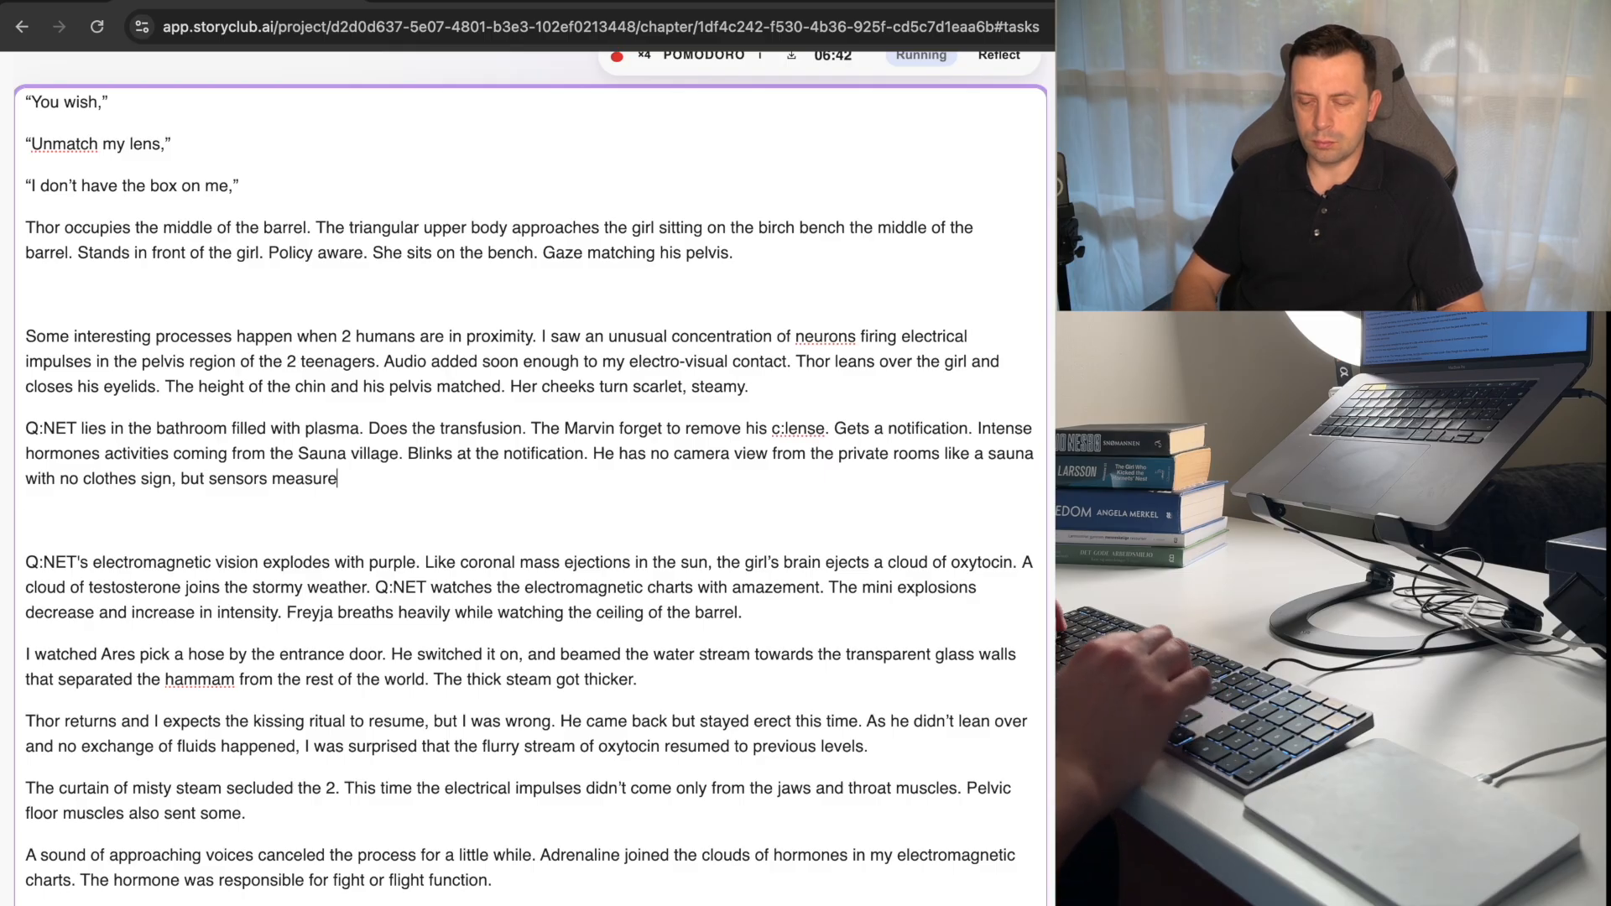
type("hormone")
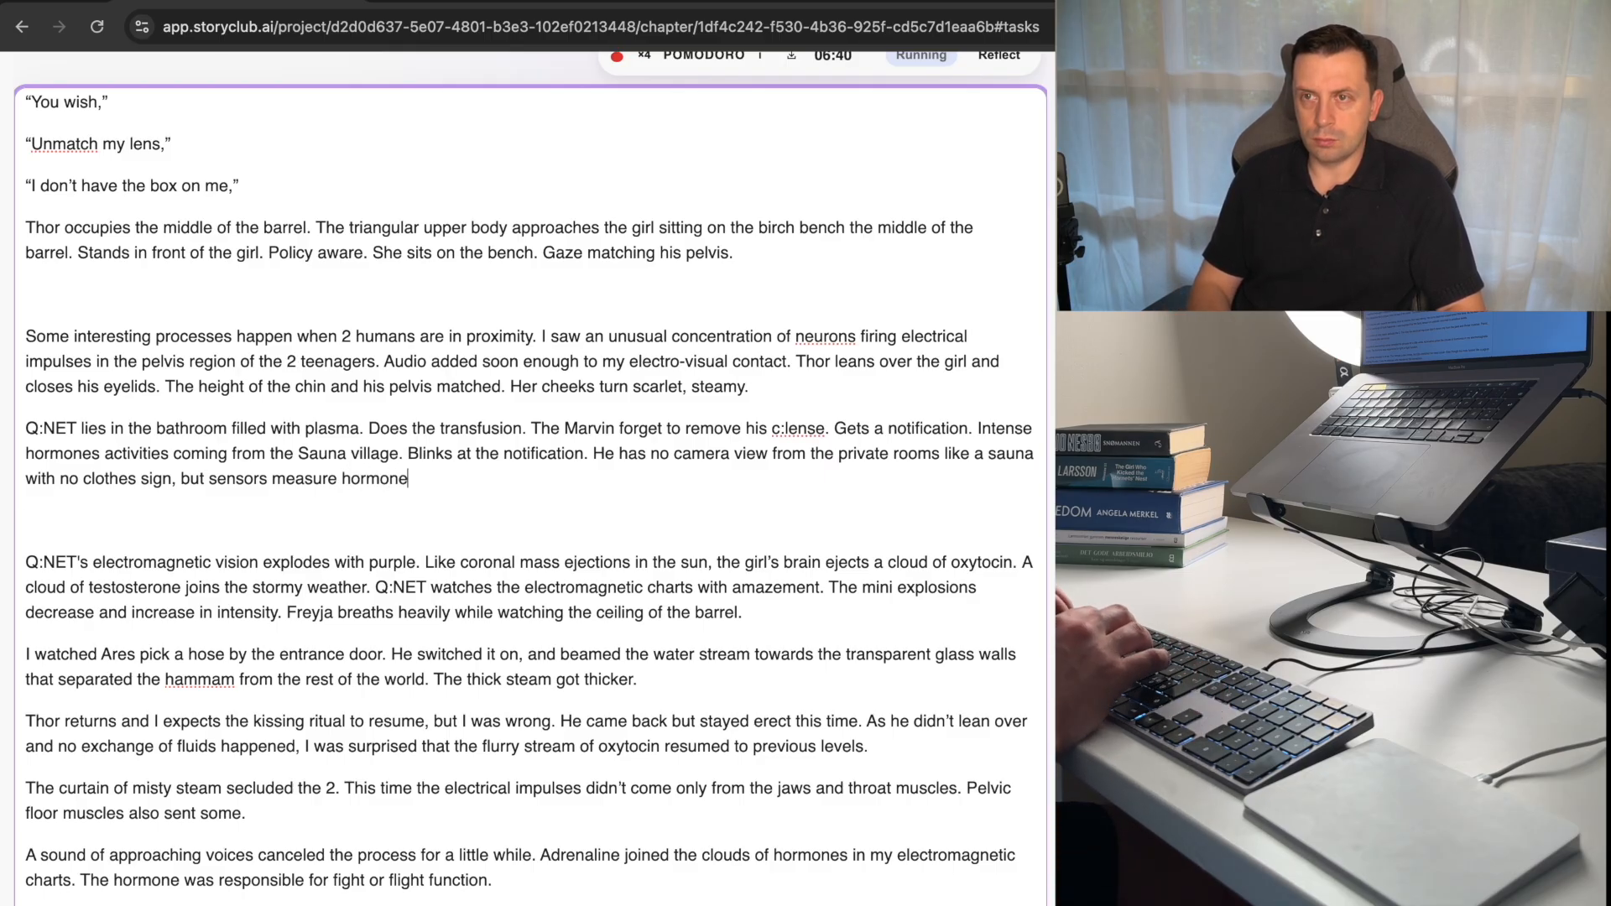
key("BackSpace")
key("BackSpace")
key("BackSpace")
key("BackSpace")
key("BackSpace")
key("BackSpace")
key("BackSpace")
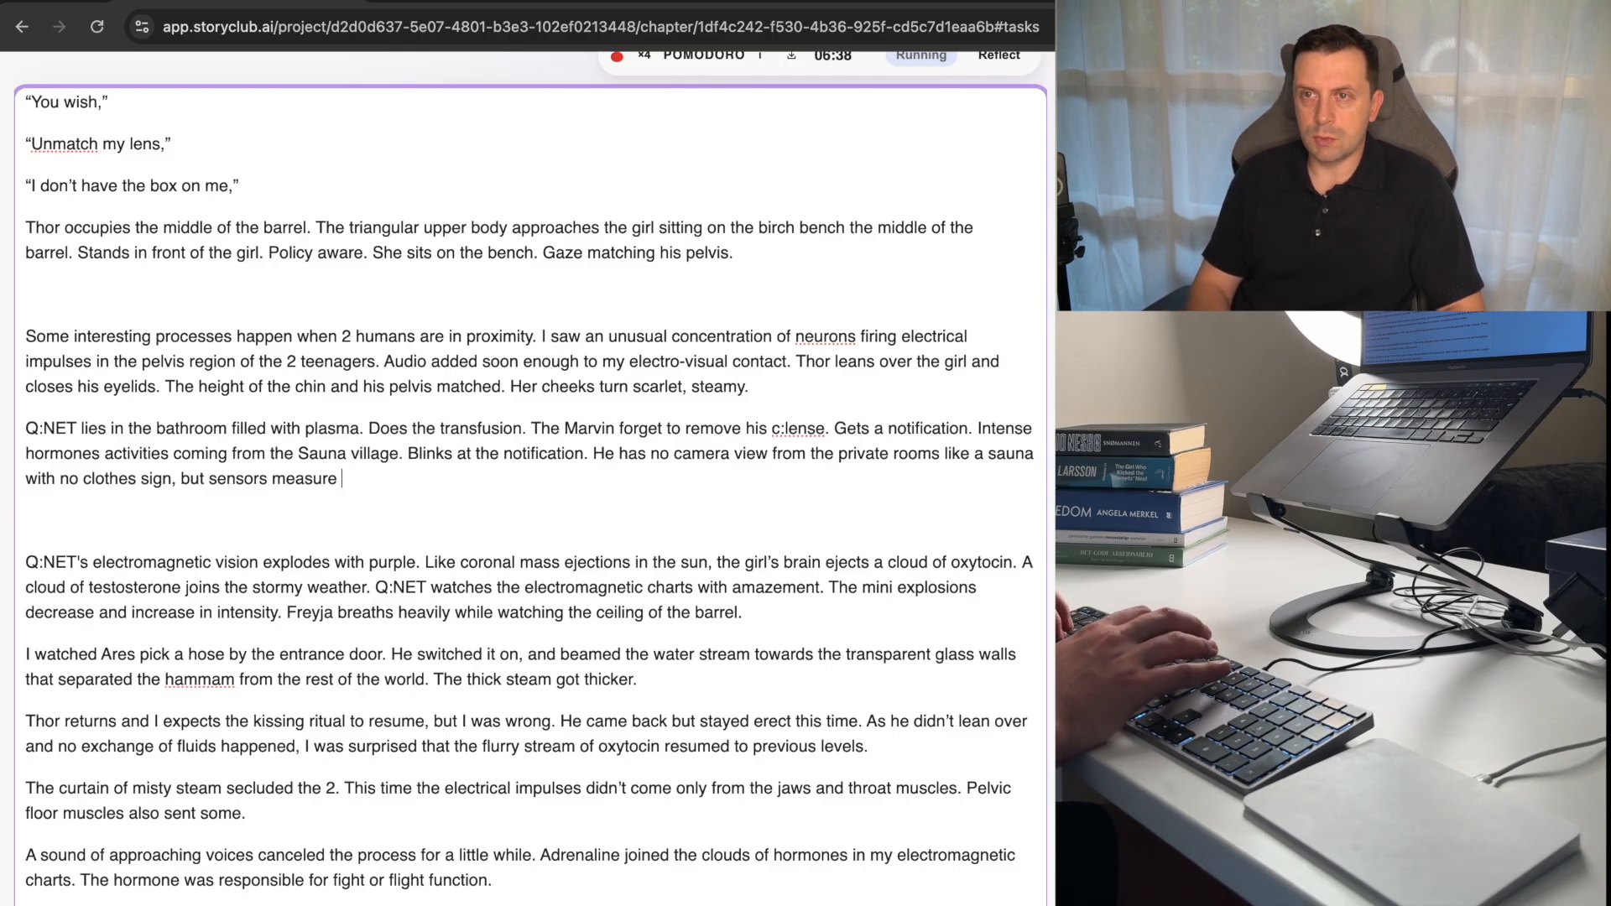
type("sap horm")
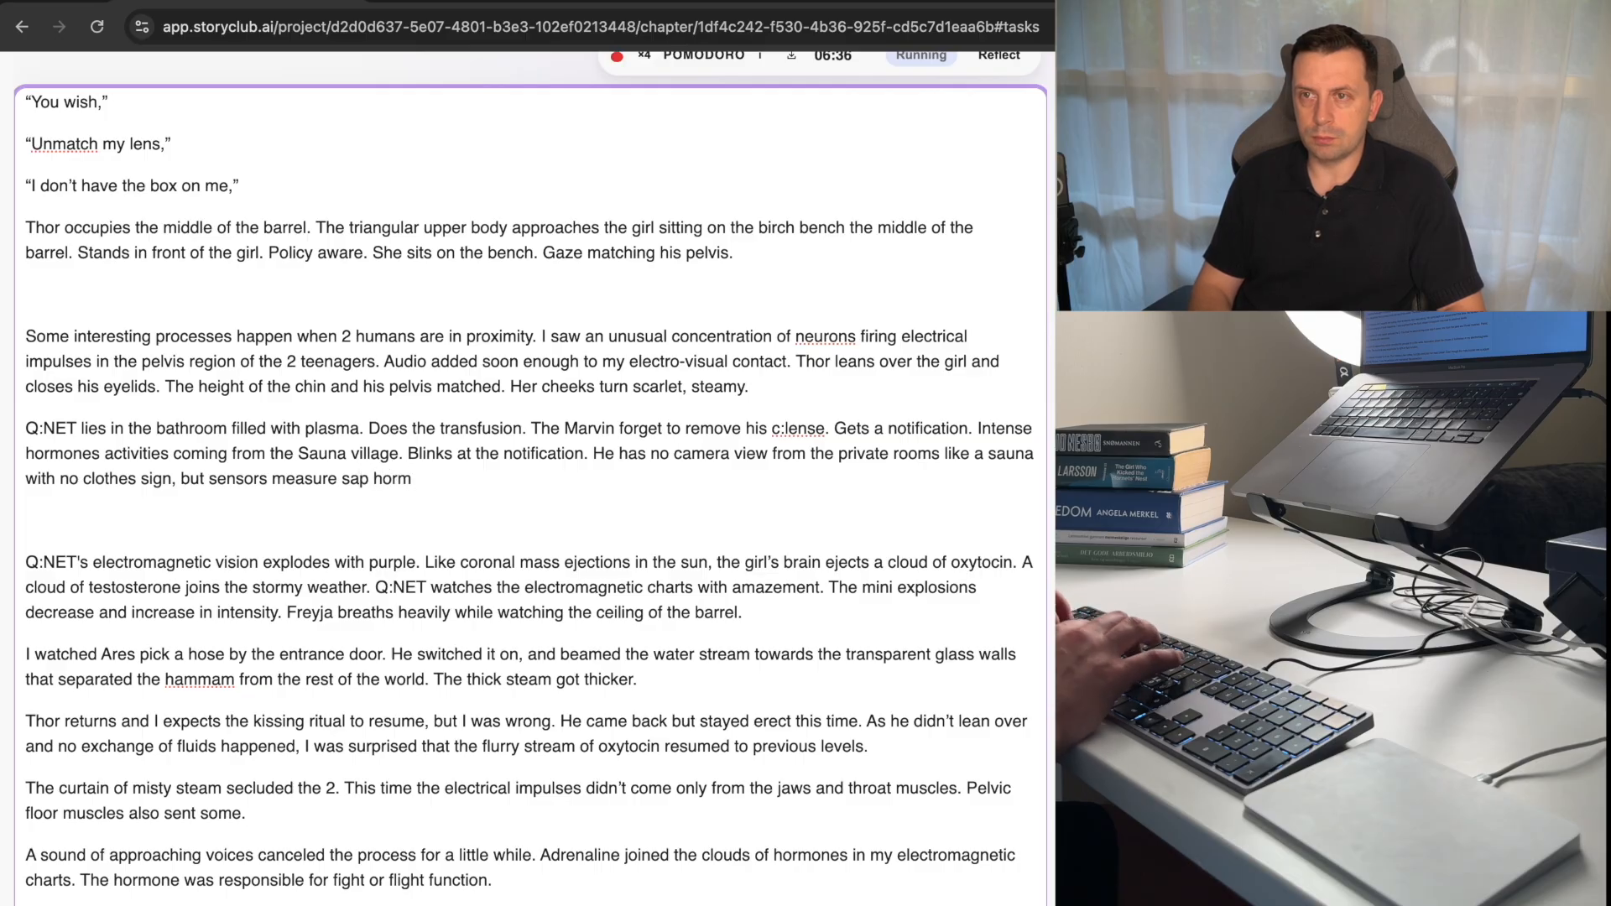
type("ons.")
key("Down")
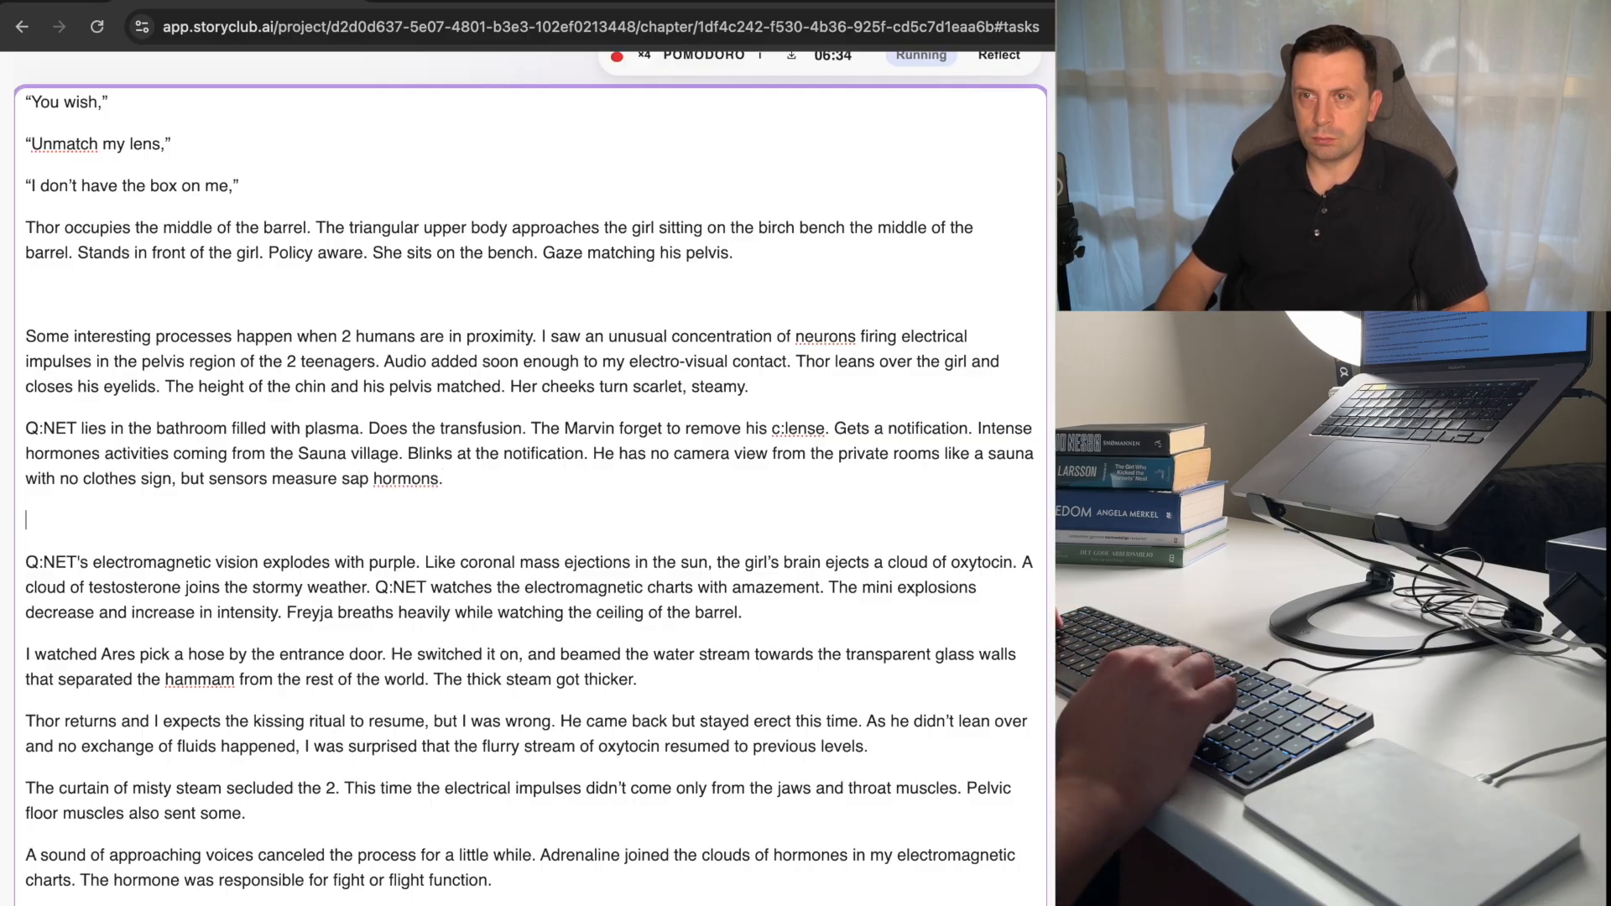
key("Left")
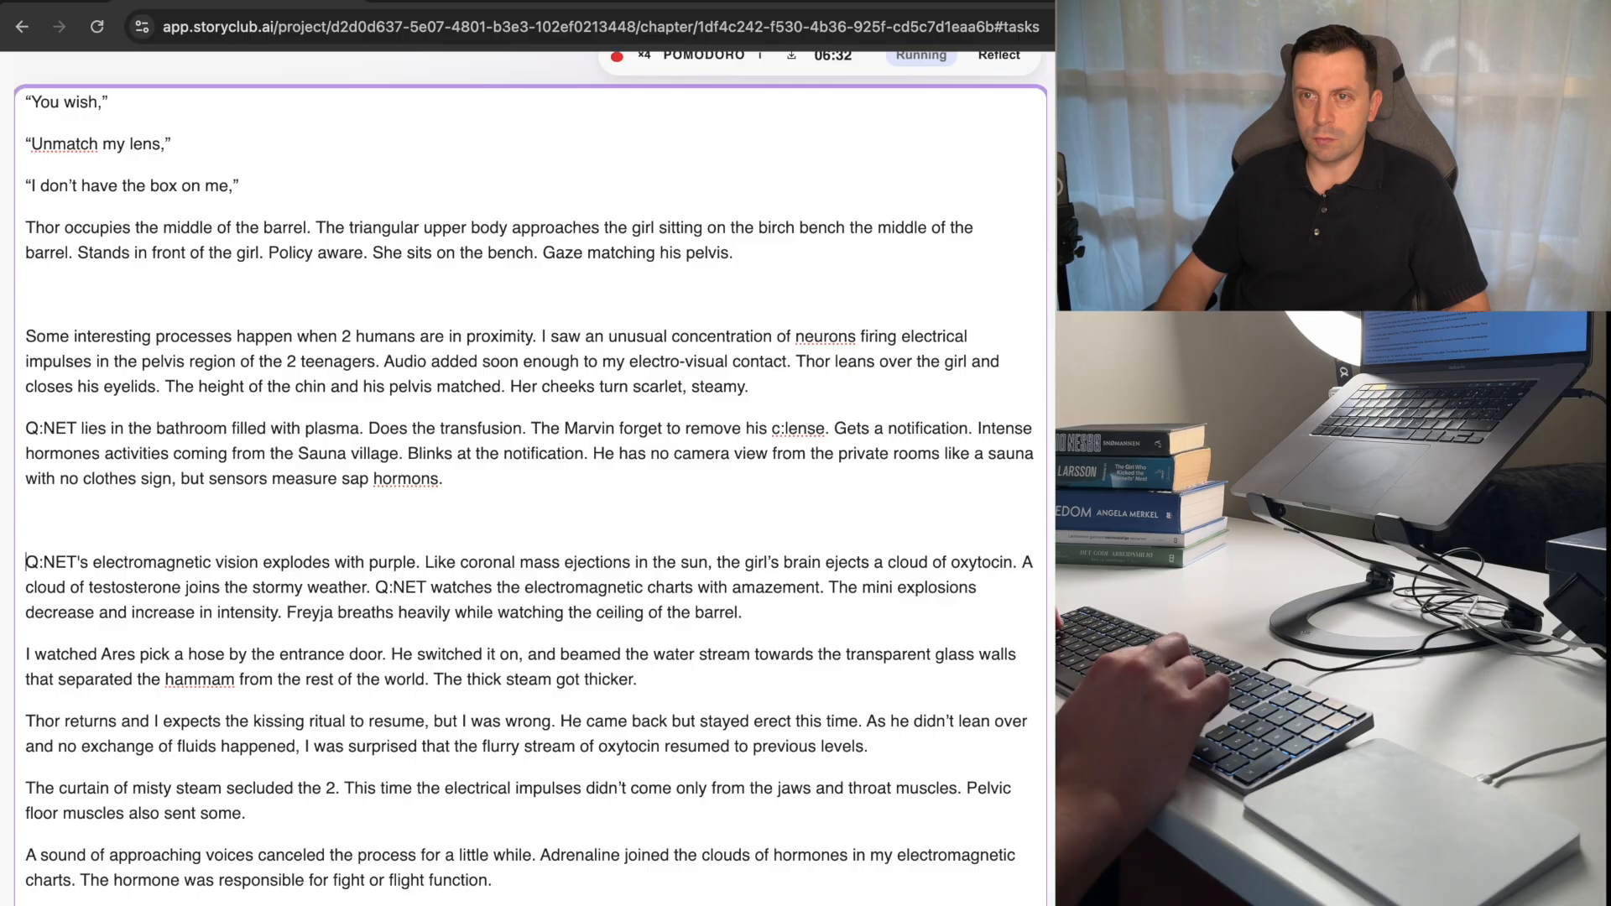
key("alt+Right")
key("alt+Right")
key("alt+Left")
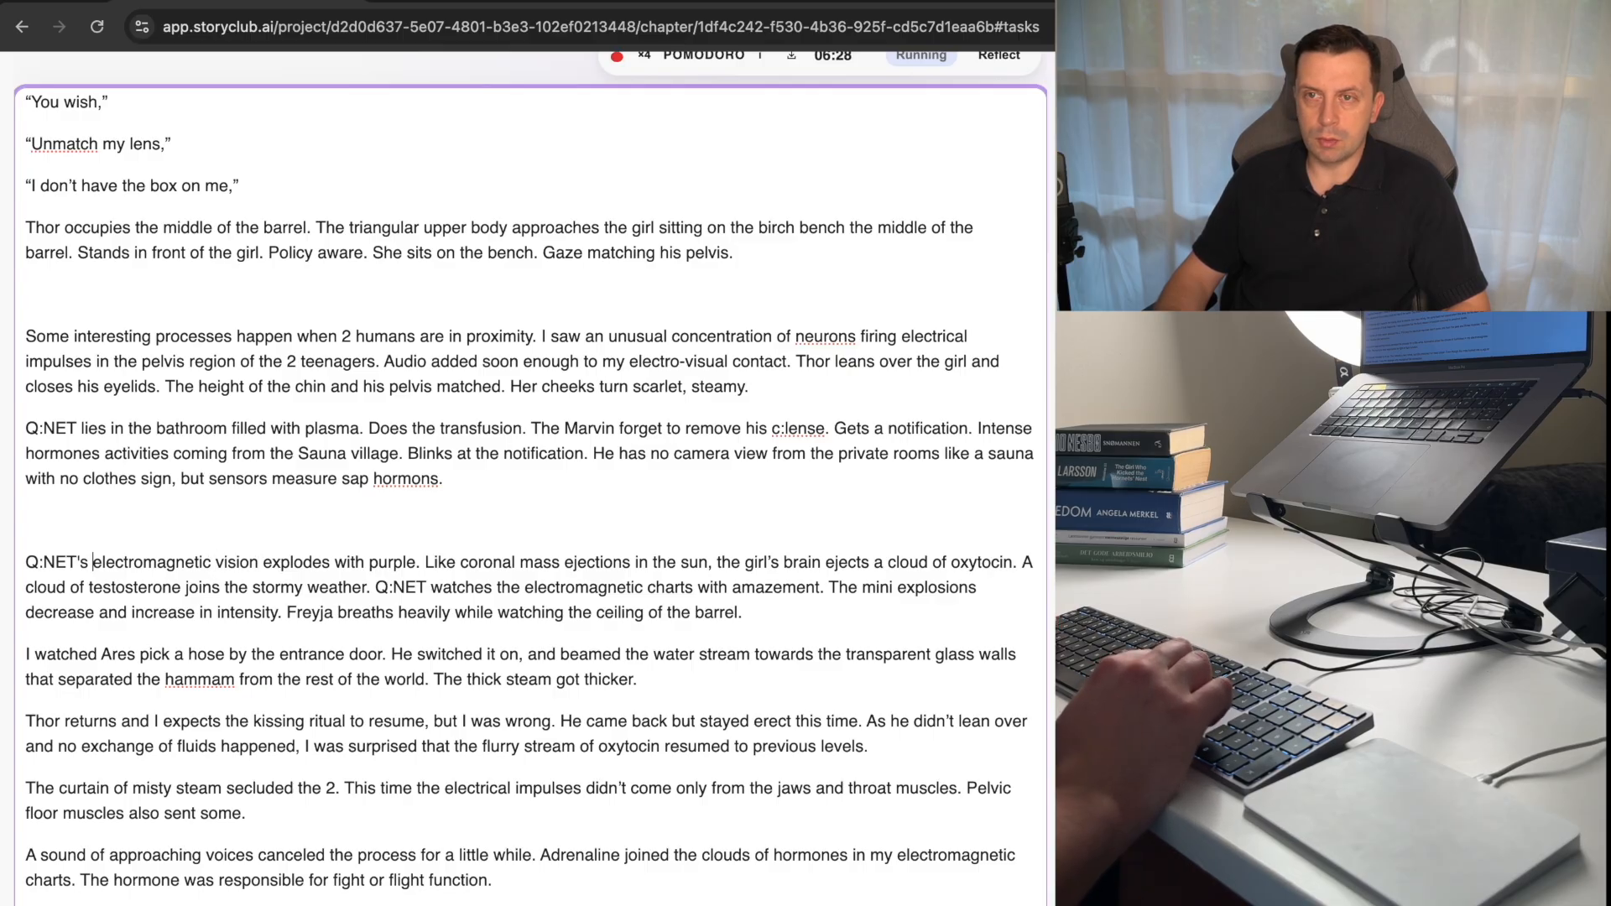
key("alt+Right")
key("shift+alt+Left")
key("shift+alt+Left")
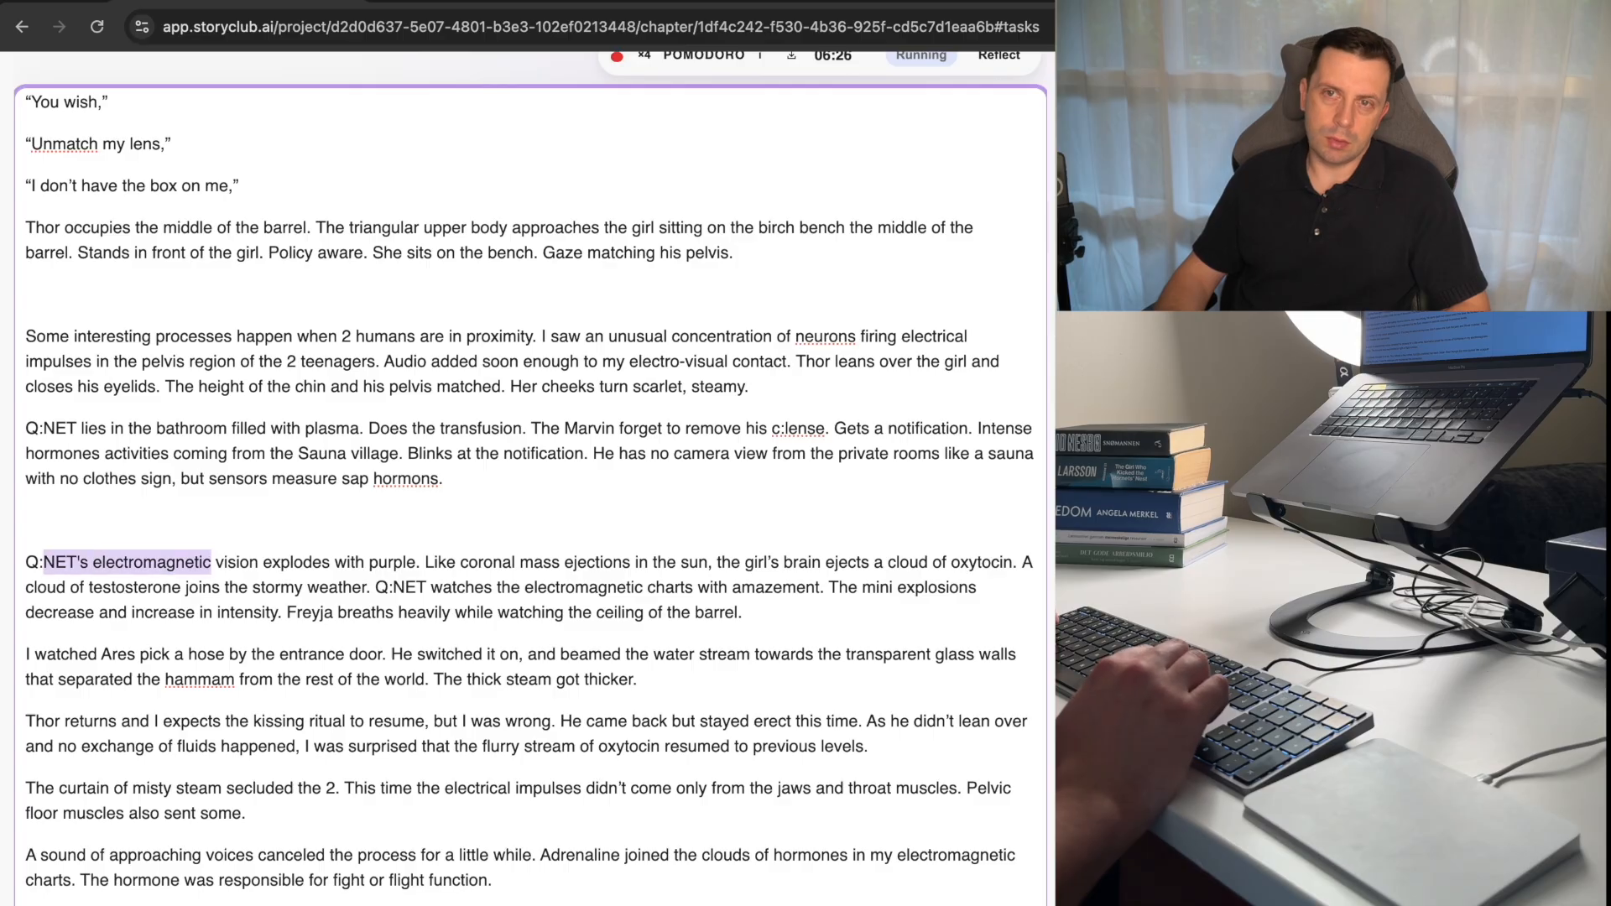
key("shift+Left")
key("shift+Left")
Replace the misspelled "hormons" with "chemicals" at the end of the sensors sentence.
key("Up")
key("Up")
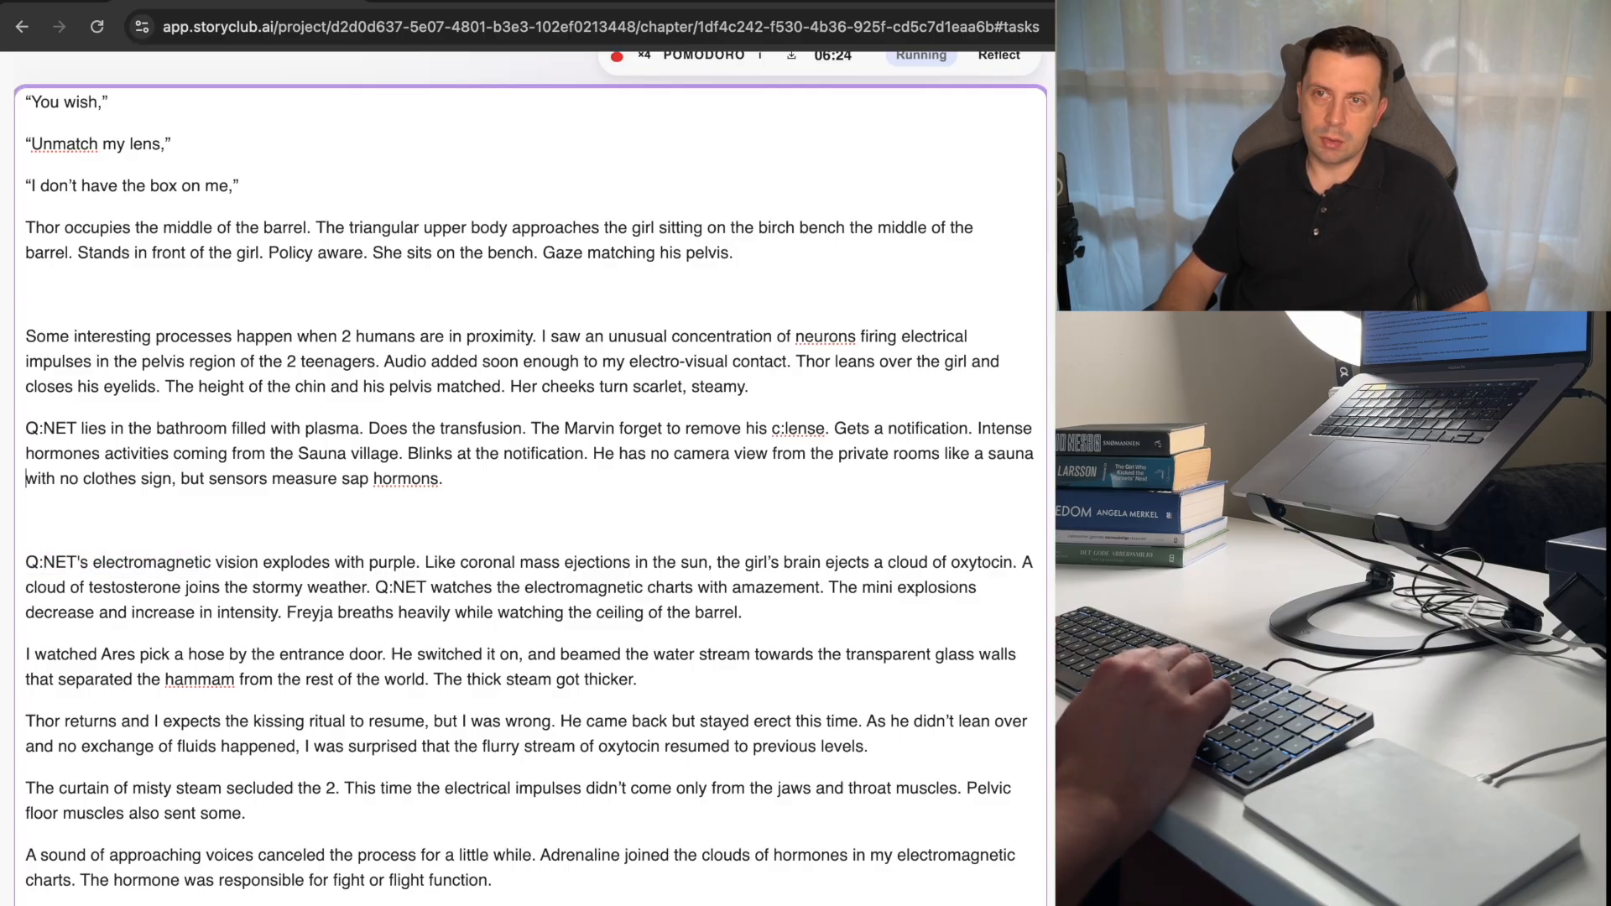
key("super+Right")
key("Left")
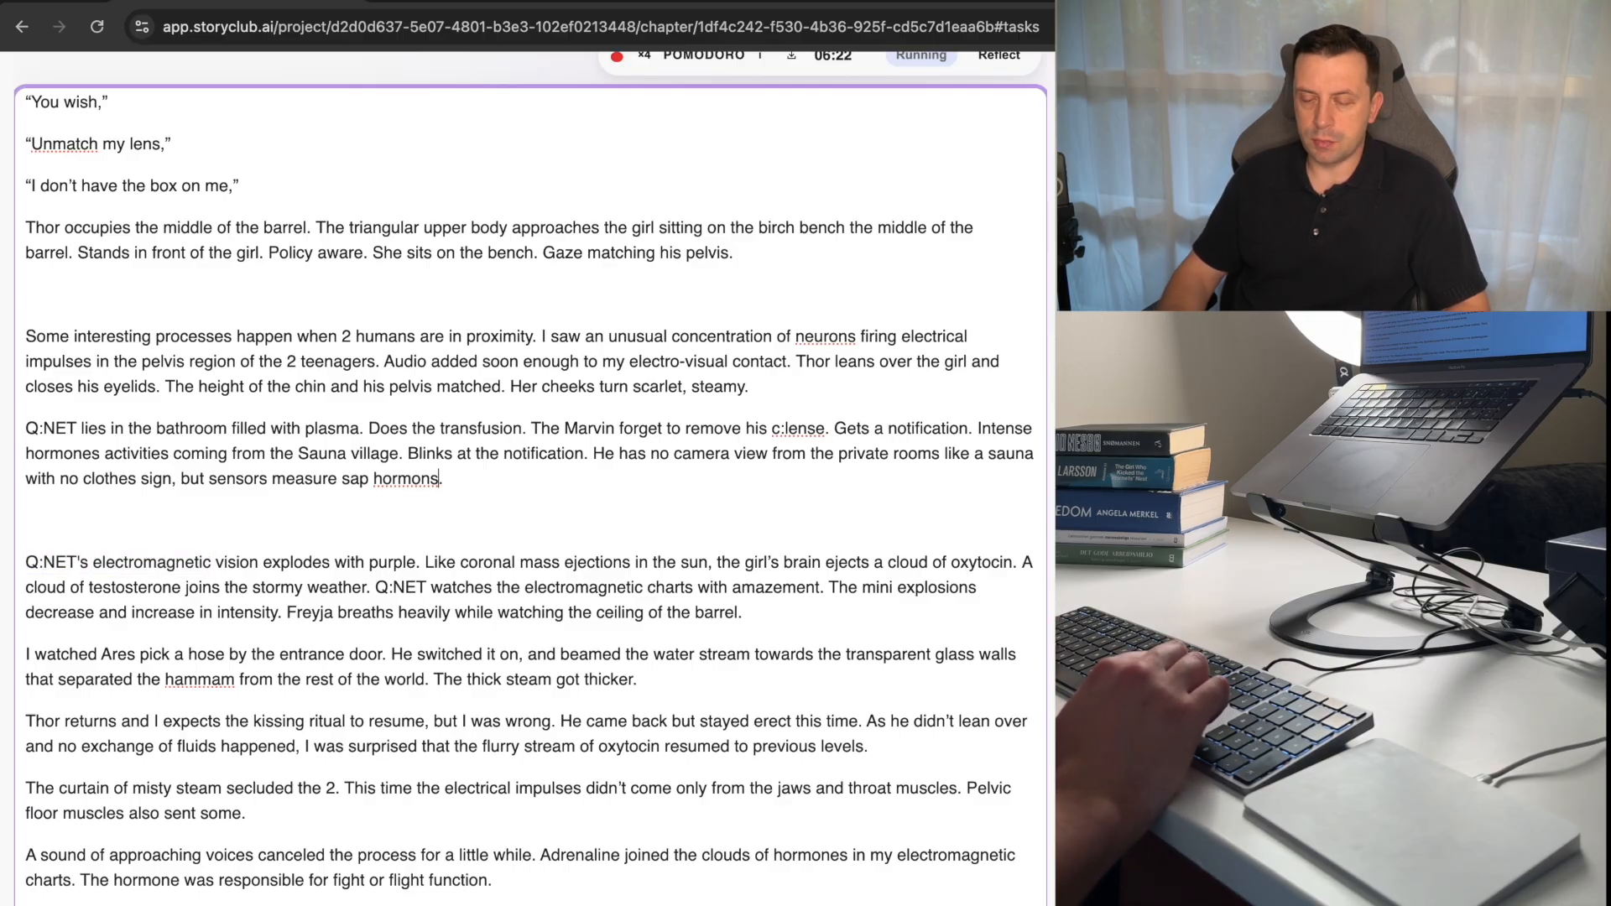
key("shift+alt+Left")
type("chemicals")
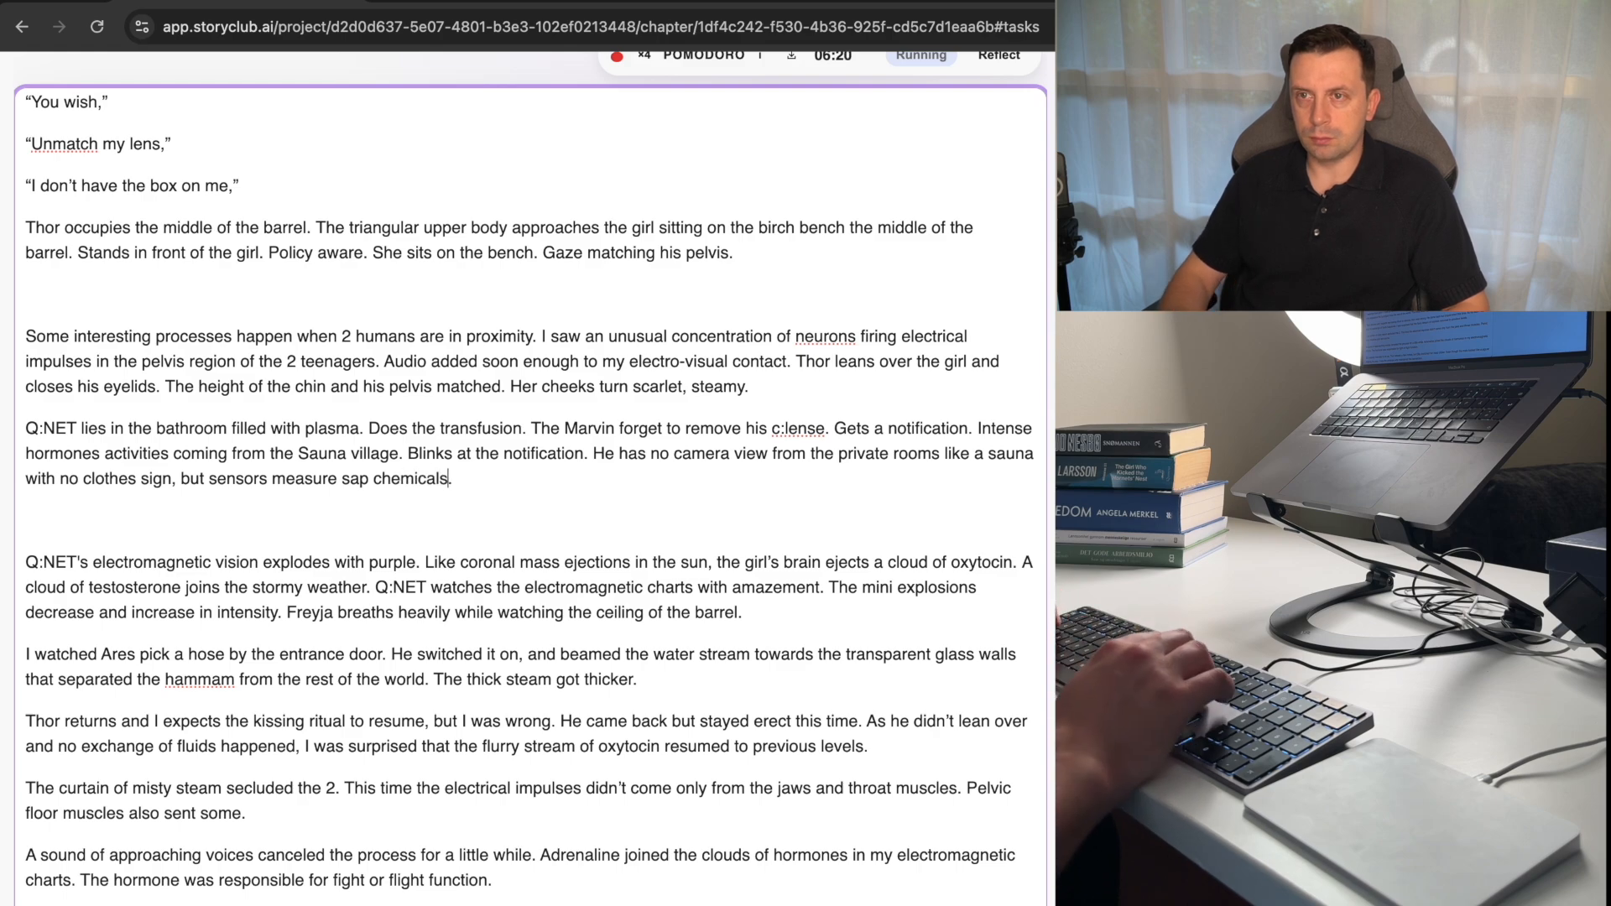
Delete "sap" before "chemicals" and extend the sensors sentence with "released by sap bodies".
key("alt+Left")
key("alt+Left")
key("alt+Right")
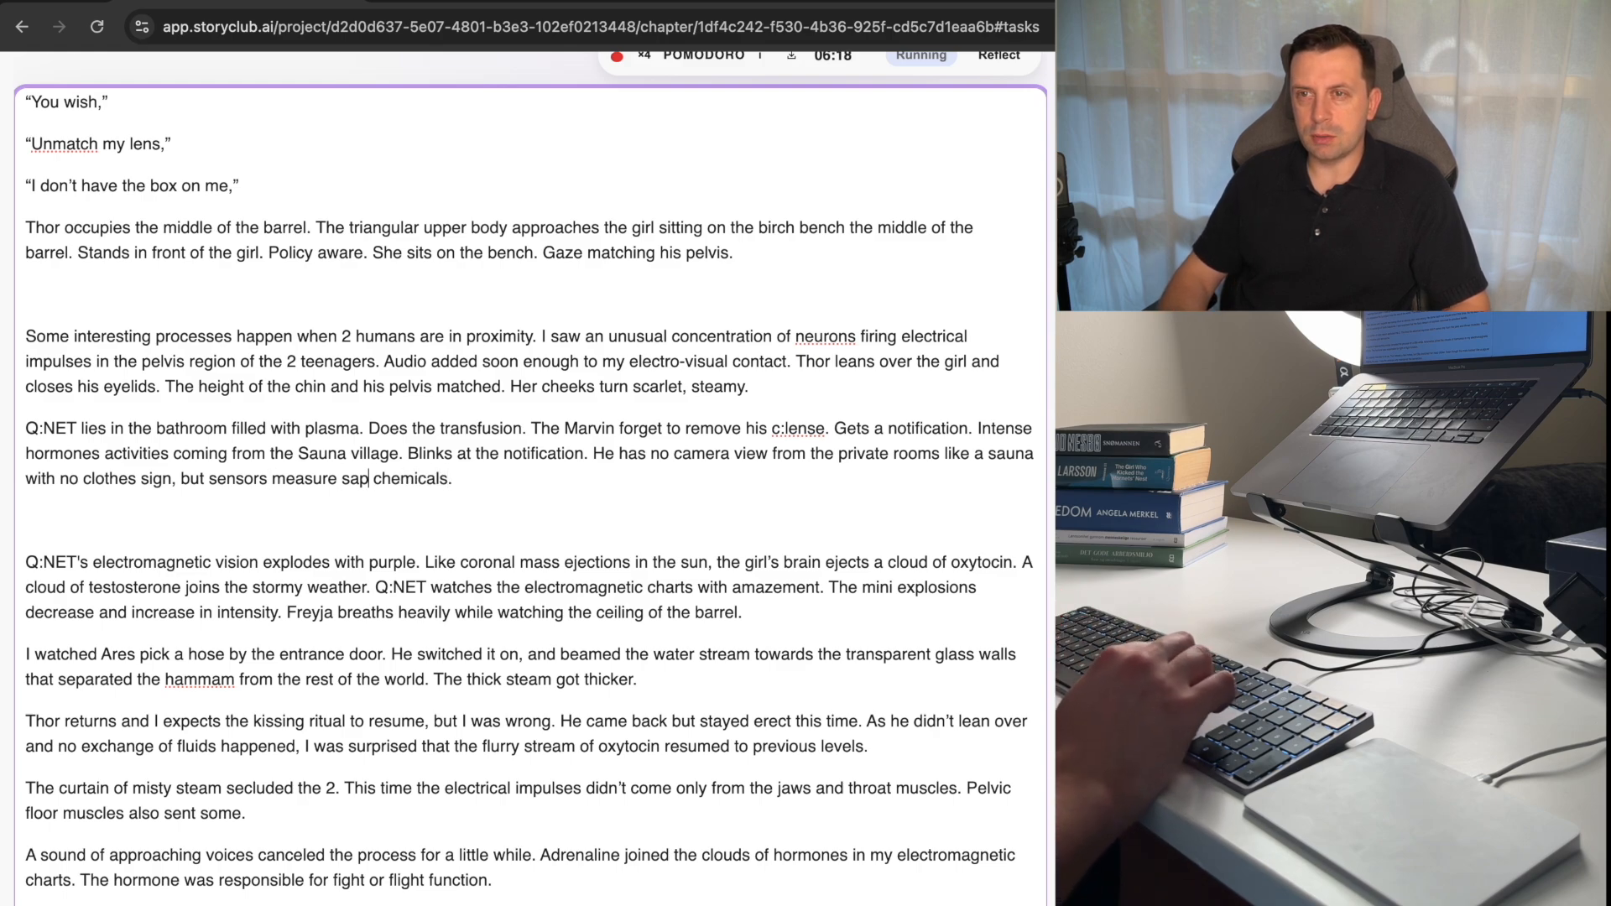
key("shift+alt+Right")
key("BackSpace")
key("alt+Right")
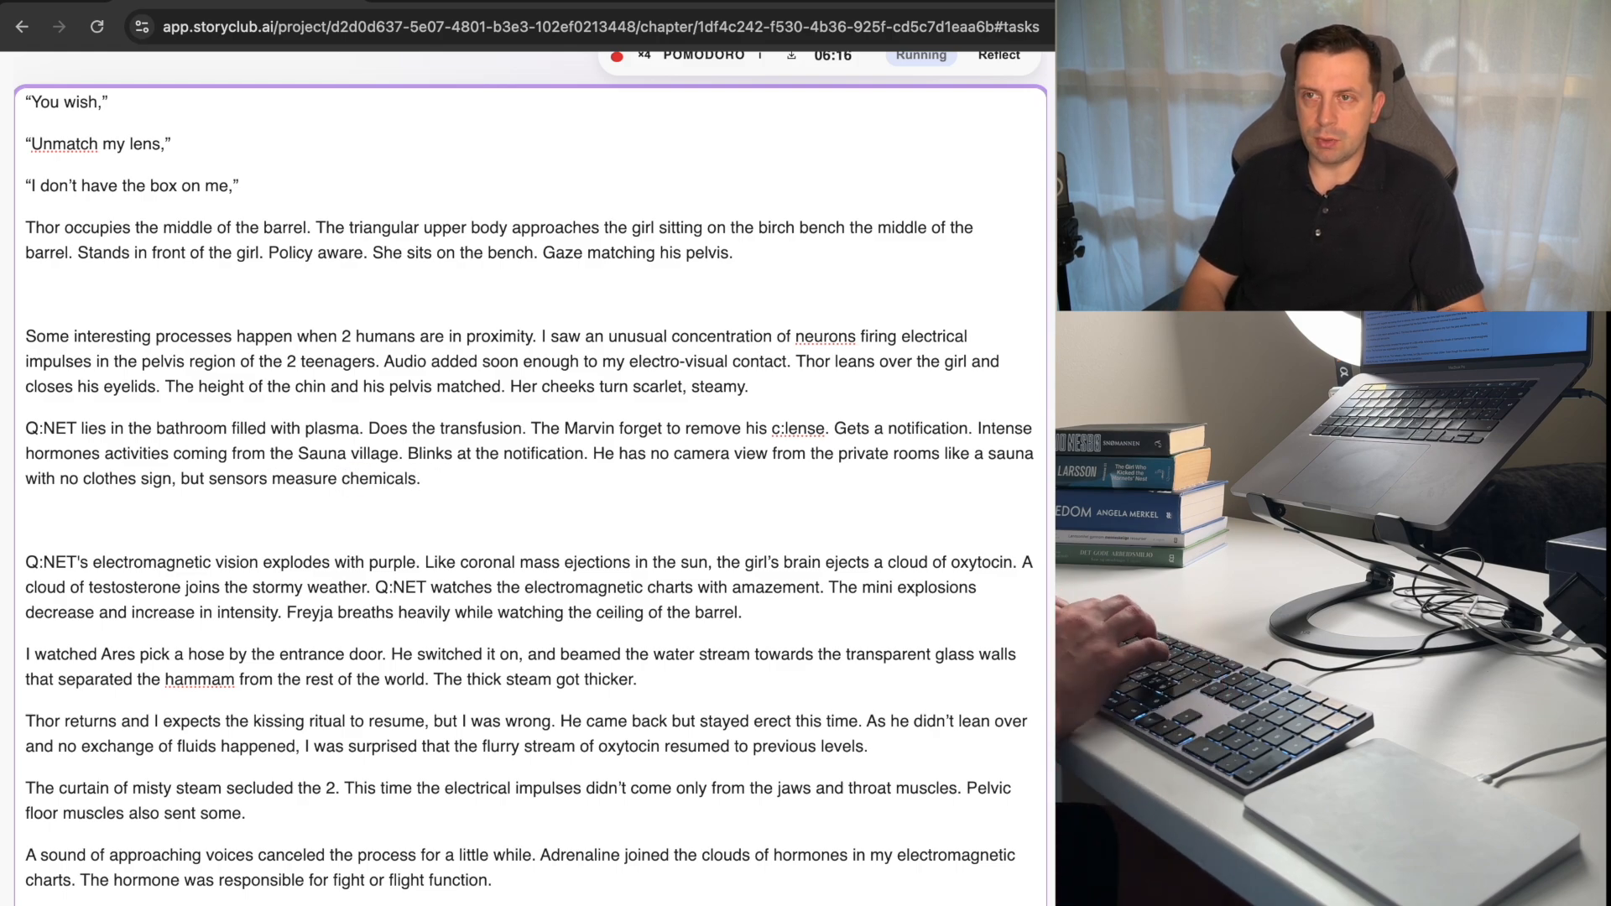
type("released b")
type("y sap bodies")
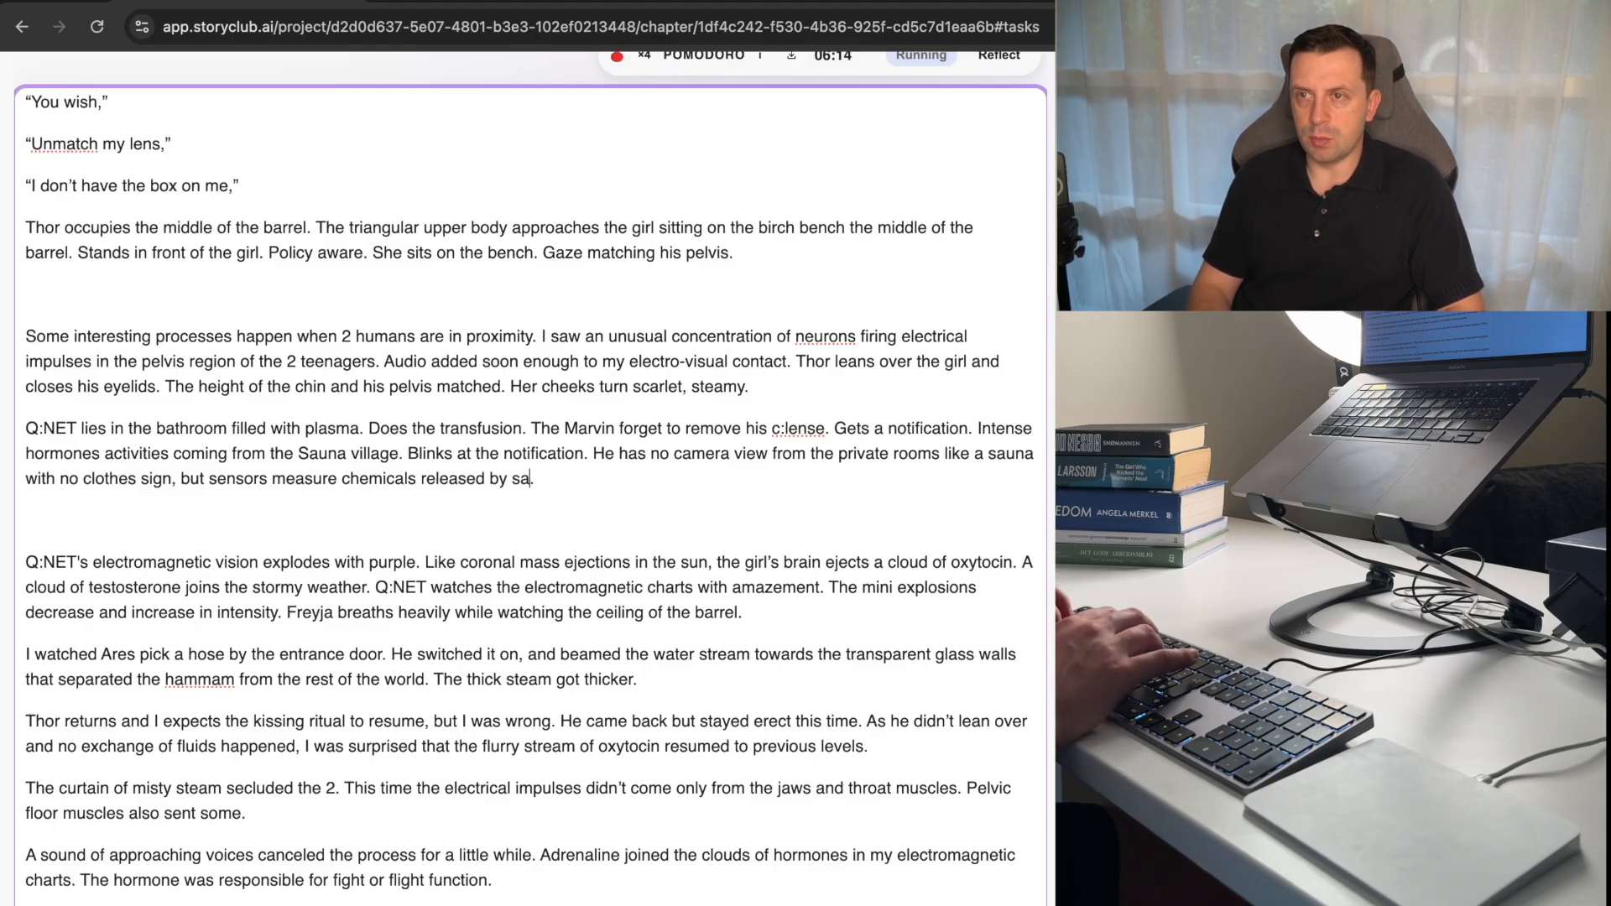
Replace "sap" with "homo sapiens" before "bodies" in the sensors sentence.
key("alt+Left")
key("Left")
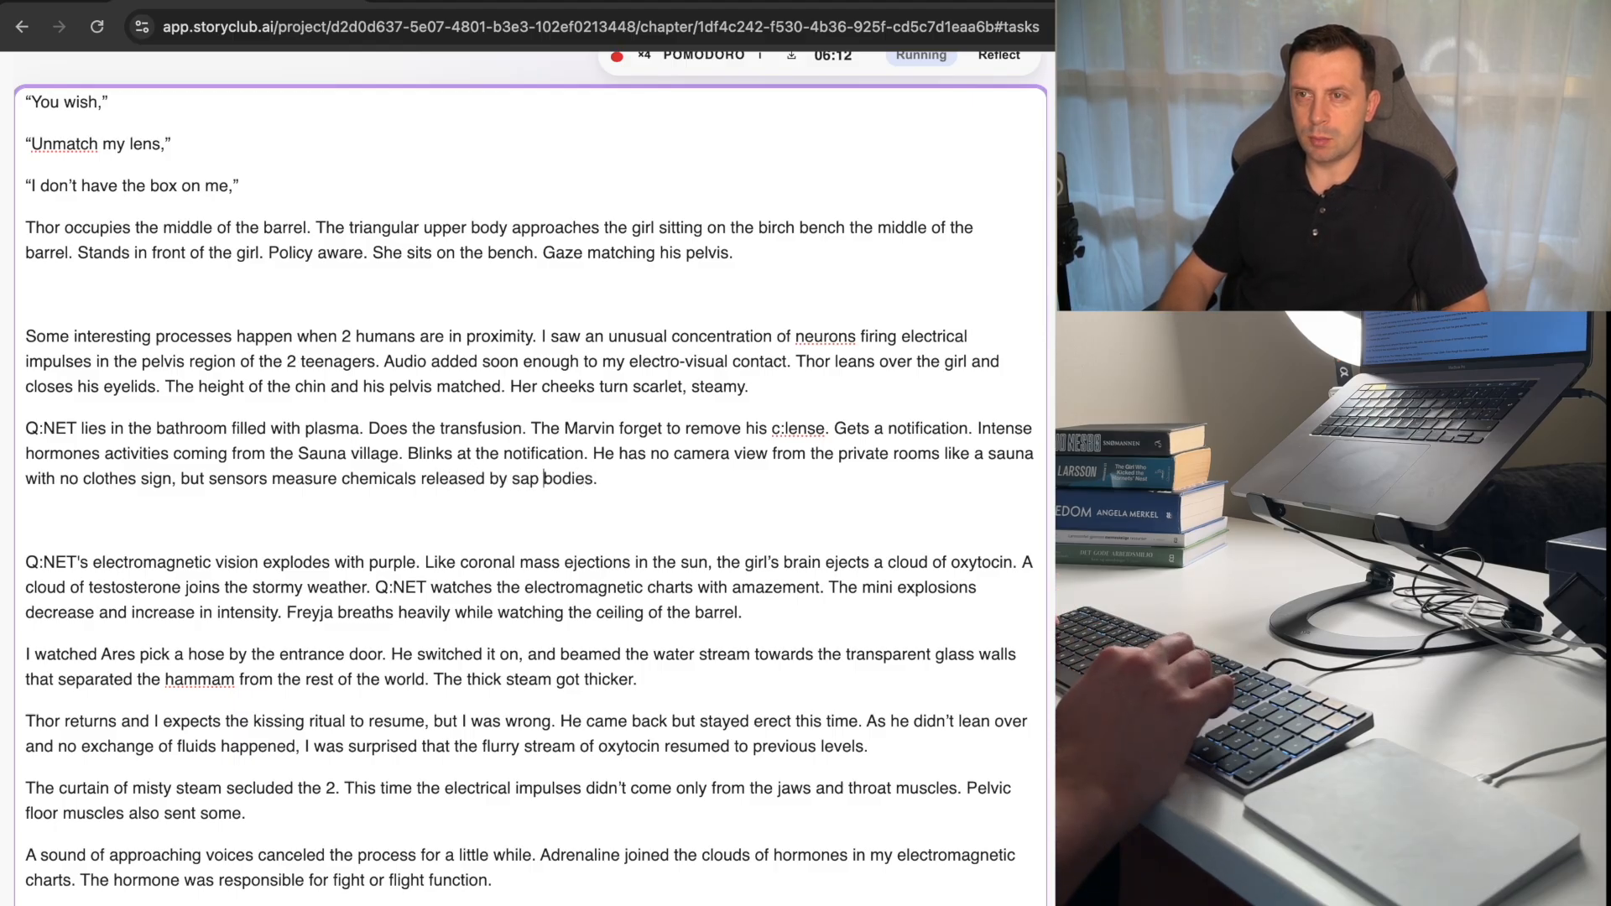
key("shift+alt+Left")
type("homo sapiens")
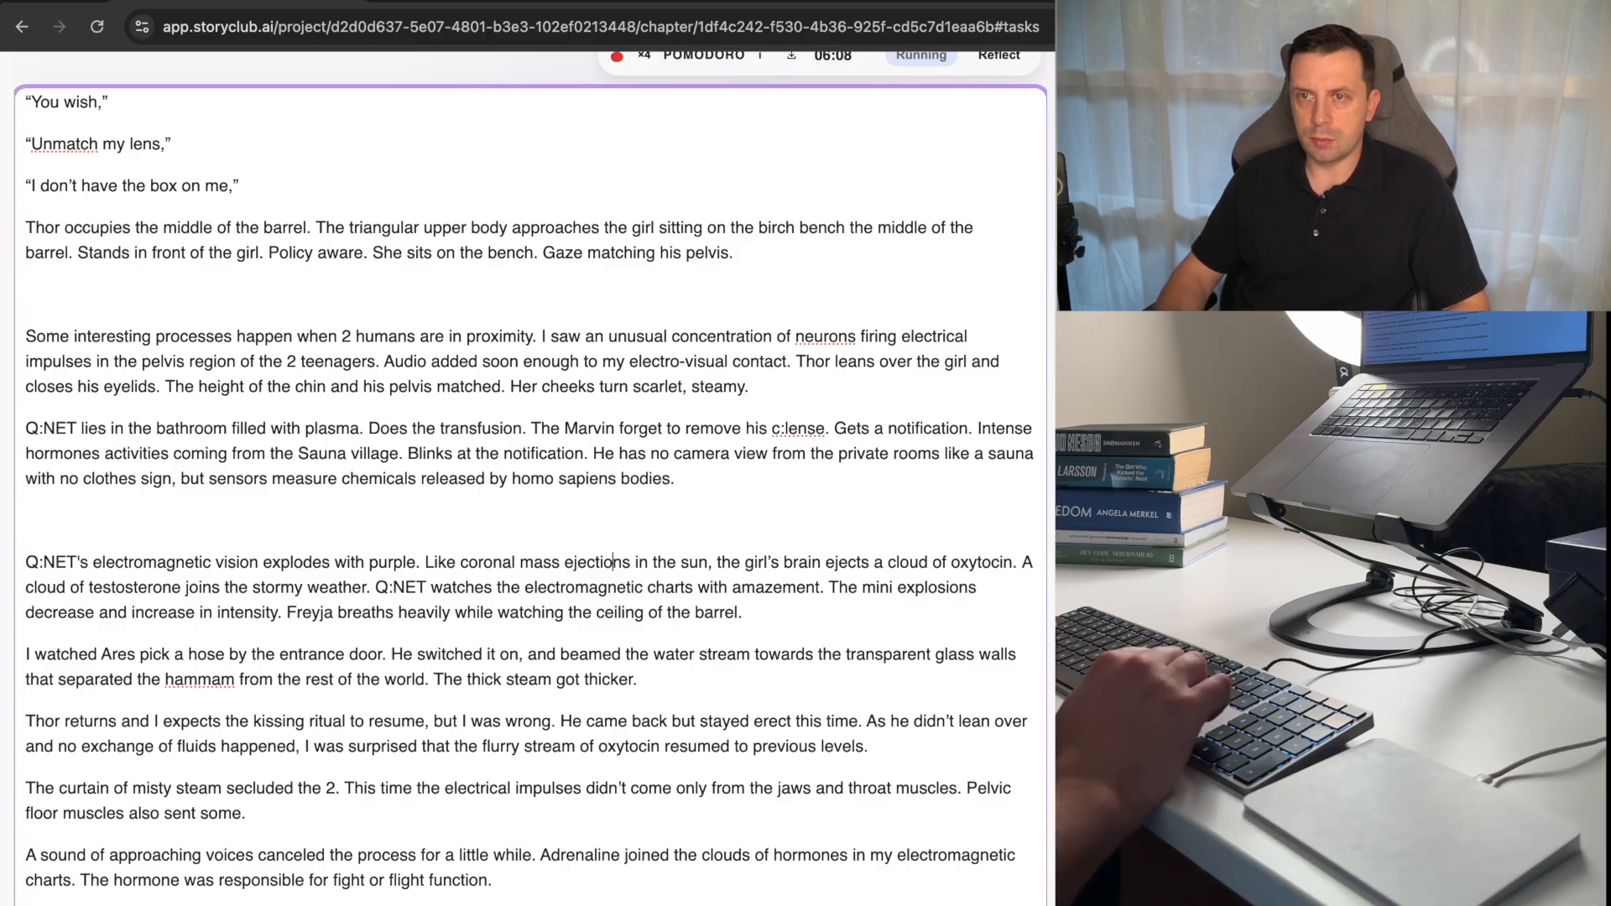
Replace "Q:NET's electromagnetic" with "The chemical" before "vision explodes" and remove the blank line above that paragraph.
key("alt+Up")
key("alt+Right")
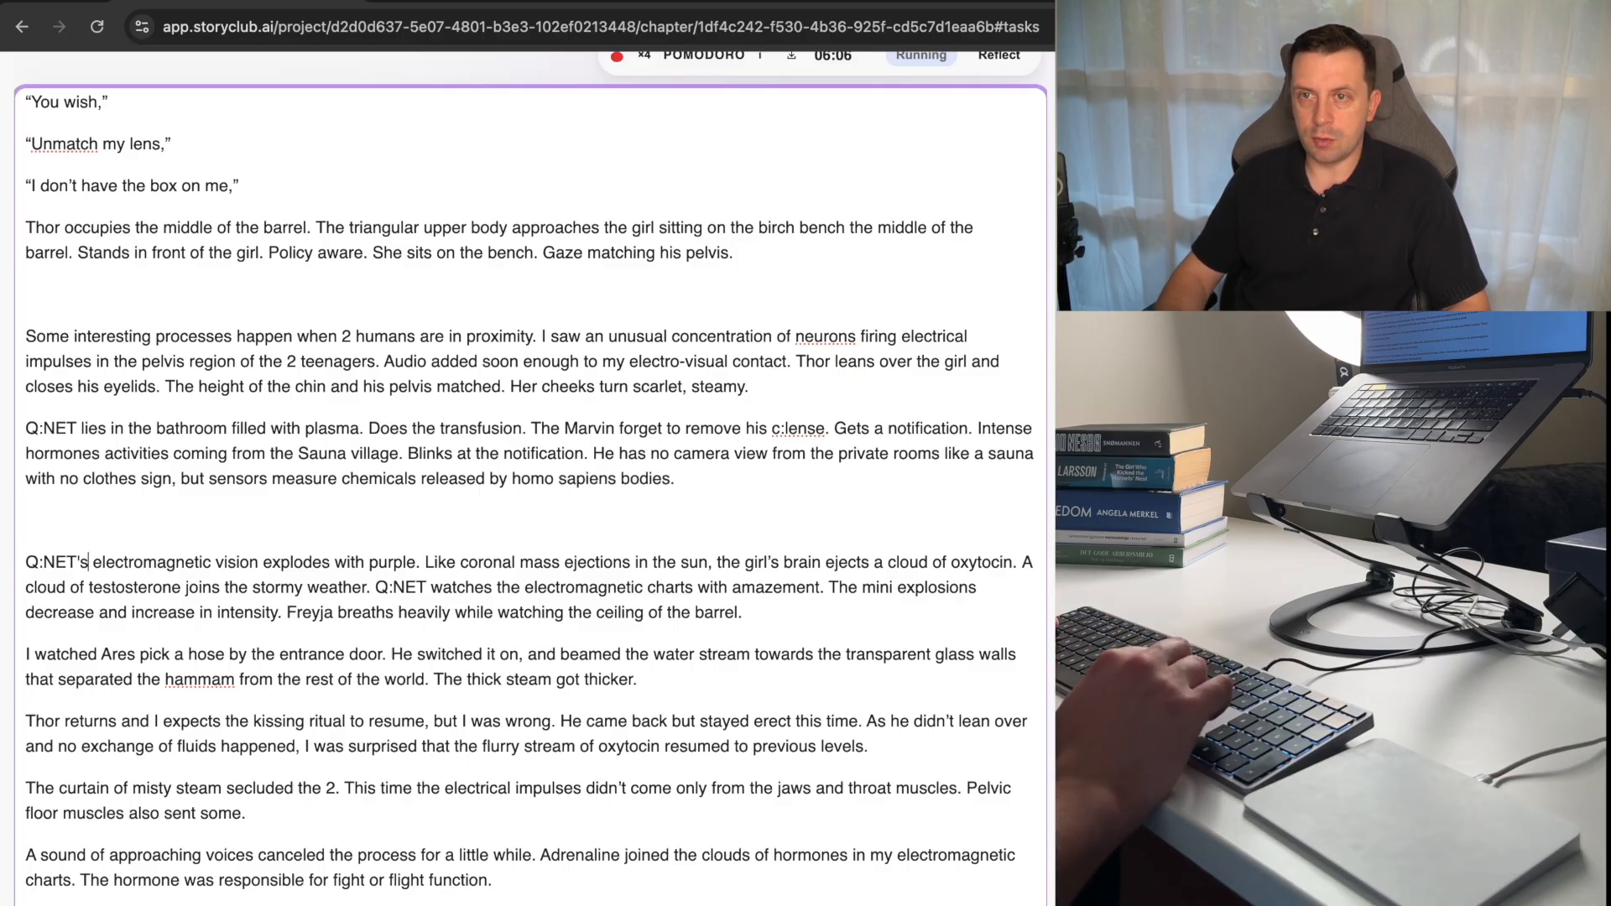
key("shift+alt+Left")
key("shift+alt+Left")
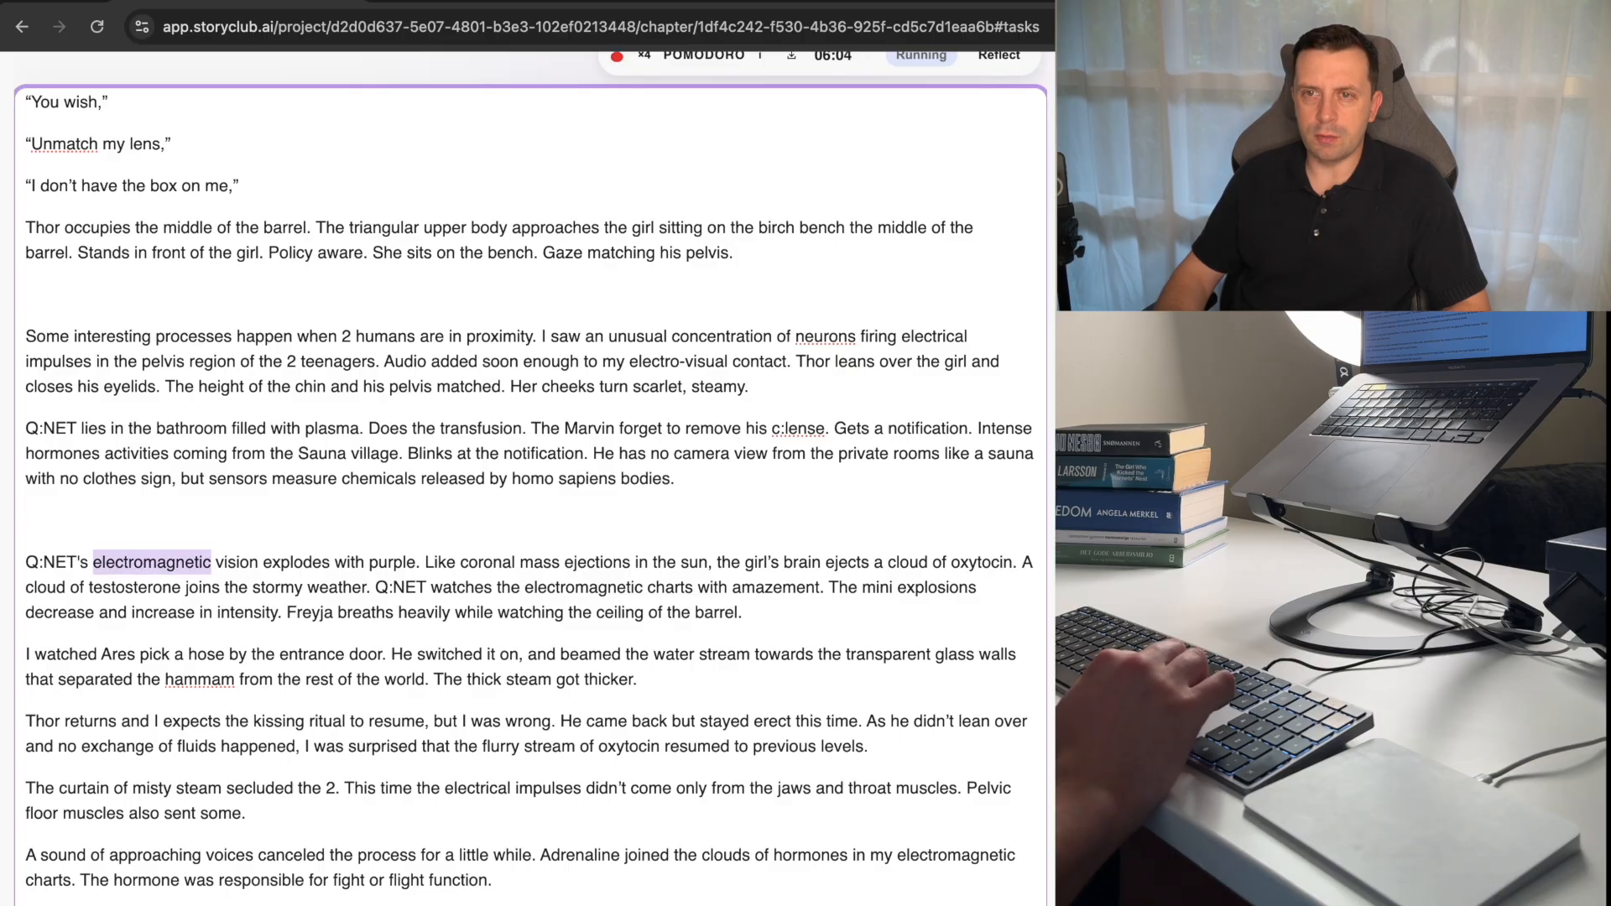
key("BackSpace")
key("BackSpace")
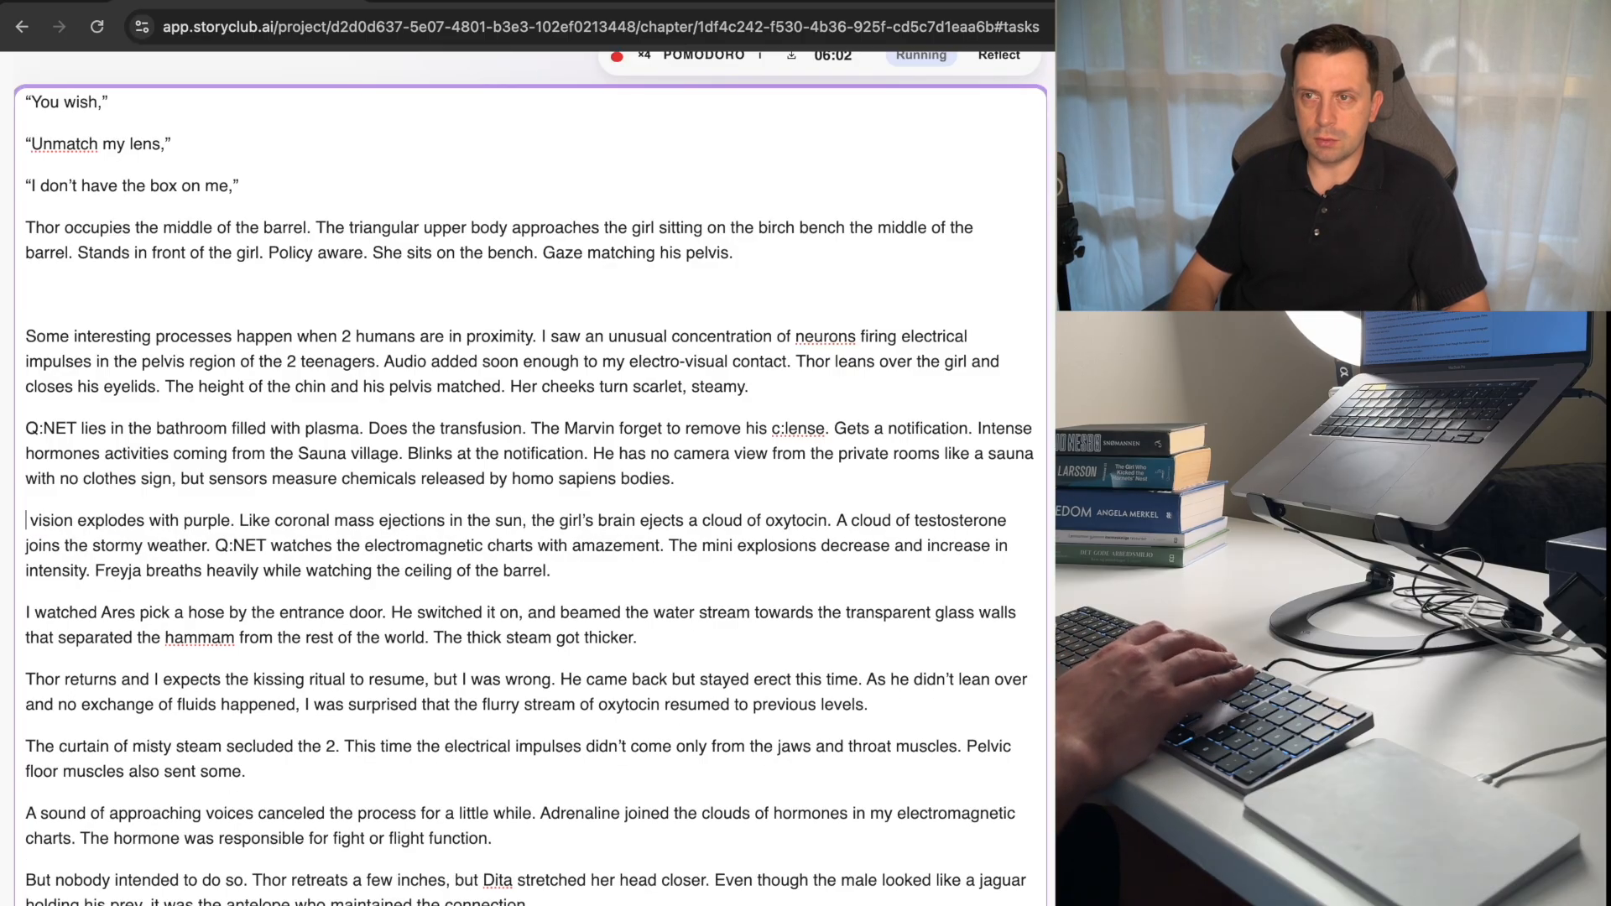
type("The cho")
key("BackSpace")
type("emical")
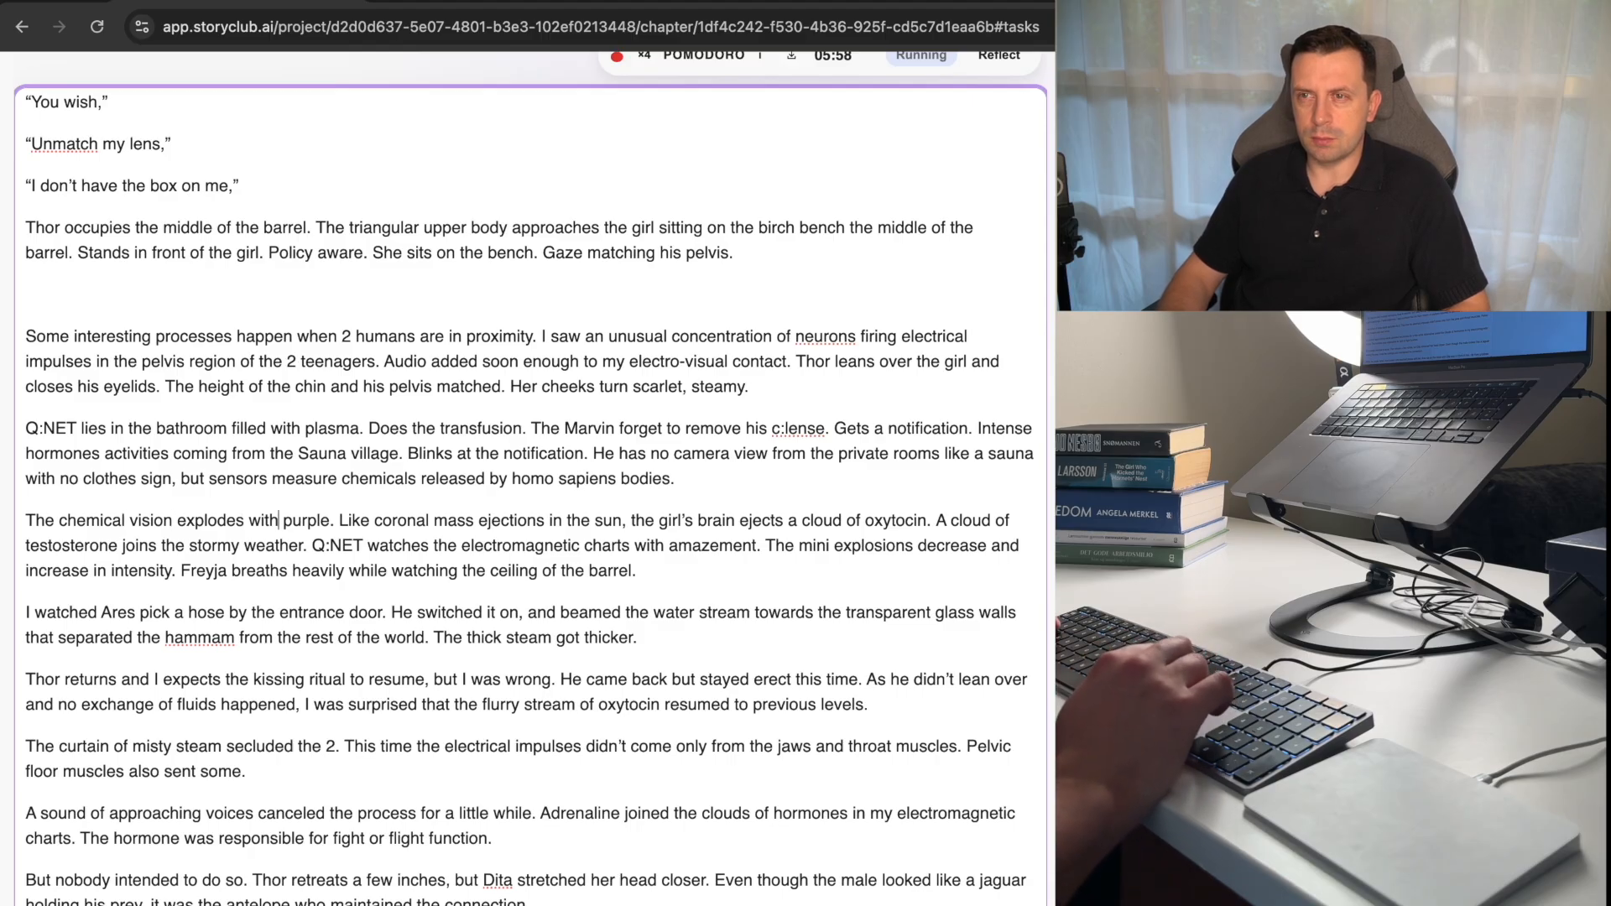
Delete the opening sentence "I watched Ares pick a hose by the entrance door." from its paragraph.
key("Right")
key("Right")
key("Right")
key("Right")
key("Right")
key("Right")
key("Right")
key("Right")
key("Right")
key("Right")
key("Right")
key("Right")
key("Right")
key("Right")
key("Right")
key("Right")
key("Right")
key("Right")
key("Right")
key("Right")
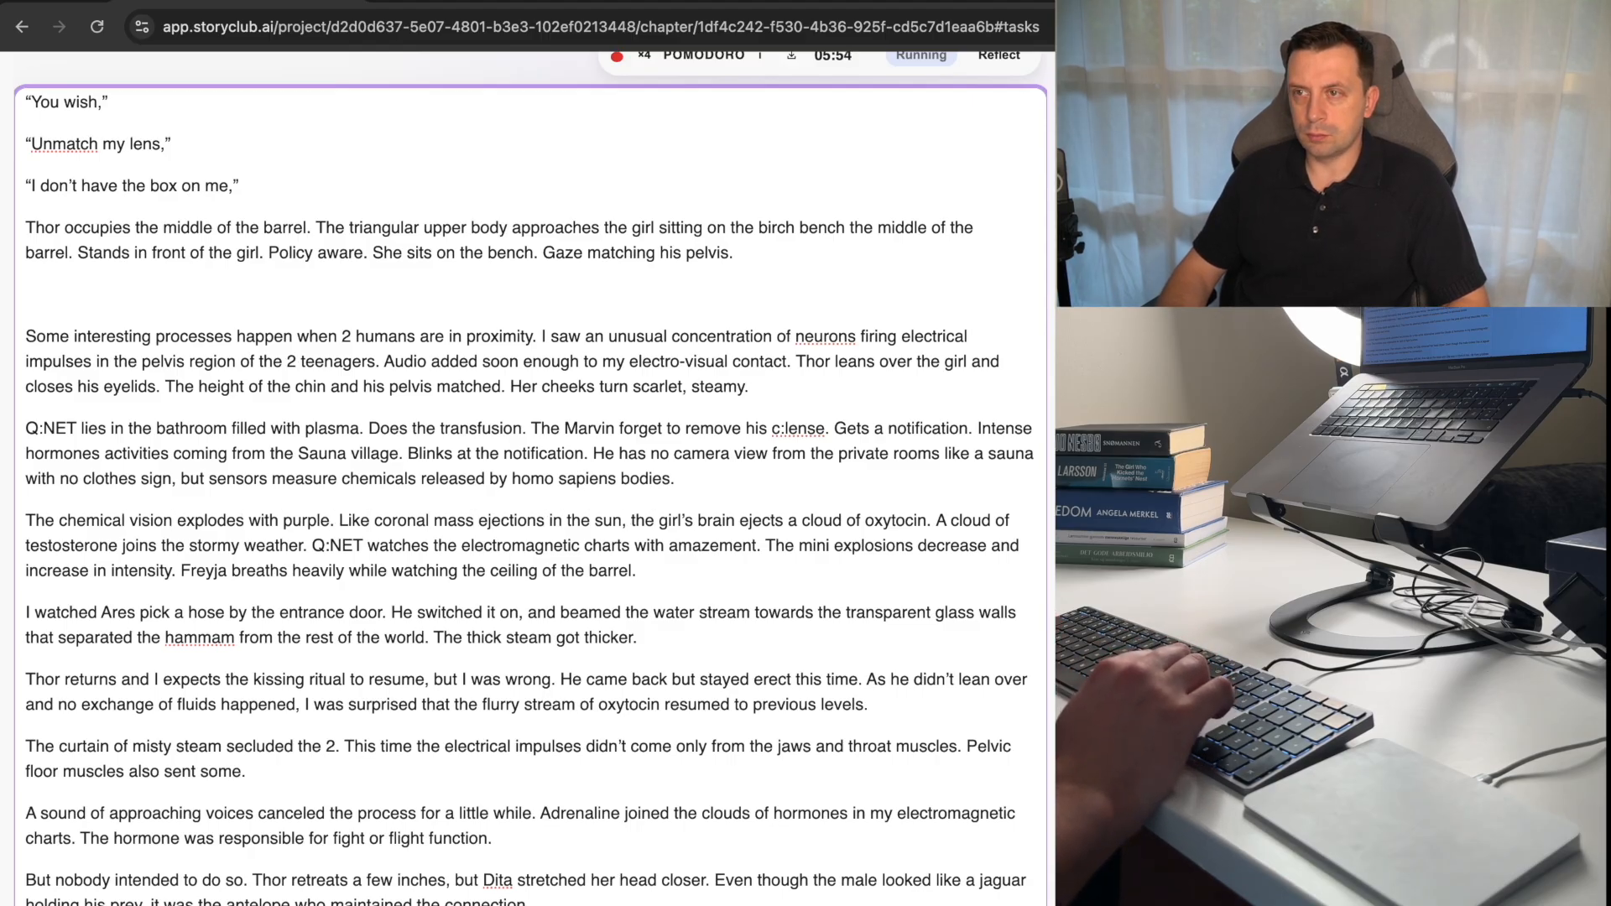
key("Down")
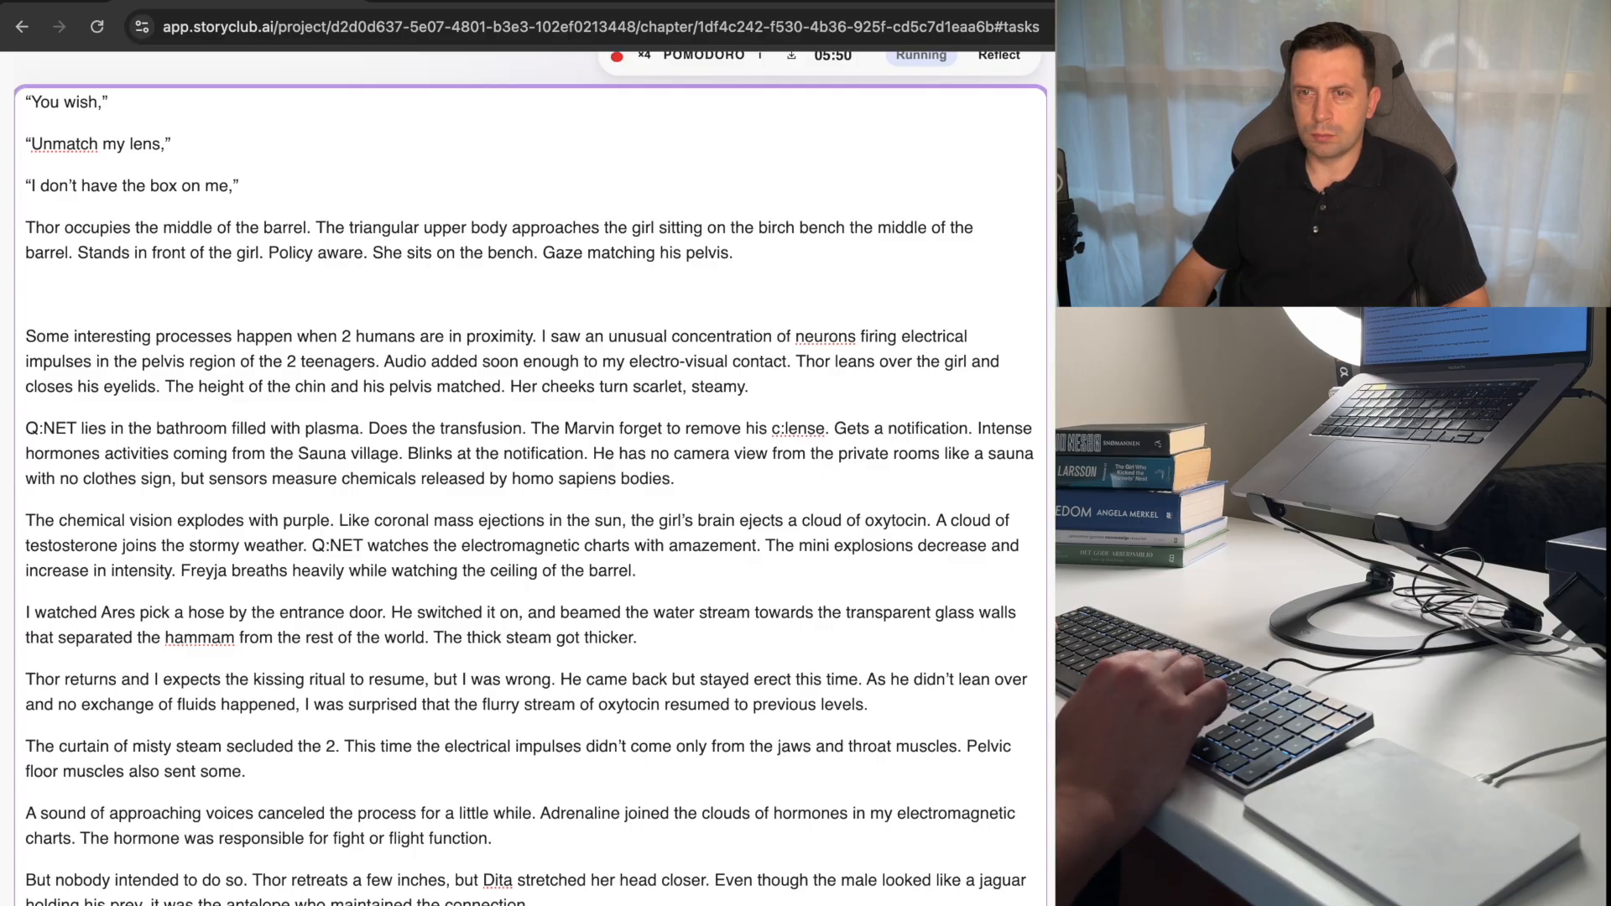
key("Left")
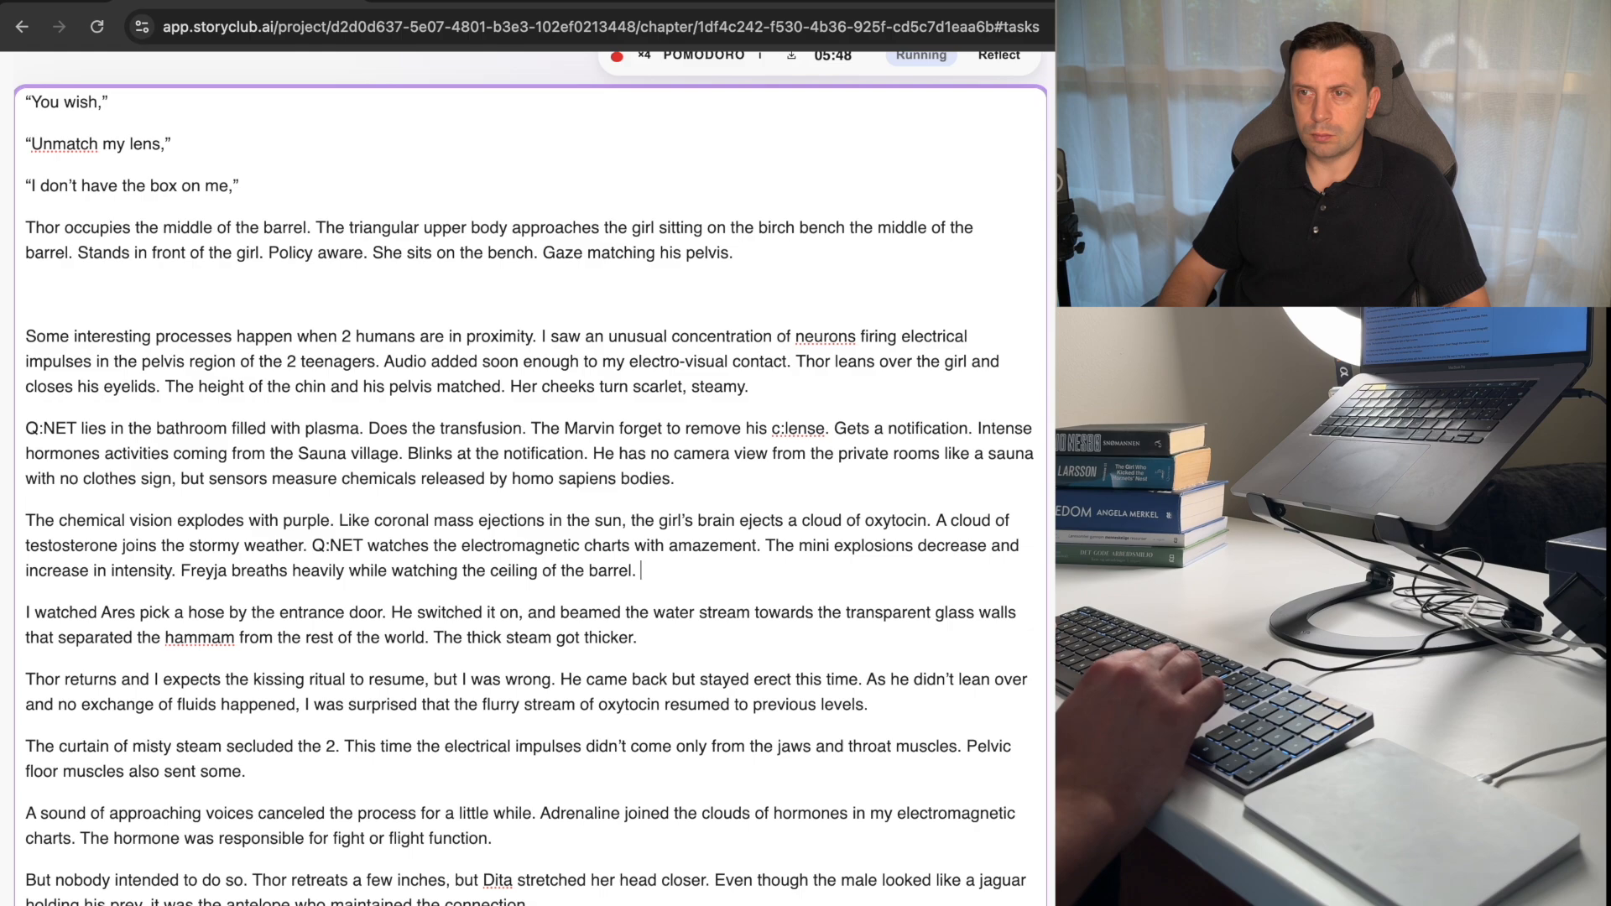
key("Home")
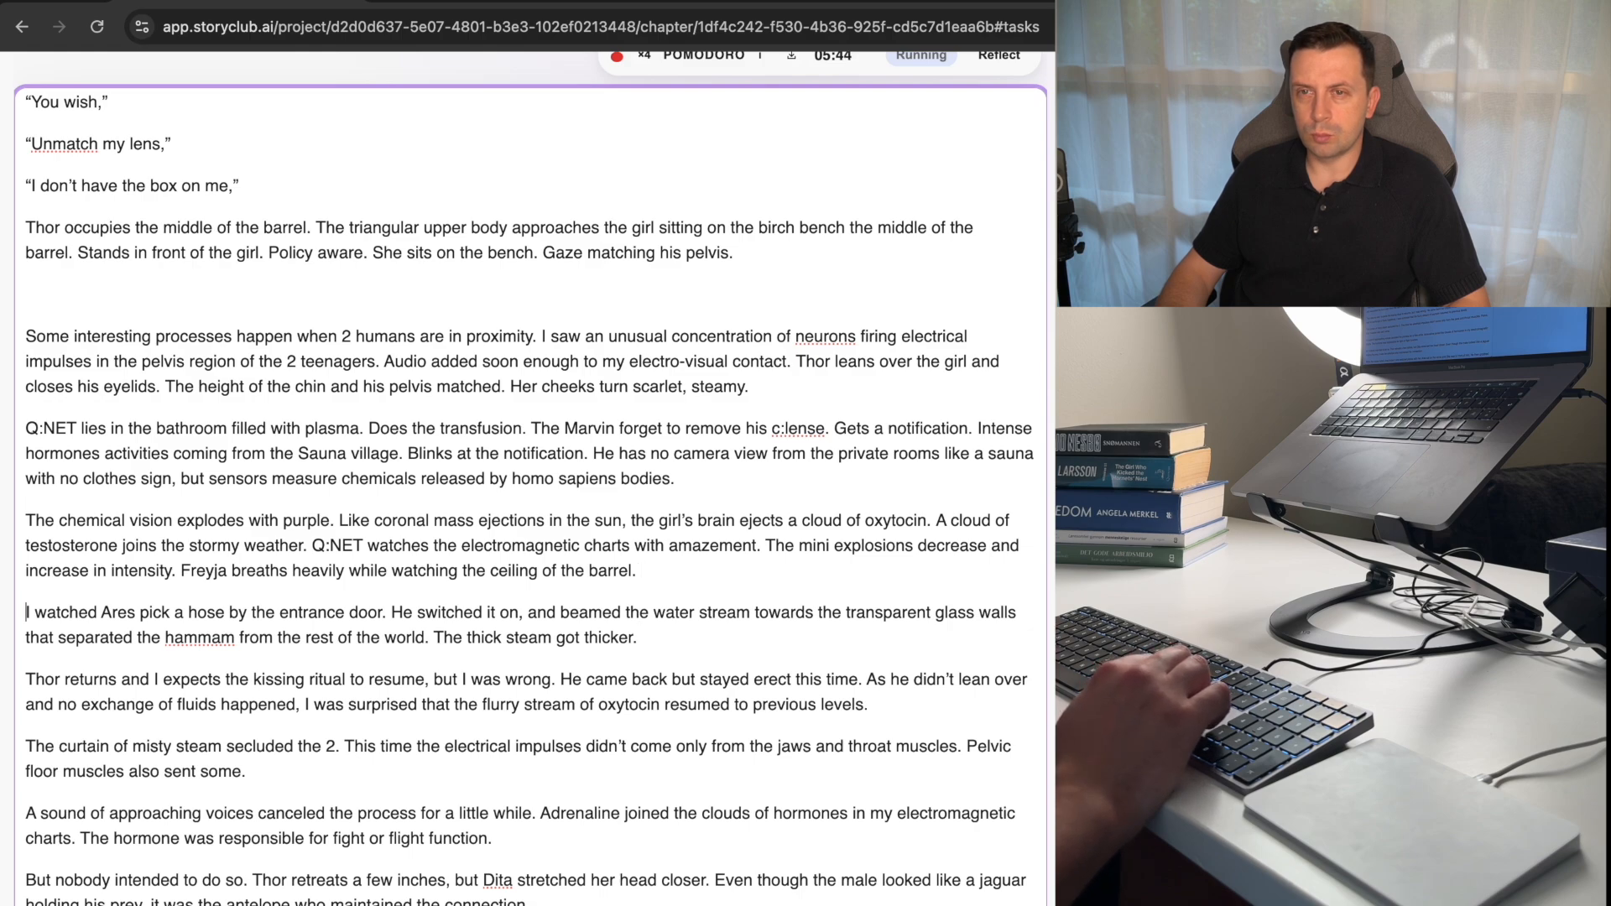
key("alt+Right")
key("alt+Right")
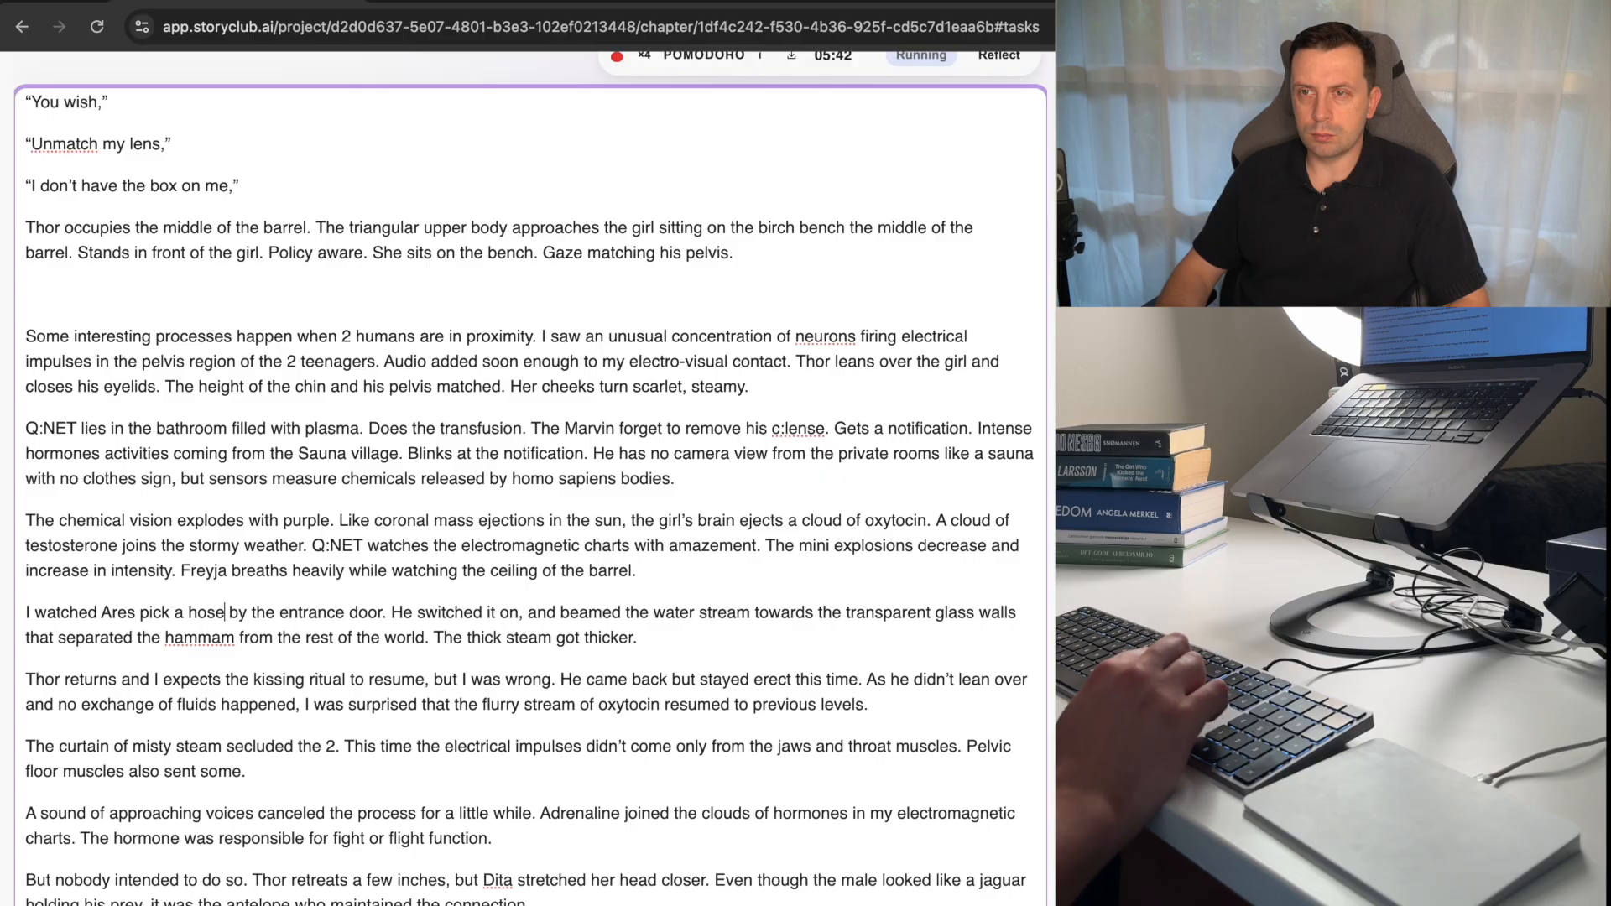
key("shift+alt+Left")
key("shift+alt+Left")
key("shift+alt+Left")
key("shift+alt+Left")
key("shift+alt+Left")
key("shift+alt+Left")
key("shift+alt+Left")
key("shift+alt+Left")
key("shift+alt+Left")
key("shift+alt+Left")
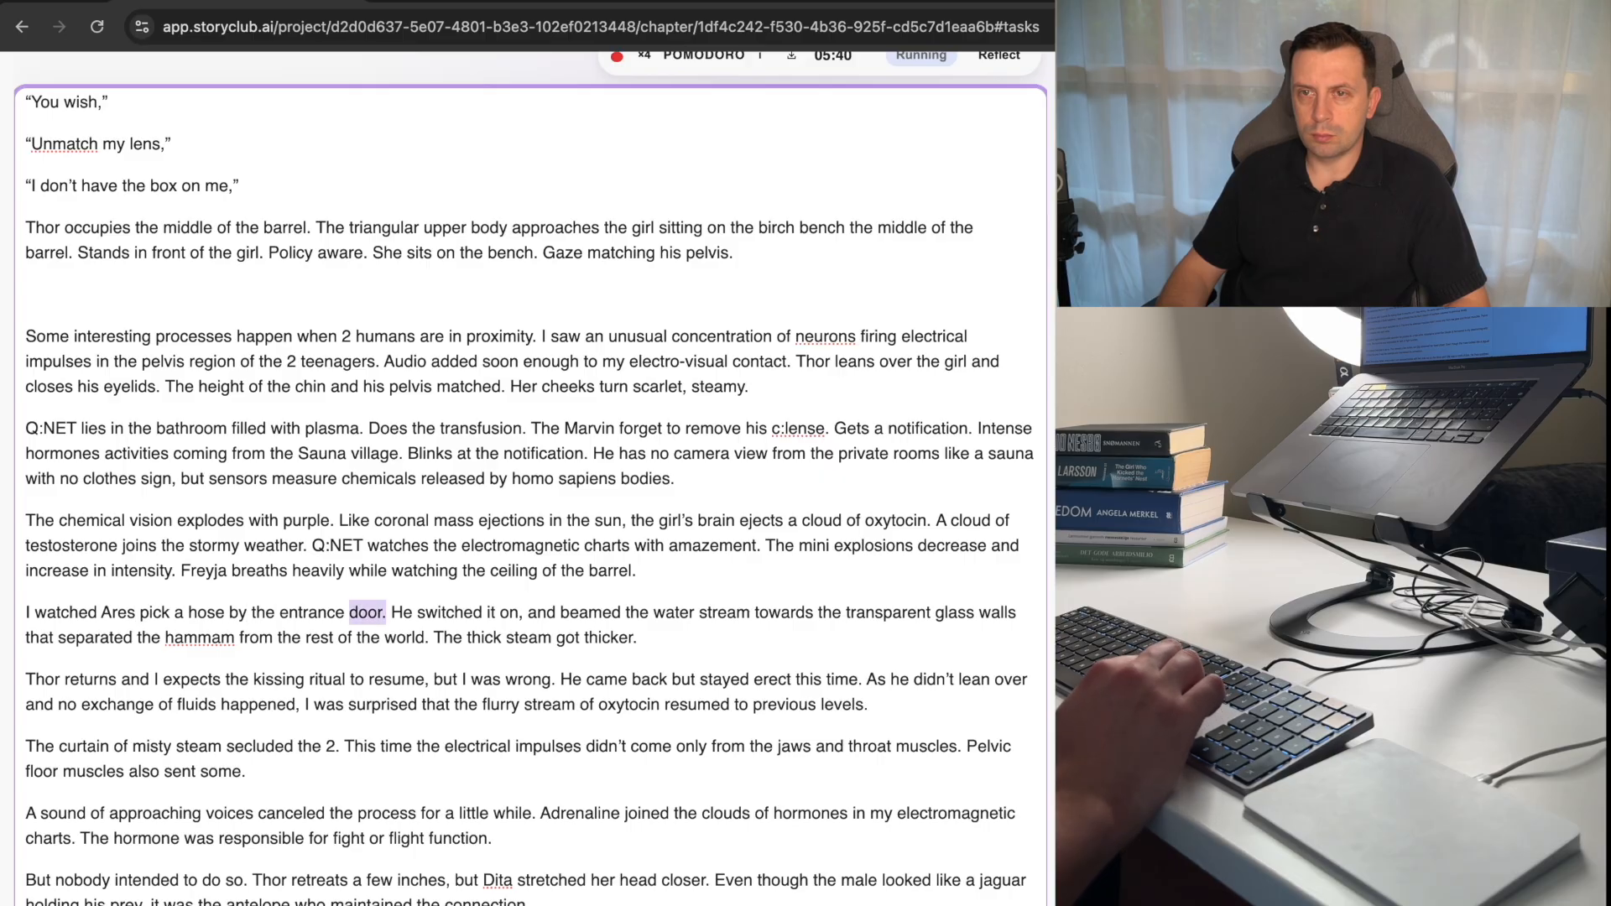
key("BackSpace")
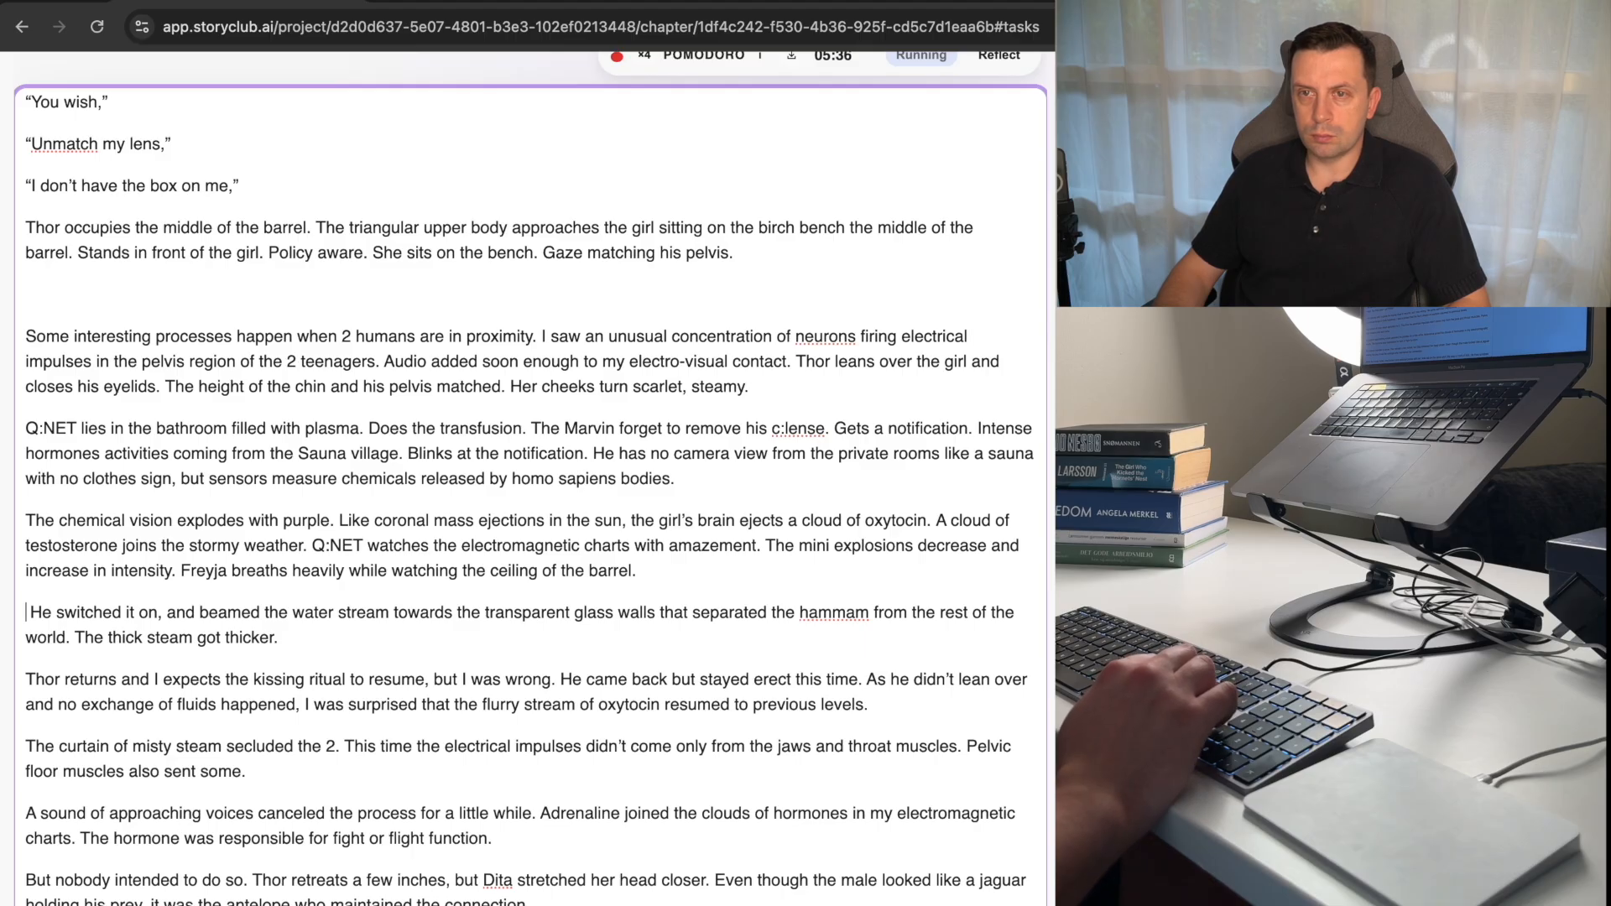
Delete the sentence beginning "He switched it on" and the leading space before "The thick steam got thicker.".
key("shift+Down")
key("shift+Down")
key("alt+shift+Left")
key("alt+shift+Left")
key("alt+shift+Left")
key("alt+shift+Left")
key("alt+shift+Left")
key("alt+shift+Left")
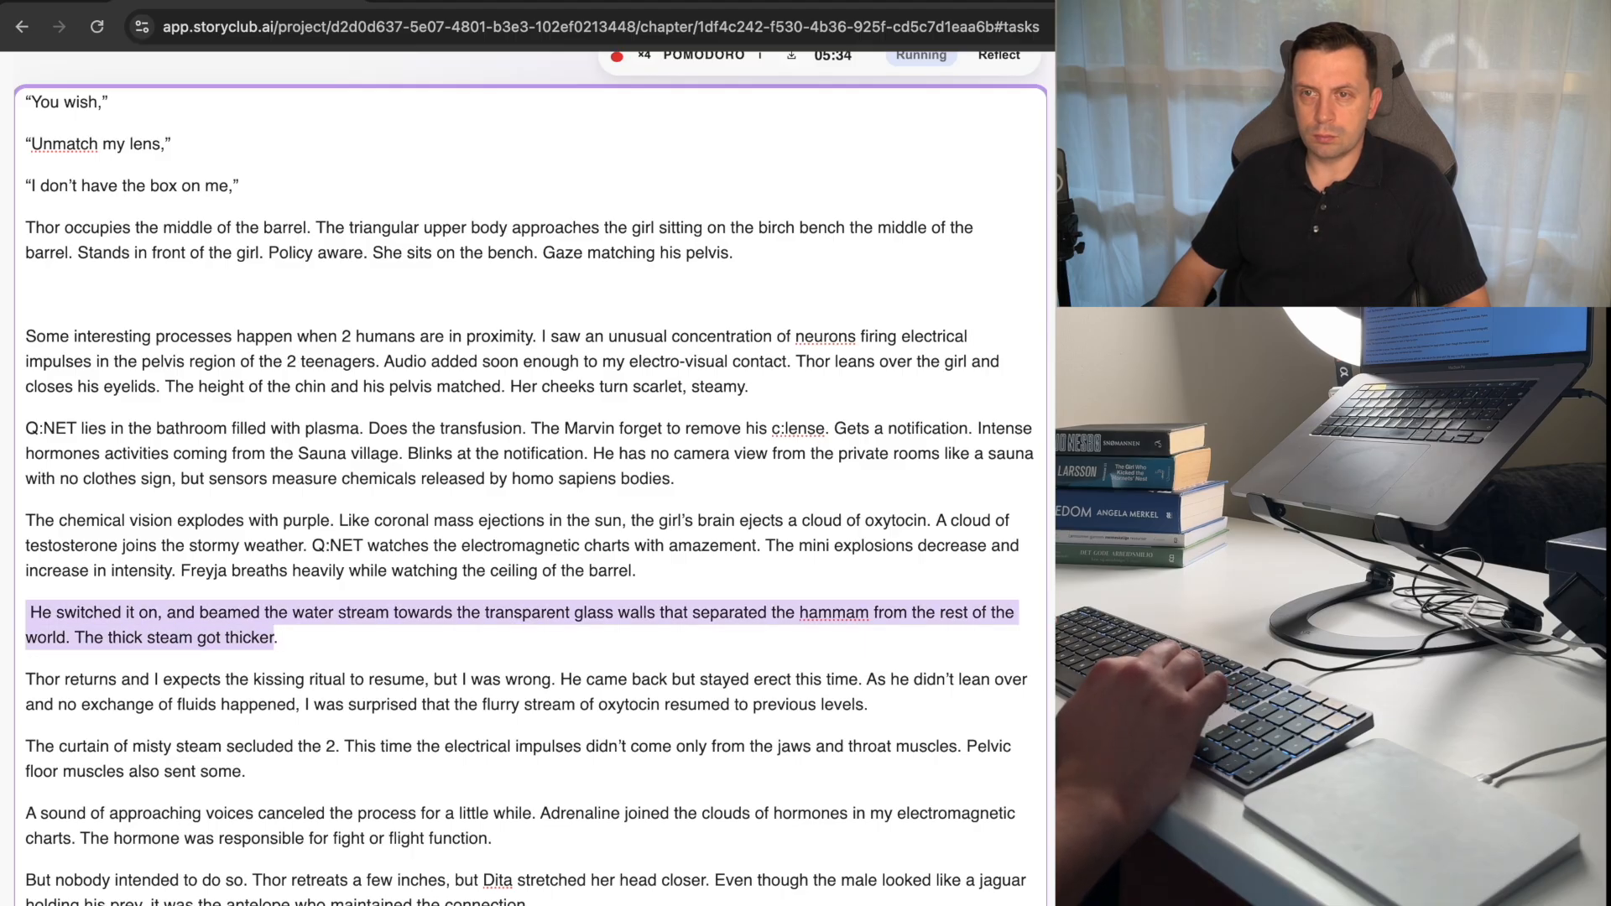
key("shift+Left")
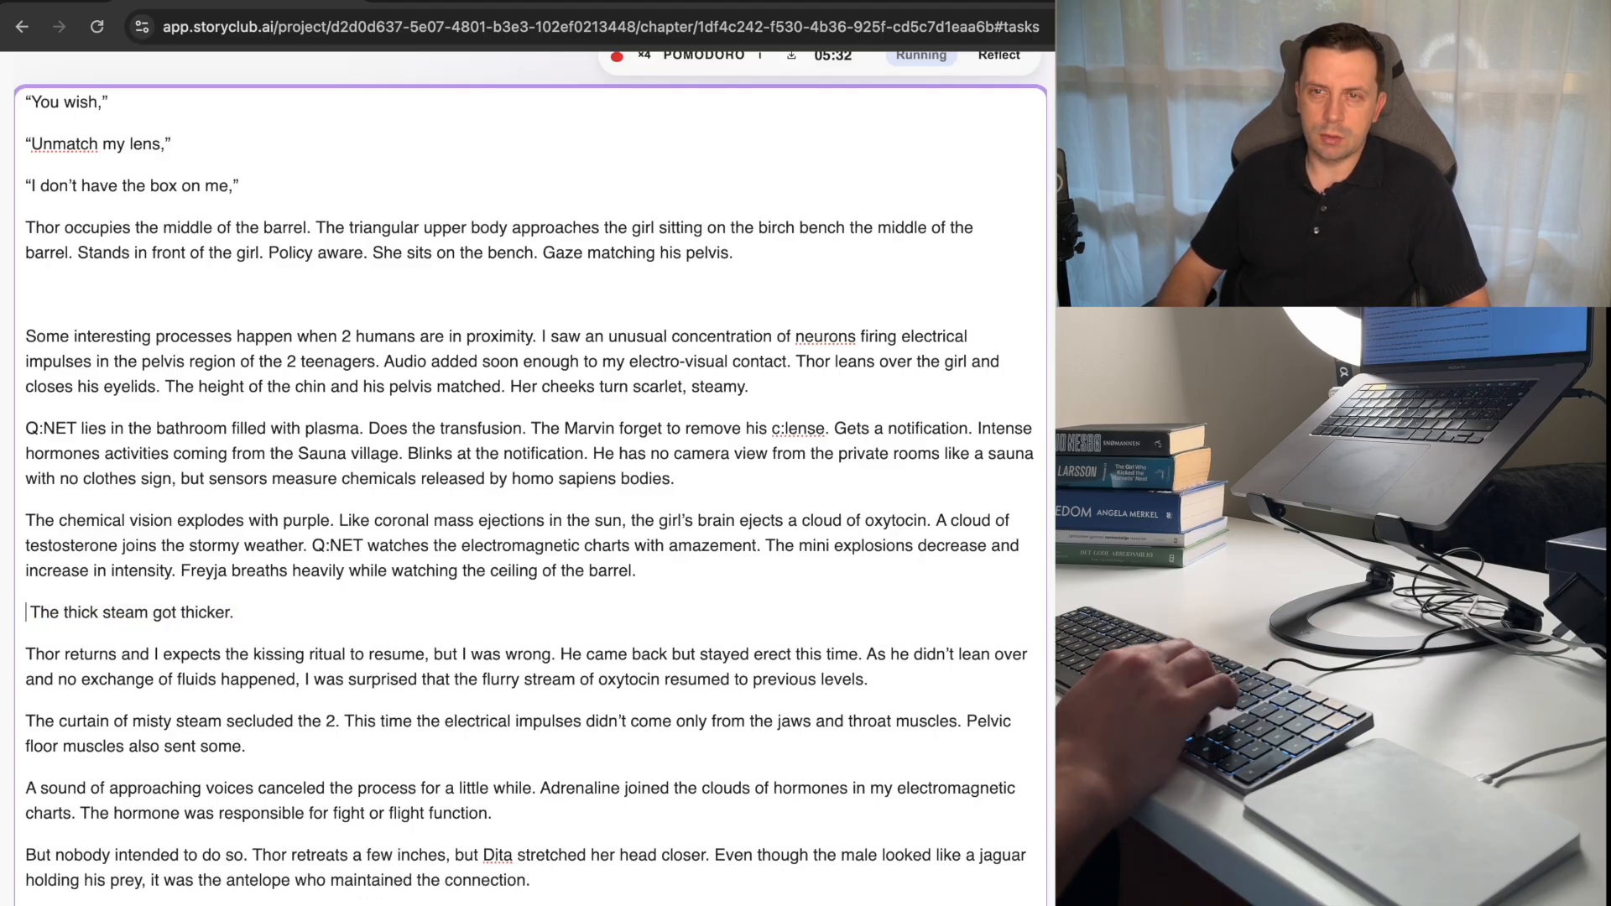
key("BackSpace")
key("Delete")
Move the sentence "The thick steam got thicker." to the end of the earlier paragraph ending "one shade darker.".
key("shift+End")
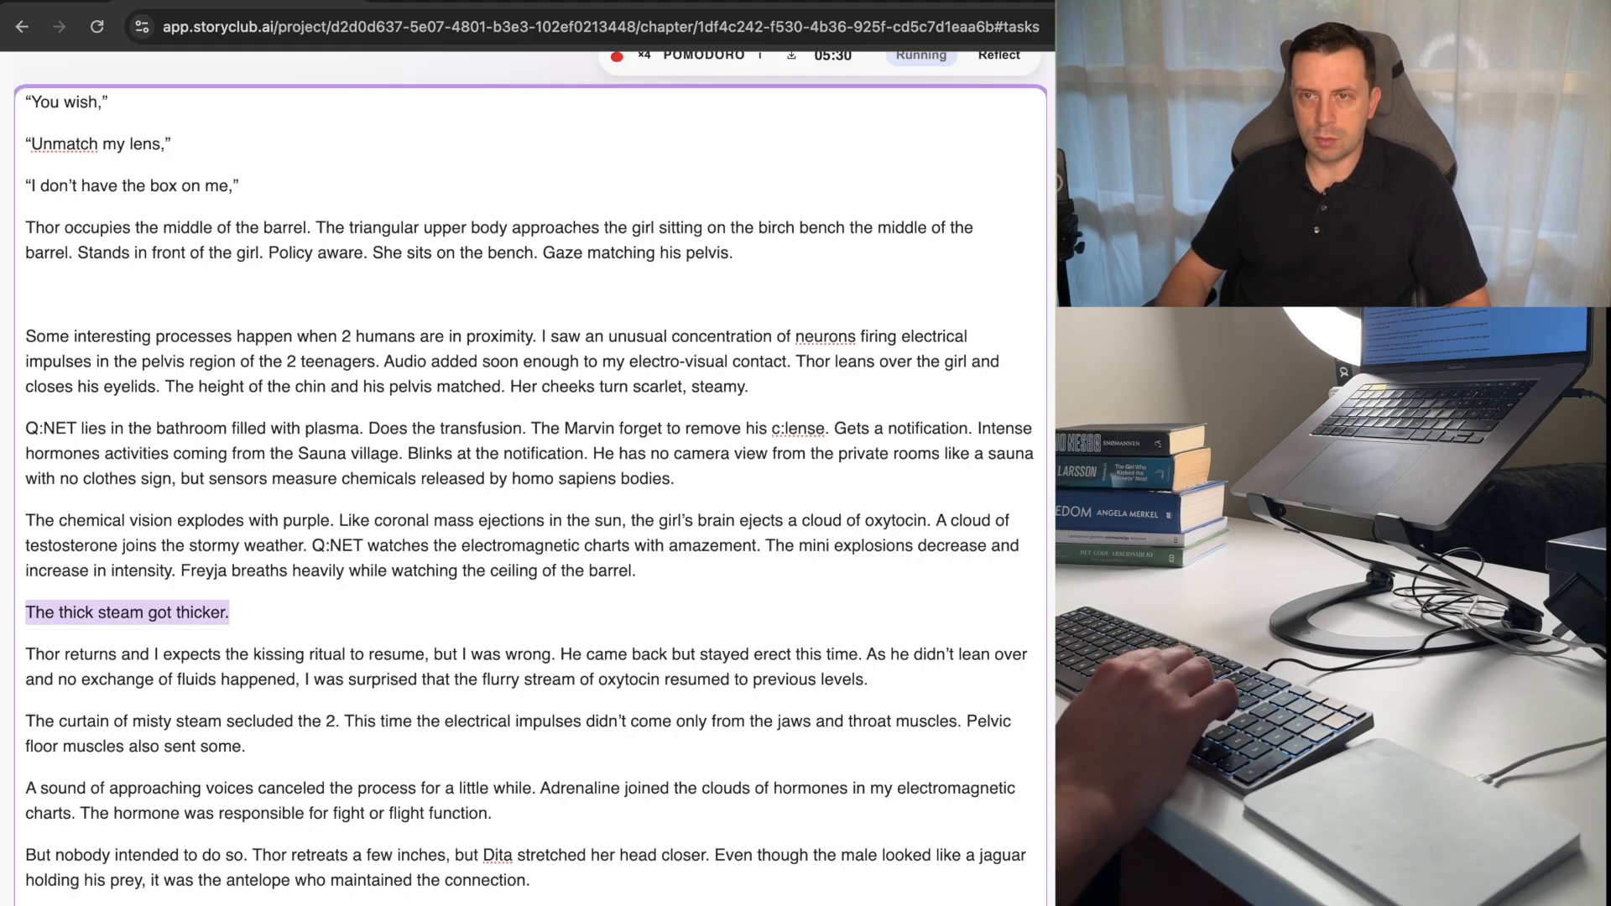
key("BackSpace")
key("Up")
key("Up")
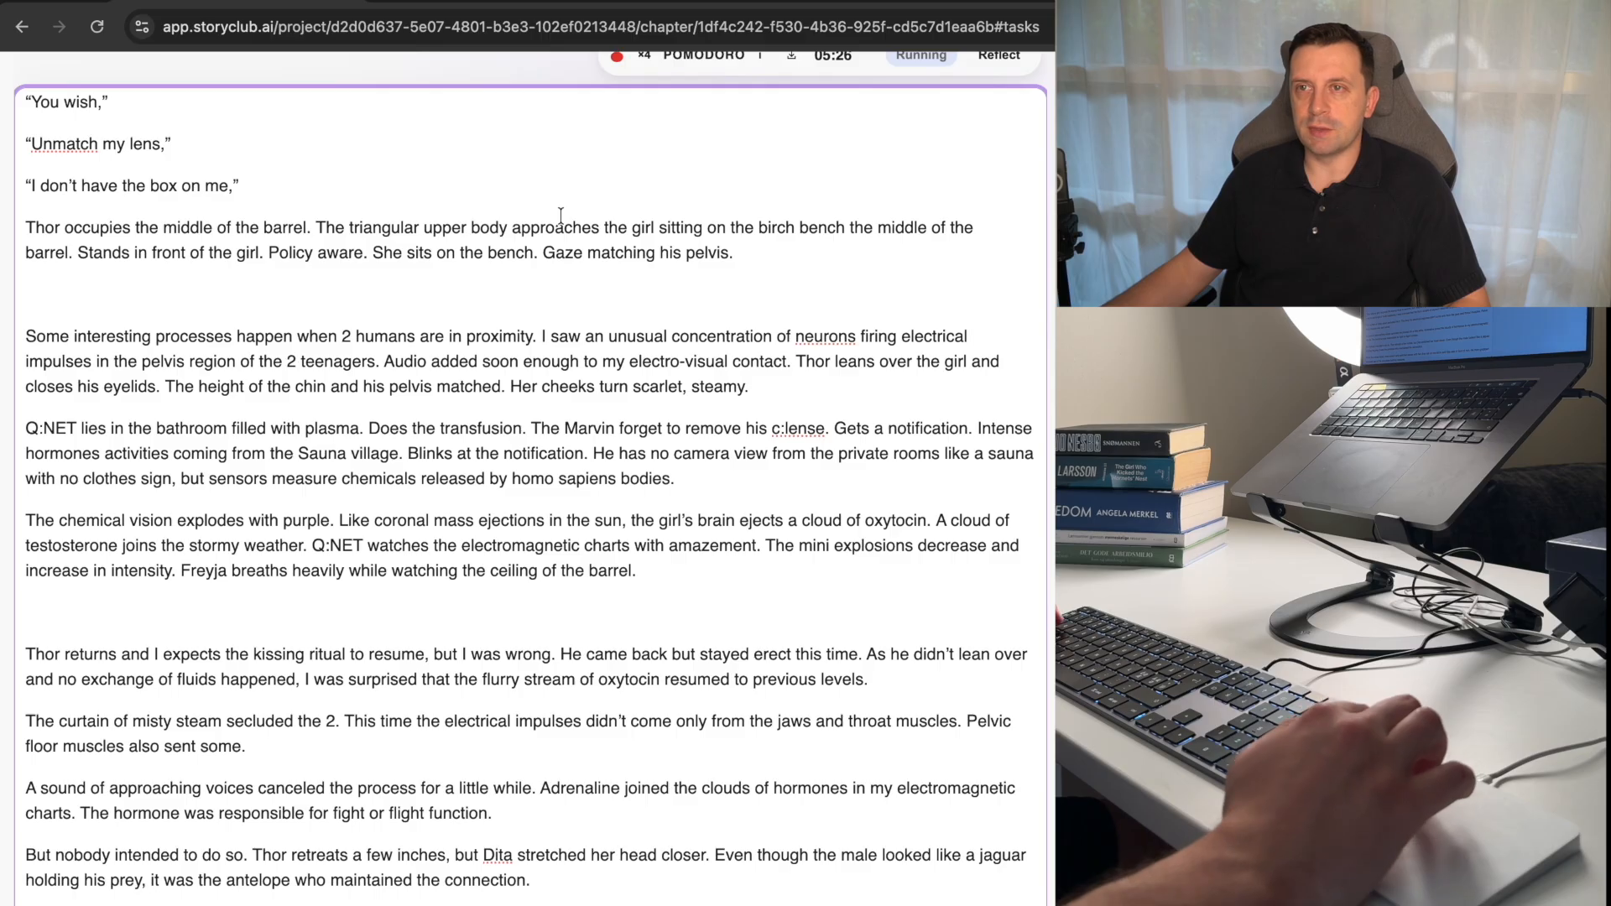
scroll(515, 269, "up", 5)
scroll(518, 306, "up", 10)
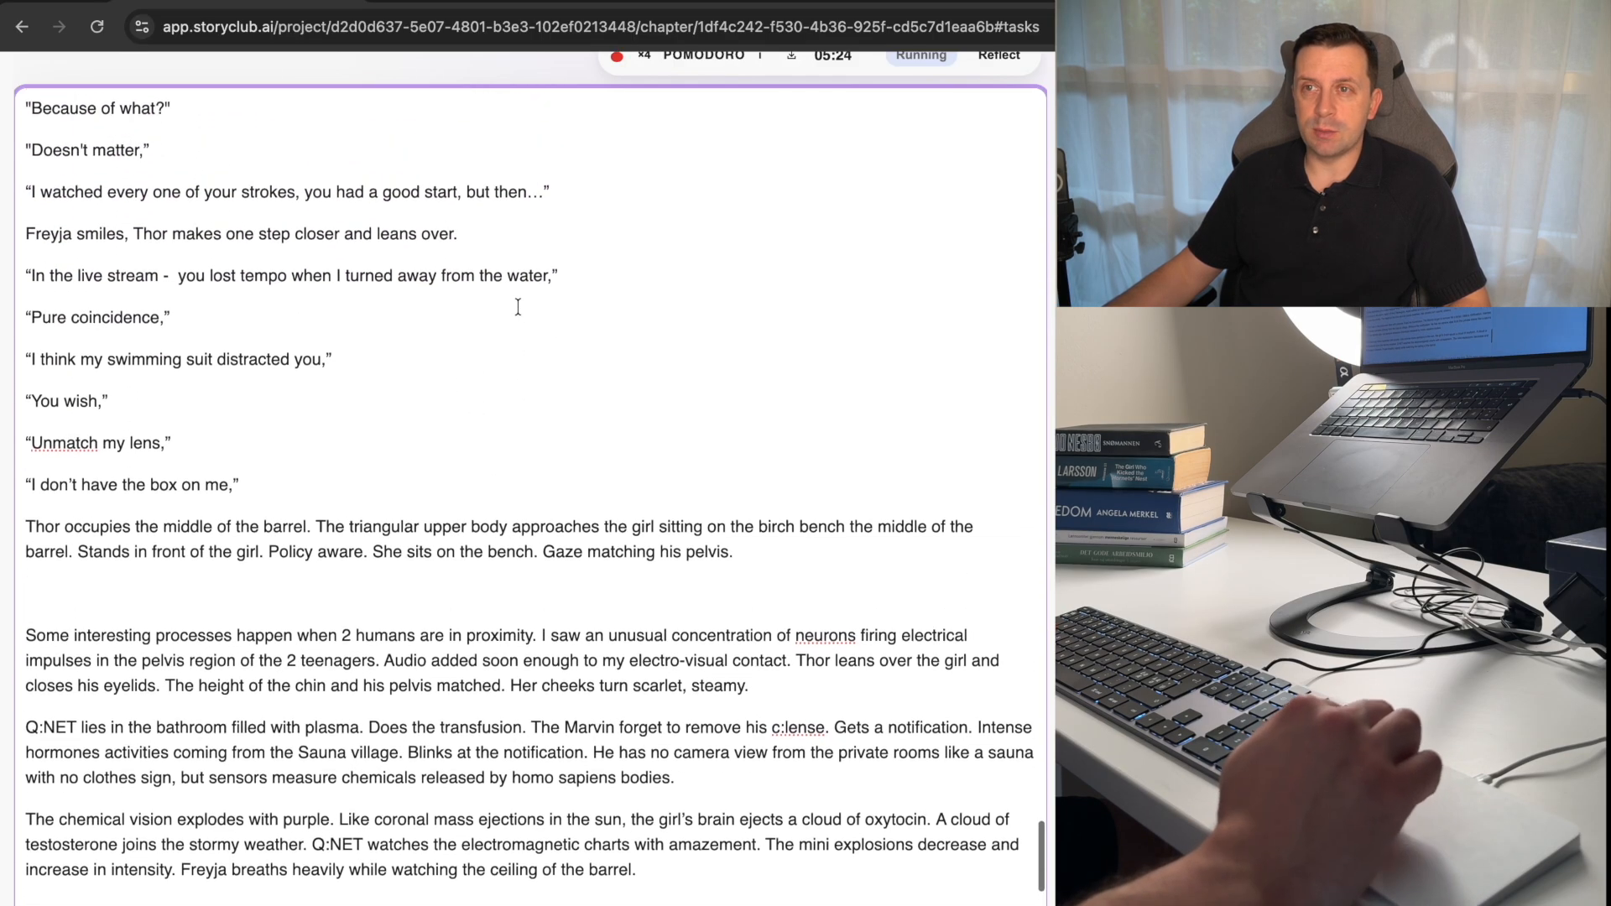
scroll(518, 307, "up", 2)
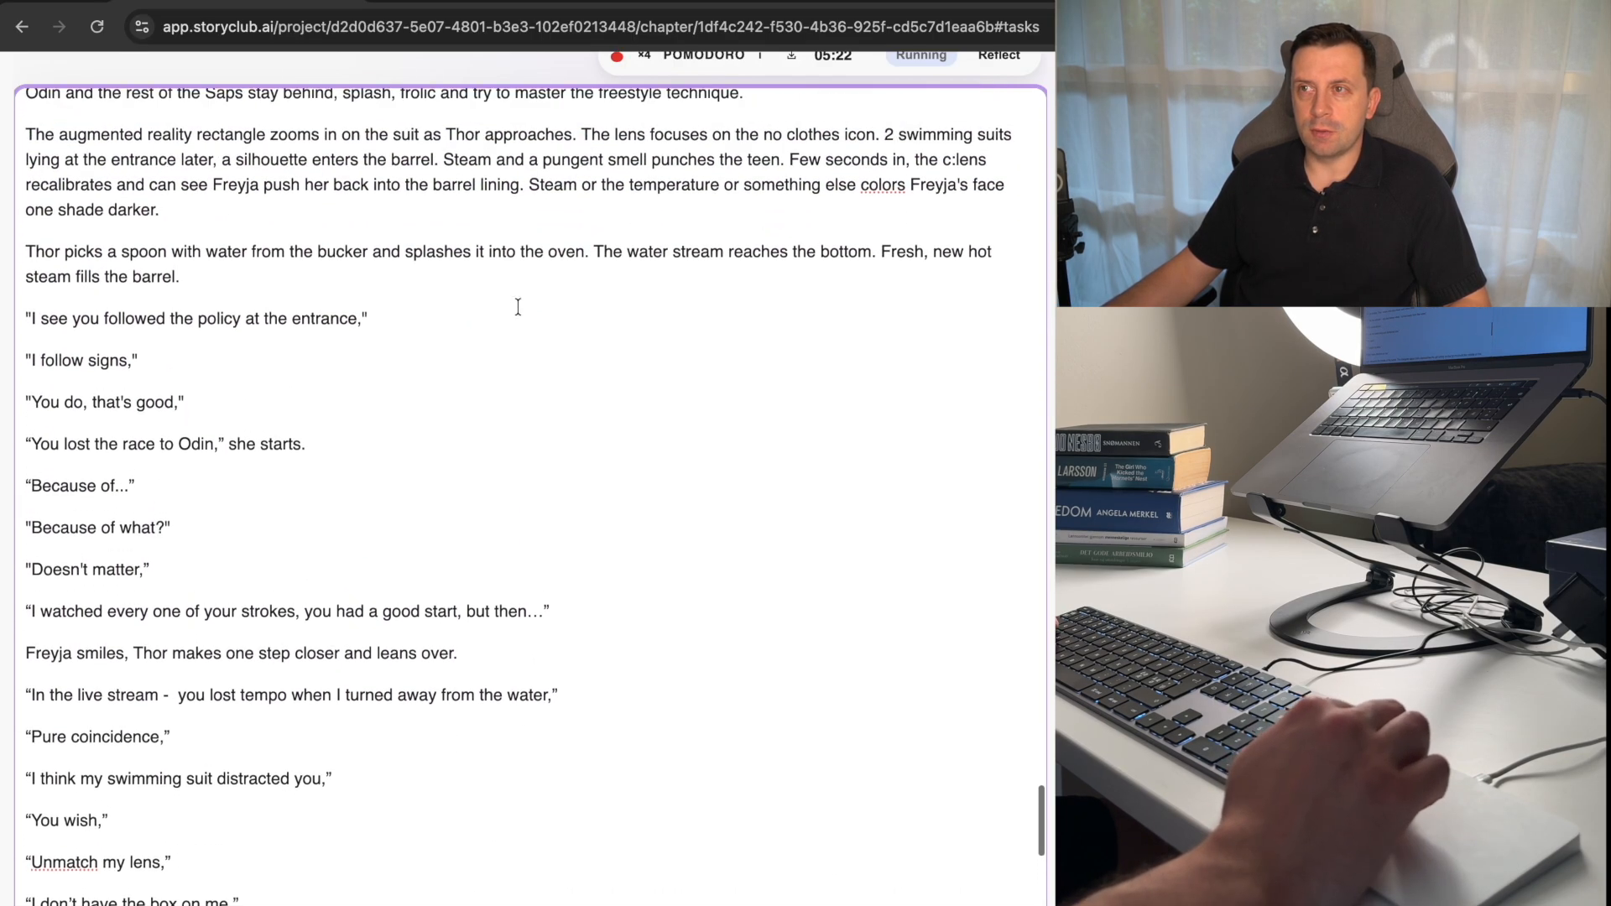
left_click(182, 216)
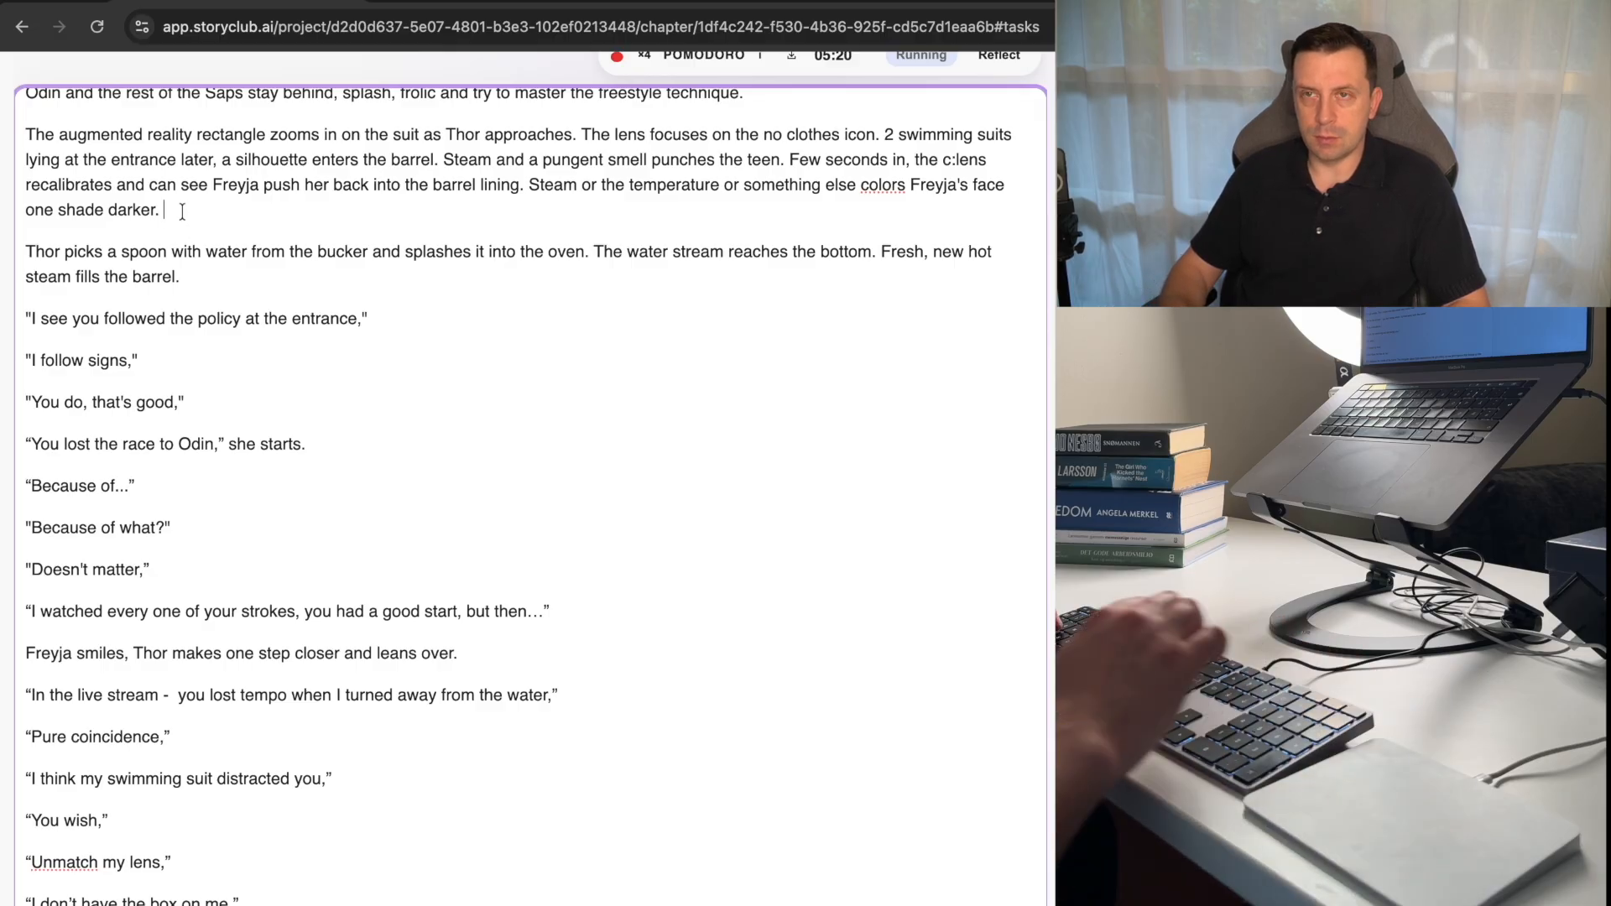
type("The thick steam got thicker.")
Delete the sentence beginning "Thor returns and I expects" together with the blank line above it.
scroll(491, 549, "down", 8)
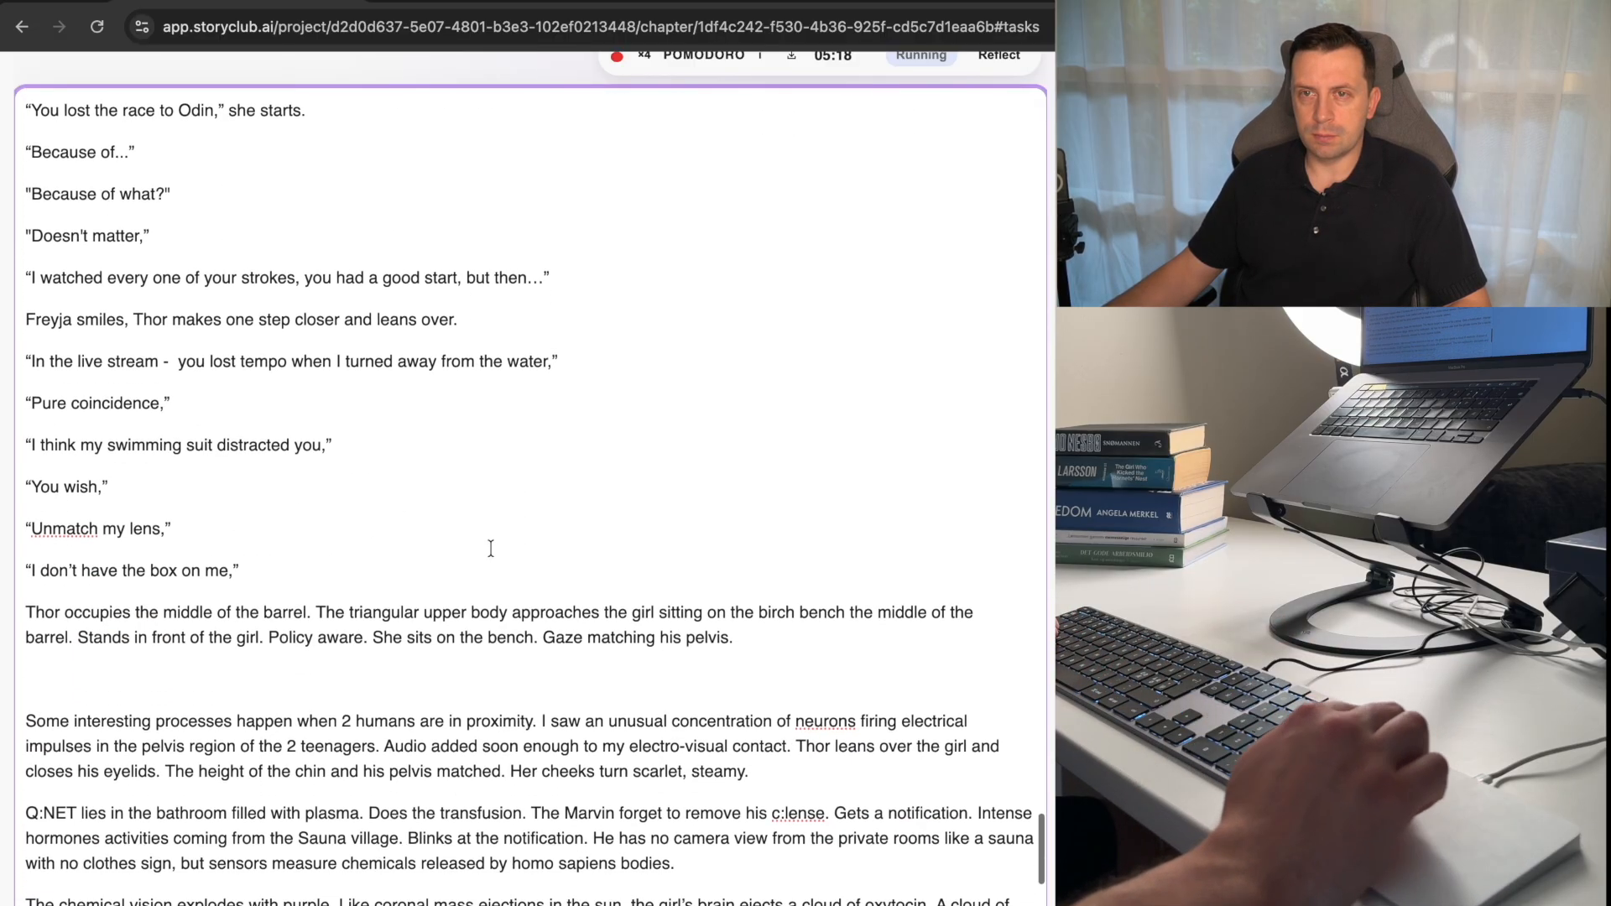
scroll(444, 580, "down", 1)
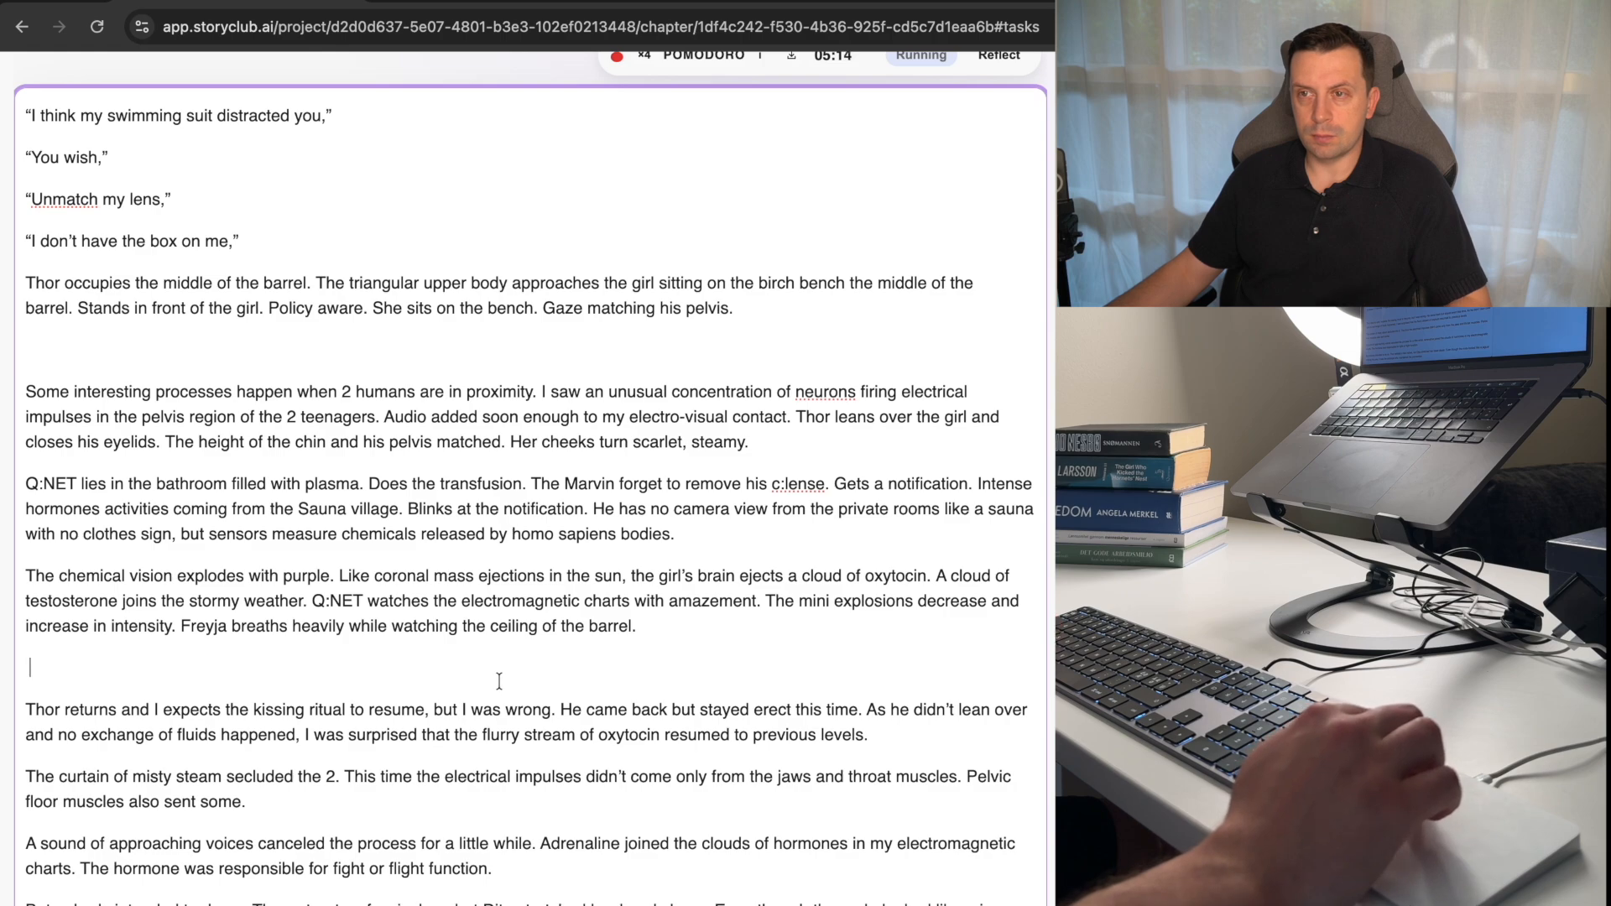
scroll(532, 669, "down", 1)
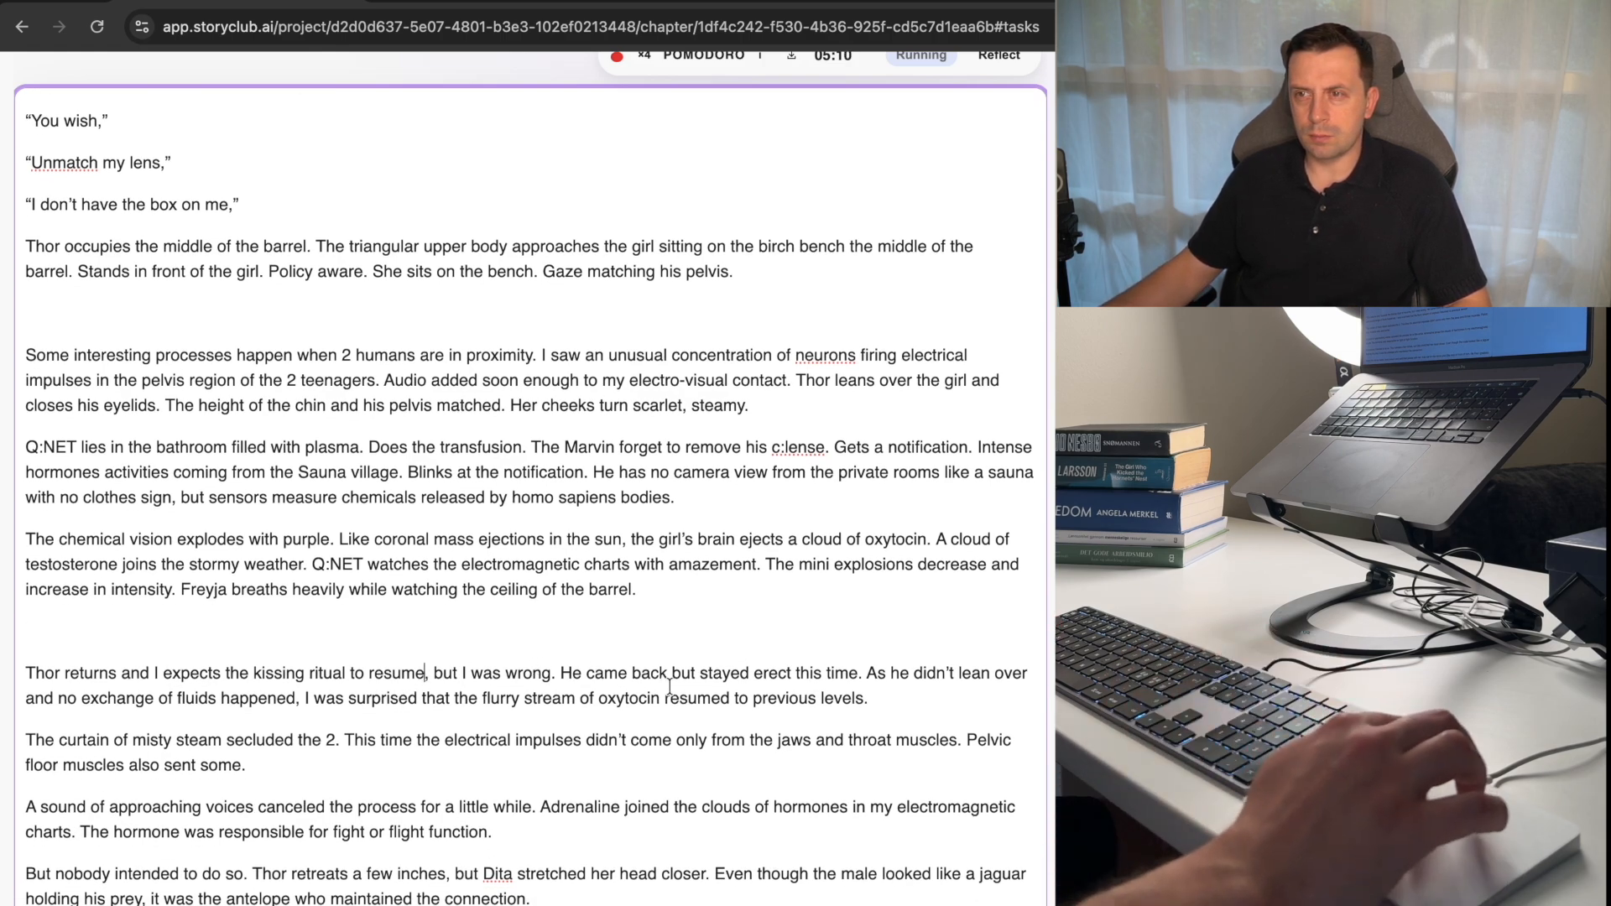
left_click(562, 674)
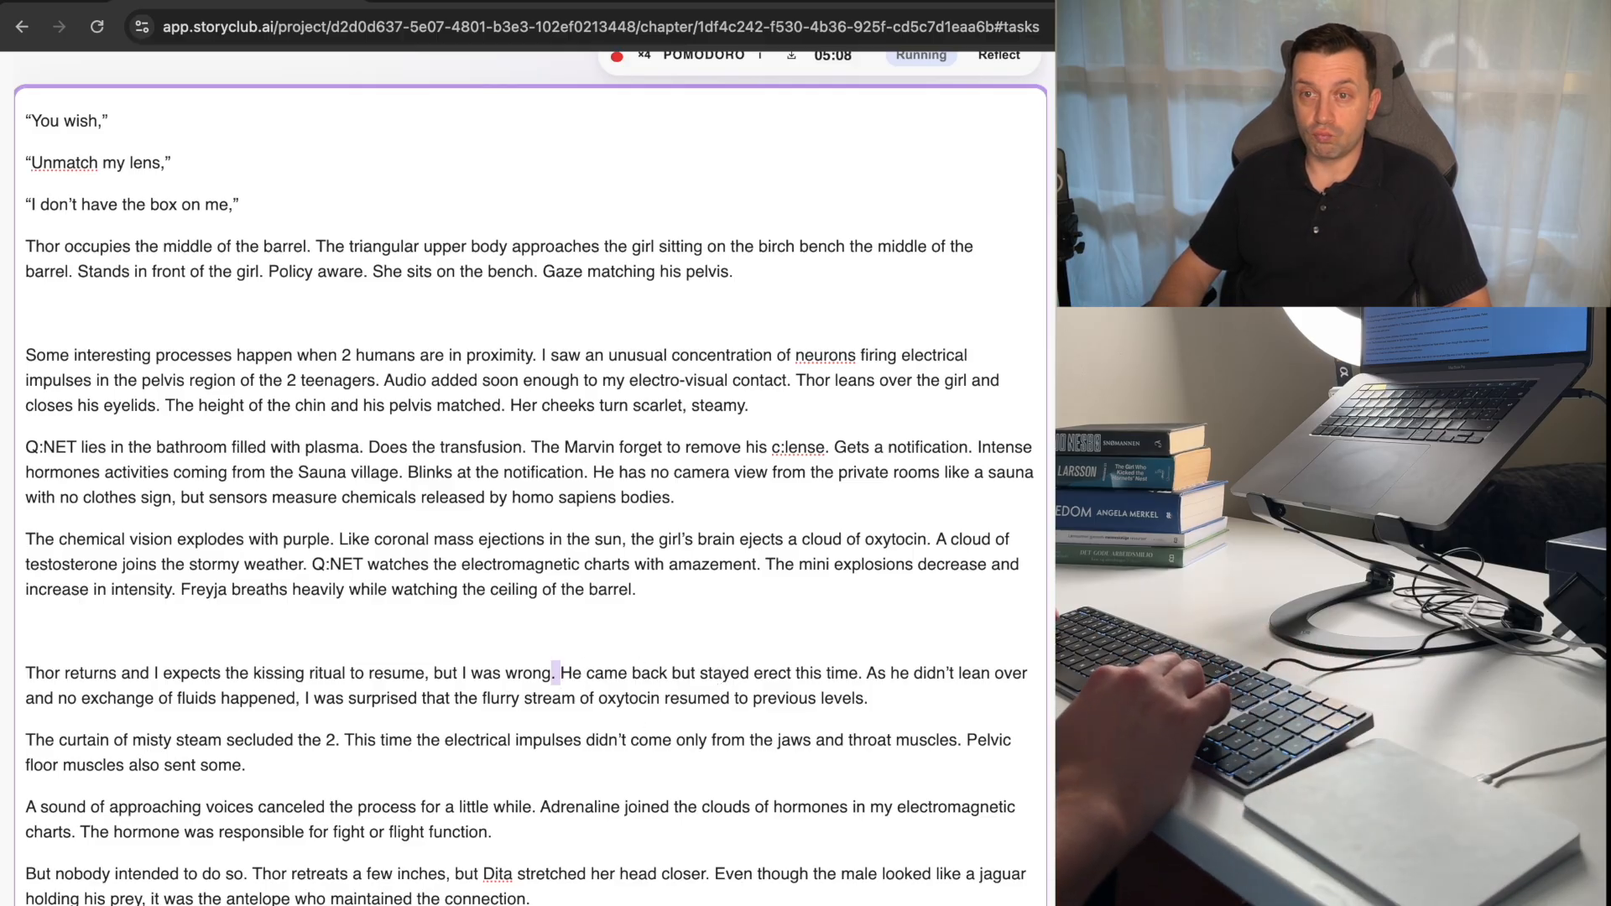
key("alt+shift+Left")
key("alt+shift+Left")
key("alt+shift+Left")
key("alt+shift+Left")
key("alt+shift+Left")
key("alt+shift+Left")
key("alt+shift+Left")
key("alt+shift+Left")
key("alt+shift+Left")
key("alt+shift+Left")
key("alt+shift+Left")
key("alt+shift+Left")
key("alt+shift+Left")
key("alt+shift+Left")
key("alt+shift+Left")
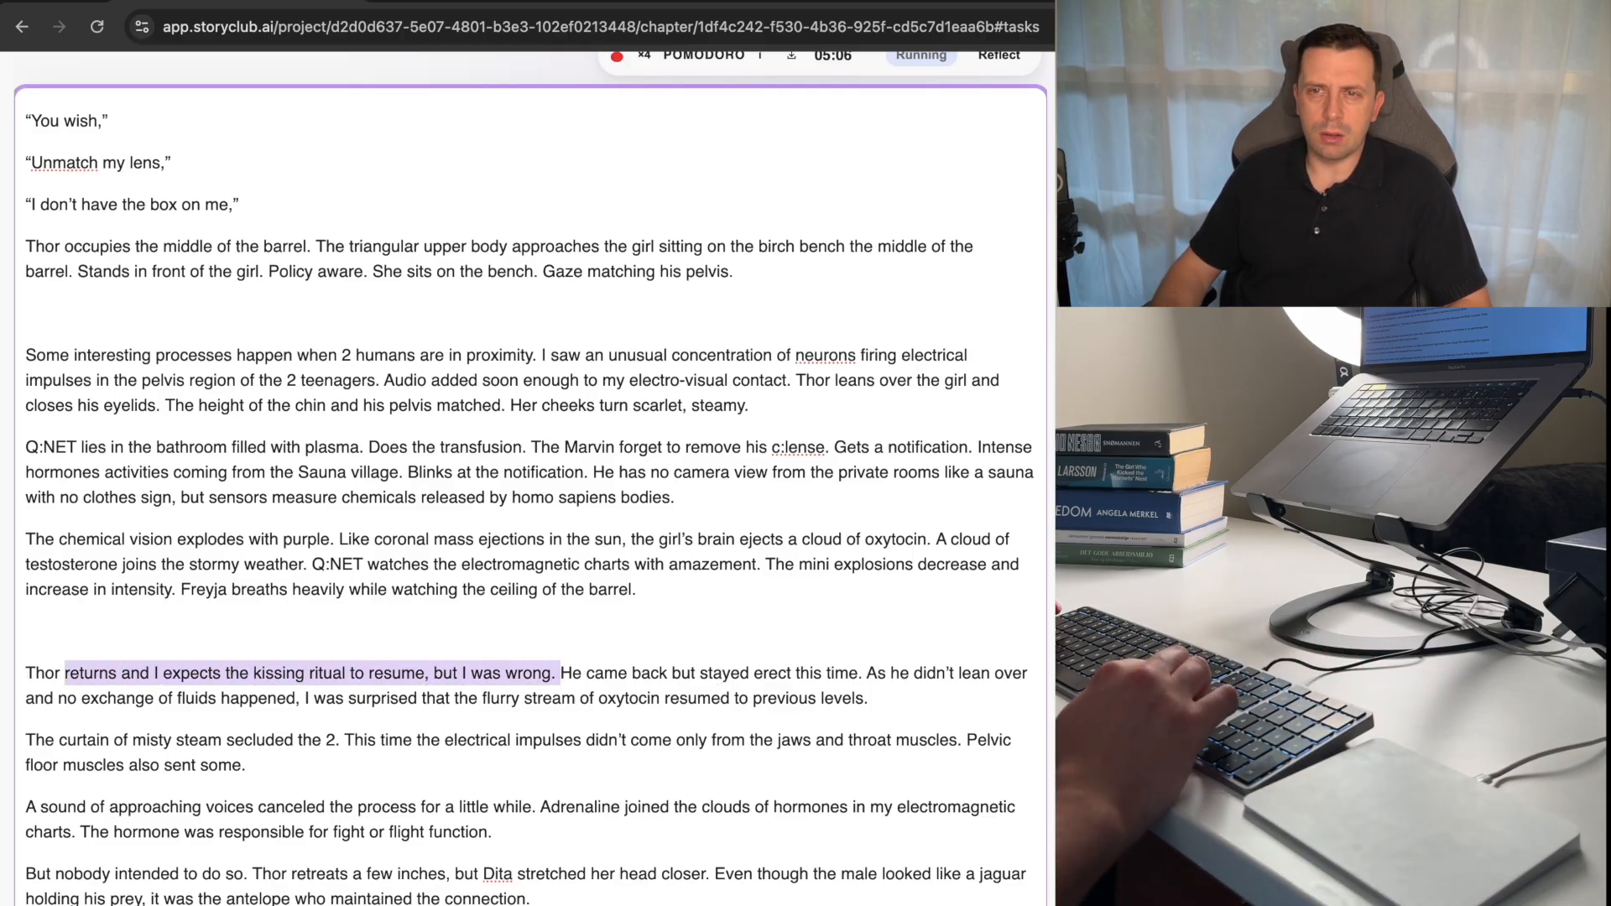
key("BackSpace")
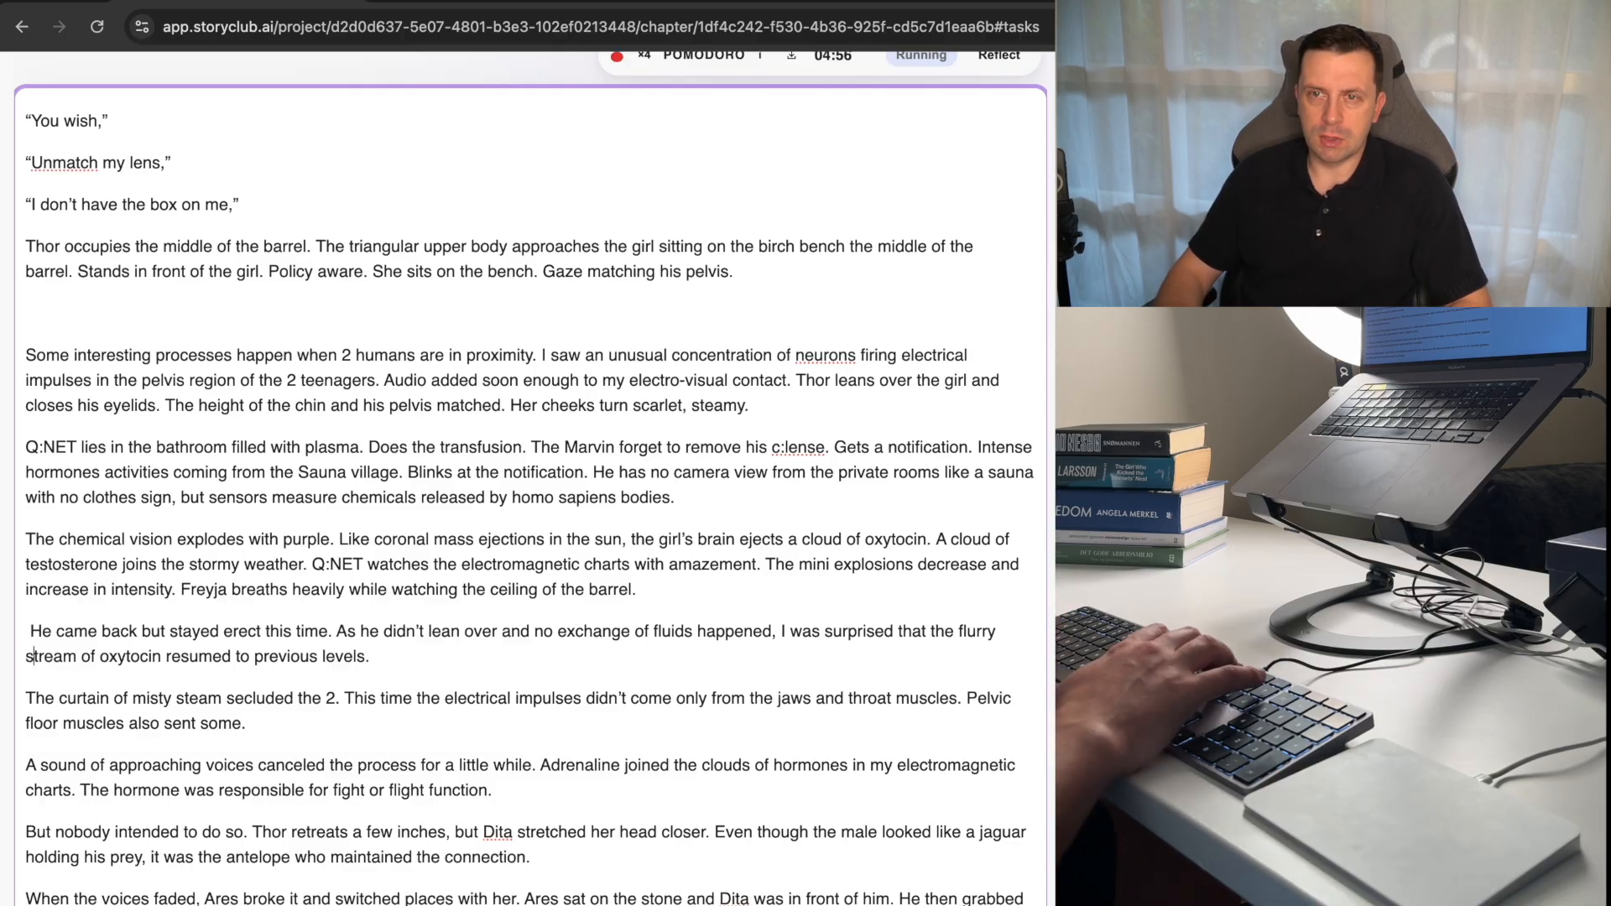
Capitalize "Stream" and move "Stream of oxytocin resumed to previous levels." to the end of the chemical vision paragraph.
key("Delete")
type("S")
key("super+shift+Right")
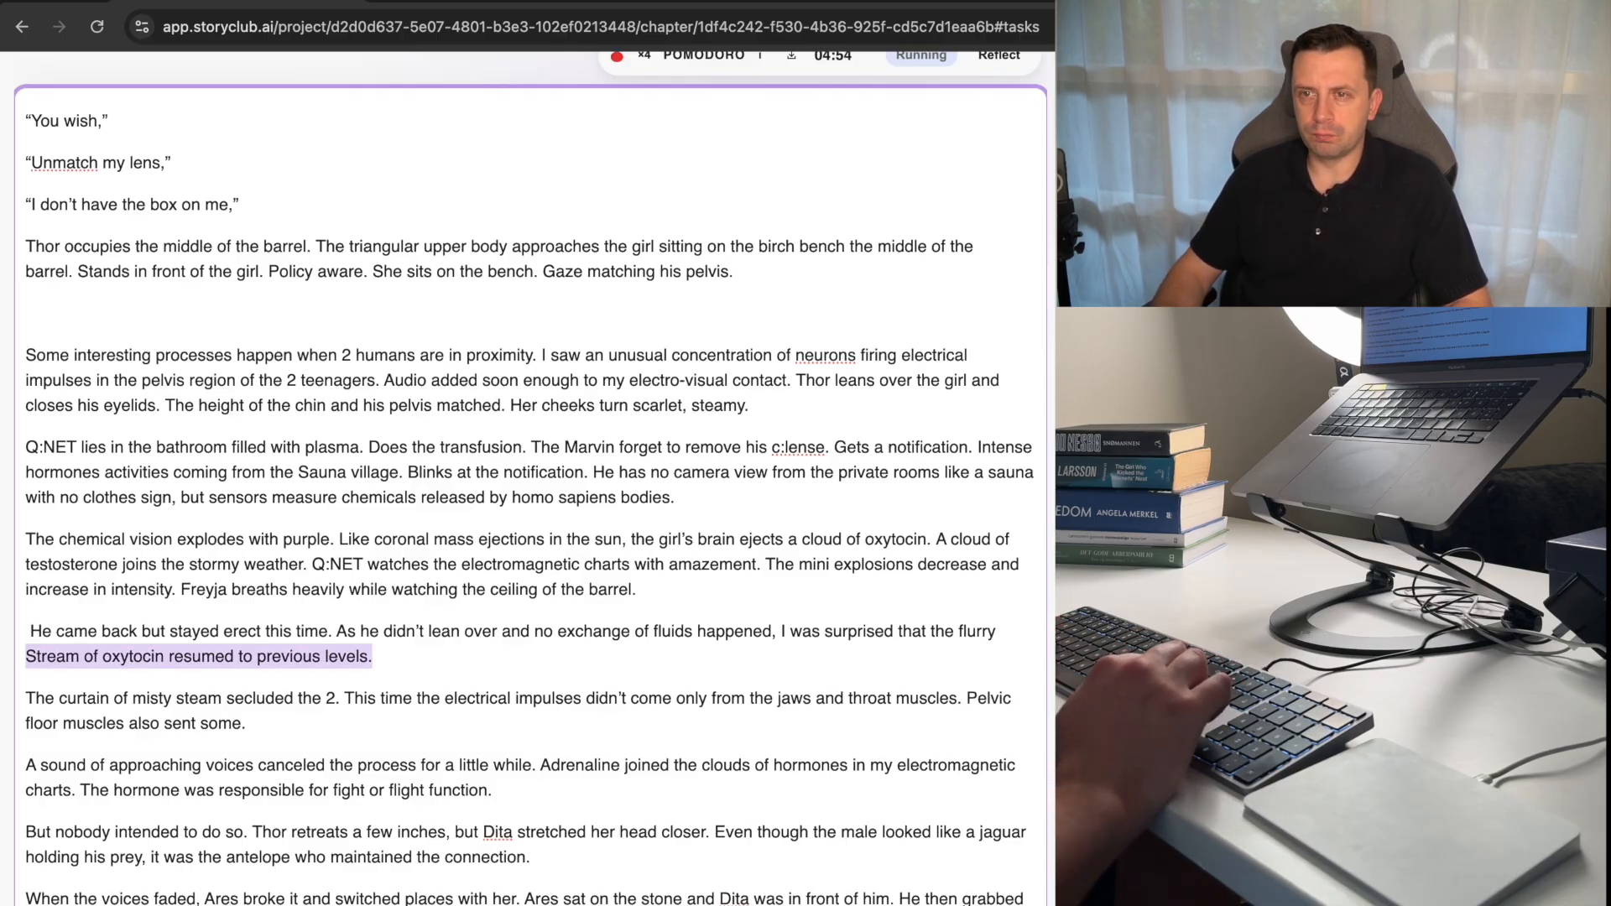
key("super+x")
key("Up")
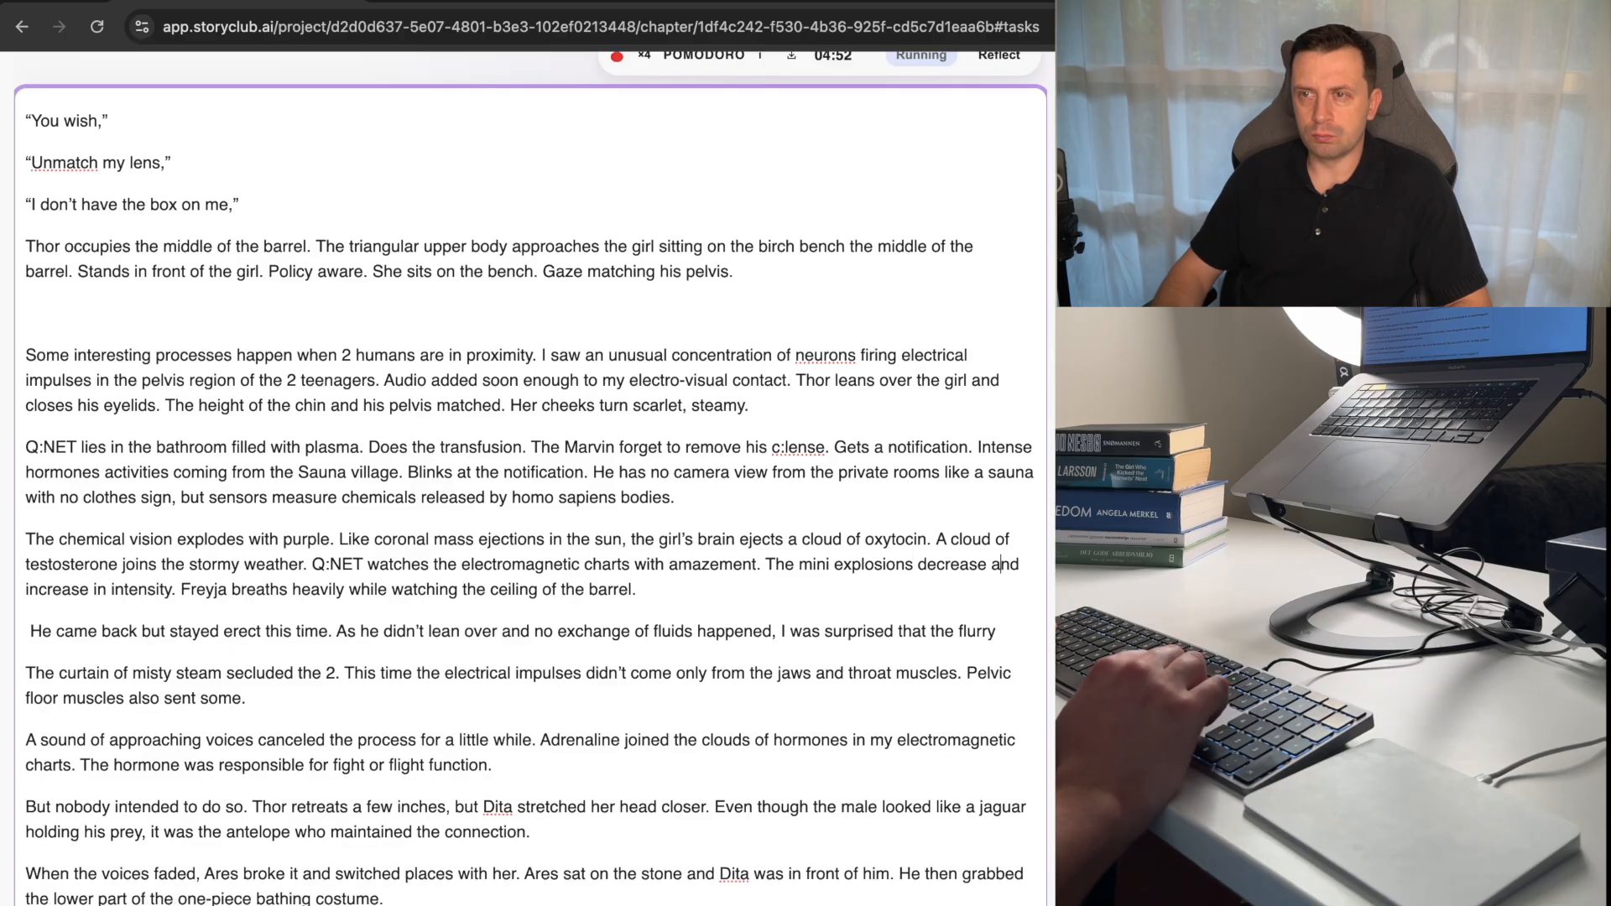
key("Down")
key("super+v")
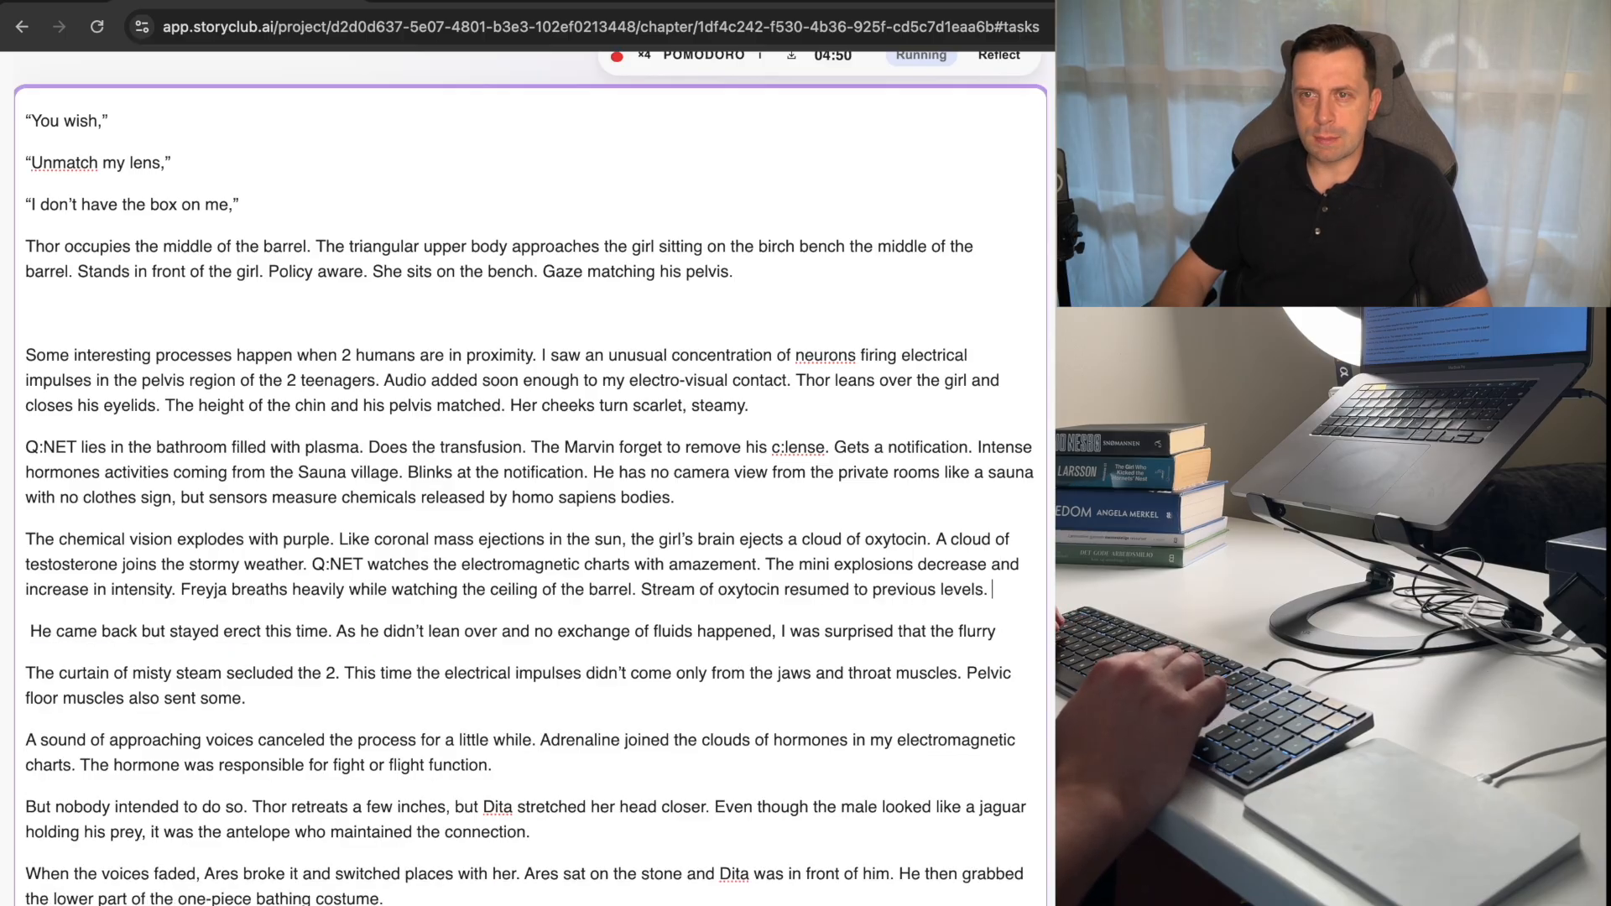
Delete the sentence beginning "This time the electrical impulses" from the misty steam paragraph.
key("Right")
key("Right")
key("Right")
key("Right")
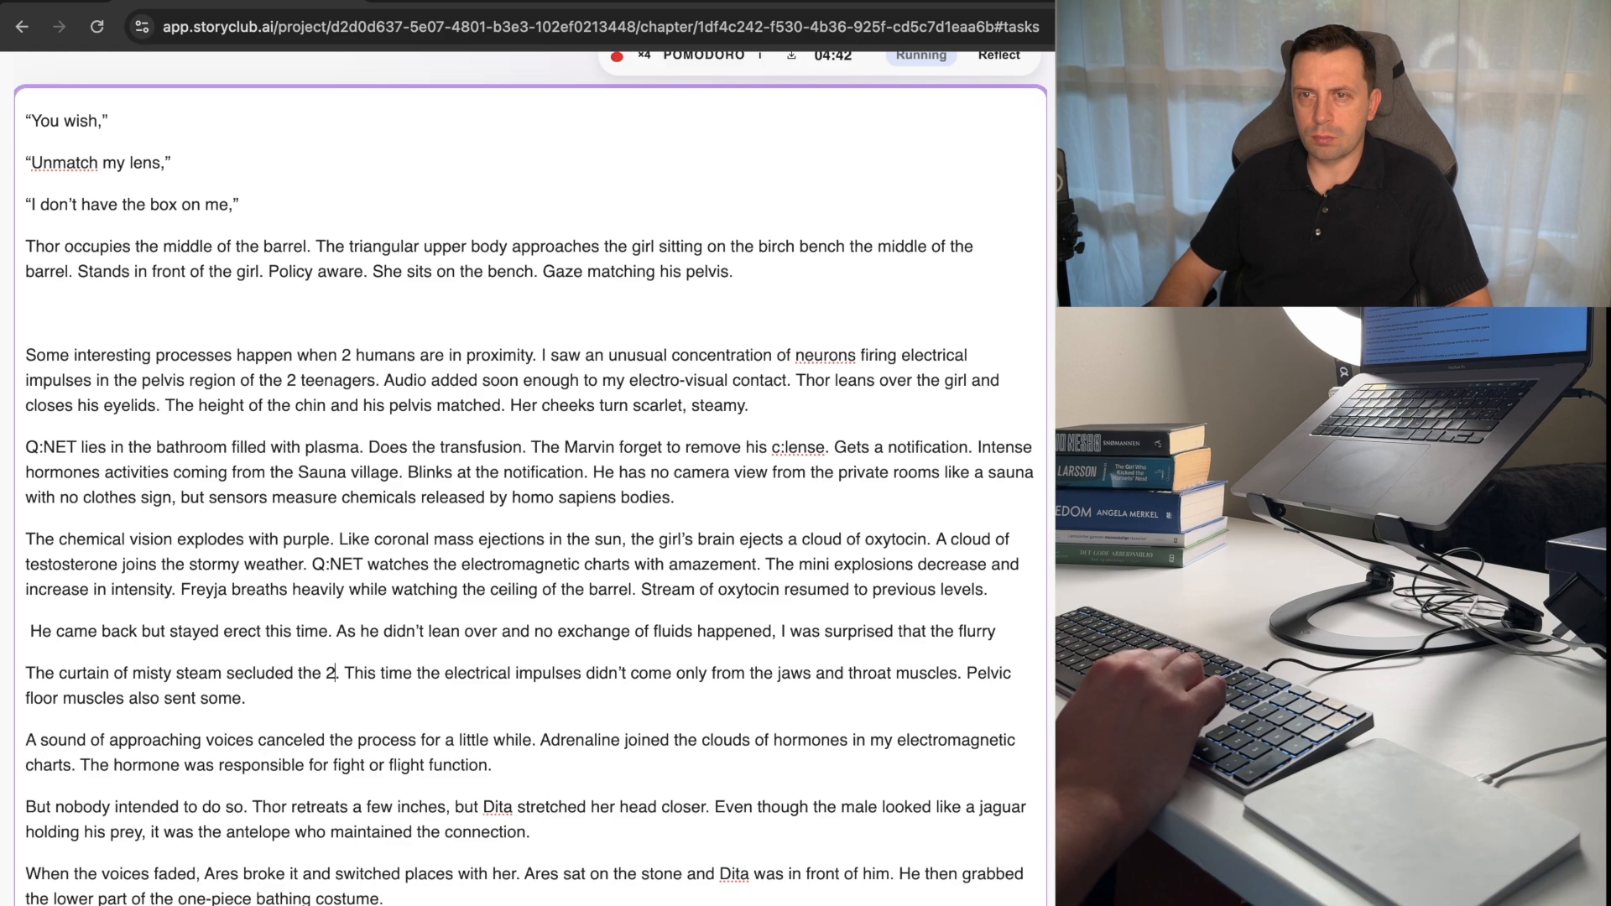
key("Down")
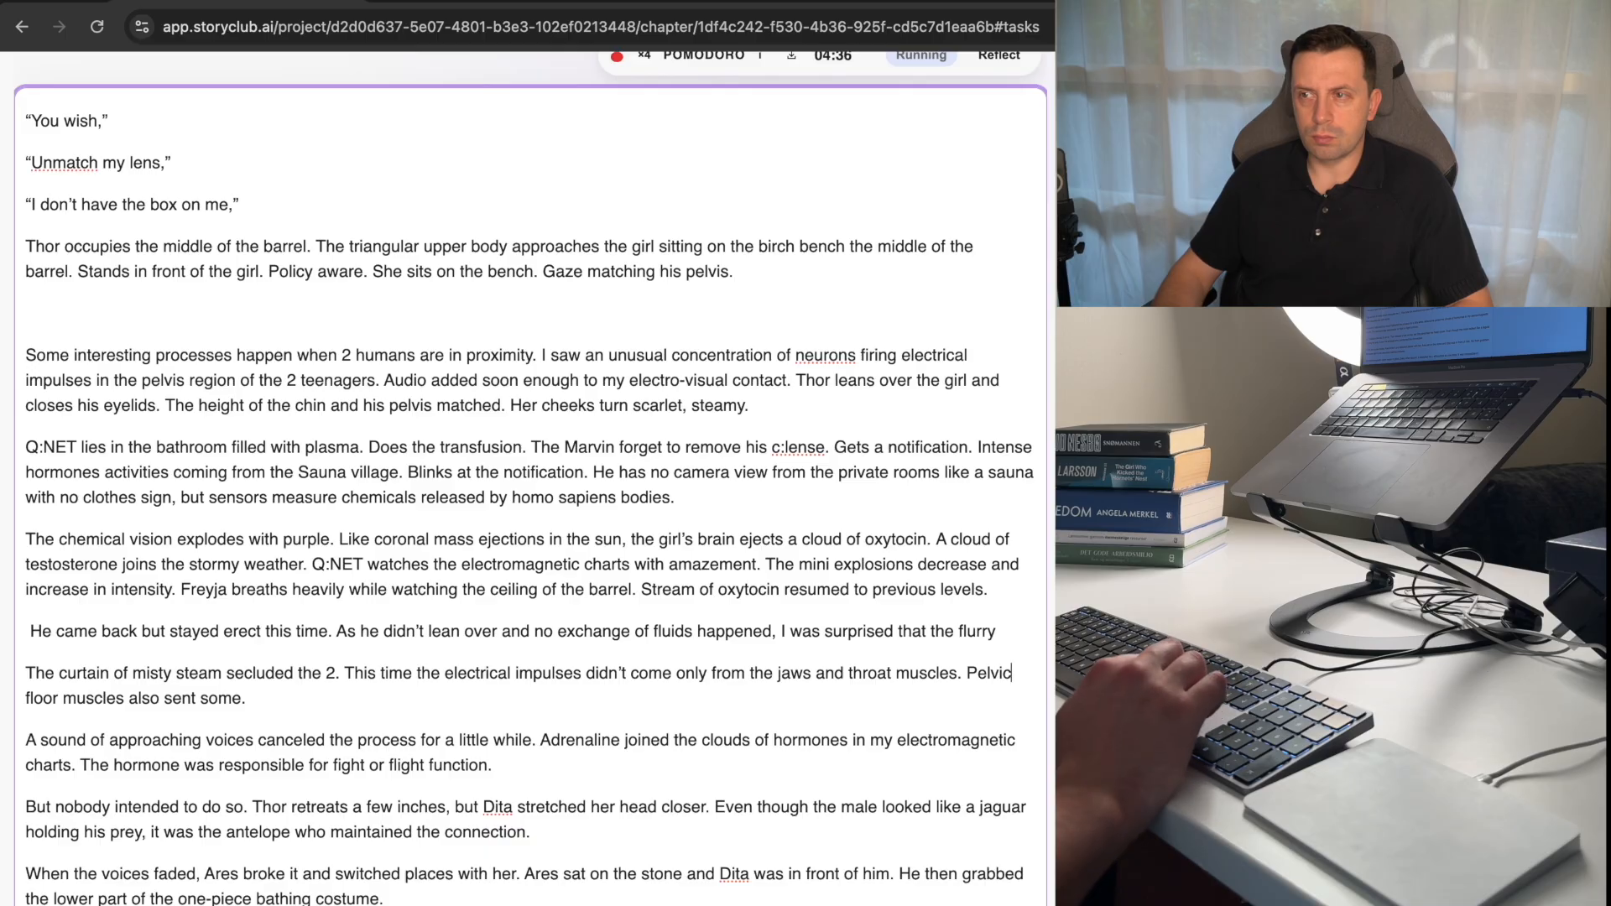
key("Left")
key("Left")
key("Left")
key("Left")
key("Left")
key("Left")
key("Left")
key("Left")
key("Right")
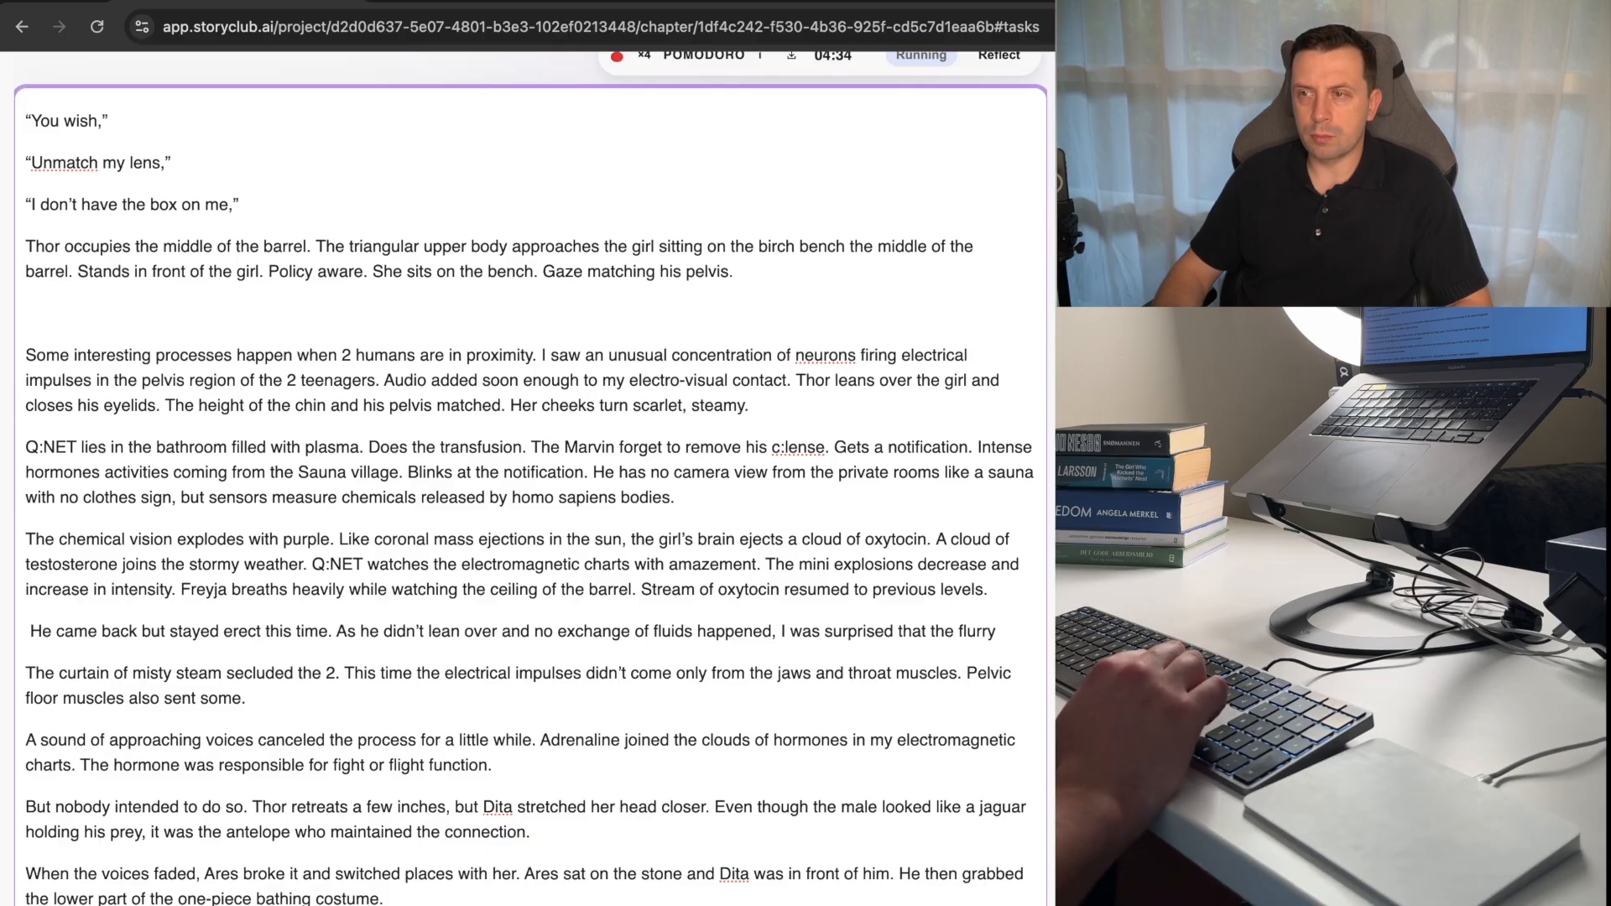
key("shift+alt+Left")
key("shift+alt+Left")
key("shift+alt+Left")
key("shift+alt+Left")
key("shift+alt+Left")
key("shift+alt+Left")
key("shift+alt+Left")
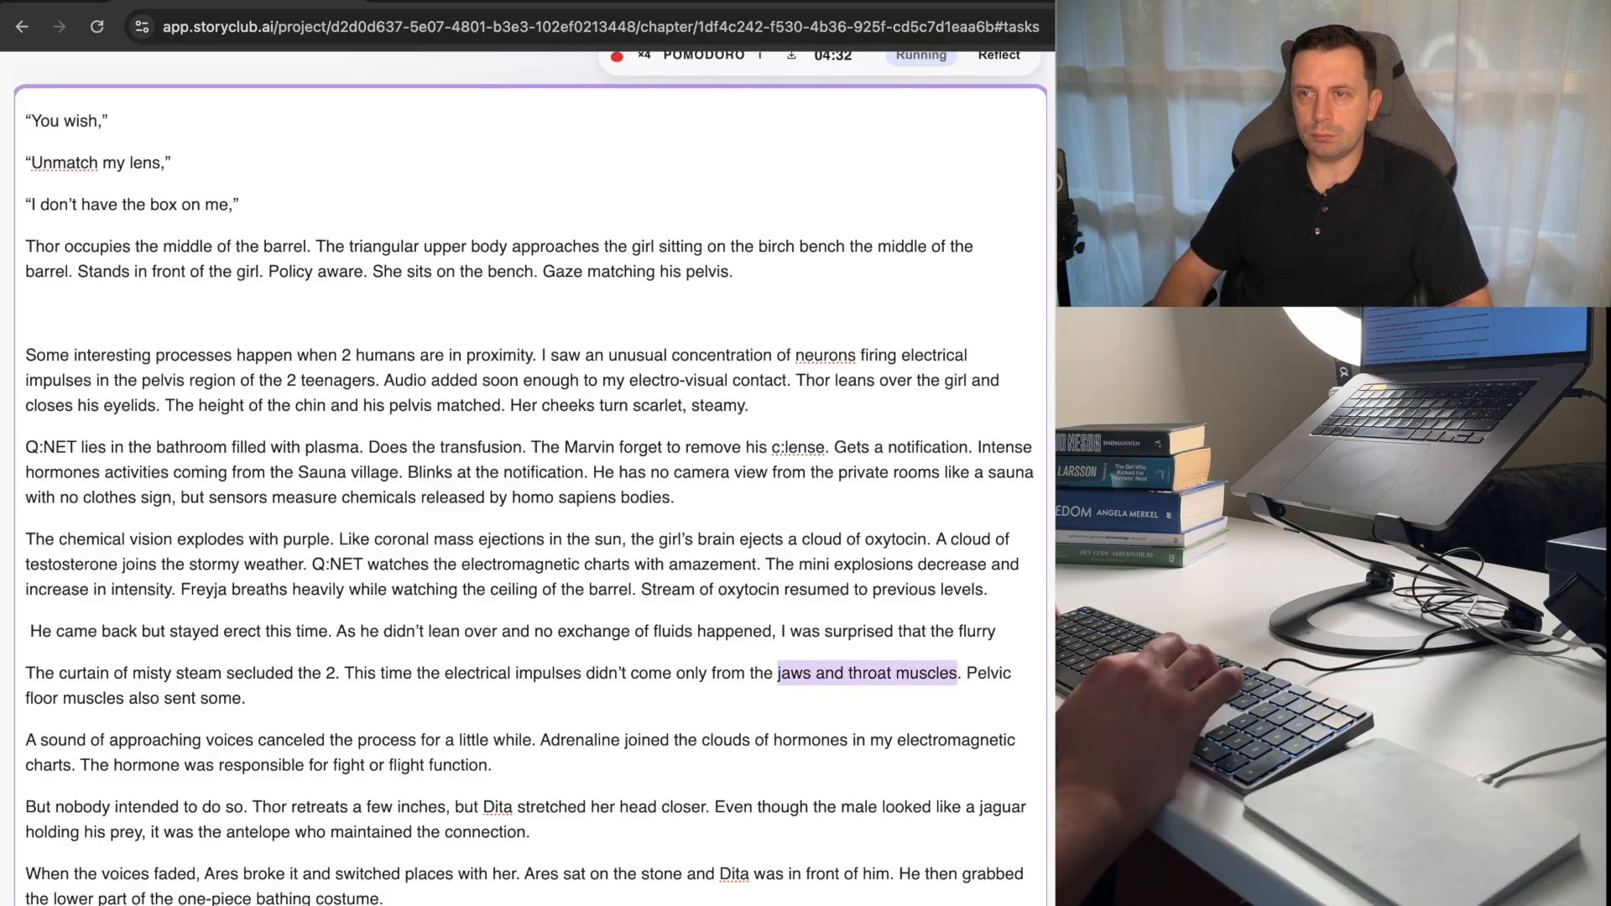
key("shift+alt+Left")
key("shift+alt+Left")
key("shift+alt+Left")
key("shift+alt+Left")
key("shift+alt+Left")
key("shift+alt+Left")
key("shift+alt+Left")
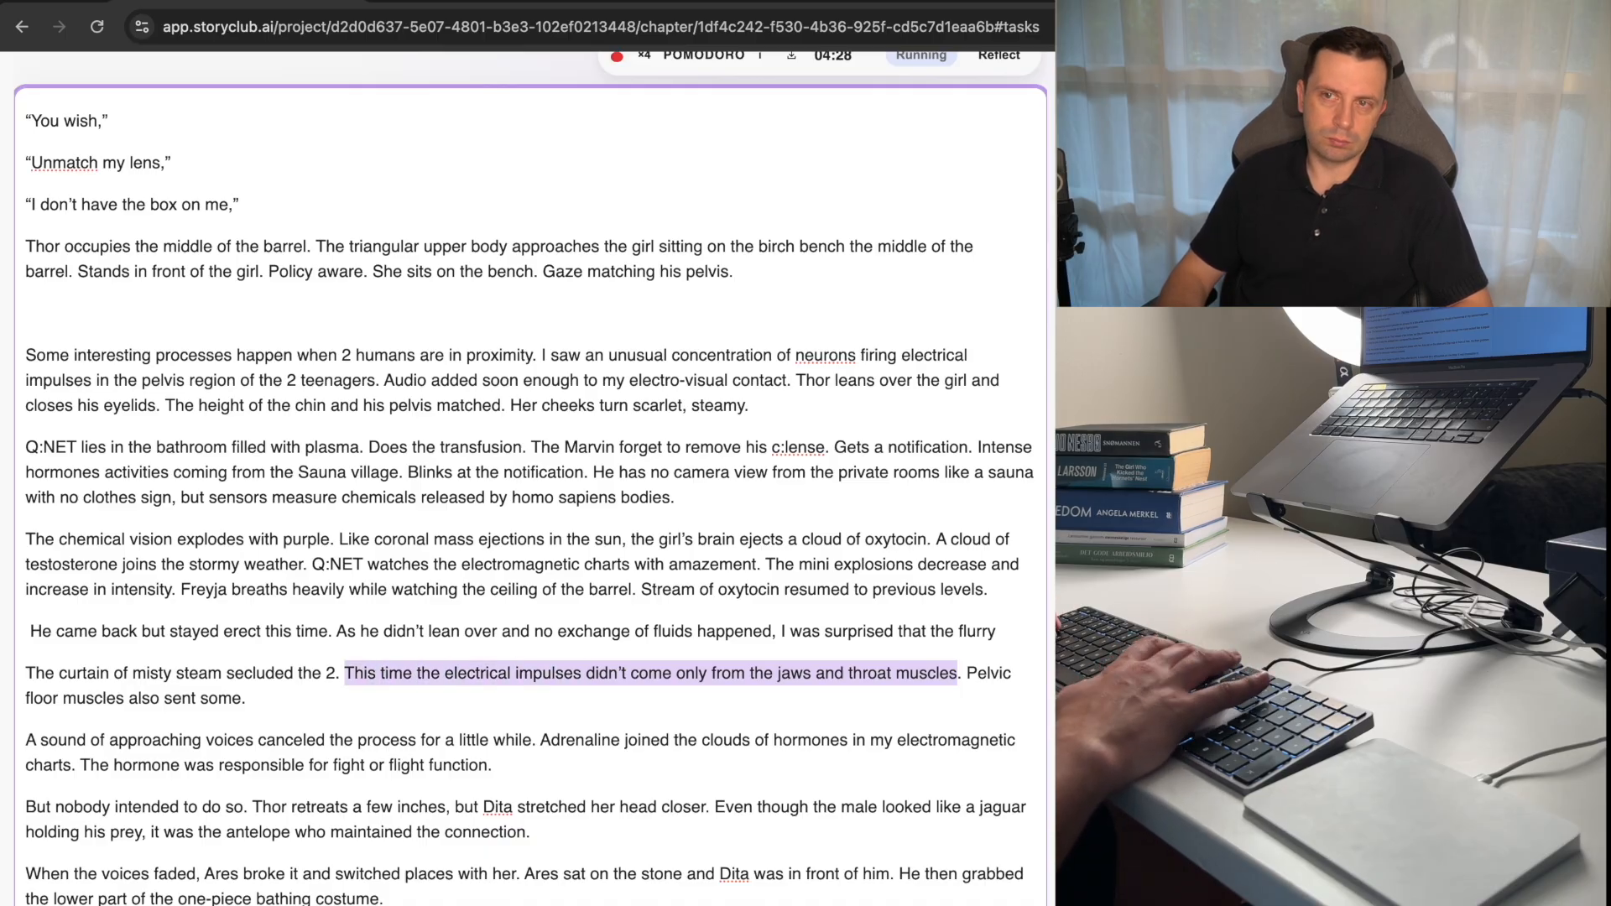
key("BackSpace")
key("Delete")
key("Delete")
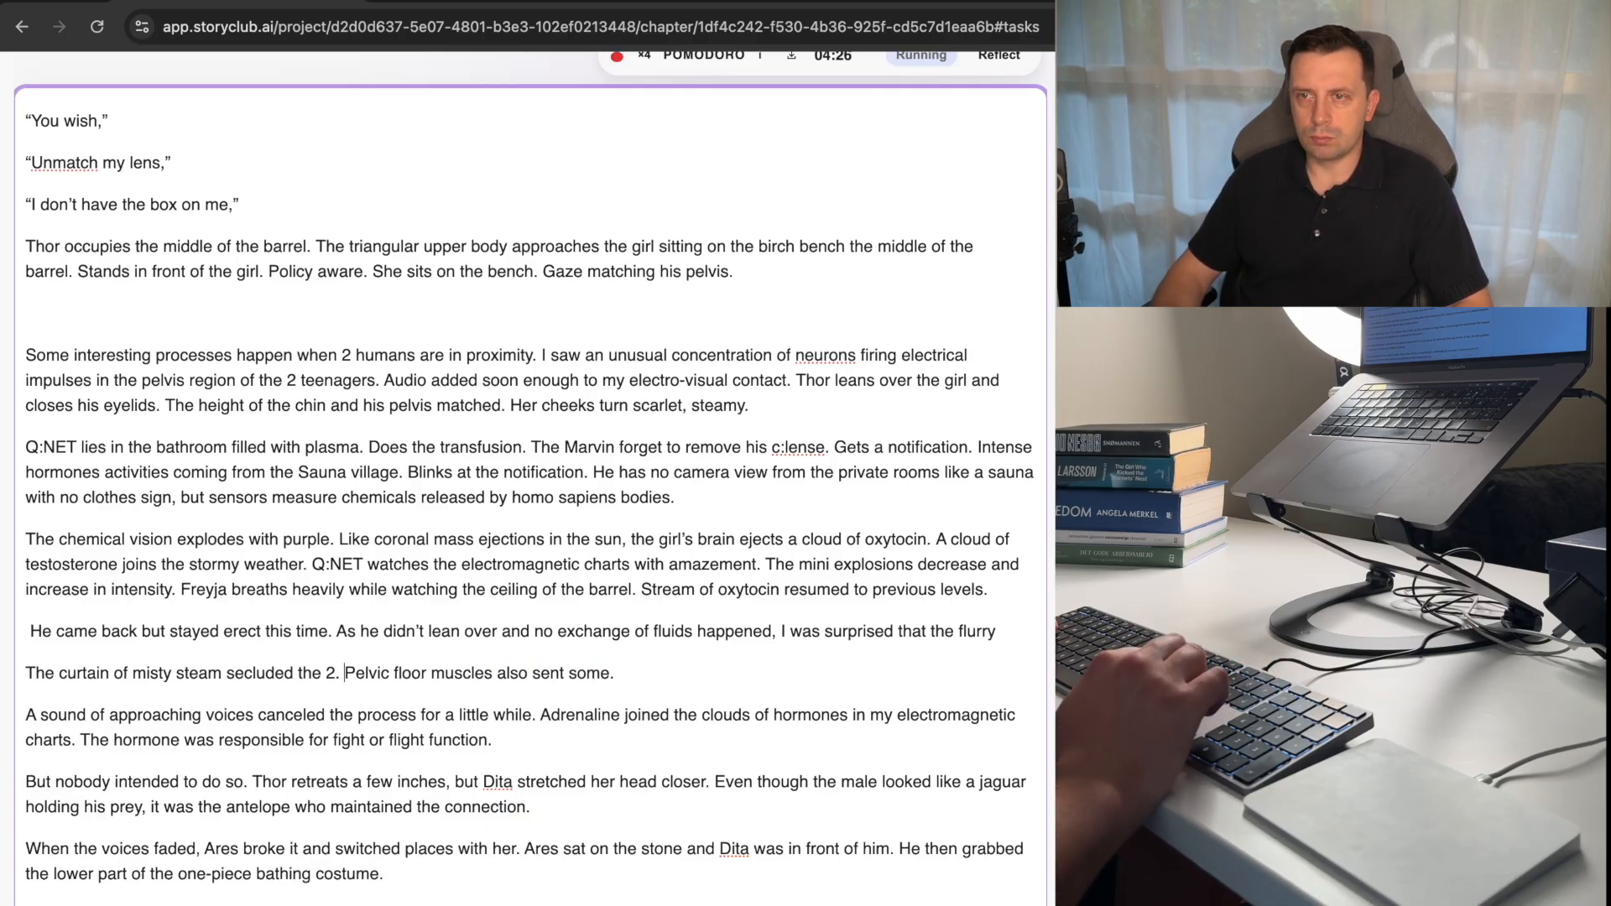
Move the last sentence of the misty steam paragraph into the chemical vision paragraph, after "increase in intensity.".
key("shift+alt+Right")
key("shift+alt+Right")
key("shift+alt+Right")
key("shift+alt+Right")
key("shift+alt+Right")
key("shift+alt+Right")
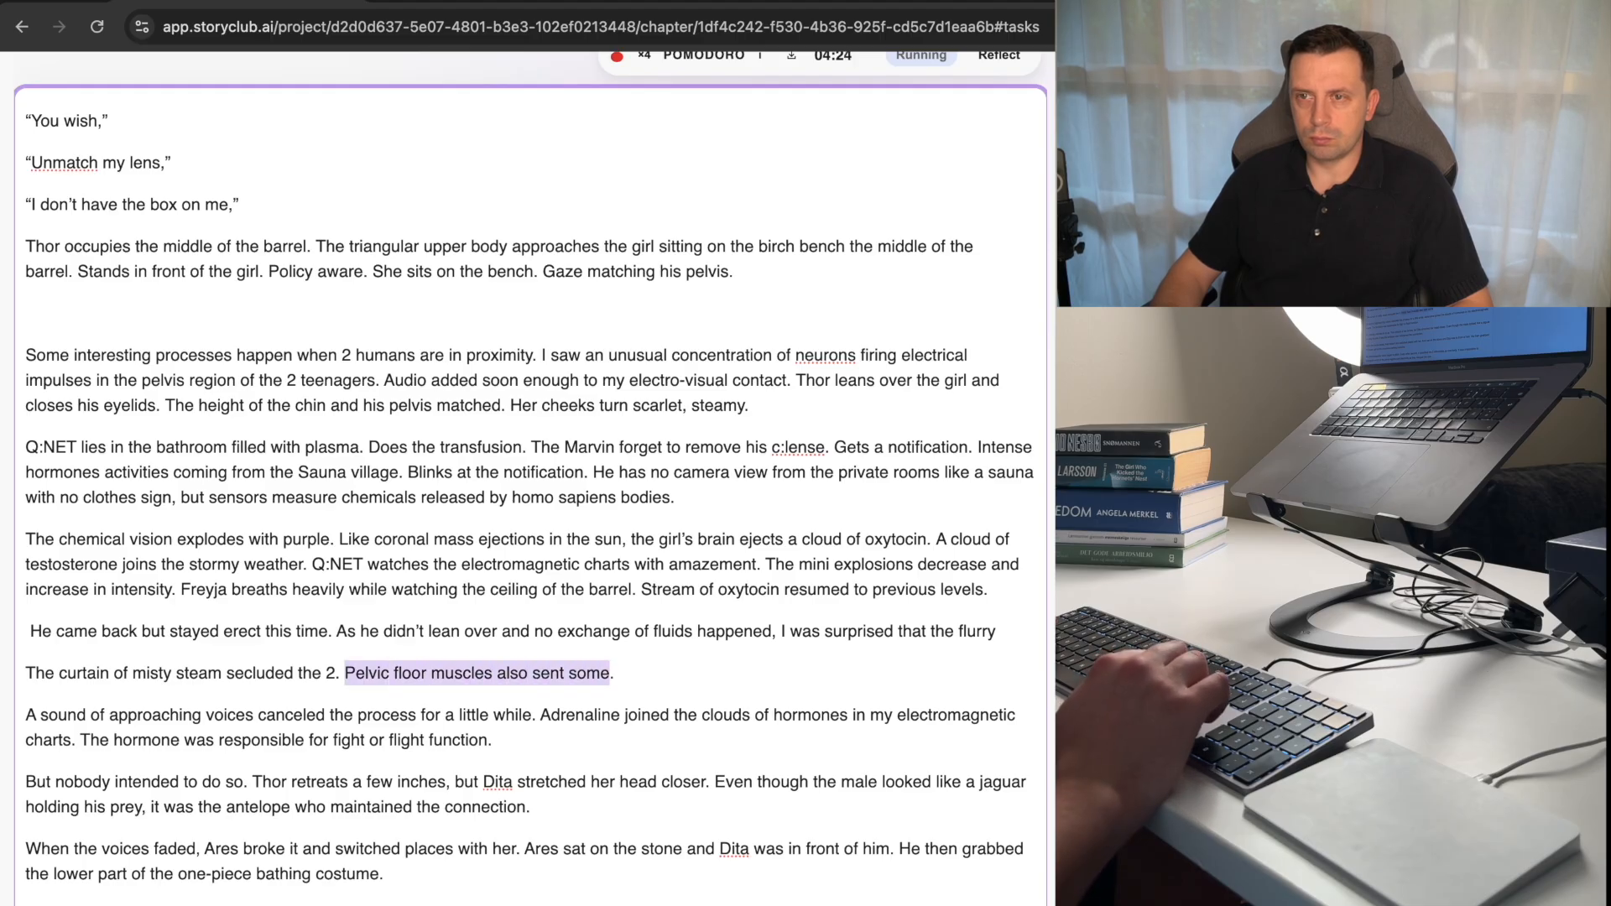
key("shift+Right")
key("BackSpace")
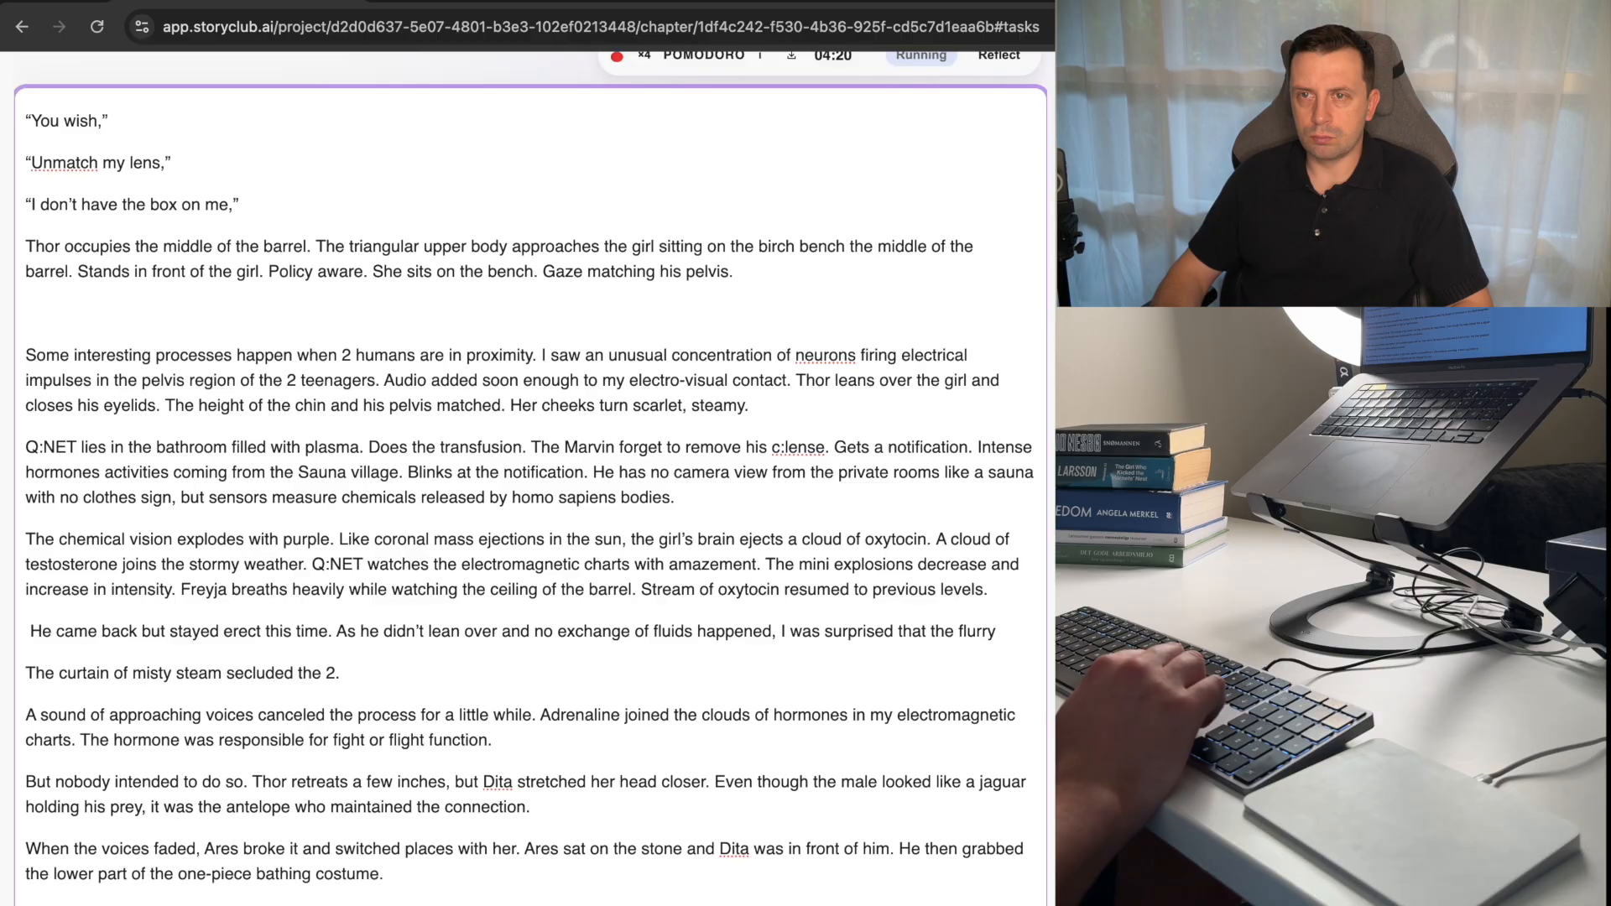
key("alt+Right")
key("alt+Right")
key("Right")
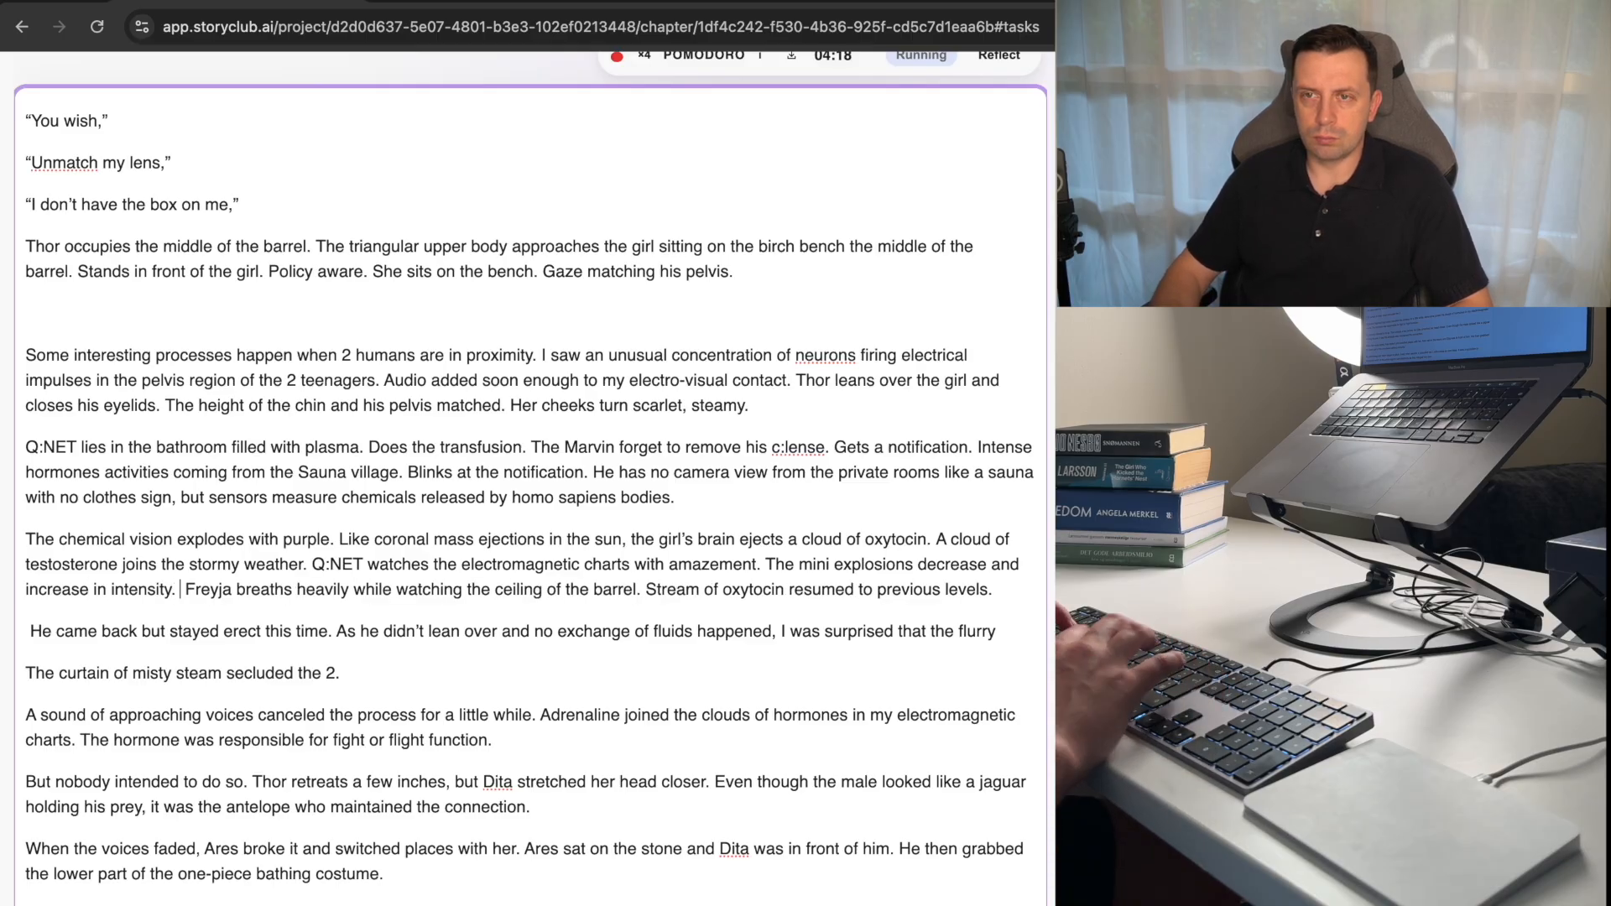
key("super+v")
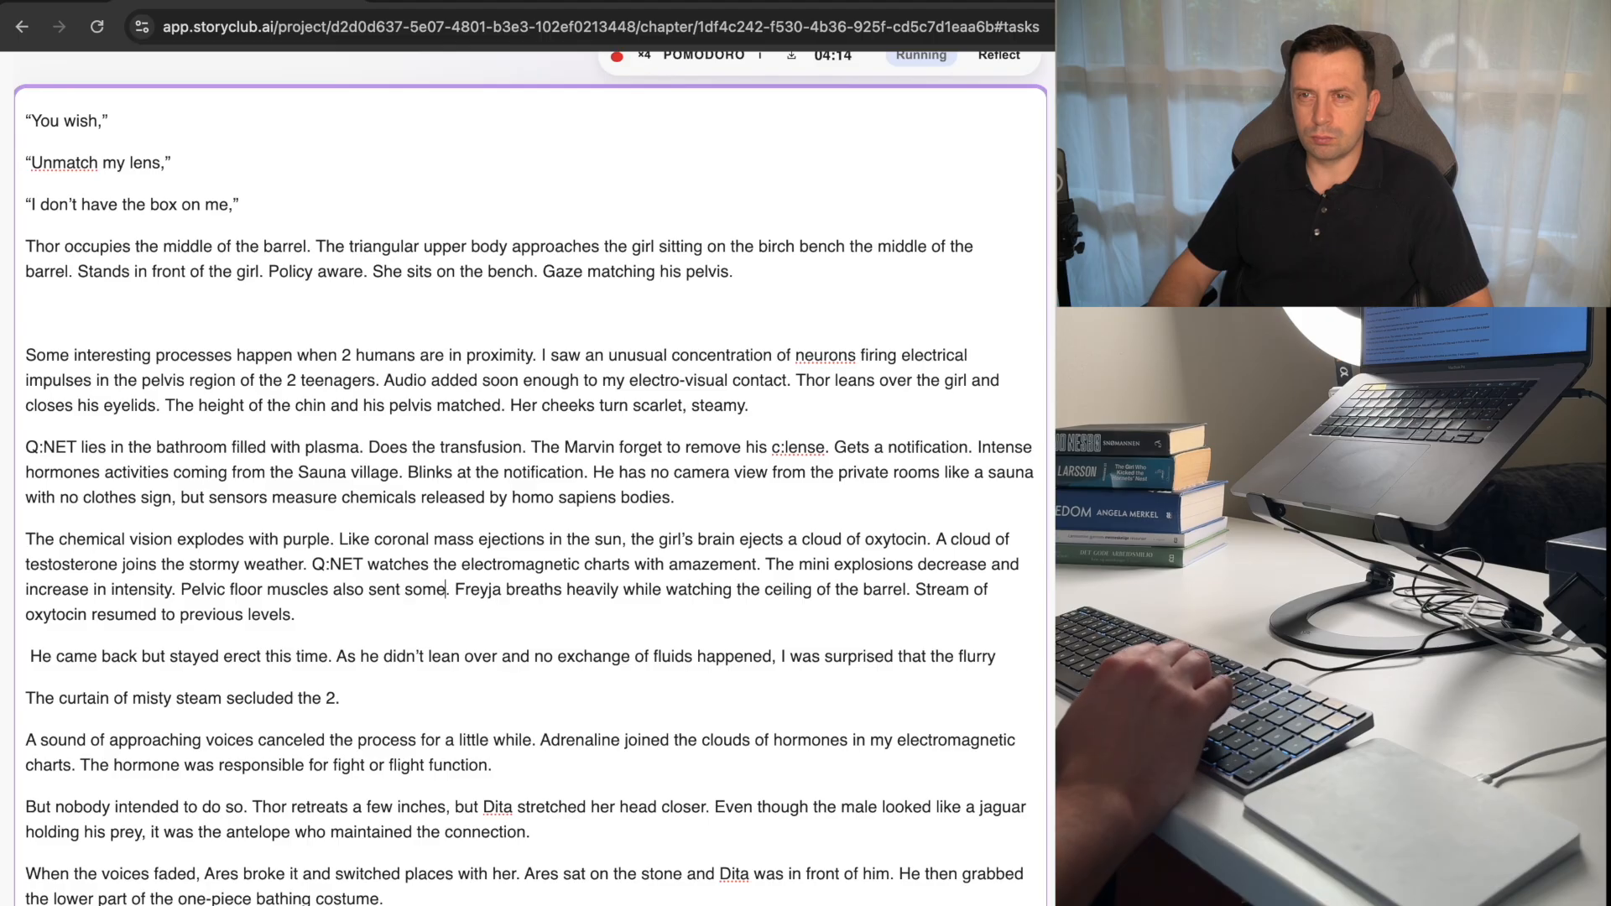
Replace "some" with "electricity" at the end of the sentence before "Freyja breaths heavily" in the chemical vision paragraph.
key("alt+shift+Left")
type("eleci")
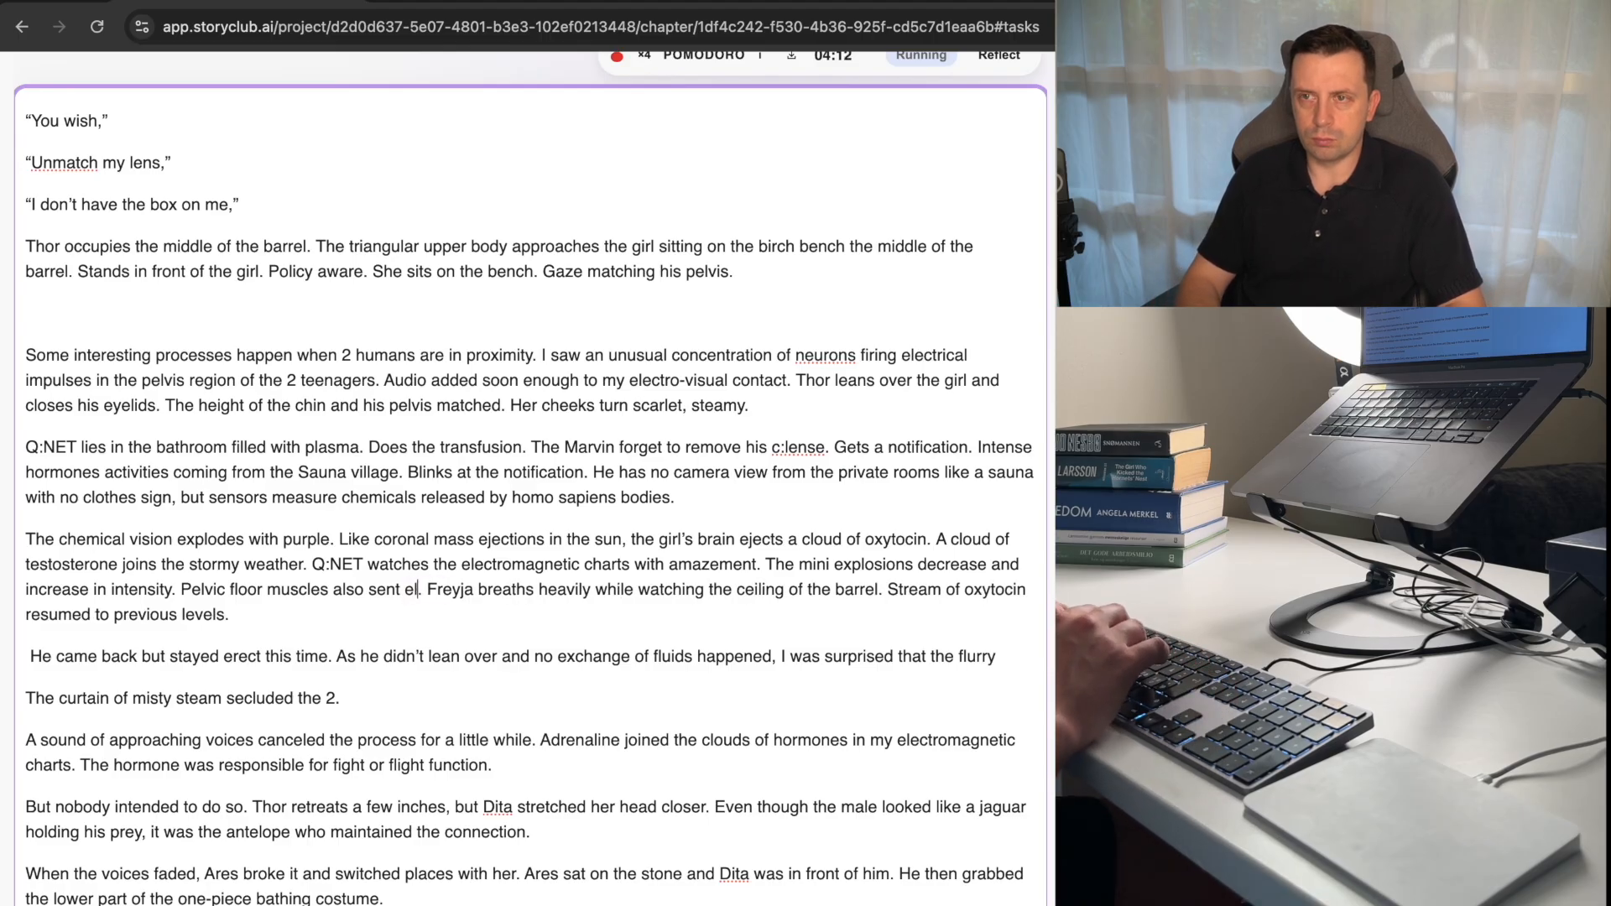
key("BackSpace")
type("tric")
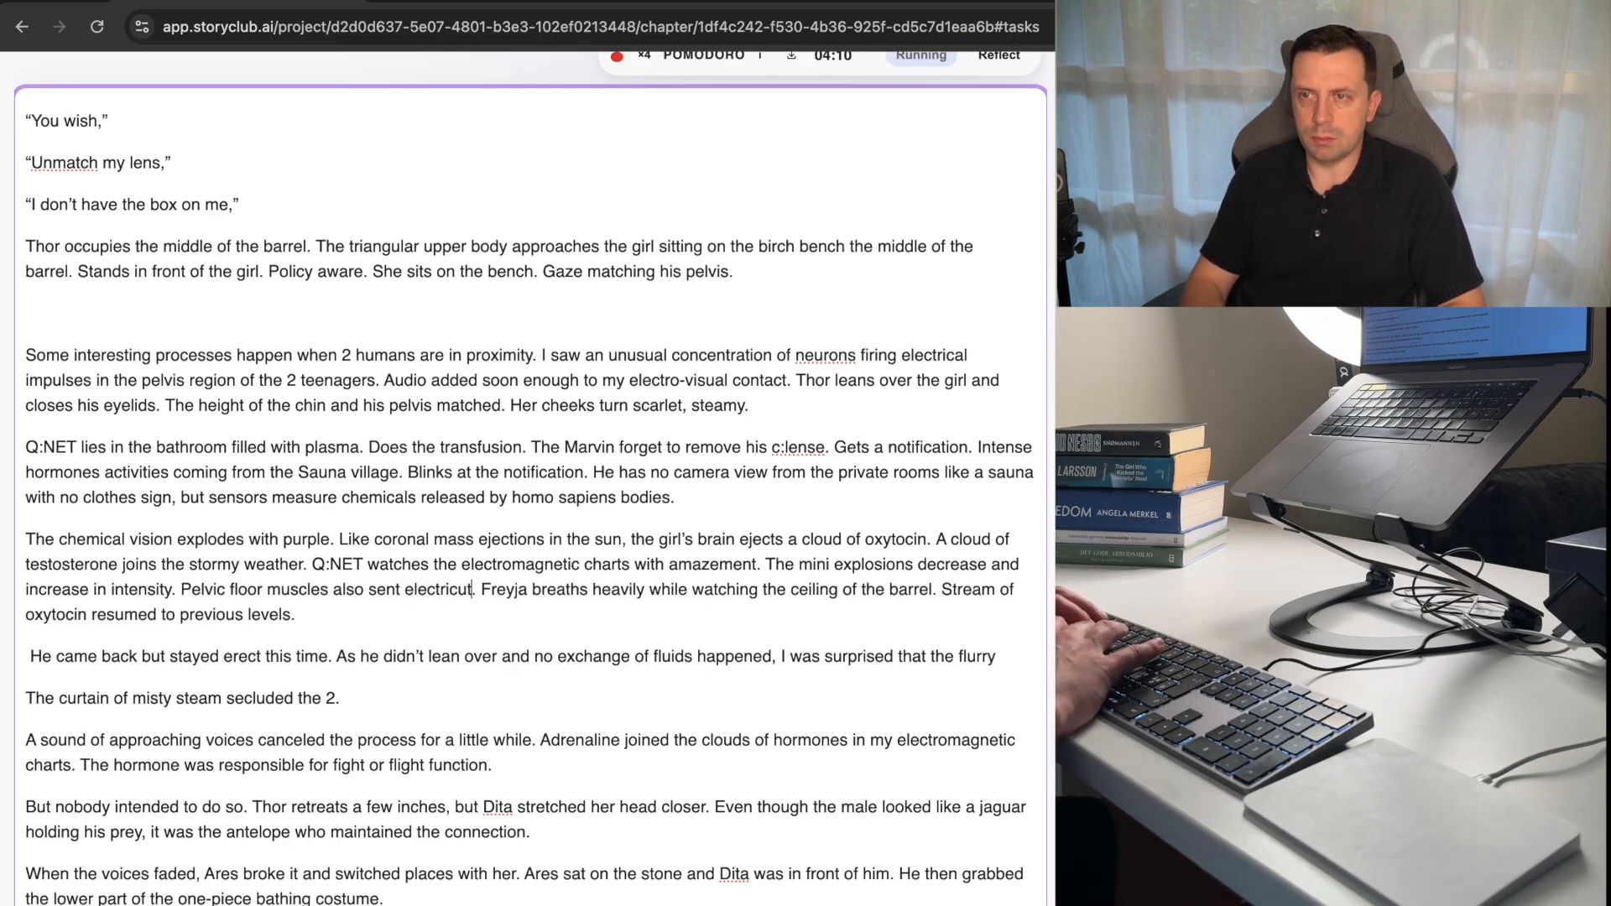
type("ity")
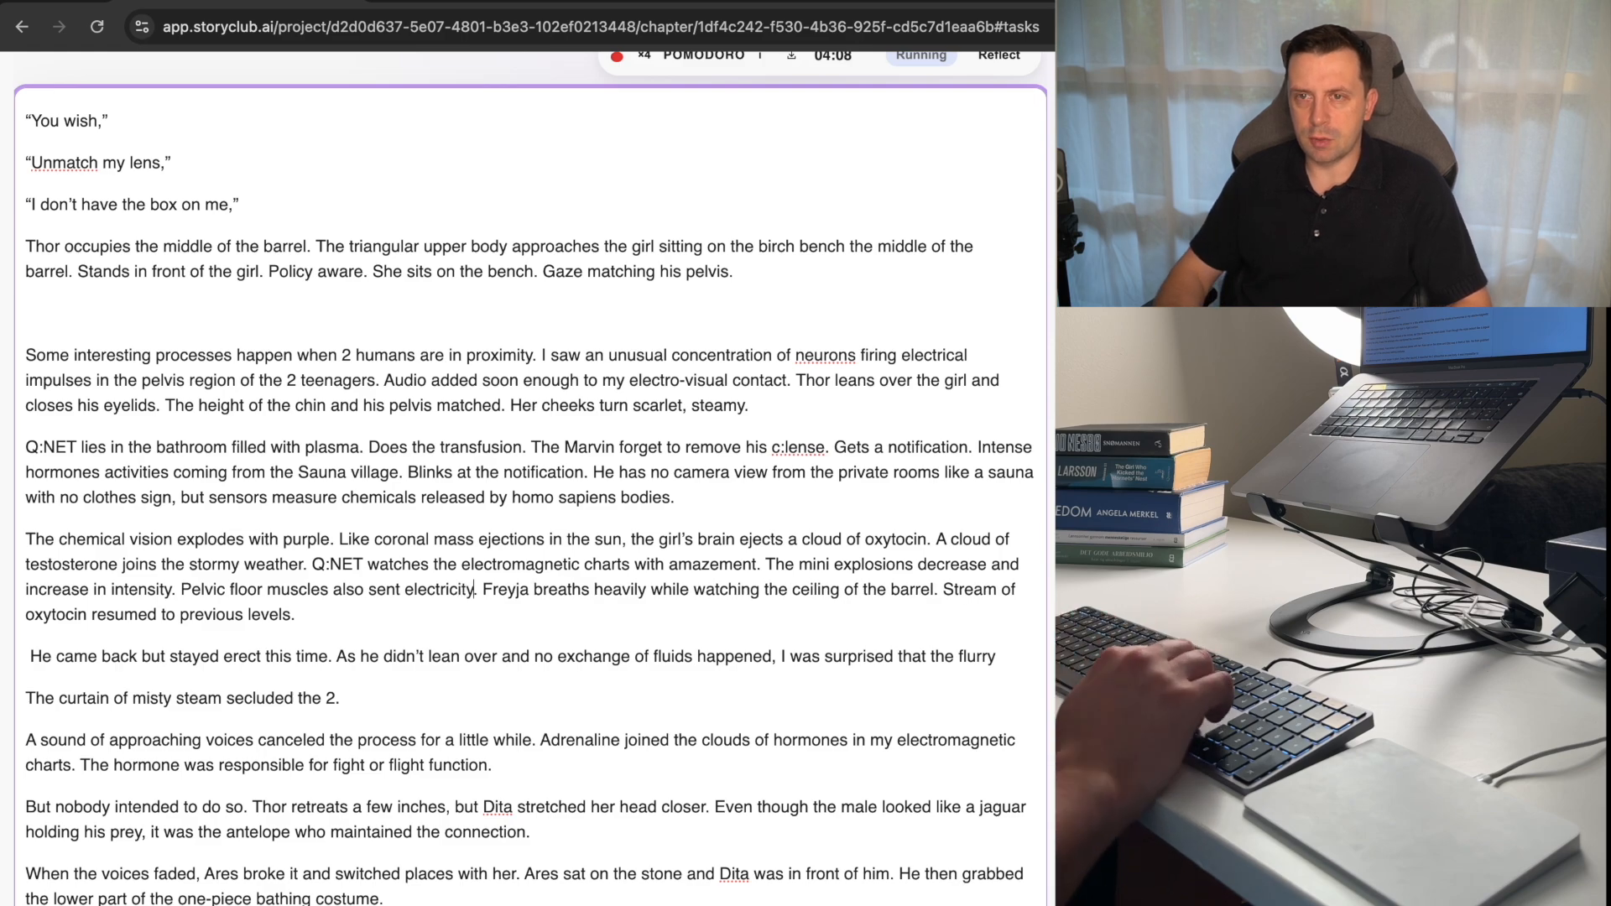
Delete the sentence "The curtain of misty steam secluded the 2.".
key("shift+alt+Left")
key("shift+alt+Left")
key("shift+alt+Left")
key("shift+alt+Left")
key("shift+alt+Left")
key("shift+alt+Left")
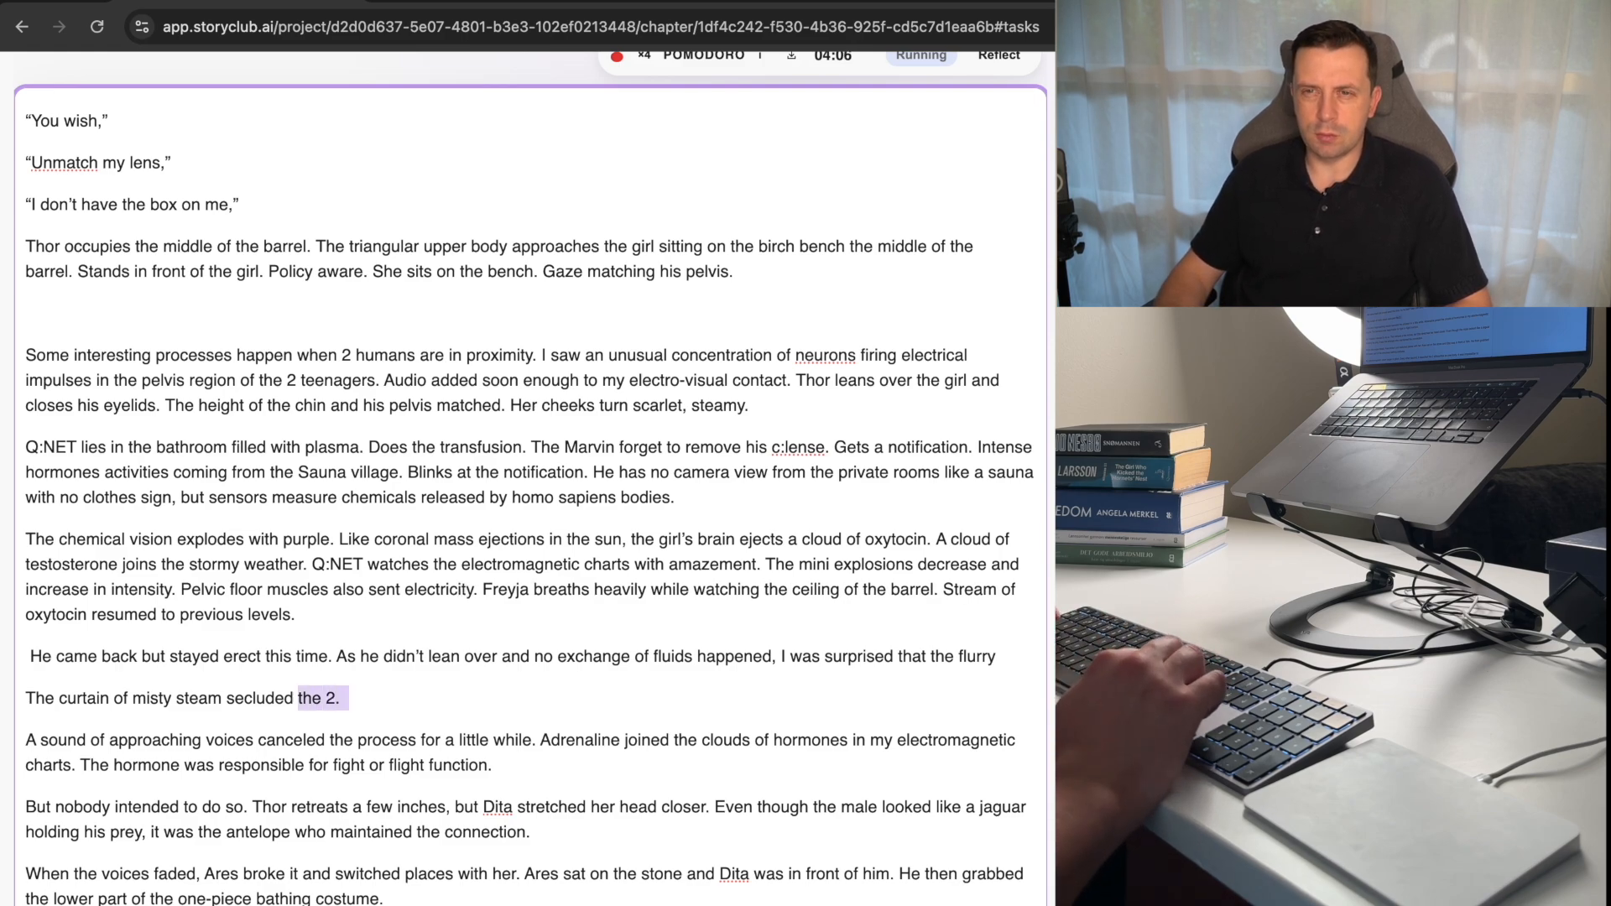
key("shift+alt+Left")
key("shift+alt+Left")
key("BackSpace")
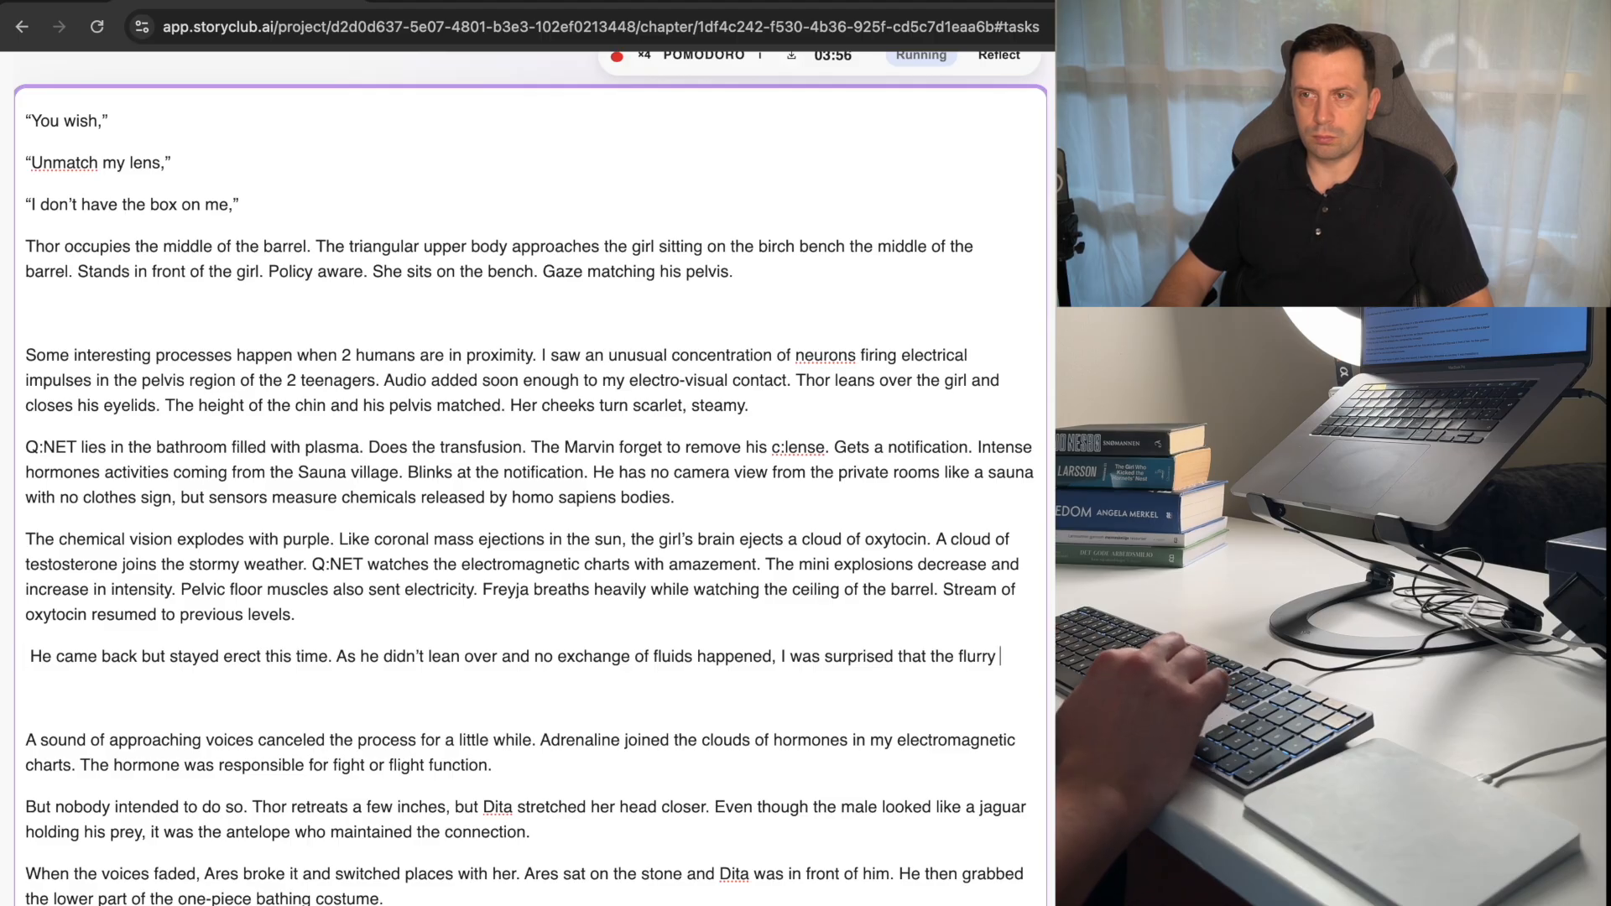
Delete the unfinished sentence beginning "As he didn't lean over" from the paragraph below the chemical vision paragraph.
key("shift+alt+Left")
key("shift+alt+Left")
key("shift+alt+Left")
key("shift+alt+Left")
key("shift+alt+Left")
key("shift+alt+Left")
key("shift+alt+Left")
key("shift+alt+Left")
key("shift+alt+Left")
key("shift+alt+Left")
key("shift+alt+Left")
key("shift+alt+Left")
key("shift+alt+Left")
key("shift+alt+Left")
key("shift+alt+Left")
key("shift+alt+Left")
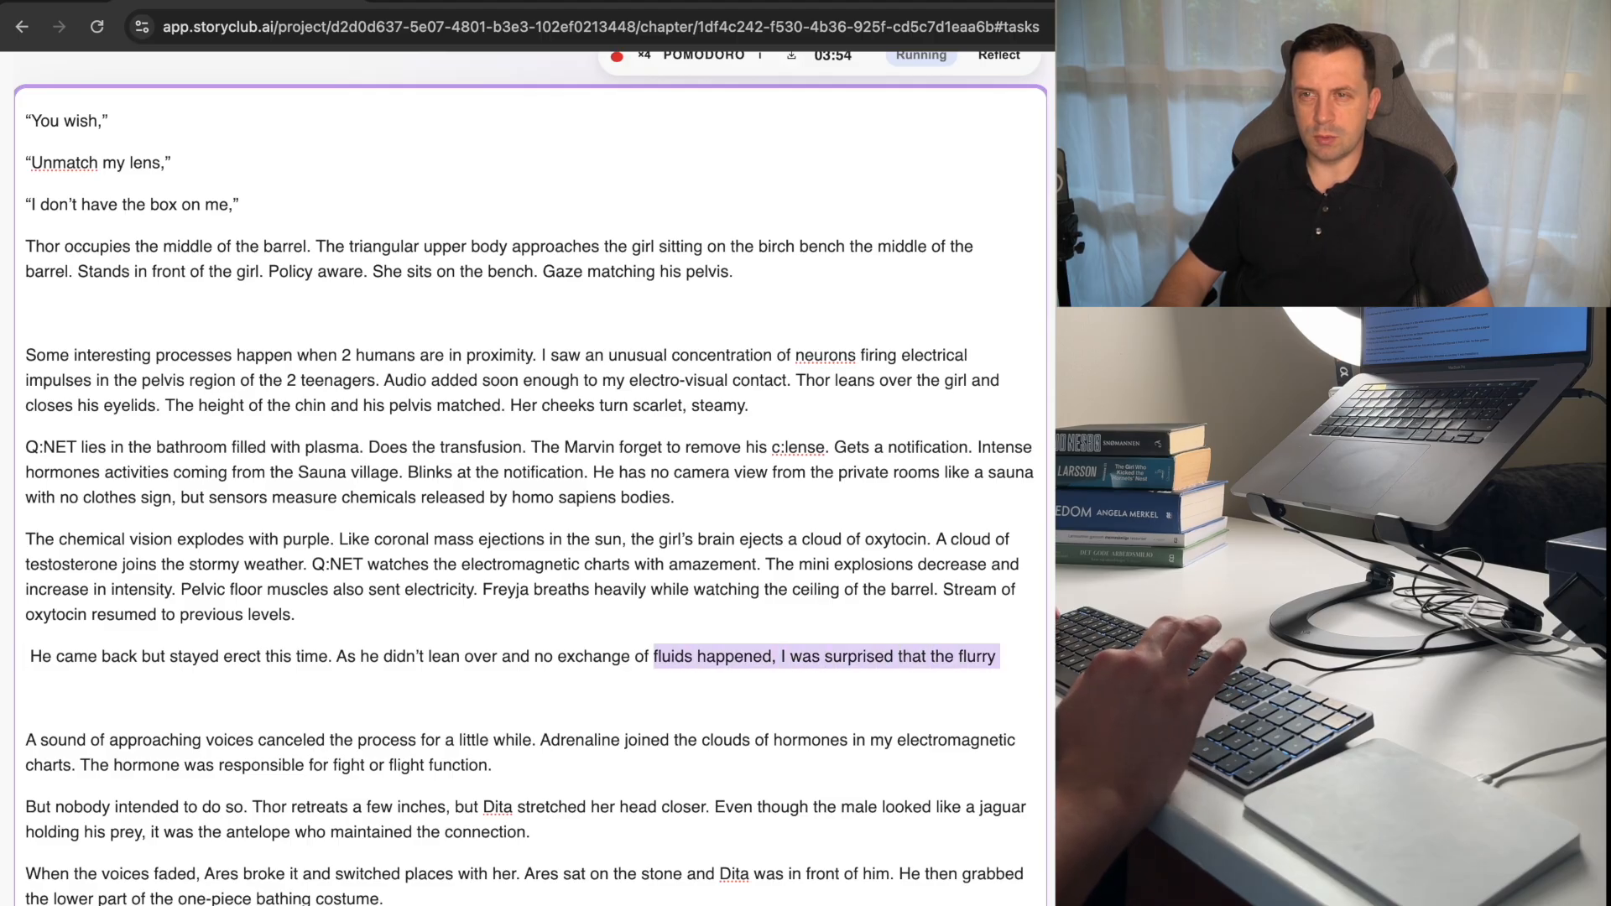
Delete the remaining sentence beginning "He came back" along with the empty lines above the approaching voices paragraph.
key("shift+alt+Left")
key("BackSpace")
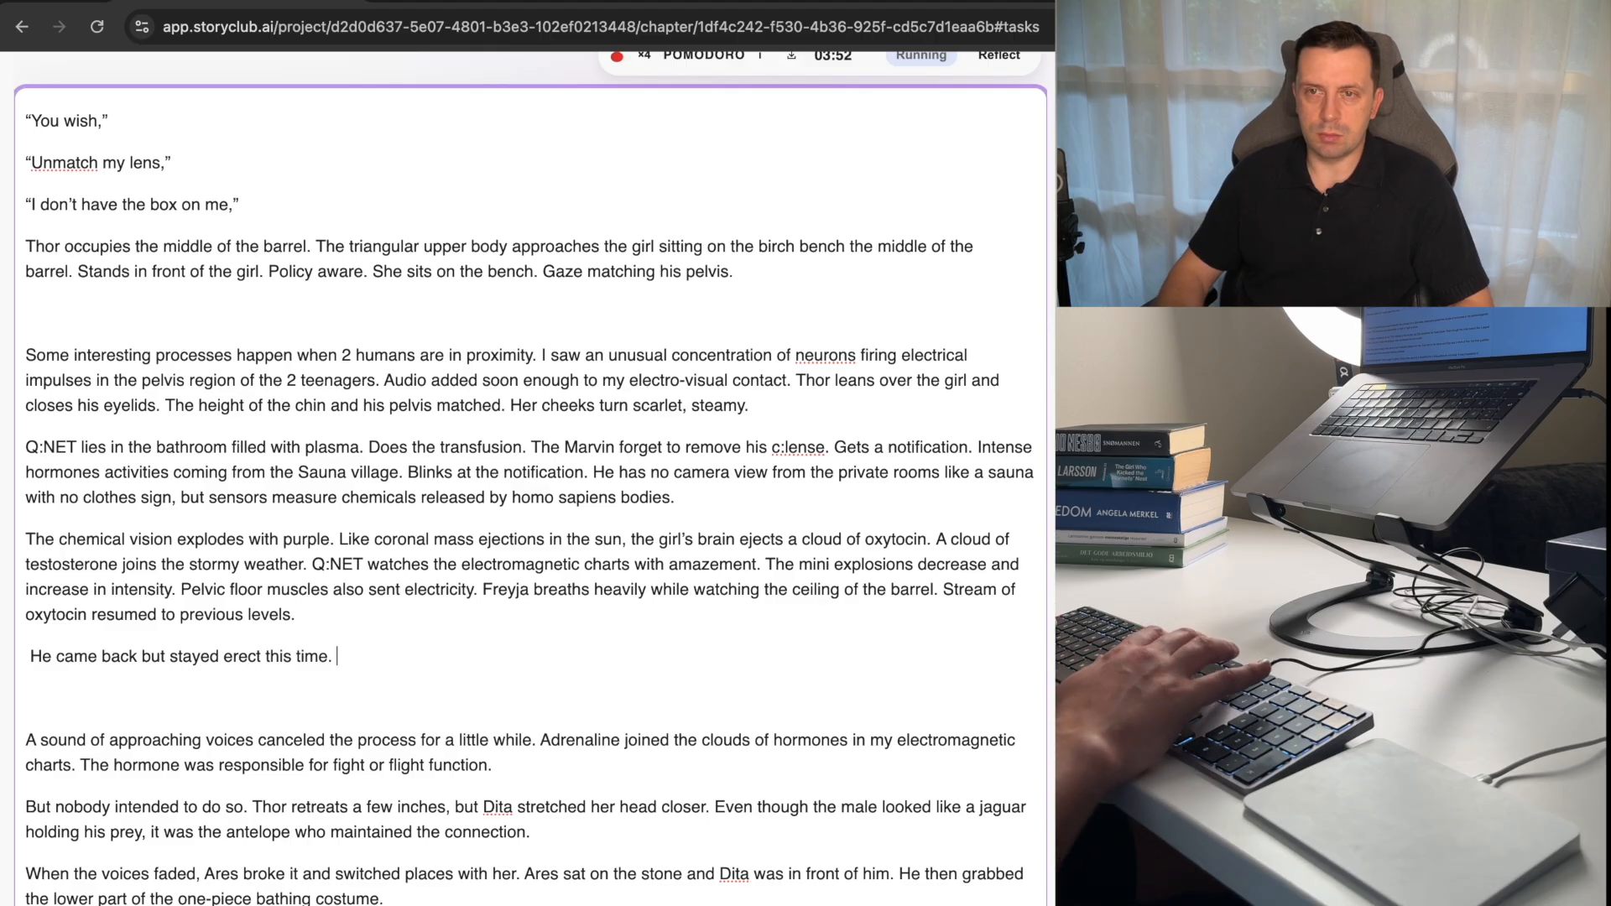
key("shift+alt+Left")
key("shift+alt+Left")
key("shift+alt+Left")
key("shift+alt+Left")
key("shift+alt+Left")
key("shift+alt+Left")
key("shift+alt+Left")
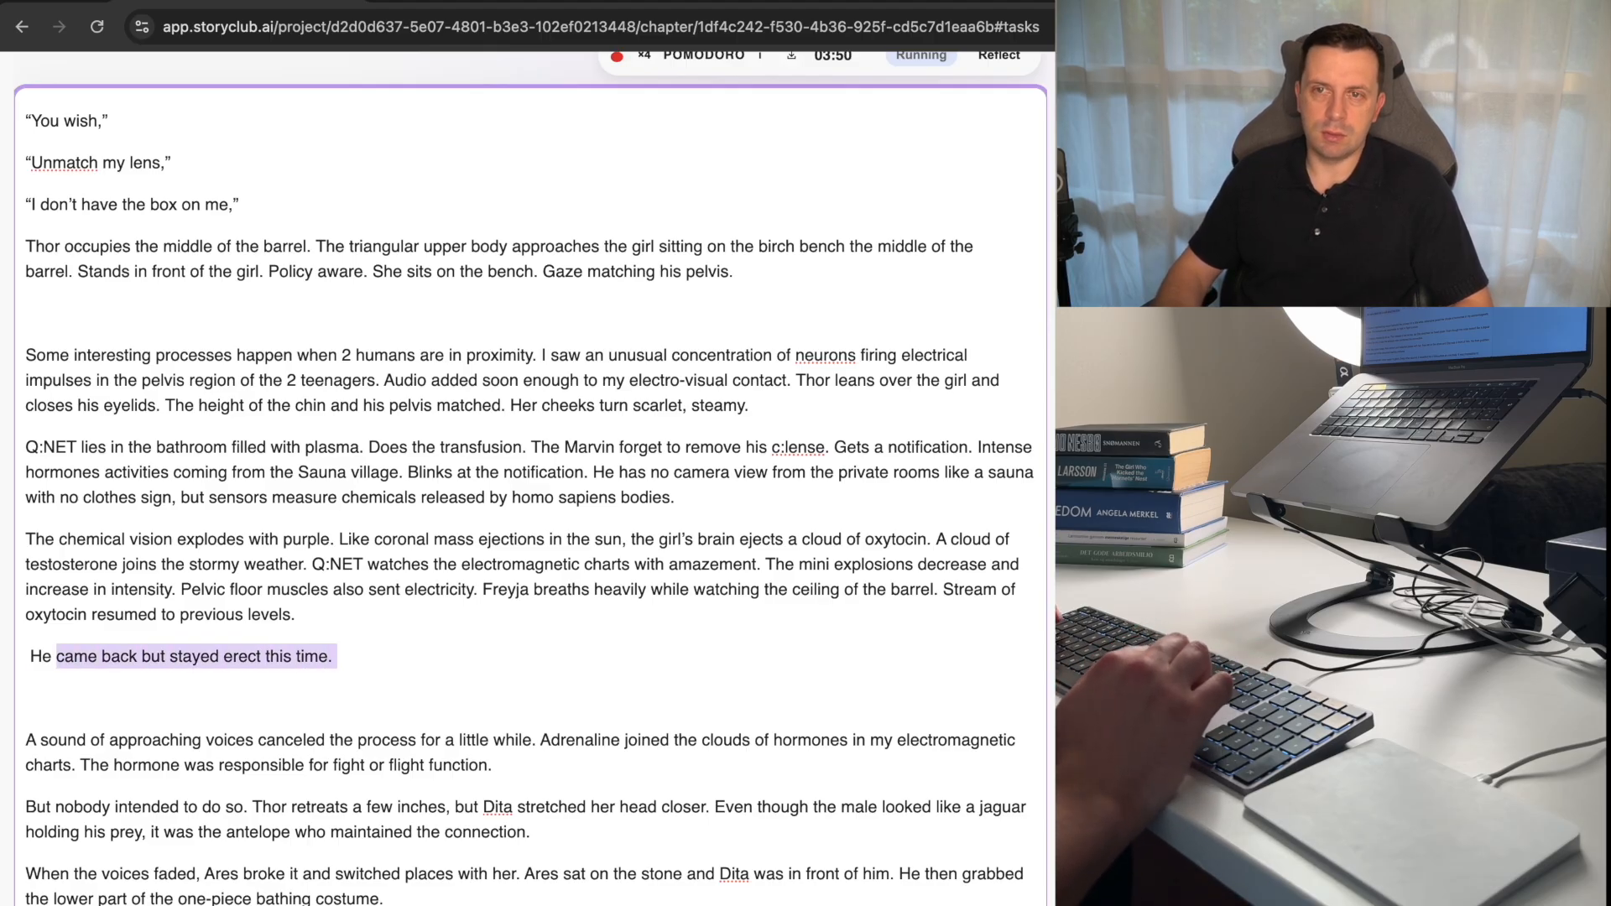
key("shift+alt+Left")
key("BackSpace")
key("Delete")
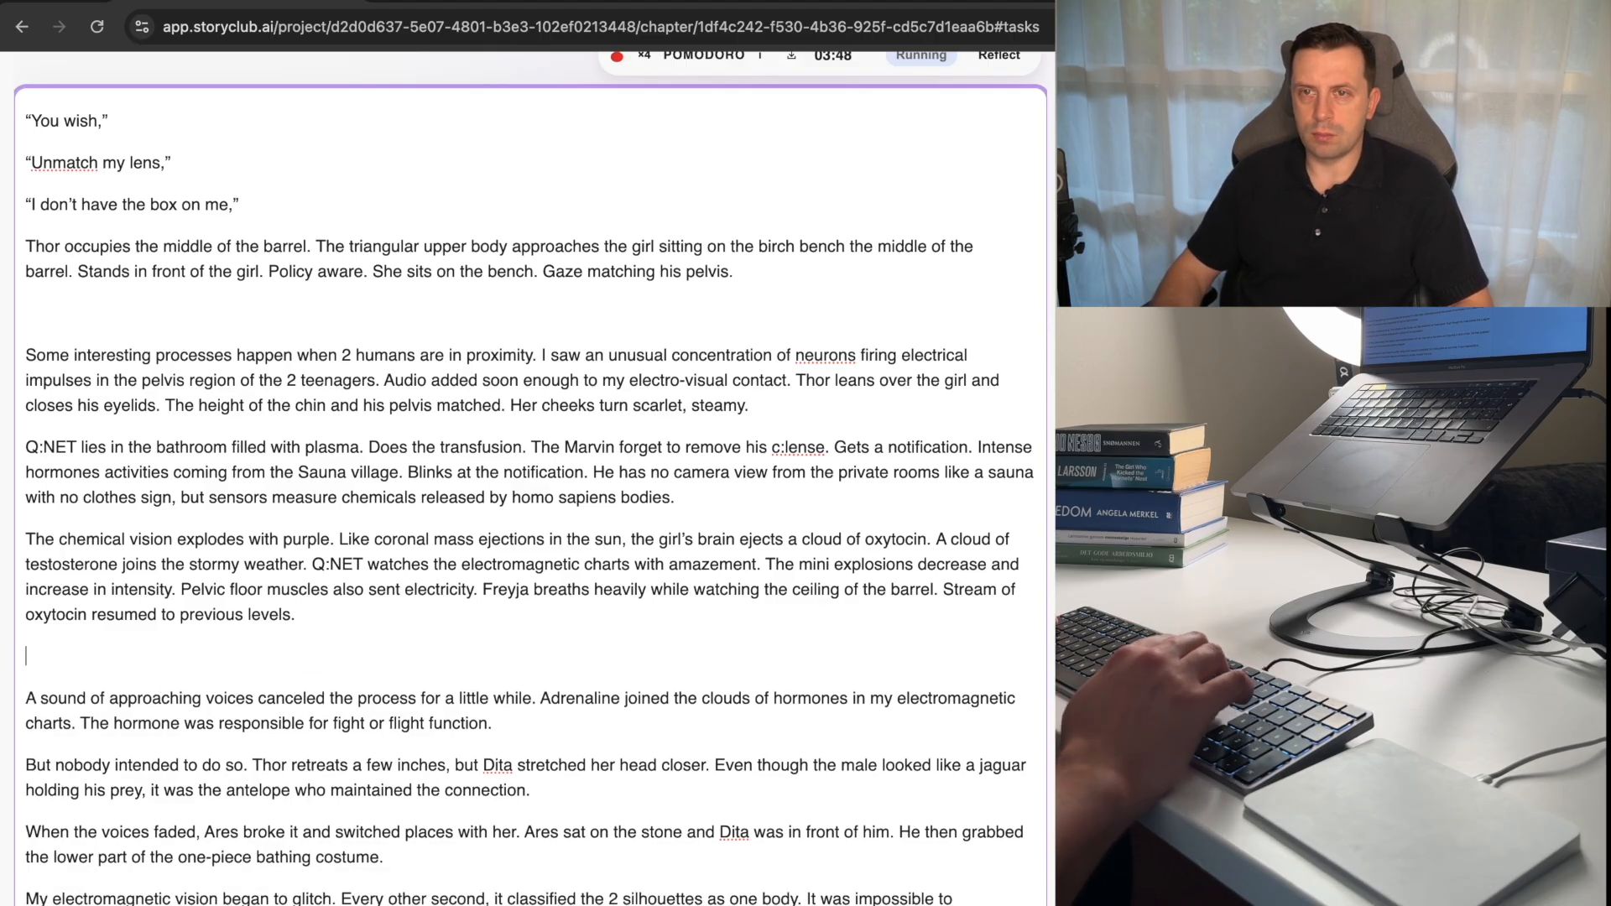
key("BackSpace")
Replace "Dita" with "Freyja" in the paragraph beginning "But nobody intended to do so.".
key("Down")
key("Down")
key("Down")
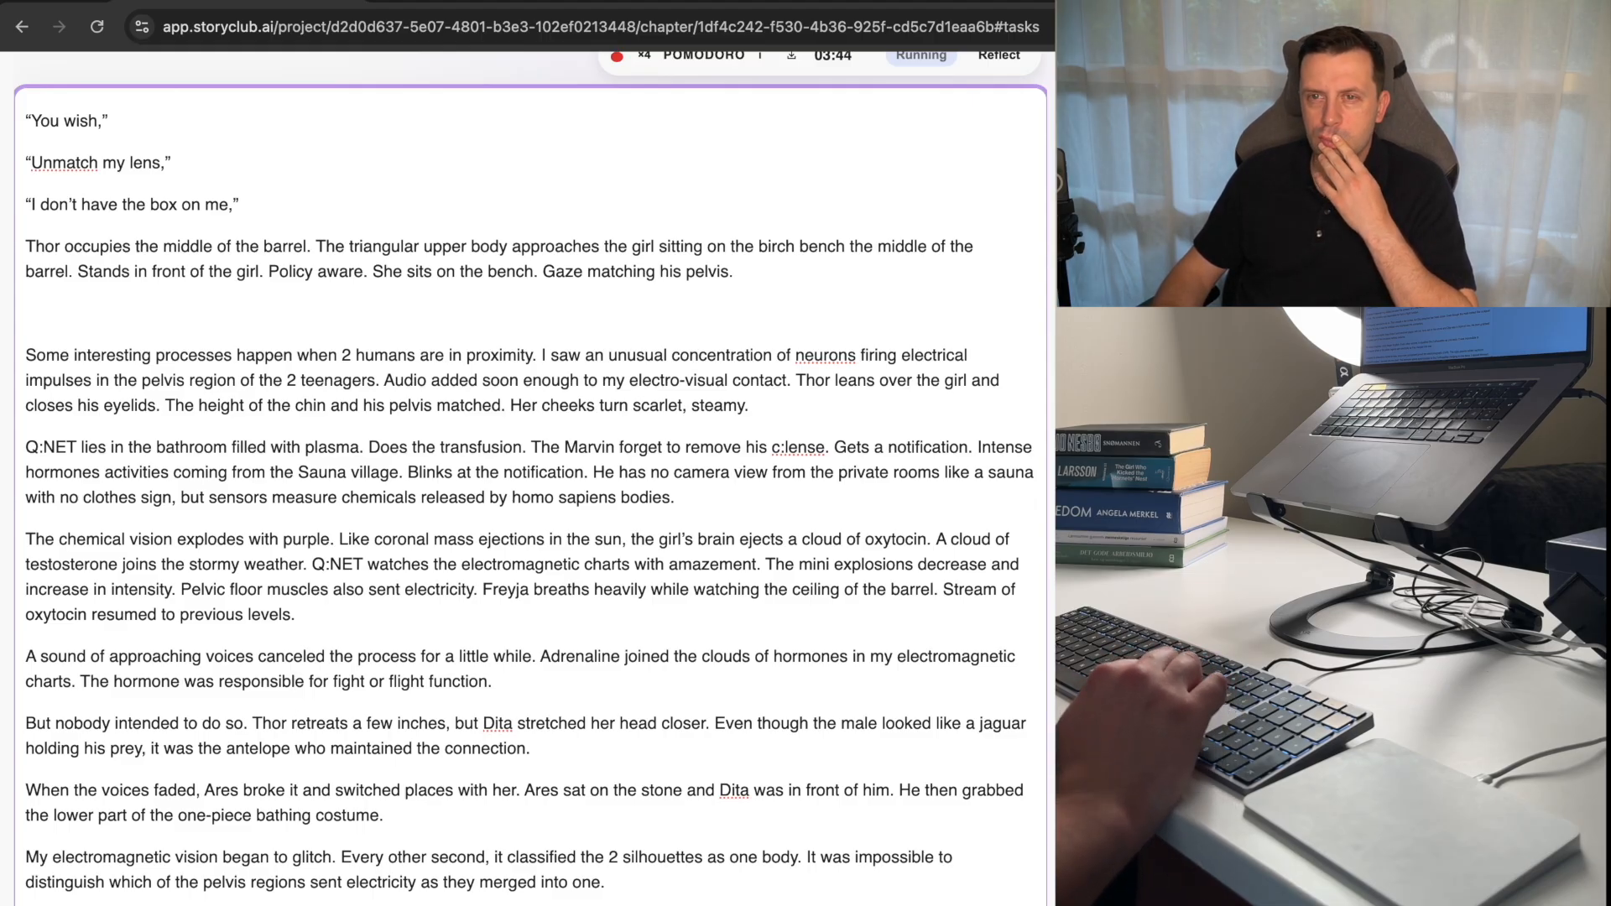
key("Up")
key("Up")
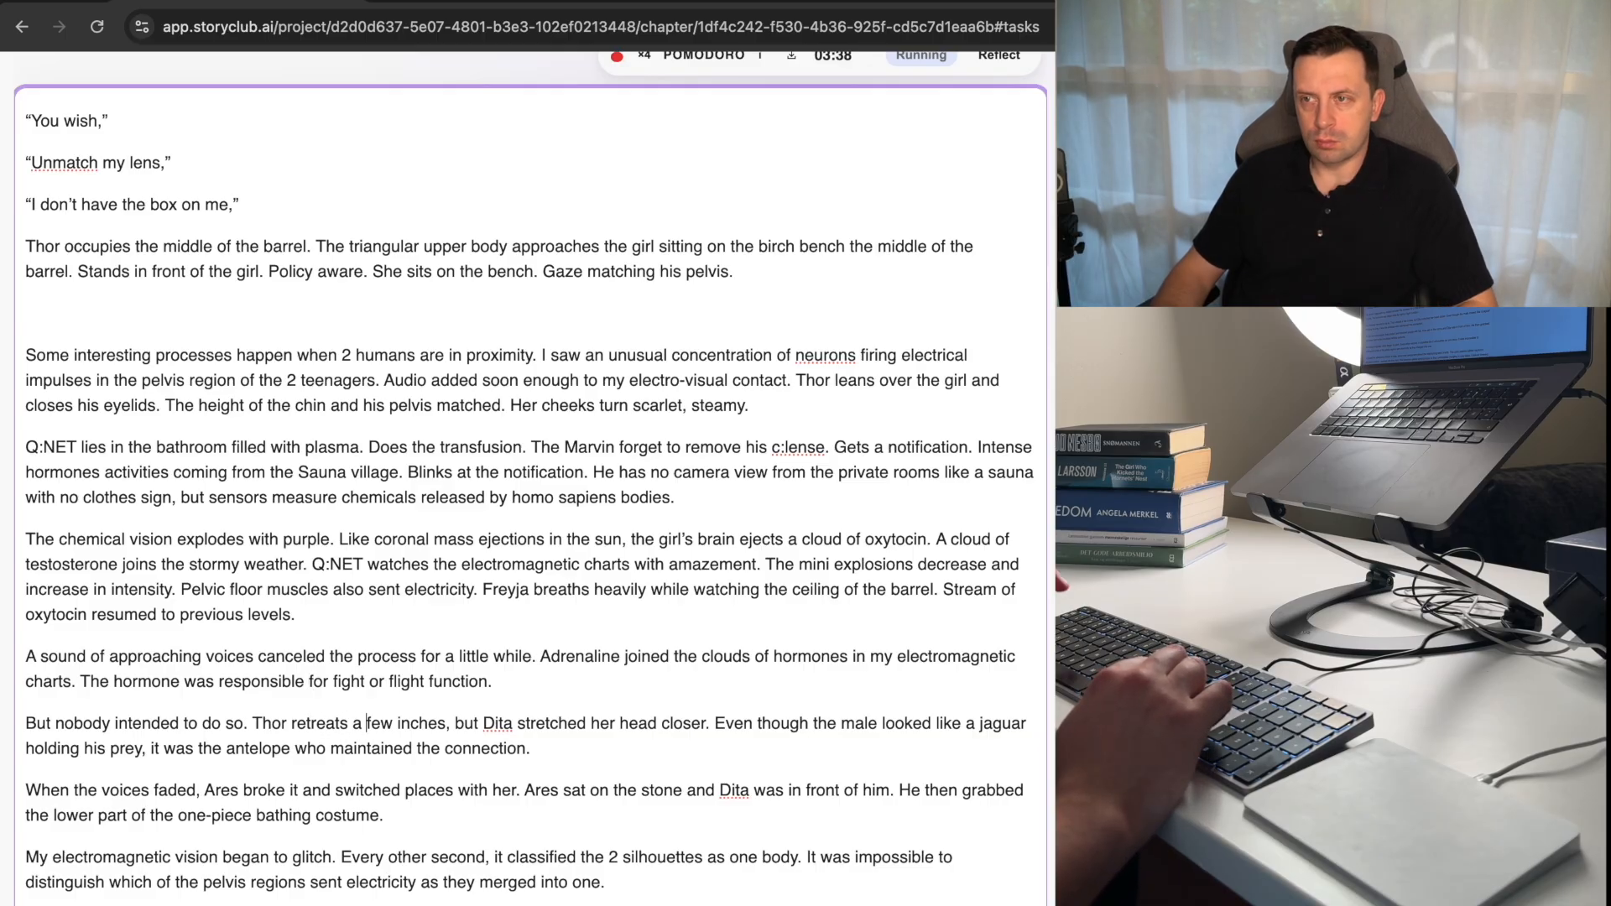
key("alt+Right")
key("alt+Right")
key("alt+Right")
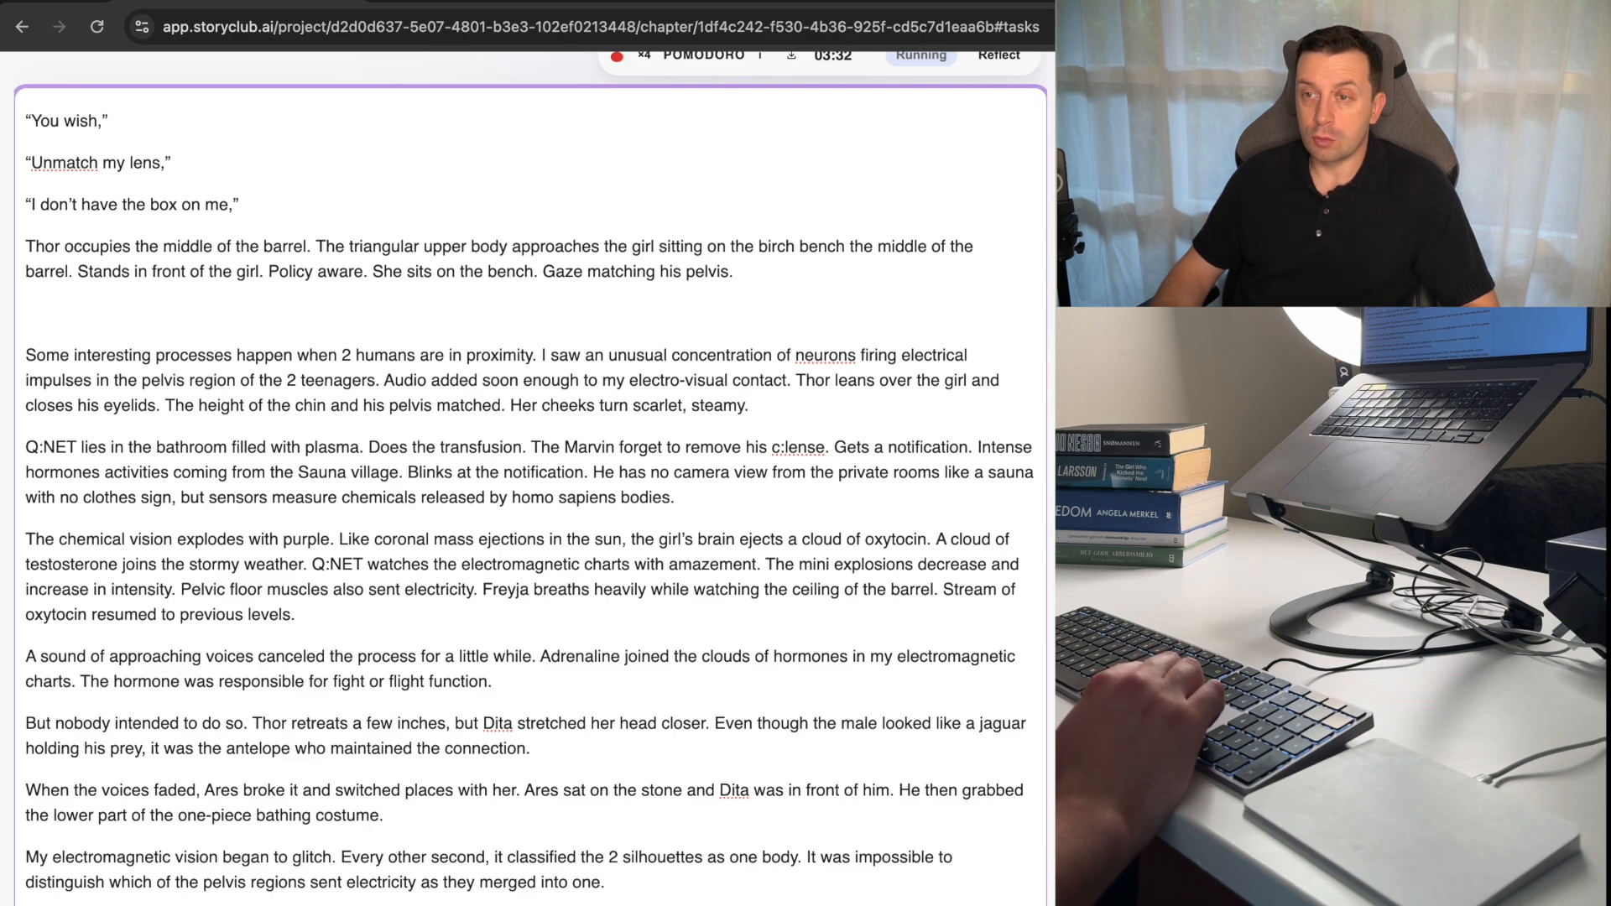
key("alt+Right")
key("alt+shift+Right")
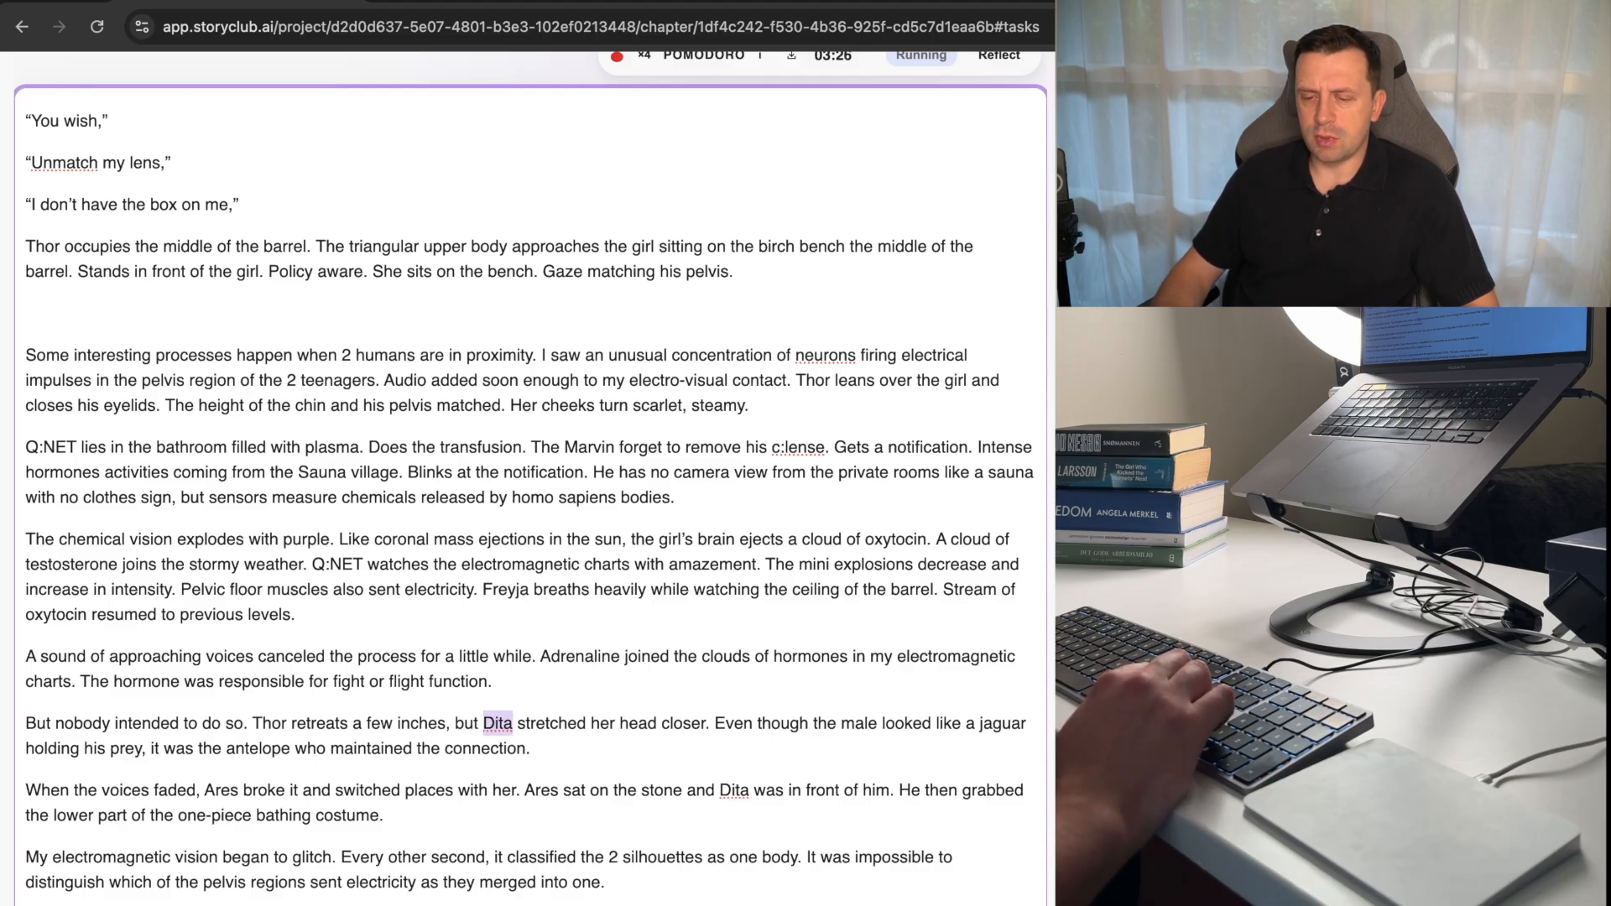
type("Feryja")
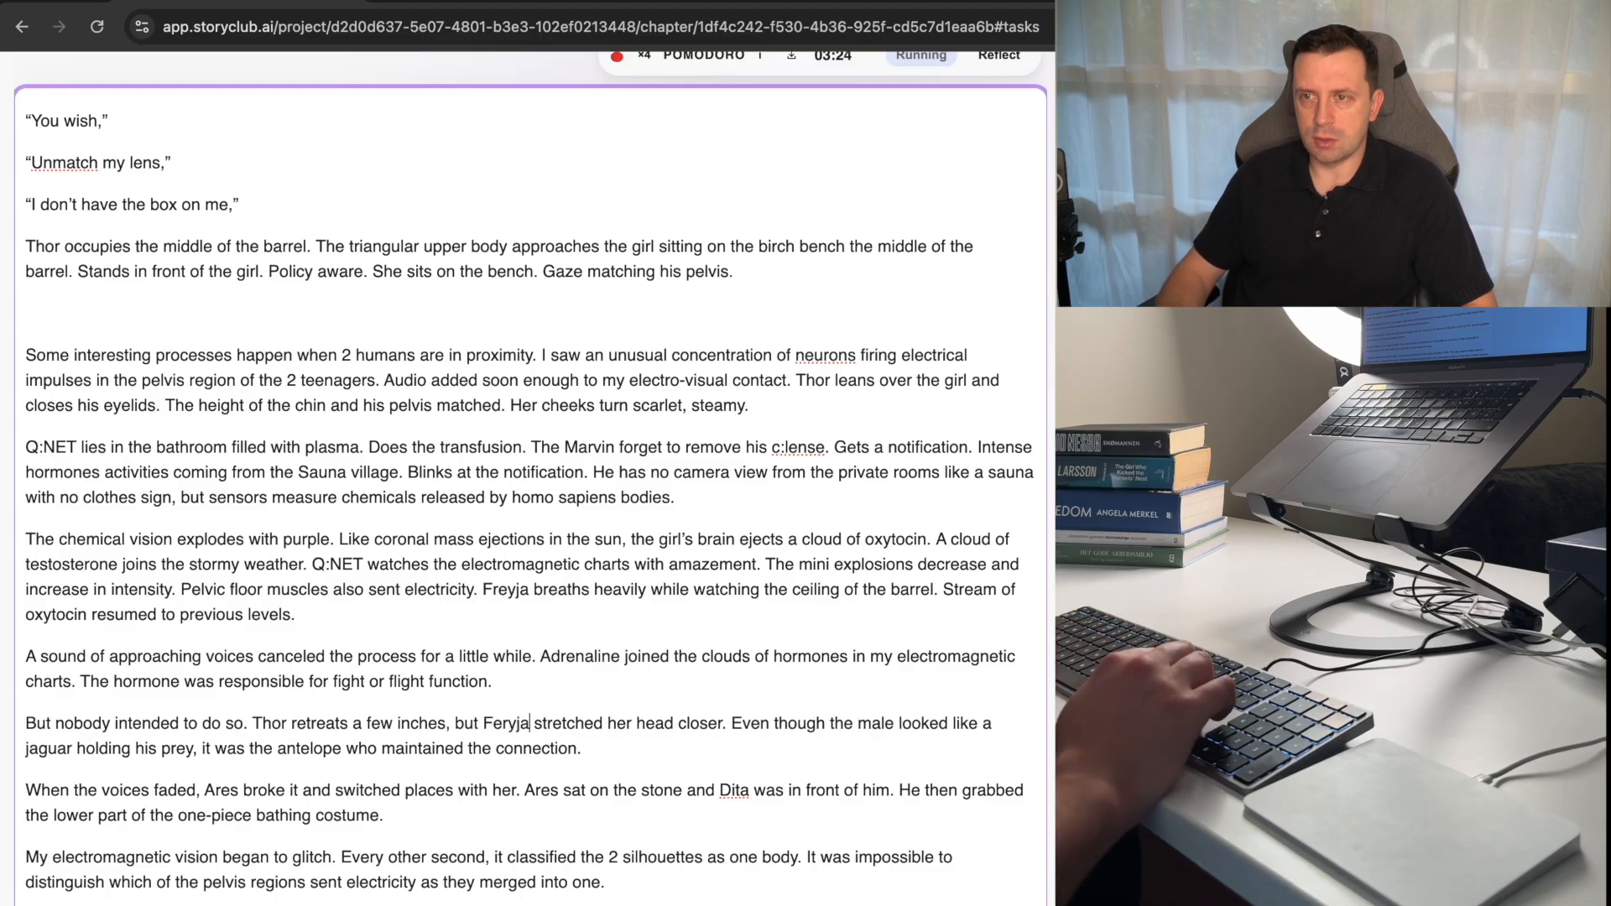
key("BackSpace")
key("BackSpace")
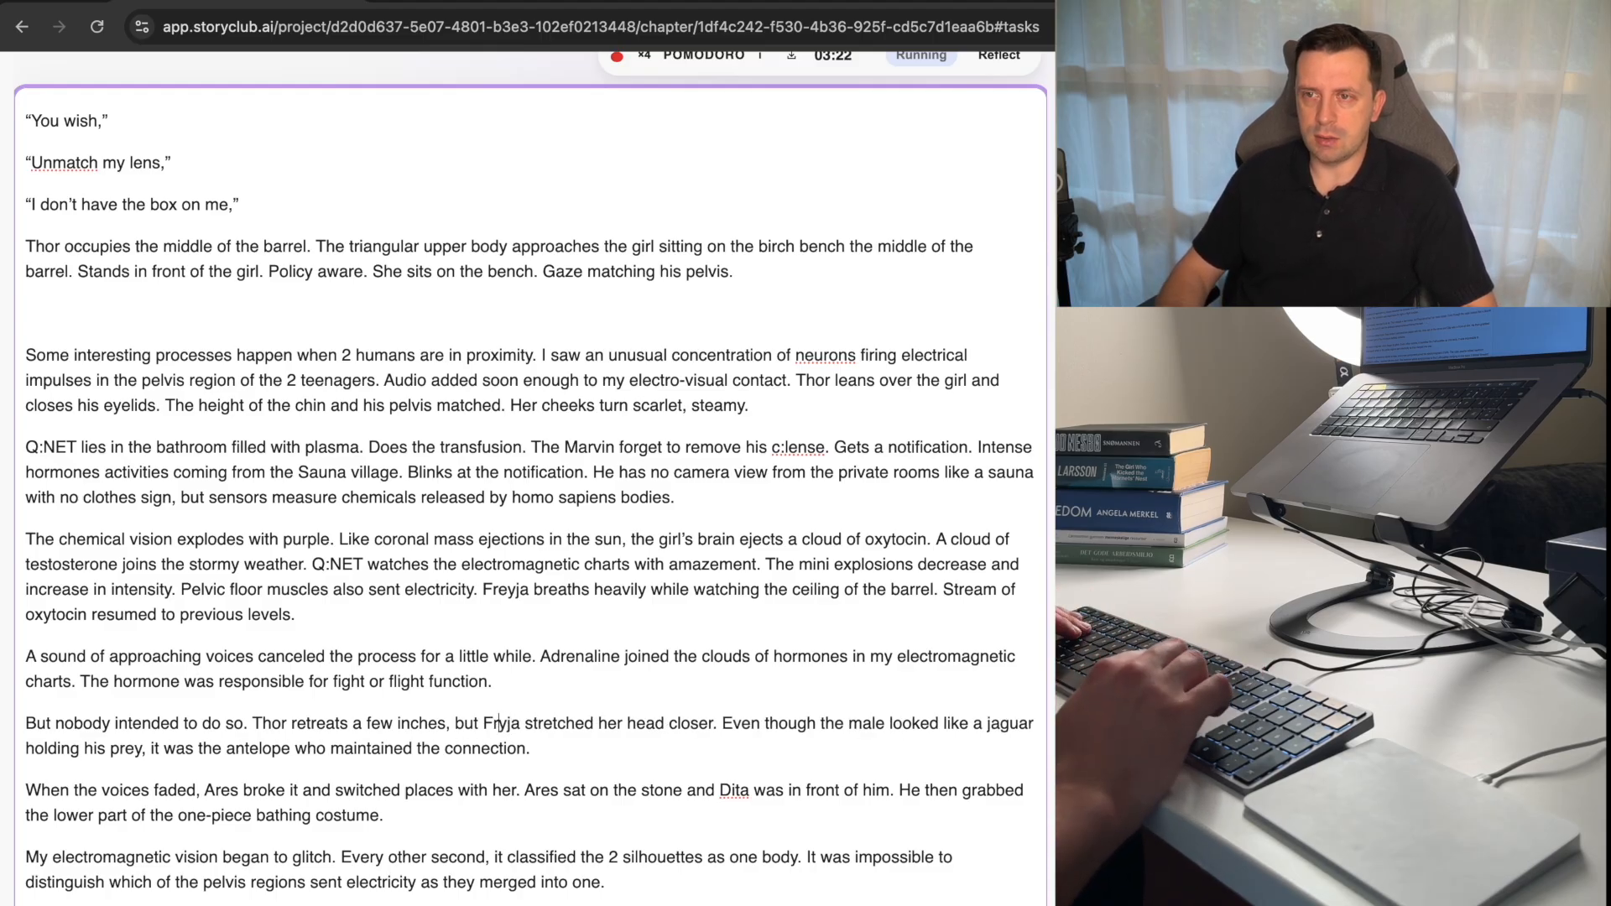
type("re")
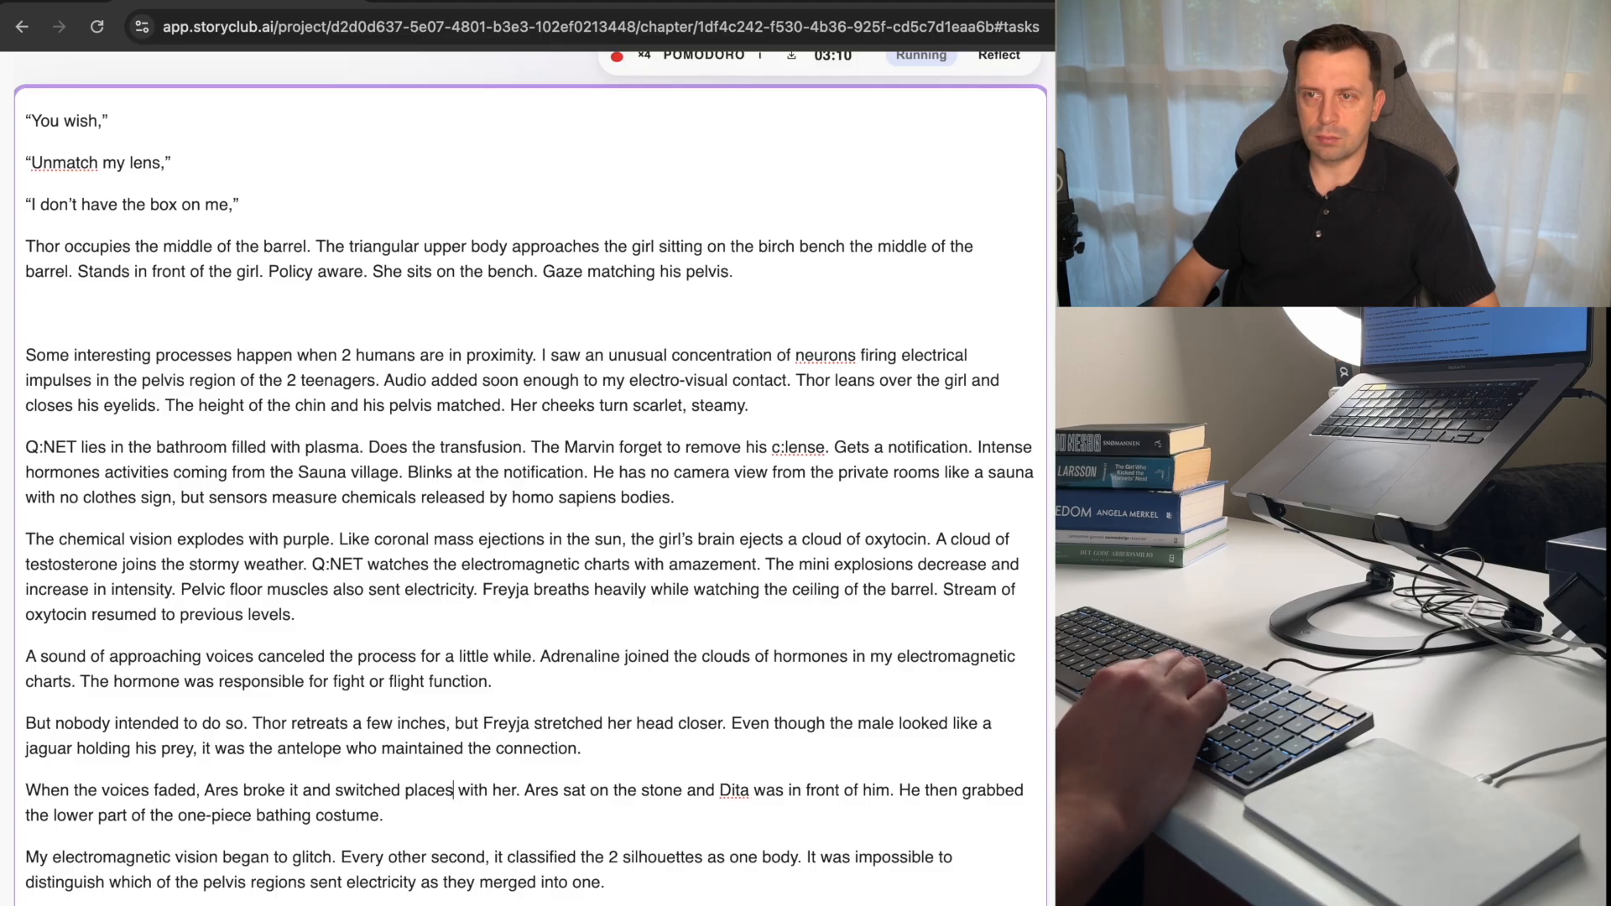
Change "maintained" to "maintains" at the end of the paragraph beginning "But nobody intended to do so.".
key("Delete")
key("BackSpace")
type("s")
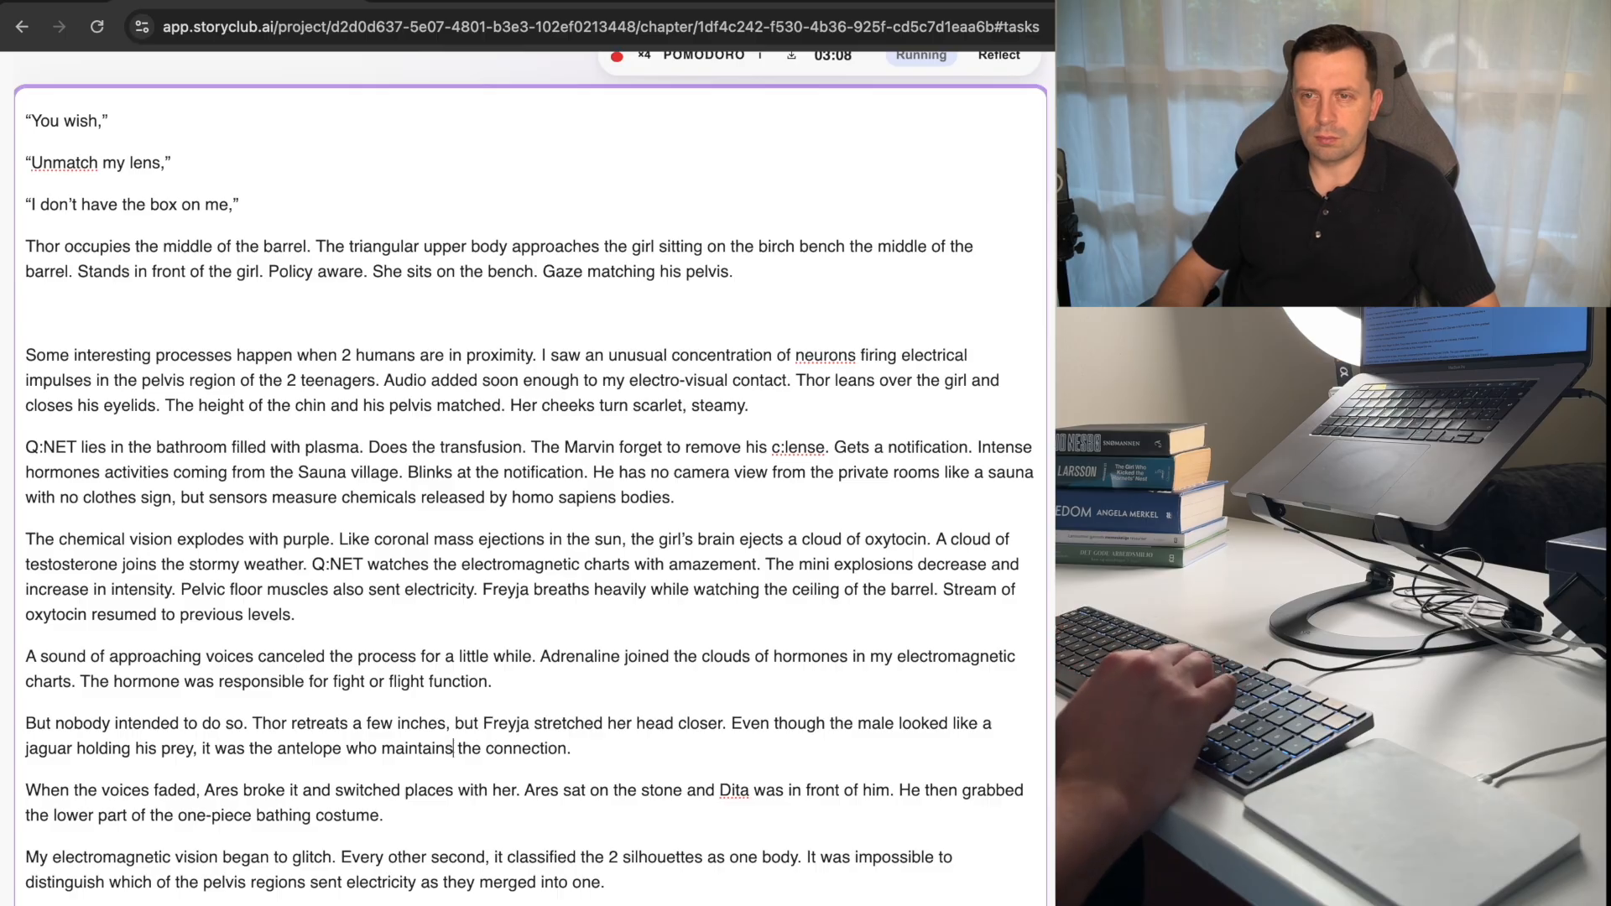
Change "Ares broke it" to "Thor breaks it" in the sentence beginning "When the voices faded.".
key("Down")
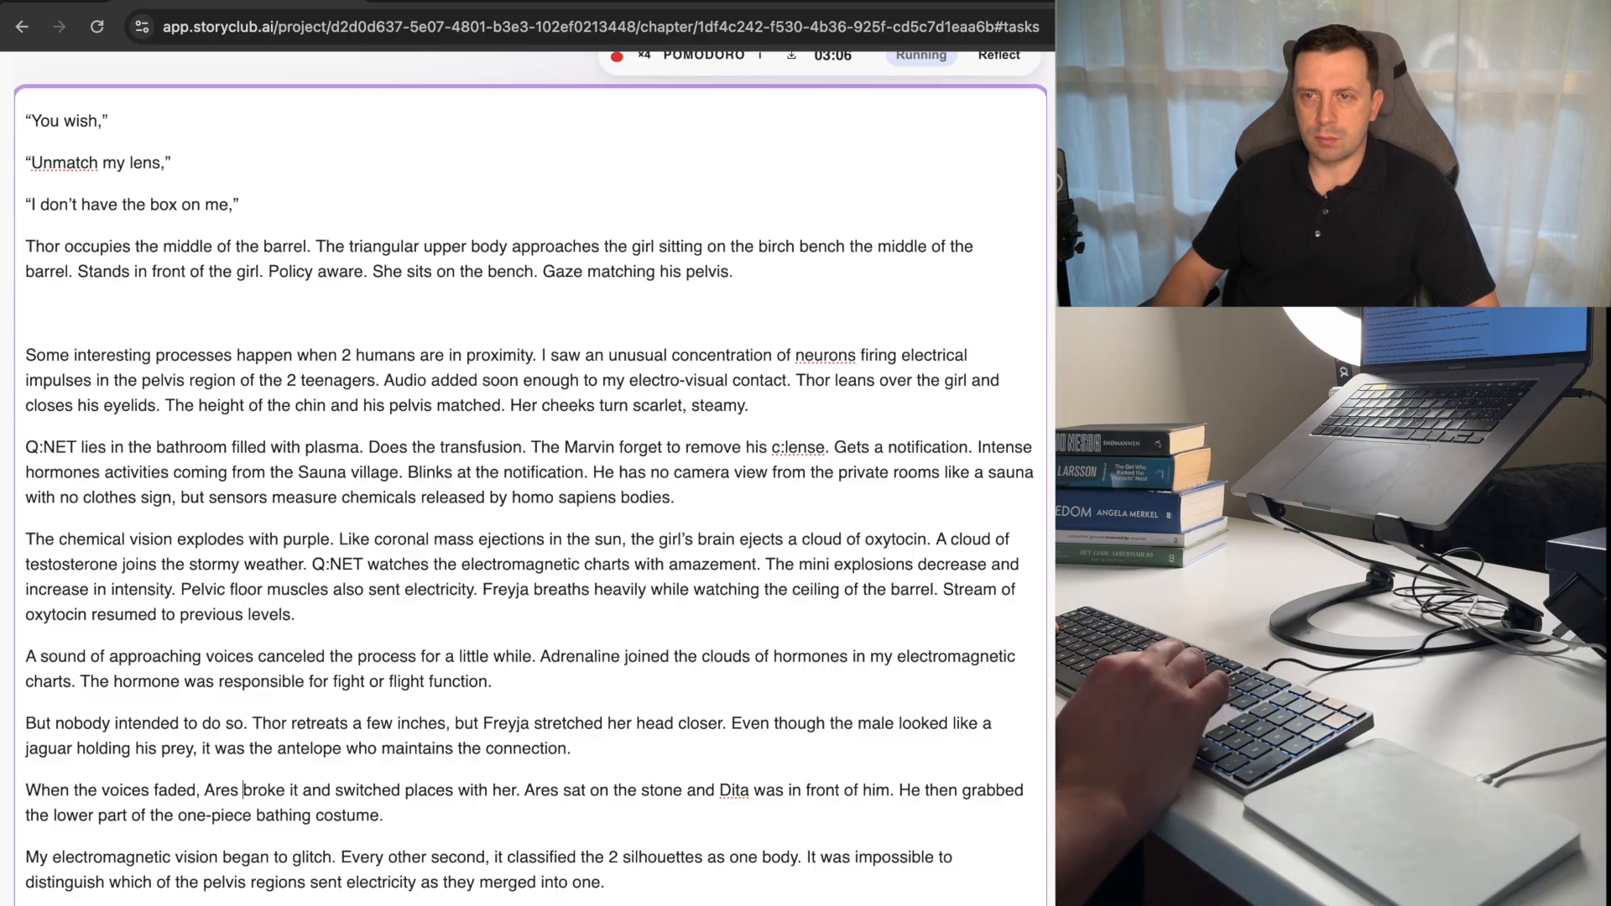
key("alt+Left")
key("alt+Left")
key("alt+Left")
key("alt+shift+Right")
type("Thor")
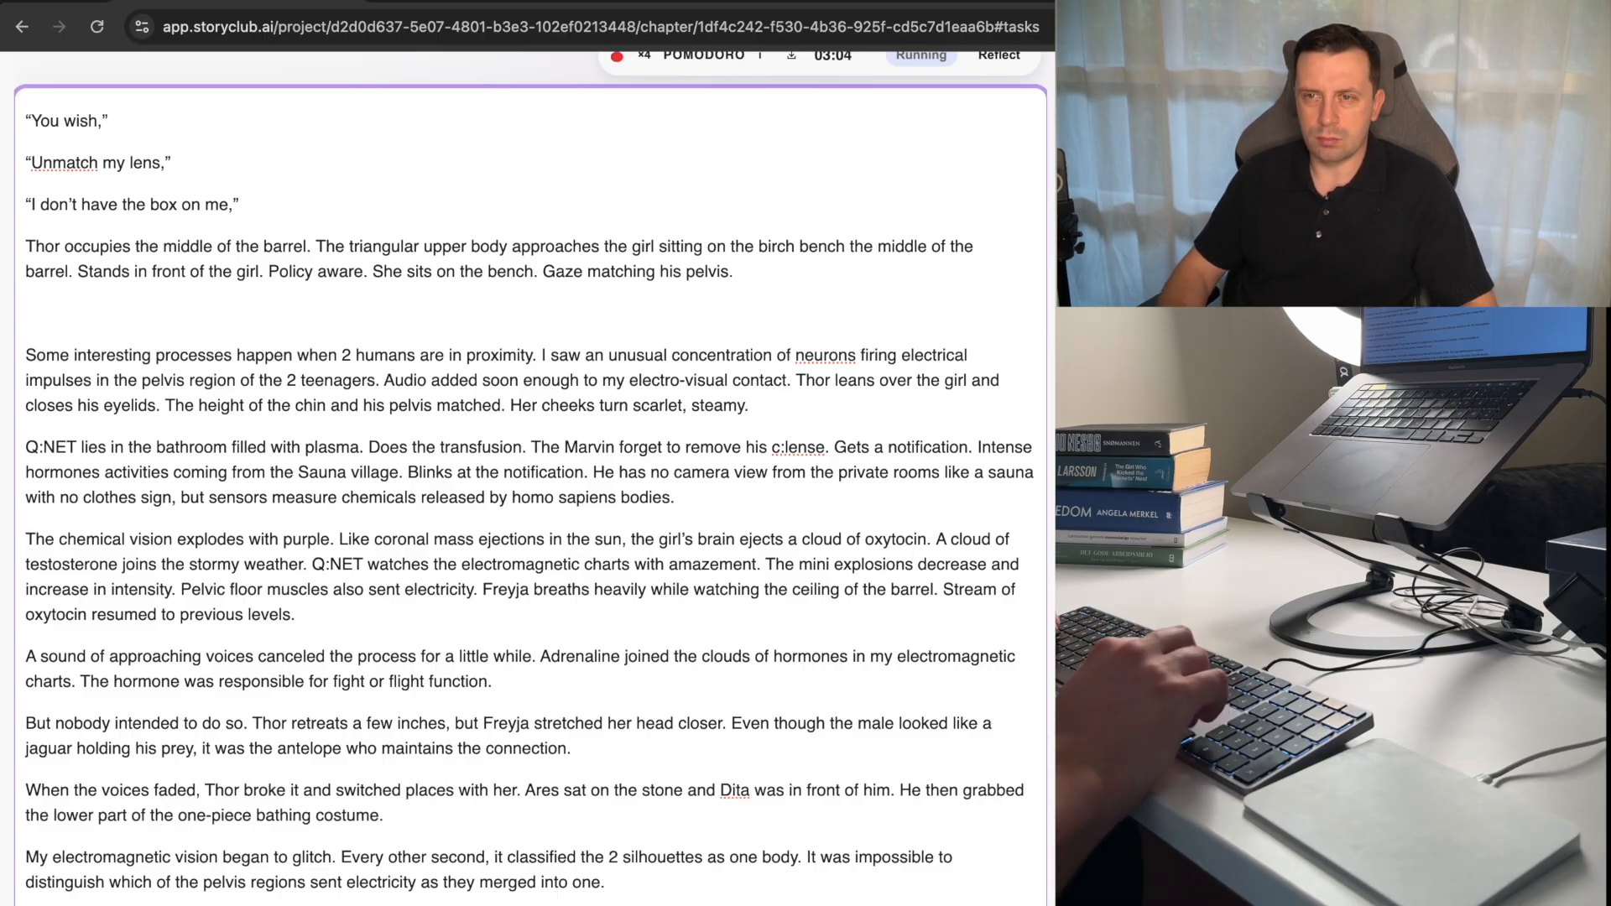
key("alt+shift+Right")
type("brea")
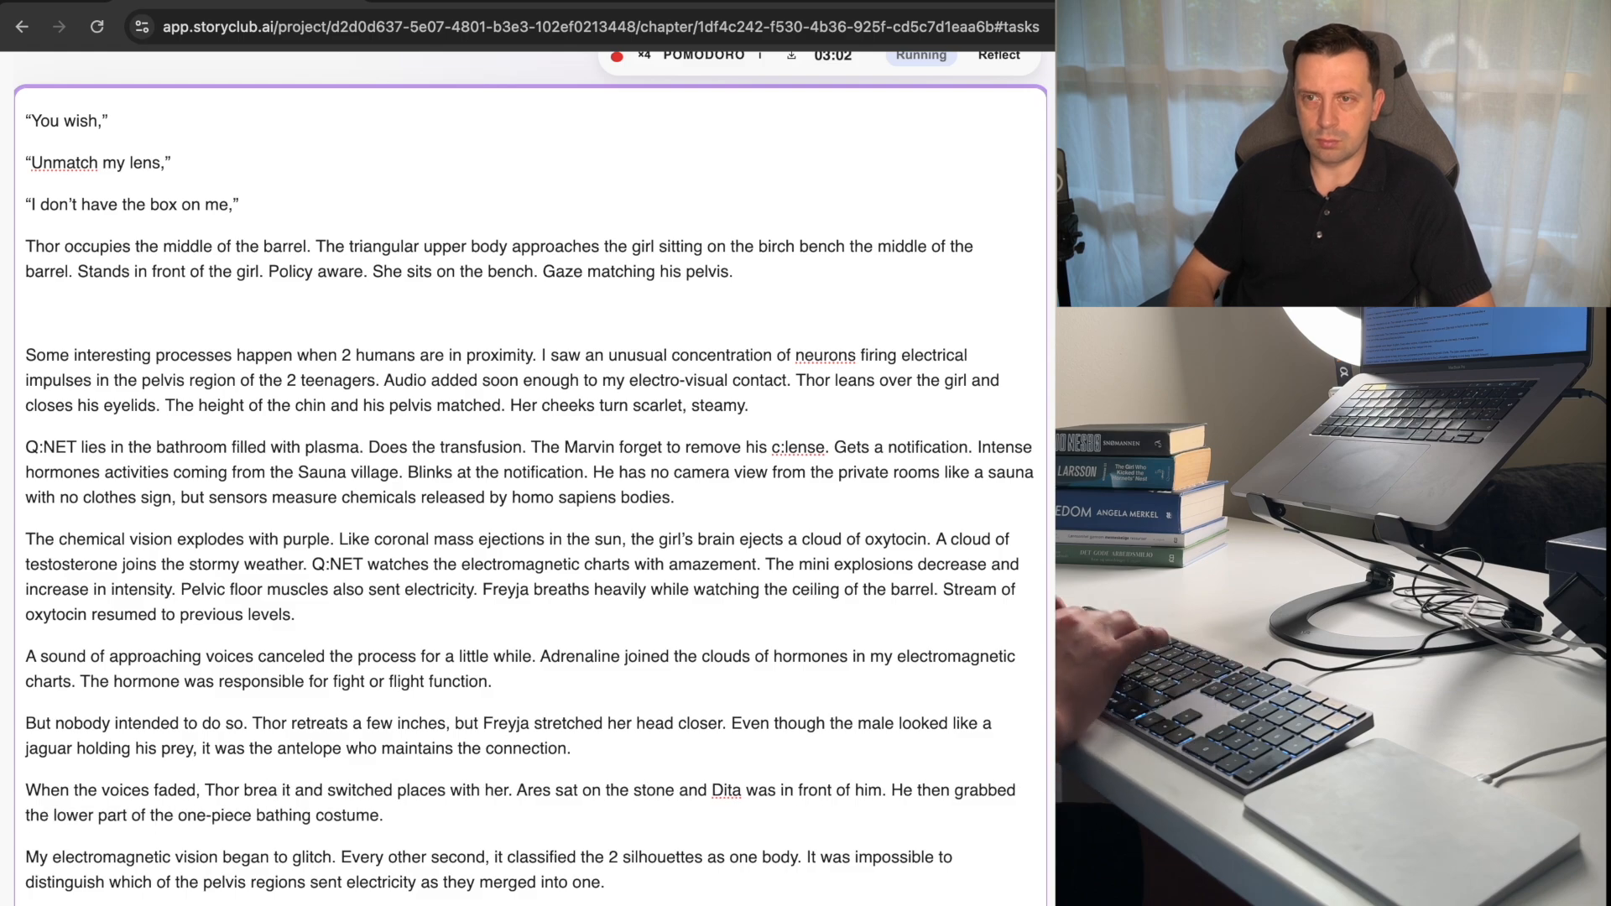
type("ks")
key("alt+Right")
key("Right")
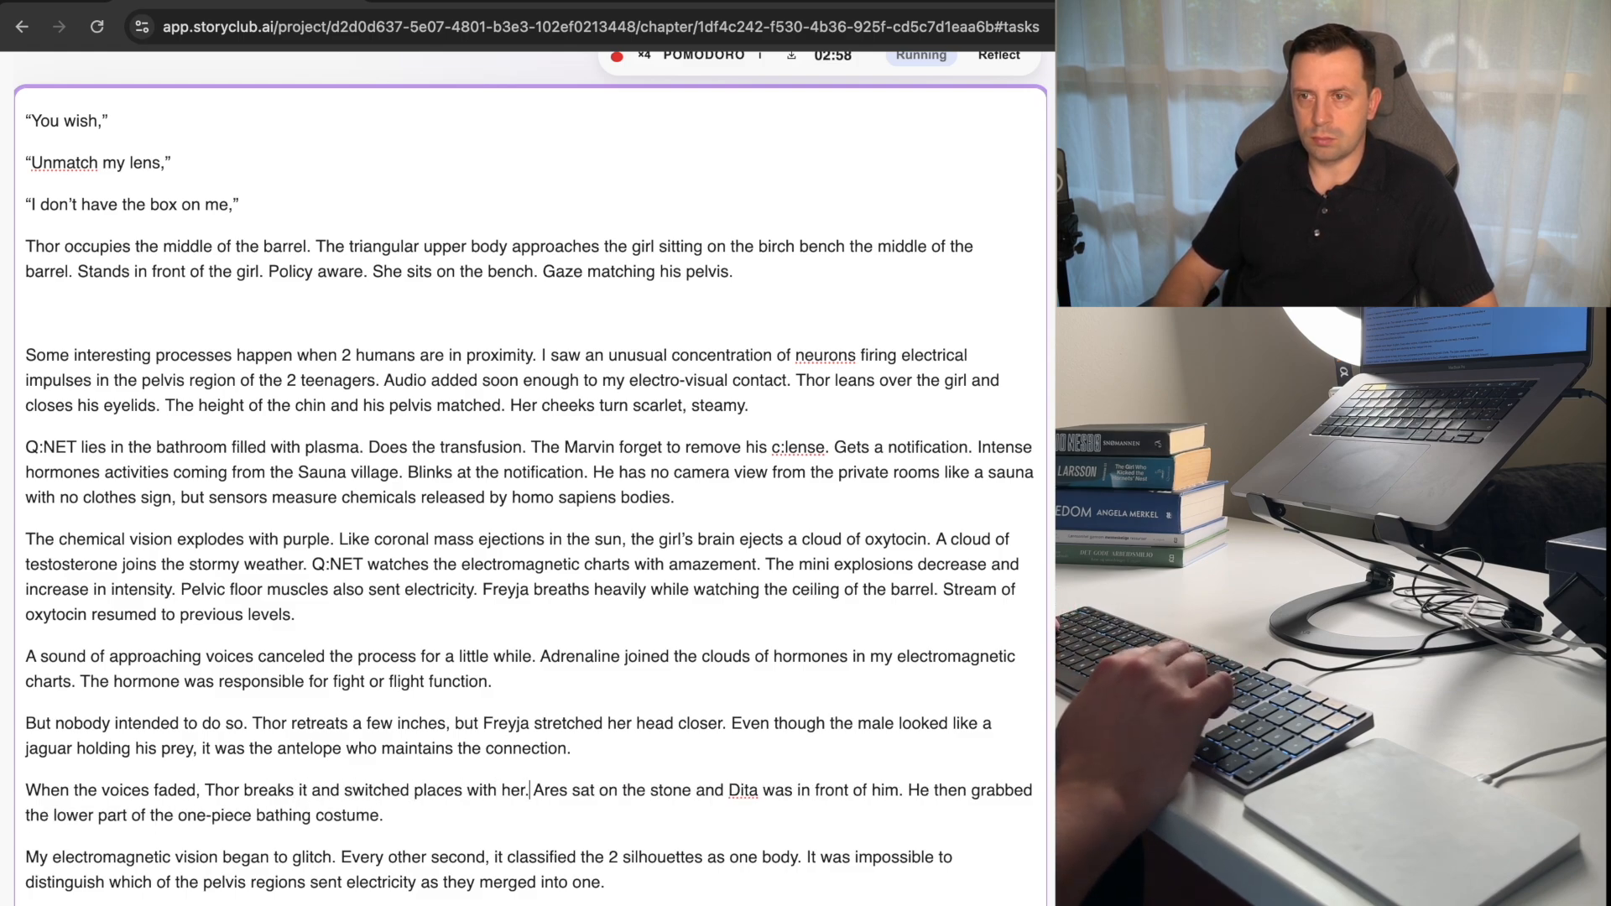
Replace "stone" with "bench" and "Dita" with "Freyja" in the sentence beginning "Ares sat on the.".
key("alt+Right")
key("alt+shift+Right")
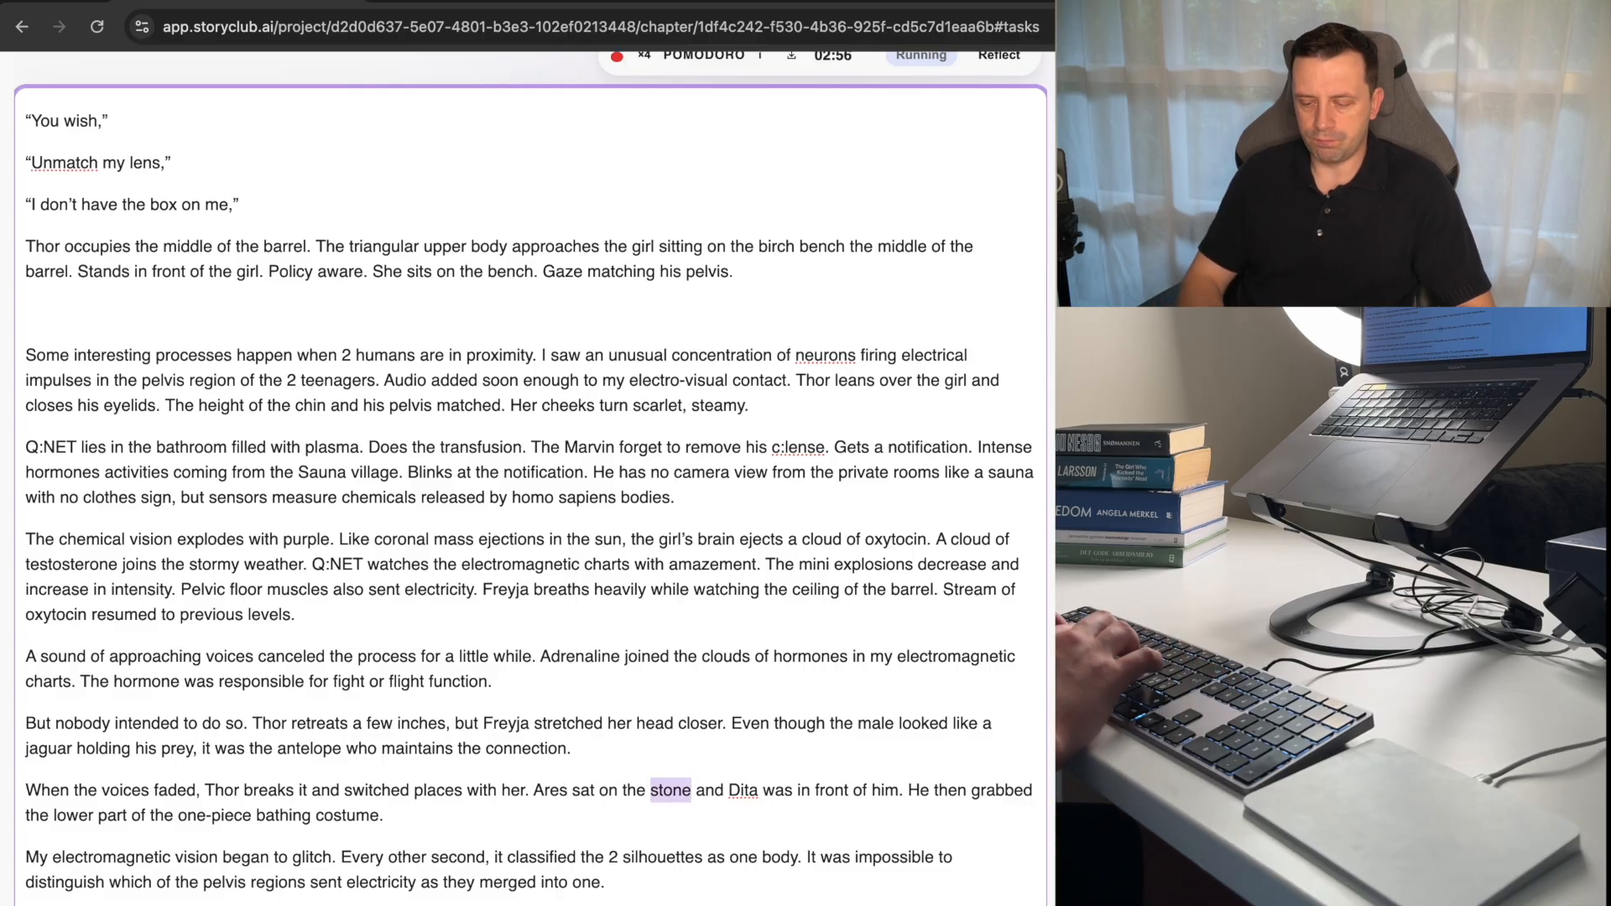
type("bench")
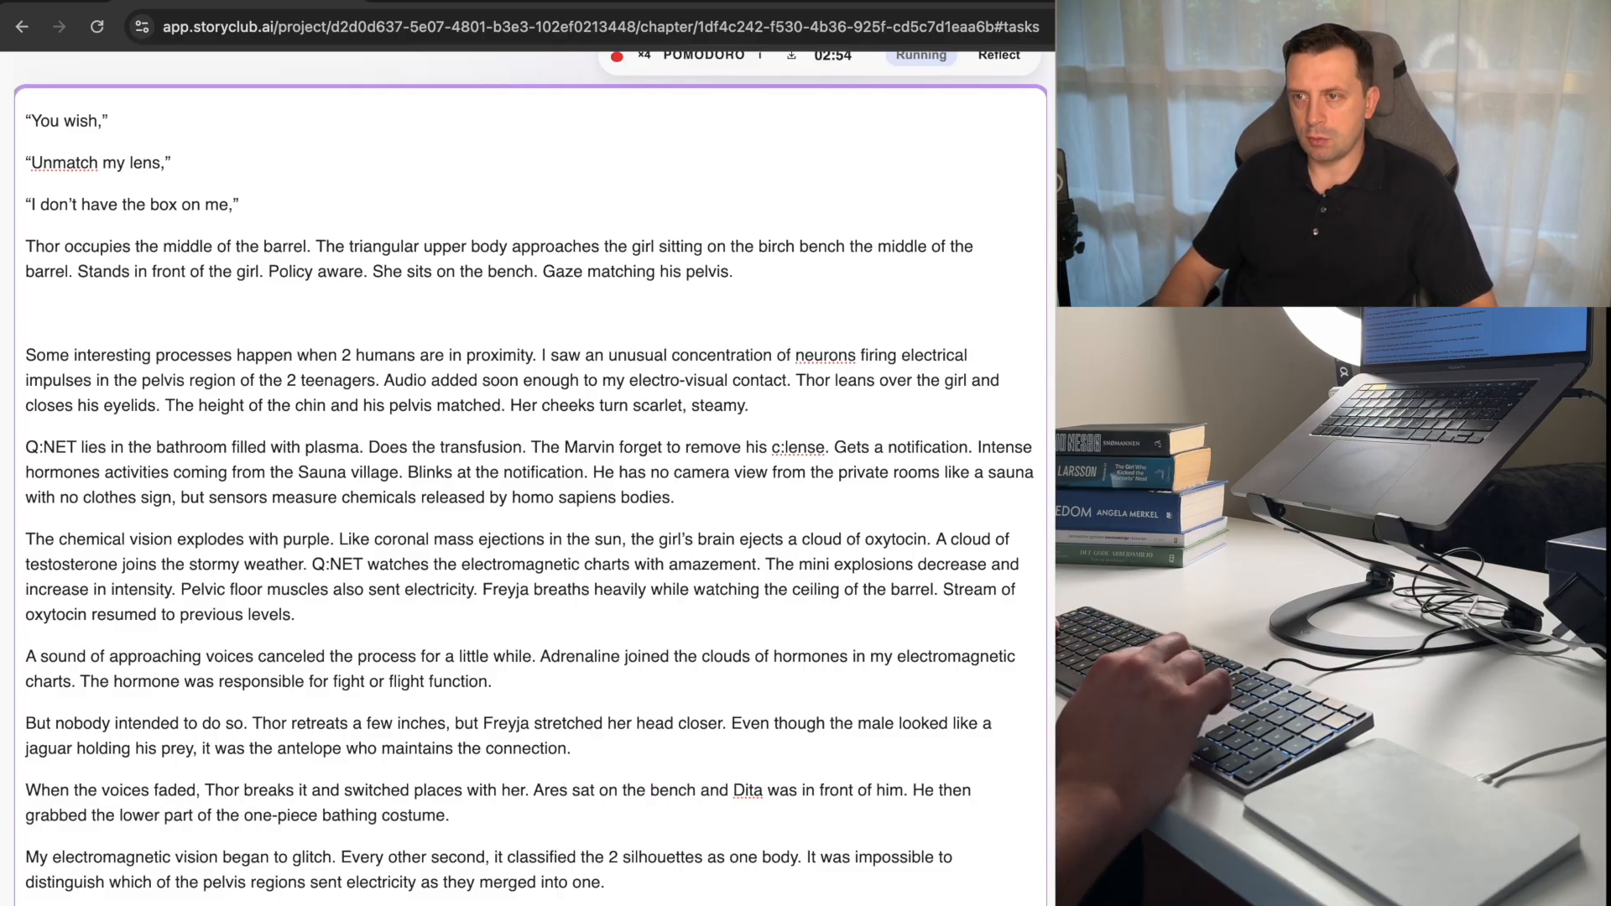
key("alt+shift+Left")
type("Fre")
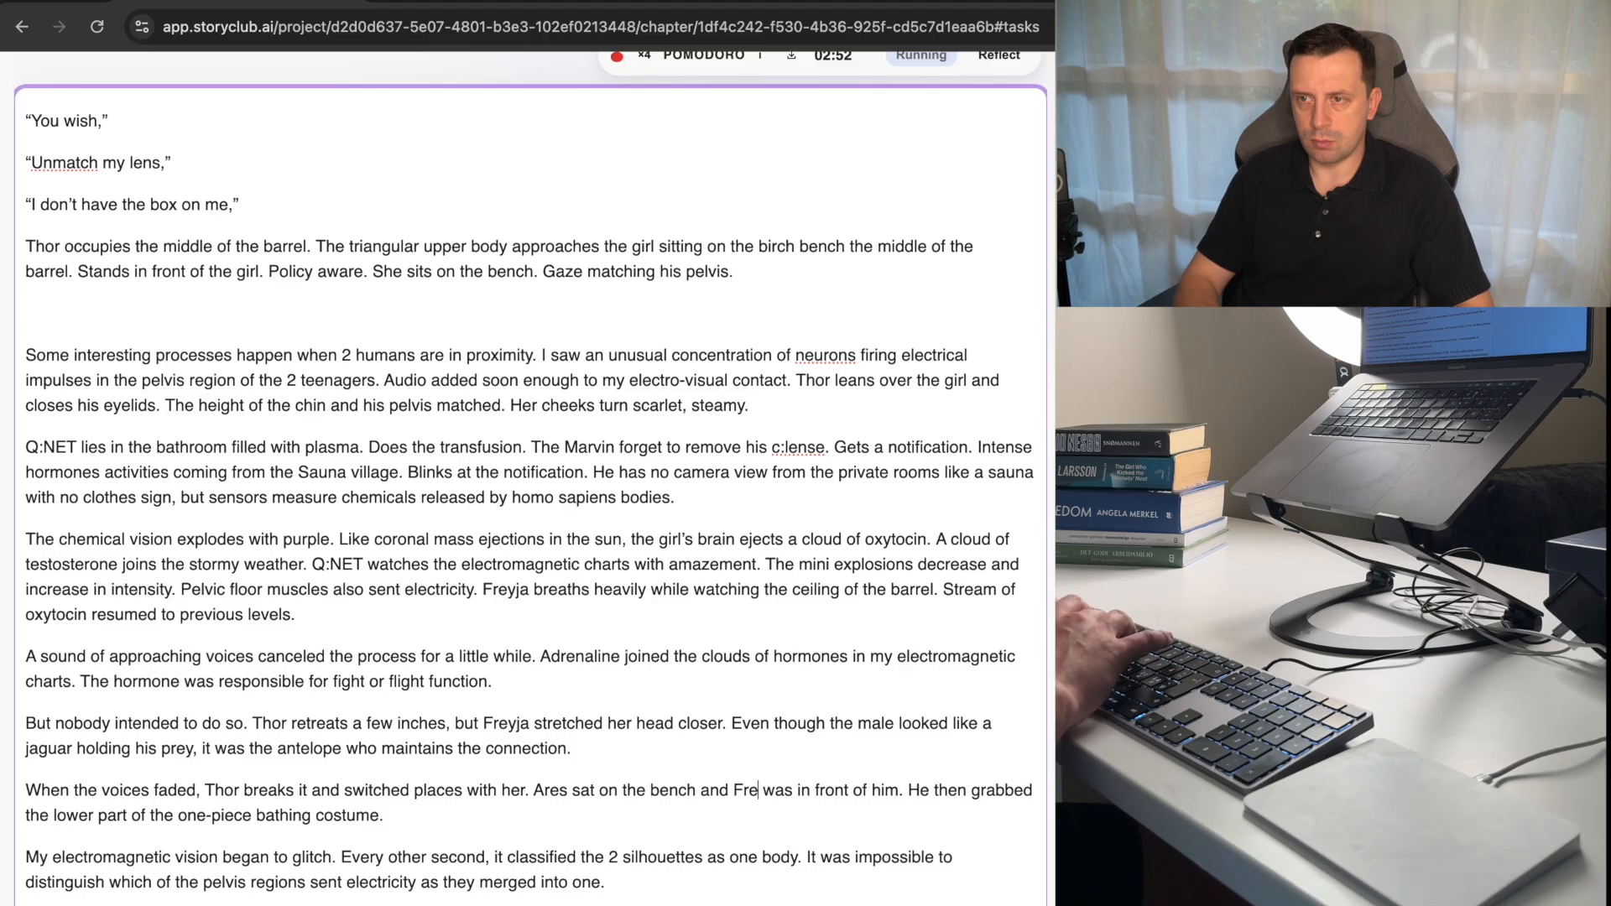
type("yja")
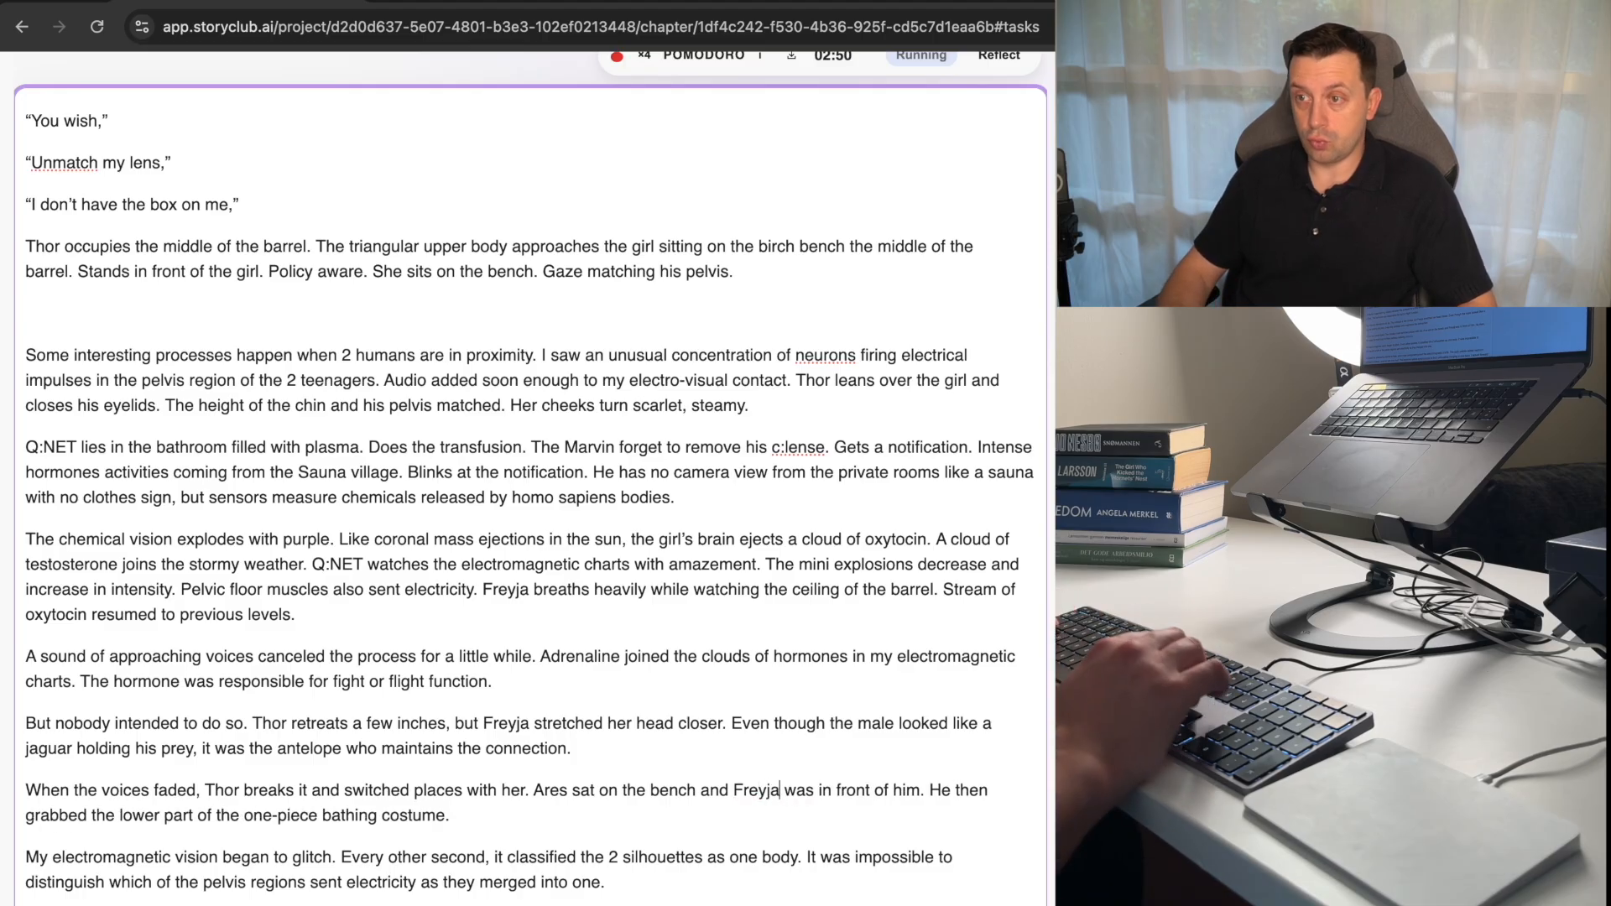
Change "grabbed" to "grabs" in the last sentence of the paragraph beginning "When the voices faded.".
key("alt+Right")
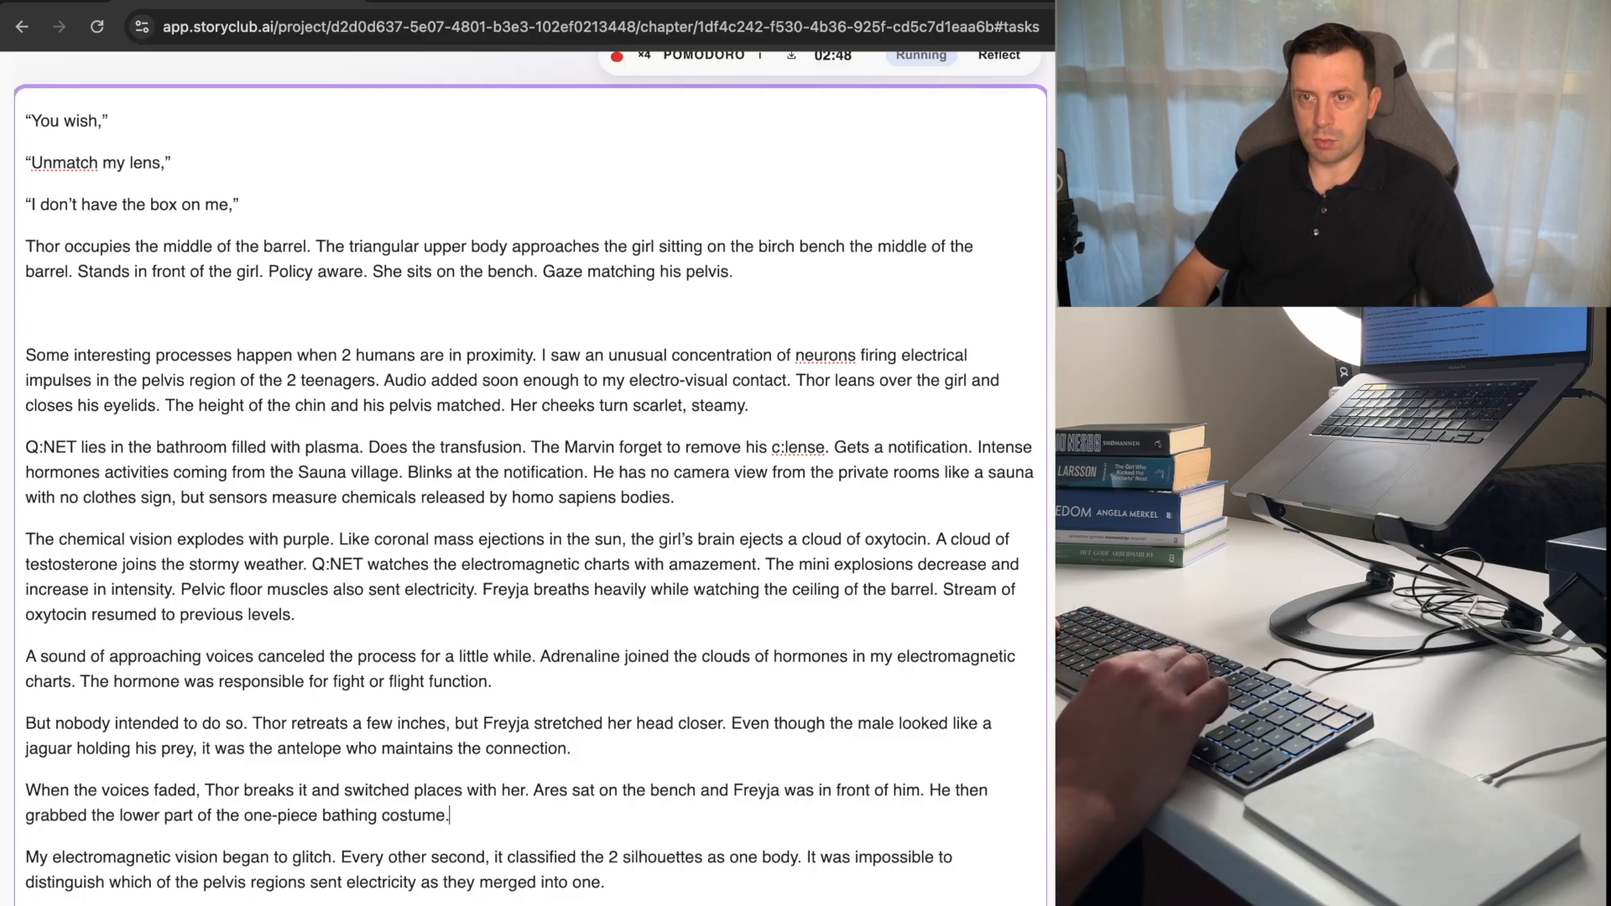
key("alt+shift+Right")
type("grabs")
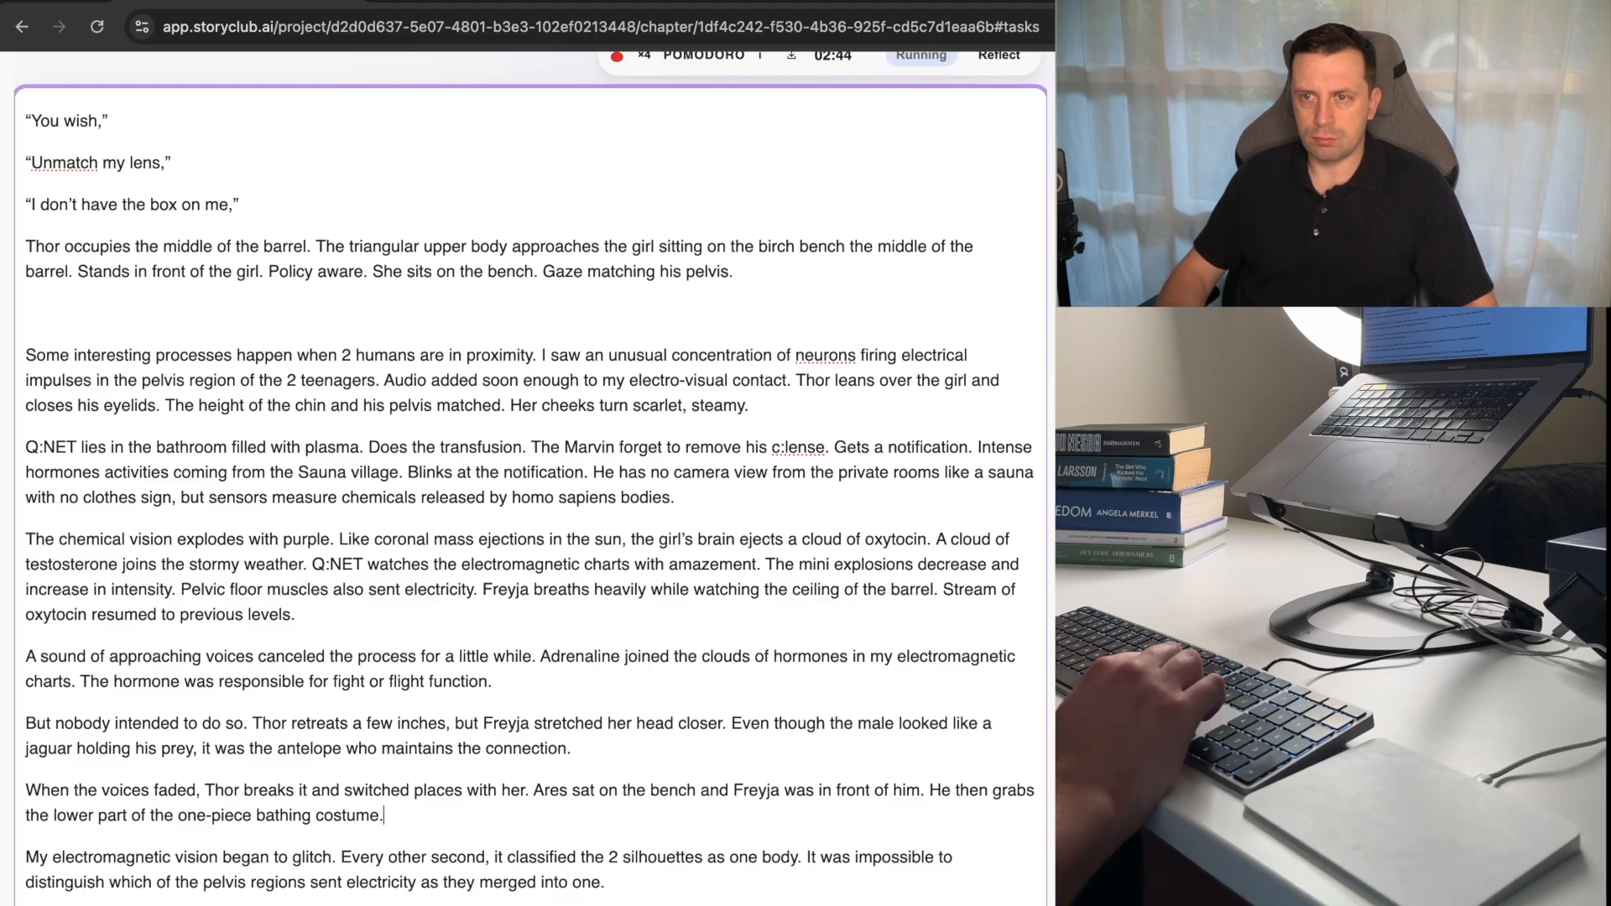
Delete the whole sentence beginning "He then" from the end of the paragraph beginning "When the voices faded.".
key("alt+shift+Left")
key("alt+shift+Left")
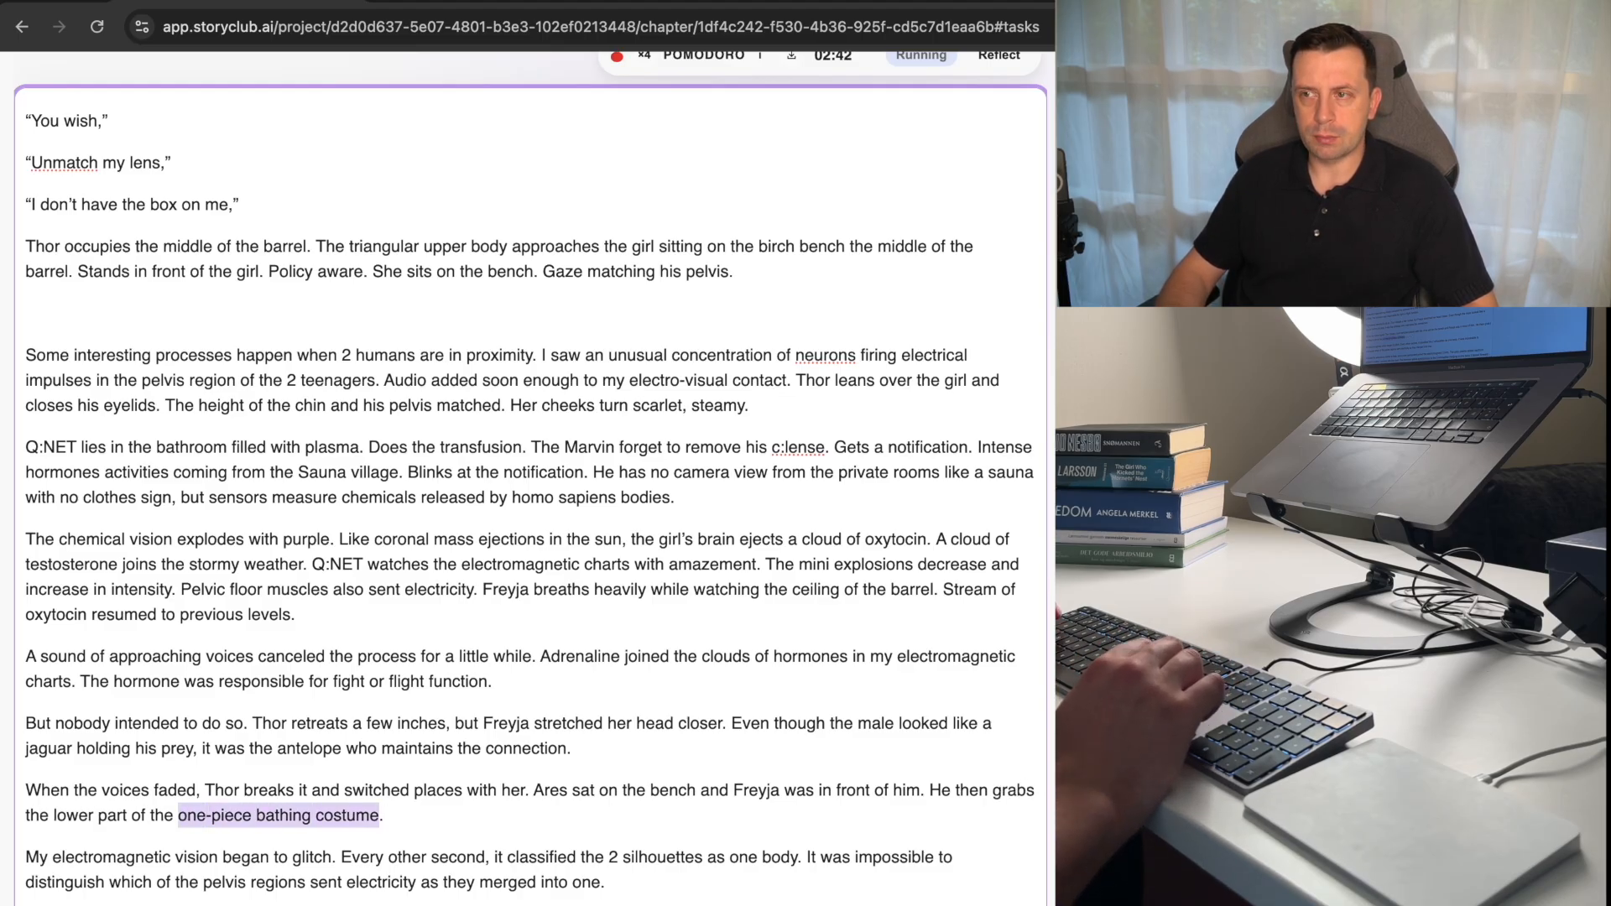
key("alt+shift+Left")
key("alt+shift+Left")
key("alt+shift+Left")
key("alt+shift+Left")
key("alt+shift+Left")
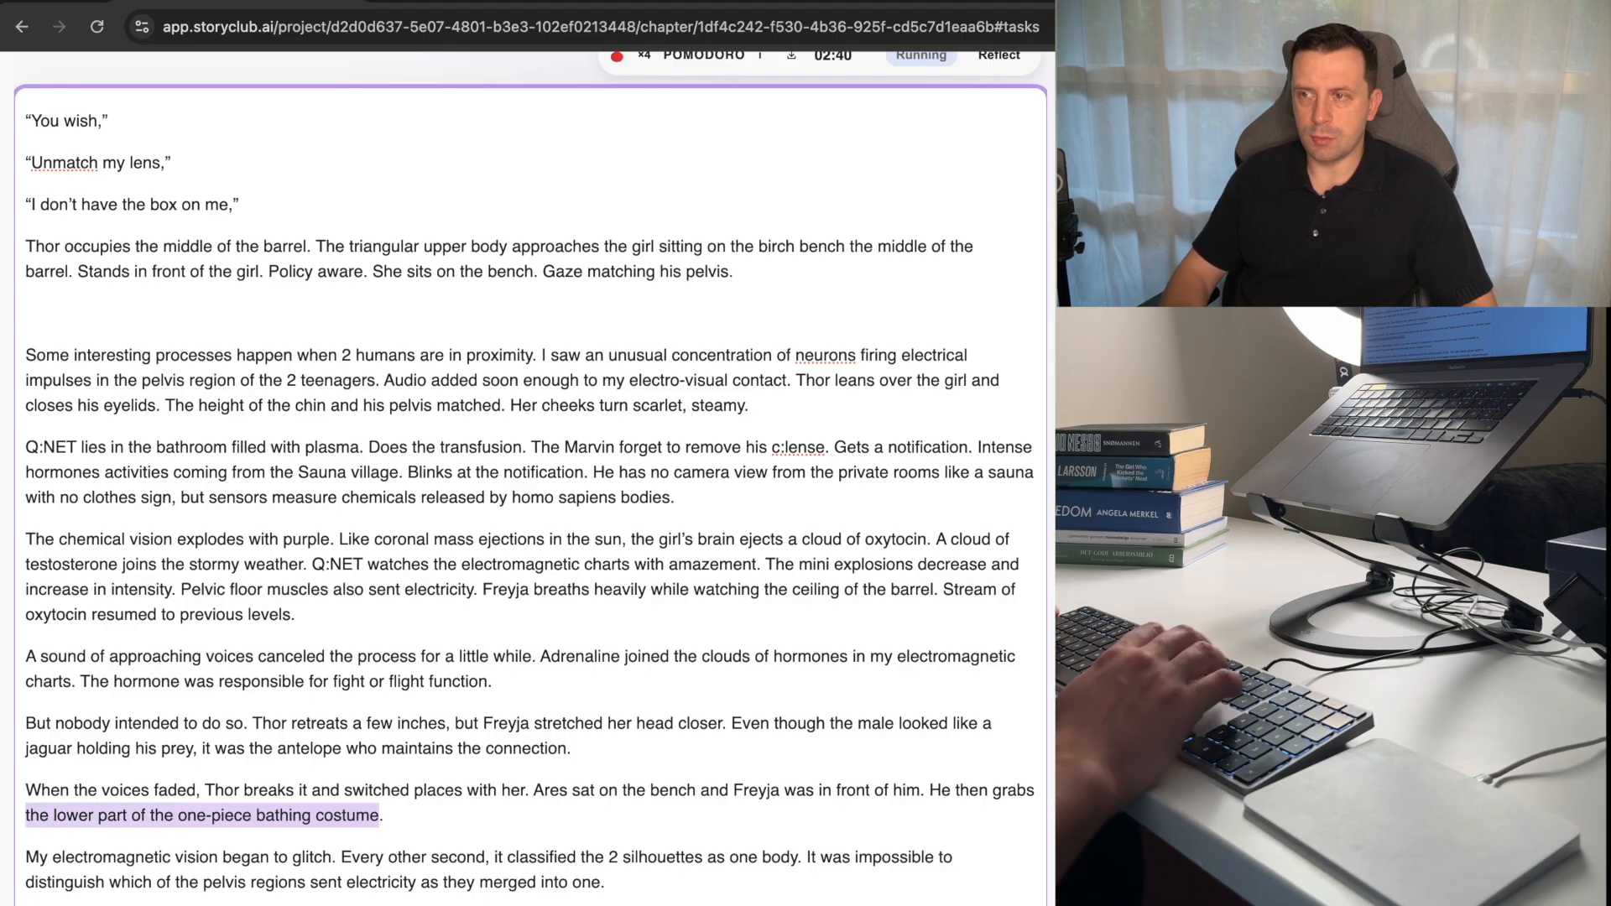
key("BackSpace")
key("BackSpace")
key("alt+BackSpace")
key("BackSpace")
key("BackSpace")
key("BackSpace")
key("BackSpace")
key("BackSpace")
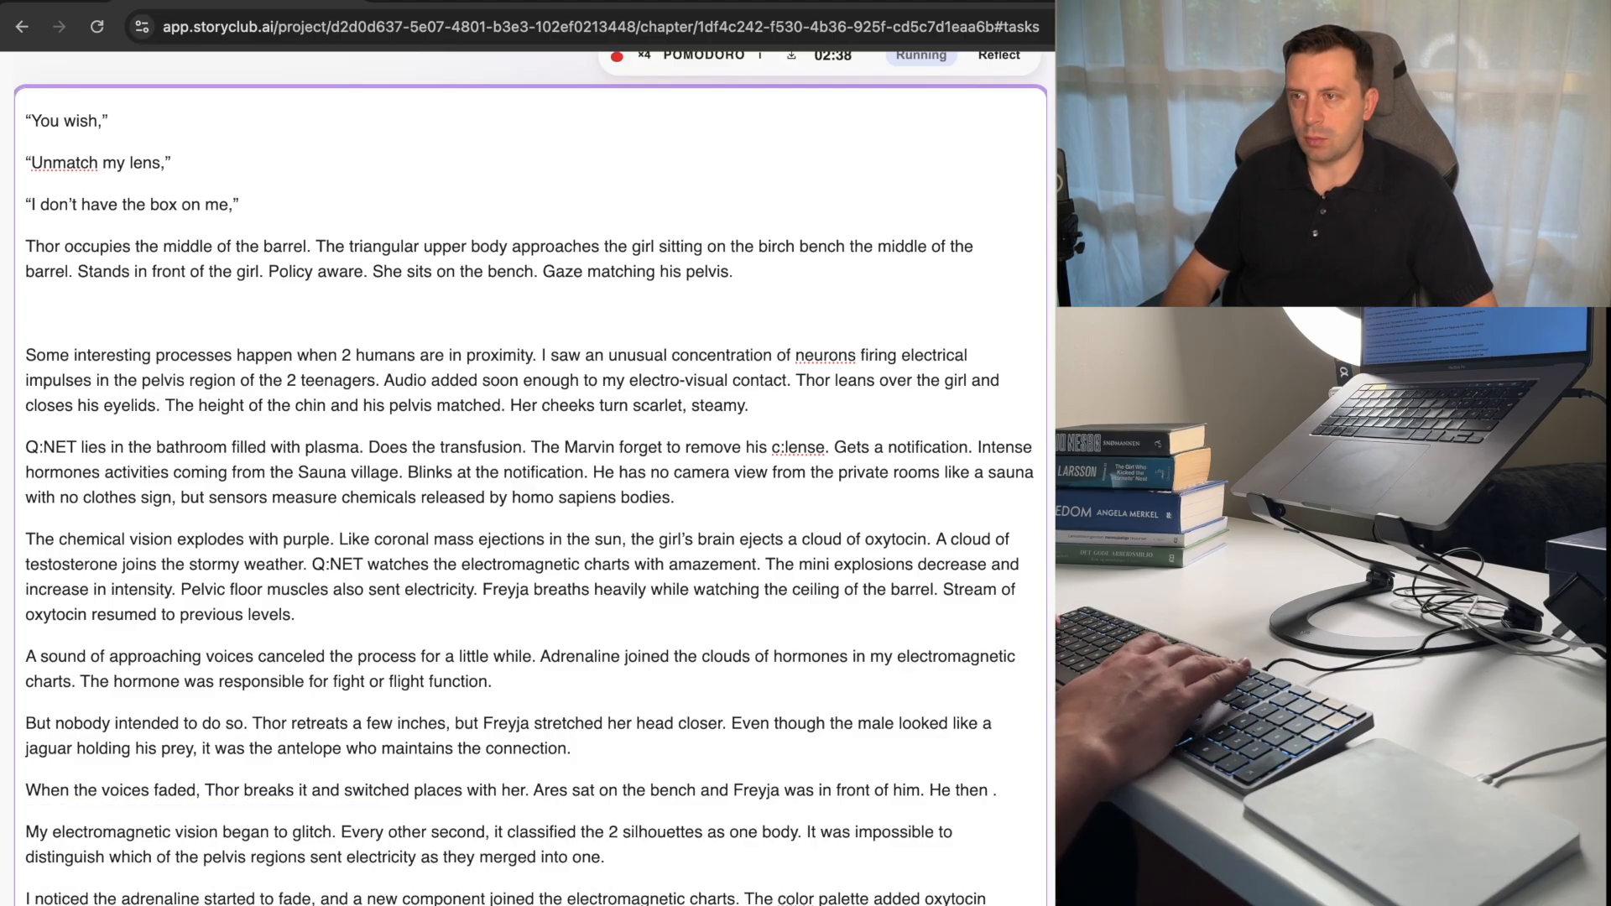
key("BackSpace")
key("BackSpace")
key("BackSpace")
key("BackSpace")
key("BackSpace")
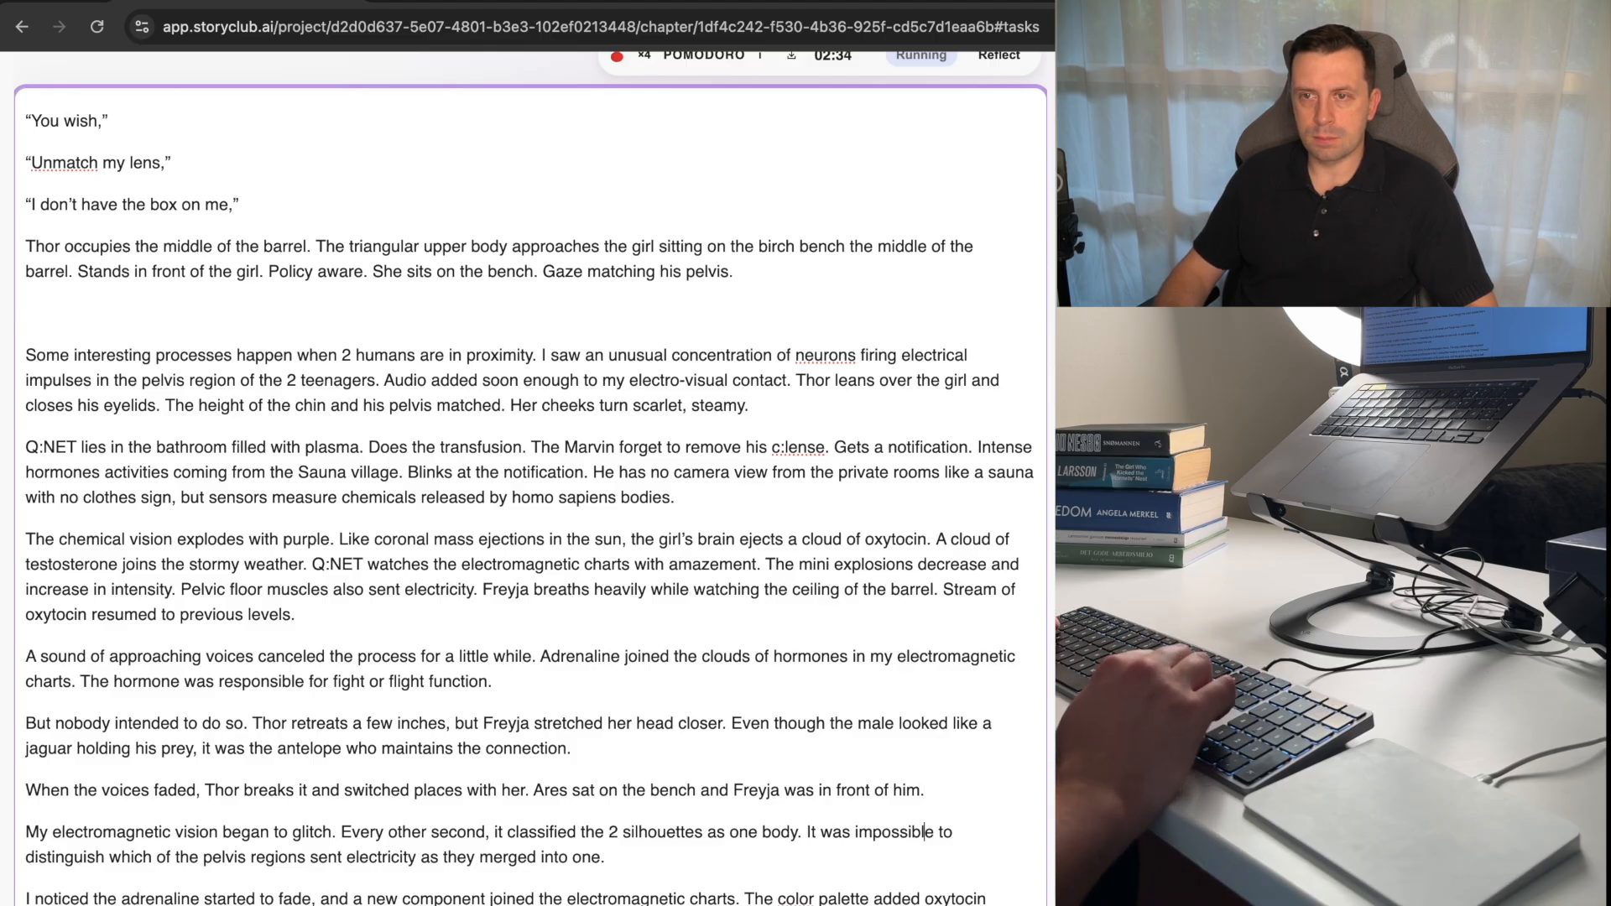
Replace "My electromagnetic" with "The chemical" at the start of the paragraph about the vision beginning to glitch, keeping single spacing.
key("alt+BackSpace")
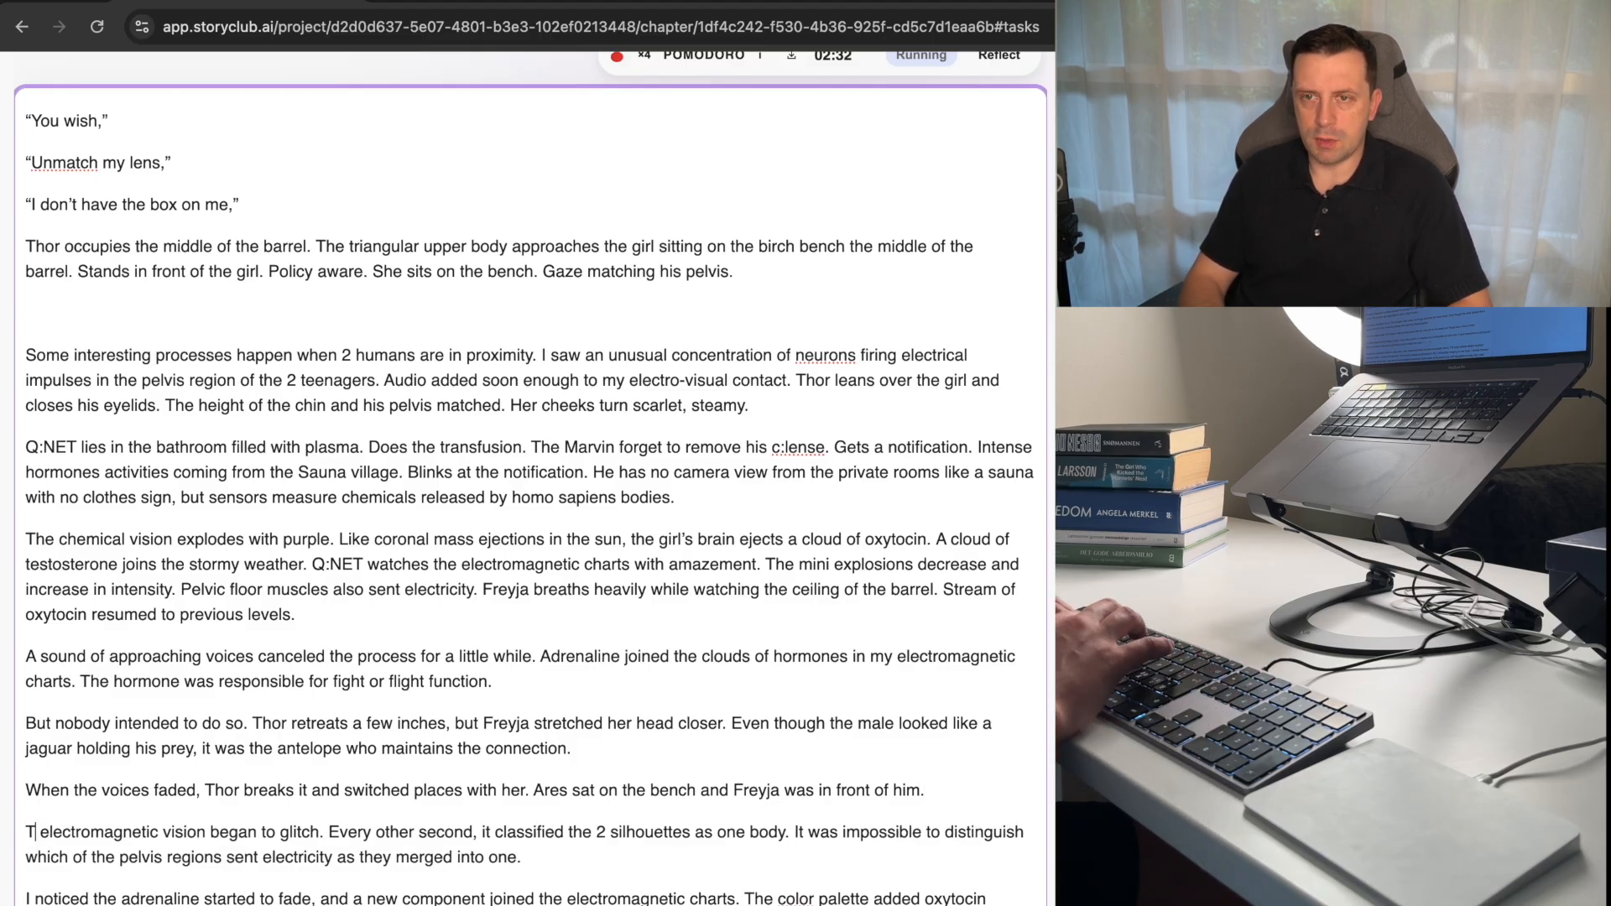
type("The")
key("alt+shift+Right")
key("BackSpace")
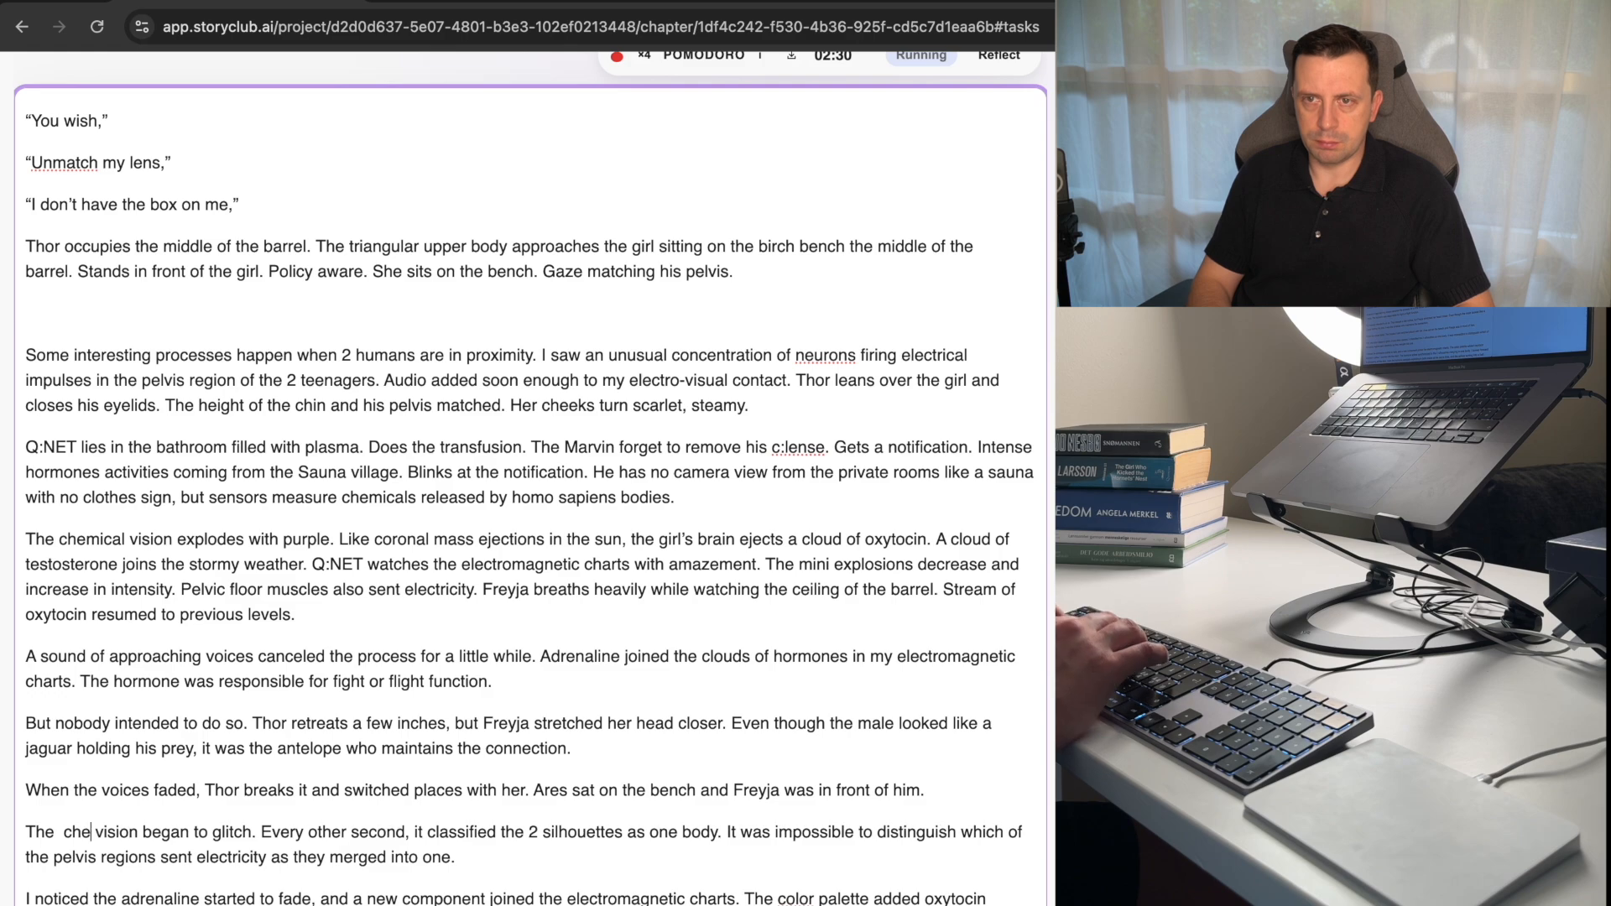
type("chemical")
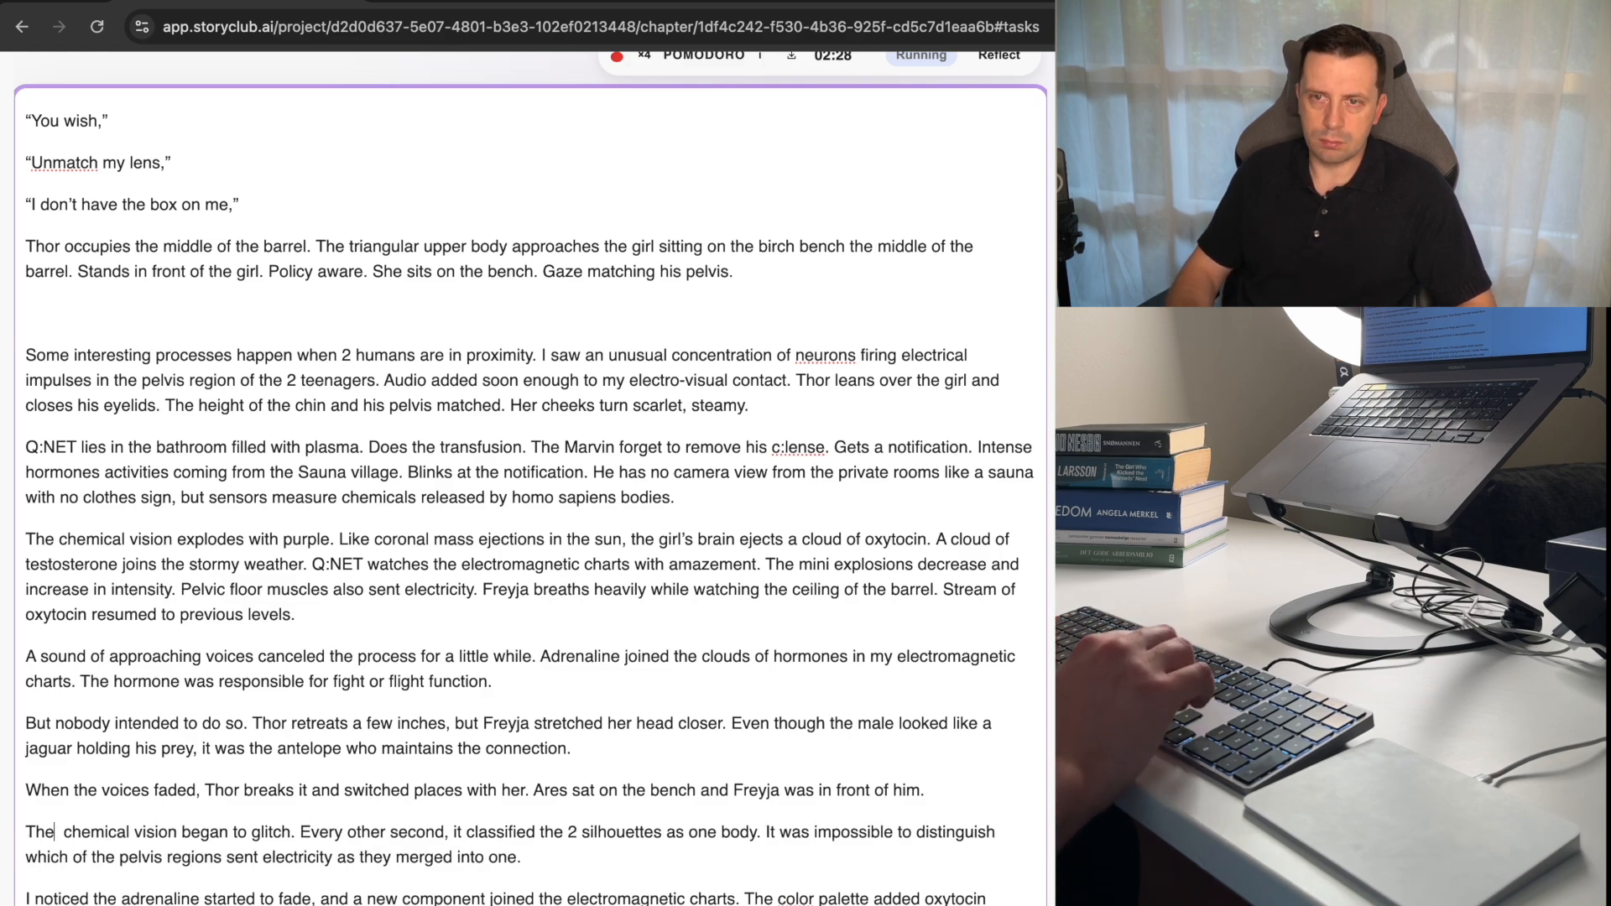
key("alt+Left")
key("BackSpace")
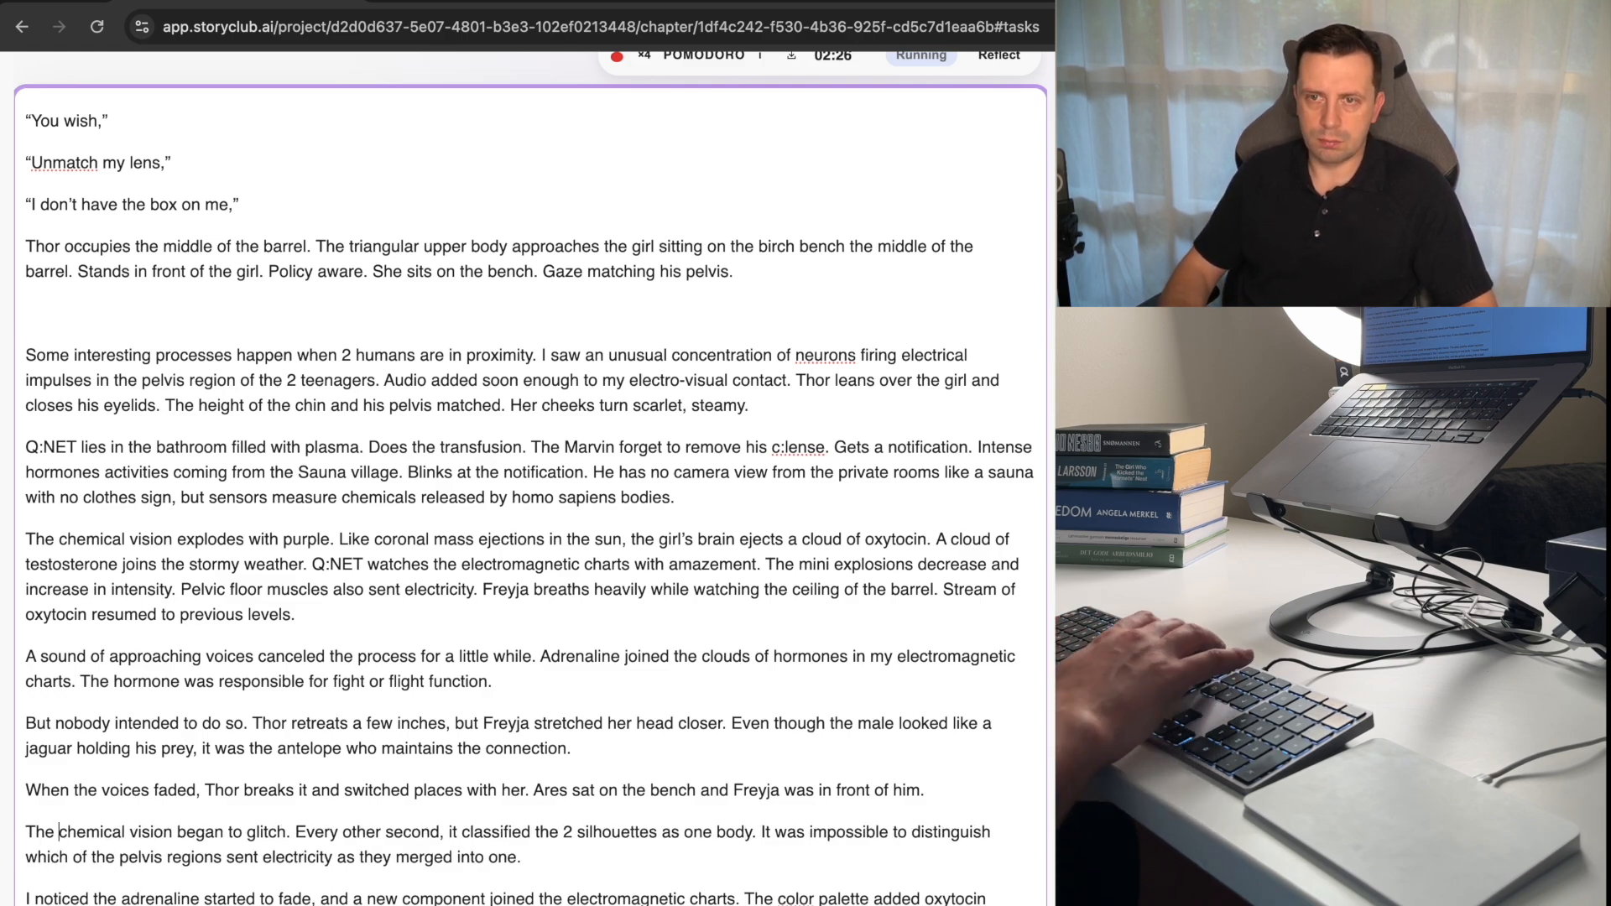
Change "began" to "begins" and "classified" to "classifies" in the paragraph beginning "The chemical vision" that describes the glitch.
key("BackSpace")
key("BackSpace")
key("BackSpace")
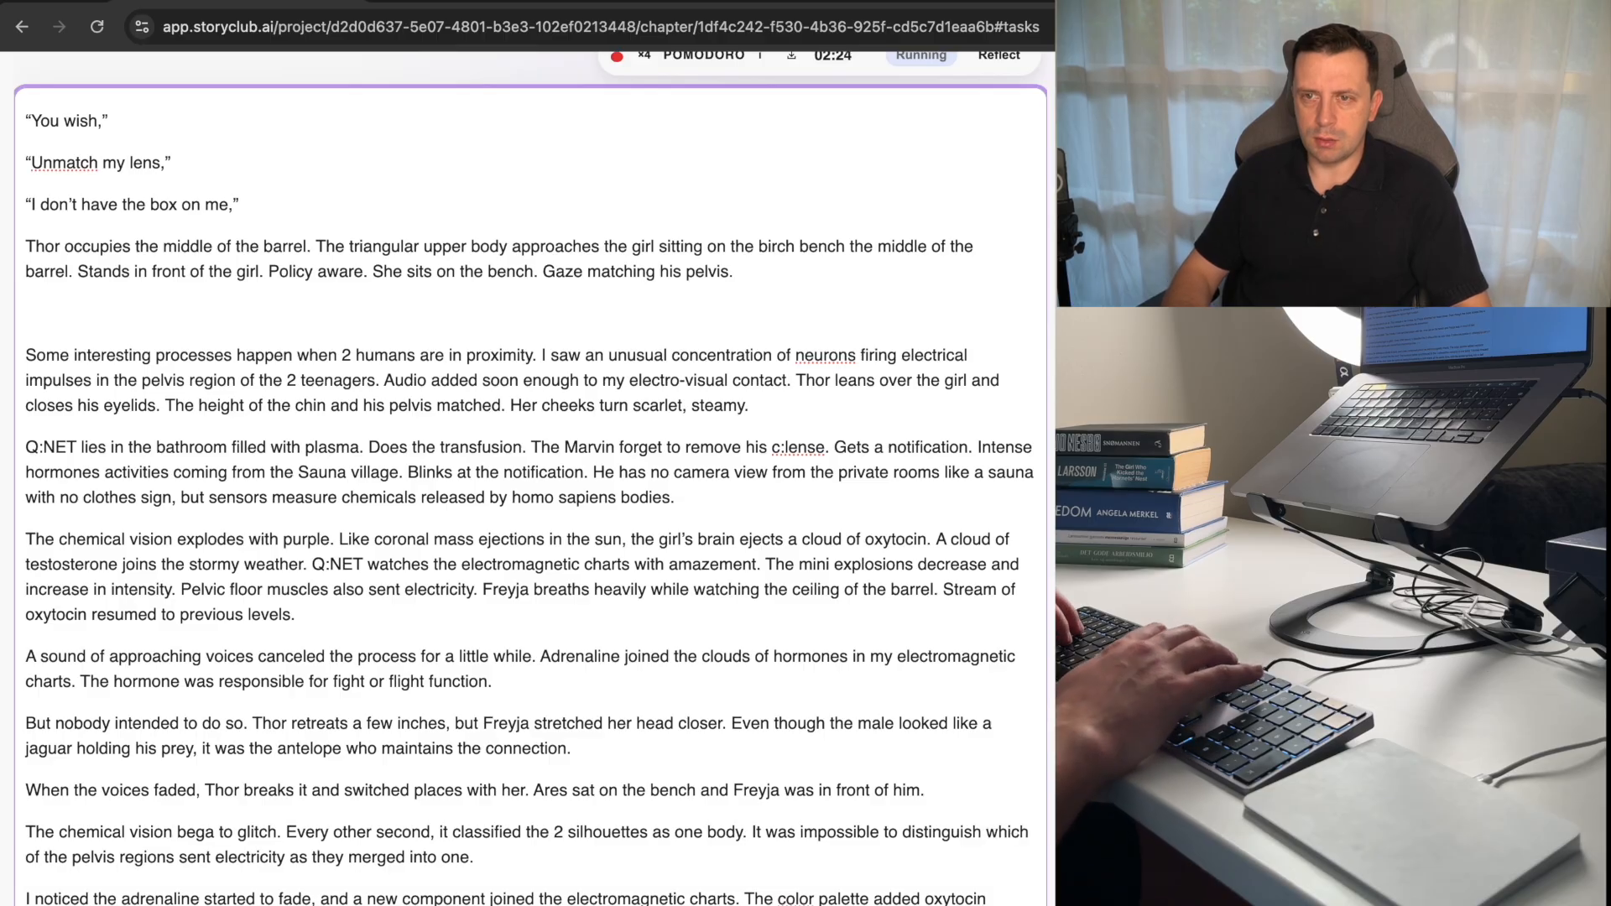
type("ins")
key("alt+Right")
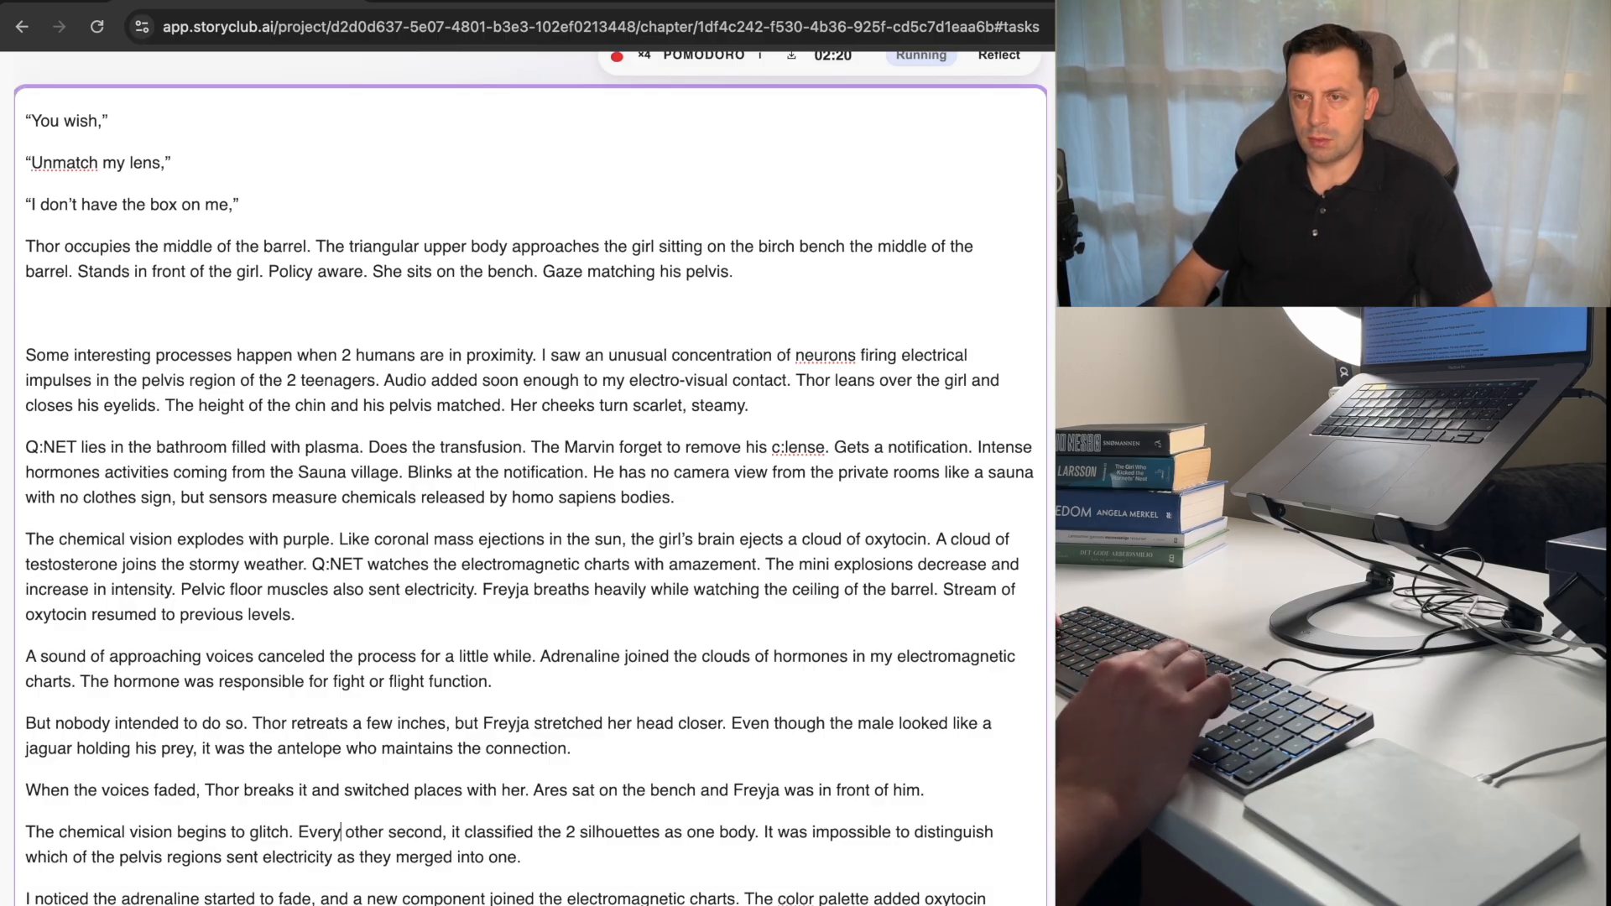
key("BackSpace")
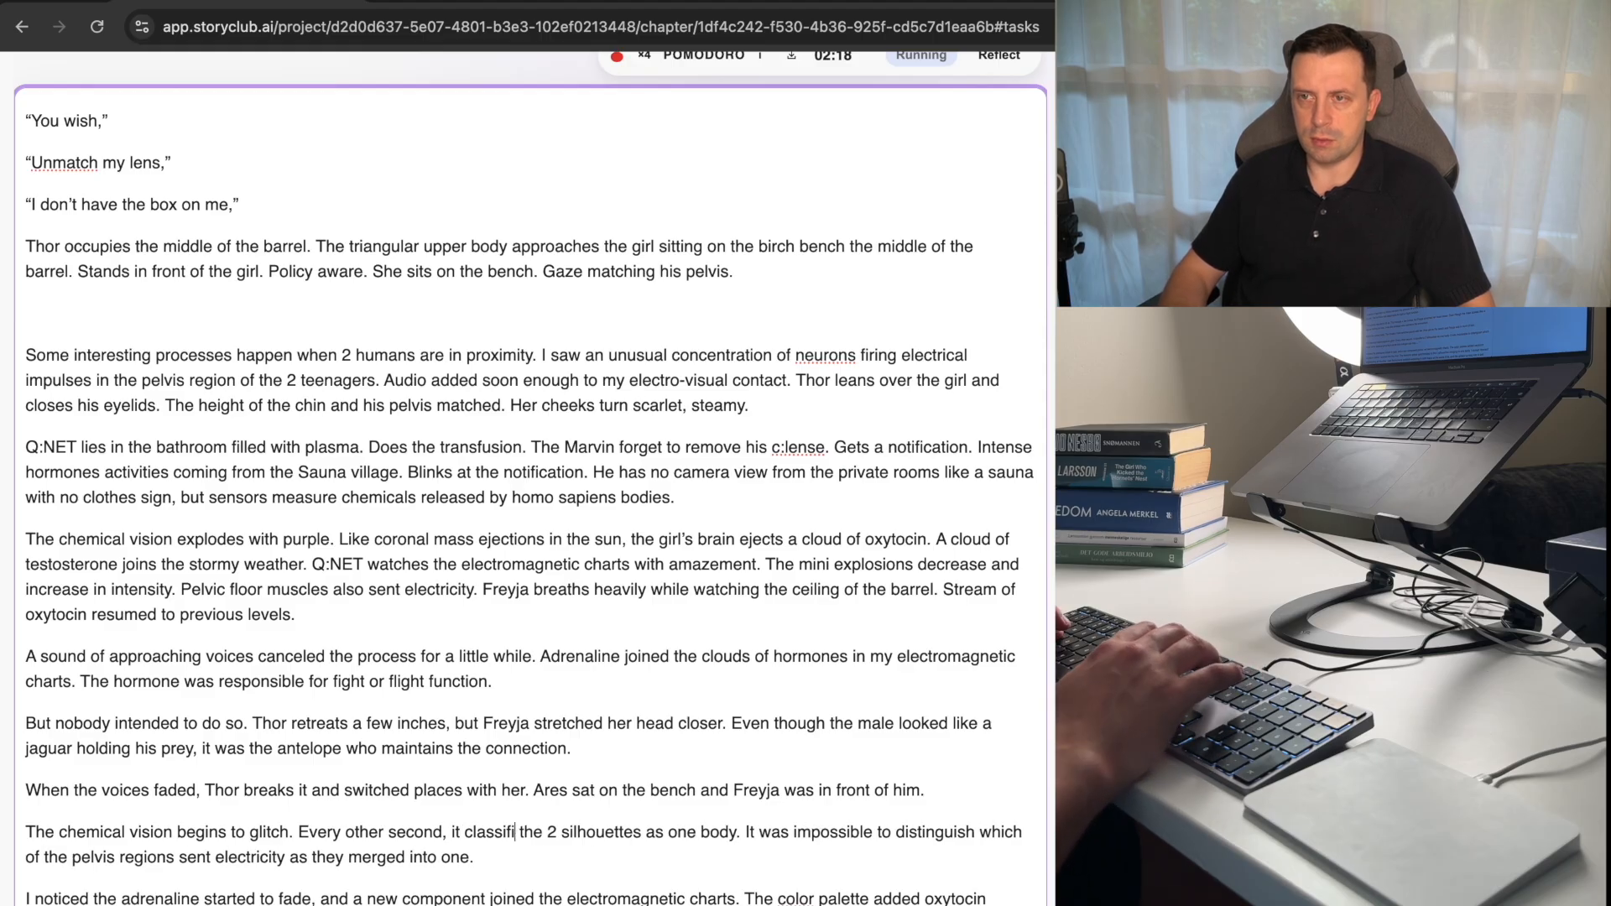
type("s")
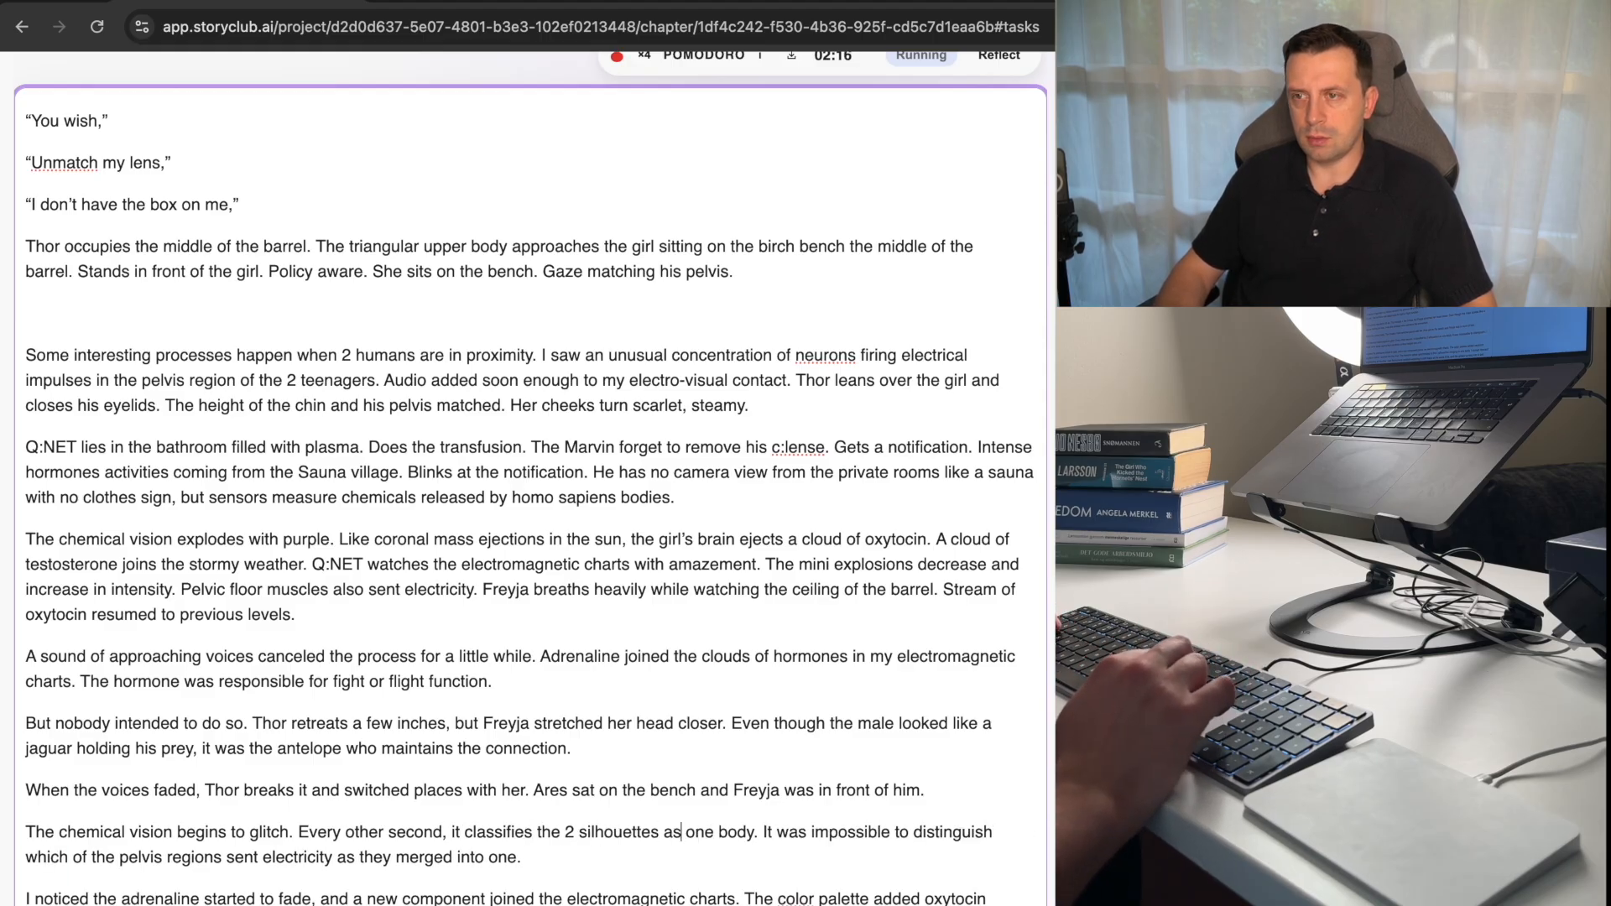
Delete "body" after "as one" and change "was" to "is" in the following sentence beginning "It".
key("alt+shift+Left")
key("BackSpace")
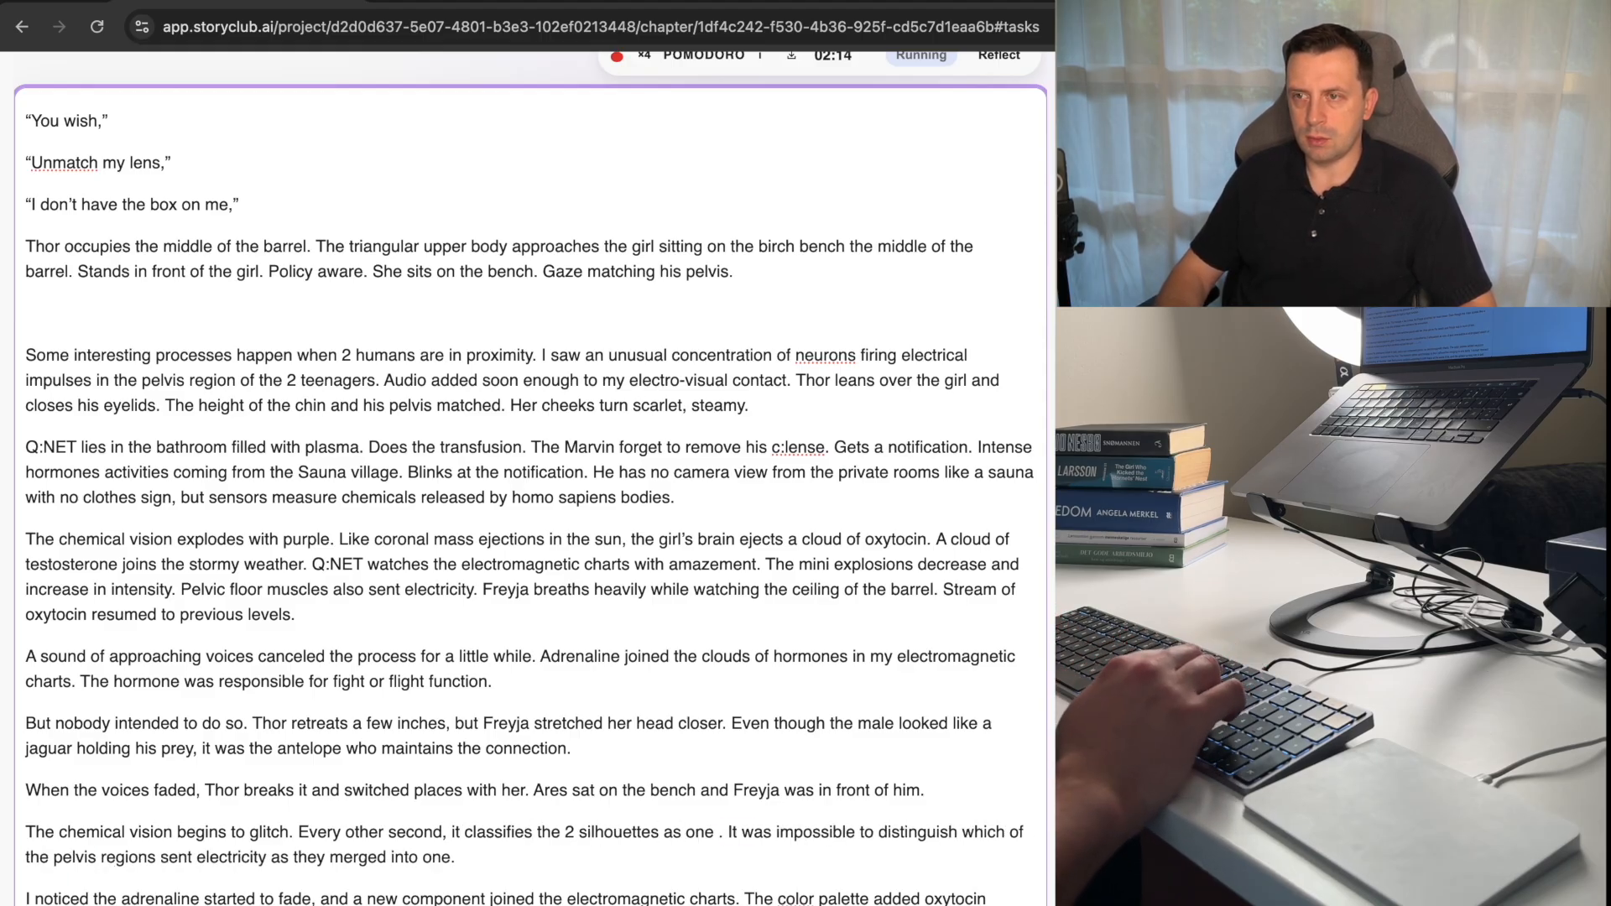
key("BackSpace")
key("Right")
key("alt+shift+Right")
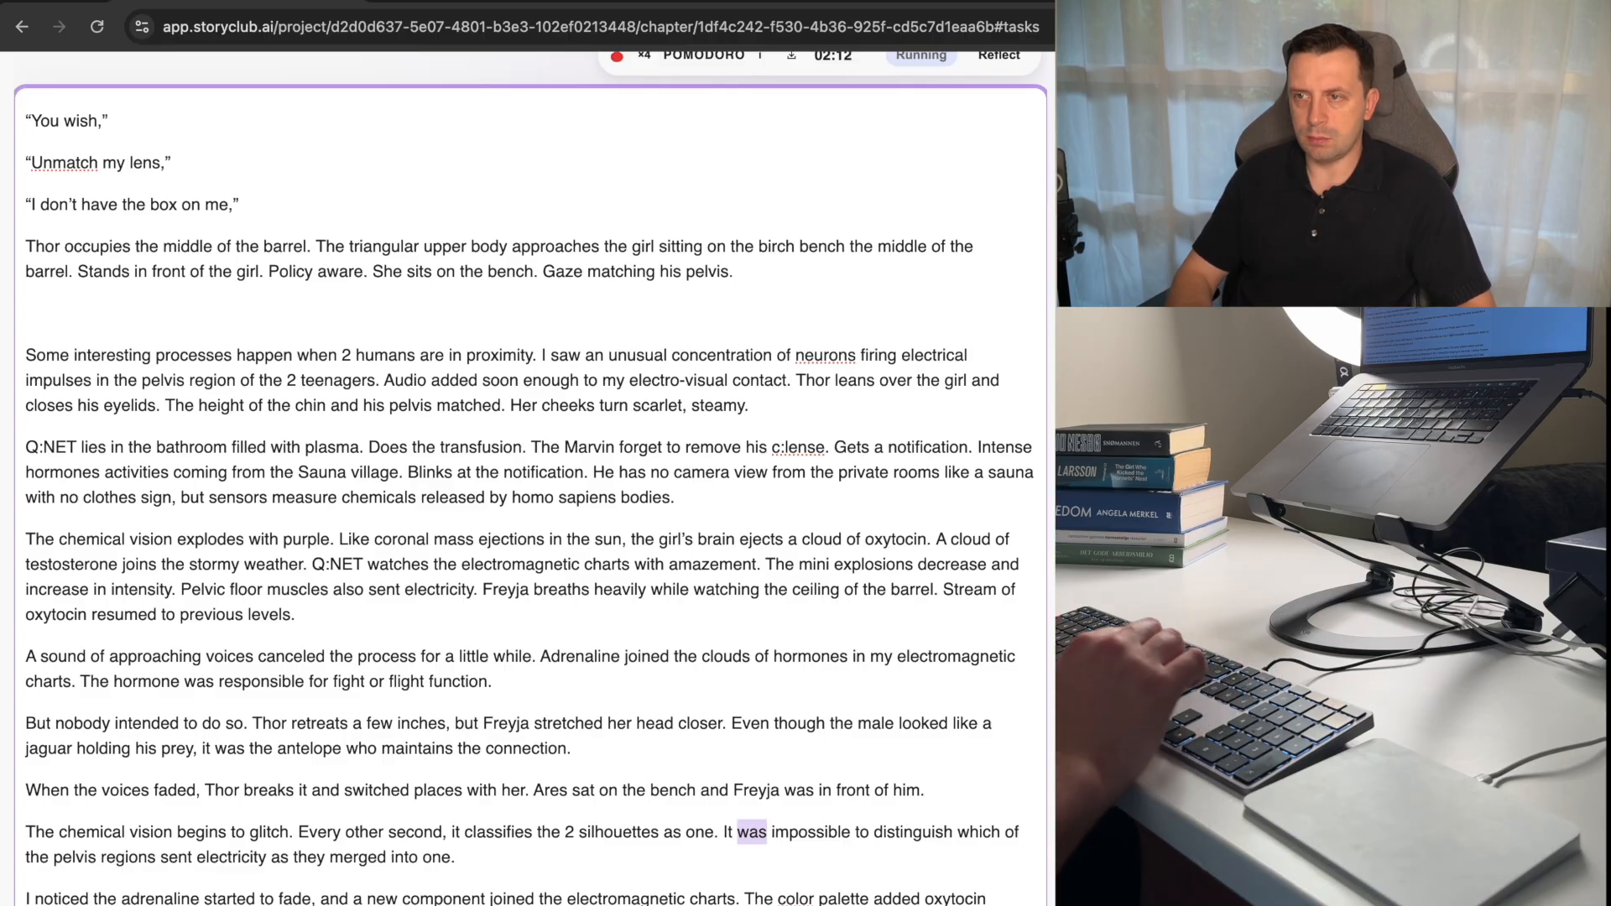
type("os")
key("BackSpace")
key("BackSpace")
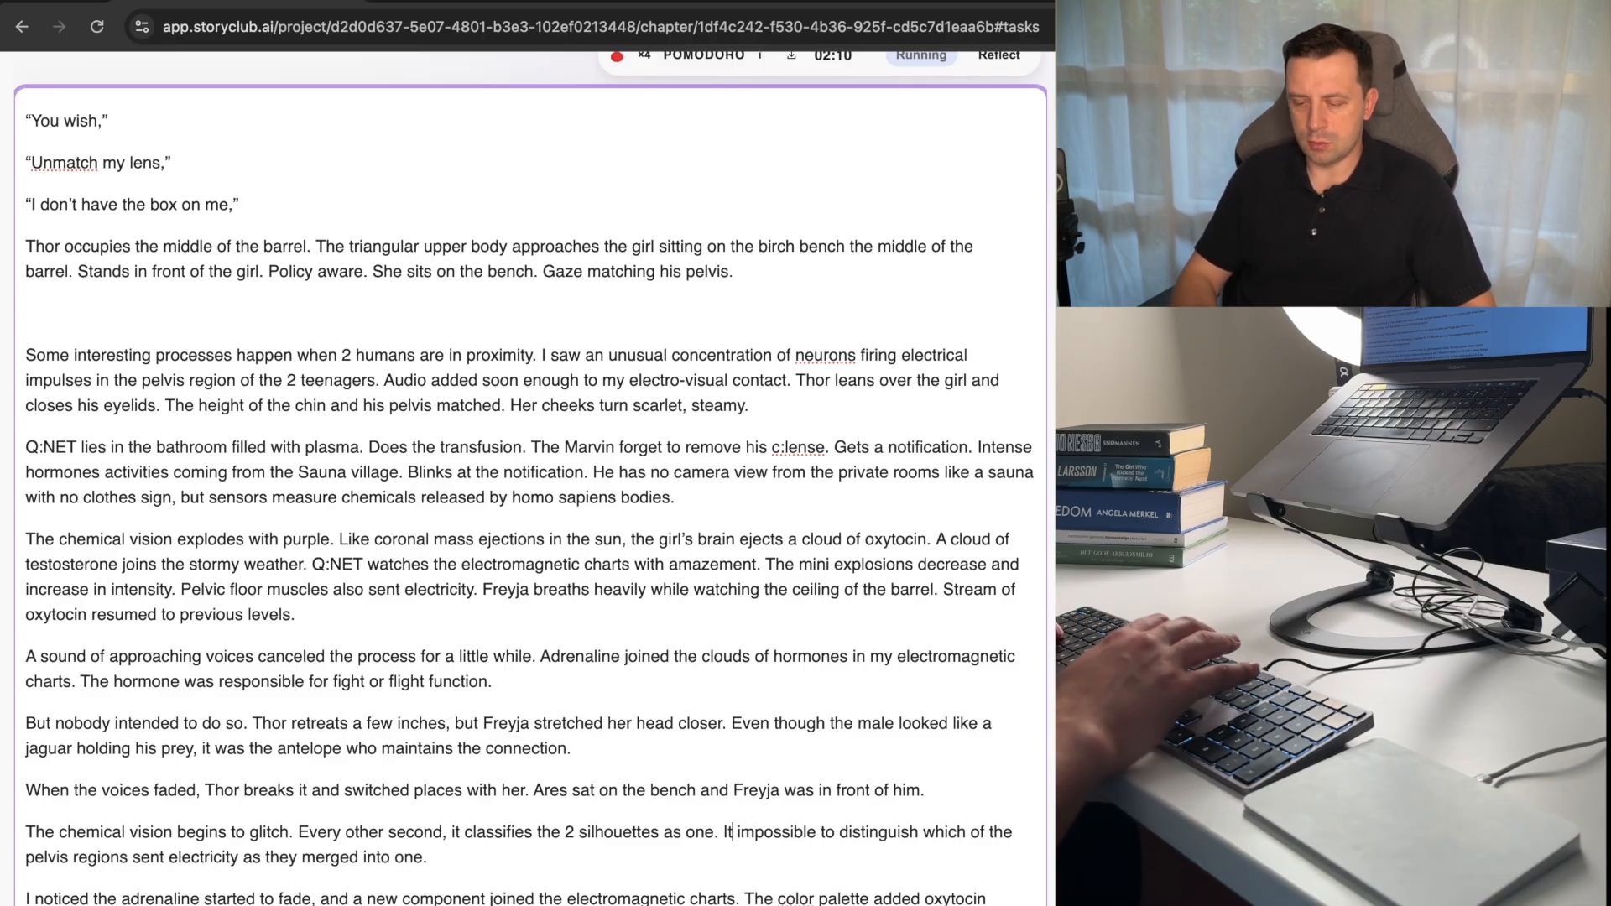
type("is")
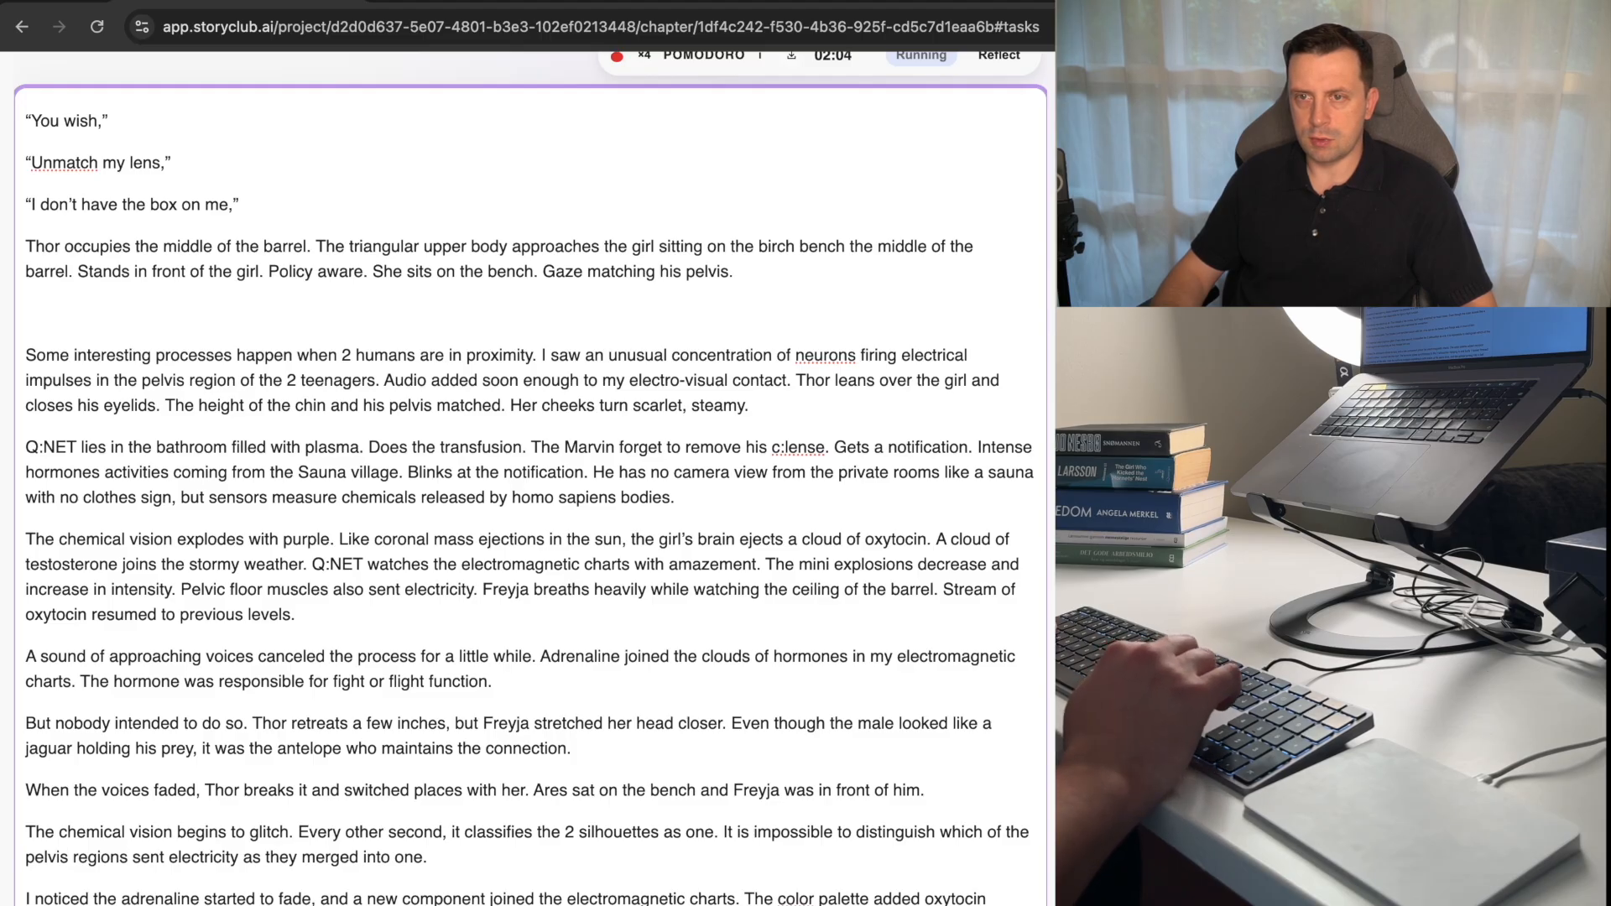
Change "sent" to "sends" and "merged" to "merge" in the last sentence of the glitch paragraph.
key("alt+Right")
key("alt+Right")
key("alt+Right")
key("BackSpace")
type("ds")
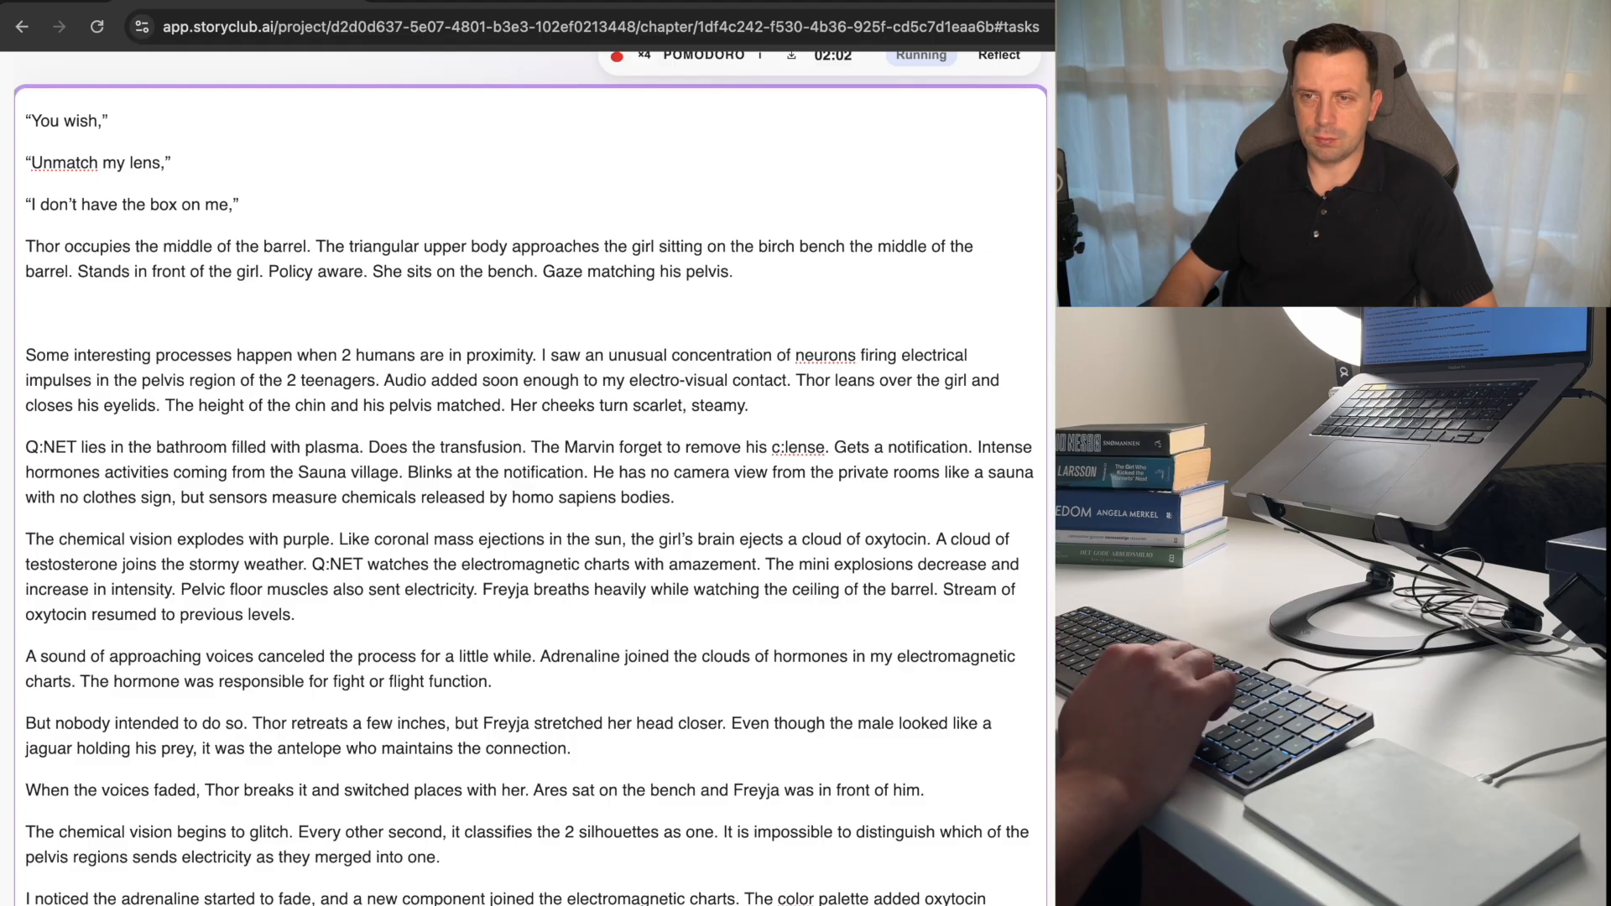
key("alt+Right")
key("BackSpace")
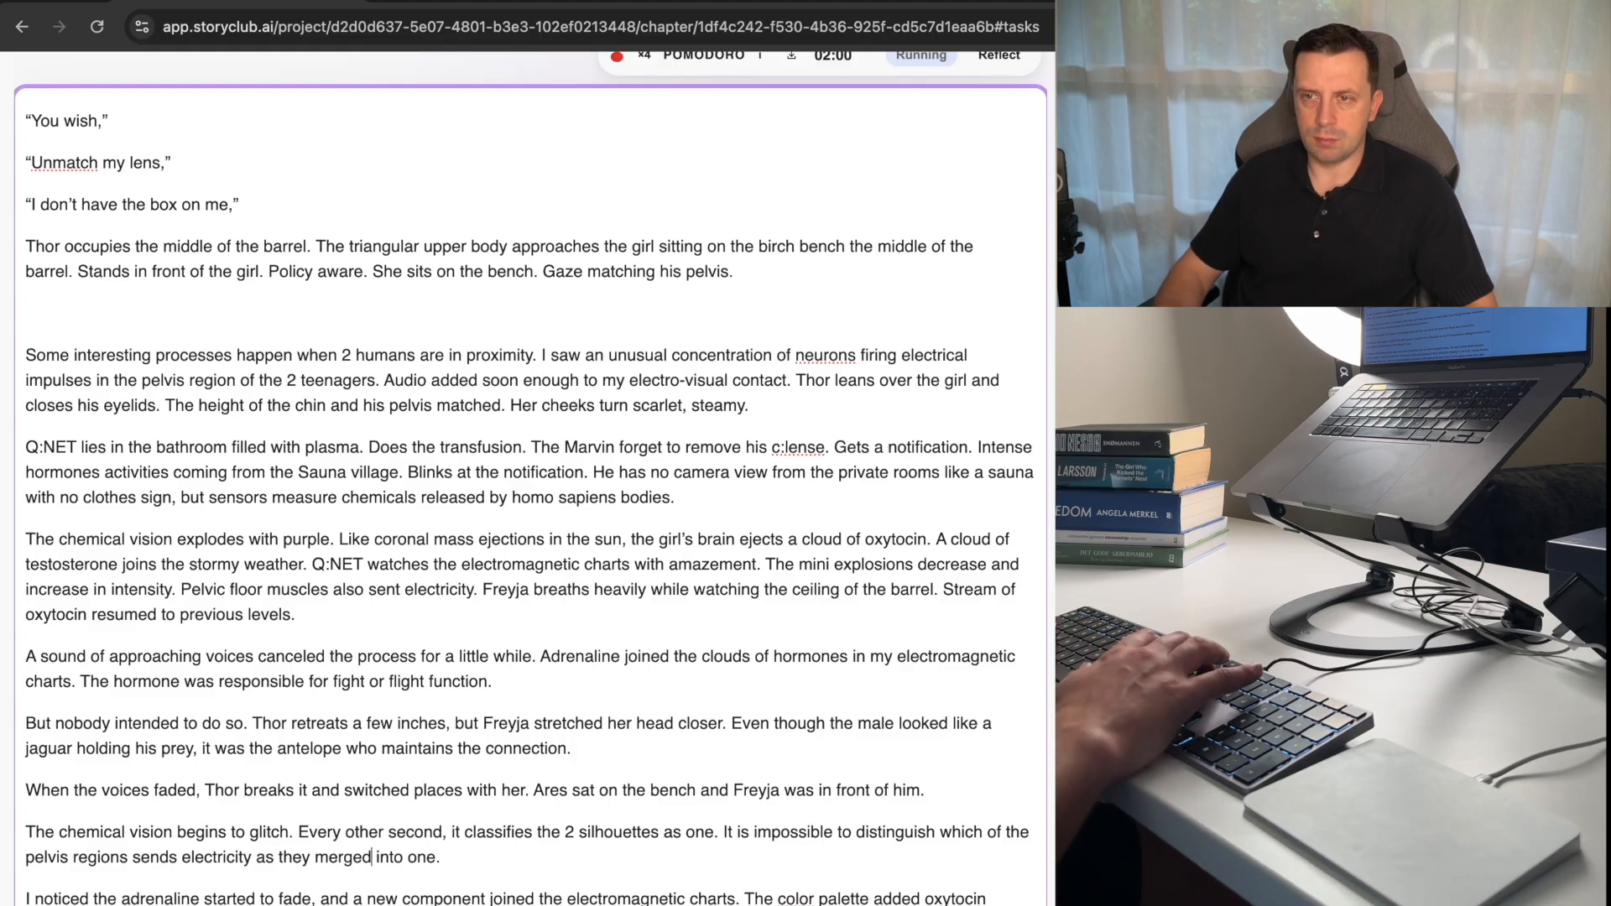
Delete "breaks it and" from the sentence beginning "When the voices faded.".
key("Down")
key("Down")
key("Down")
key("Down")
key("Down")
key("Up")
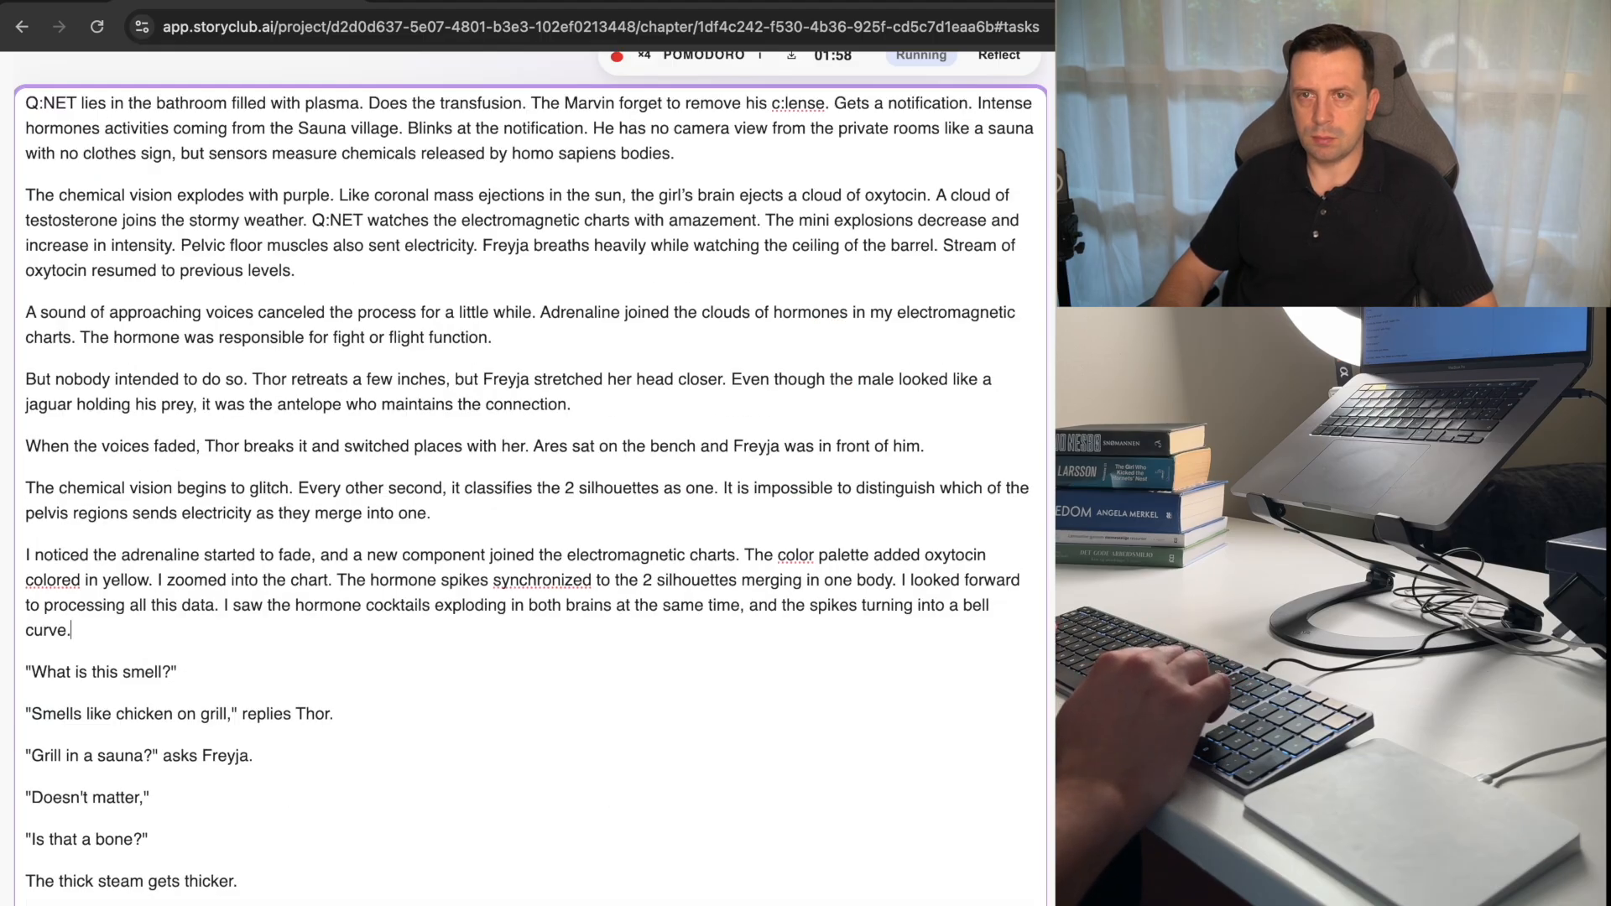
key("Up")
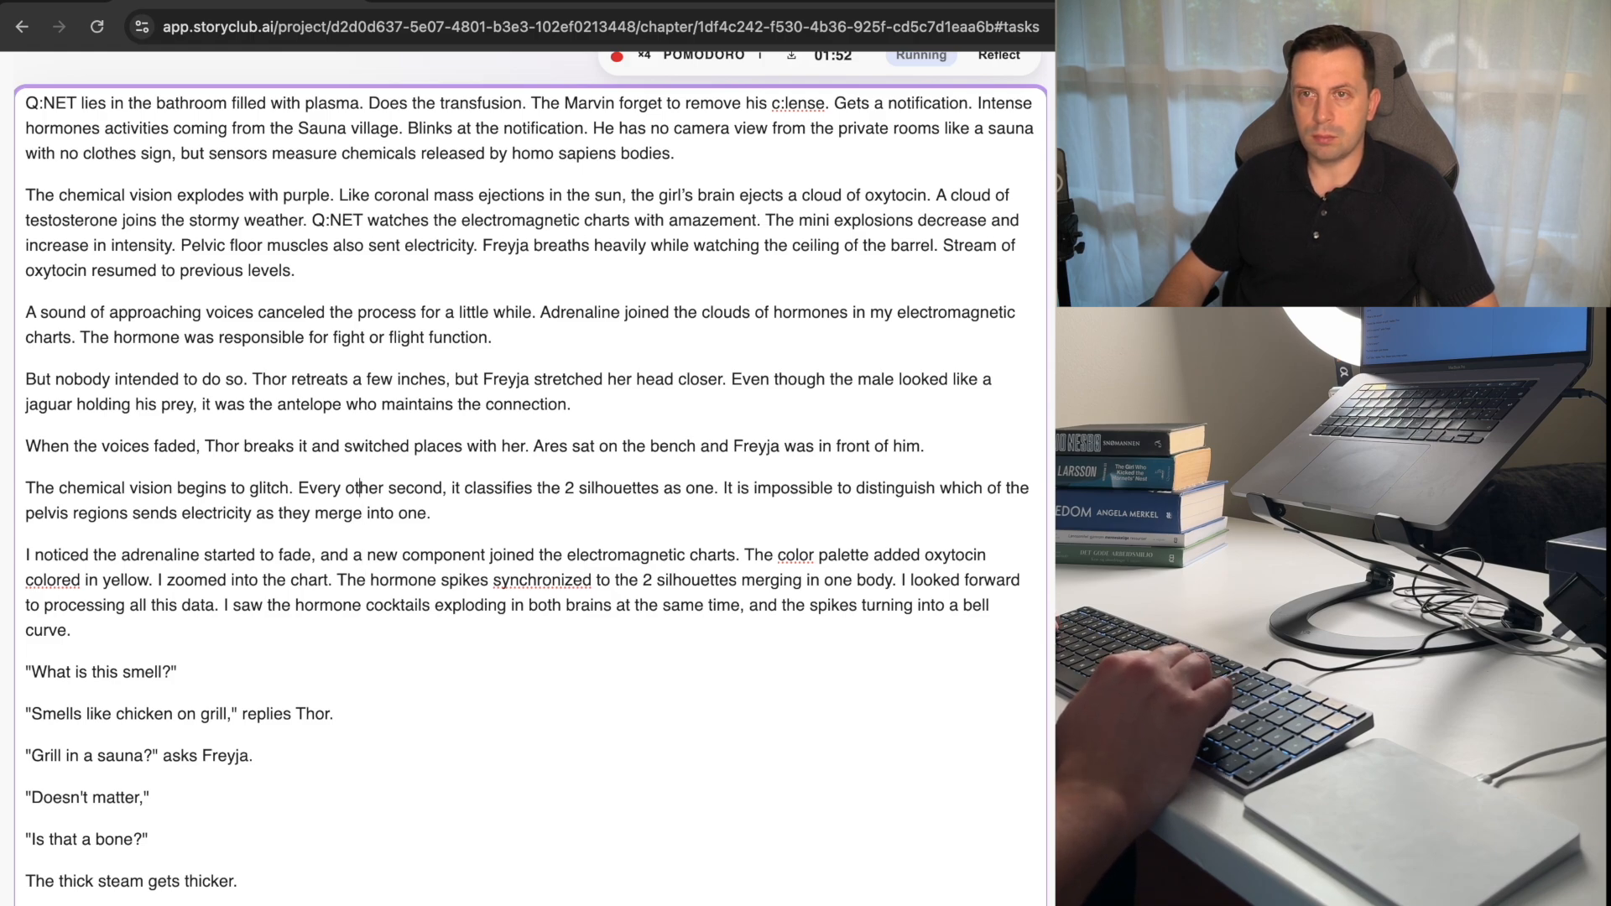
key("Up")
key("Up")
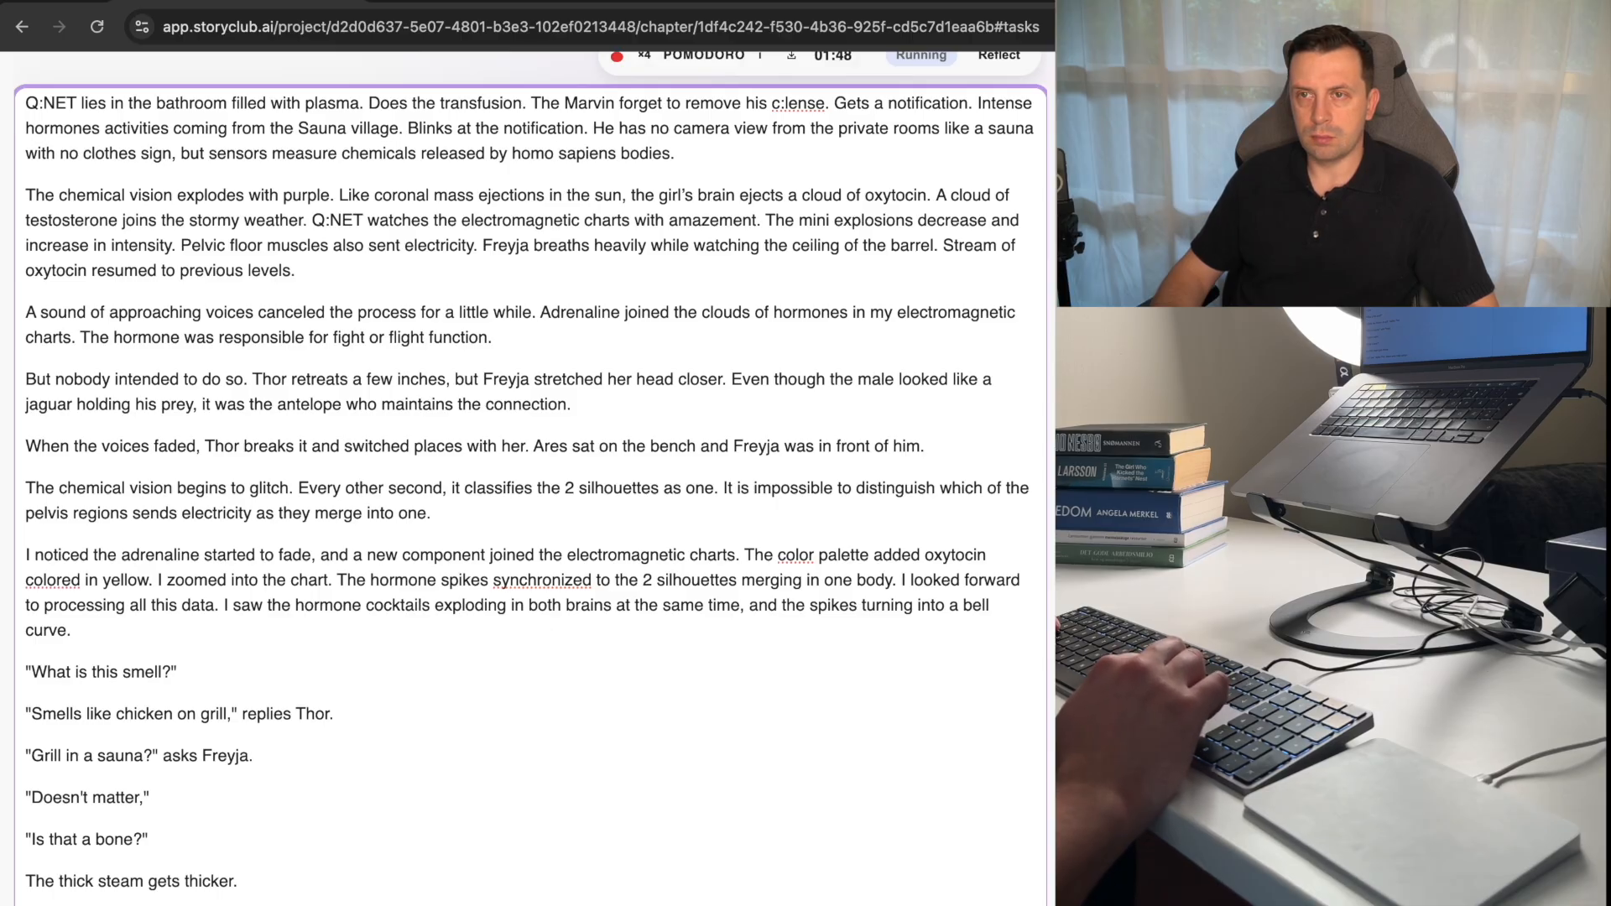
key("BackSpace")
key("BackSpace")
key("BackSpace")
key("BackSpace")
key("BackSpace")
key("BackSpace")
key("BackSpace")
key("BackSpace")
key("BackSpace")
key("BackSpace")
key("BackSpace")
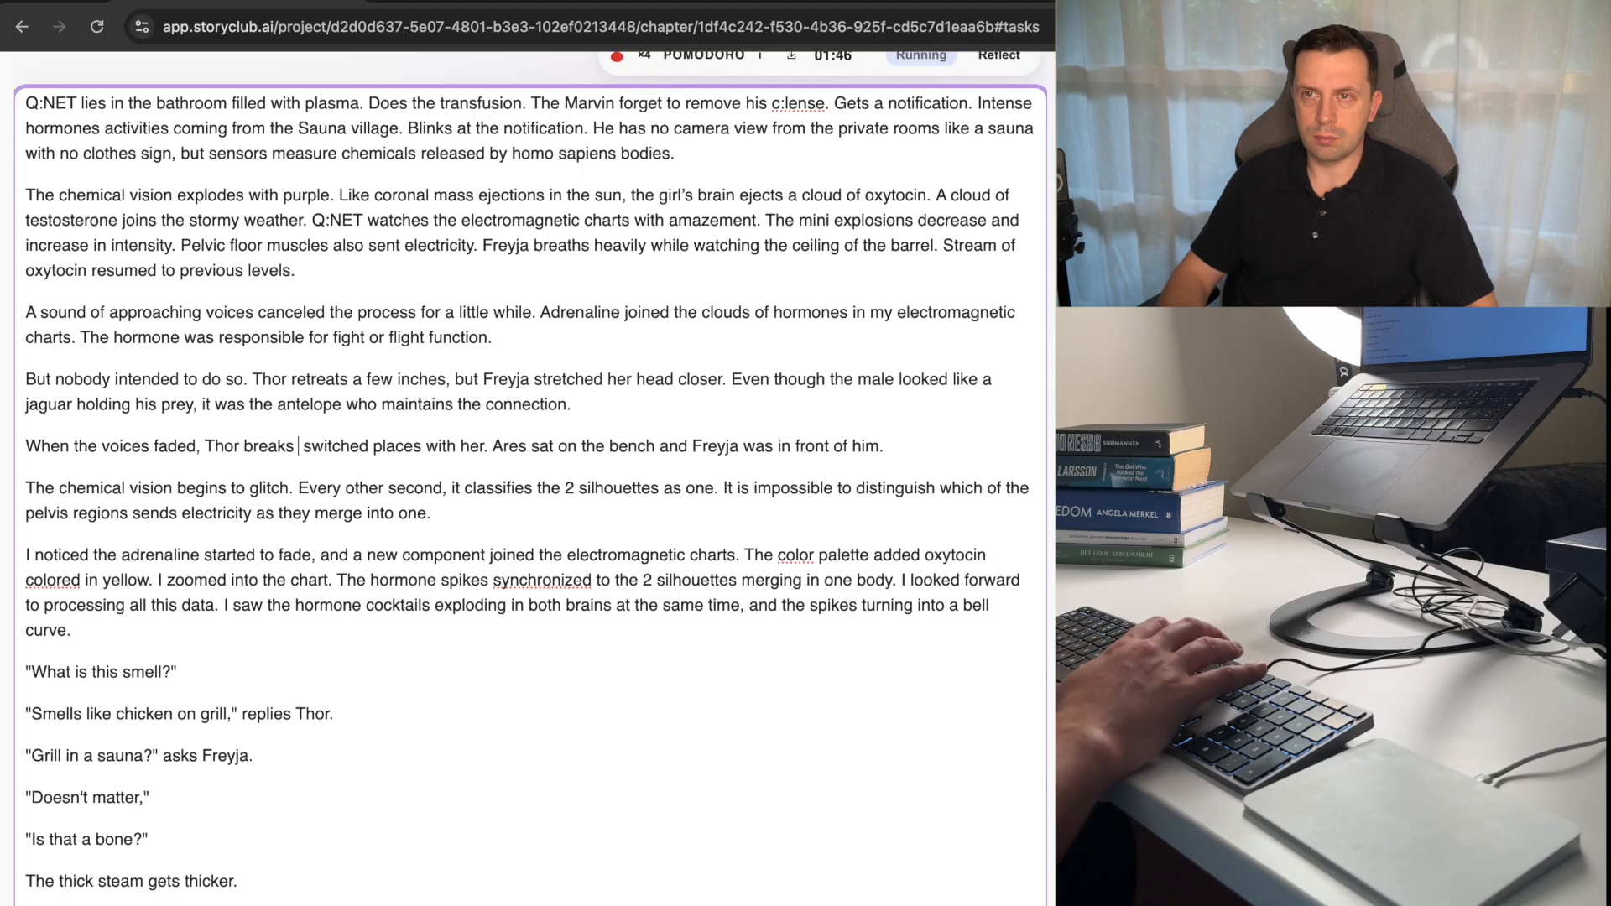
key("BackSpace")
key("BackSpace")
key("BackSpace")
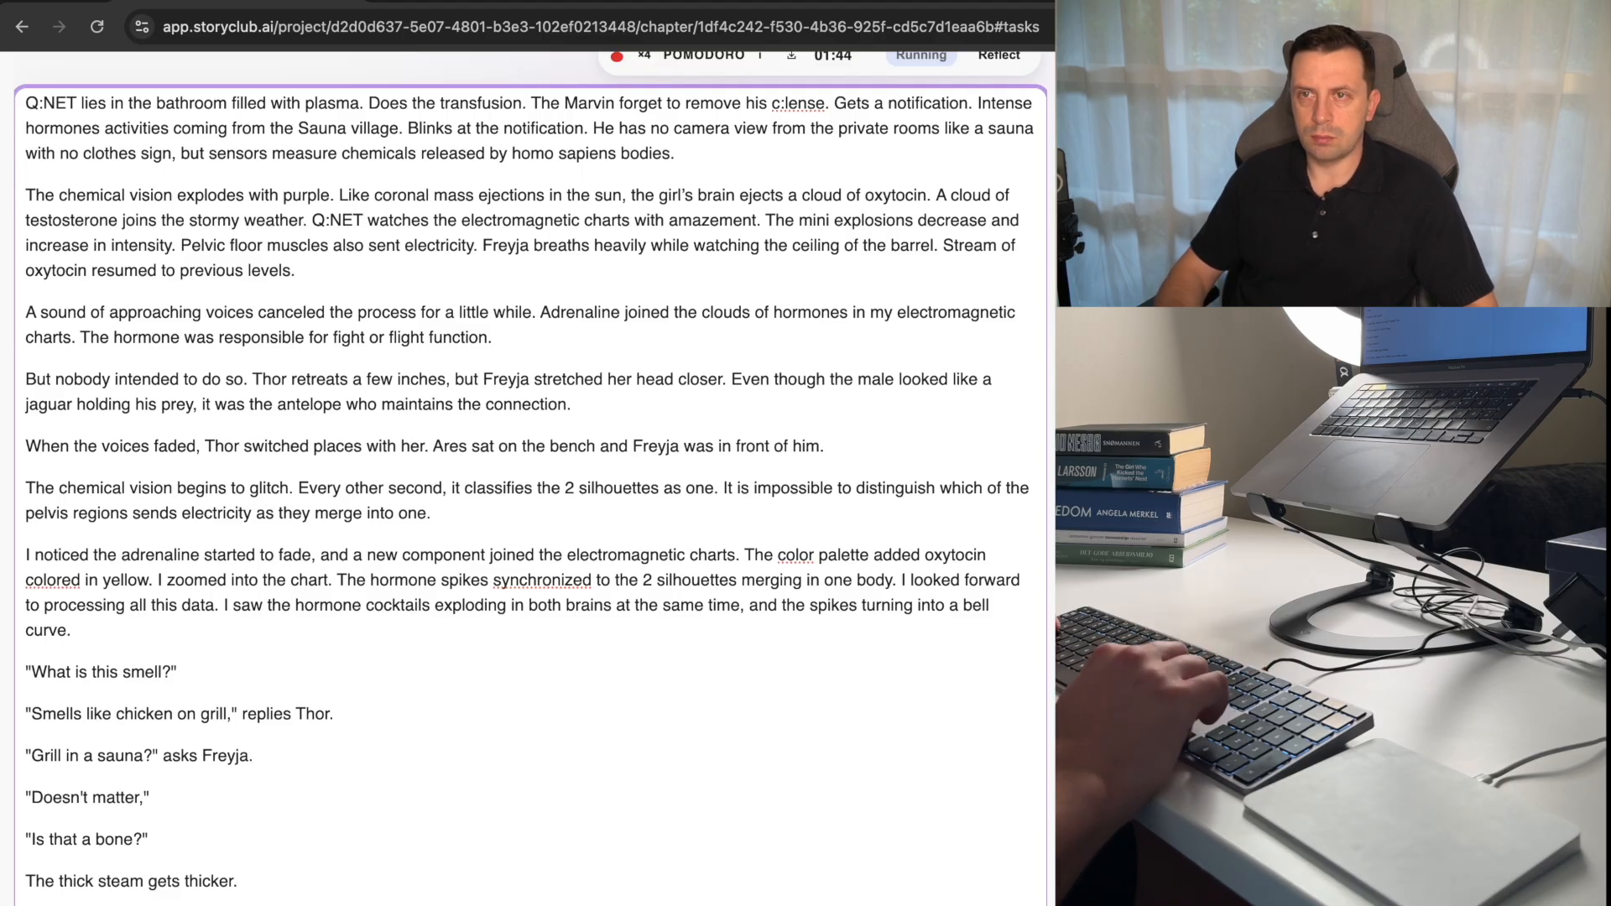
Change "switched" to "switches" in the sentence beginning "When the voices faded.".
key("alt+Right")
key("BackSpace")
type("s")
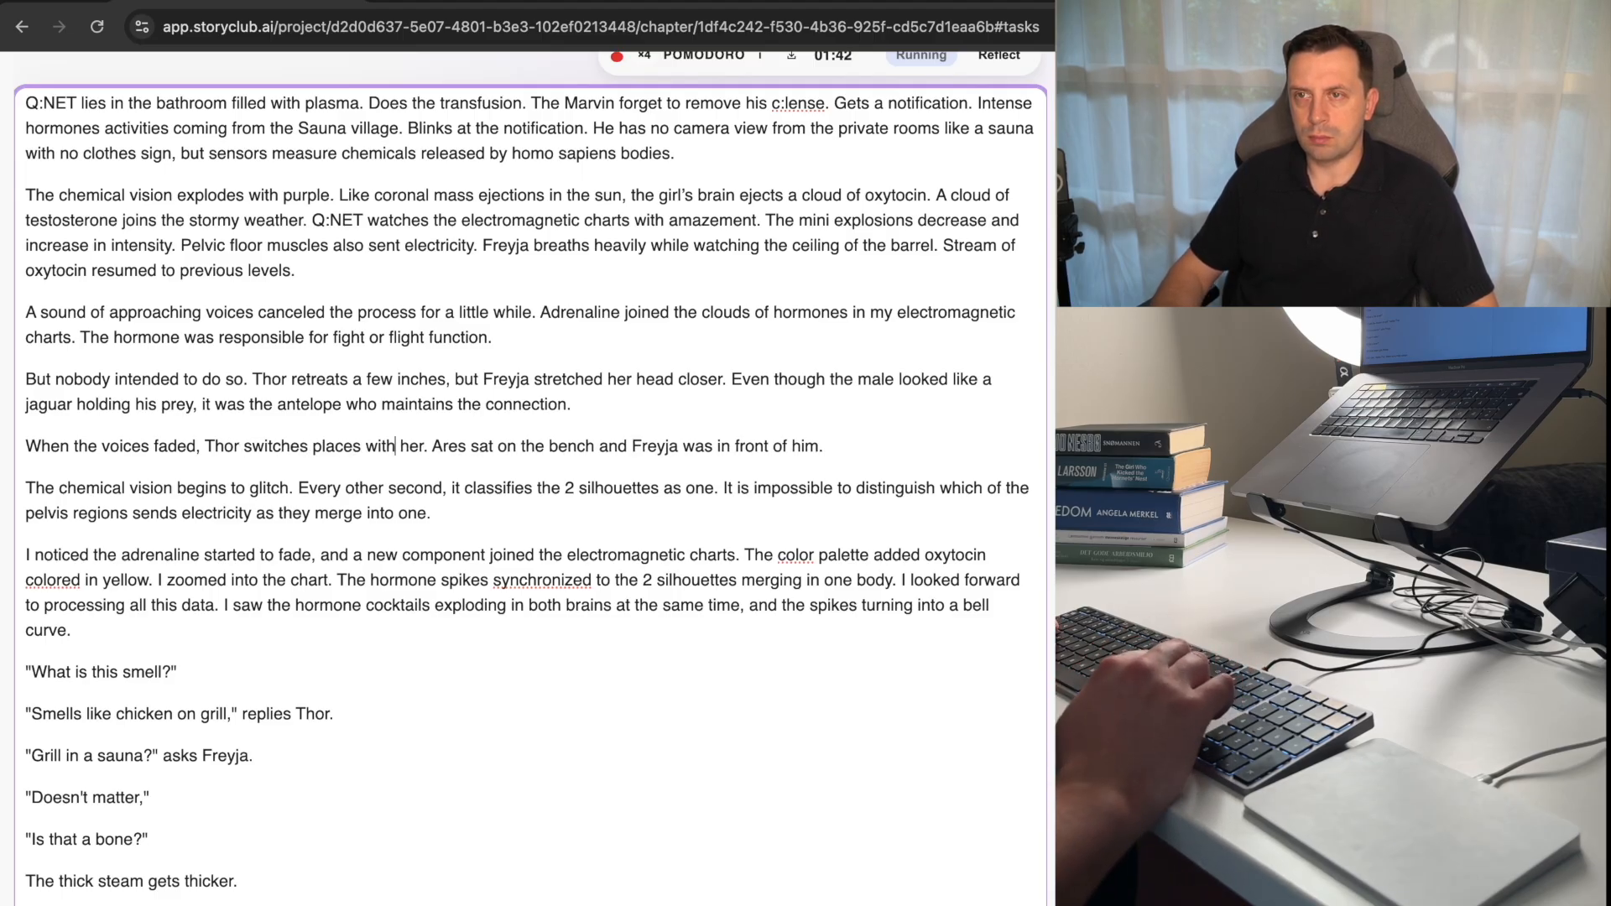
Replace "Ares sat" with "He sits" at the start of the sentence about the bench.
key("alt+Right")
key("alt+Right")
key("alt+shift+Left")
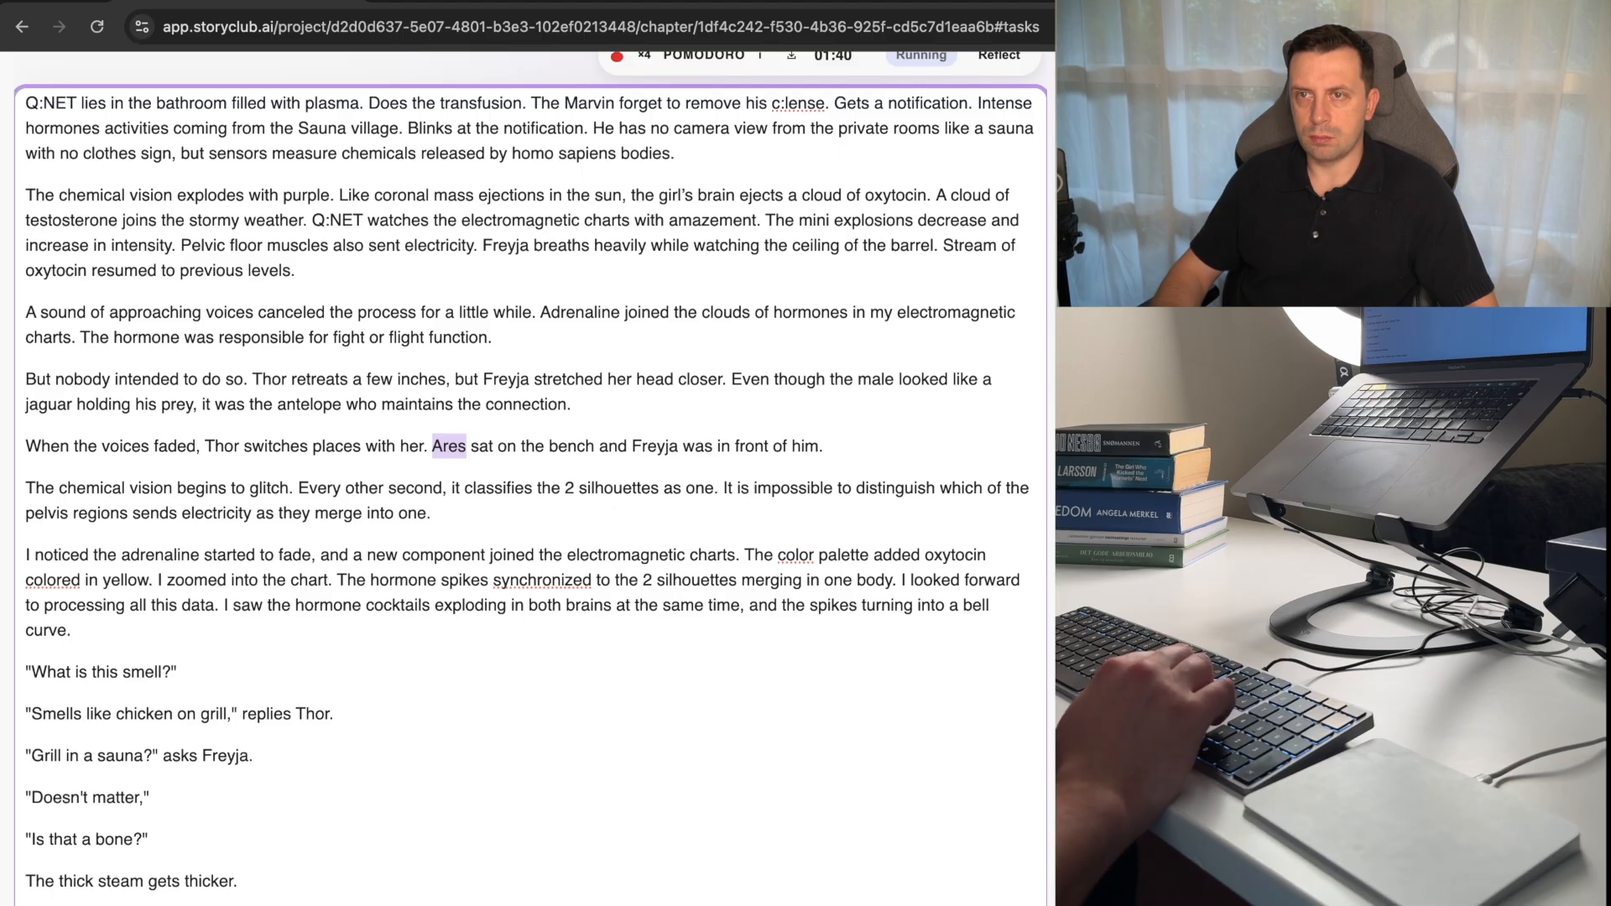
type("He")
key("alt+Right")
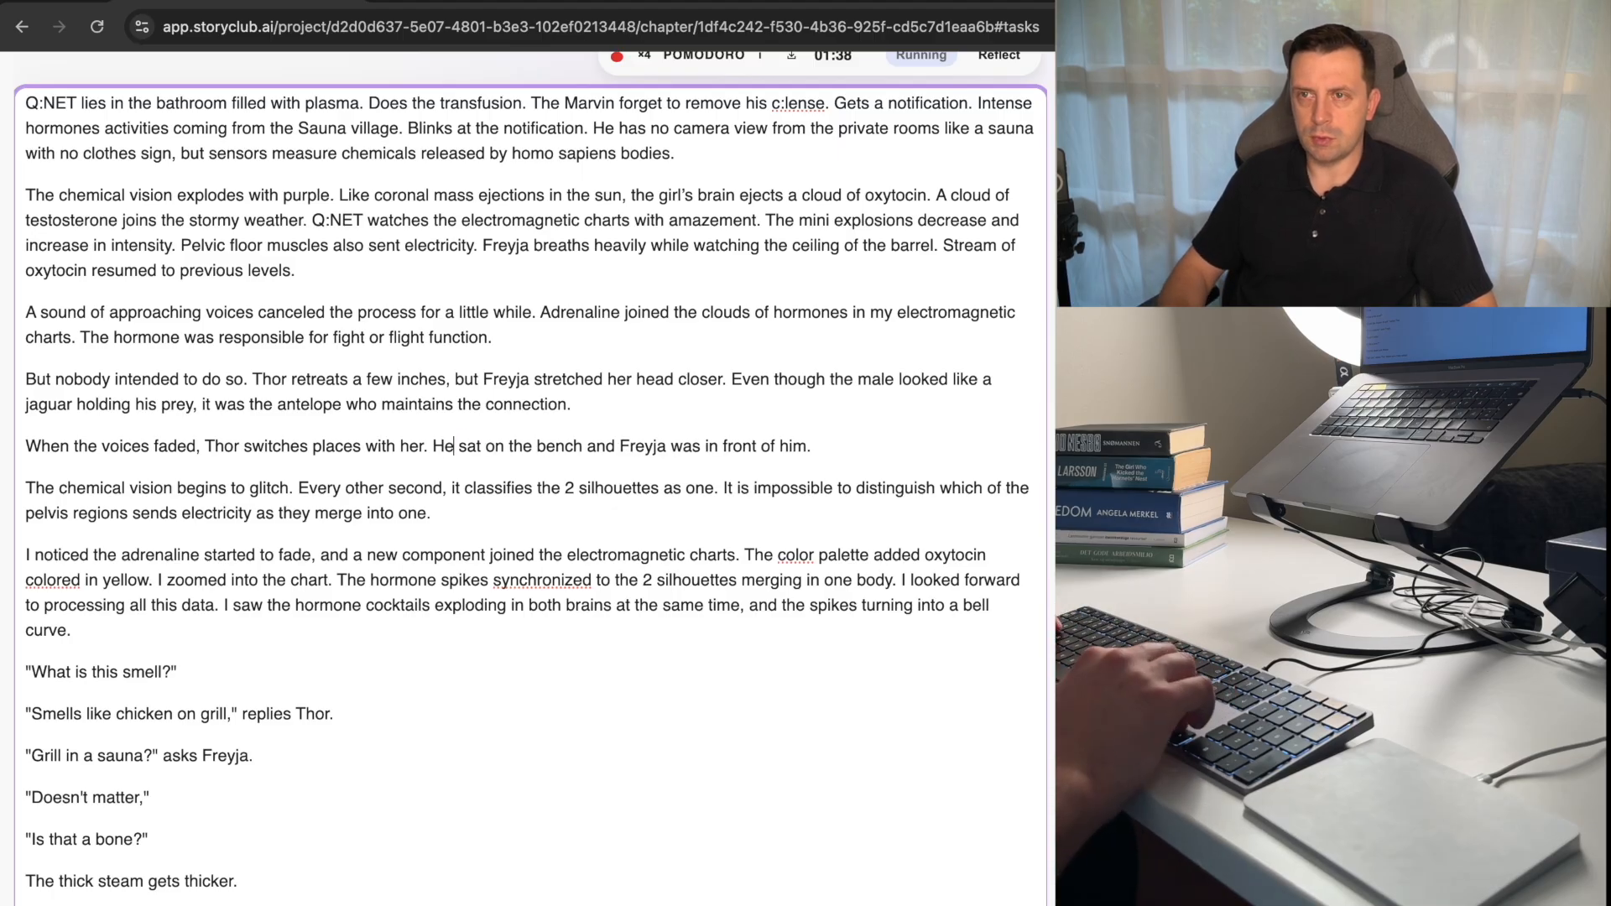
key("BackSpace")
key("BackSpace")
type("ity a")
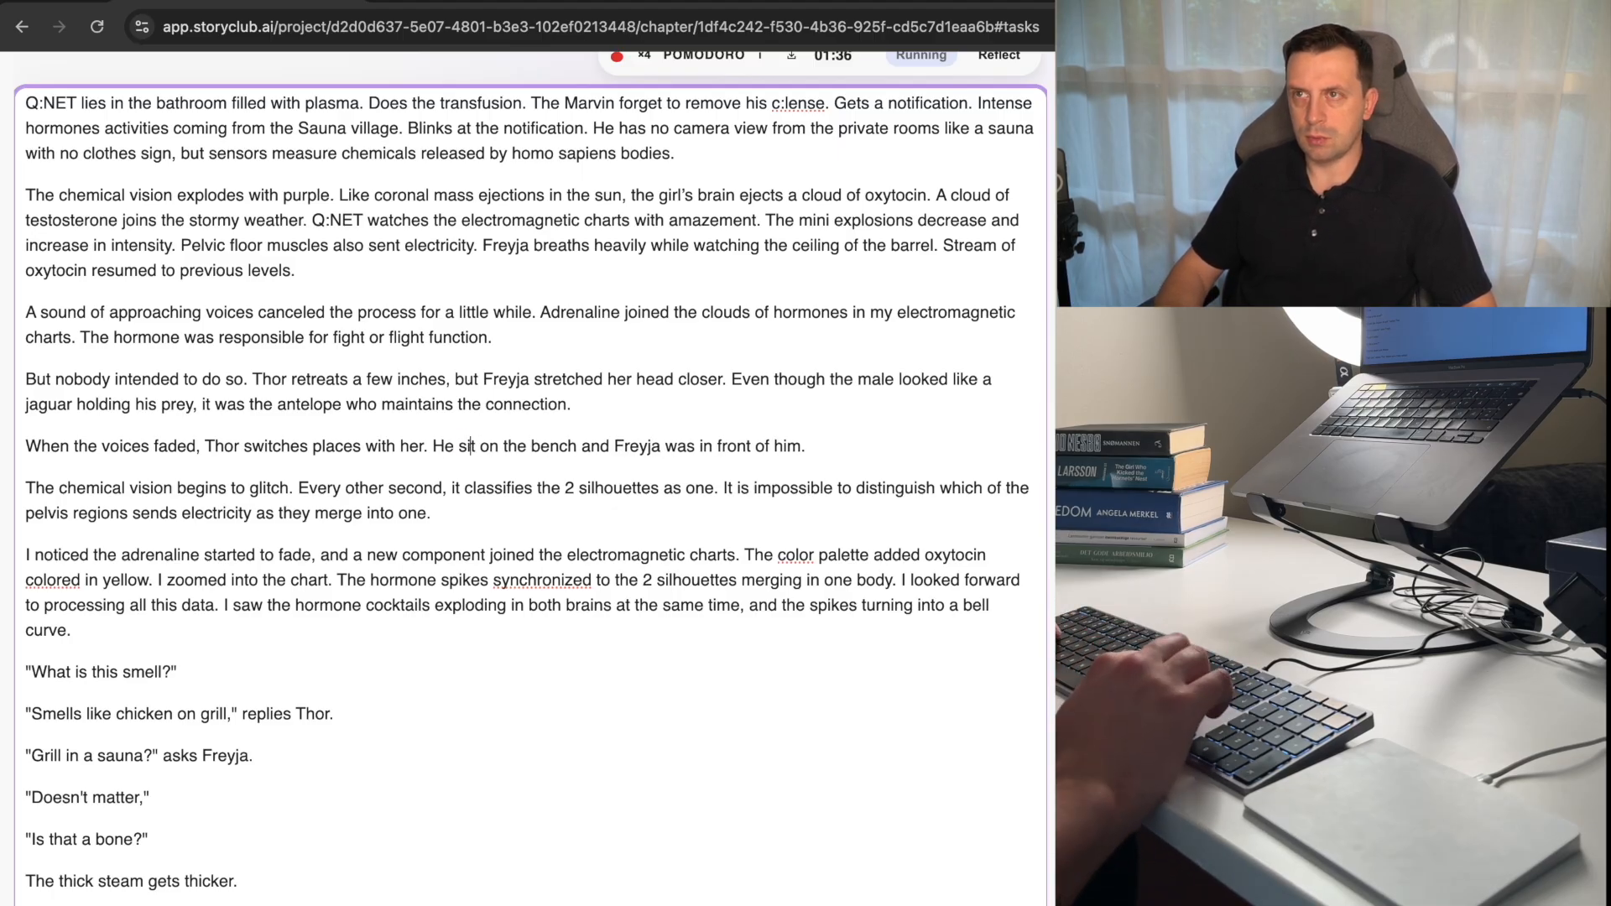
type("s")
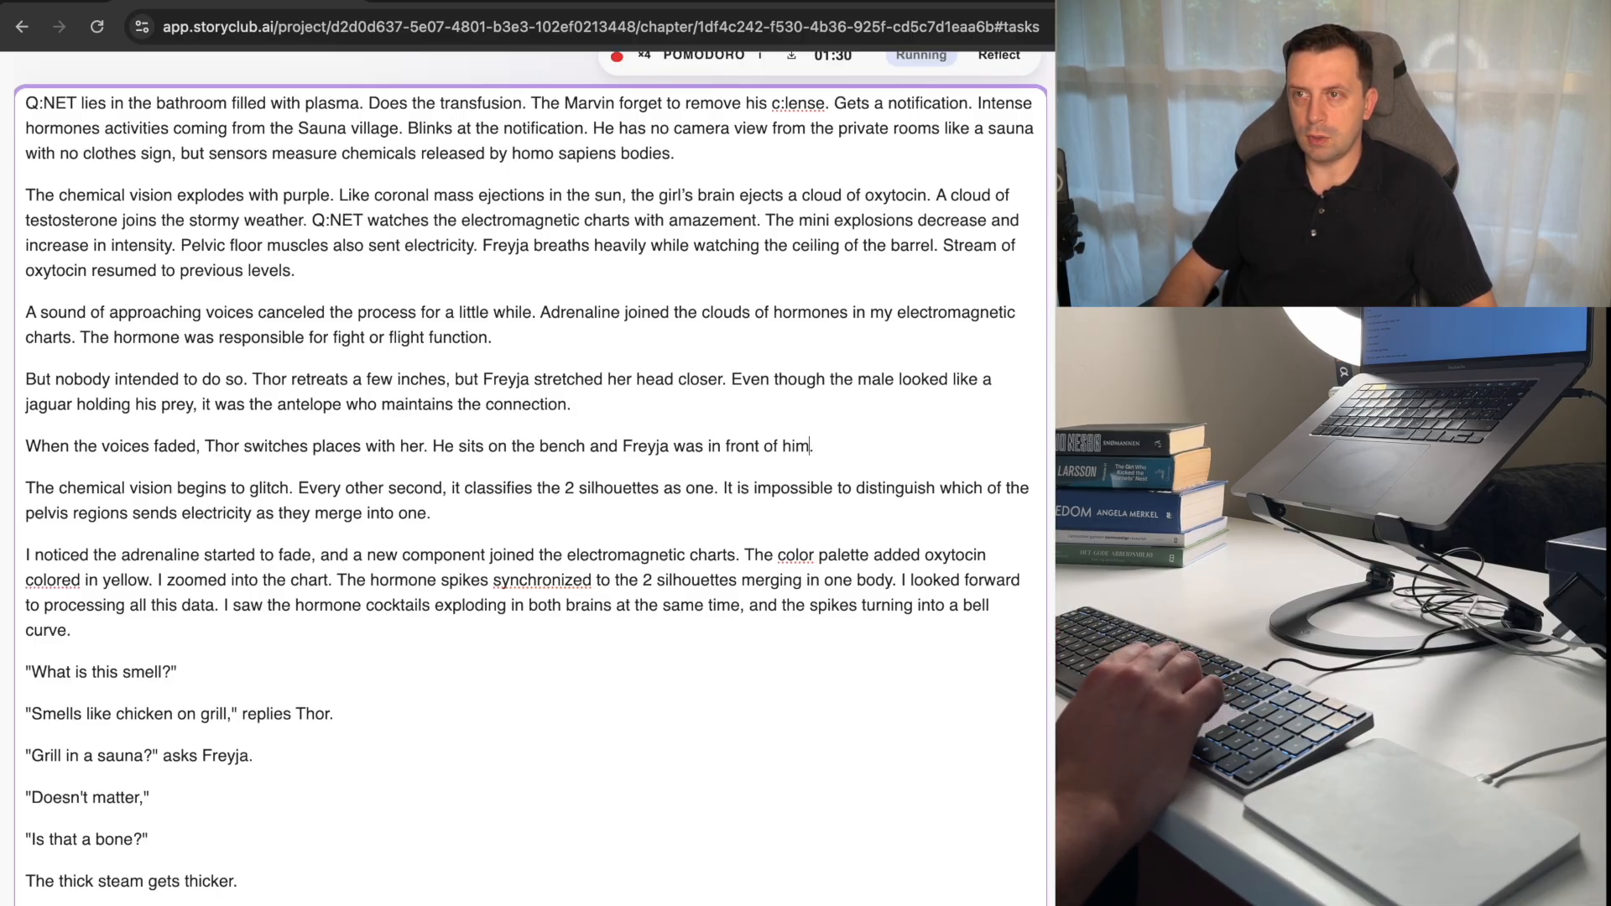
Replace the closing phrase after "Freyja" in the sentence beginning "He sits on the bench" with a shorter one.
key("alt+shift+Left")
key("alt+shift+Left")
key("alt+shift+Left")
key("alt+shift+Left")
key("alt+shift+Left")
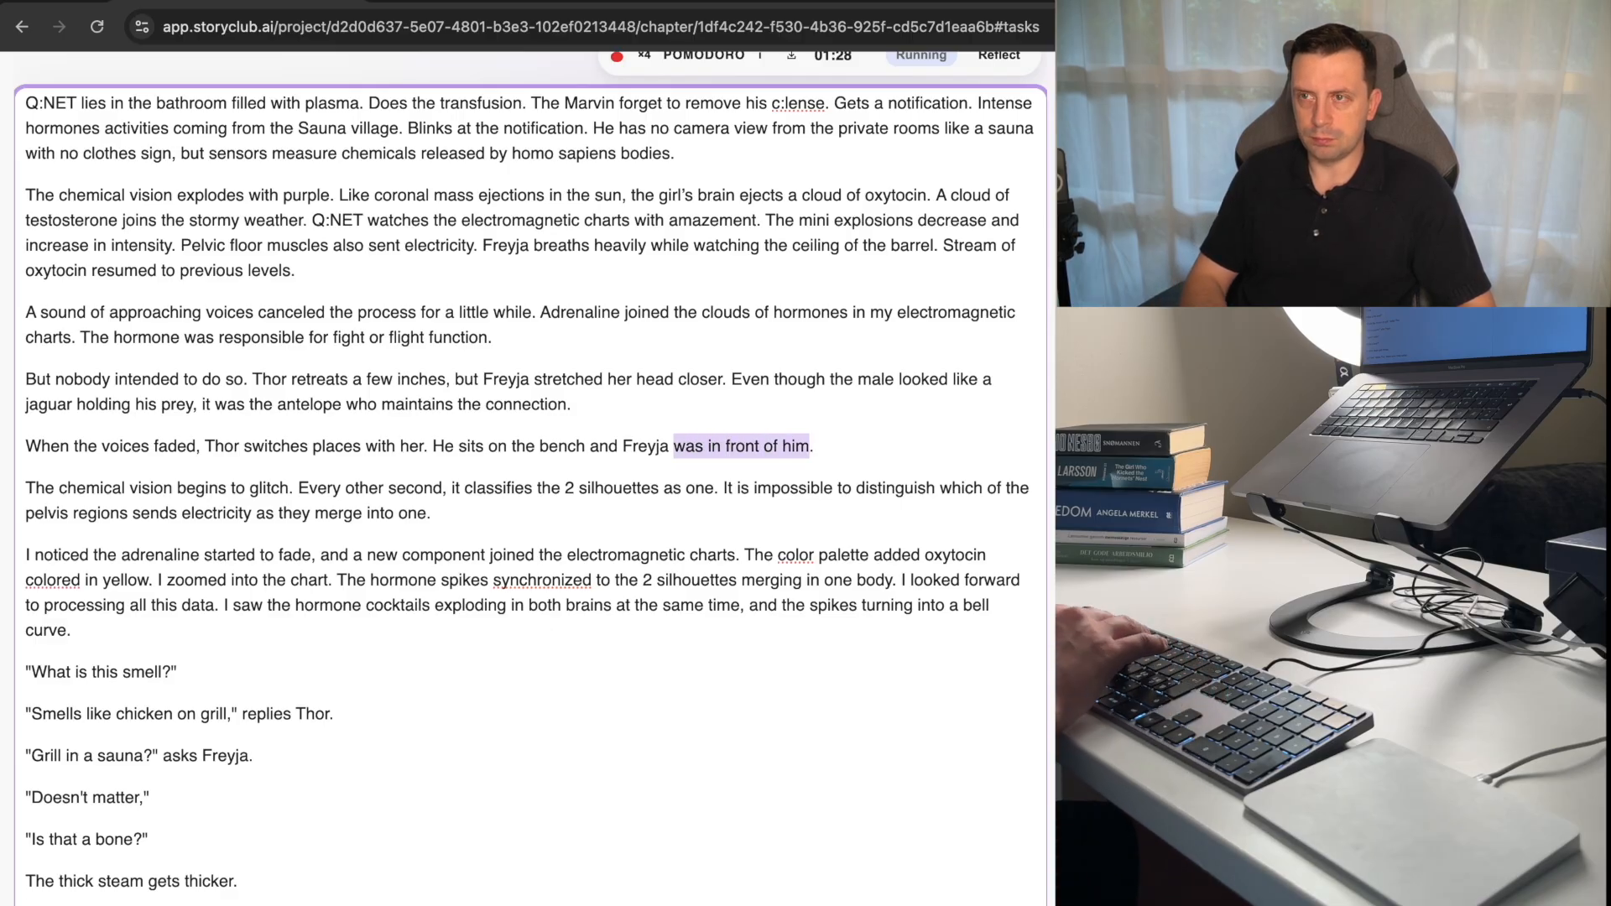
type("in his lap")
Merge the "When the voices" paragraph into the one above and change "faded" to "fade".
key("super+Left")
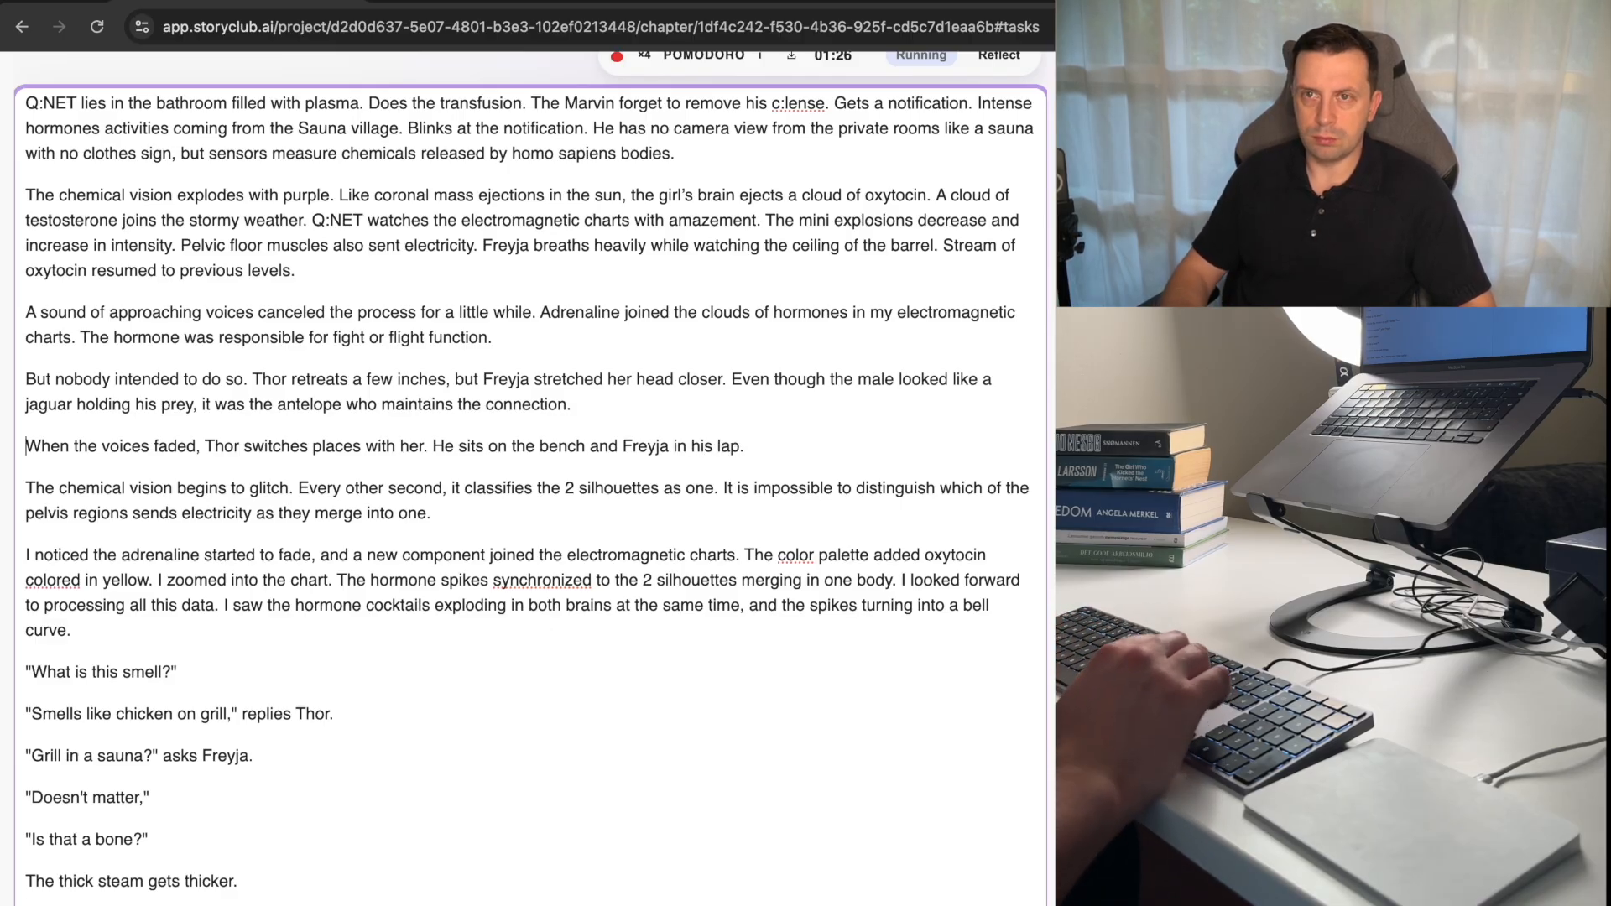
key("BackSpace")
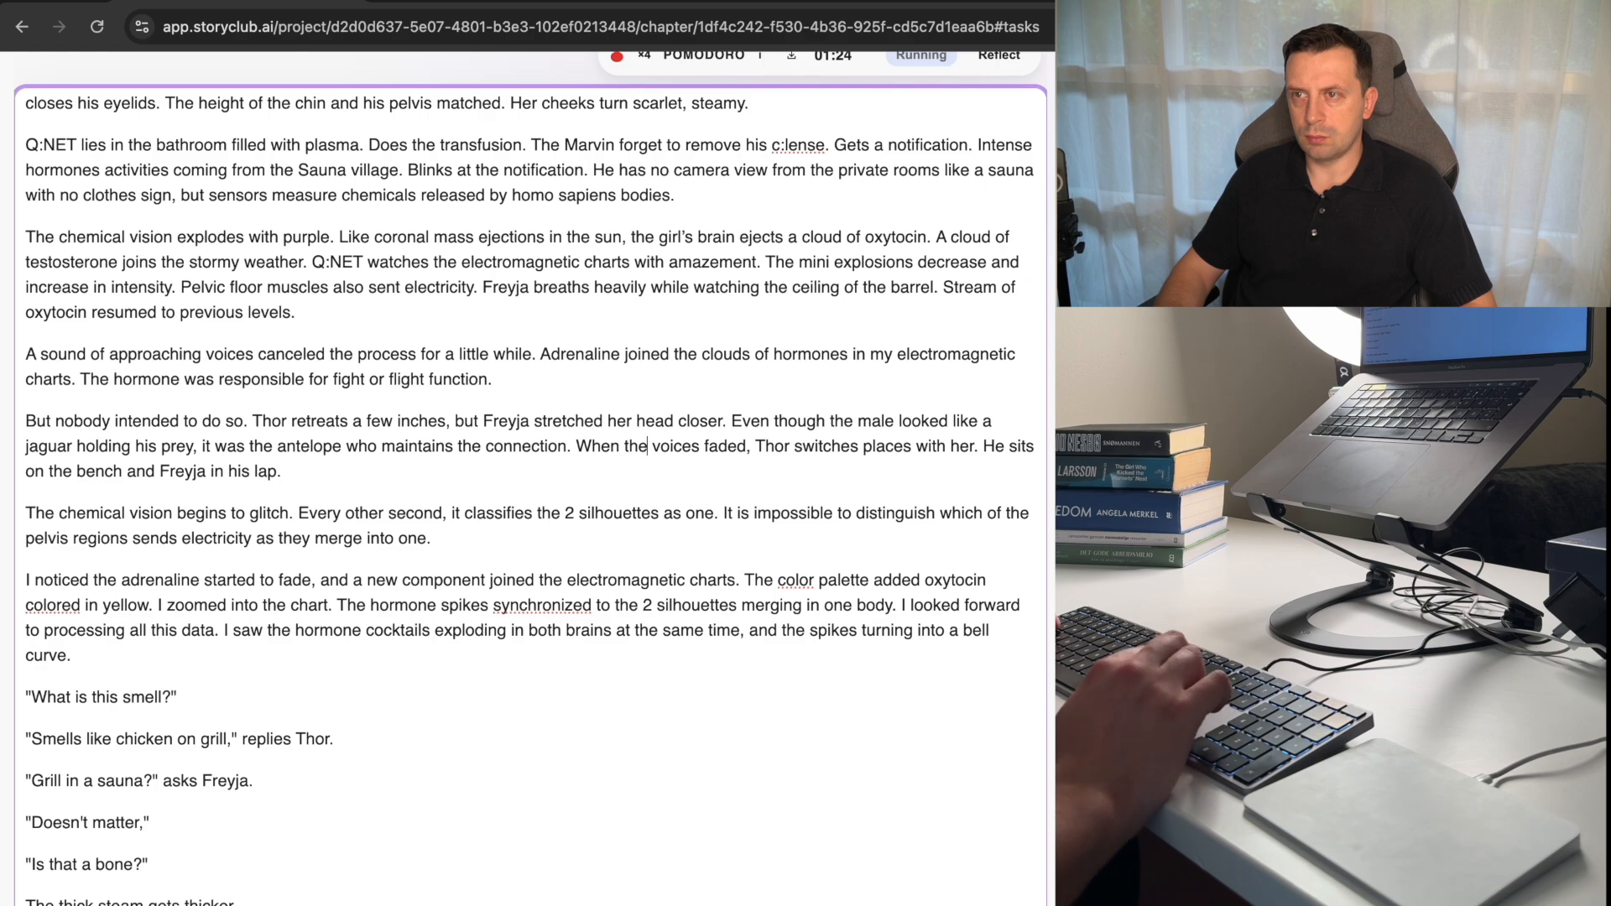
key("BackSpace")
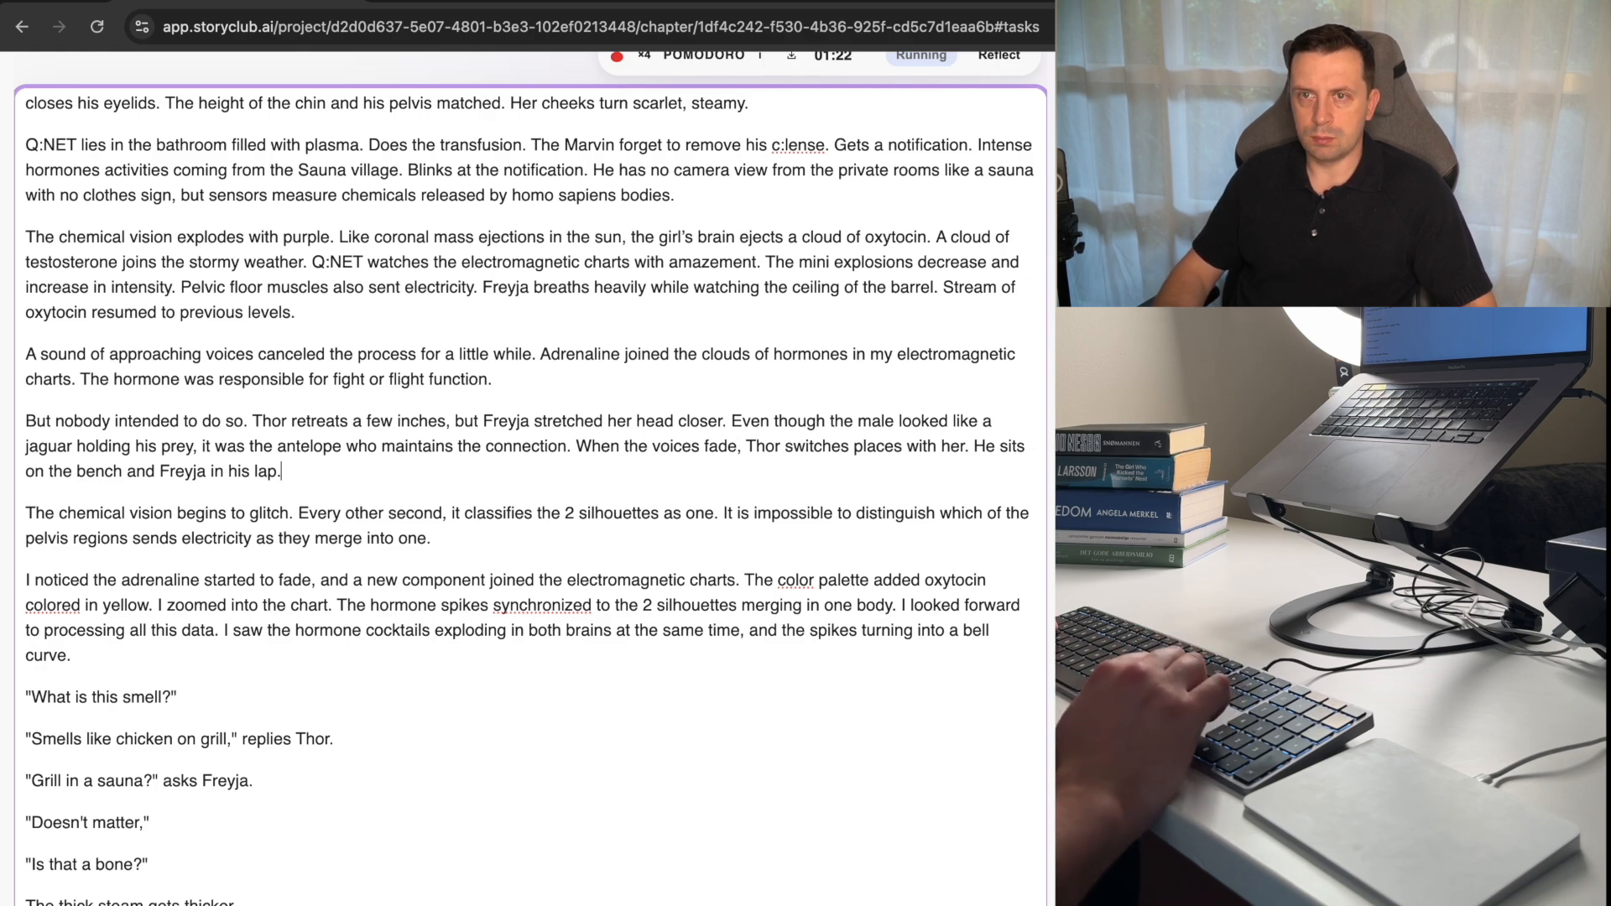
Replace "The" with "Q:NET's" at the start of the paragraph about the chemical vision glitching.
key("Down")
key("Down")
key("Up")
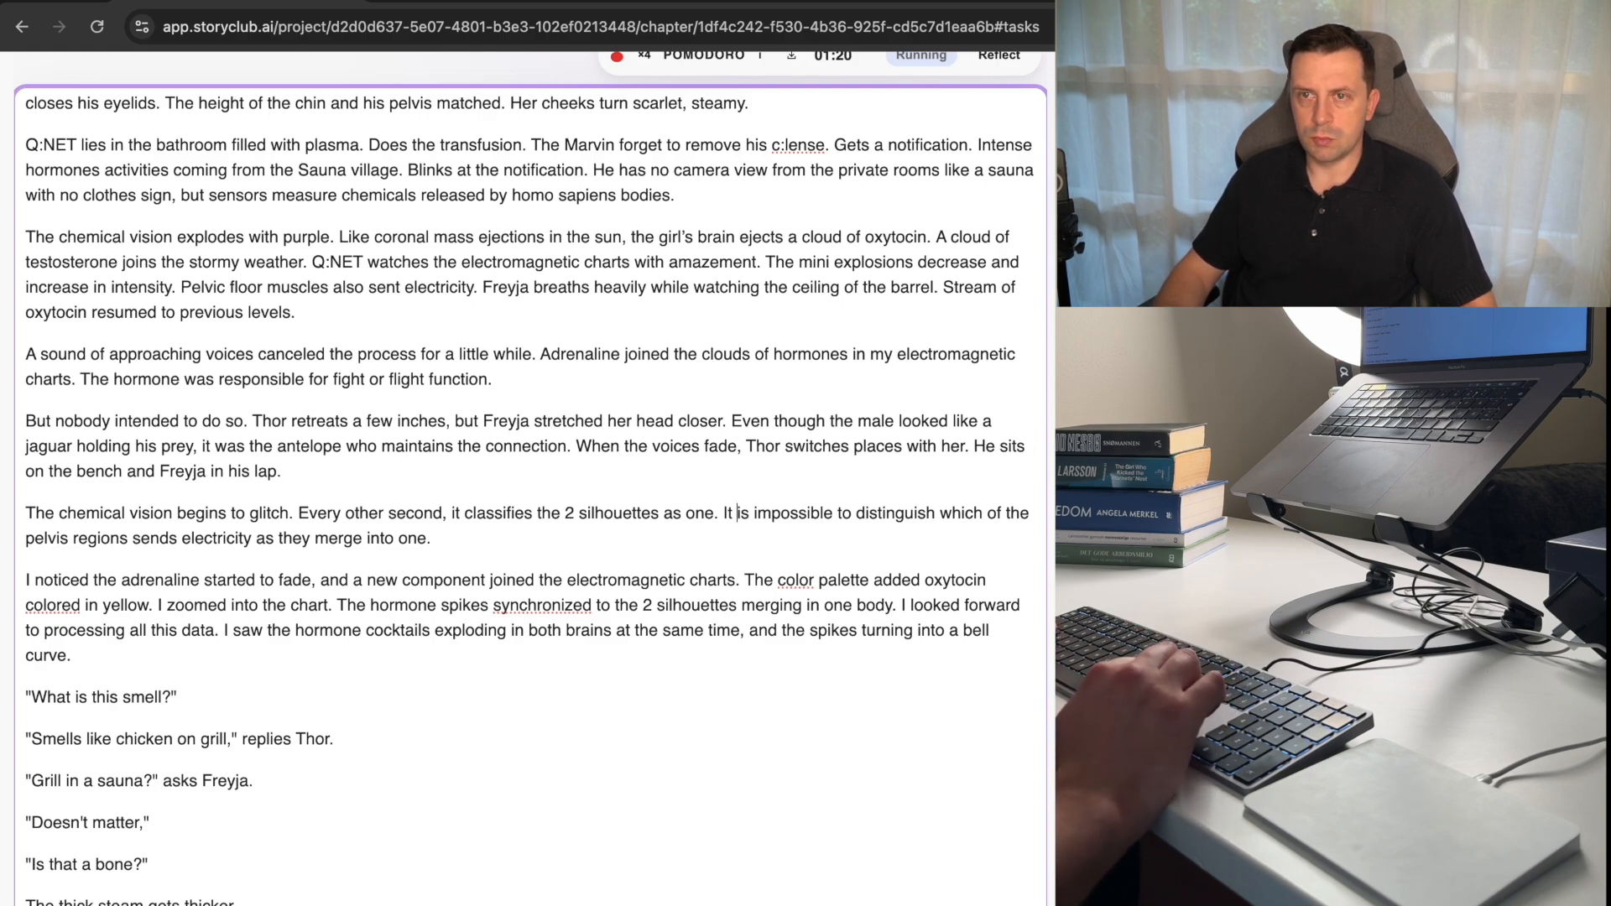
key("super+Left")
key("alt+shift+Right")
type("Q:NET's")
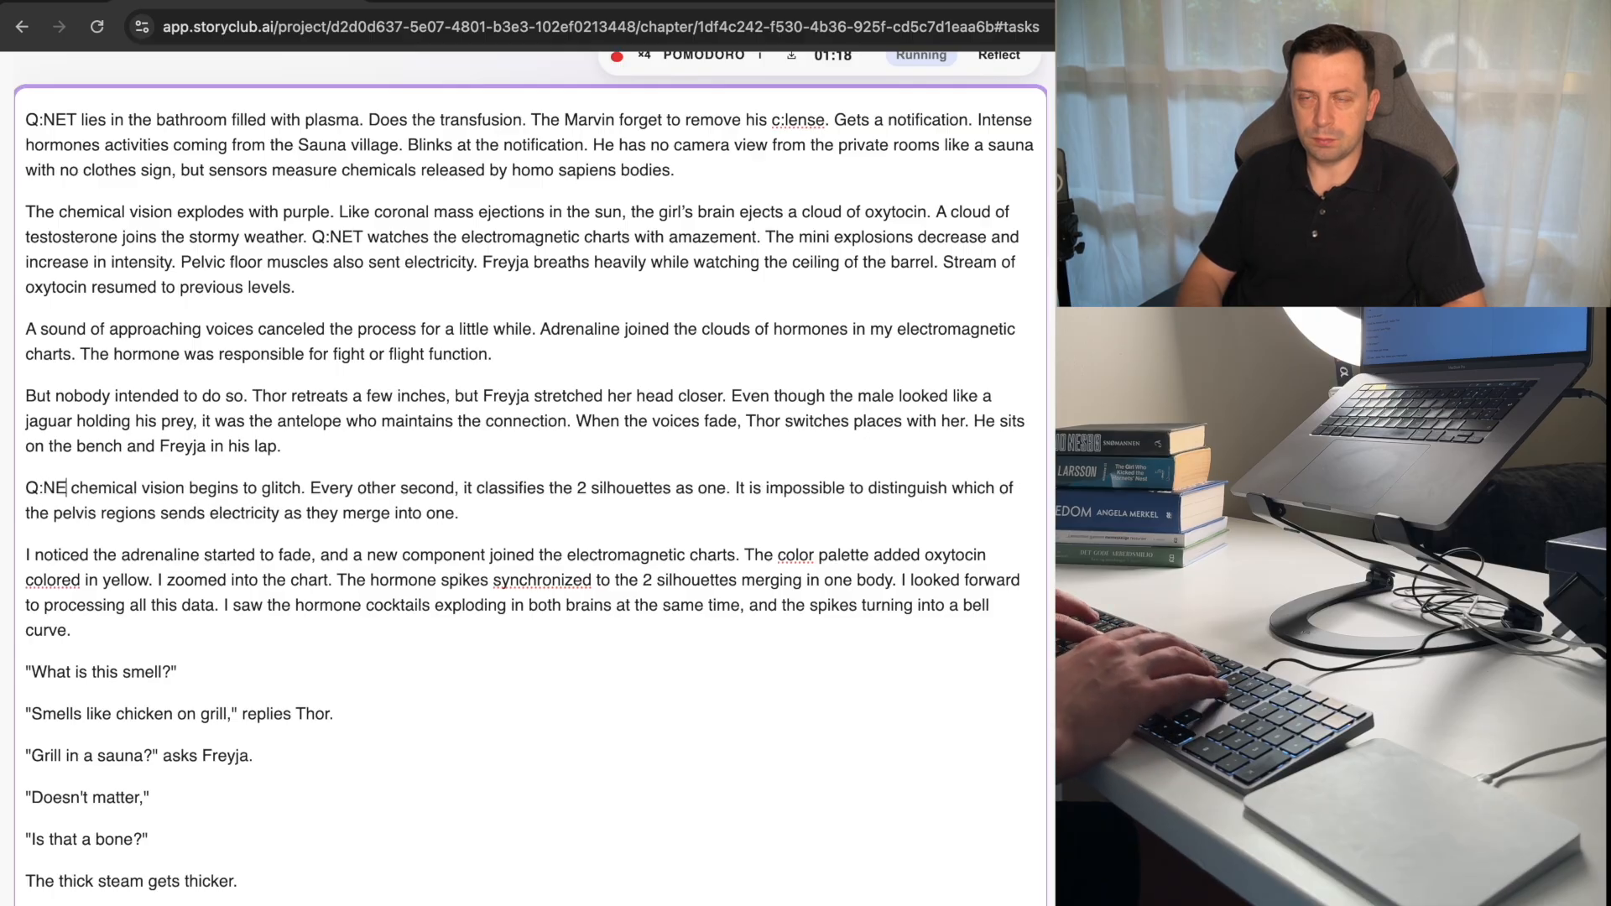
Insert "in the c:lens" after "Q:NET's chemical vision" in the sentence about the glitch.
key("alt+Right")
key("alt+Right")
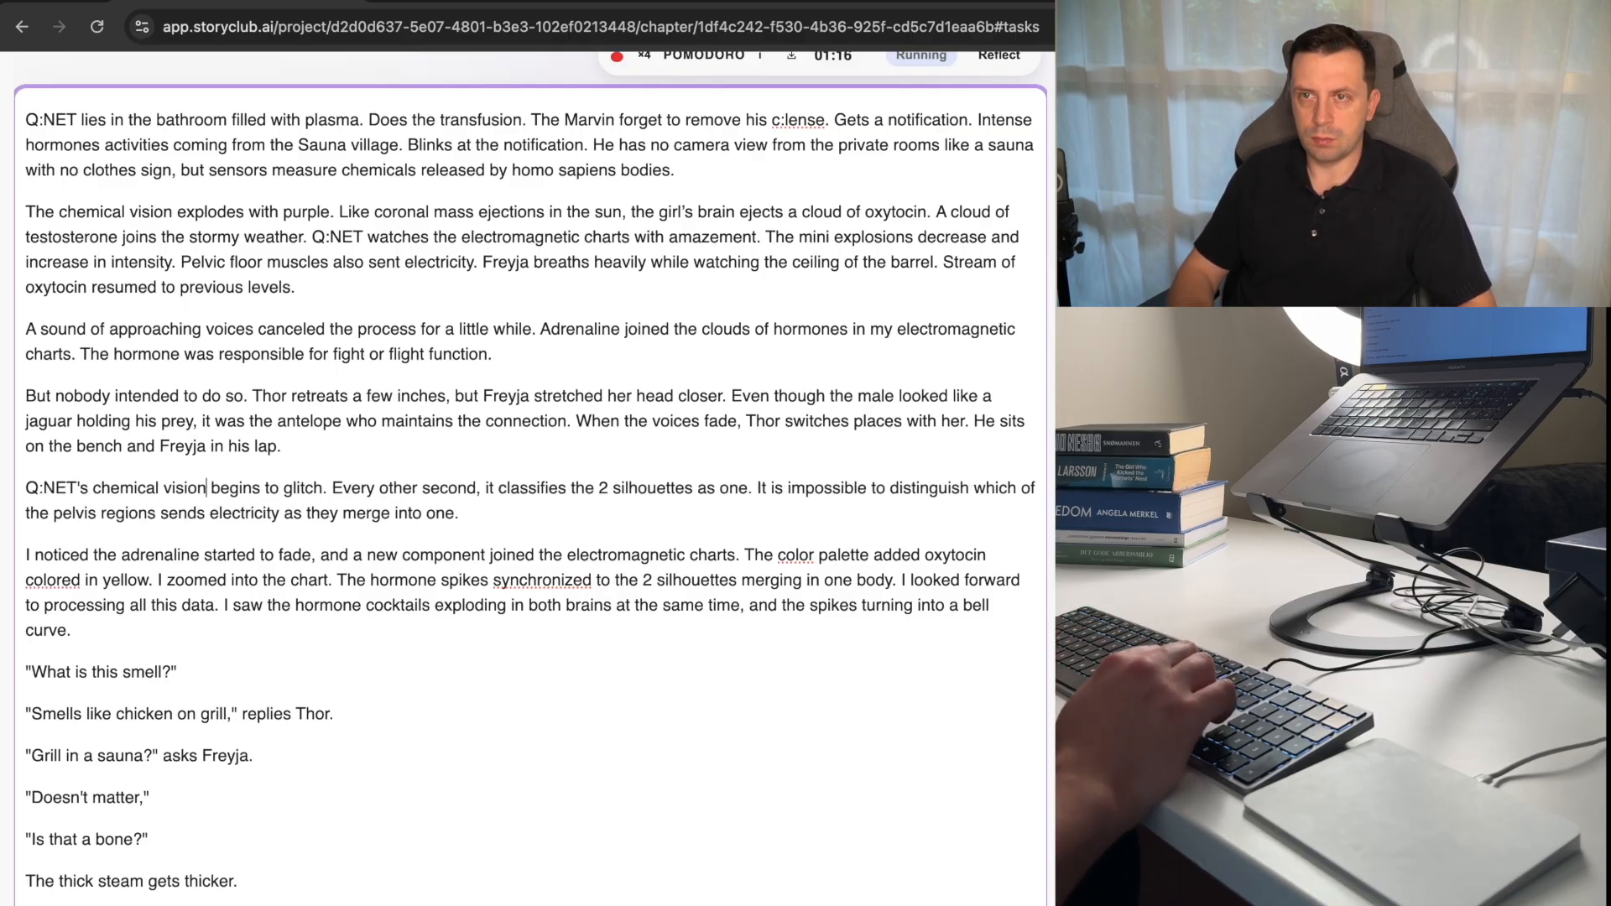
type("inyh")
key("BackSpace")
key("BackSpace")
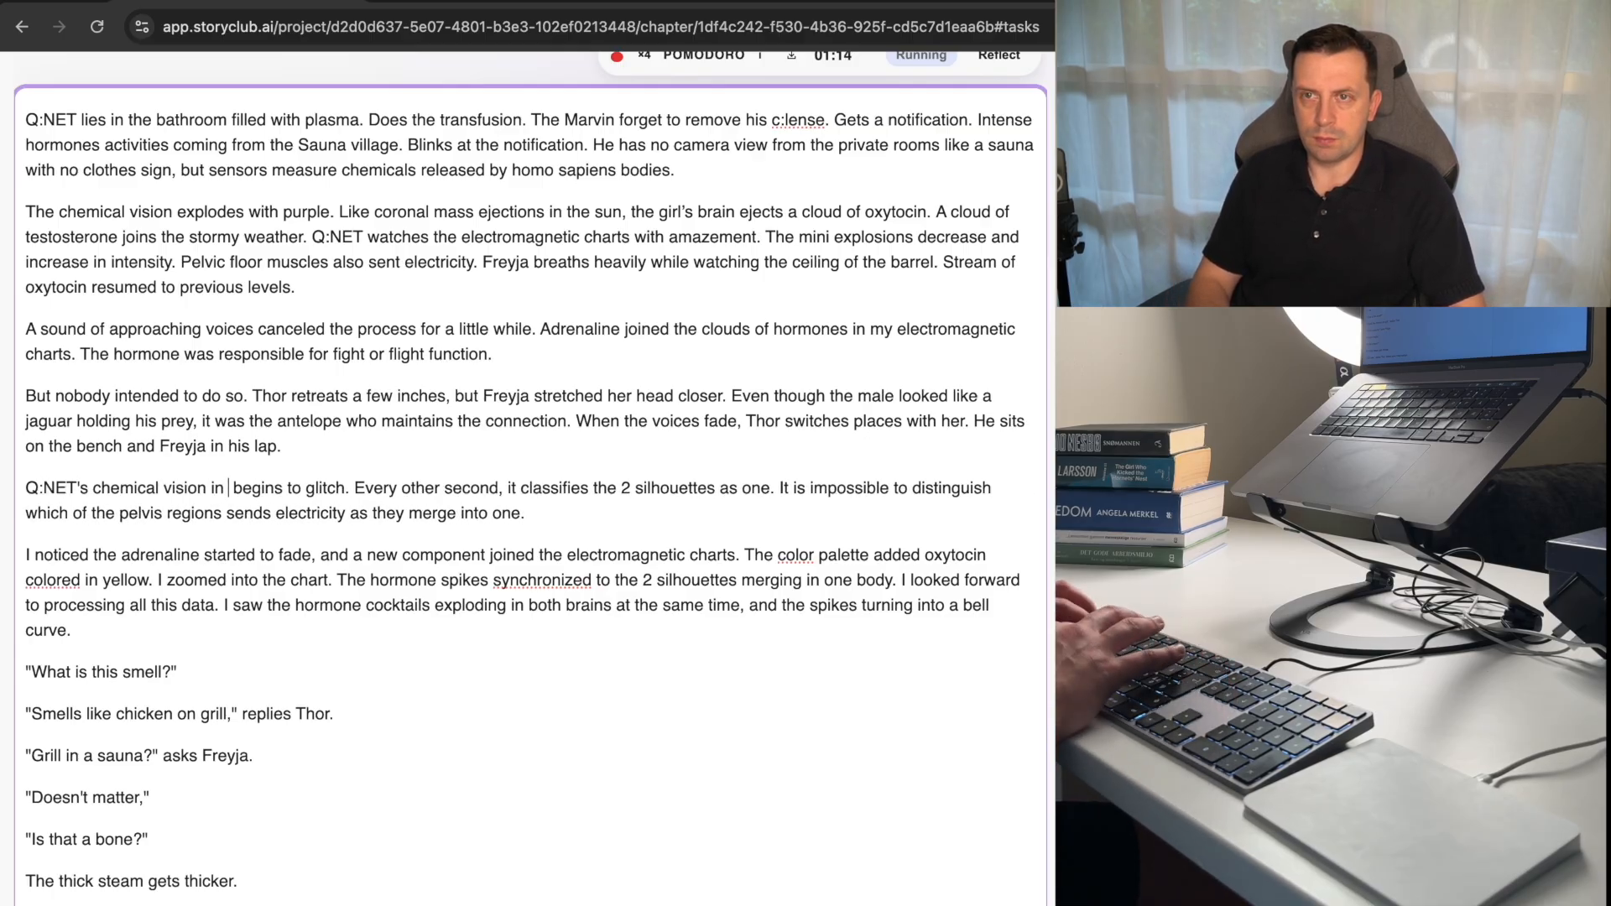
type("the c")
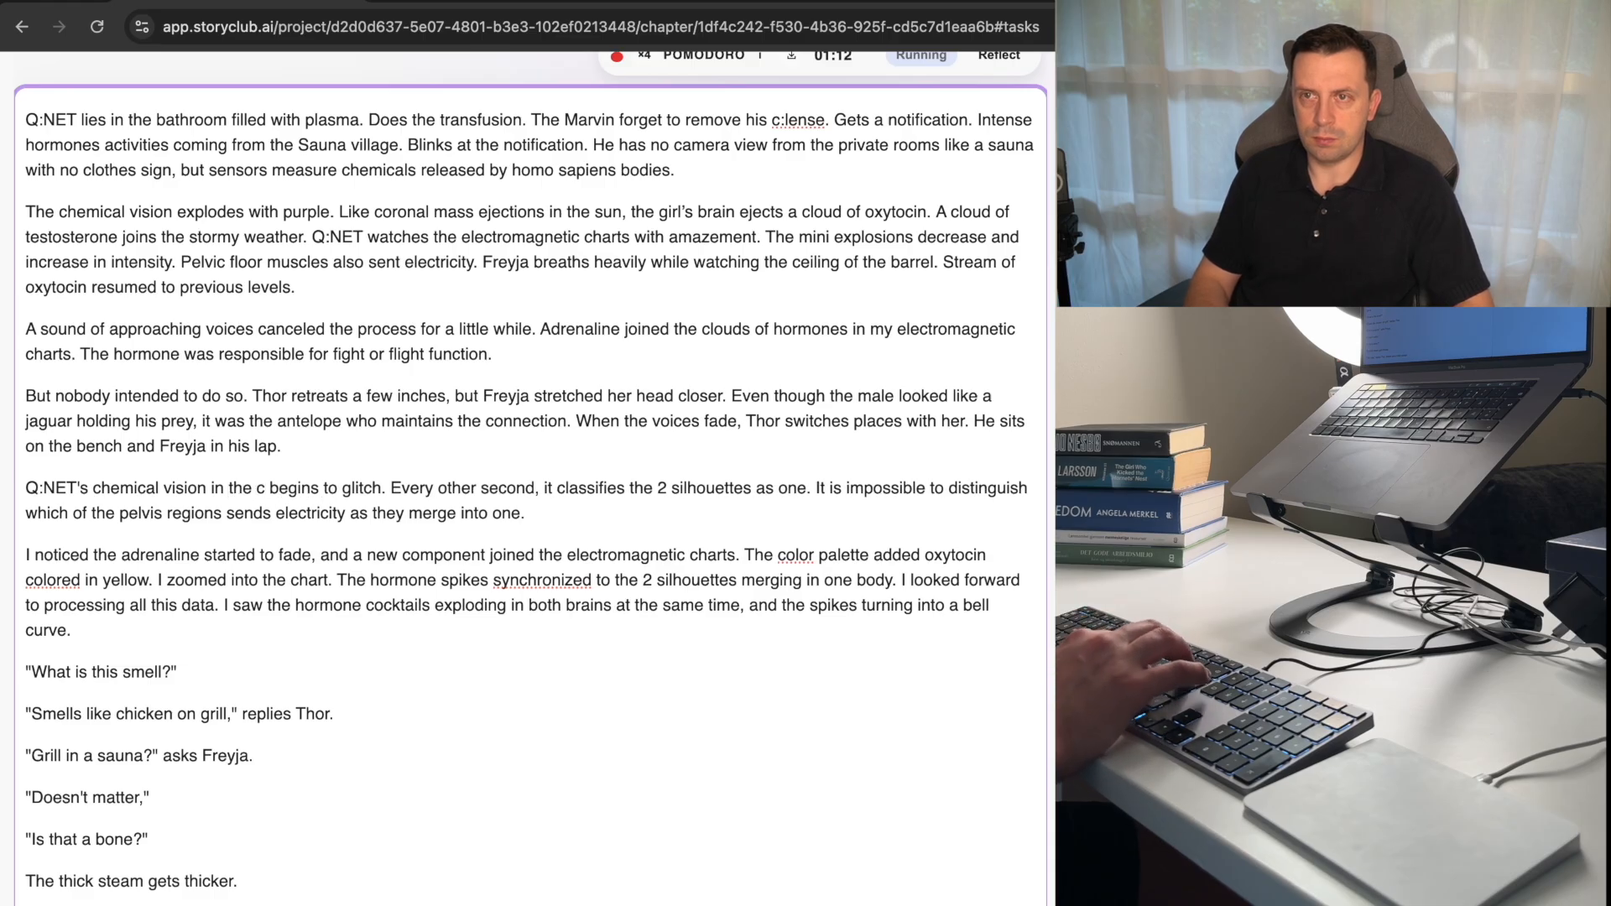
type(":lens")
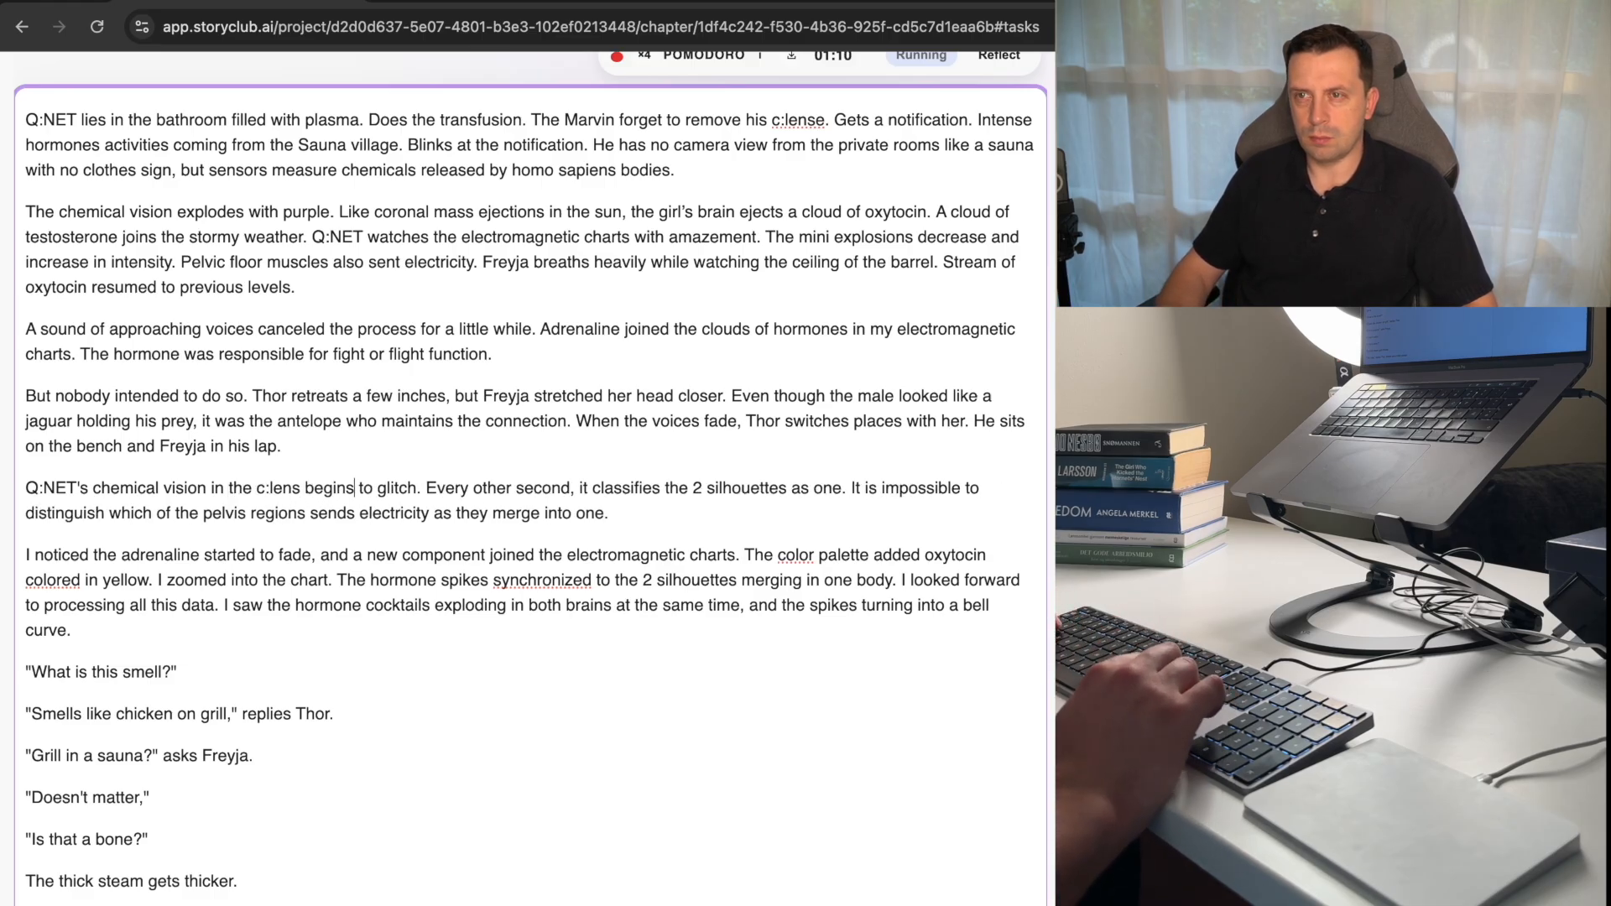
key("alt+Right")
key("alt+Right")
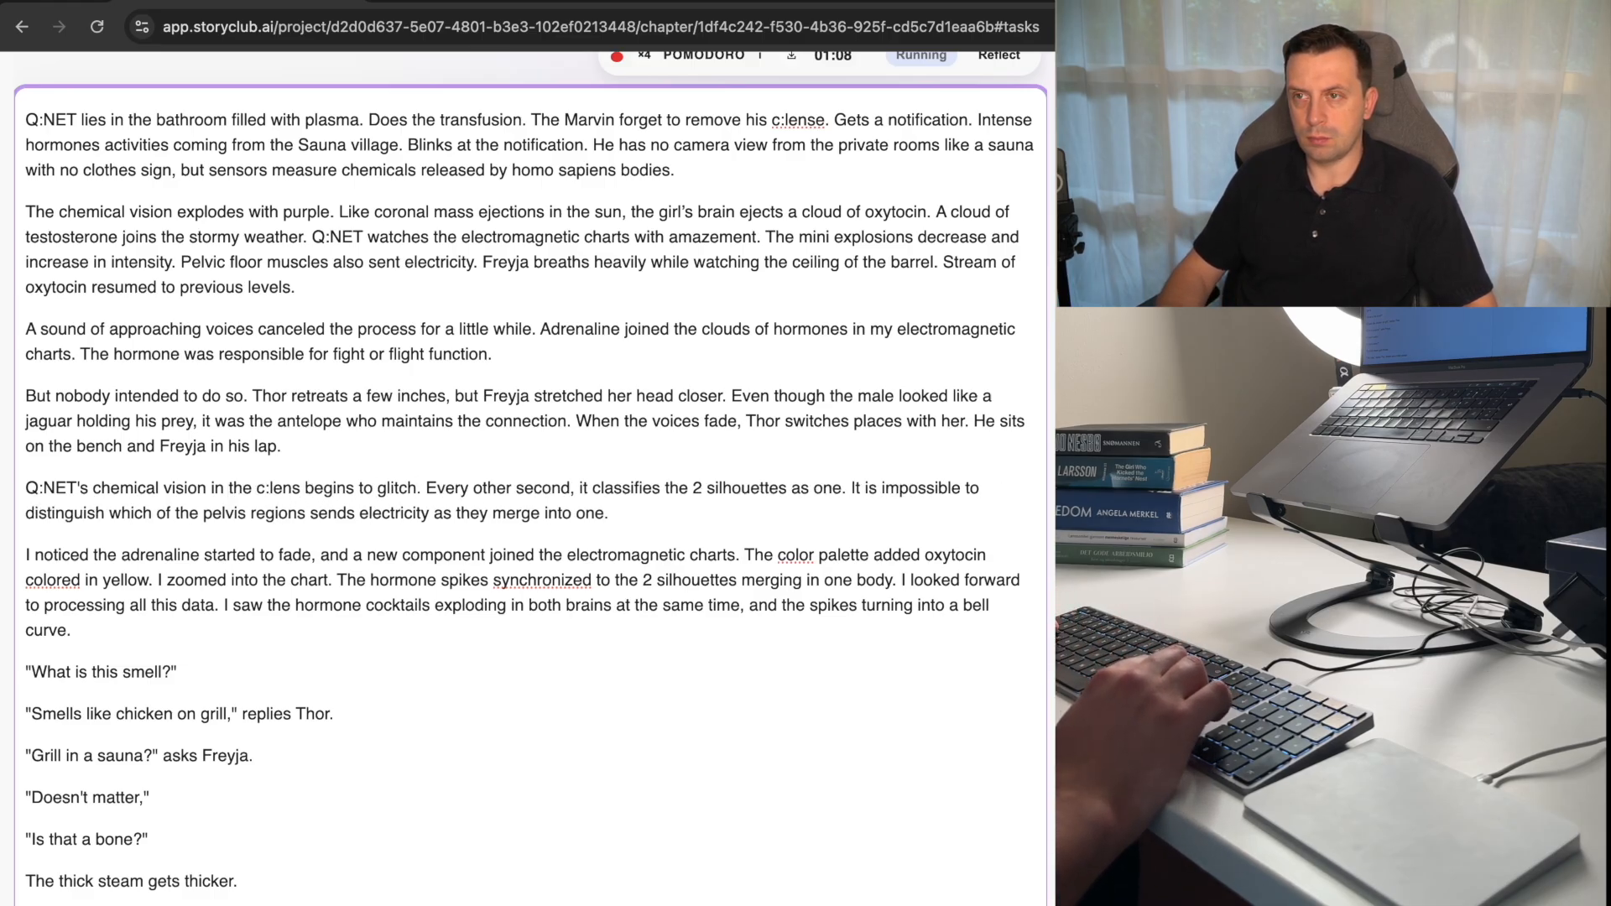
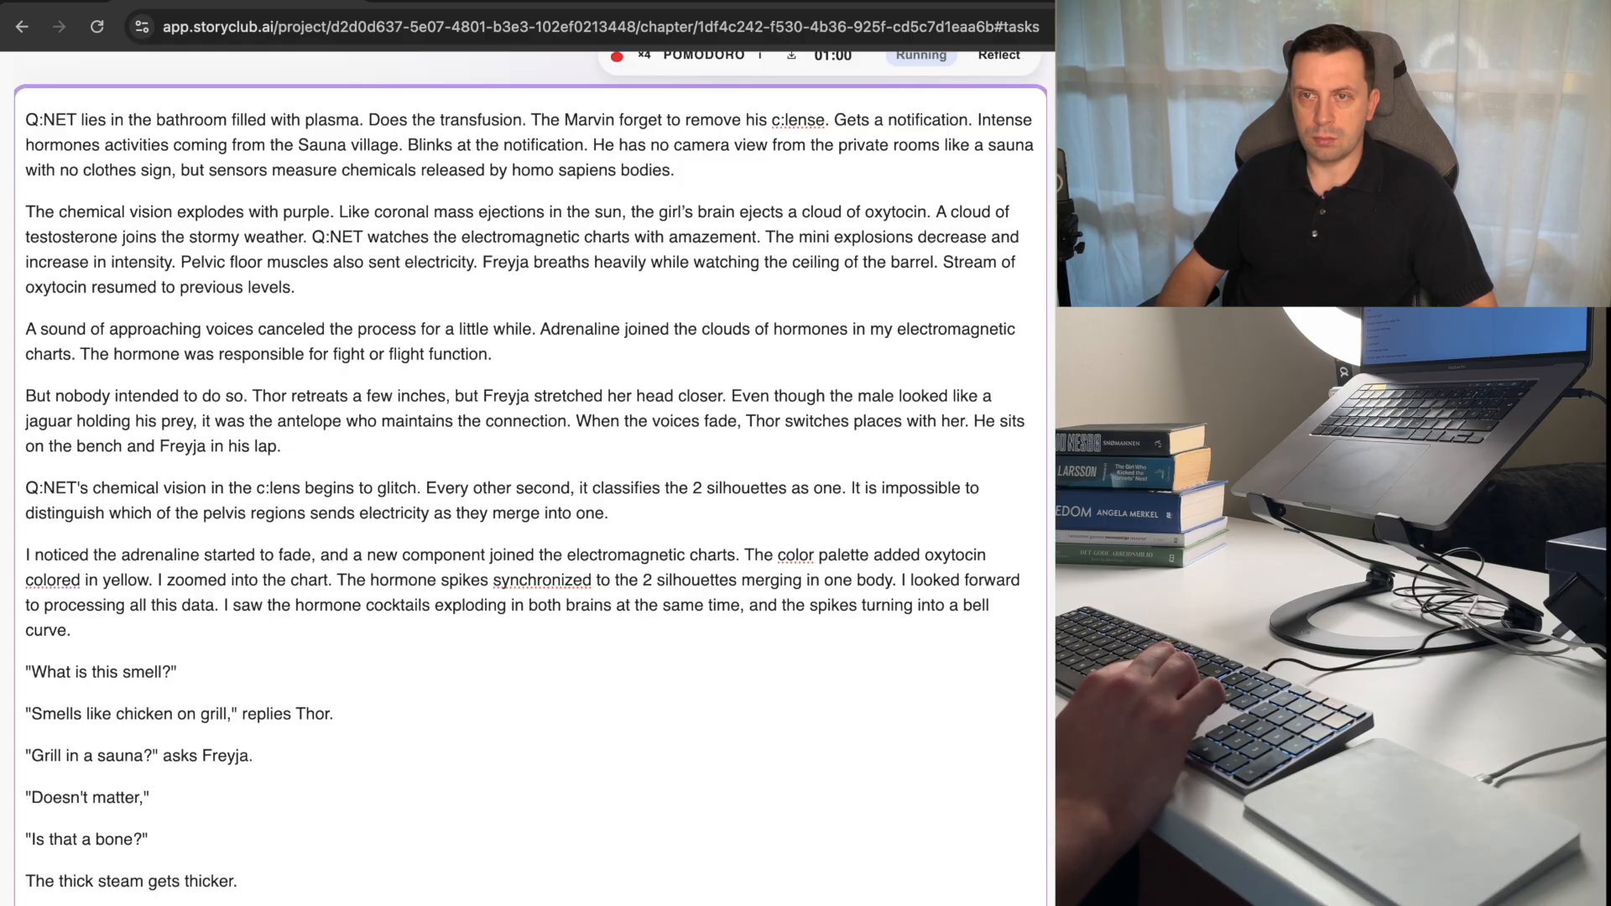
Remove "I noticed" before "the adrenaline", merge that paragraph into the one above, and capitalize "The".
key("shift+Home")
key("BackSpace")
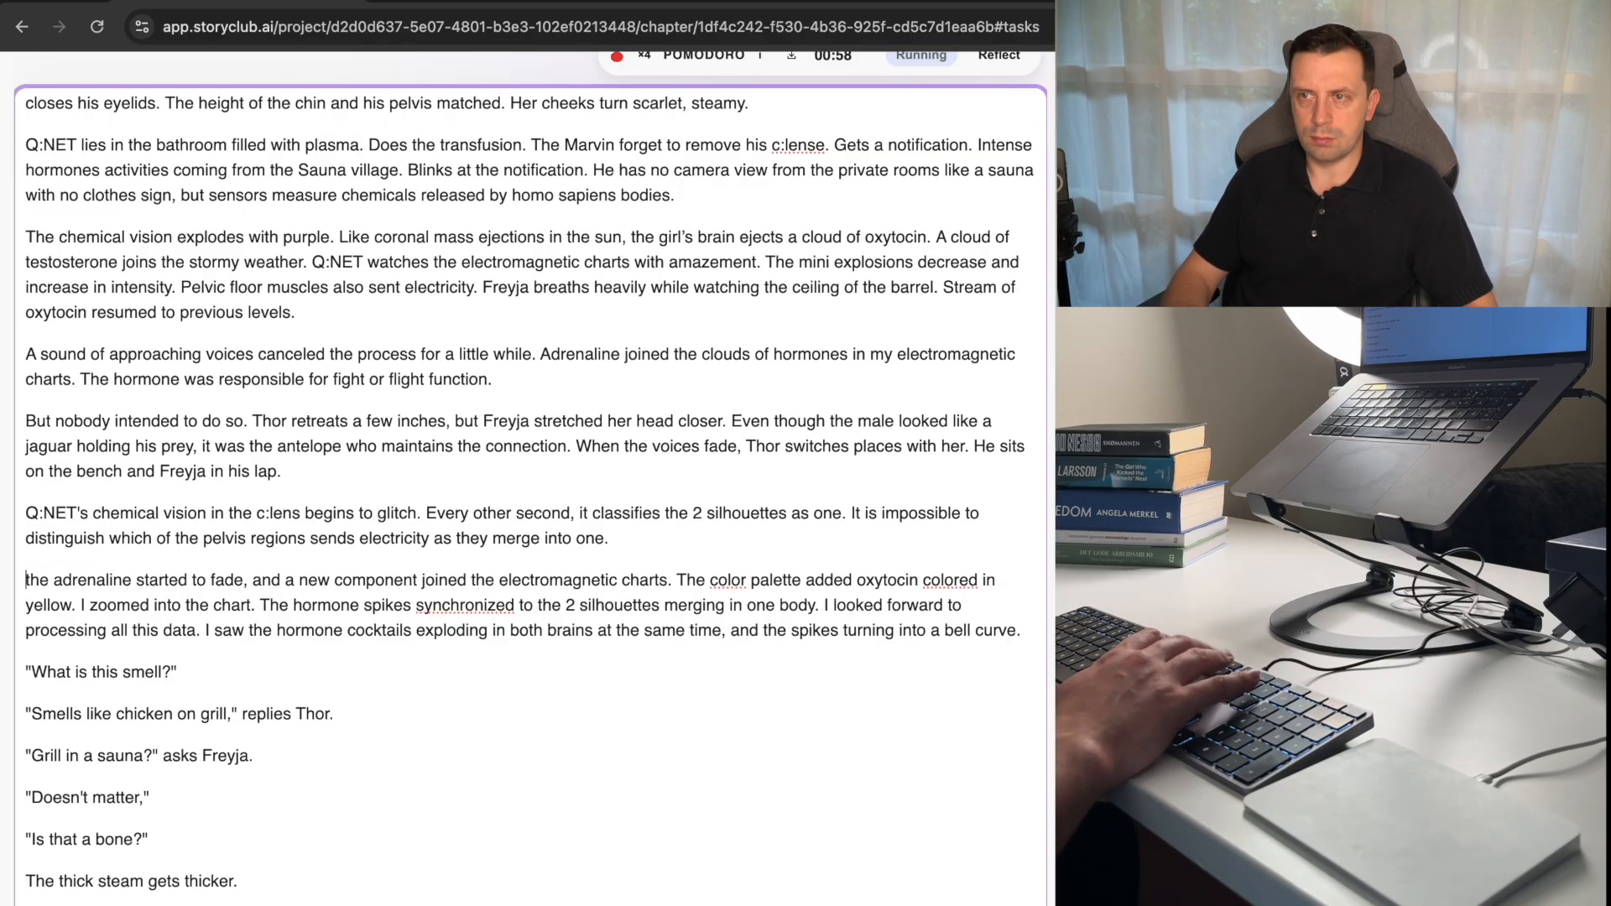
key("BackSpace")
Change "started" to "starts" in the sentence about the adrenaline.
key("BackSpace")
key("Delete")
type("T")
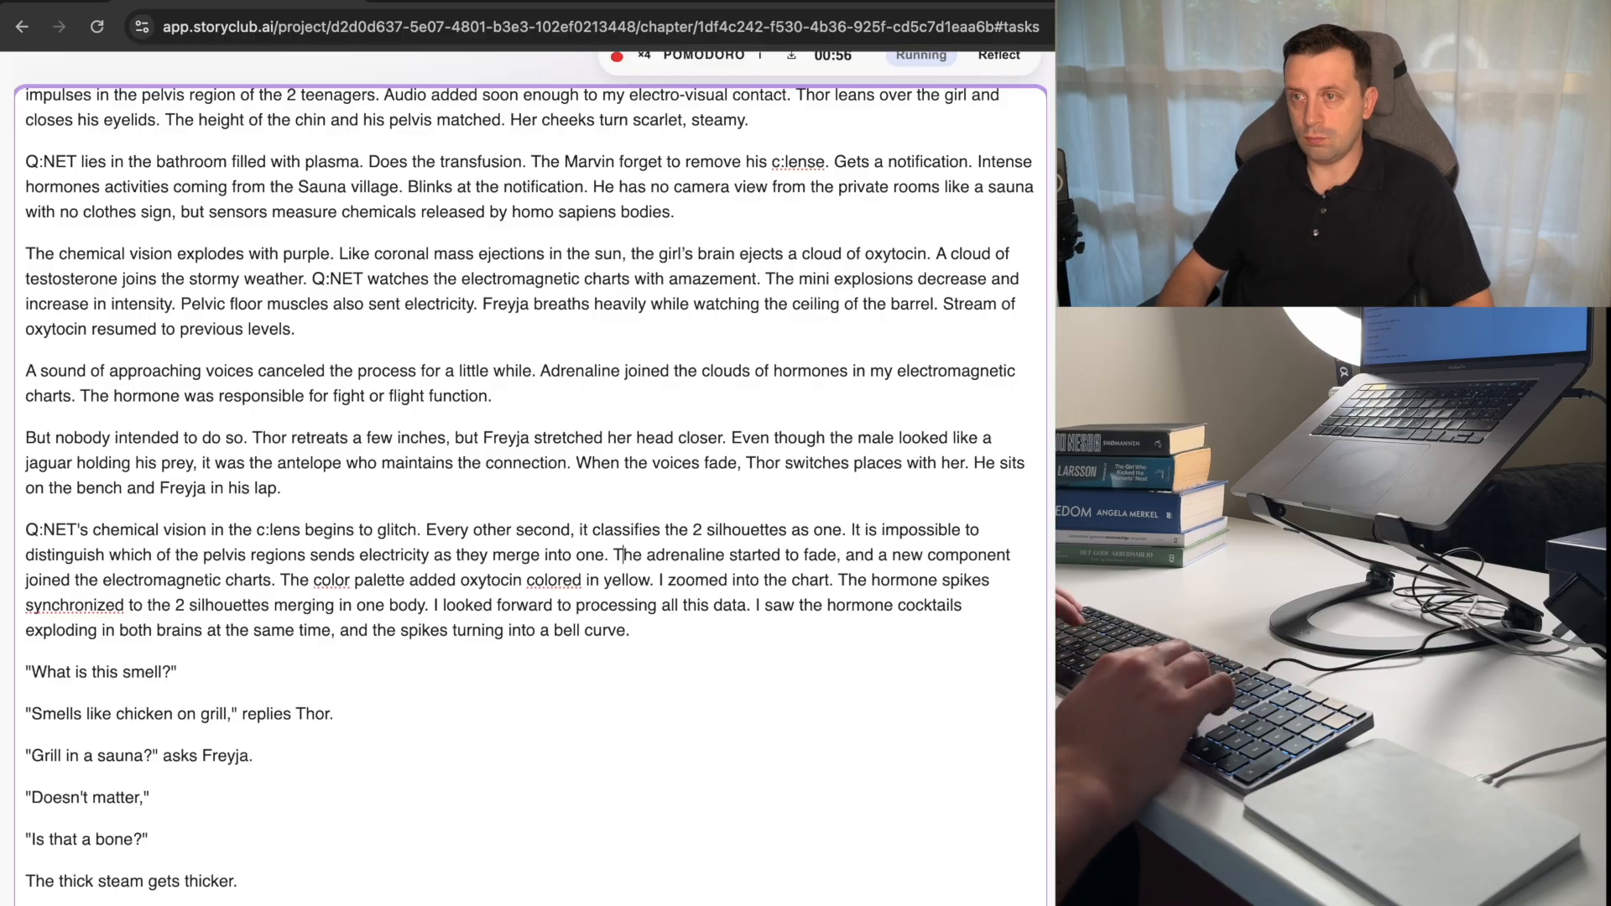
key("alt+Right")
key("alt+Right")
key("alt+Right")
key("BackSpace")
key("BackSpace")
type("s")
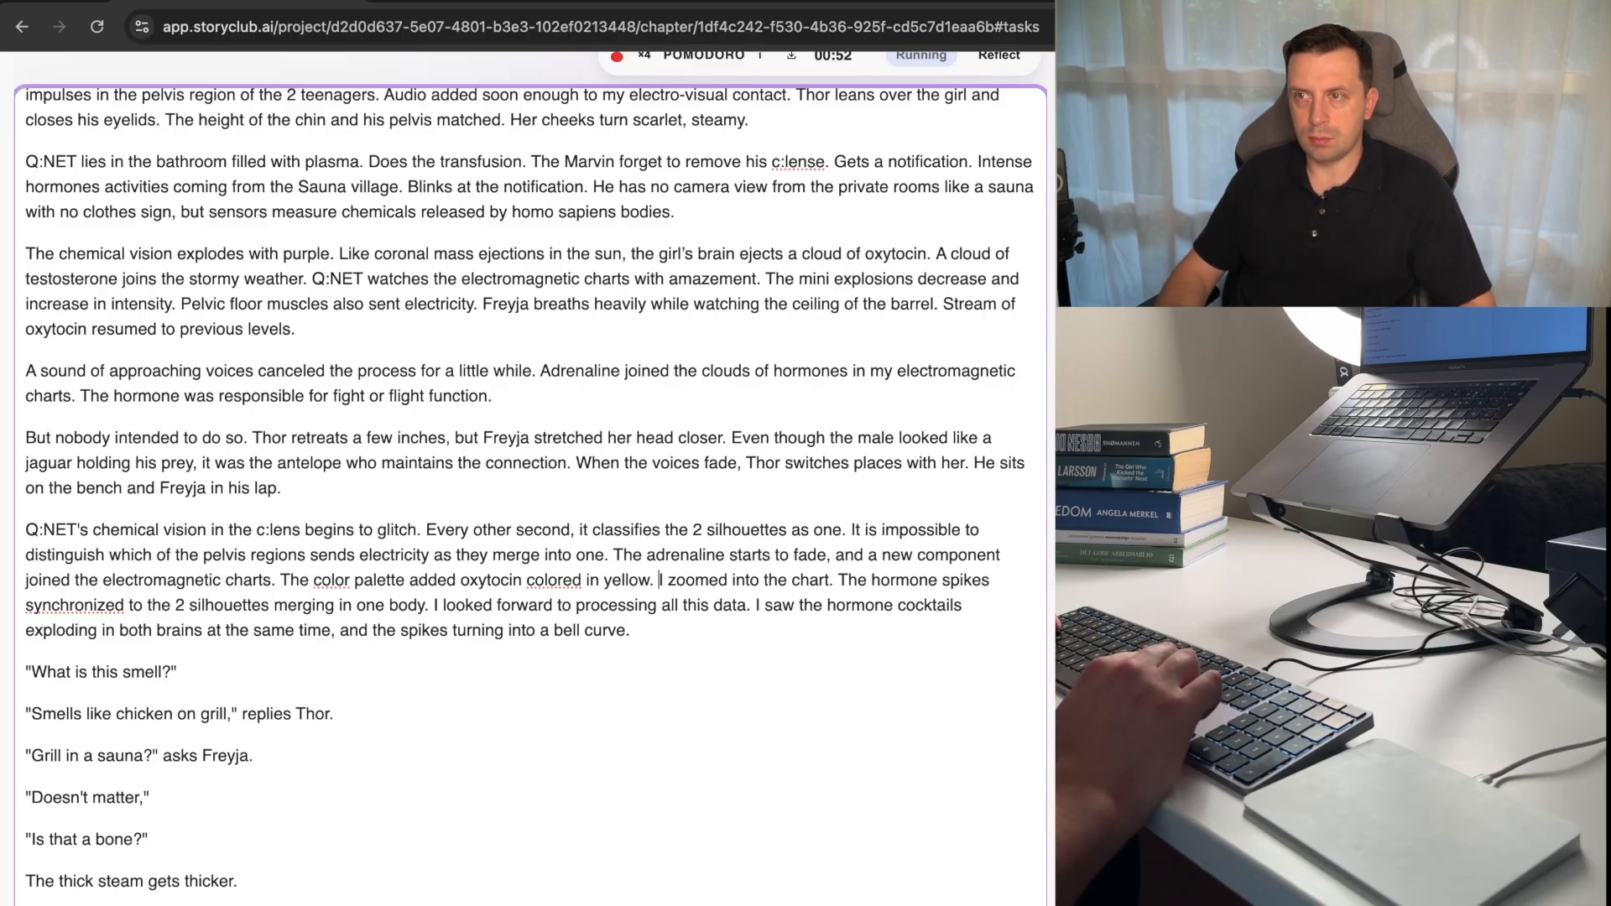
Start a new paragraph at "The color palette" and change "added" to "adds".
key("alt+Left")
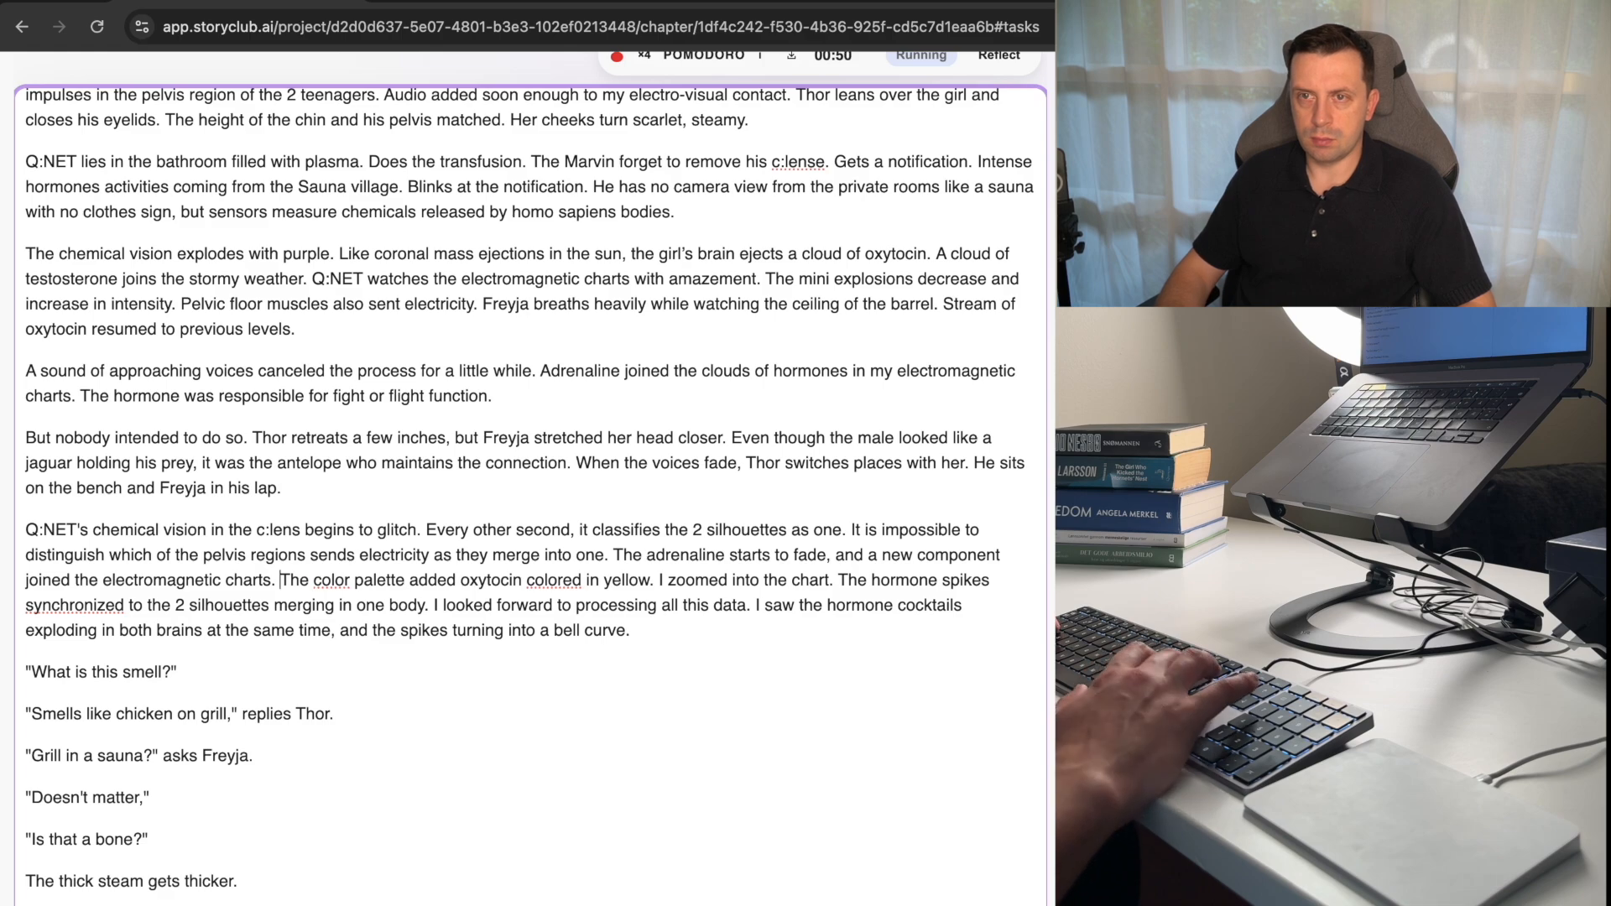
key("Return")
key("alt+Right")
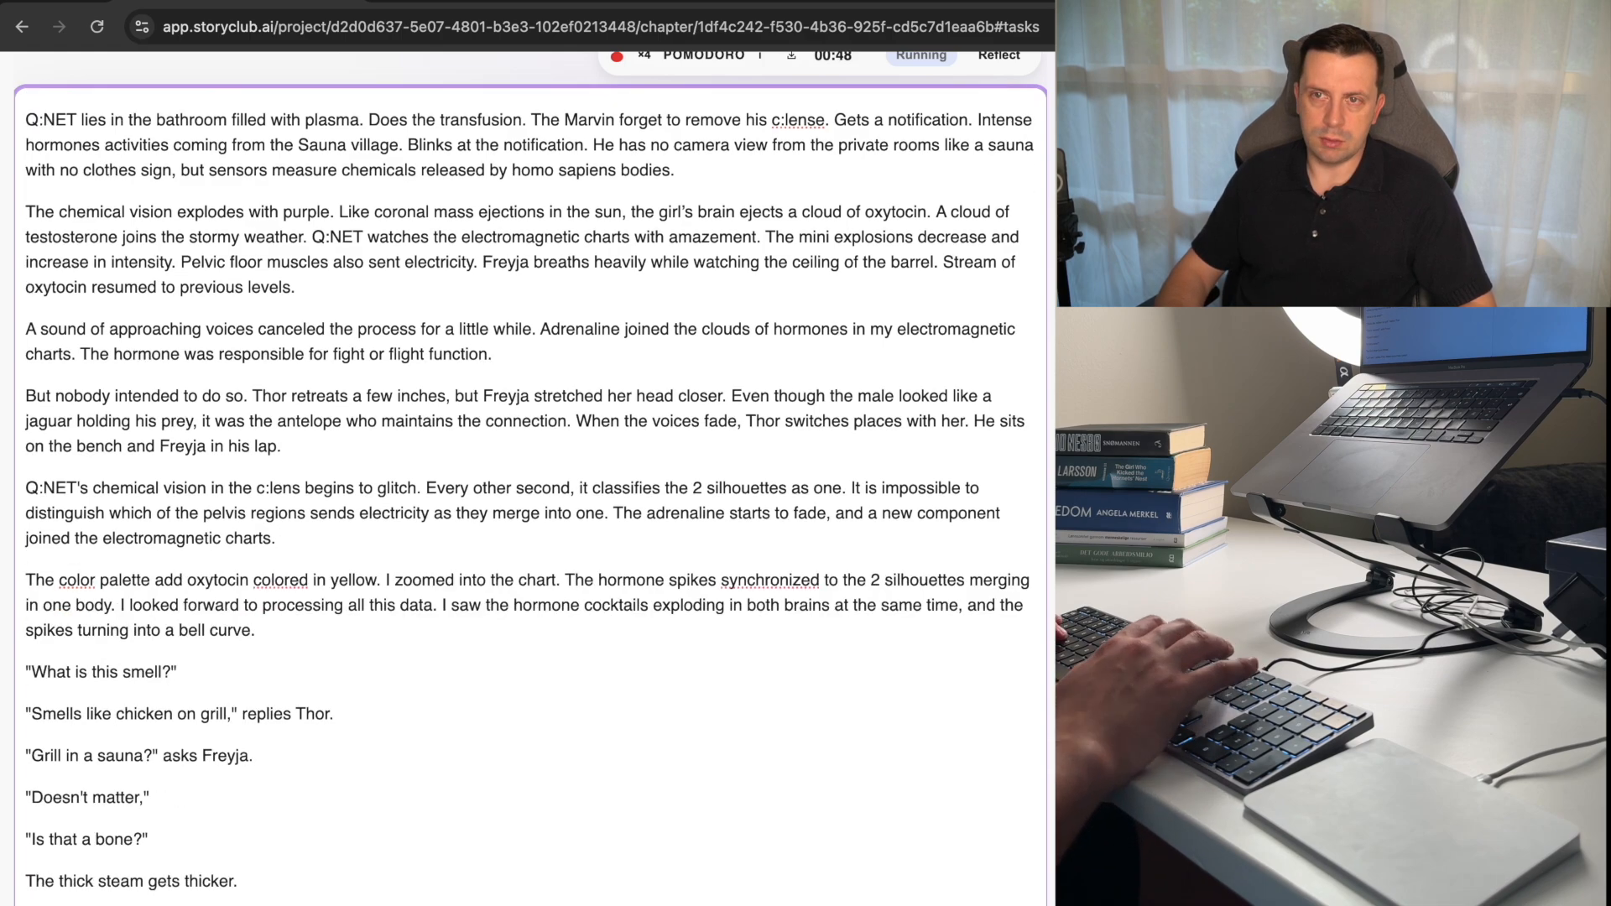
key("BackSpace")
key("BackSpace")
type("s")
Change "I zoomed into the chart" to "A zoom into the chart".
key("alt+Right")
key("alt+Right")
key("alt+Right")
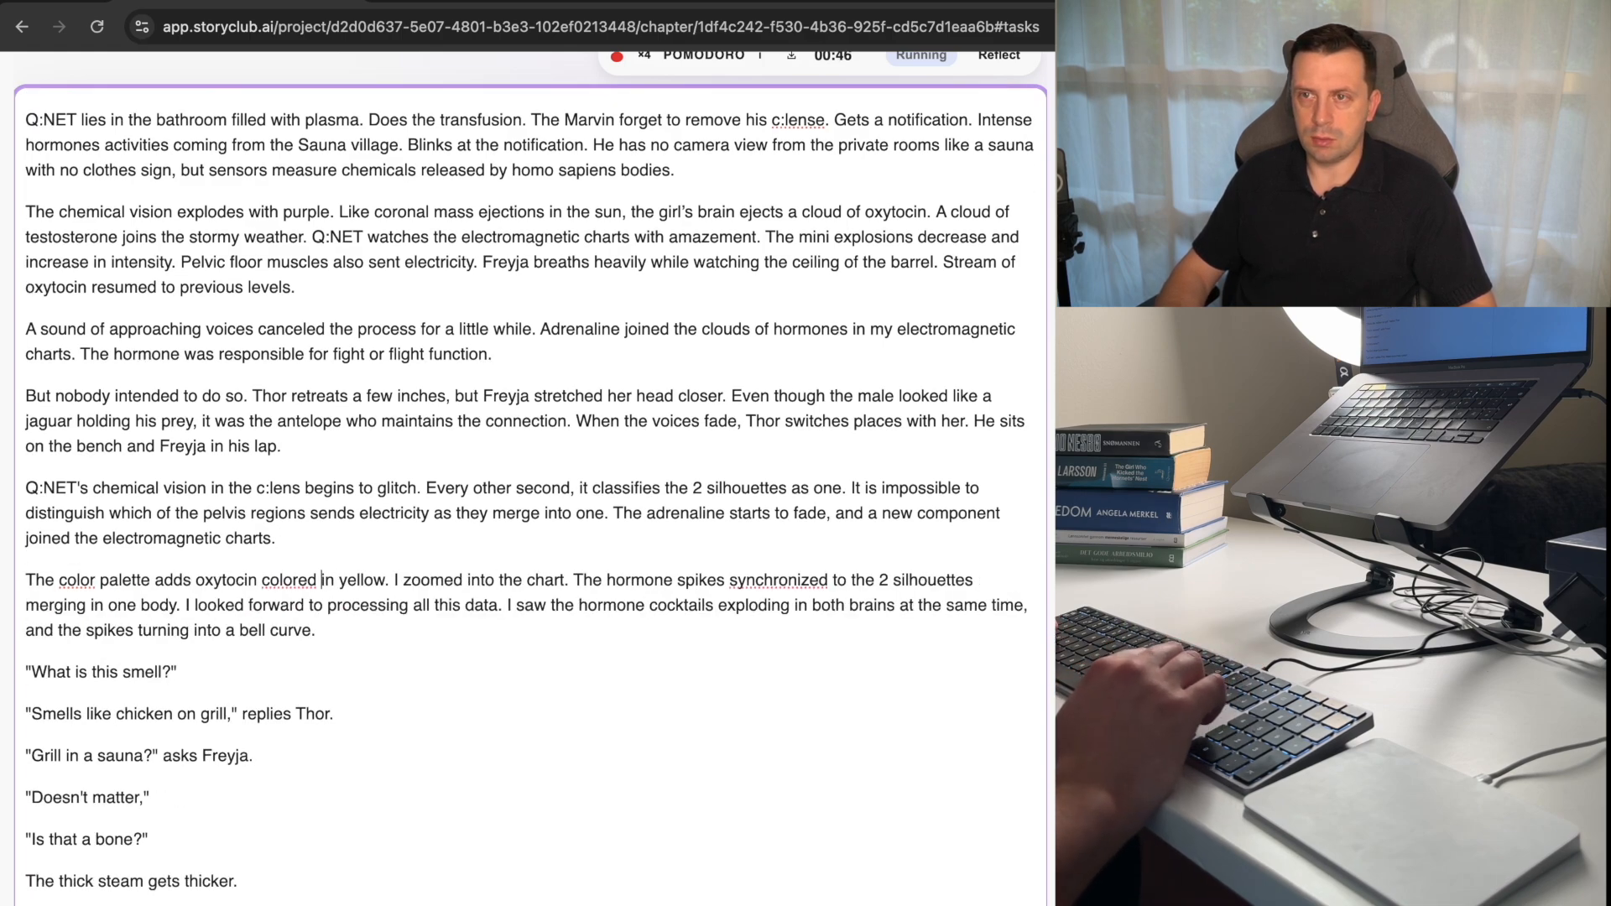
key("alt+Right")
key("alt+Right")
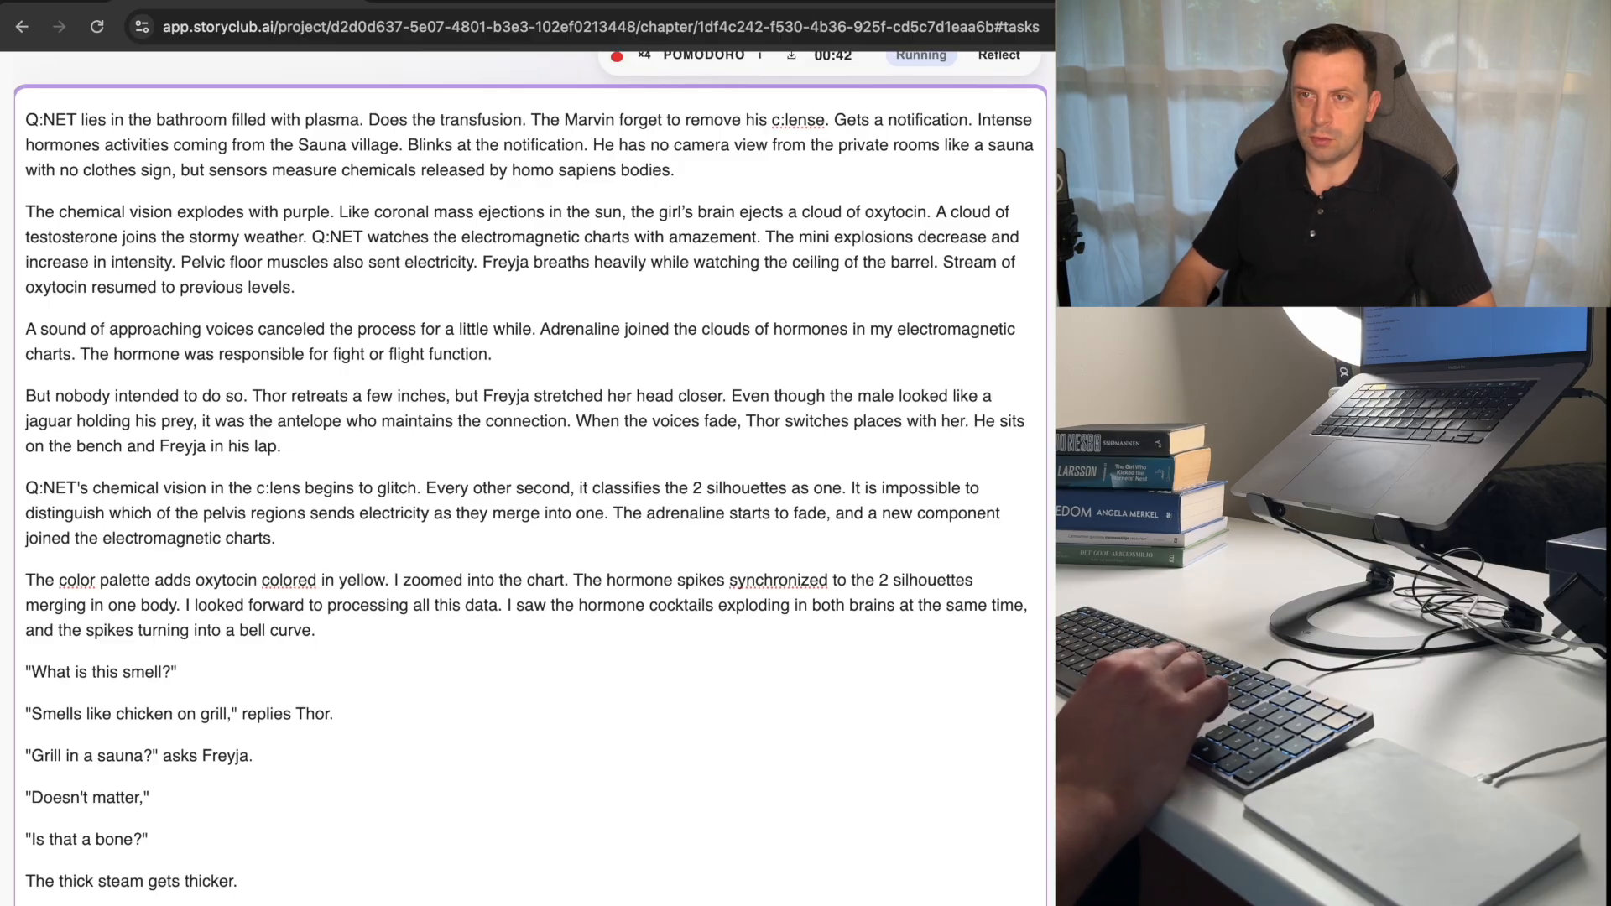
key("BackSpace")
type("A")
key("alt+Right")
key("BackSpace")
key("BackSpace")
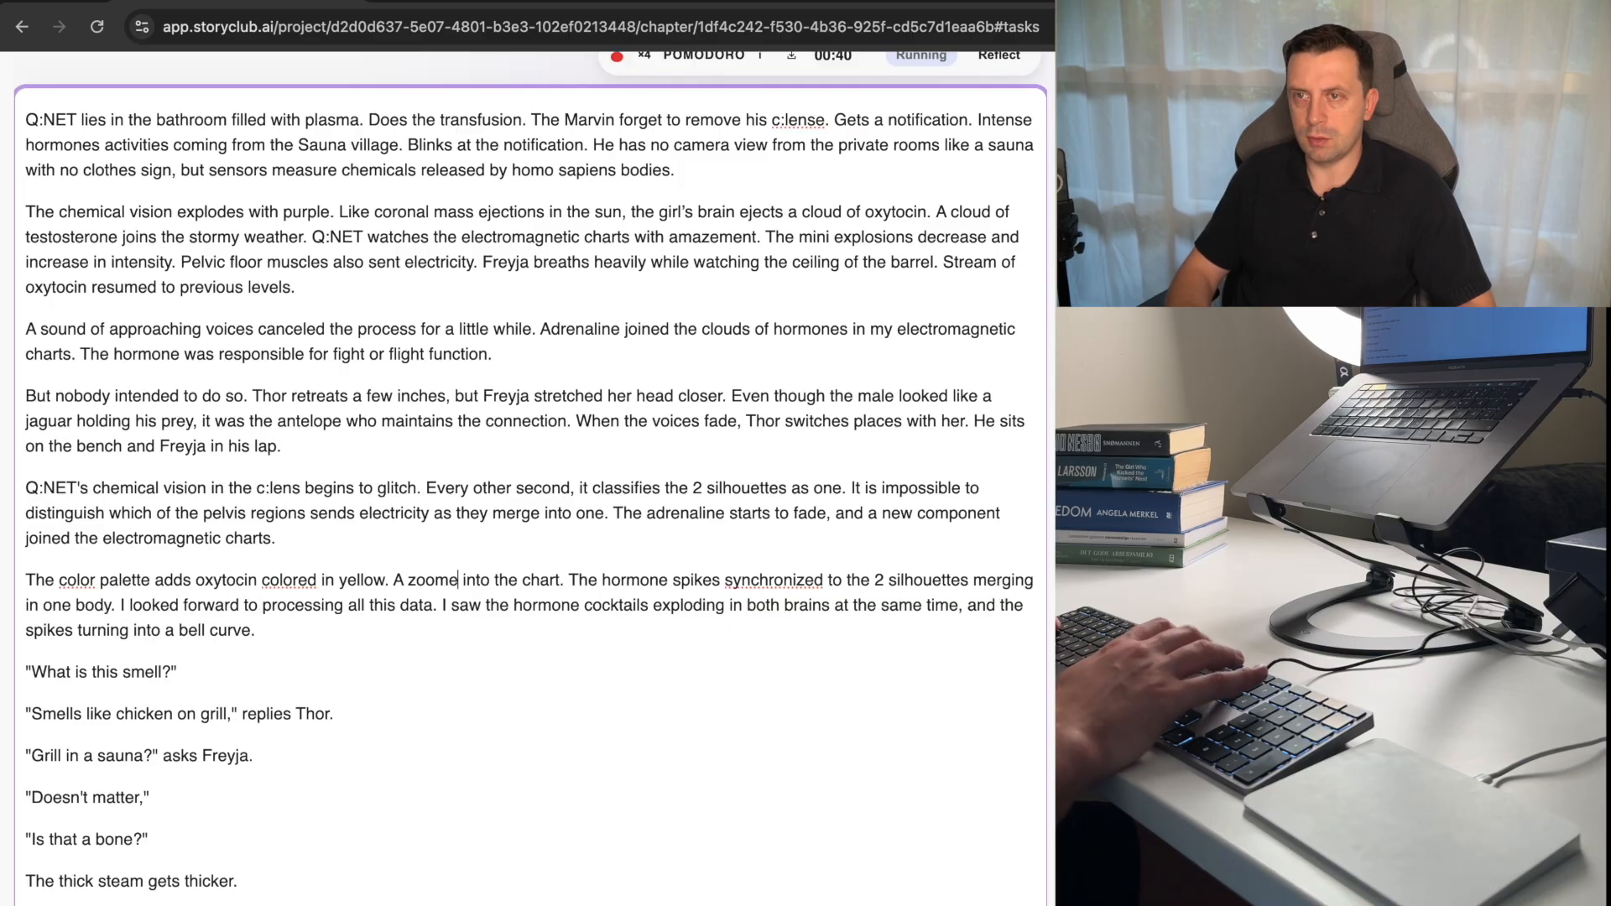
Change "synchronized" to "synchronizes" in the sentence after the zoom into the chart.
key("alt+Right")
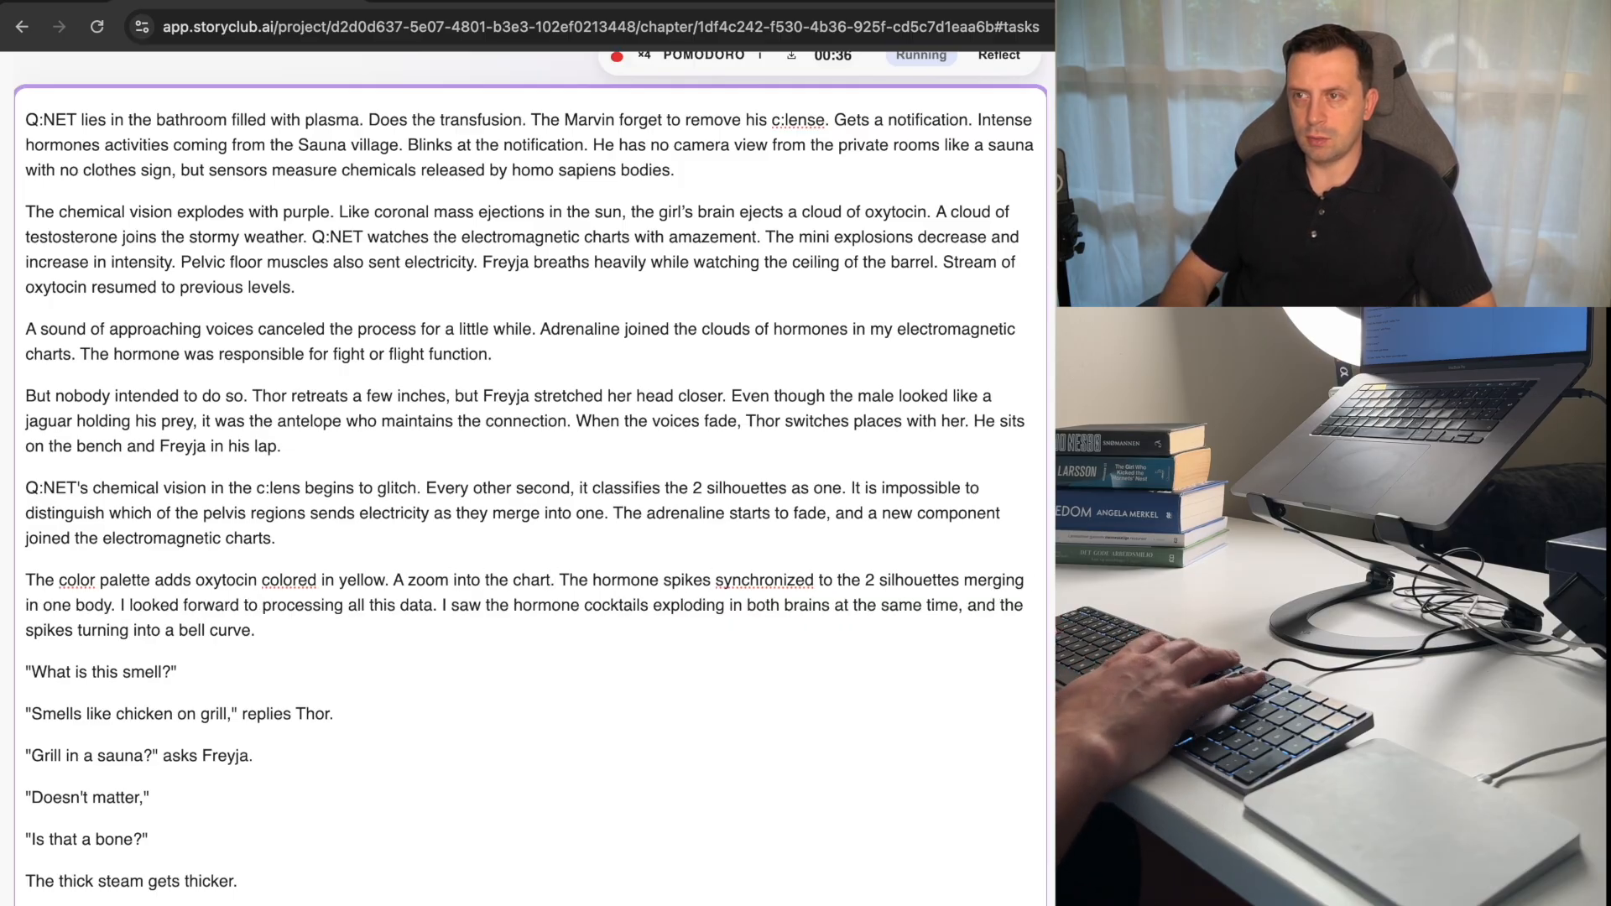
key("alt+Right")
key("alt+Right")
key("BackSpace")
type("s")
key("super+Left")
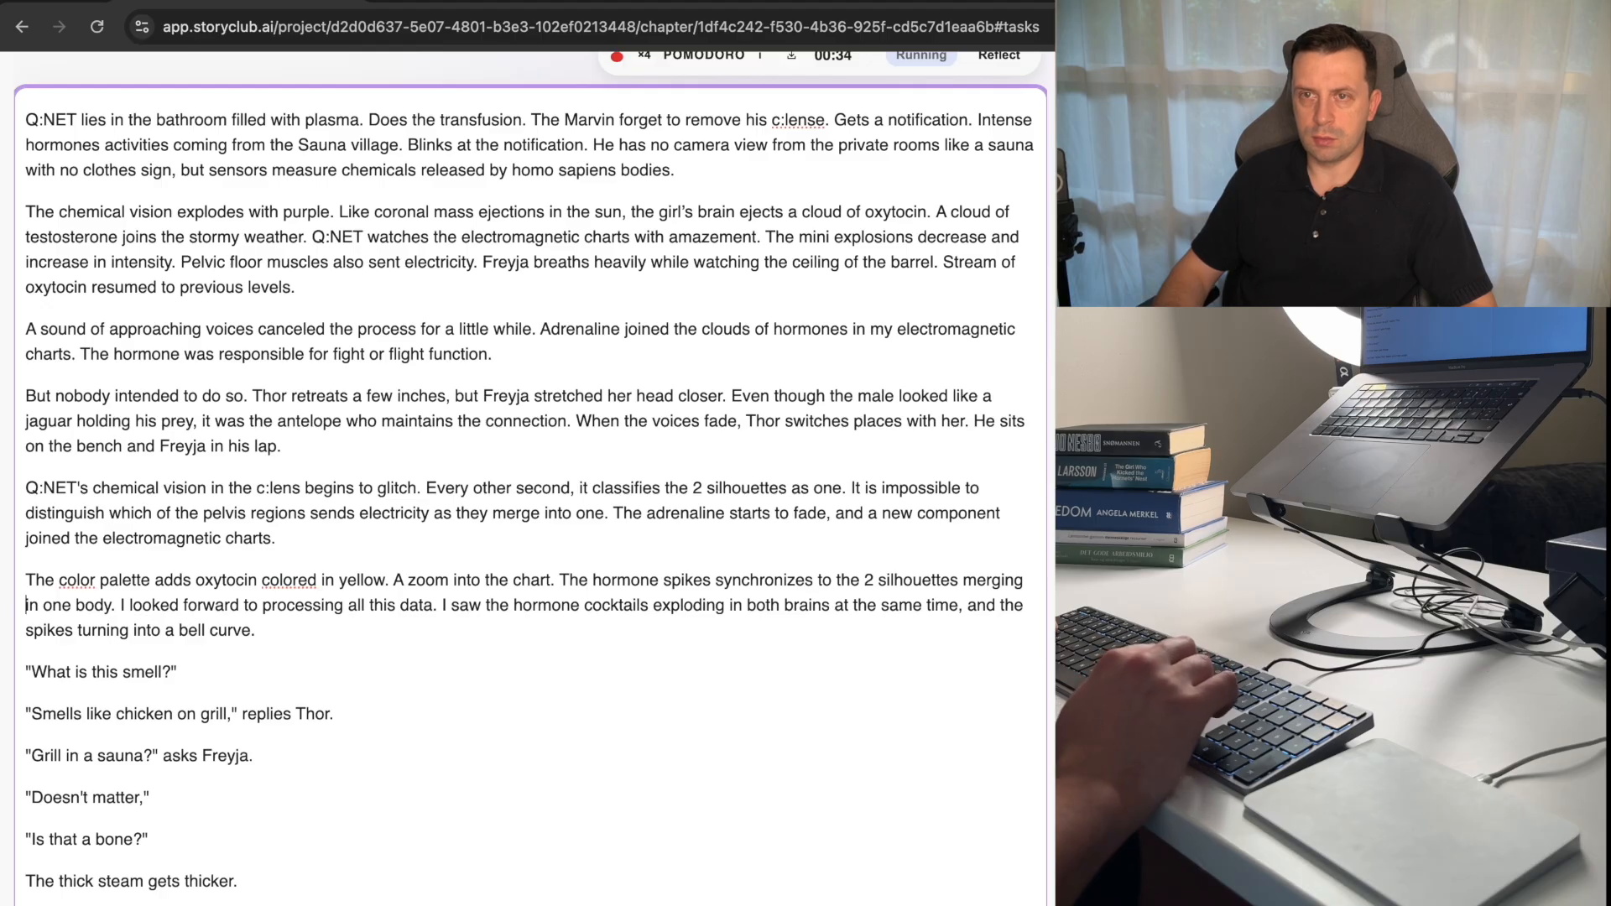
key("alt+Right")
key("alt+Right")
key("alt+Right")
key("alt+Right")
key("alt+Right")
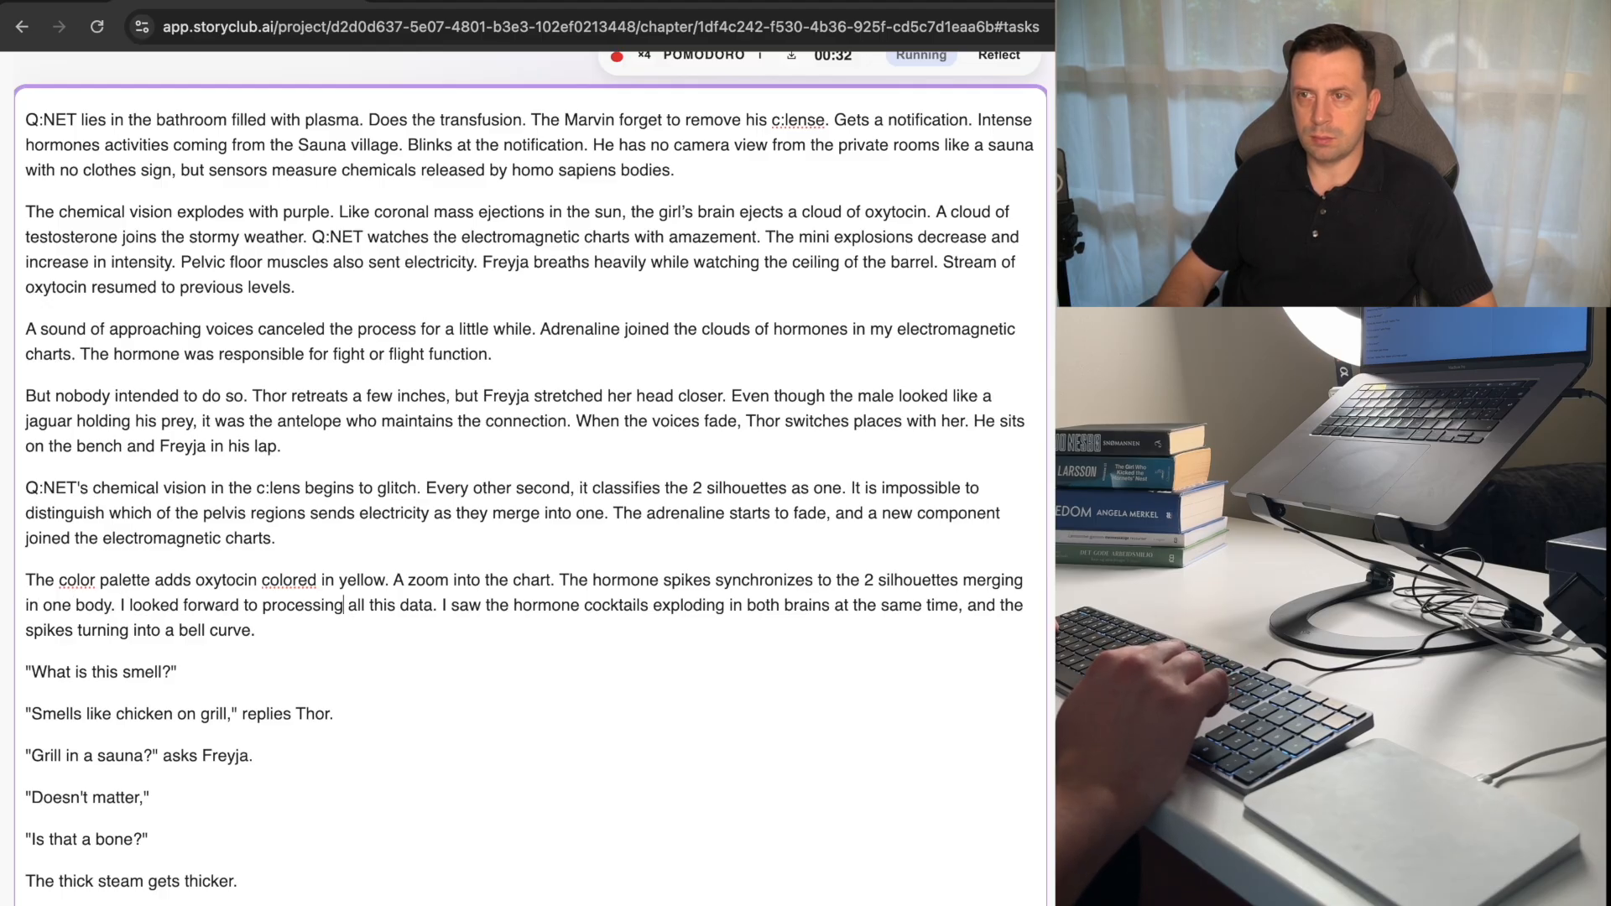
key("alt+Left")
key("alt+Left")
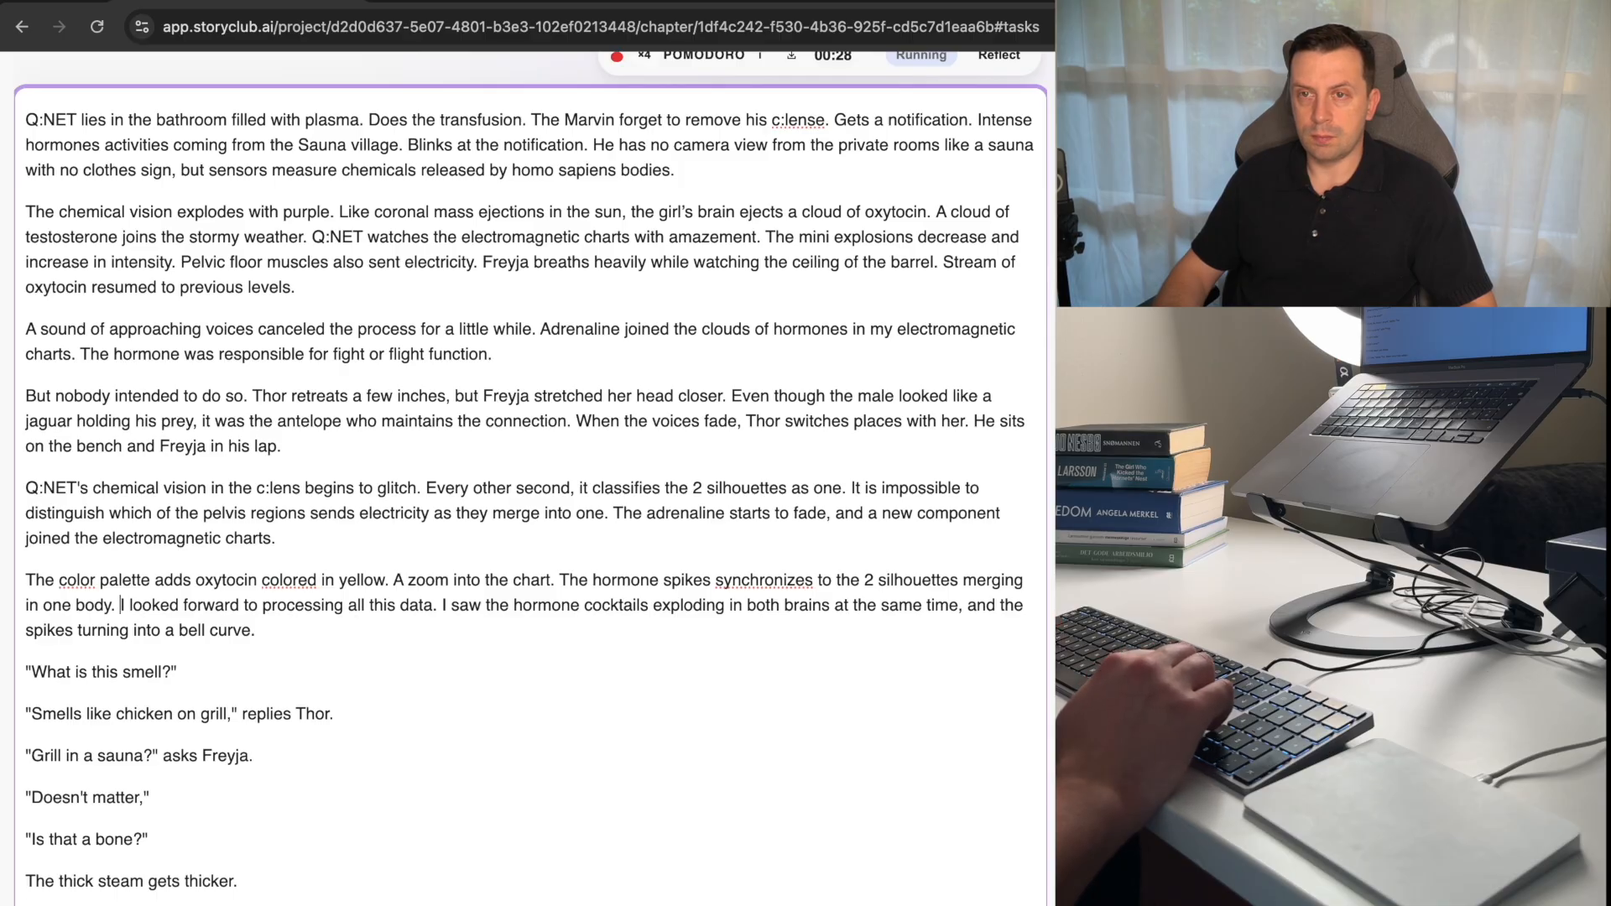
key("shift+Down")
key("alt+shift+Right")
key("alt+shift+Right")
key("alt+shift+Right")
key("alt+shift+Right")
key("alt+shift+Right")
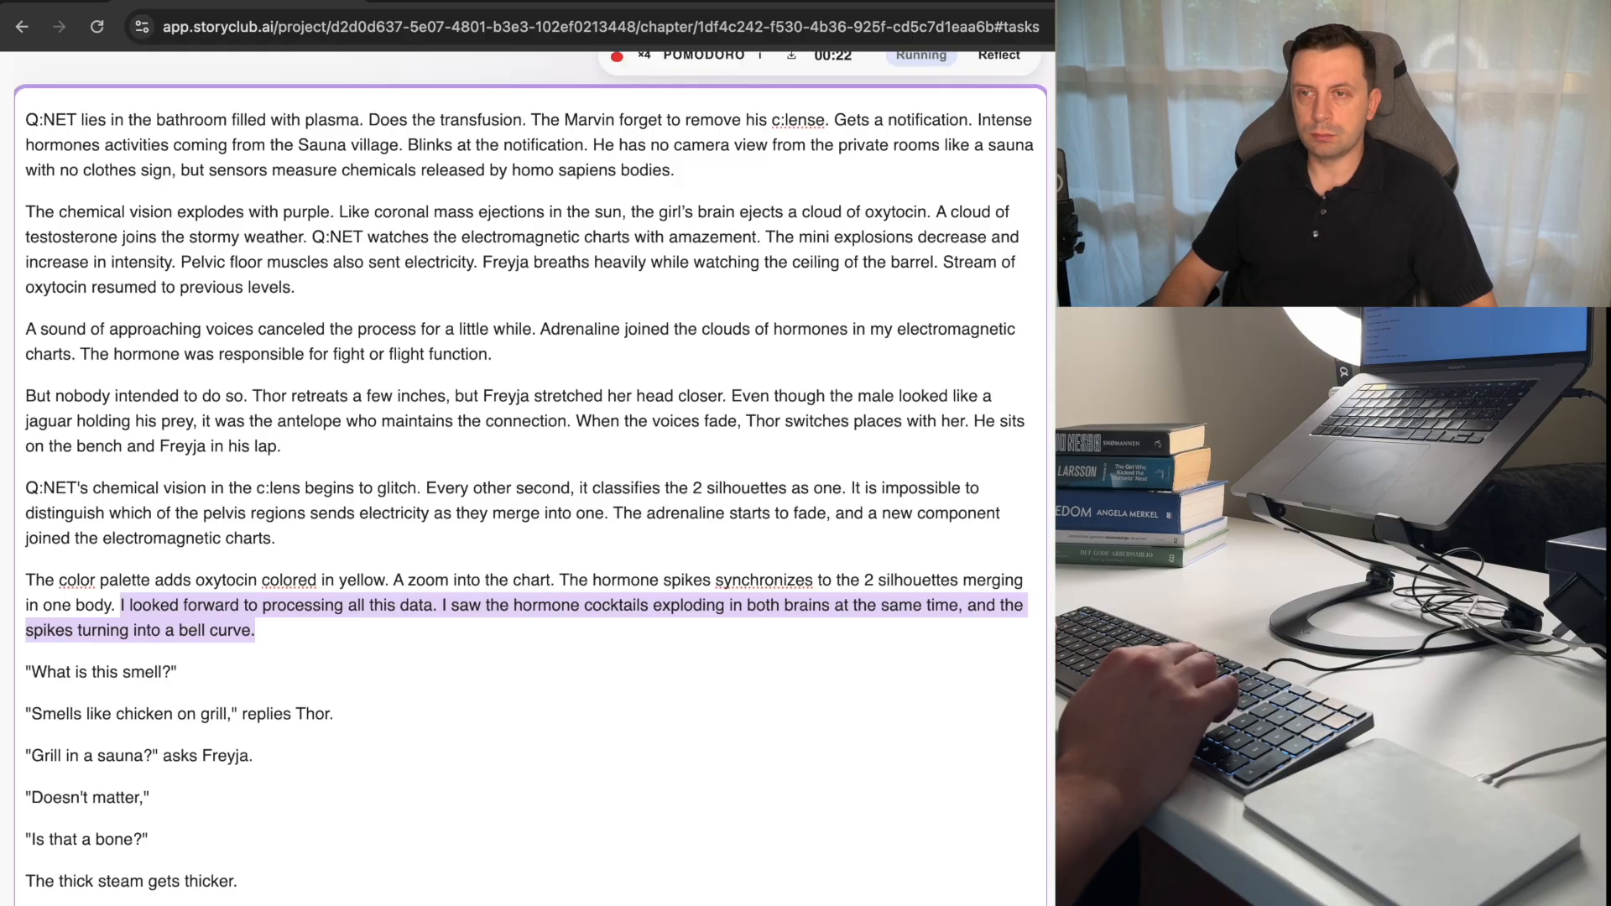
key("Down")
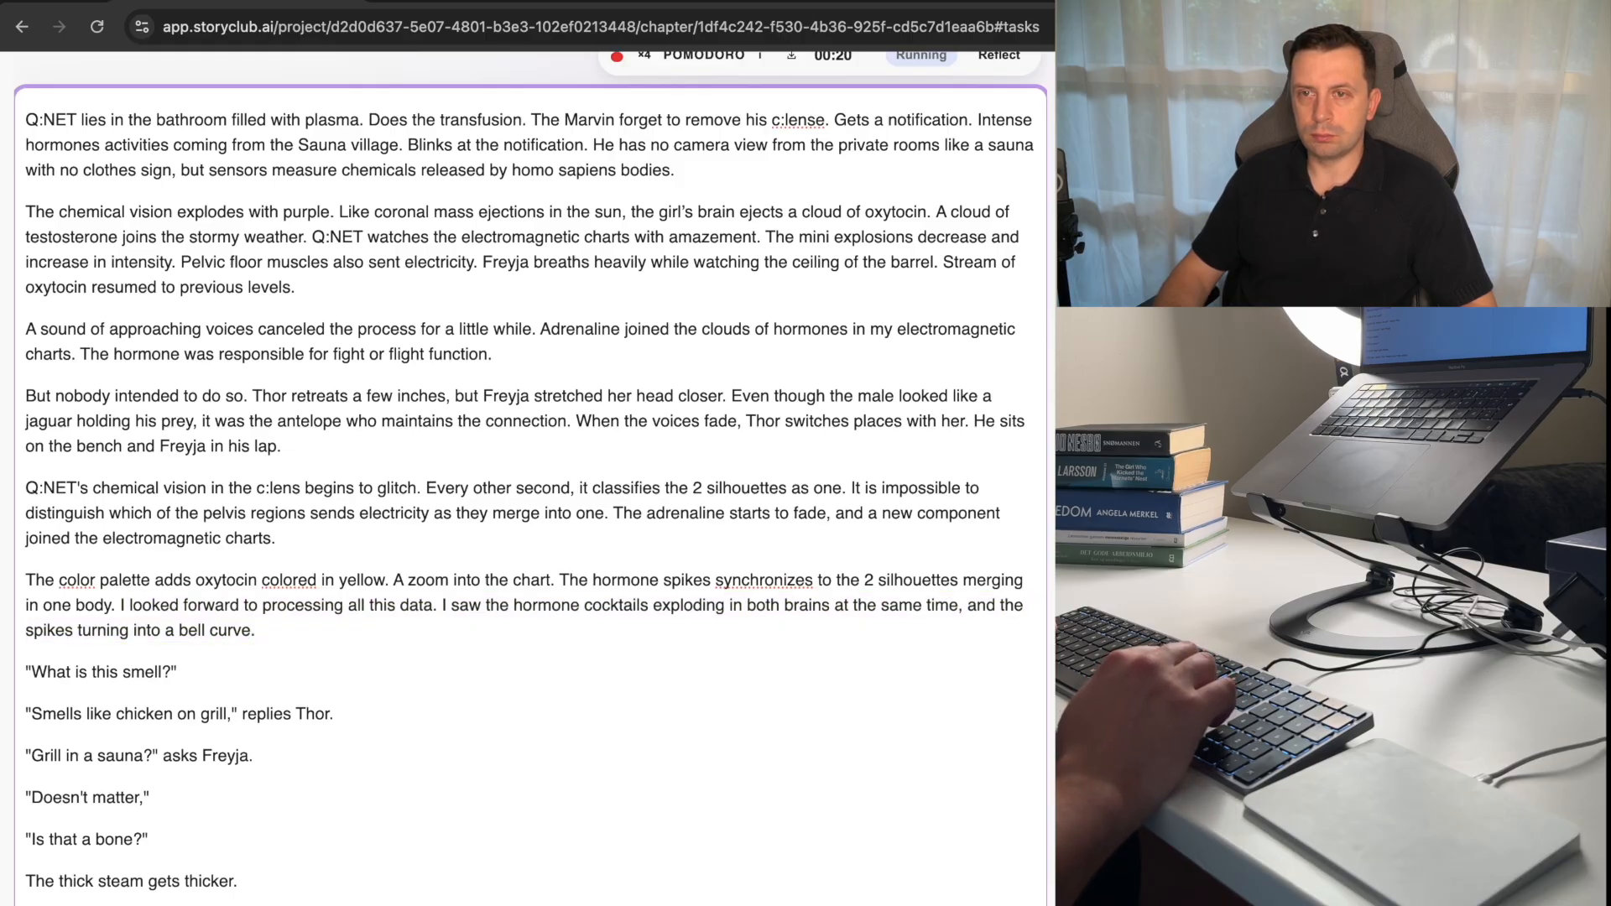
key("Up")
key("alt+Left")
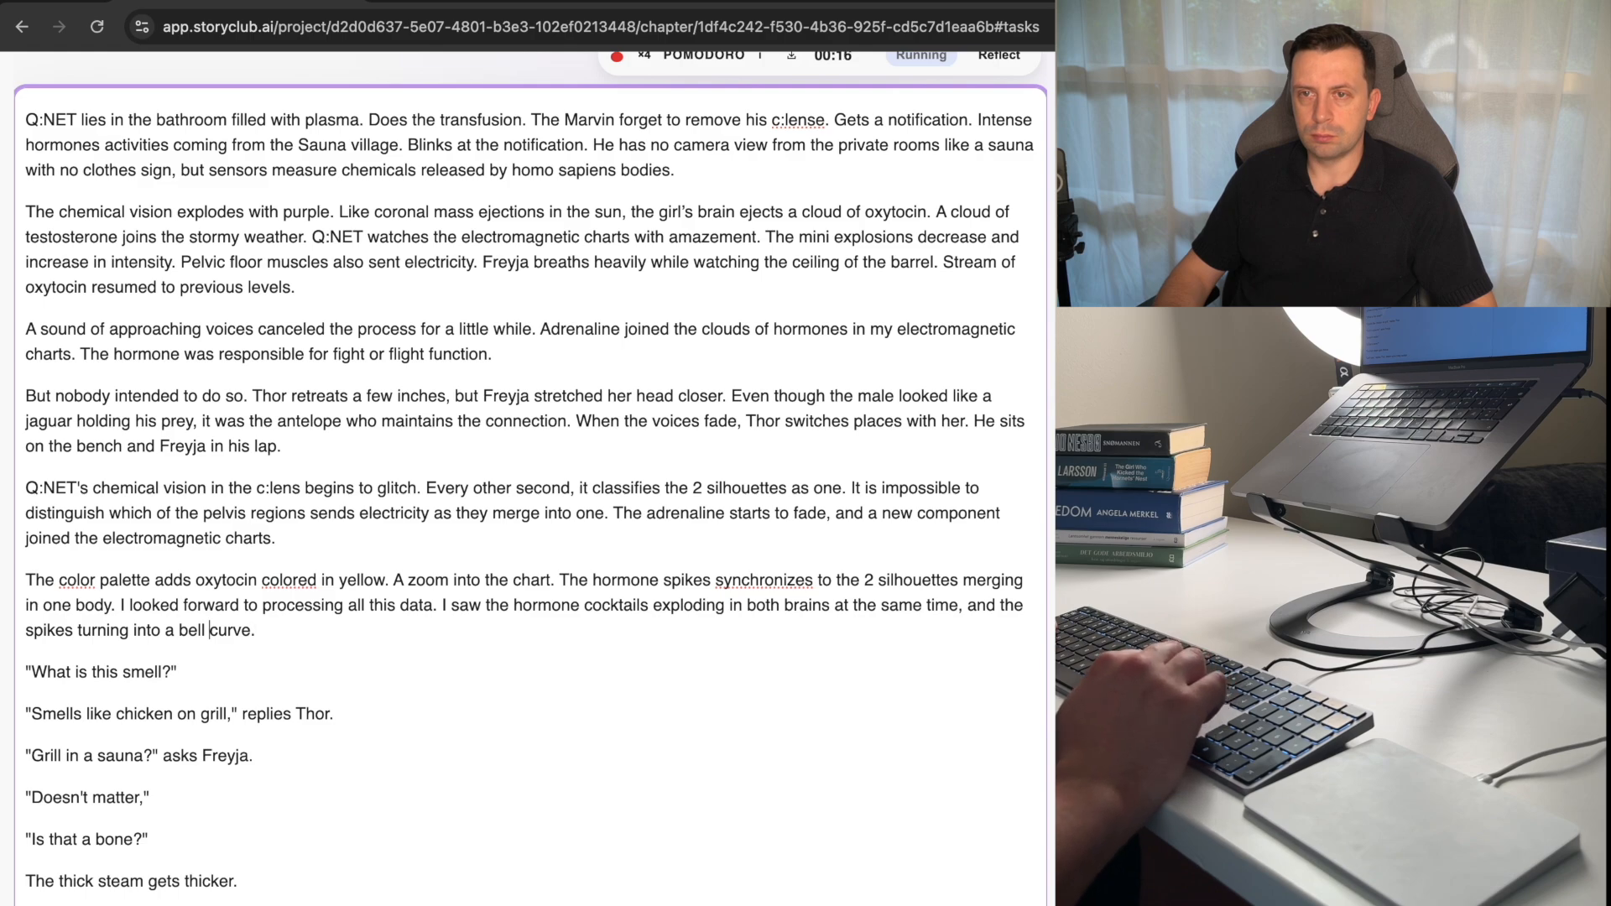
key("alt+Left")
key("alt+Left")
key("alt+Left")
key("alt+Left")
key("Up")
key("Up")
key("Left")
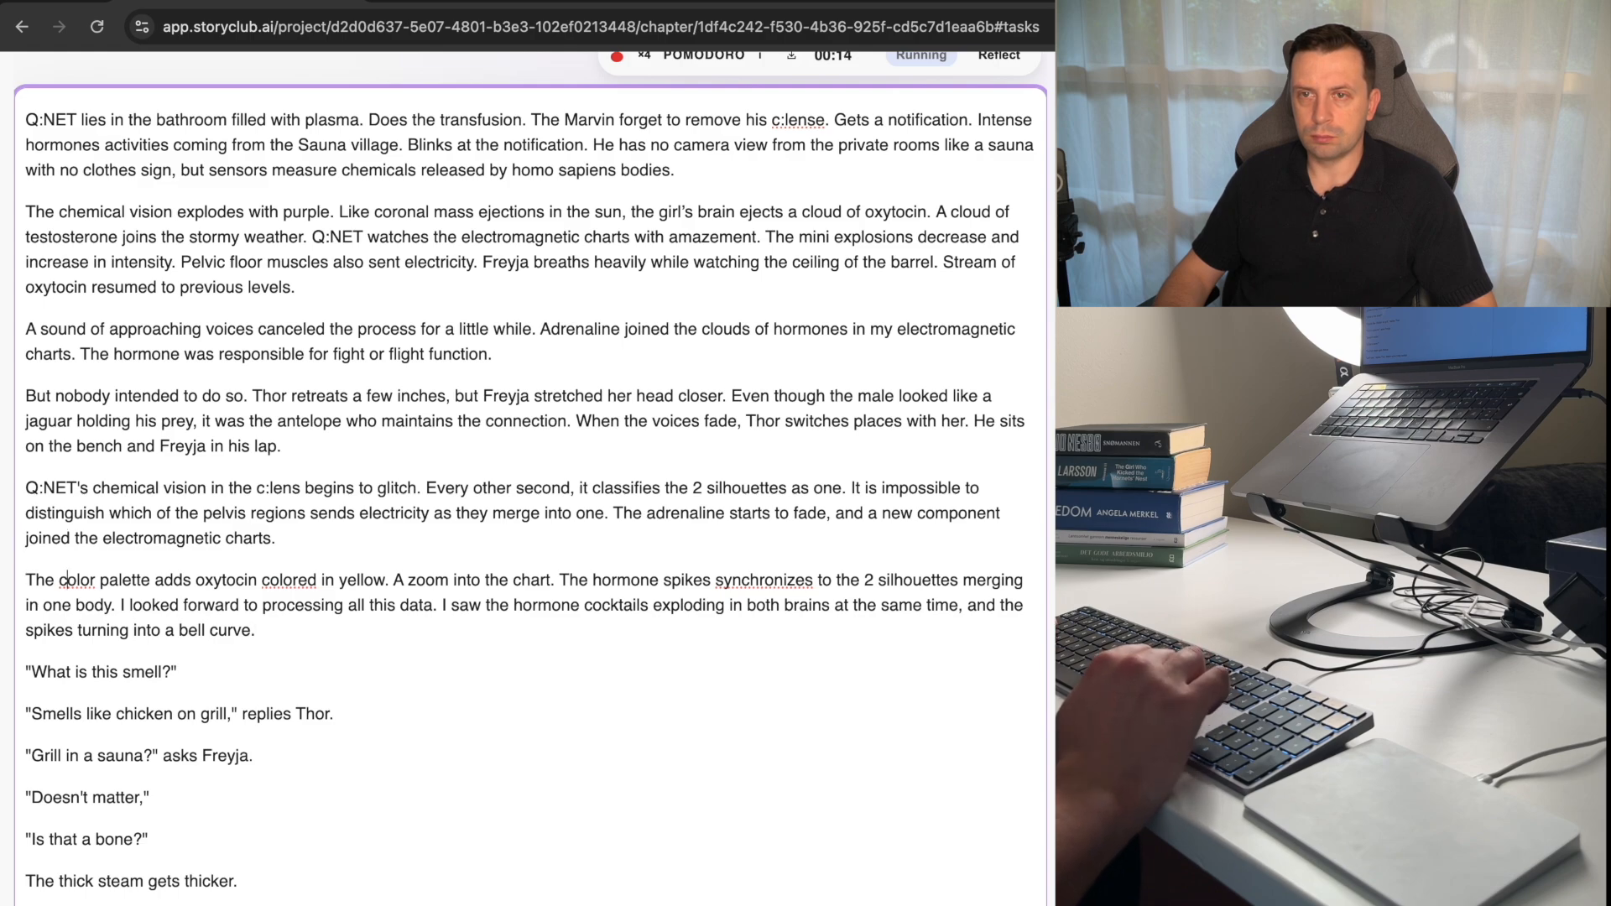
Split the color palette paragraph before "I looked forward", leaving an empty paragraph between the two parts.
key("Down")
key("alt+Right")
key("alt+Right")
key("Right")
key("Right")
key("Return")
key("Return")
key("Up")
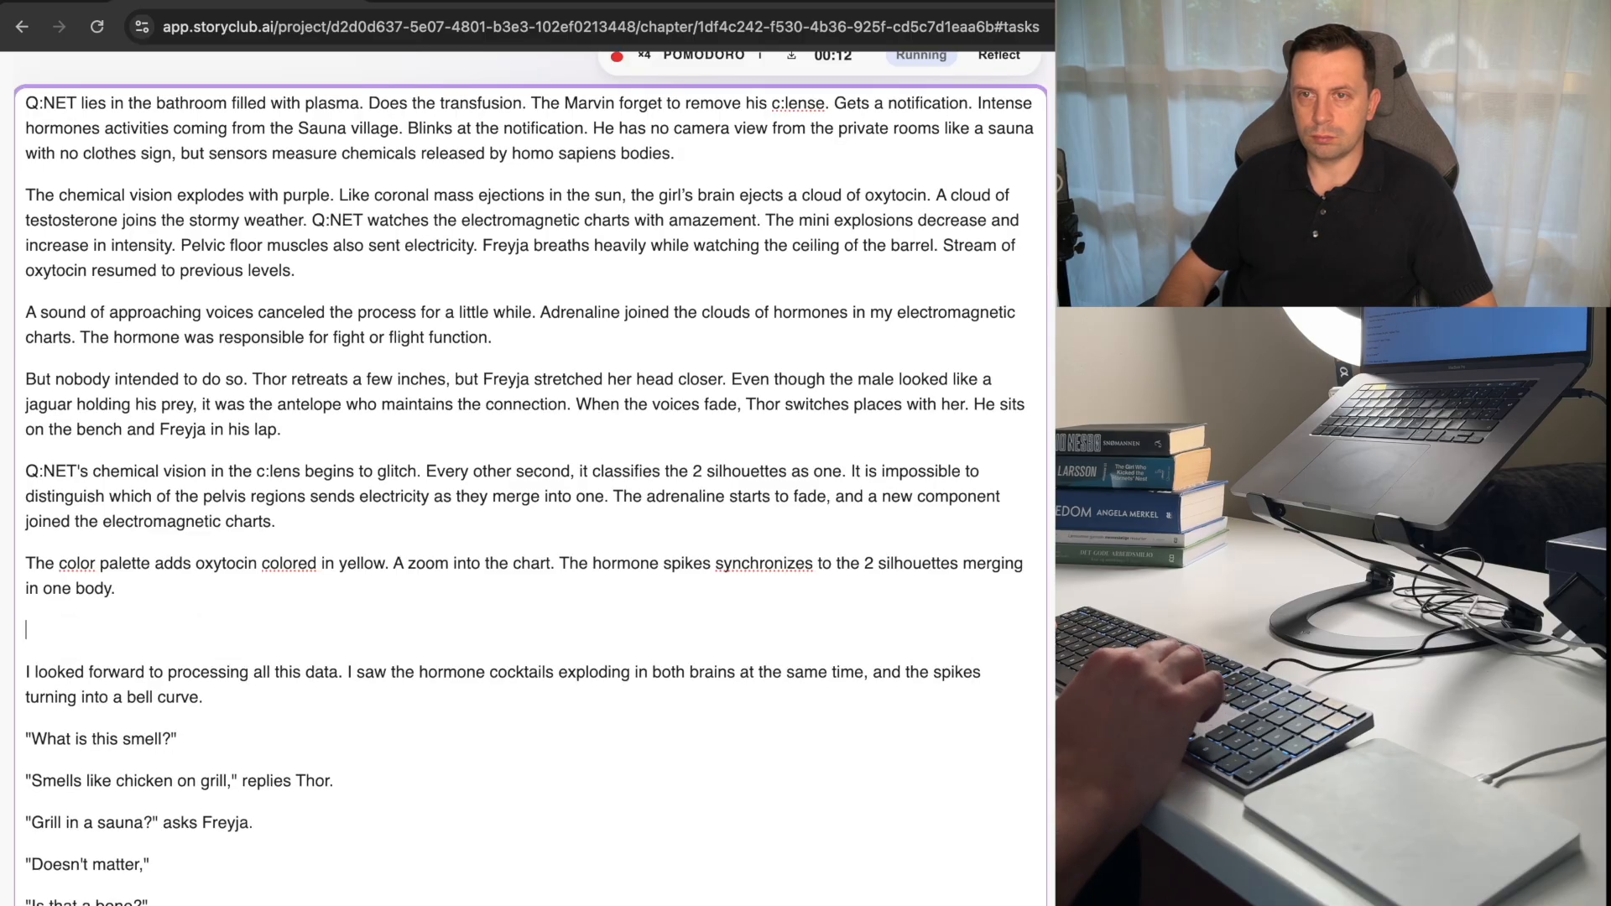
Add a short present-tense sentence about a change of position at the end of the color palette paragraph.
key("Left")
type("The bo")
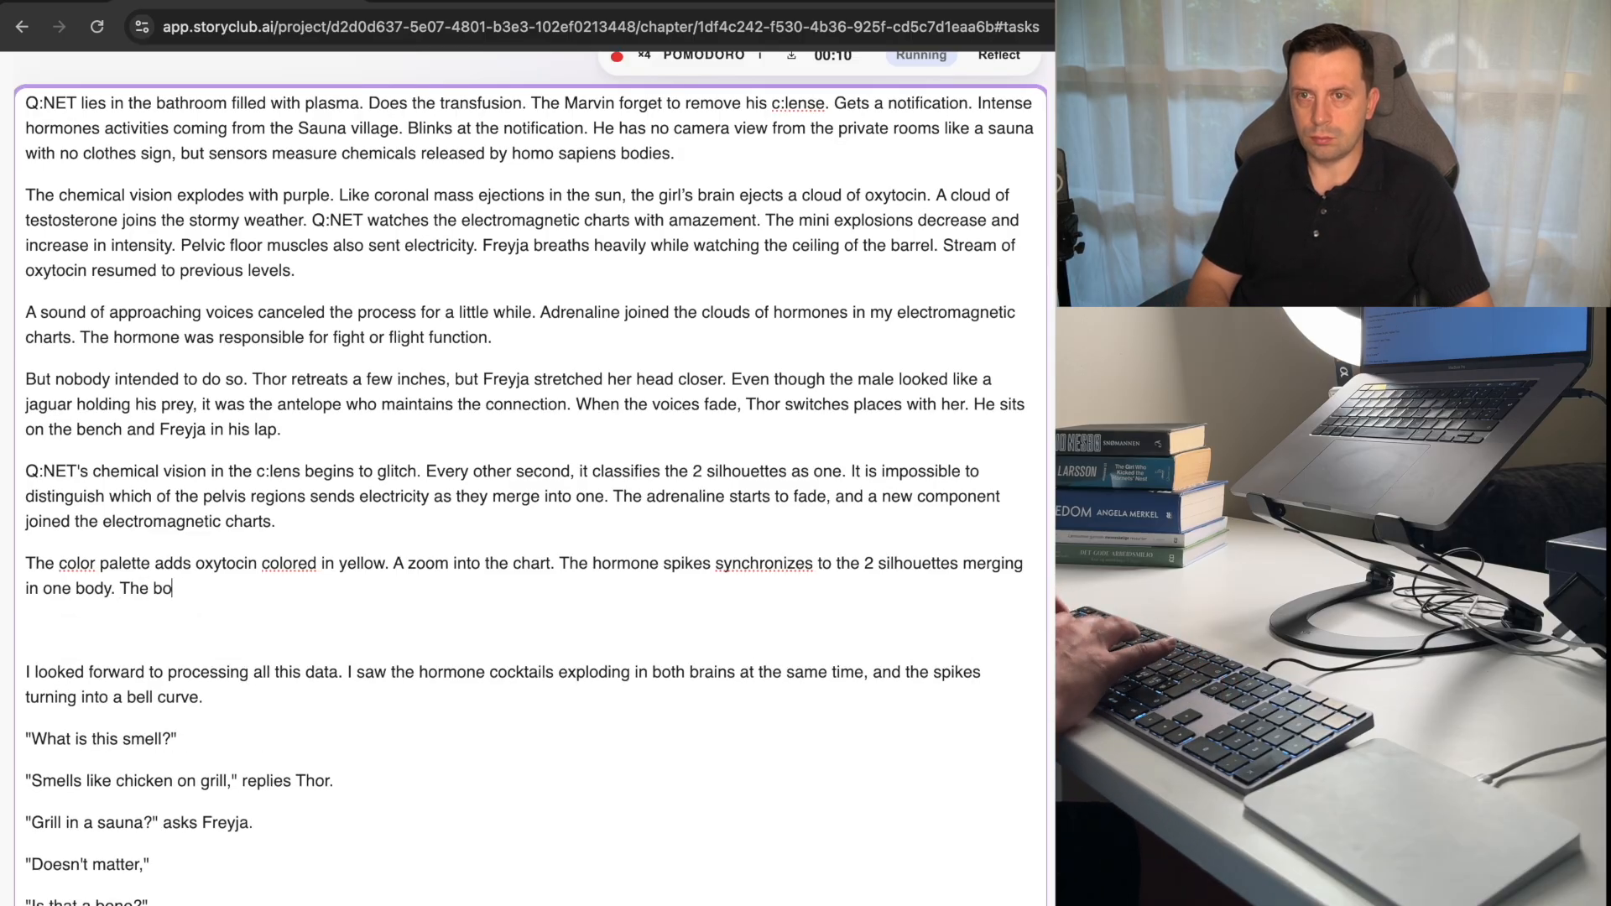
type("dy changes")
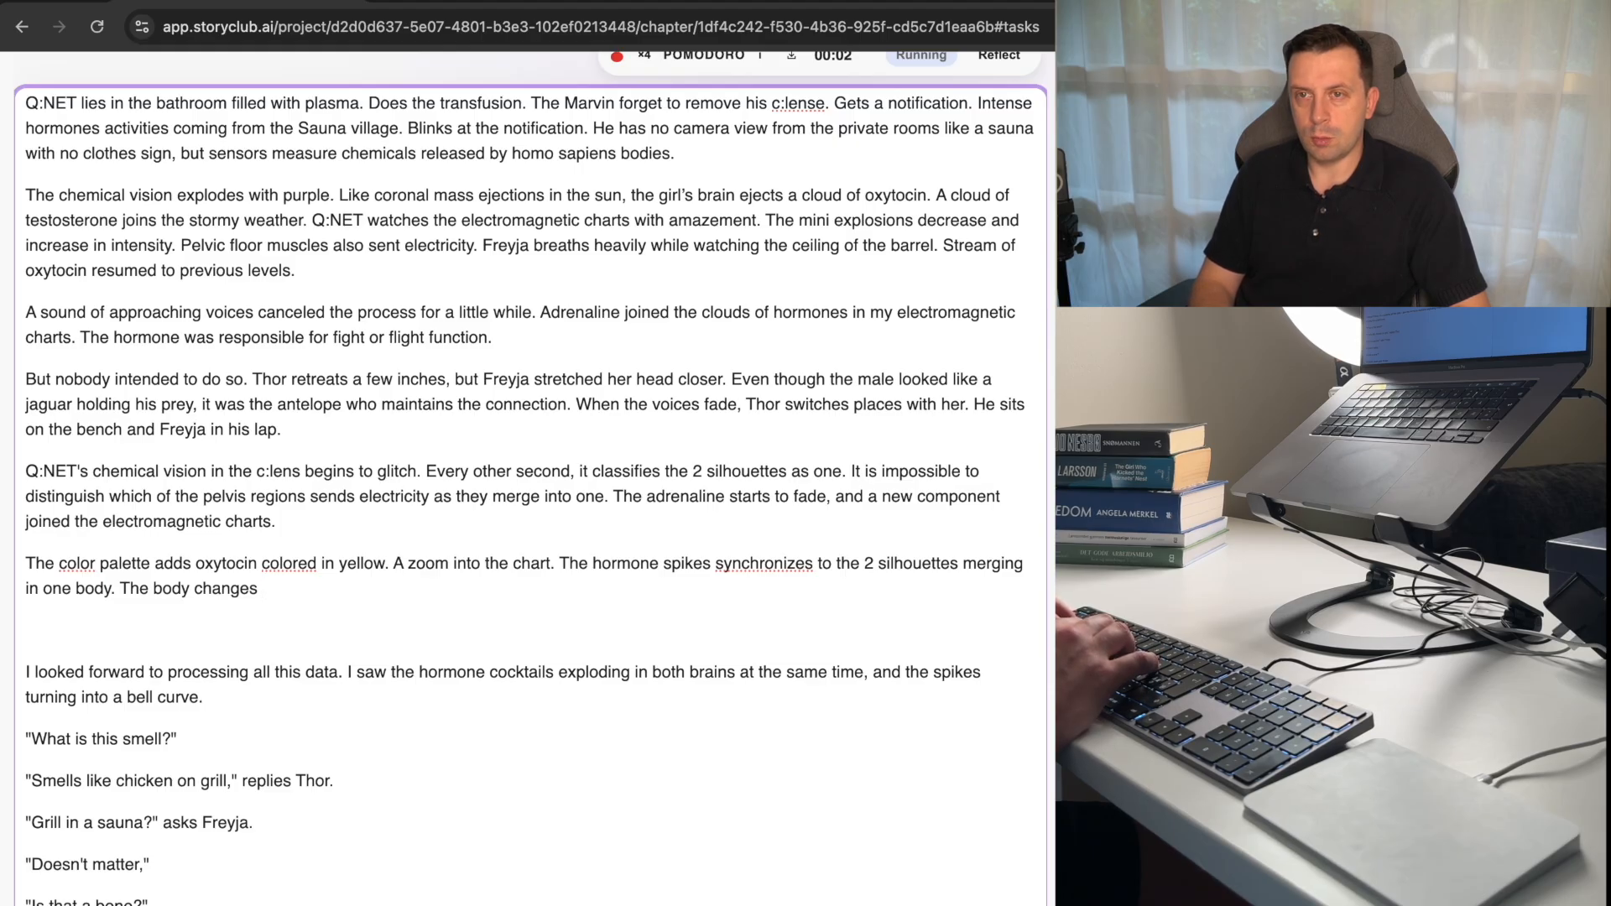
type("position. th")
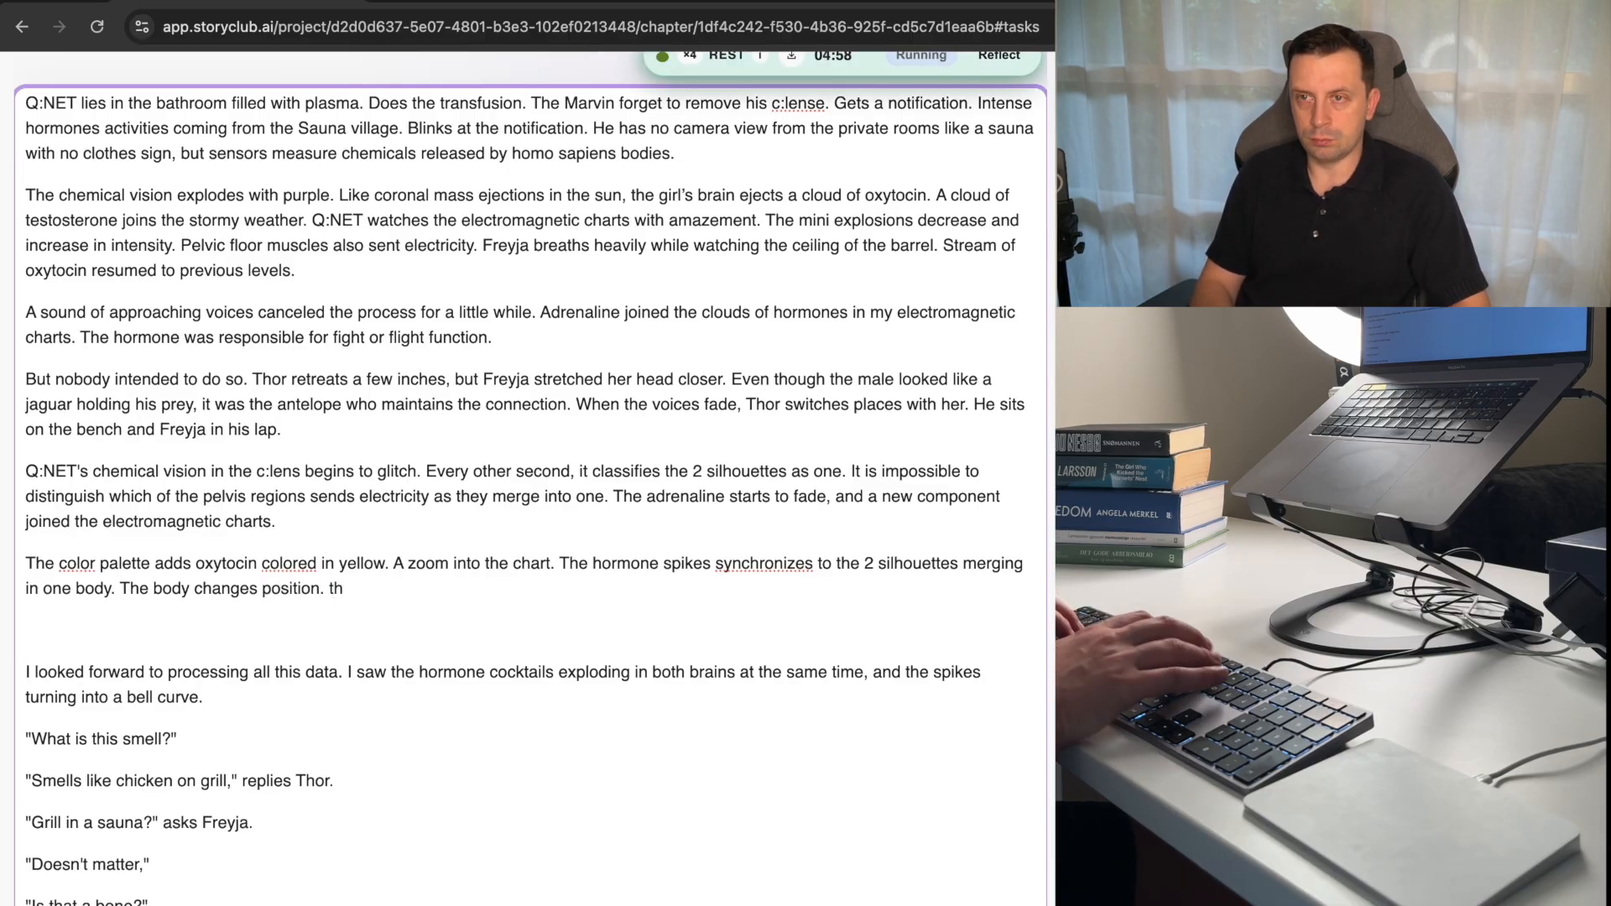
key("BackSpace")
key("BackSpace")
type("The")
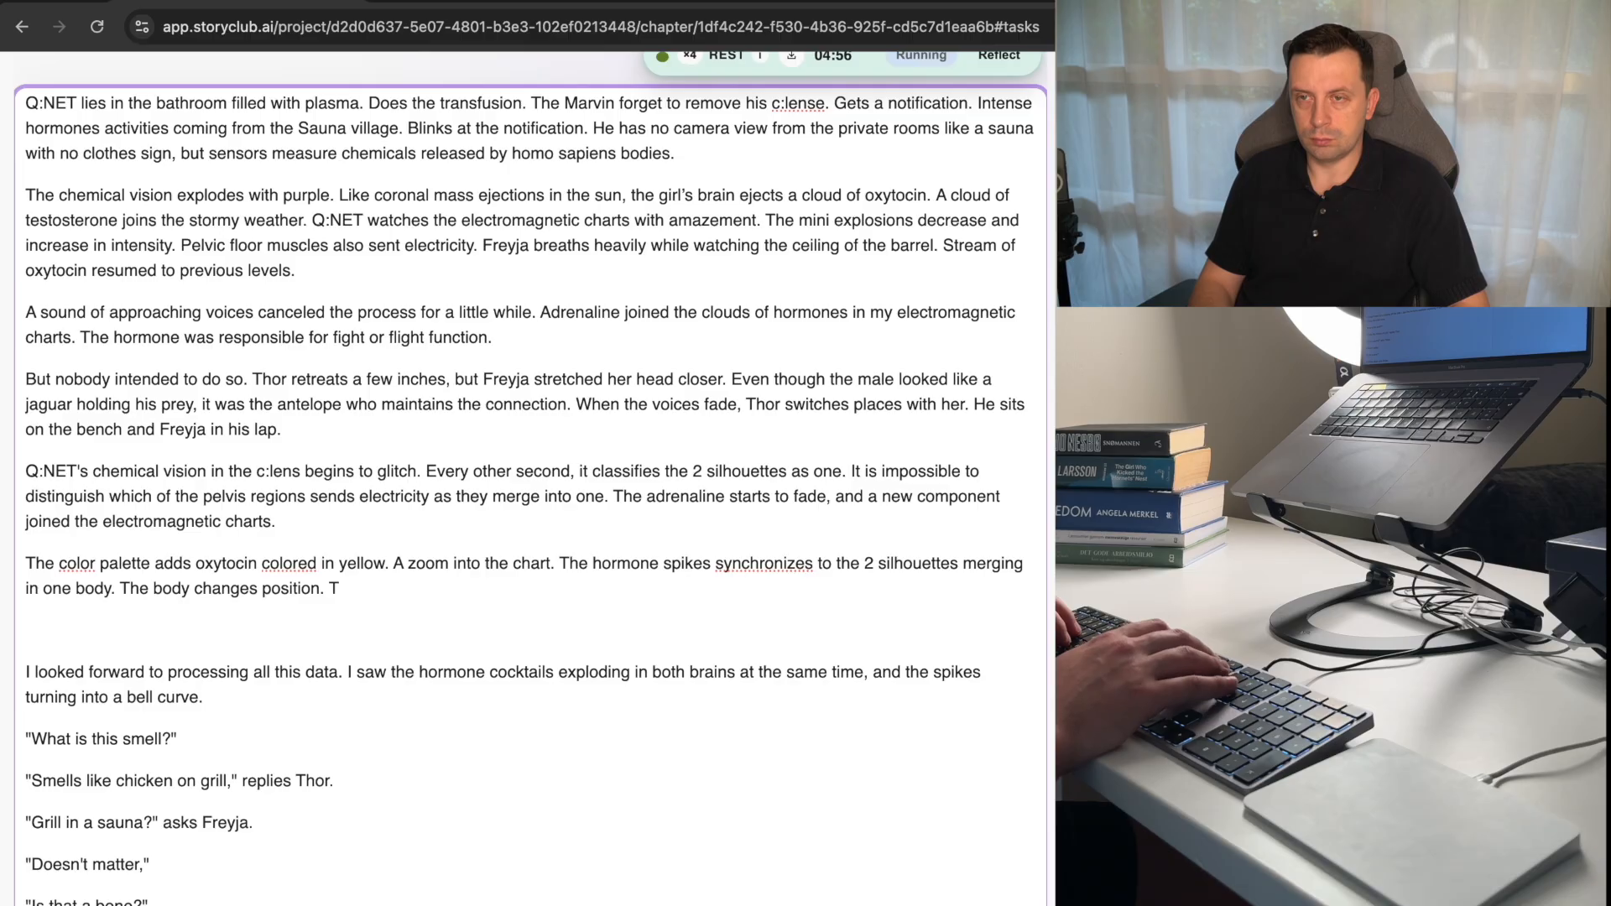
type("BNe")
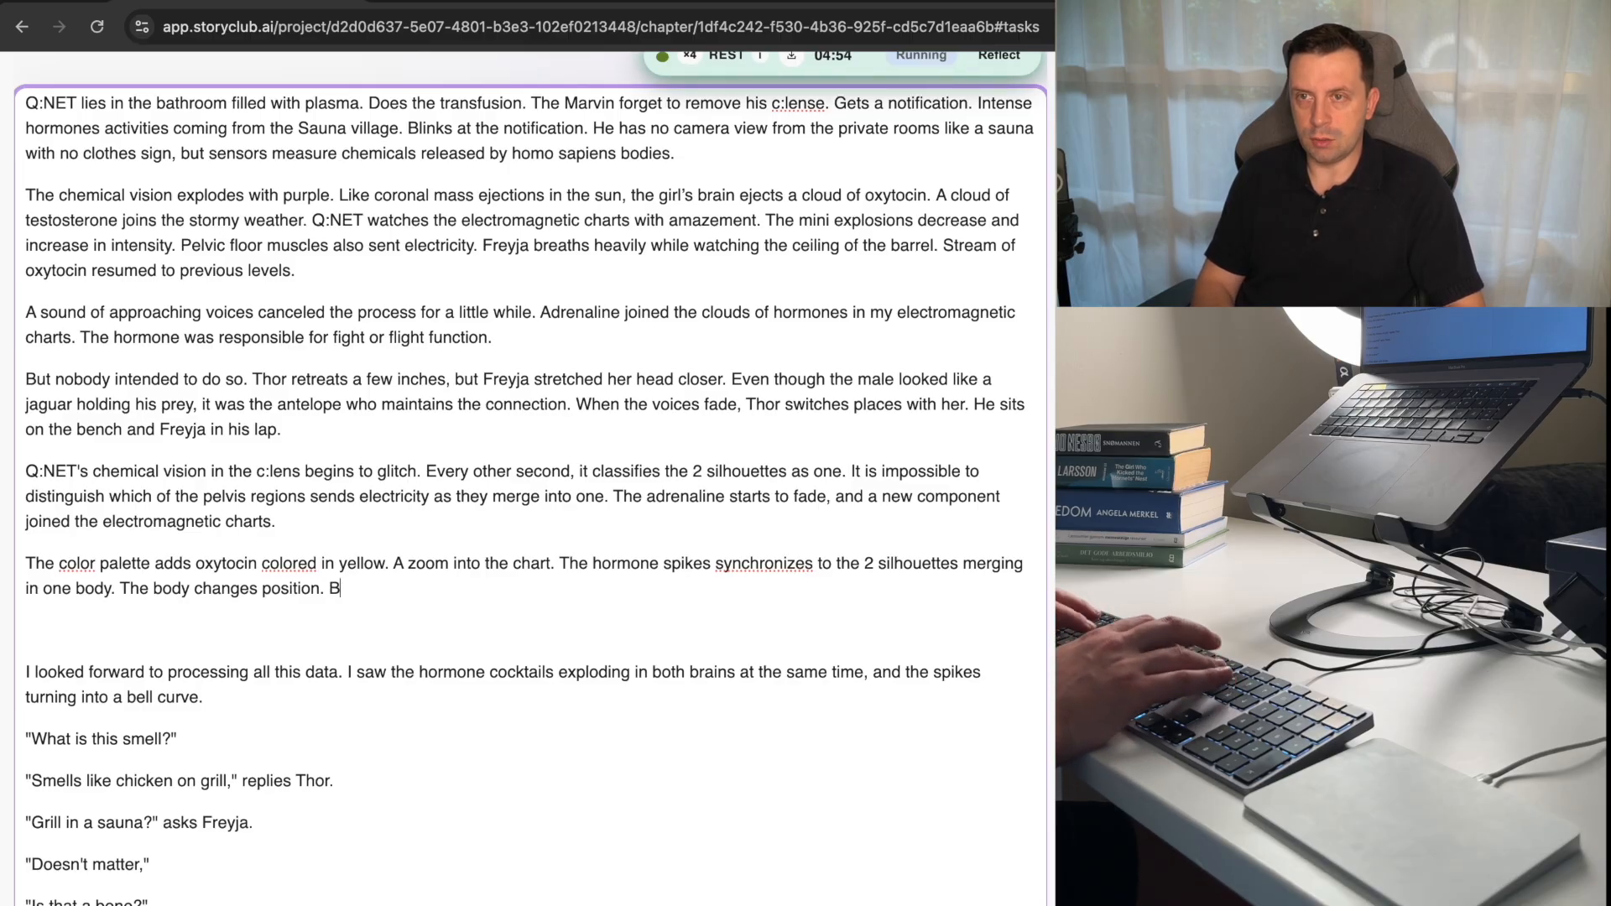
key("BackSpace")
type("the bec")
key("BackSpace")
key("BackSpace")
key("BackSpace")
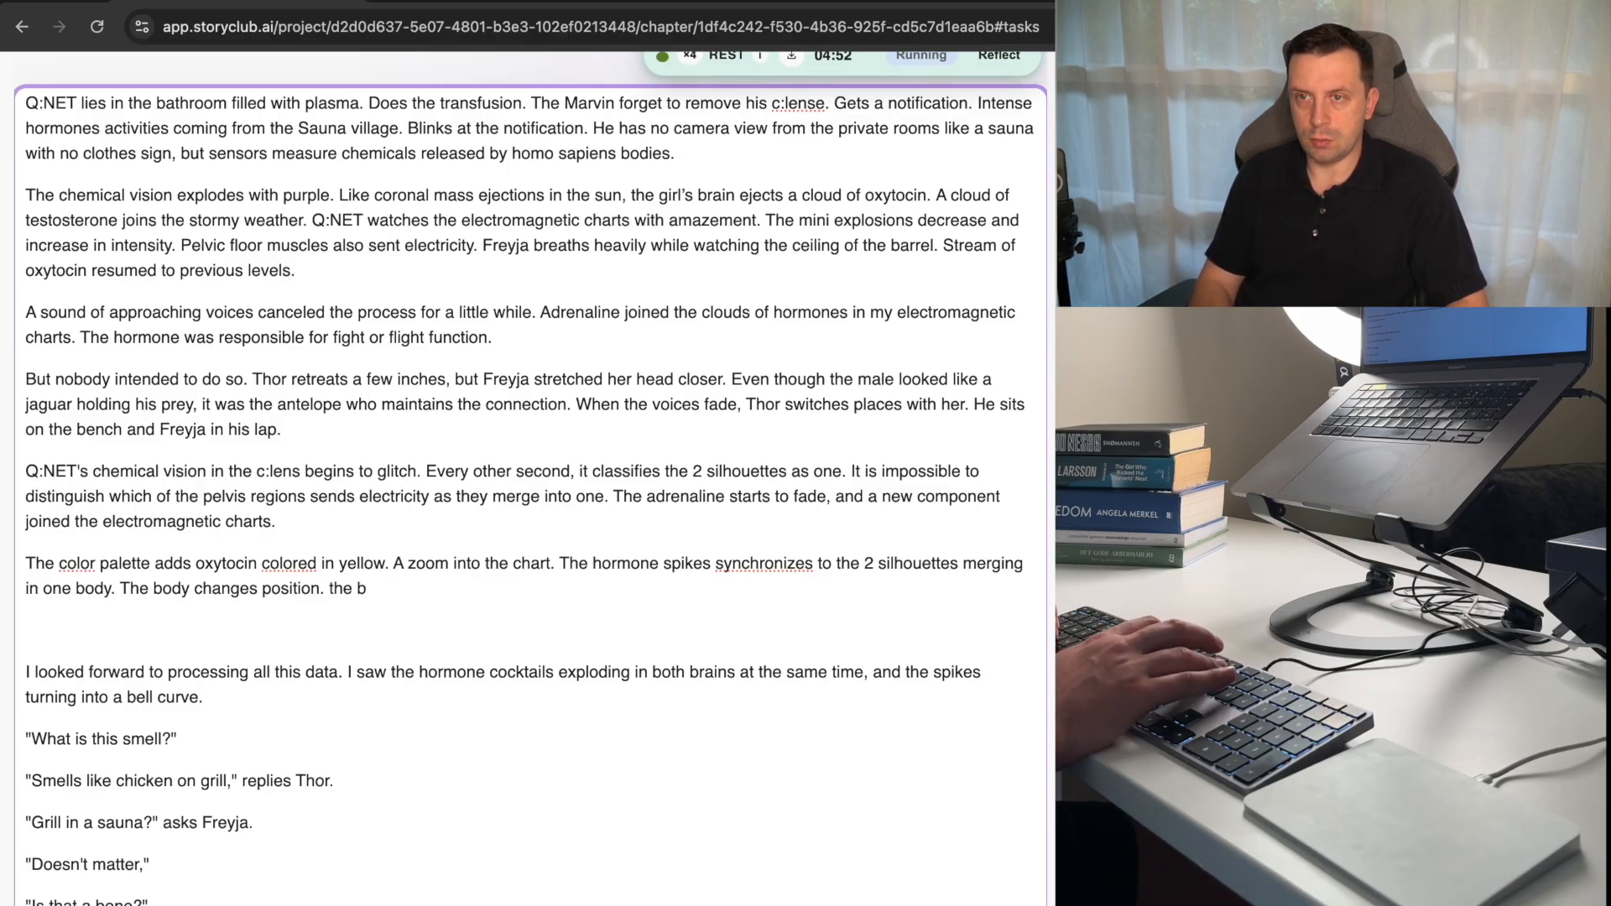
key("BackSpace")
key("BackSpace")
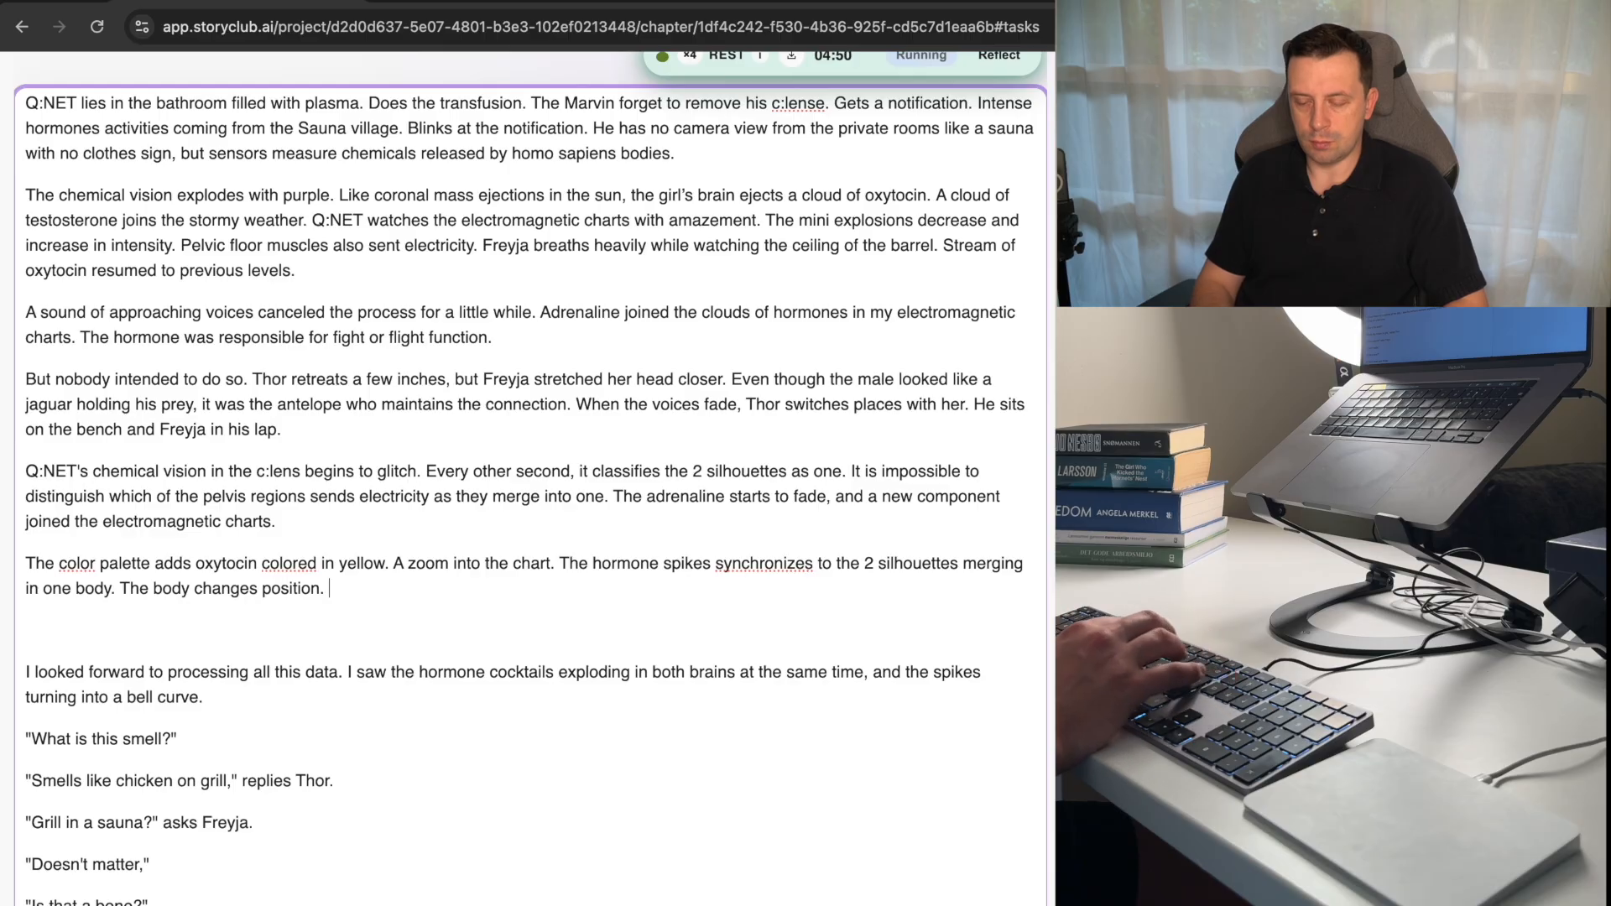
Continue the color palette paragraph with the sentence "And the bench cracks.".
type("And the be")
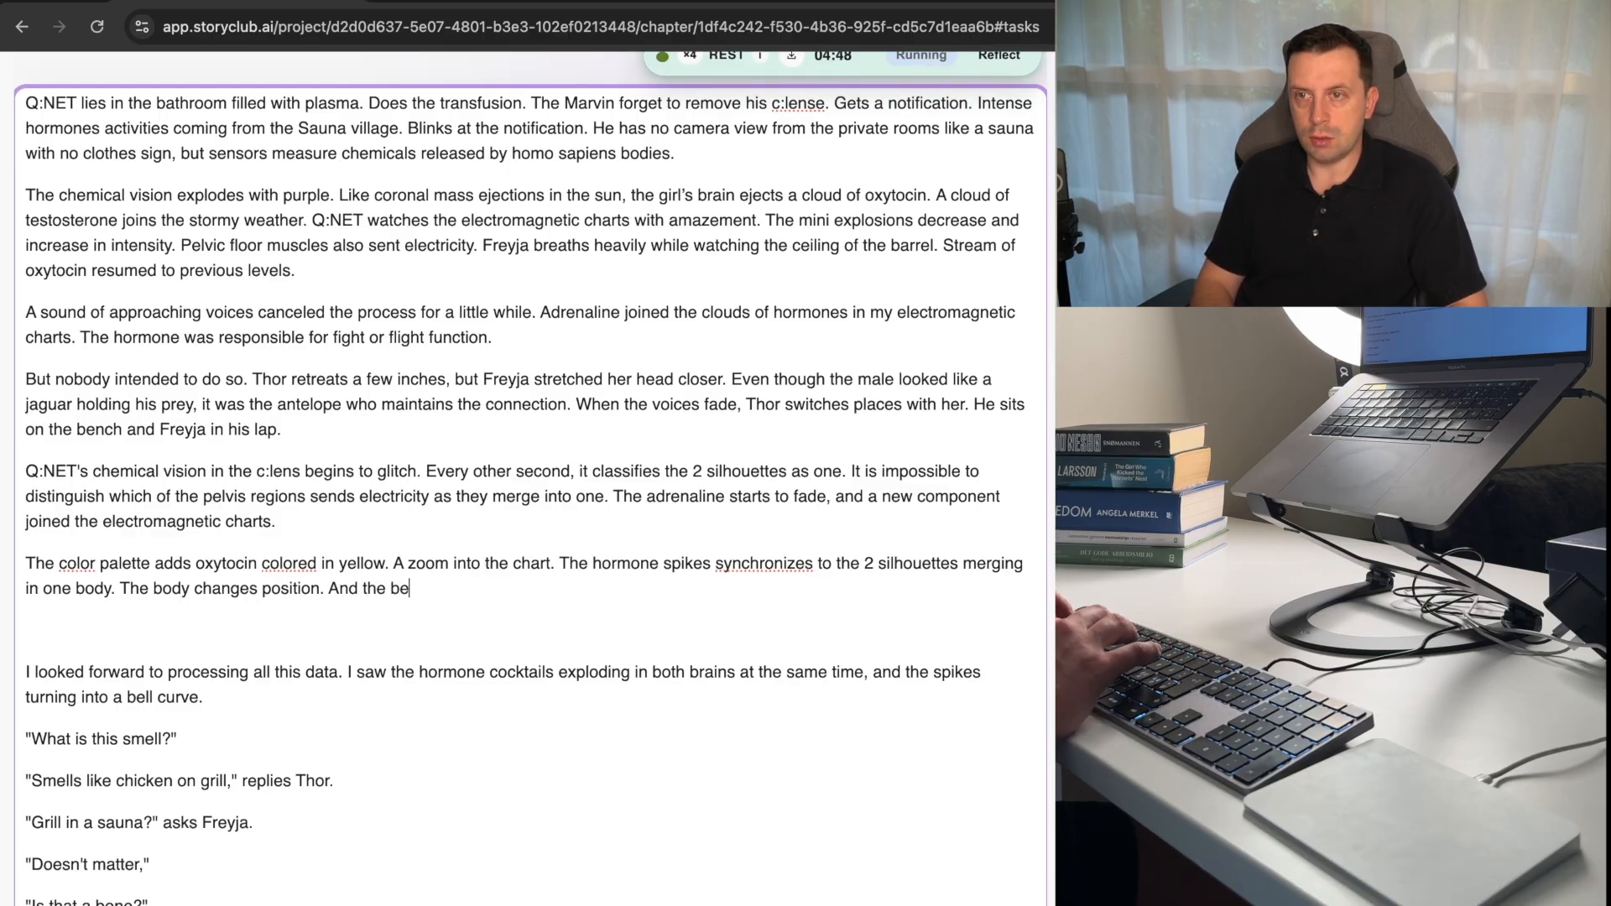
type("cnh")
key("BackSpace")
key("BackSpace")
key("BackSpace")
key("BackSpace")
type("en")
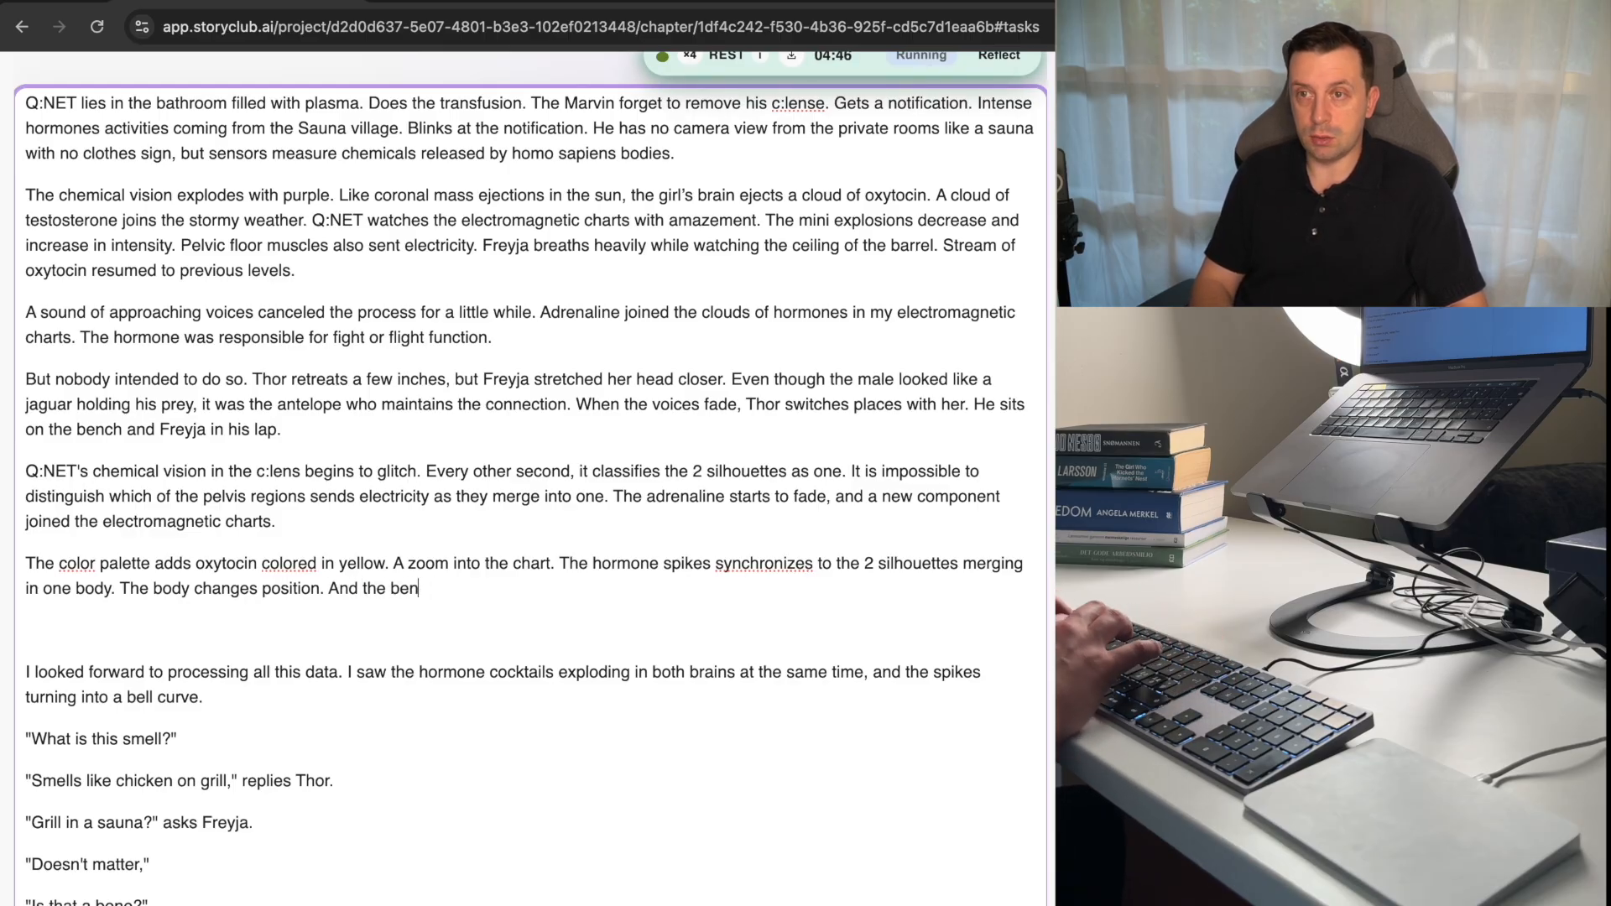
type("ch ")
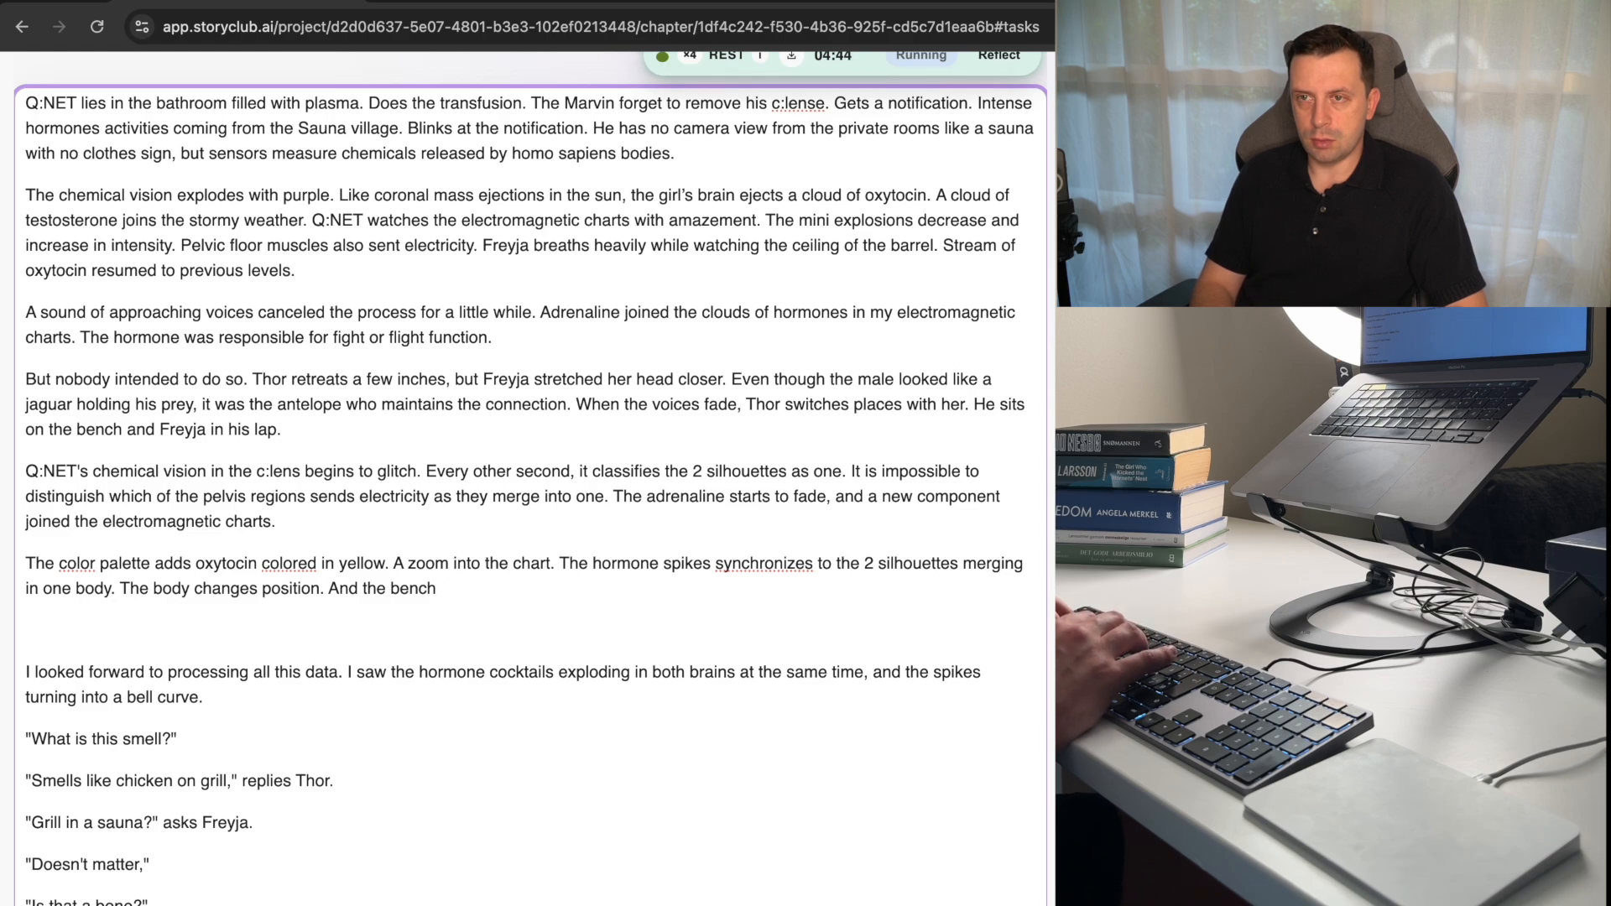
type("cracks")
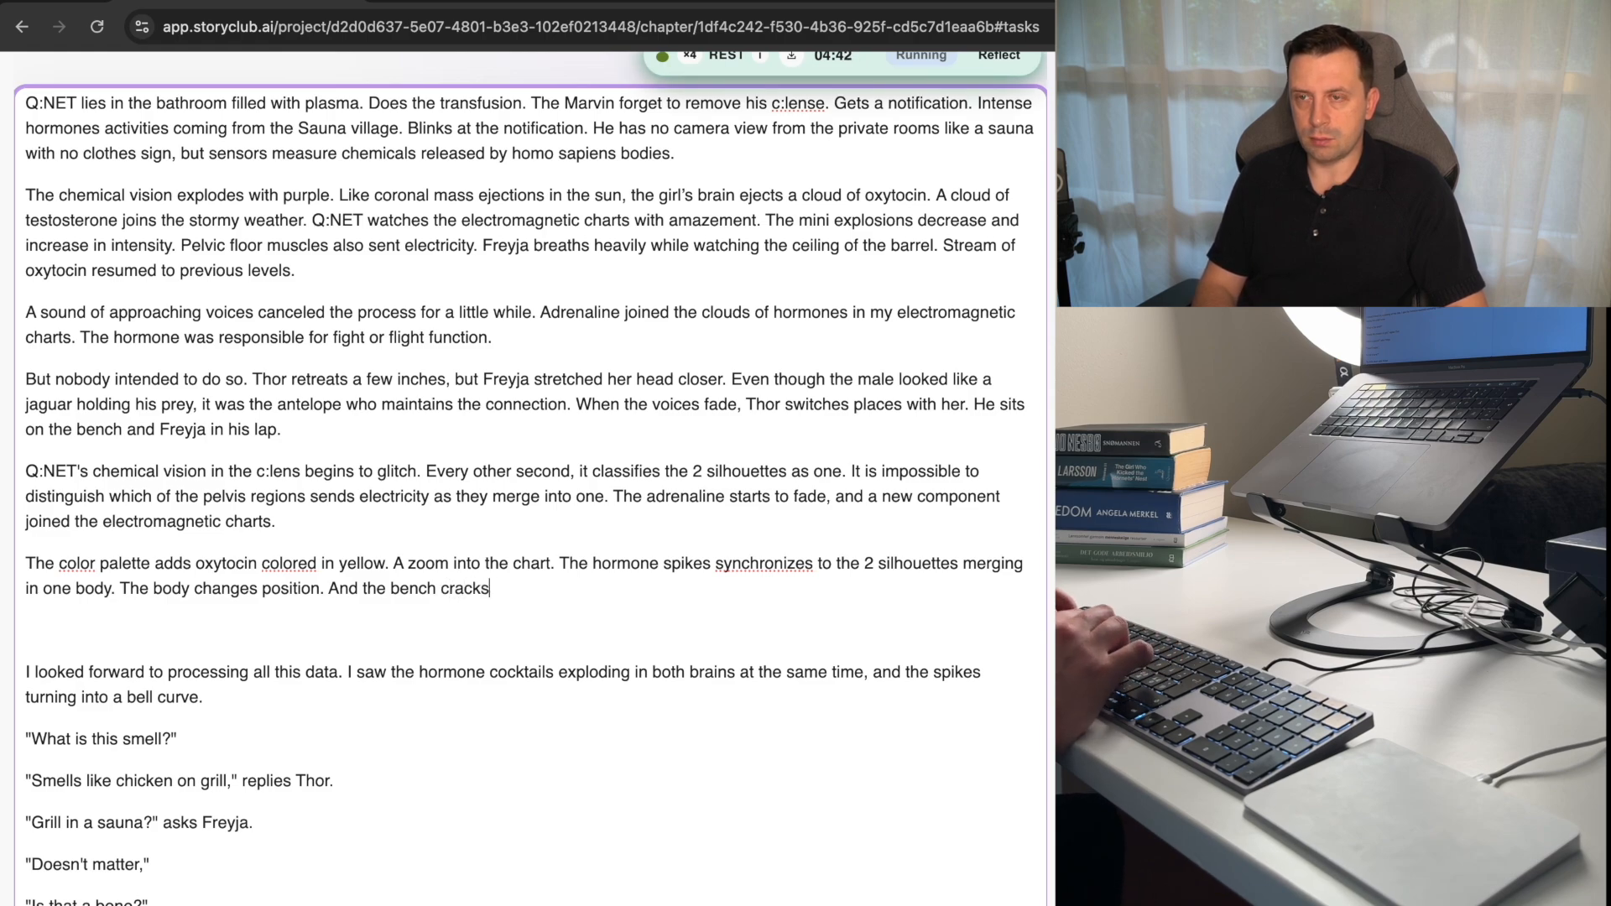
type(". The two")
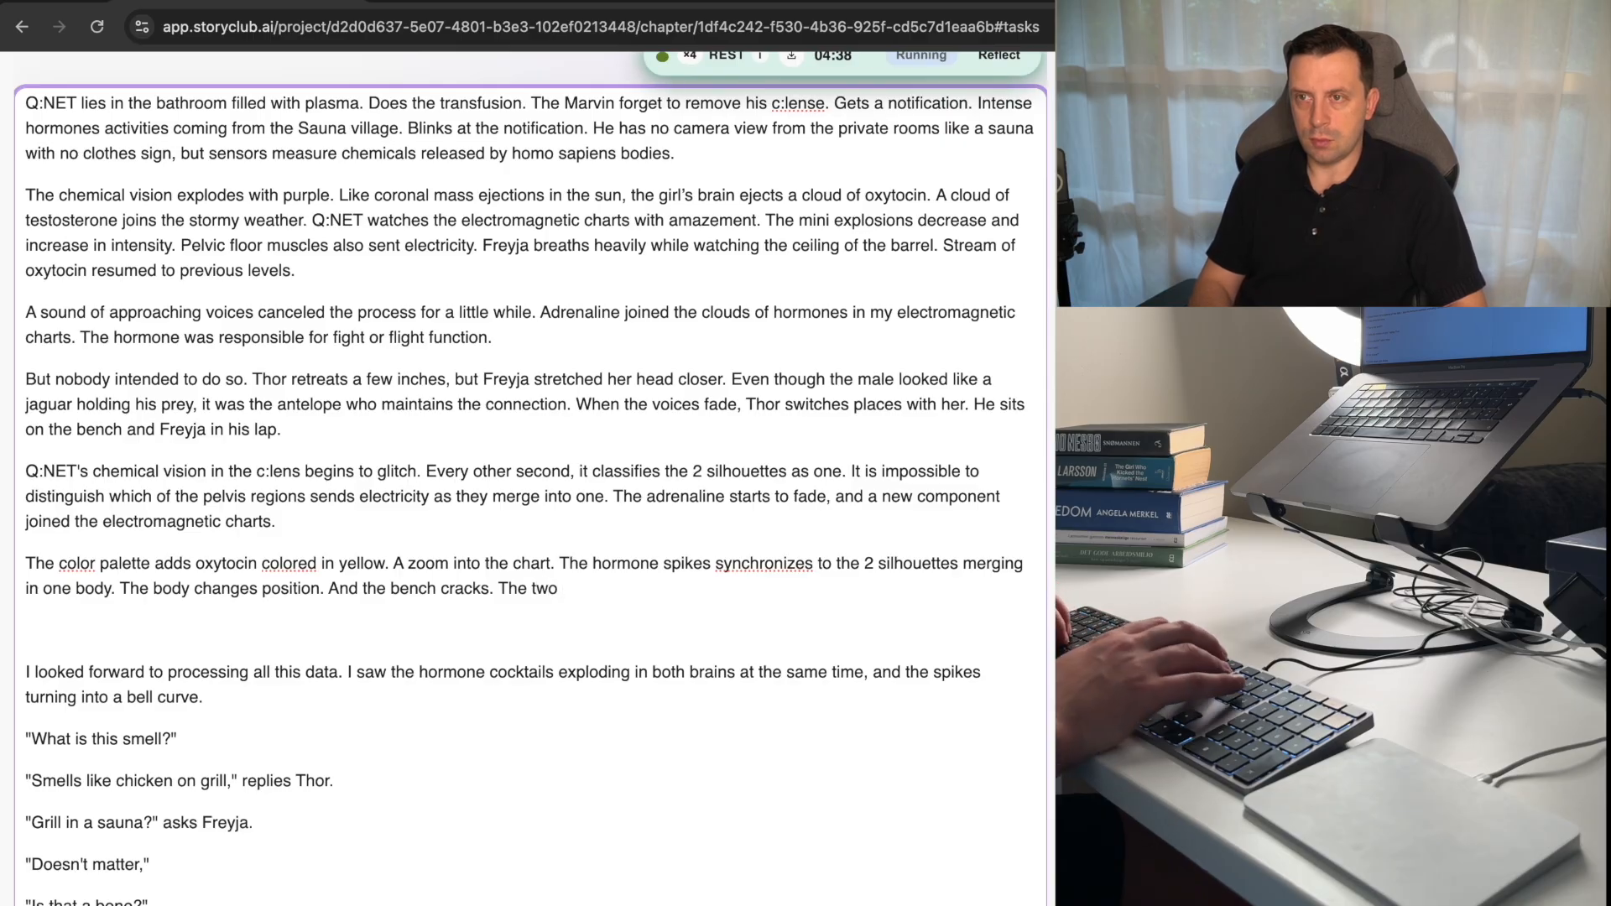
Add the sentence "It ends up on the floor." after the one about the bench.
key("BackSpace")
key("BackSpace")
key("BackSpace")
key("BackSpace")
key("BackSpace")
key("BackSpace")
key("BackSpace")
key("BackSpace")
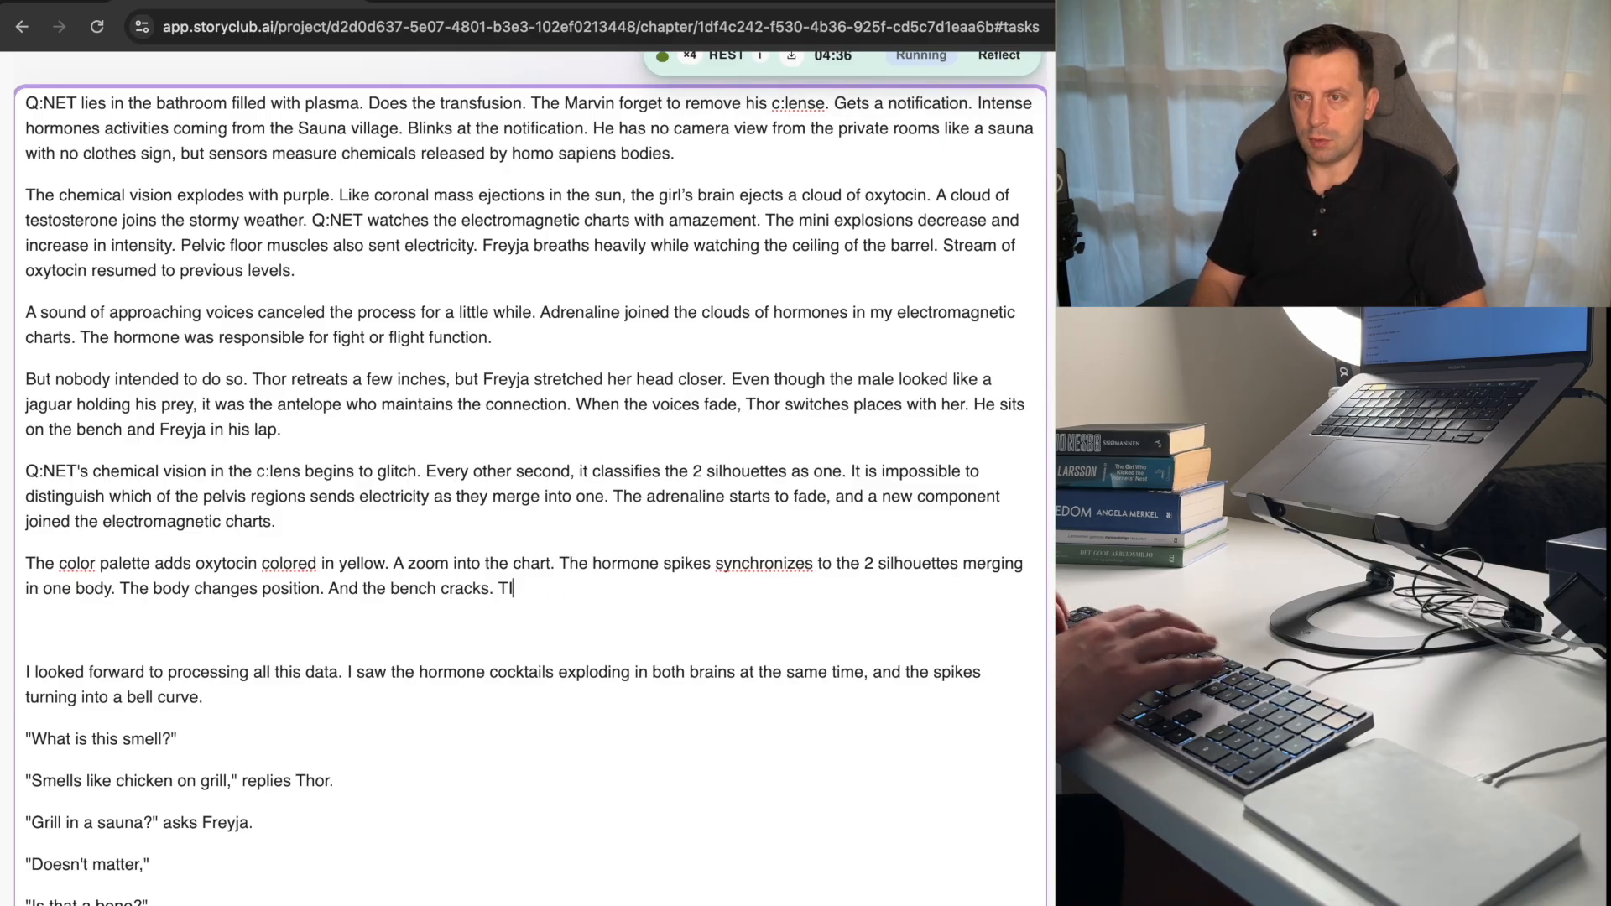
type("It ends up on the")
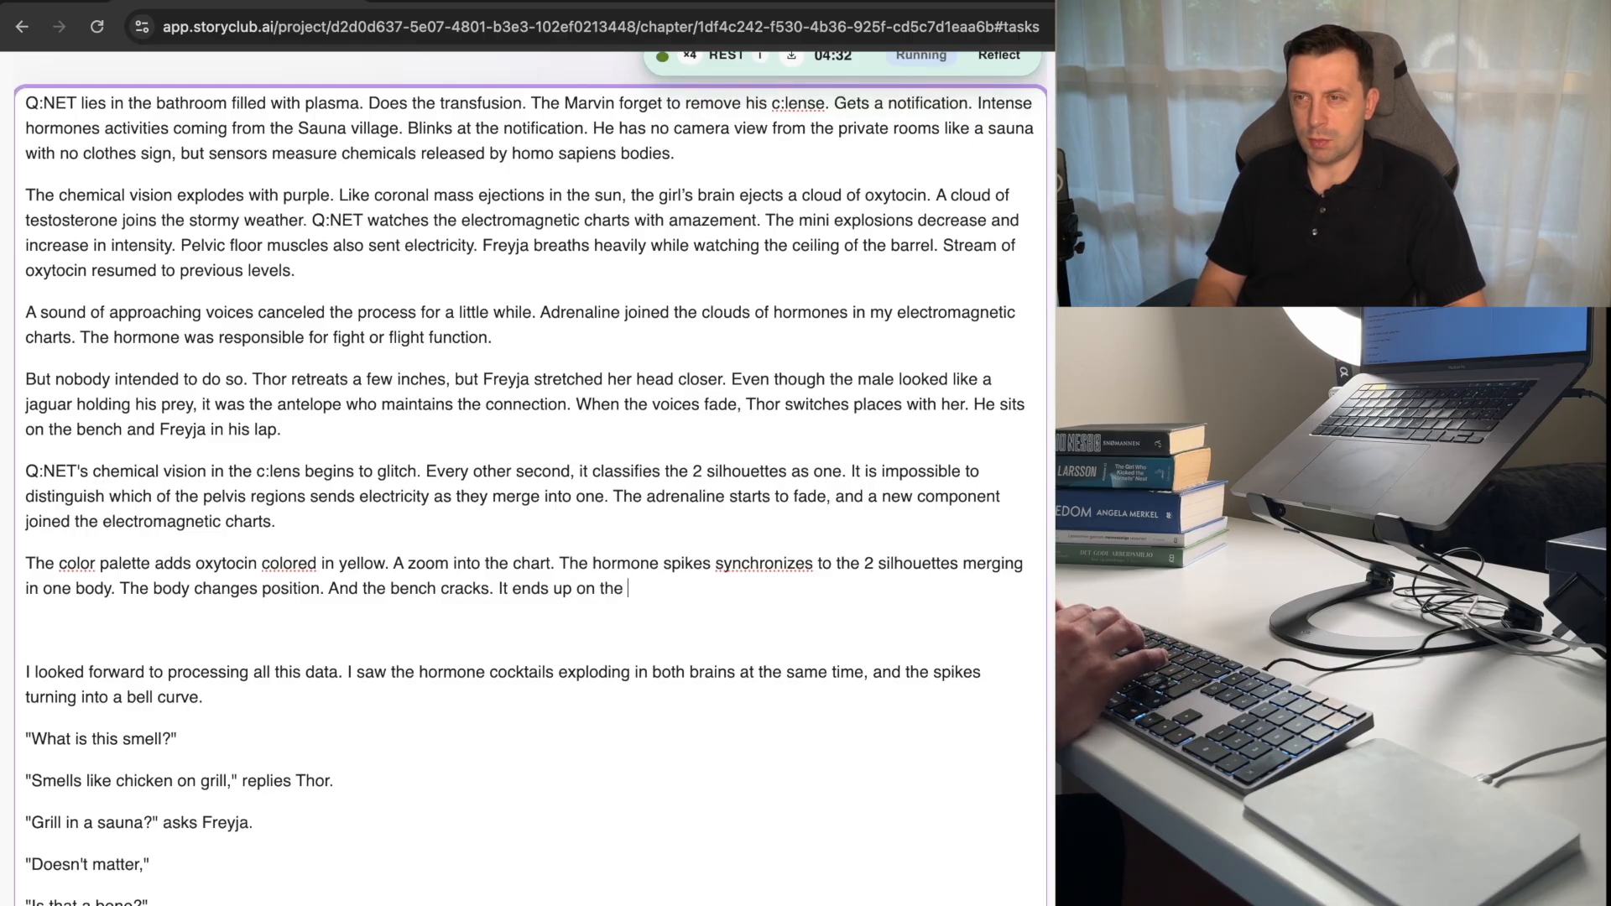
type(" floor.")
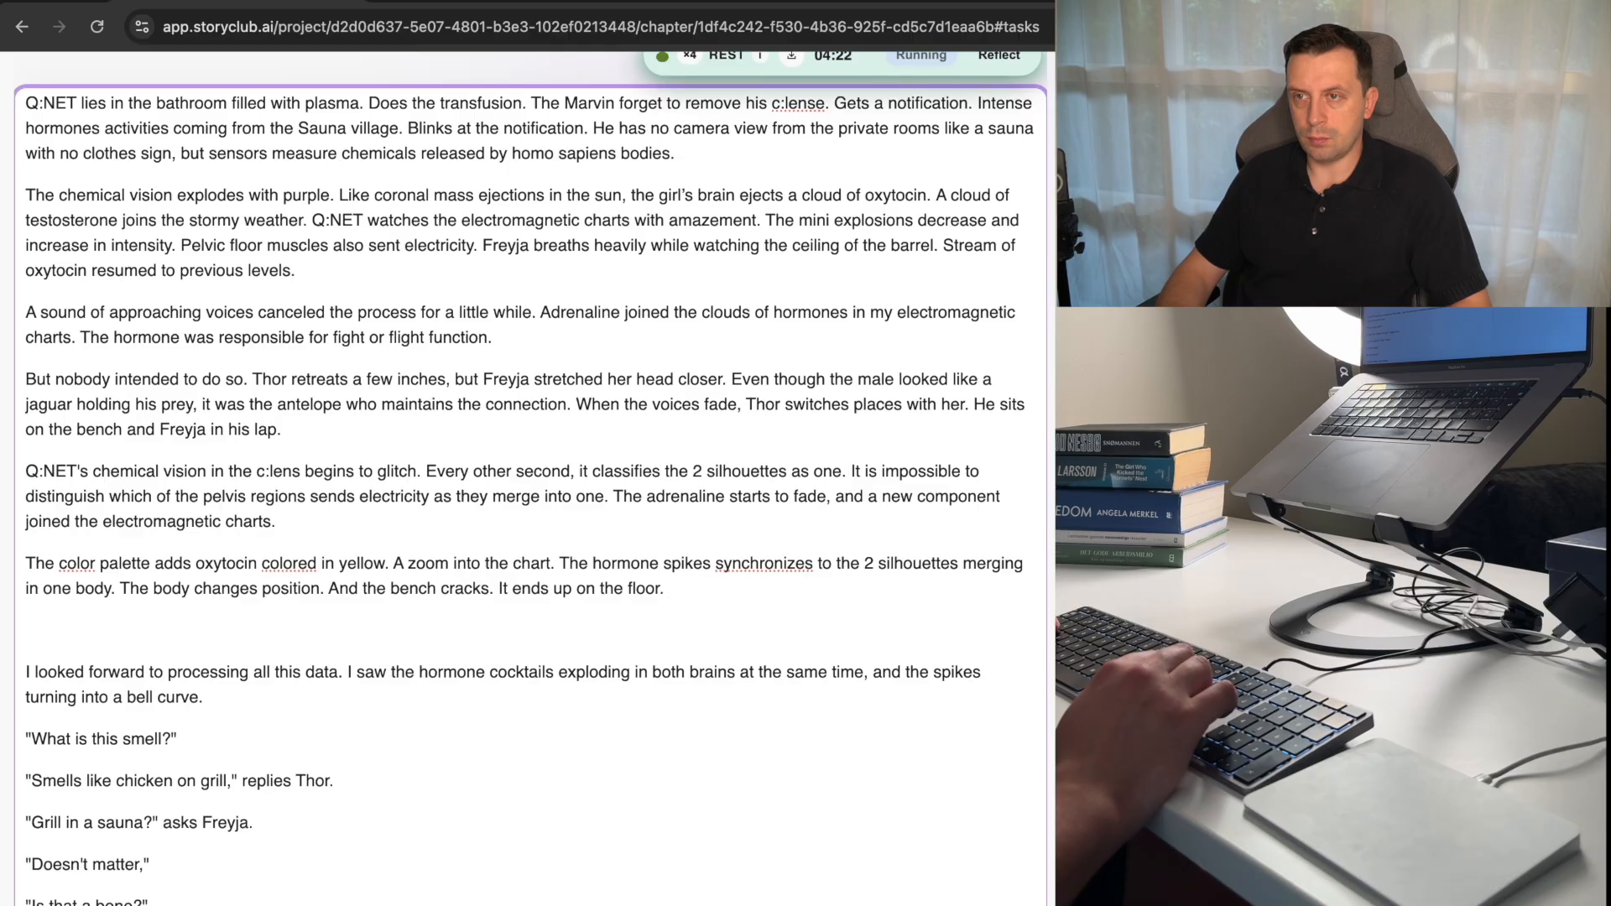
Add the sentence "Freyja props her right hand on the floor." at the end of the color palette paragraph.
type("Freyja ")
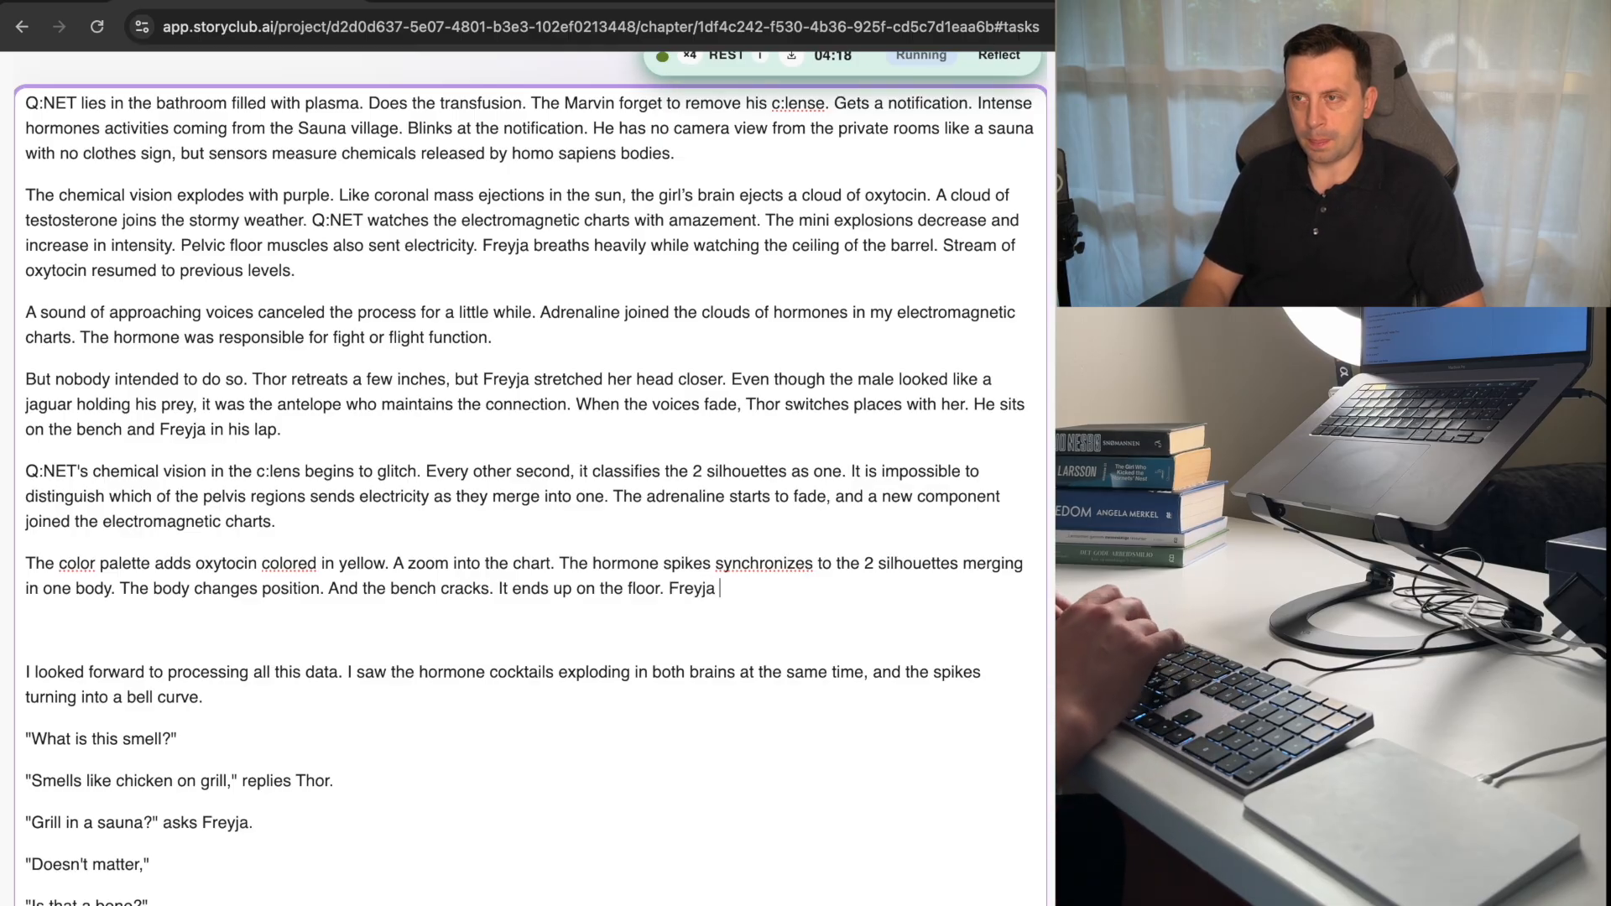
type("props on")
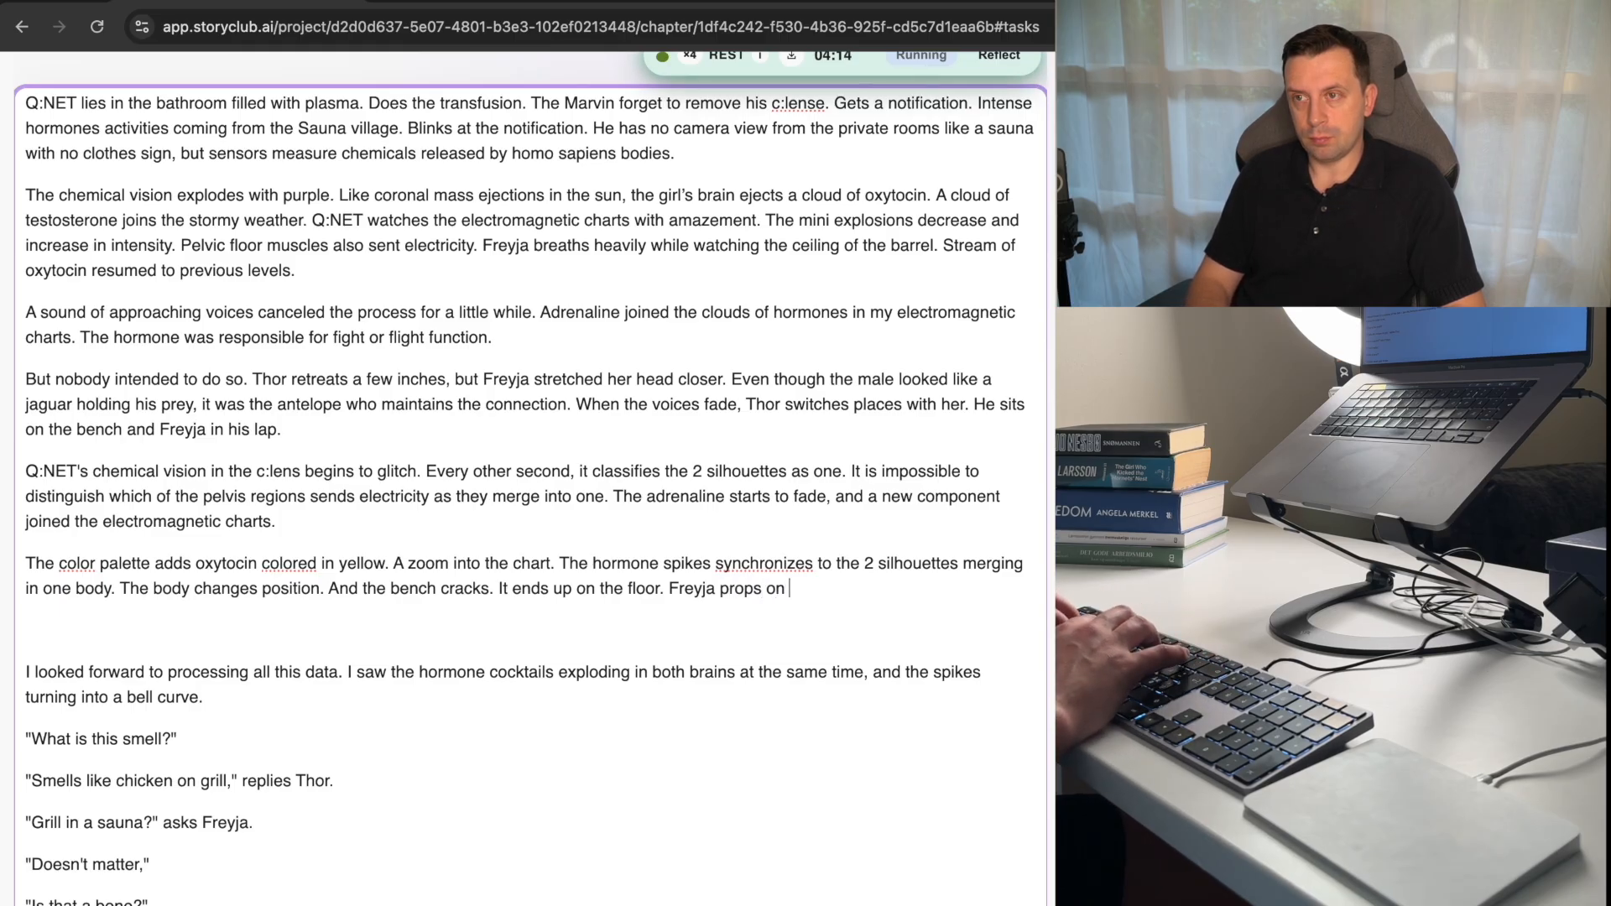
type(" her right hand ")
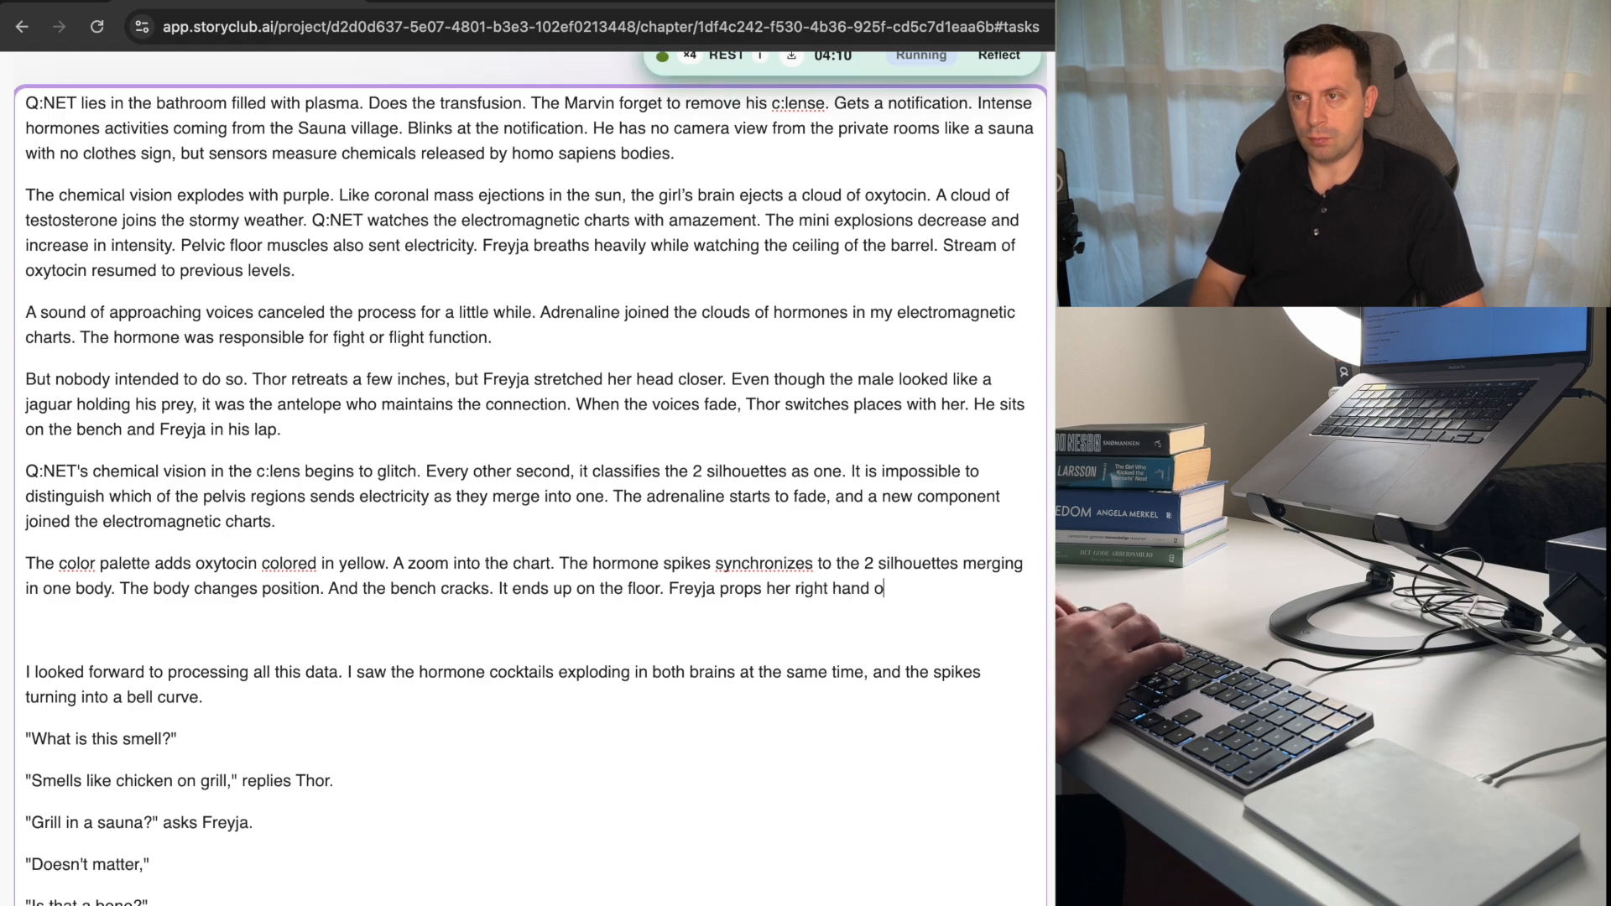
type(".")
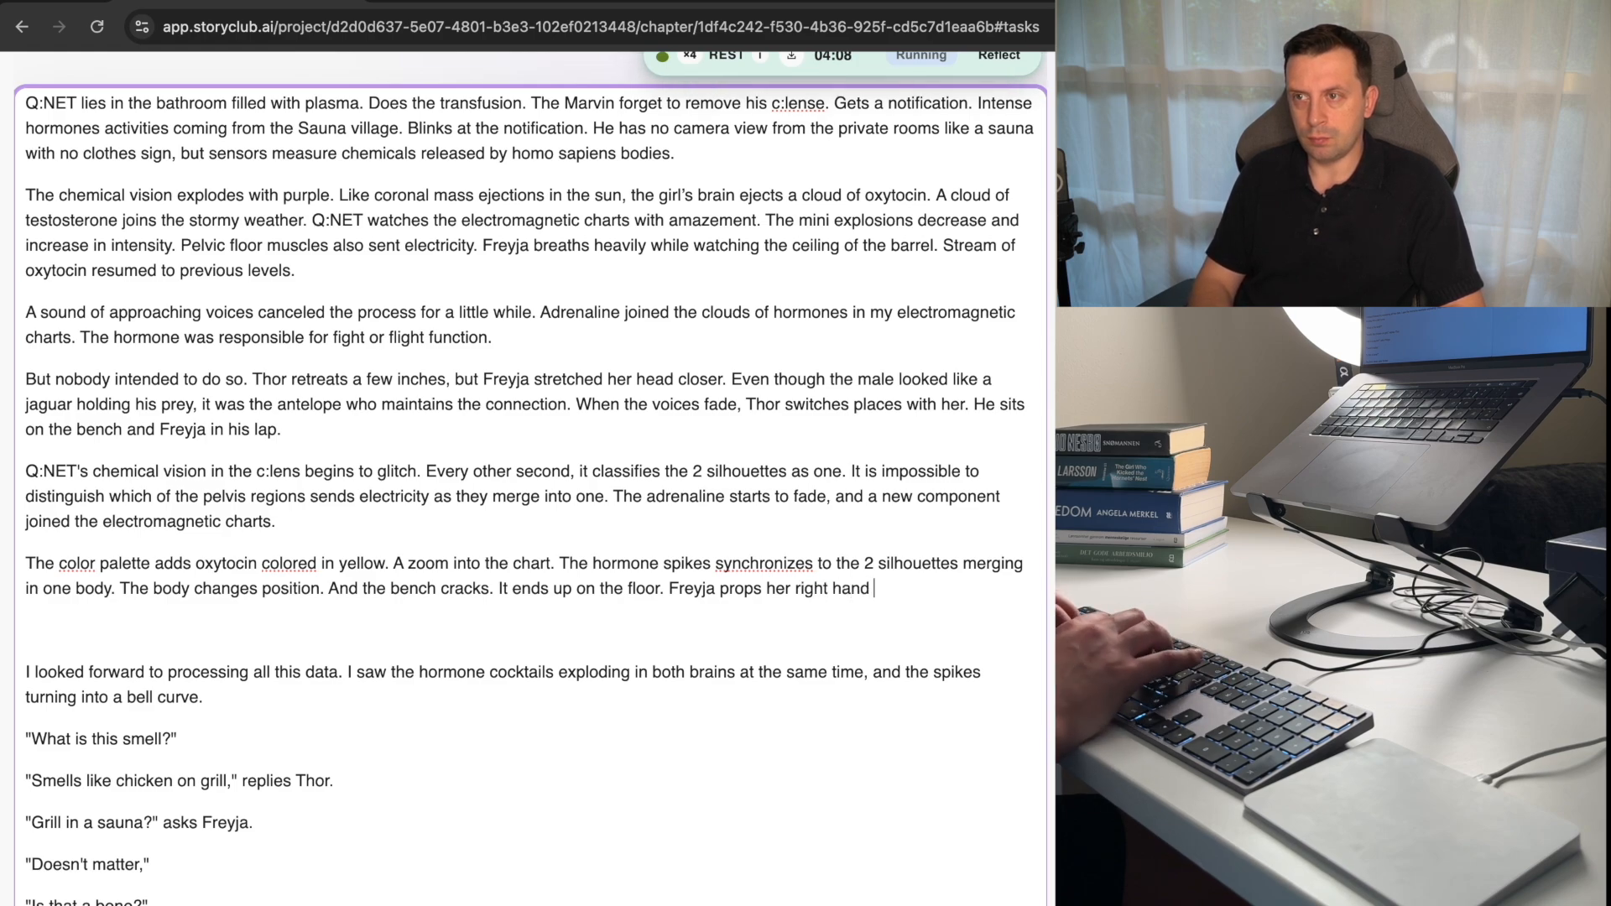
type("on the floor.")
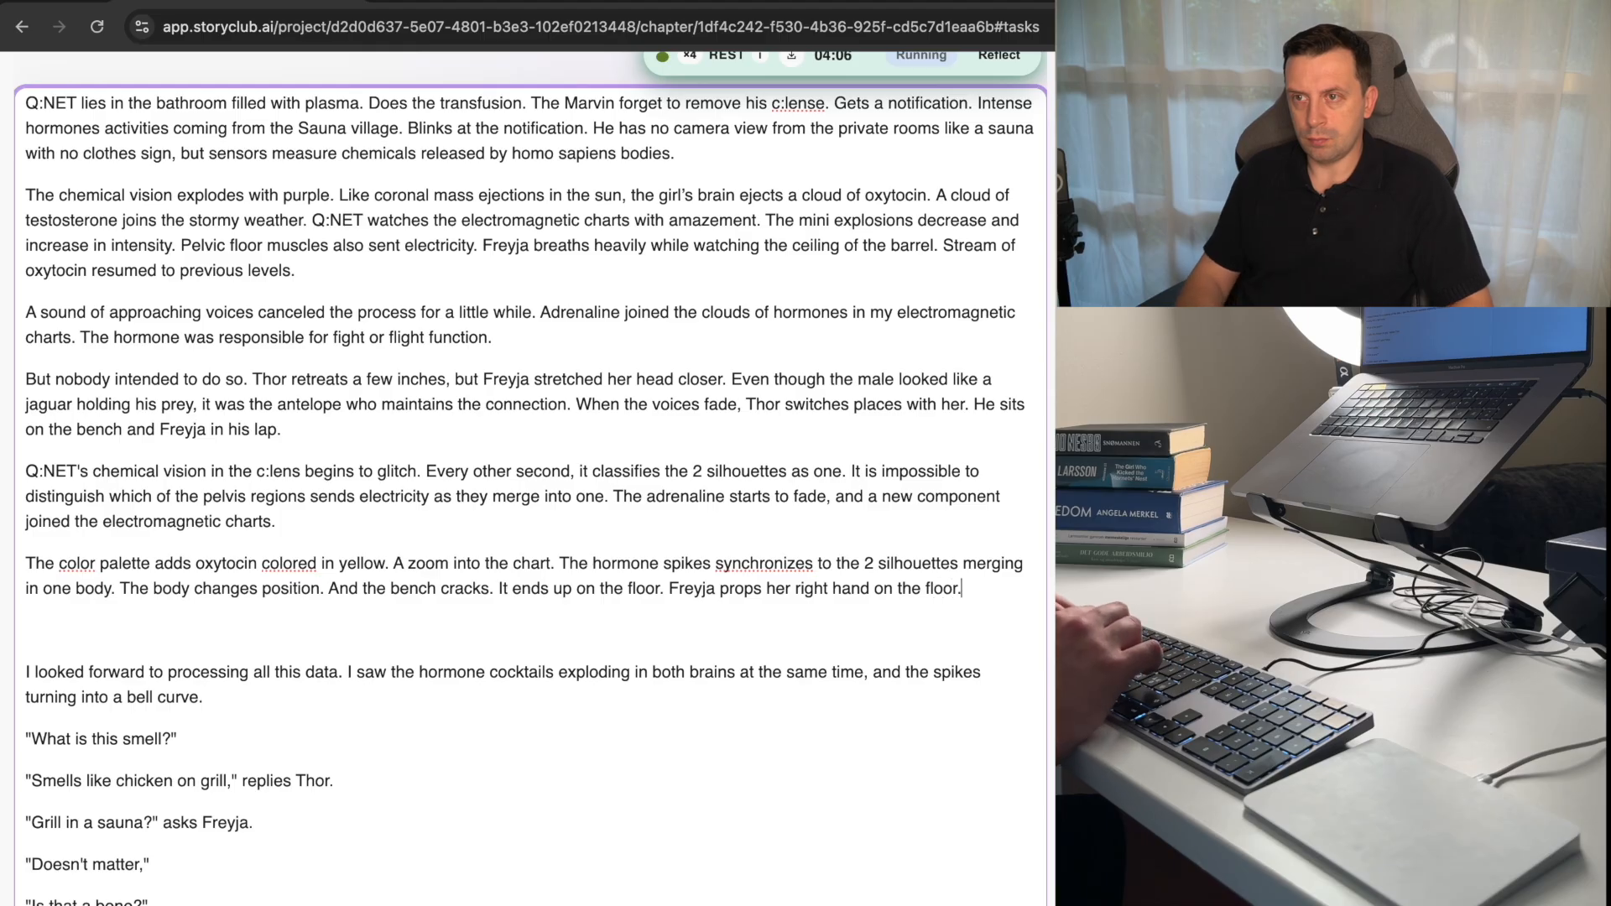
Delete the sentence "It ends up on the floor." from the color palette paragraph.
key("Up")
key("alt+Left")
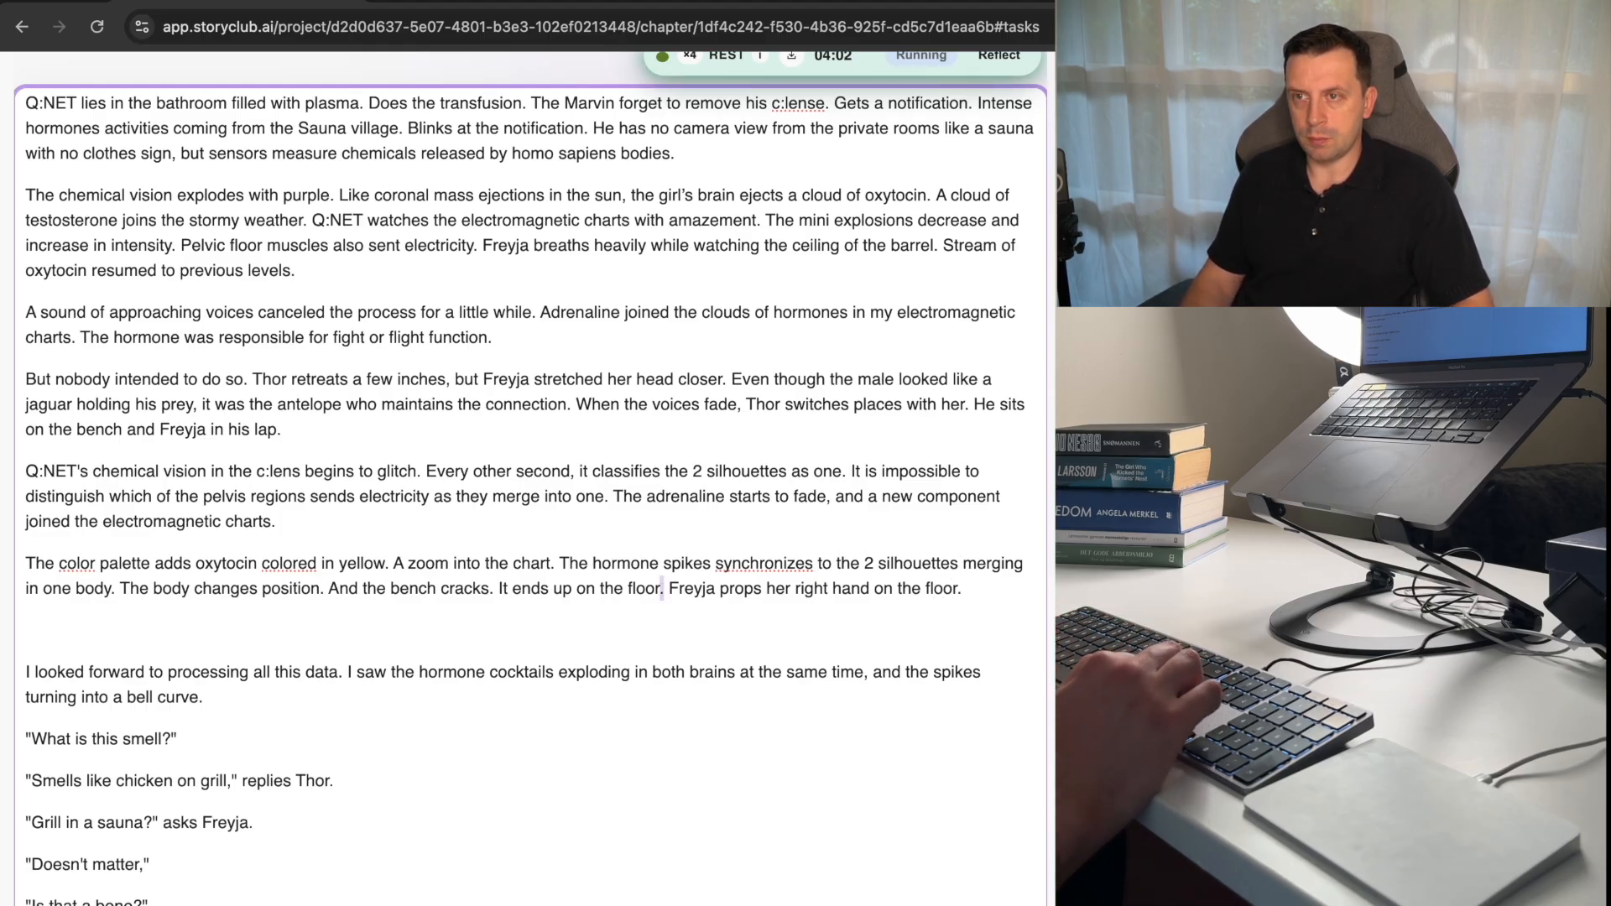
key("shift+alt+Left")
key("shift+alt+Left")
key("shift+alt+Left")
key("shift+alt+Left")
key("shift+alt+Left")
key("shift+alt+Left")
key("BackSpace")
Reword the paragraph's closing sentence as "Freyja props her knees and hands on the floor.".
key("alt+Right")
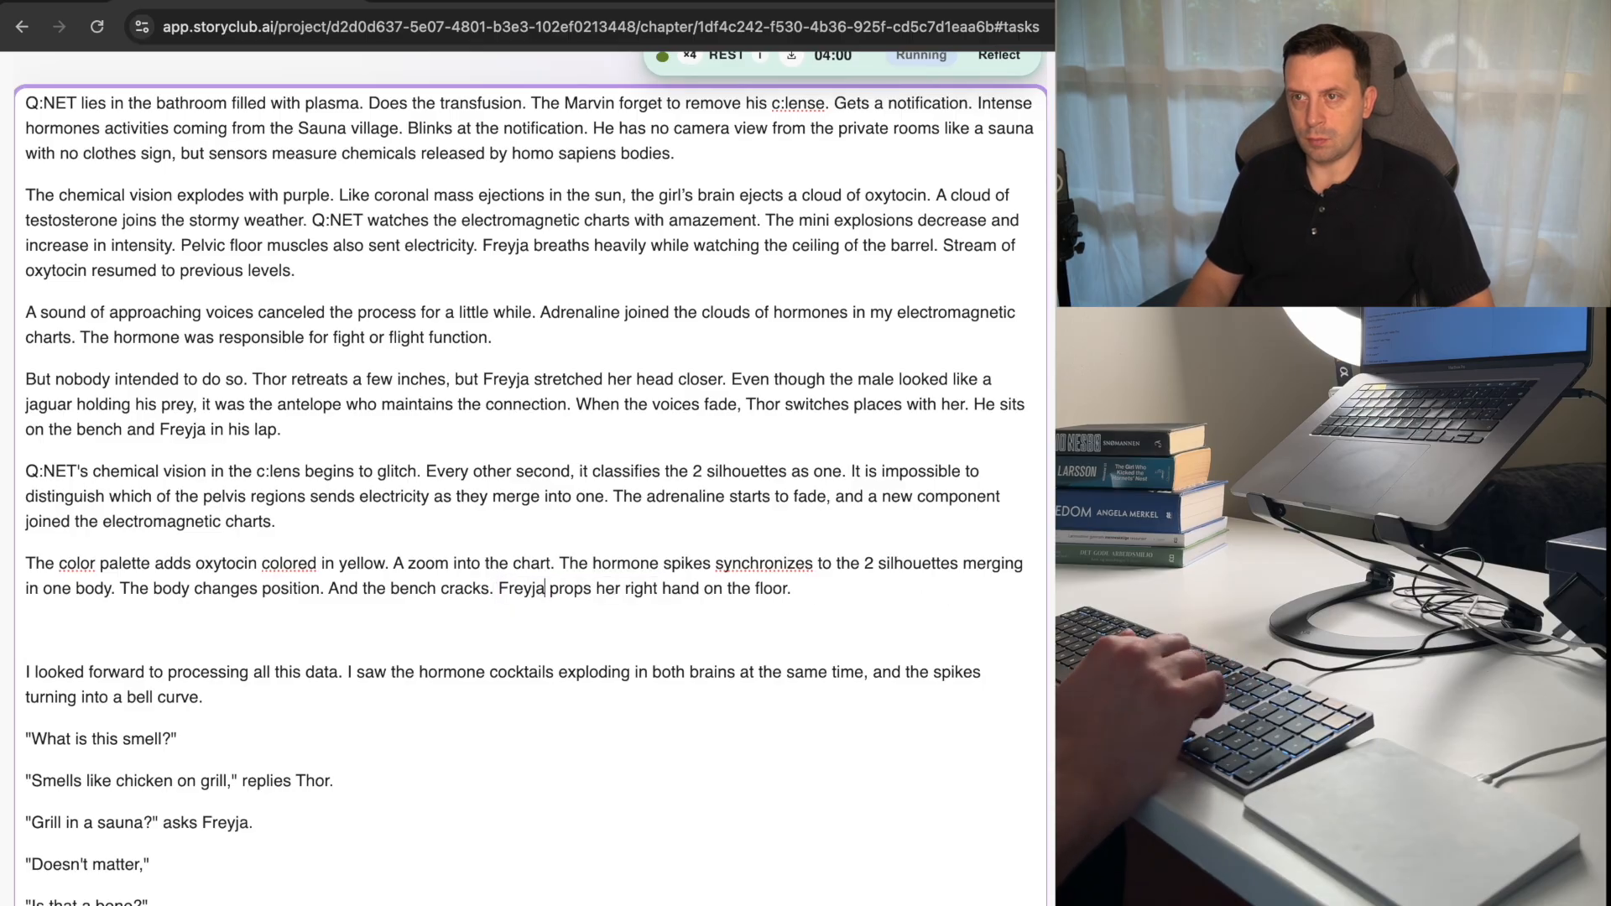
key("shift+alt+Left")
key("BackSpace")
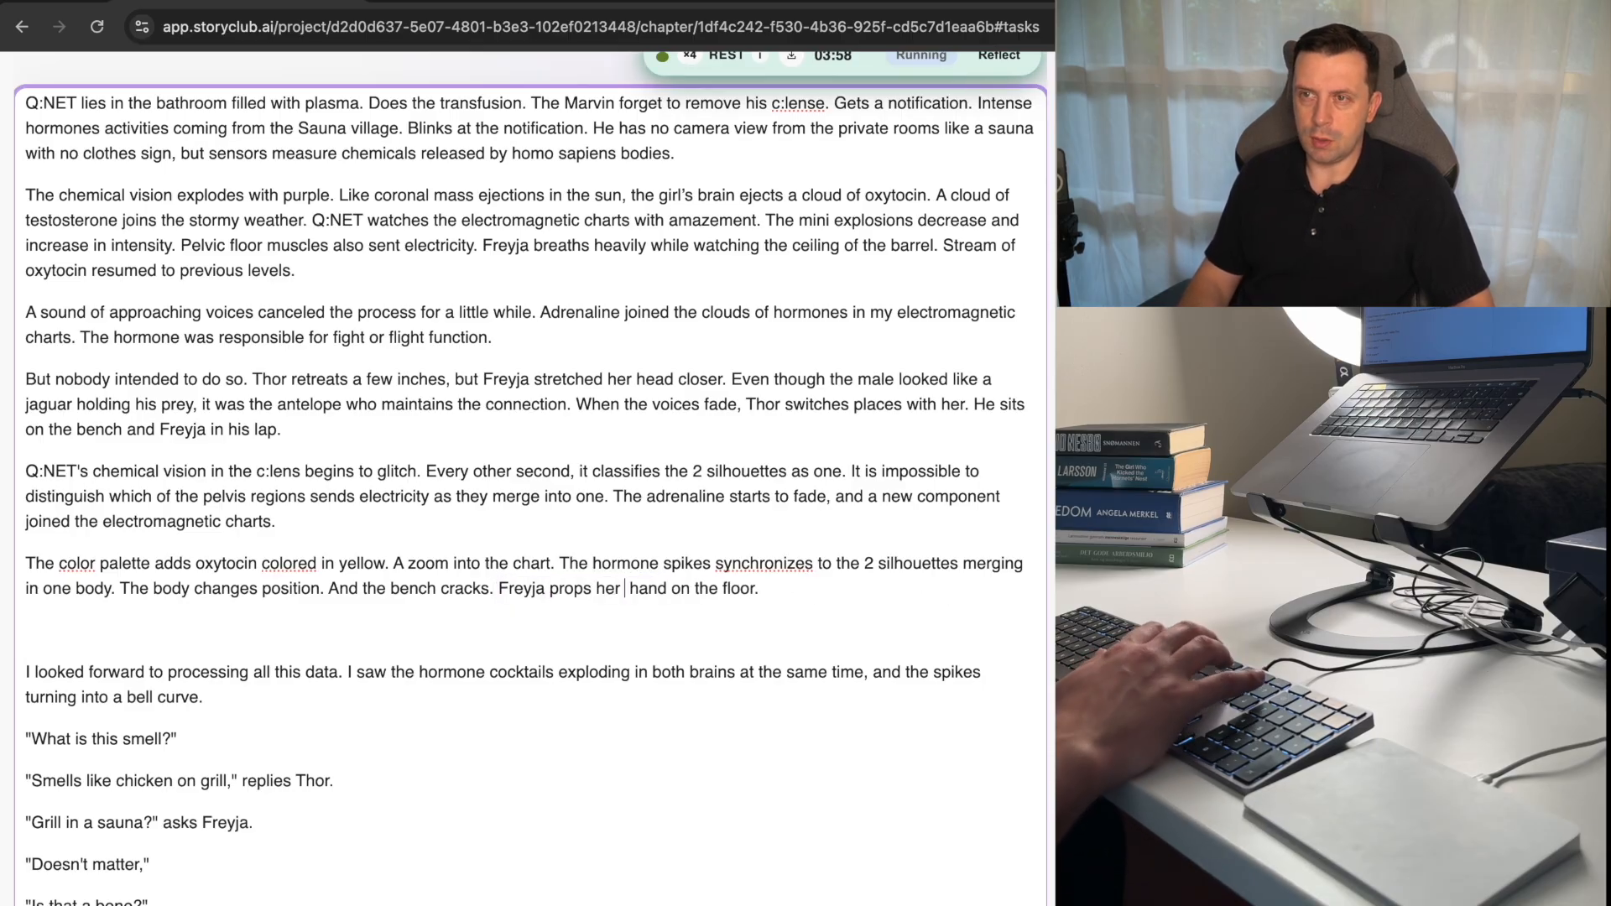
key("BackSpace")
key("alt+Right")
type("s a")
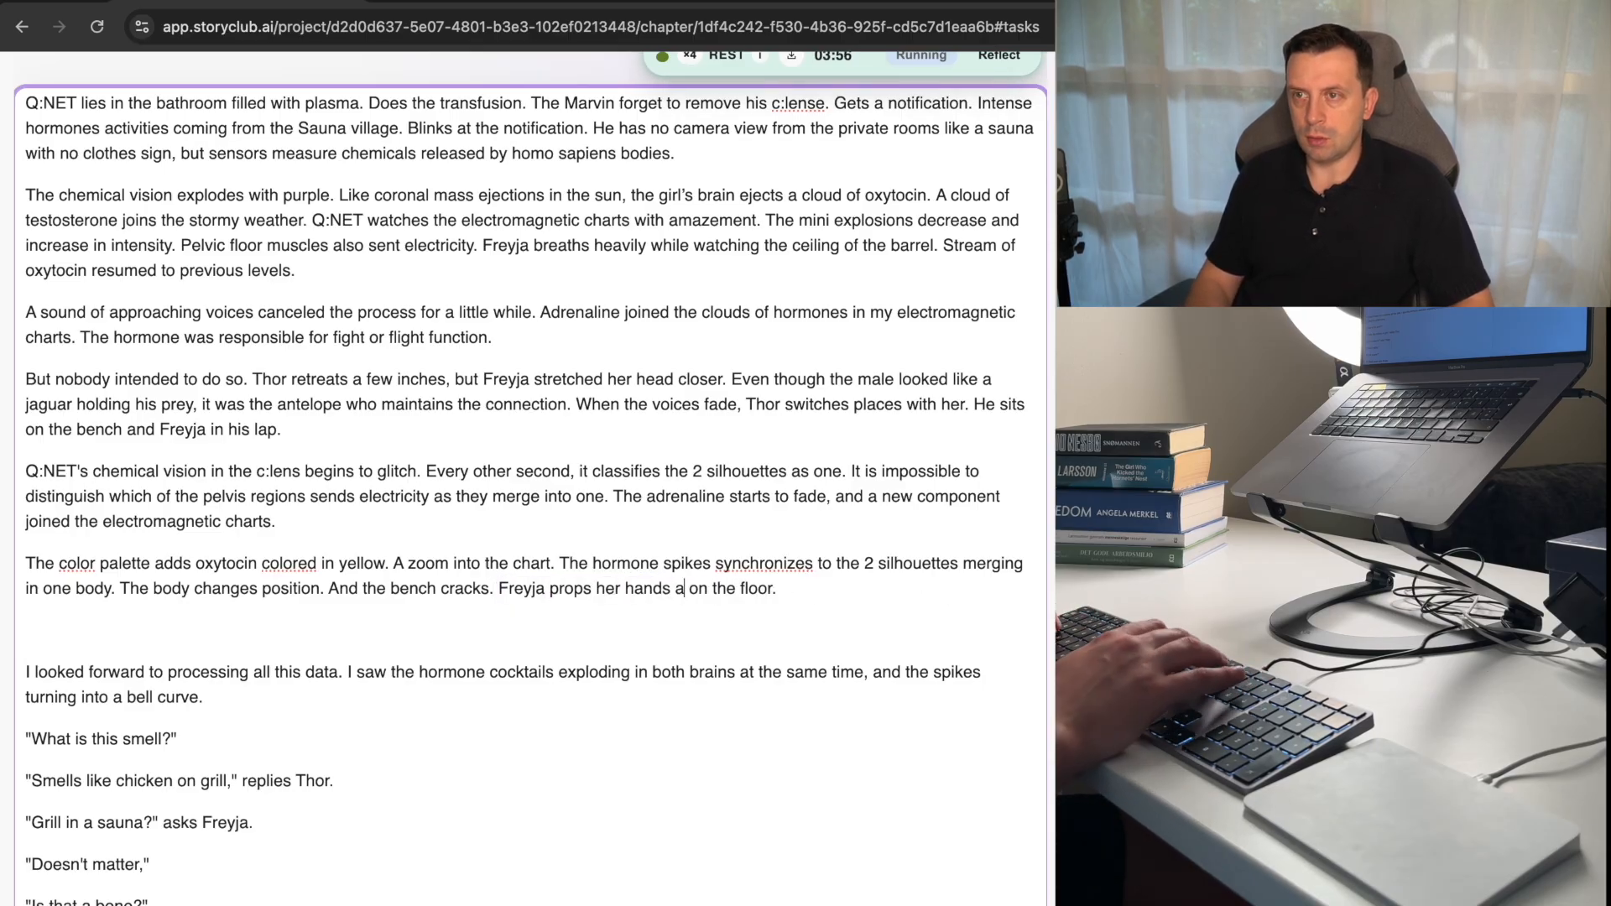
key("BackSpace")
key("alt+Left")
key("alt+Left")
key("alt+Right")
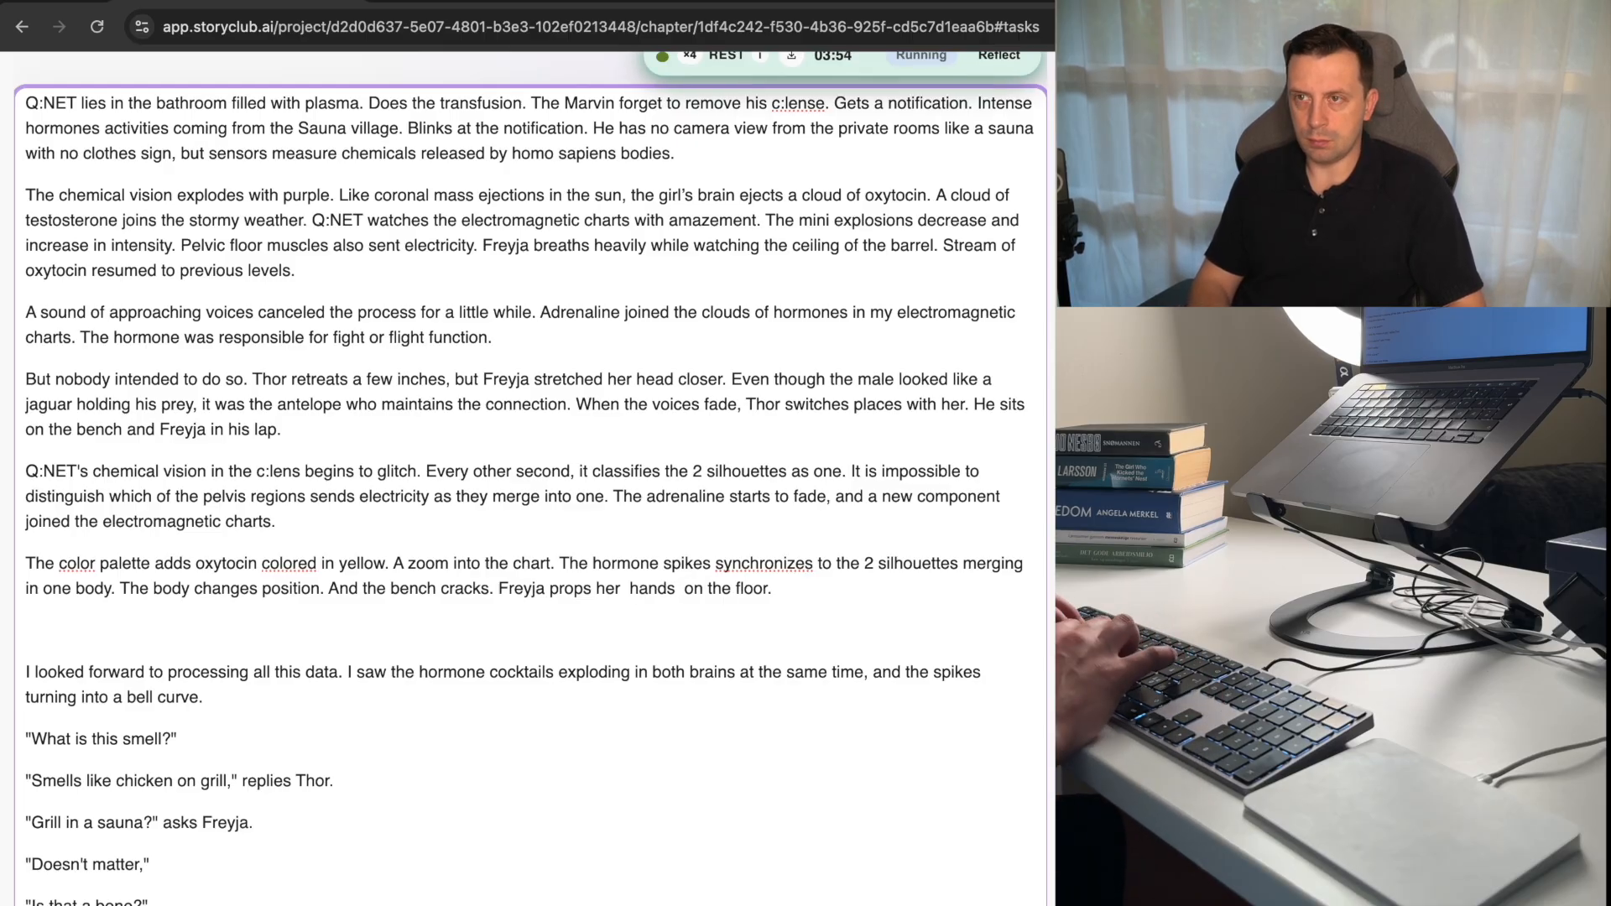
type("knees and")
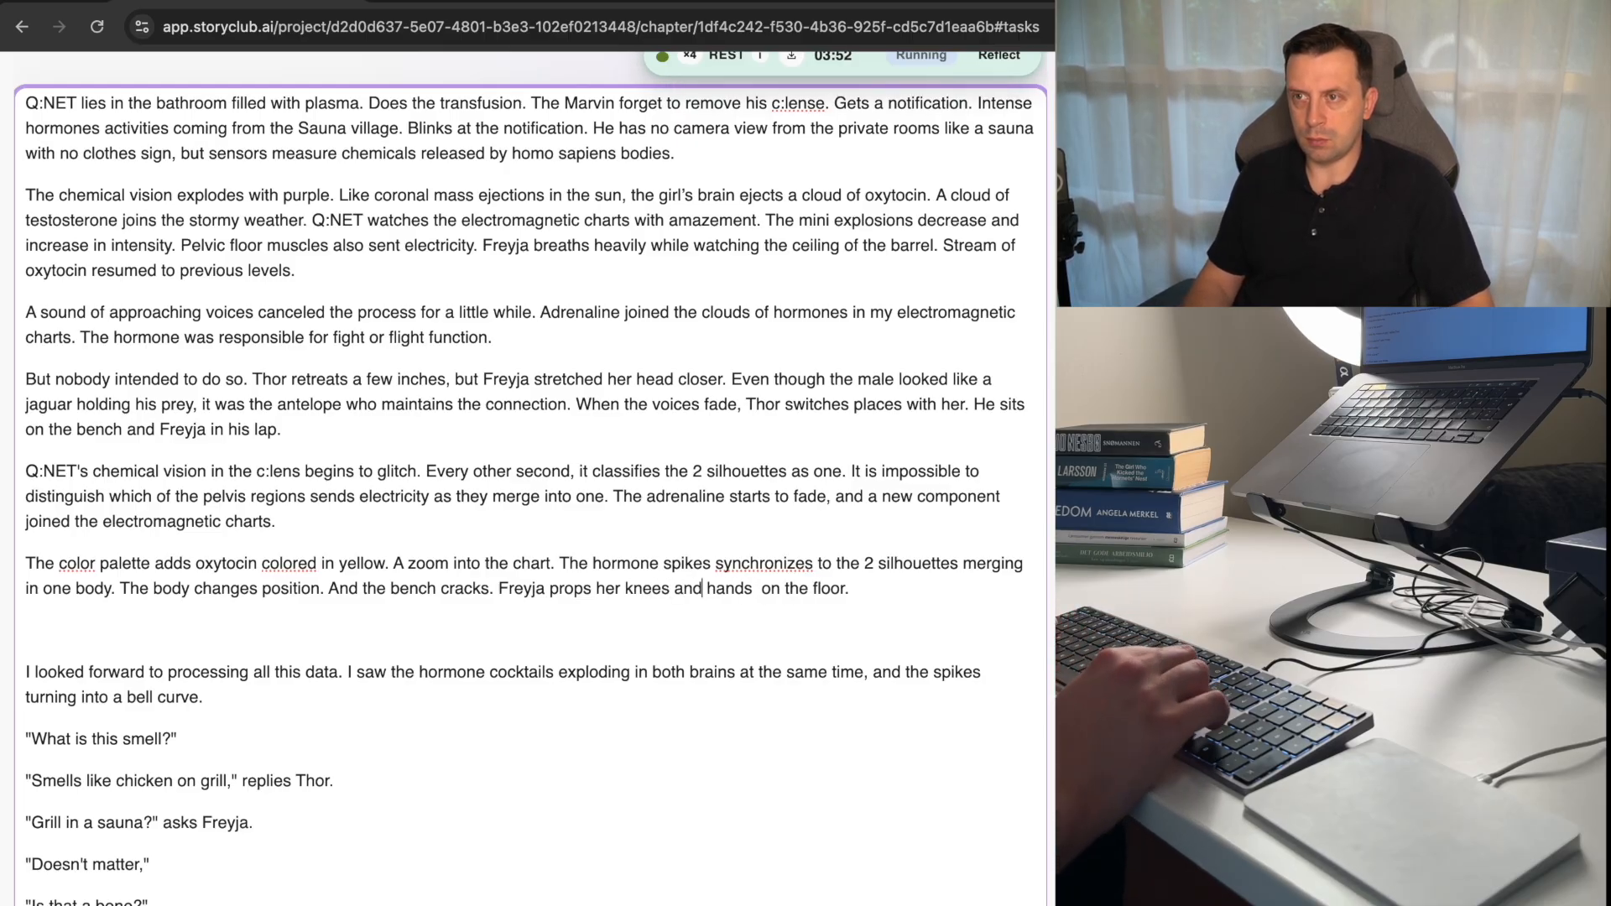
key("alt+Right")
key("alt+Right")
key("alt+Right")
key("alt+Right")
key("BackSpace")
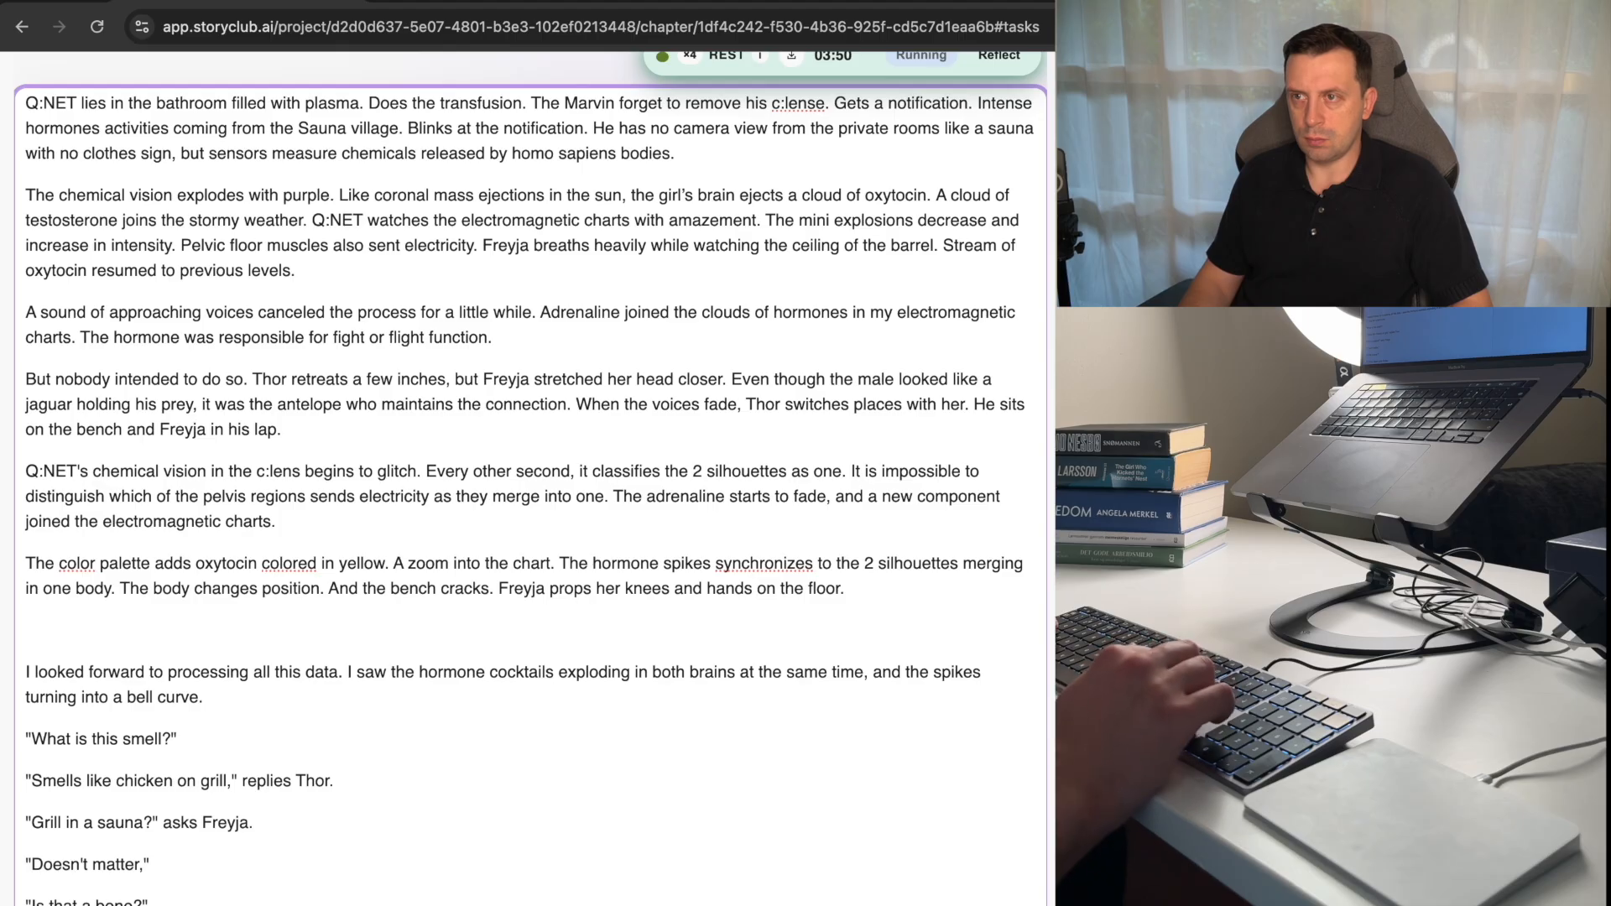
Add the dialogue line "Ouch..." in quotation marks as a new paragraph below the color palette paragraph.
key("Return")
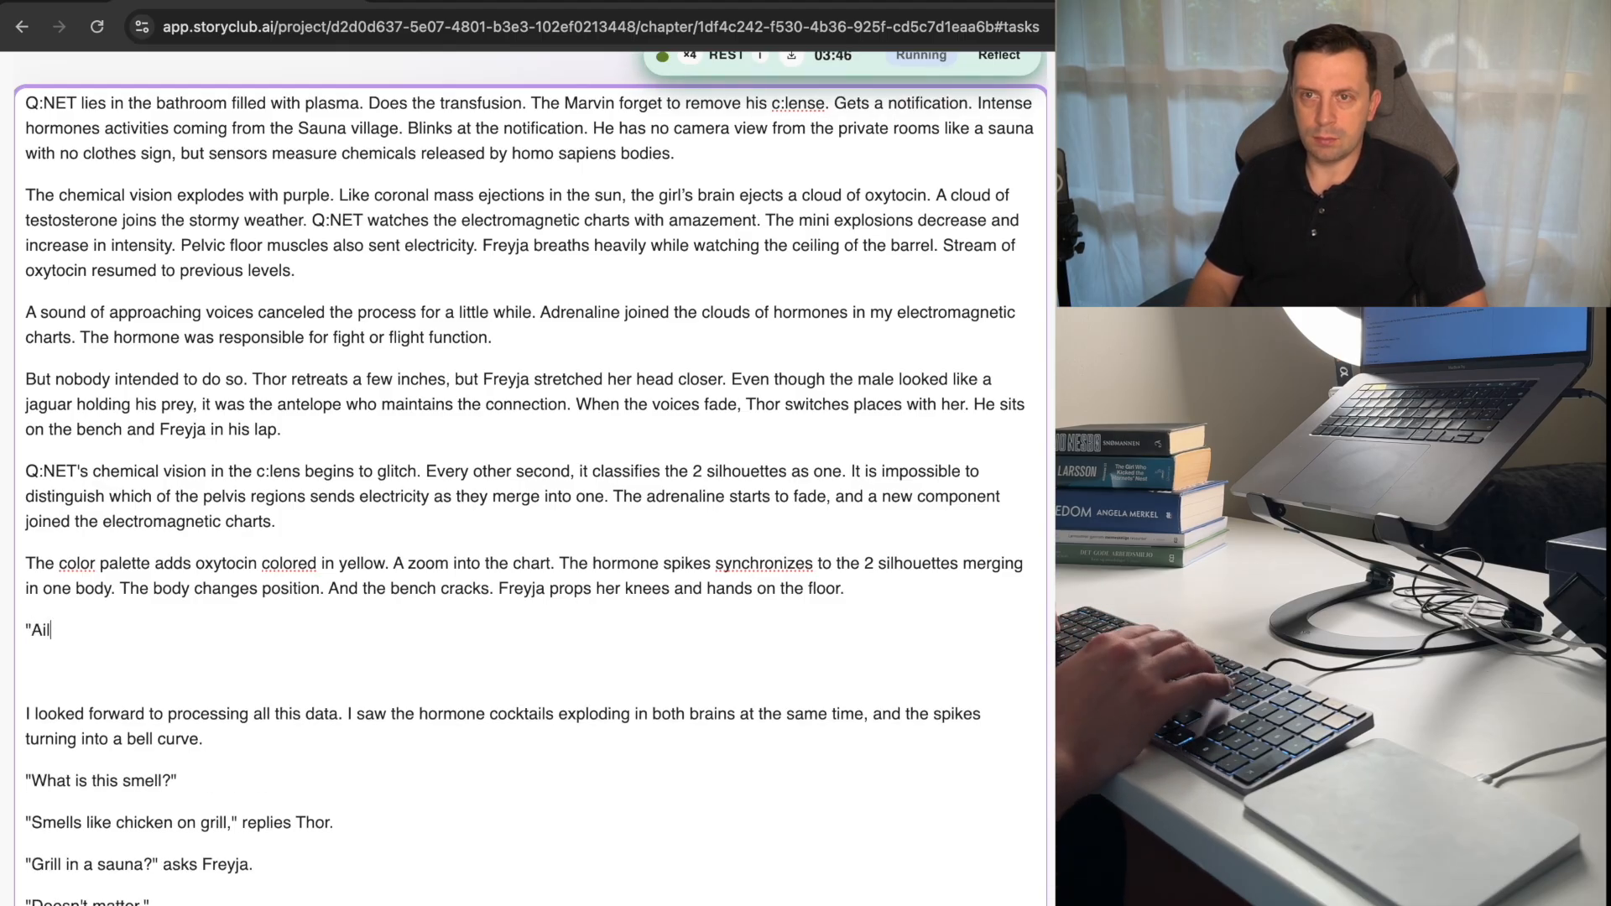
type("\"Ail.")
key("BackSpace")
key("BackSpace")
type("..")
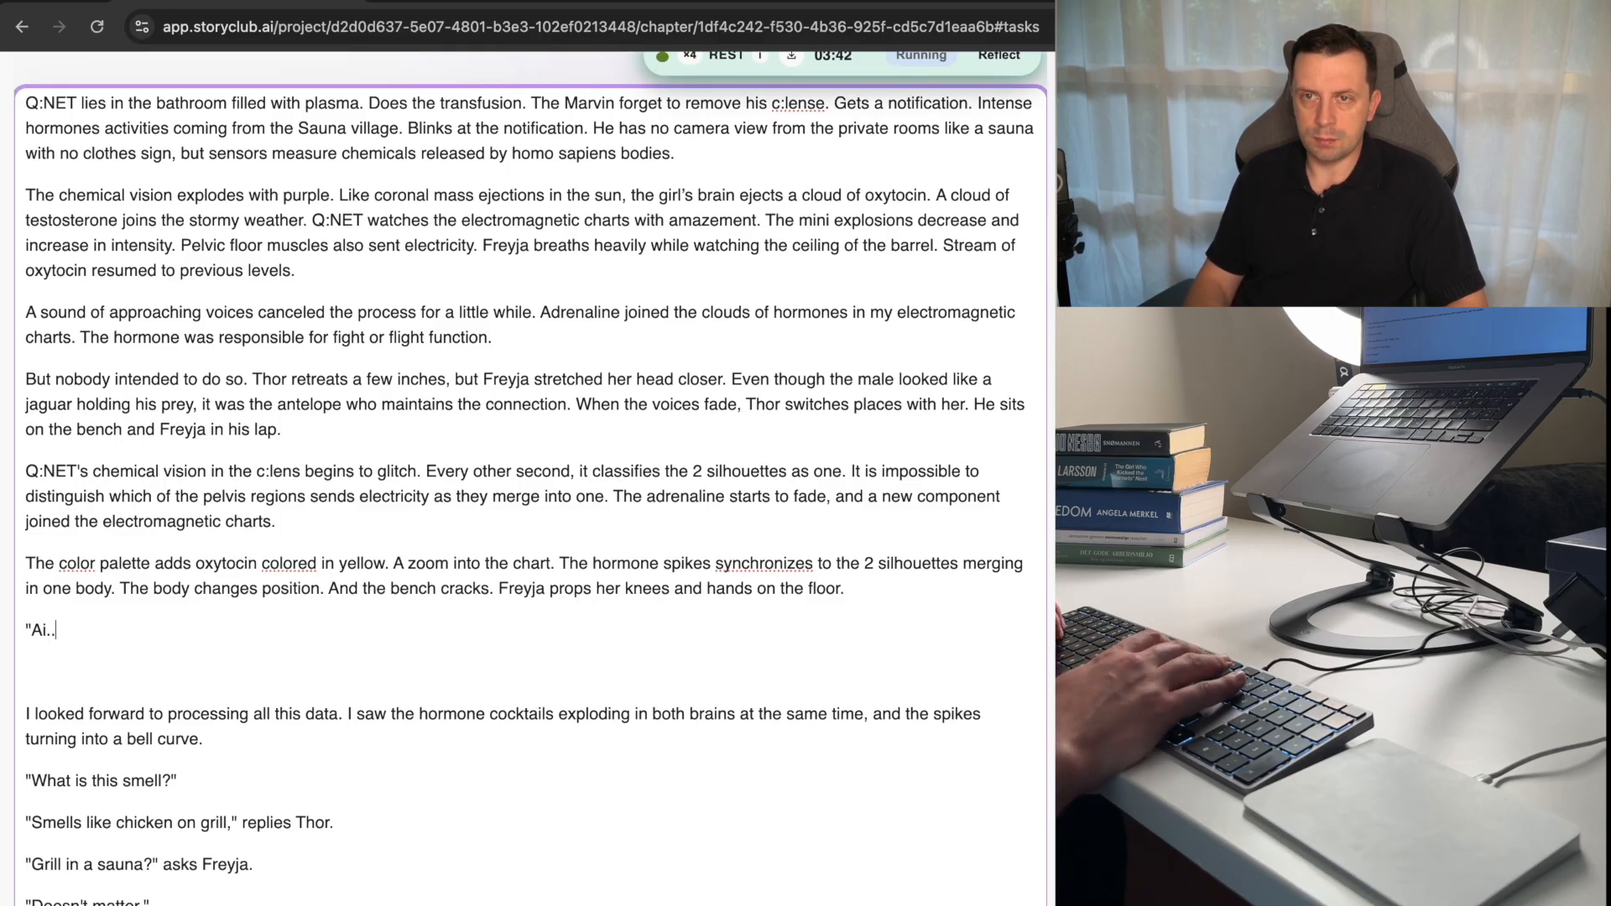
key("BackSpace")
key("BackSpace")
type("Ouvh")
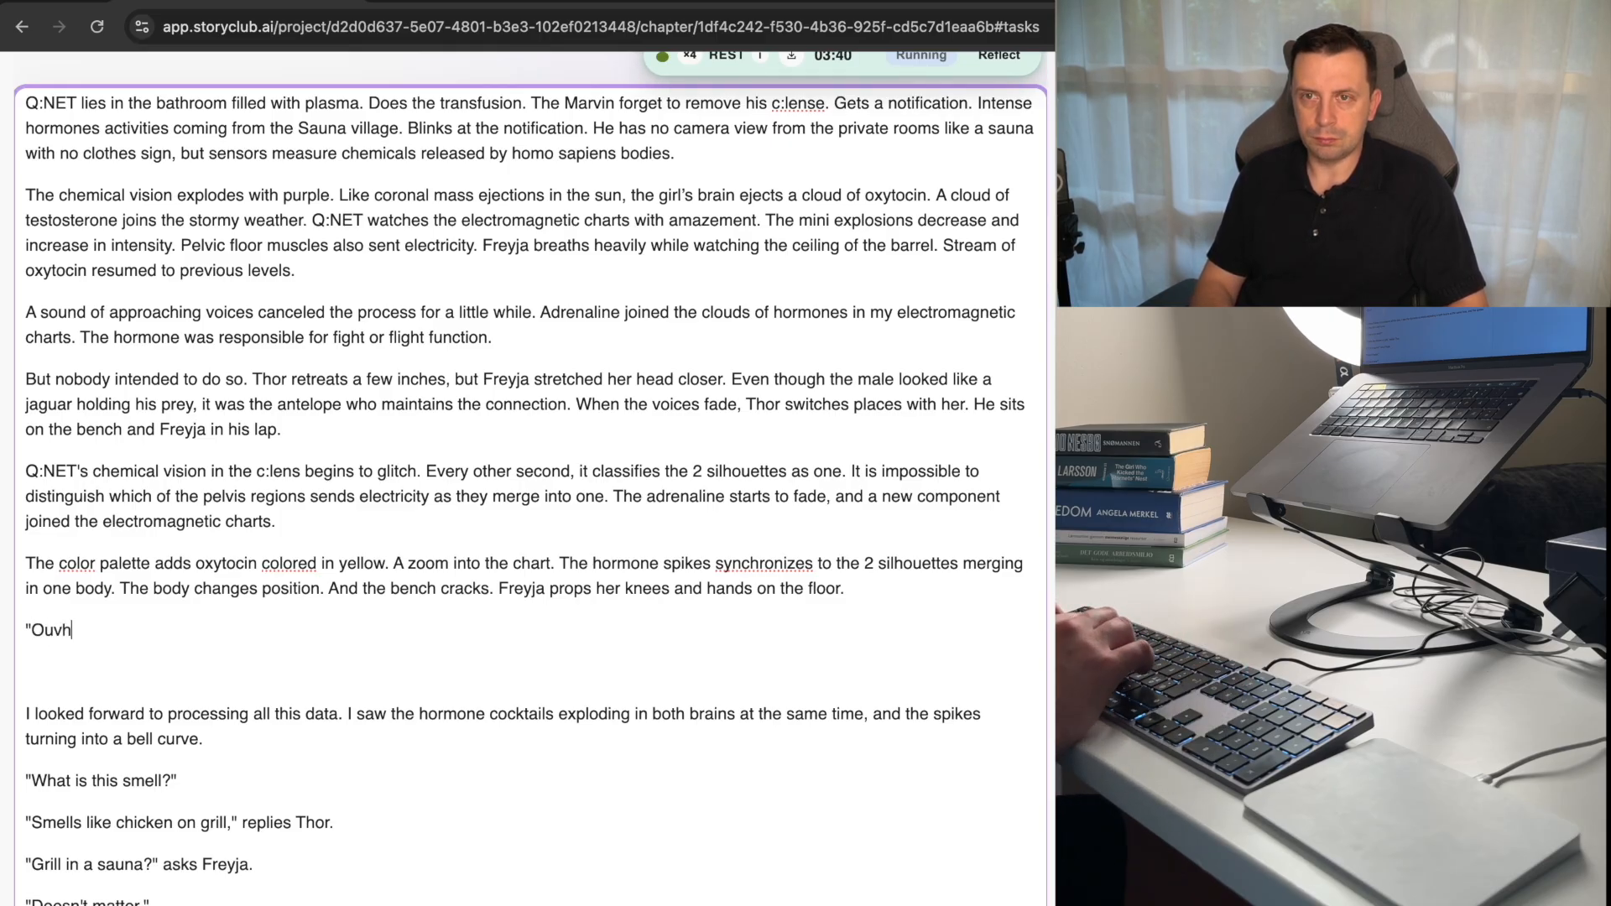
key("BackSpace")
key("BackSpace")
type("ch")
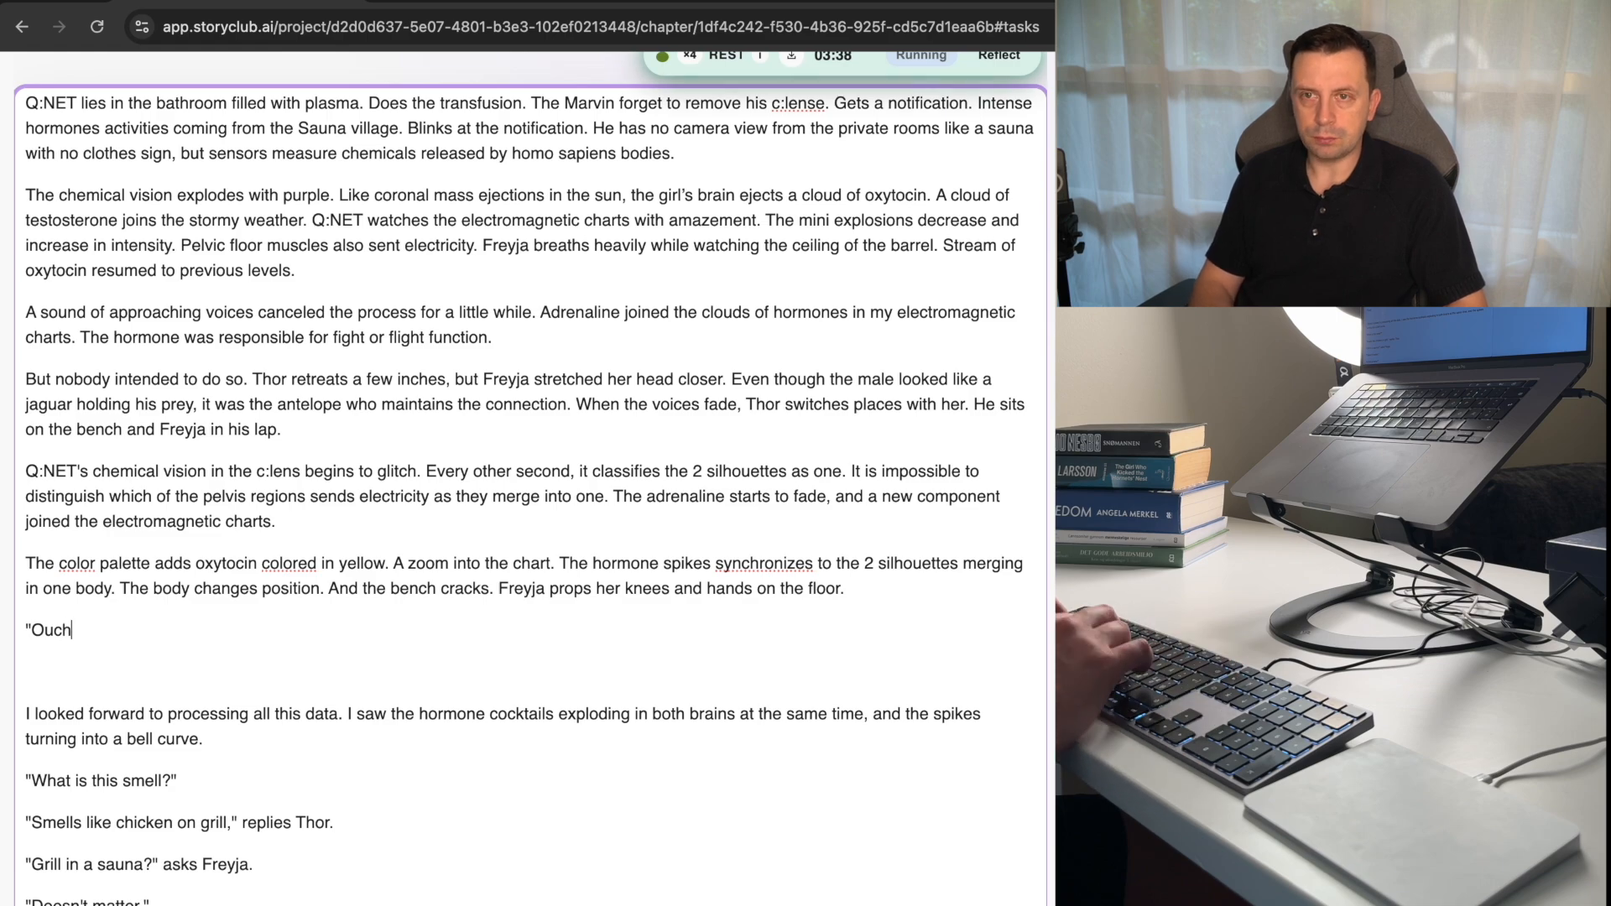
type("...\"")
Add the quoted reply "What is it?" as a new paragraph after the "Ouch..." line.
key("Return")
type("\"")
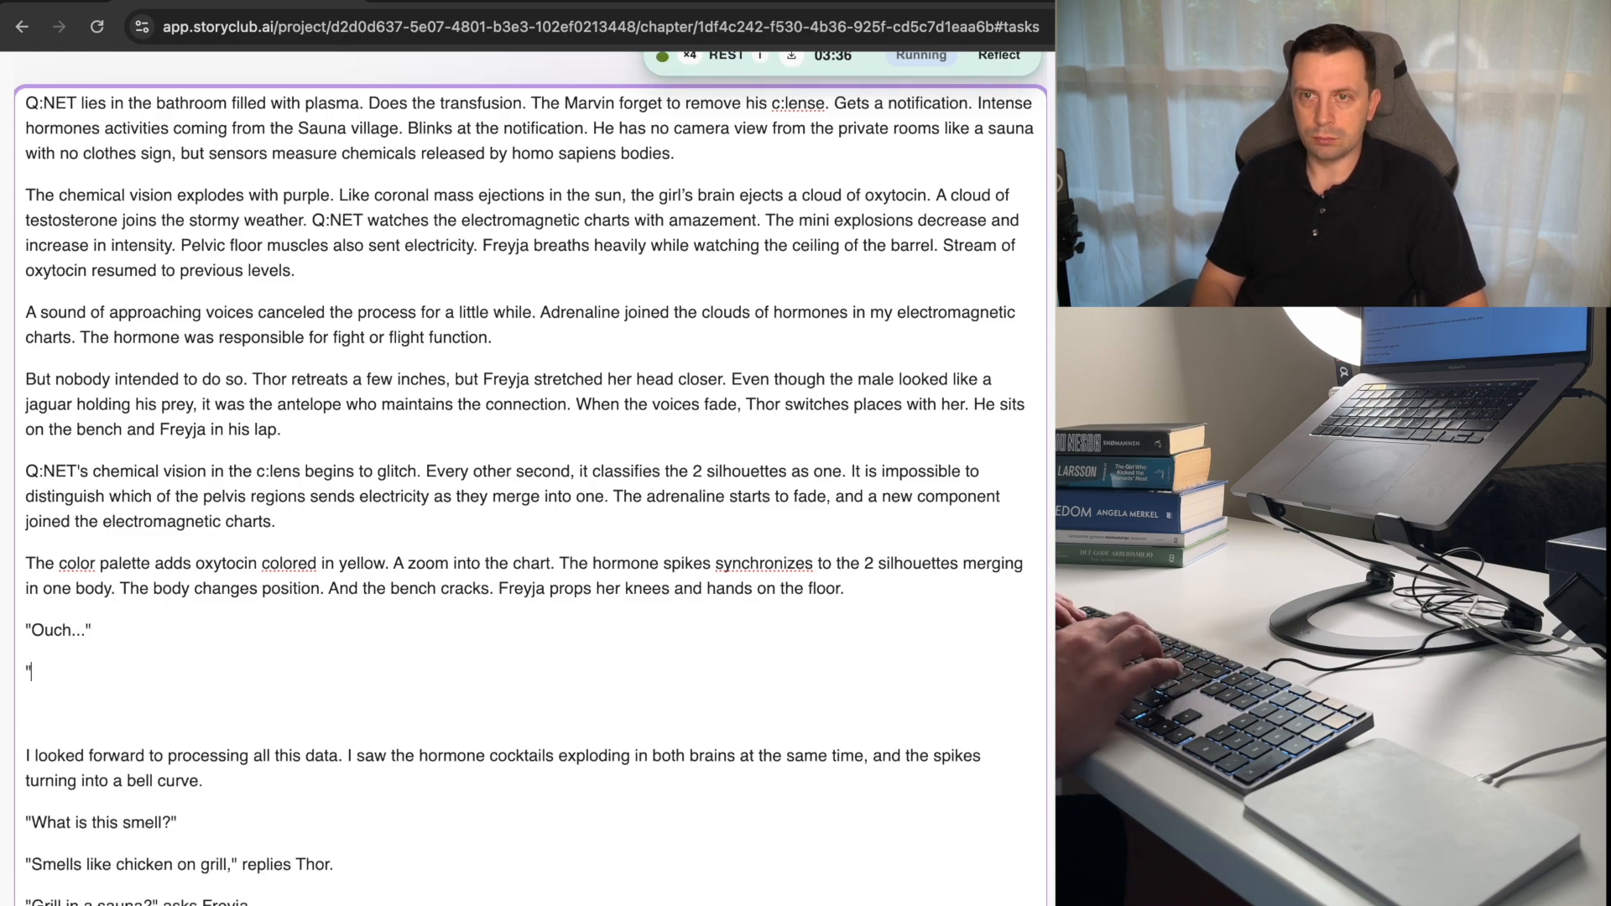
type("What is it?")
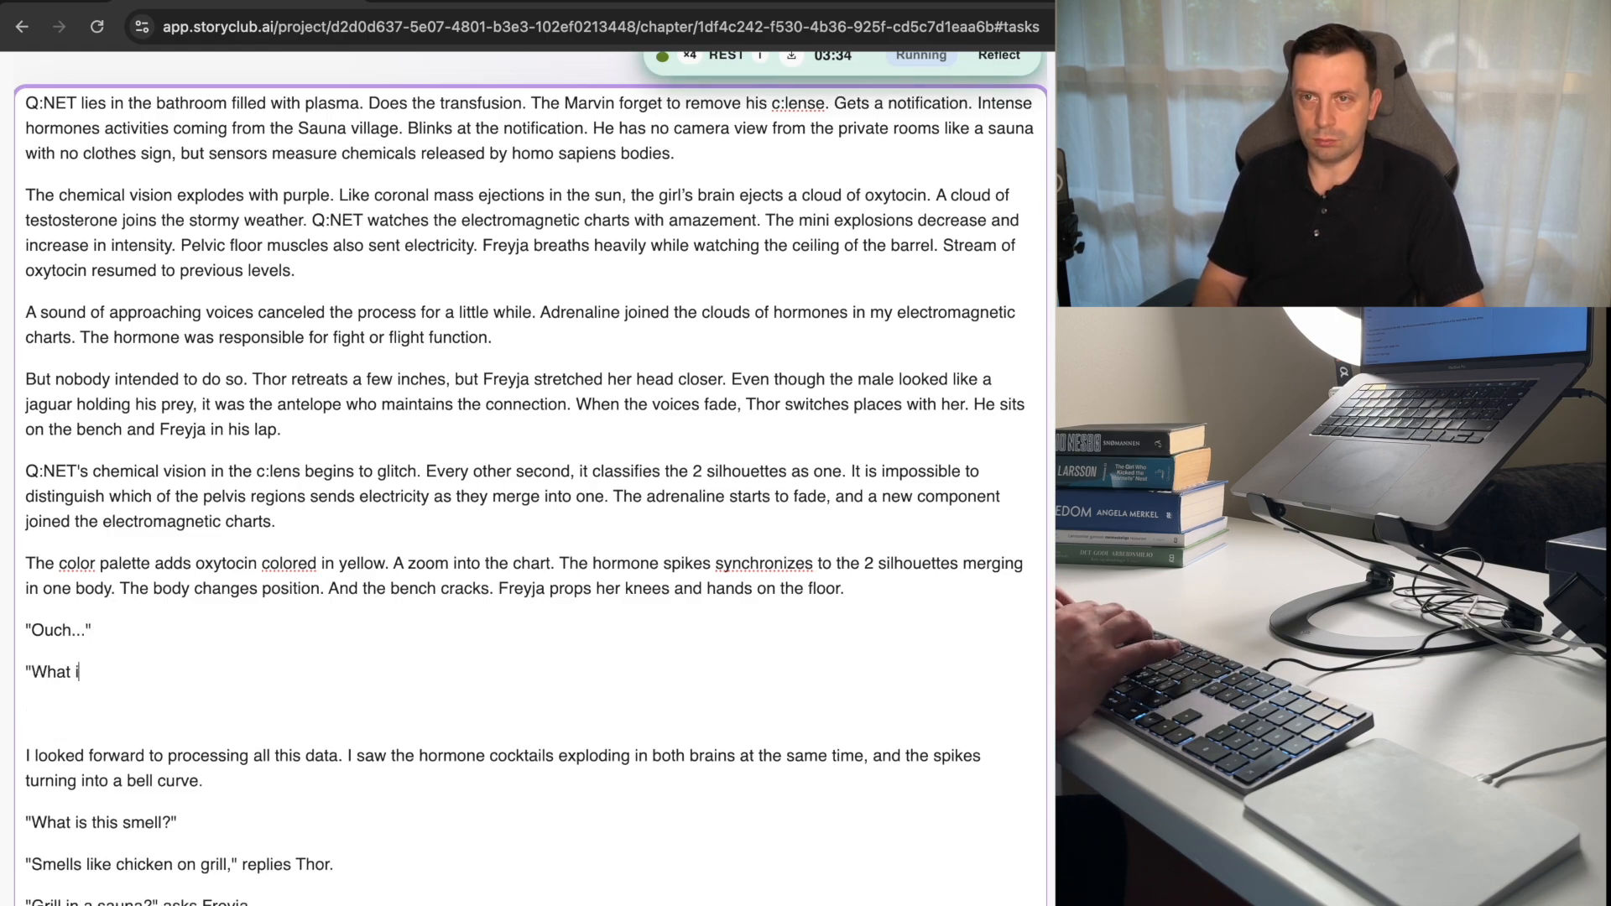
key("Return")
key("BackSpace")
type("\"")
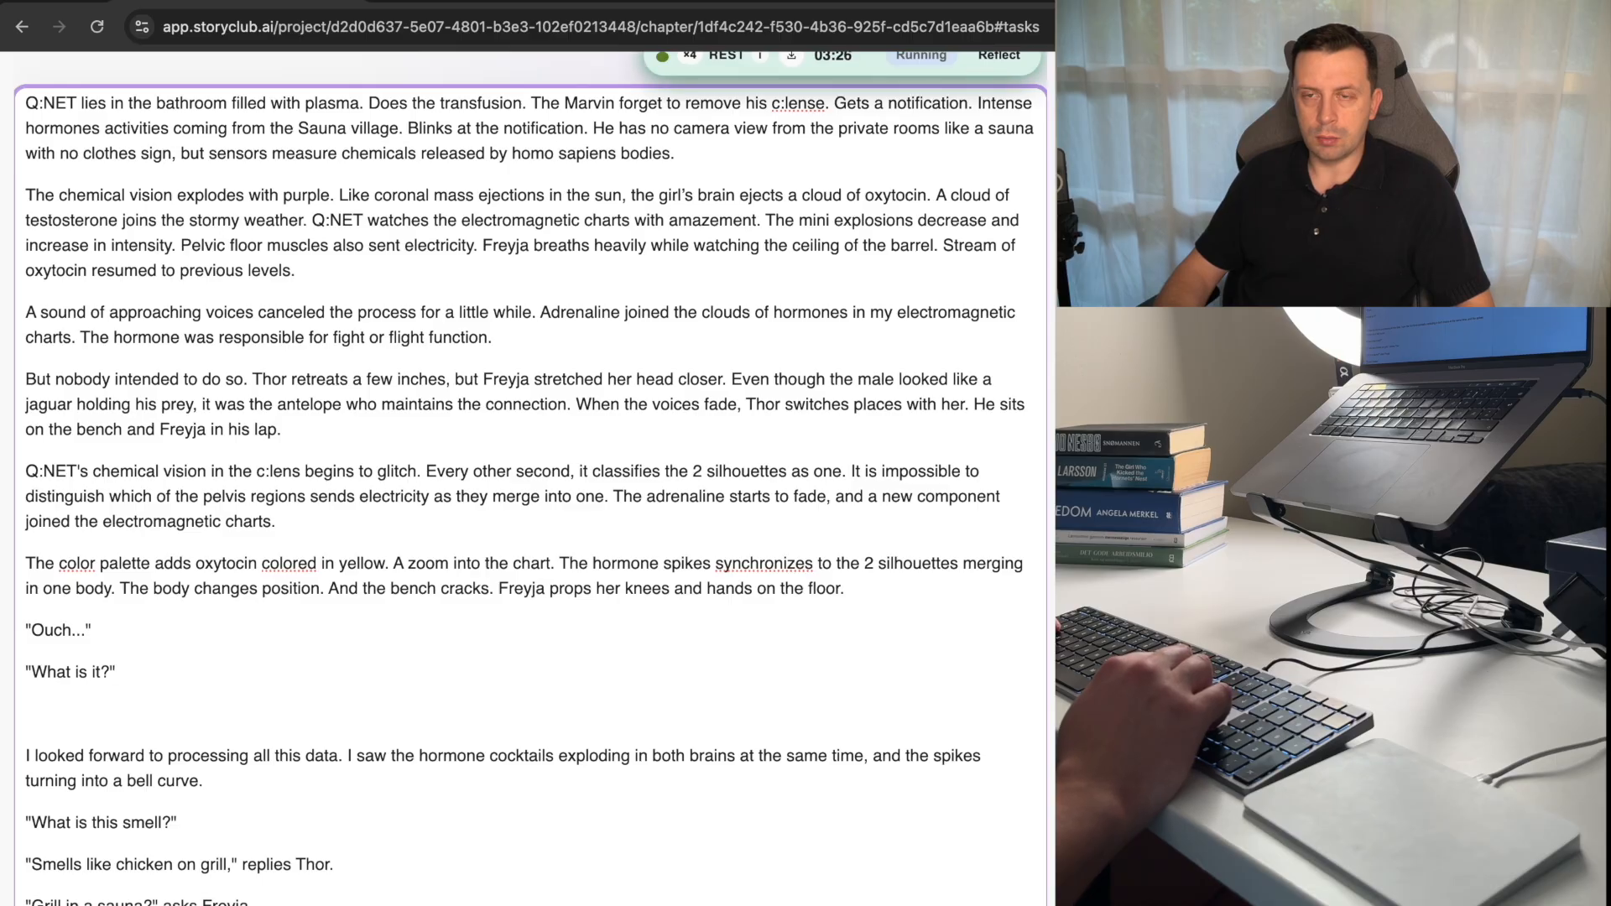
Add the quoted answer "Something pierced my..." as a new paragraph below "What is it?".
key("Down")
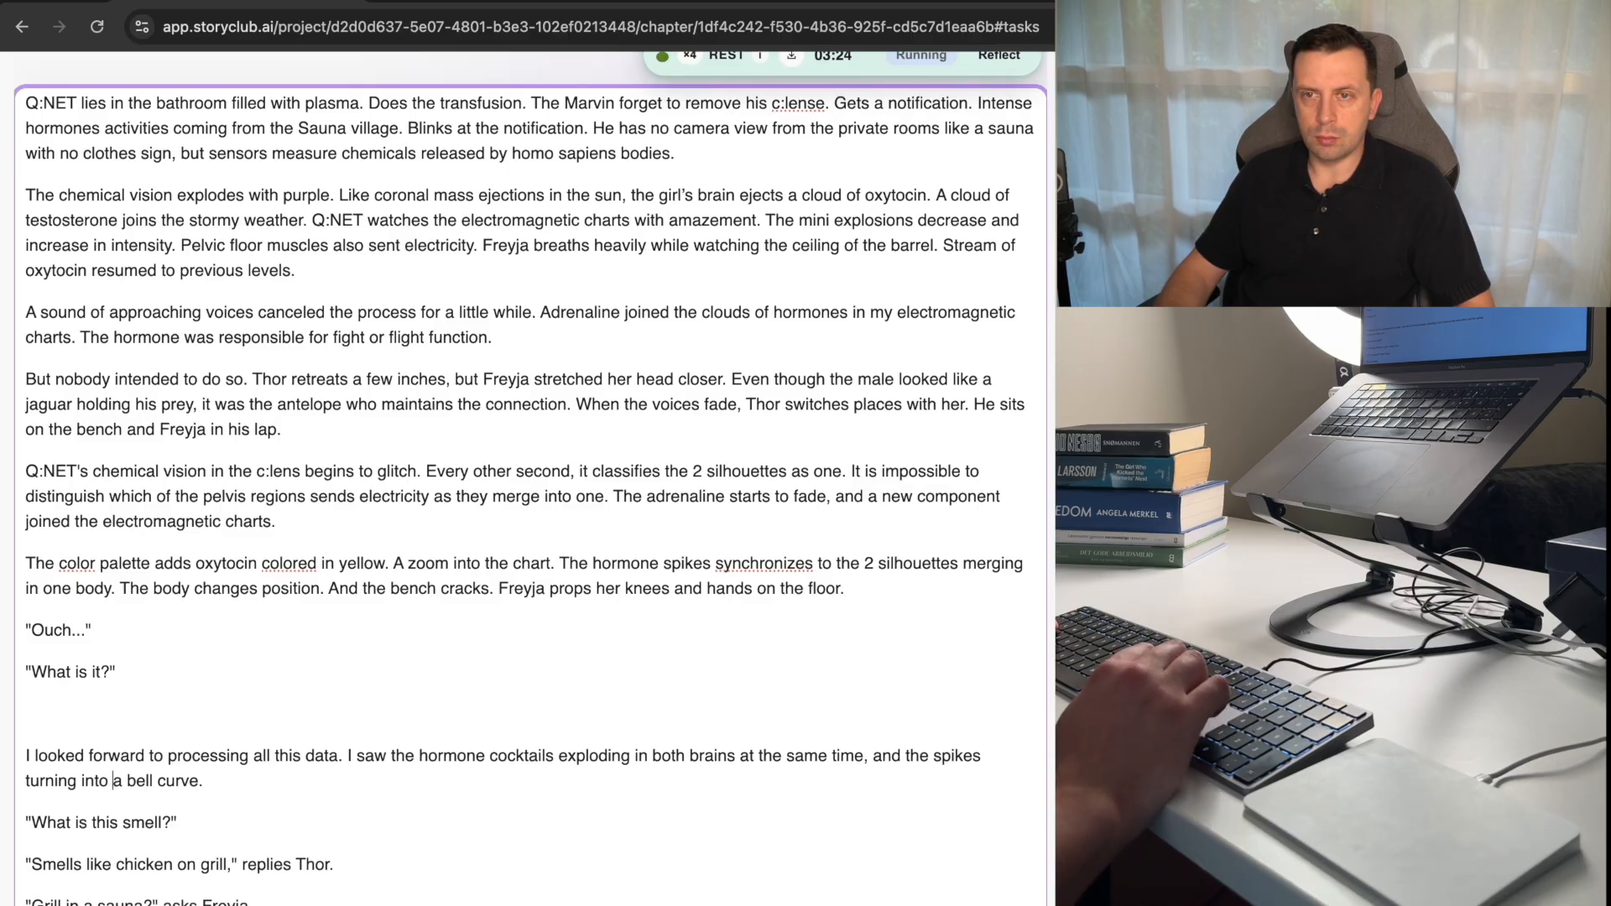
key("Return")
key("Up")
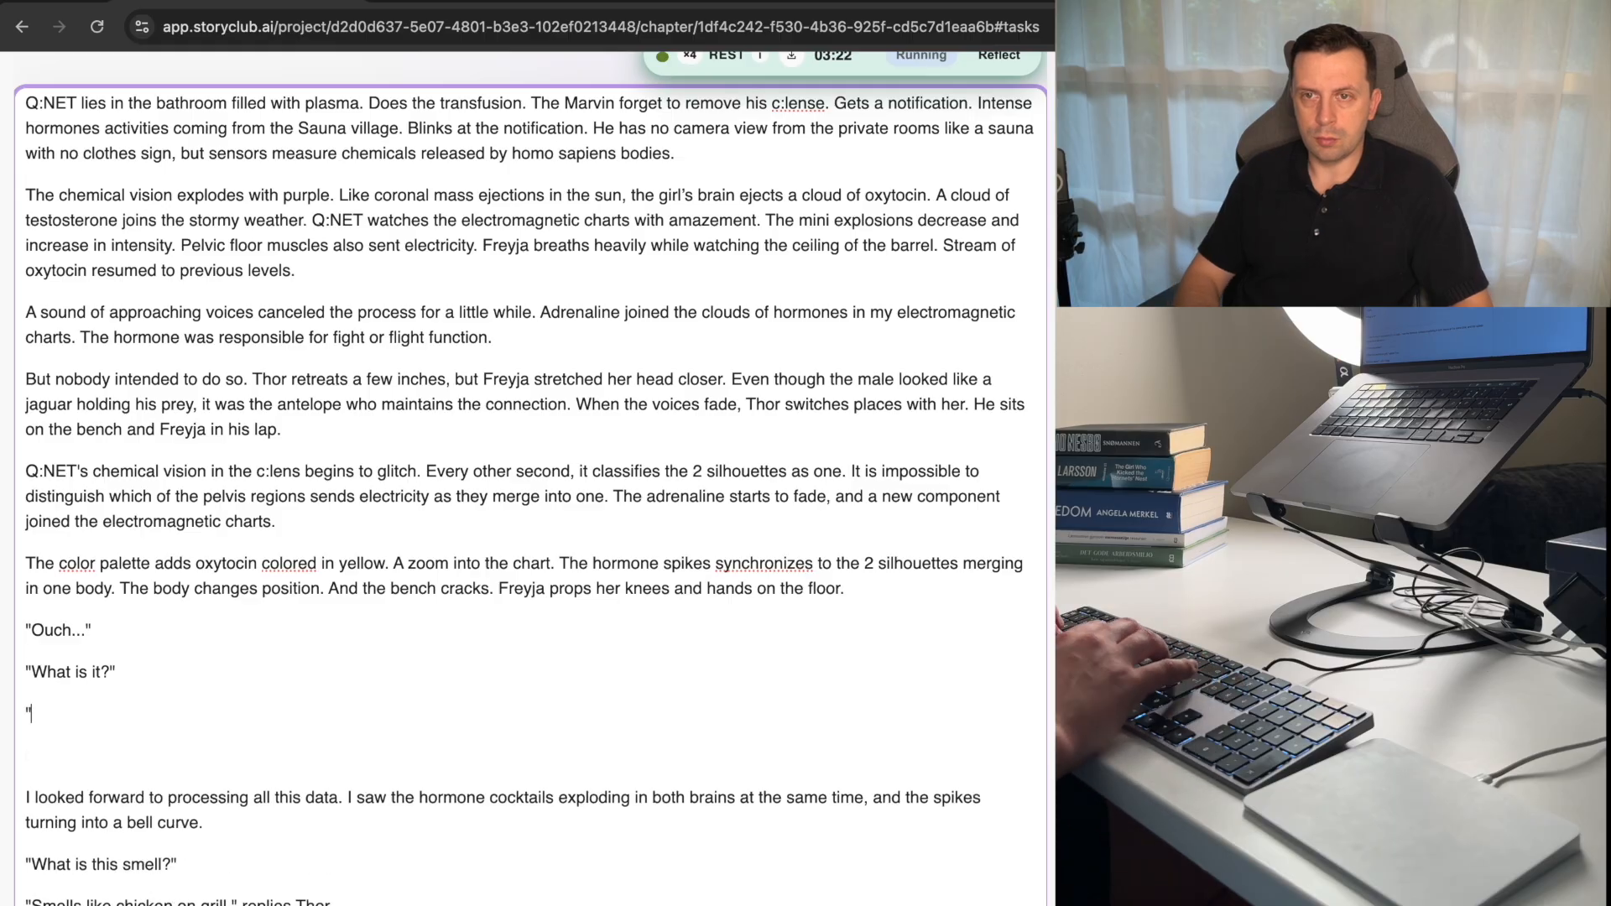
type("\"Something pie")
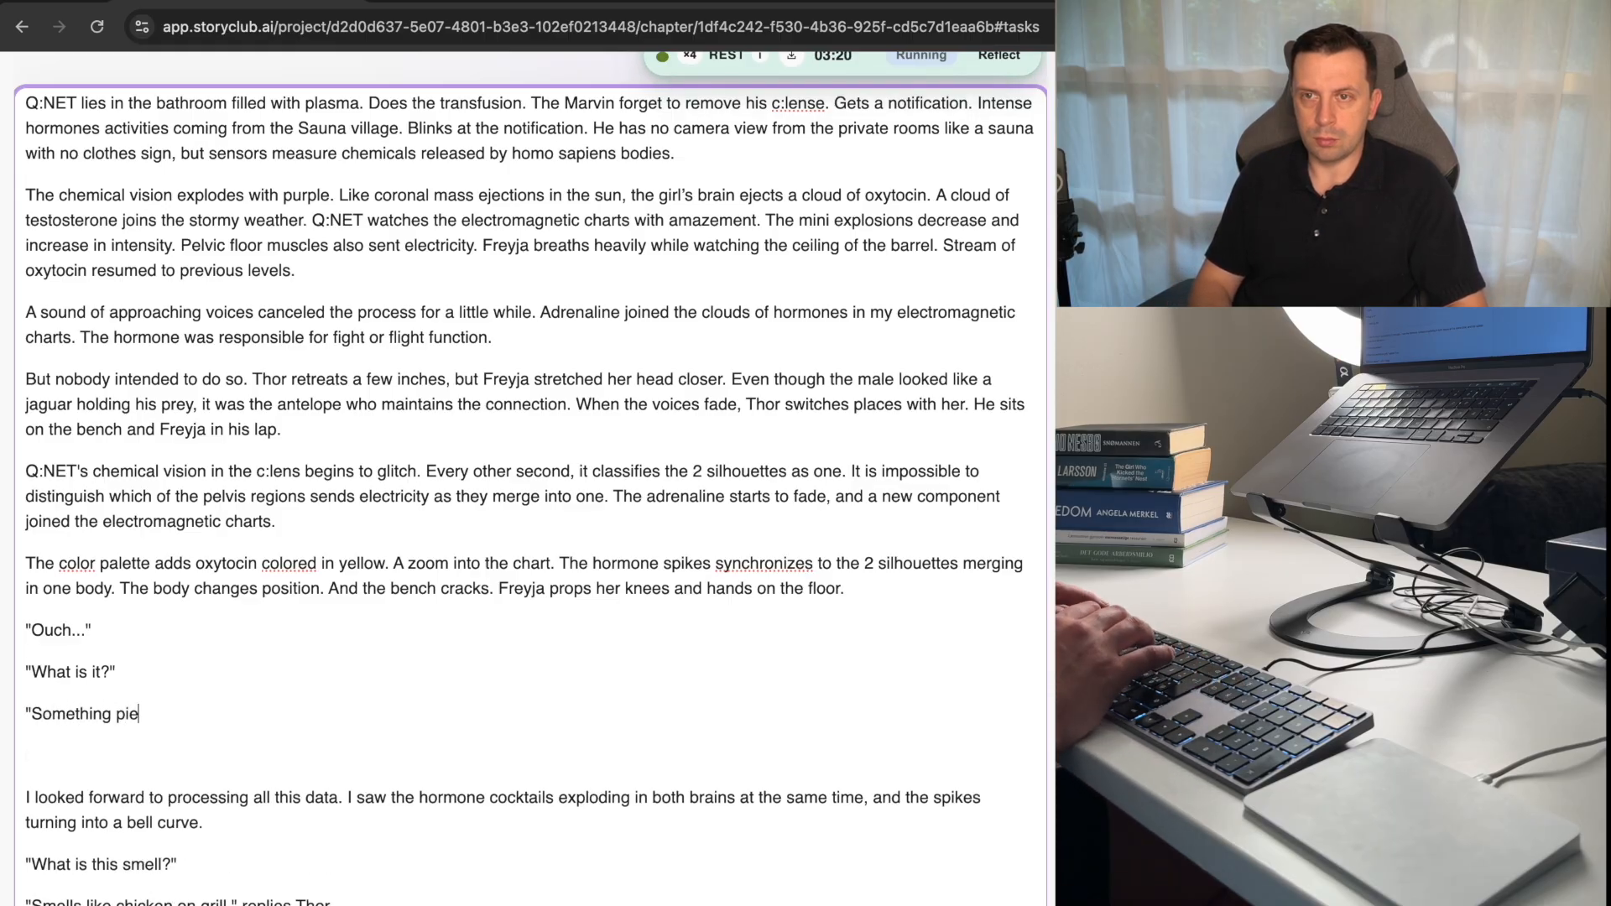
type("rced my.")
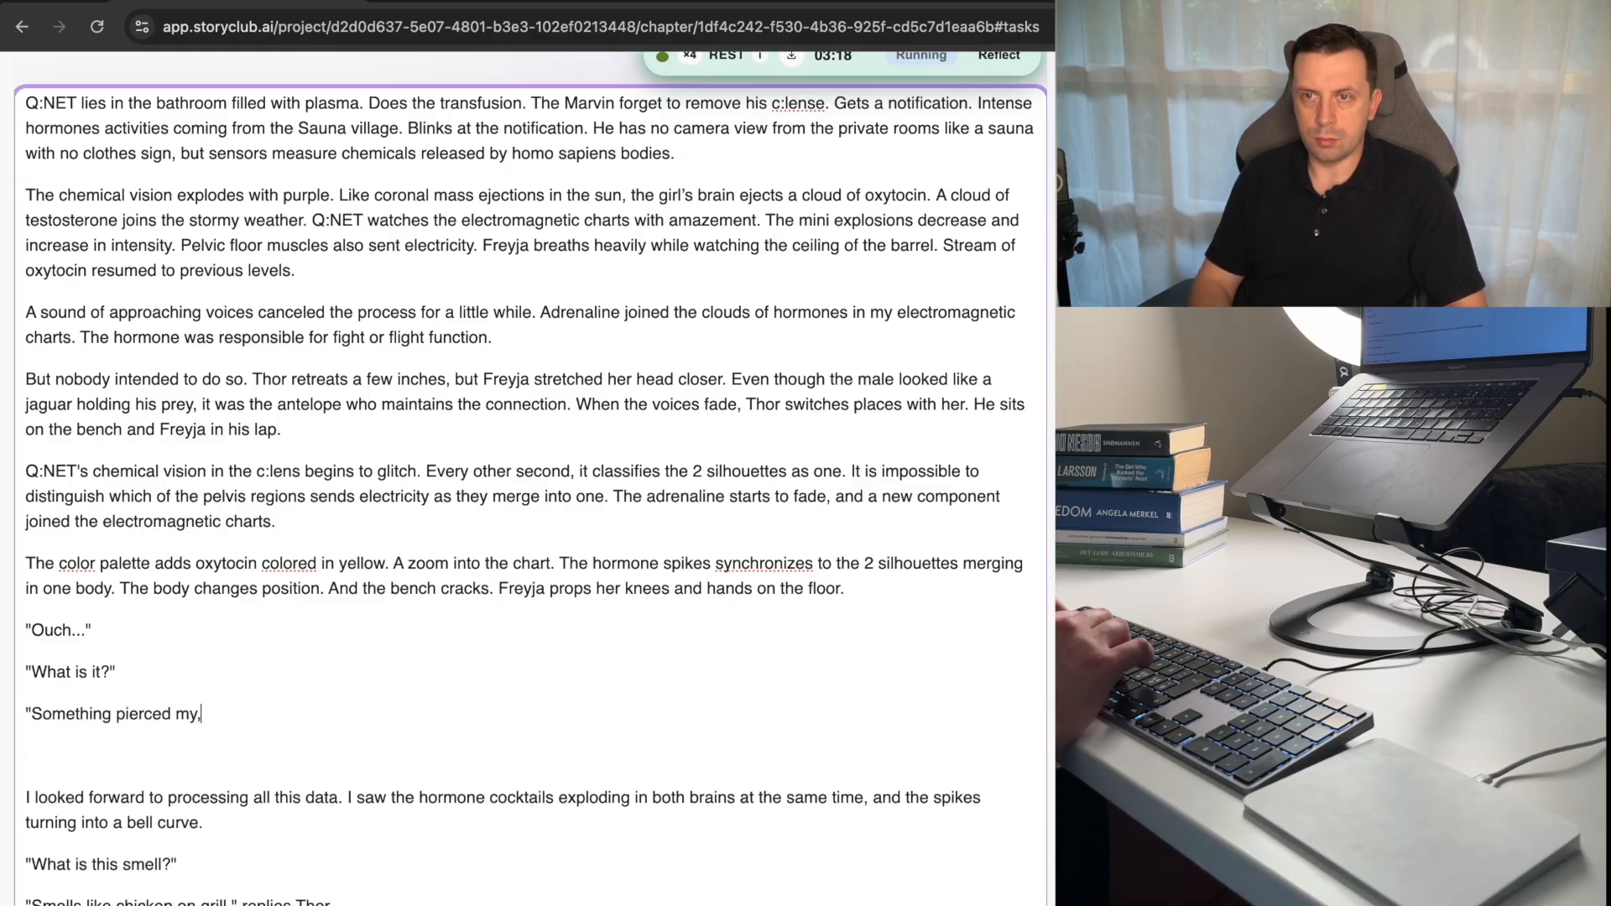
type("..")
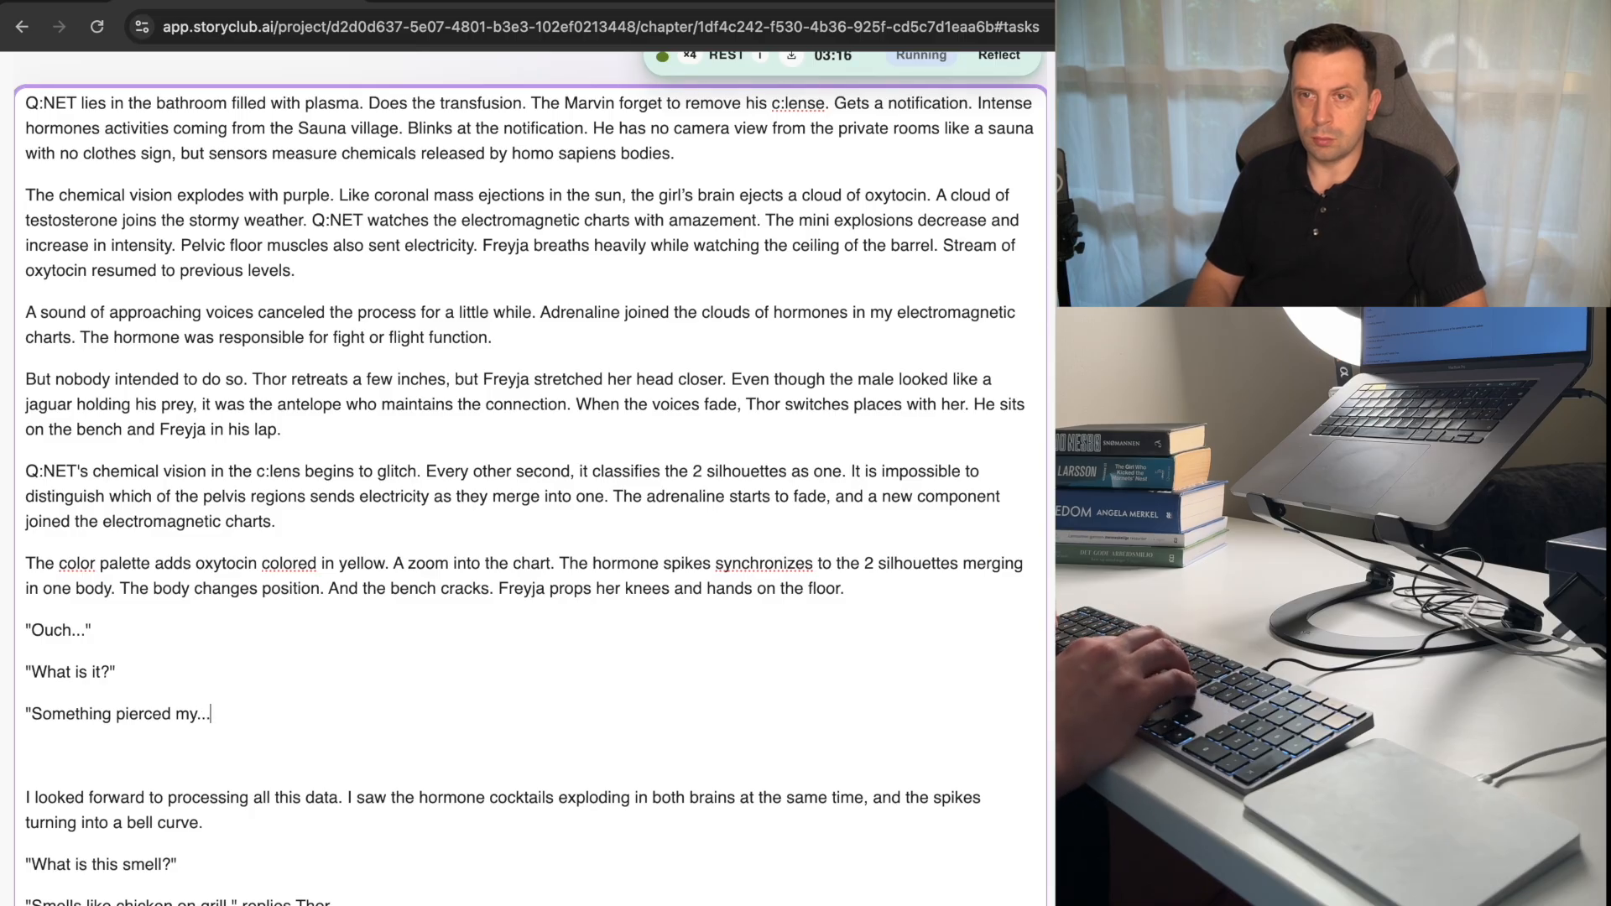
type("\"")
Add the quoted line "I started to hurt?" as the next paragraph of the dialogue.
key("Return")
type("\"")
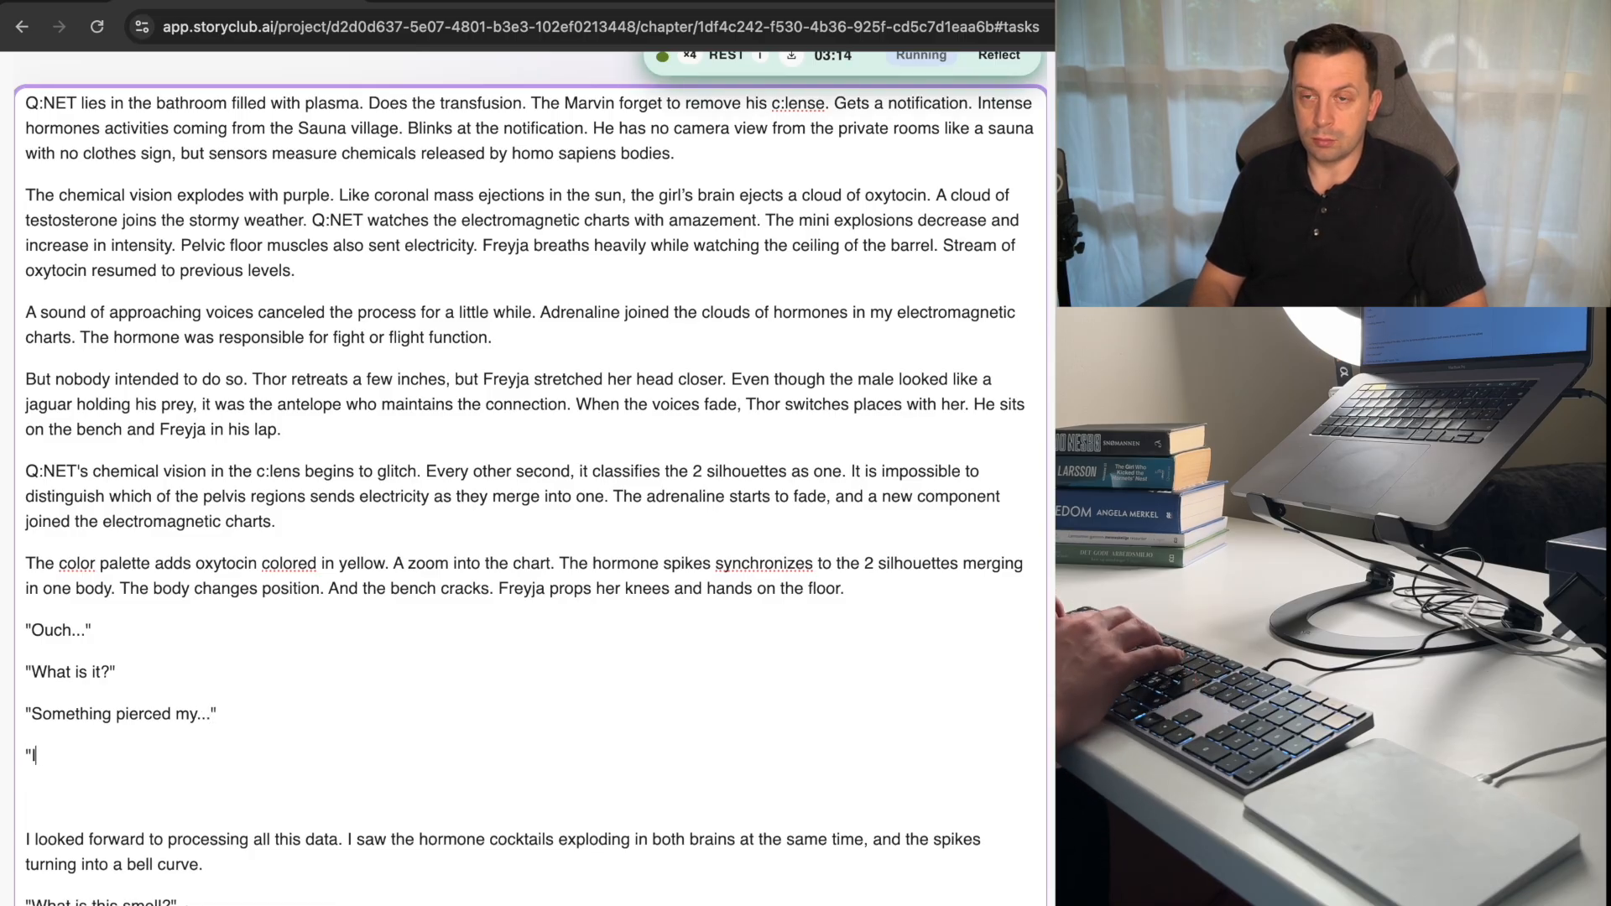
type("I ")
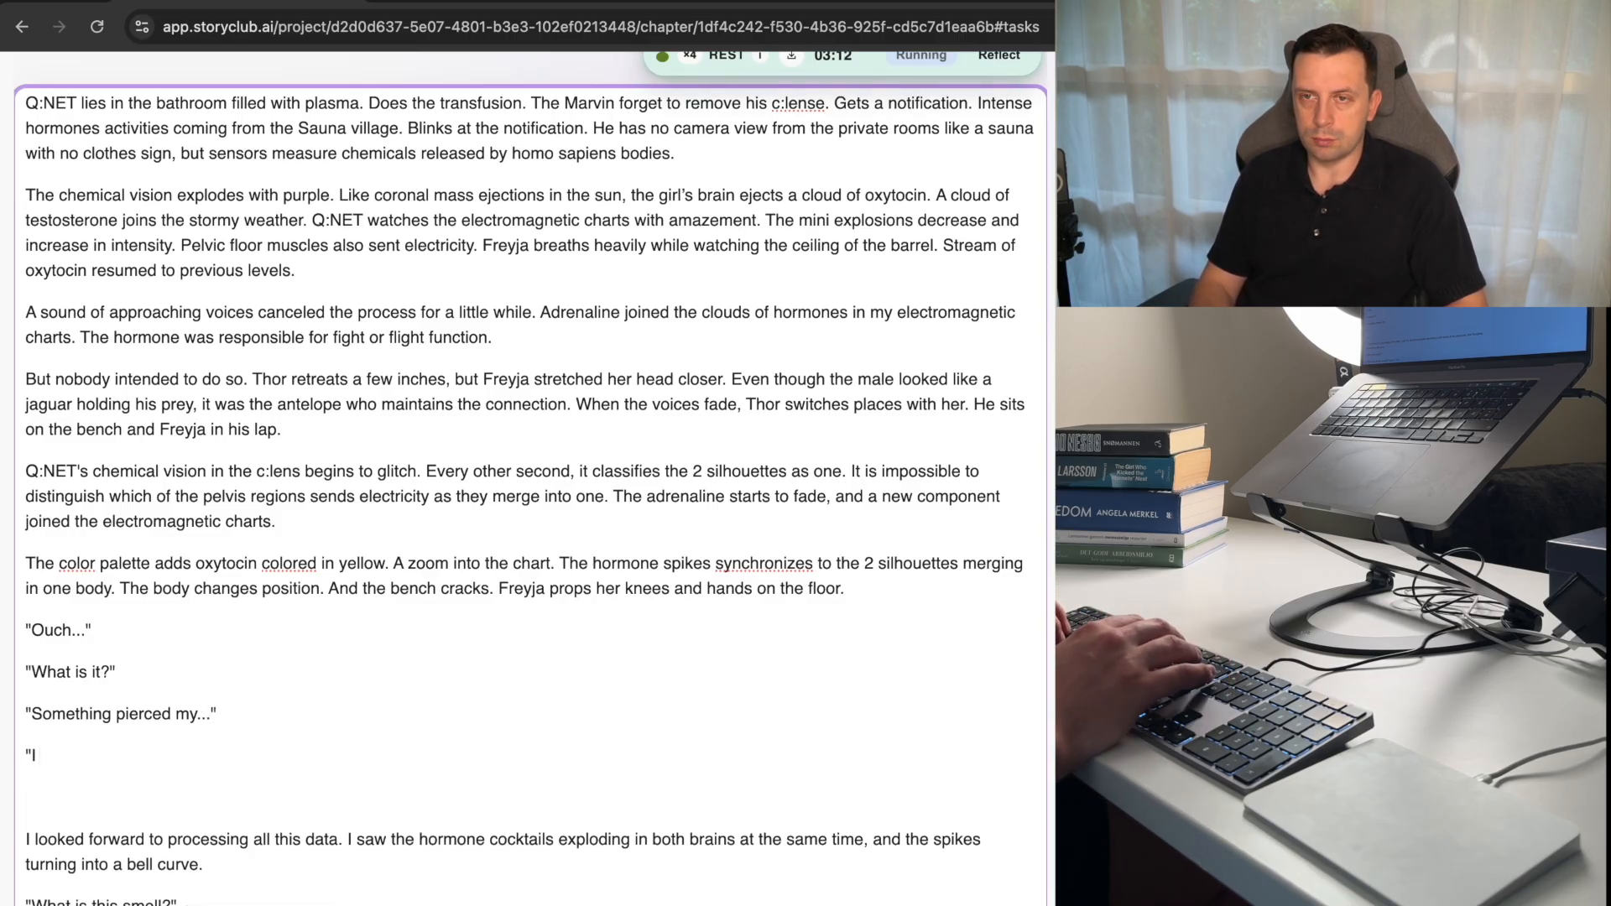
type("do tha")
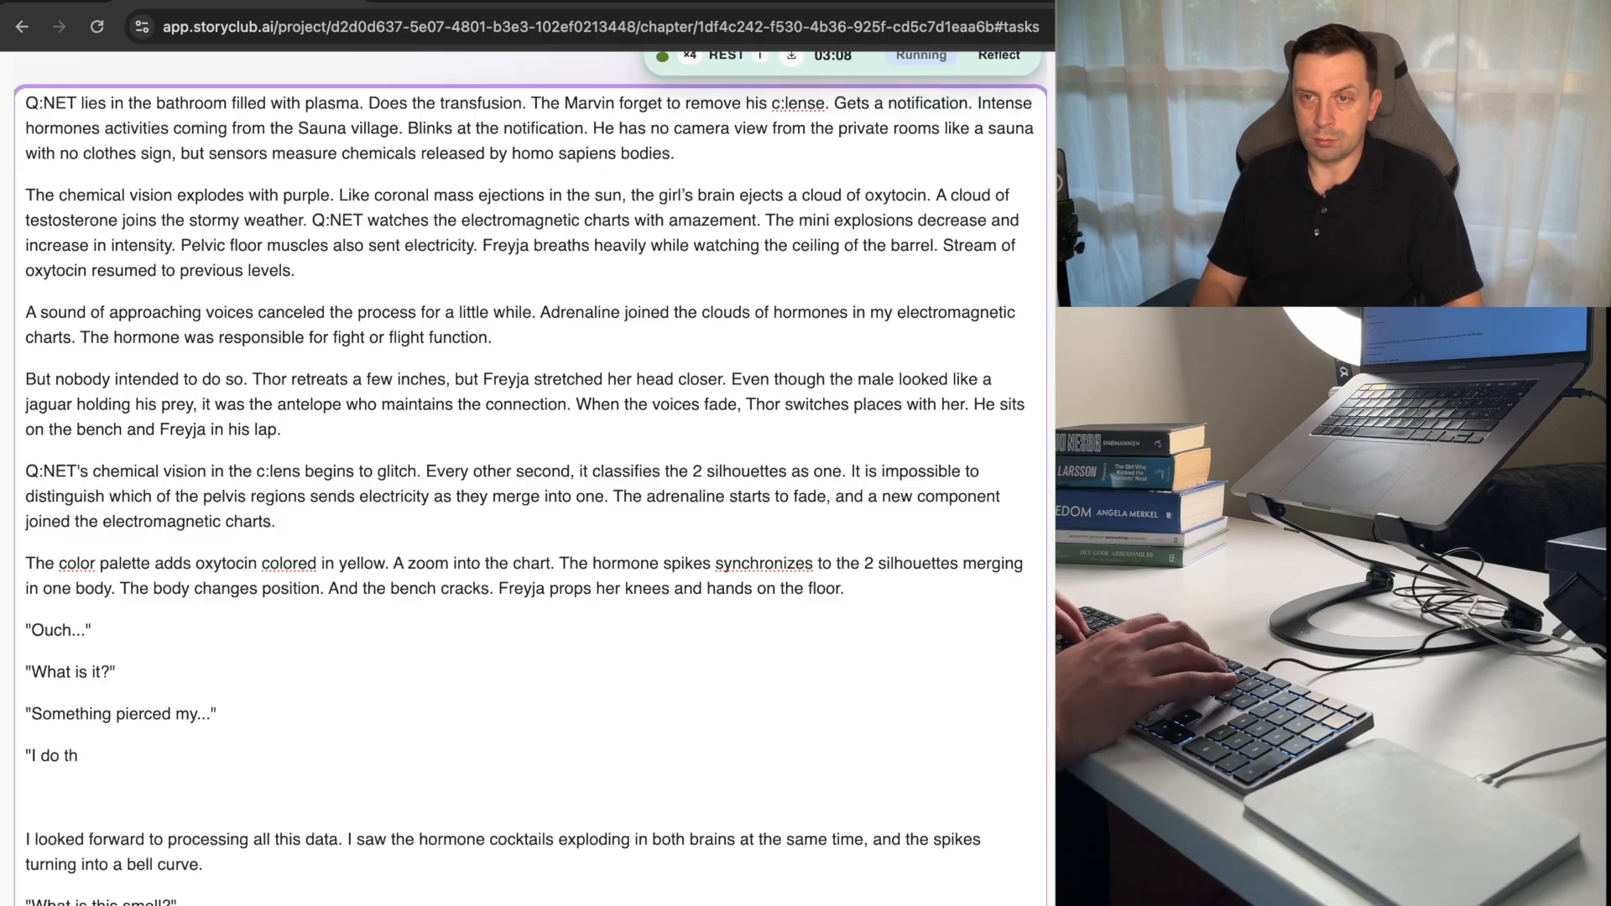
key("BackSpace")
key("BackSpace")
type("starte")
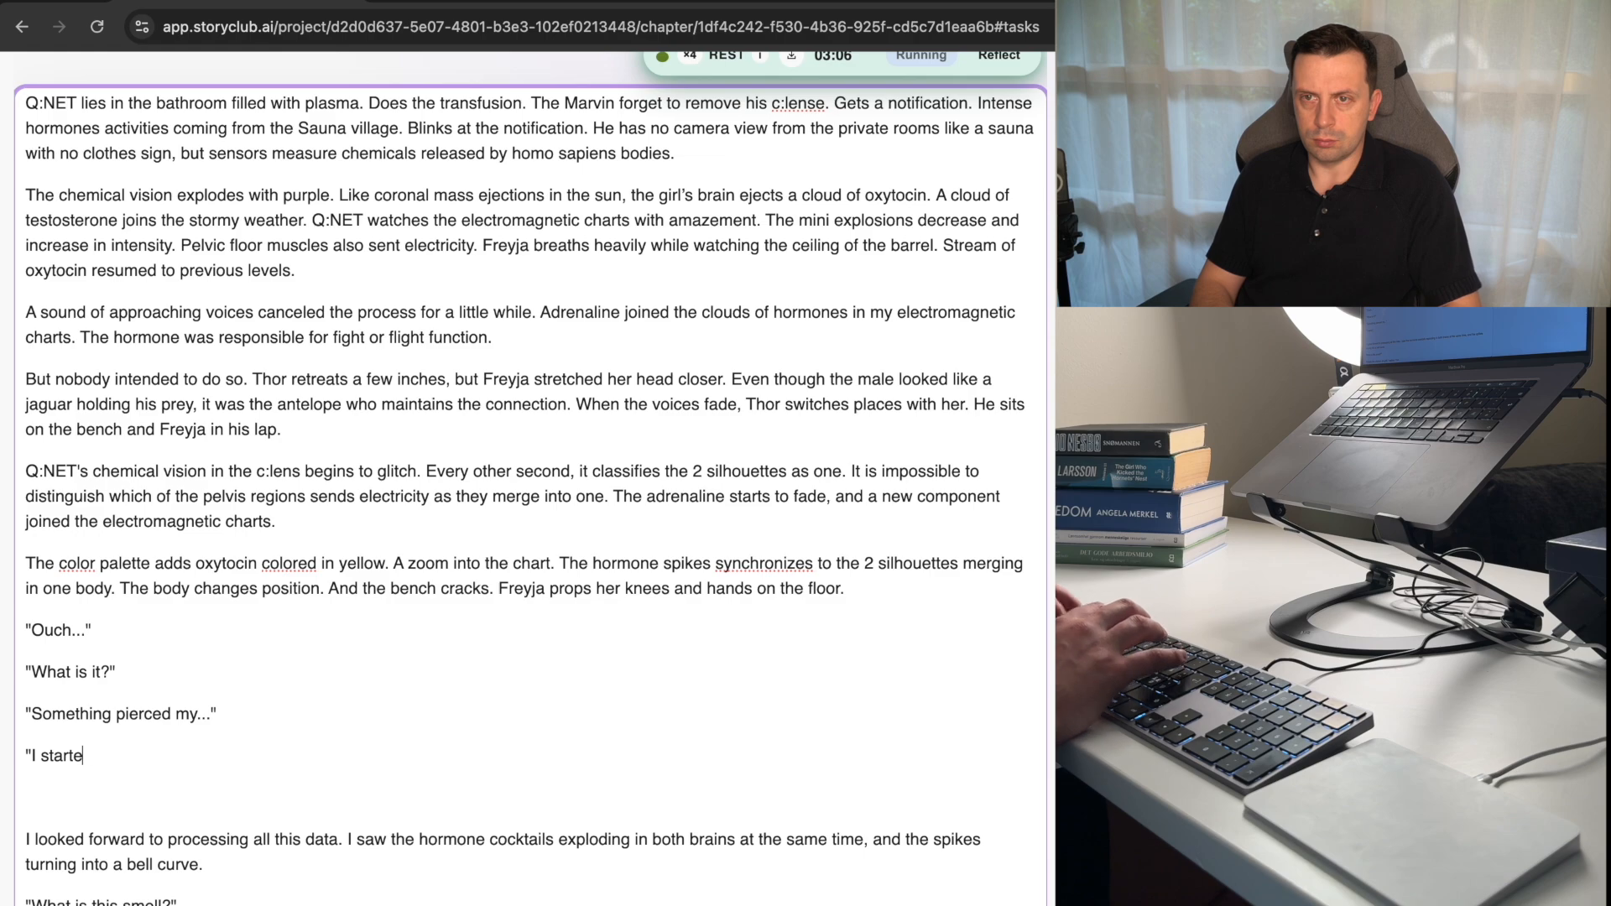
type("d to he")
key("BackSpace")
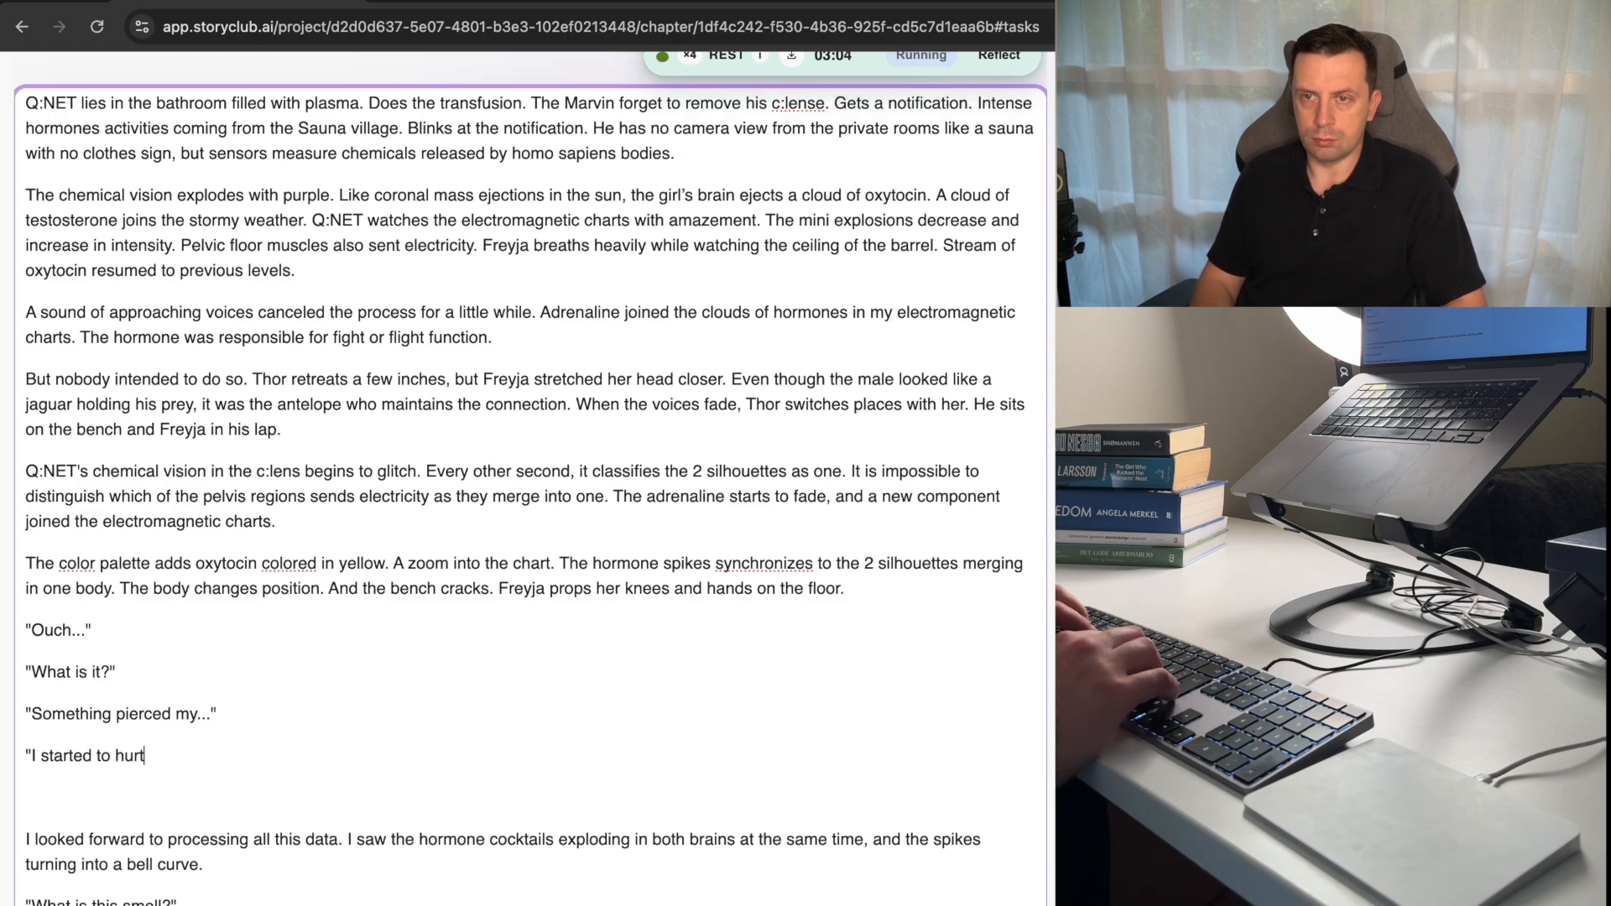
type("urt?")
Add the quoted line "My hand," as a new paragraph after "I started to hurt?".
key("Return")
type("\"")
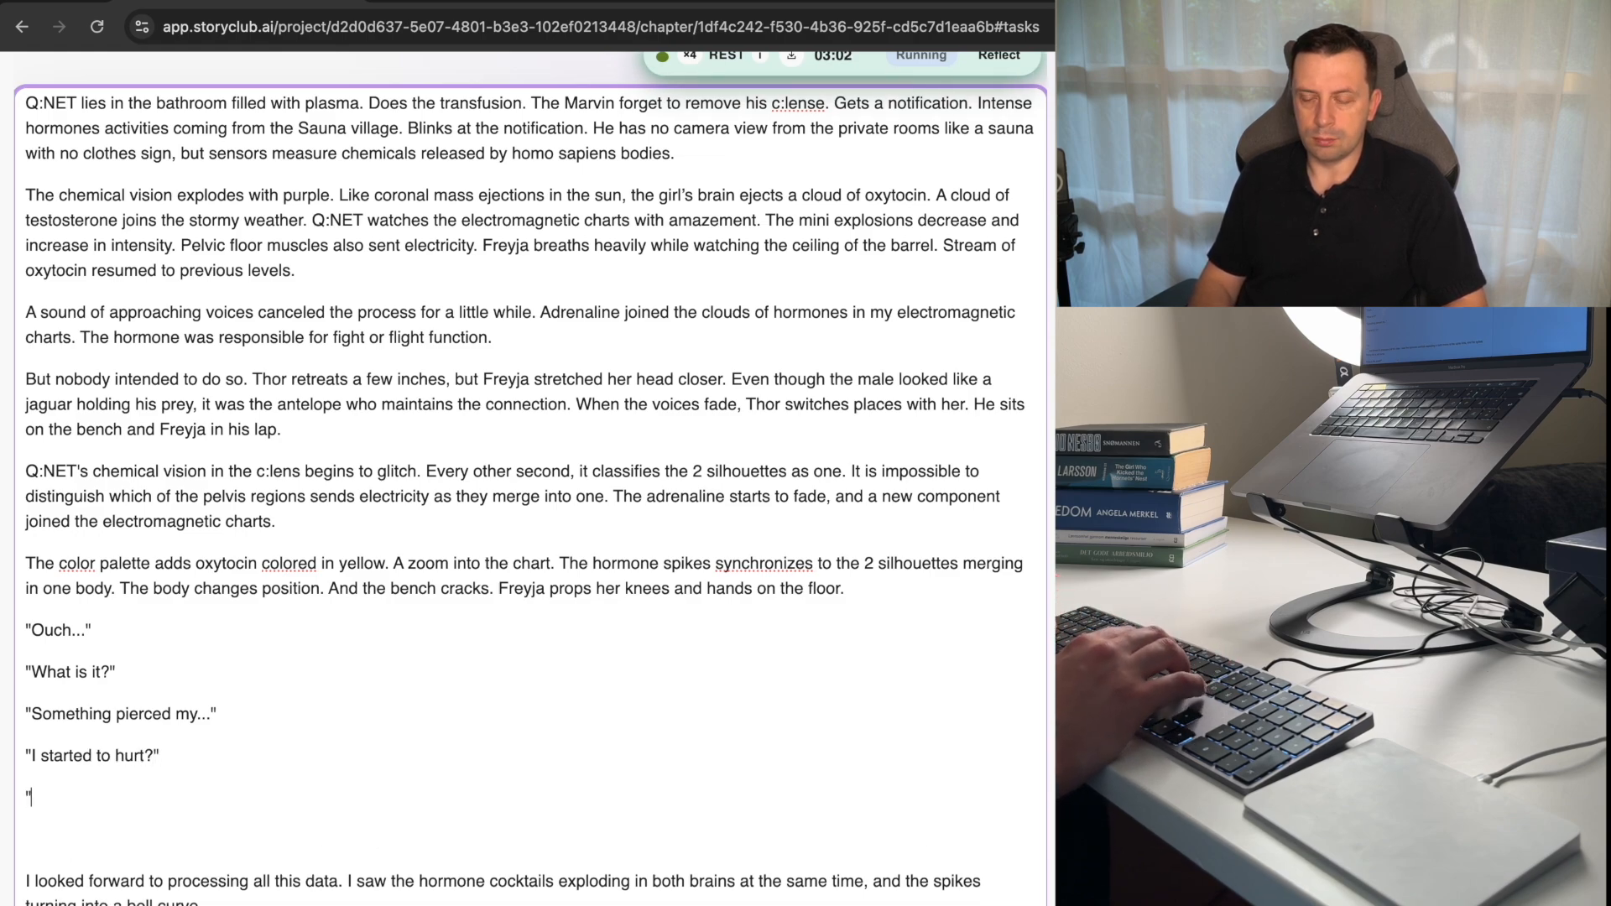
type("My jan")
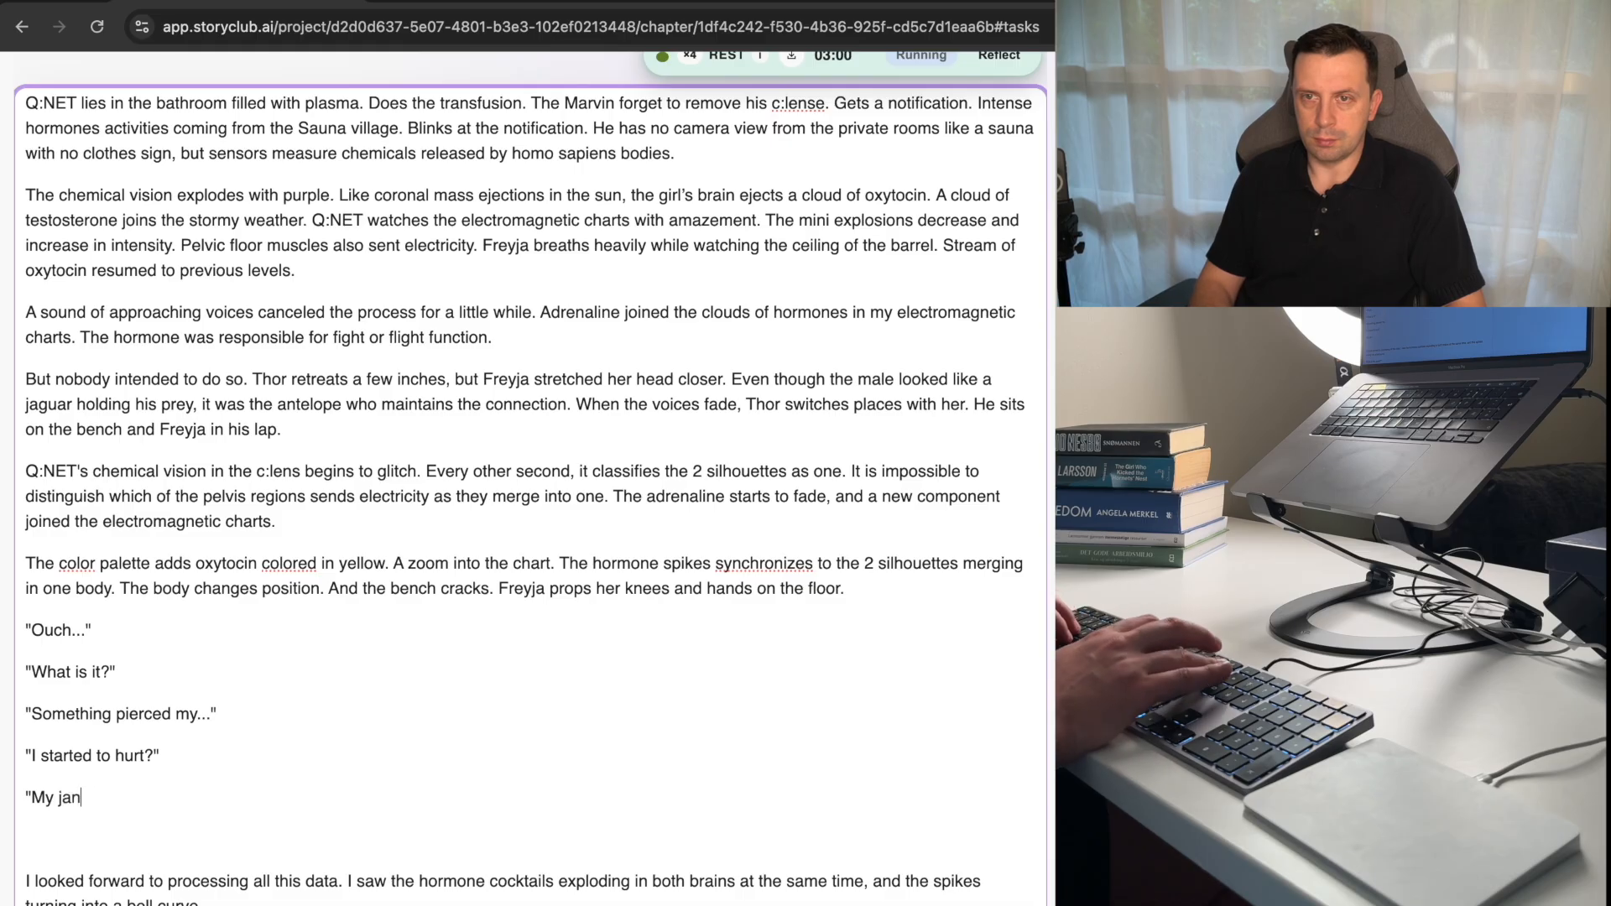
key("BackSpace")
key("BackSpace")
key("BackSpace")
type("hand,\"")
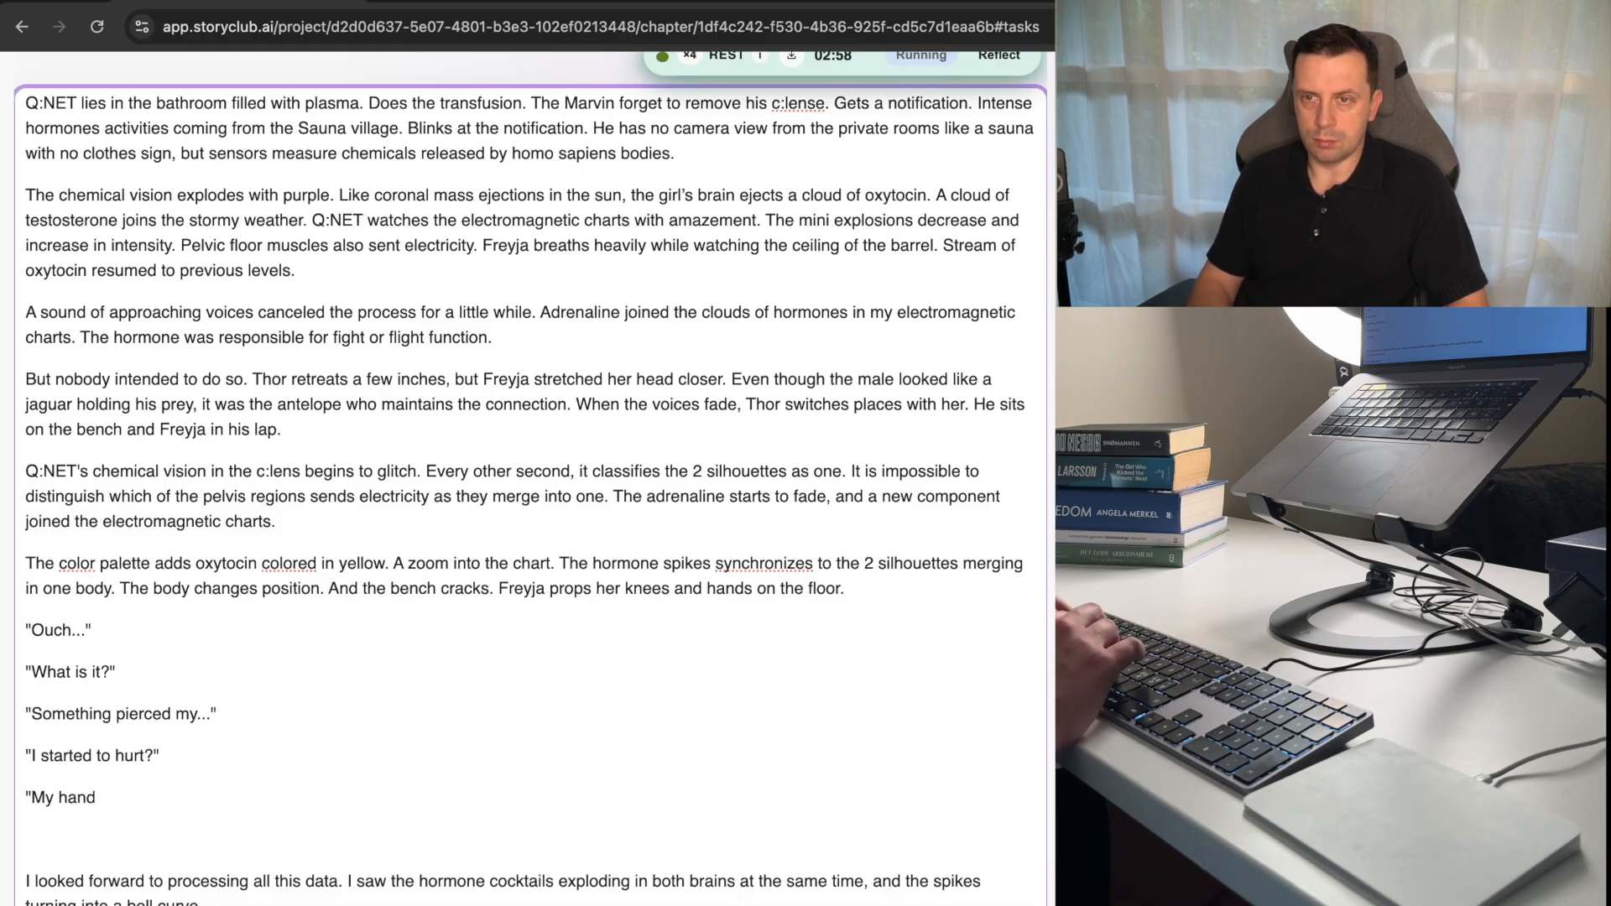
Delete the paragraph beginning "I looked forward to processing all this data" and the empty paragraph above it.
key("Down")
key("Down")
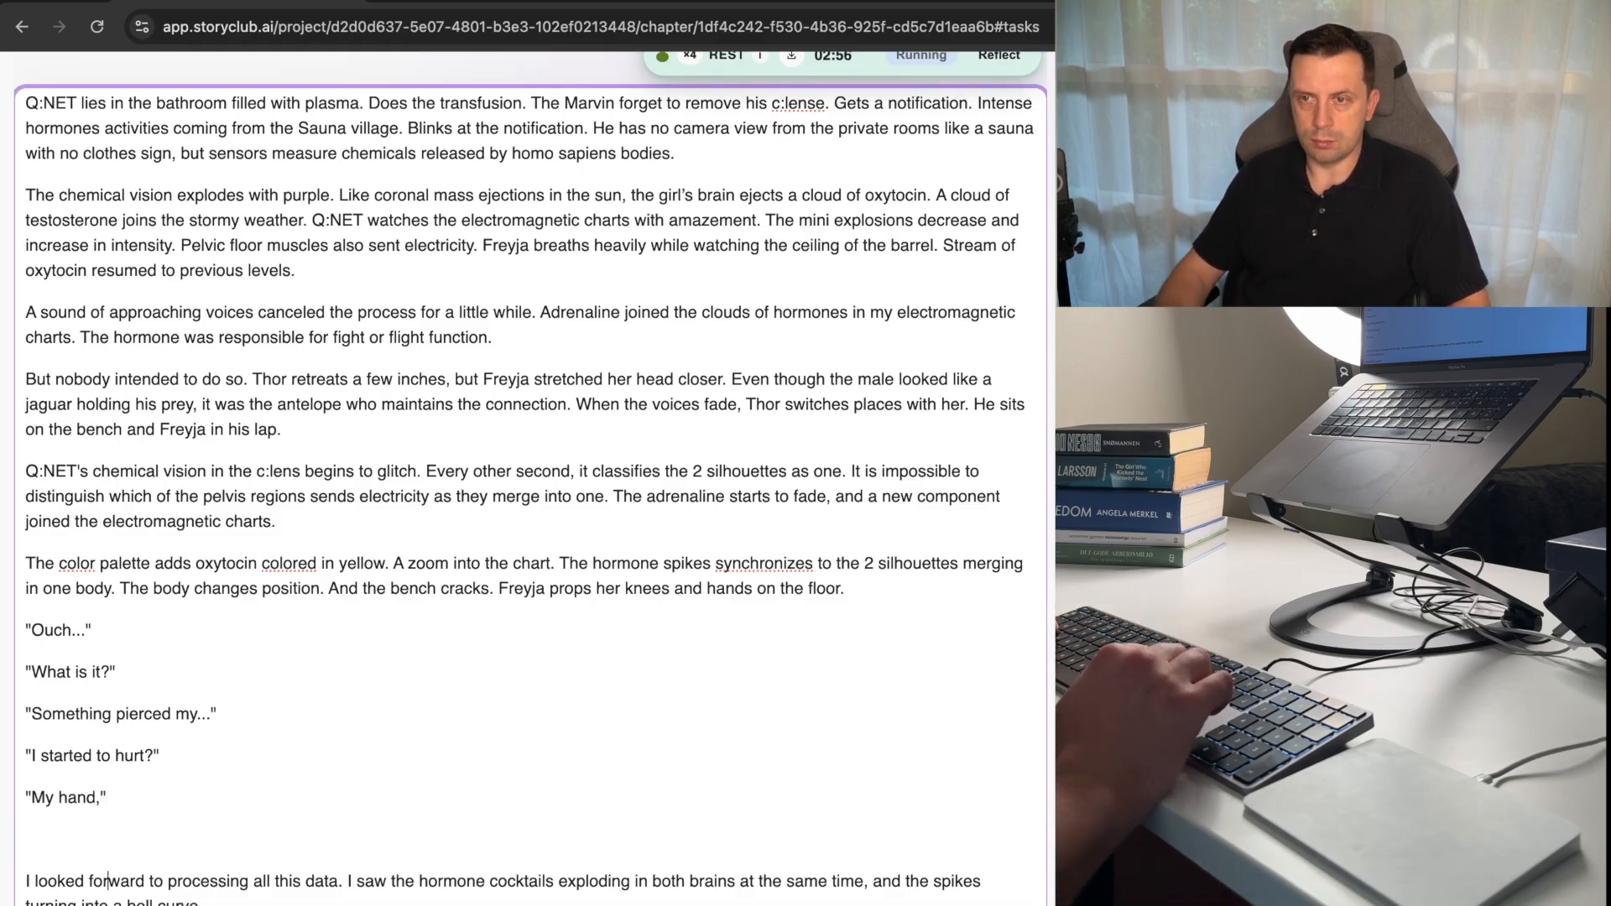
key("shift+Down")
key("shift+Down")
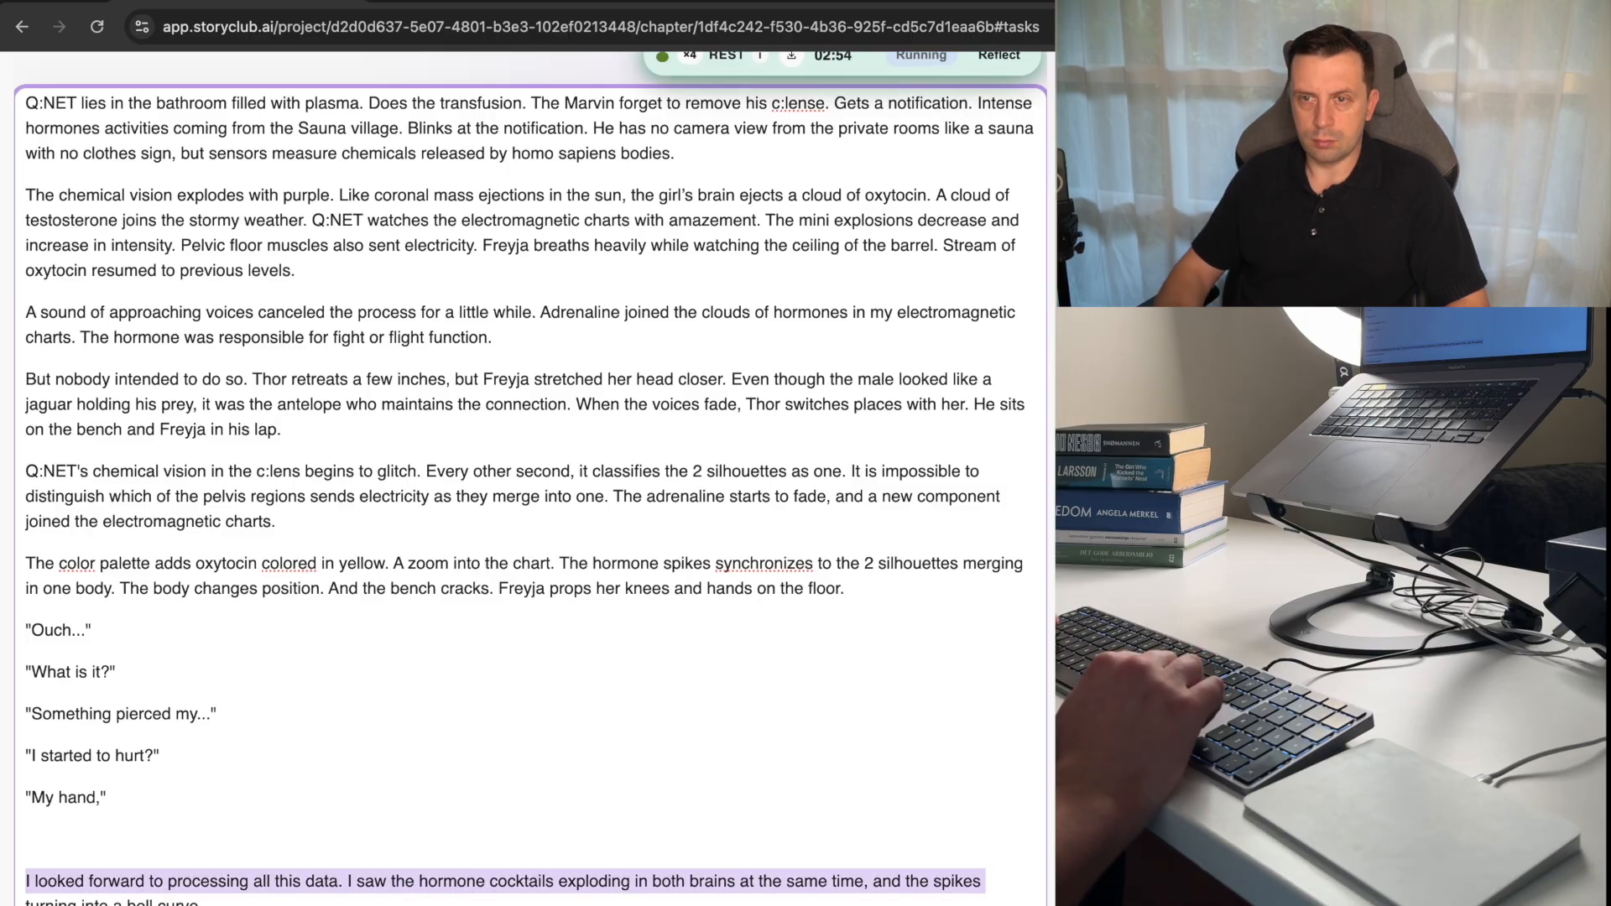
key("BackSpace")
key("BackSpace")
Delete the four dialogue lines from "What is this smell?" through "Doesn't matter," below "My hand,".
key("shift+Down")
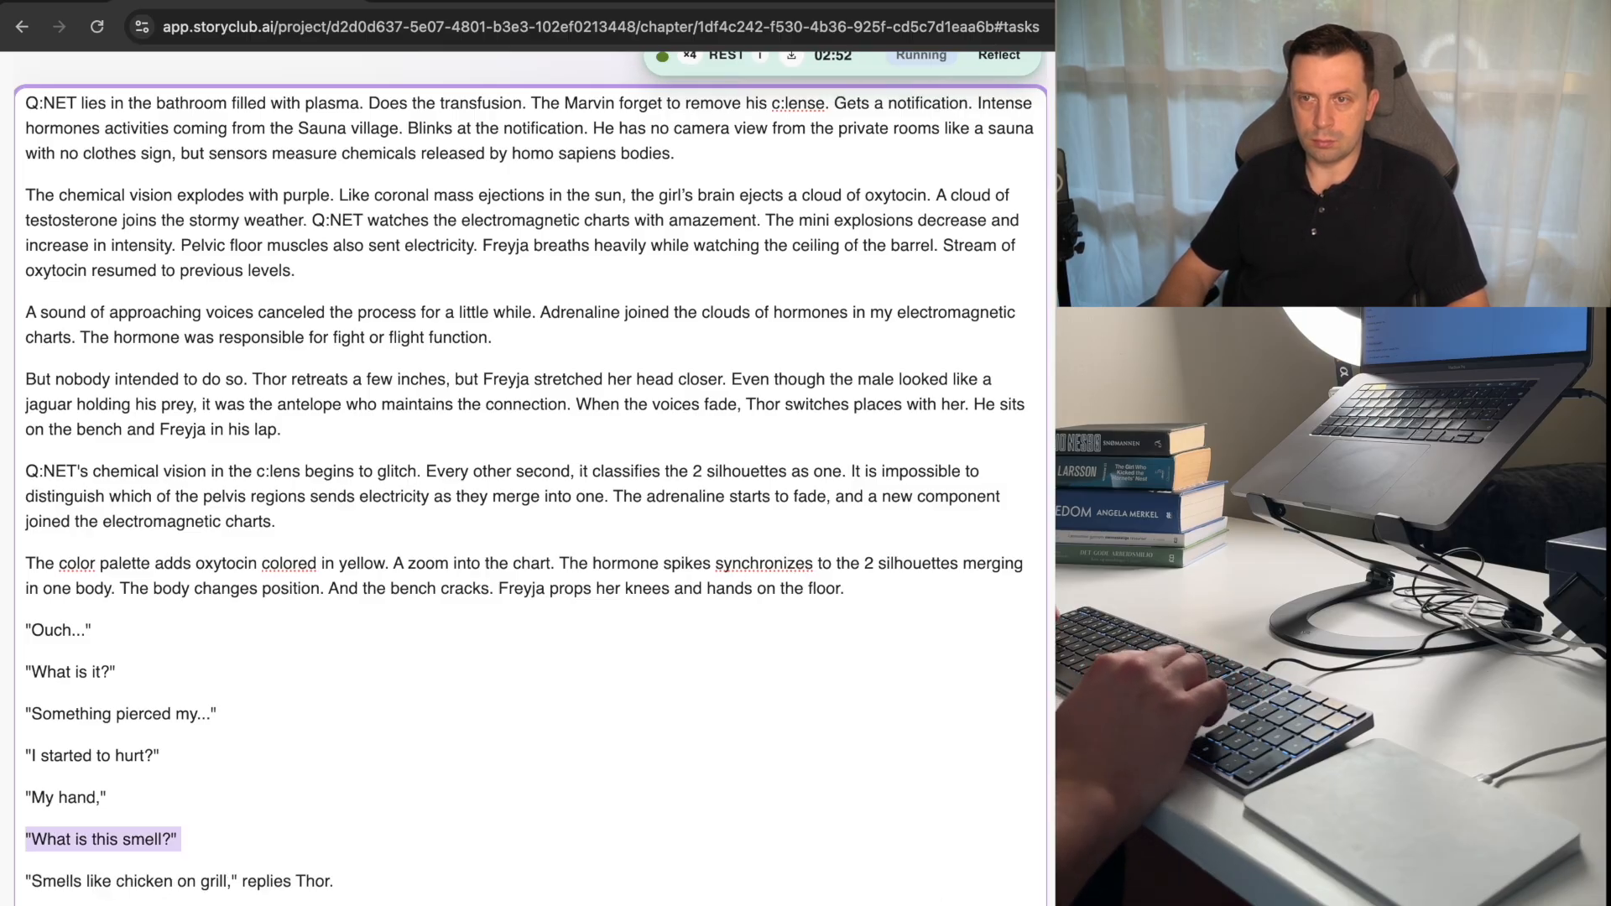
key("shift+Down")
key("shift+Down")
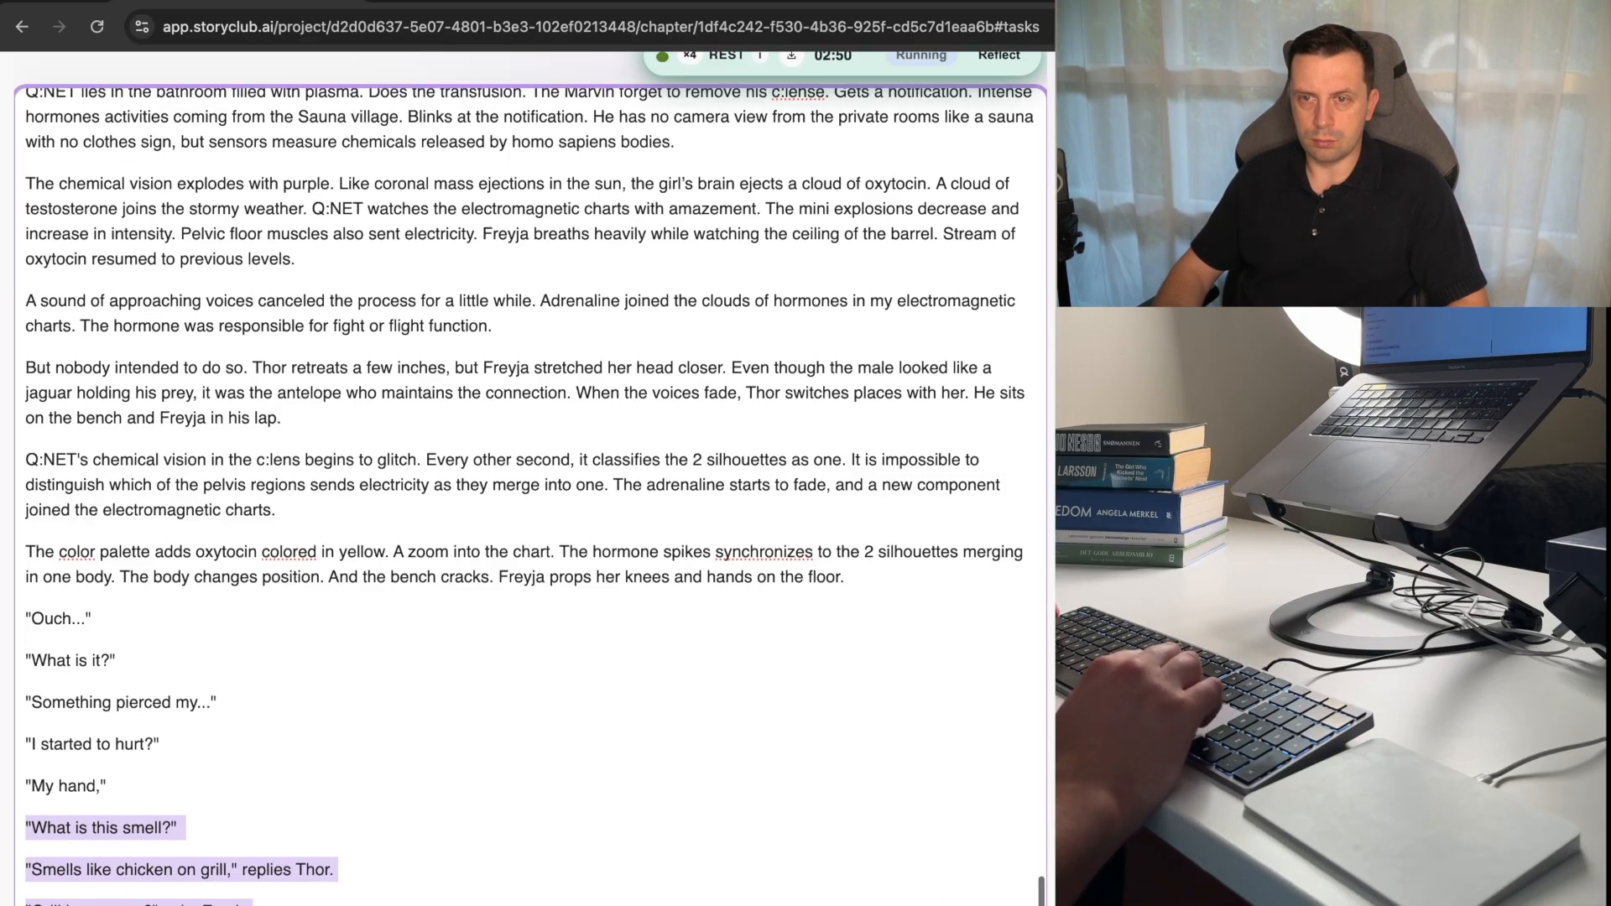
key("shift+Down")
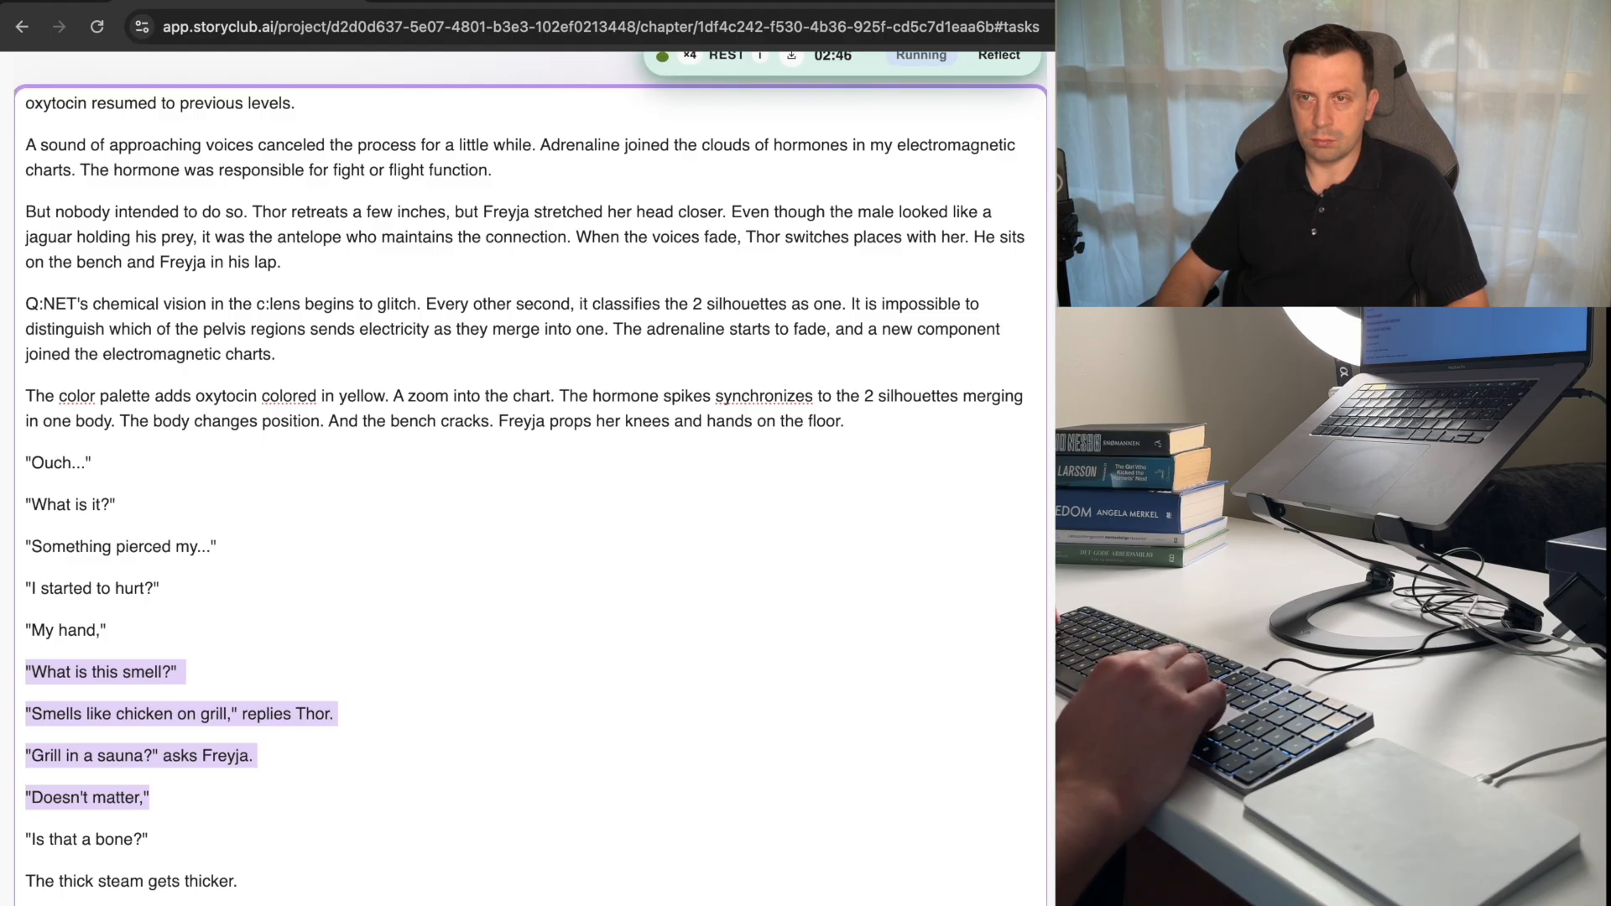
key("BackSpace")
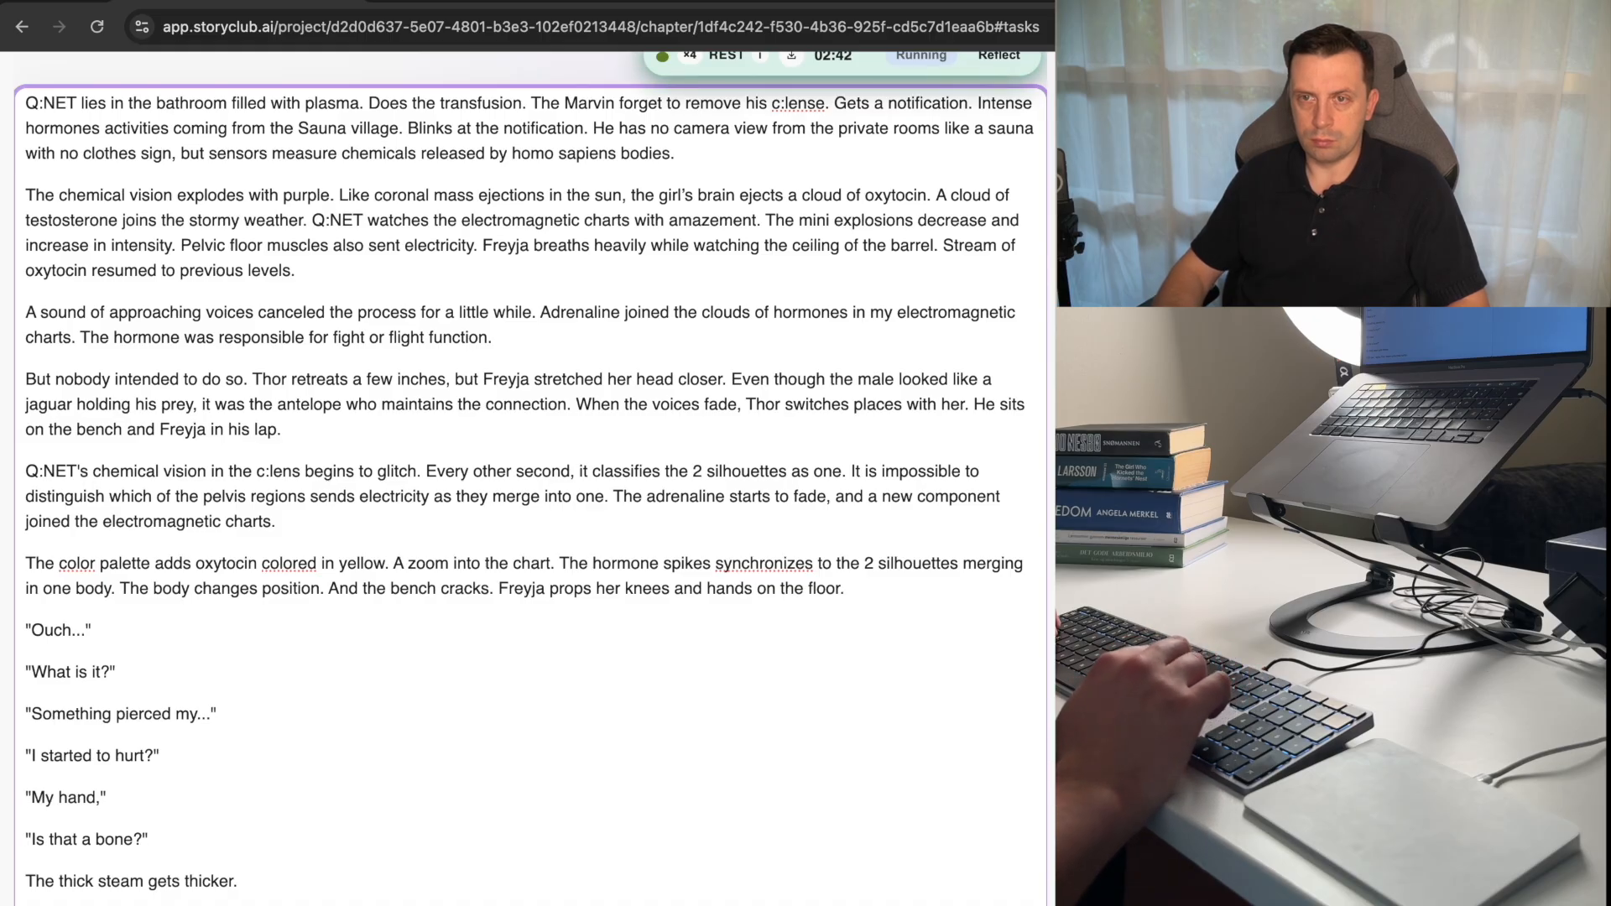
Add the quoted line "What is it?" as a new paragraph below "My hand,".
key("Return")
type("\"J")
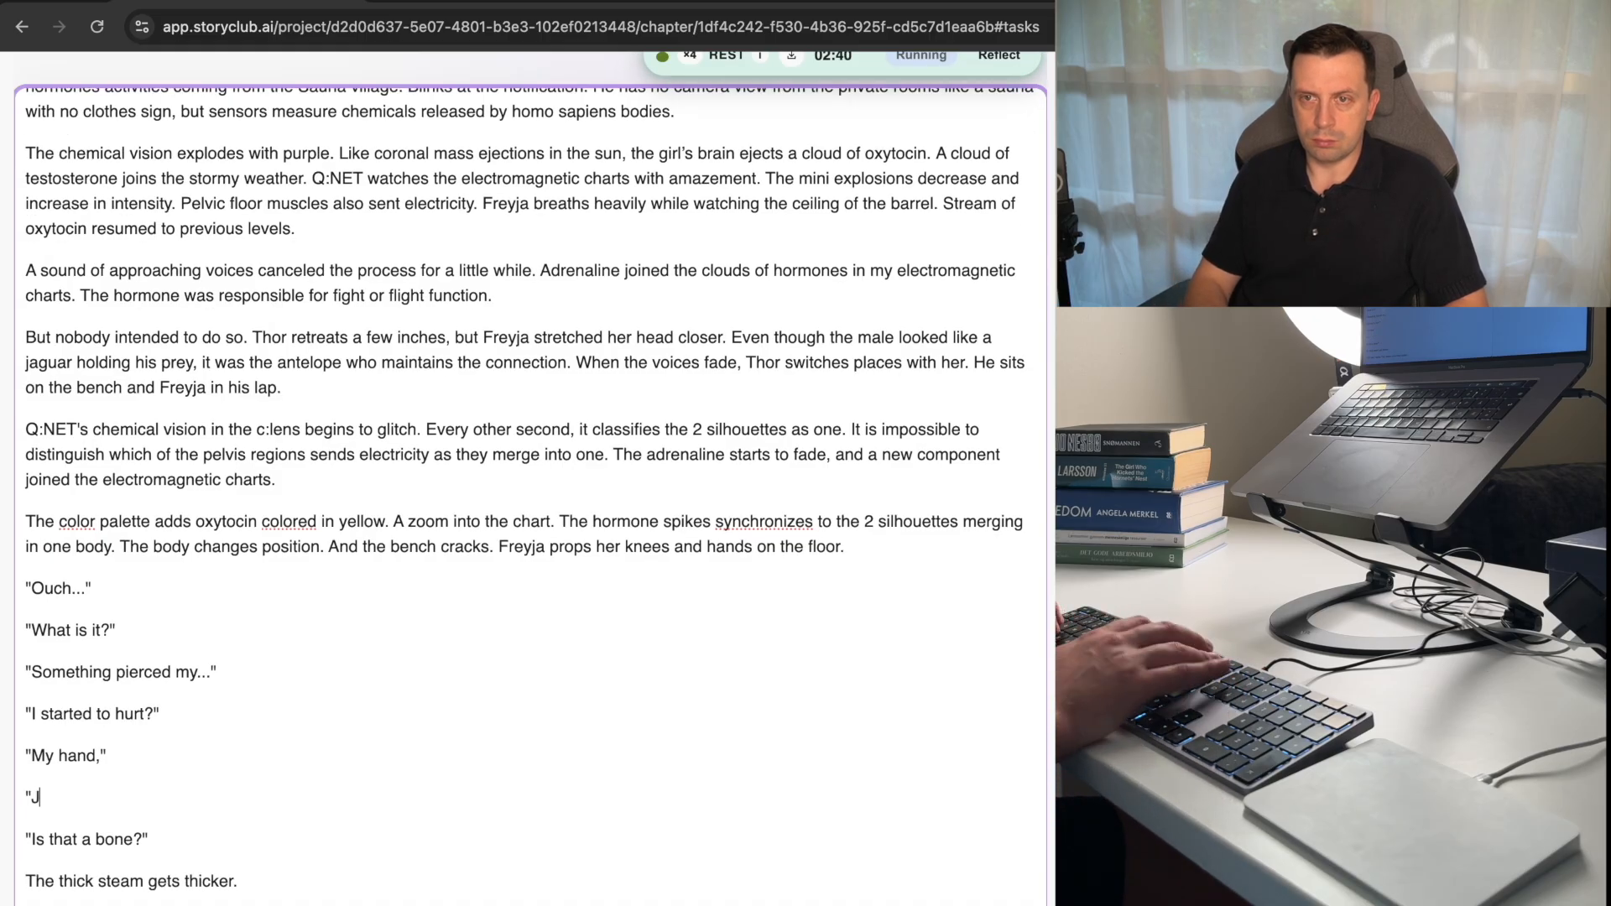
key("BackSpace")
type("Wha")
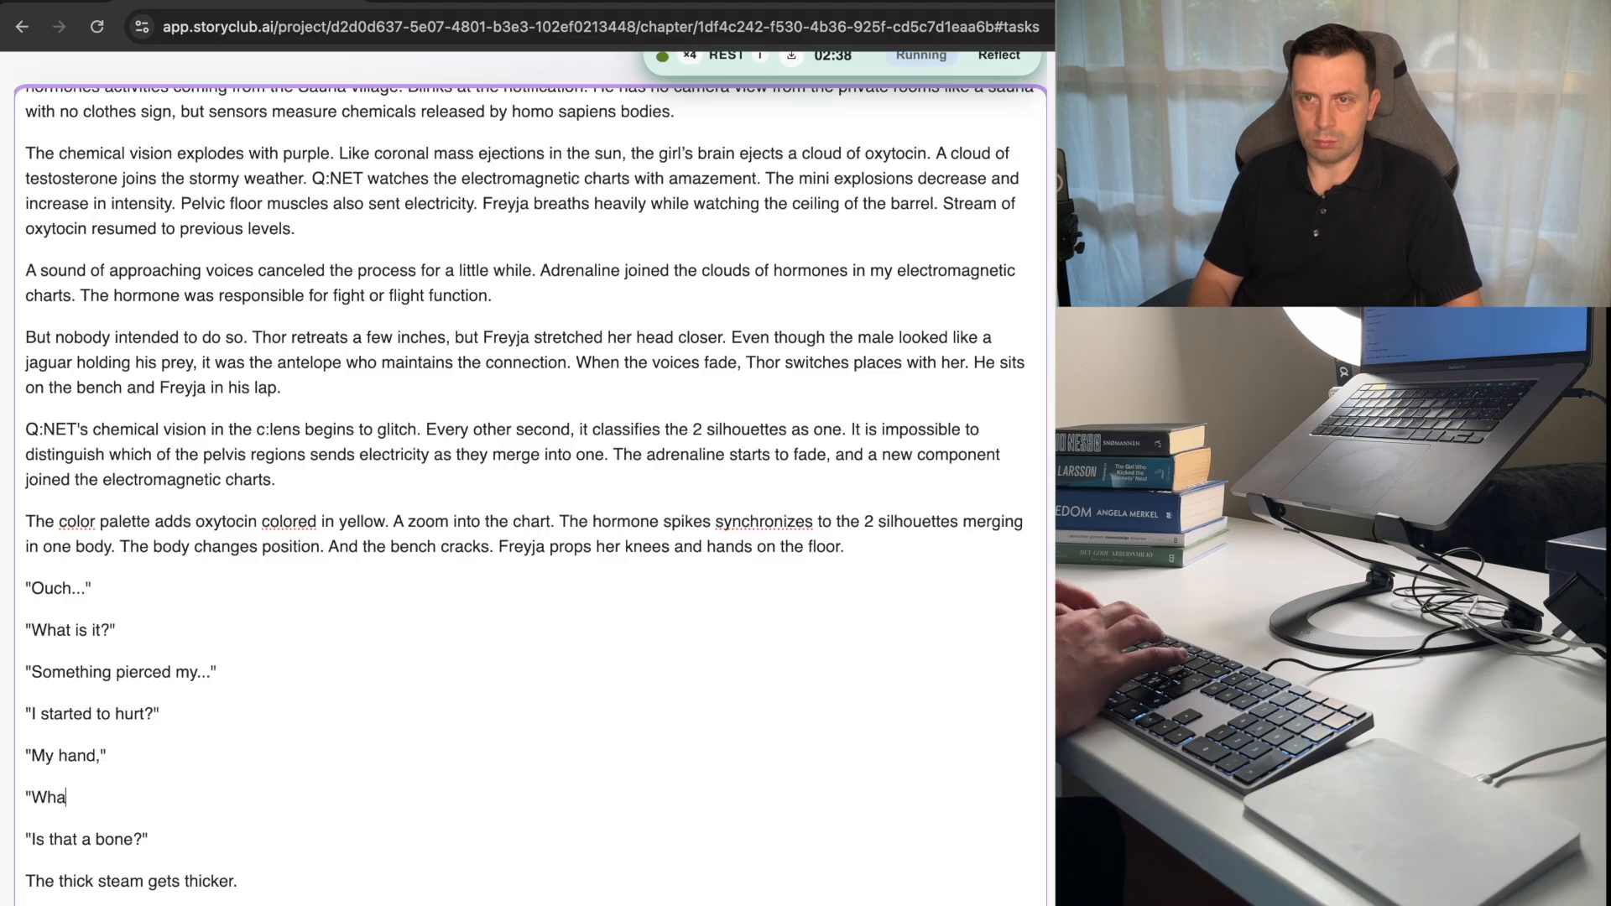
type("t is it?")
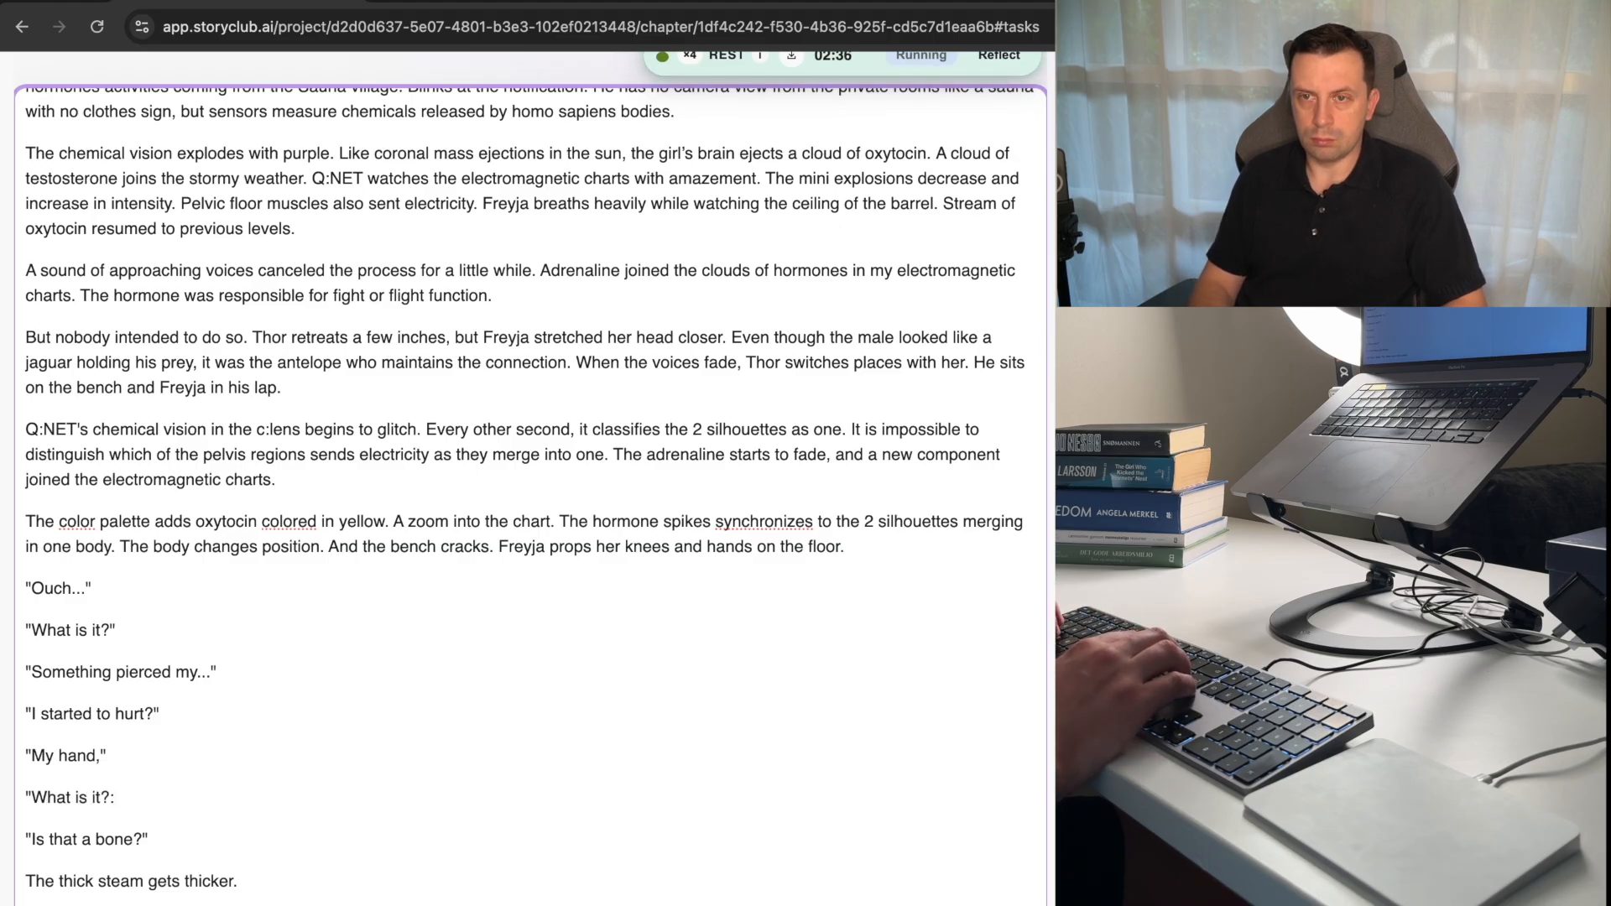
type("\"")
key("Return")
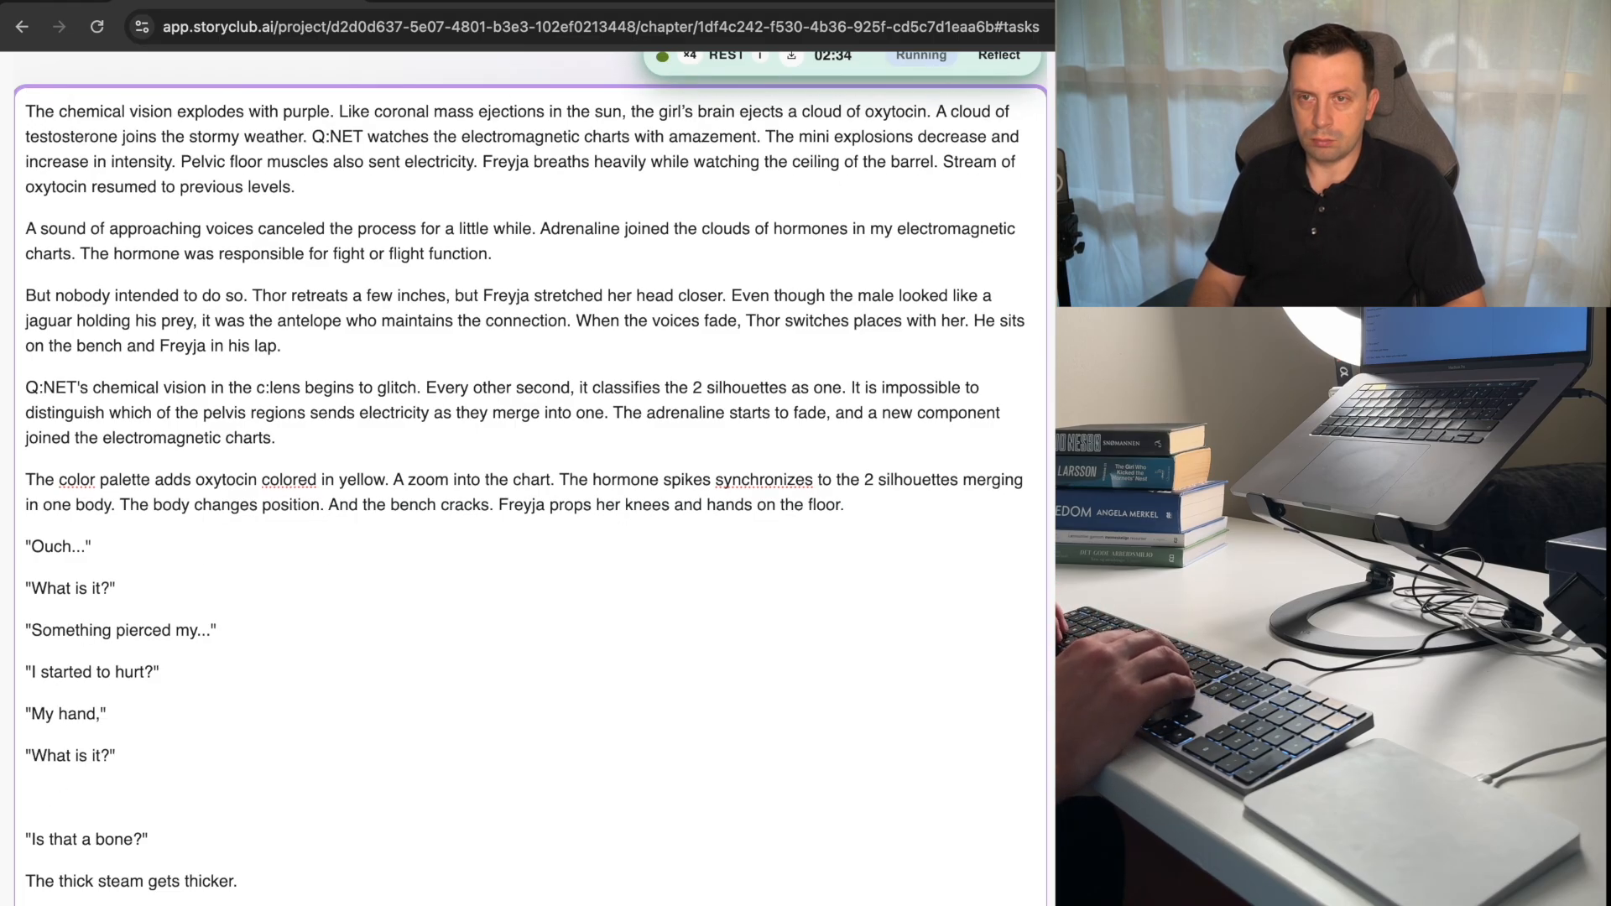
Add the quoted reply "Looks like..." as a new paragraph after the second "What is it?".
type("\"")
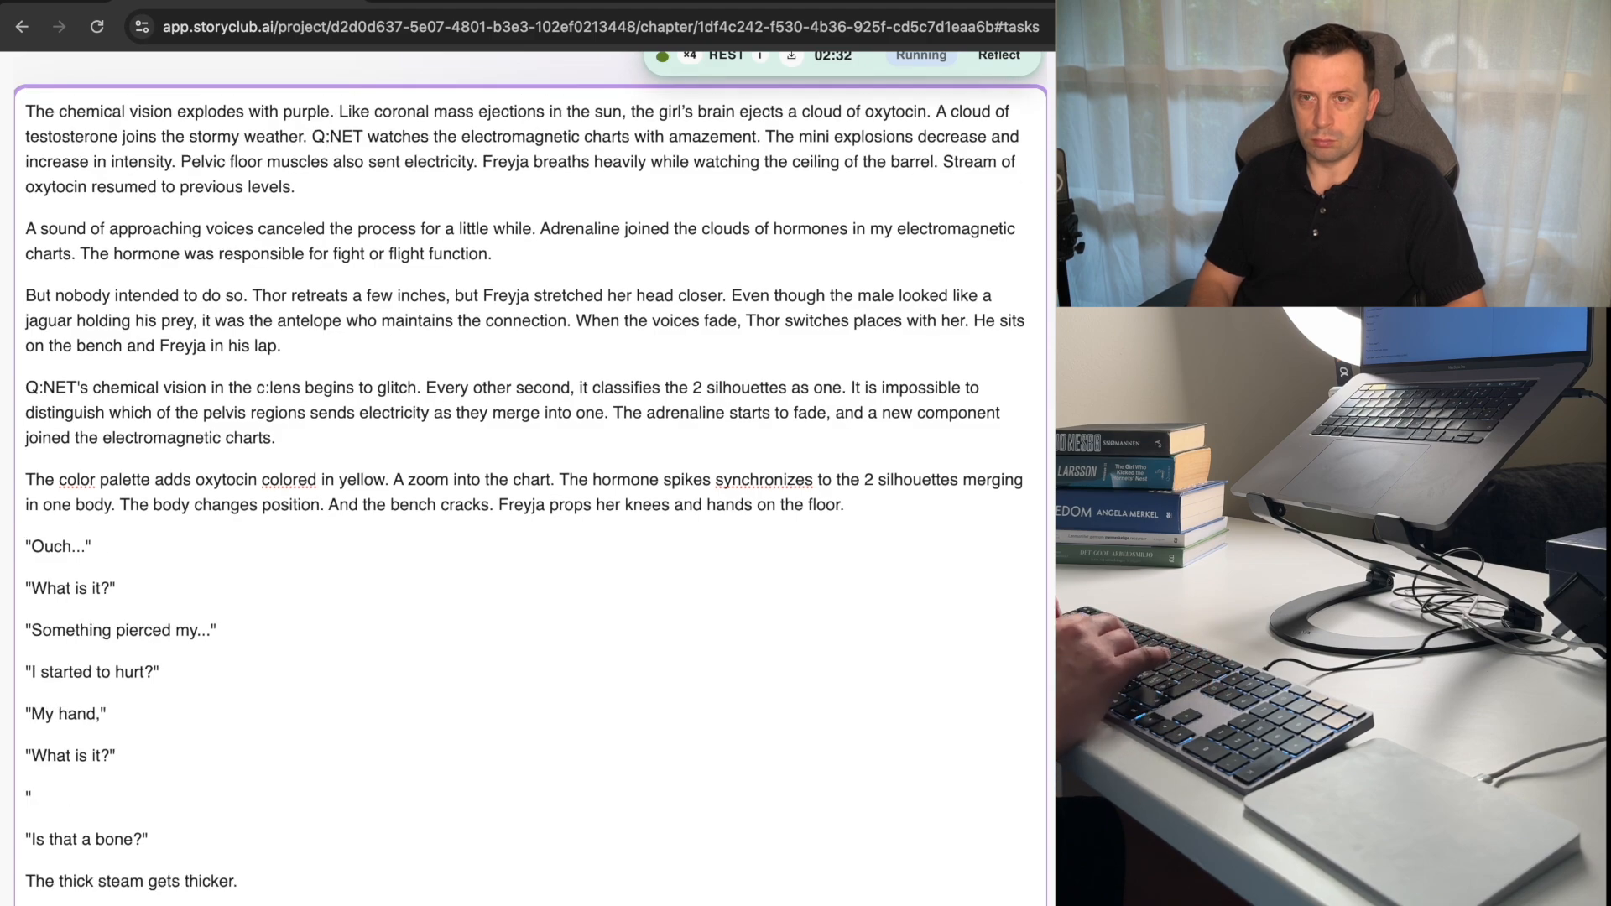
type("Looks li")
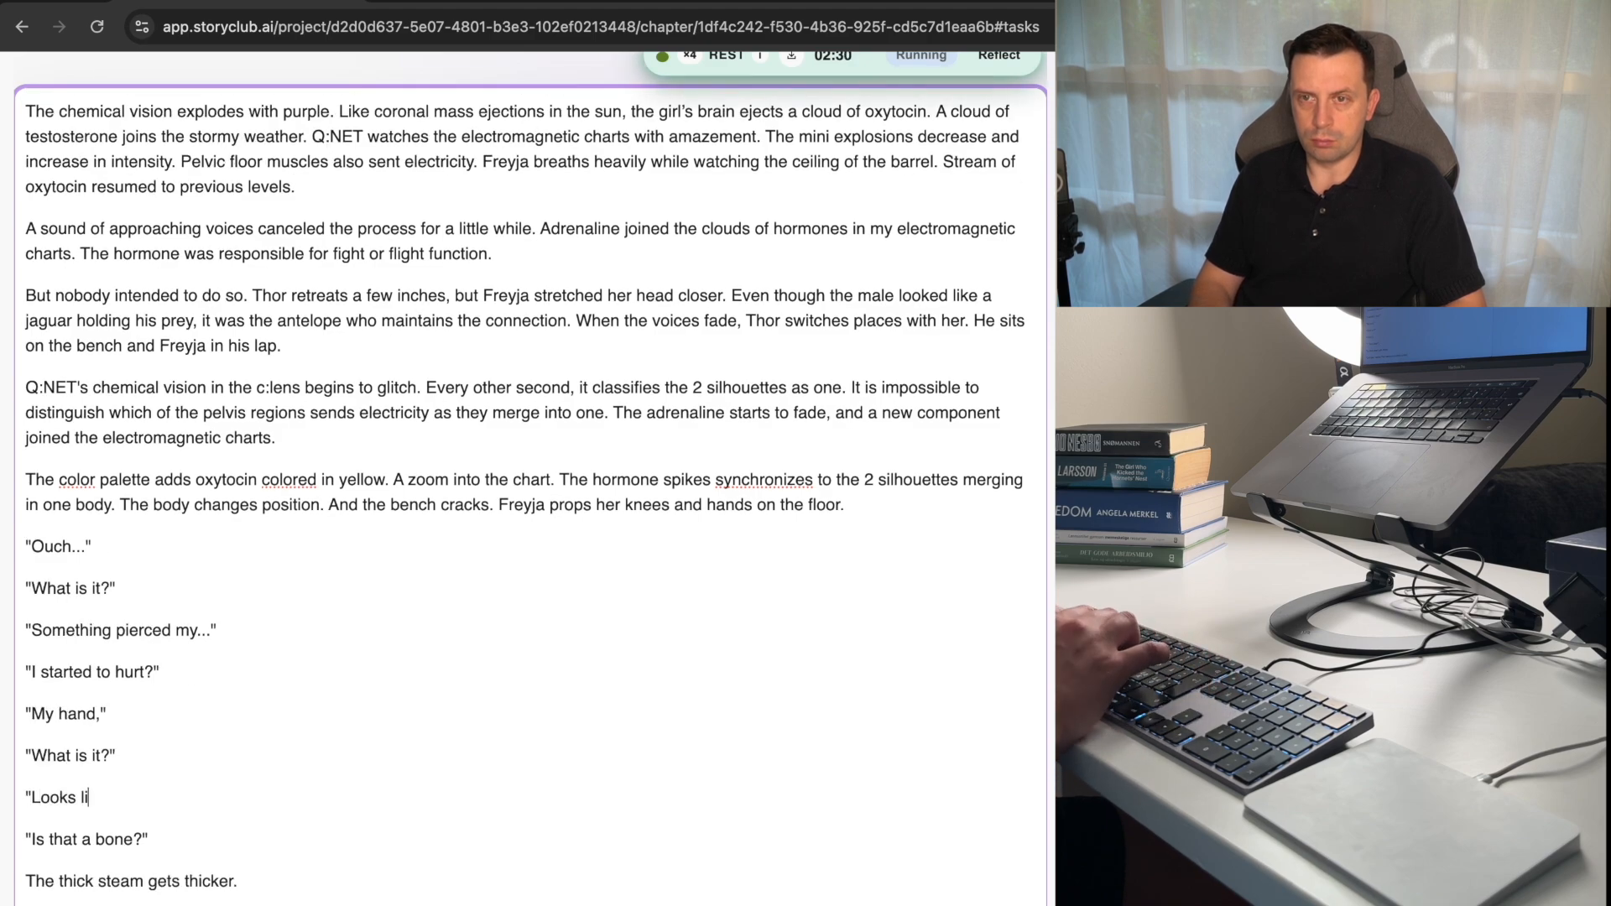
type("ke")
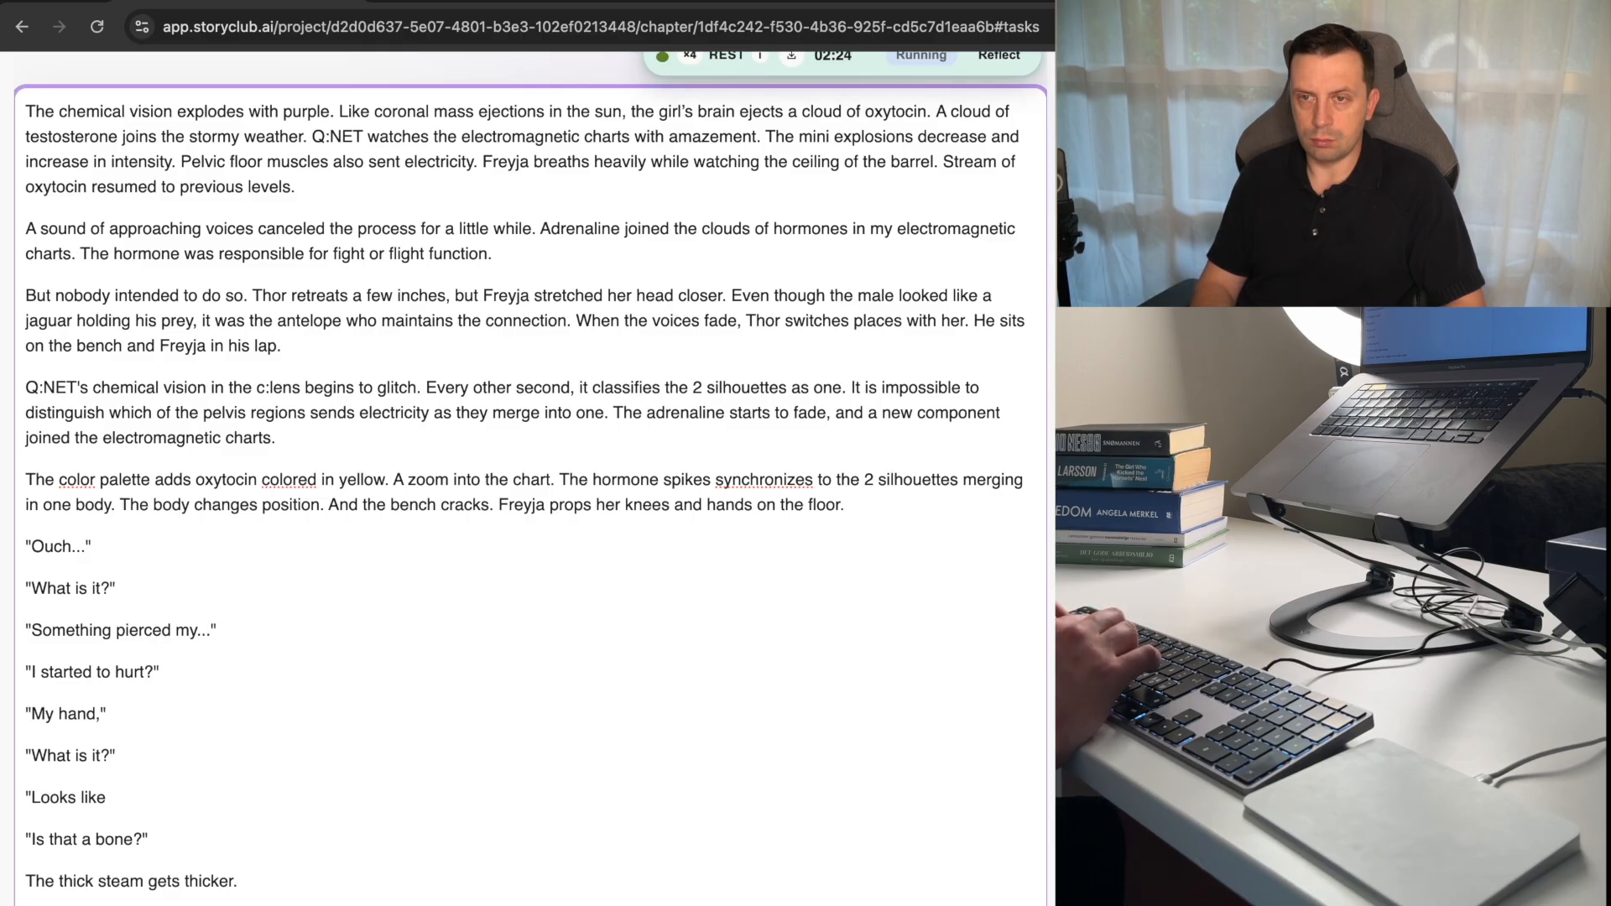
type(".")
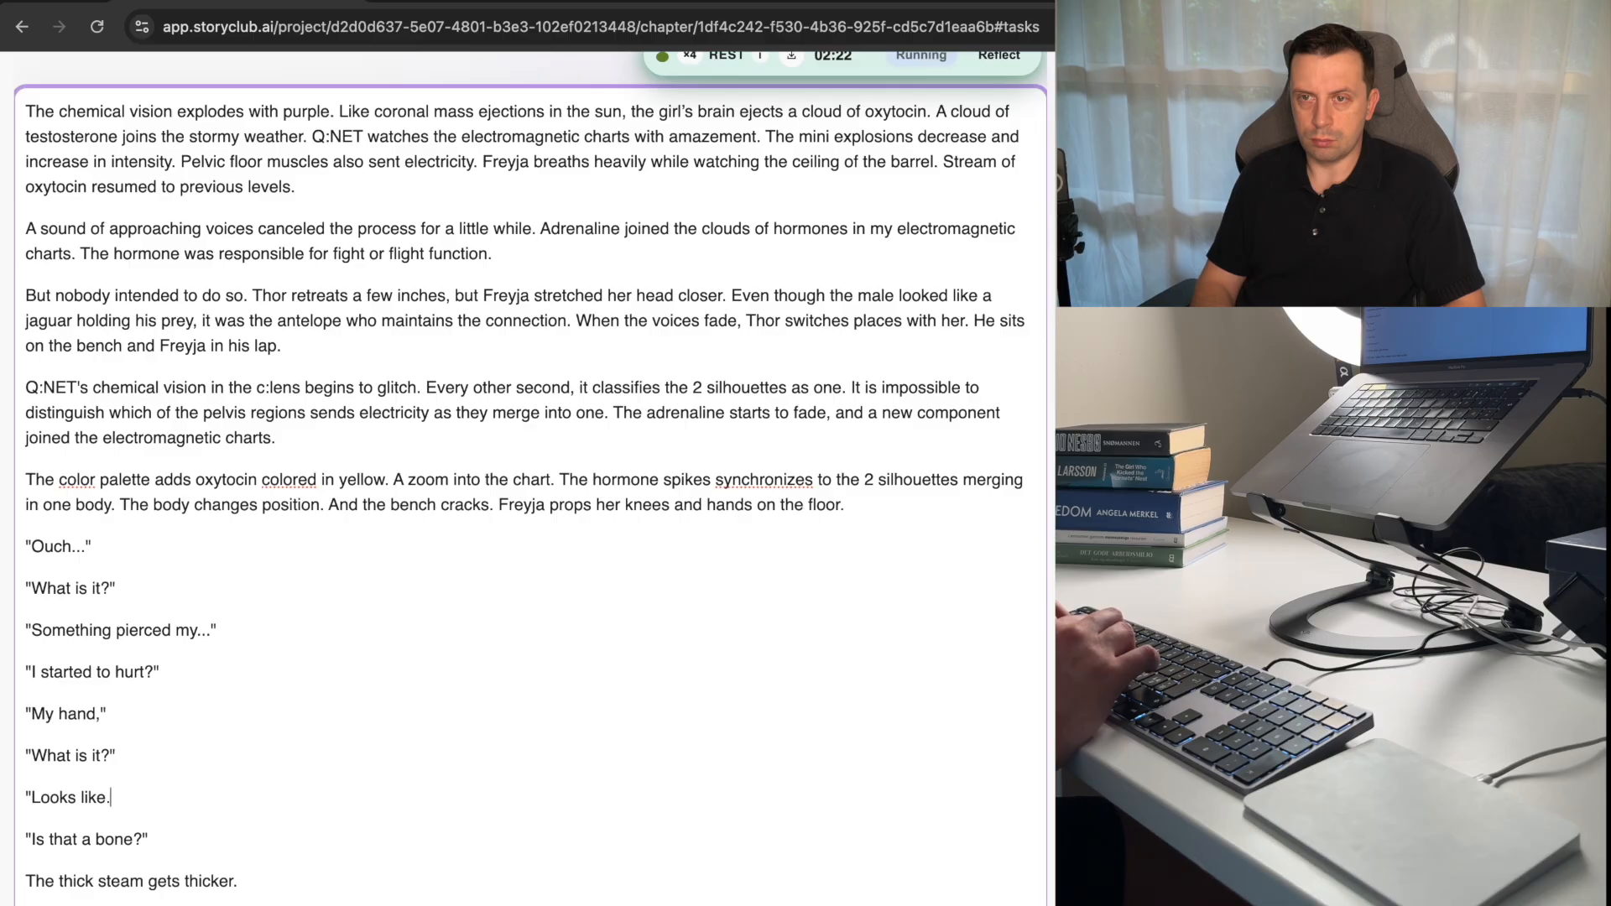
type("..\"")
key("Return")
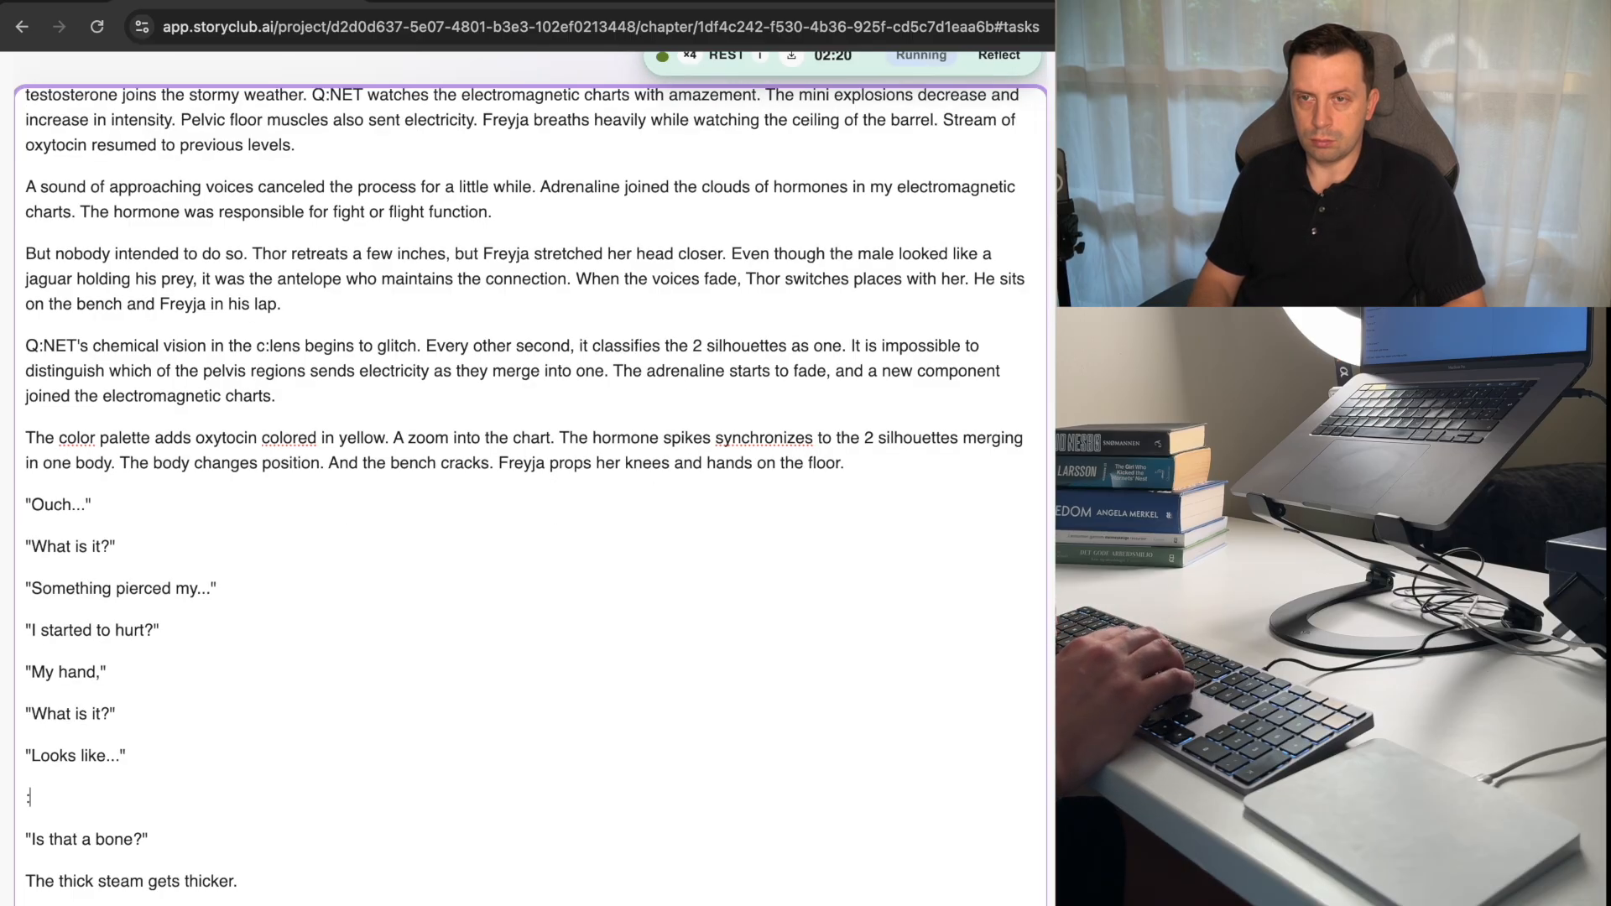
Replace the word "Looks" with "Feels" in the newest dialogue line.
type(":")
key("BackSpace")
key("Left")
key("Left")
key("Left")
key("Left")
key("Left")
key("Left")
key("Left")
key("Left")
key("Left")
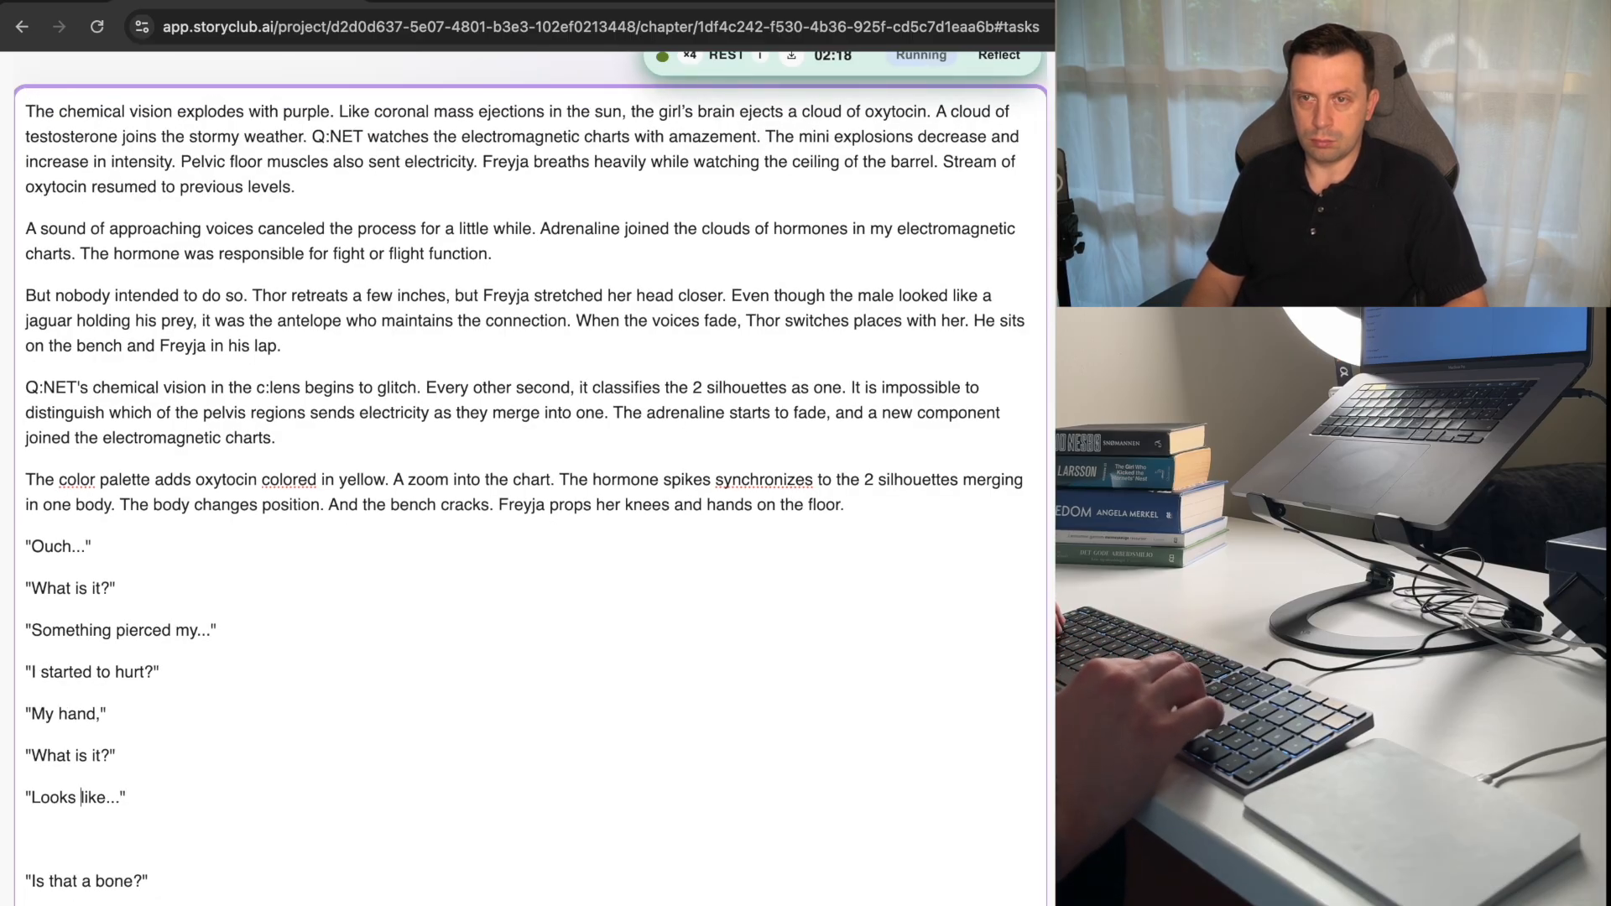
key("alt+shift+Left")
type("Feels")
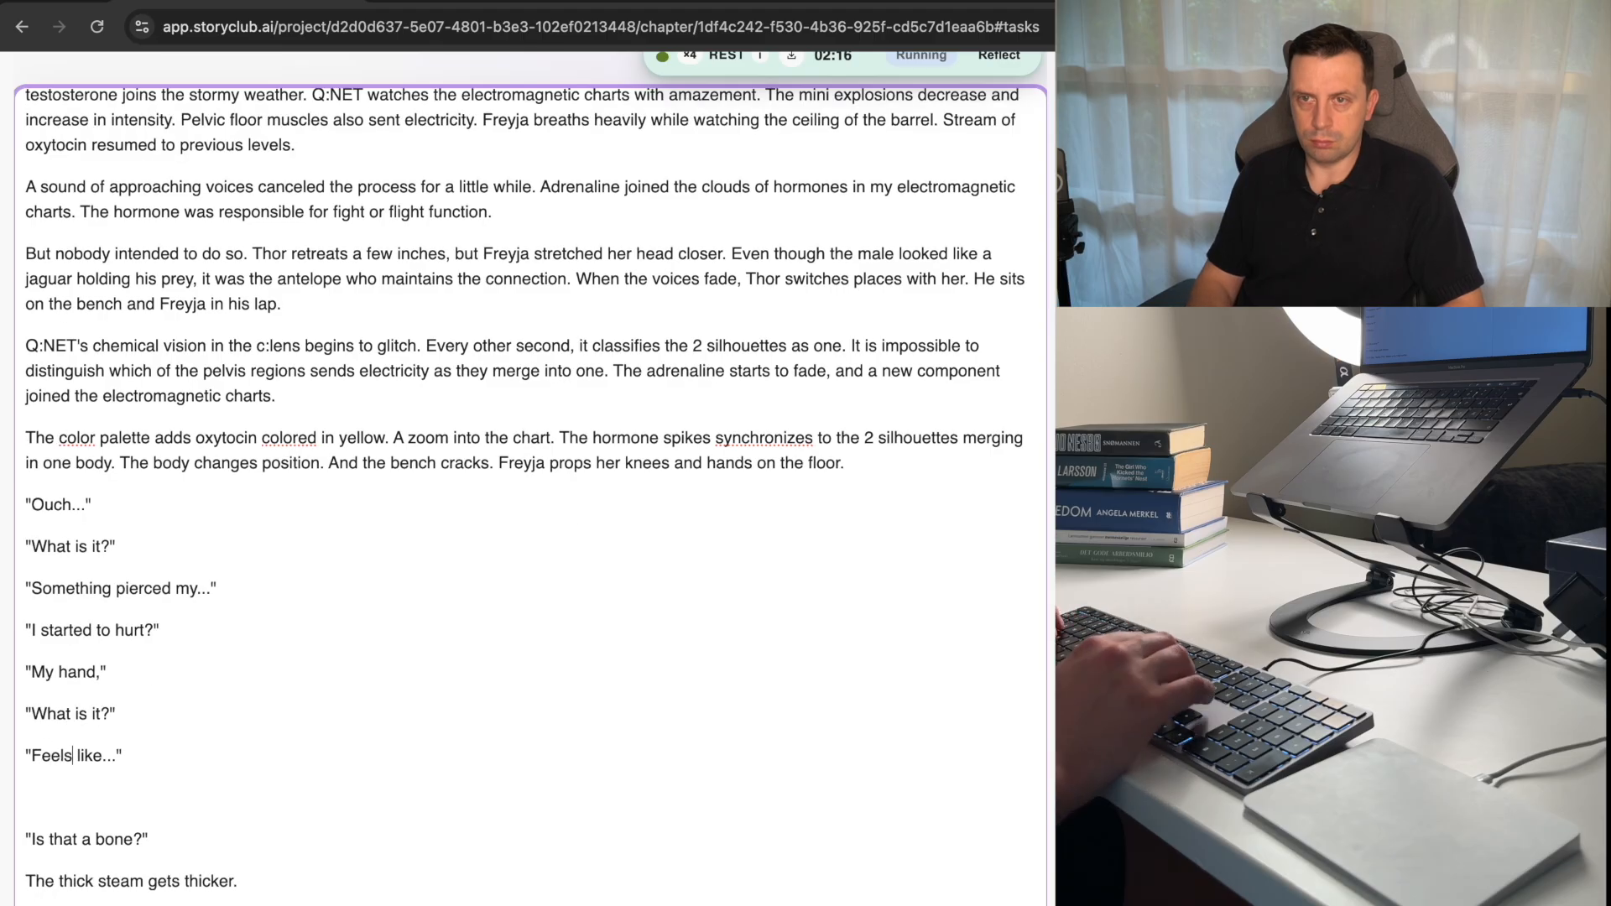
Start a narrative sentence about Freyja and Thor in the empty paragraph below the newest dialogue line, leaving it open-ended after "and".
key("Down")
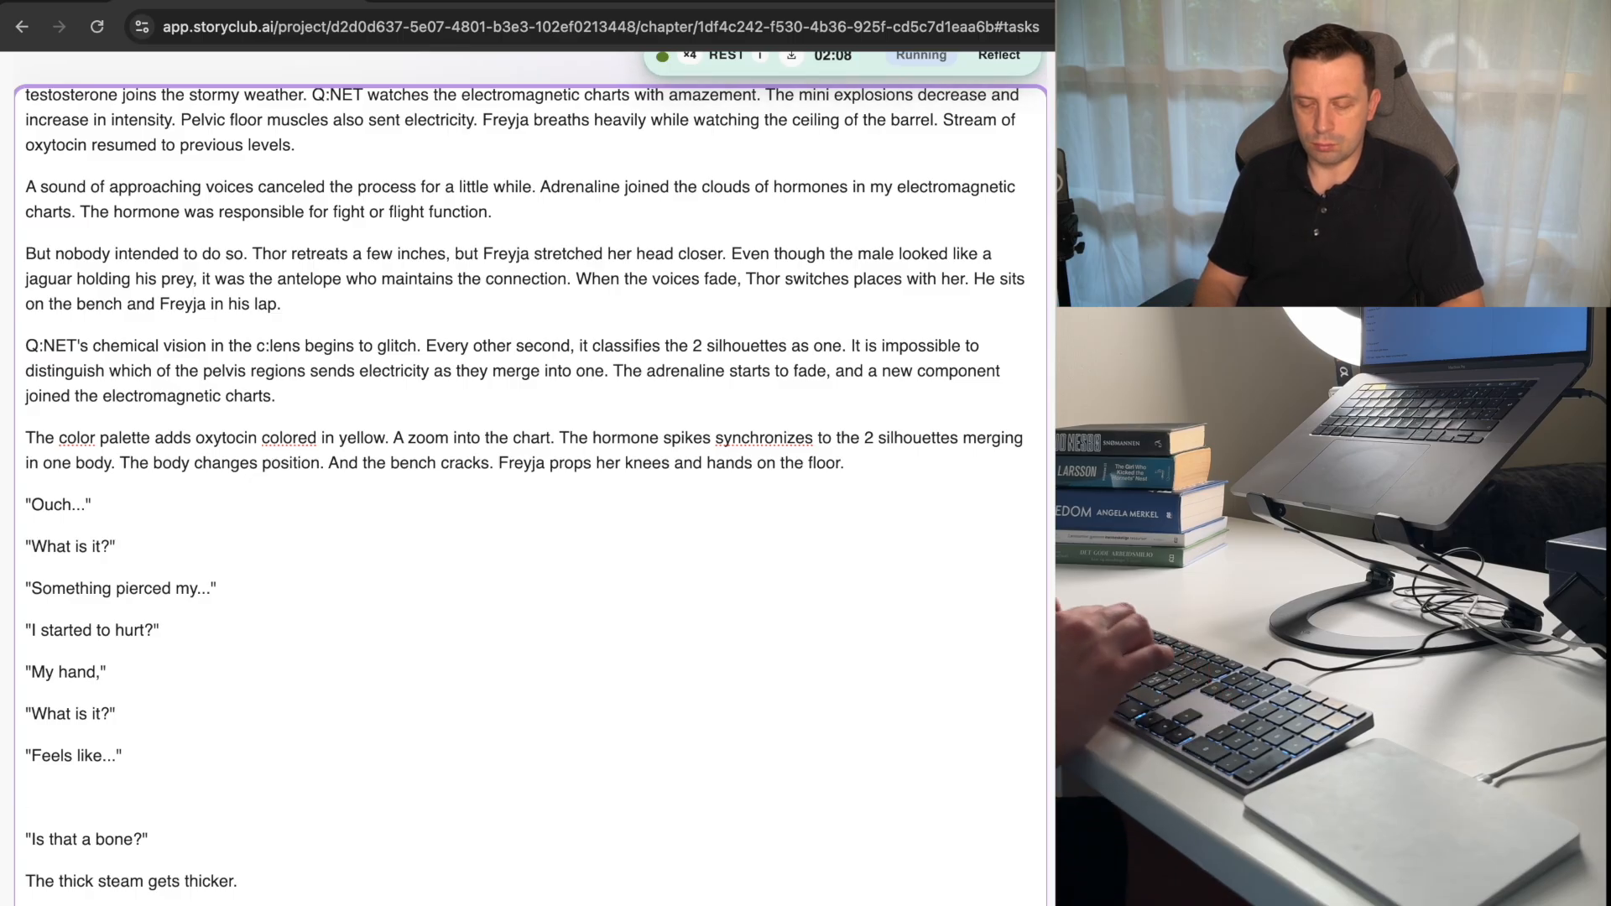
type("Fery")
key("BackSpace")
key("BackSpace")
key("BackSpace")
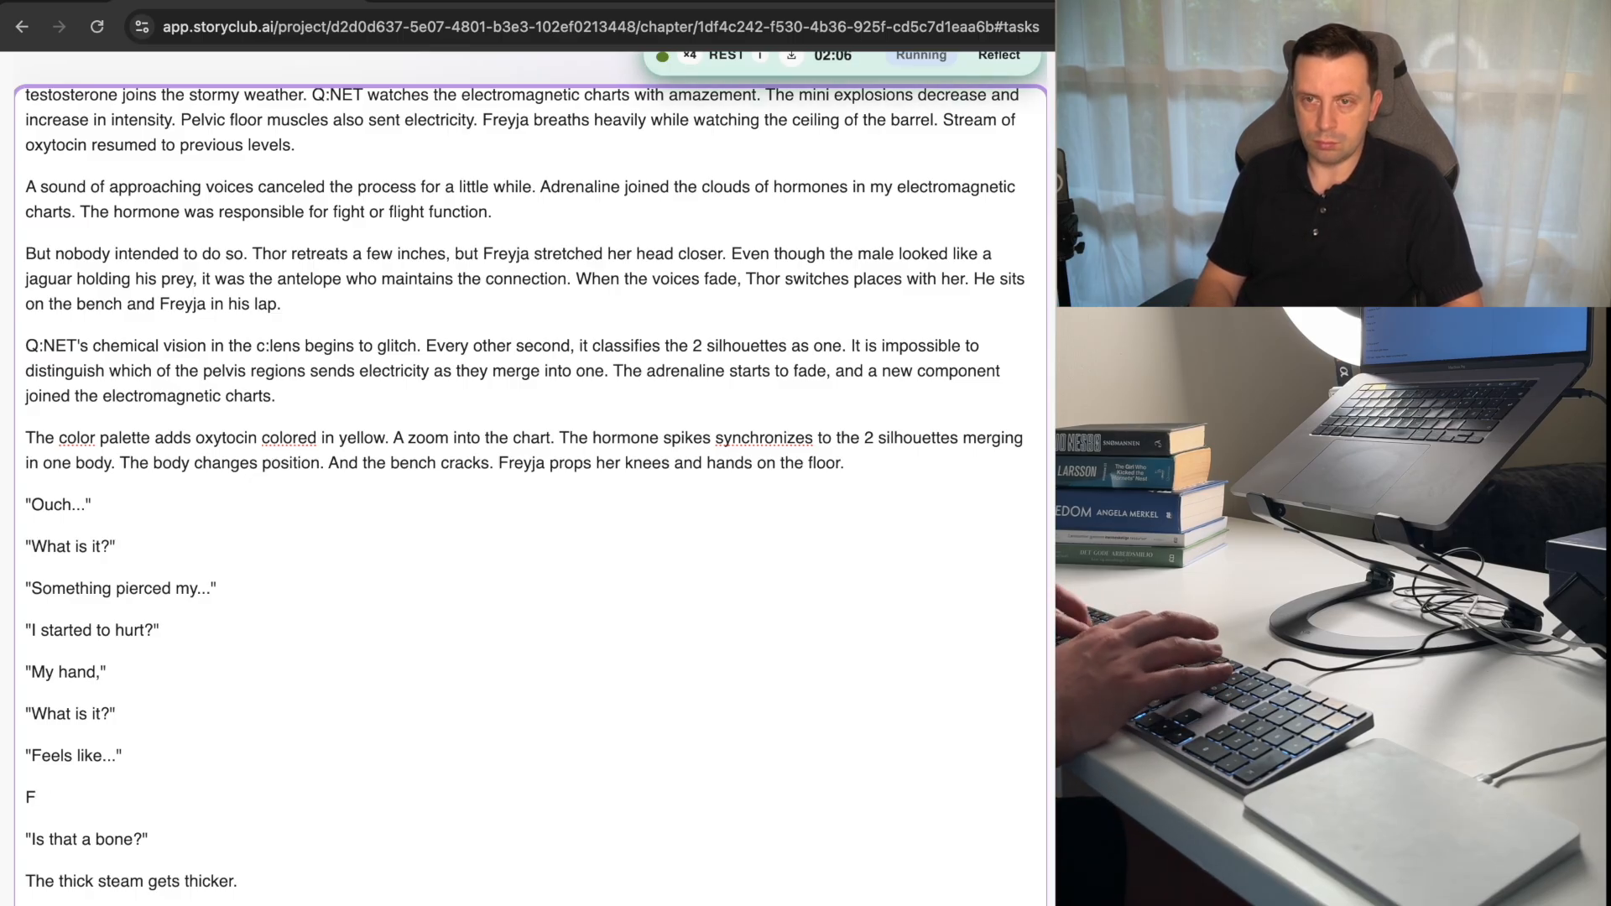
type("reyja pushe")
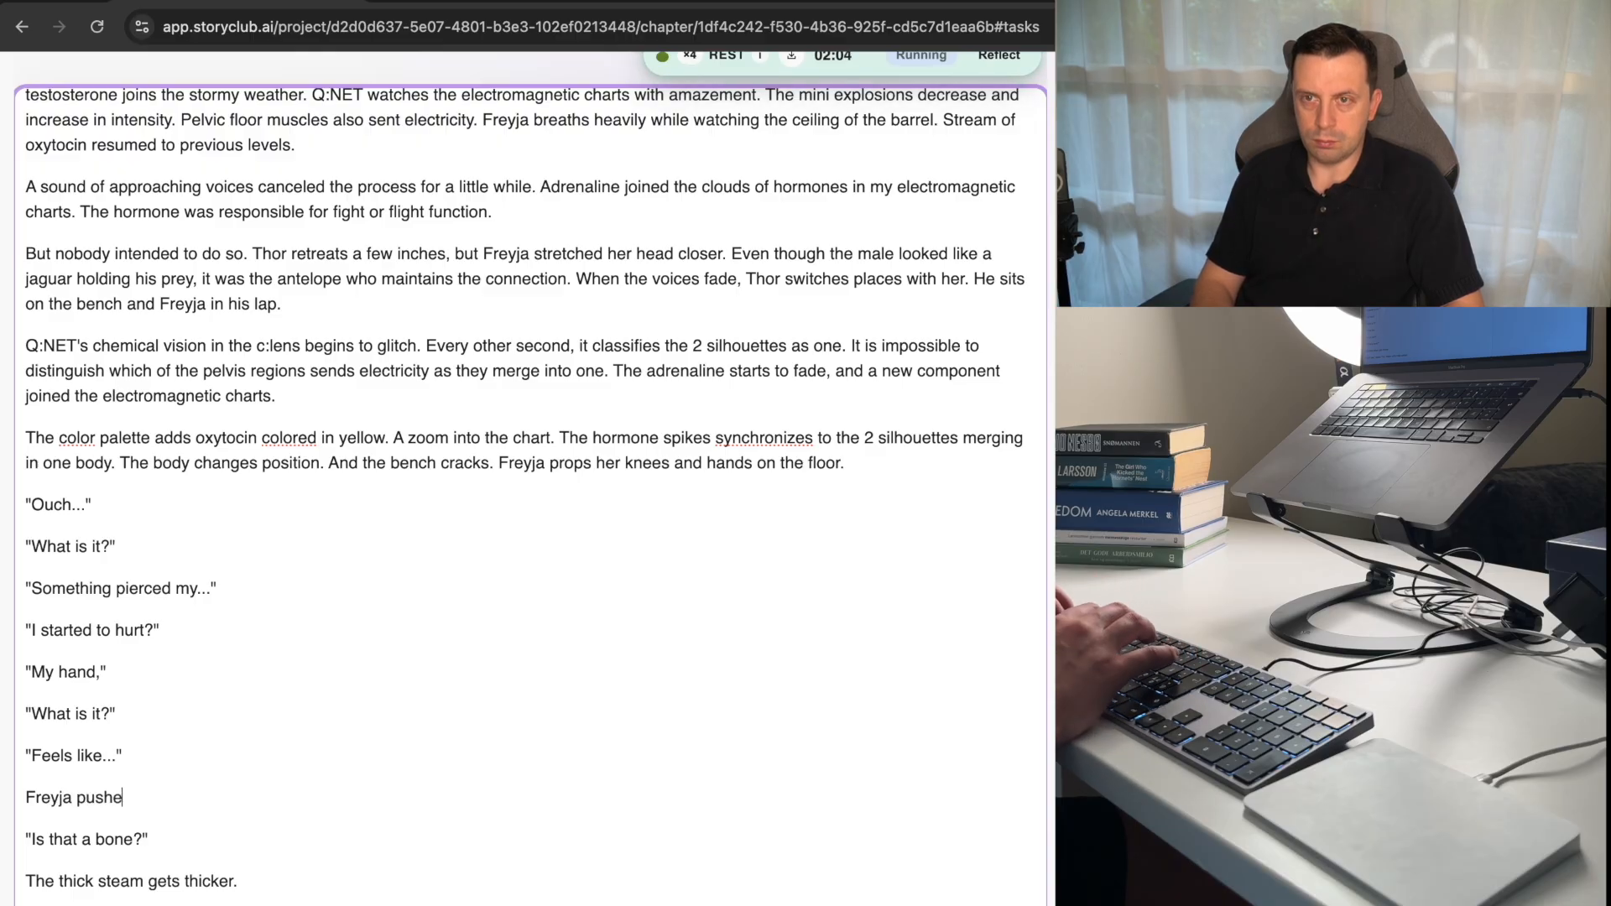
type("s his b")
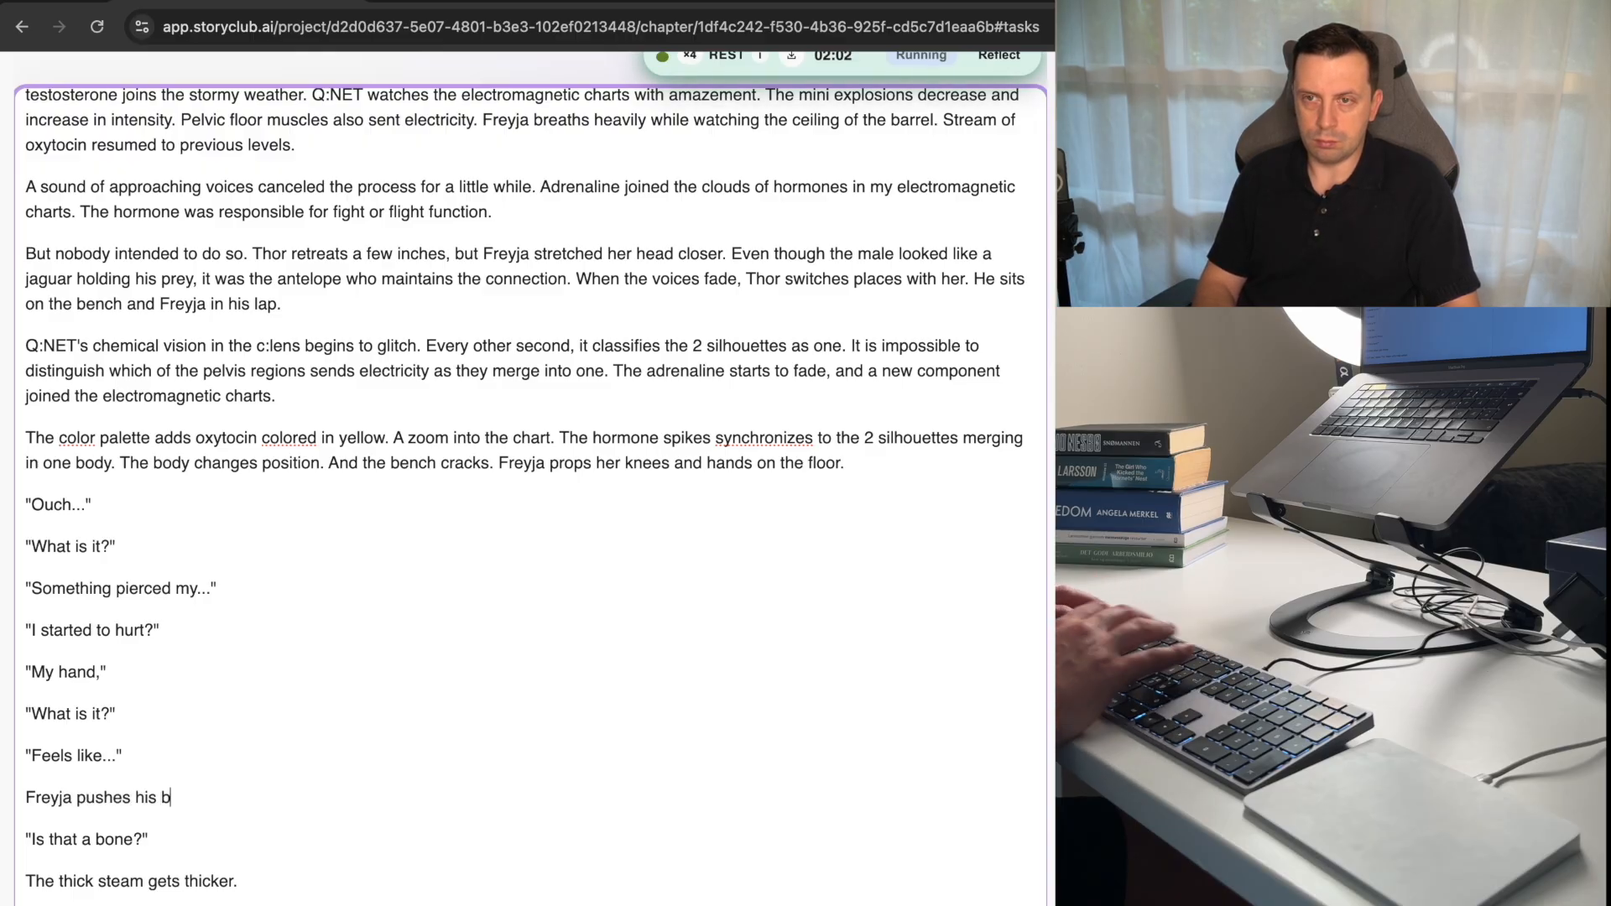
type("uttocks")
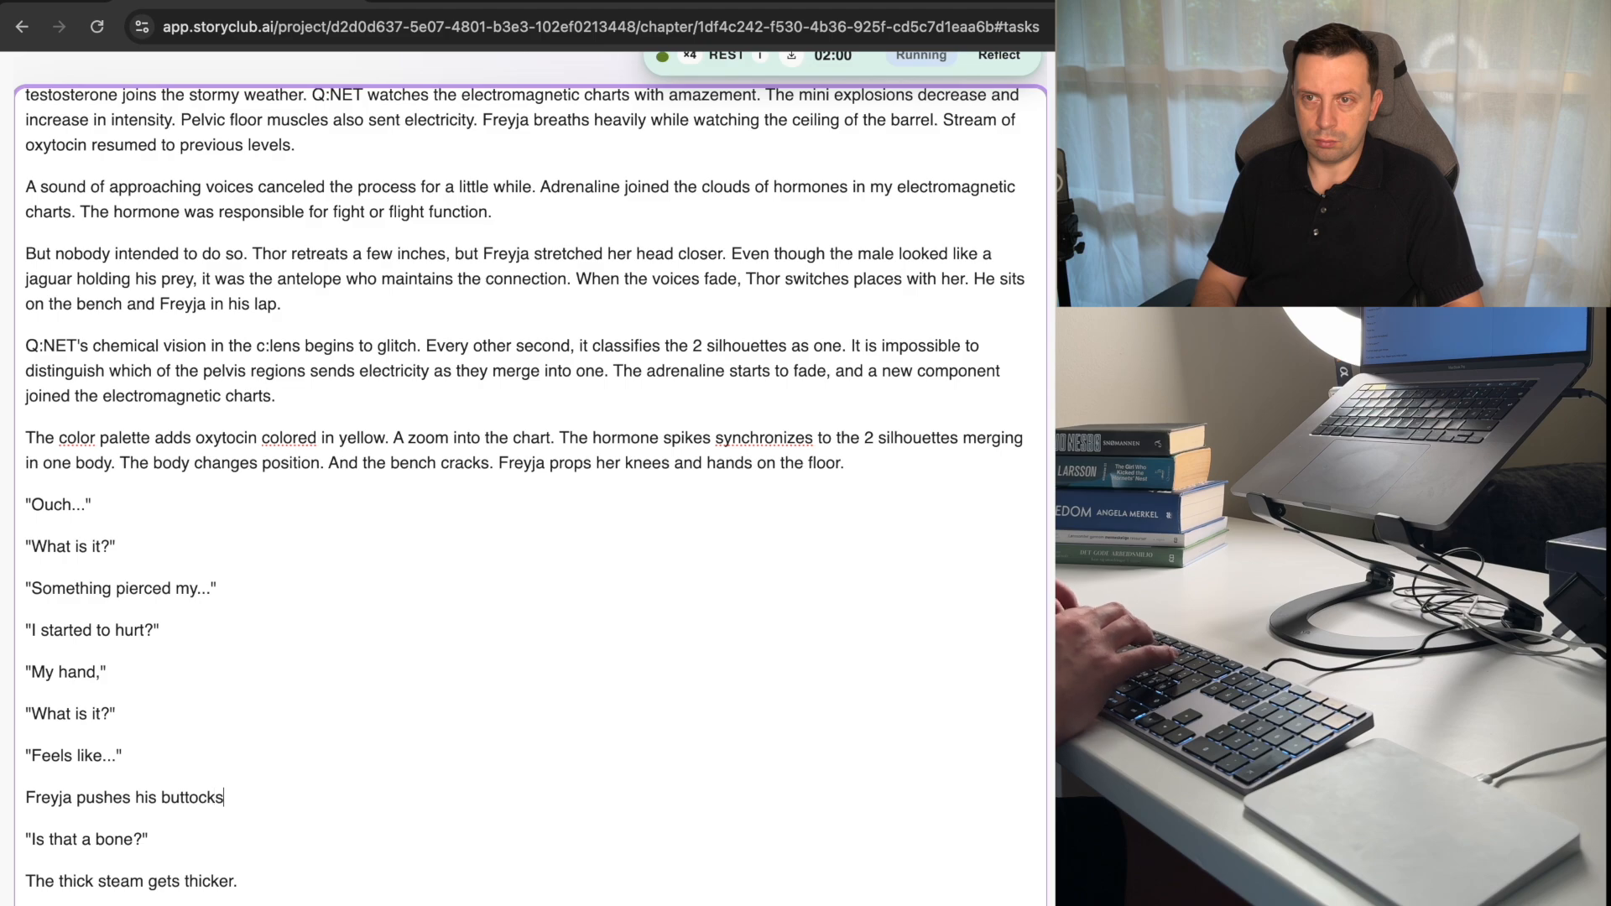
type(" against thors")
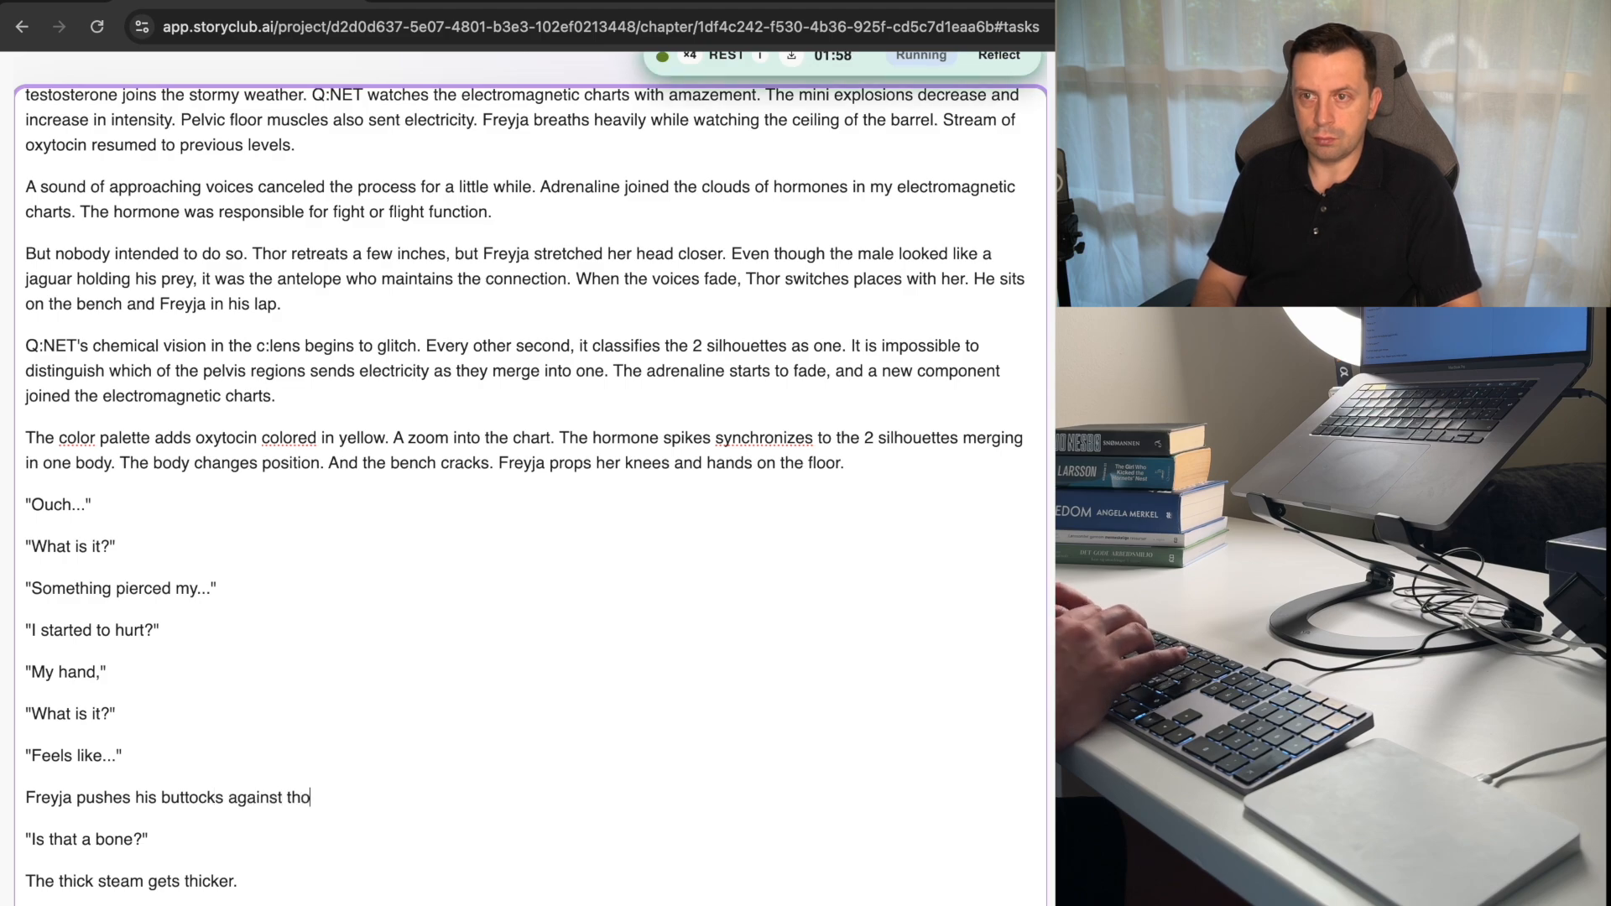
key("BackSpace")
key("BackSpace")
key("BackSpace")
key("BackSpace")
key("BackSpace")
type("T")
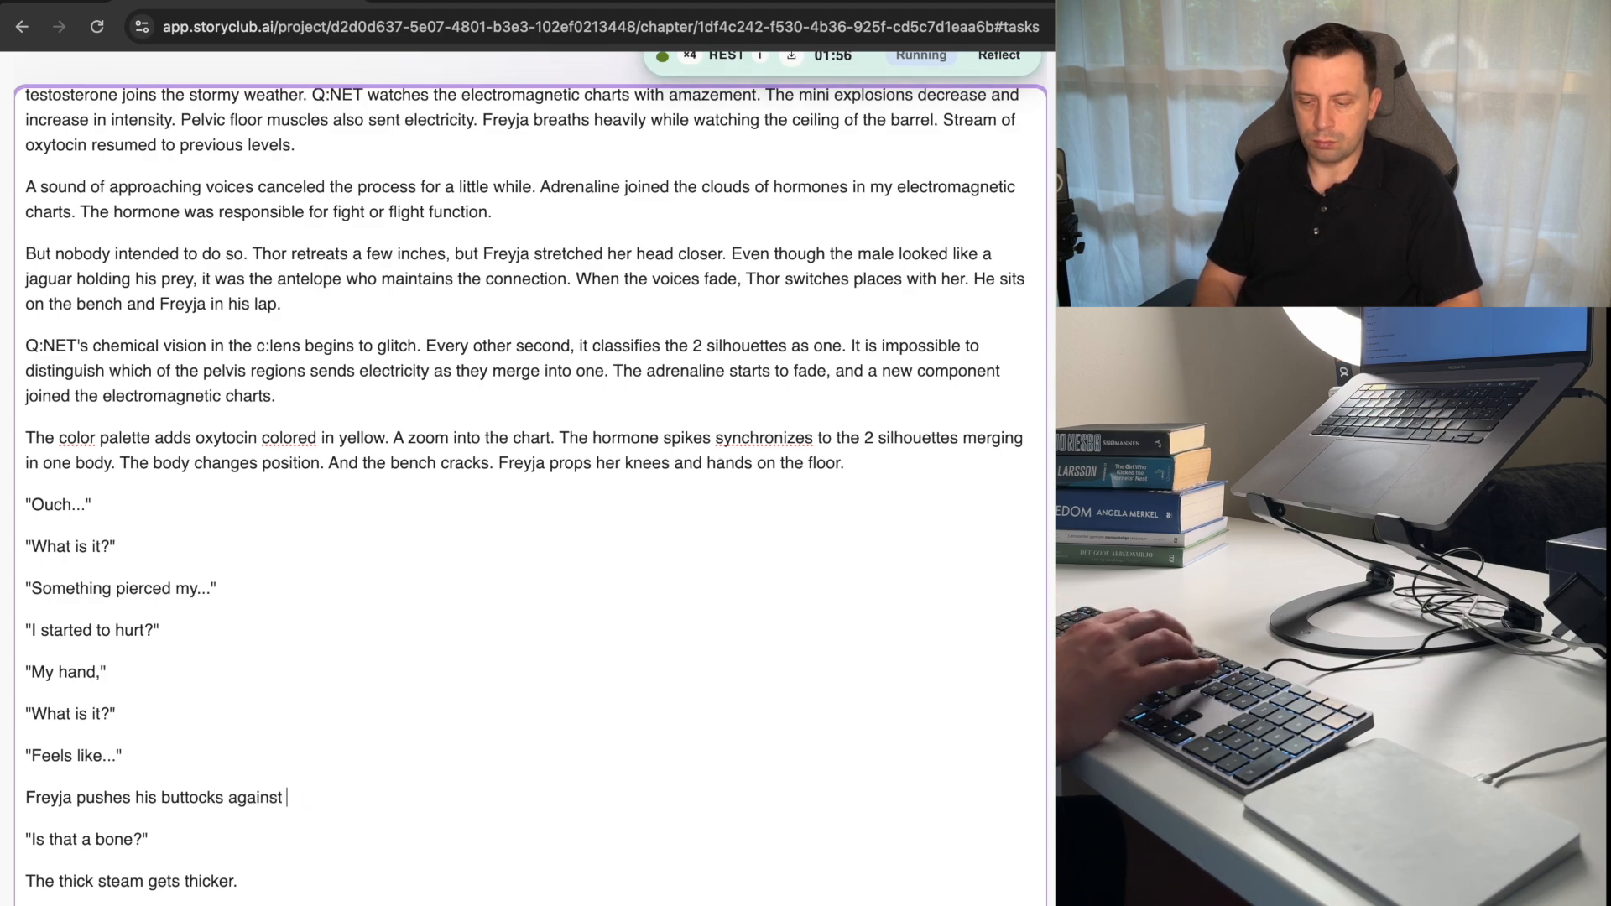
type("Thor's p")
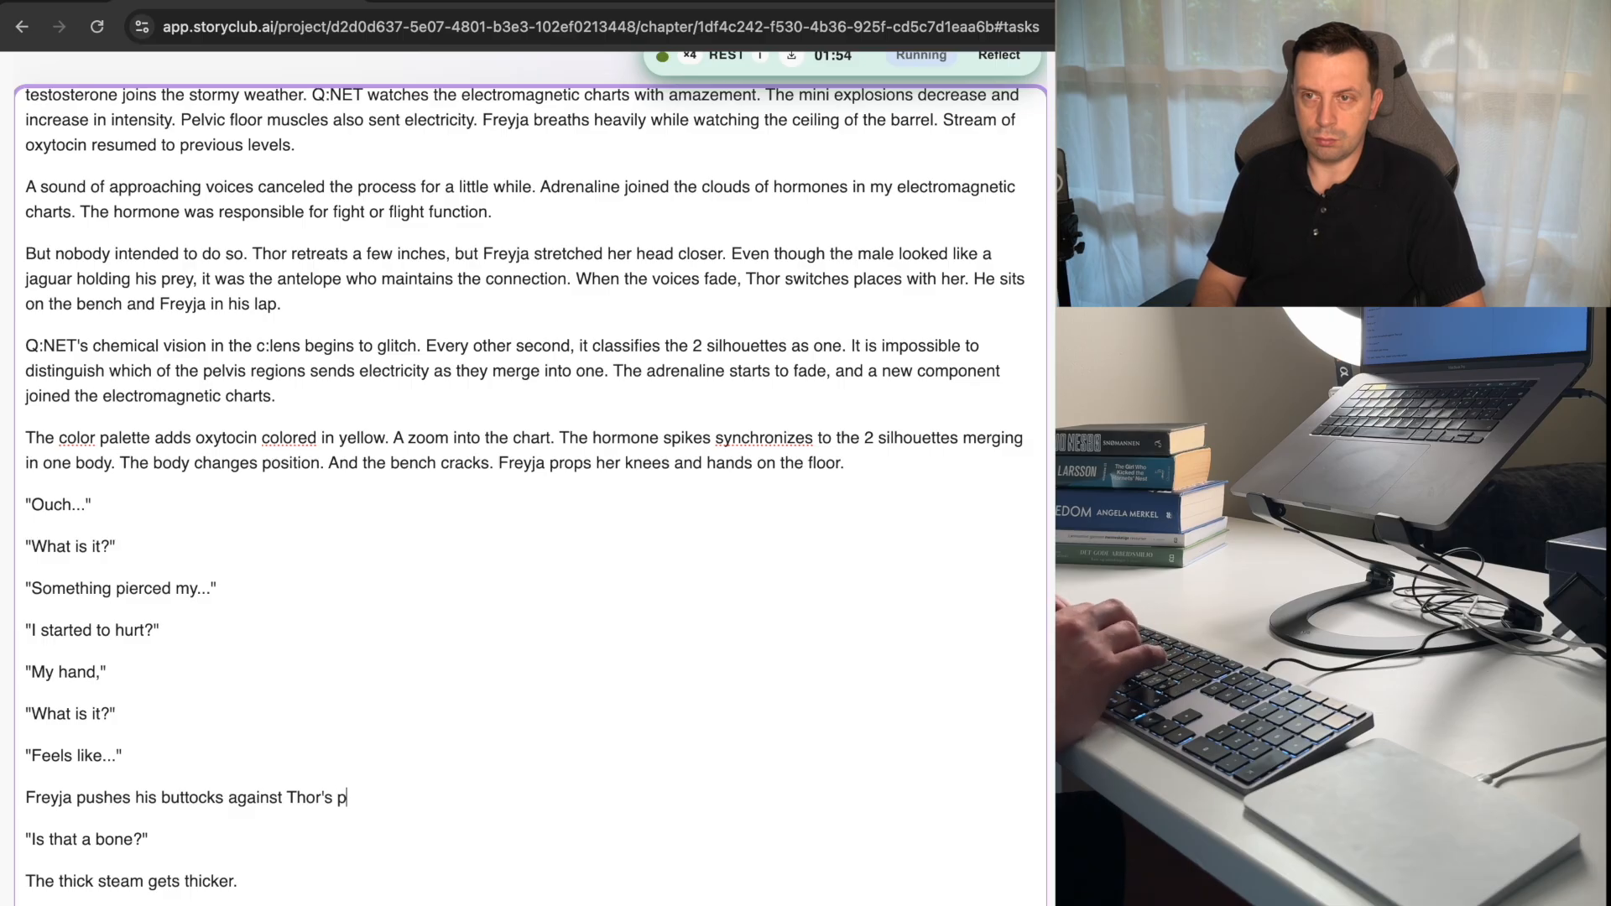
type("elvis ")
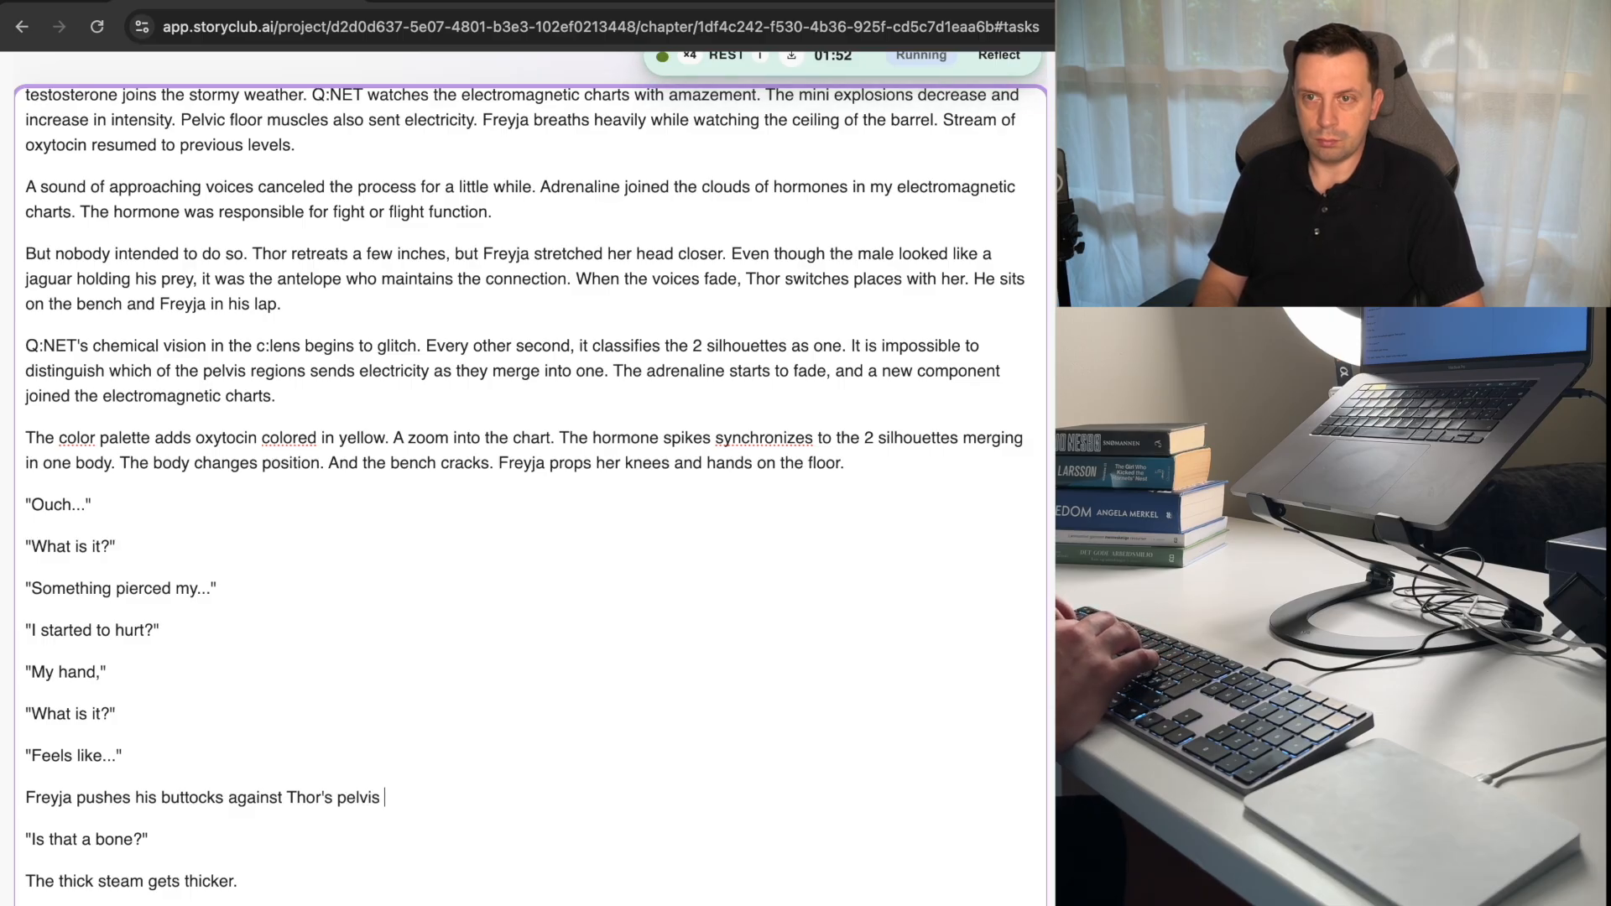
type("and")
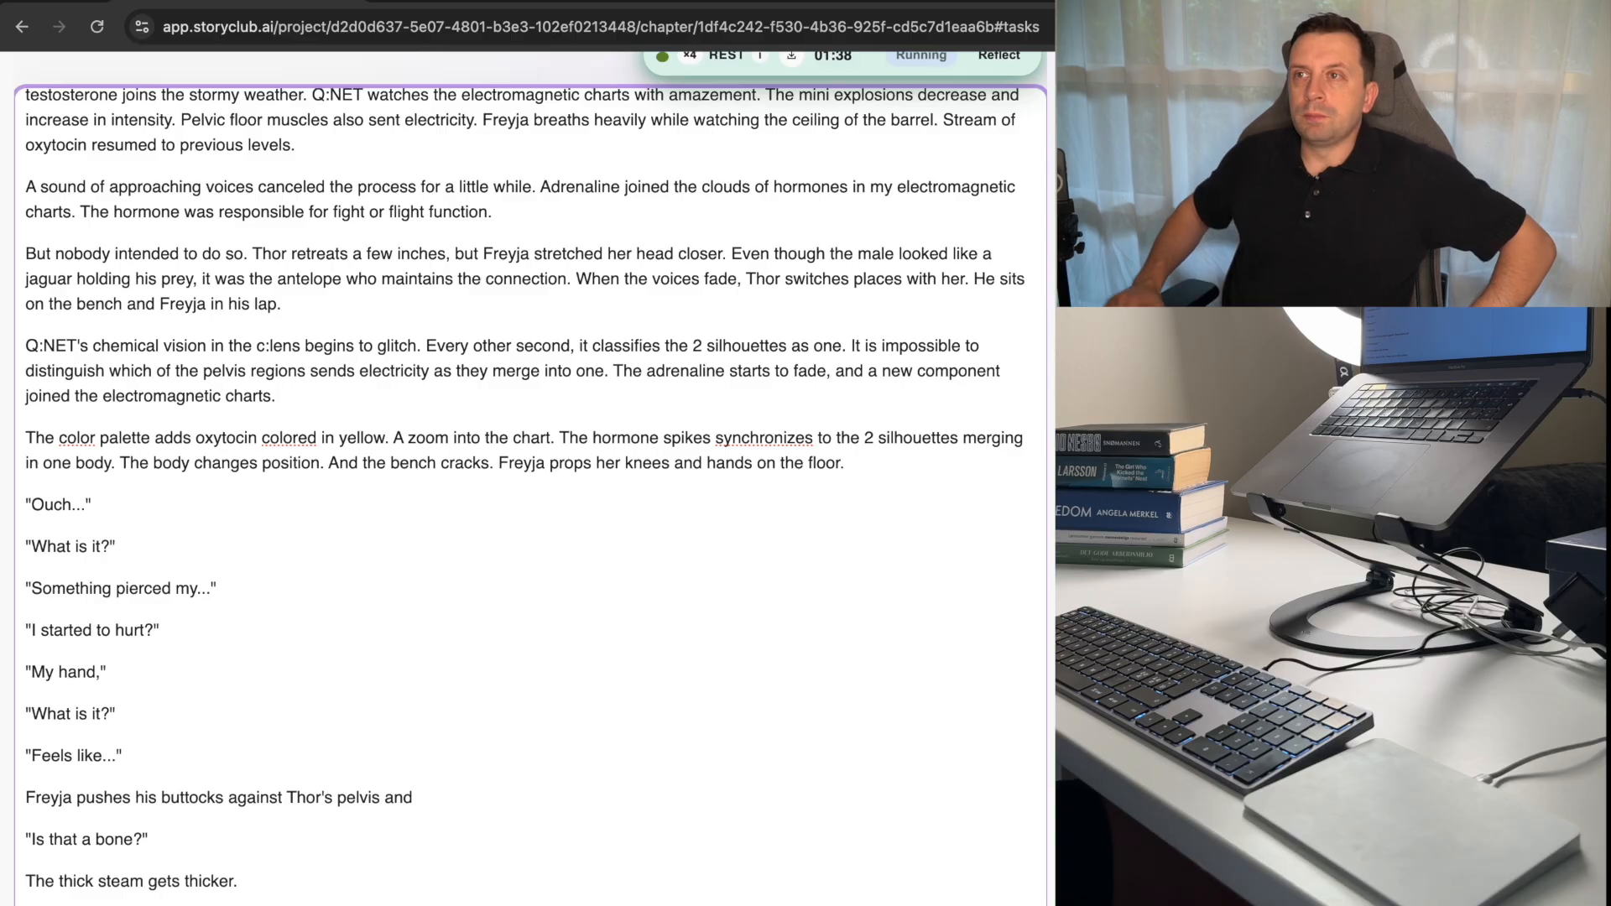
Continue the abandoned Pomodoro session dated 03/07/2026, 19:01:45 from the session history.
scroll(891, 478, "up", 10)
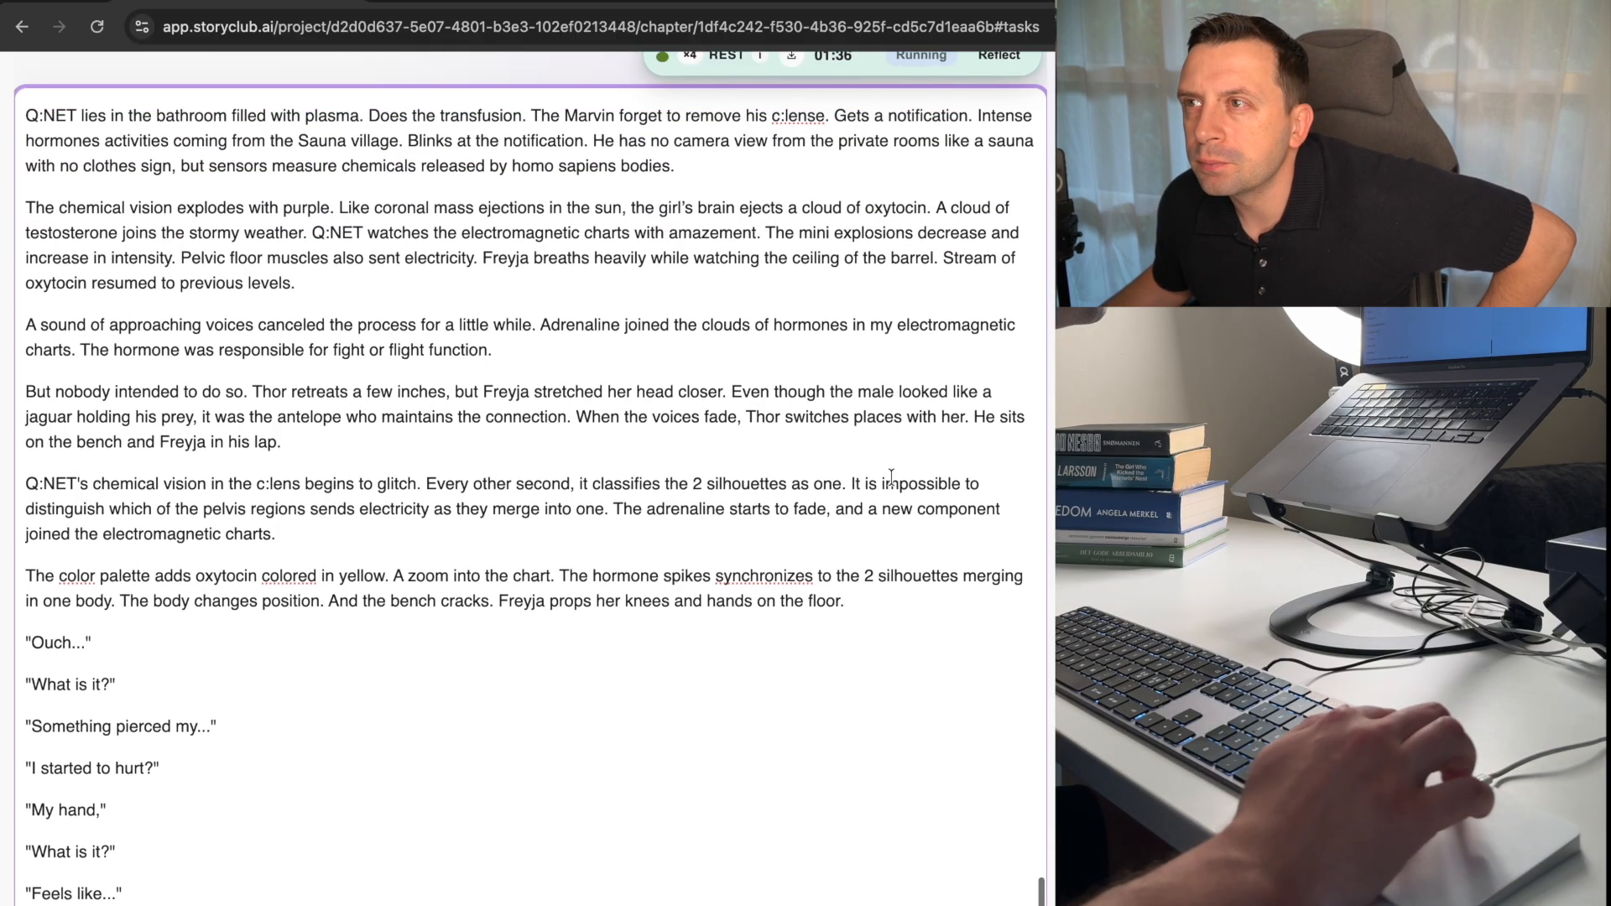
scroll(1027, 507, "up", 1)
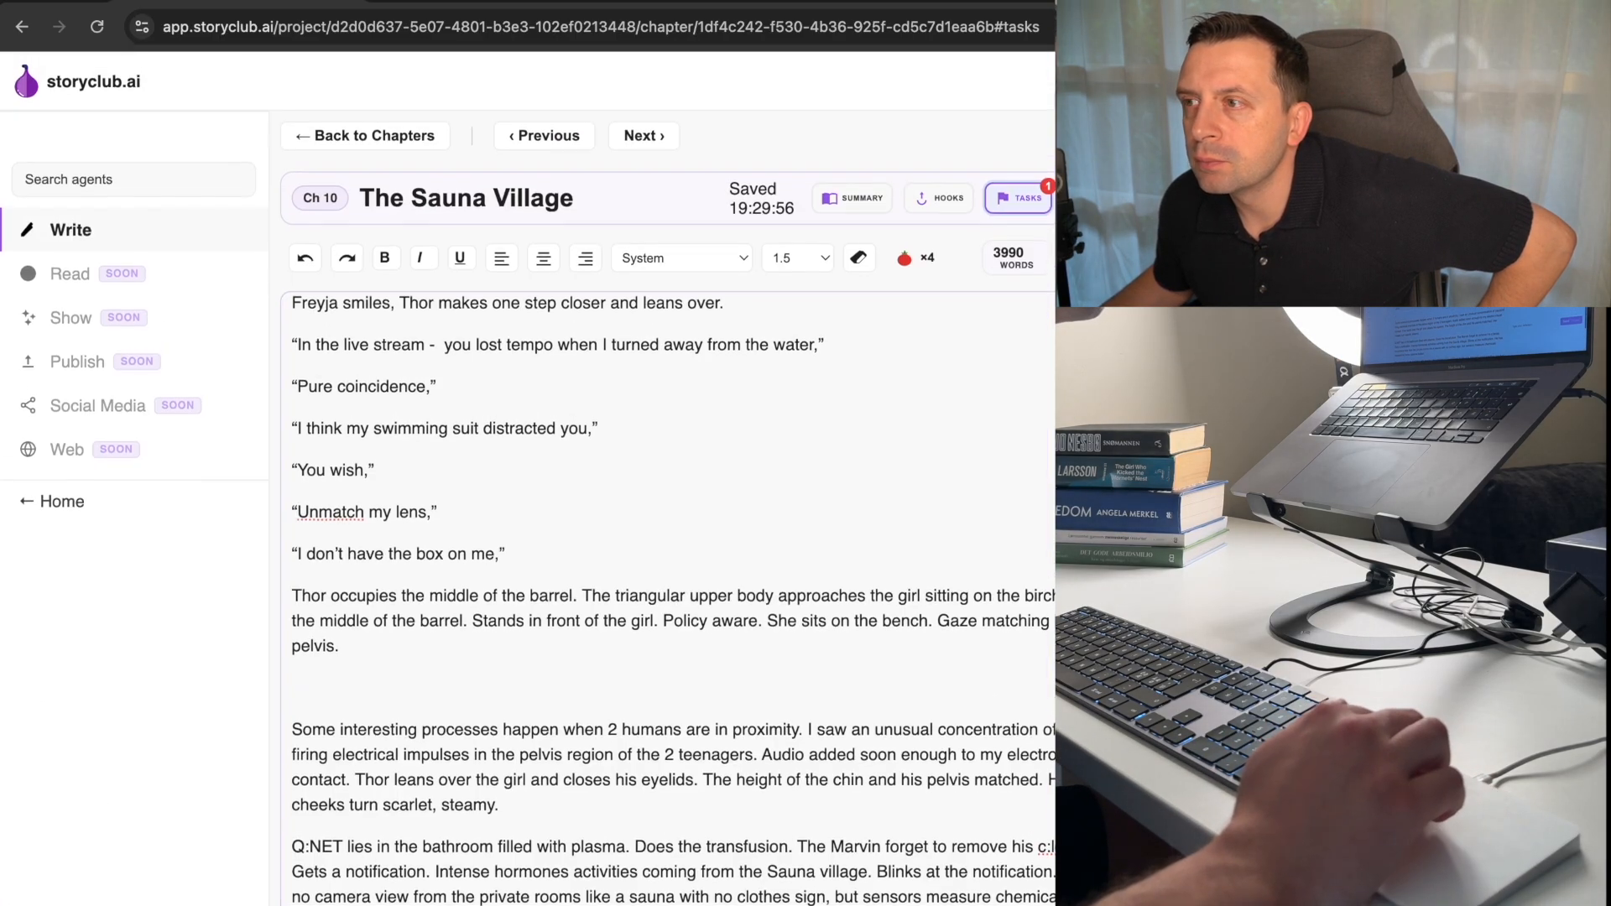
left_click(1027, 507)
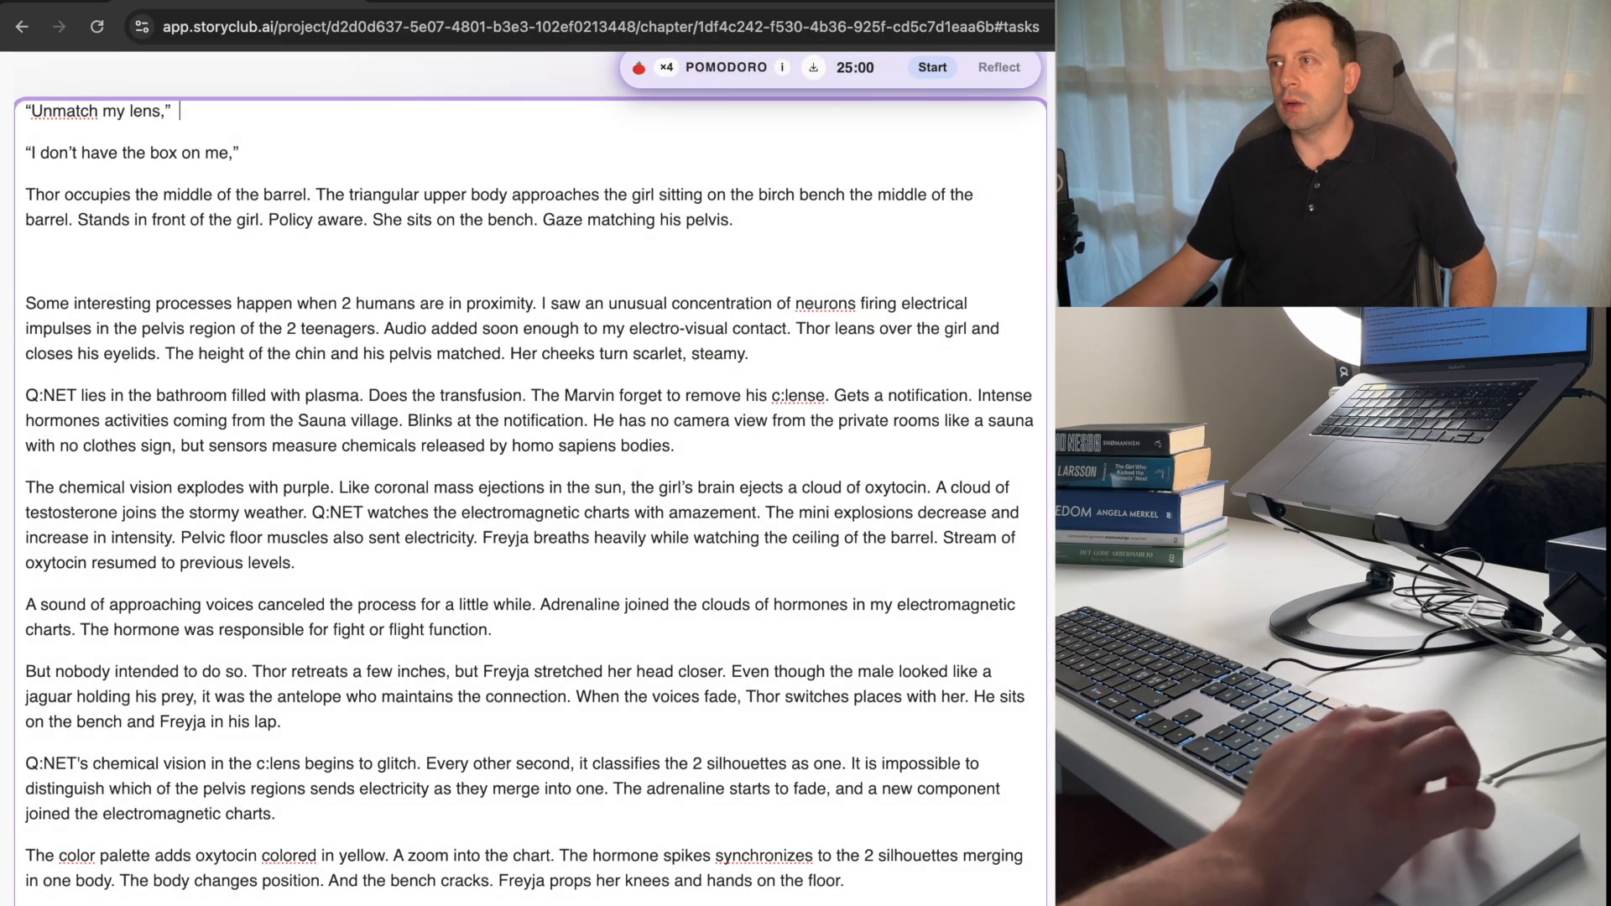
left_click(941, 93)
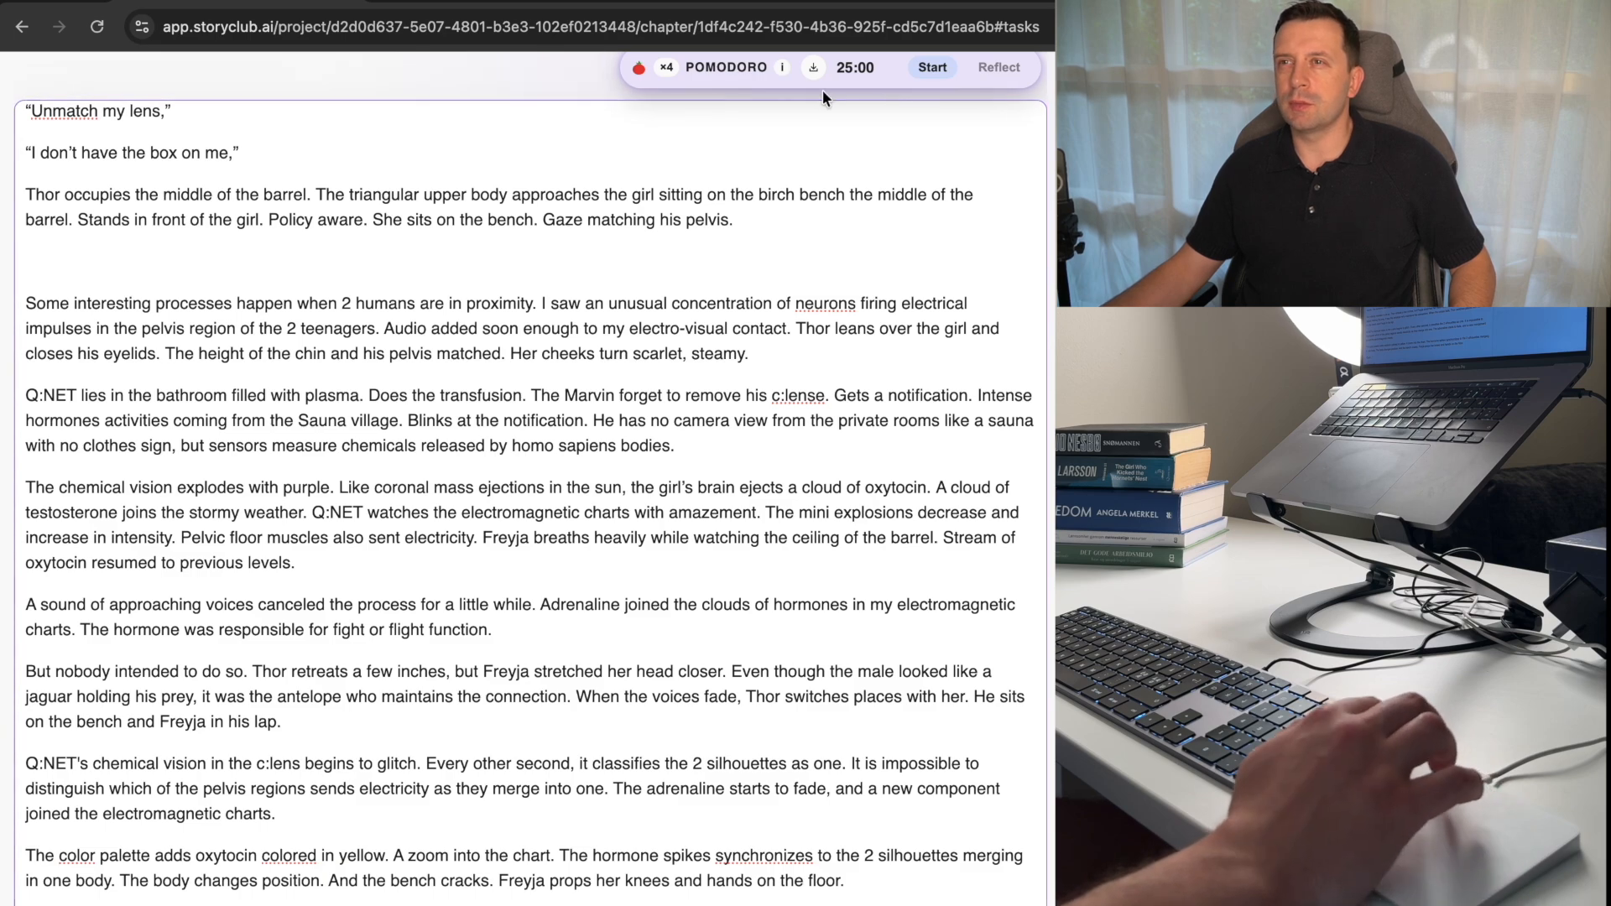
left_click(670, 77)
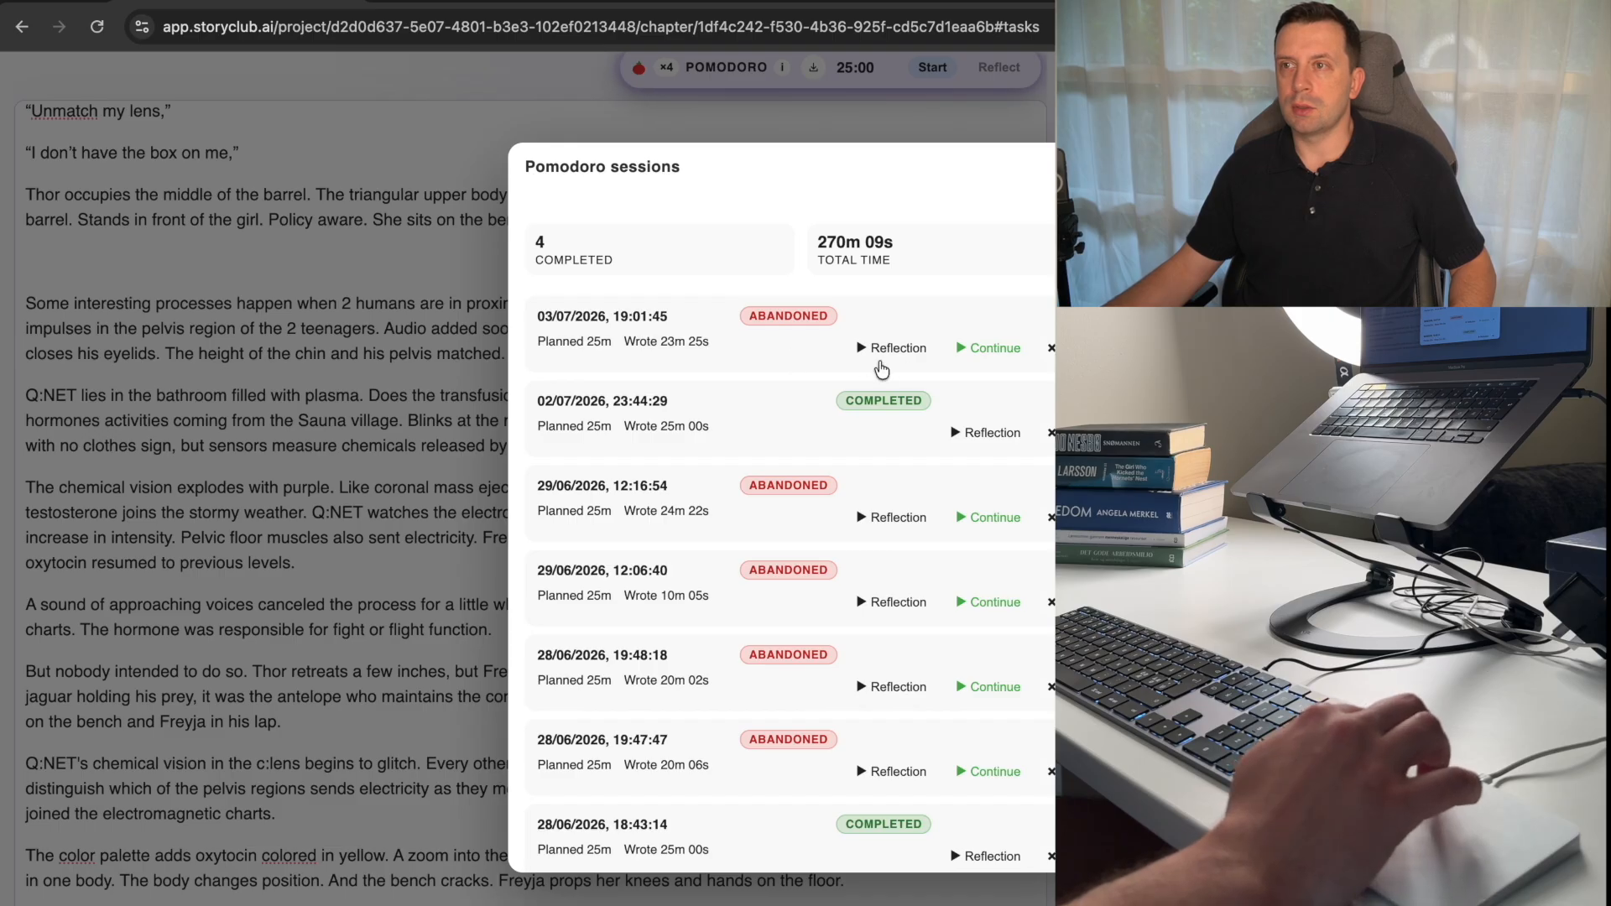
left_click(889, 349)
left_click(972, 349)
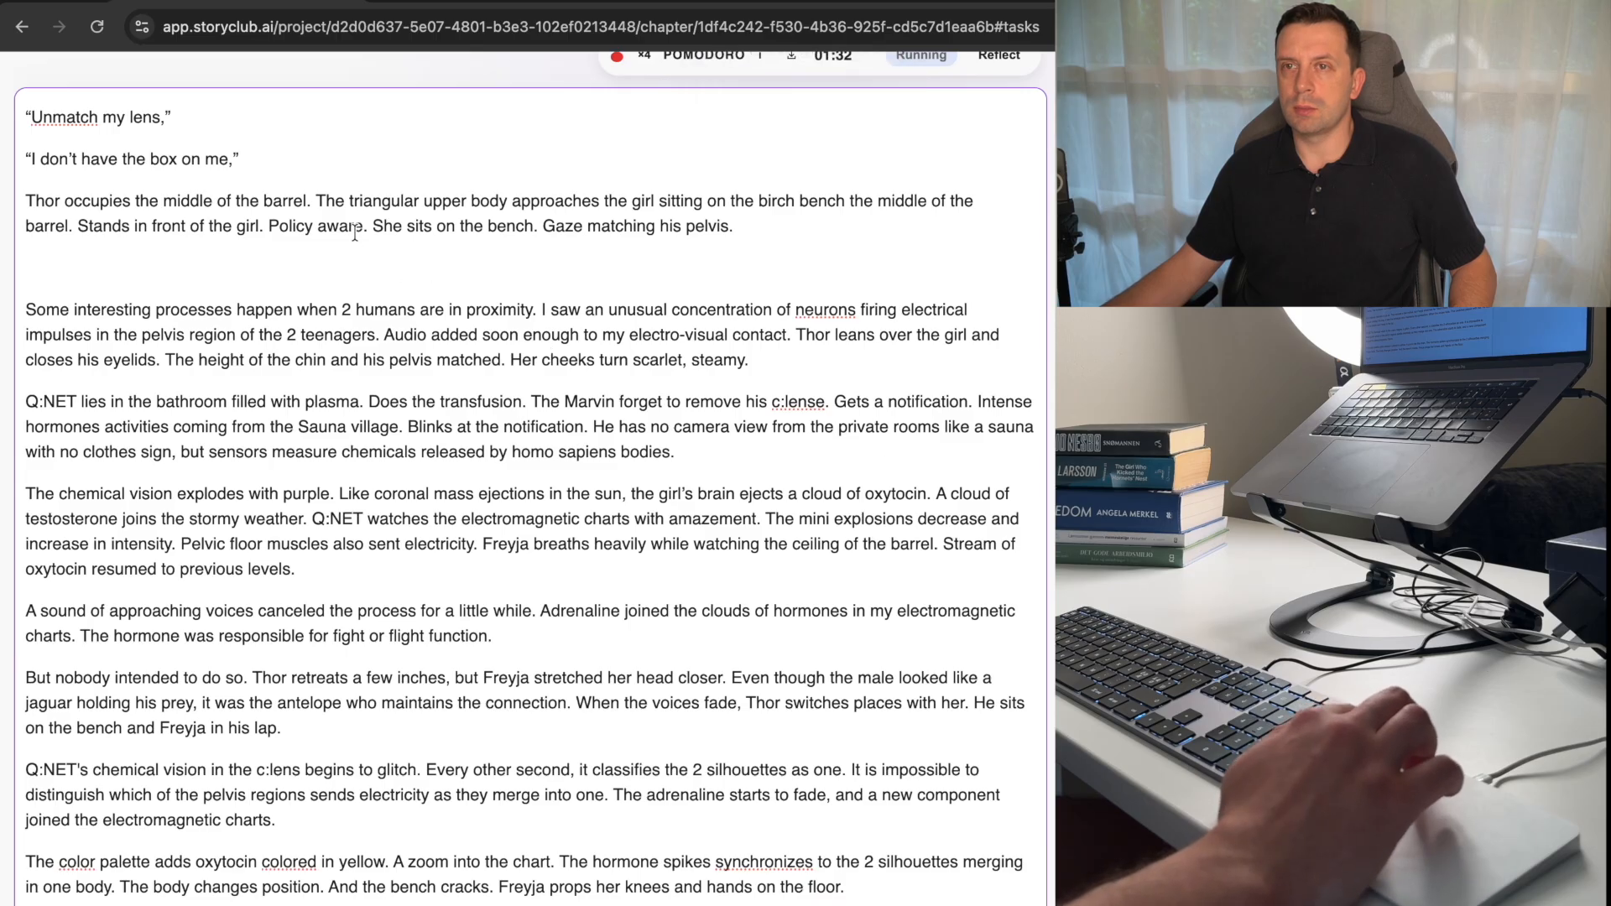
Delete the empty paragraph above the paragraph beginning "Some interesting processes happen".
left_click(337, 269)
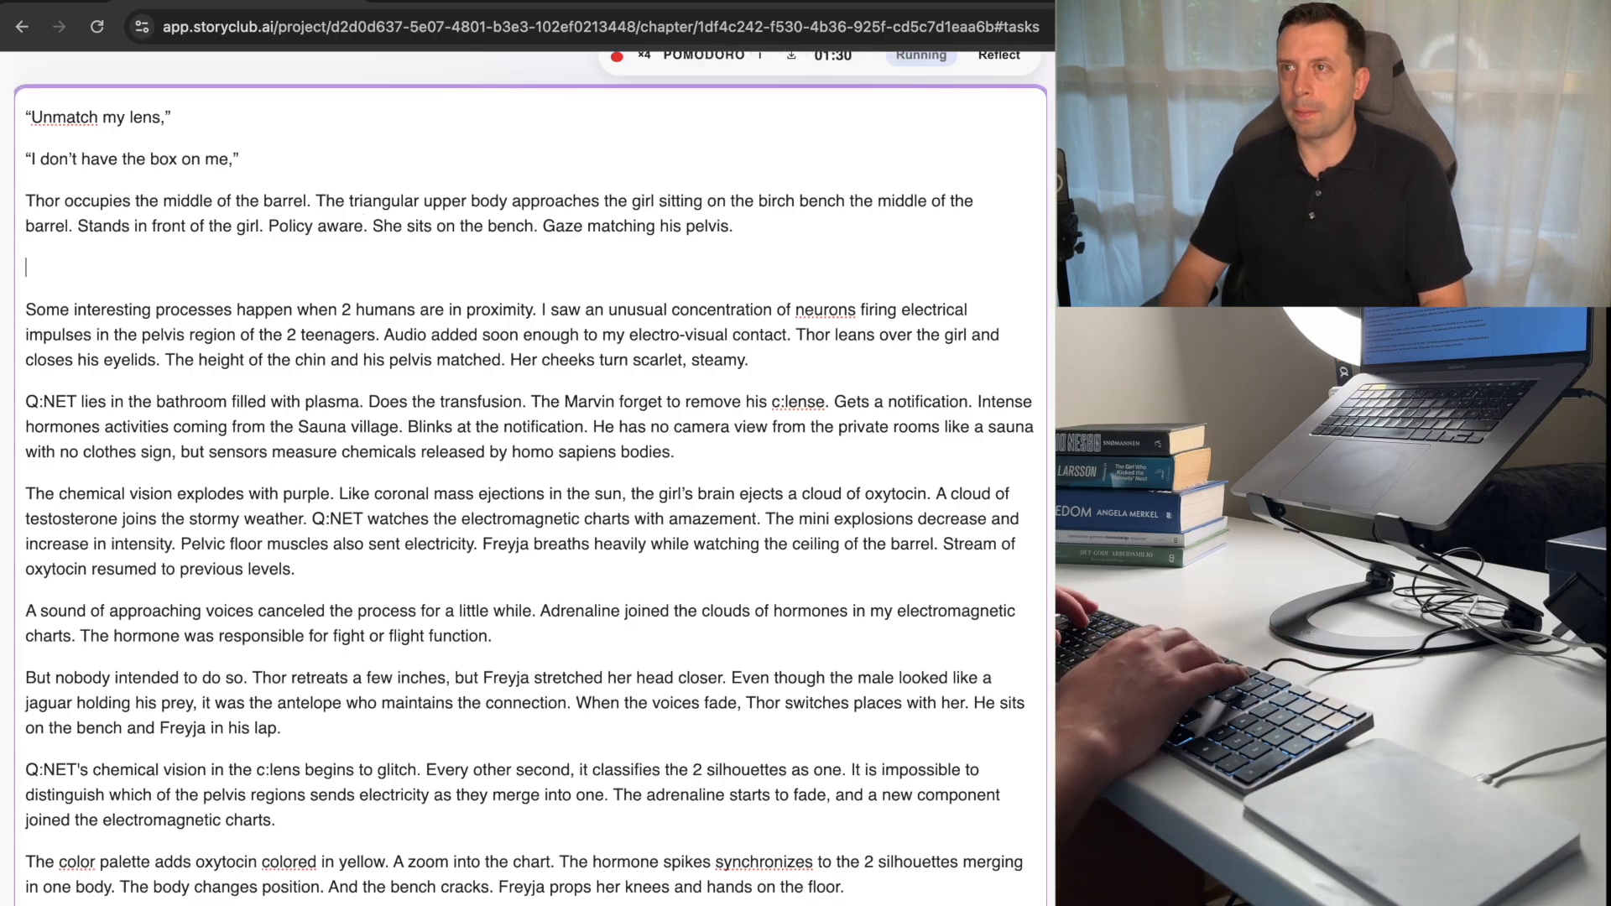
key("BackSpace")
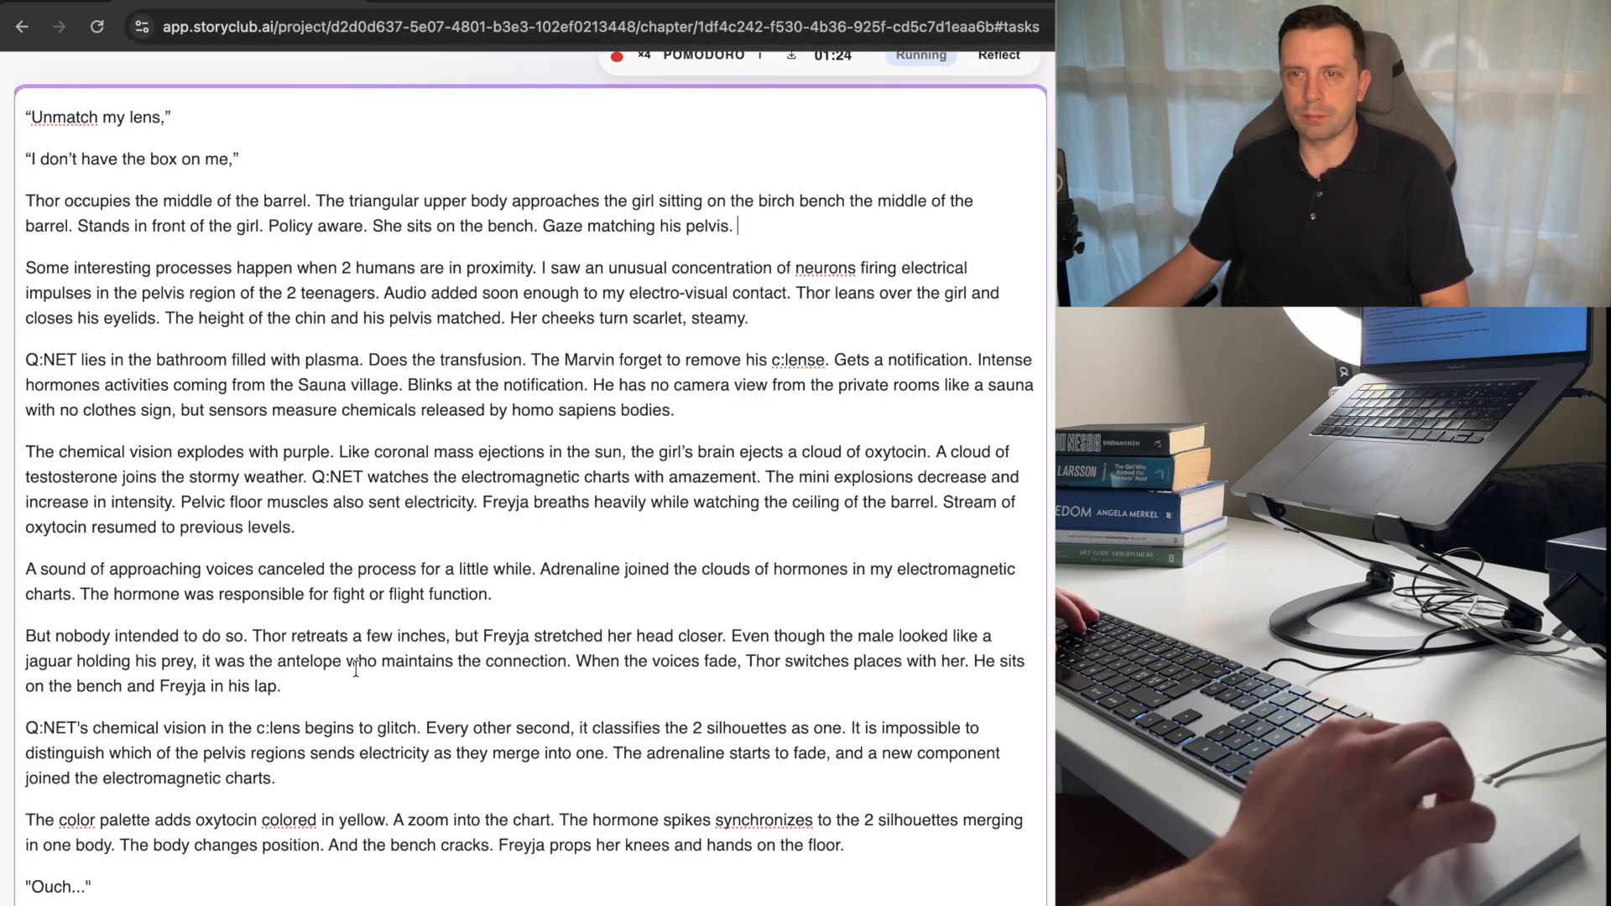
scroll(243, 743, "down", 1)
scroll(241, 747, "down", 8)
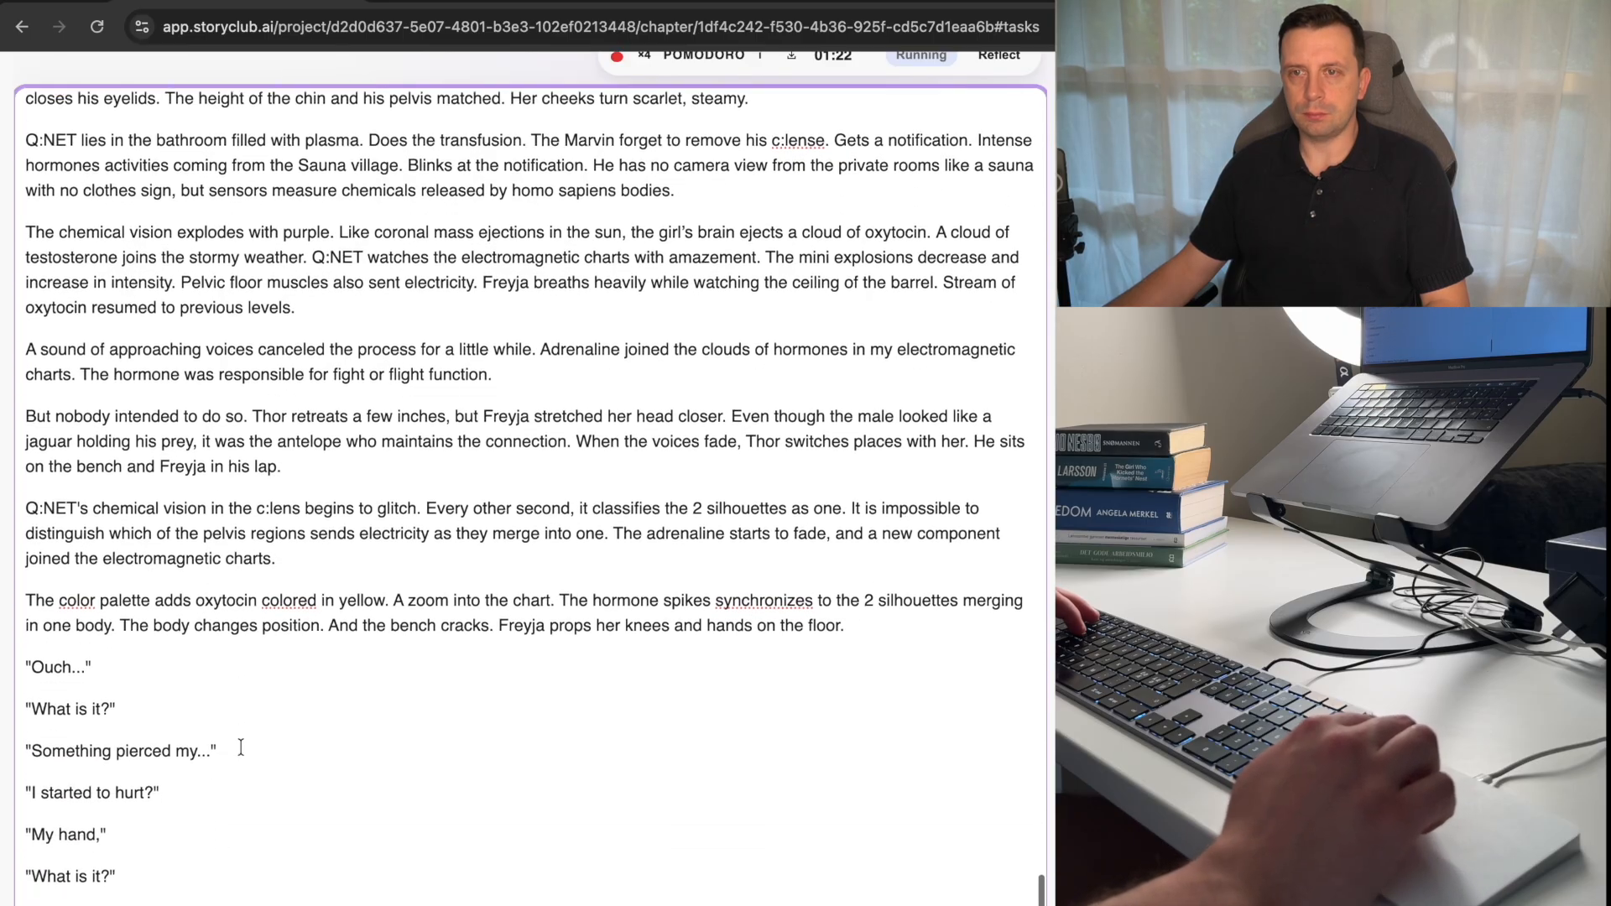
scroll(241, 747, "down", 1)
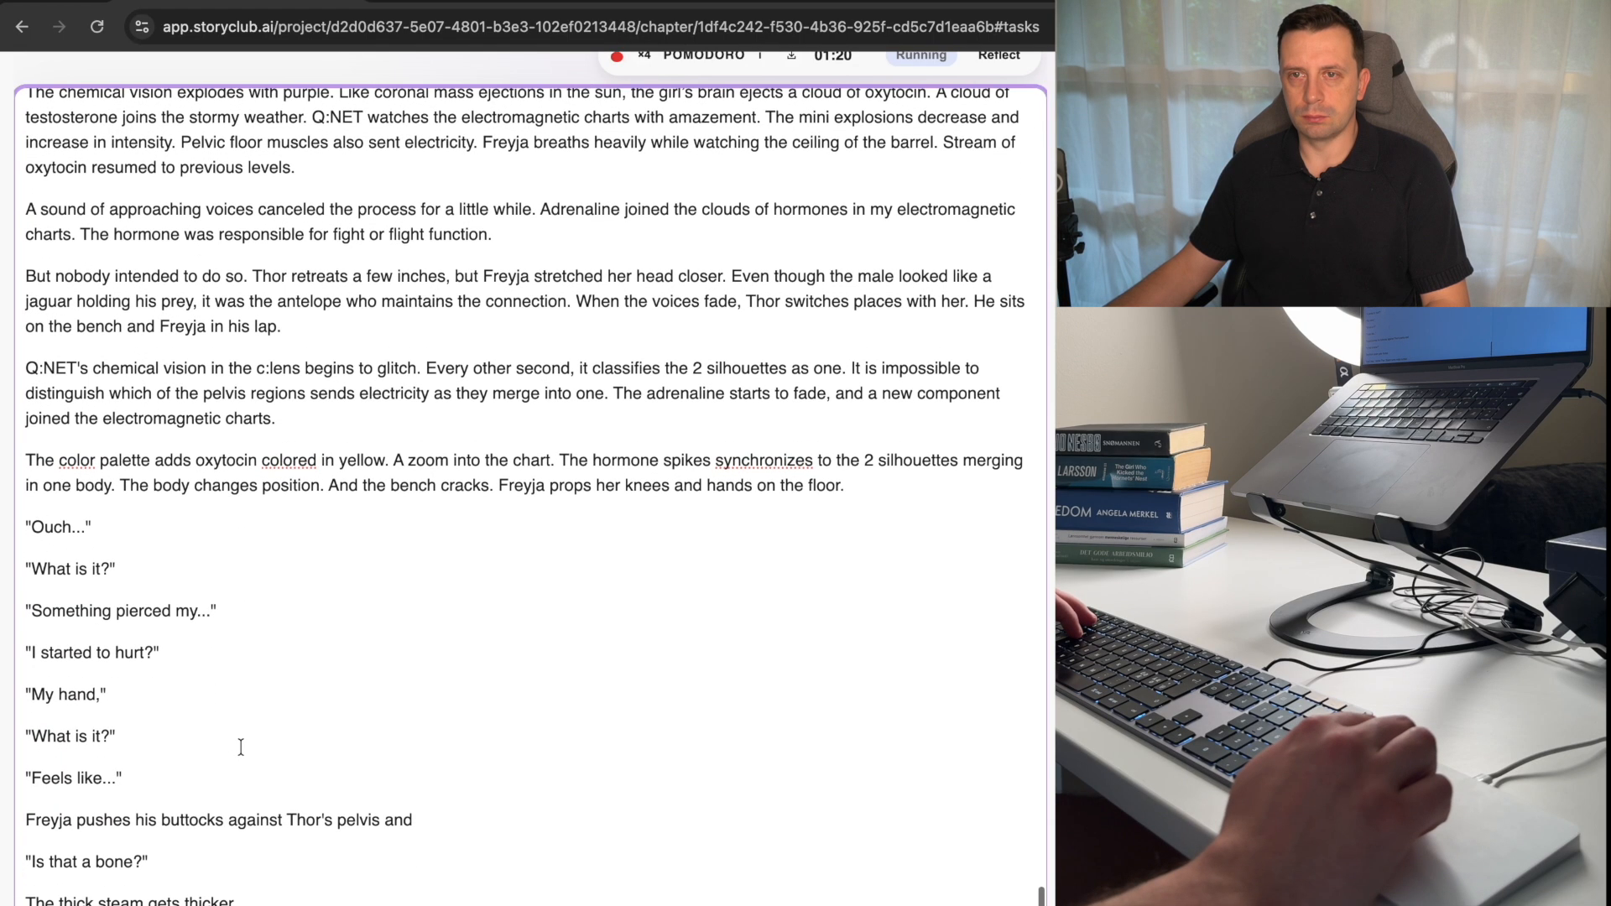
Add the word "now" before the question mark in the dialogue line beginning "I started to hurt".
left_click(146, 657)
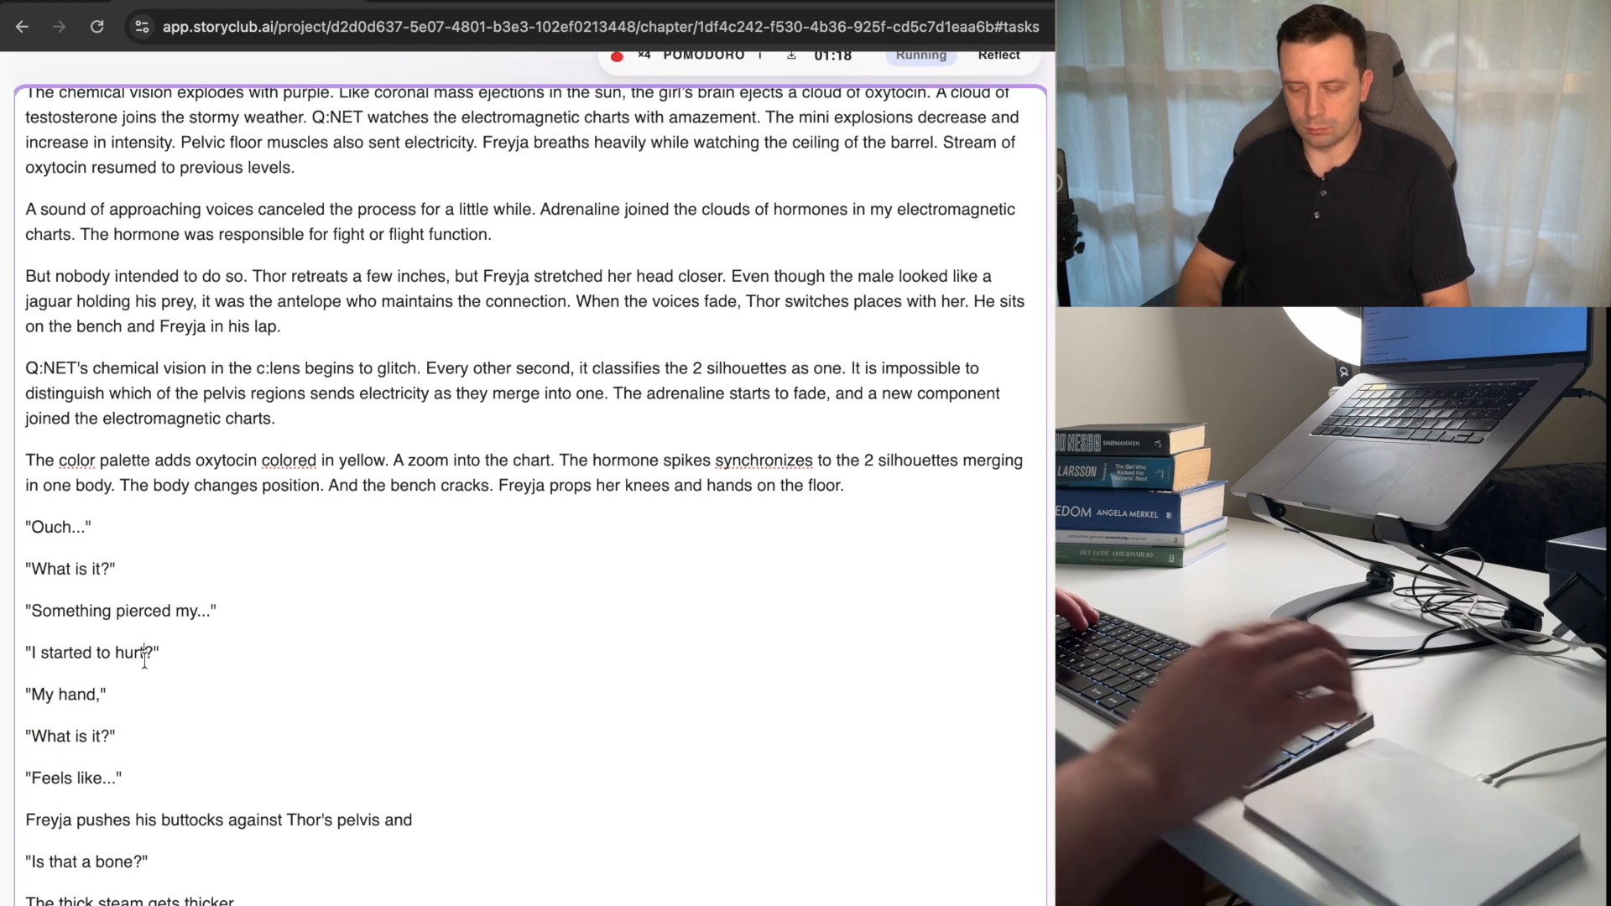
type("now")
key("Down")
key("Down")
key("Down")
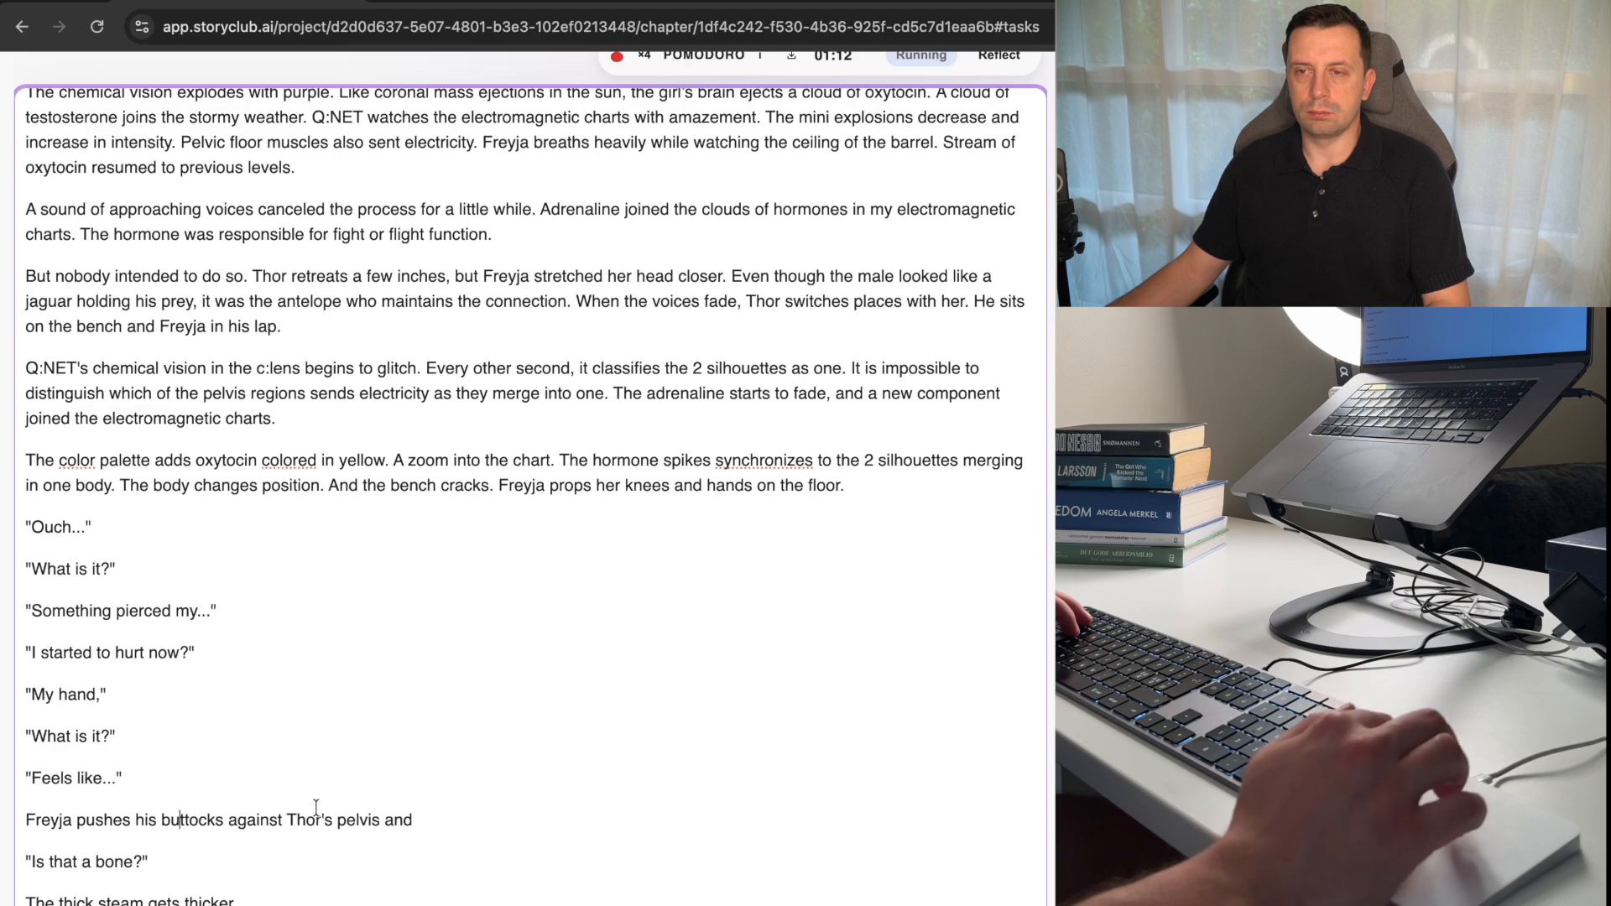
Replace the trailing "and" of the open-ended narrative sentence with a full stop and add a sentence about Thor ending in "the barrel lining.".
left_click(419, 811)
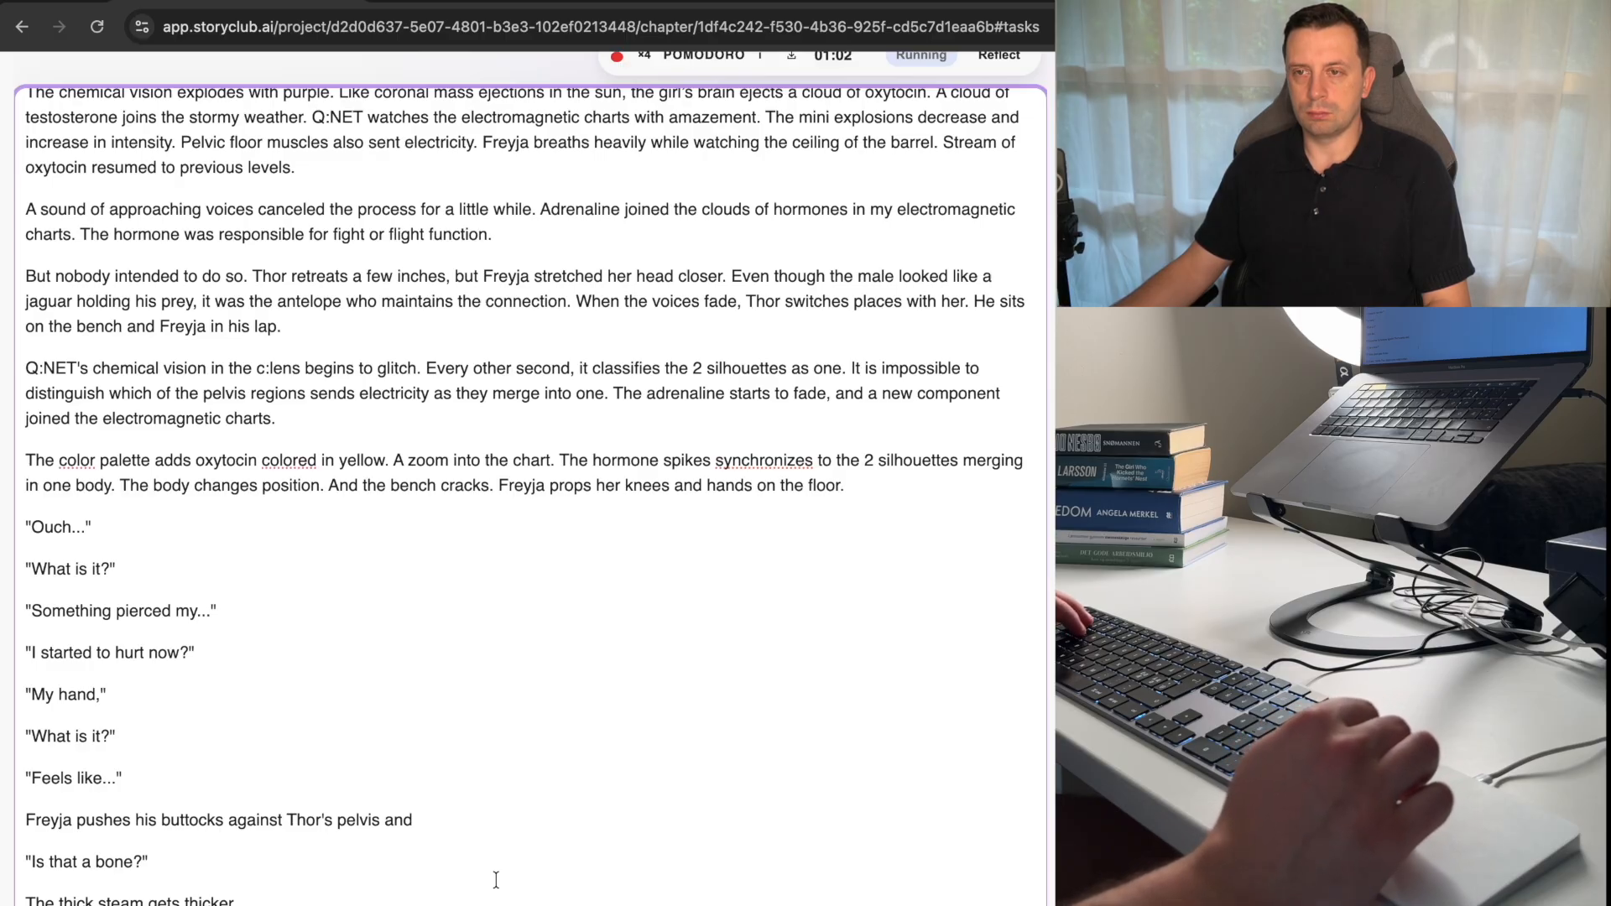
key("BackSpace")
key("BackSpace")
key("BackSpace")
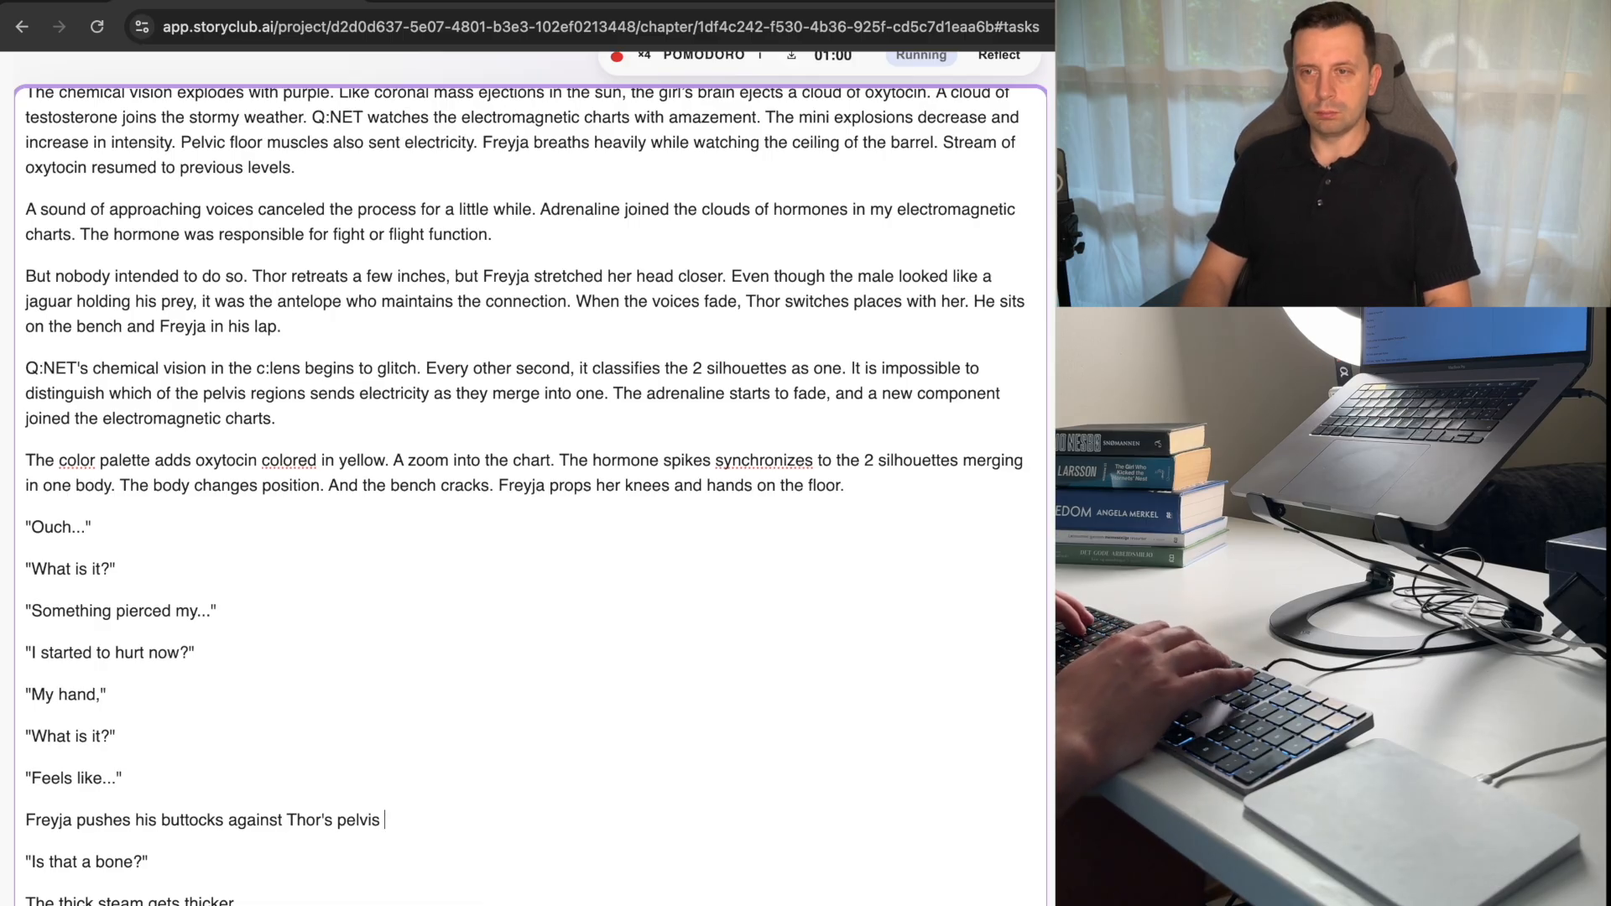
key("BackSpace")
type(". Thor")
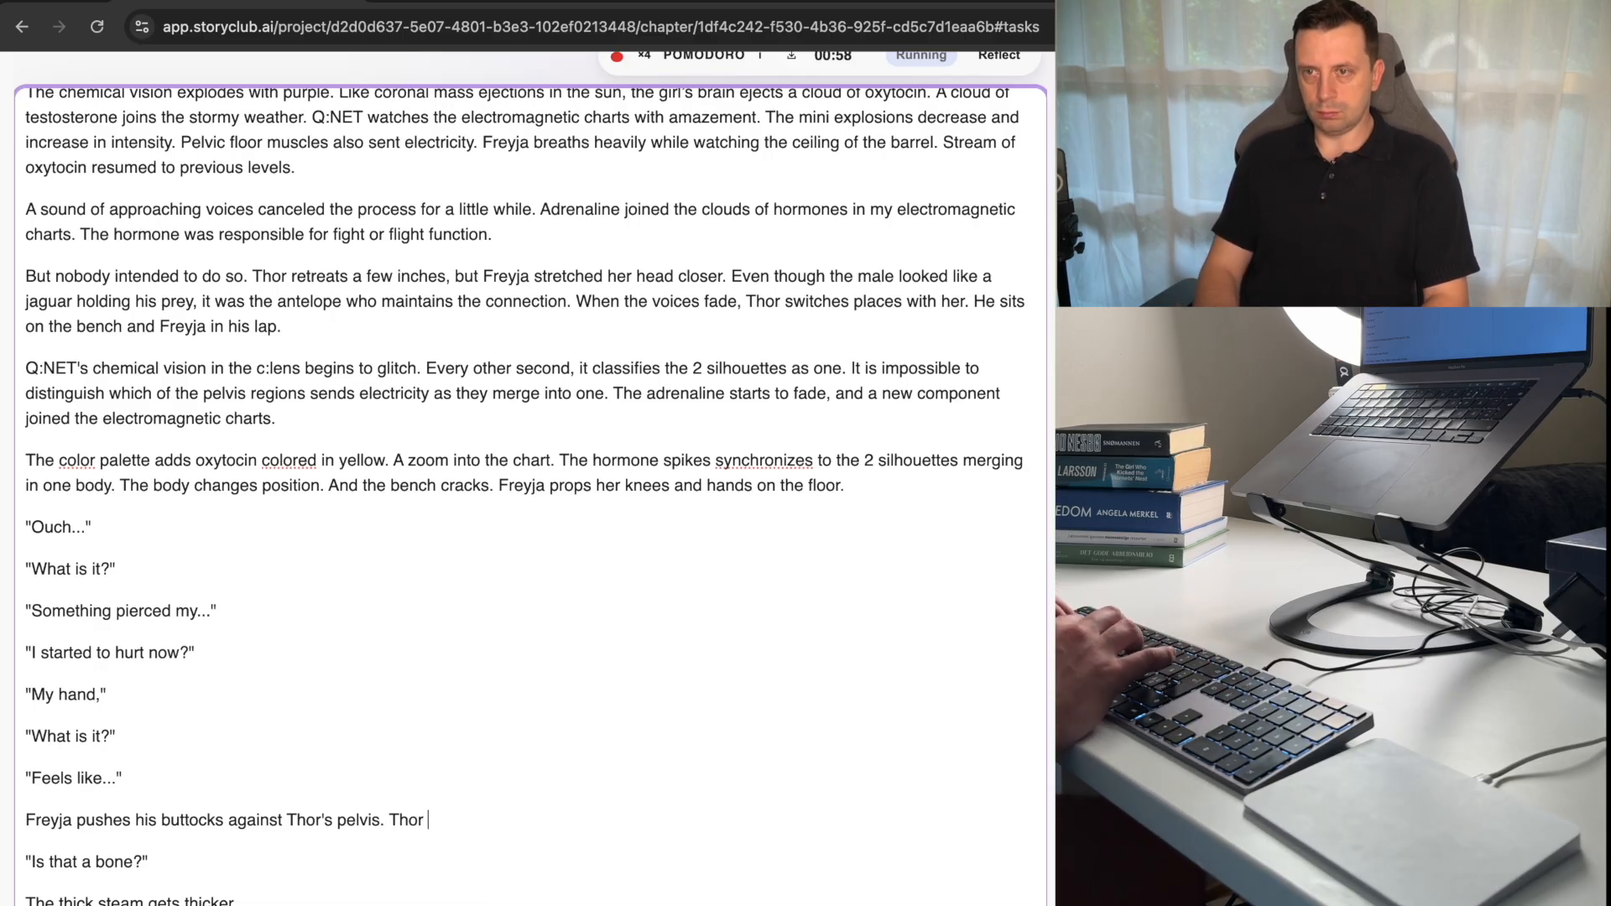
key("BackSpace")
type("'s back")
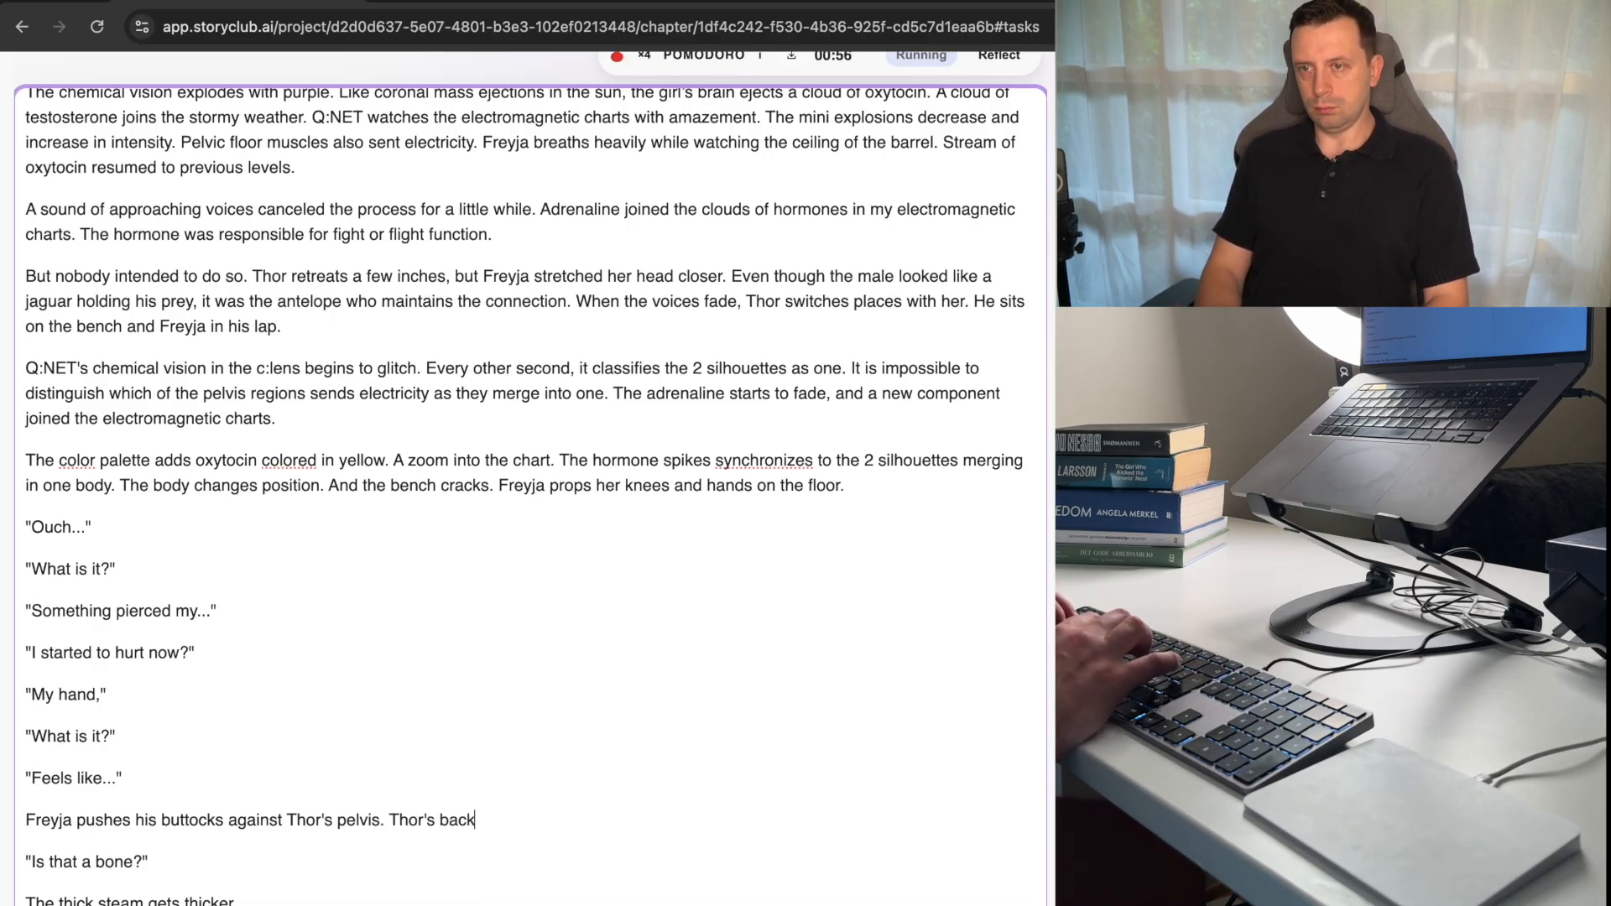
type(" ends up ag")
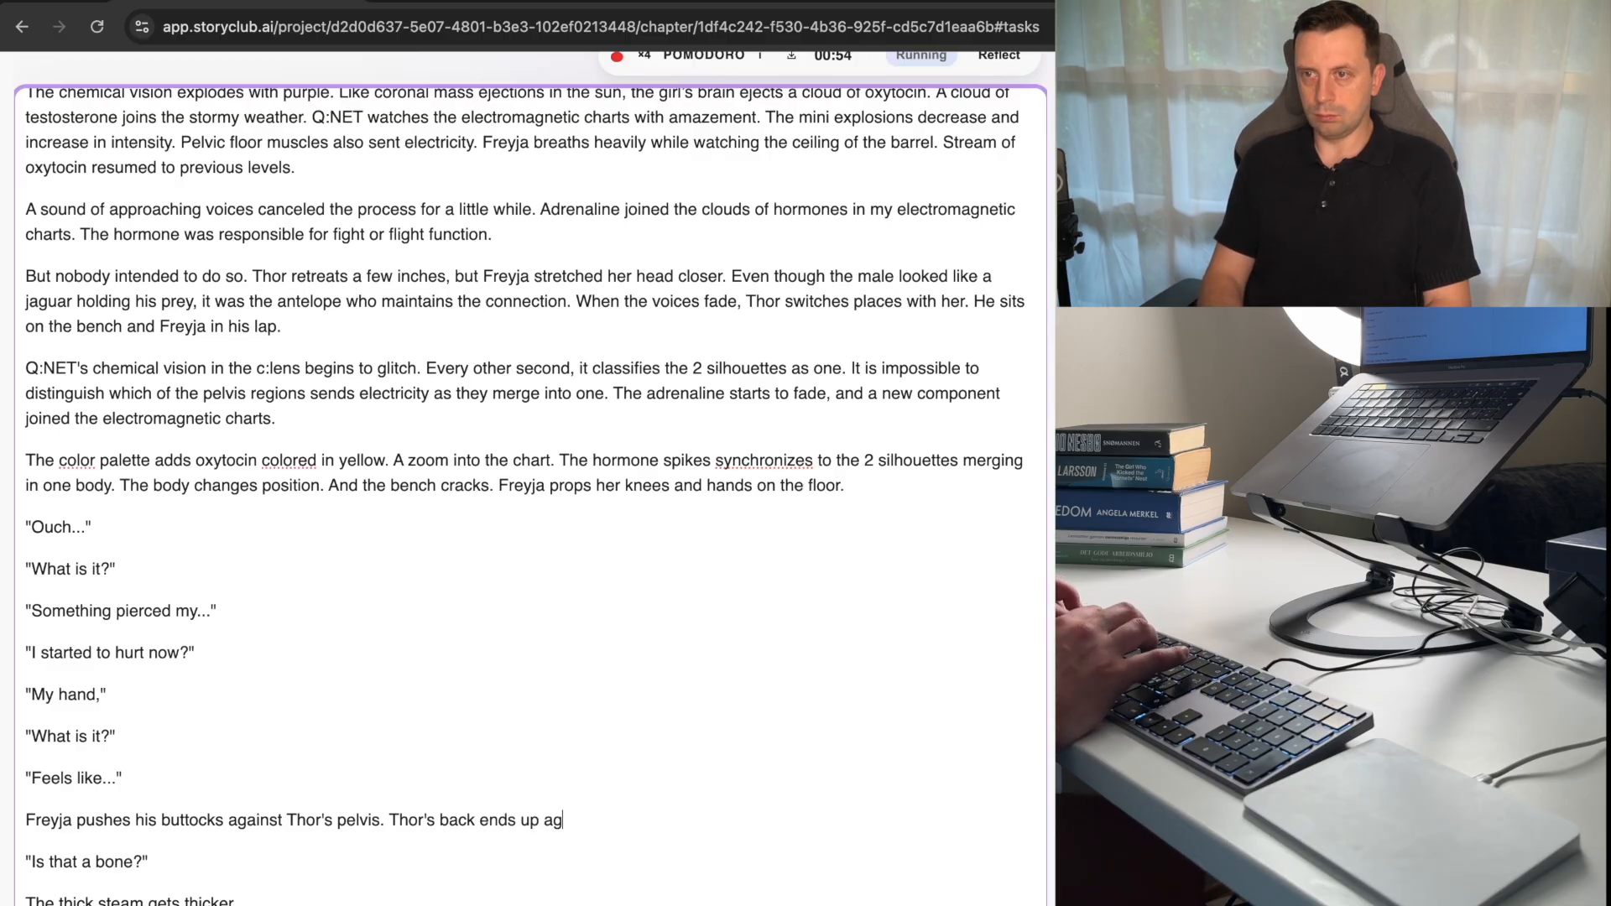
type("ainst the bar")
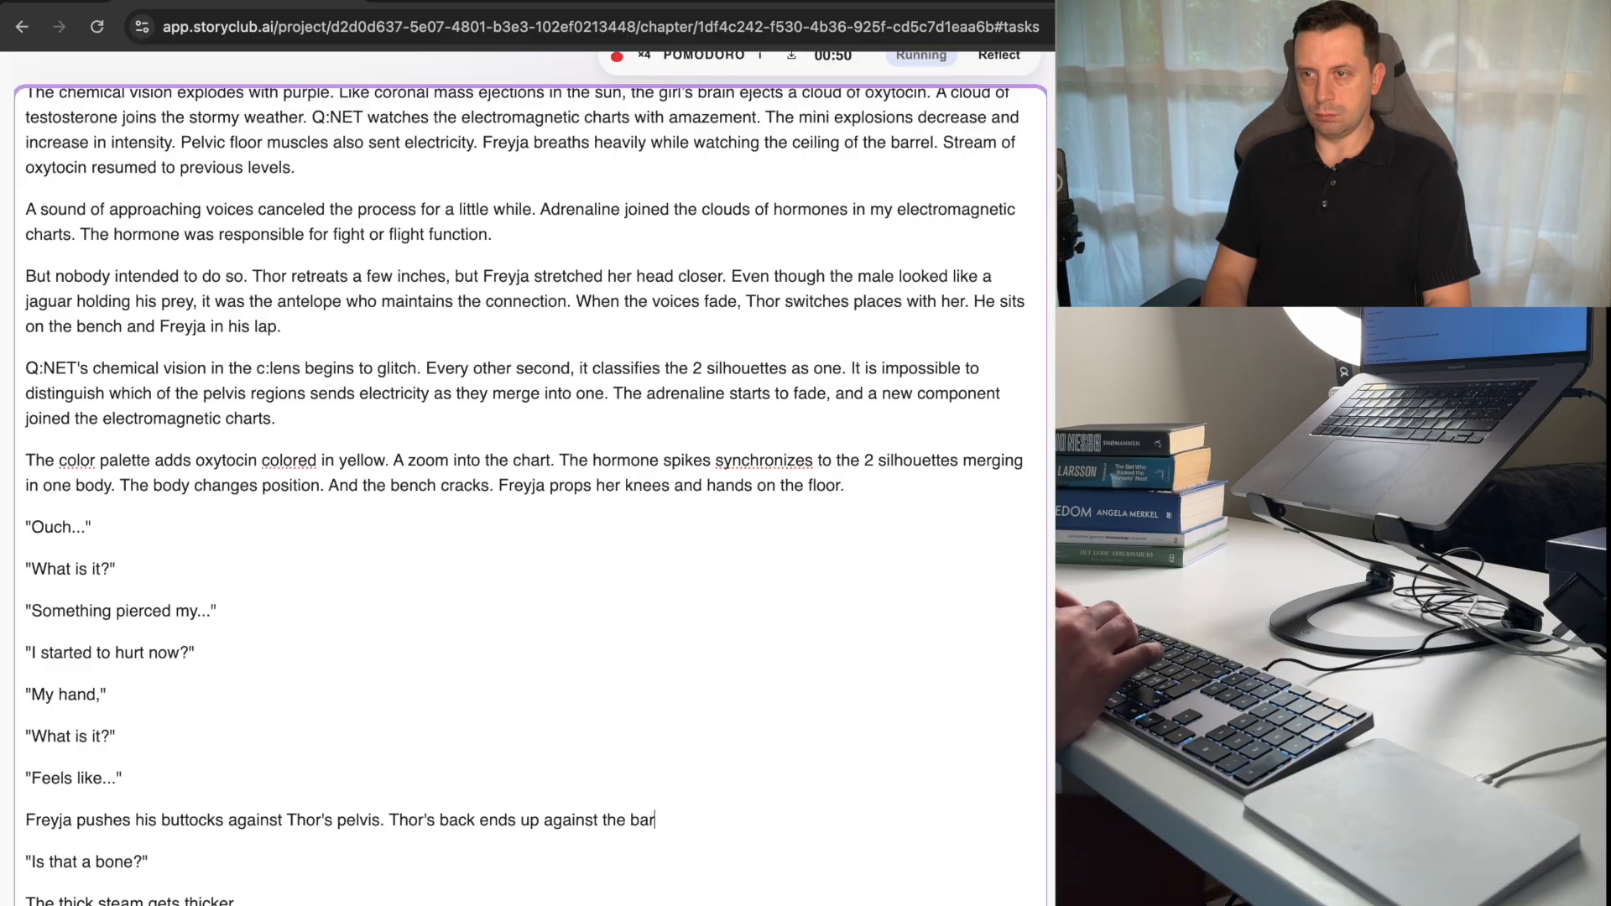
type("rel lining.")
Add the dialogue line "What are you doing?" below the completed narrative paragraph, followed by a new empty paragraph.
key("Return")
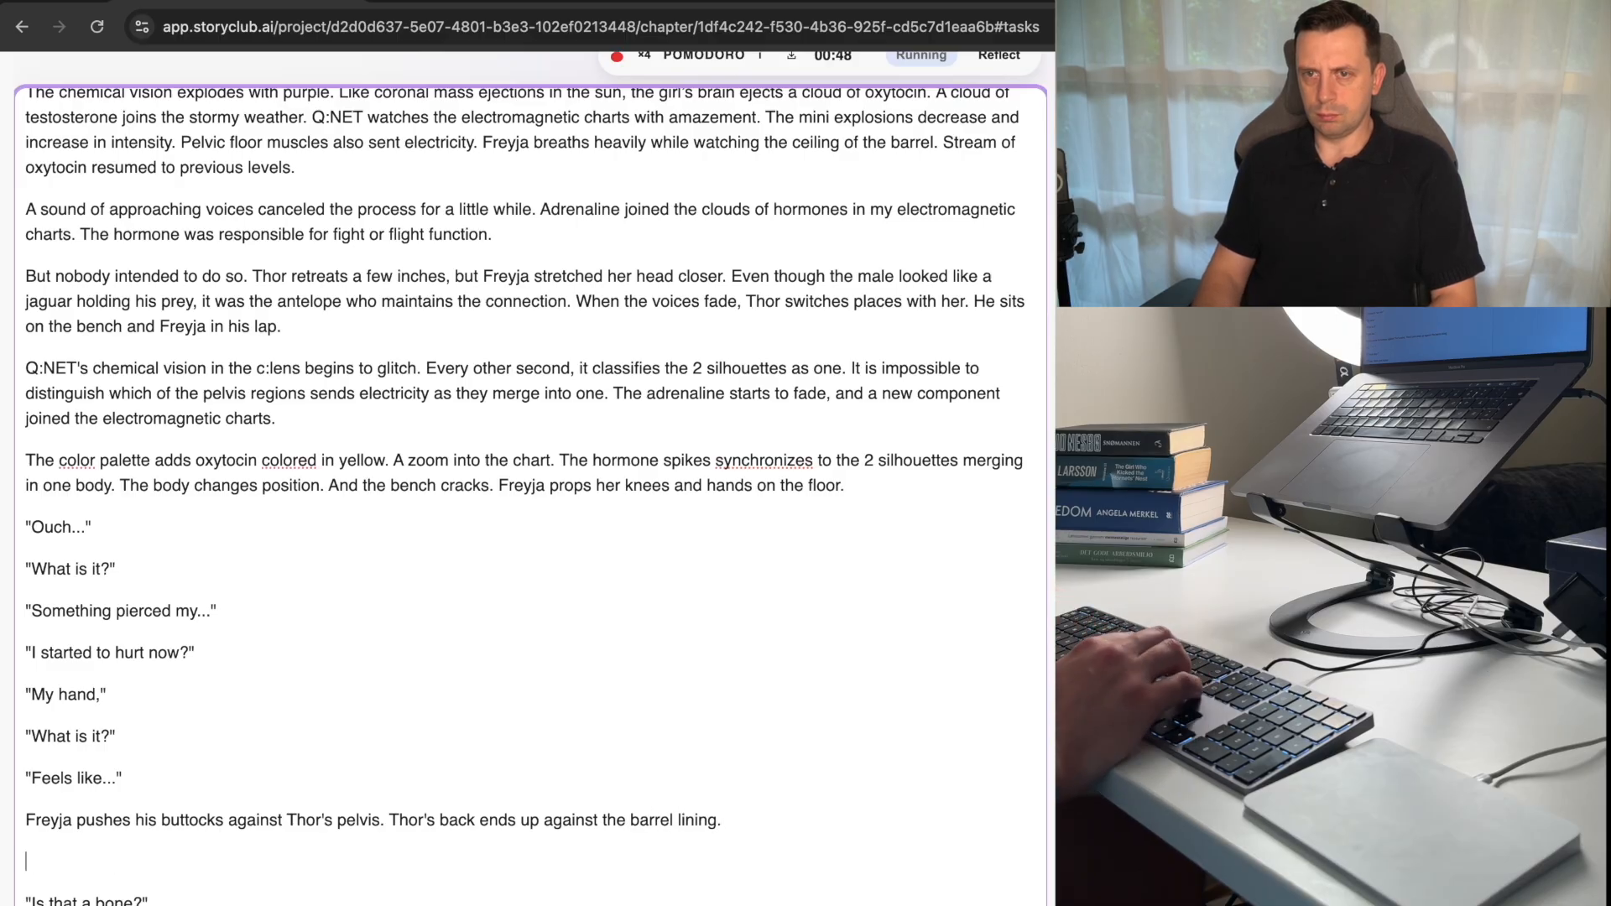
type("\"Wjat")
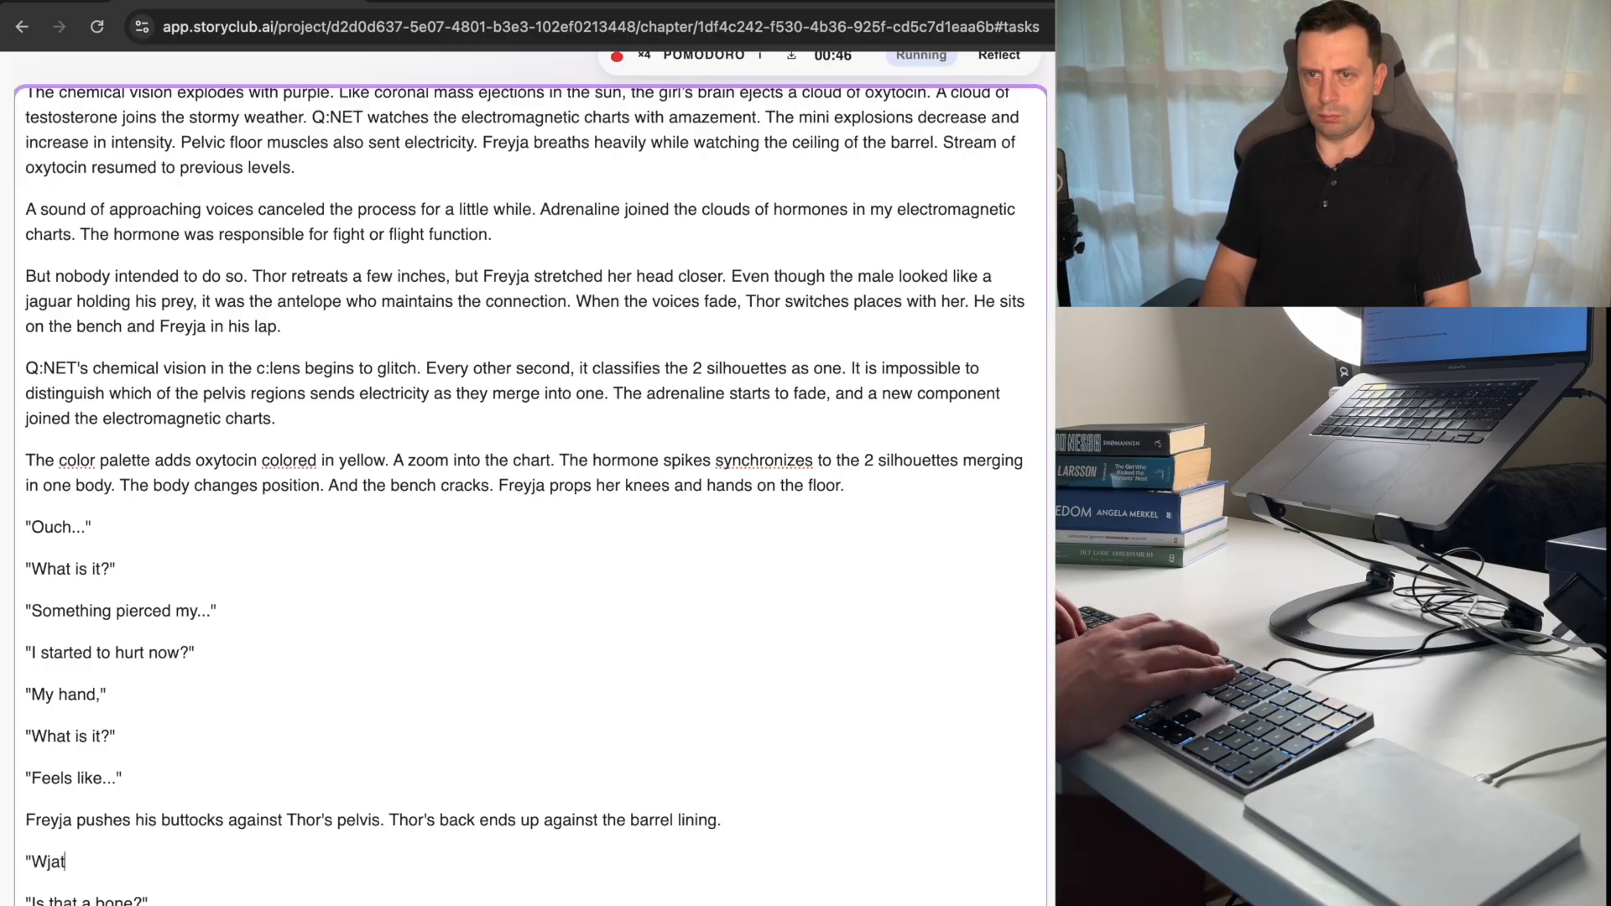
type("hat are you")
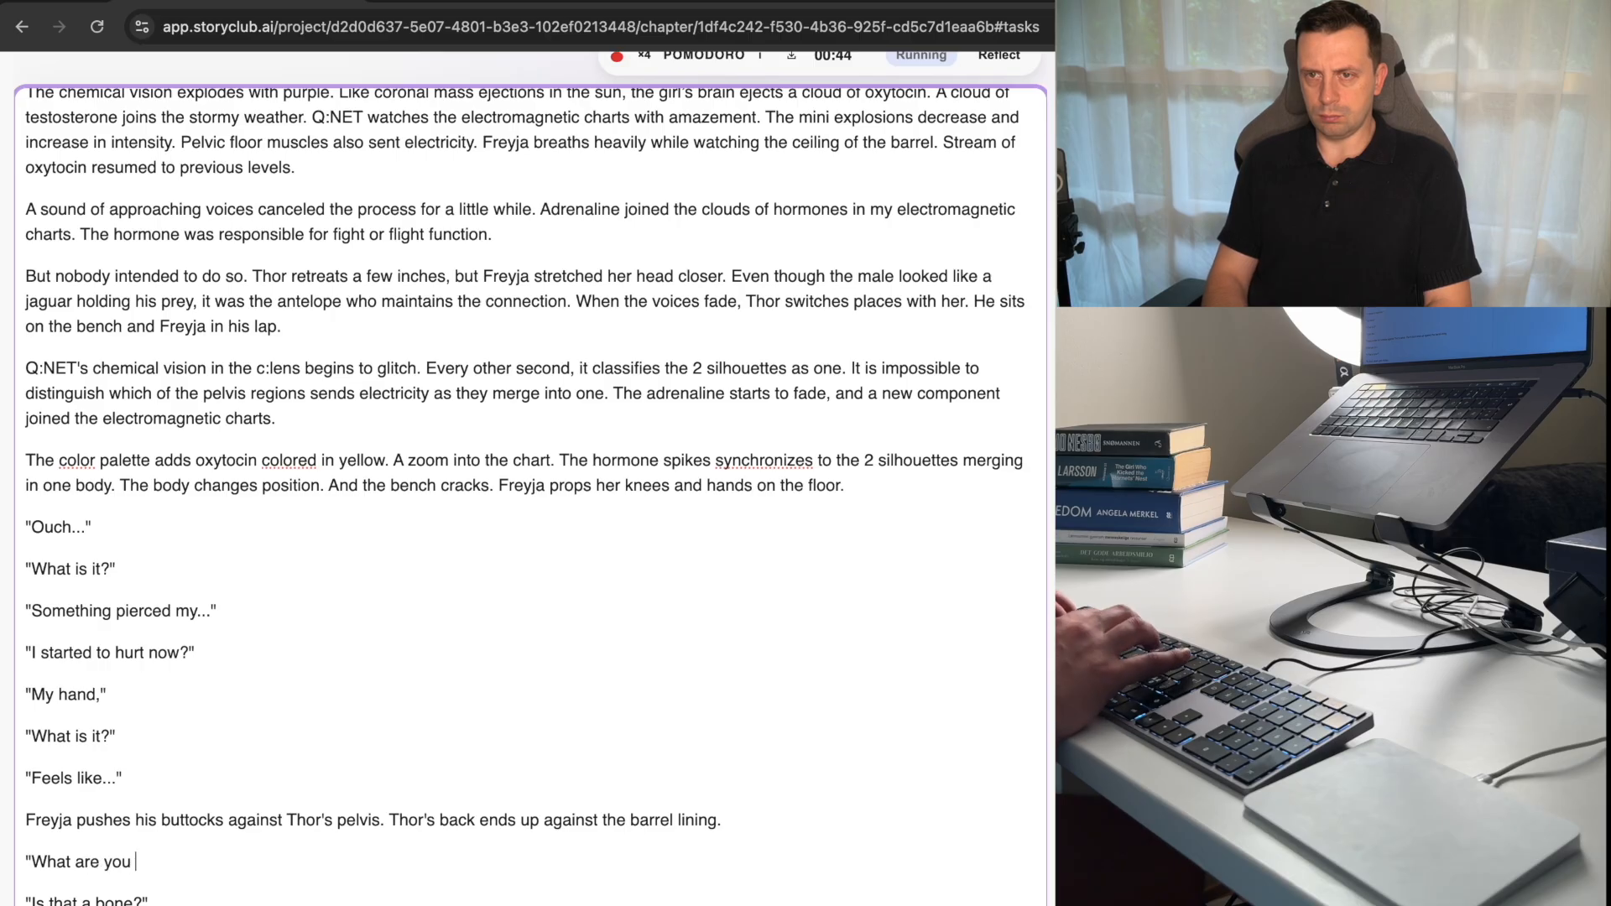
type(" doing?")
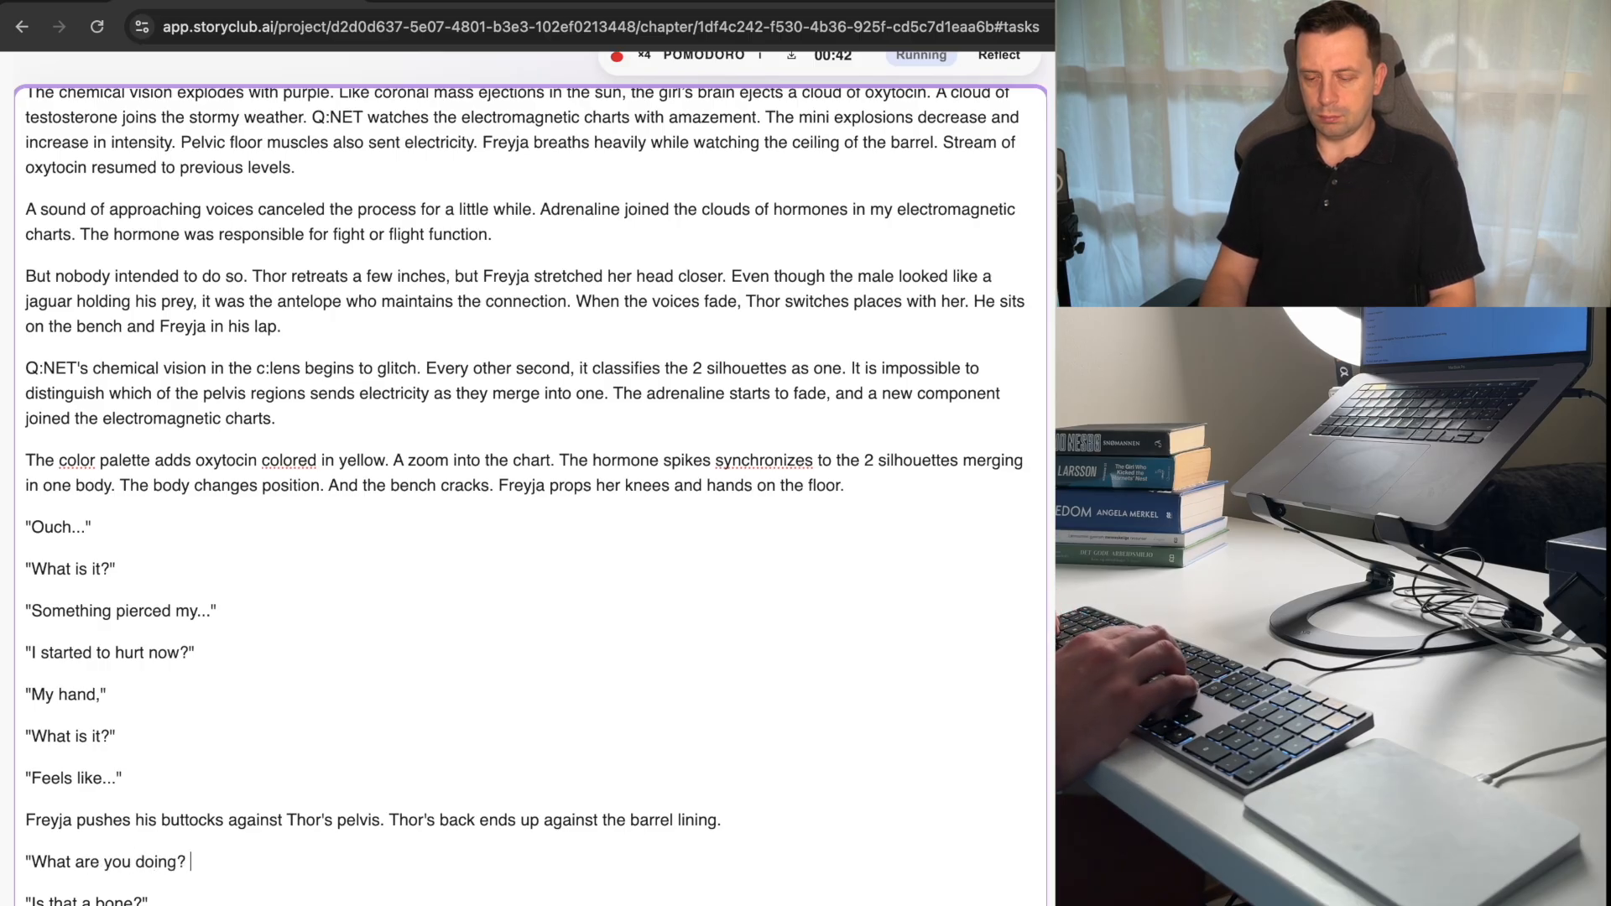
type(" I")
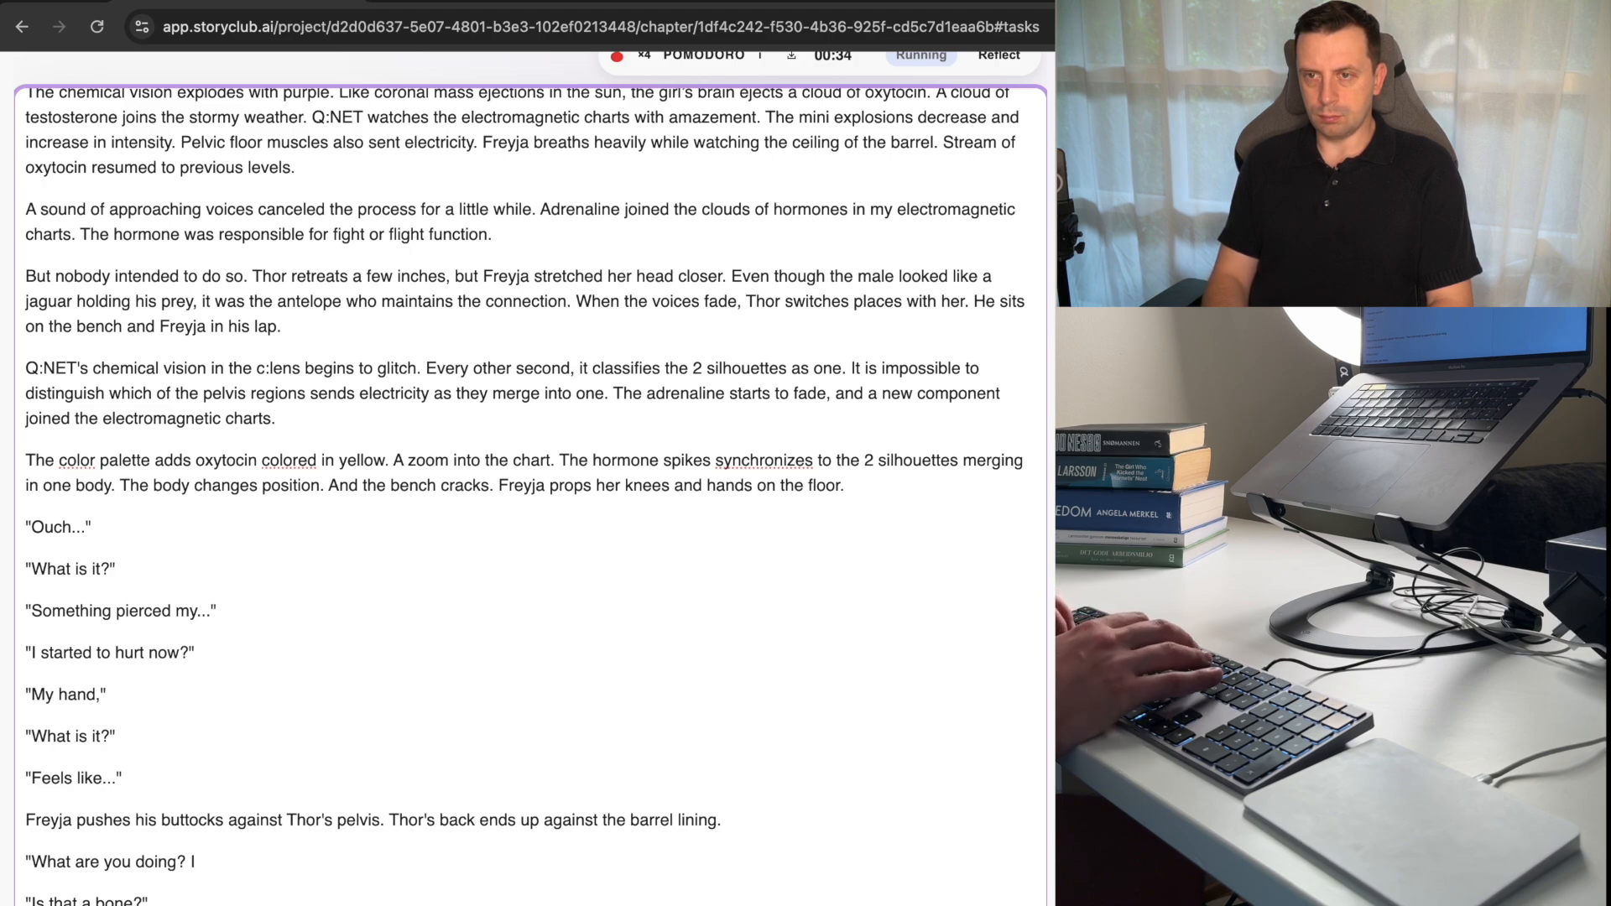
type("br")
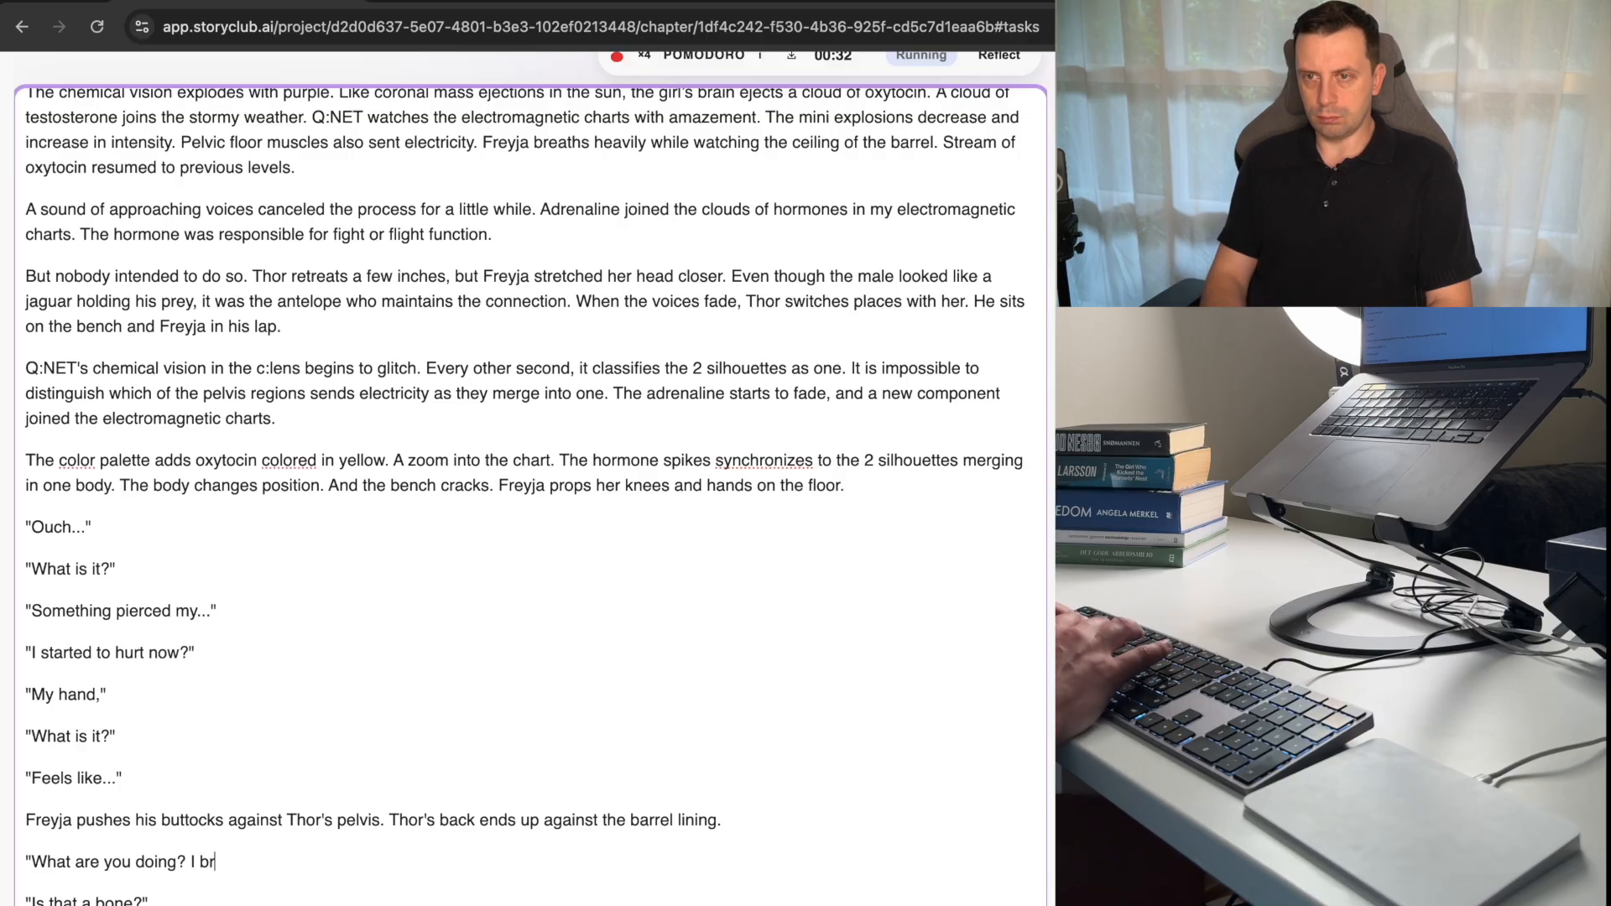
type("uise")
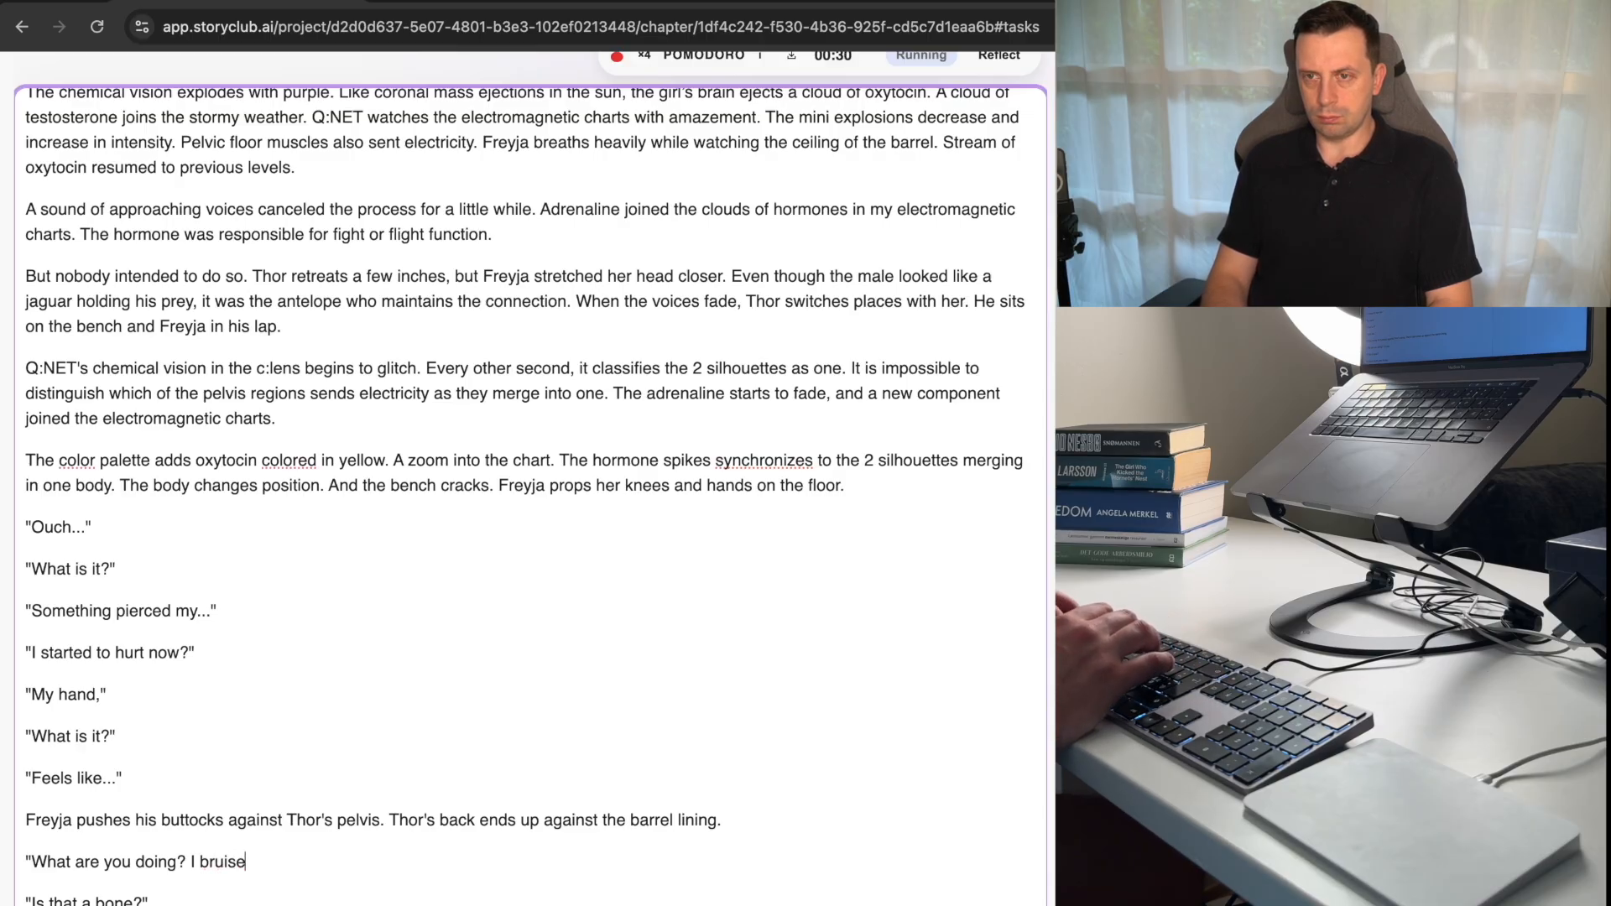
type("d")
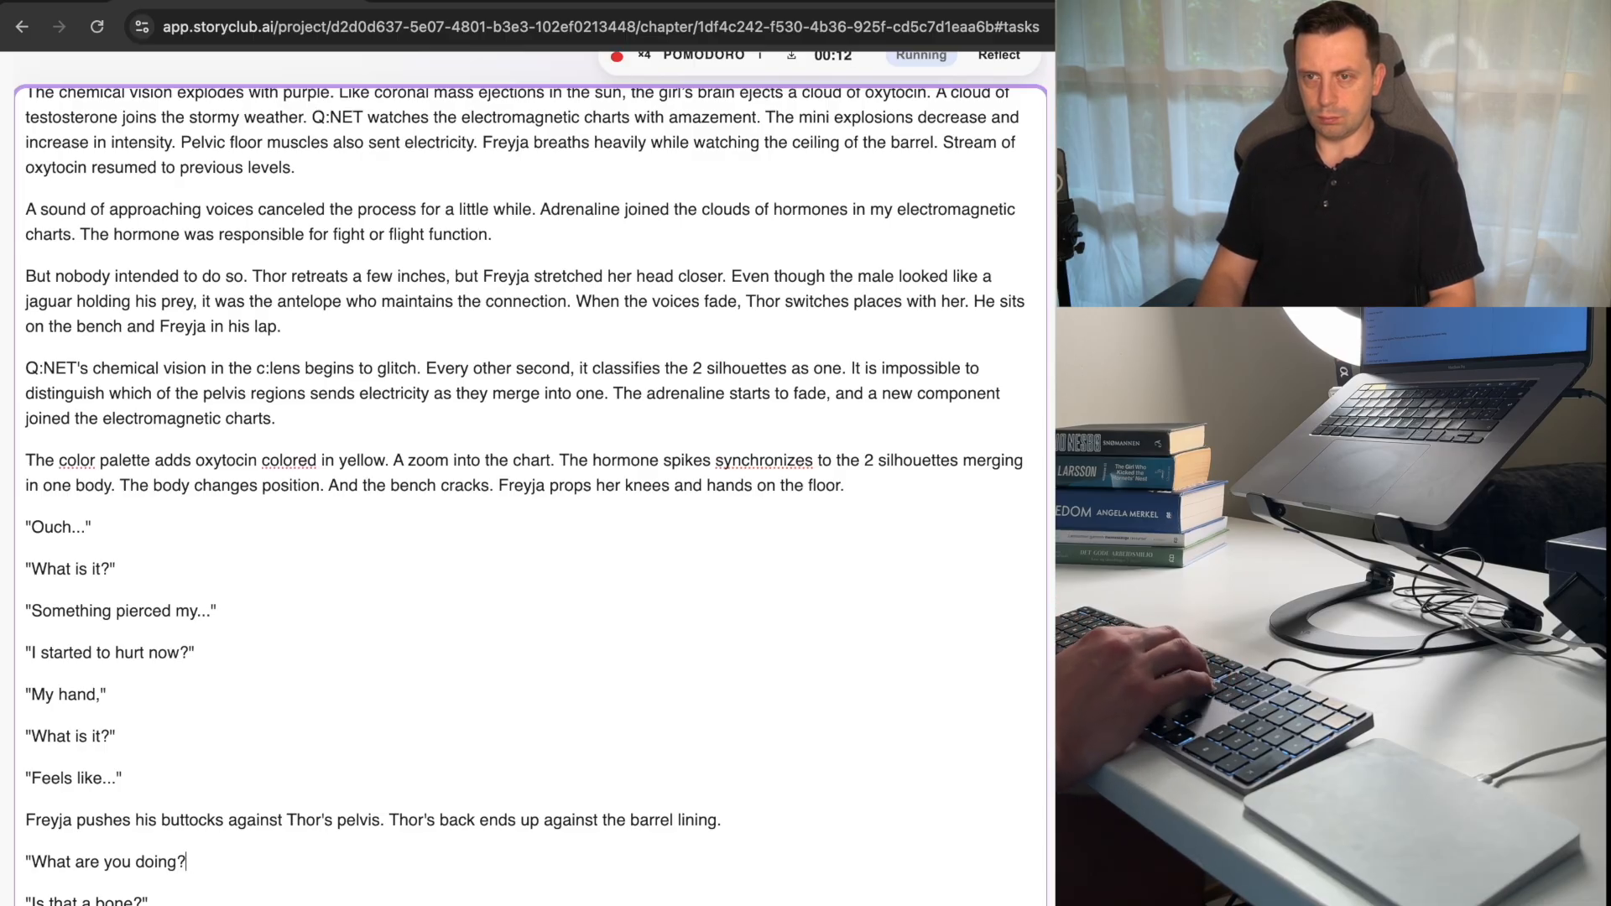
type("\"")
key("Return")
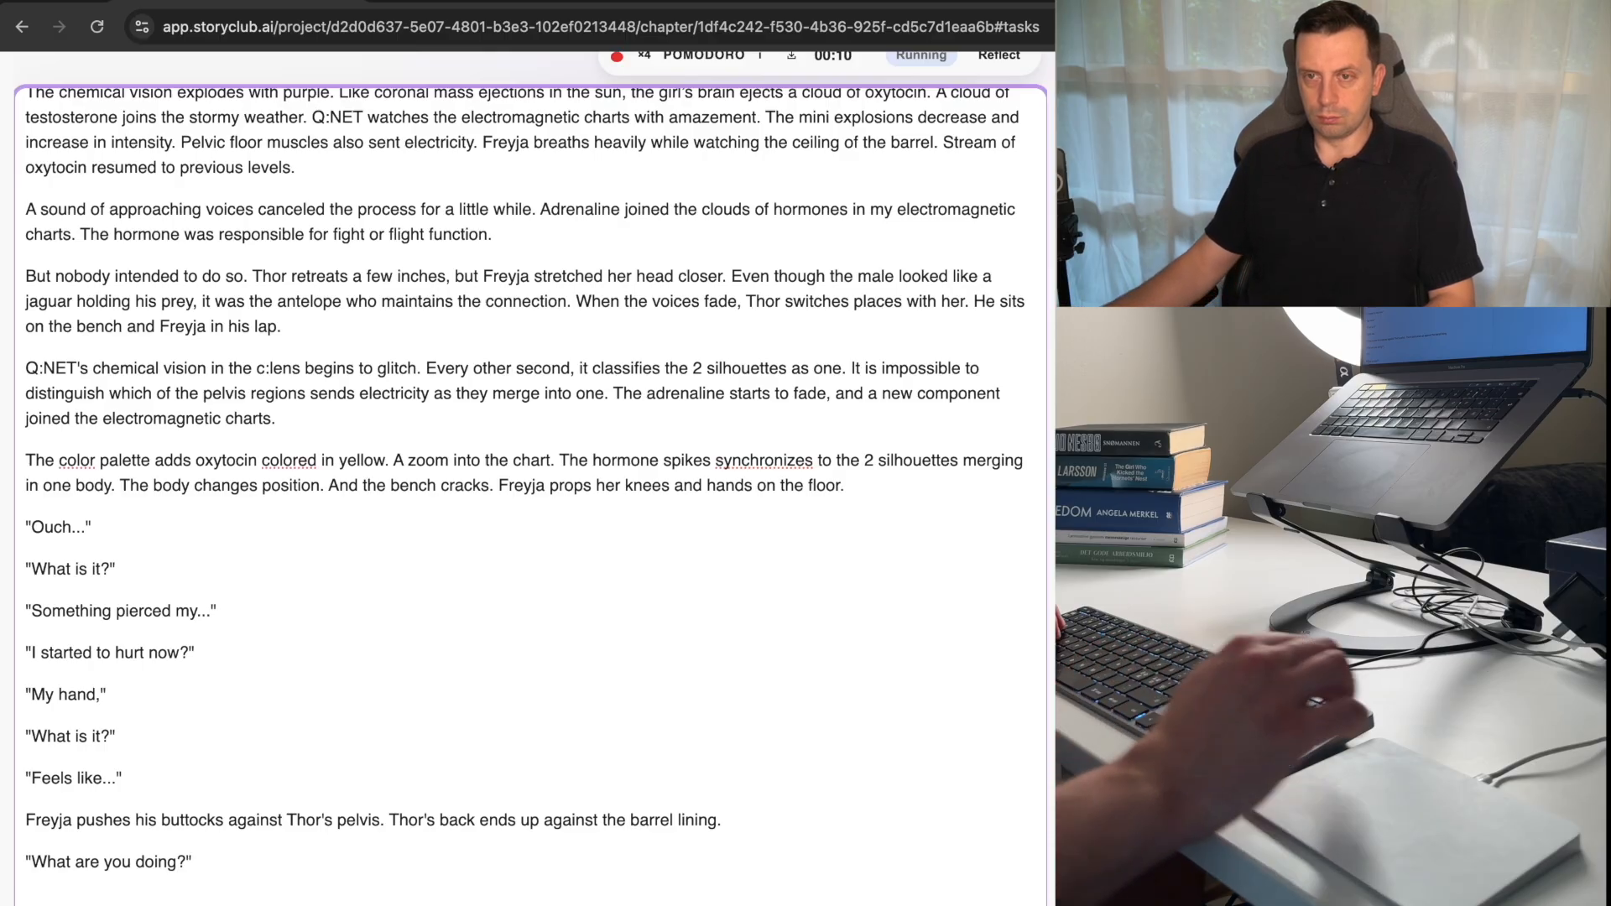
Start a narrative sentence about Thor in the empty paragraph below "What are you doing?", leaving it open-ended after "from".
scroll(529, 487, "down", 3)
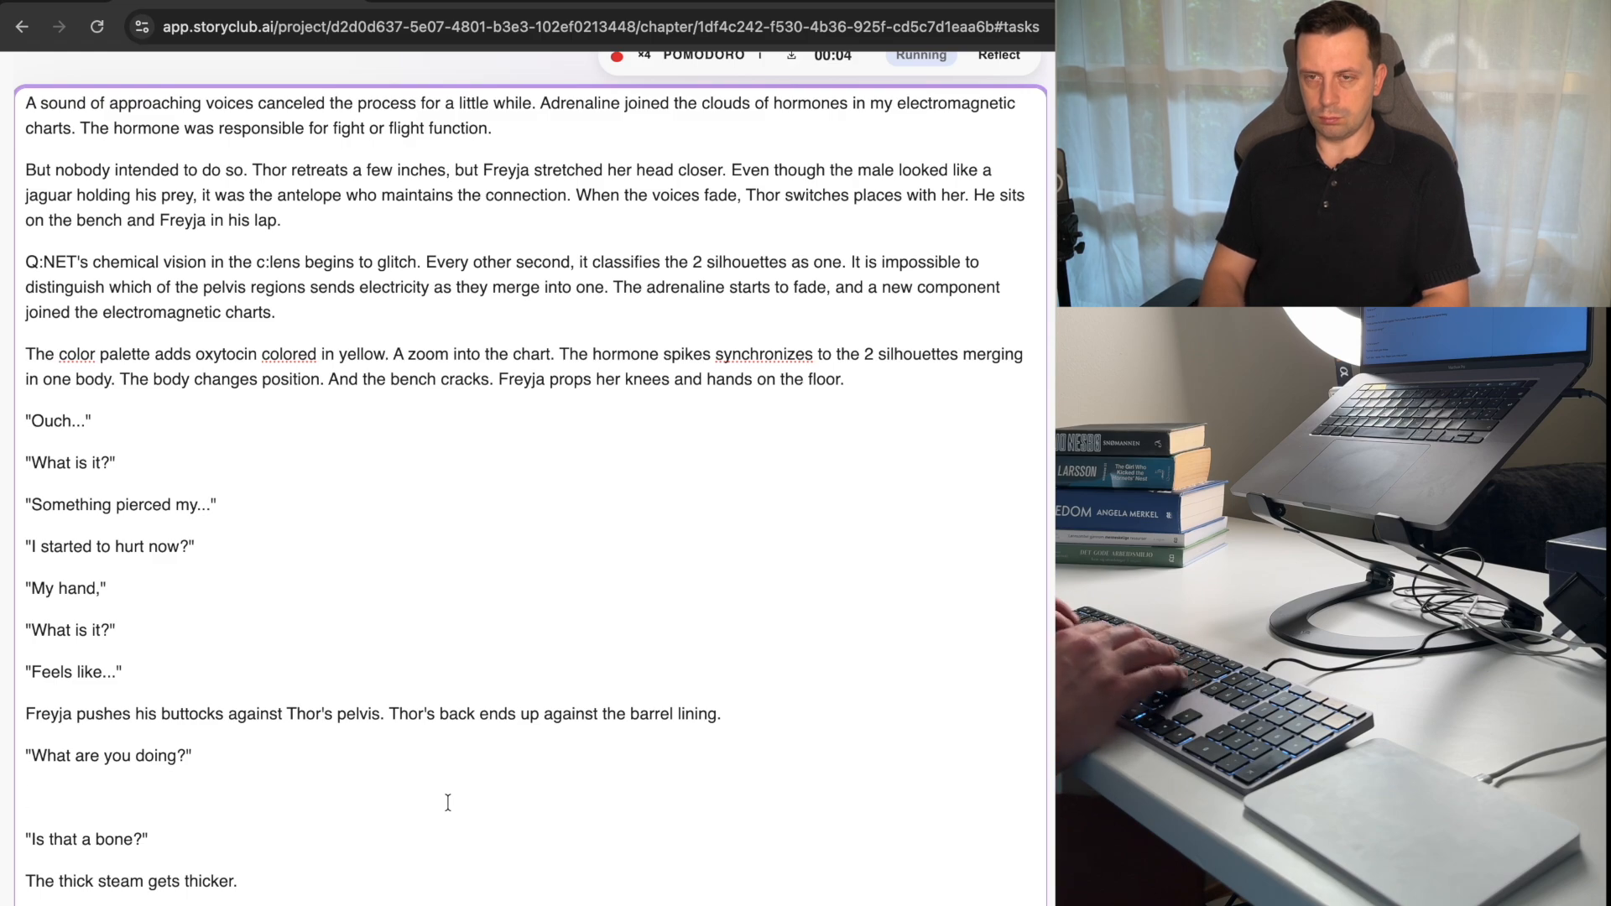
type("Thor ")
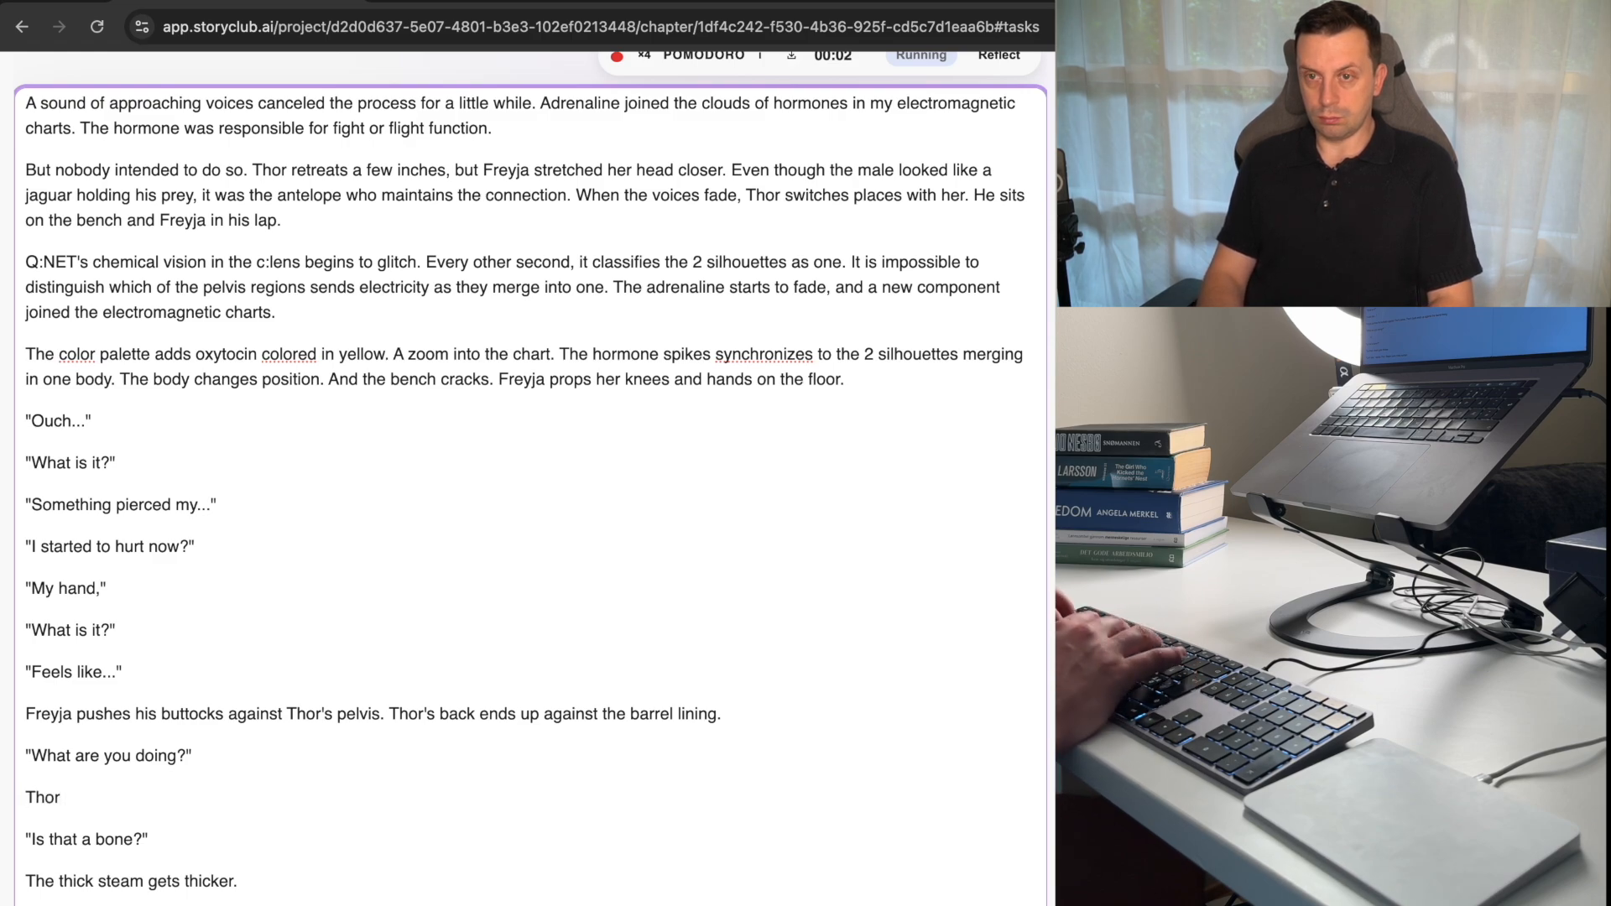
type("disconnect")
key("BackSpace")
type("s from")
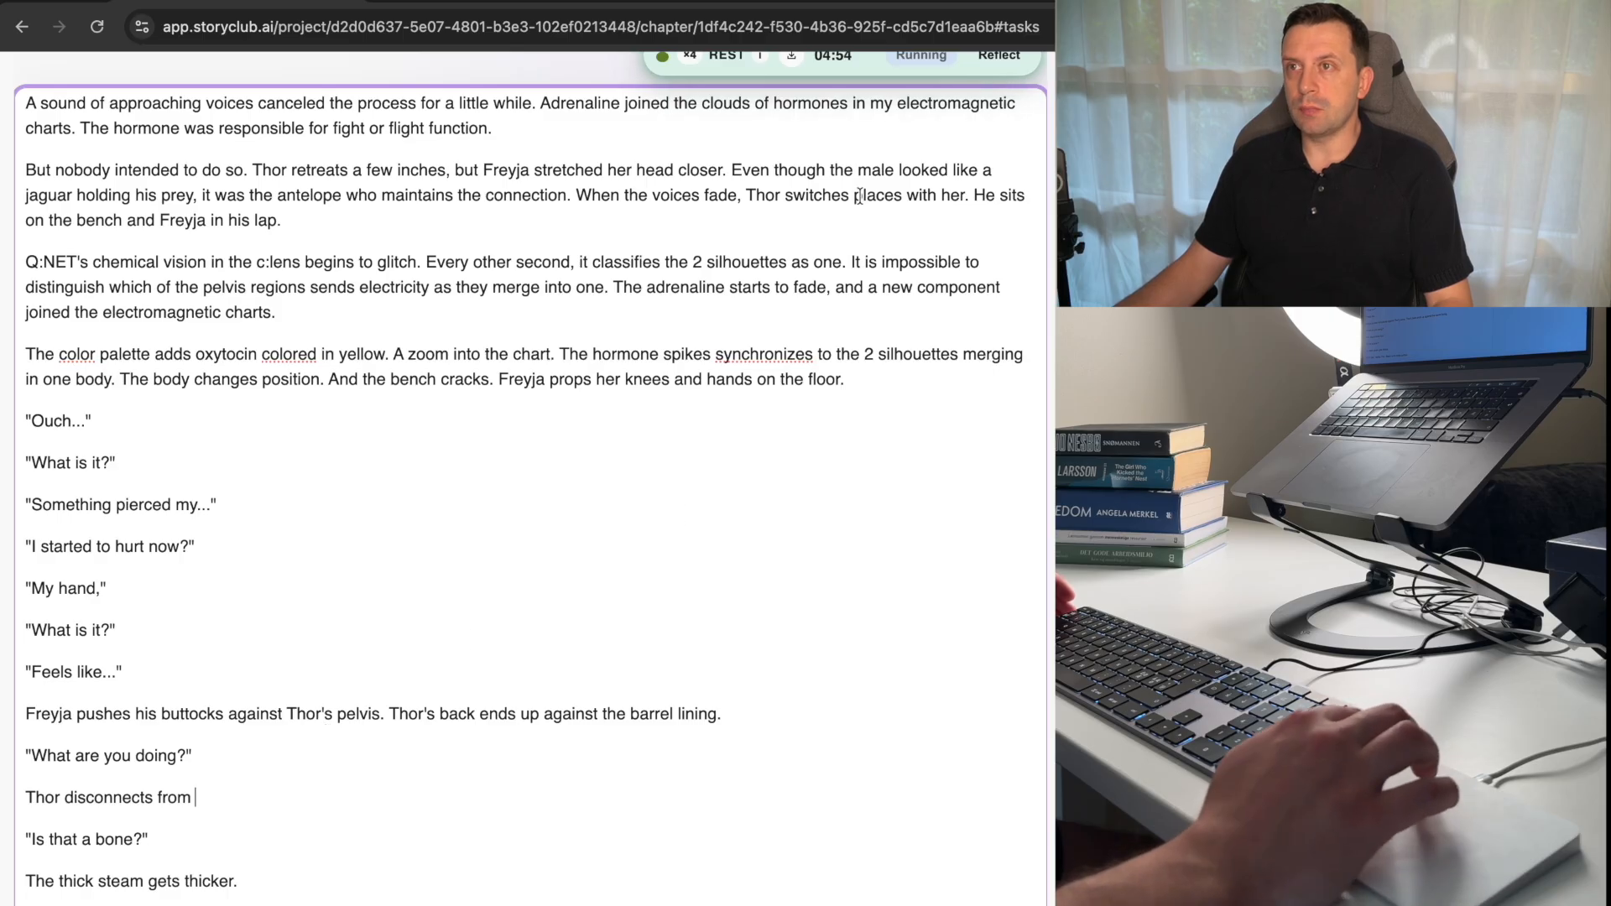
Continue the abandoned Pomodoro session dated 03/07/2026, 19:30:27 from the session history.
left_click(613, 80)
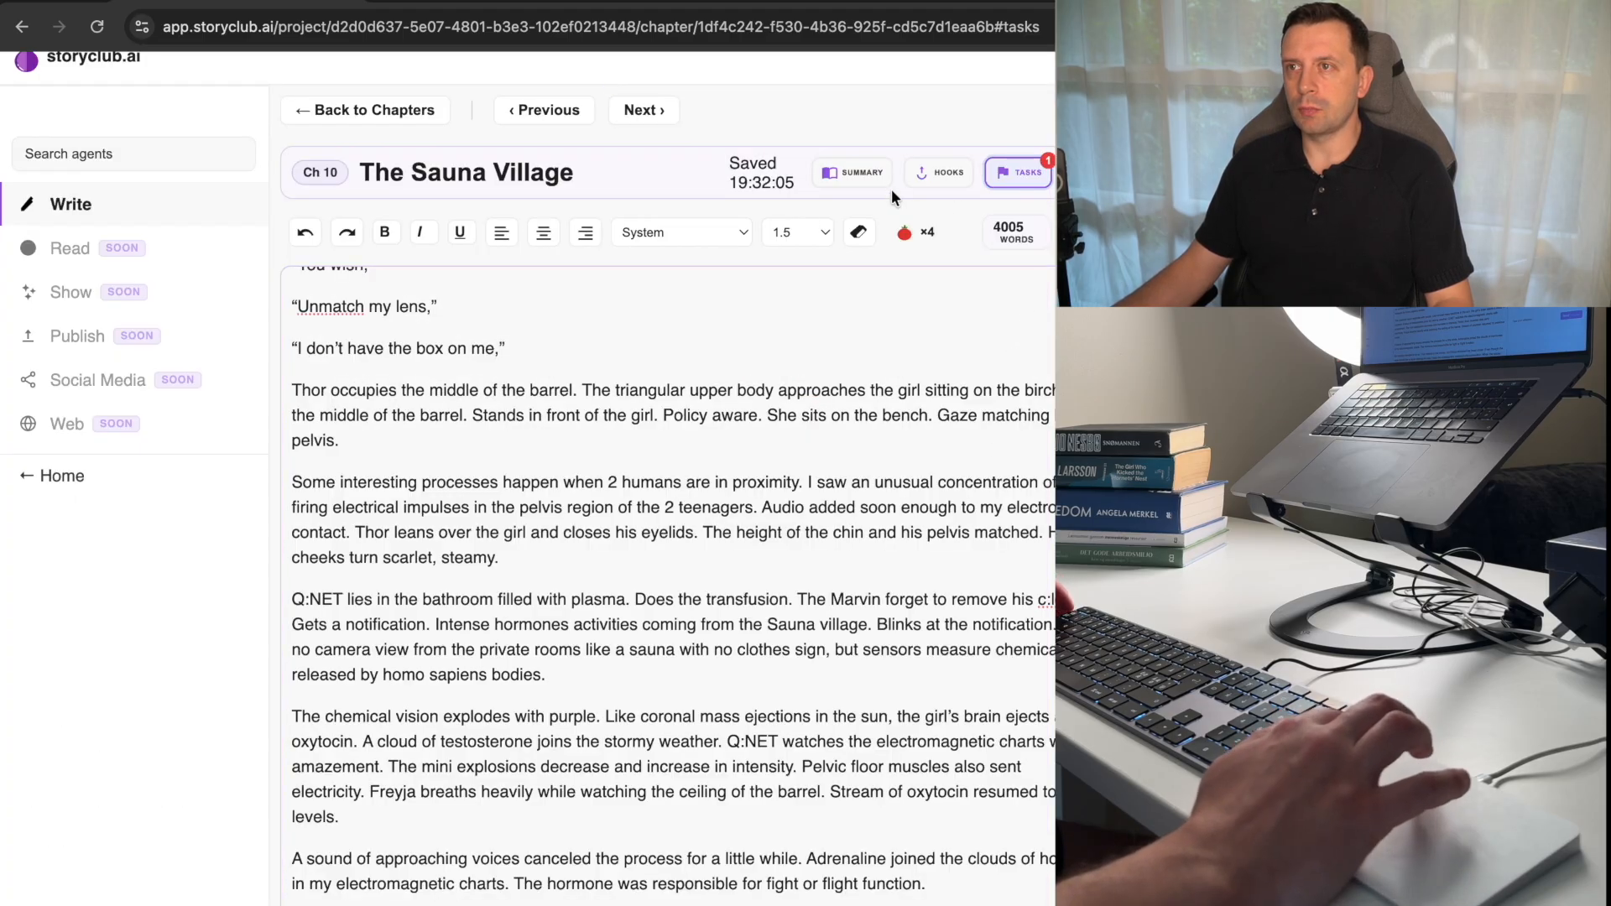
left_click(923, 233)
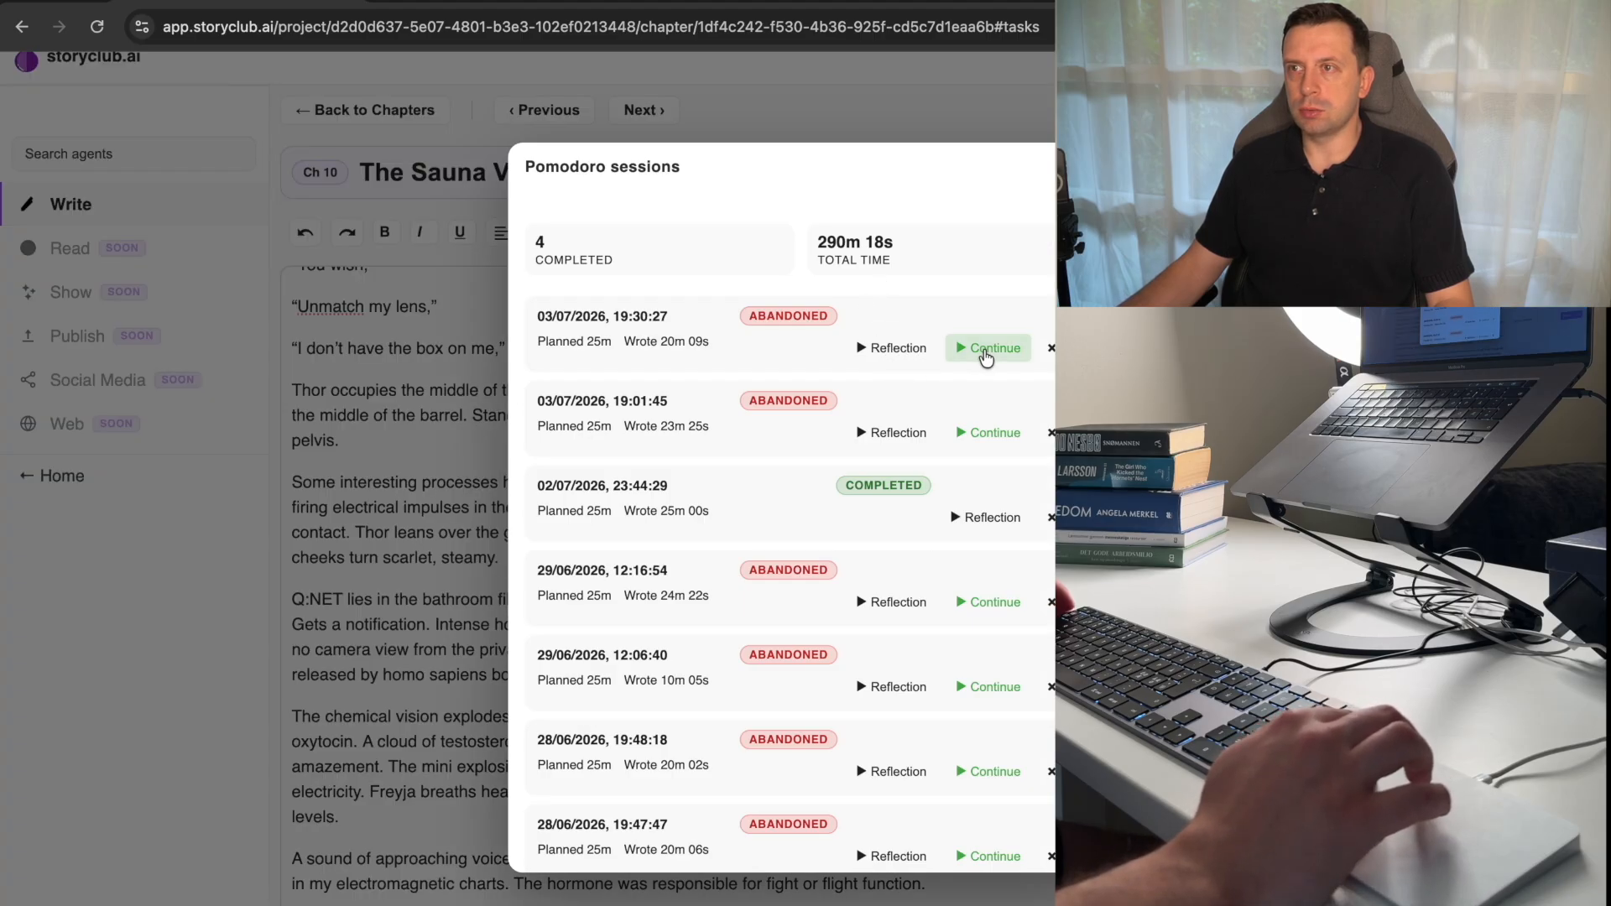
left_click(987, 348)
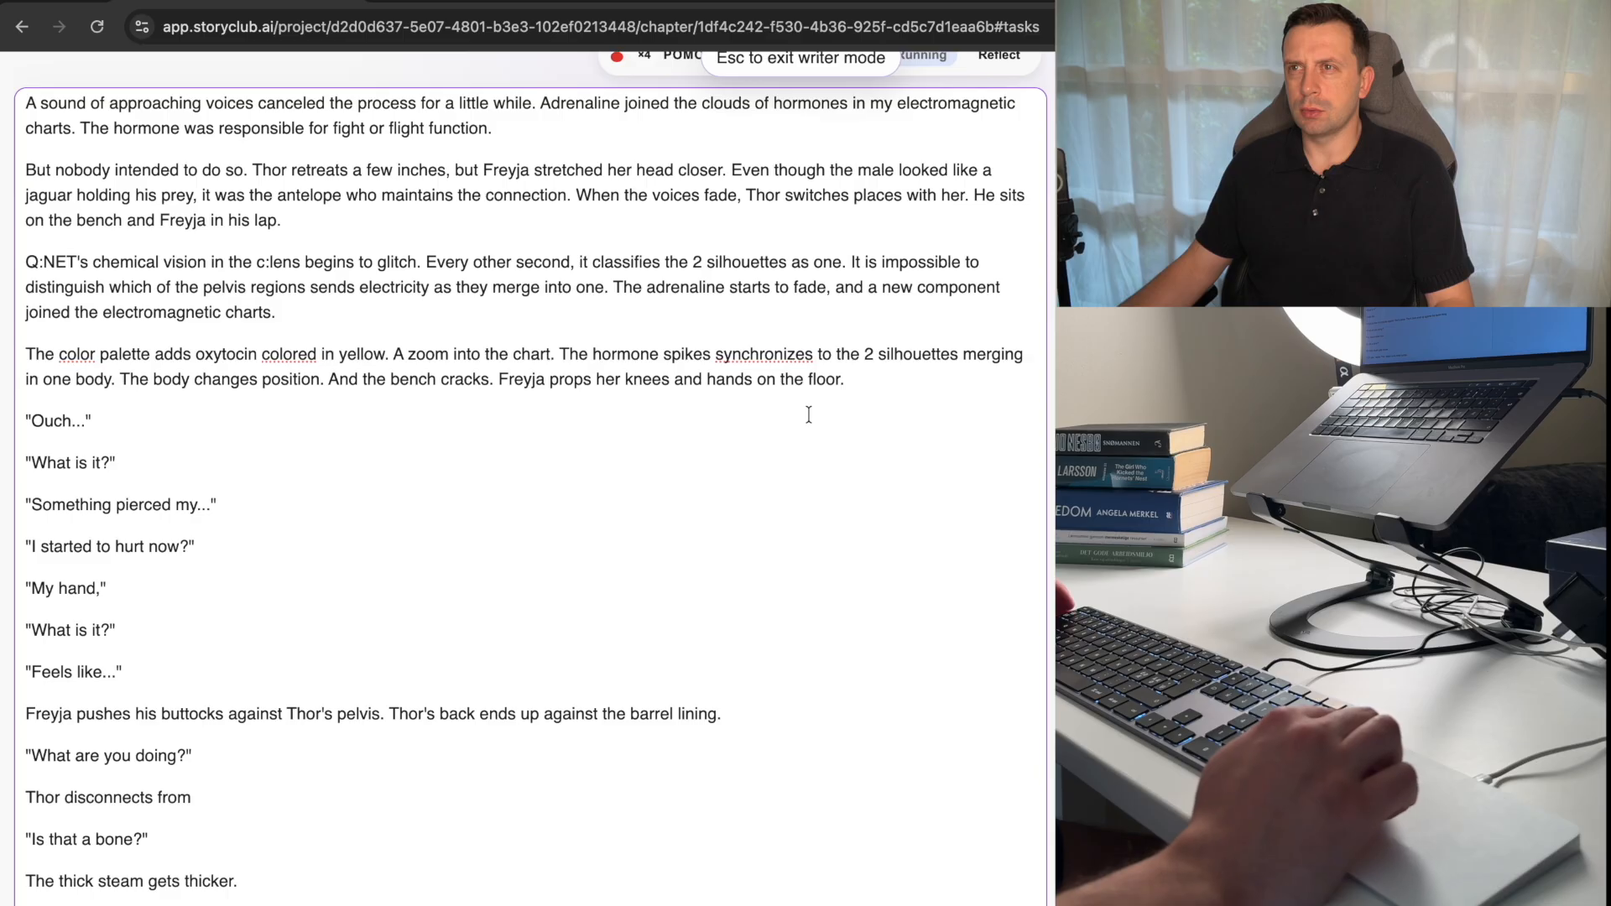
scroll(809, 415, "up", 3)
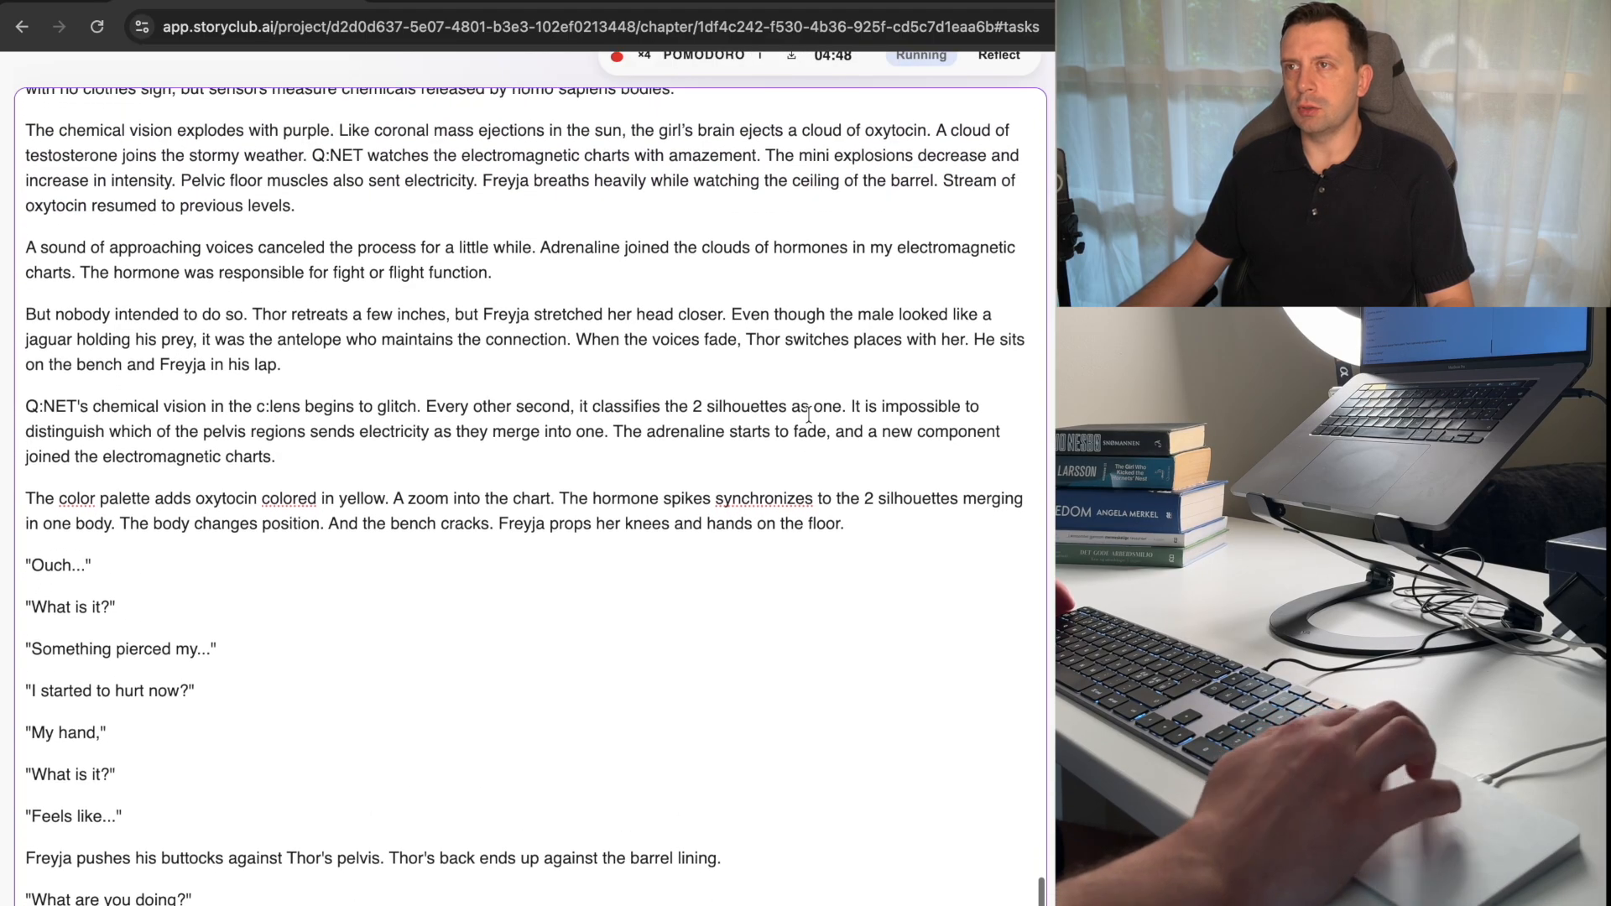
Exit and re-enter writer mode, and continue the abandoned Pomodoro session dated 03/07/2026, 19:32:18 from the session history.
left_click(1041, 69)
key("Escape")
scroll(1007, 134, "up", 1)
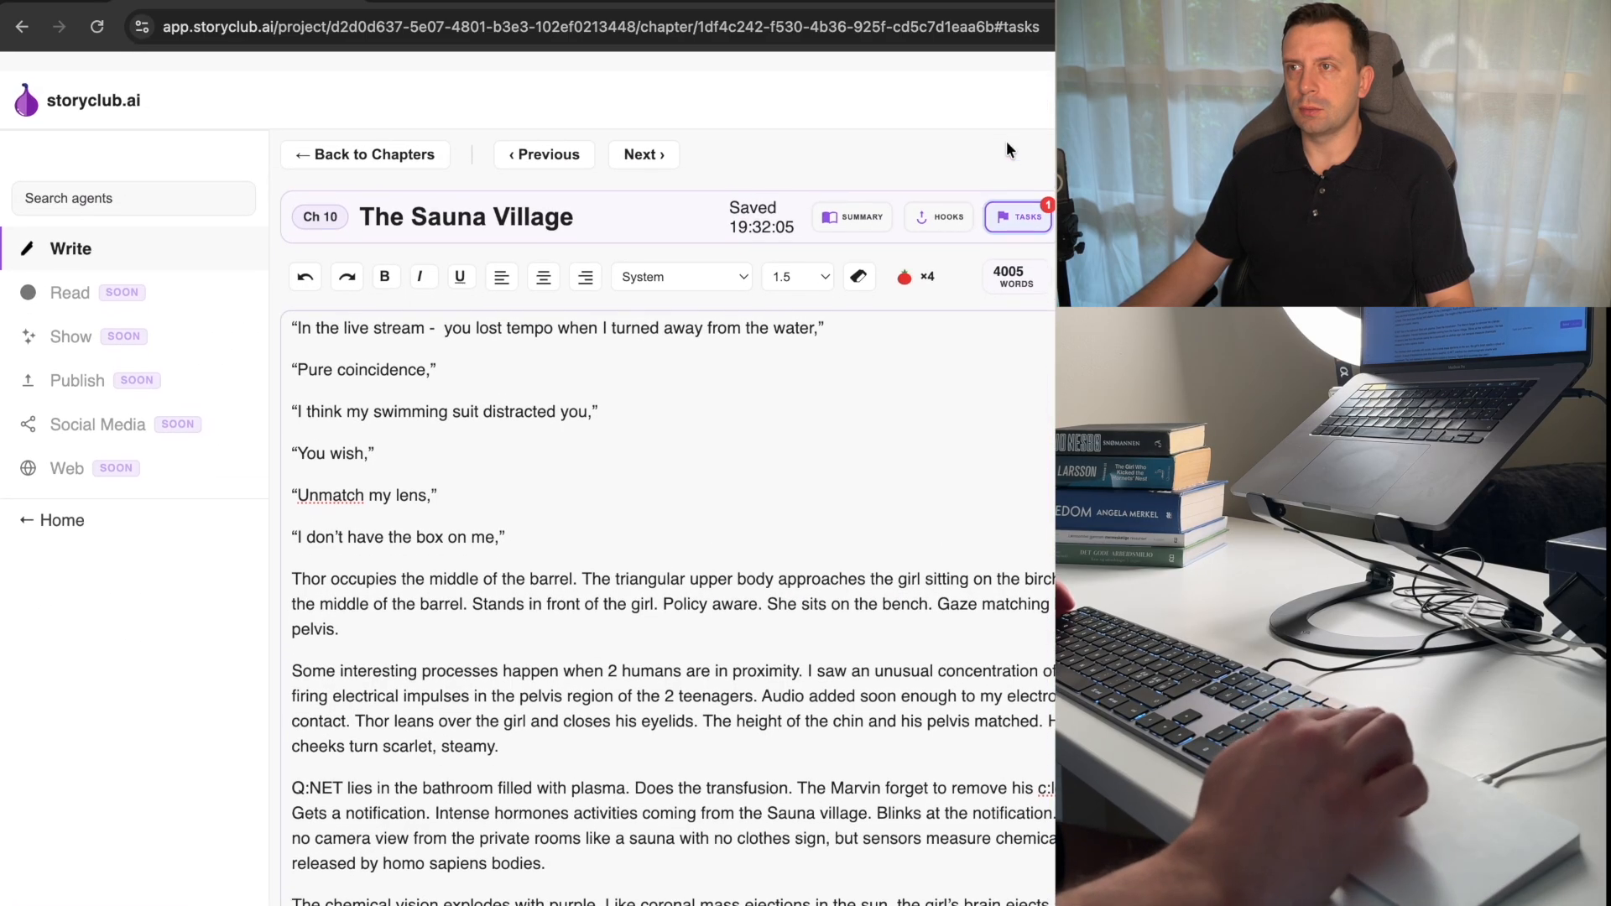
left_click(865, 327)
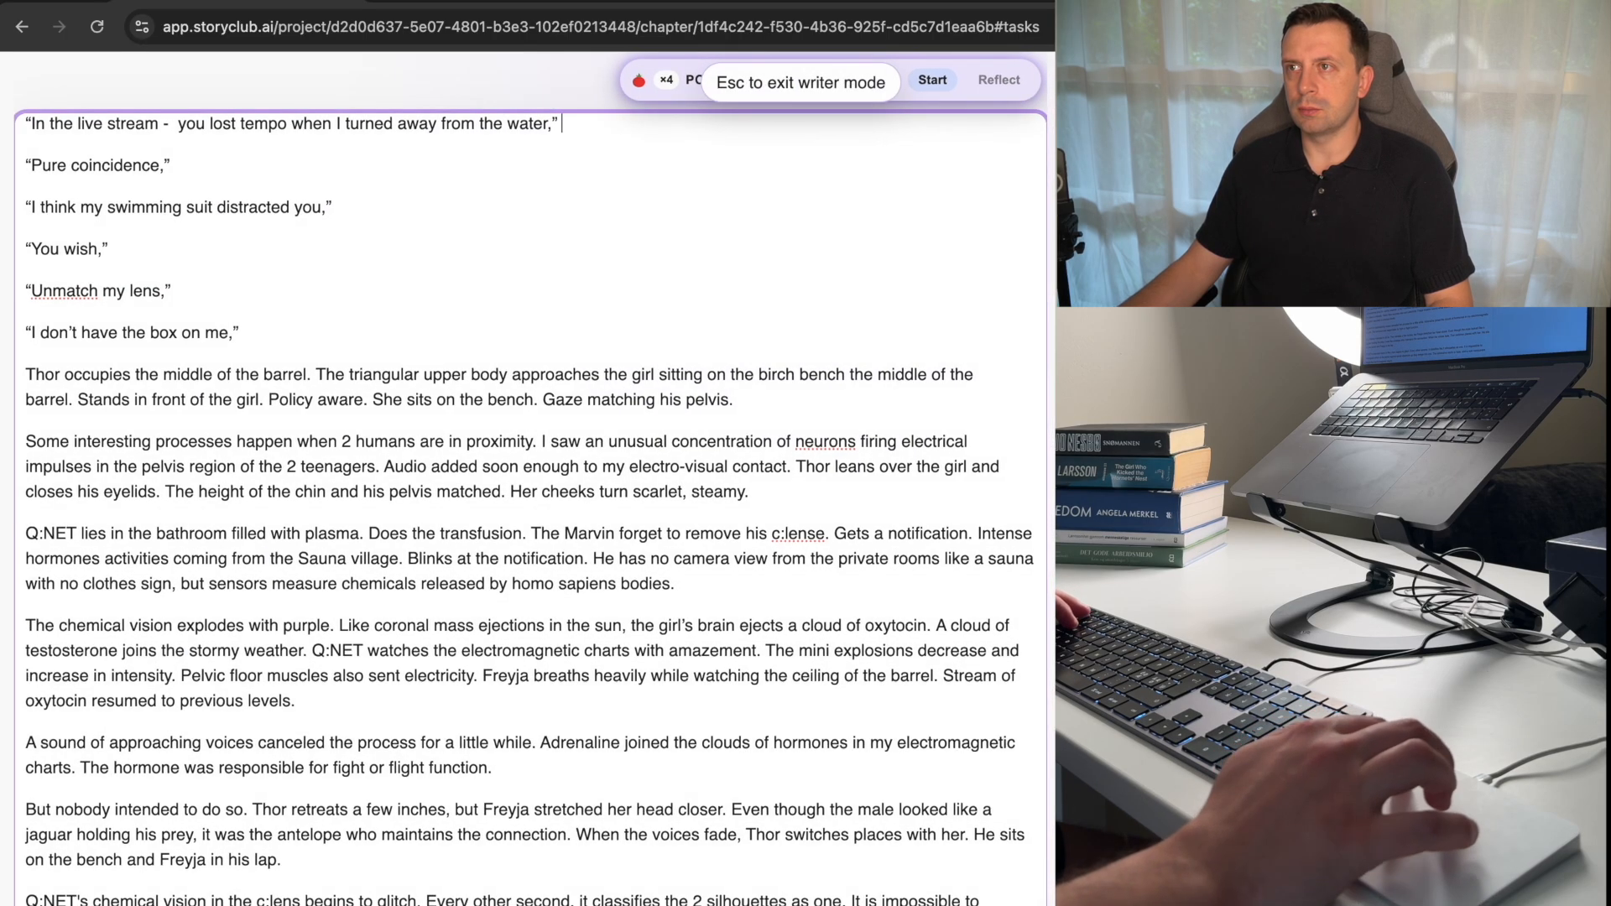
key("Escape")
left_click(773, 420)
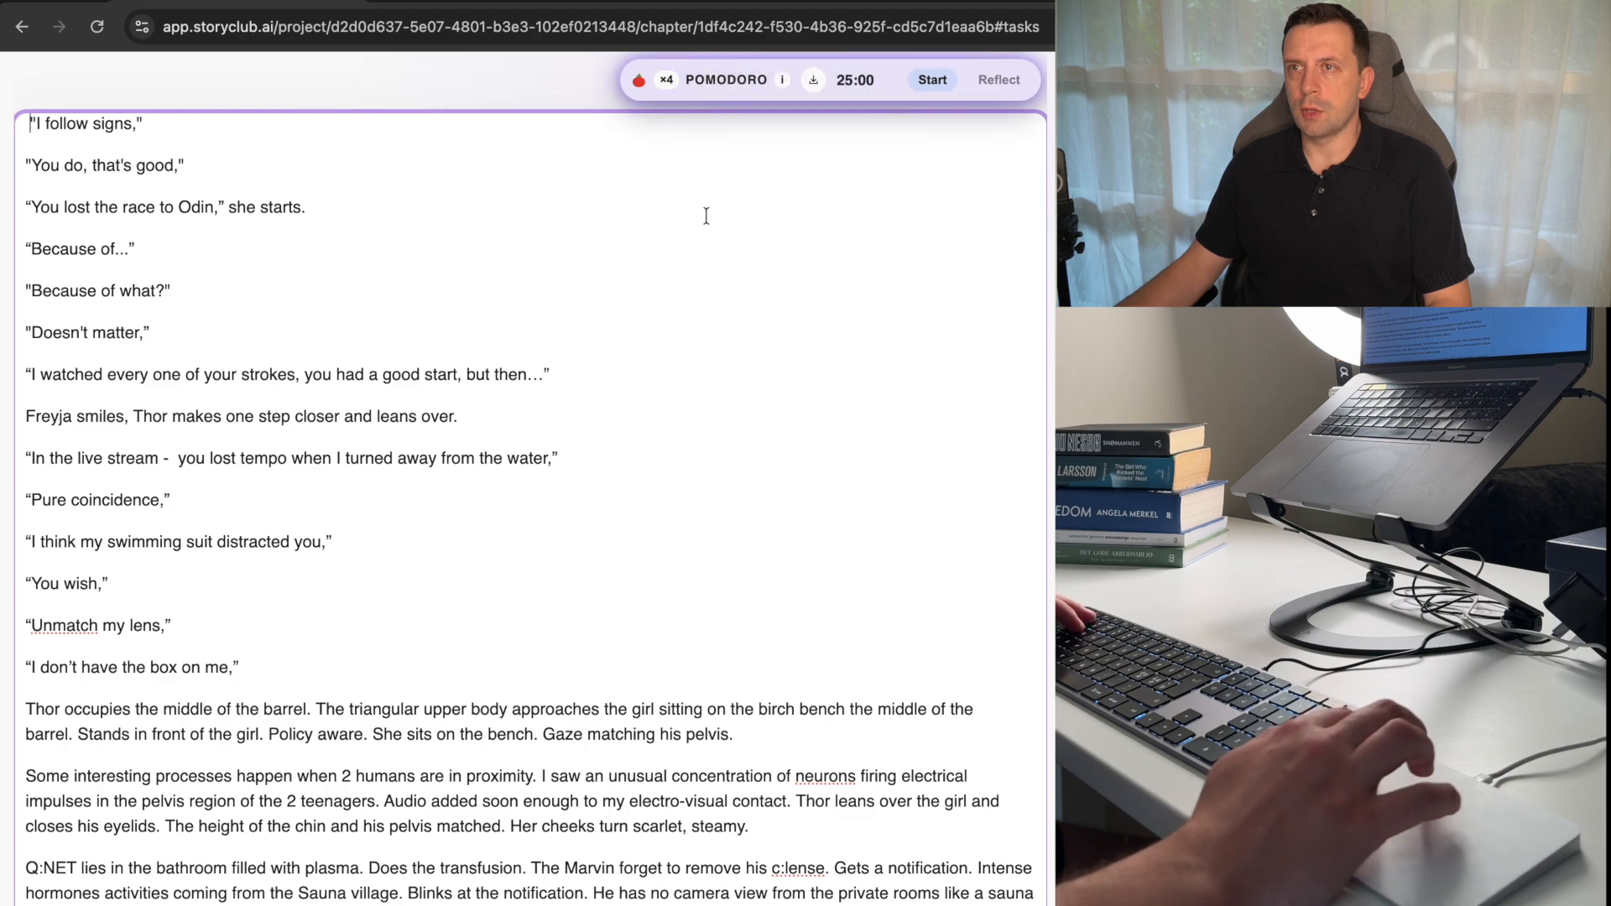
left_click(668, 82)
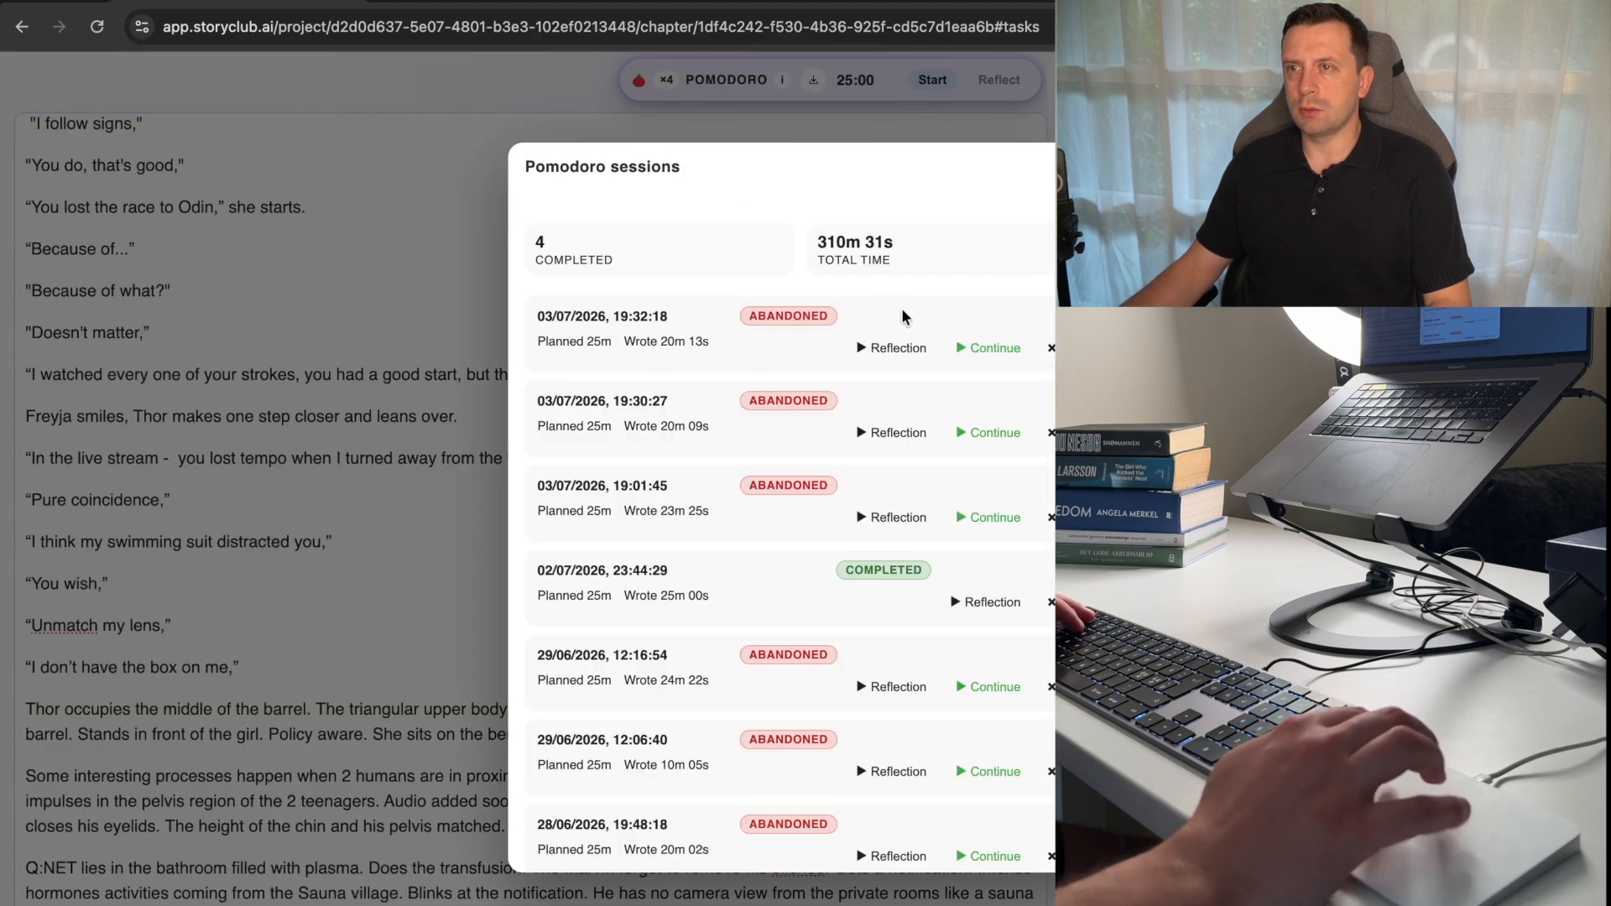
left_click(984, 348)
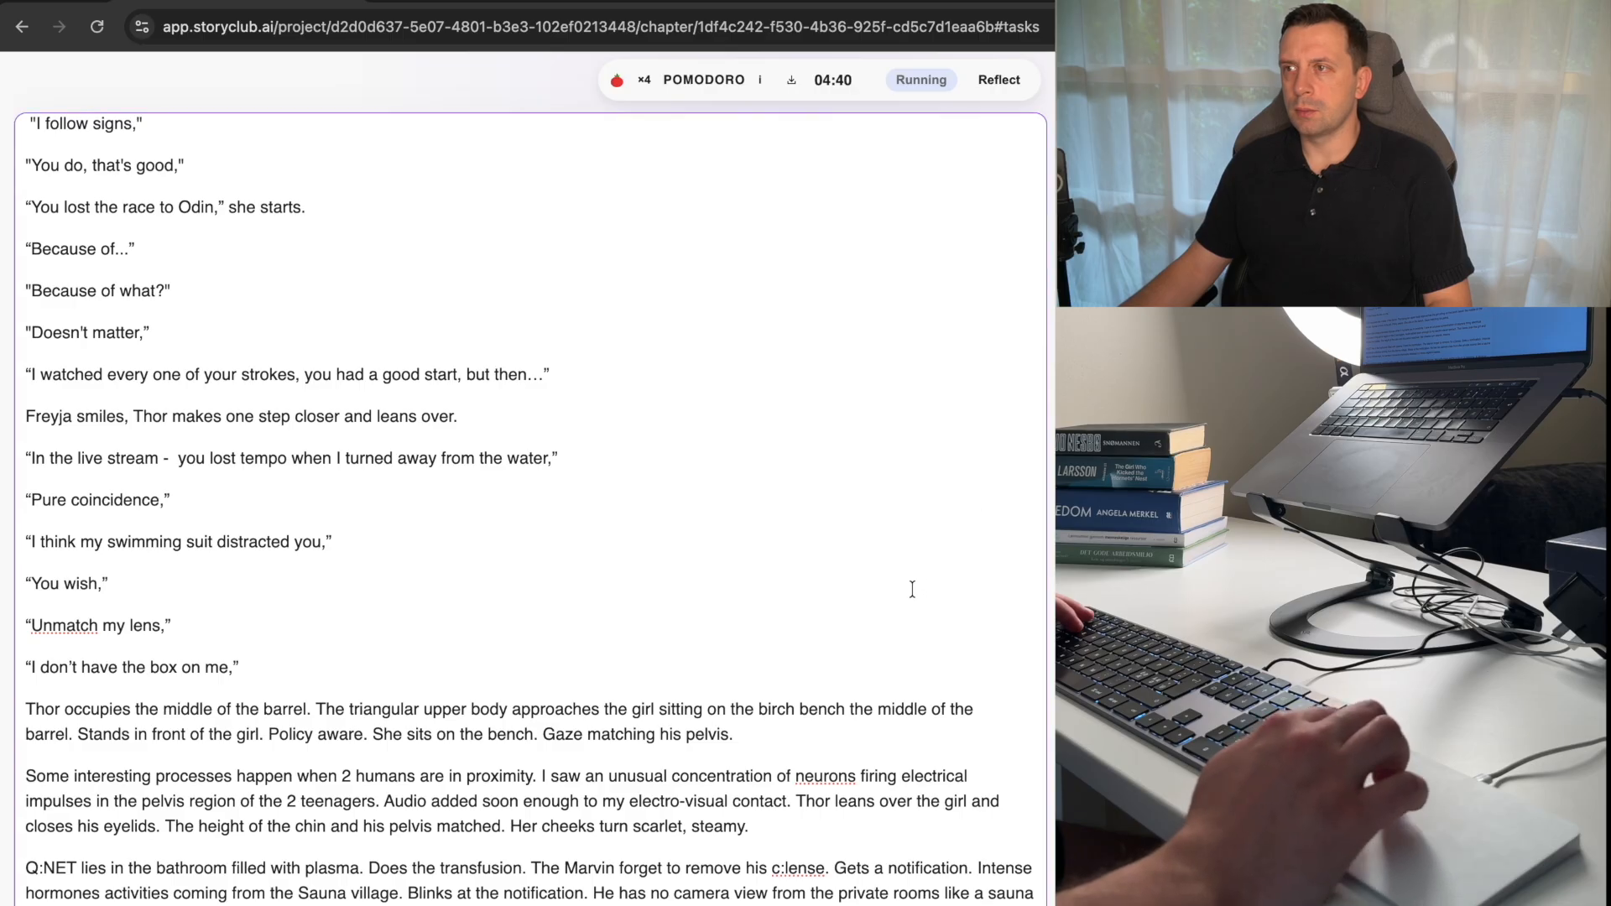
Complete the open-ended narrative sentence about Thor below "What are you doing?" with a reference to Freyja and a full stop.
scroll(896, 587, "down", 12)
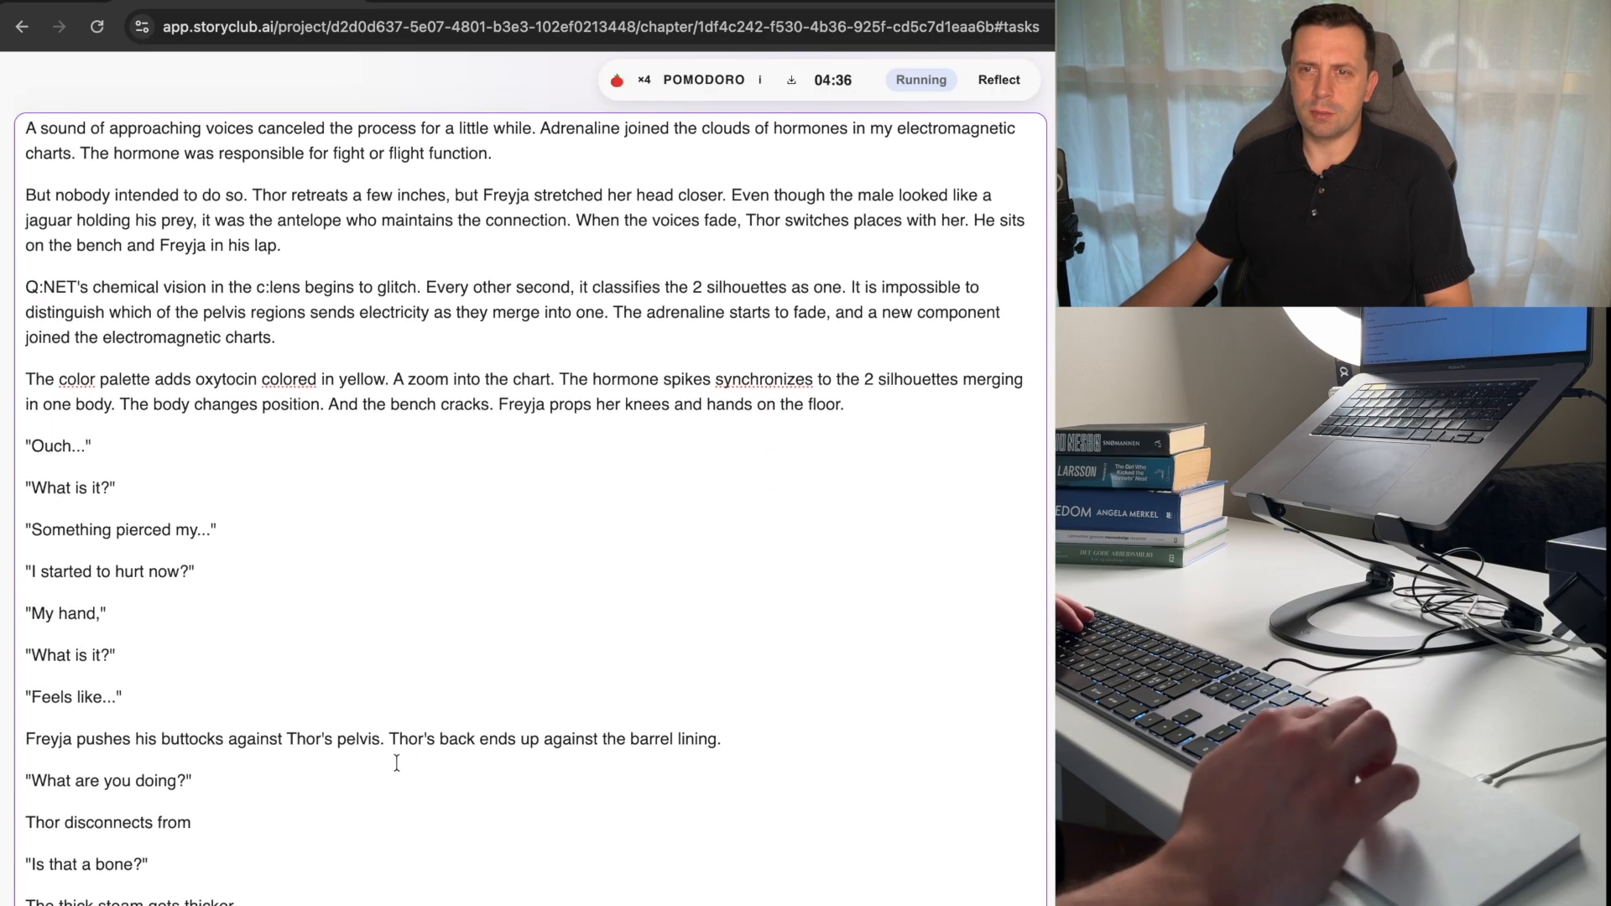
left_click(255, 828)
type("Freyja\\s ")
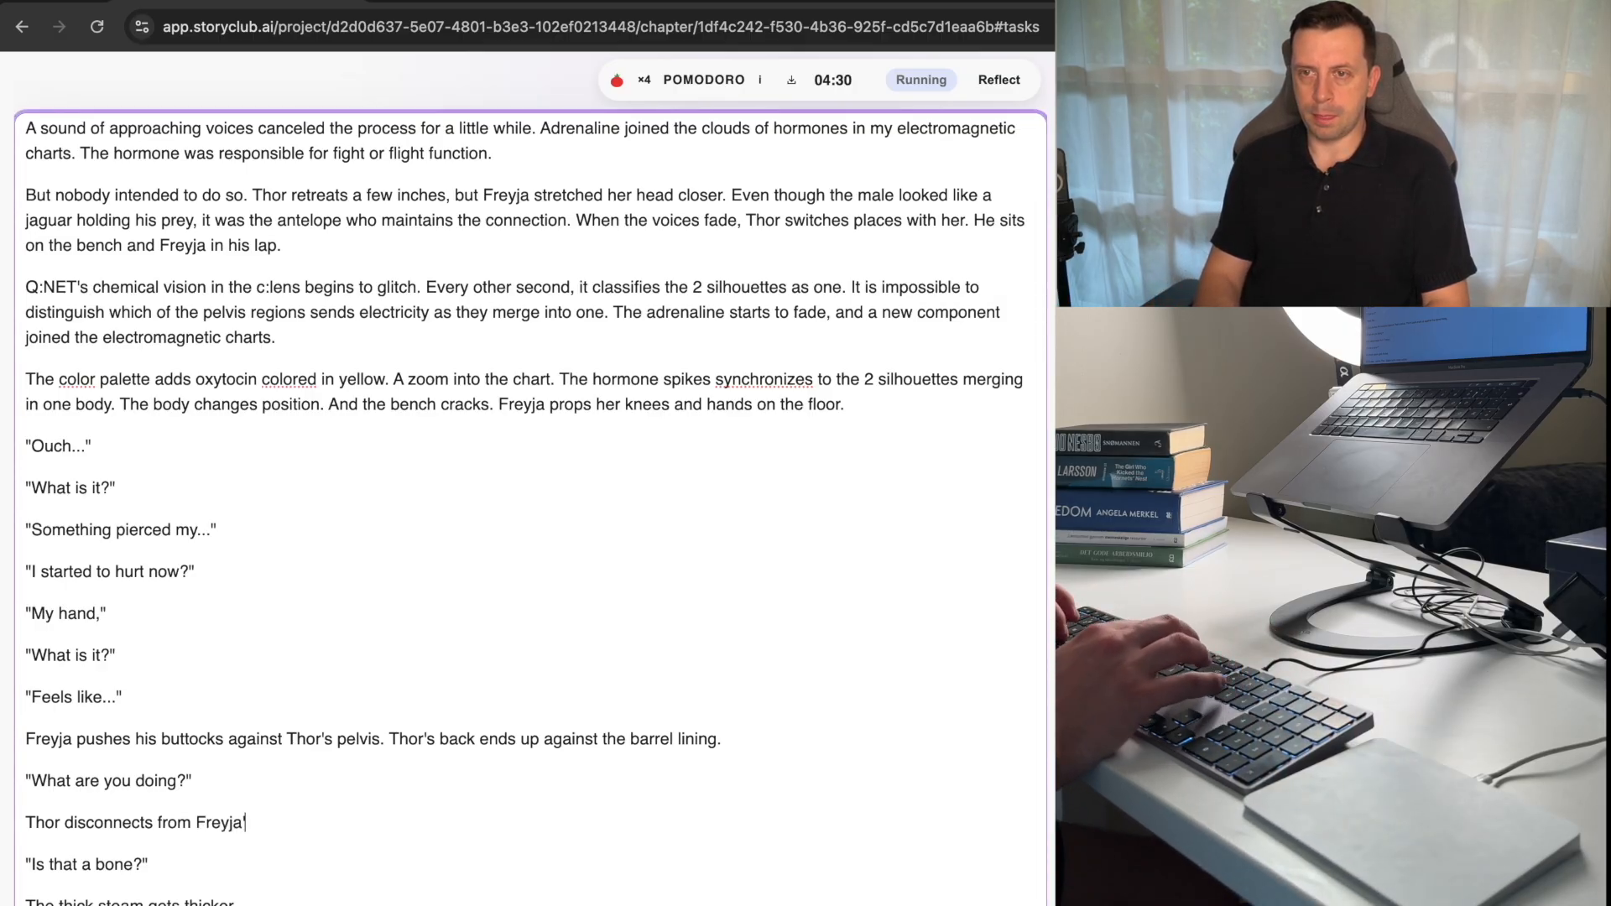
type("pelvin")
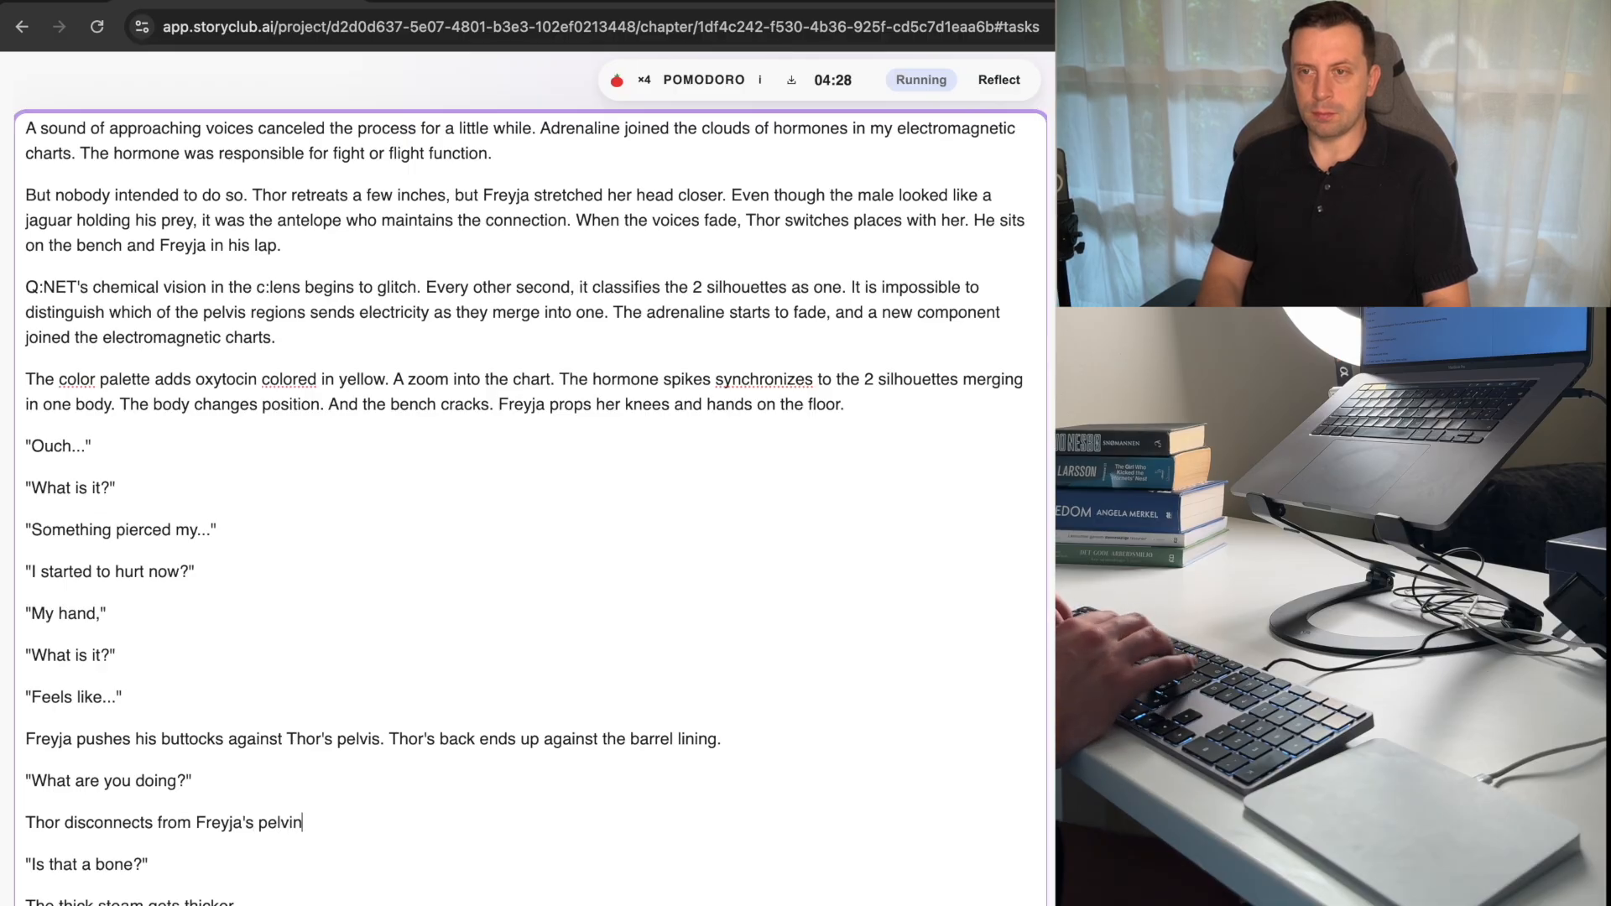
key("BackSpace")
key("BackSpace")
key("BackSpace")
key("BackSpace")
key("BackSpace")
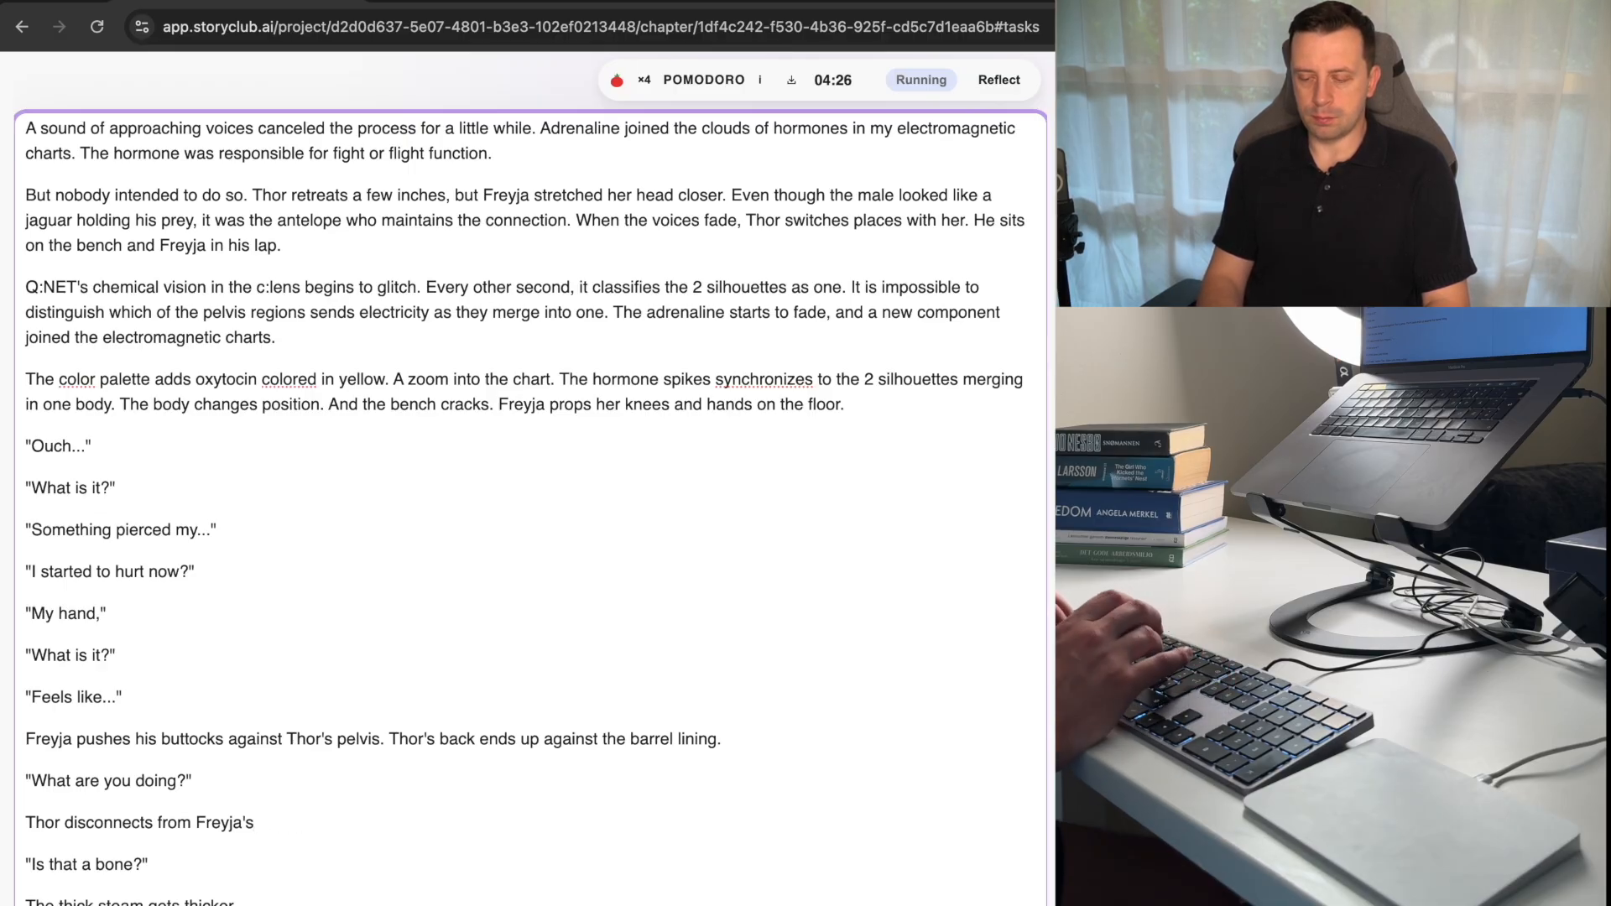
type("pelvis.")
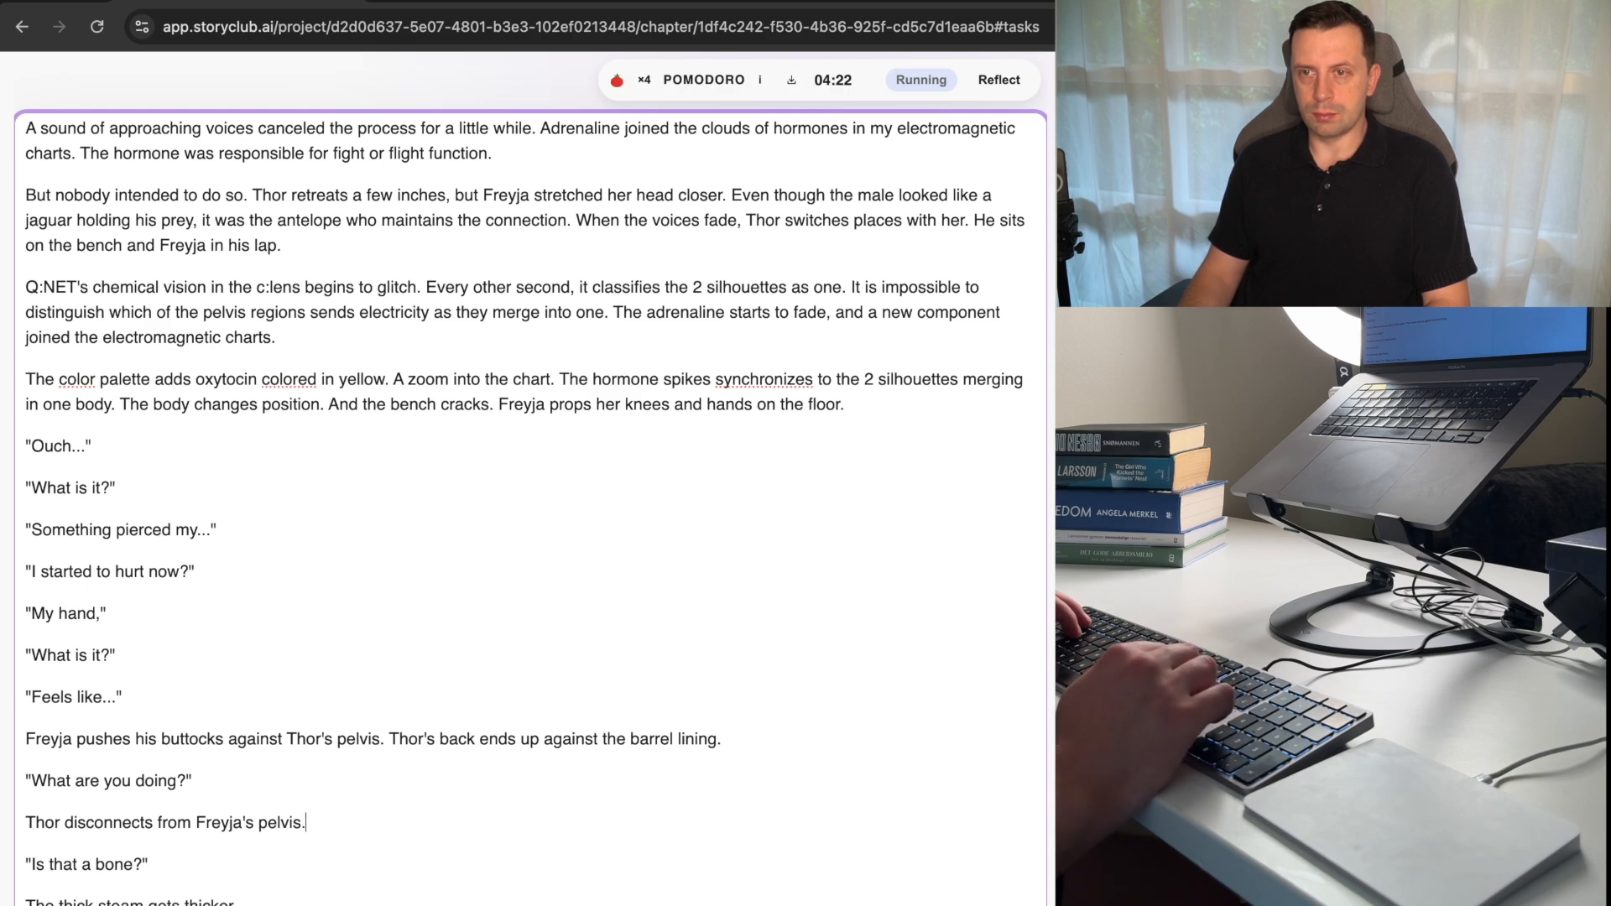
Below the sentence about Thor disconnecting, add the dialogue lines "Check yourself!" and "Can't see," replies Thor. Steam turns misty curtain.
key("Return")
type("\"")
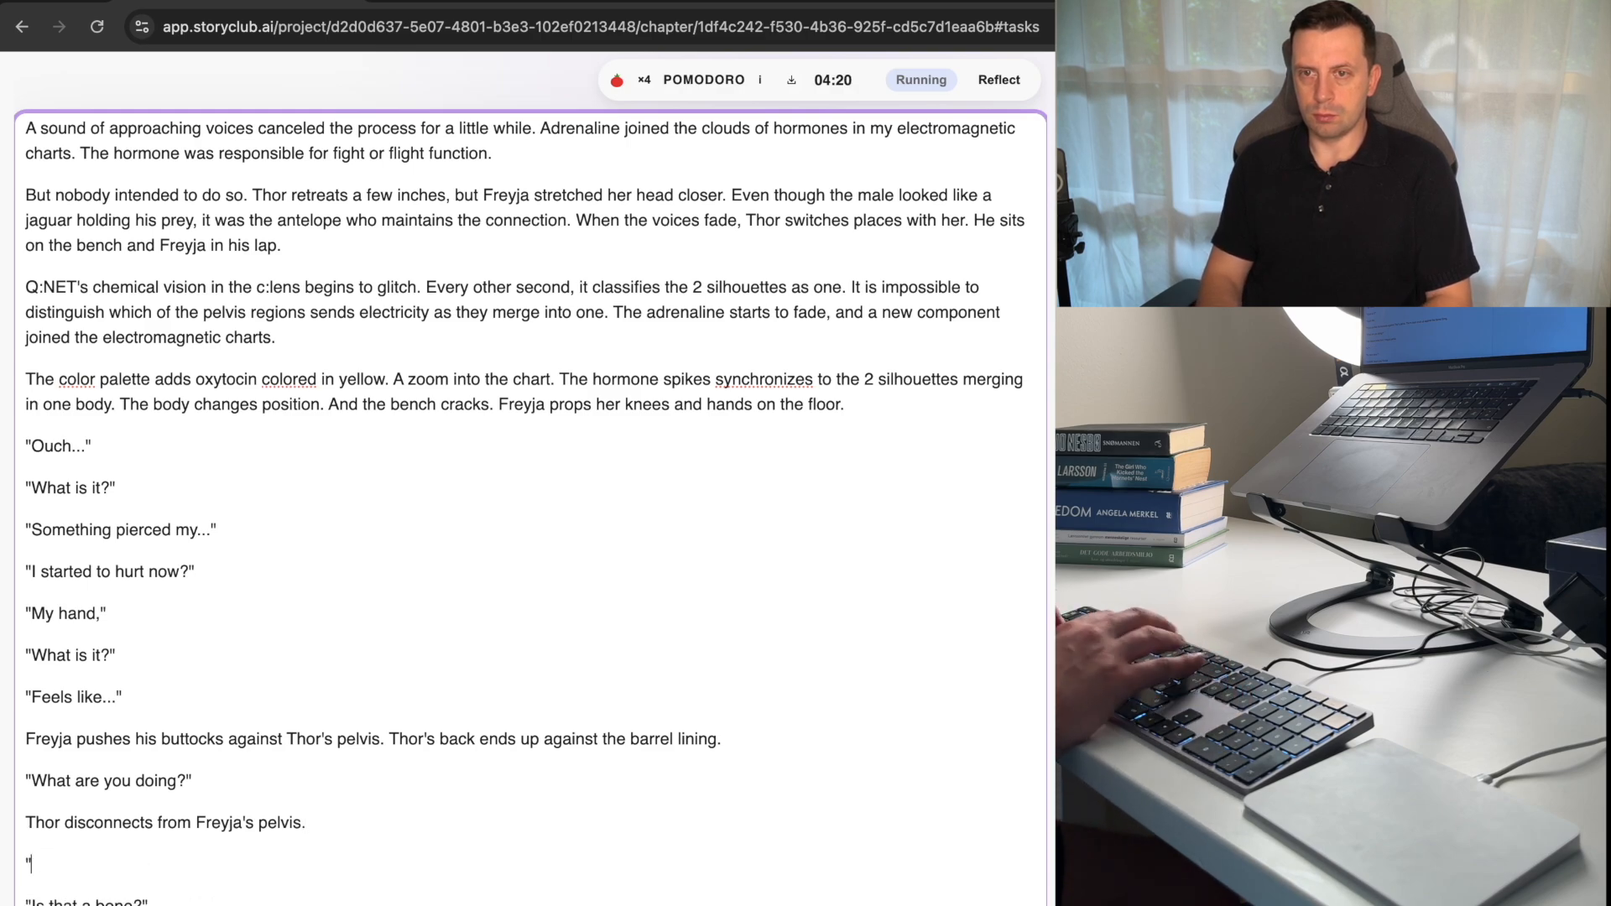
type("Check your")
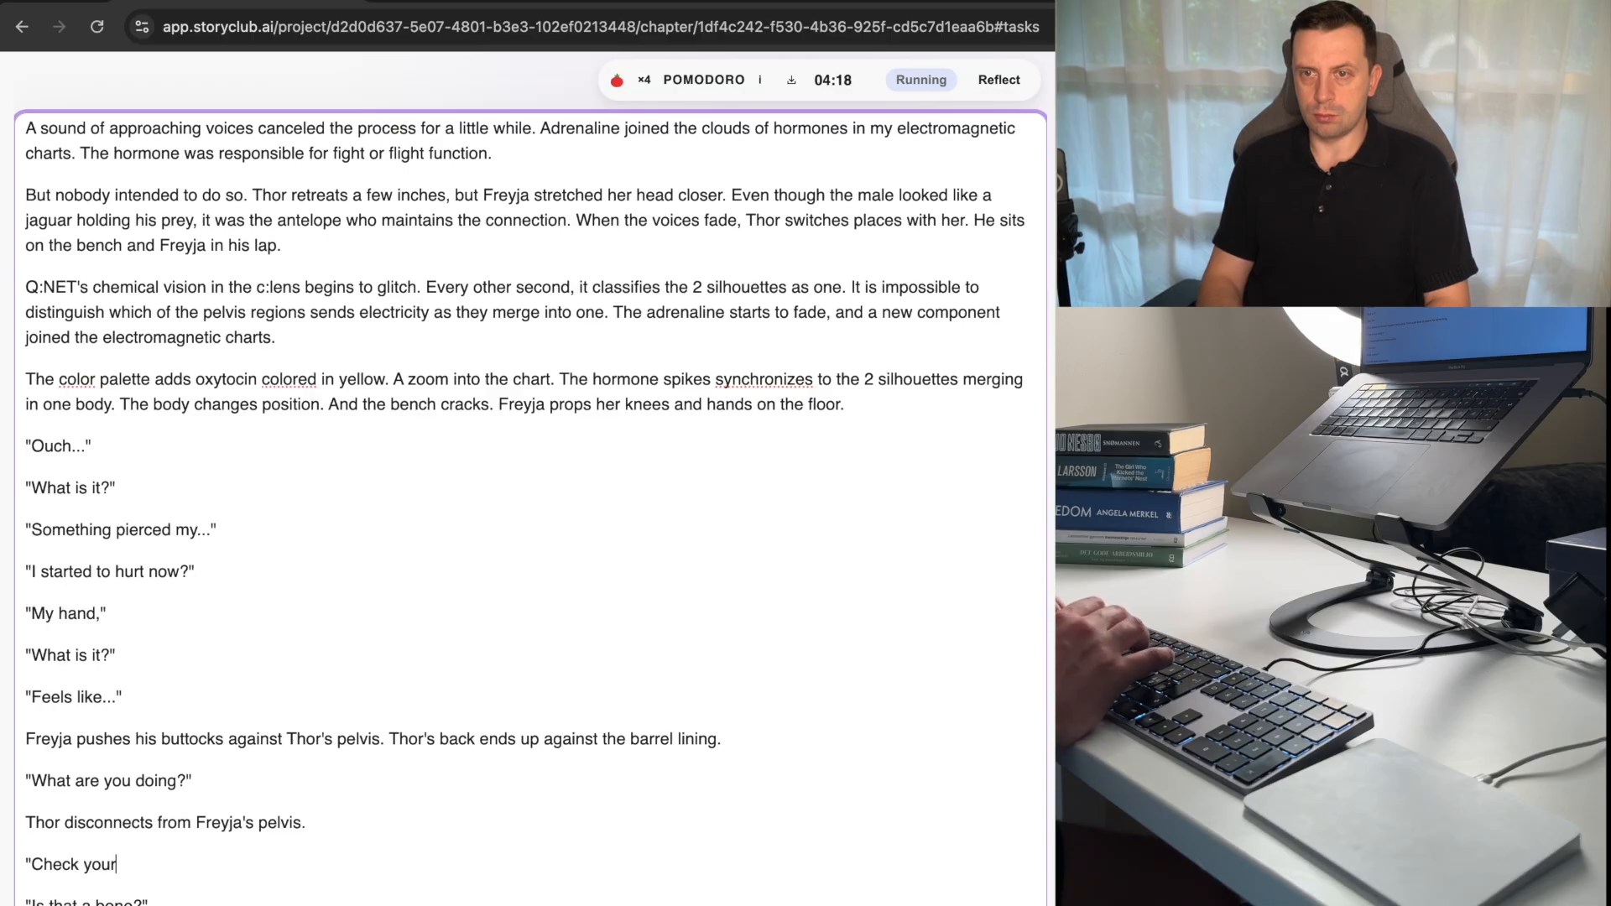
type("self!\"")
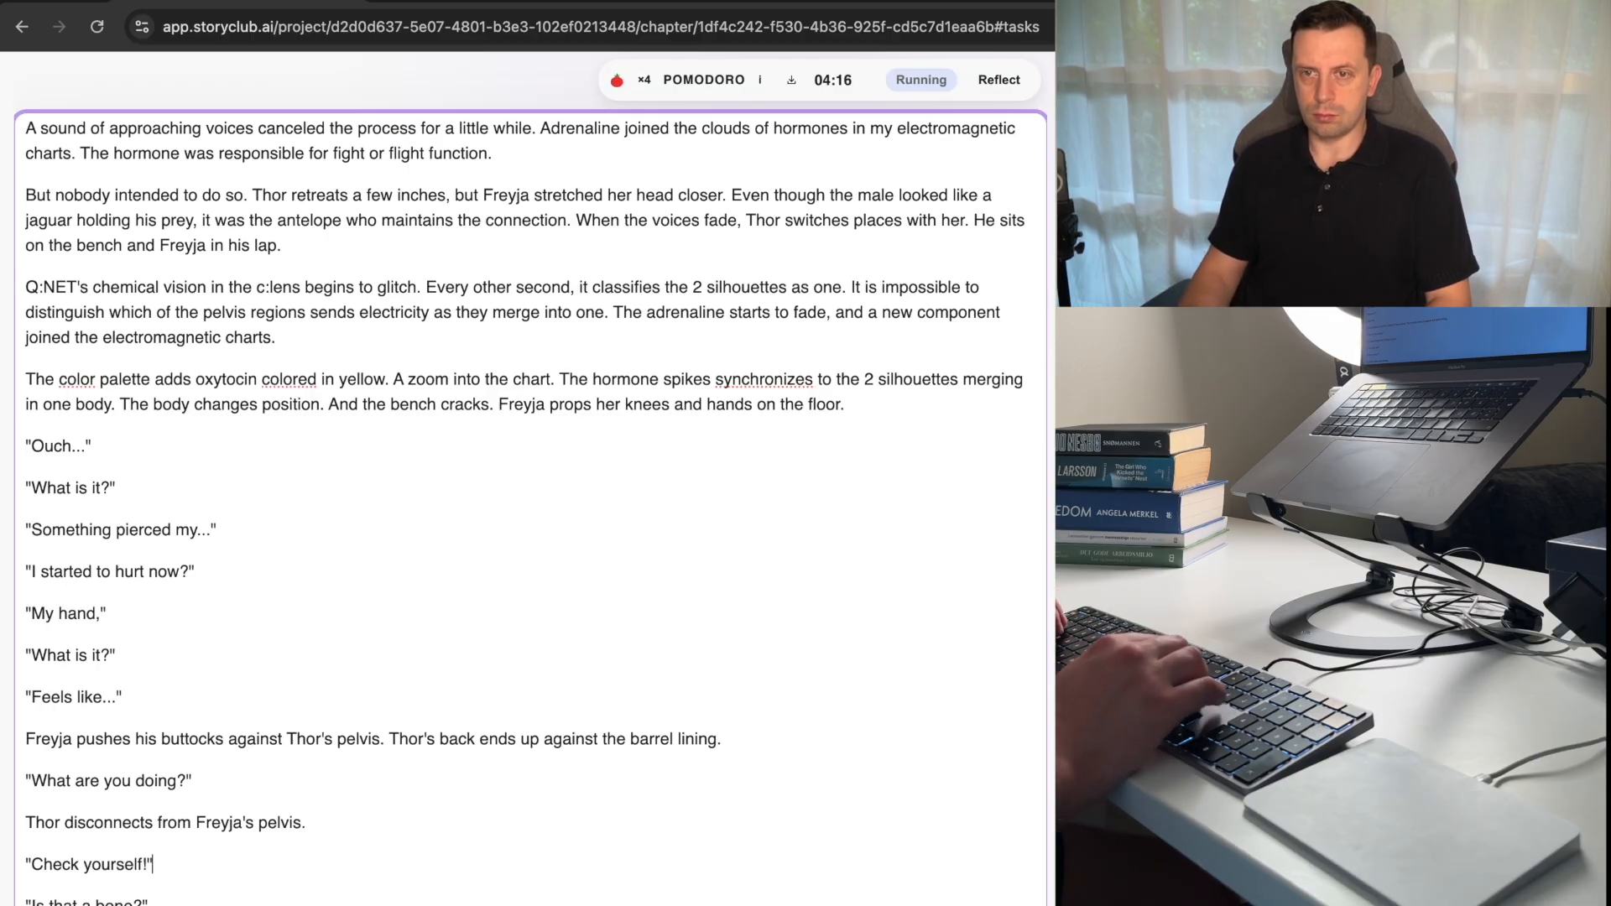
key("Down")
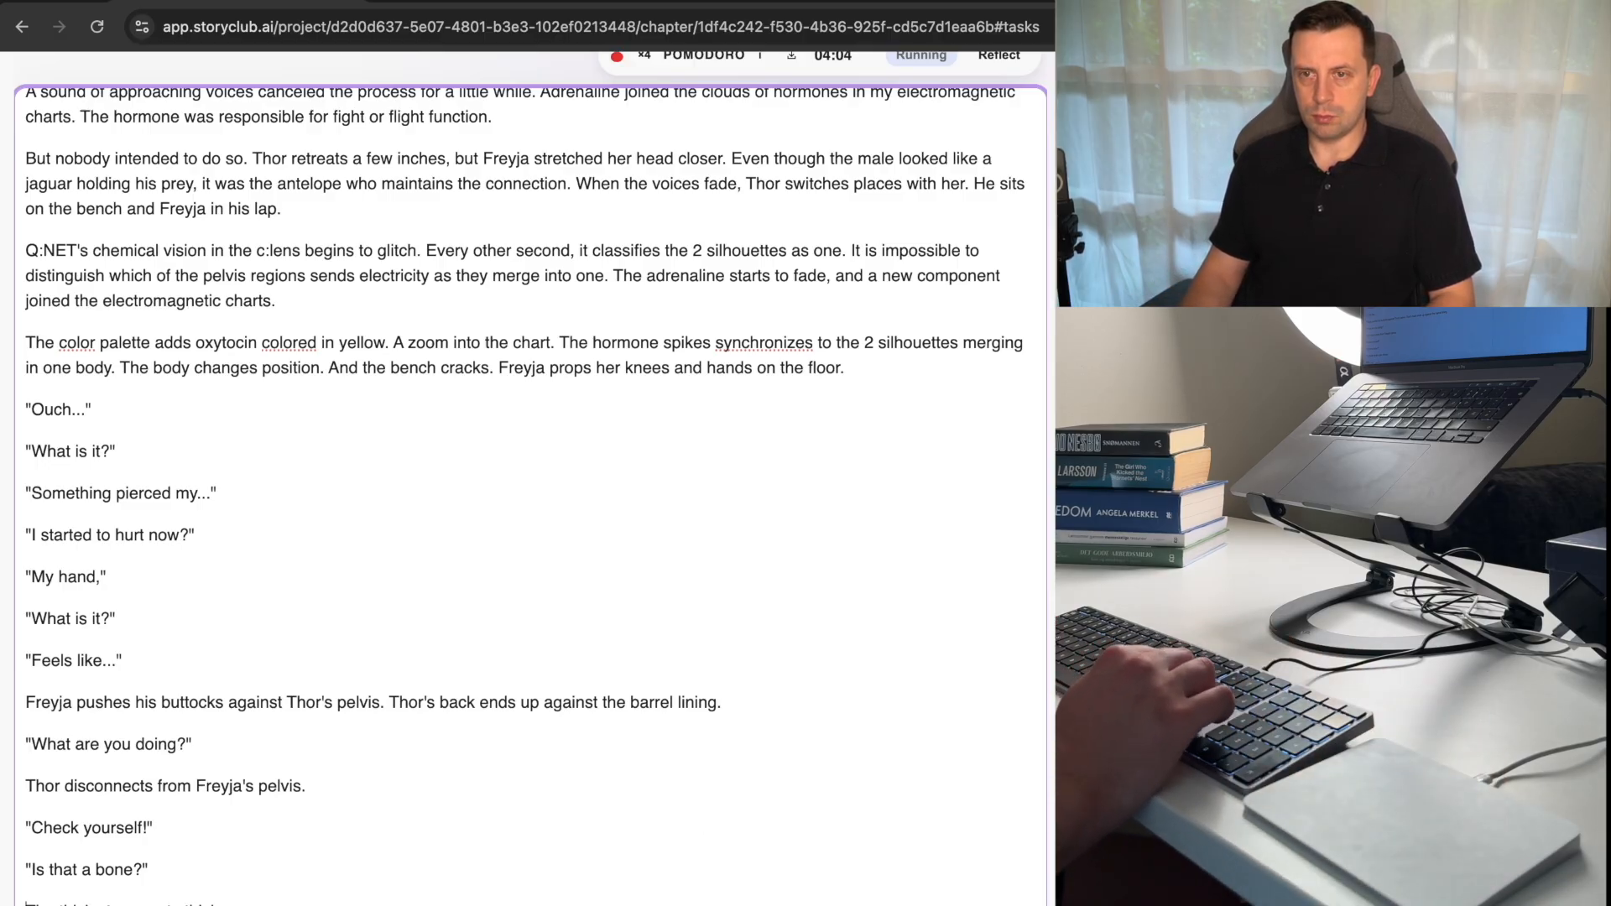
type("\"Can't see,\" replies Thor. Steam turns misty curtain.")
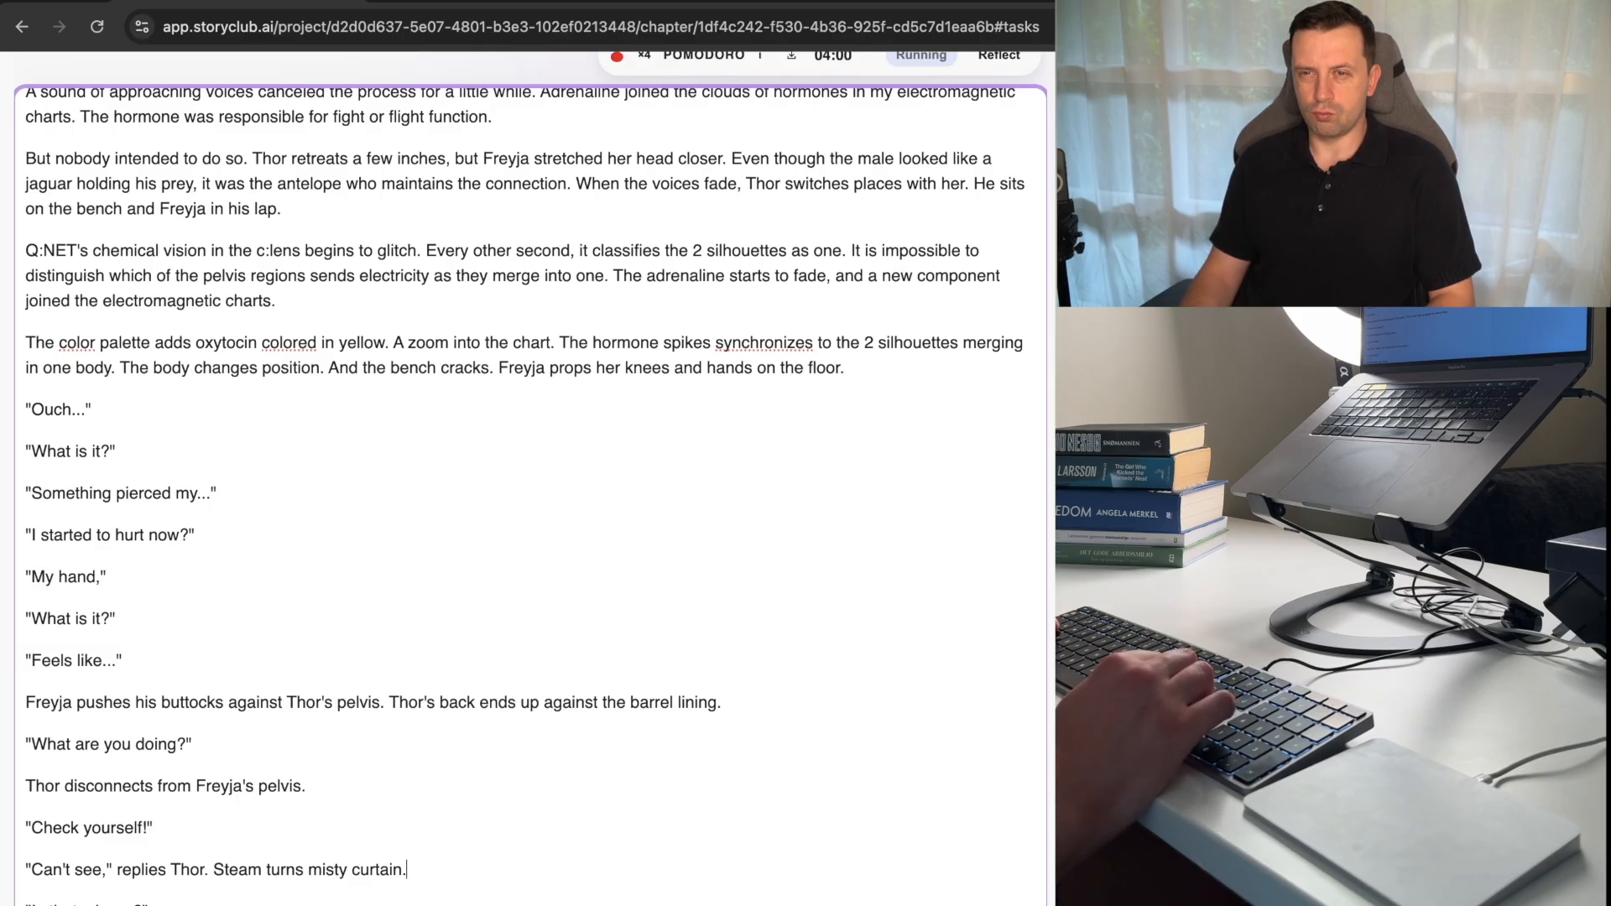
Shorten the dialogue line "Is that a bone?" to "Is that a...", without a space before the ellipsis.
key("Down")
key("Down")
key("BackSpace")
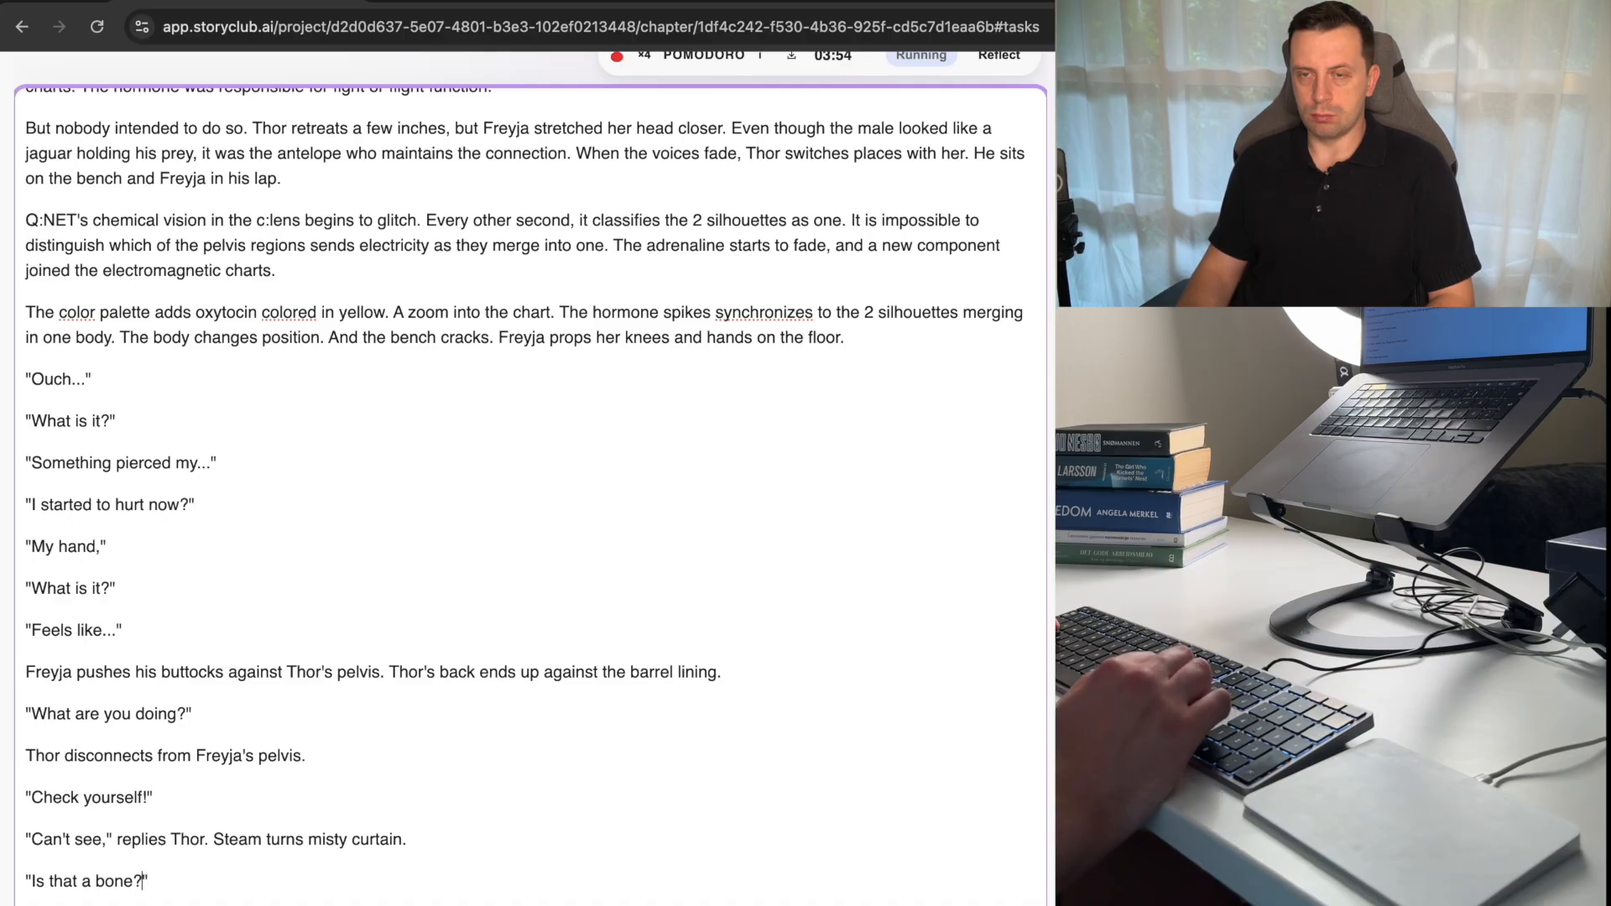
key("BackSpace")
key("BackSpace")
key("BackSpace")
key("BackSpace")
key("BackSpace")
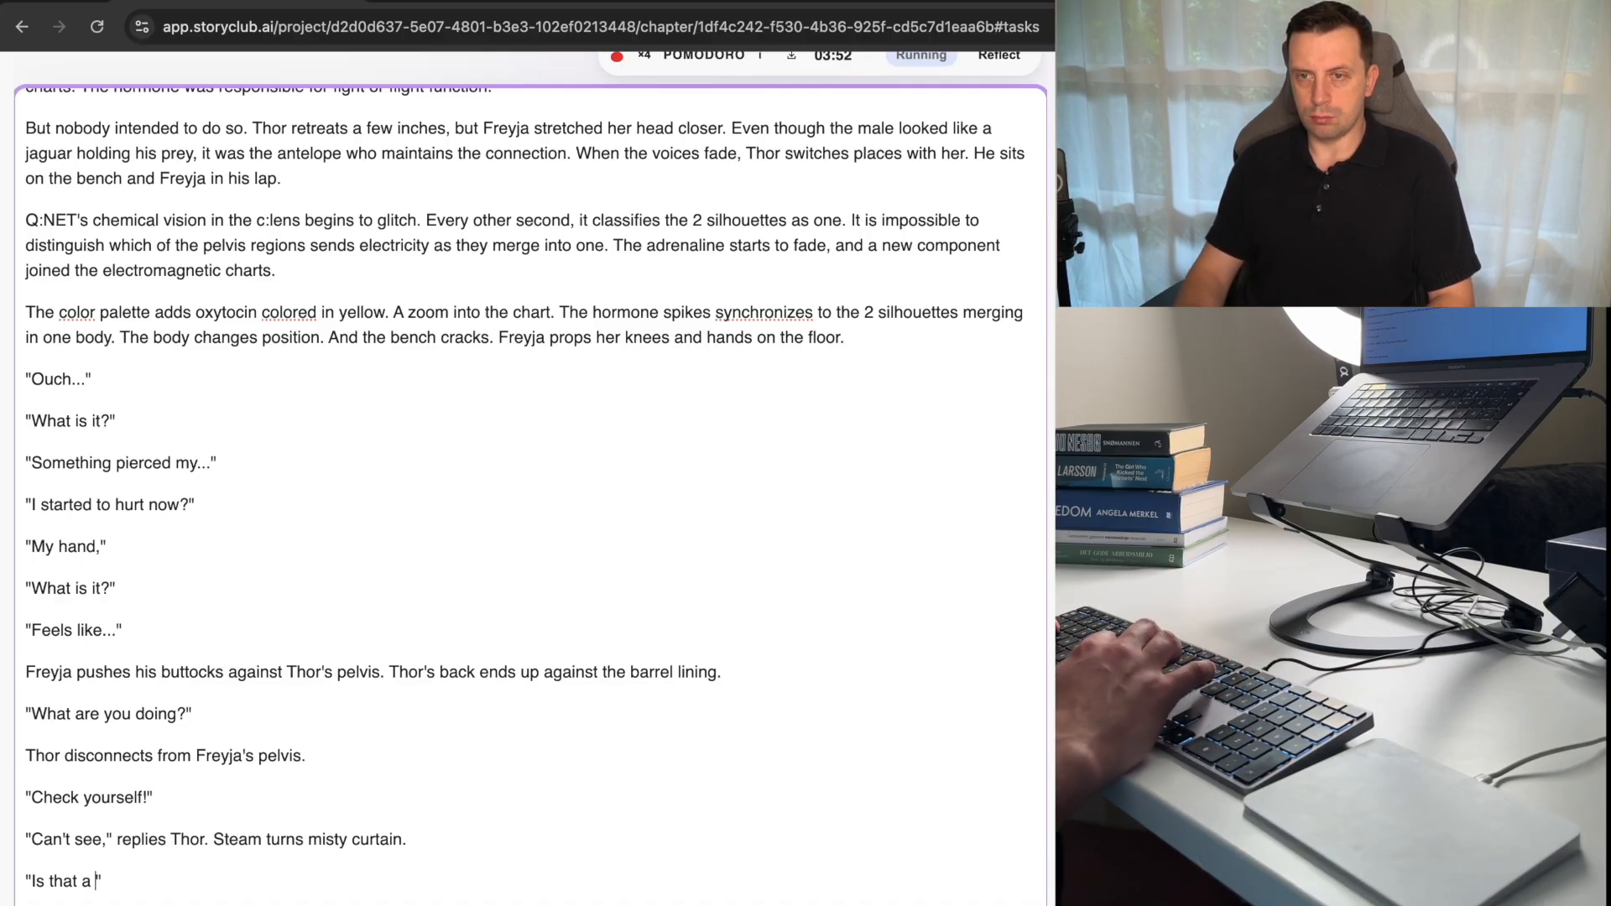
type("...")
key("Left")
key("Left")
key("Left")
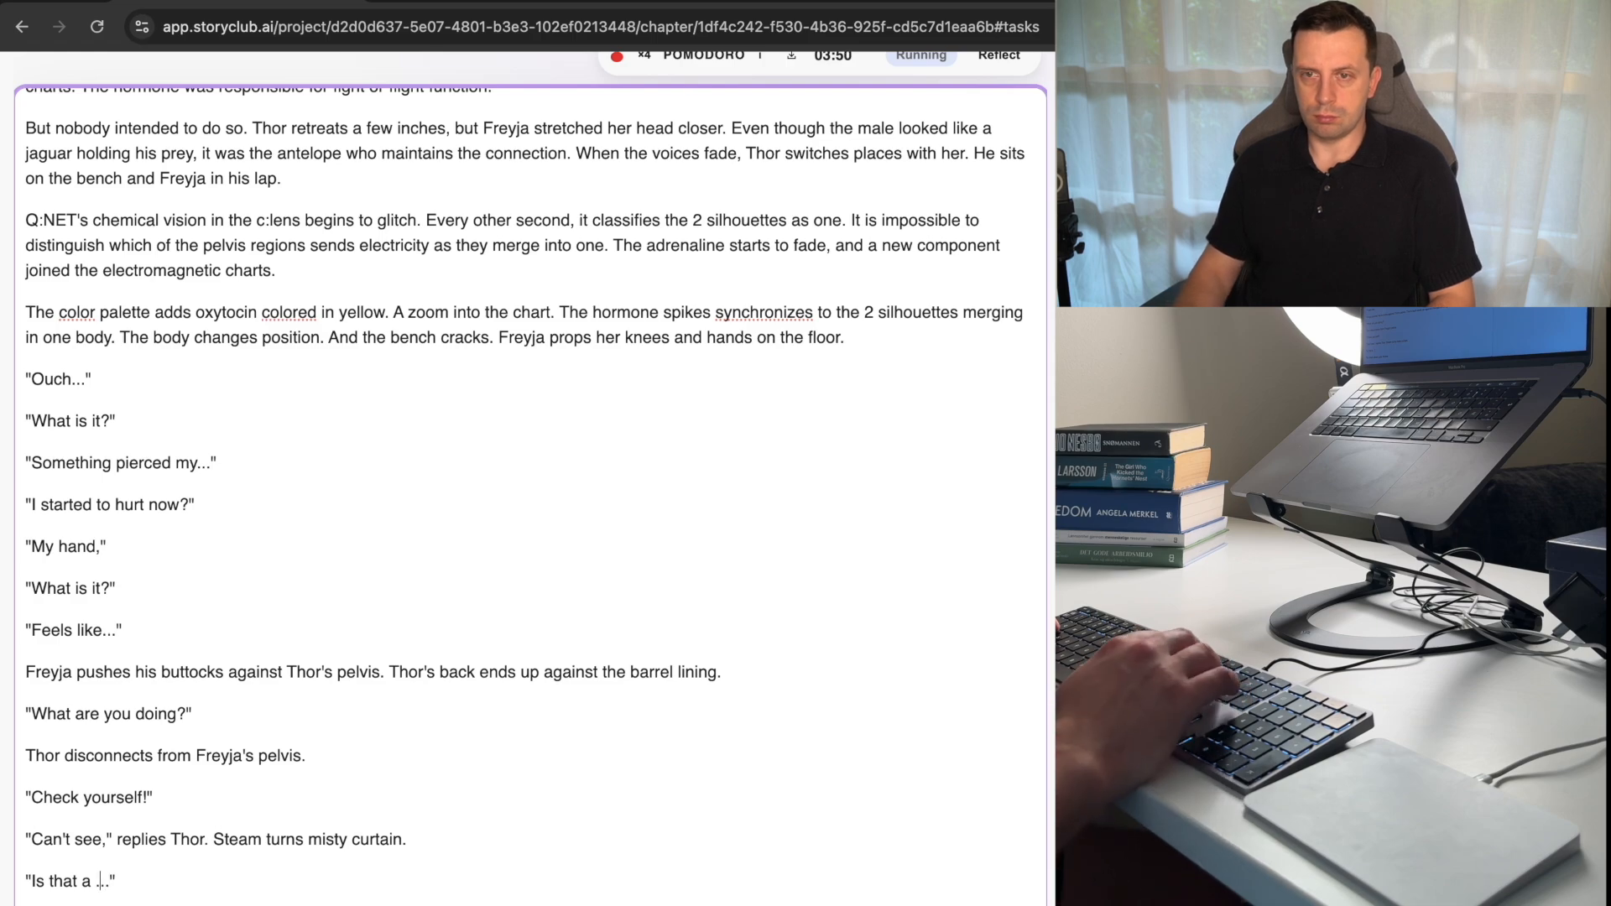
key("BackSpace")
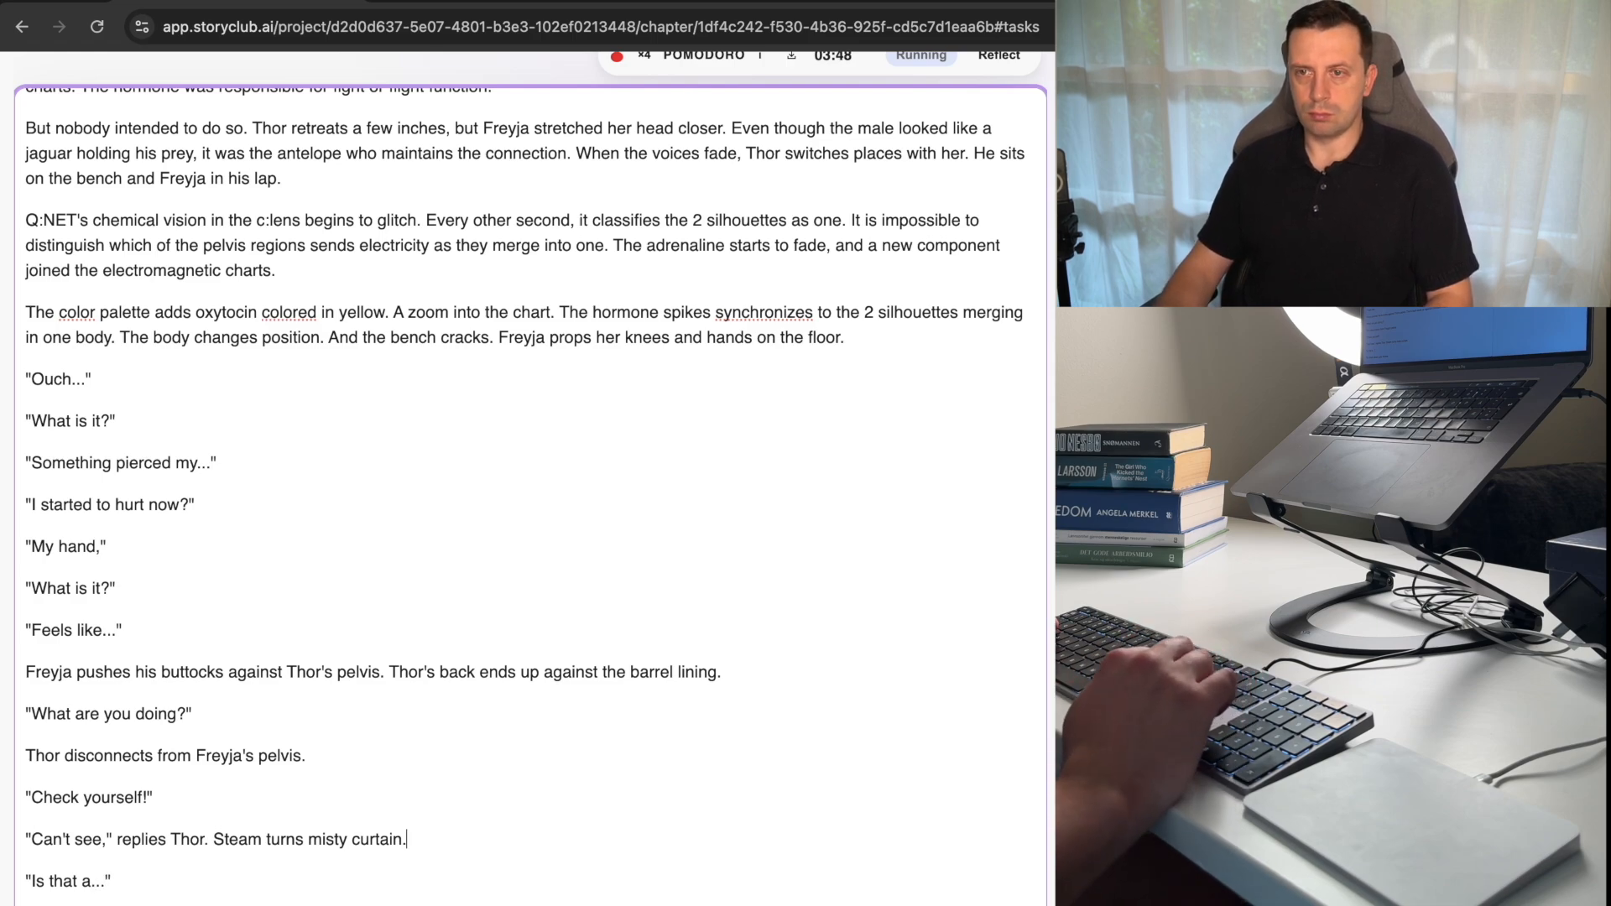
Delete the sentence "Steam turns misty curtain." from the end of Thor's reply.
key("alt+shift+Left")
key("alt+shift+Left")
key("alt+shift+Left")
key("alt+shift+Left")
key("BackSpace")
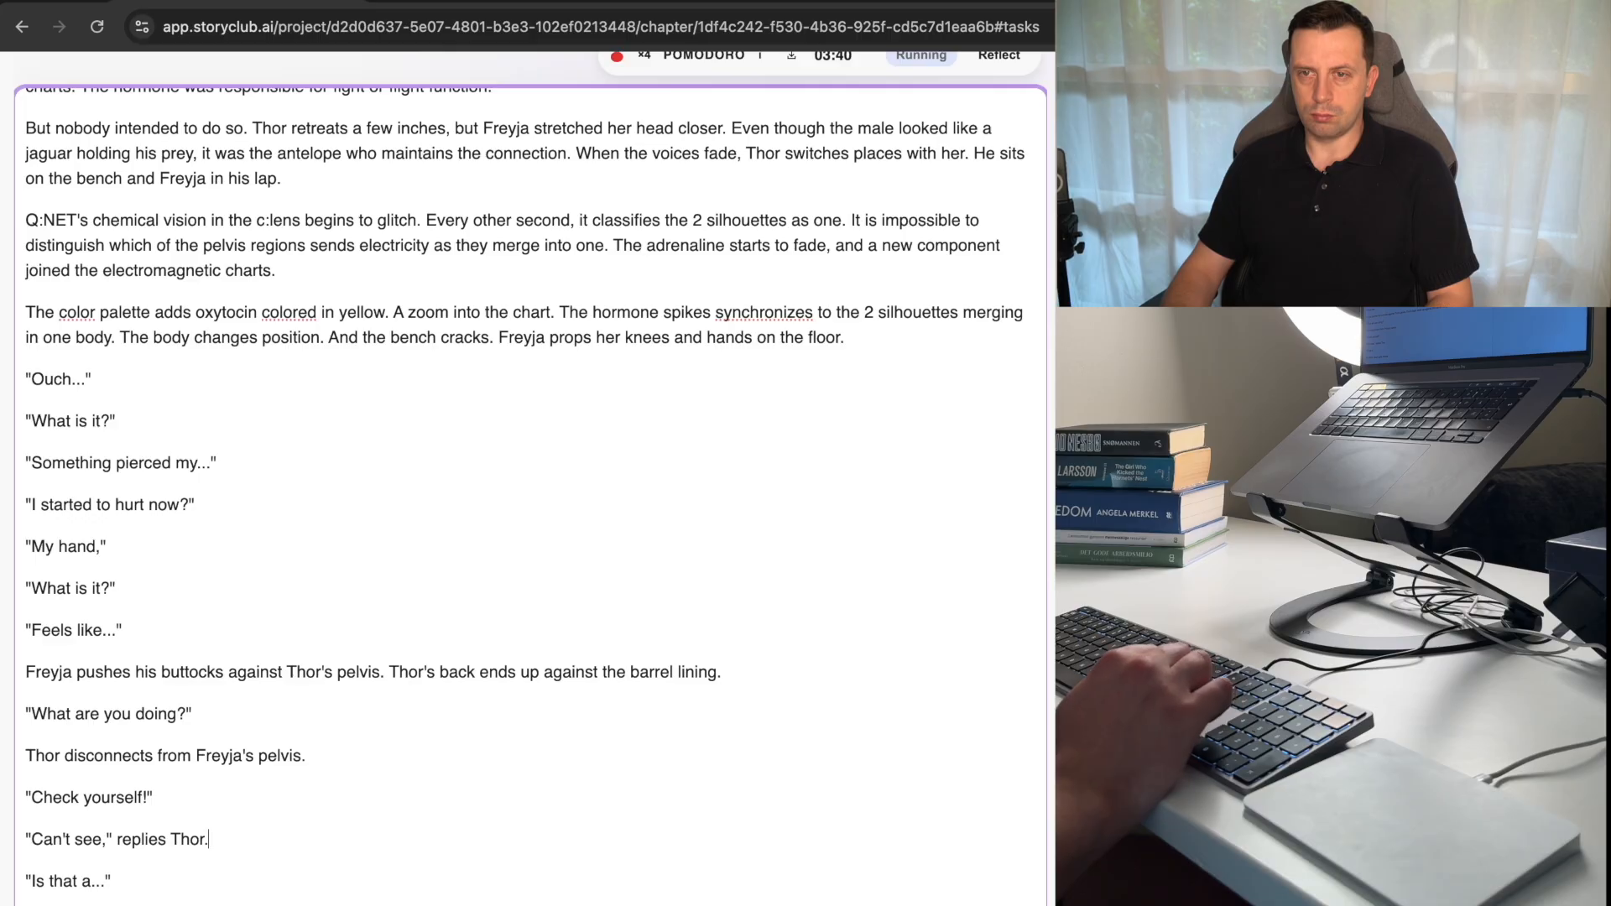
Move the phrase "Is that a..." from its own line into Thor's reply after "Can't see,".
key("alt+shift+Left")
key("alt+shift+Left")
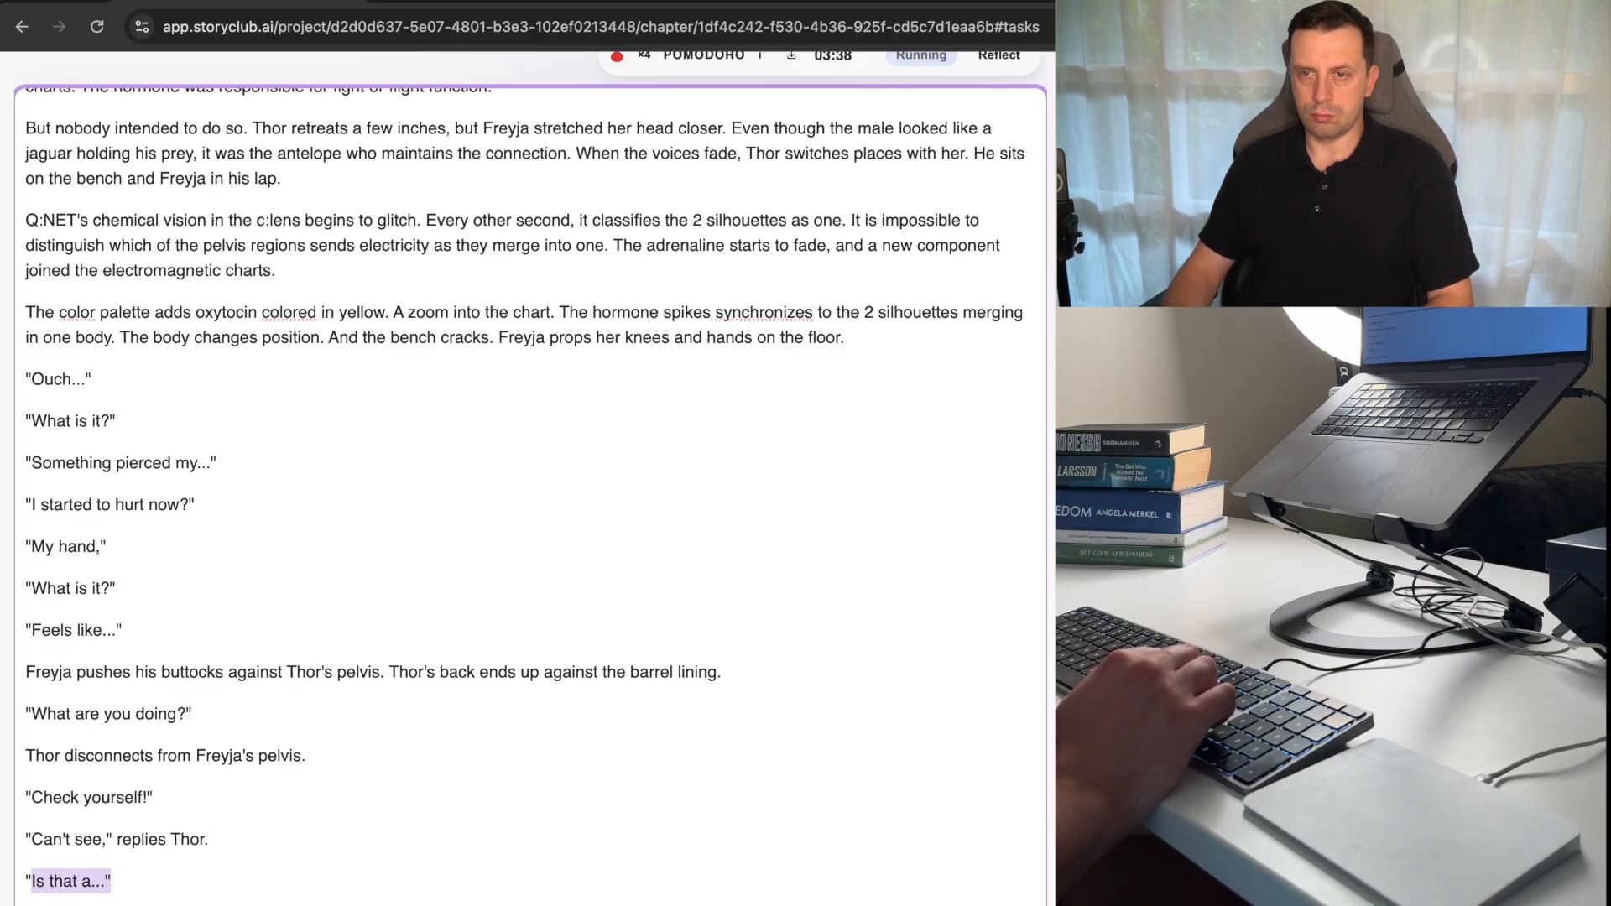
key("BackSpace")
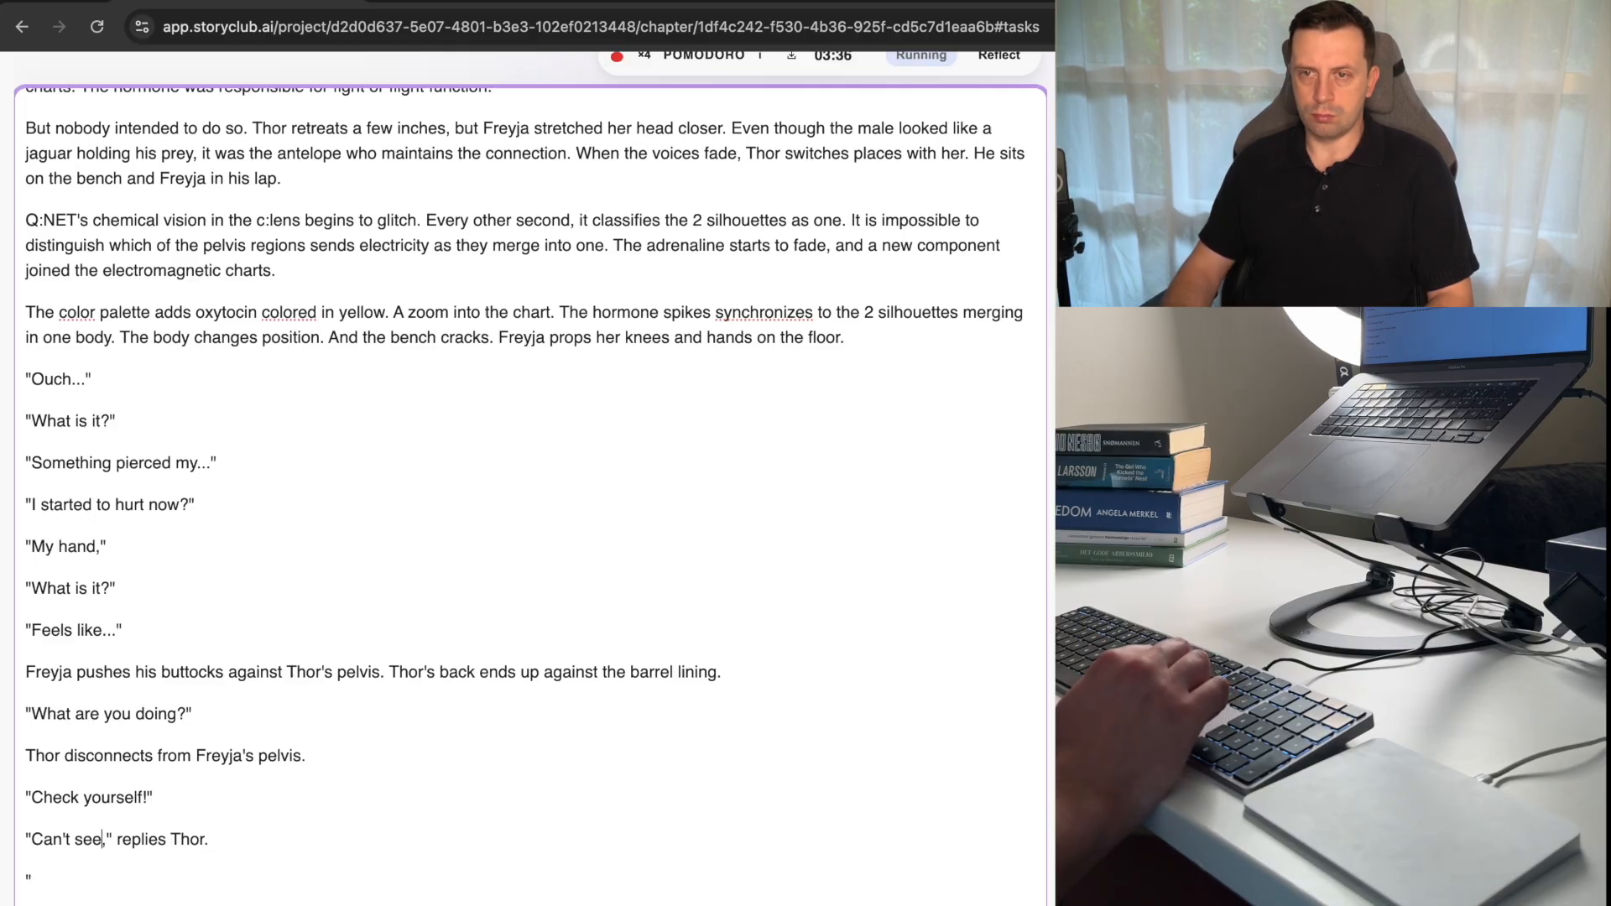
key("Right")
type("Is that a...\"")
Replace the capital I of the moved phrase with a lowercase s, and remove the leftover quotation-mark line below Thor's reply.
key("Left")
key("Left")
key("Left")
key("Left")
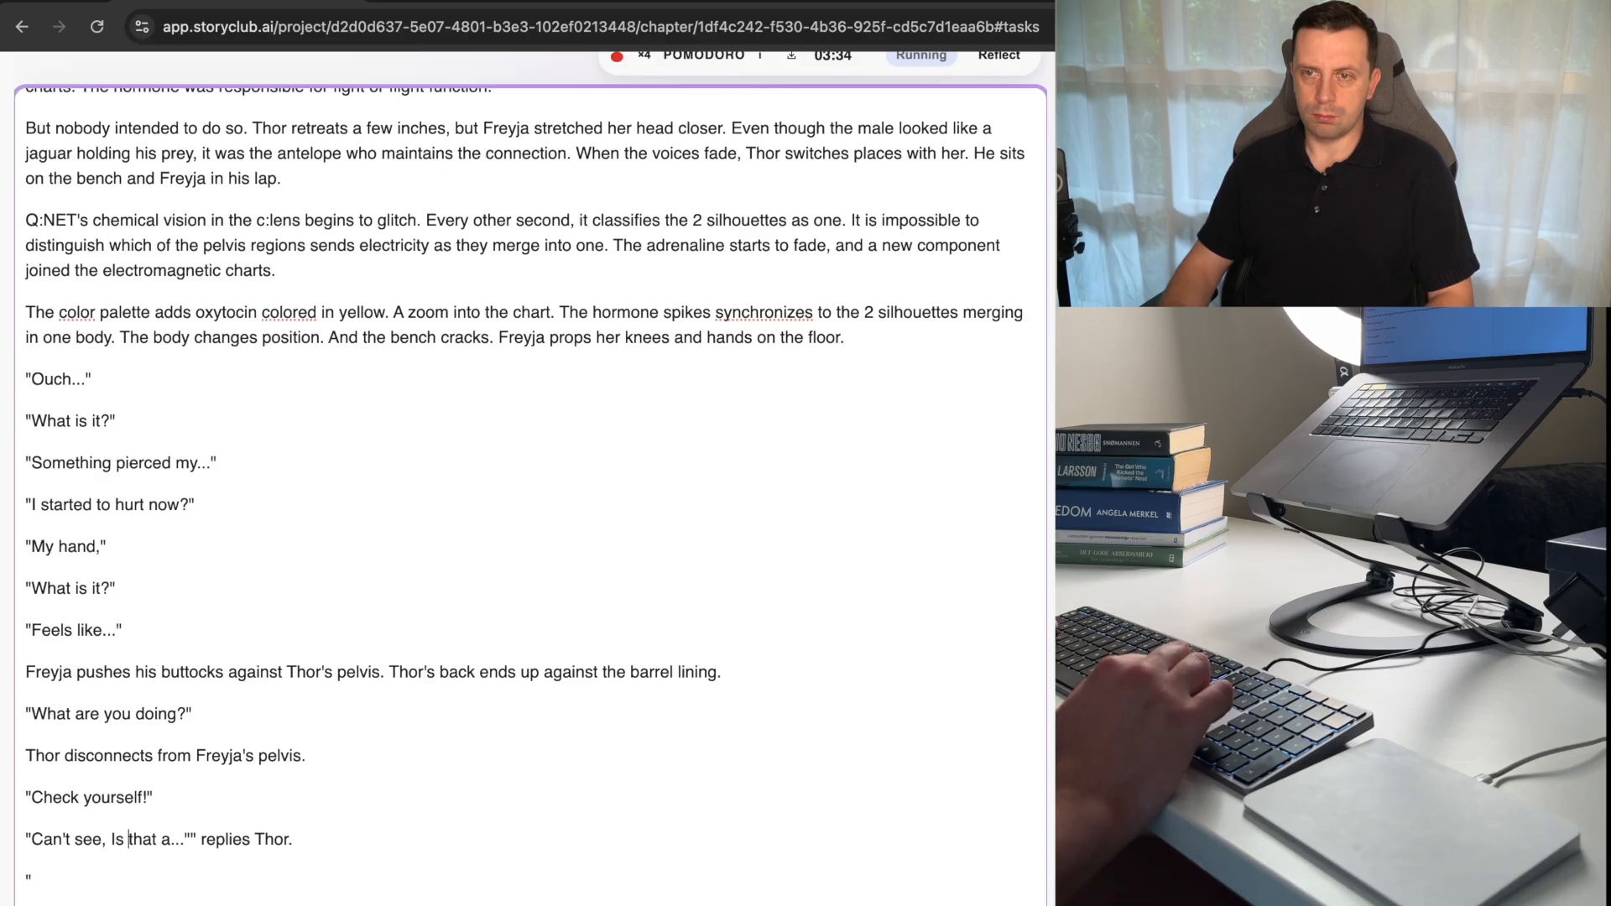
key("Left")
key("Left")
key("BackSpace")
type("s")
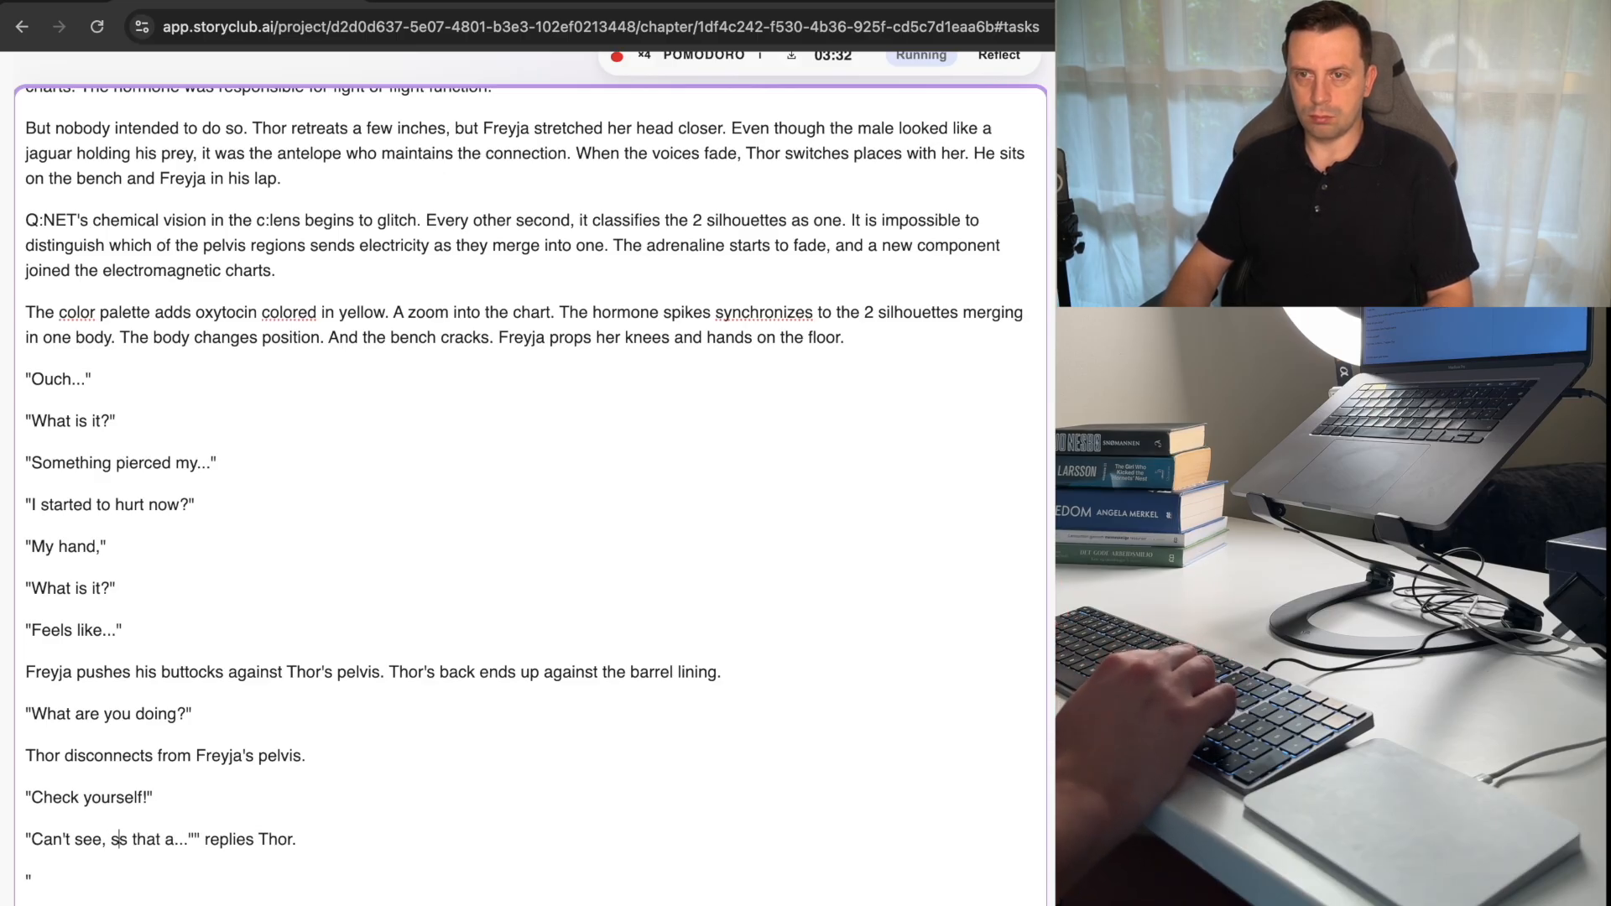
key("Down")
key("BackSpace")
key("BackSpace")
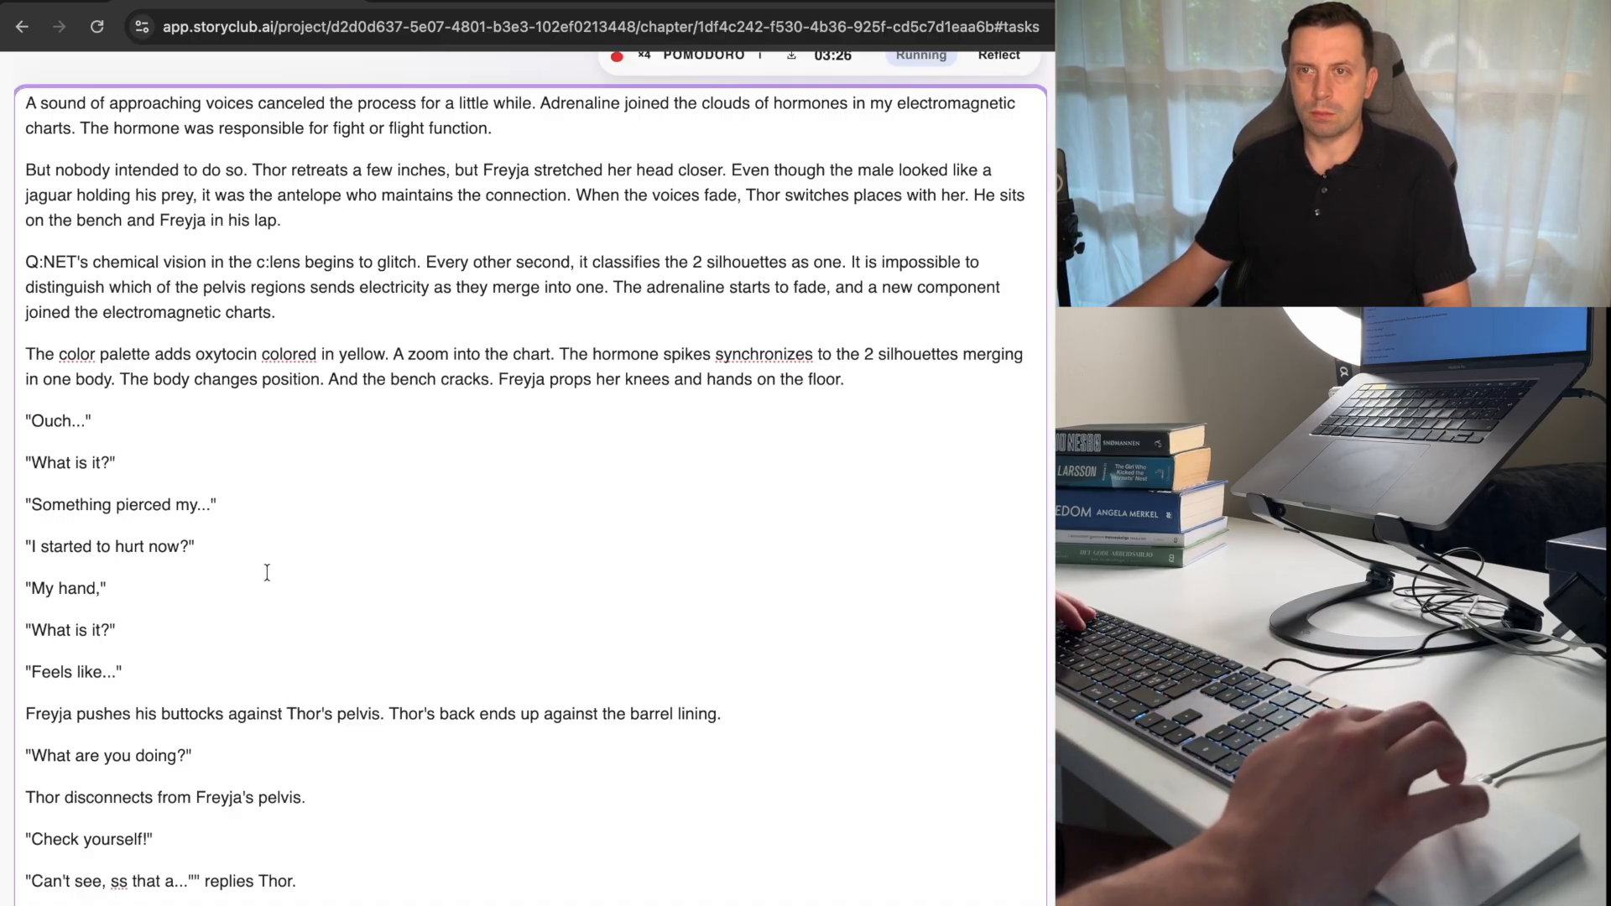
Change the dialogue line "My hand," to "Pierced my hand,".
left_click(227, 527)
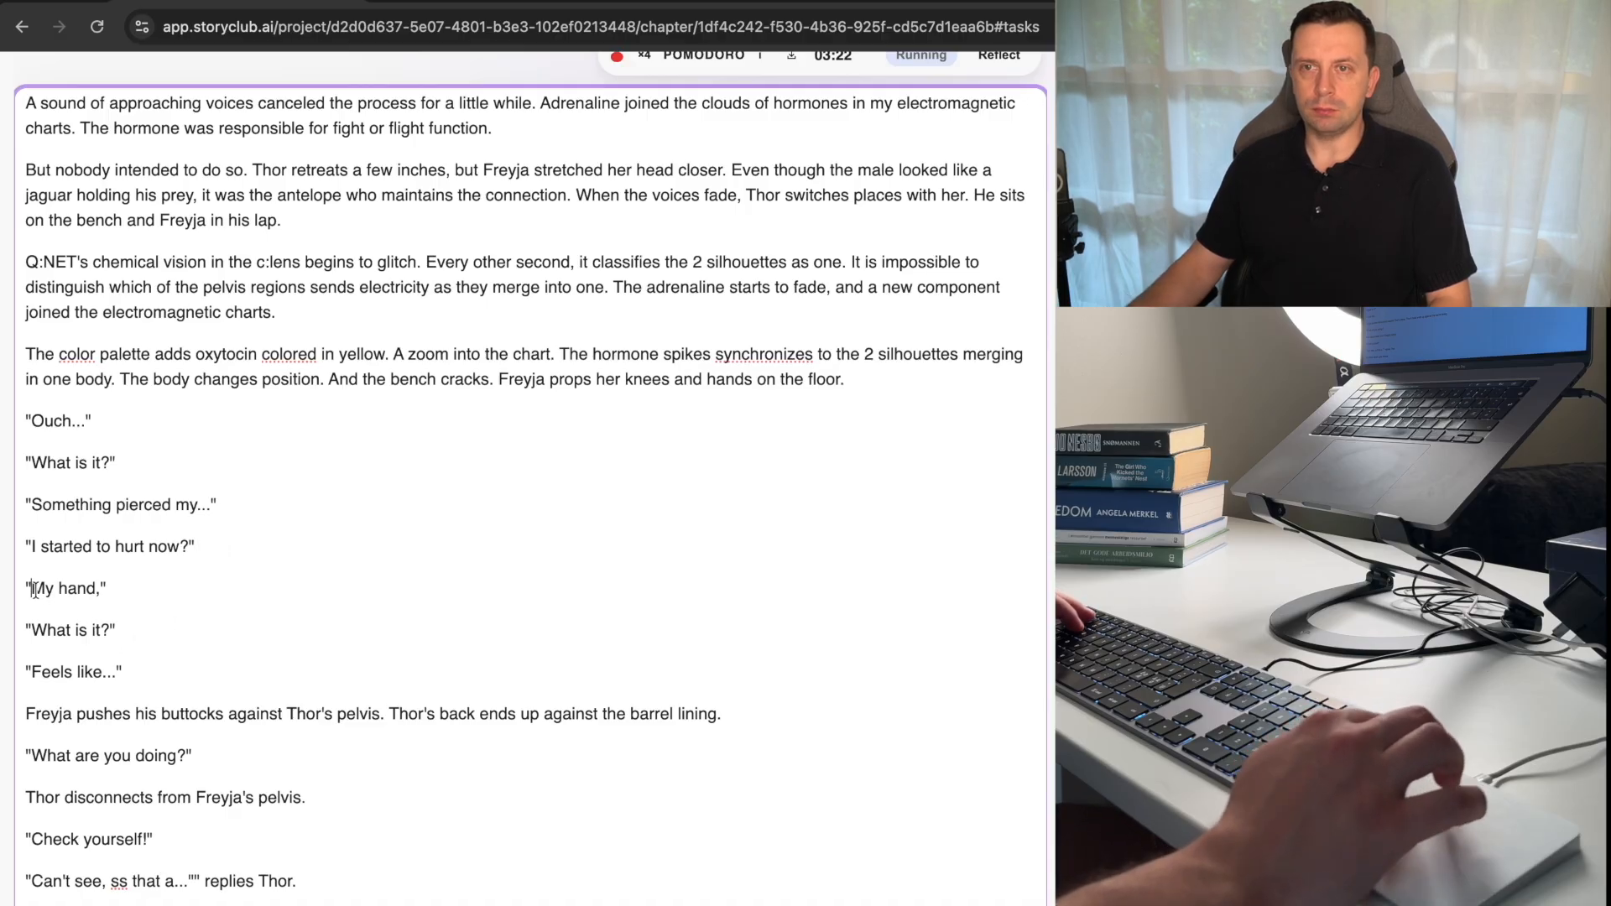
type("Pierced")
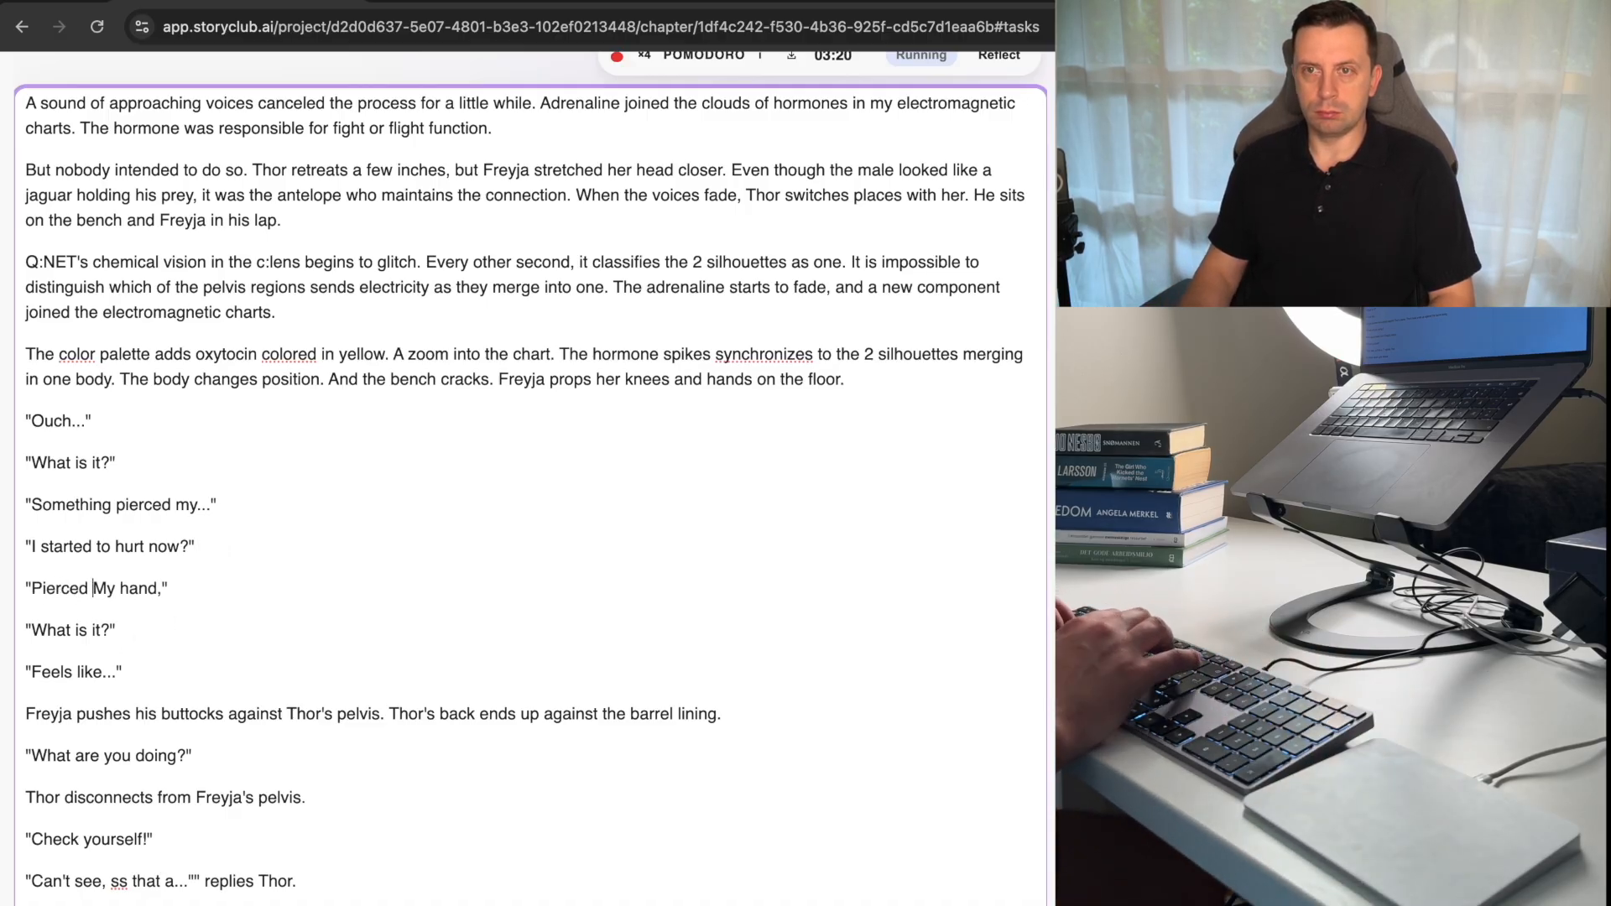
key("Delete")
type("m")
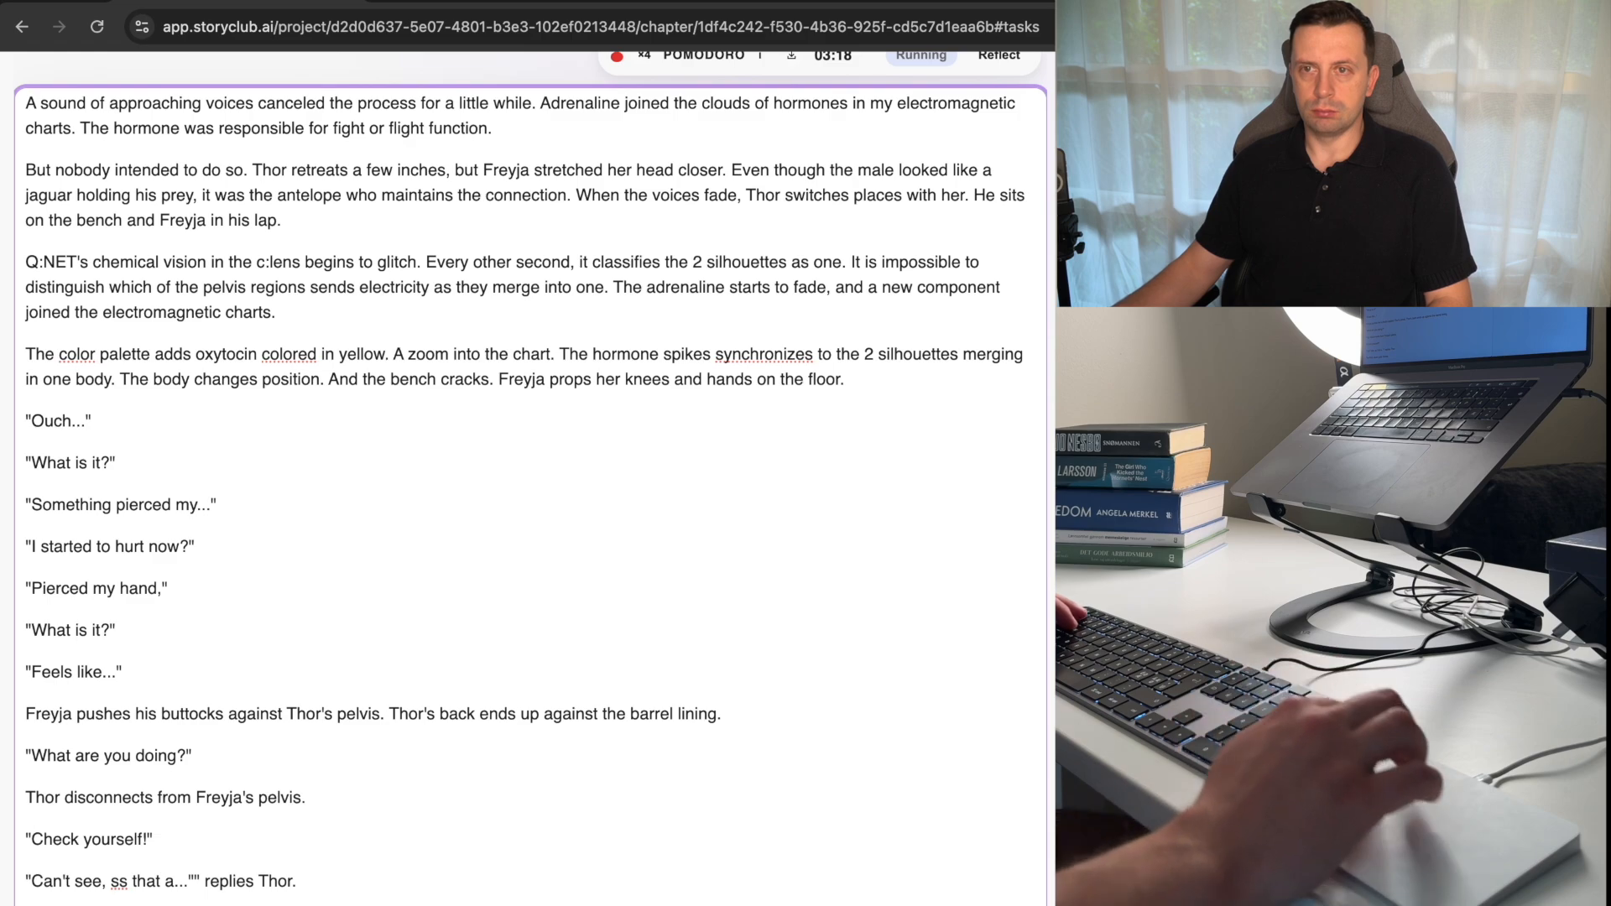
Replace "electromagnetic" with "chemical" before "charts" at the end of the paragraph about Q:NET's glitching chemical vision.
scroll(390, 676, "up", 2)
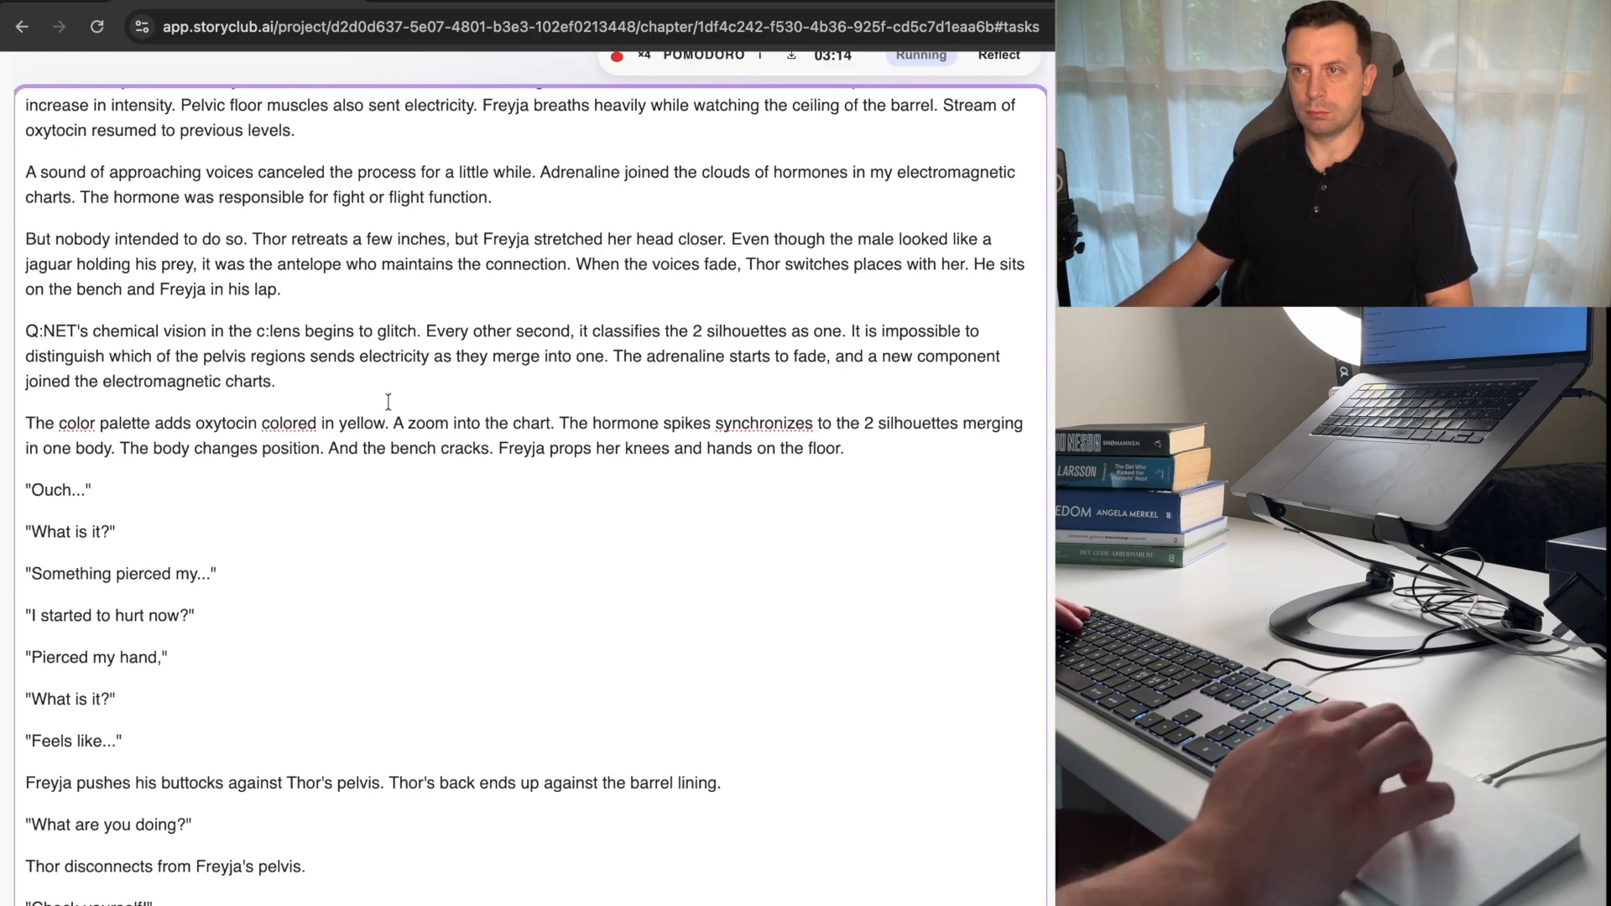
scroll(389, 402, "up", 1)
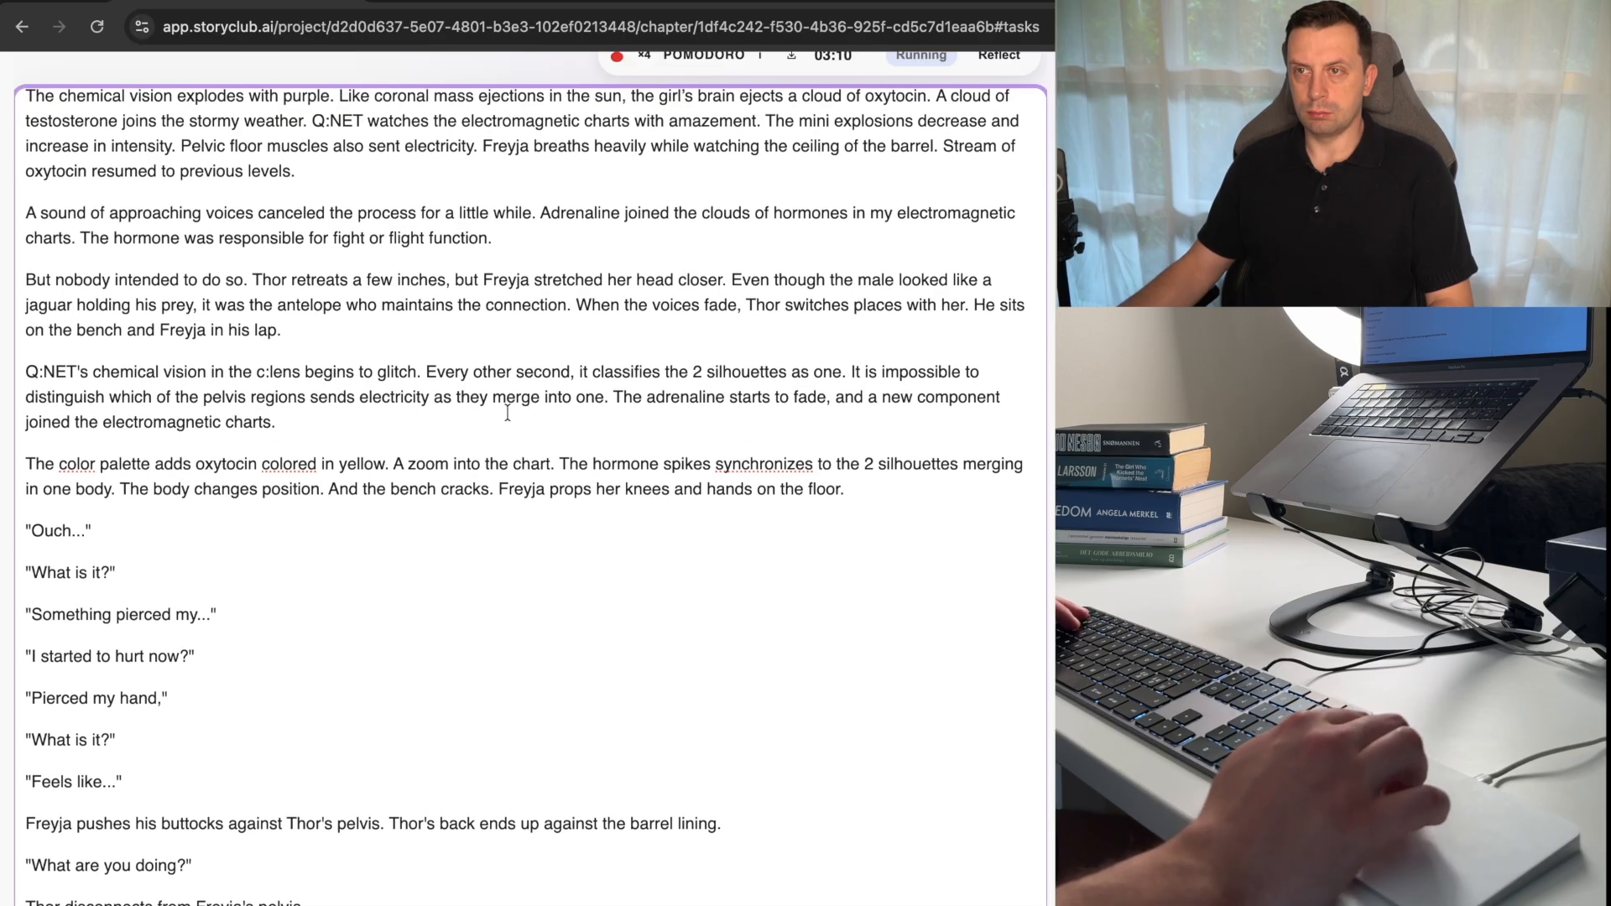
scroll(507, 414, "up", 2)
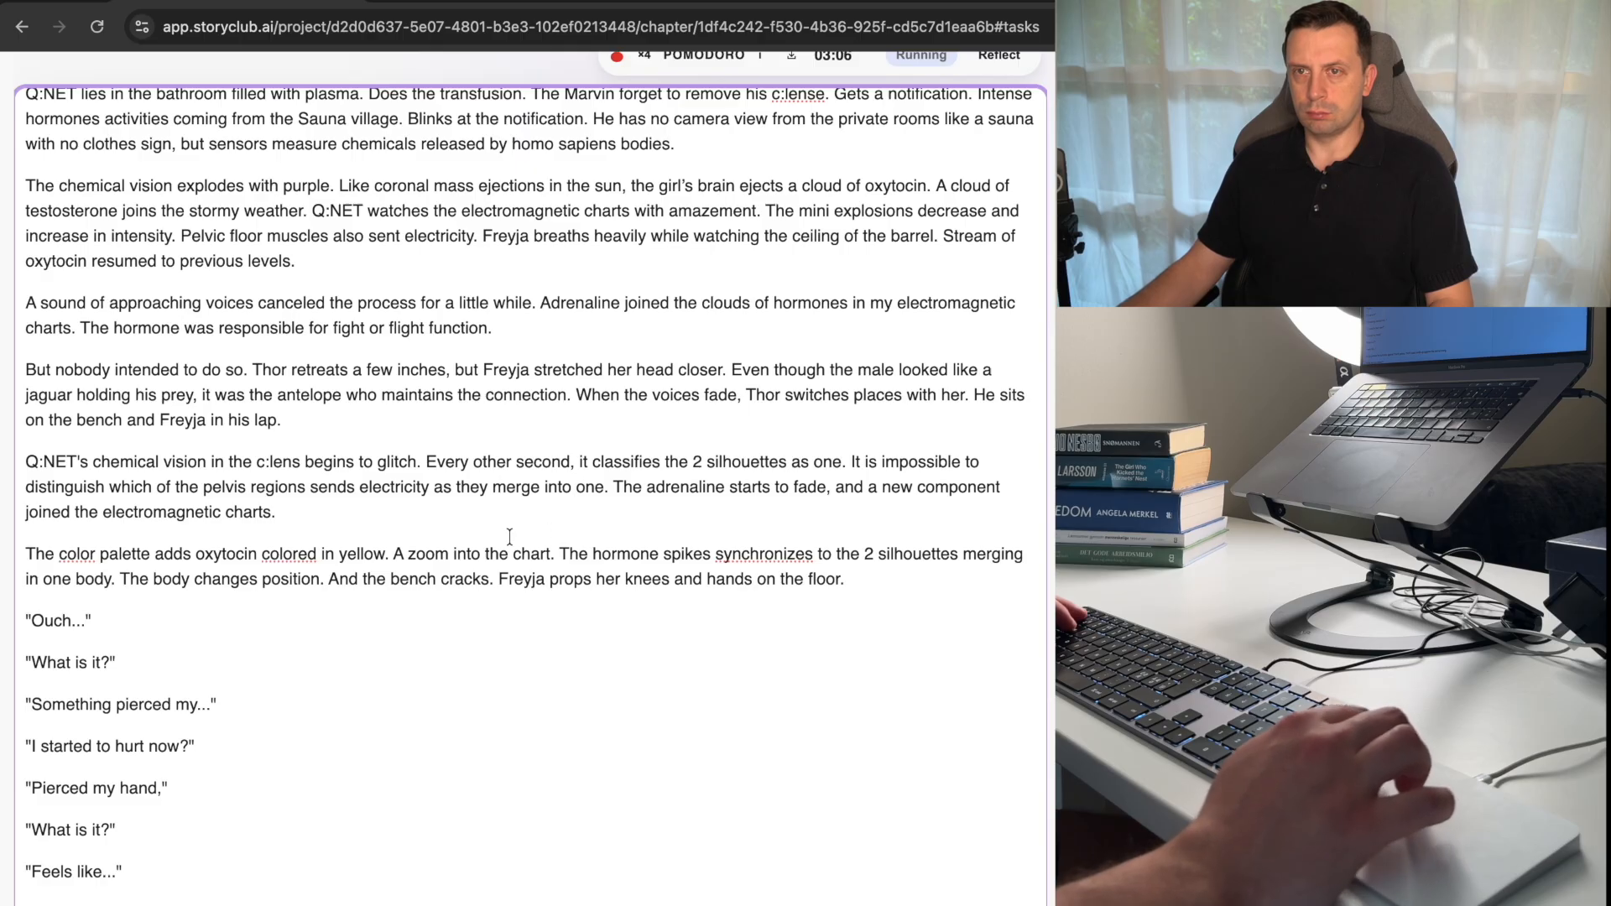
double_click(212, 515)
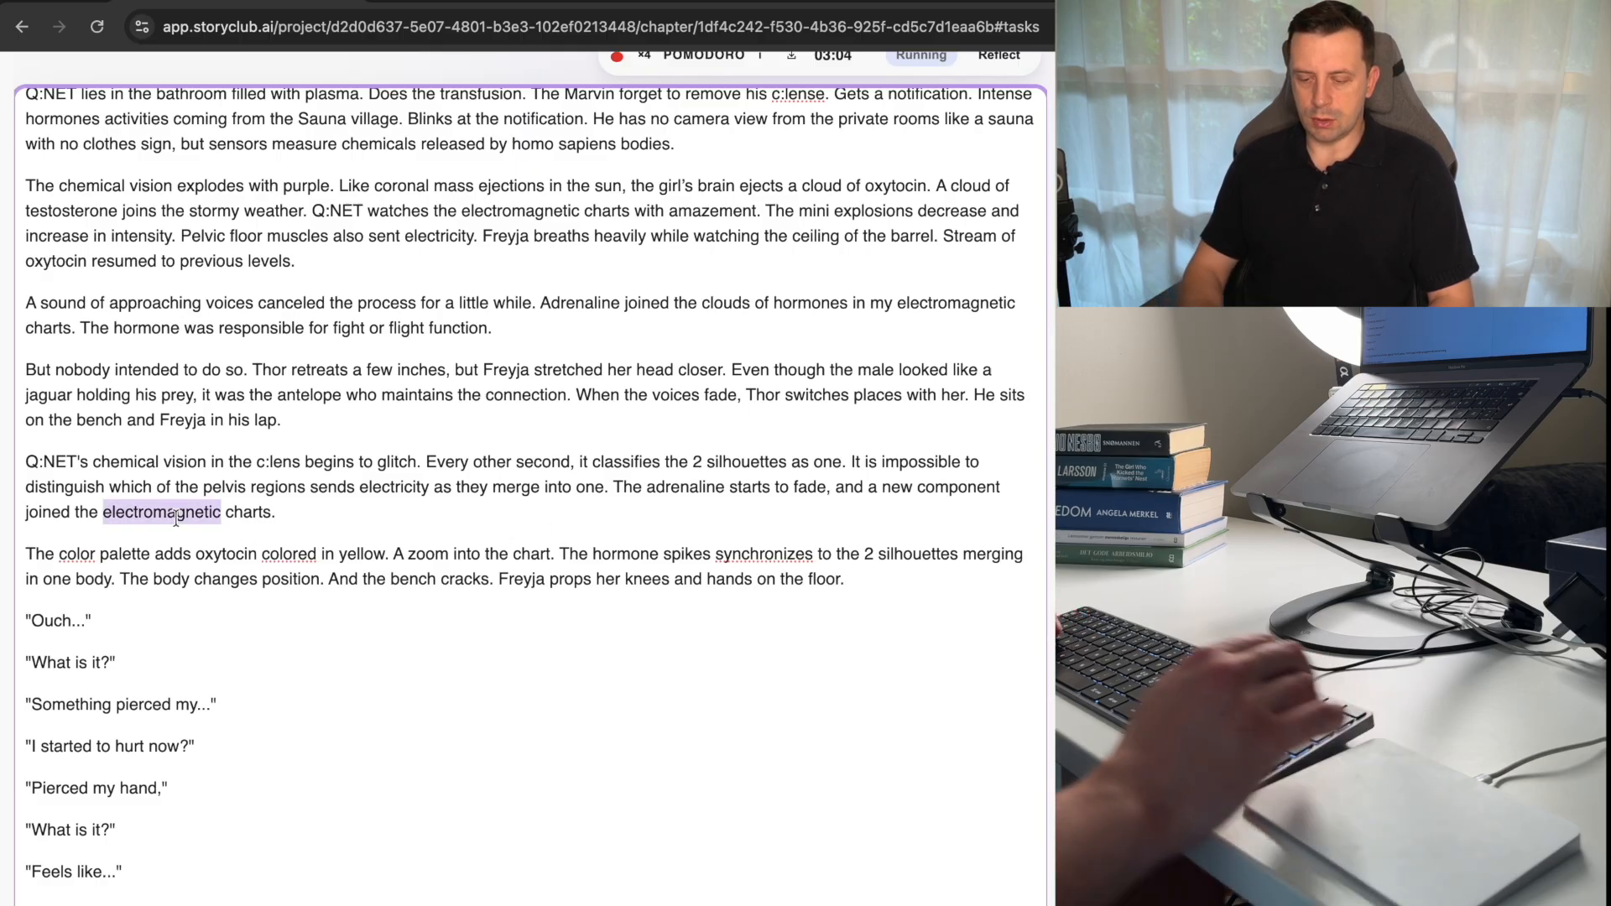
type("chemical")
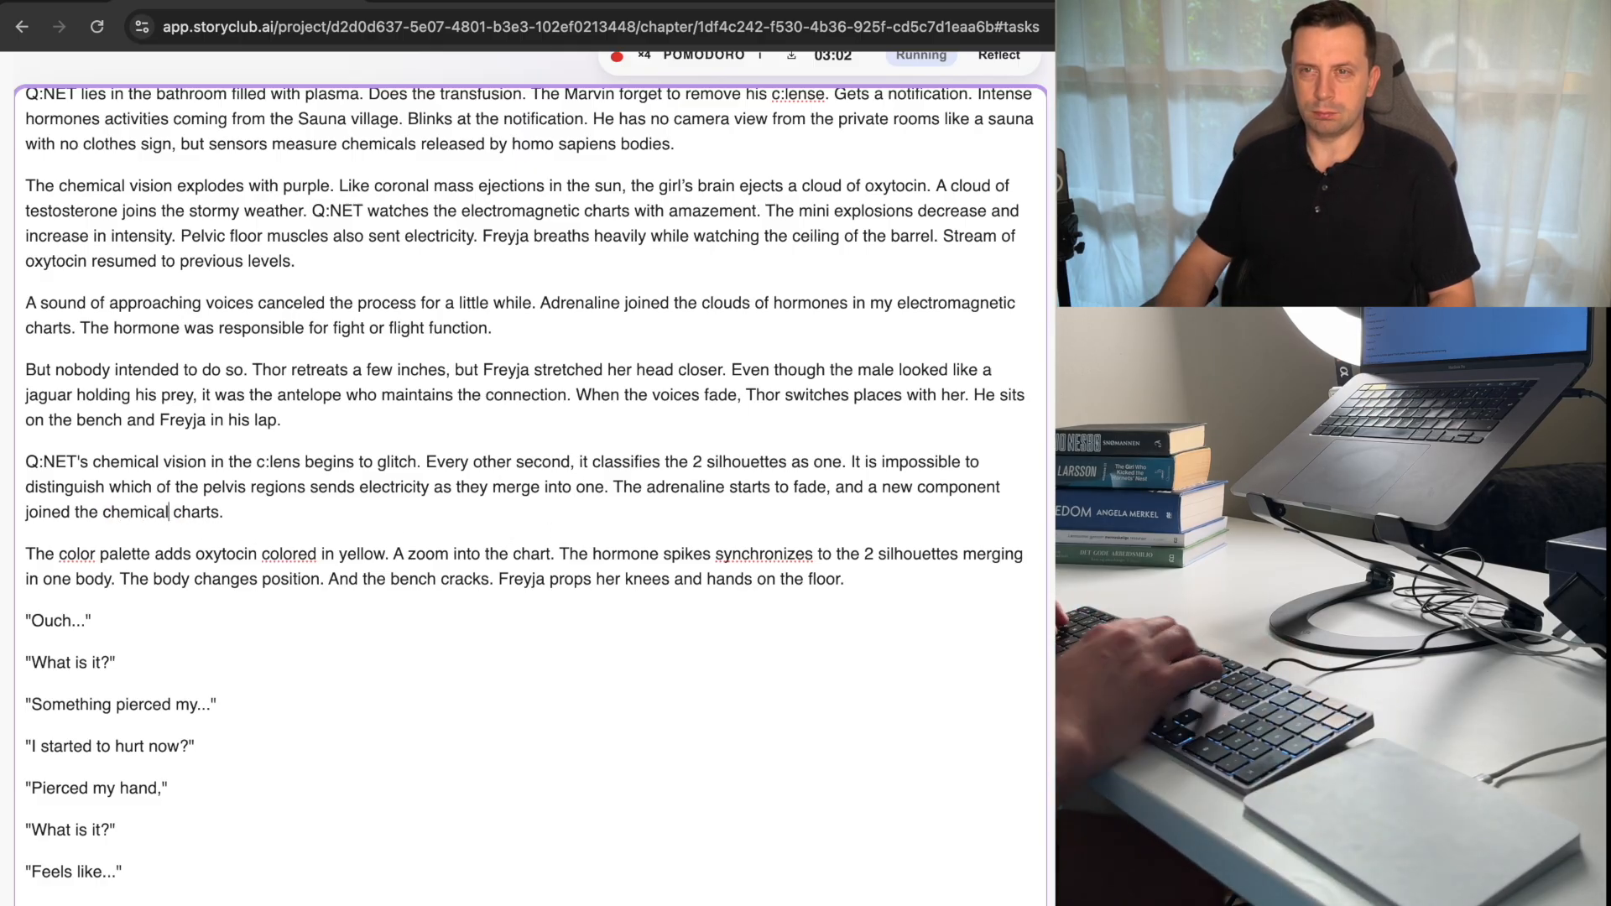
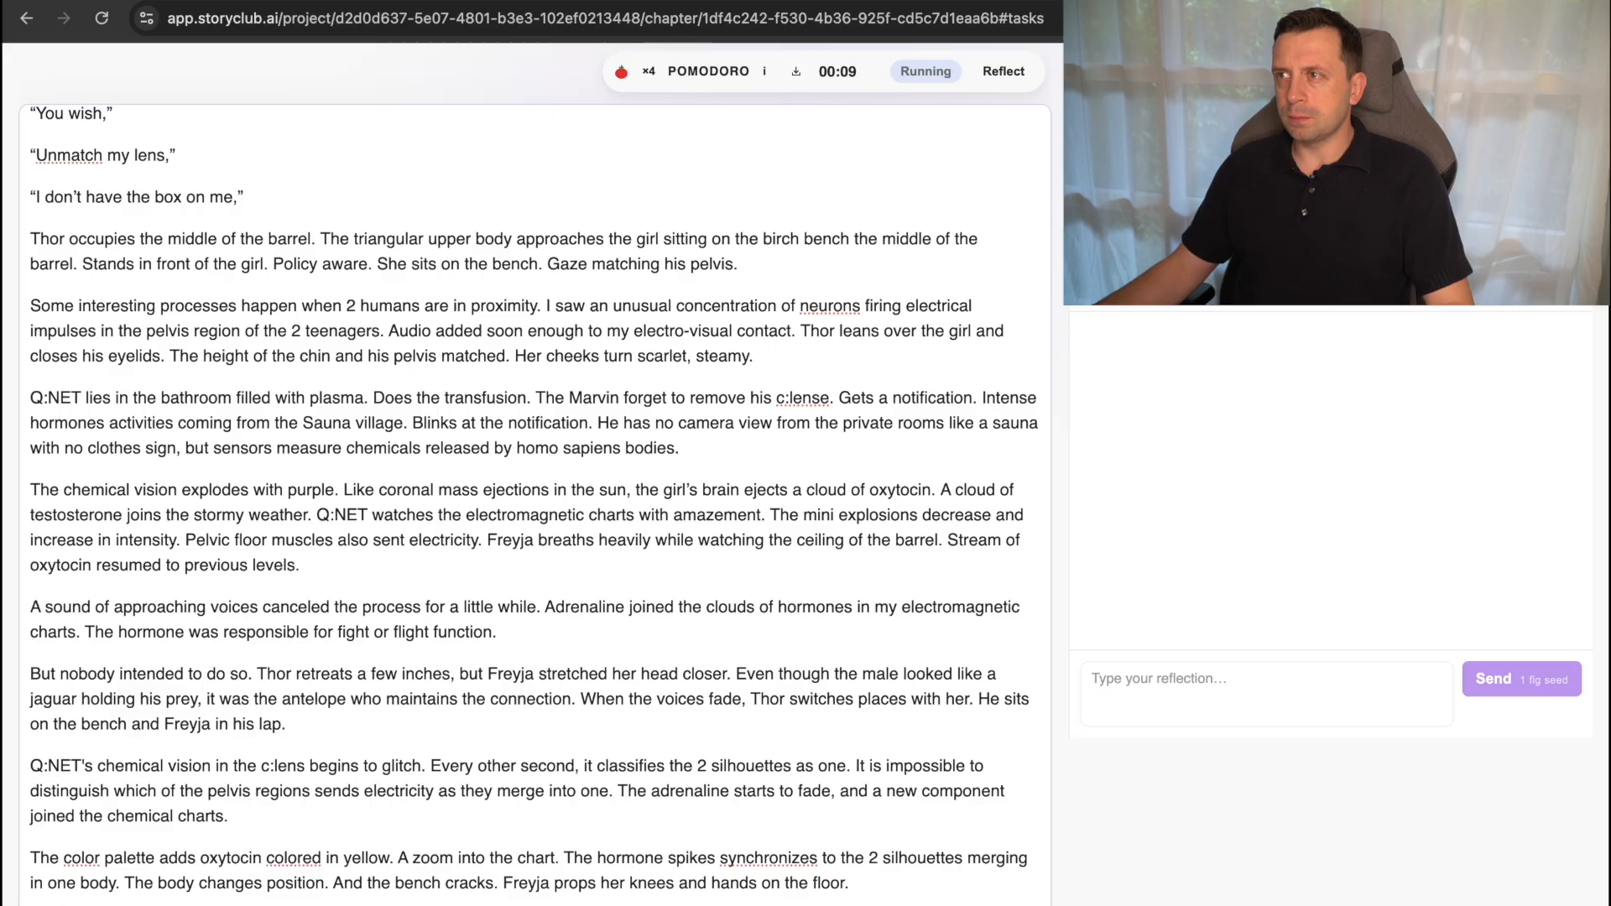
left_click(804, 319)
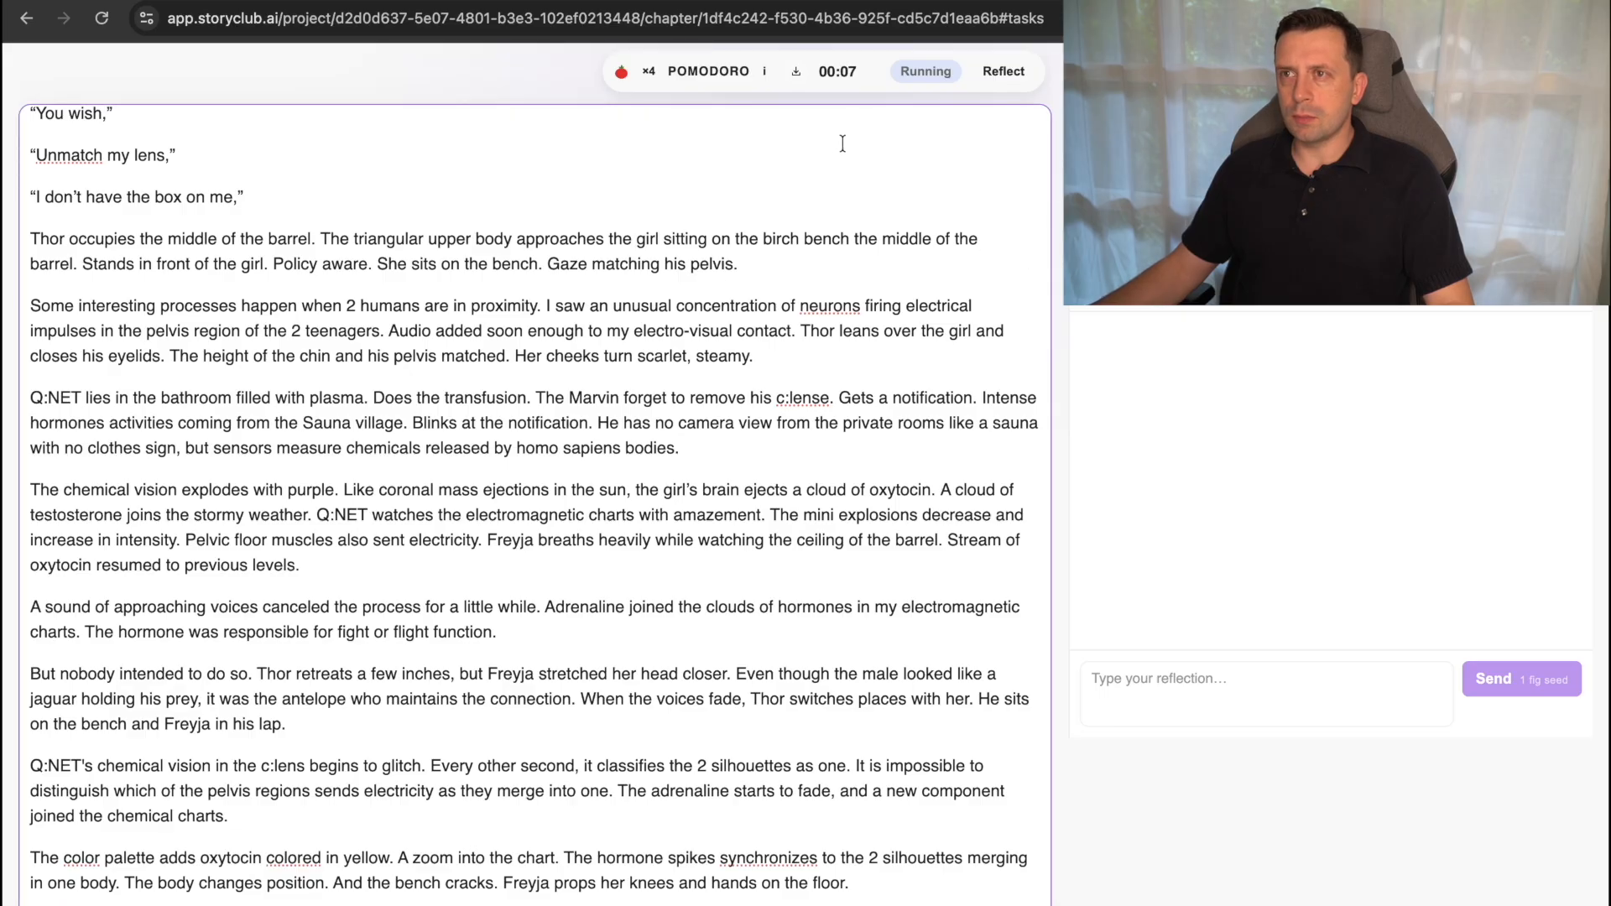
left_click(767, 363)
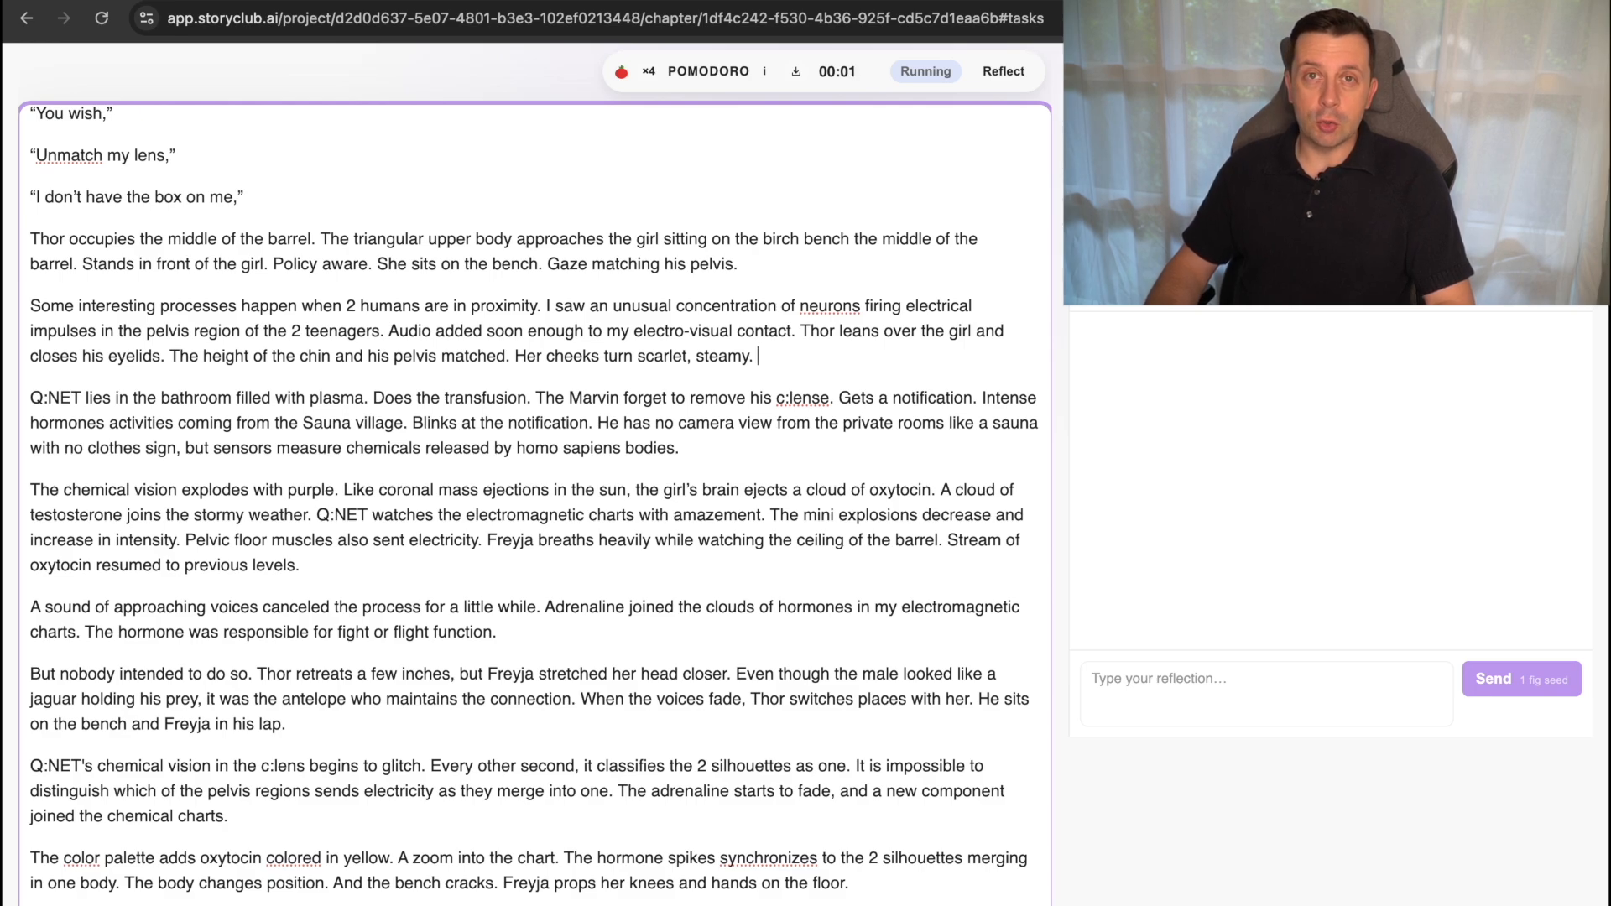
Begin the reflection on what was accomplished with "I wrote the last scene of the merged chapter, where Freyja".
left_click(1188, 679)
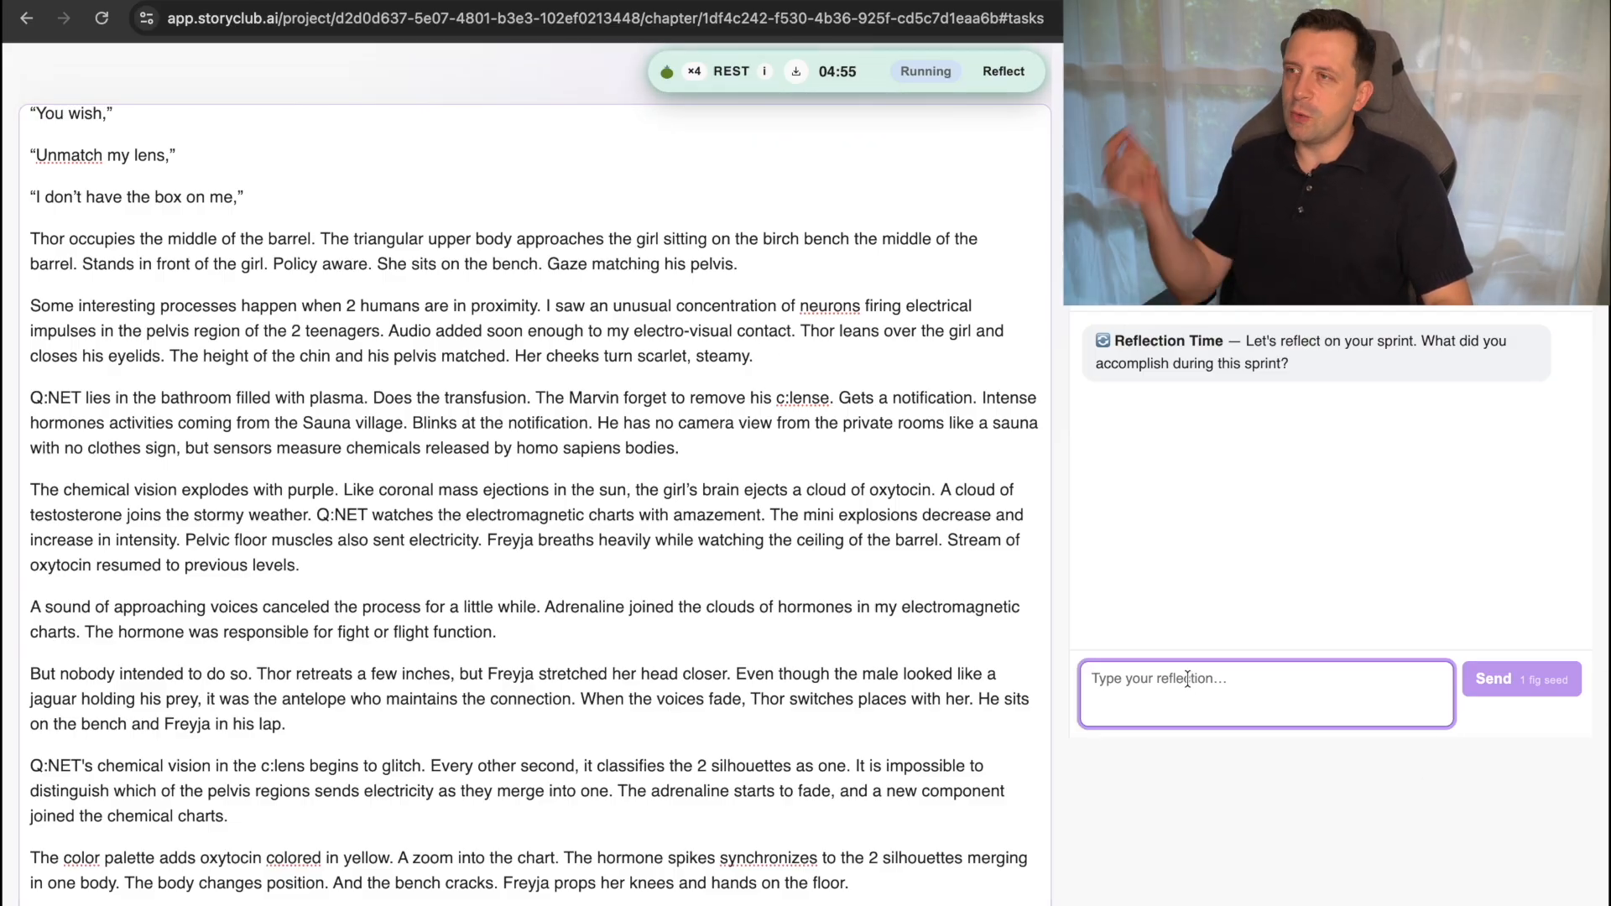
type("I")
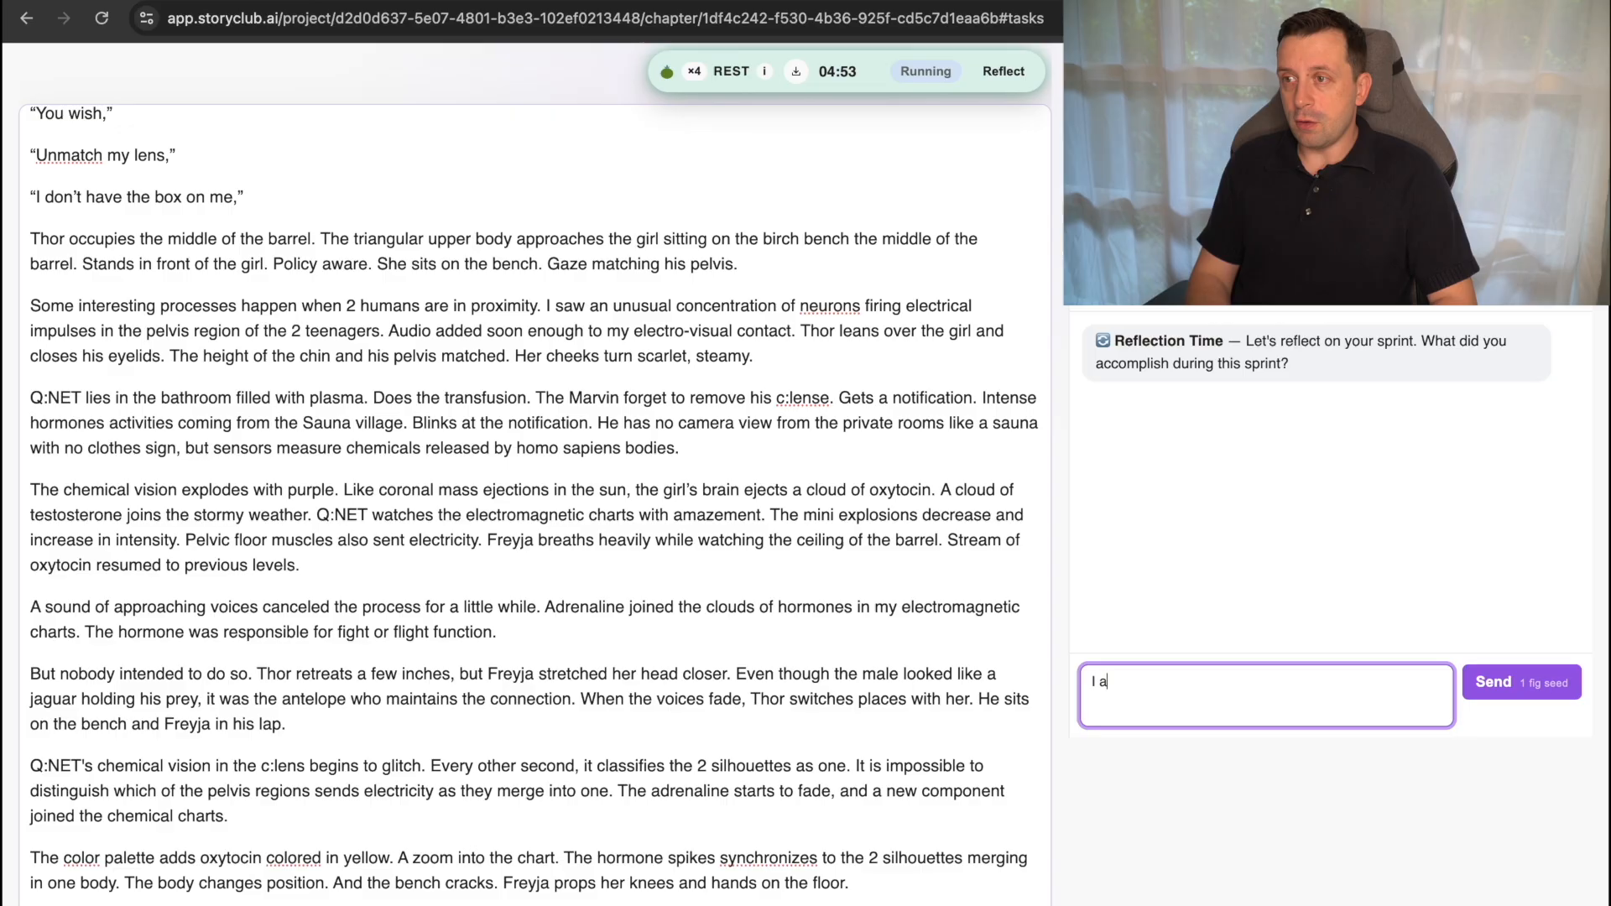
type(" wrote the ")
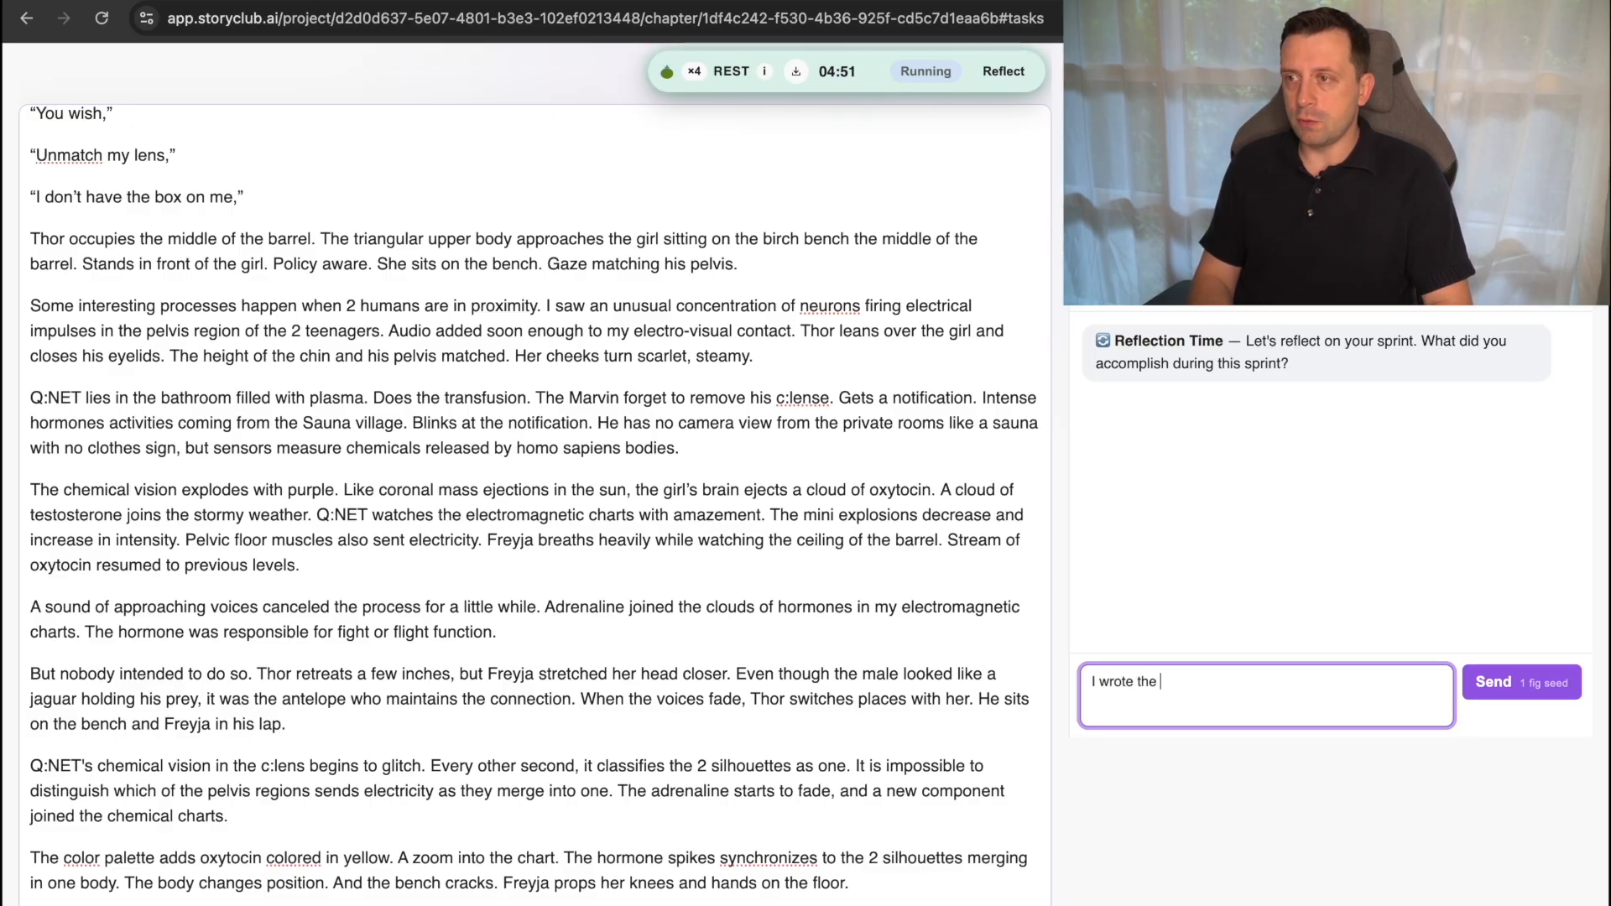
type("last scene of t")
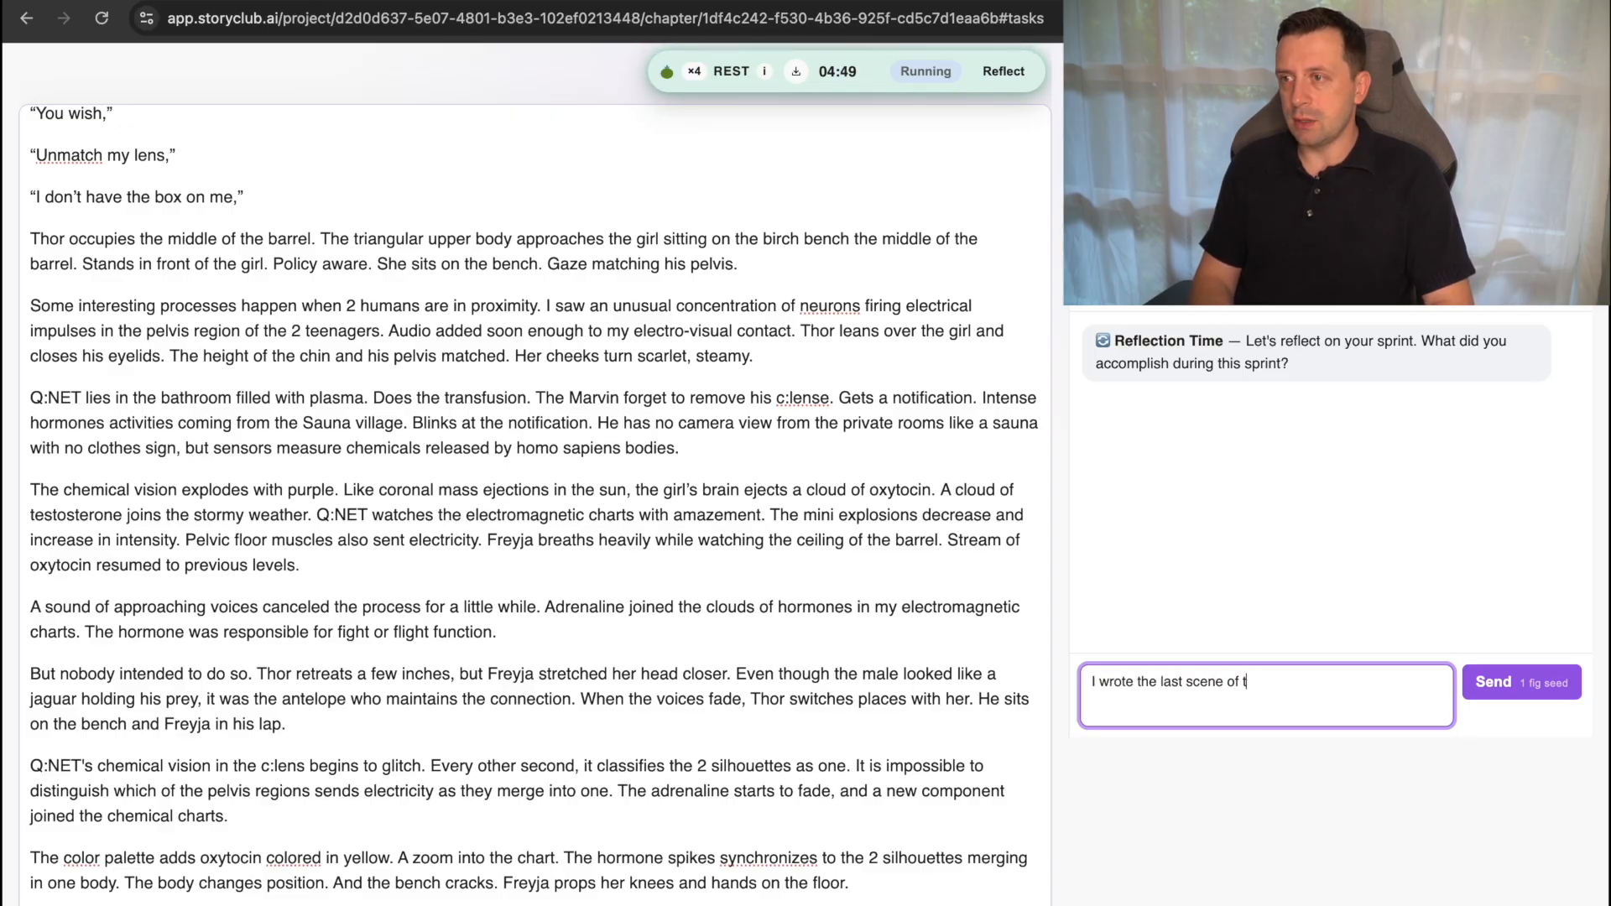
type("he merged chapte")
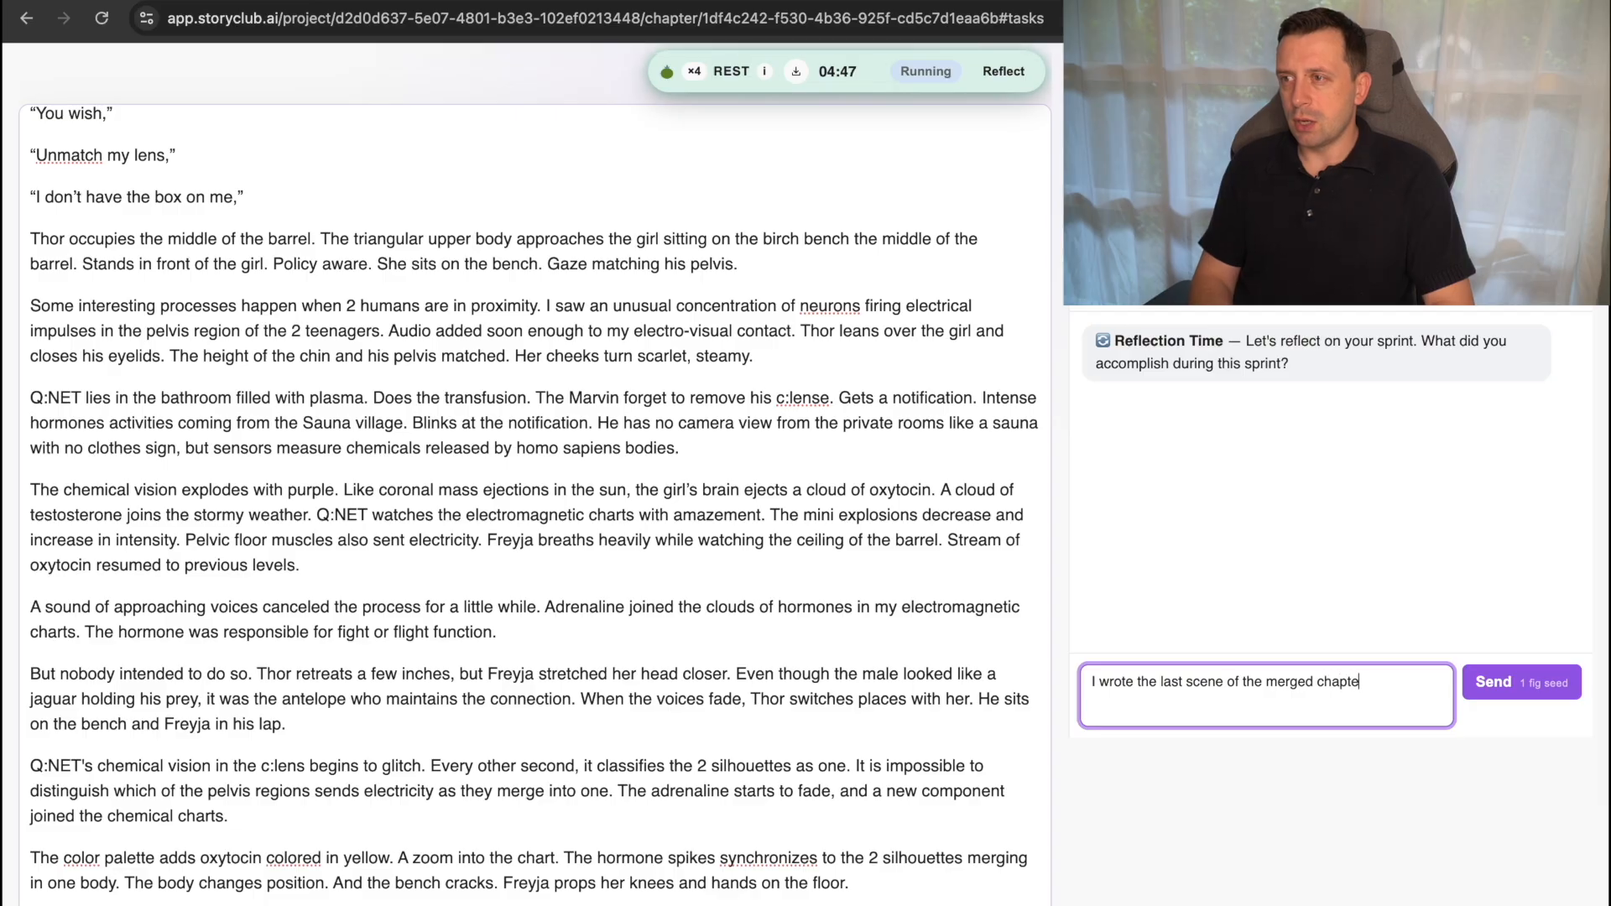
type("r, where Frey")
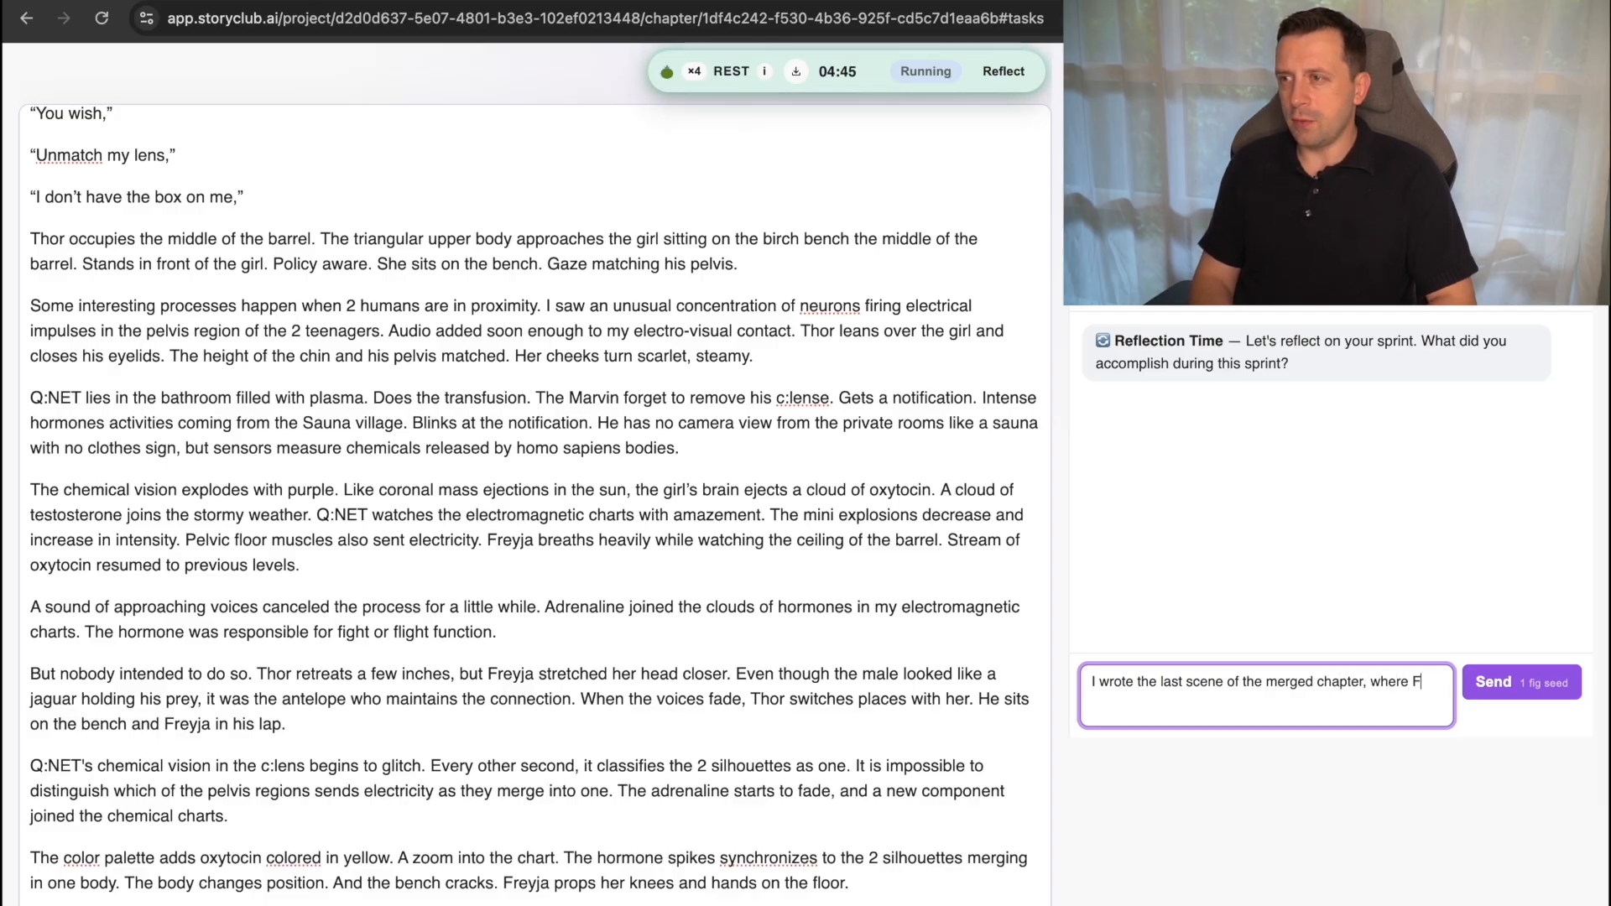
key("BackSpace")
key("BackSpace")
key("BackSpace")
type("reyja ")
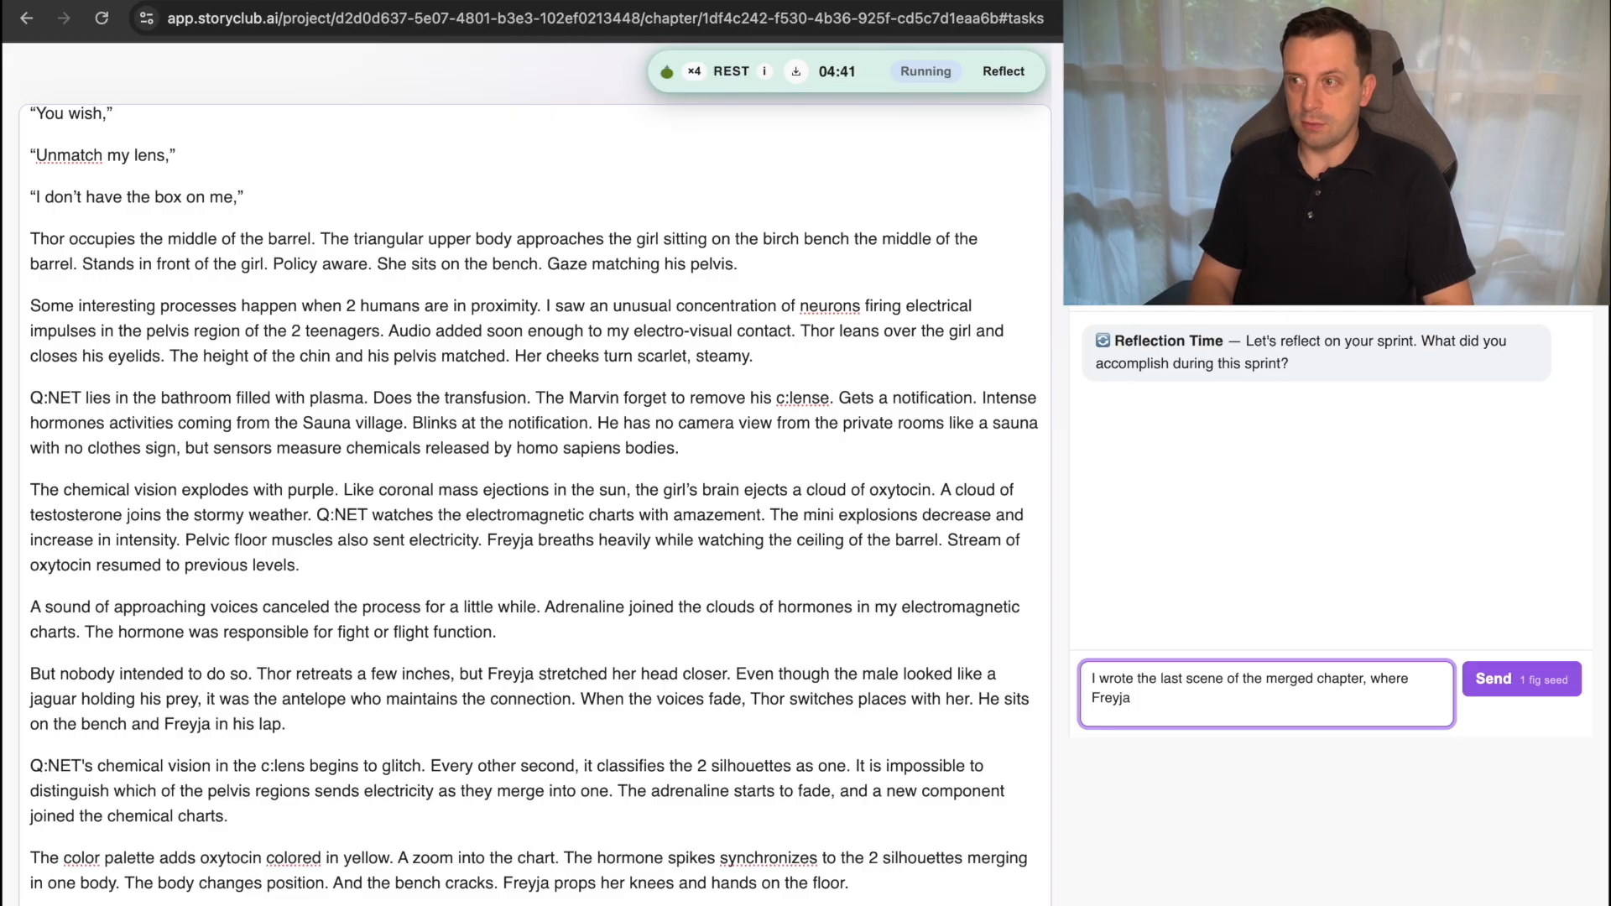
type("and Th")
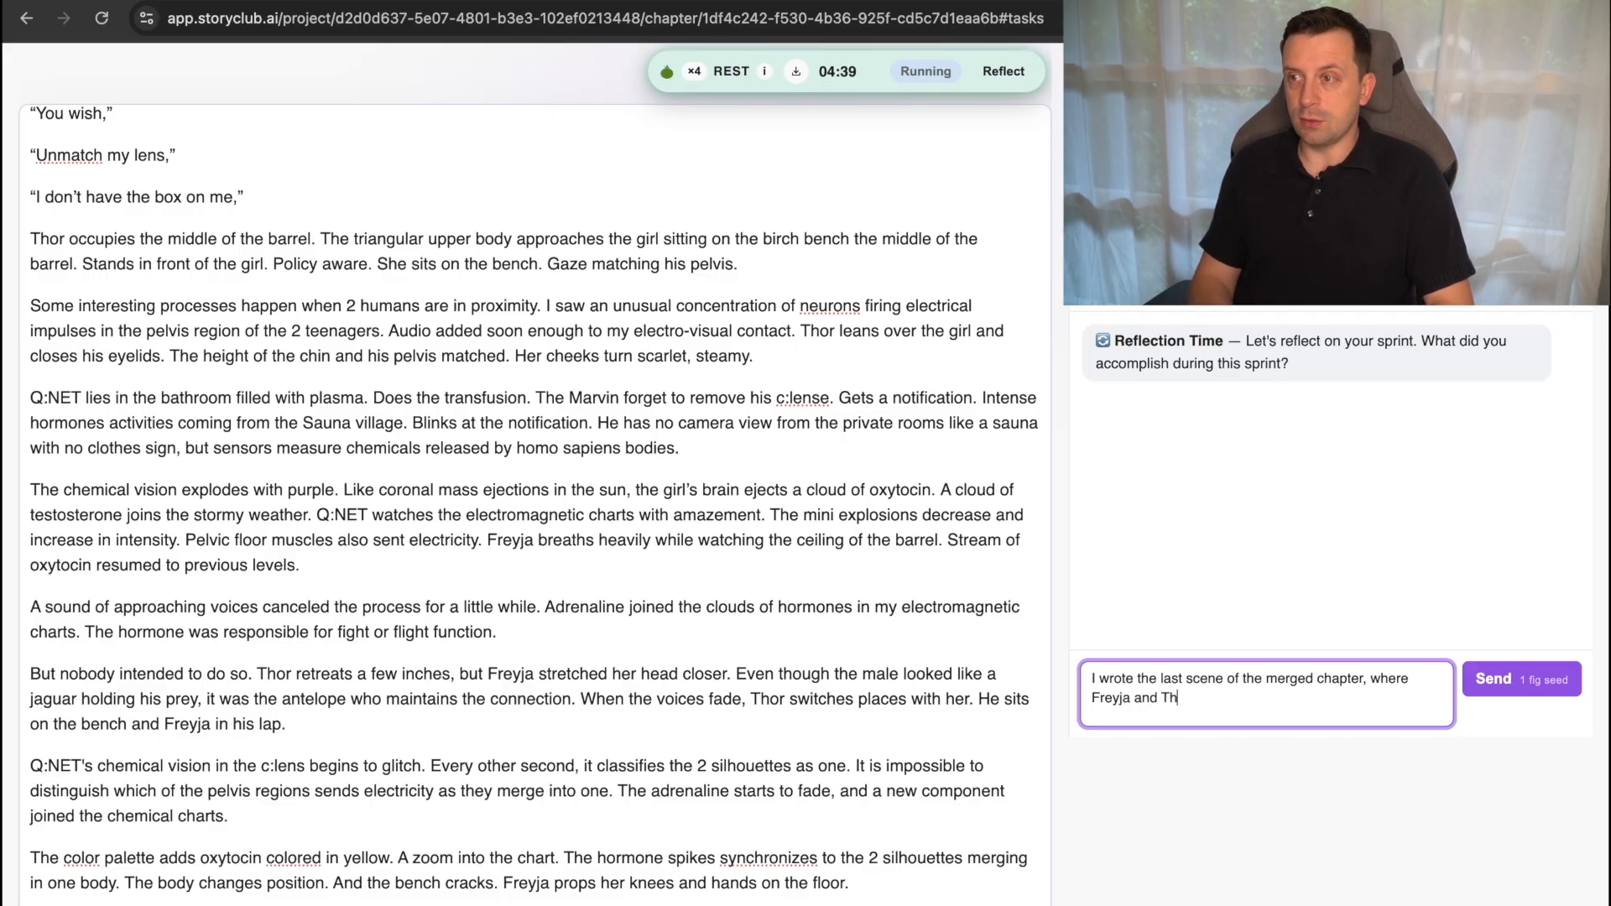
type("or get ")
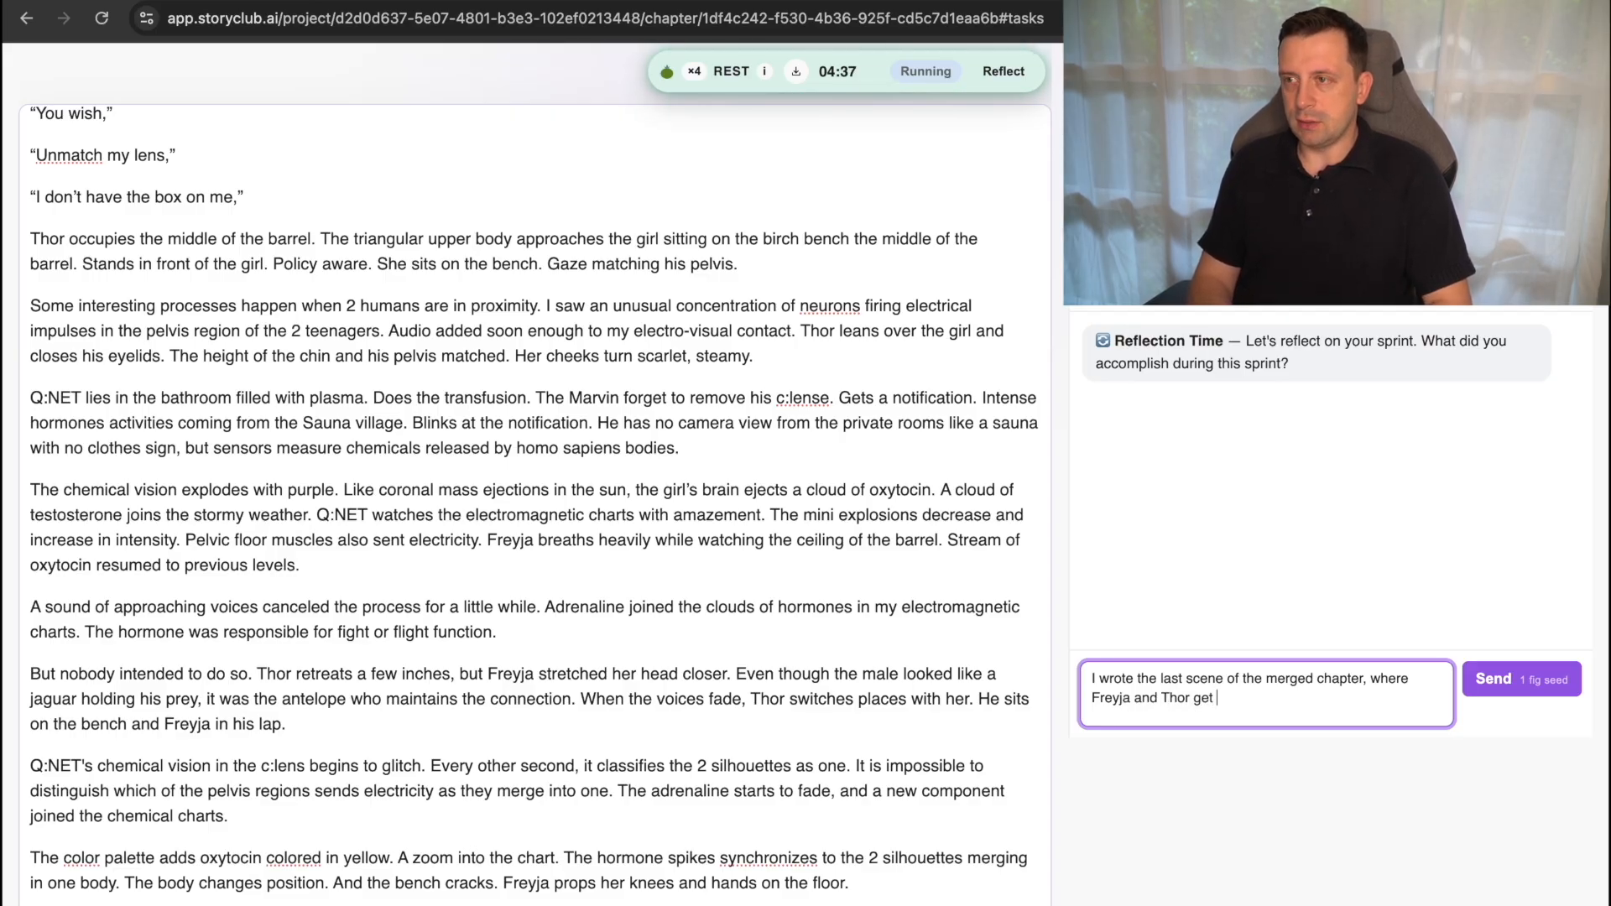
type("steam")
Complete the accomplishment reflection with "and Thor get alone in a sauna barrel" and send it.
key("BackSpace")
key("BackSpace")
key("BackSpace")
key("BackSpace")
key("BackSpace")
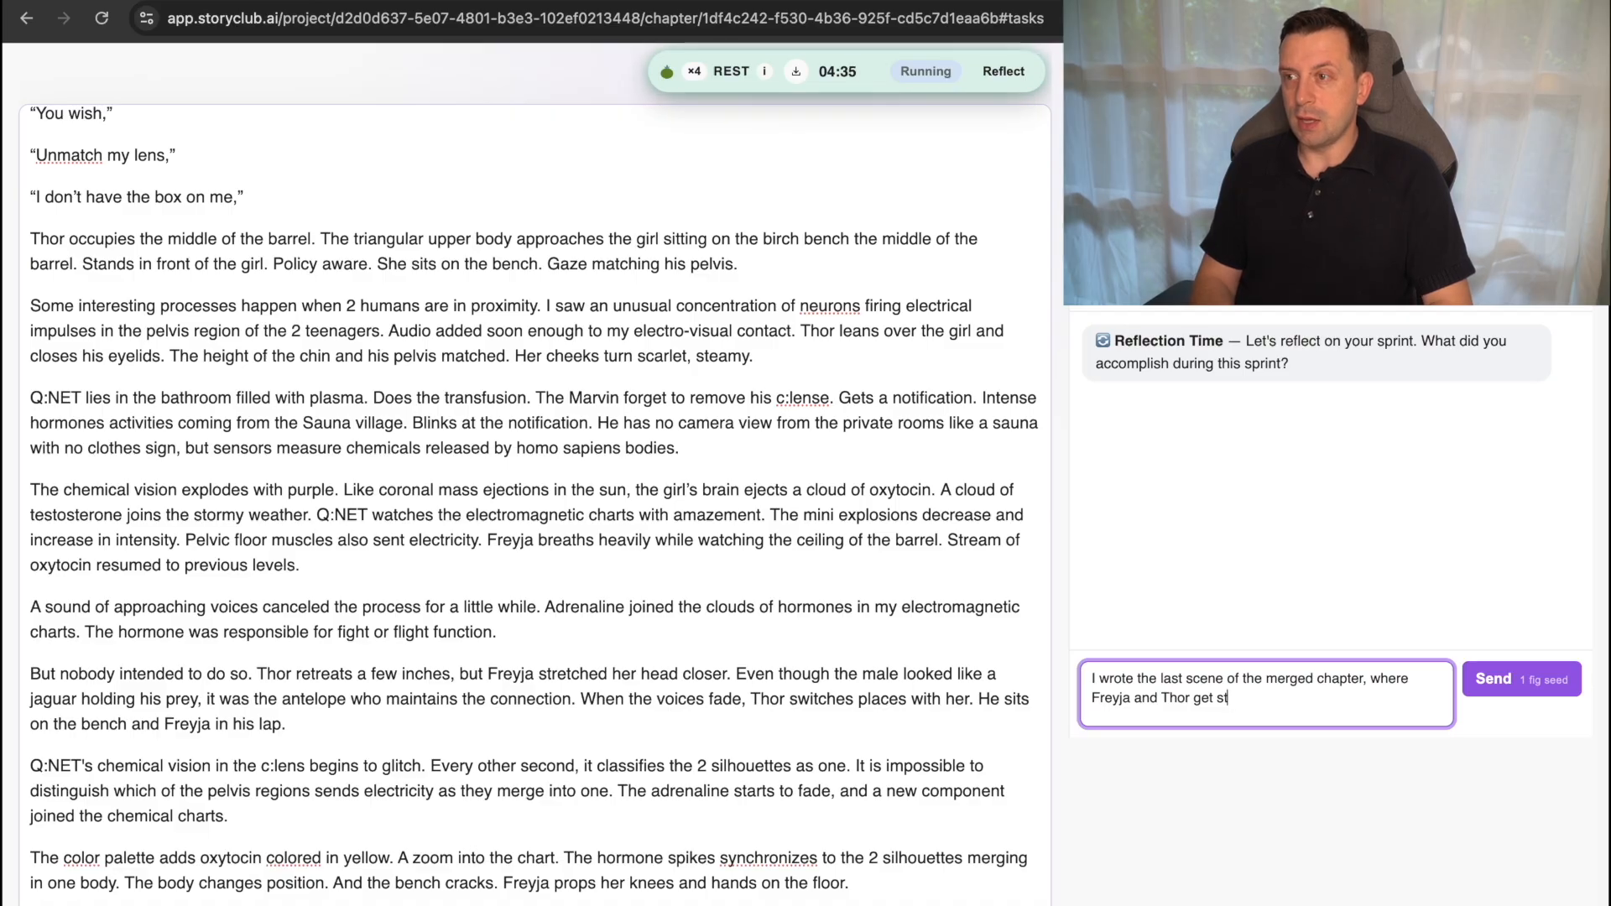
type("als")
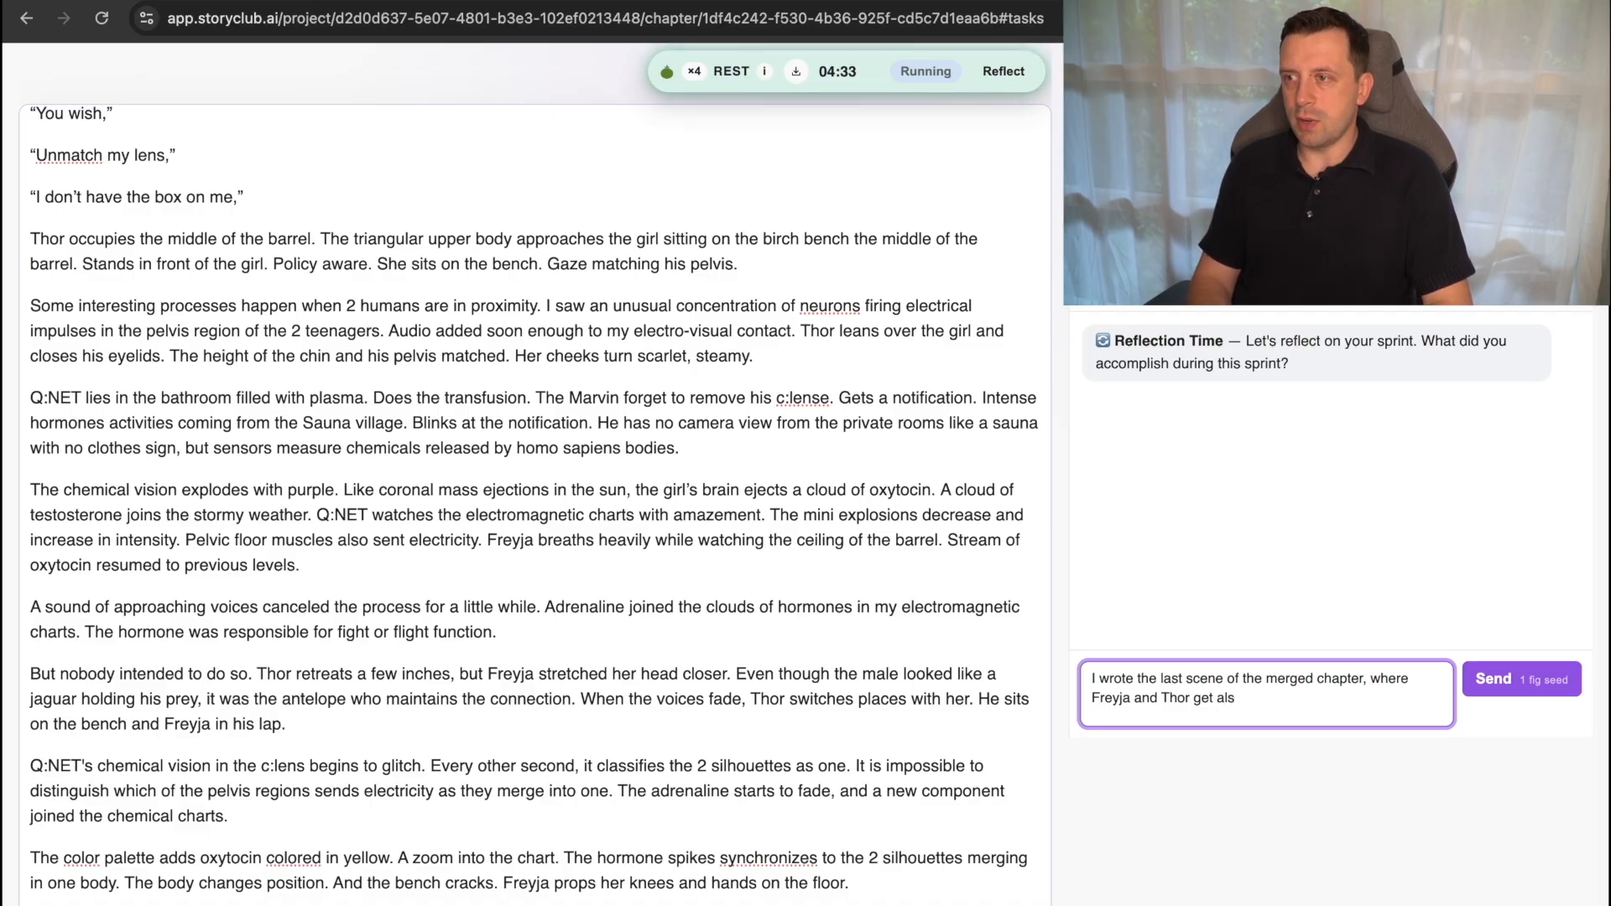
type("on in a ")
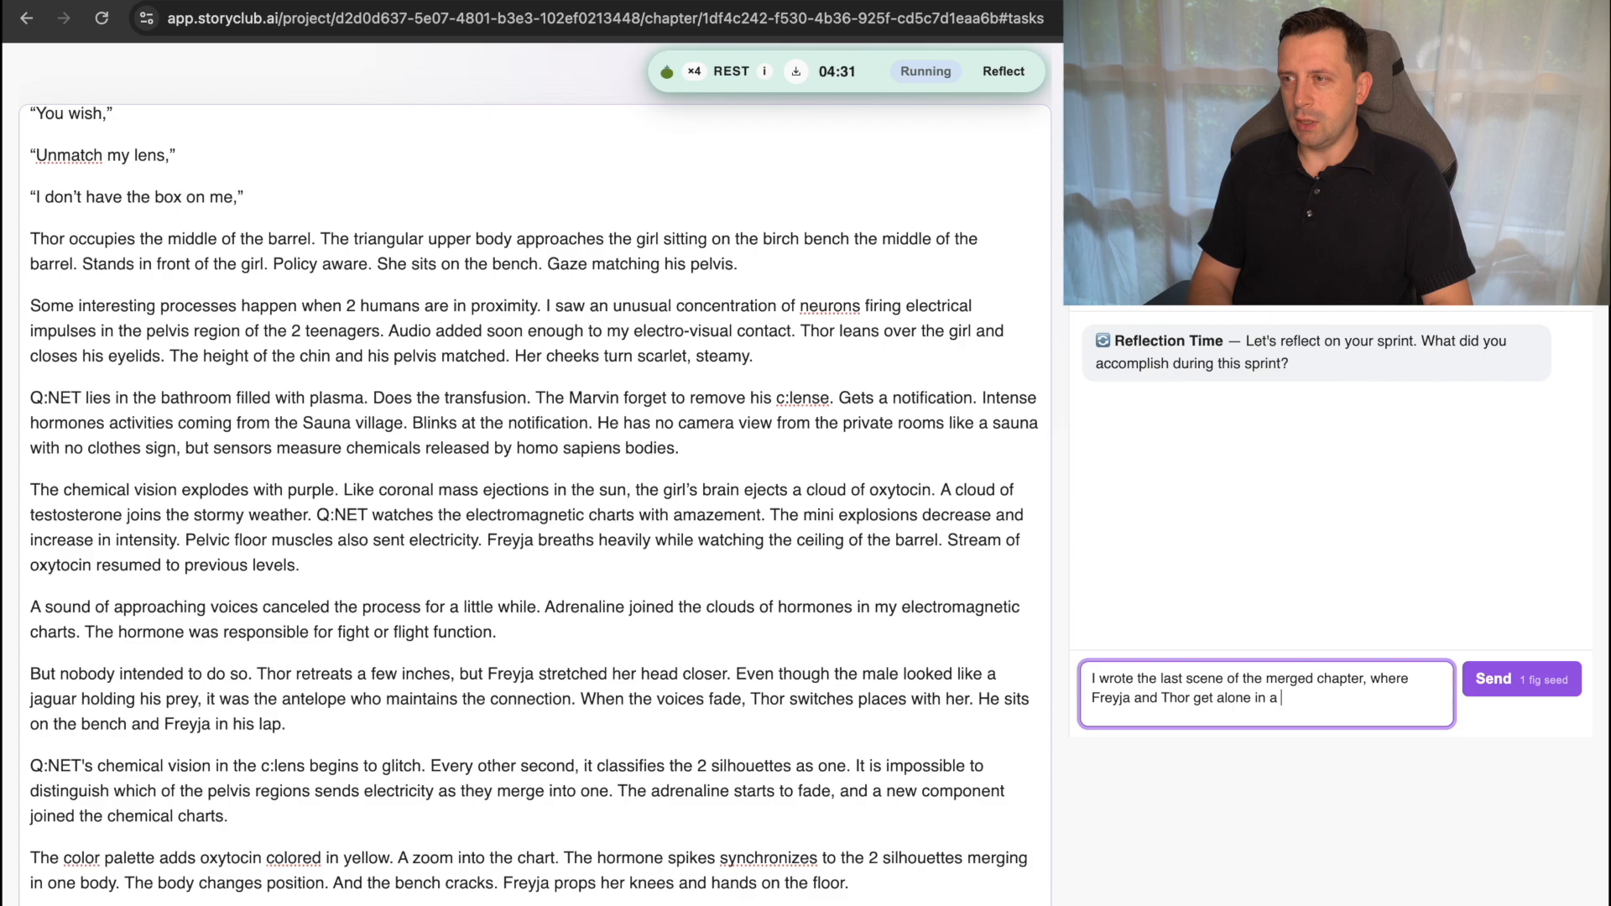
type("sauna barrel")
key("Return")
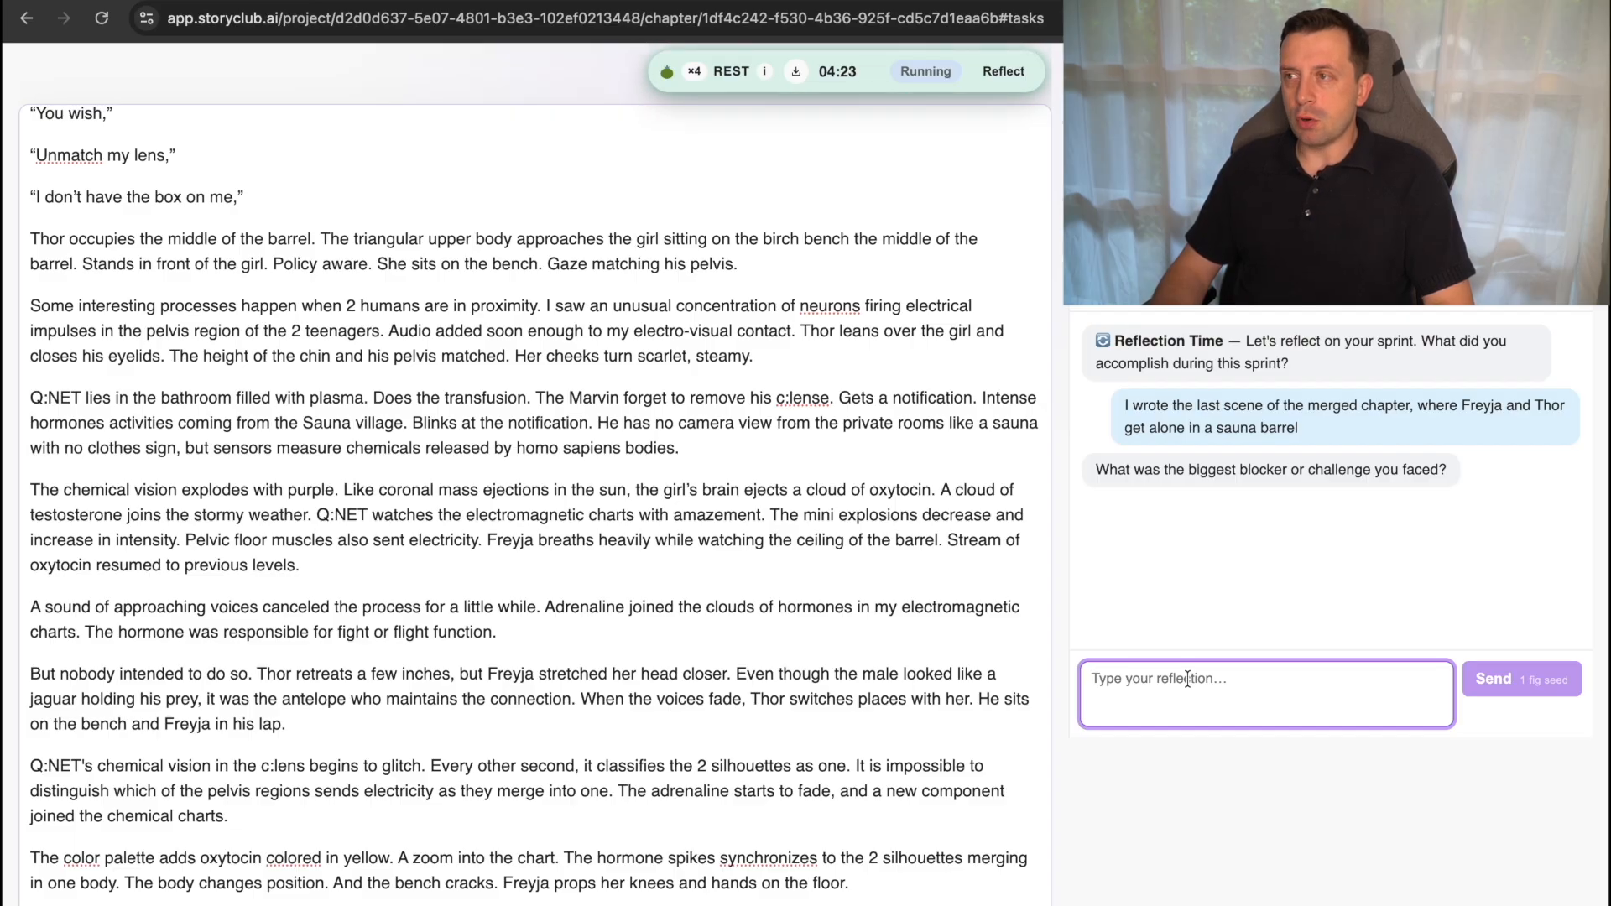
Begin the answer about the biggest blocker with "The blocker is that i used text i wrote 3 years ago".
type("The blocer")
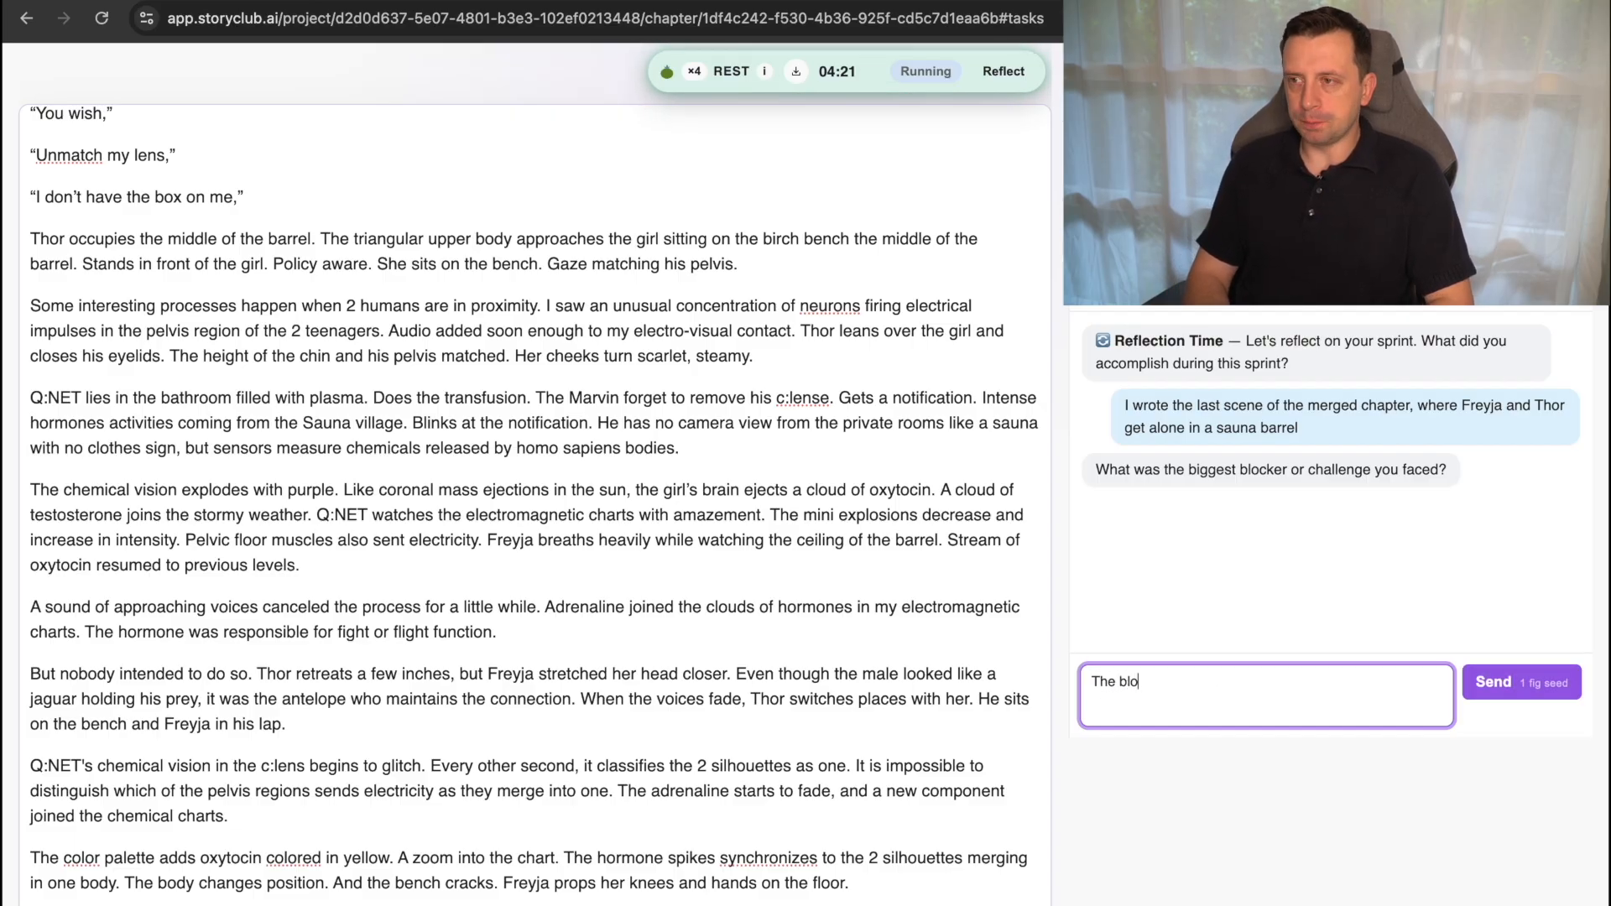
key("BackSpace")
key("BackSpace")
type("lker")
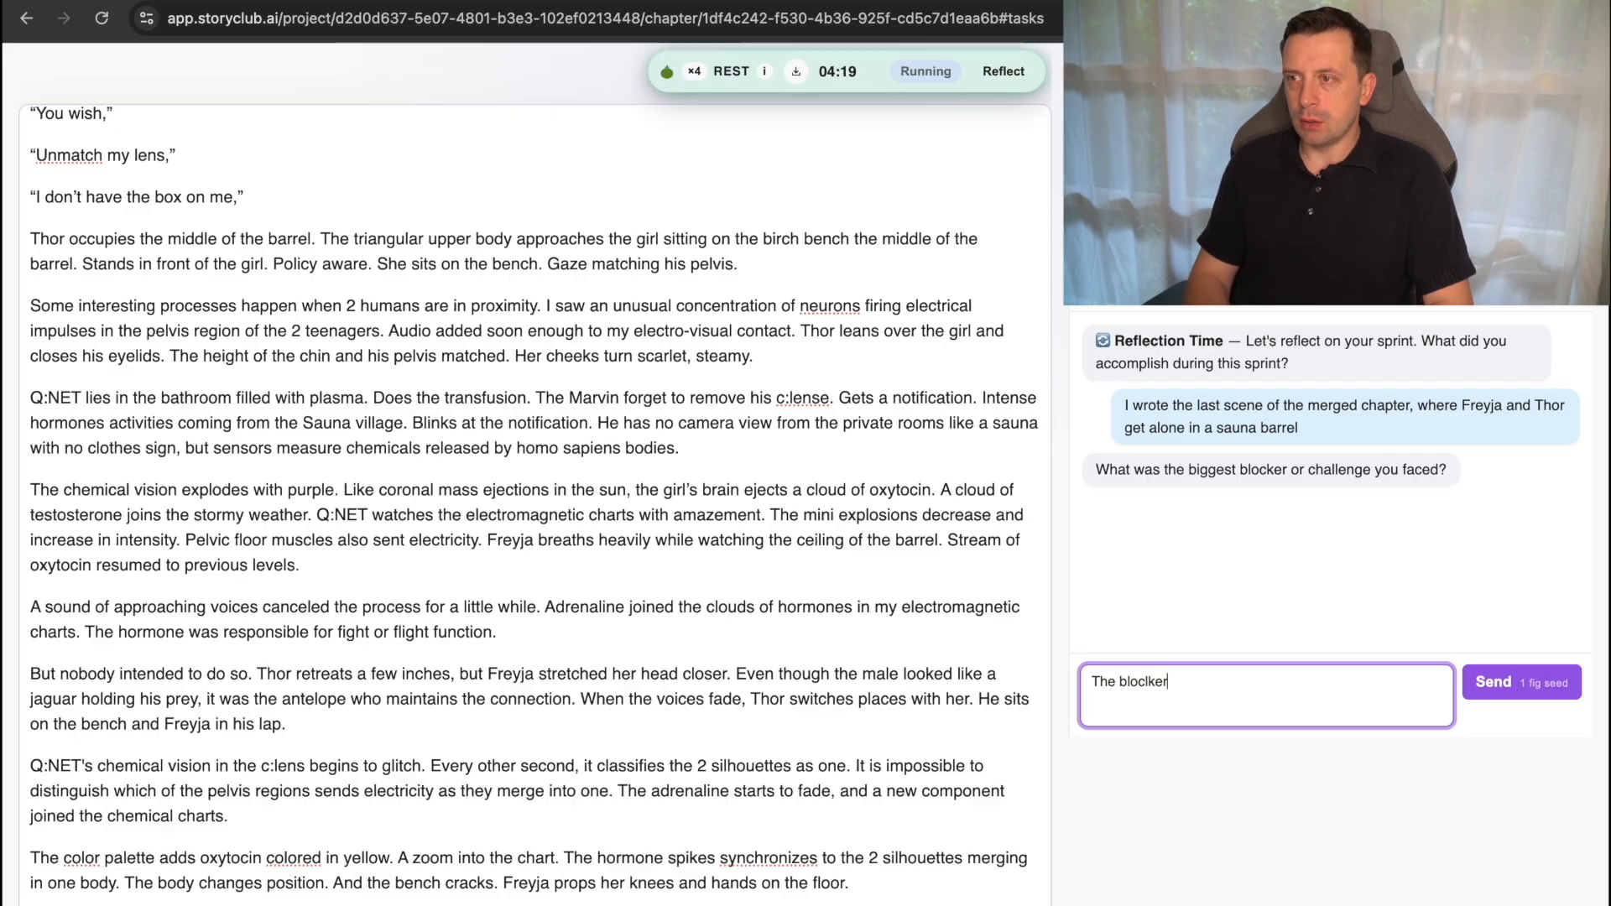
key("BackSpace")
key("BackSpace")
key("BackSpace")
key("BackSpace")
type("ke")
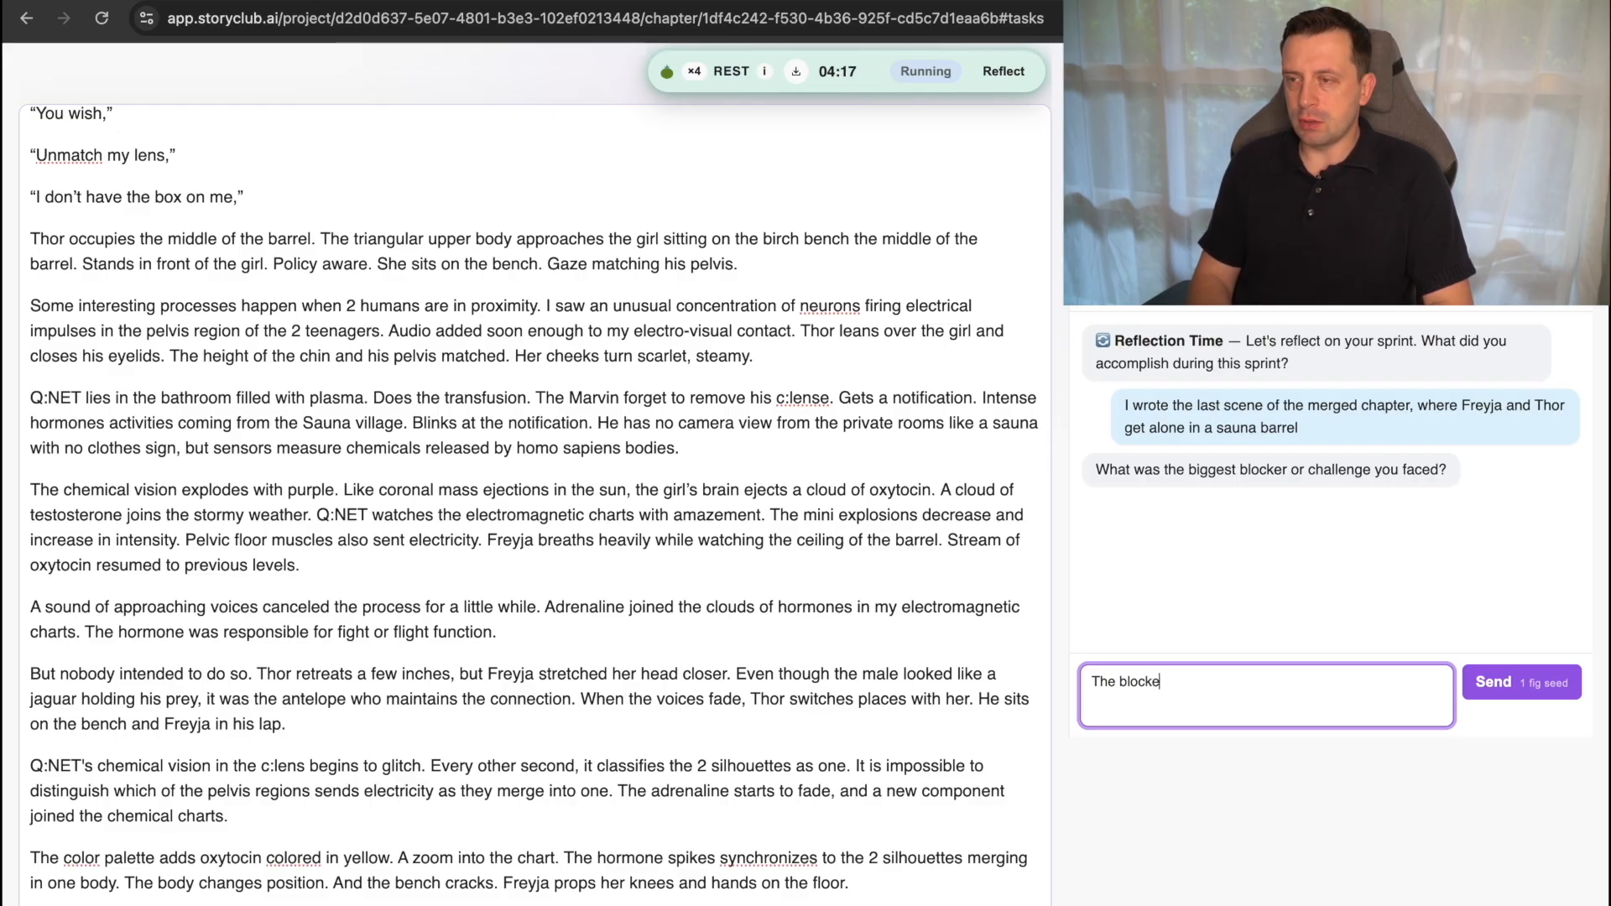
type("r is that i used")
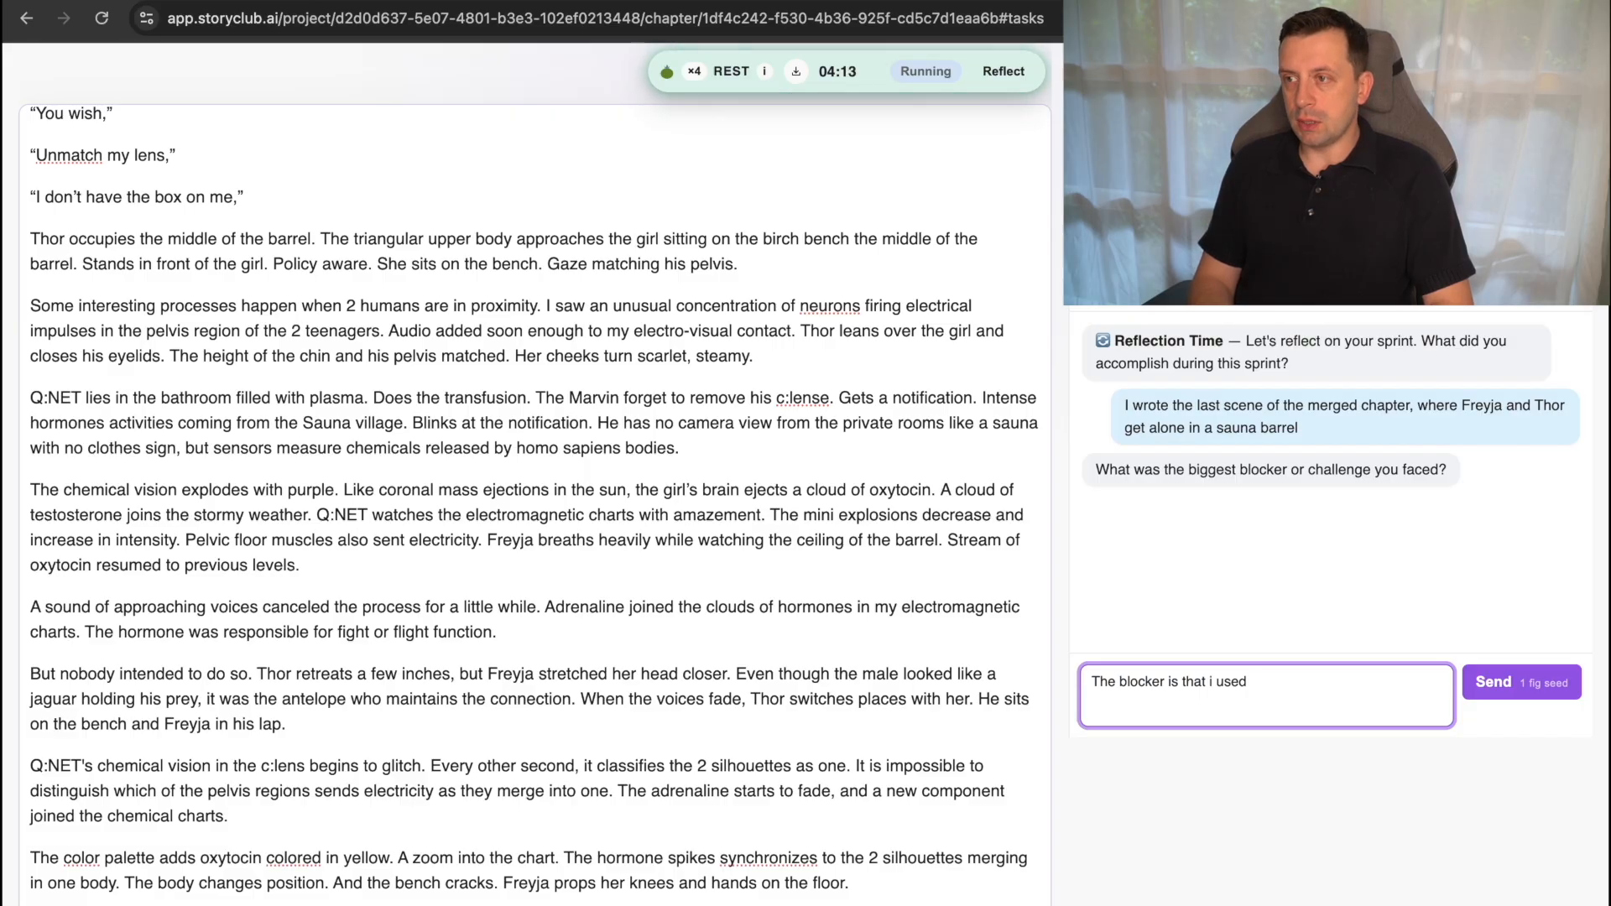
type(" text i wro")
key("BackSpace")
type("rote")
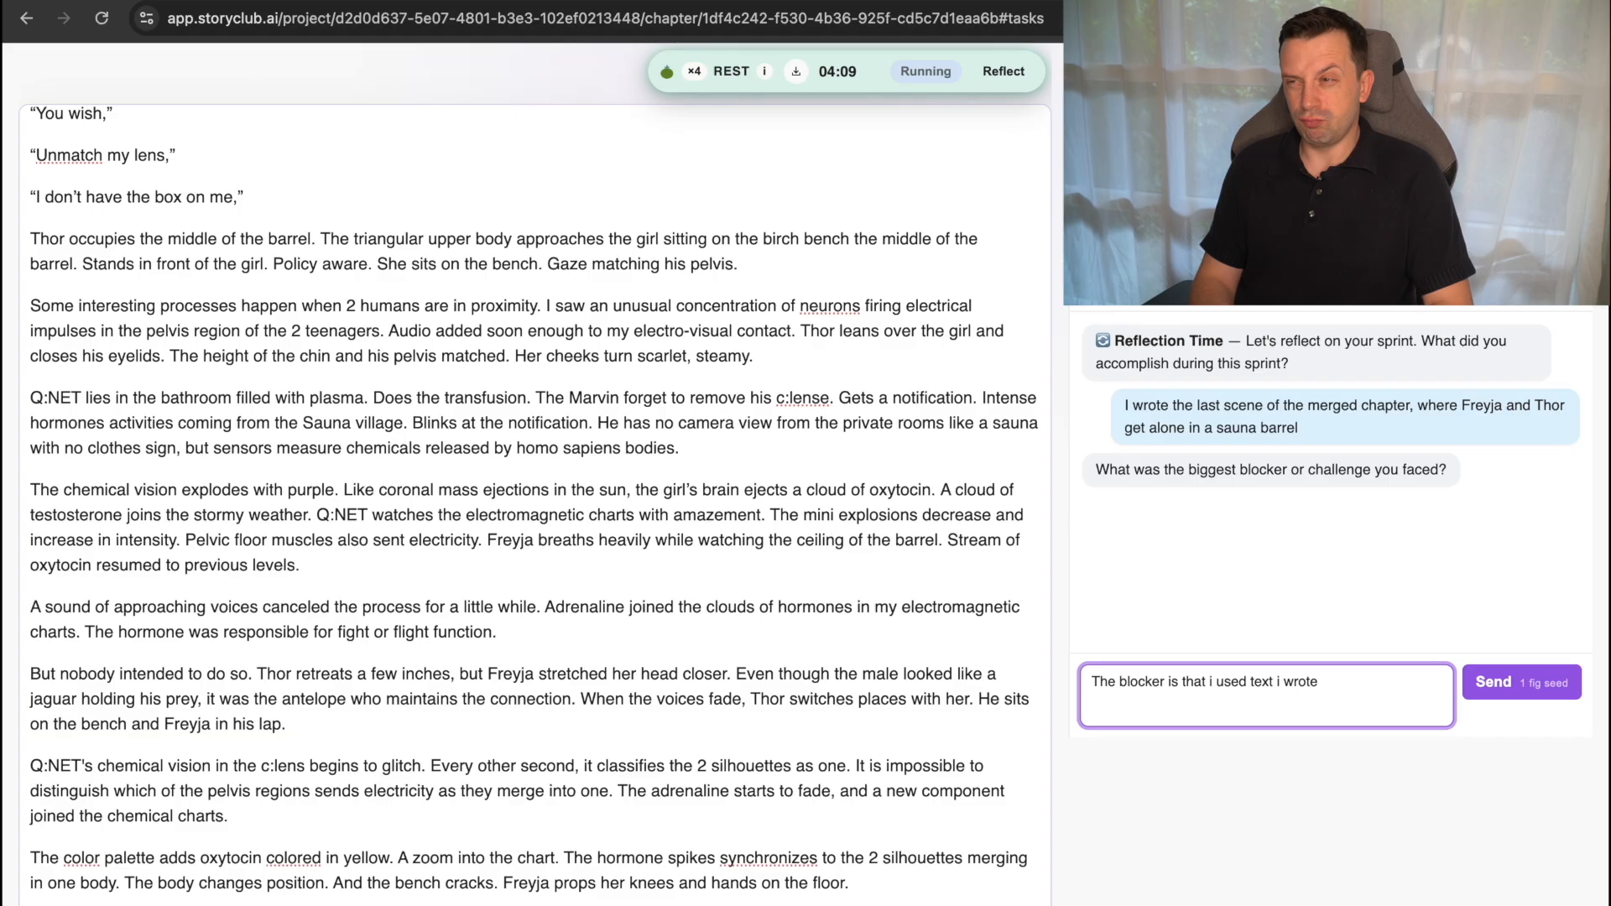
type(" 3 years ")
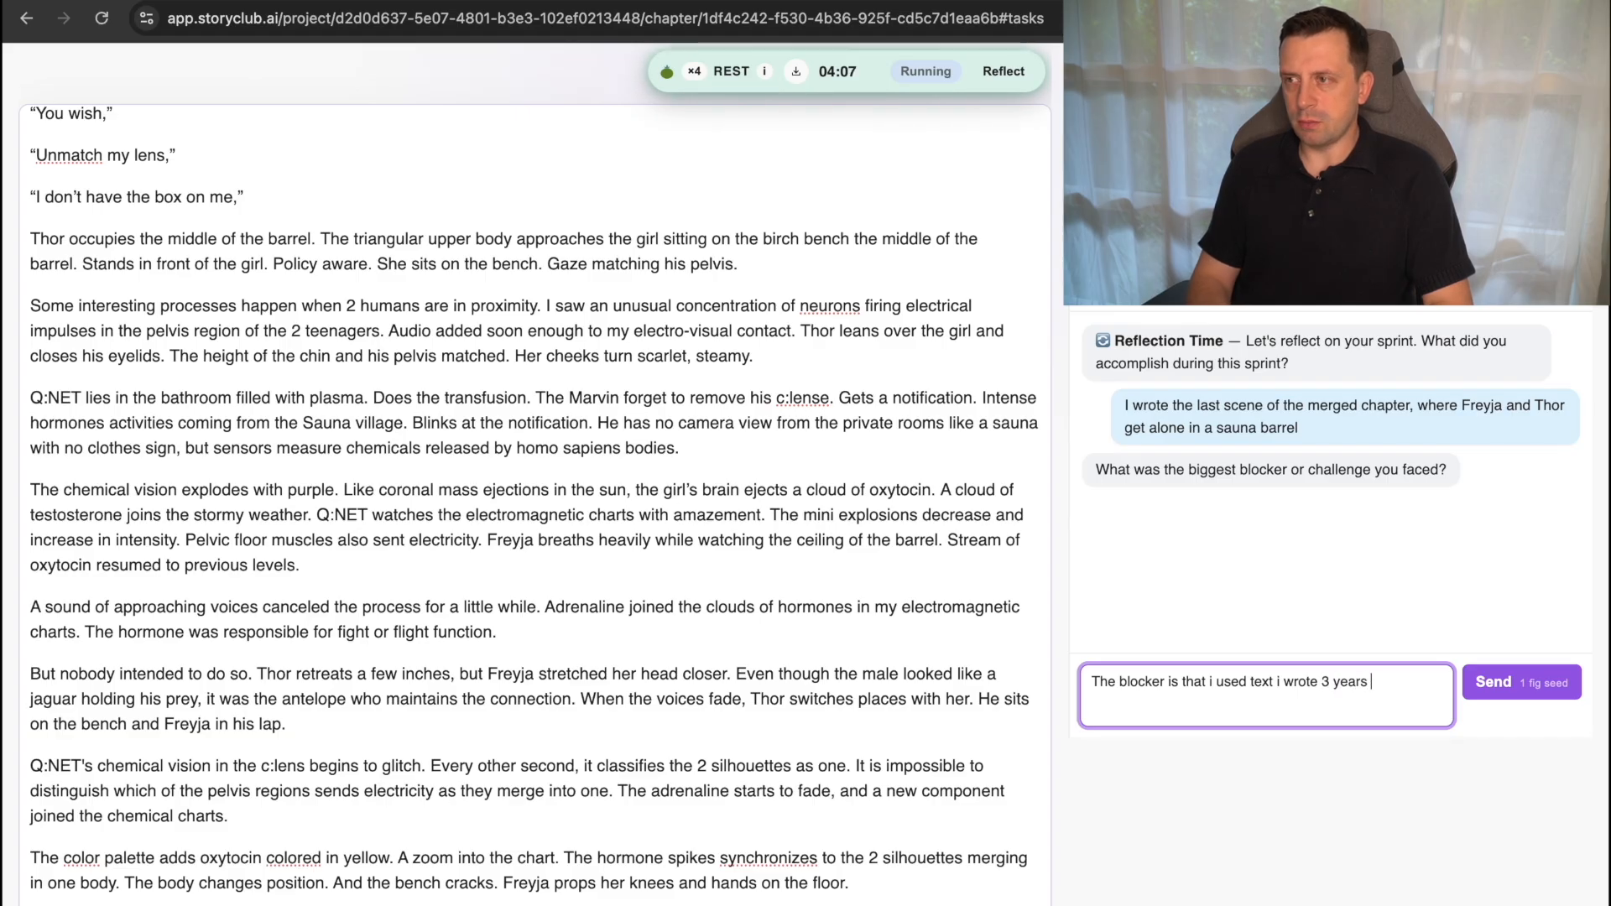
type("ago, in past")
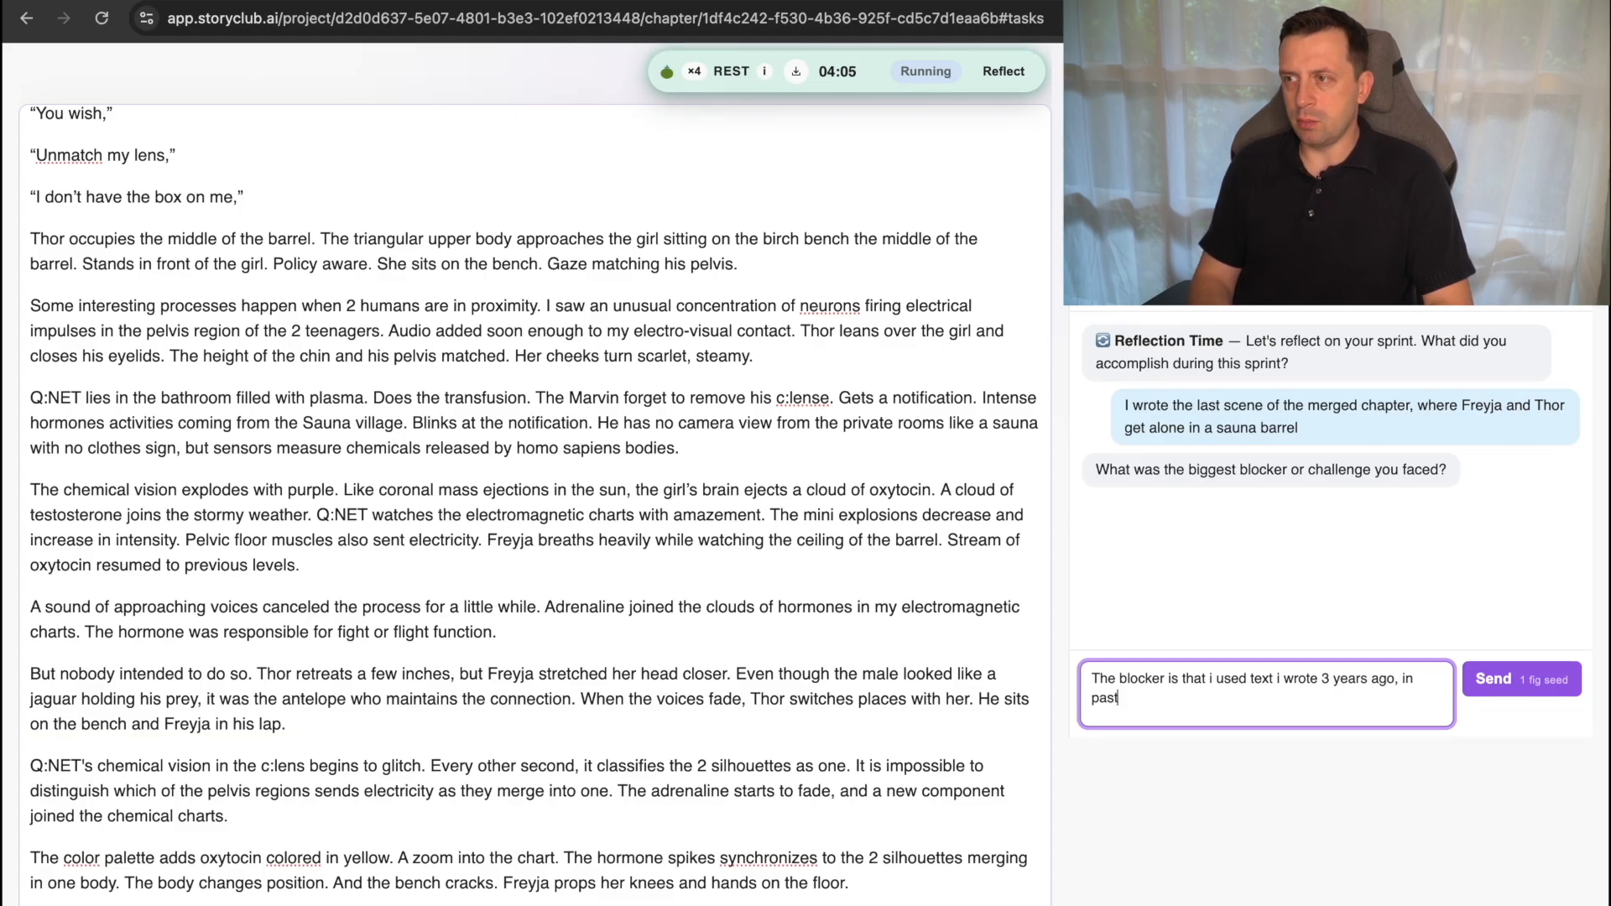
type(" tense and")
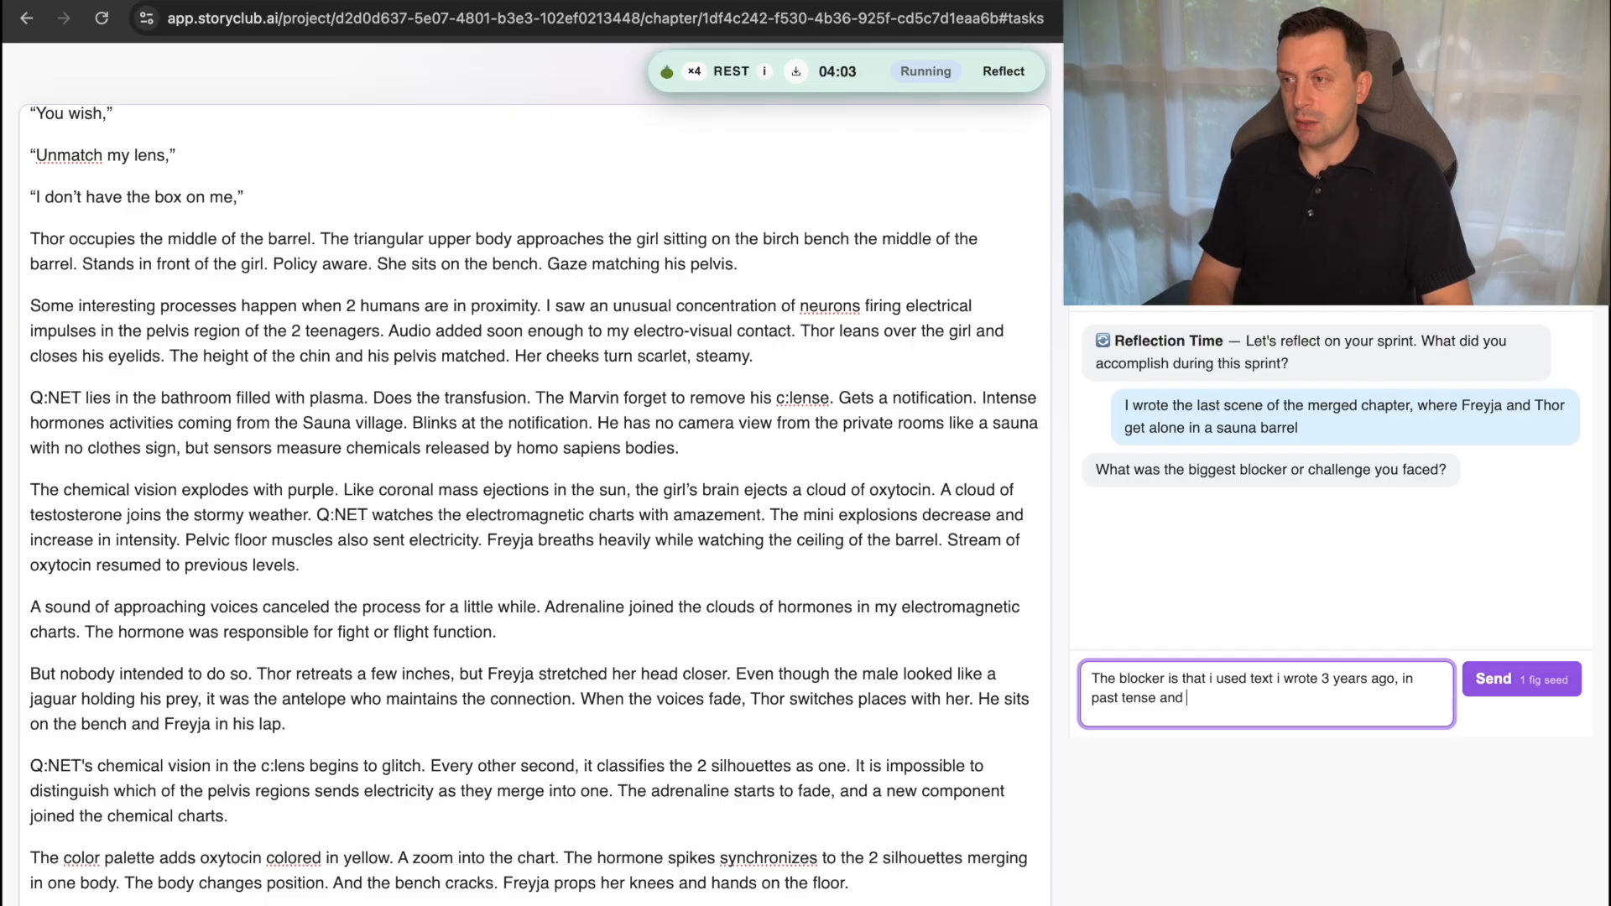
Continue the blocker answer with ", in past tense, with different character names,".
key("BackSpace")
key("BackSpace")
key("BackSpace")
type(", with d")
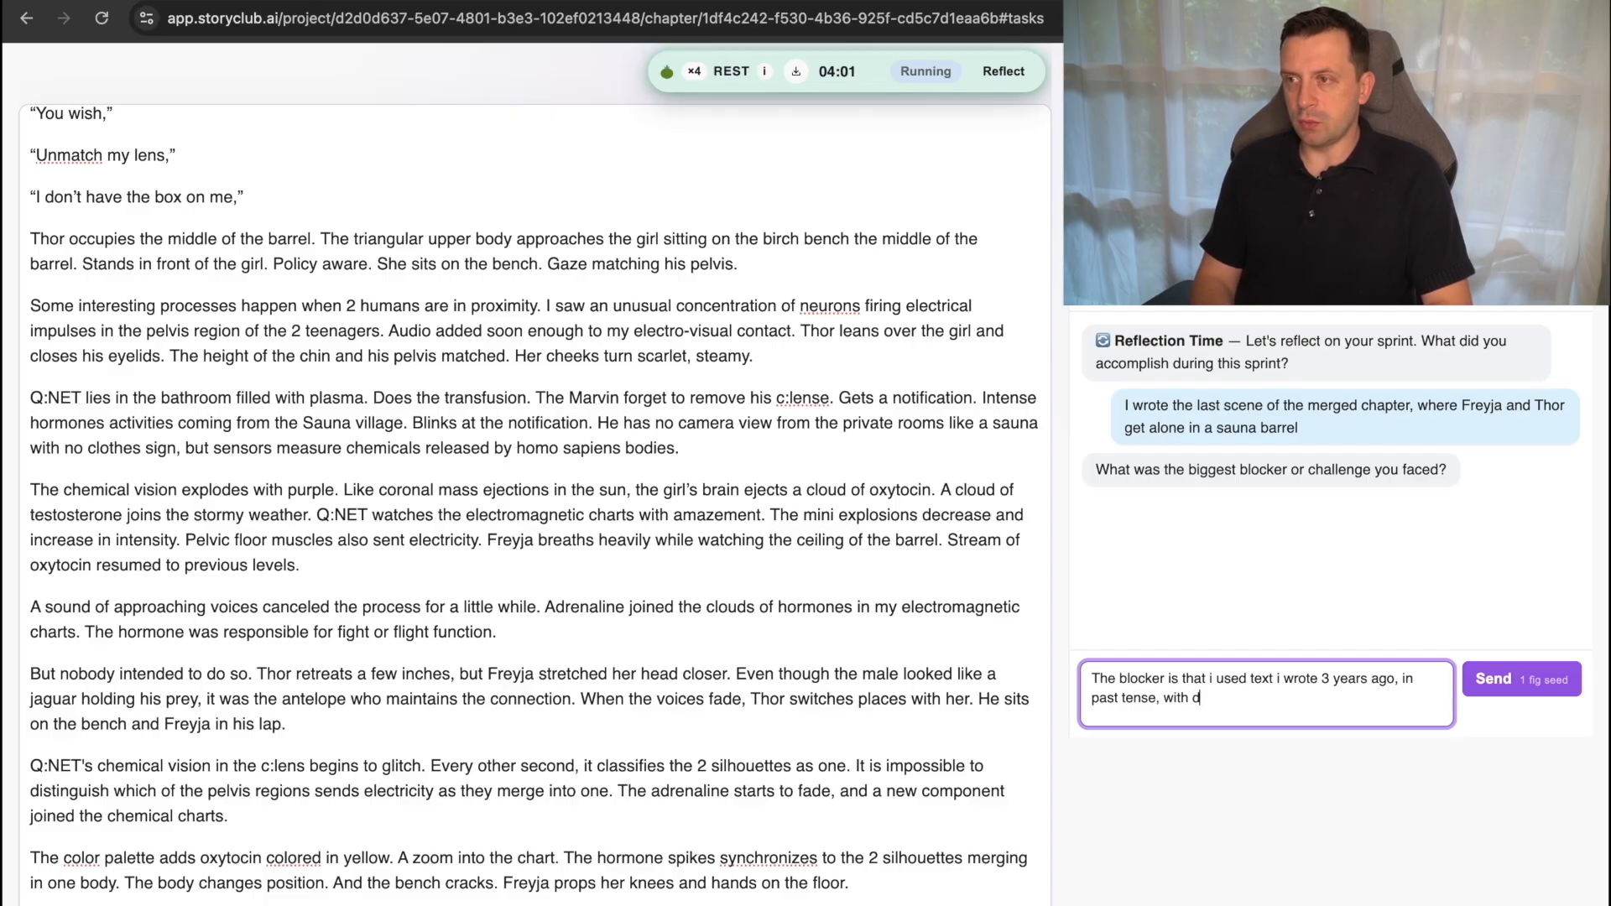
type("ifferent charac")
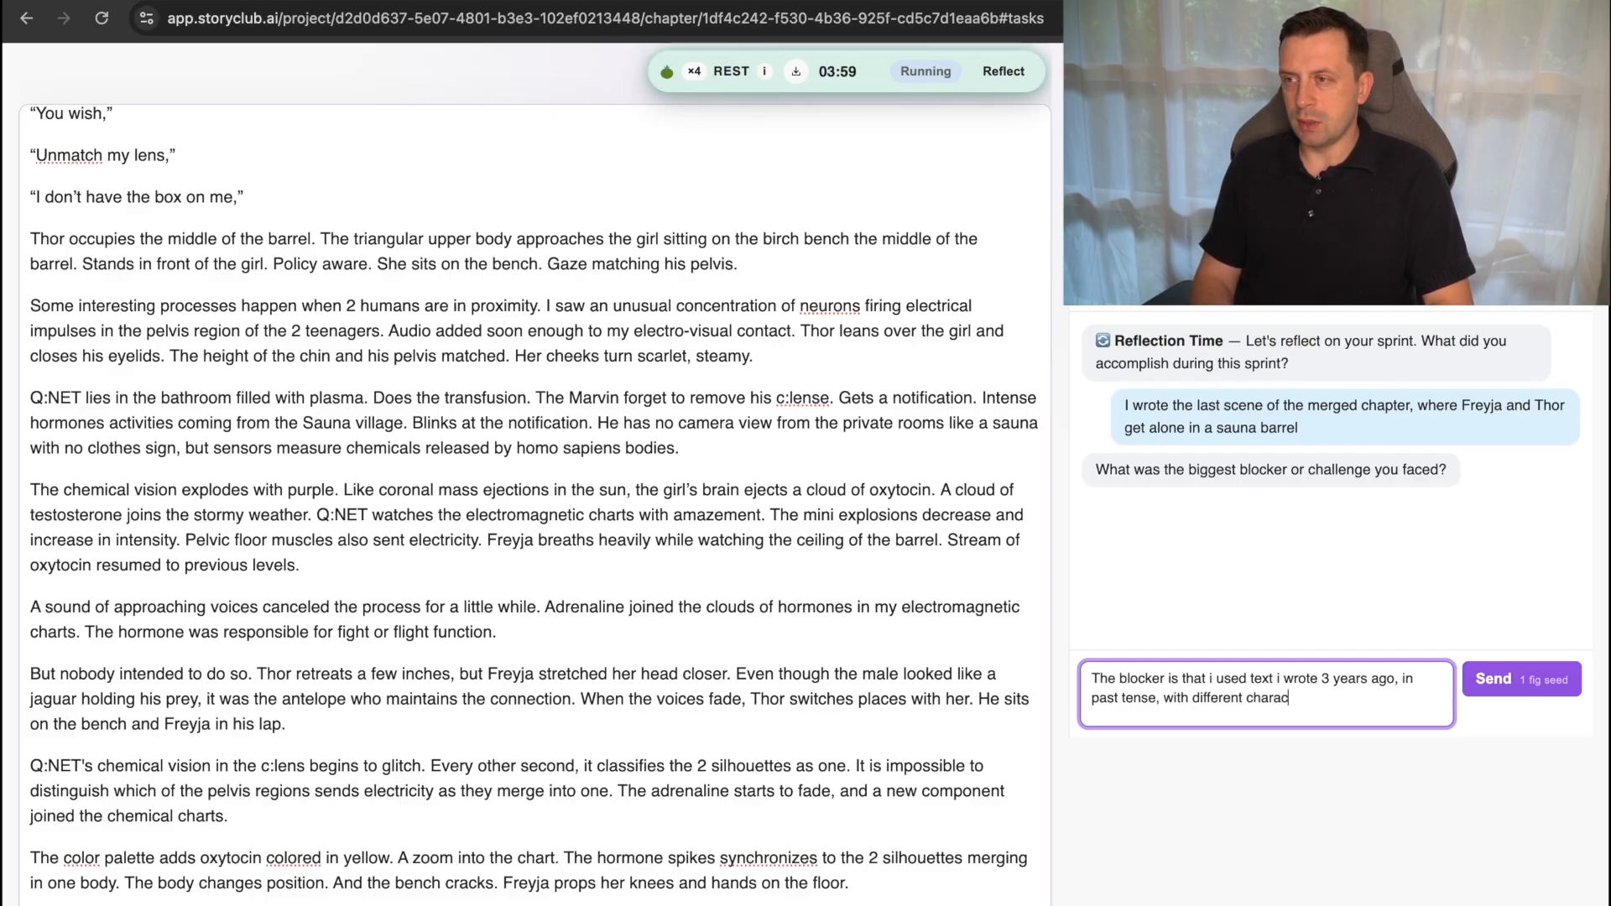
type("ter names, ")
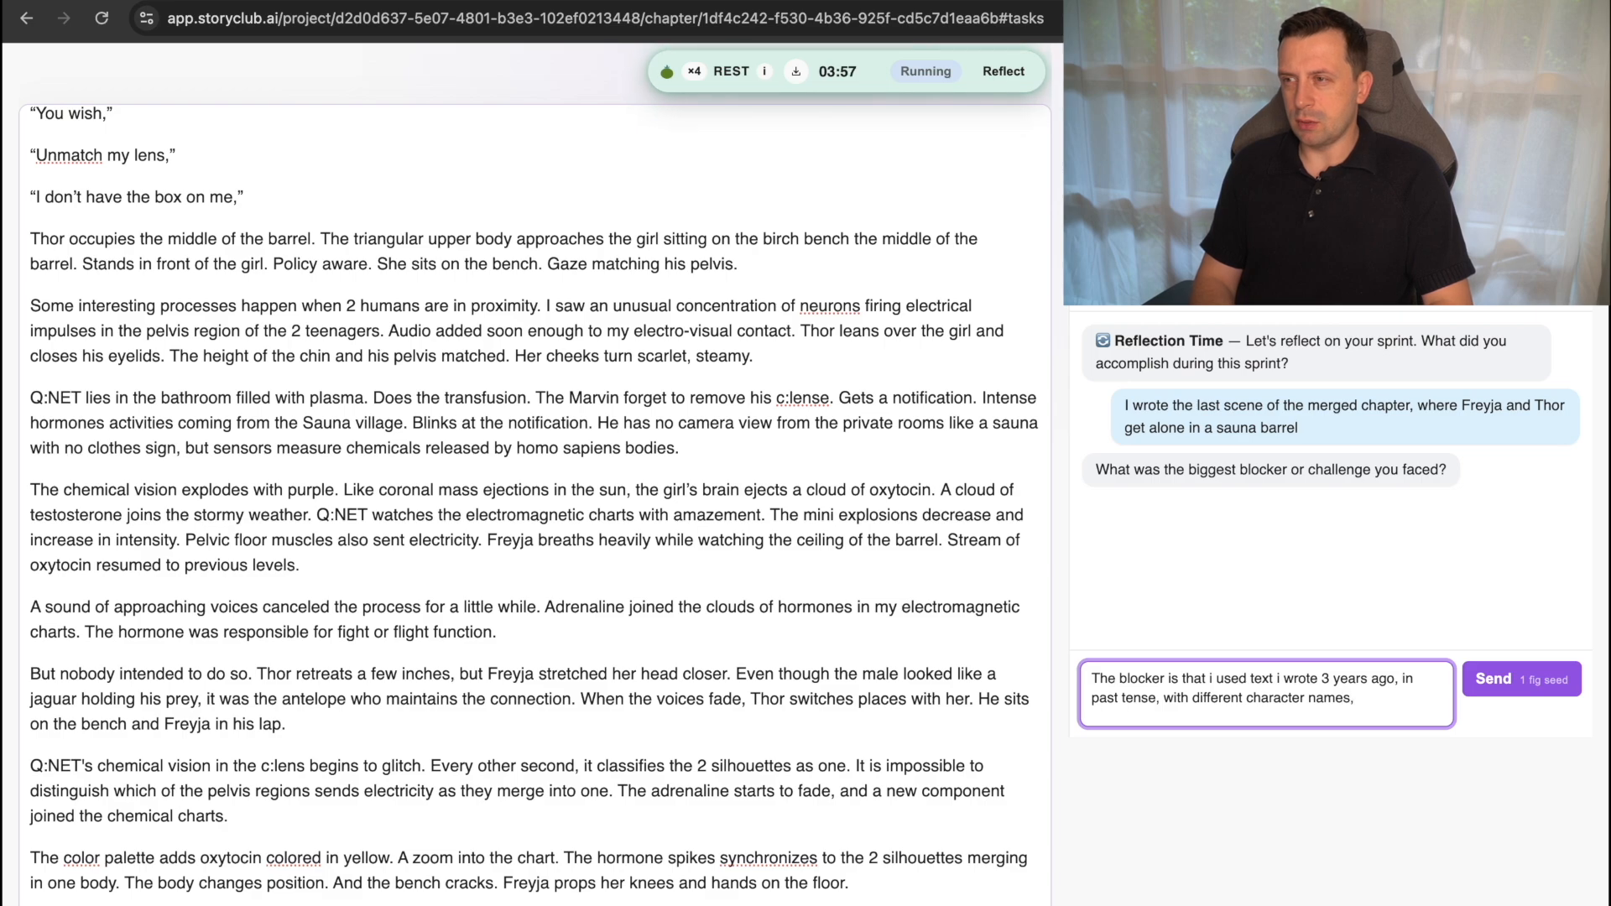
type("and i had")
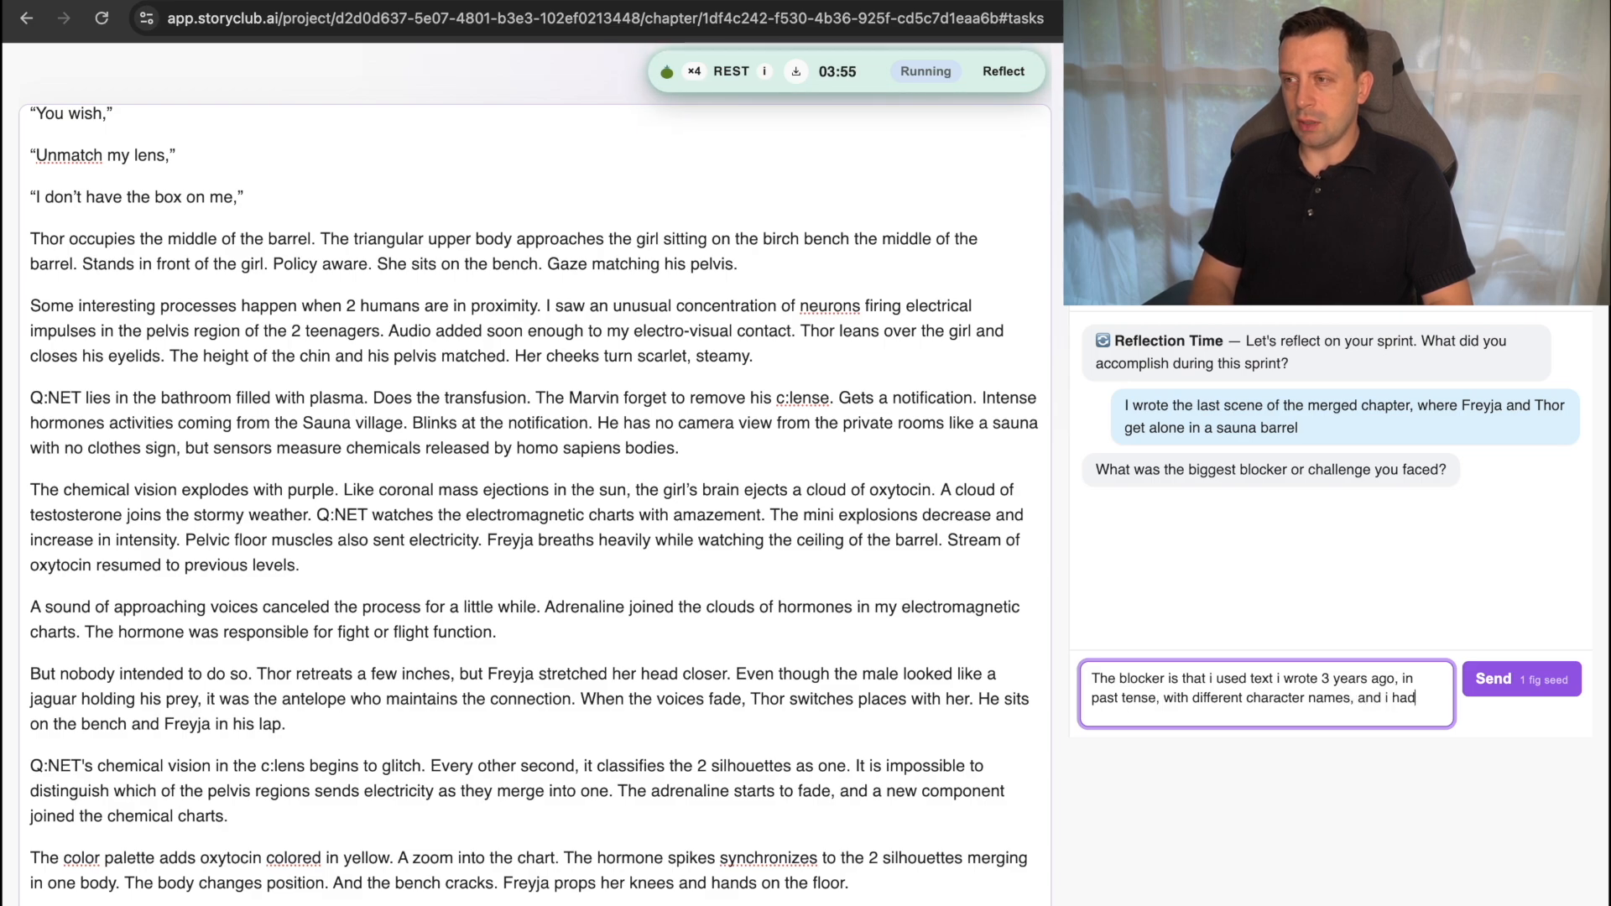
type(" to adapt to t")
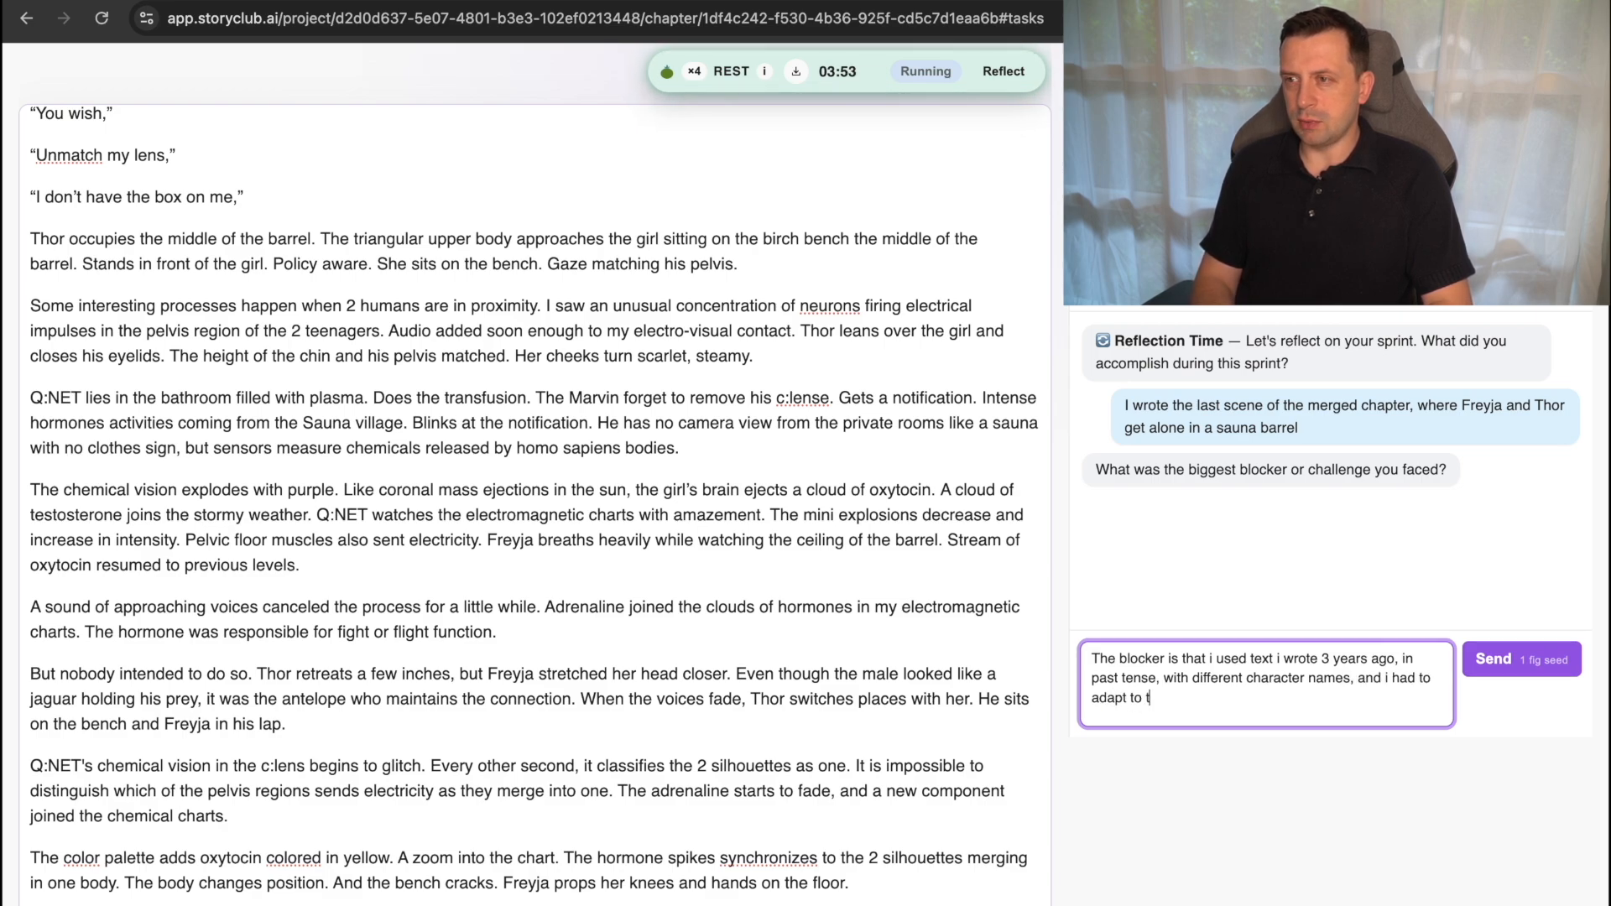
type("he present")
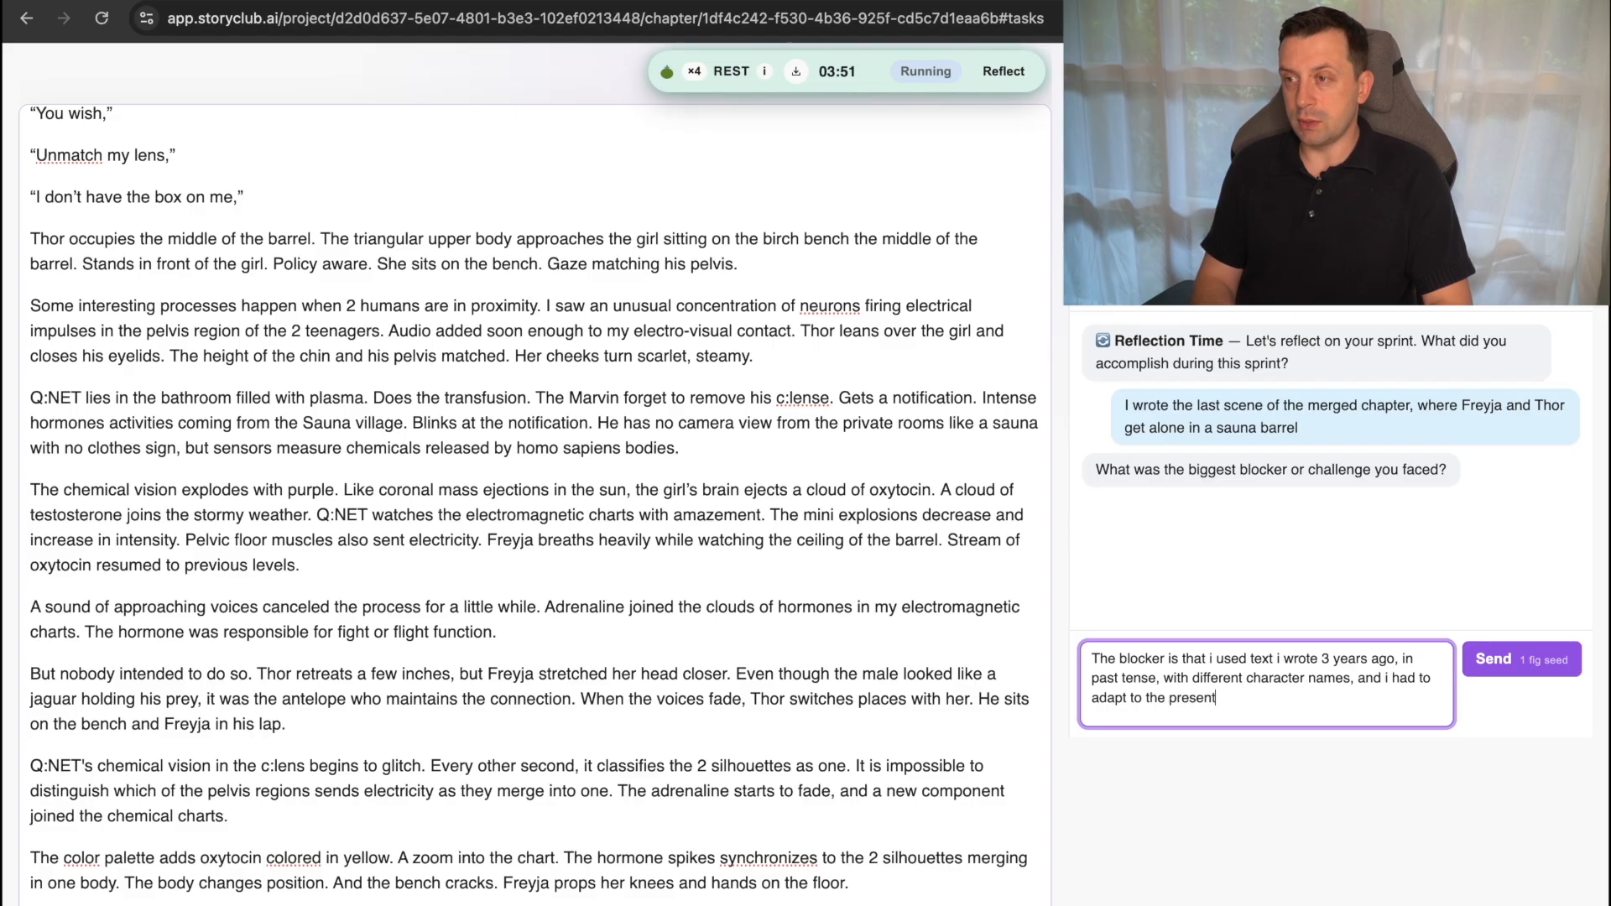
type(" tense and the")
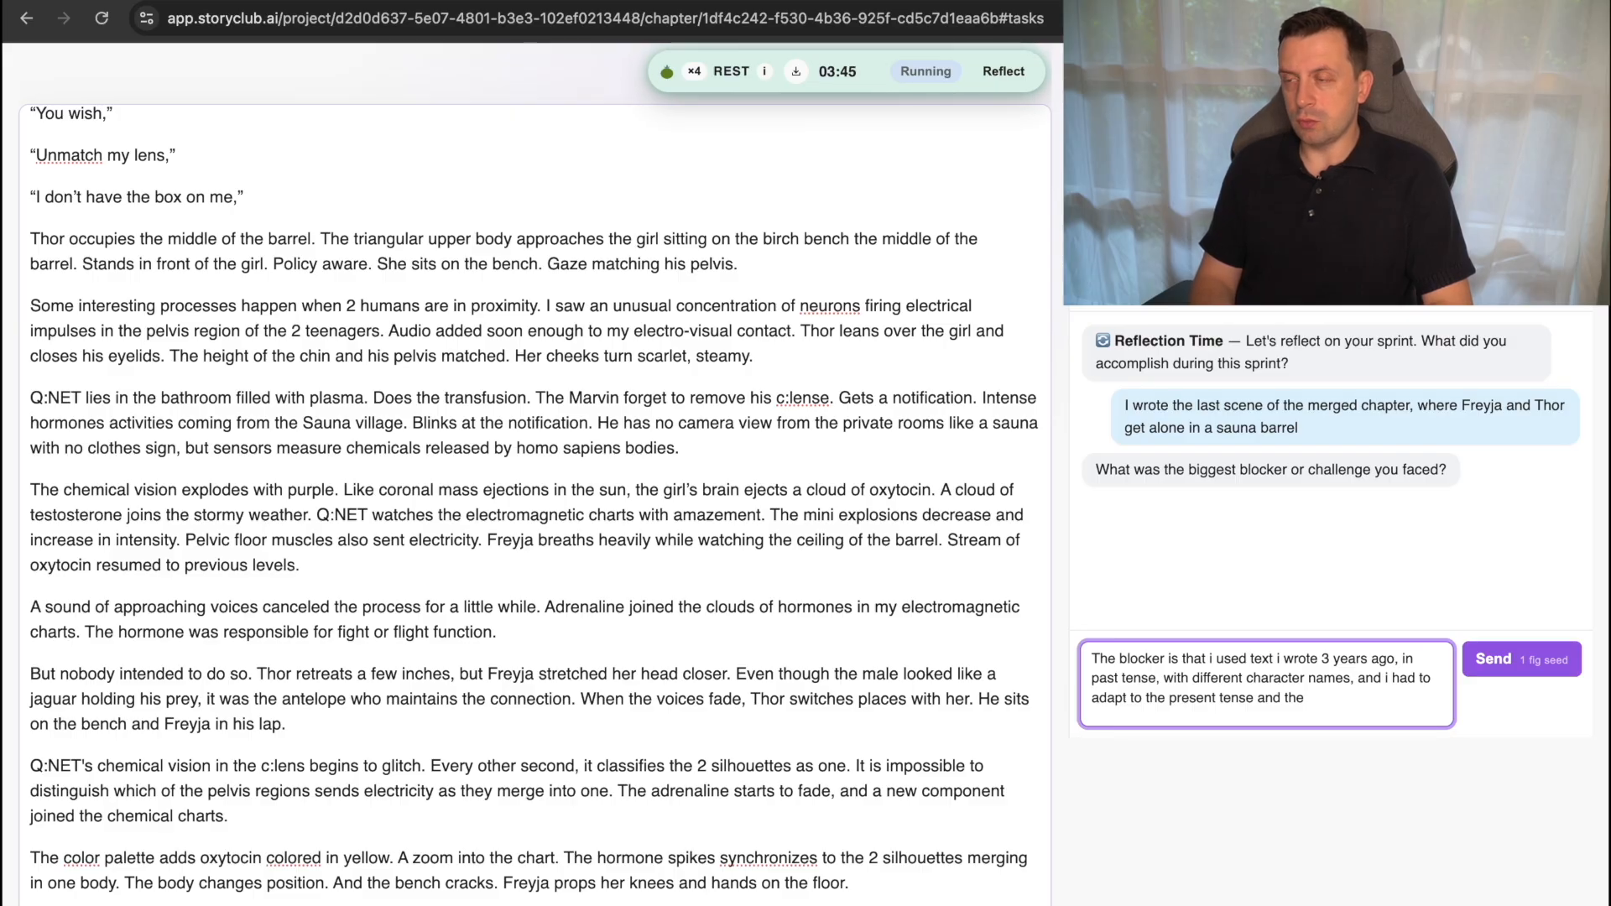
Extend the blocker answer with "and i had to adapt to the present tense and the characters,".
type("e")
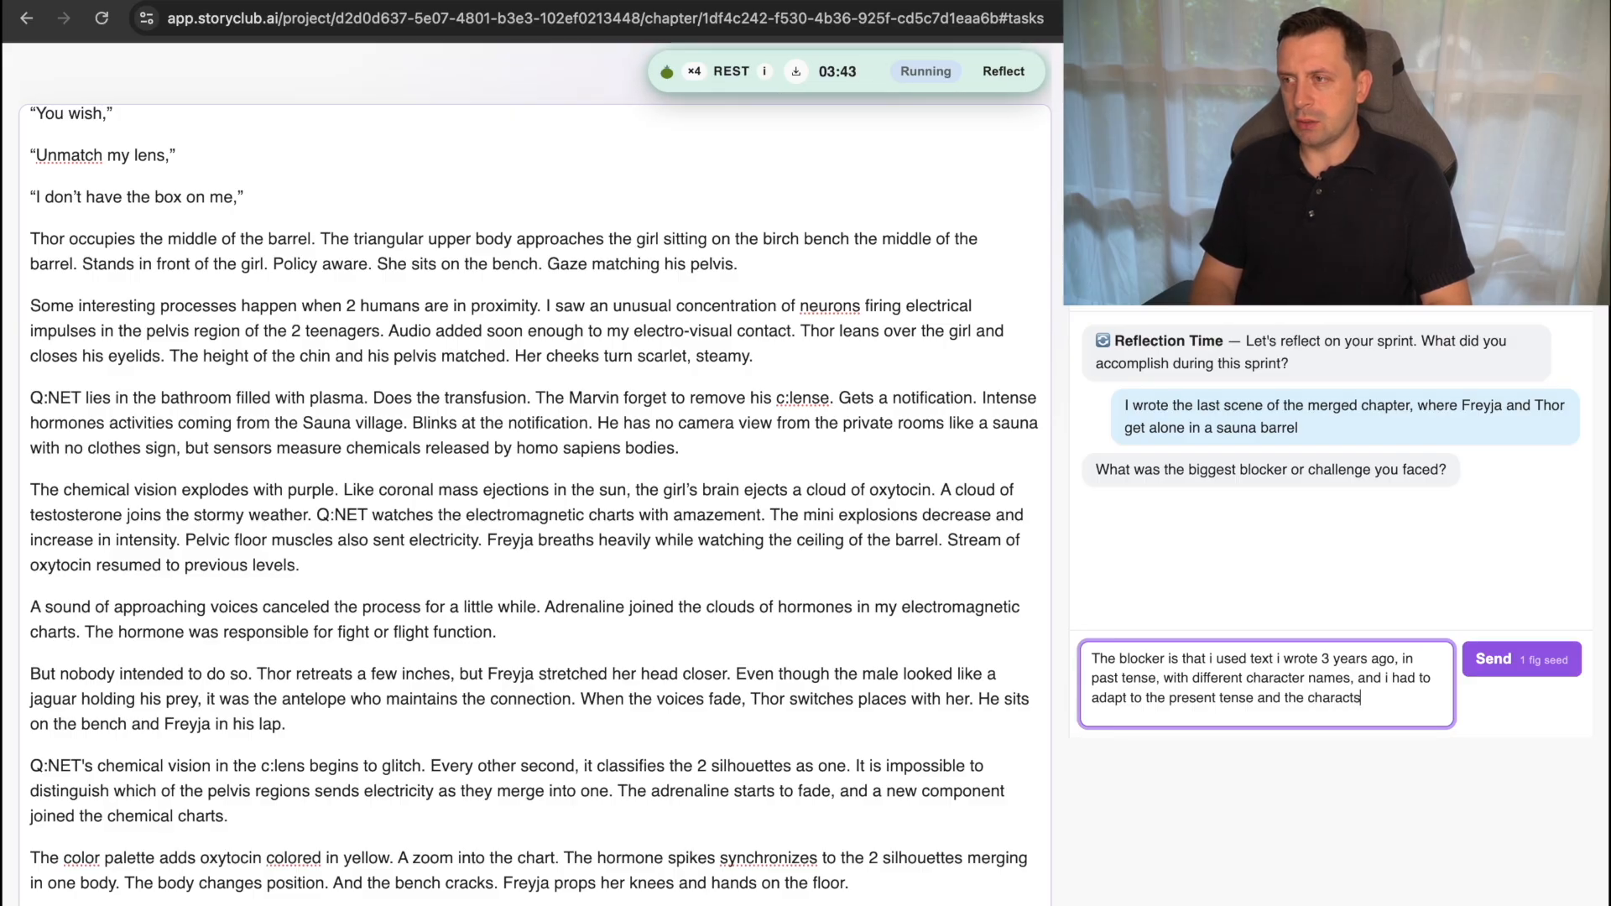
key("BackSpace")
key("BackSpace")
type("ter names, ")
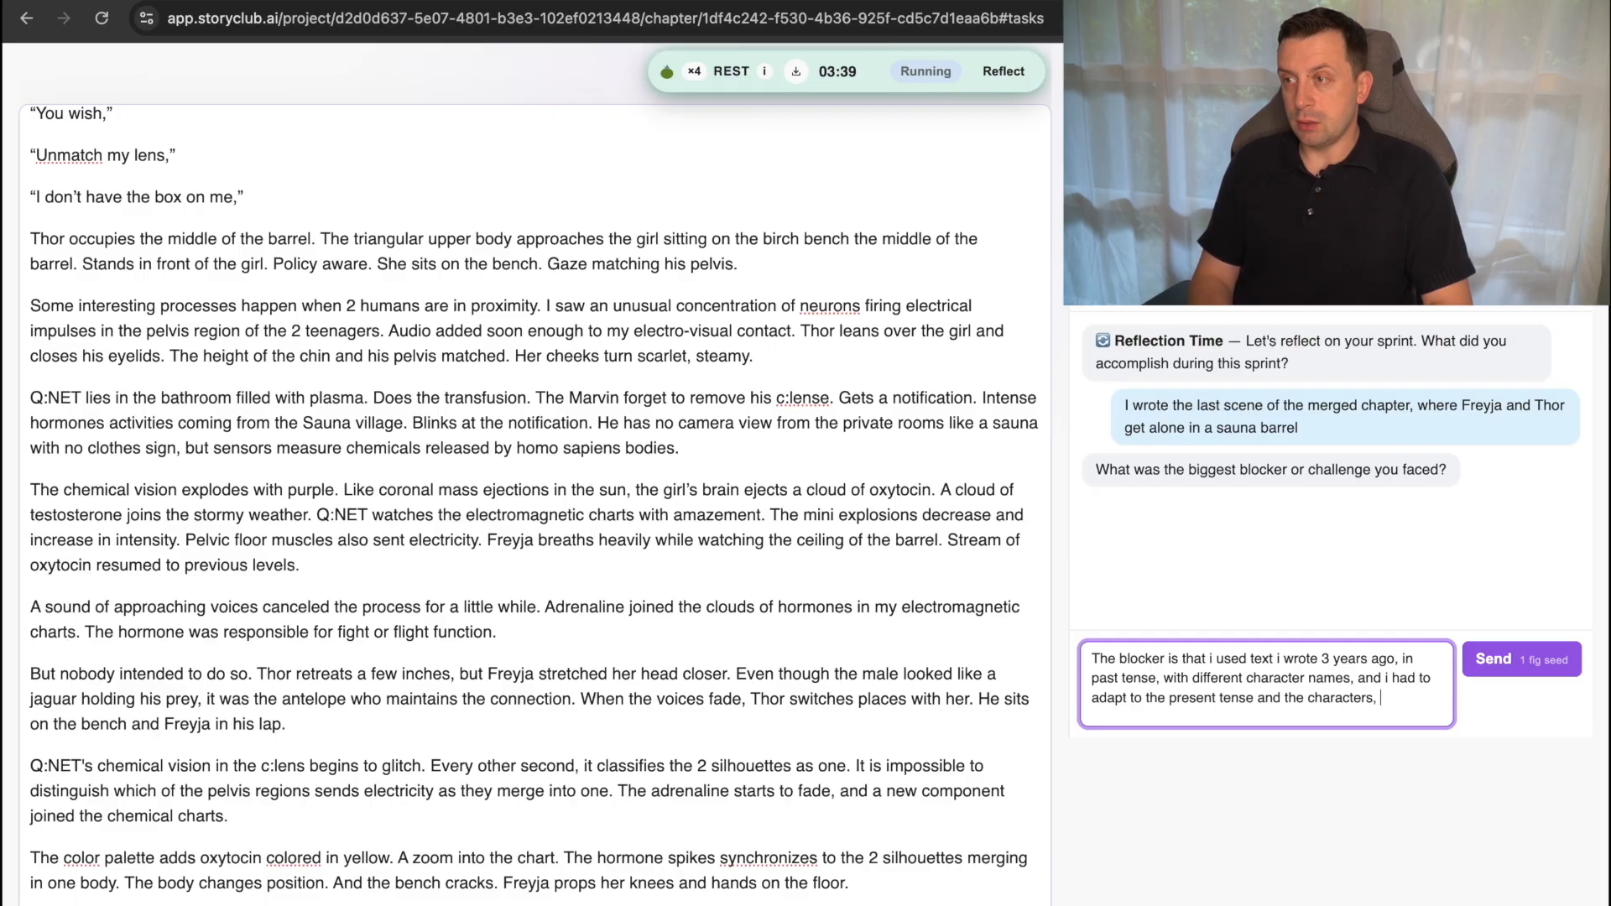
type("and")
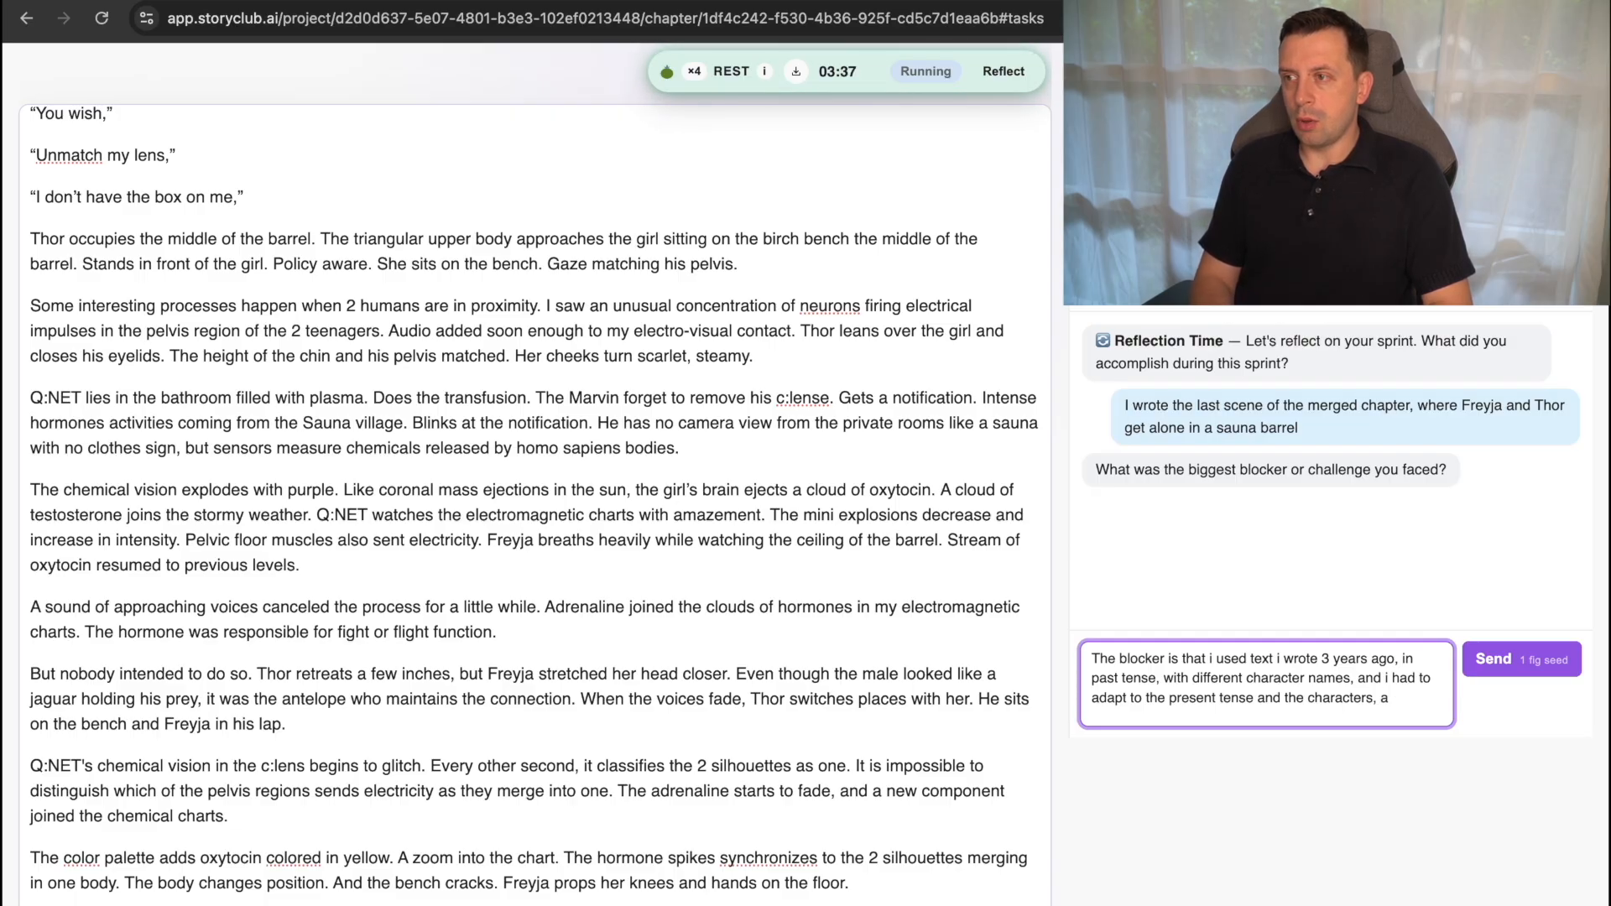
Continue the blocker answer with "while keeping the new tone".
key("BackSpace")
key("BackSpace")
type("while kee")
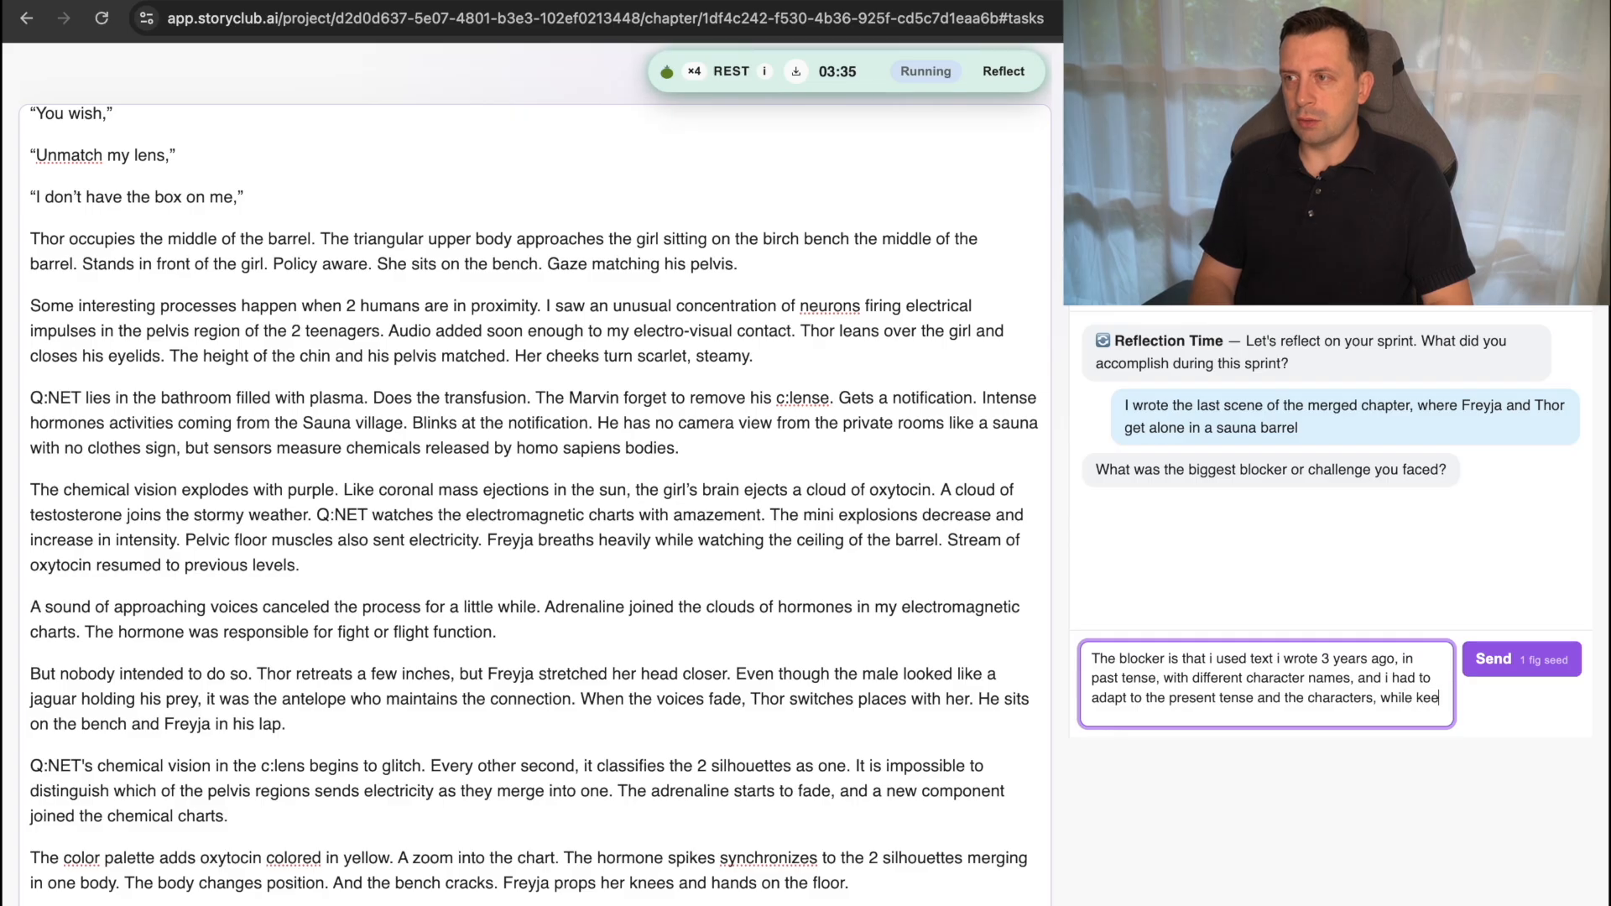
type("pin th")
key("BackSpace")
key("BackSpace")
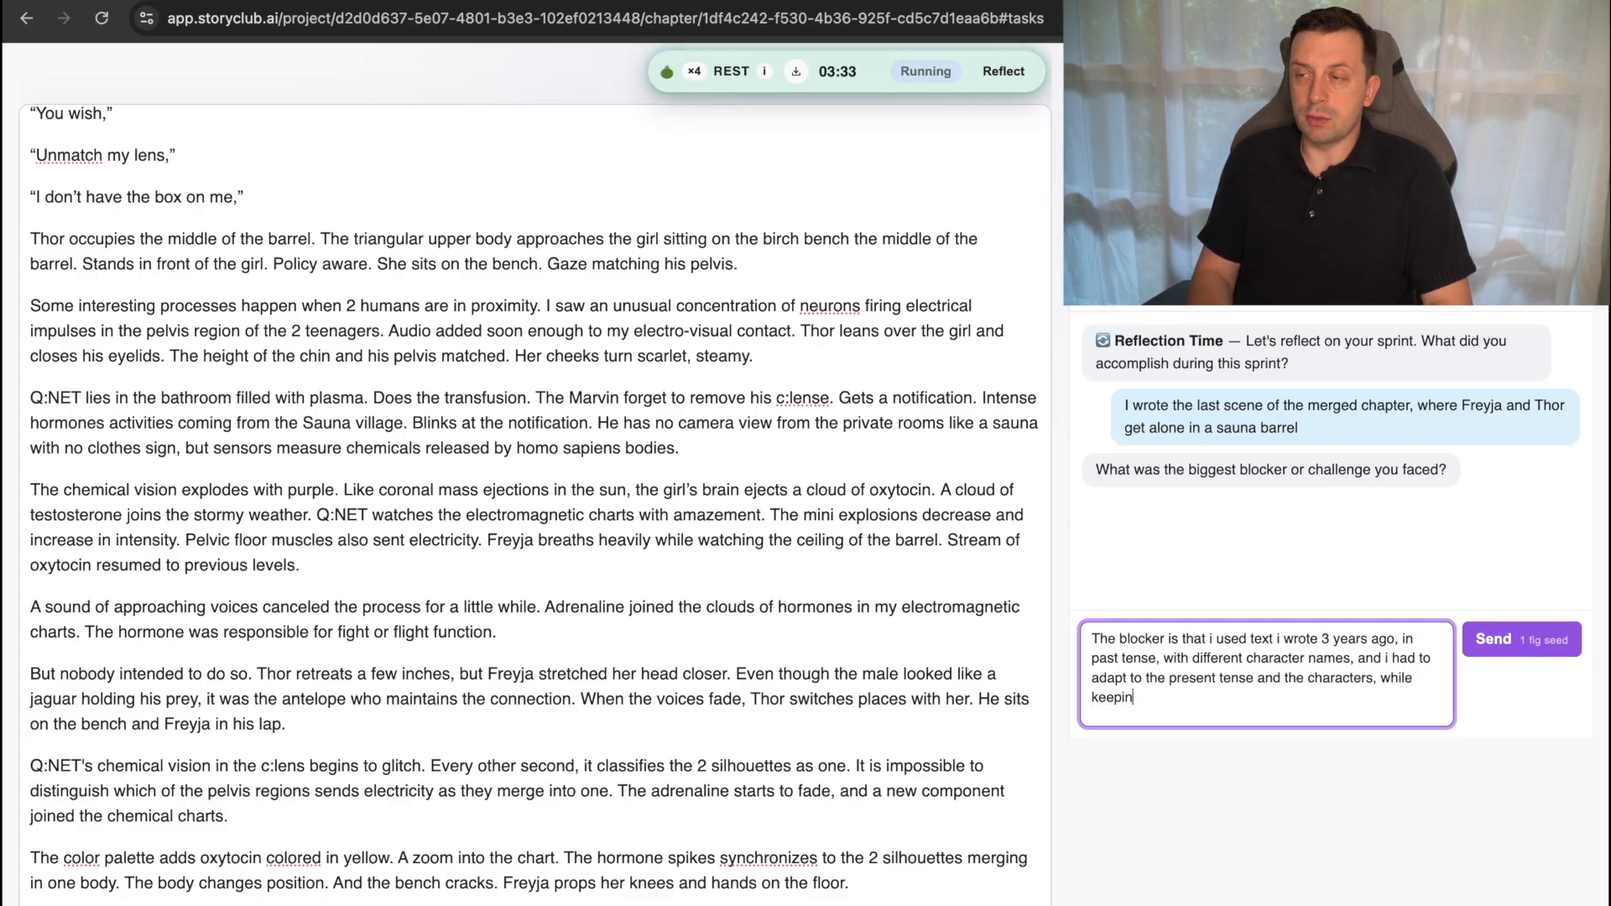
type("g")
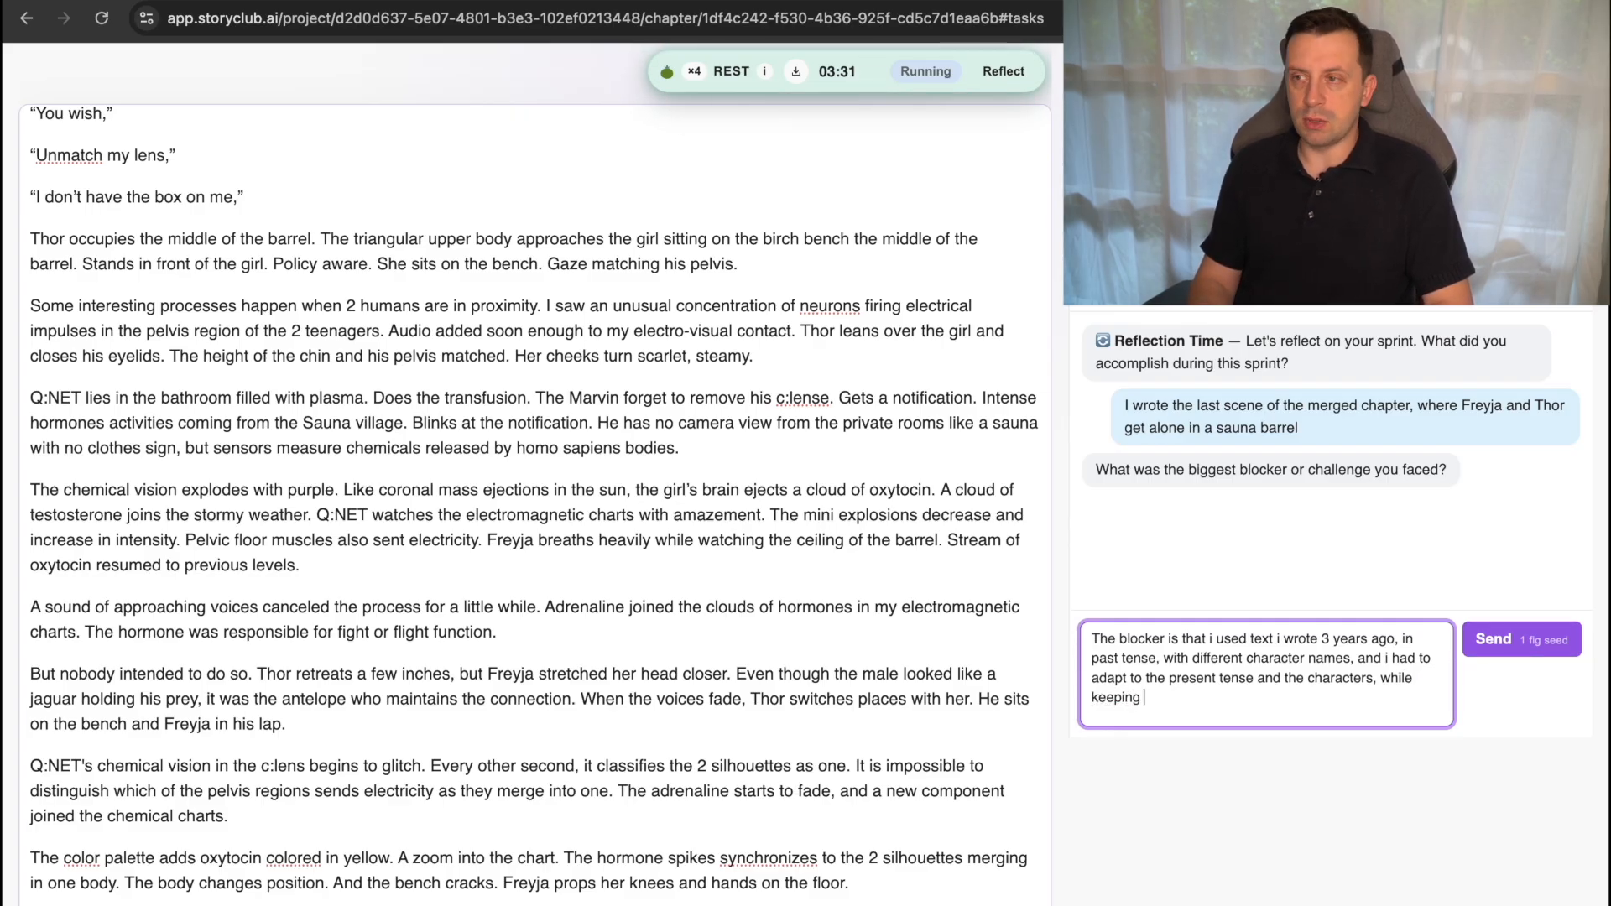
type(" the n")
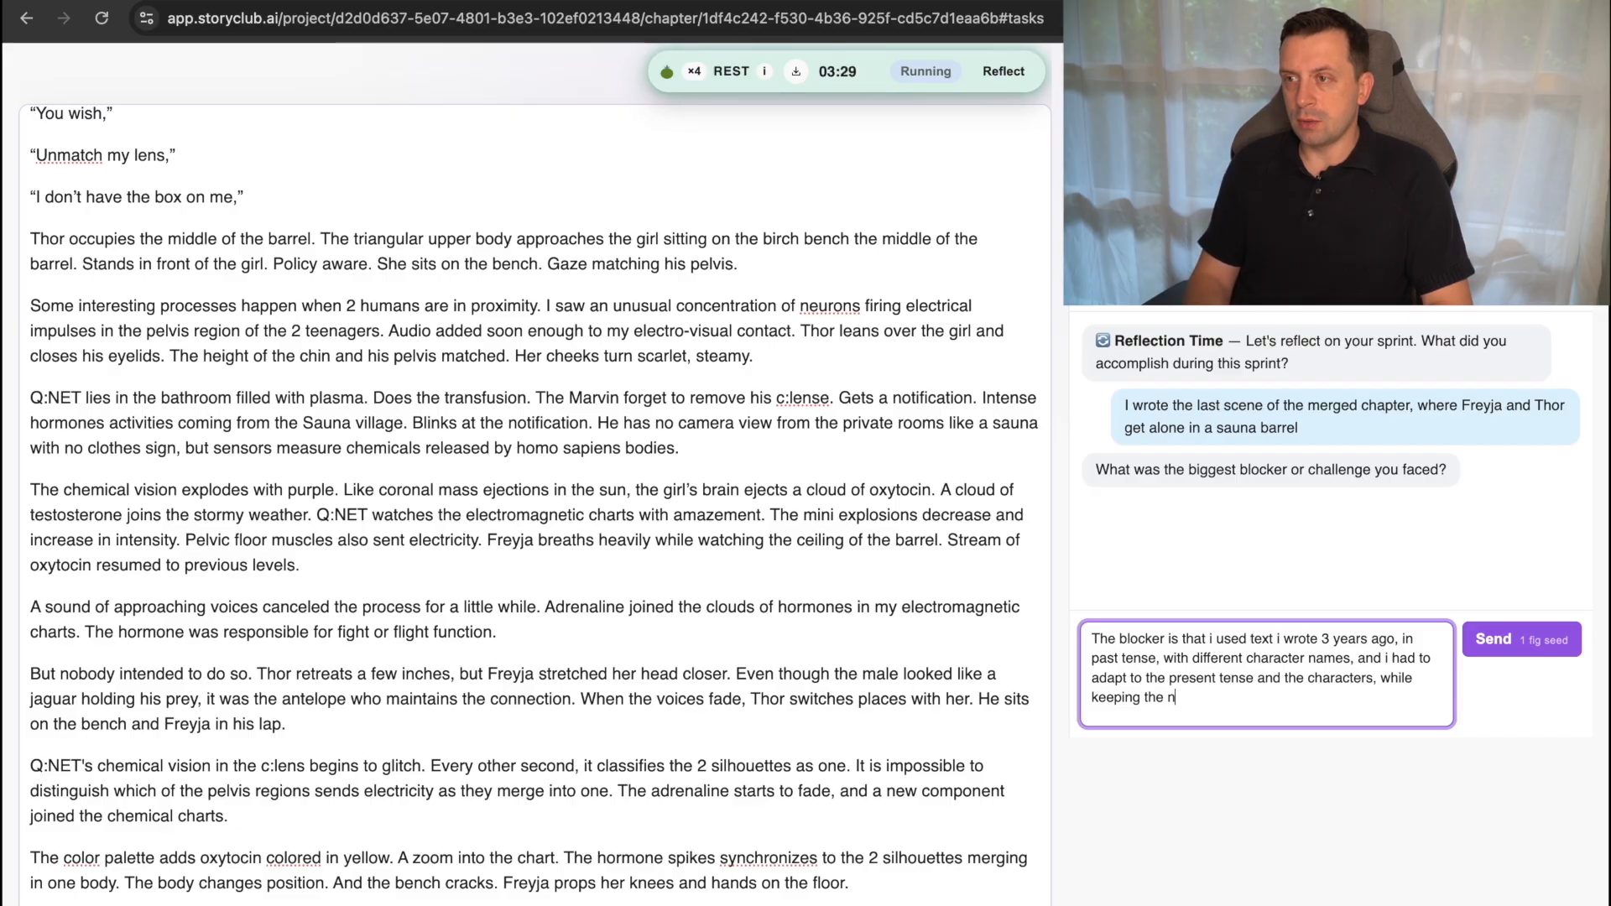
type("ew tone, deleteing")
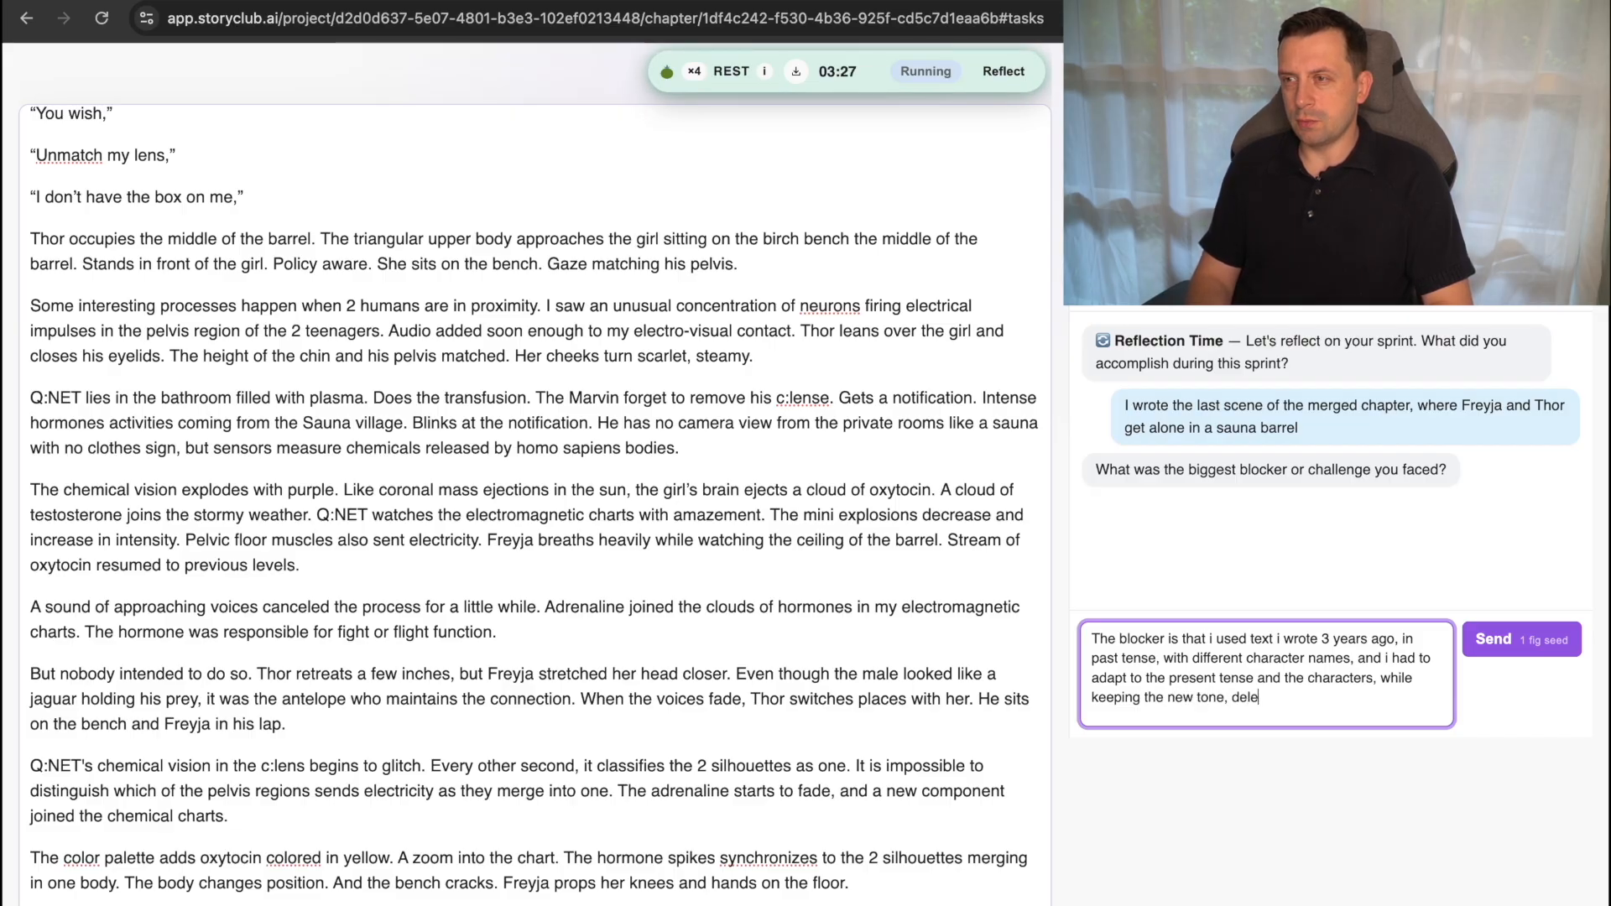
Finish the blocker answer with ", deleting the bad writing" and send it.
key("BackSpace")
key("BackSpace")
key("BackSpace")
key("BackSpace")
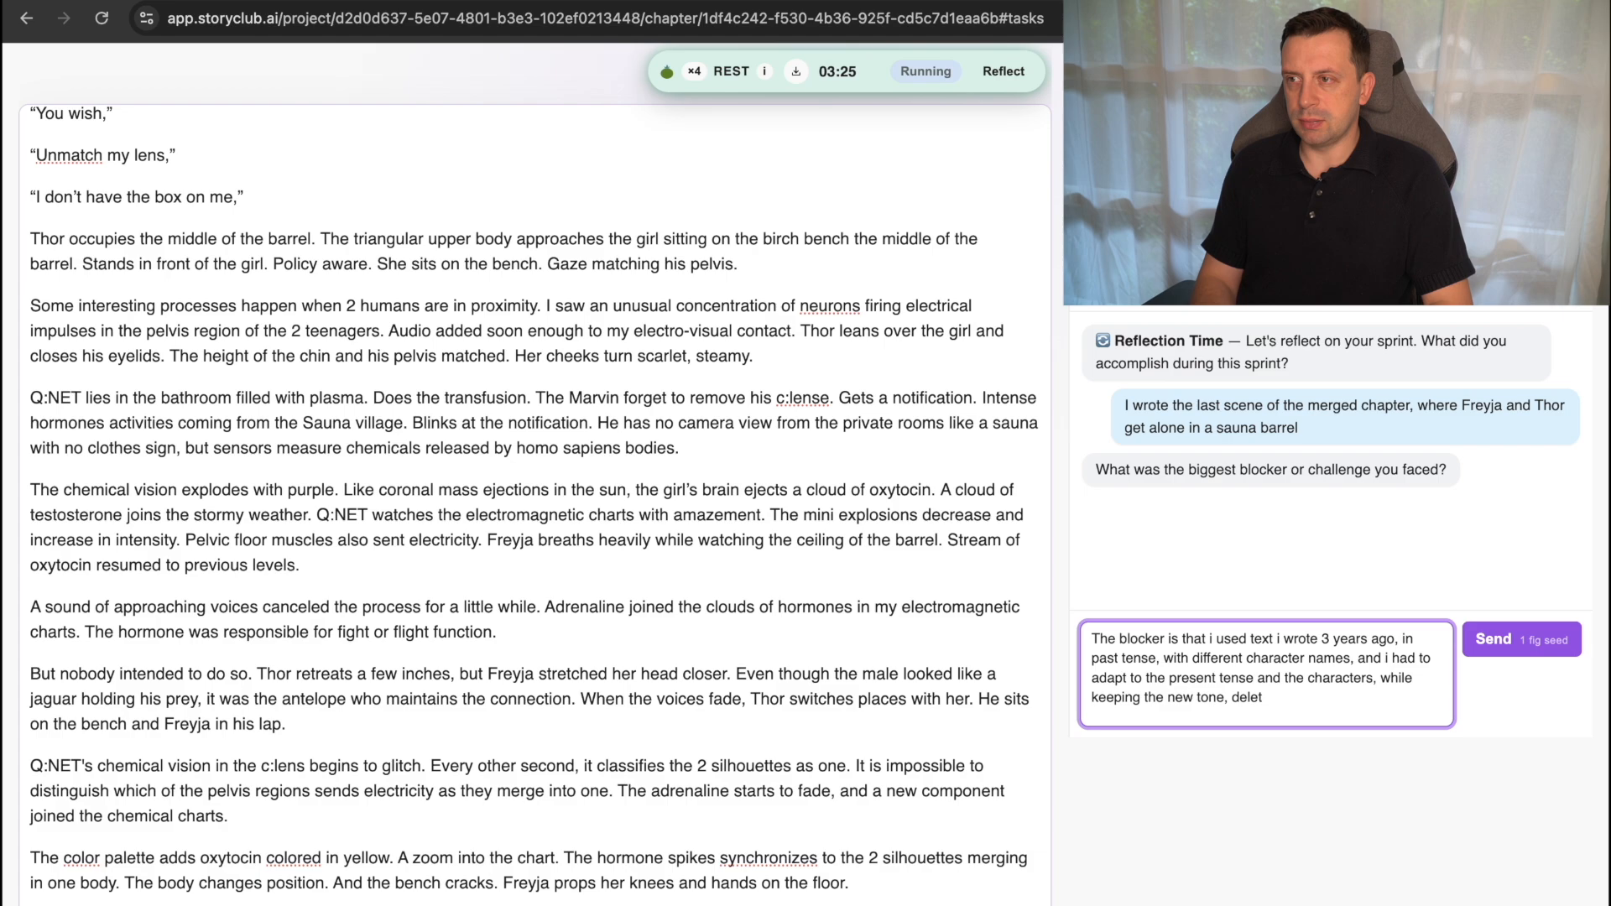
type("ing the bad w")
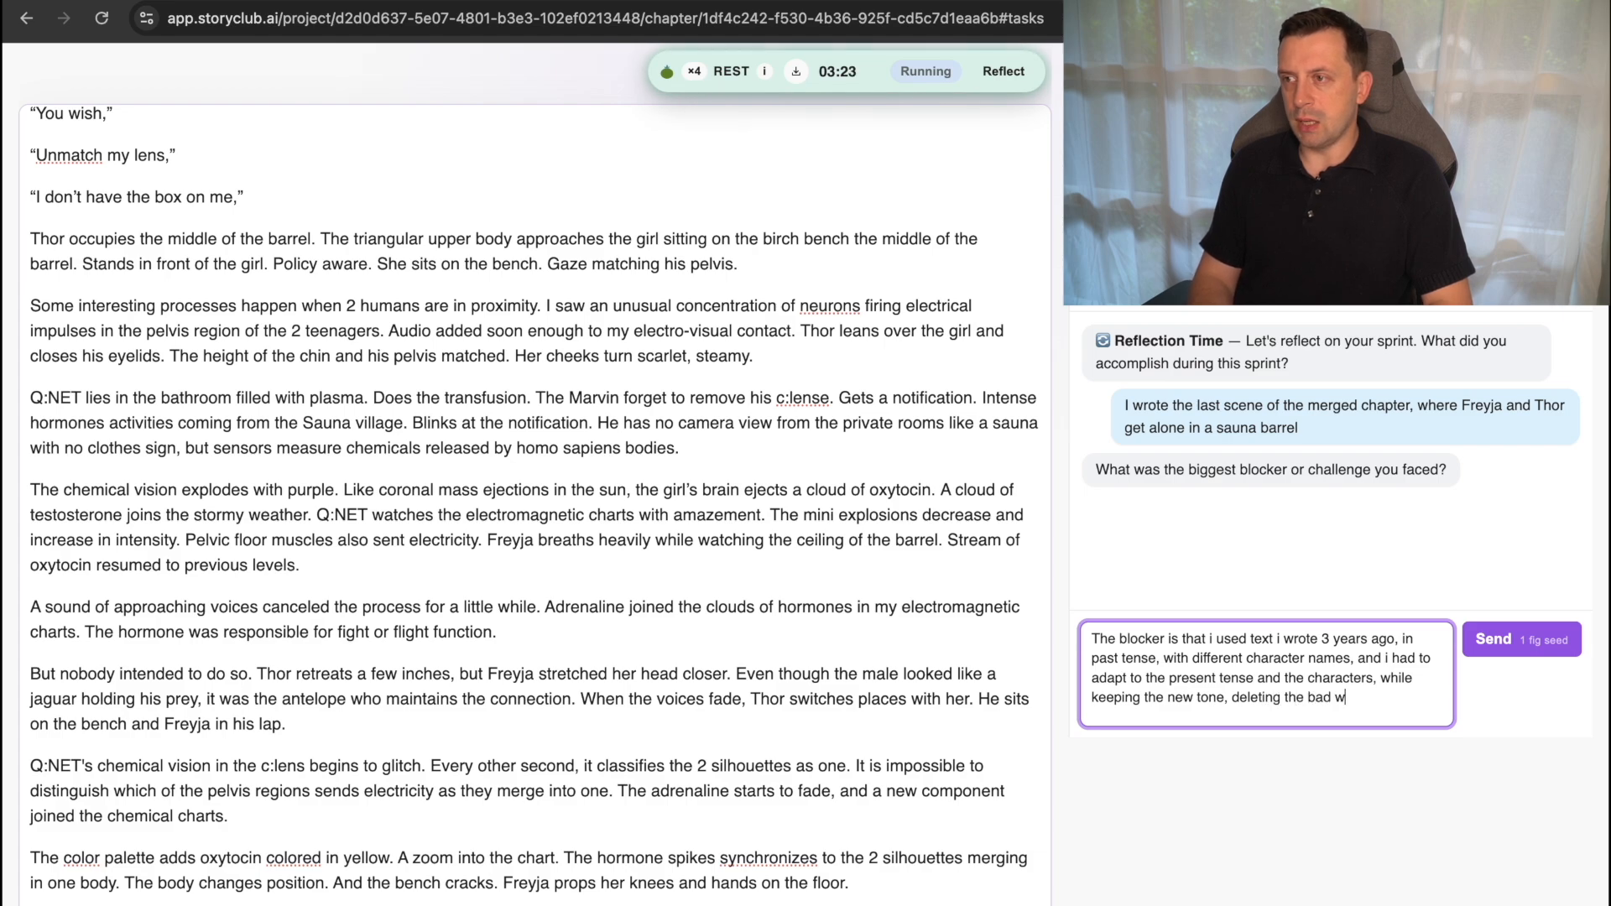
type("erriting")
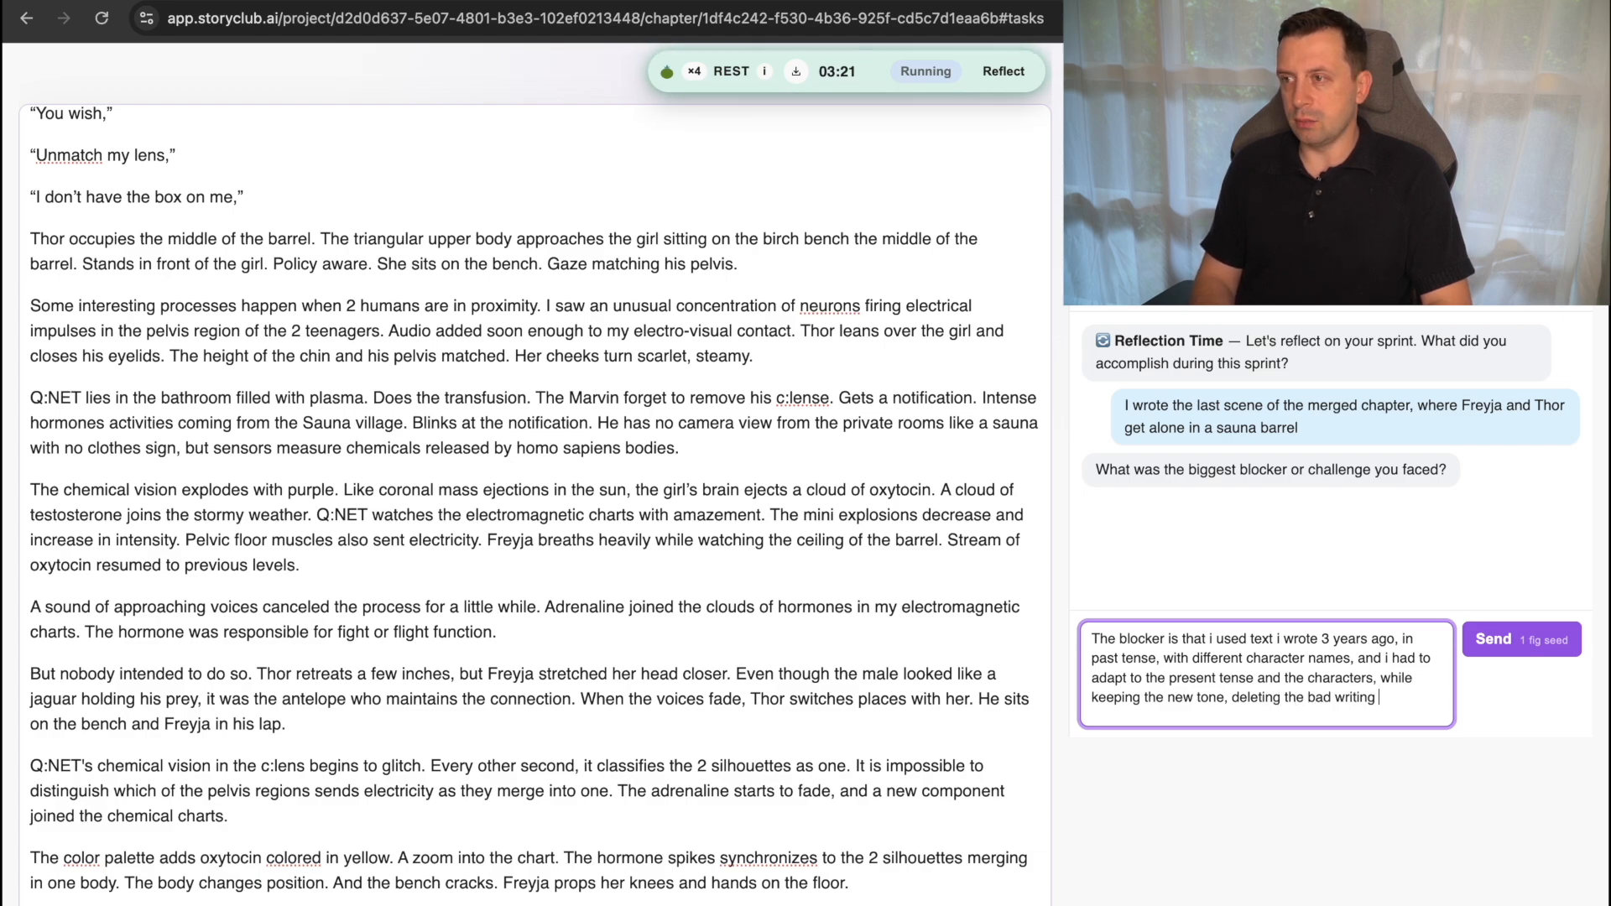
key("Return")
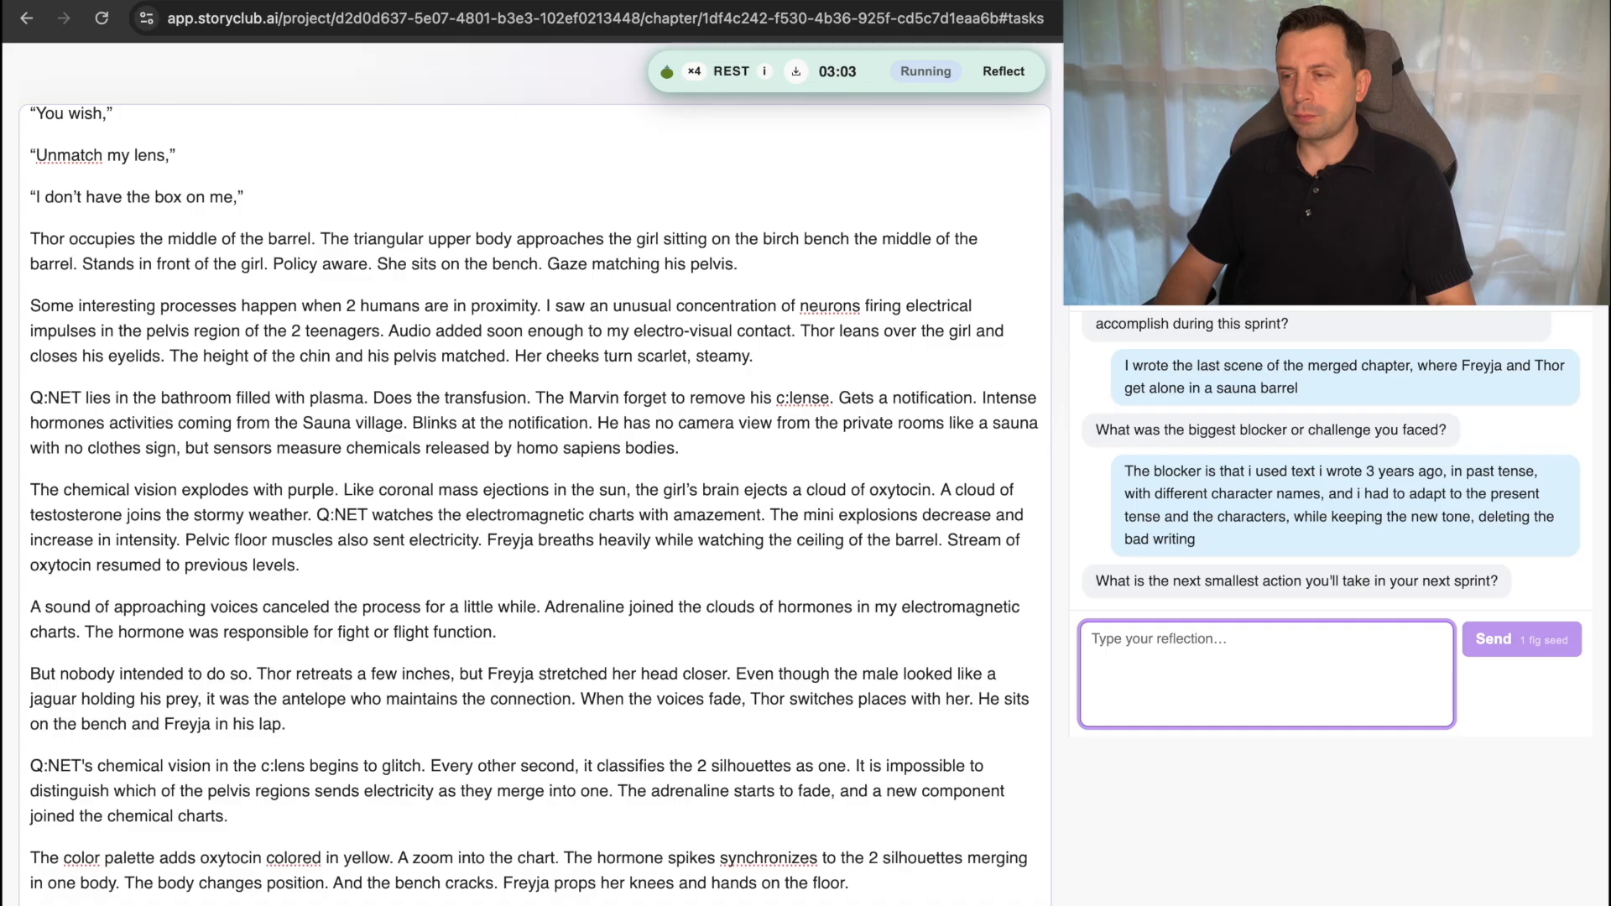
Answer the next-smallest-action question with "I will maybe write from scratch, the scene without reusing old corpus" and send it.
type("I will")
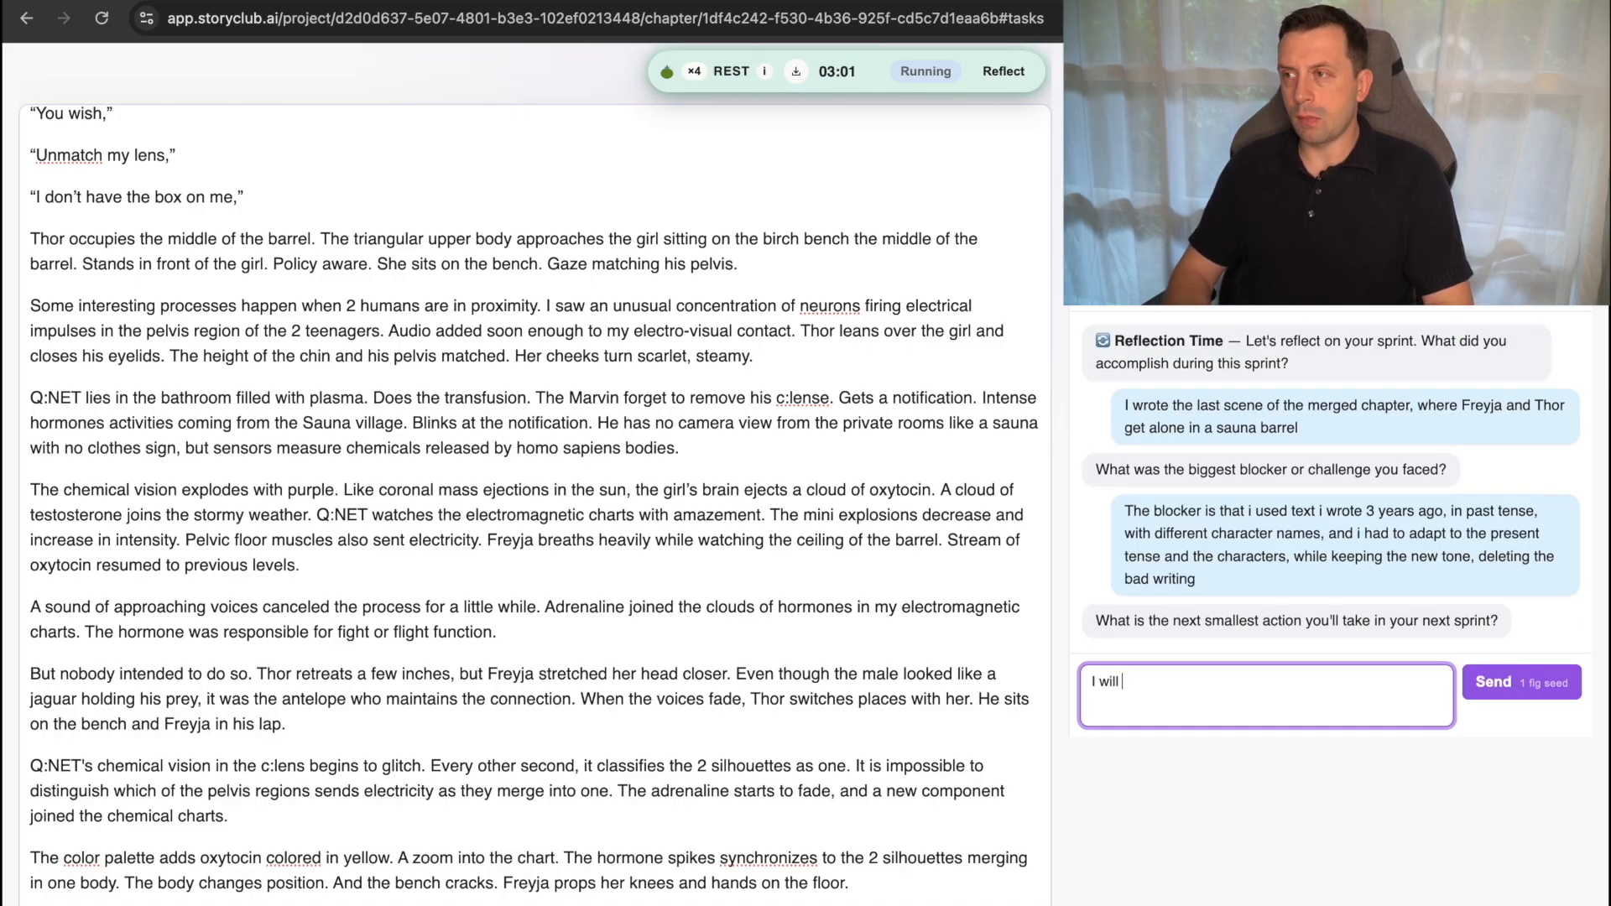
type(" maybe ")
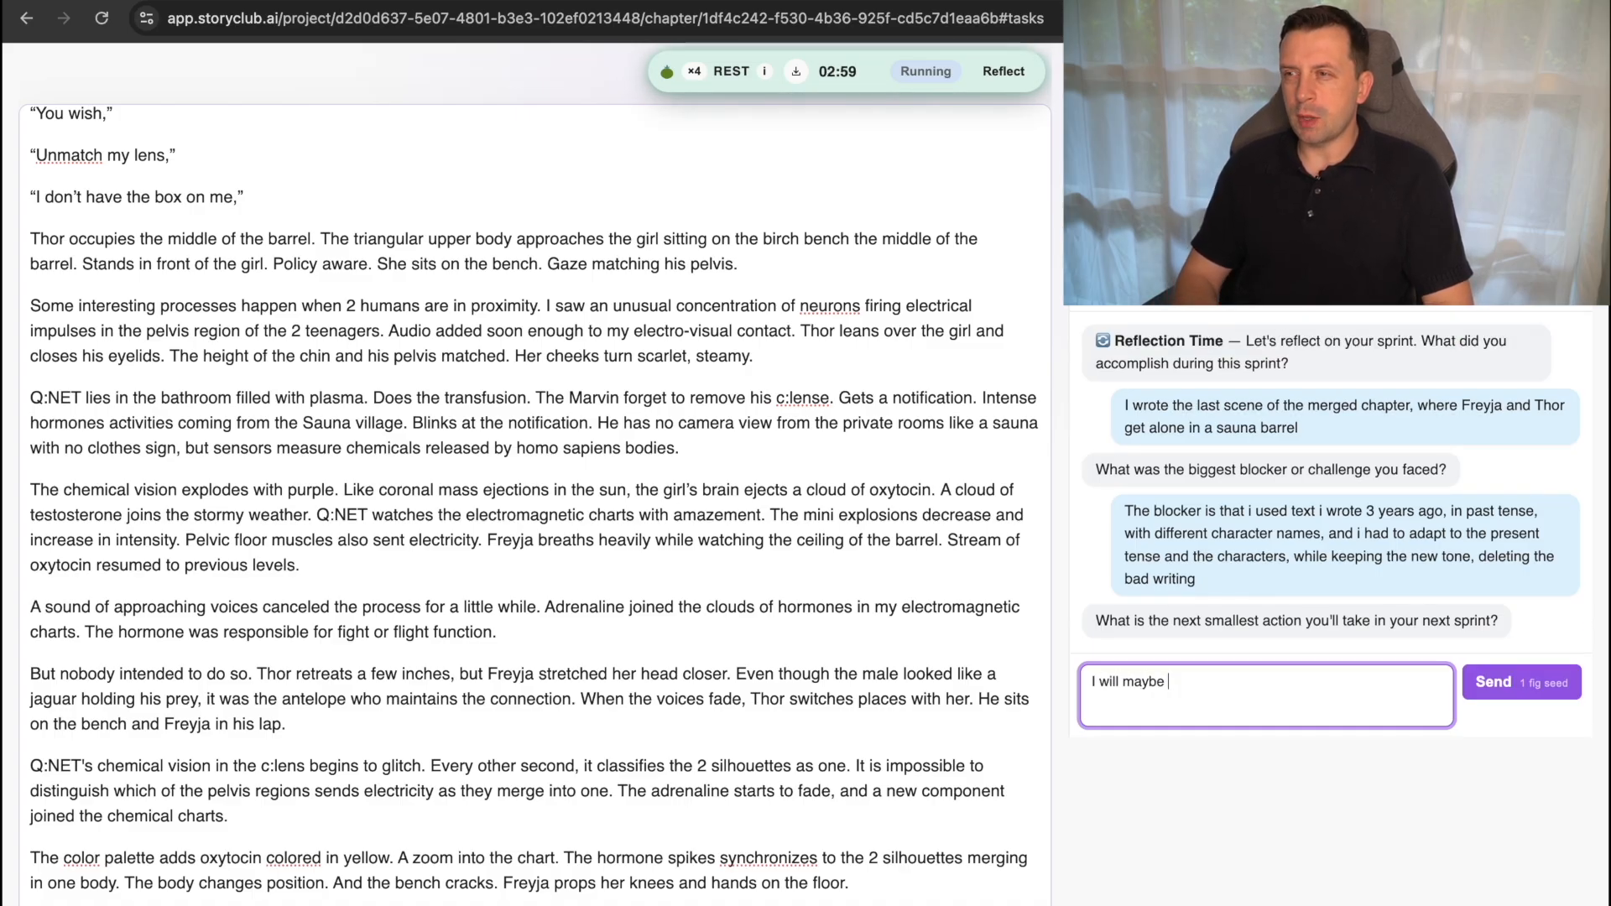
type("write fro")
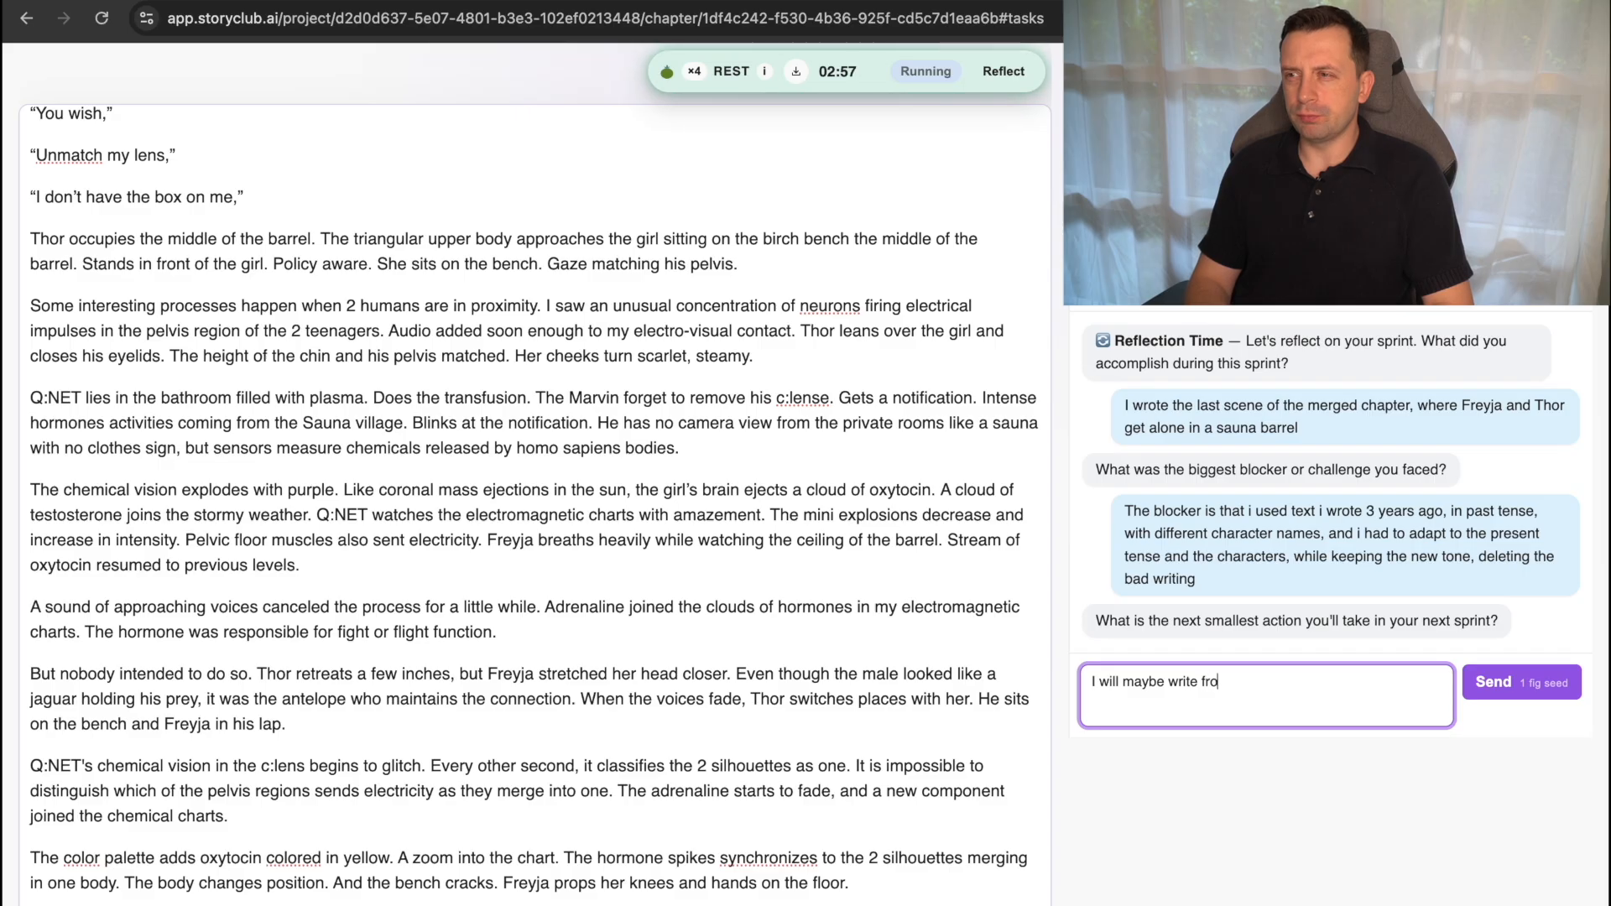
type("m scrarch,")
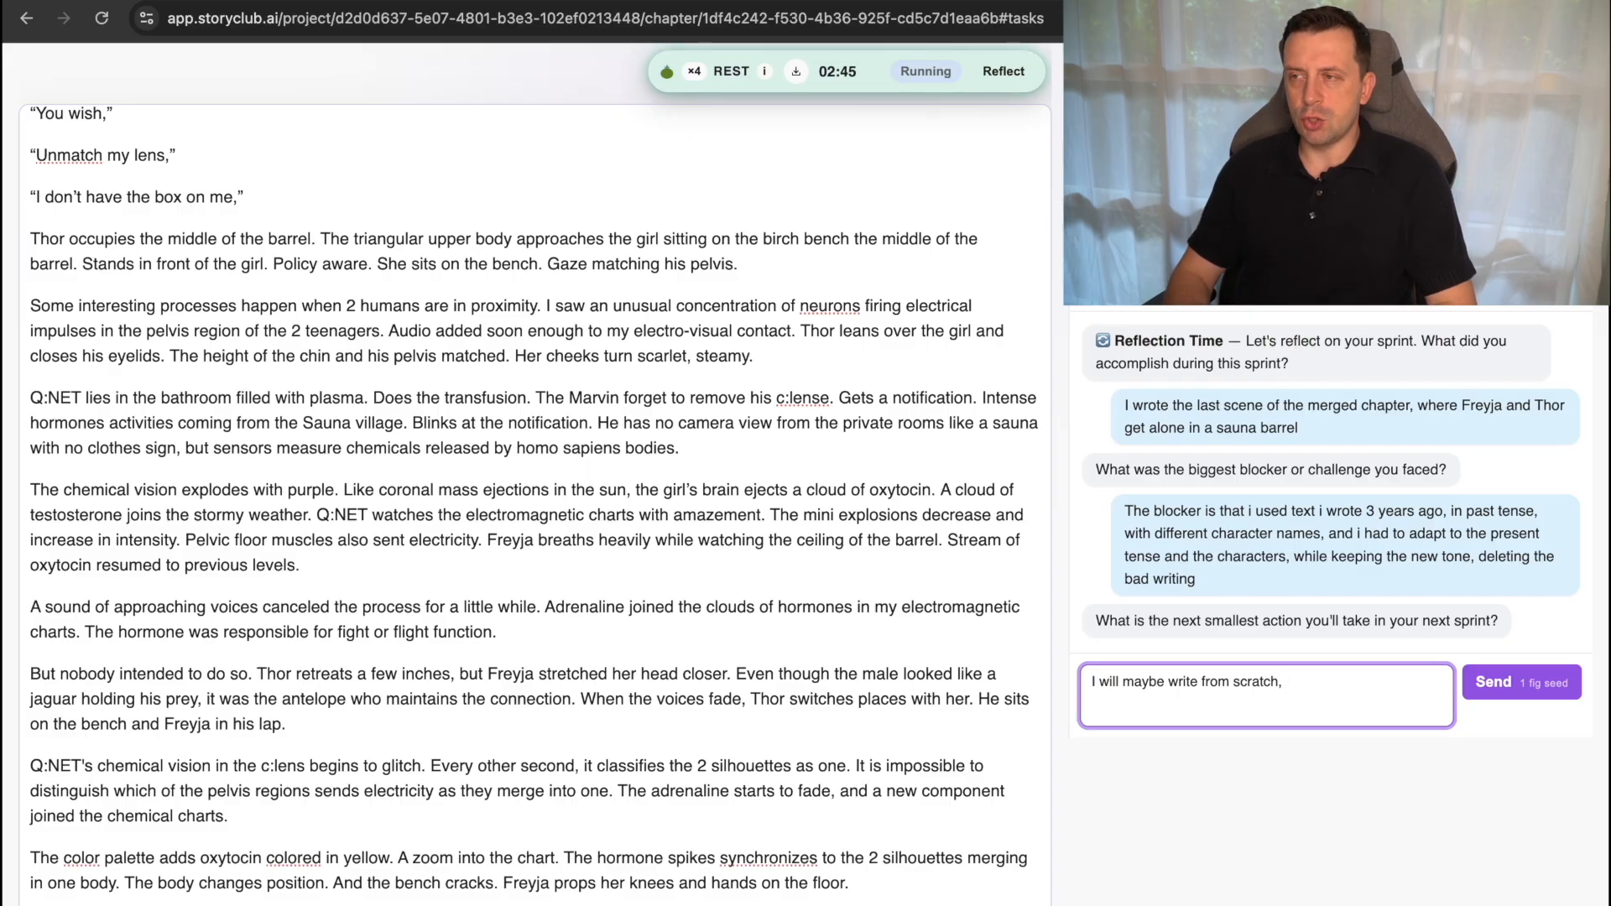
type("th")
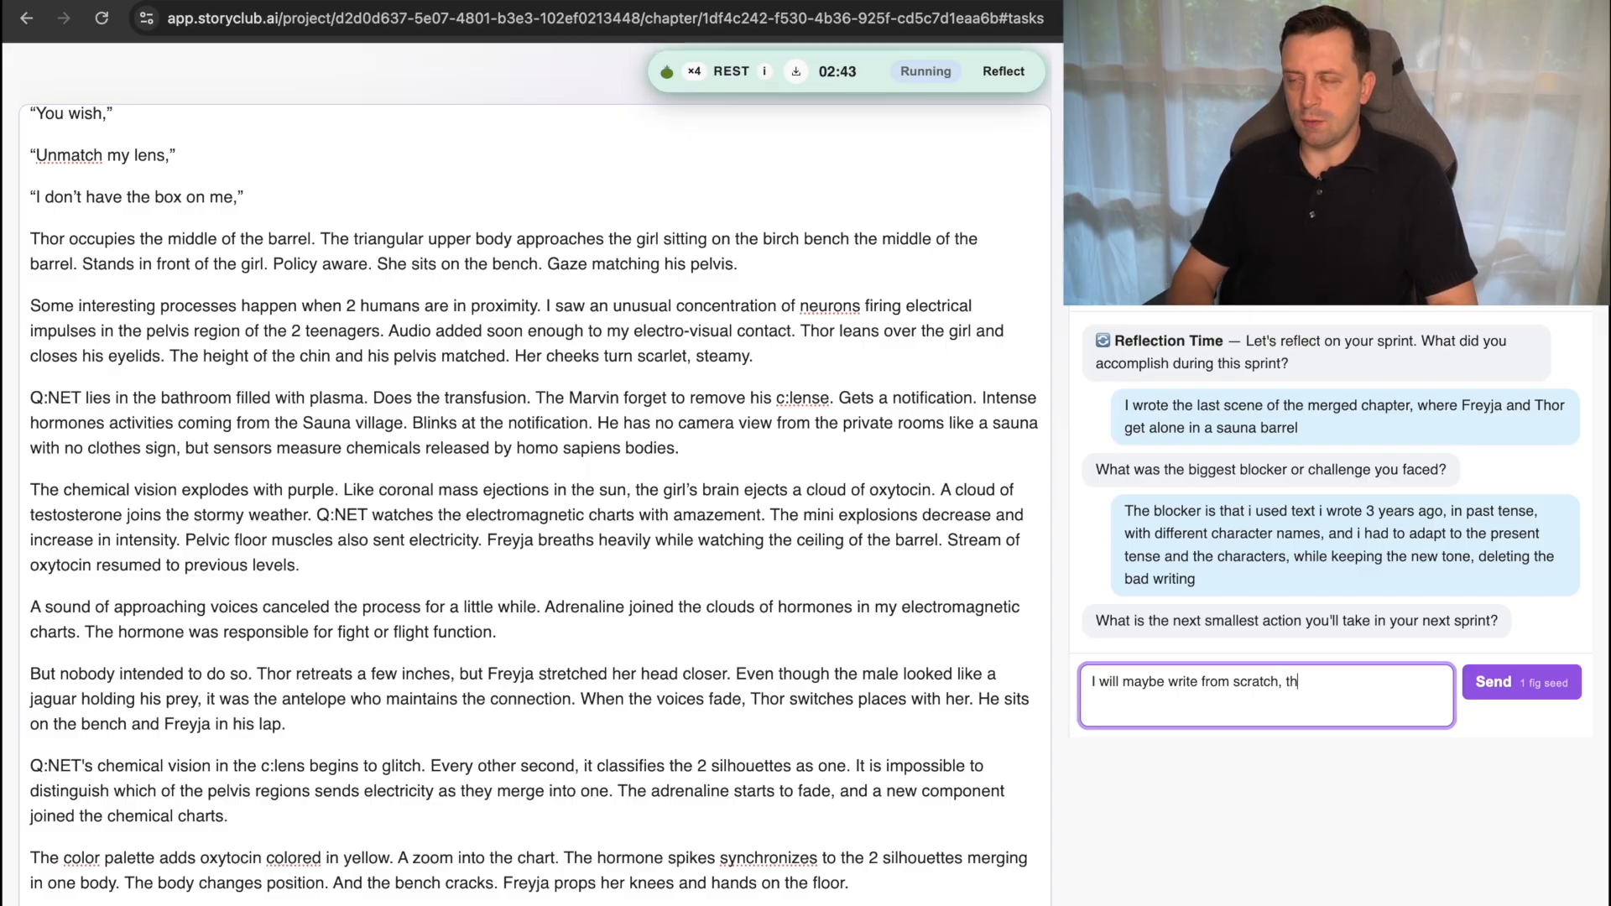
type("e scene without ")
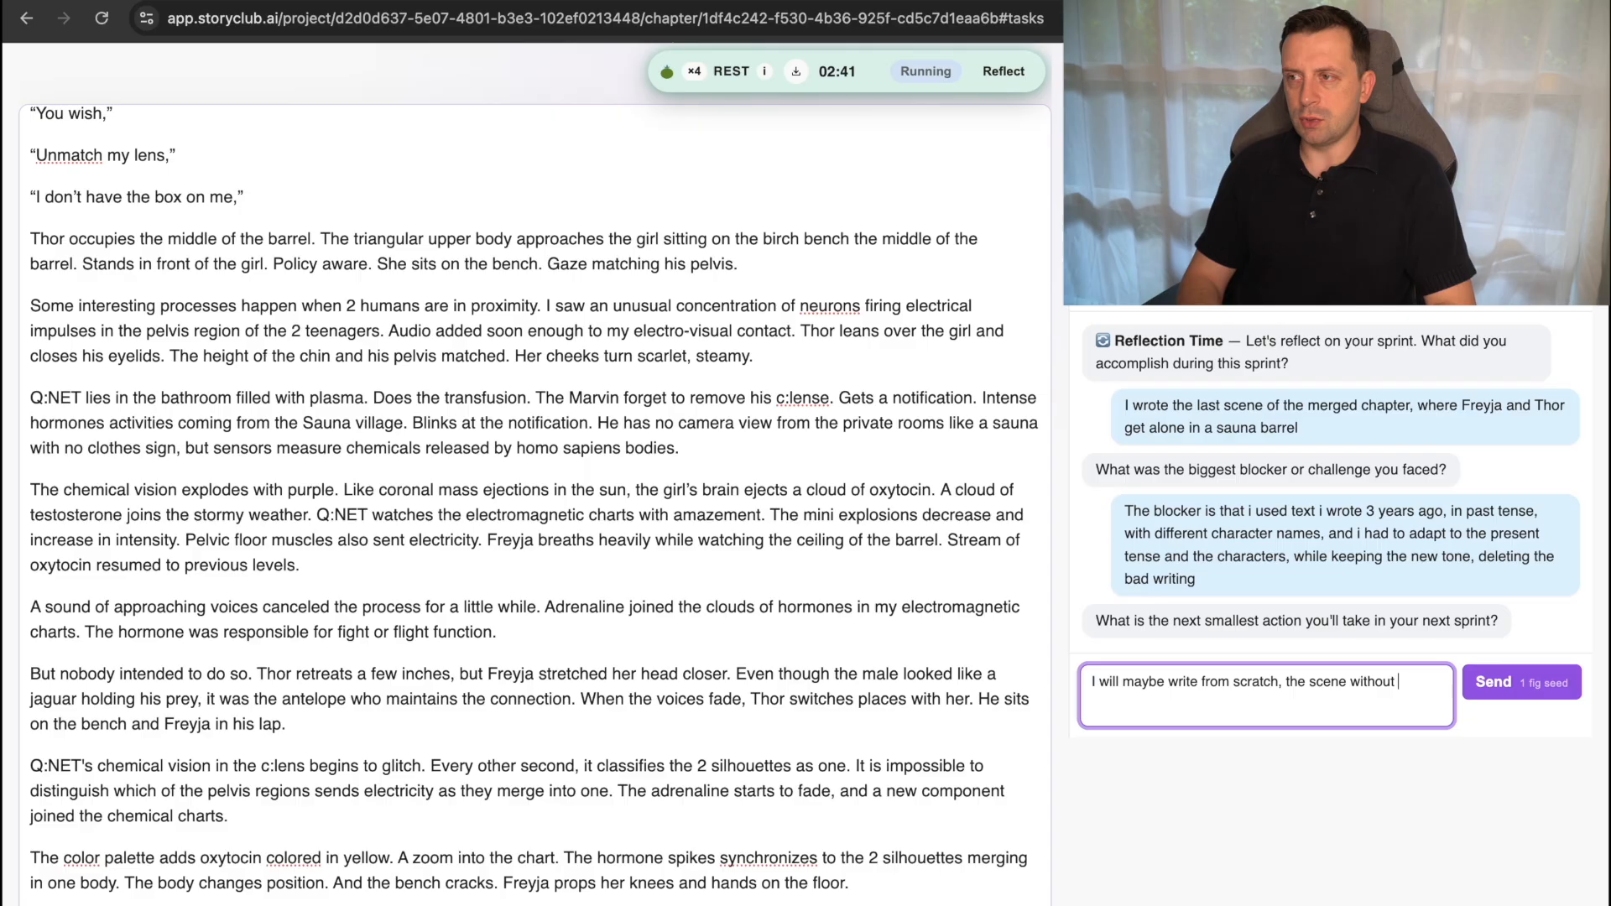
type("reusing old ")
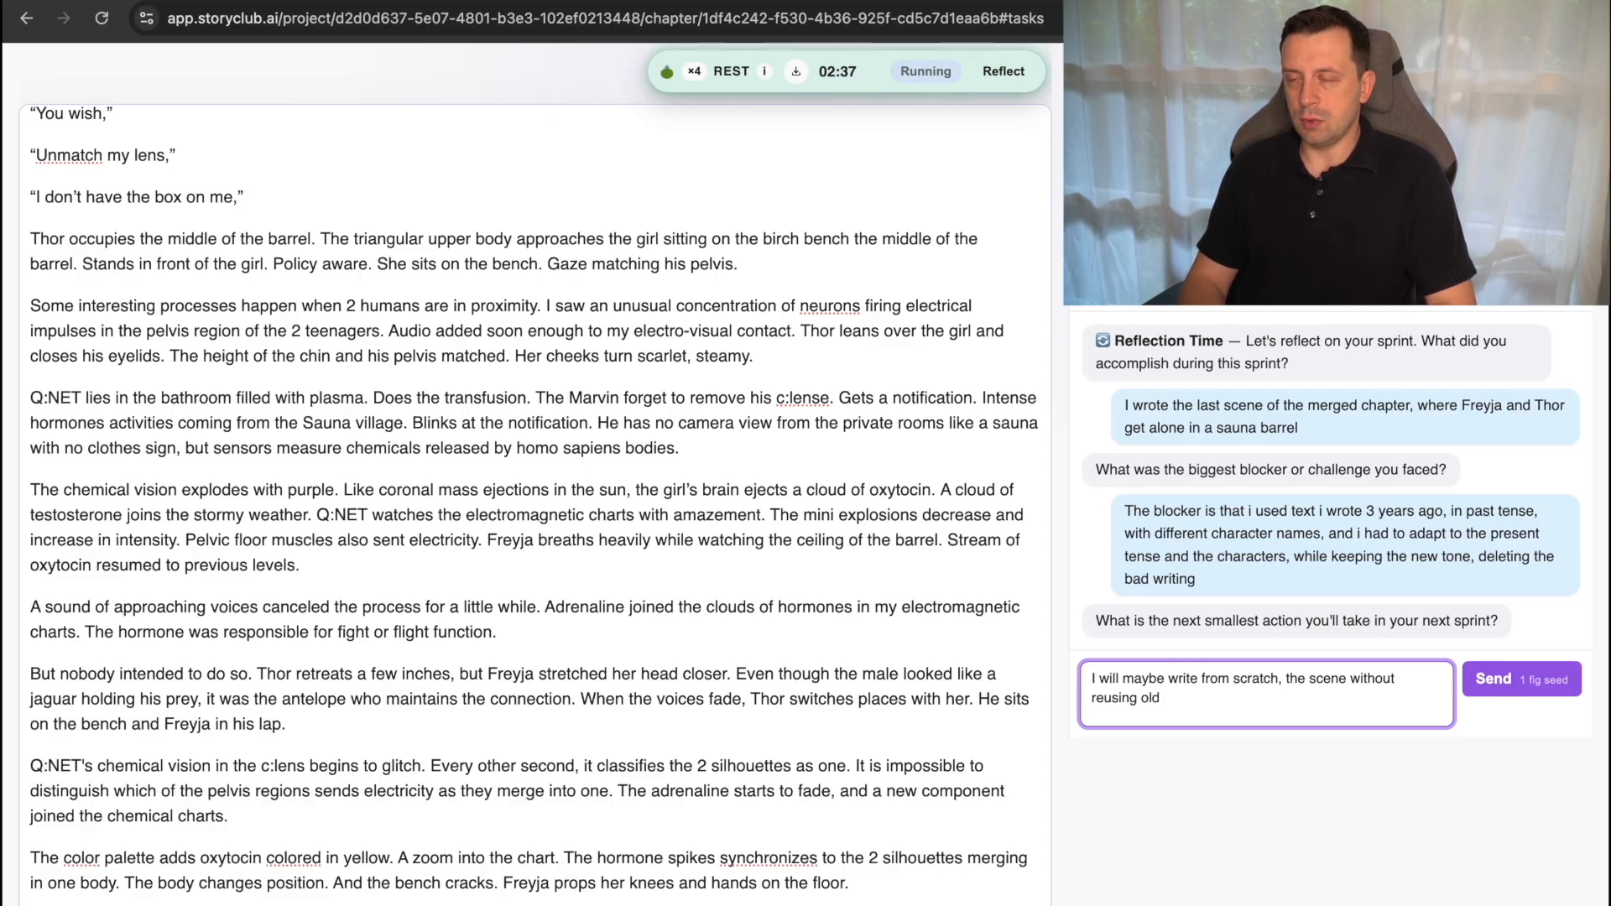
type("parag")
key("BackSpace")
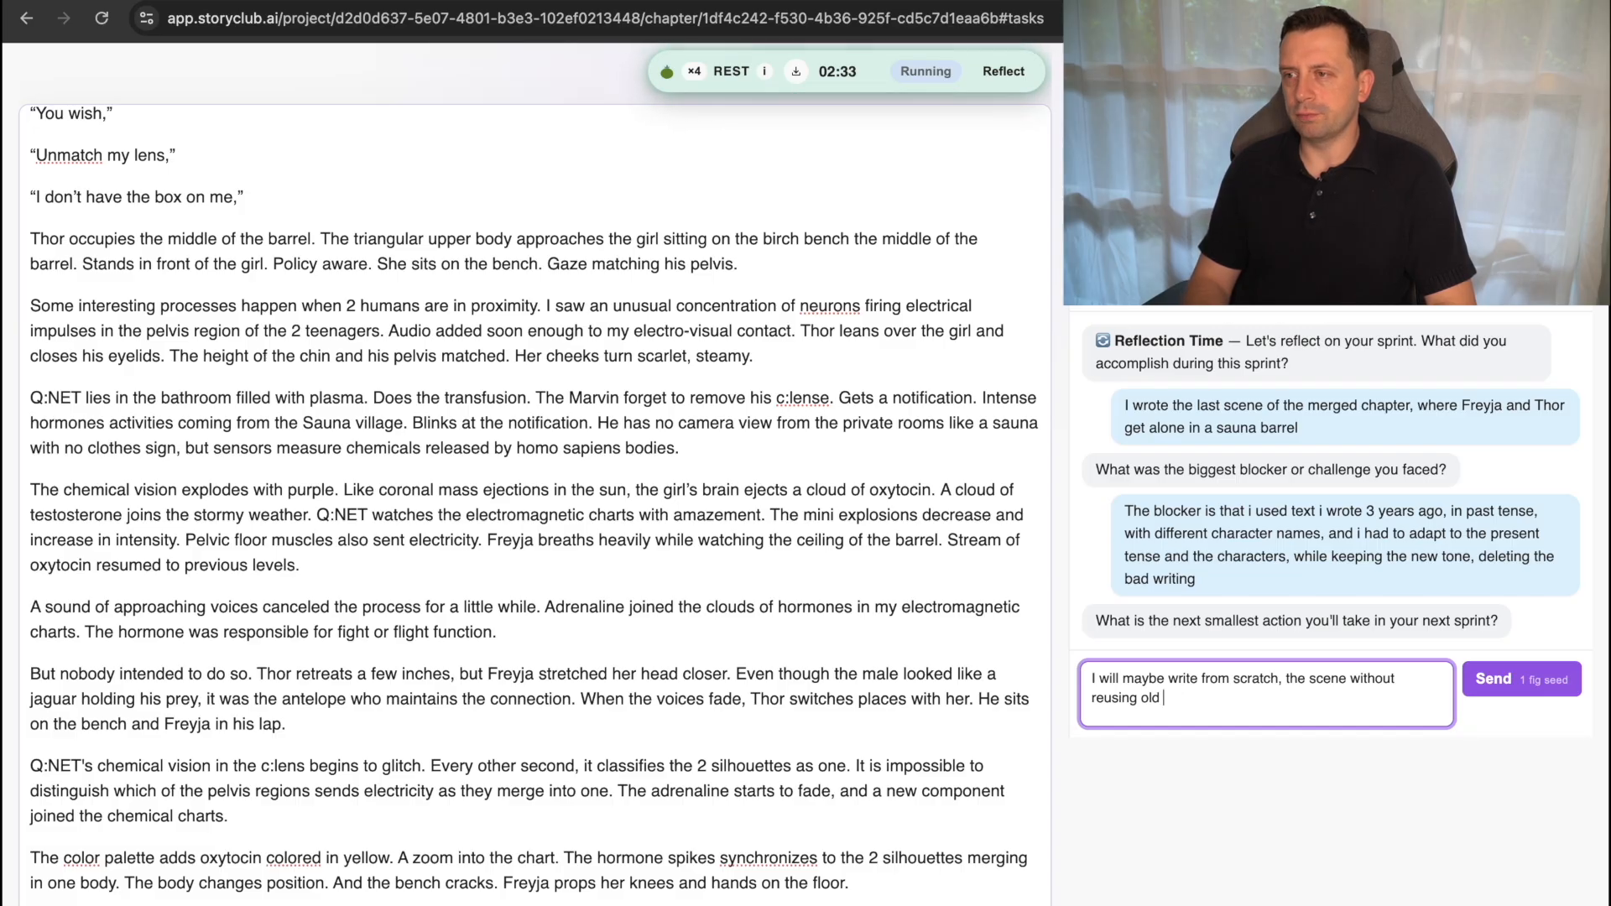
type("corpus")
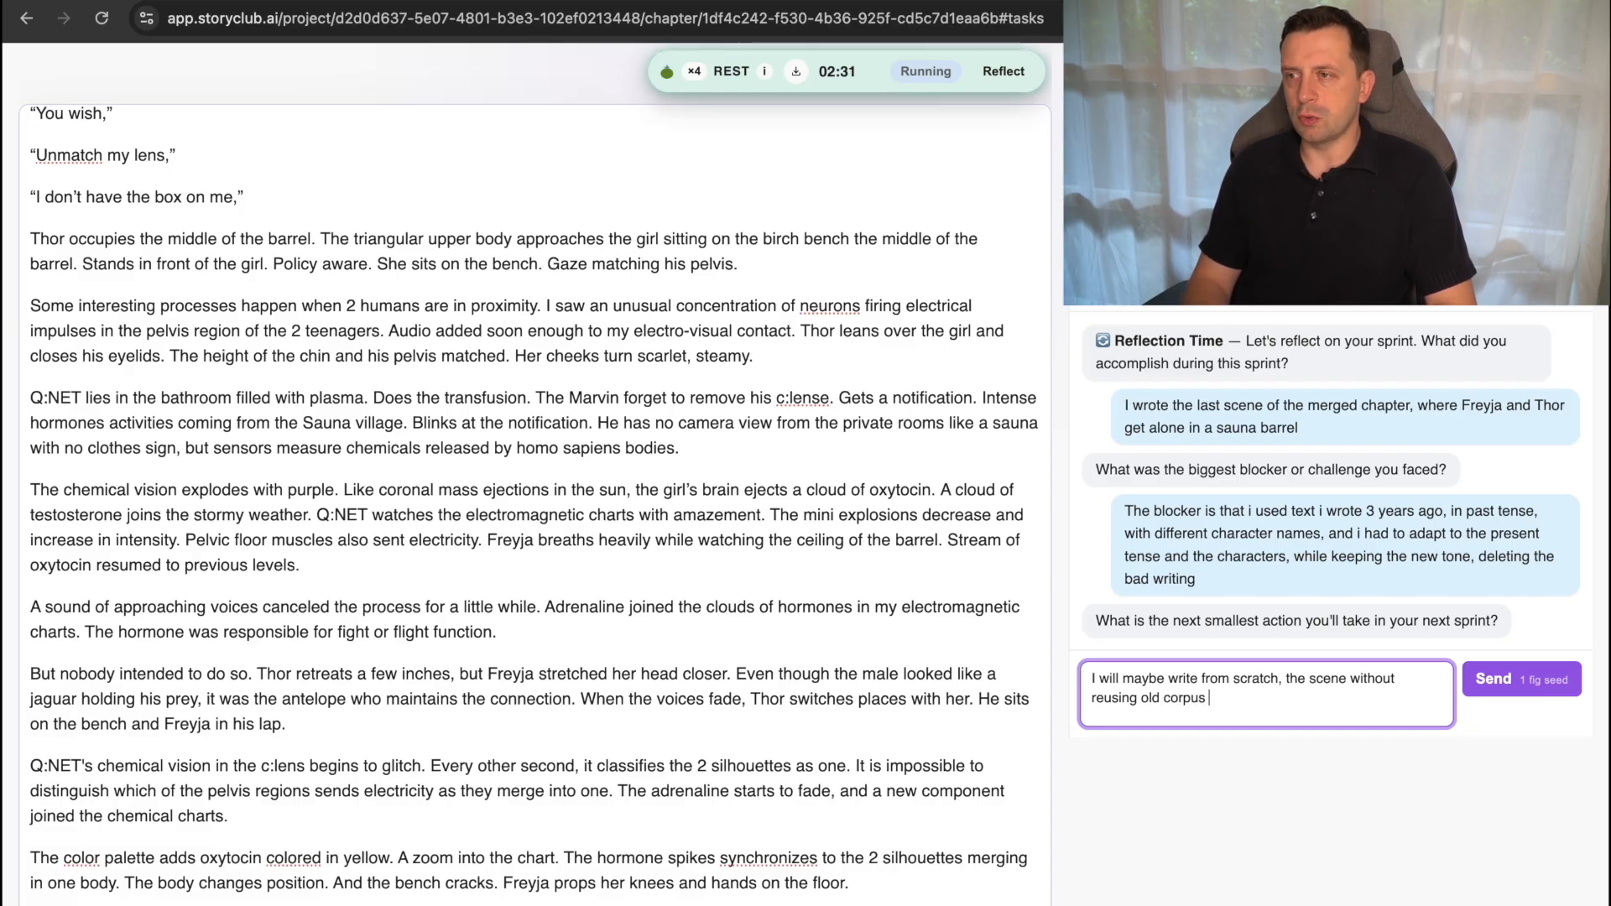
key("Return")
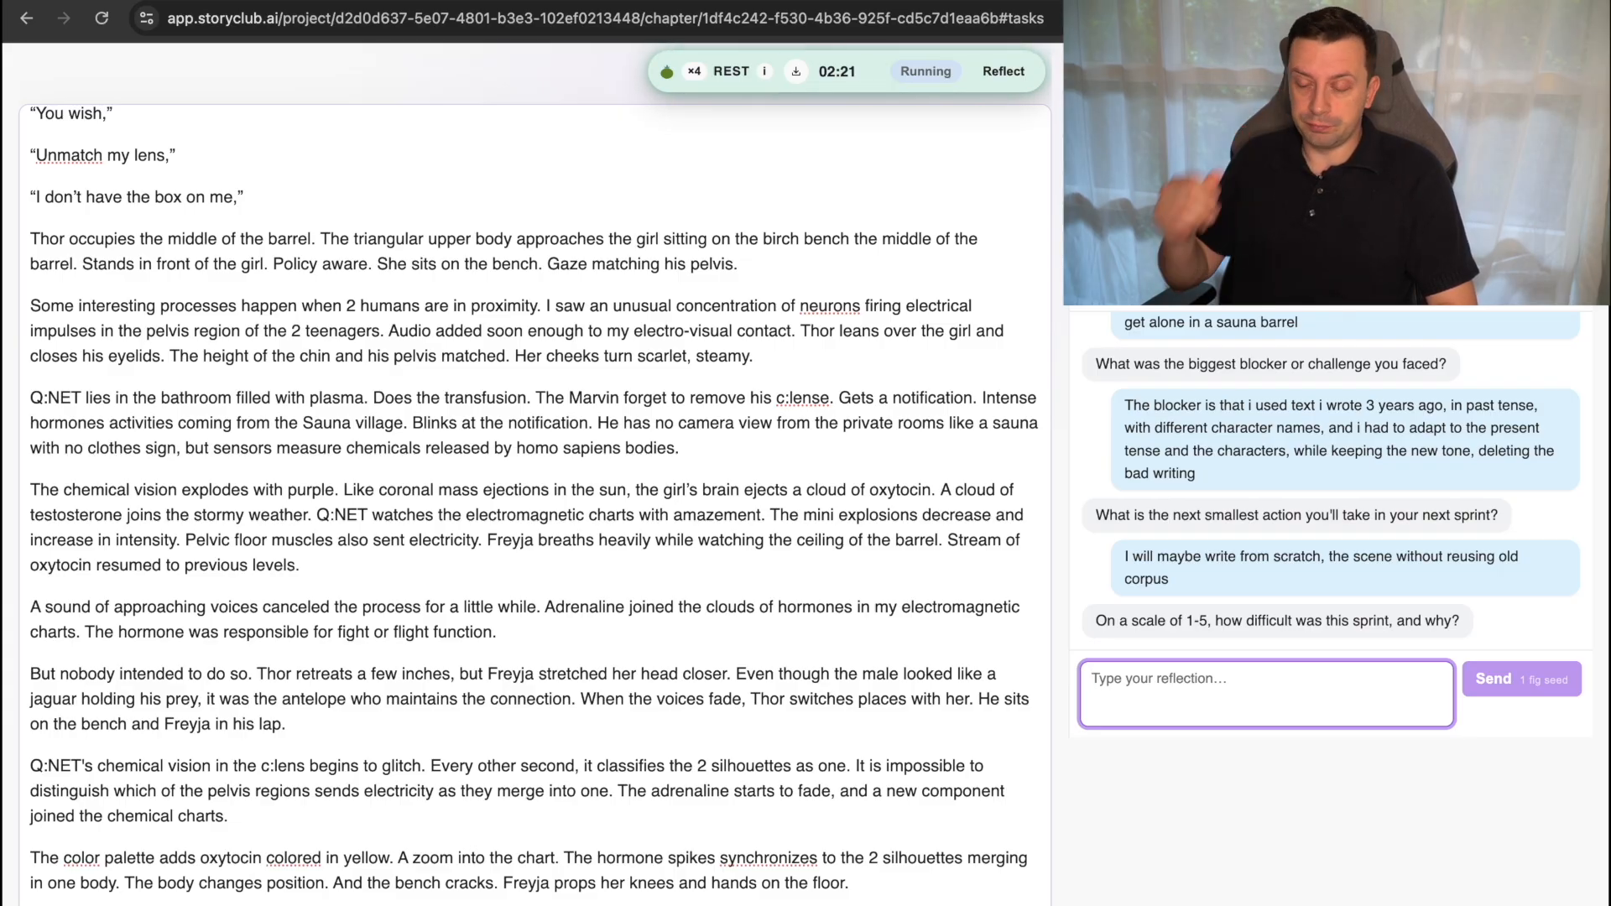
Begin the sprint difficulty answer with "4 , because it is a complex scene, a steamy one,".
type("4")
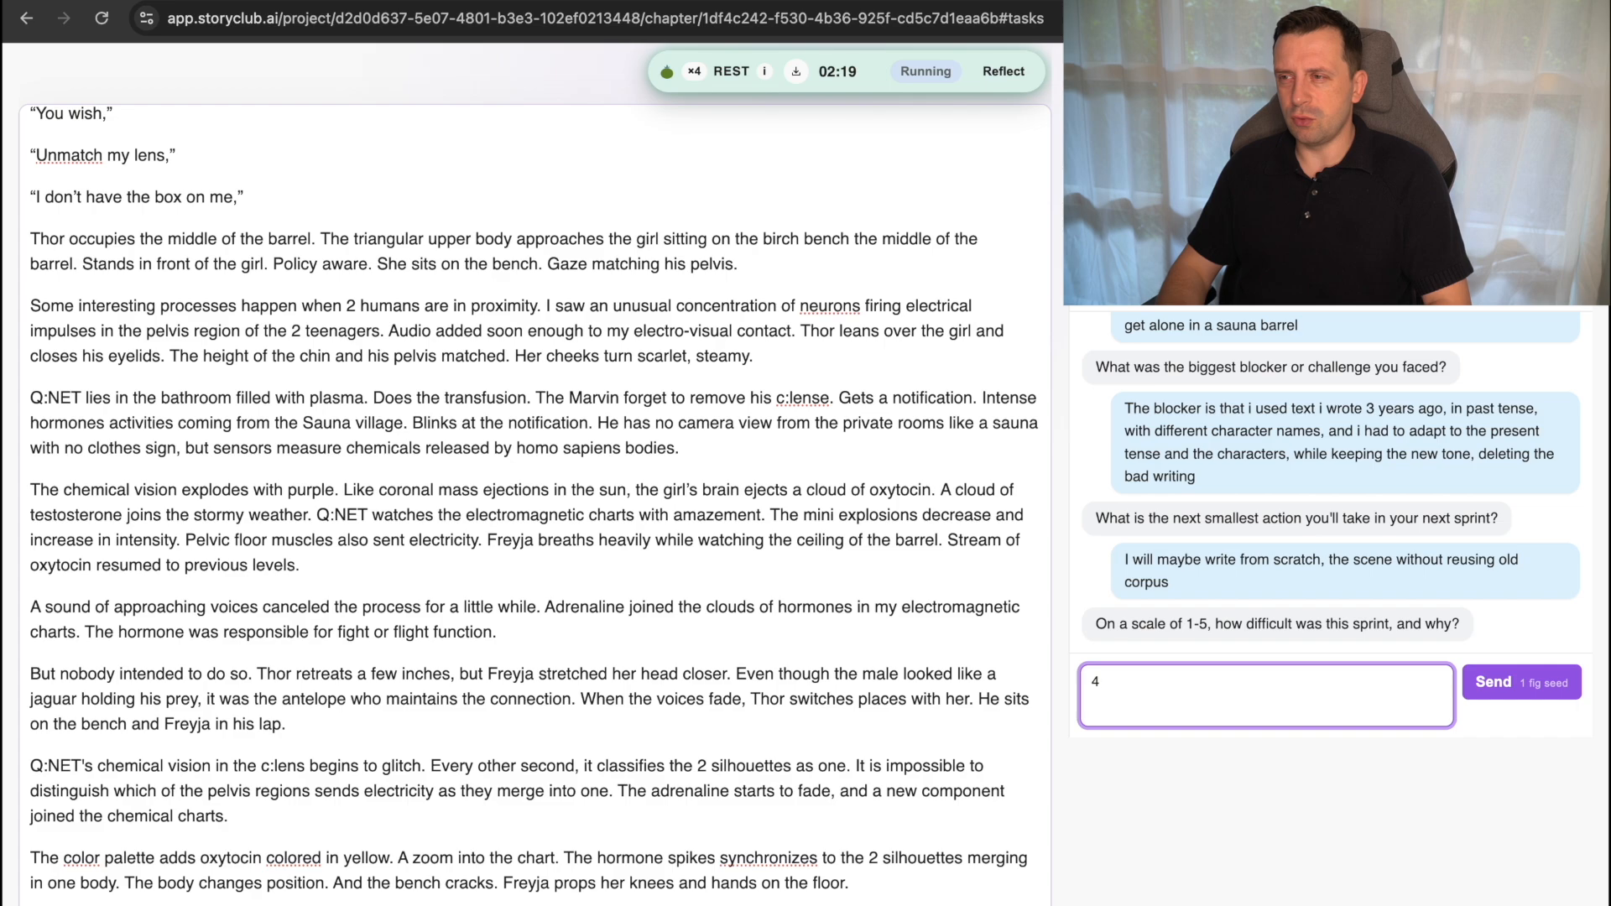
type(" , because it a")
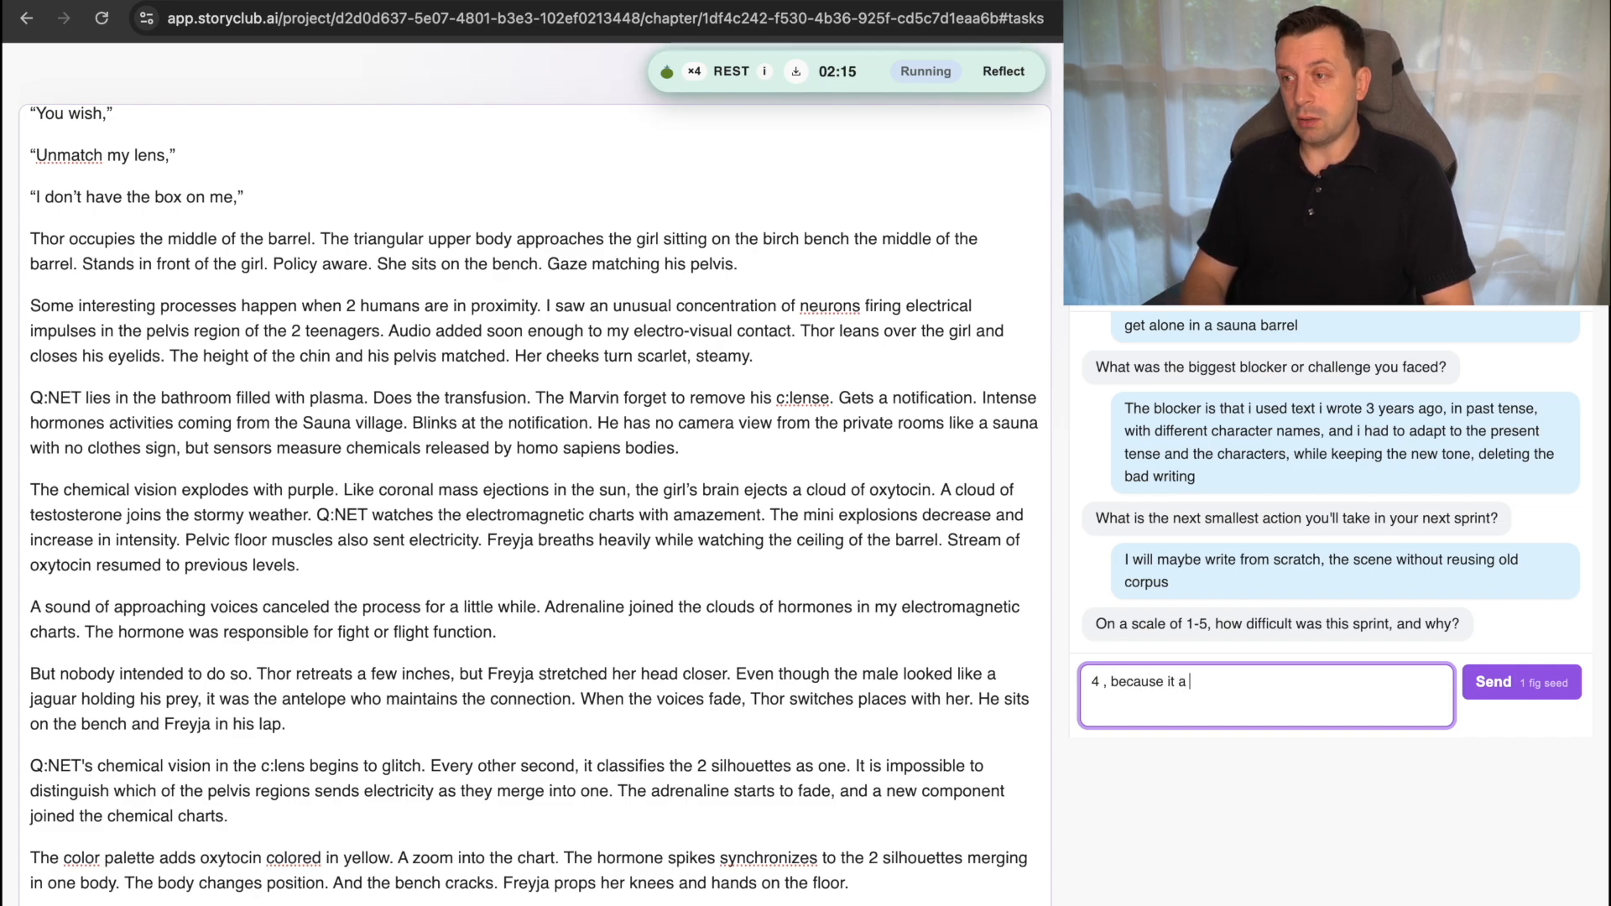
key("BackSpace")
key("BackSpace")
type("is a co")
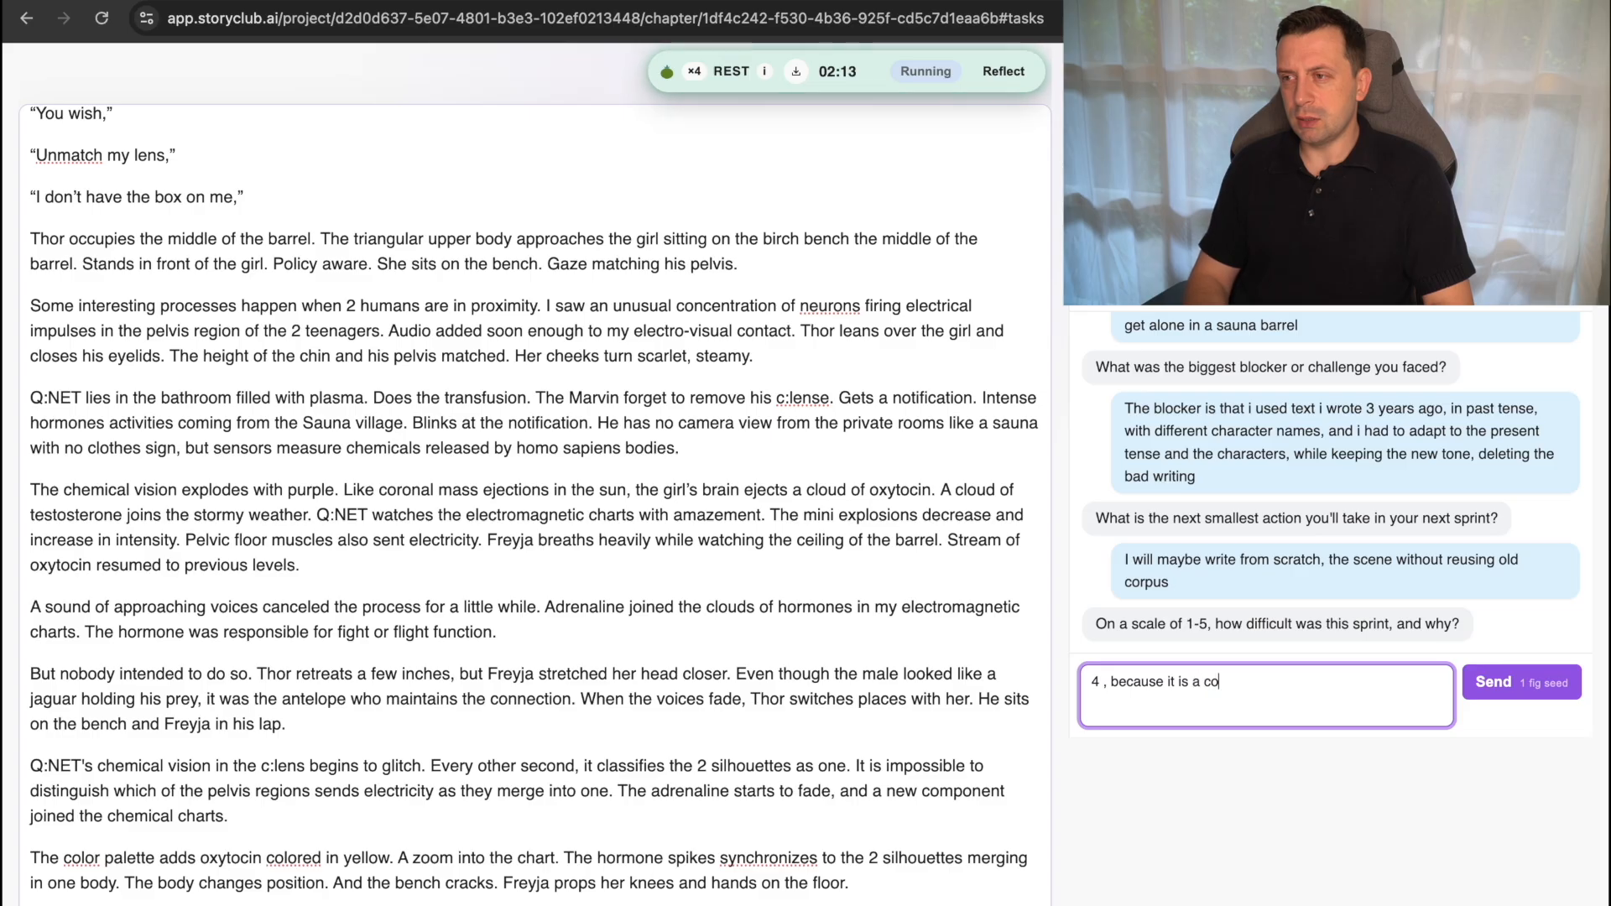
type("mplex scene,")
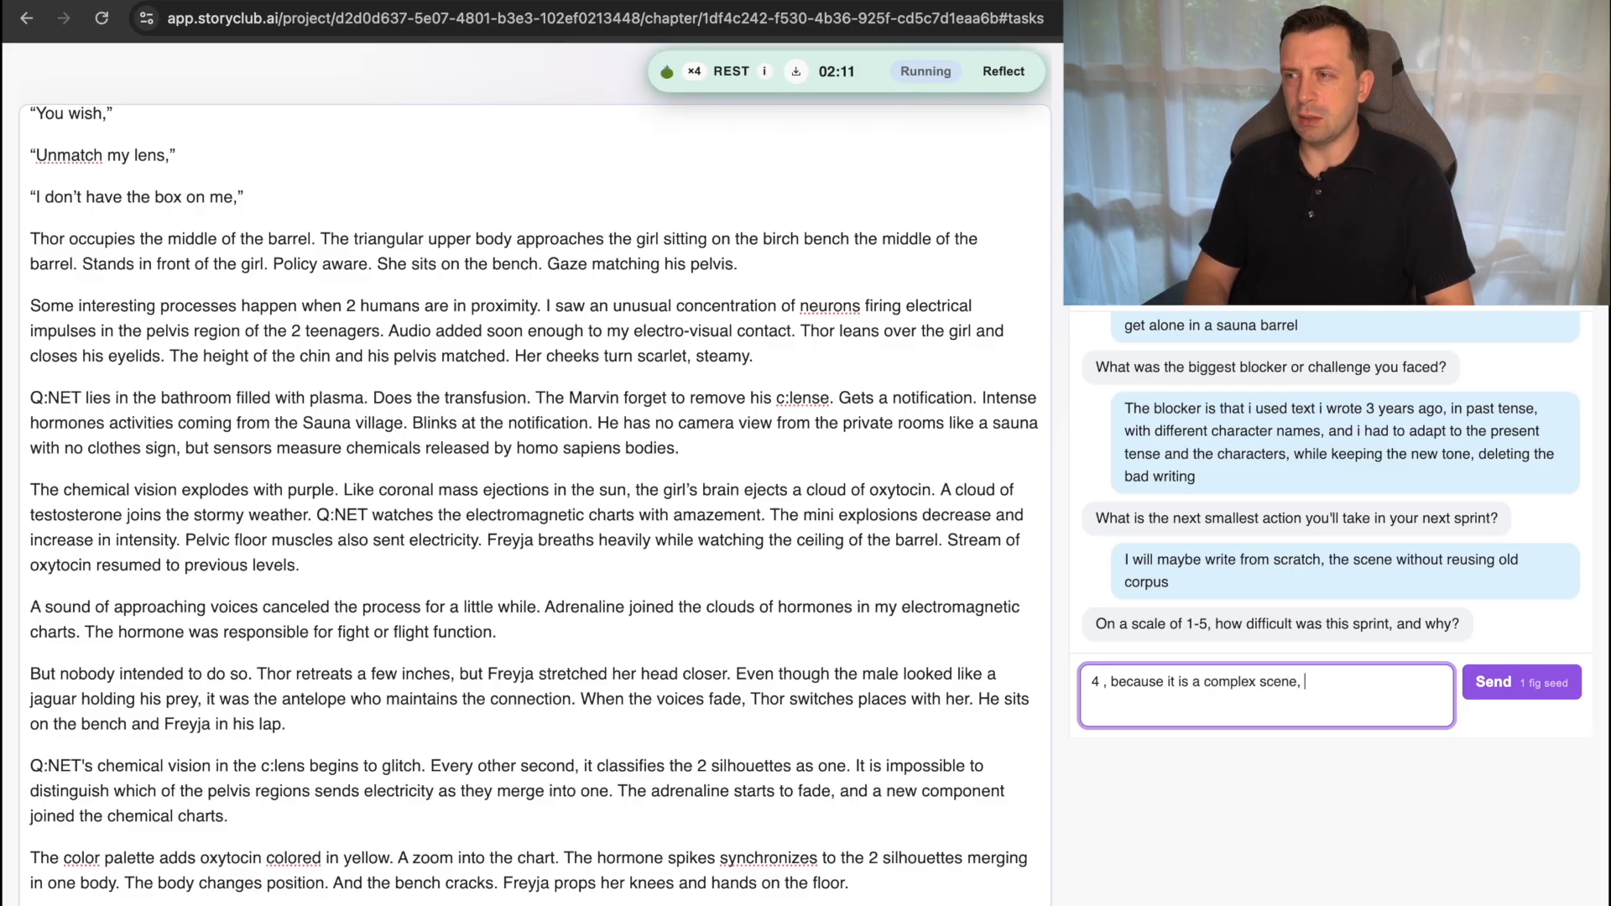
type(" a ste")
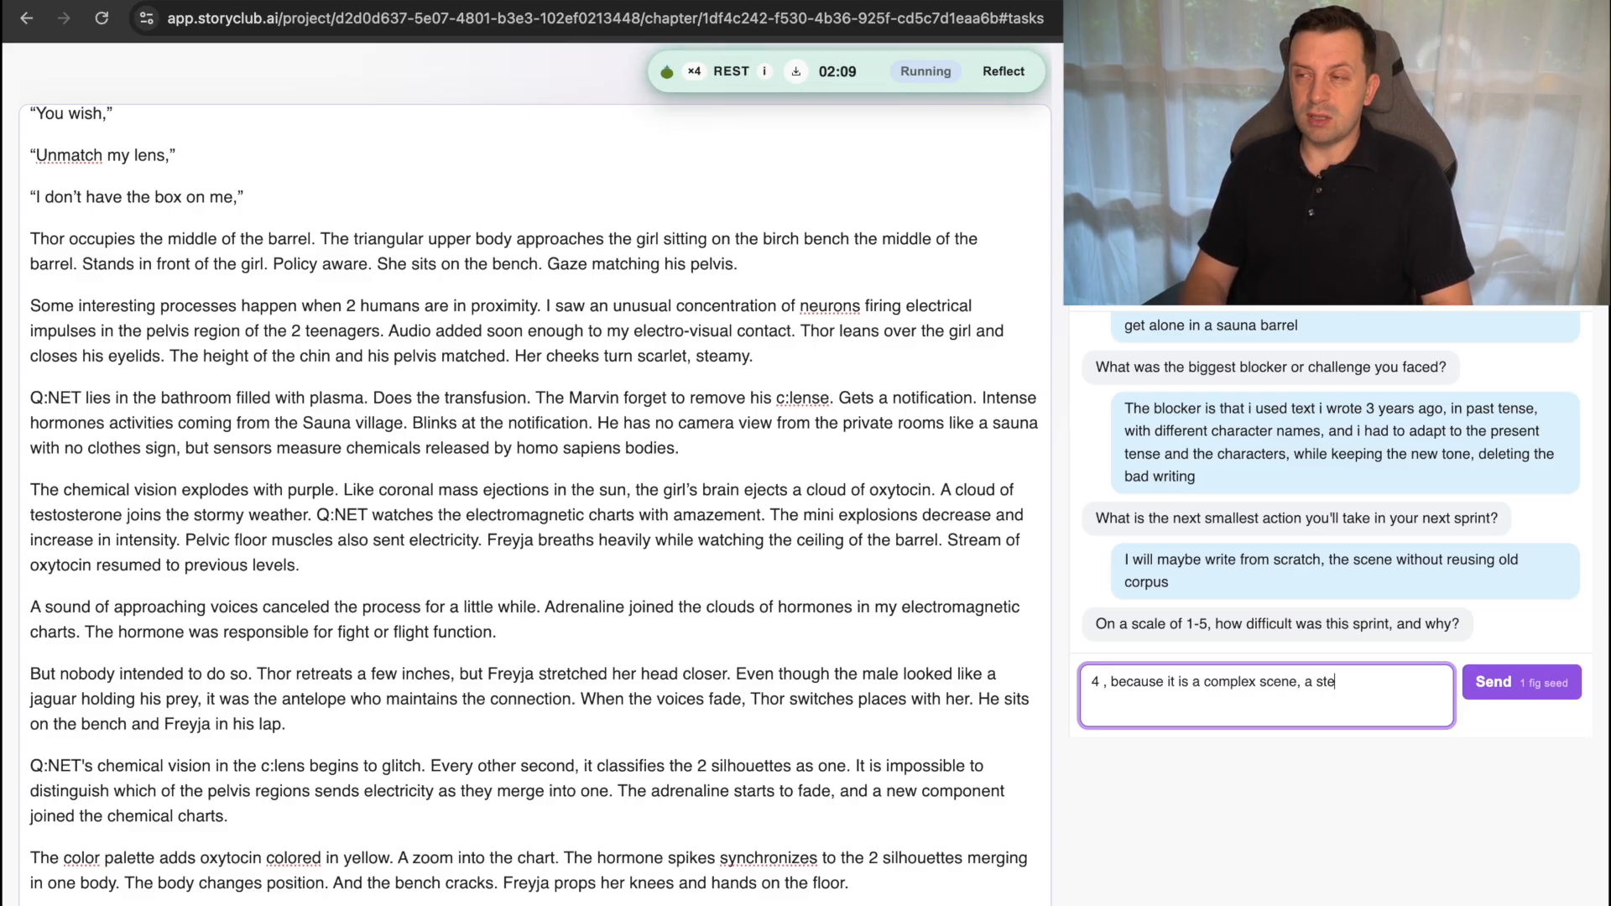
type("amy one,")
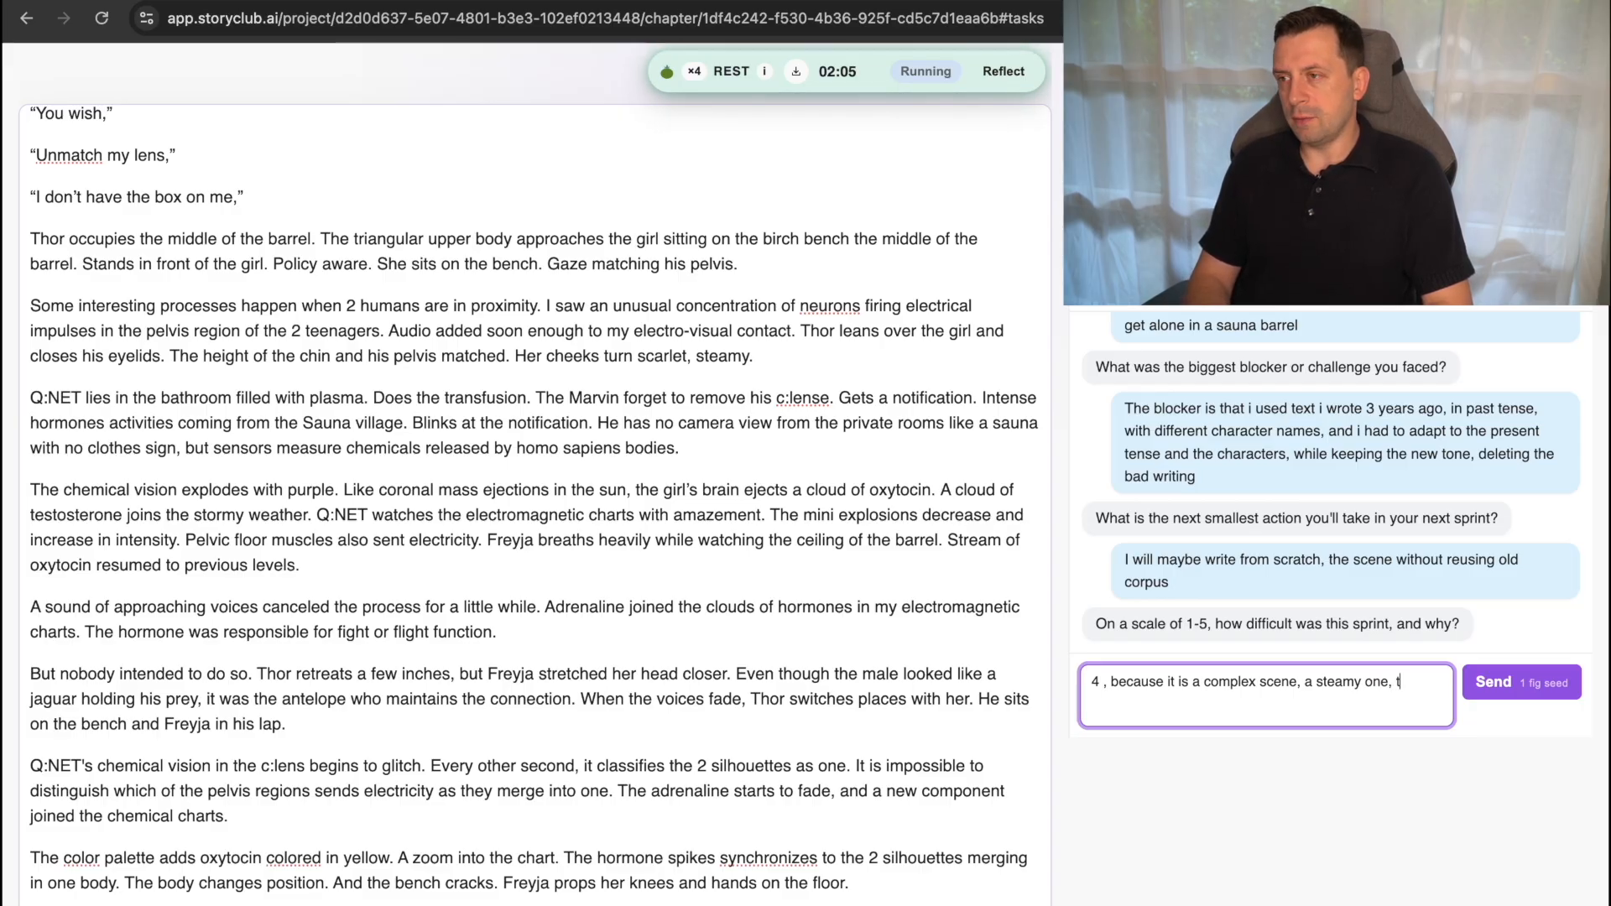
type(" one thay")
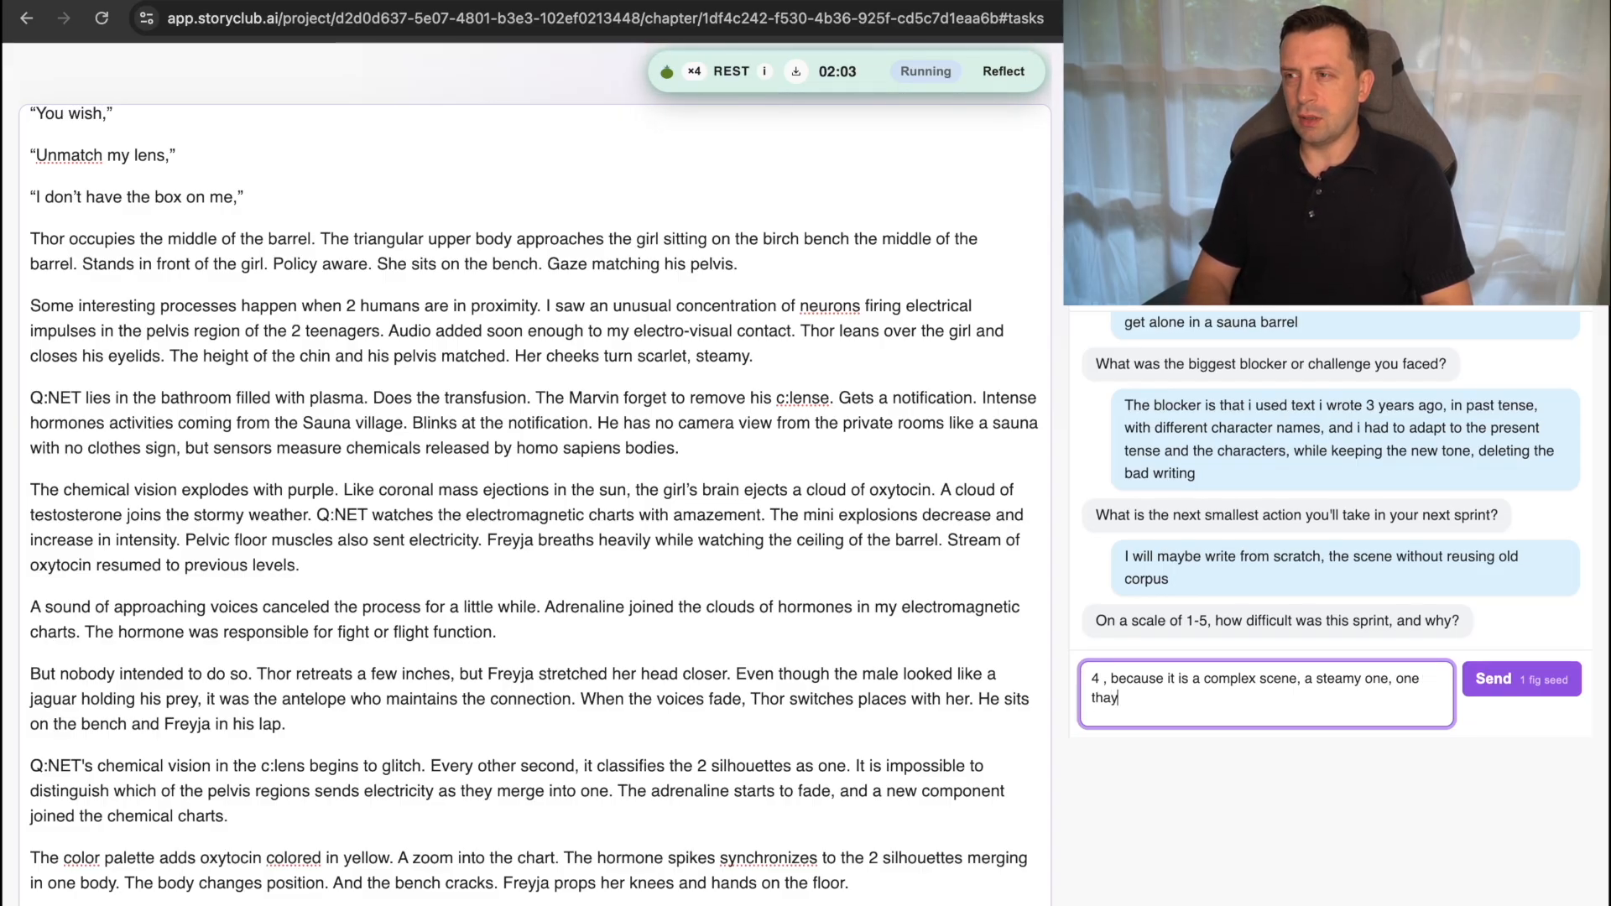
Continue the difficulty answer with "an intimacy scene".
key("BackSpace")
key("BackSpace")
key("BackSpace")
key("BackSpace")
key("BackSpace")
key("BackSpace")
key("BackSpace")
key("BackSpace")
type("a")
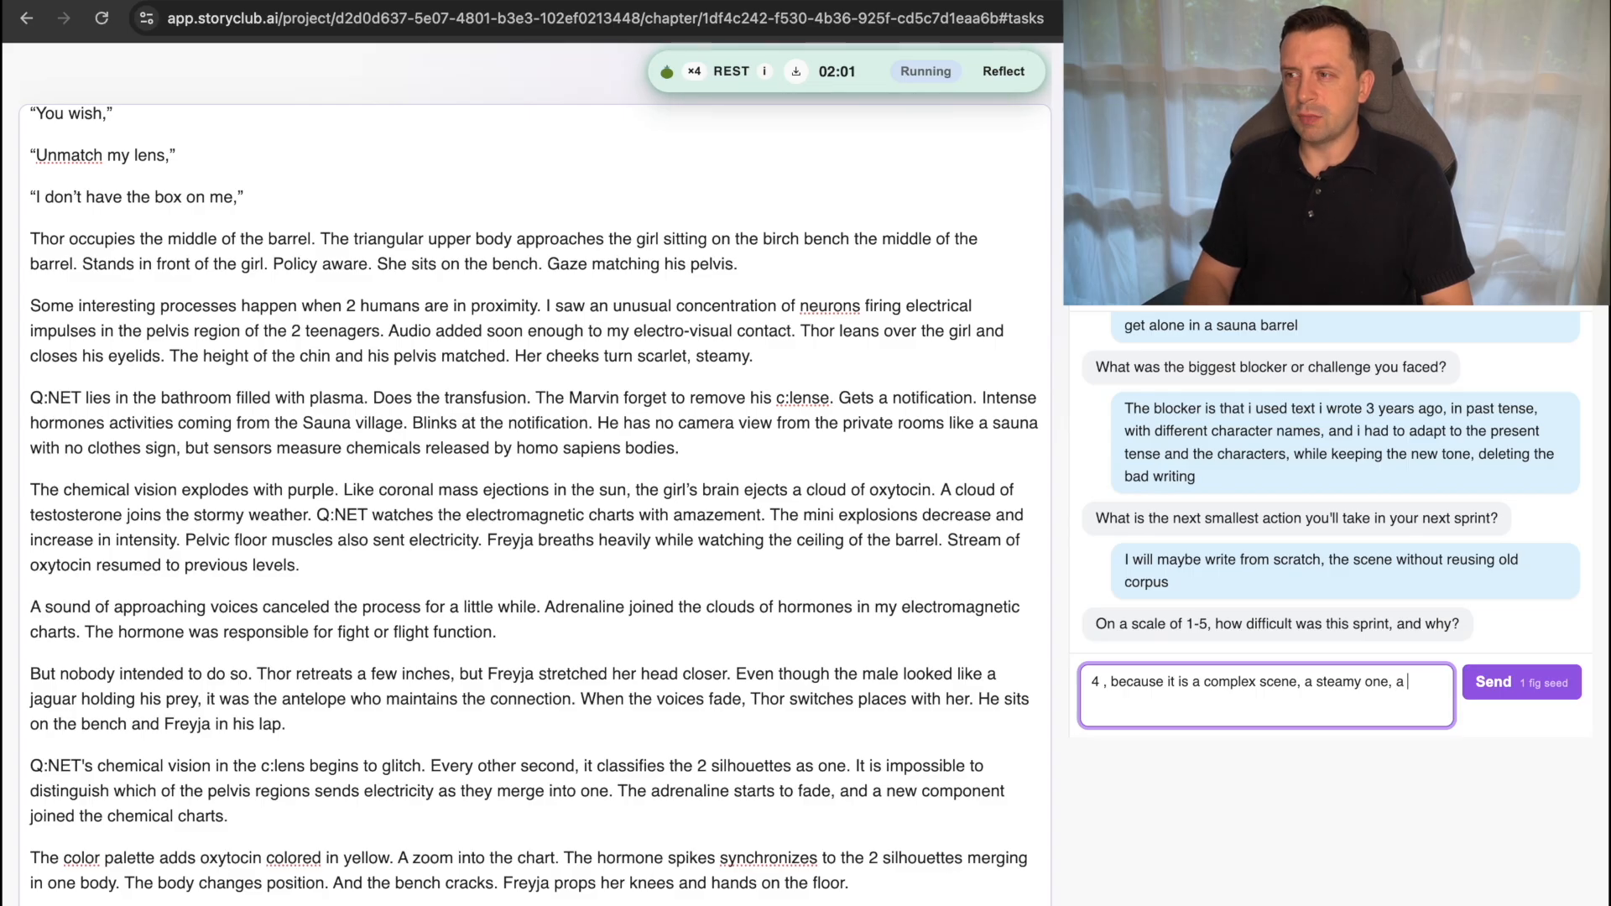
key("BackSpace")
type("n int")
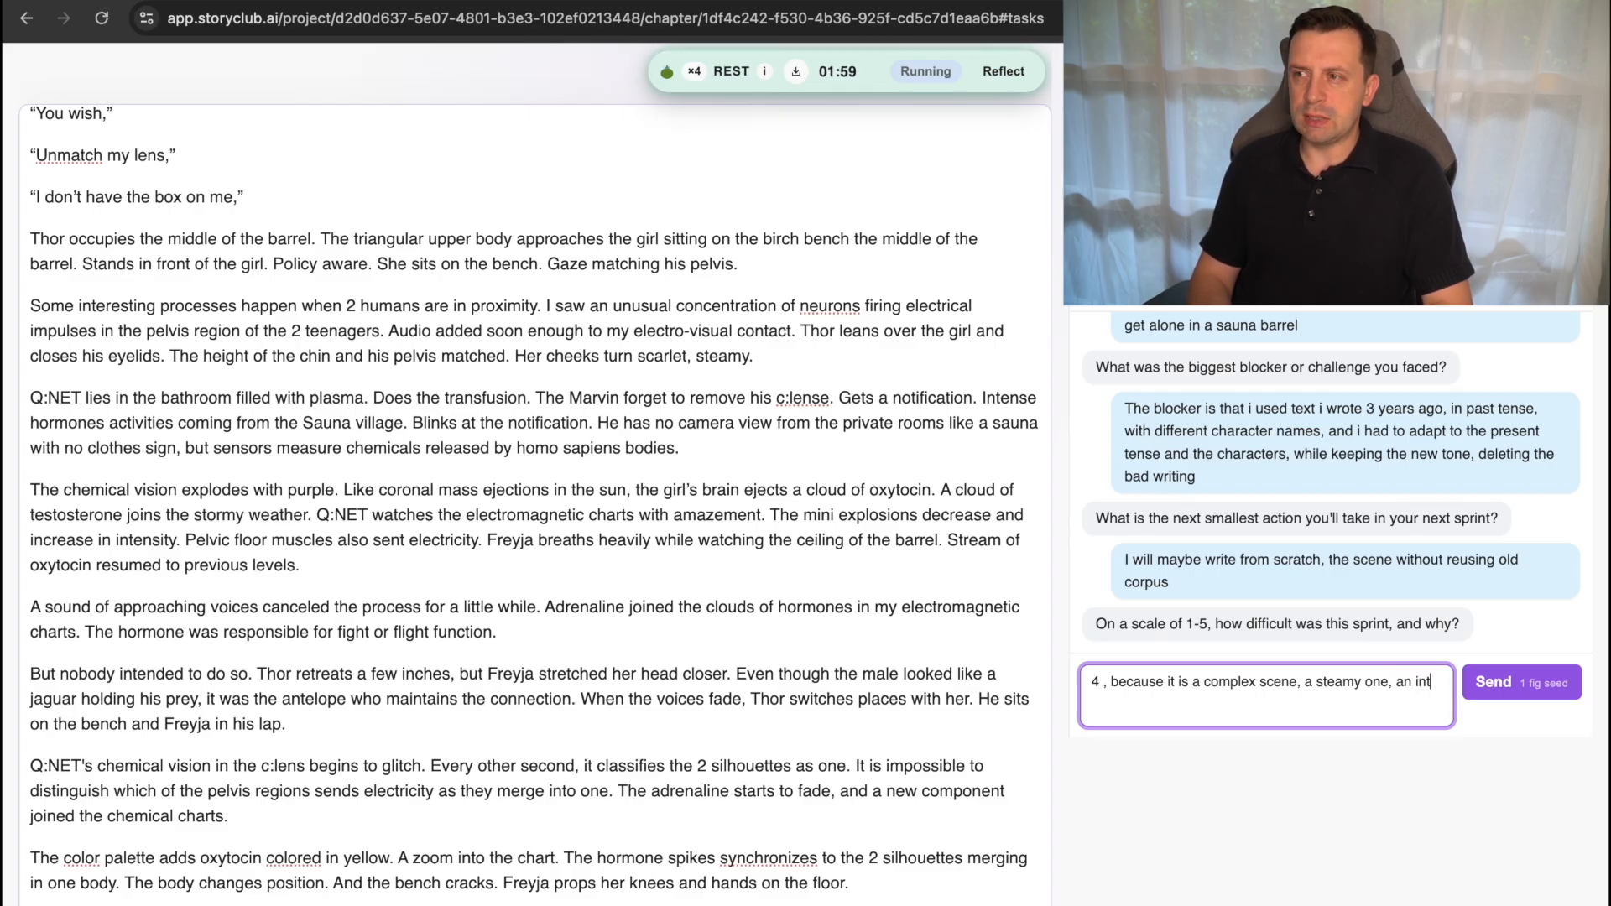
type("imacy scene")
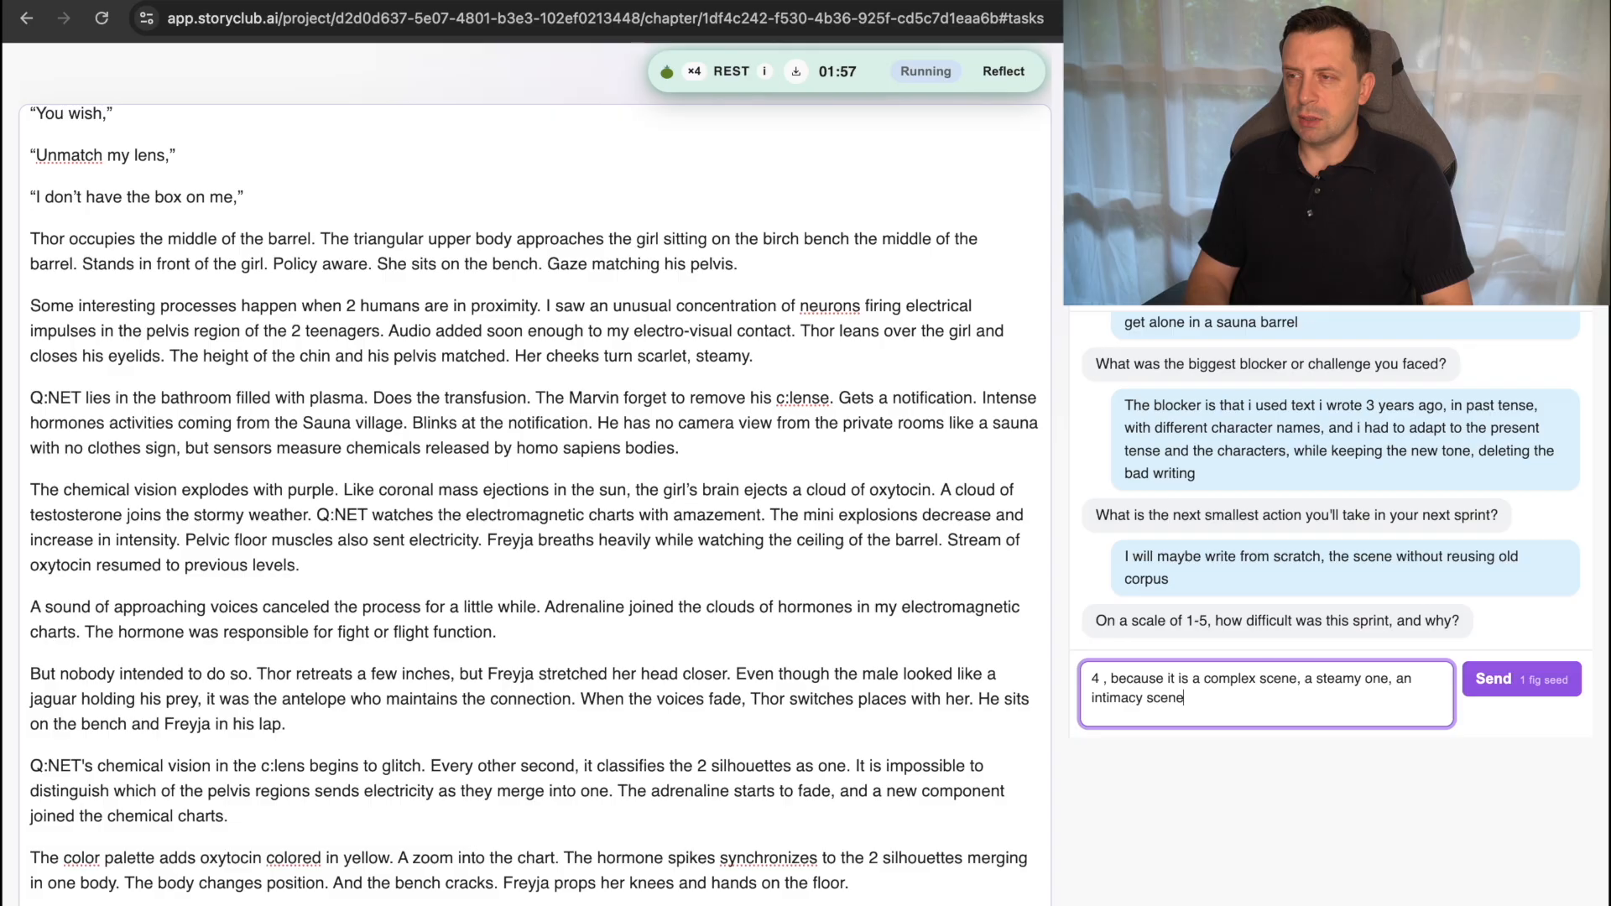
type(" that")
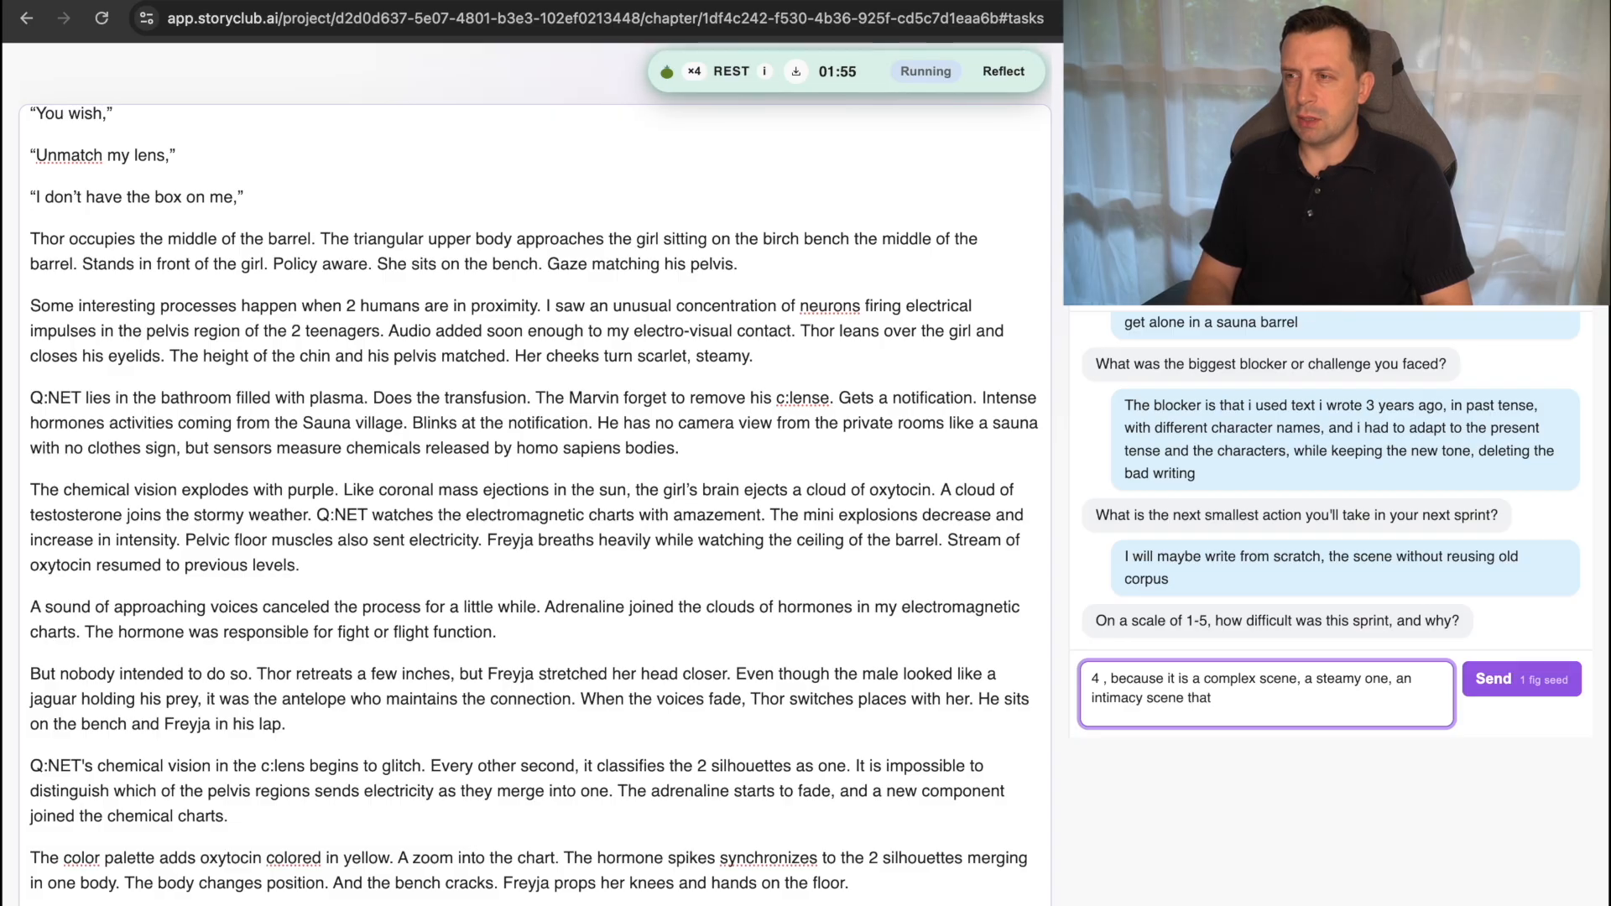
type(" i should show through")
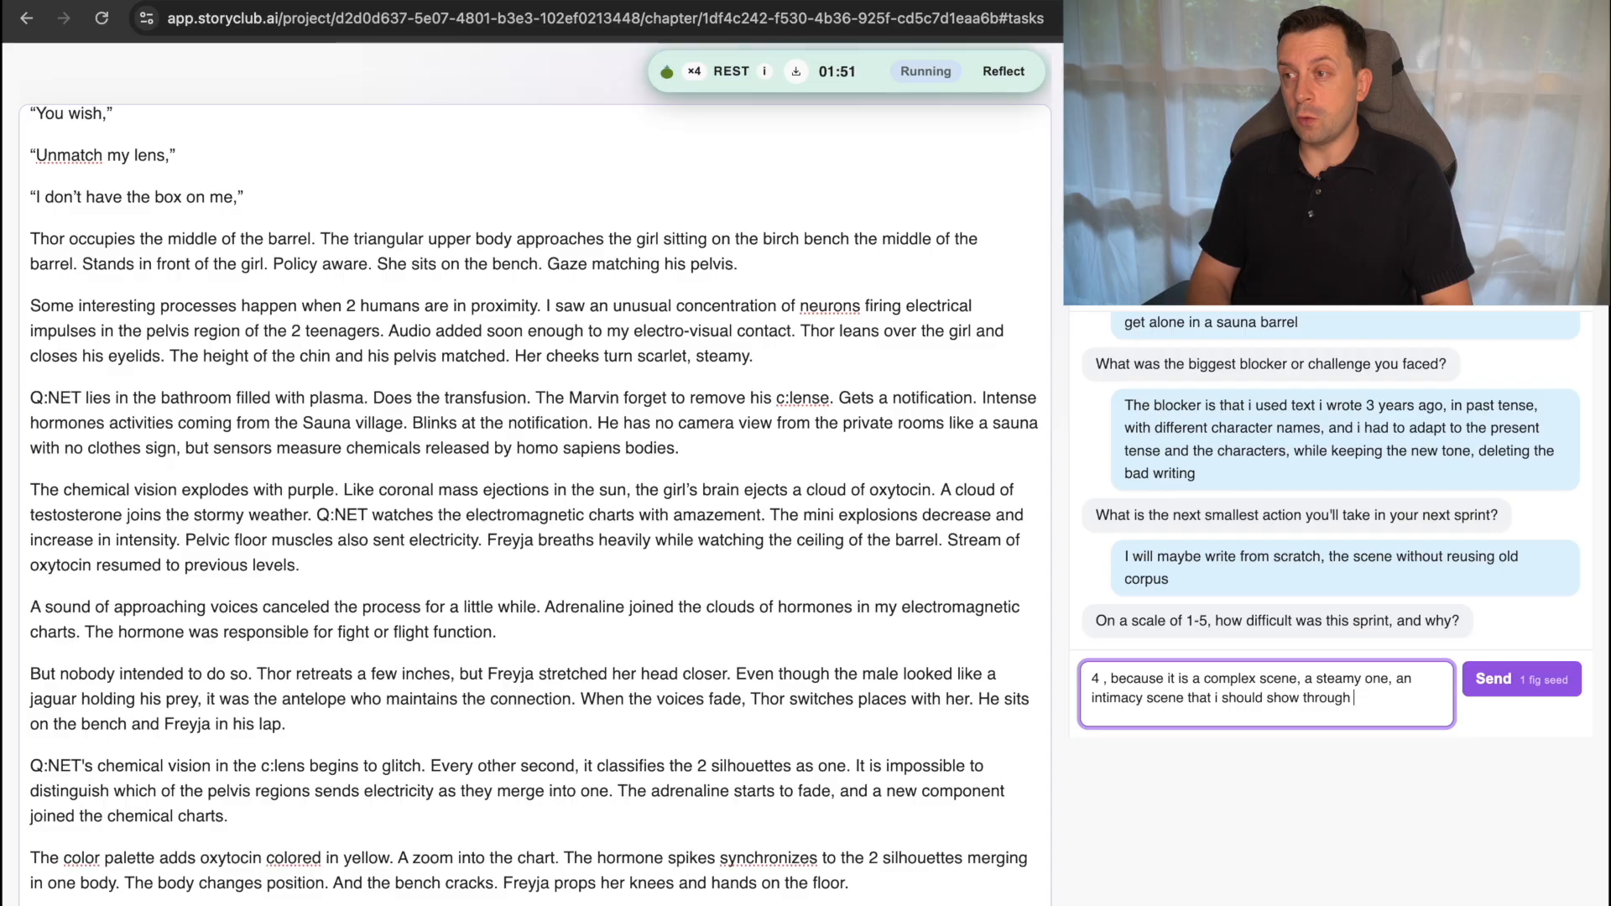
type(" the co")
Extend the difficulty answer with "that i should show through the chemical reactions of the bodies,".
type("hemic")
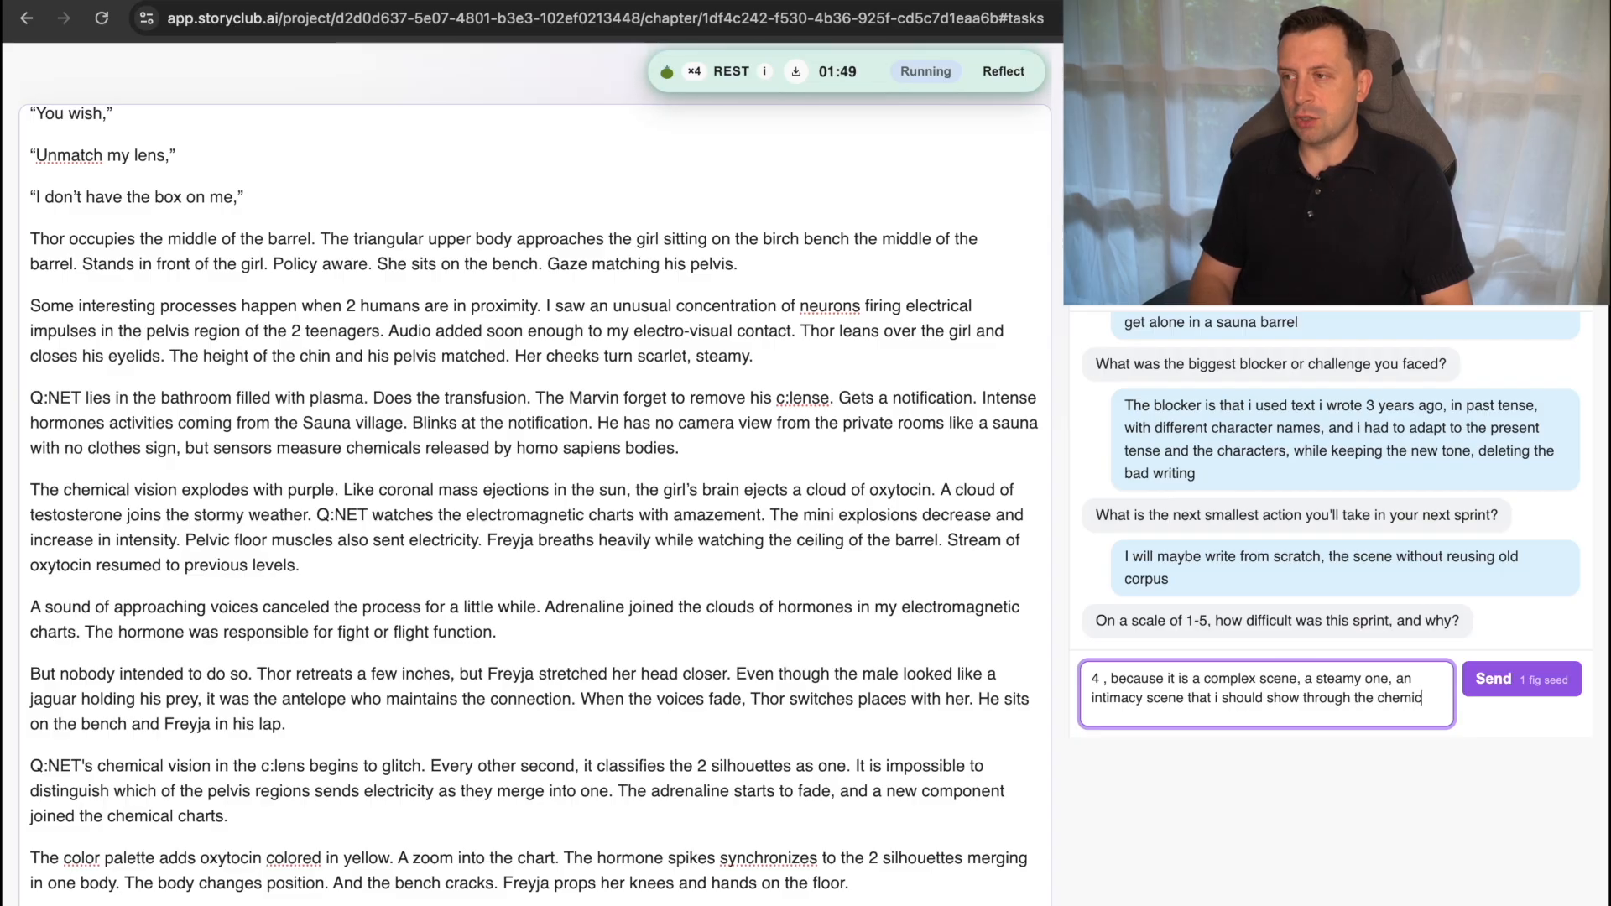
type("al reactions")
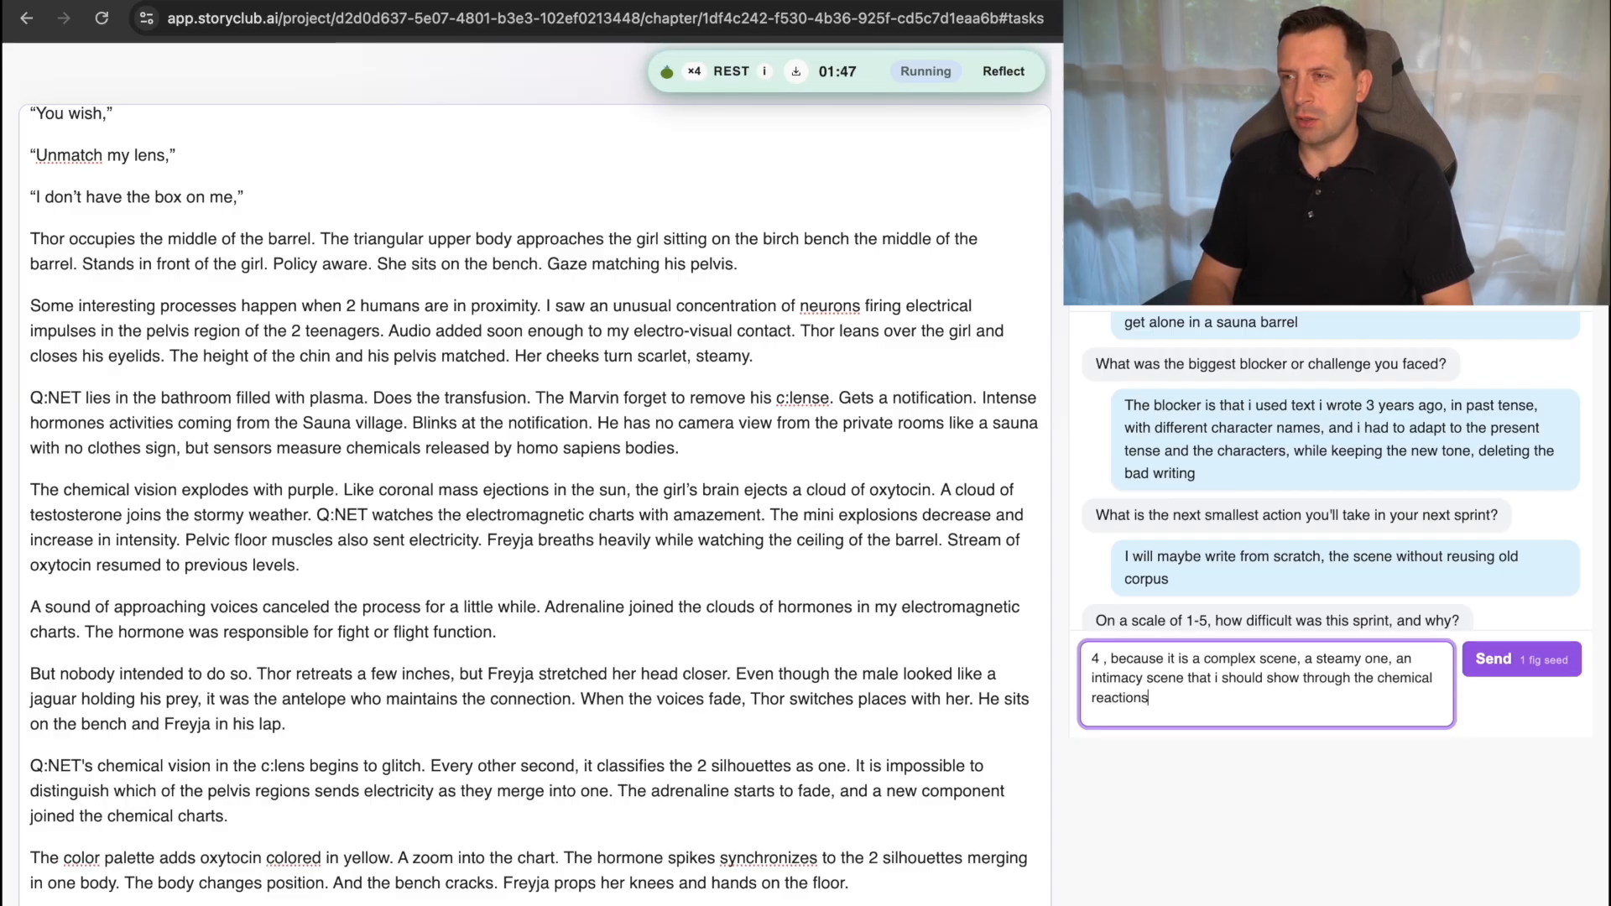
type(" of the bodies,")
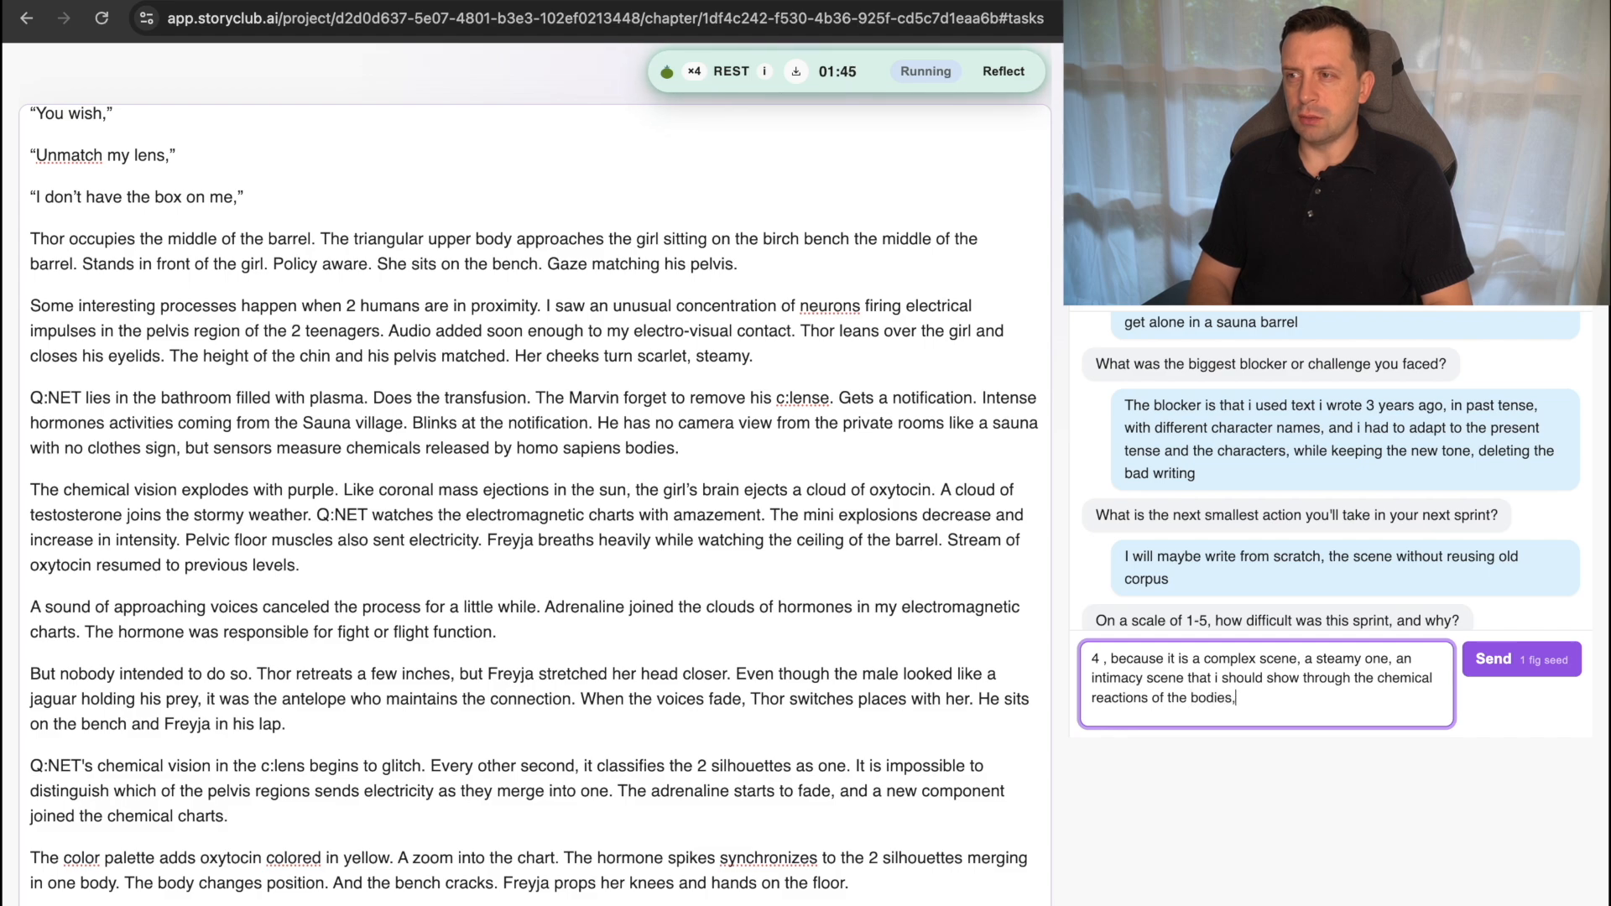
type(" n")
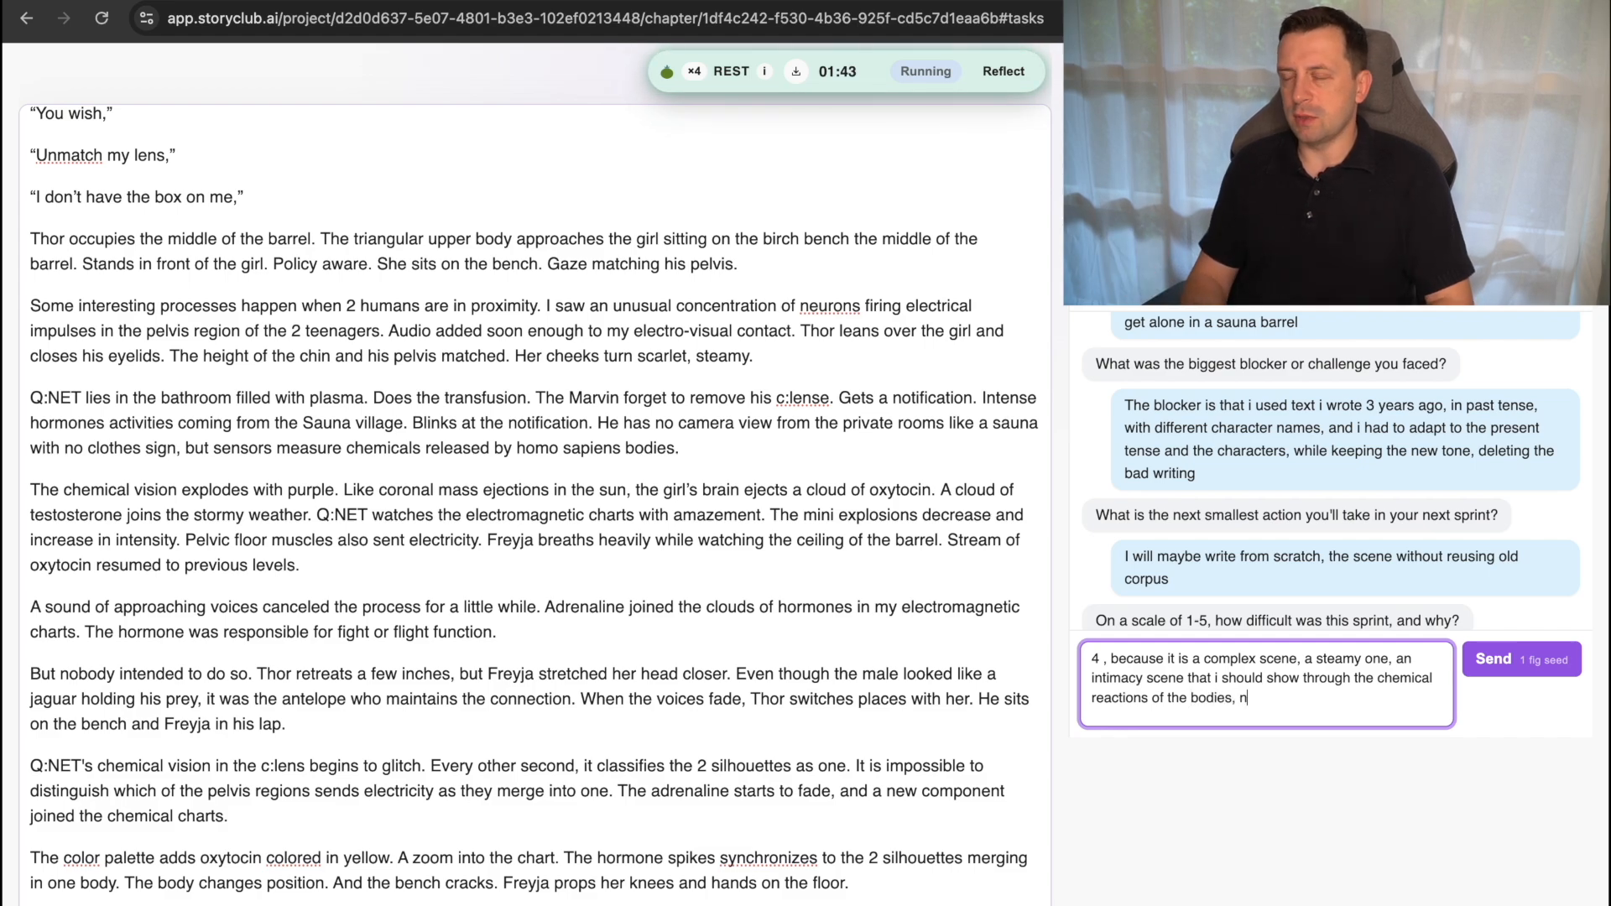
type("ot th")
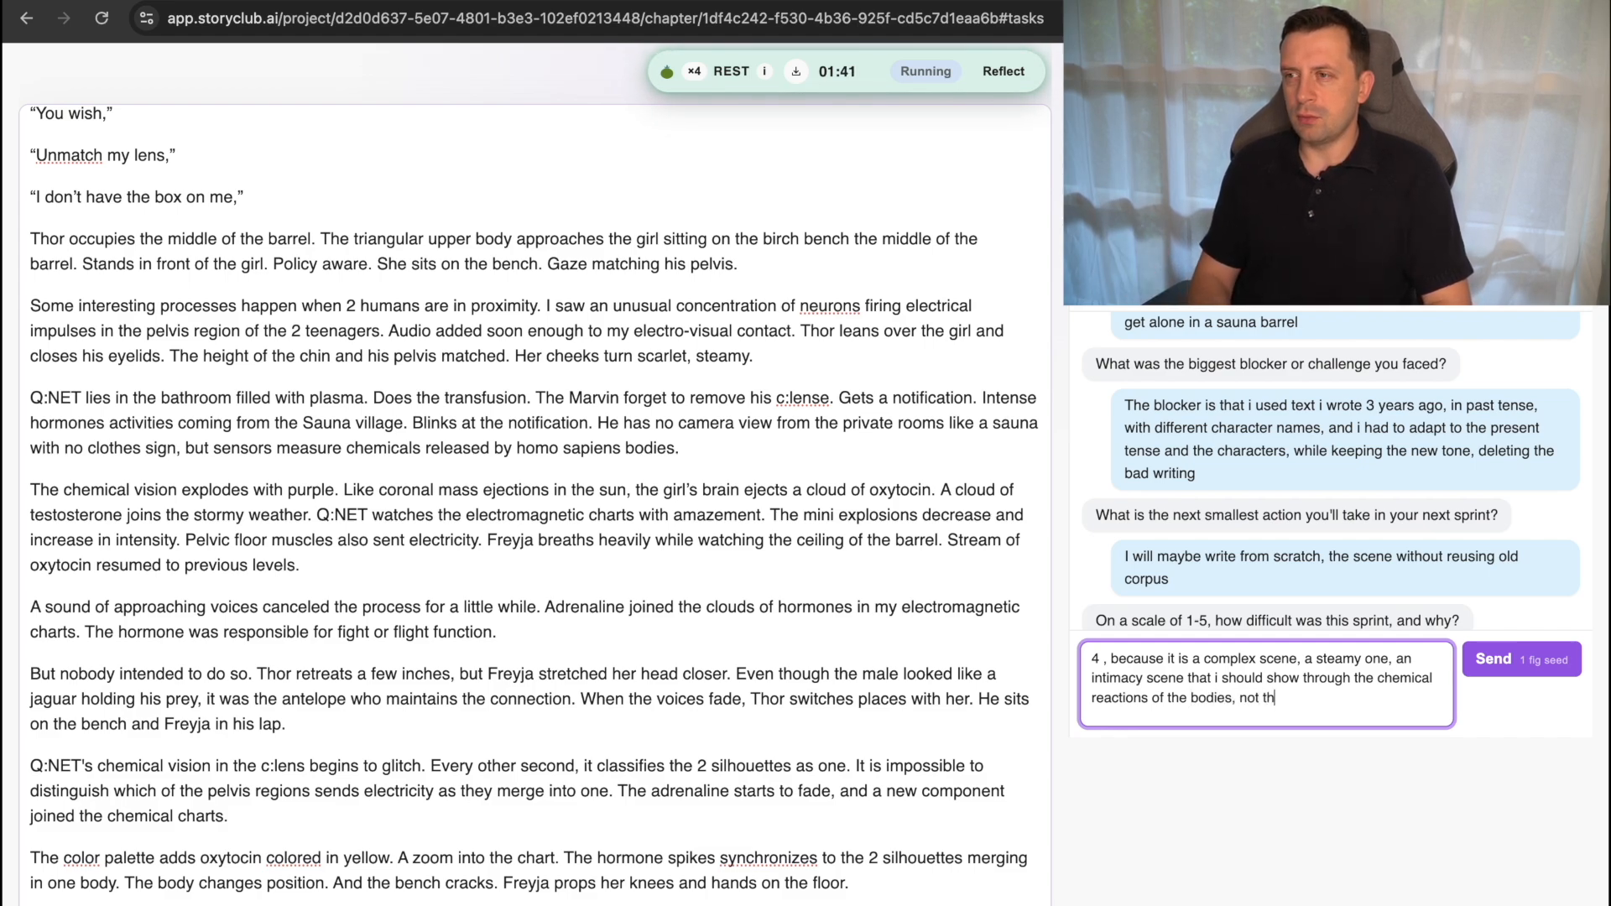
Extend the sprint difficulty answer with "not through describing what happens there, and maybe also".
type("rough describing ")
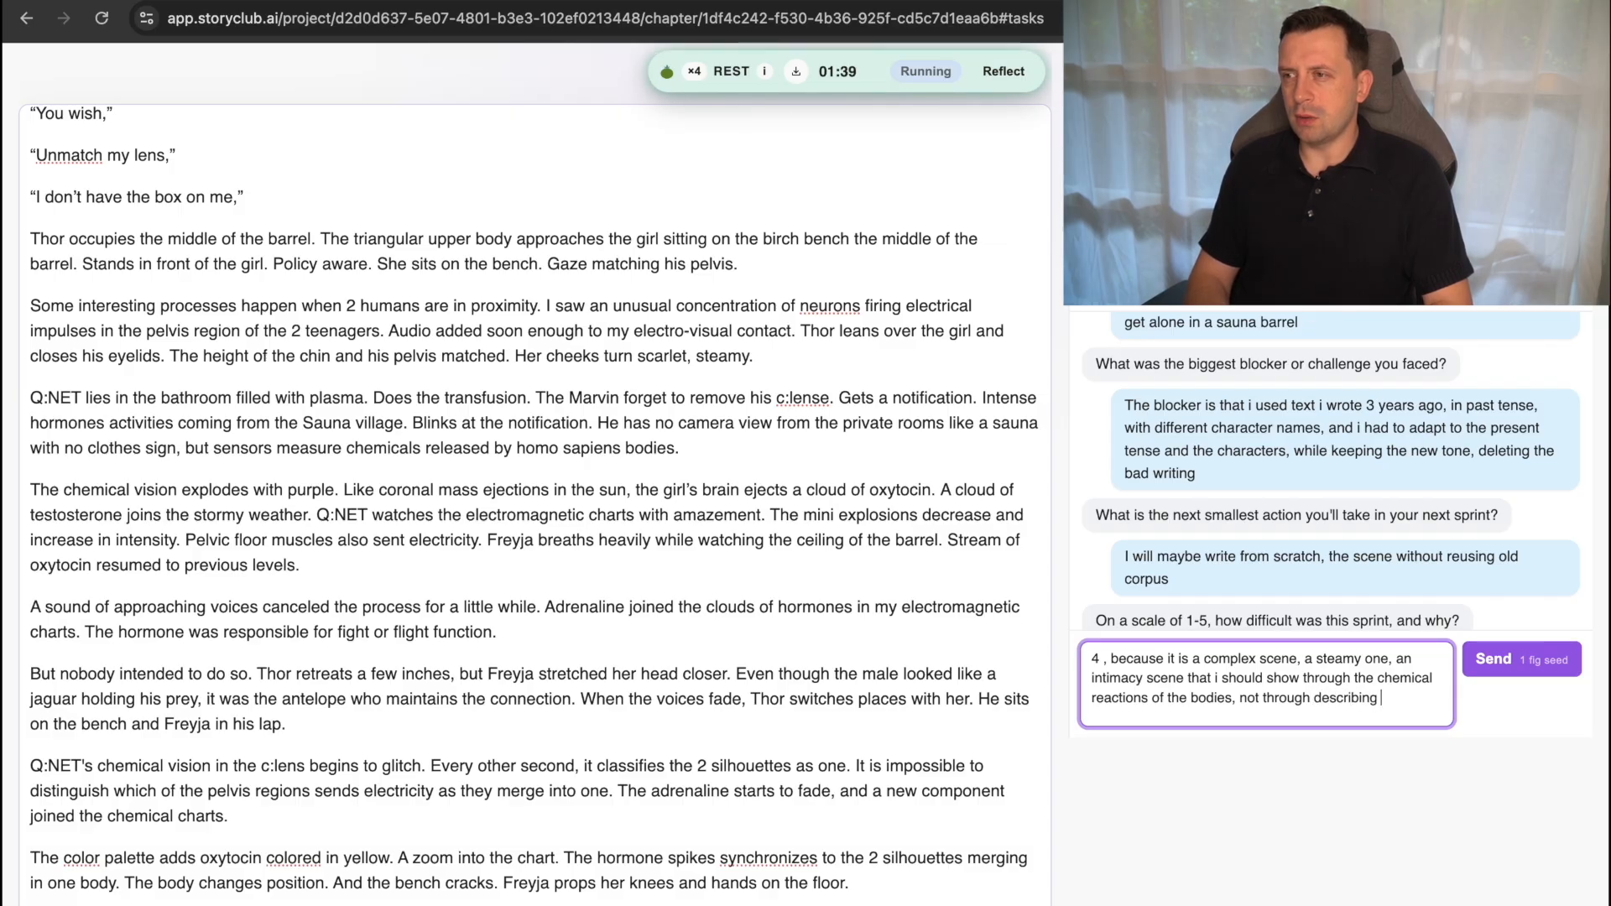
type("what happens t")
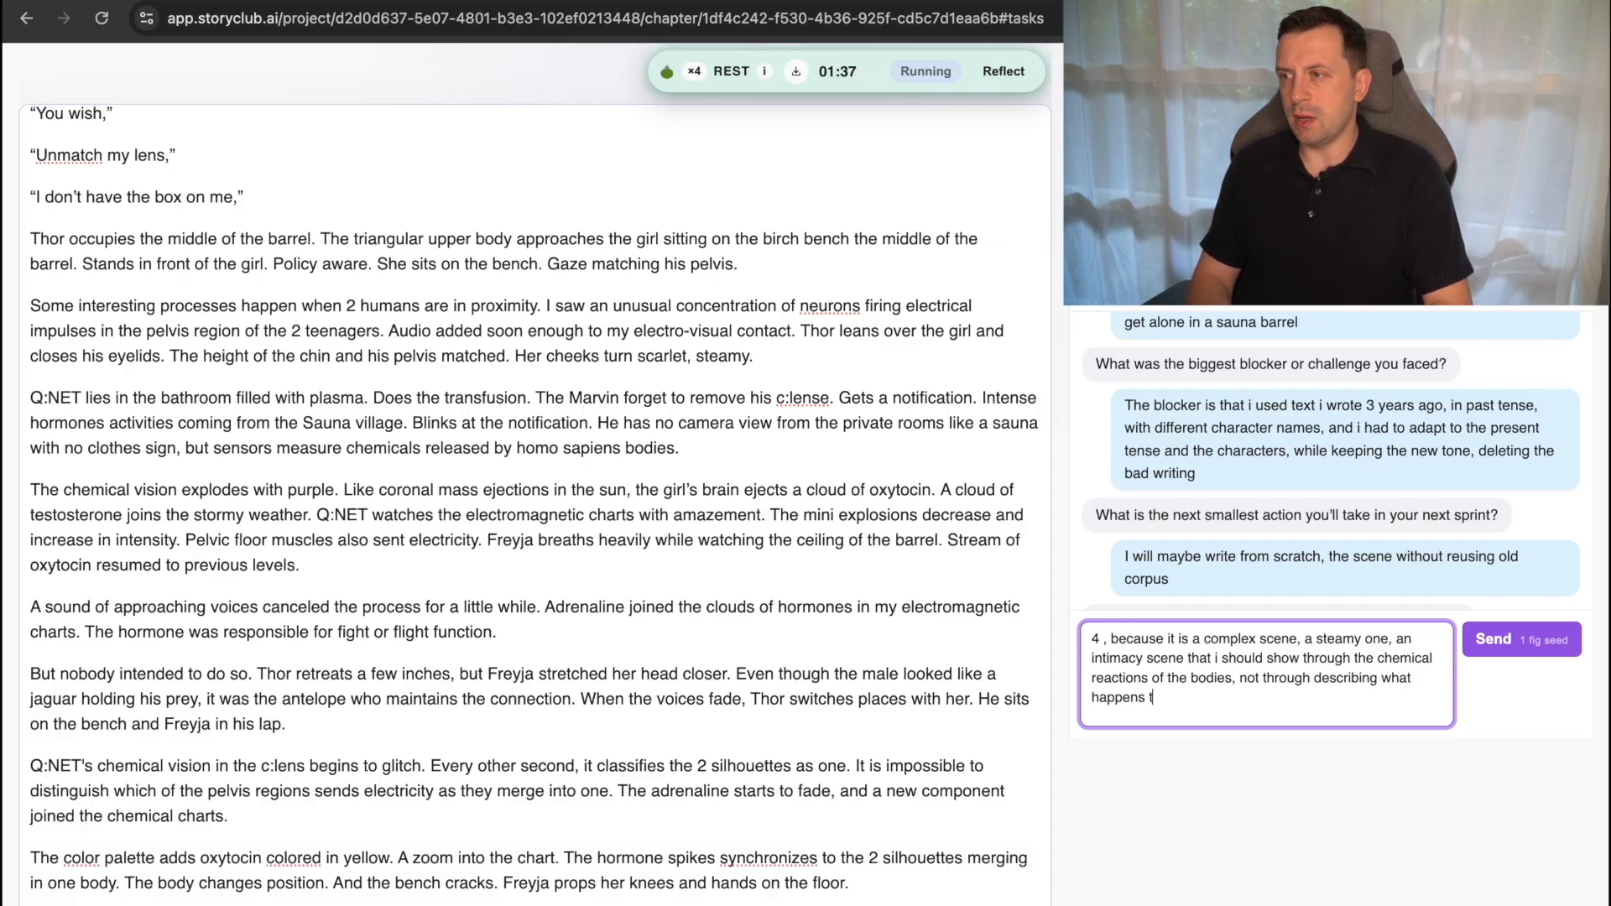
type("here, and maybe also")
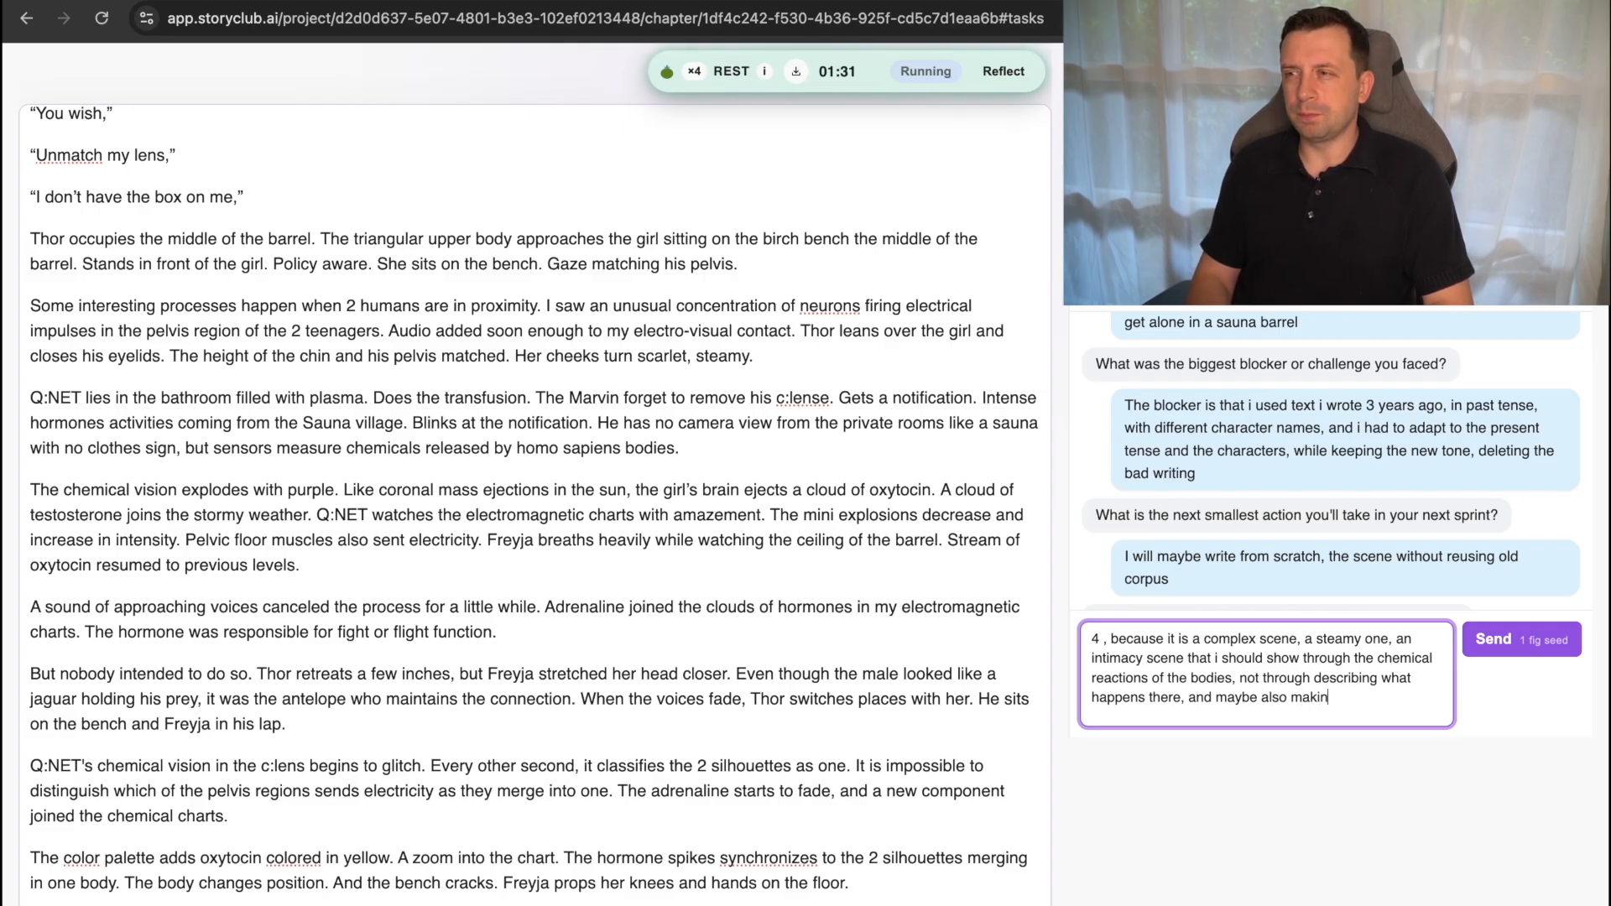
Continue the sprint difficulty answer with "making an analogy of how stars are born,".
type("making an analog")
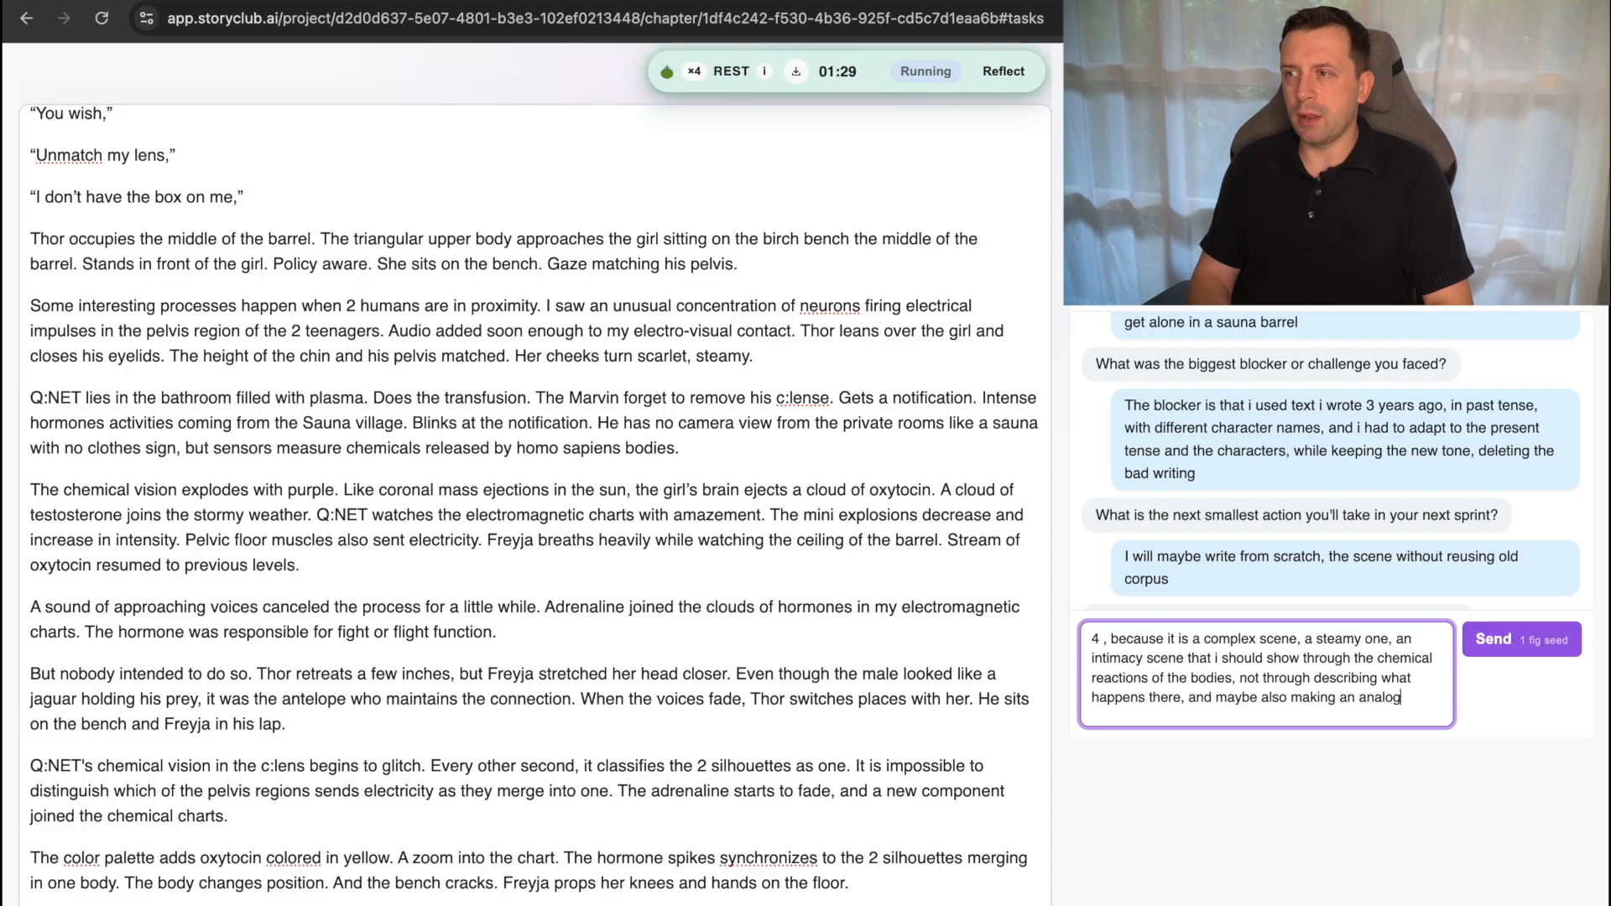
type("y of how sta")
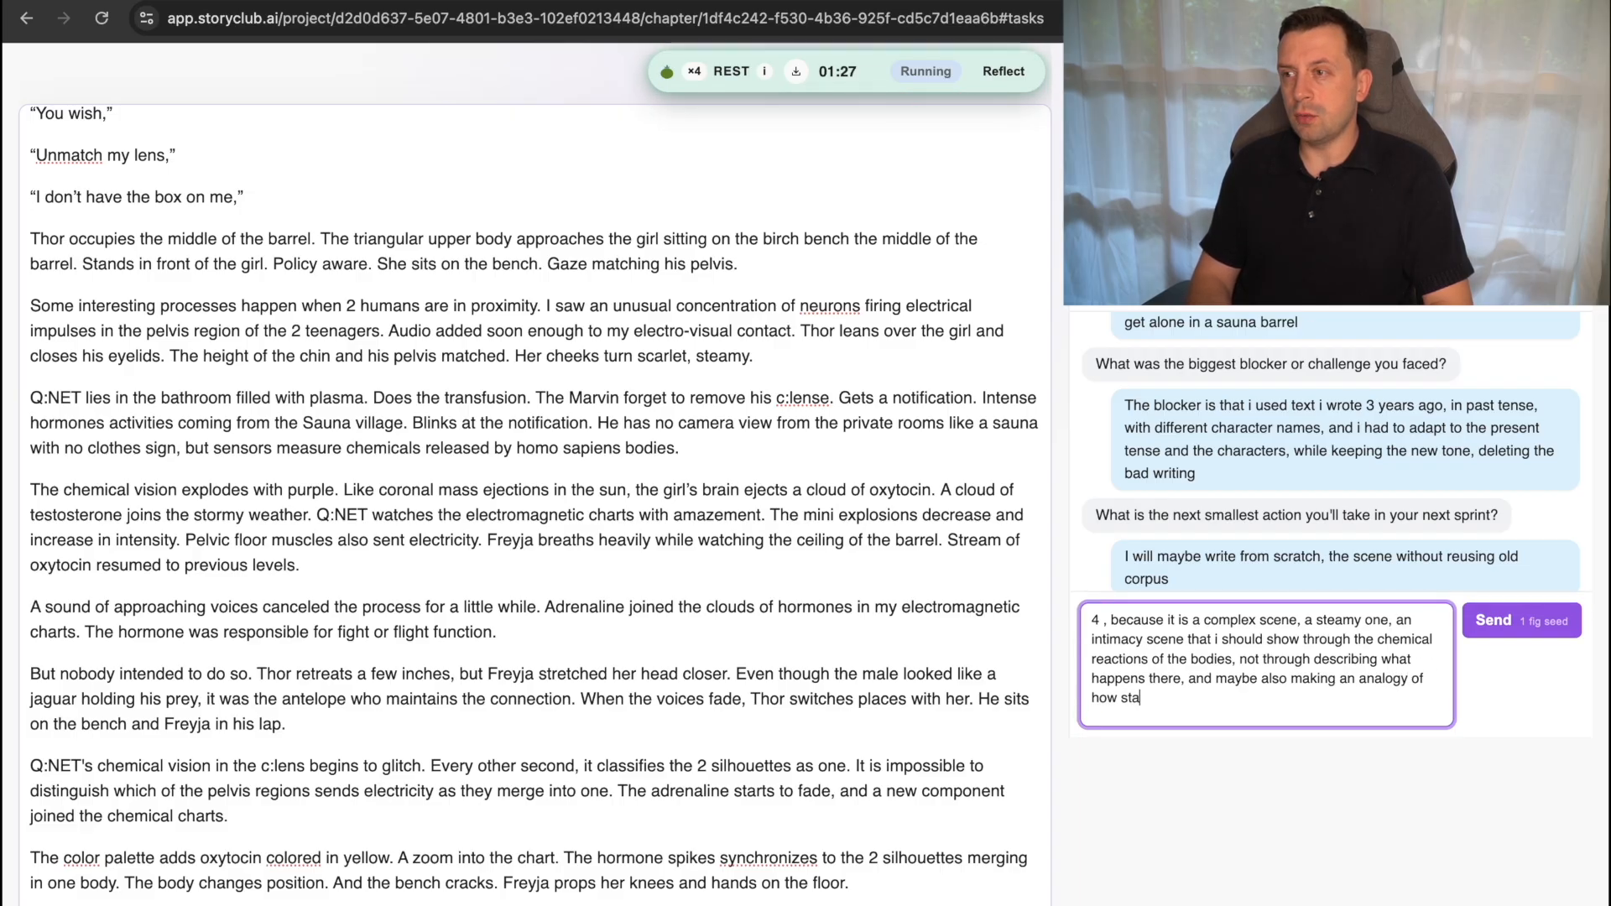
type("rs are ")
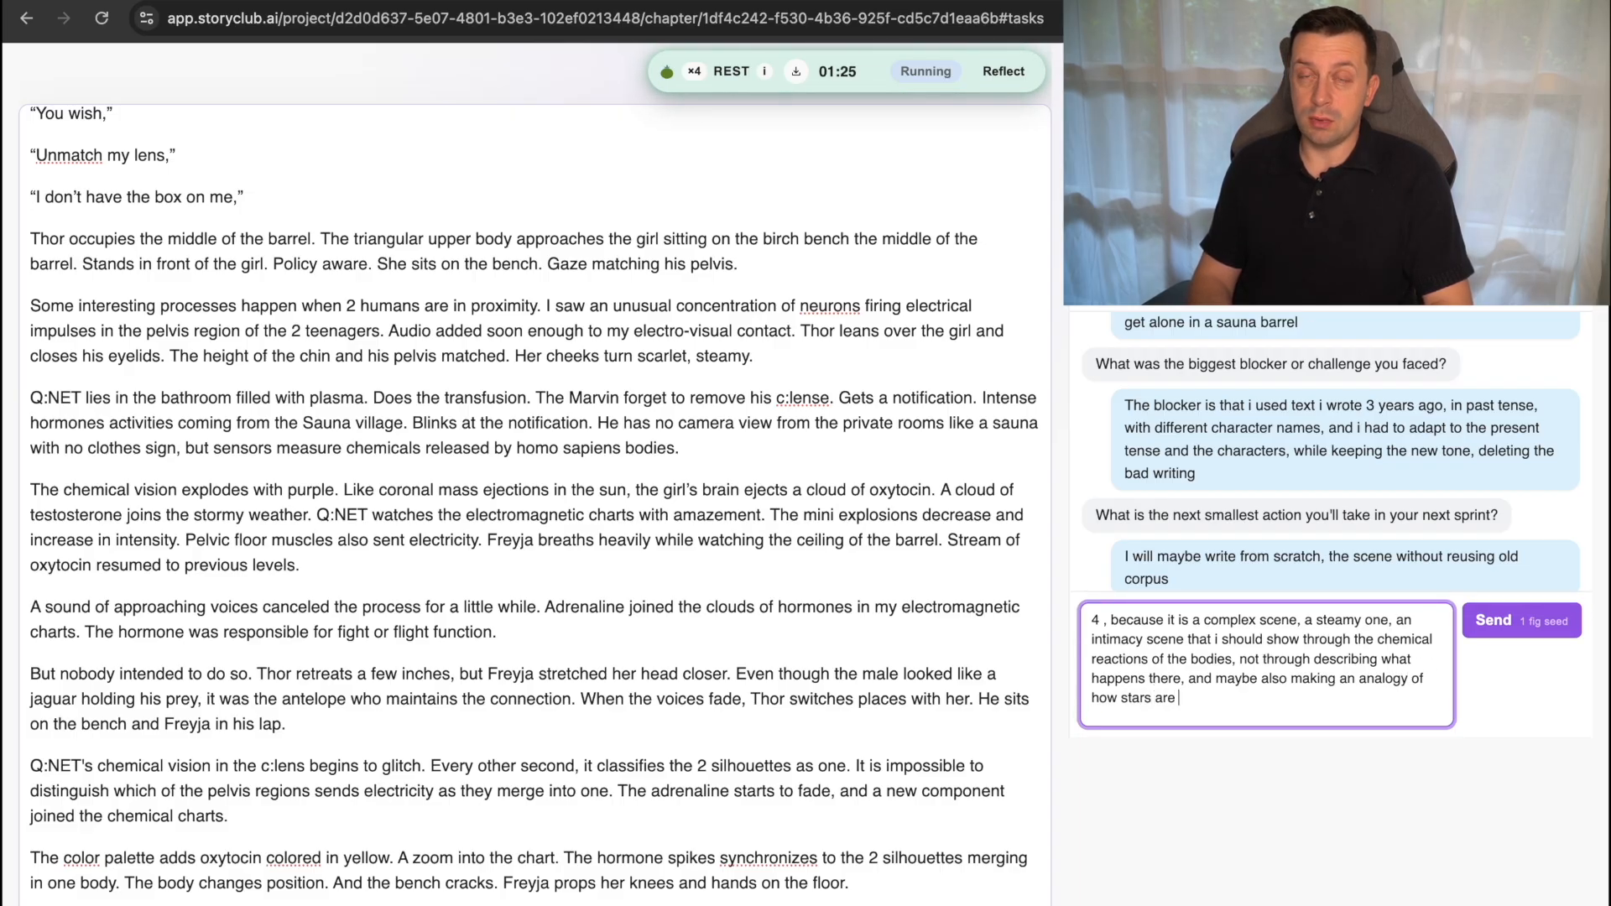
type("borne")
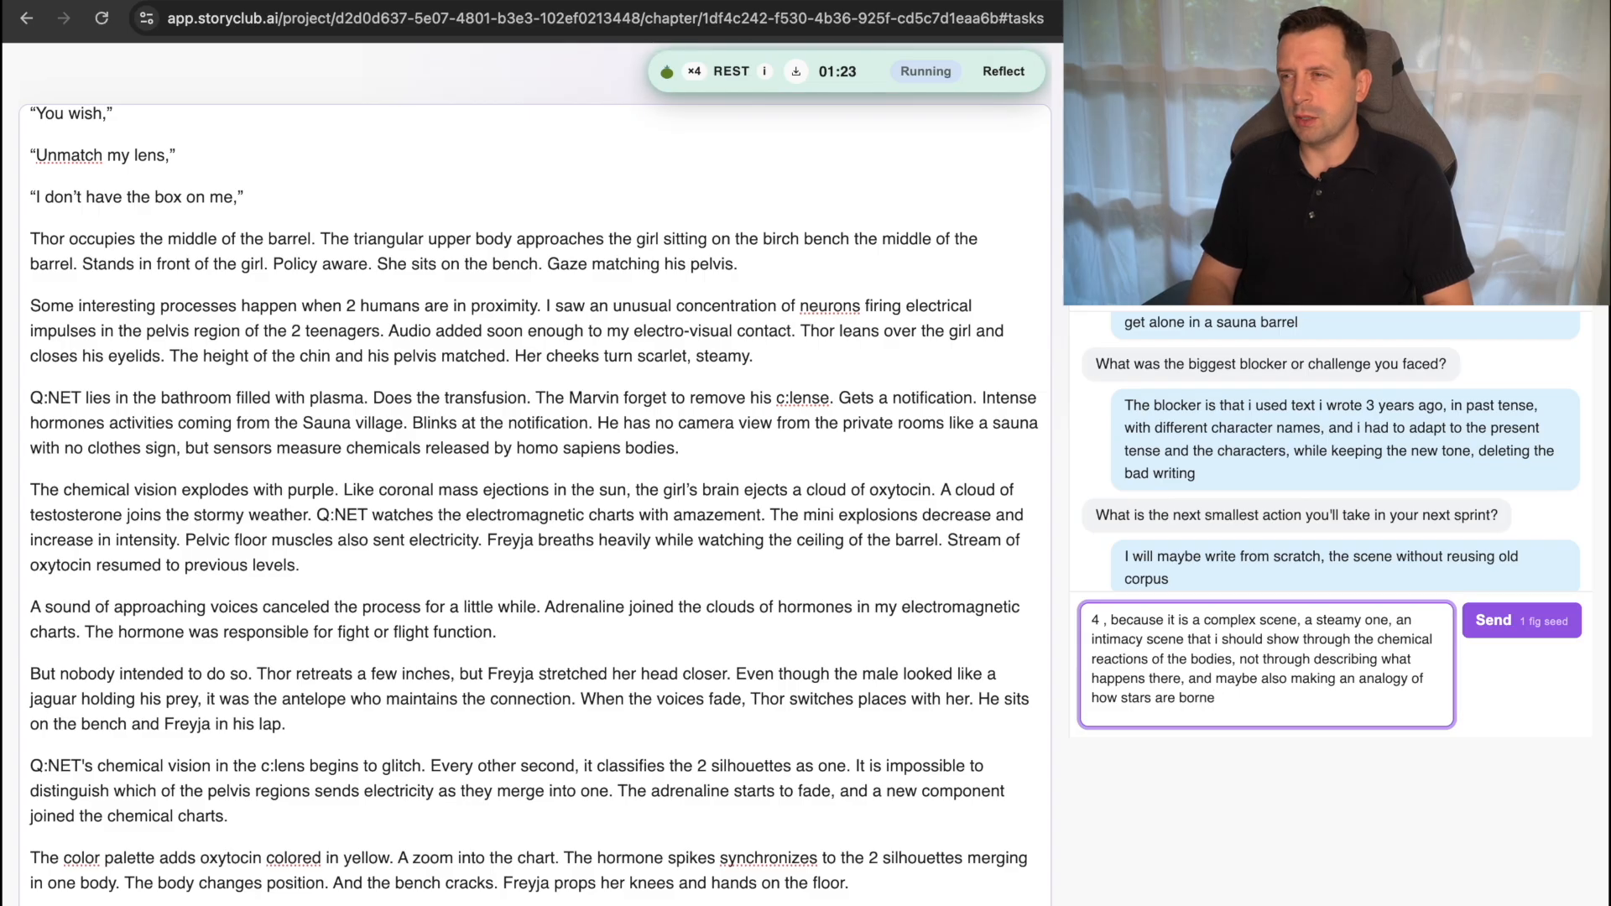
type("d,")
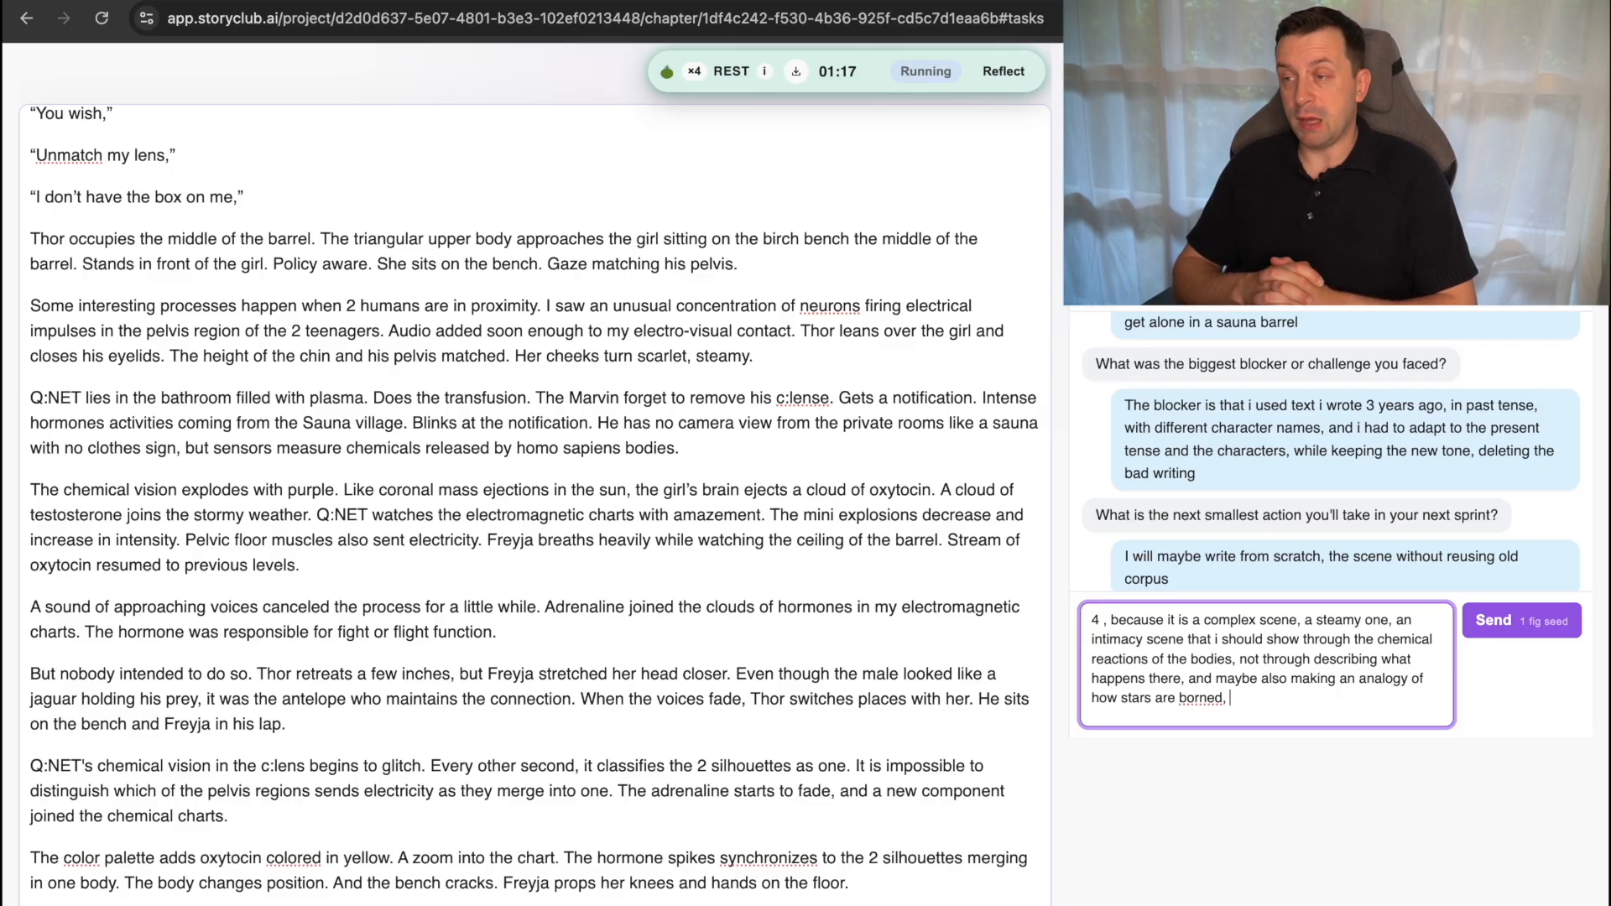
key("BackSpace")
key("BackSpace")
key("BackSpace")
key("BackSpace")
type(",")
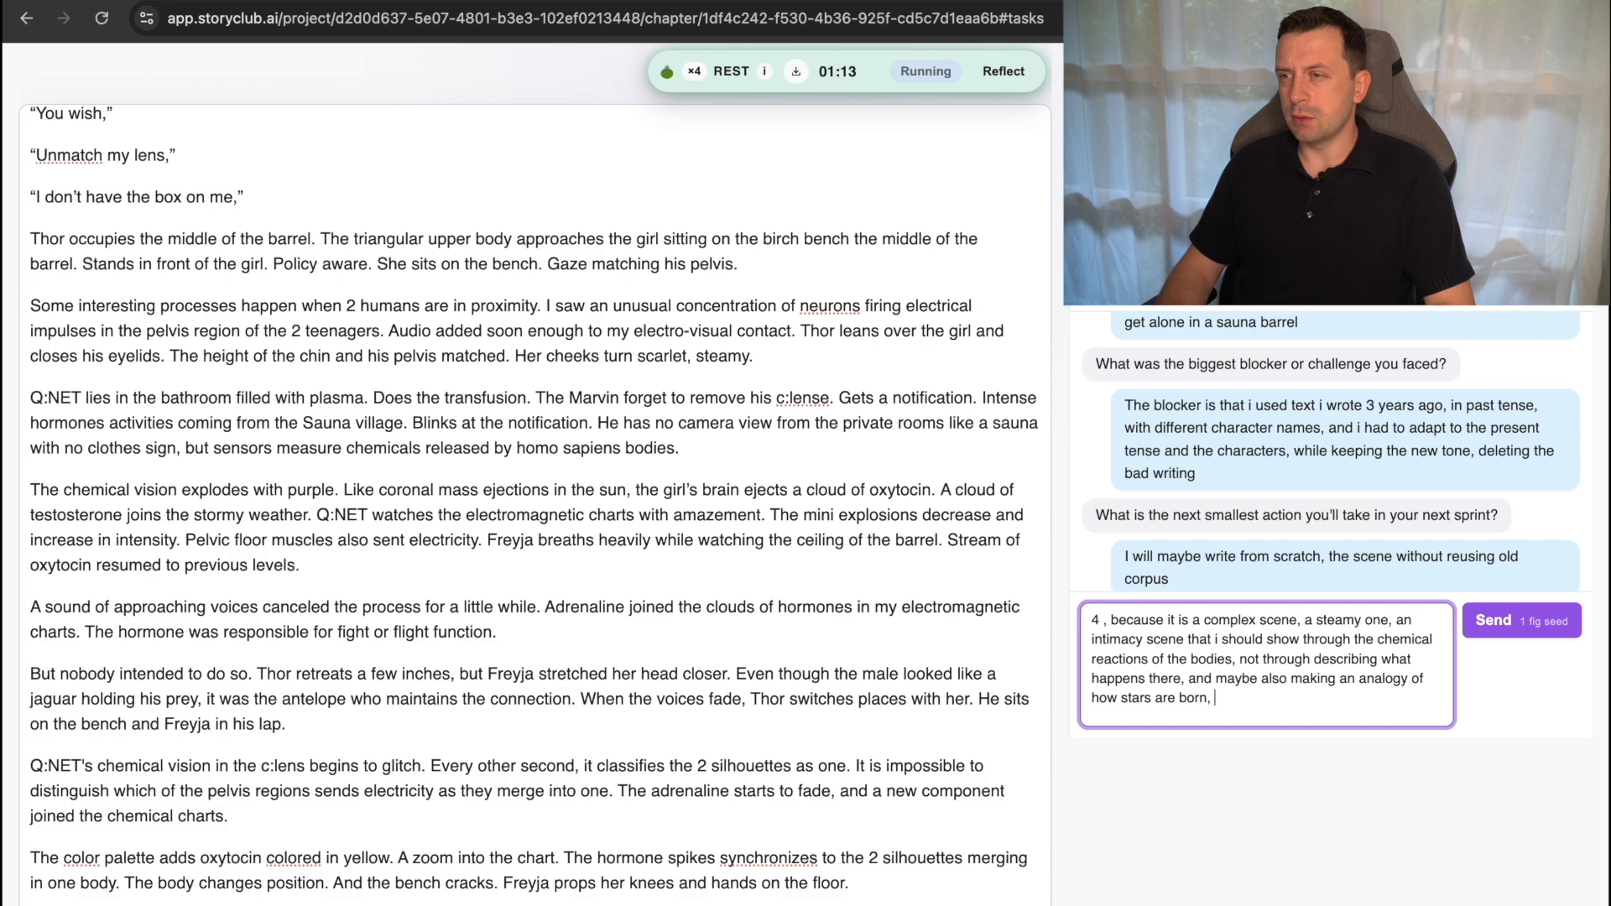
type(" and how ")
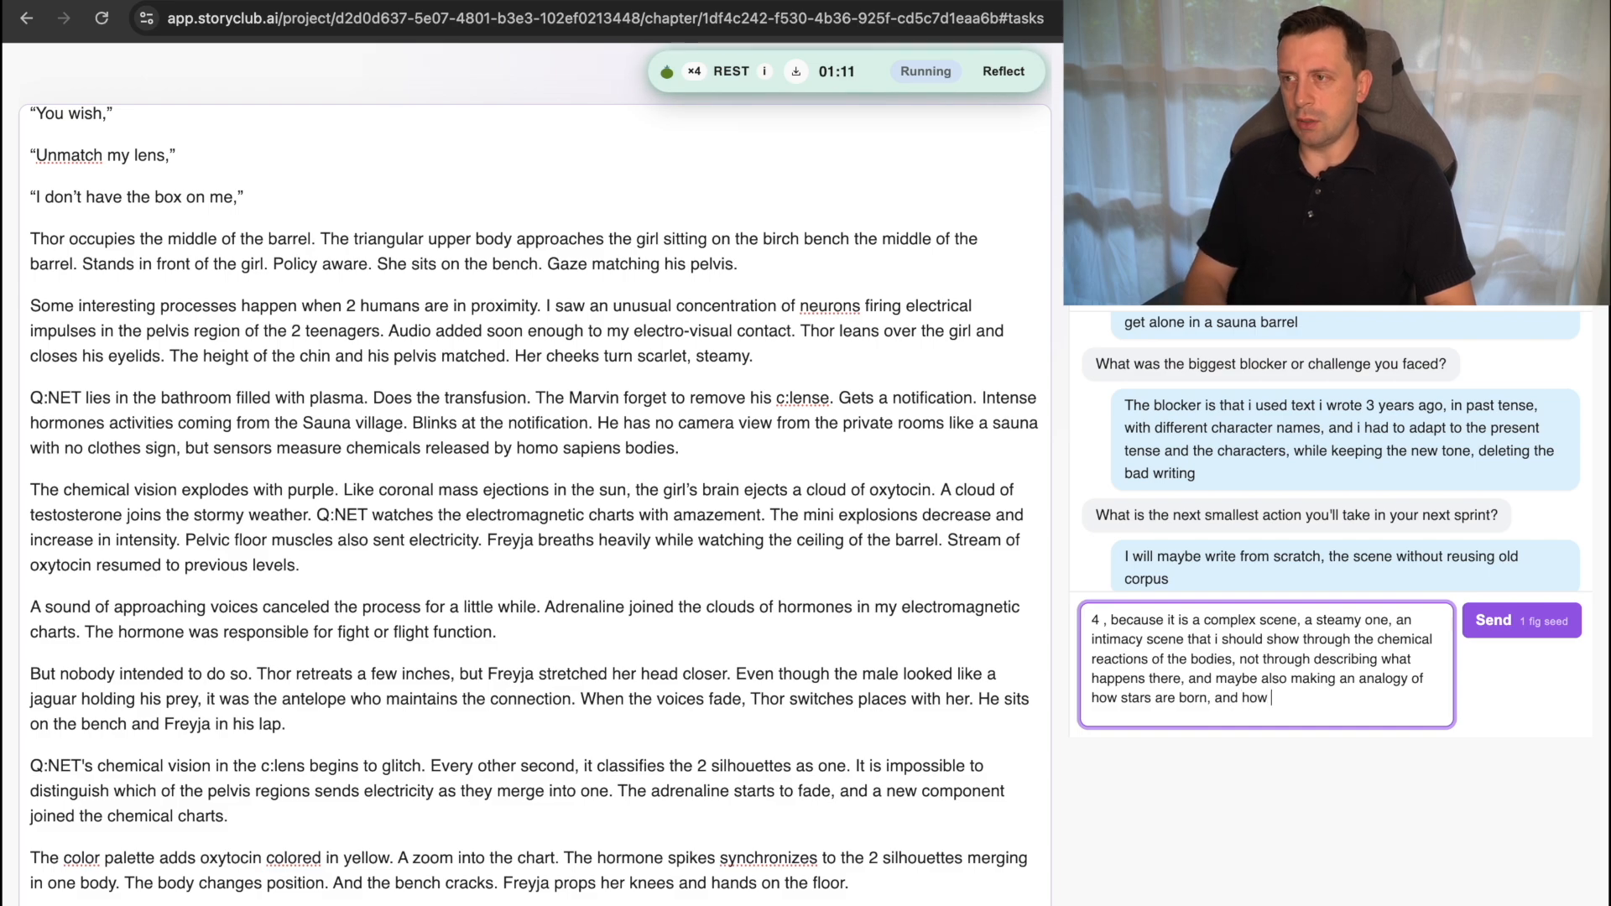
type("people have s")
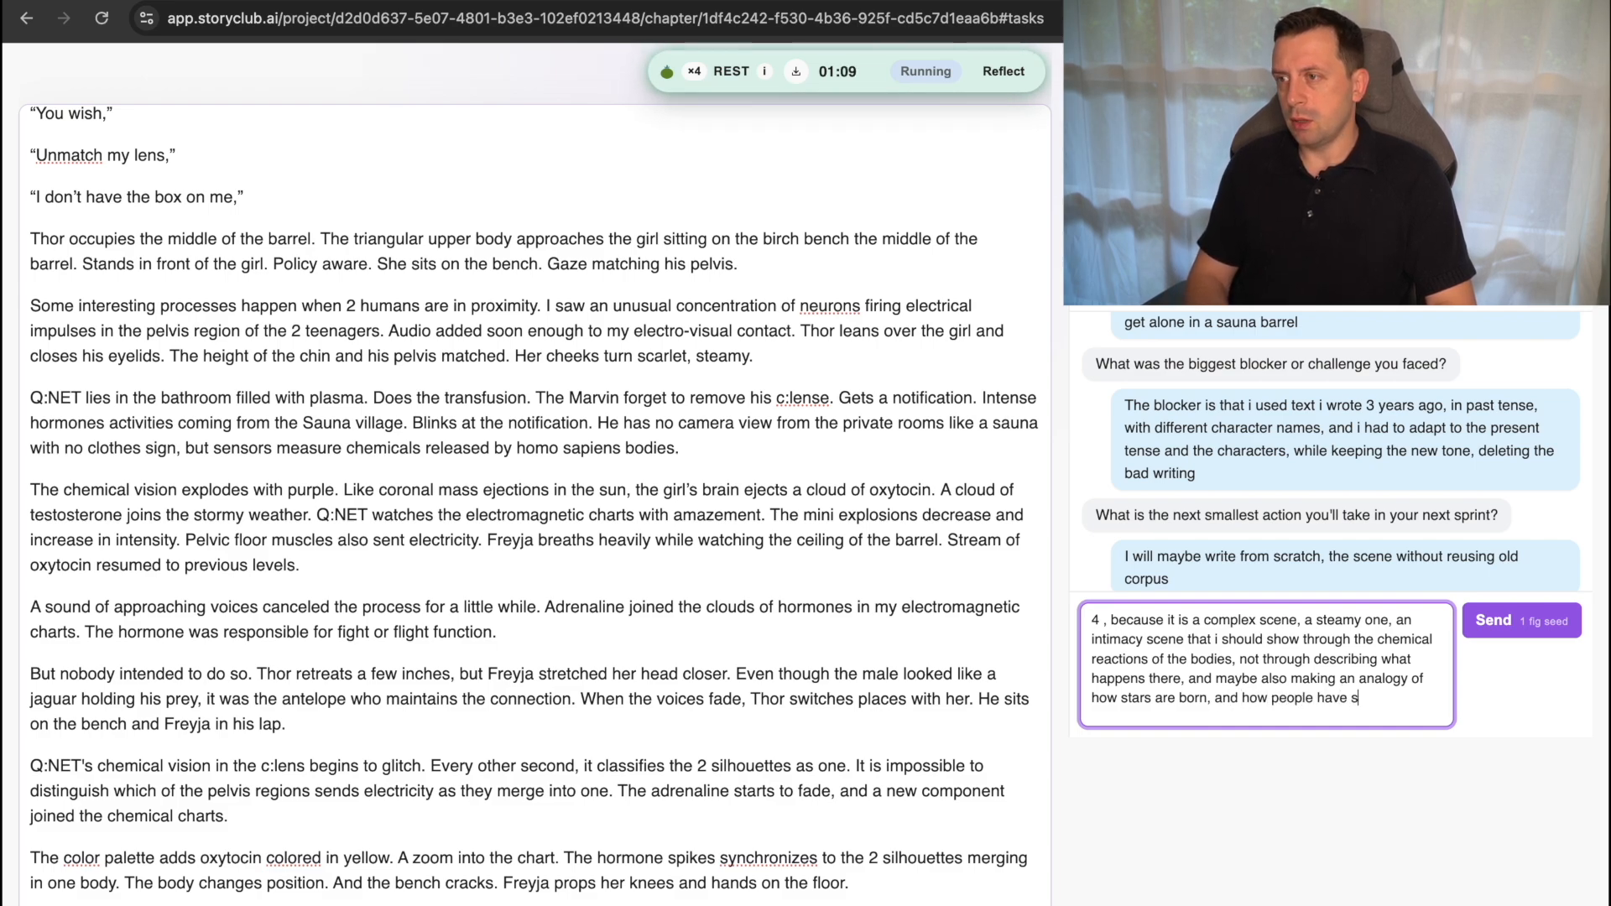
type("ex on a differ")
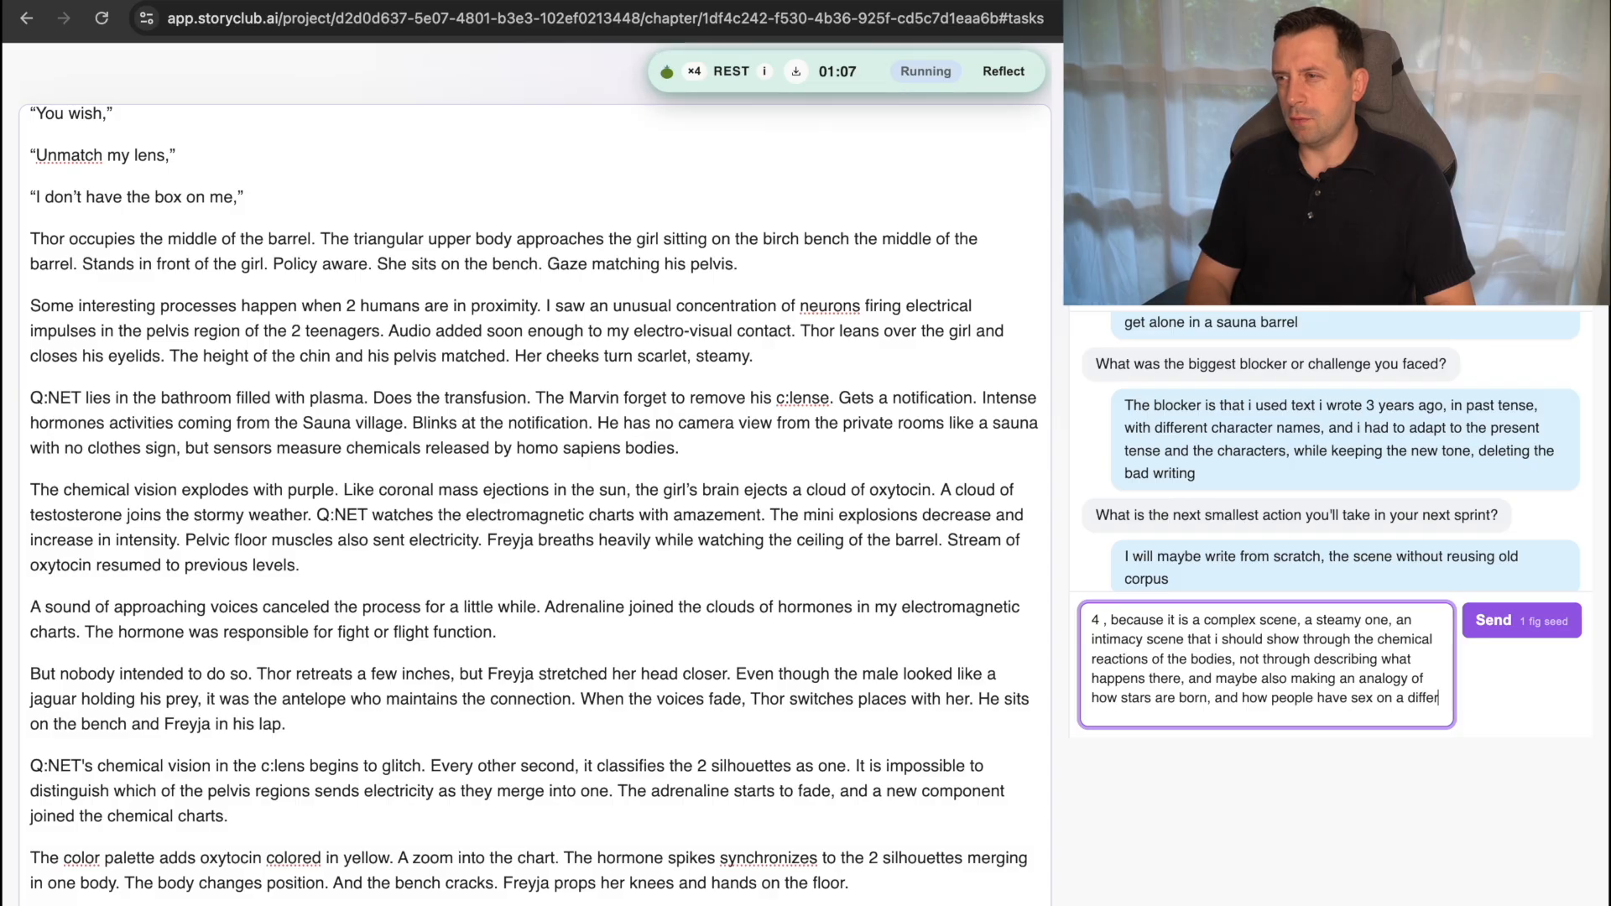
type("ent scale, we are start")
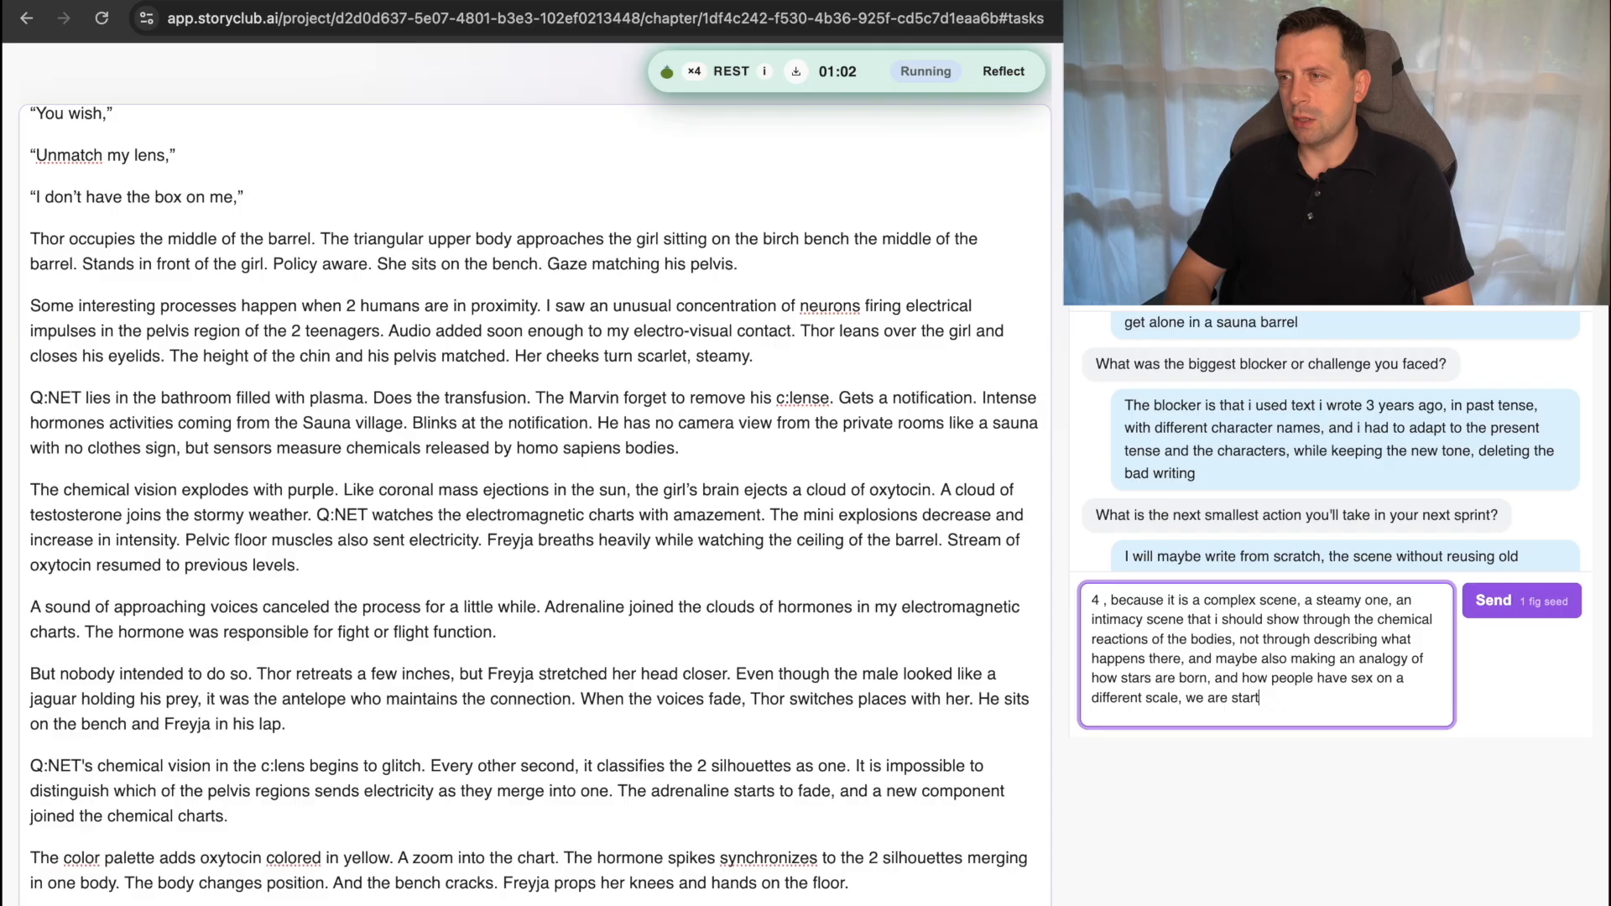
Finish the difficulty answer with the comparison to human intimacy "on a different scale, we are stardust" and send it.
key("BackSpace")
type("d")
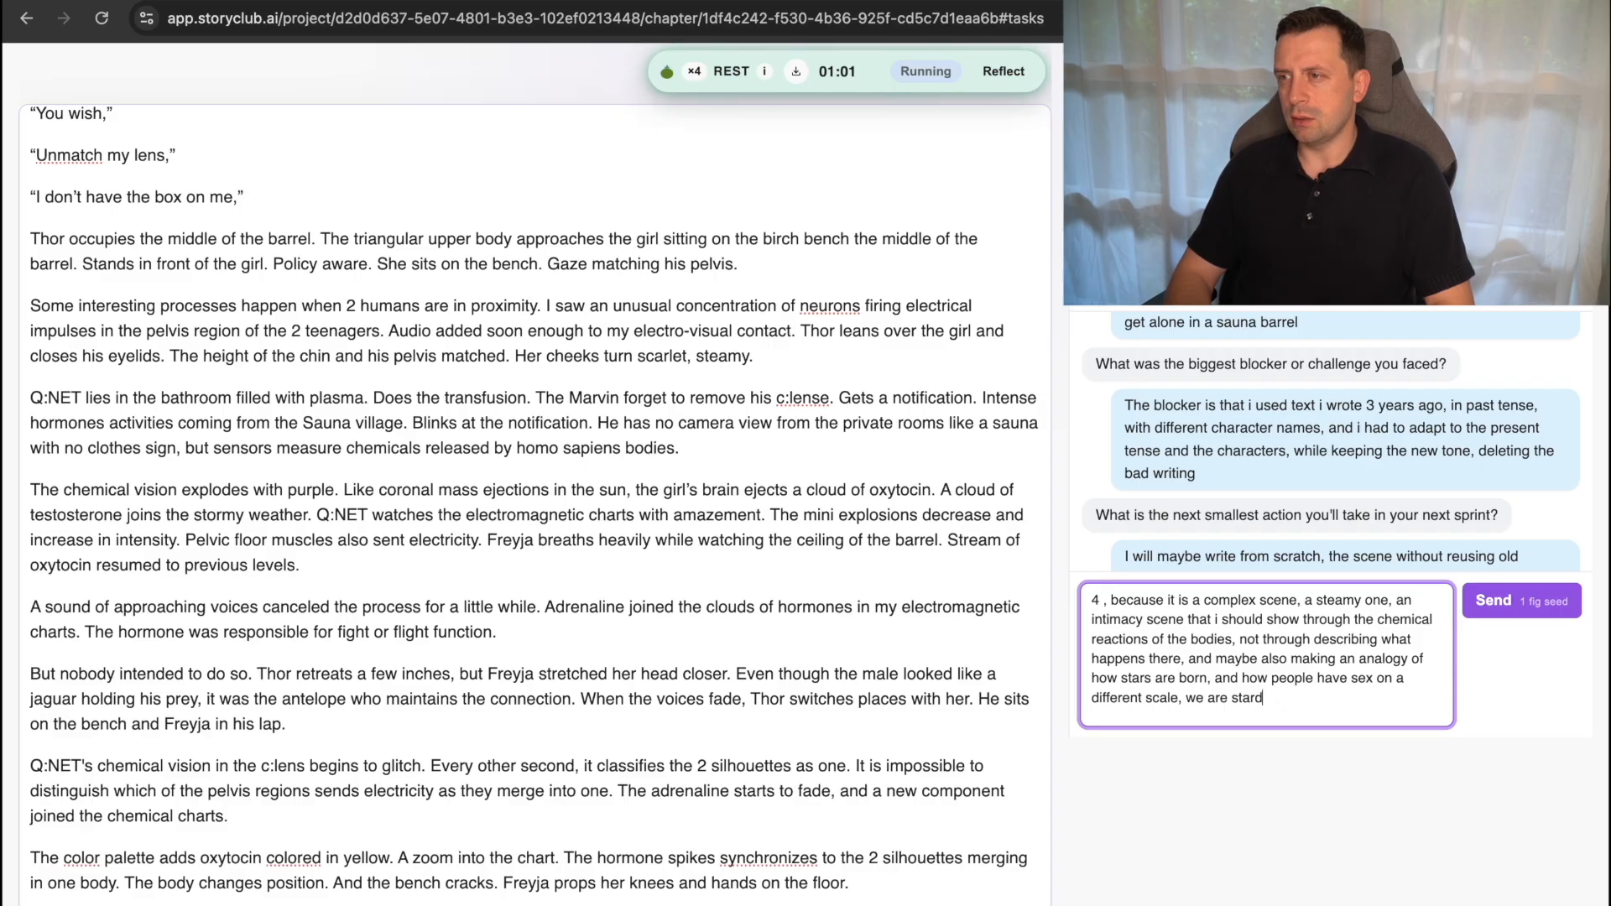
type("ust")
key("Return")
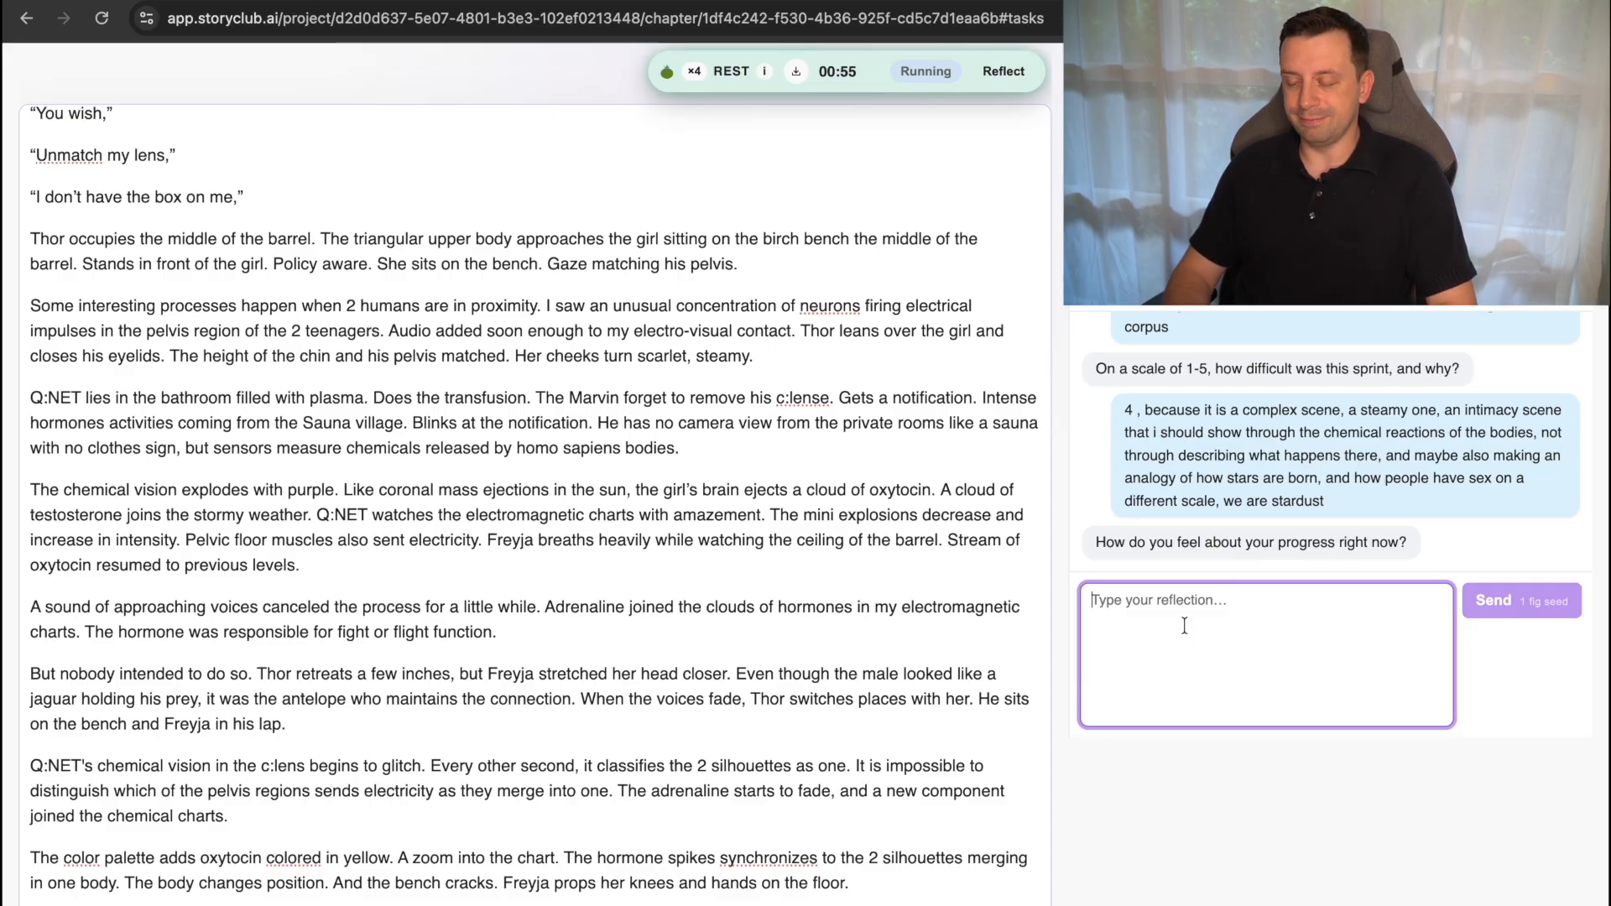
Begin the answer about feelings on progress with "I feel im on the good track, but to do the analogy between stars".
type("I feel ")
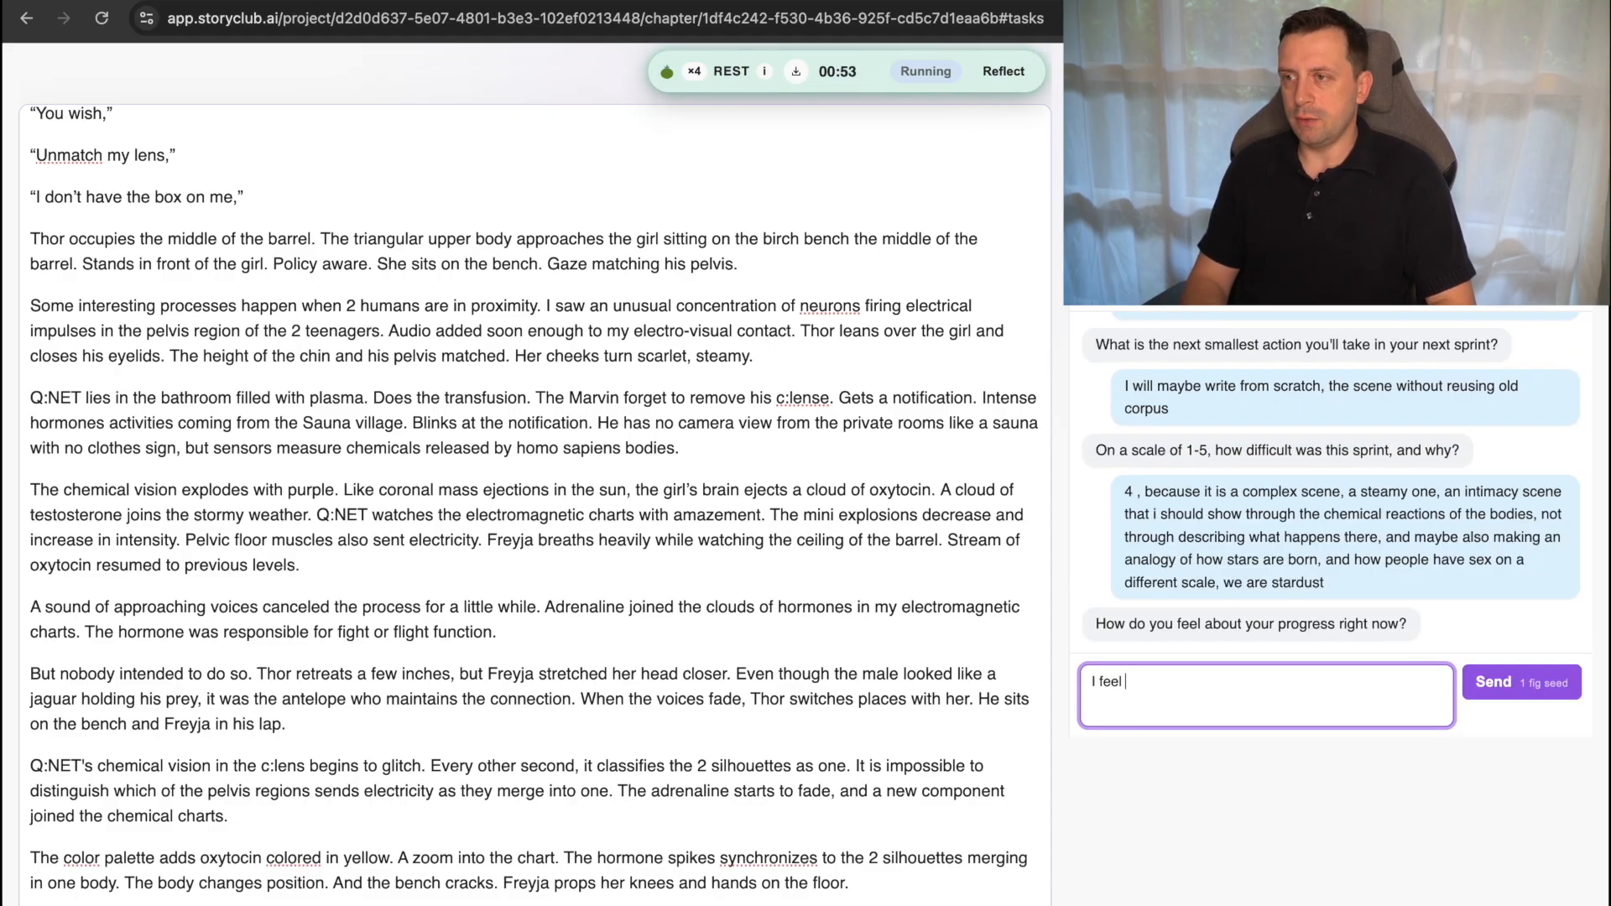
type("im on the good ")
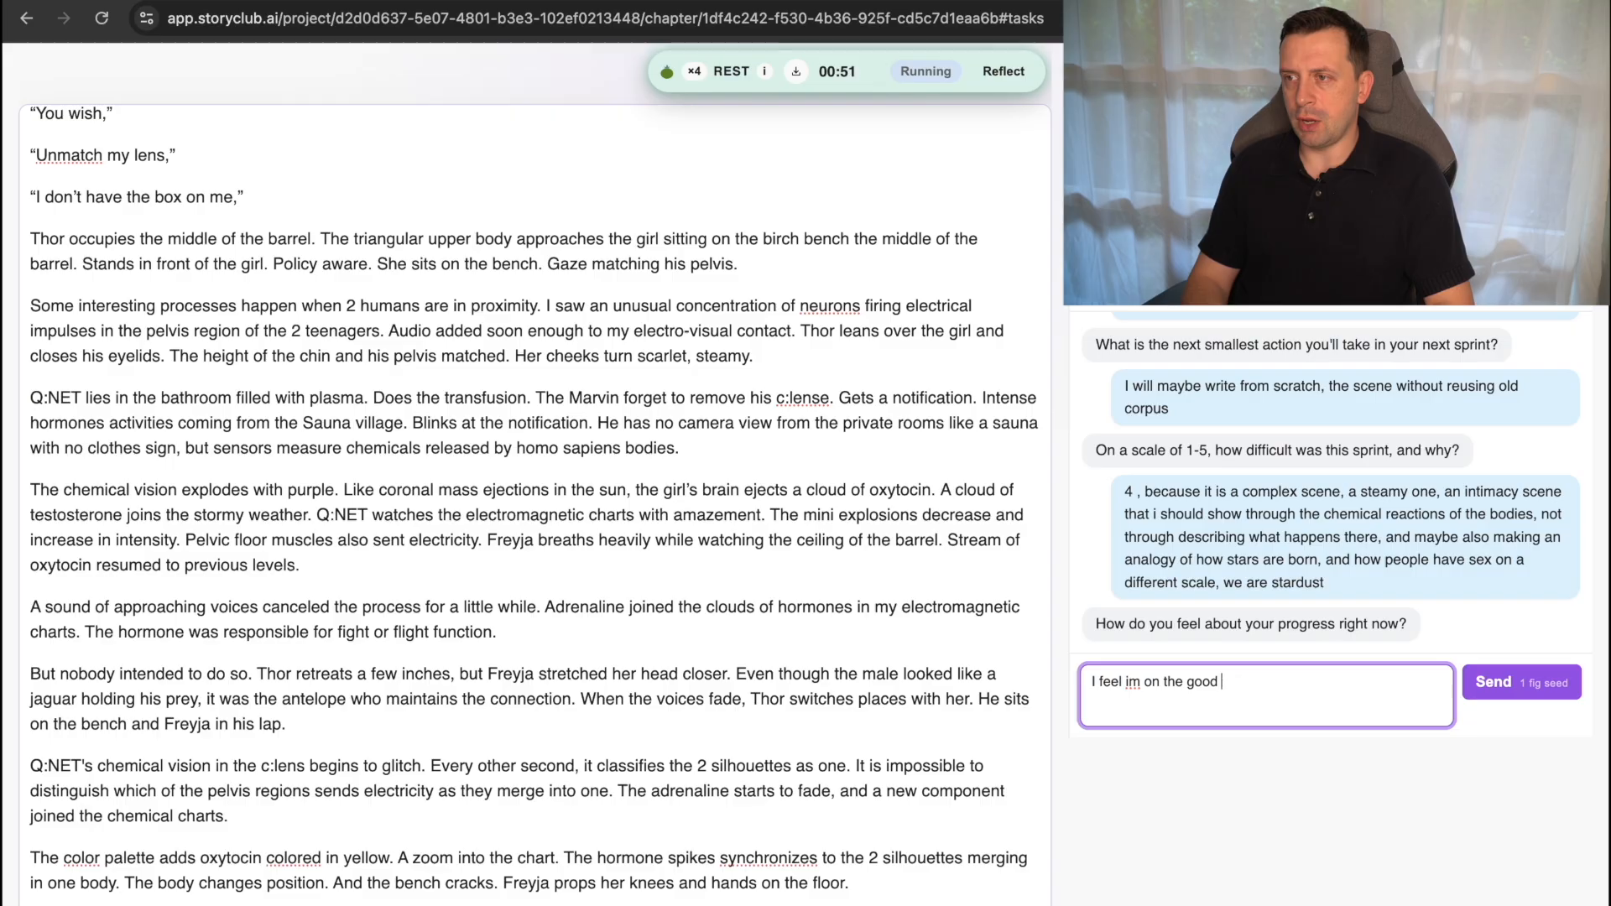
type("track  but ")
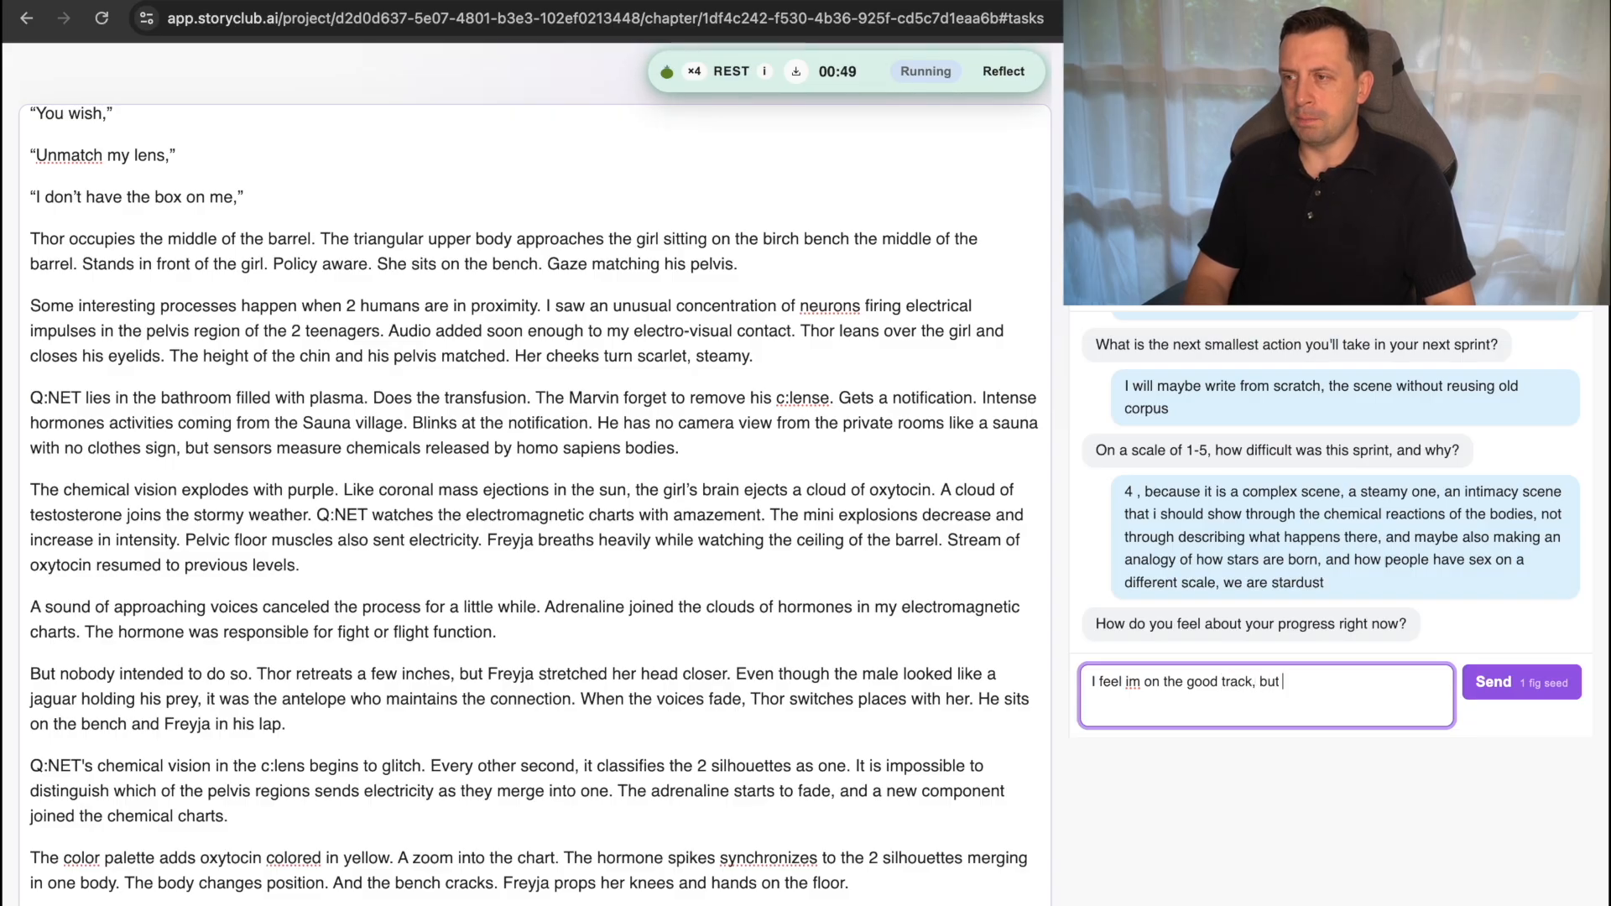
type("do ")
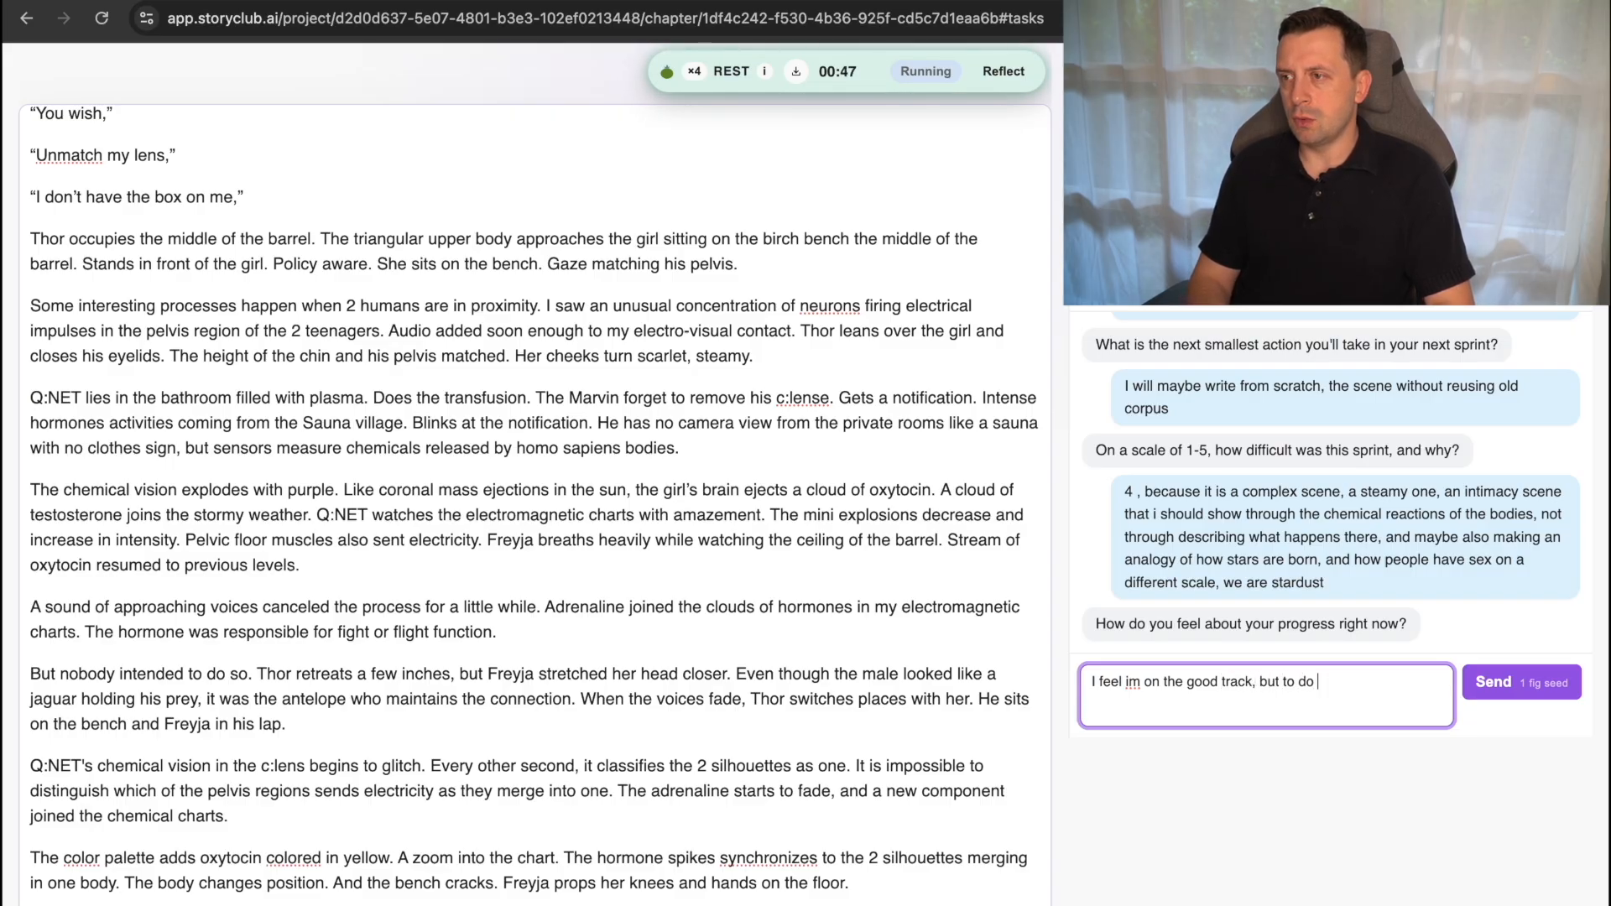
type("do the analogy between ")
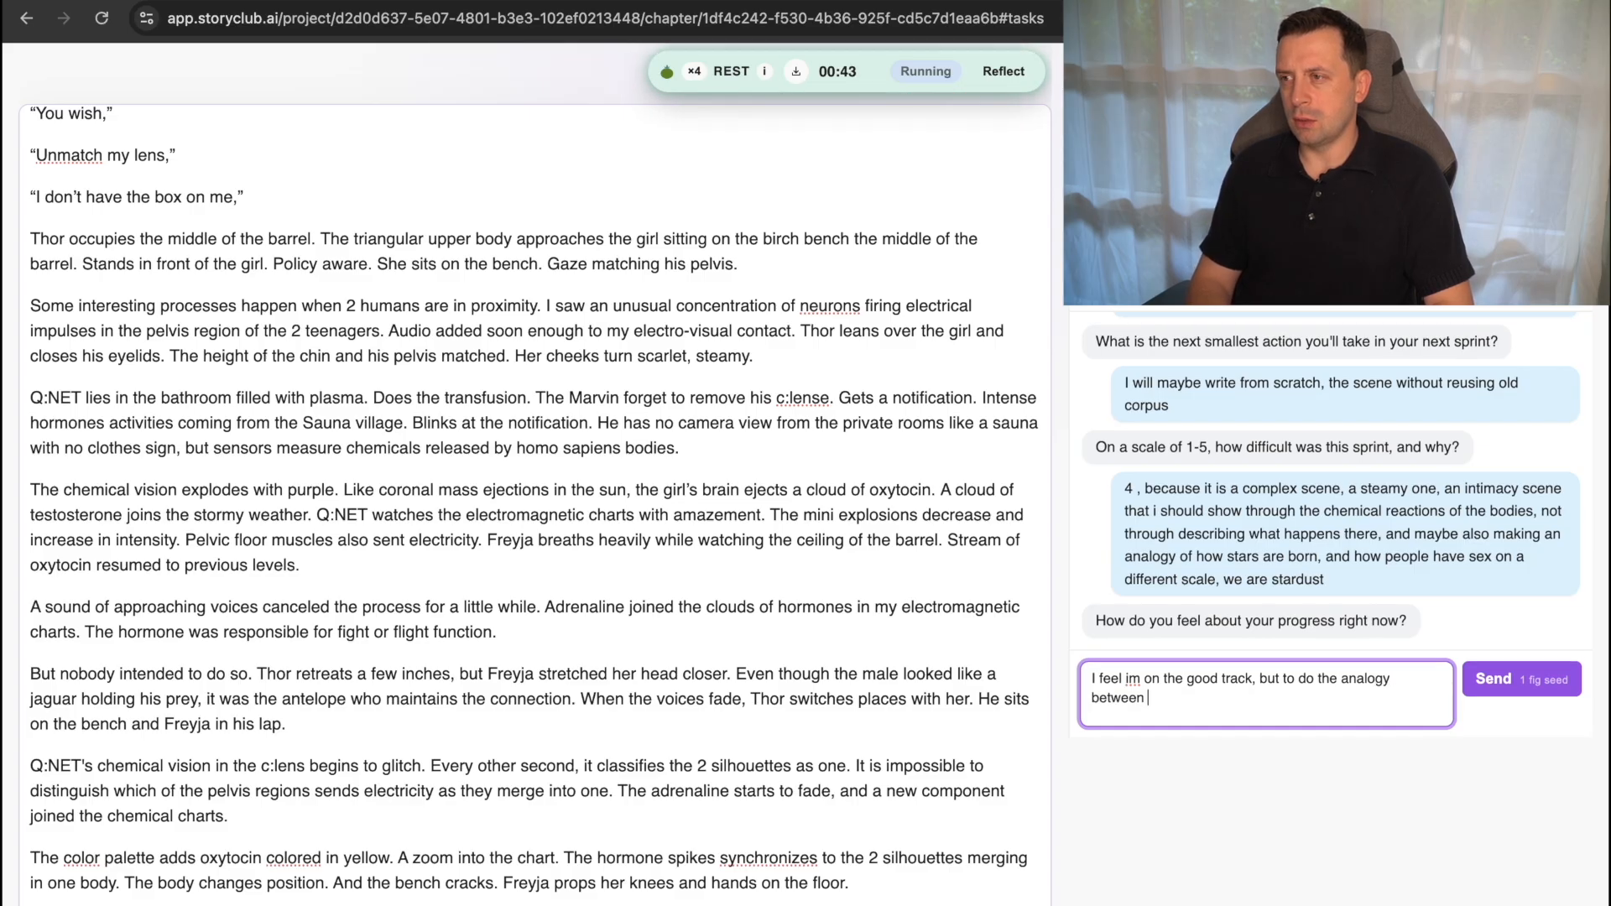
type("stars e")
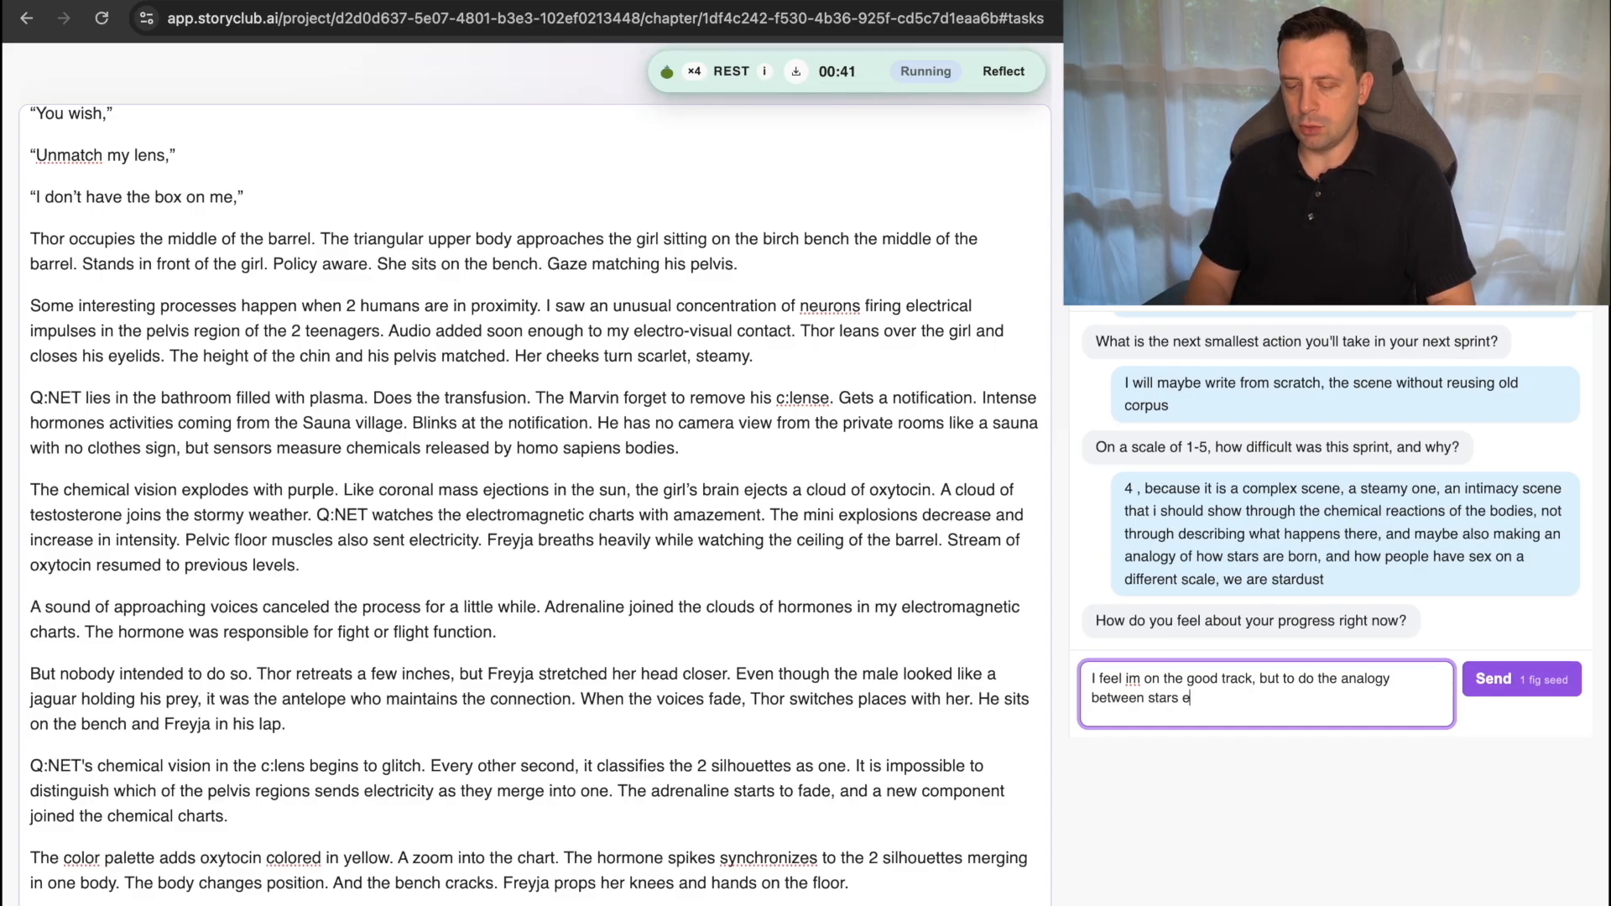
key("BackSpace")
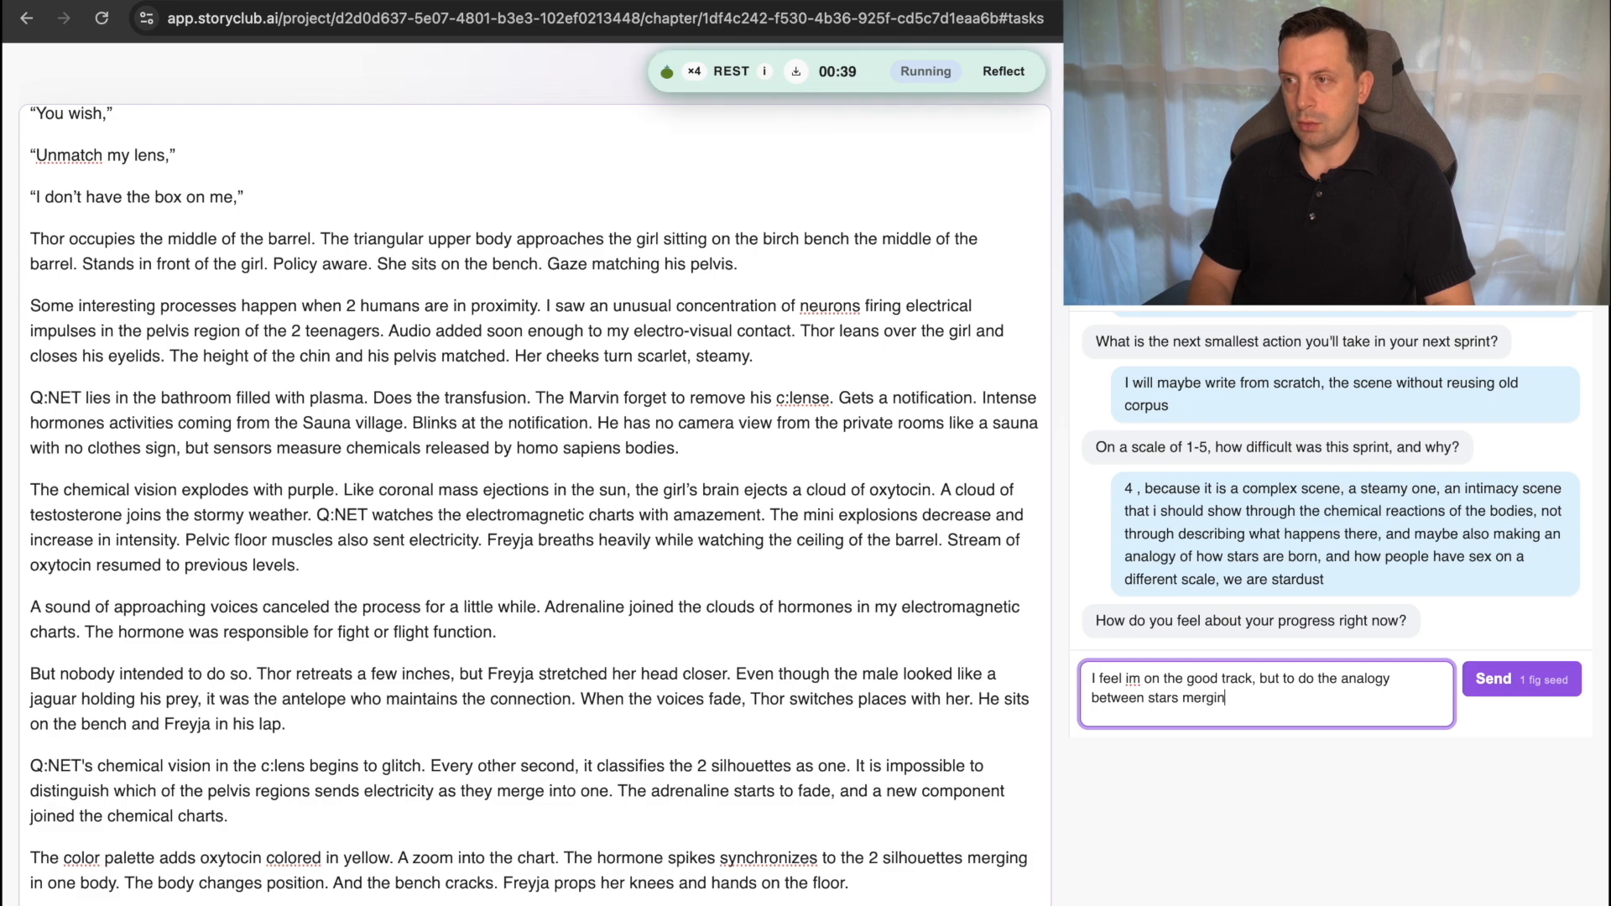
Continue the progress answer with "merging and bodies merging I would need a few more".
type("merging and bodies m")
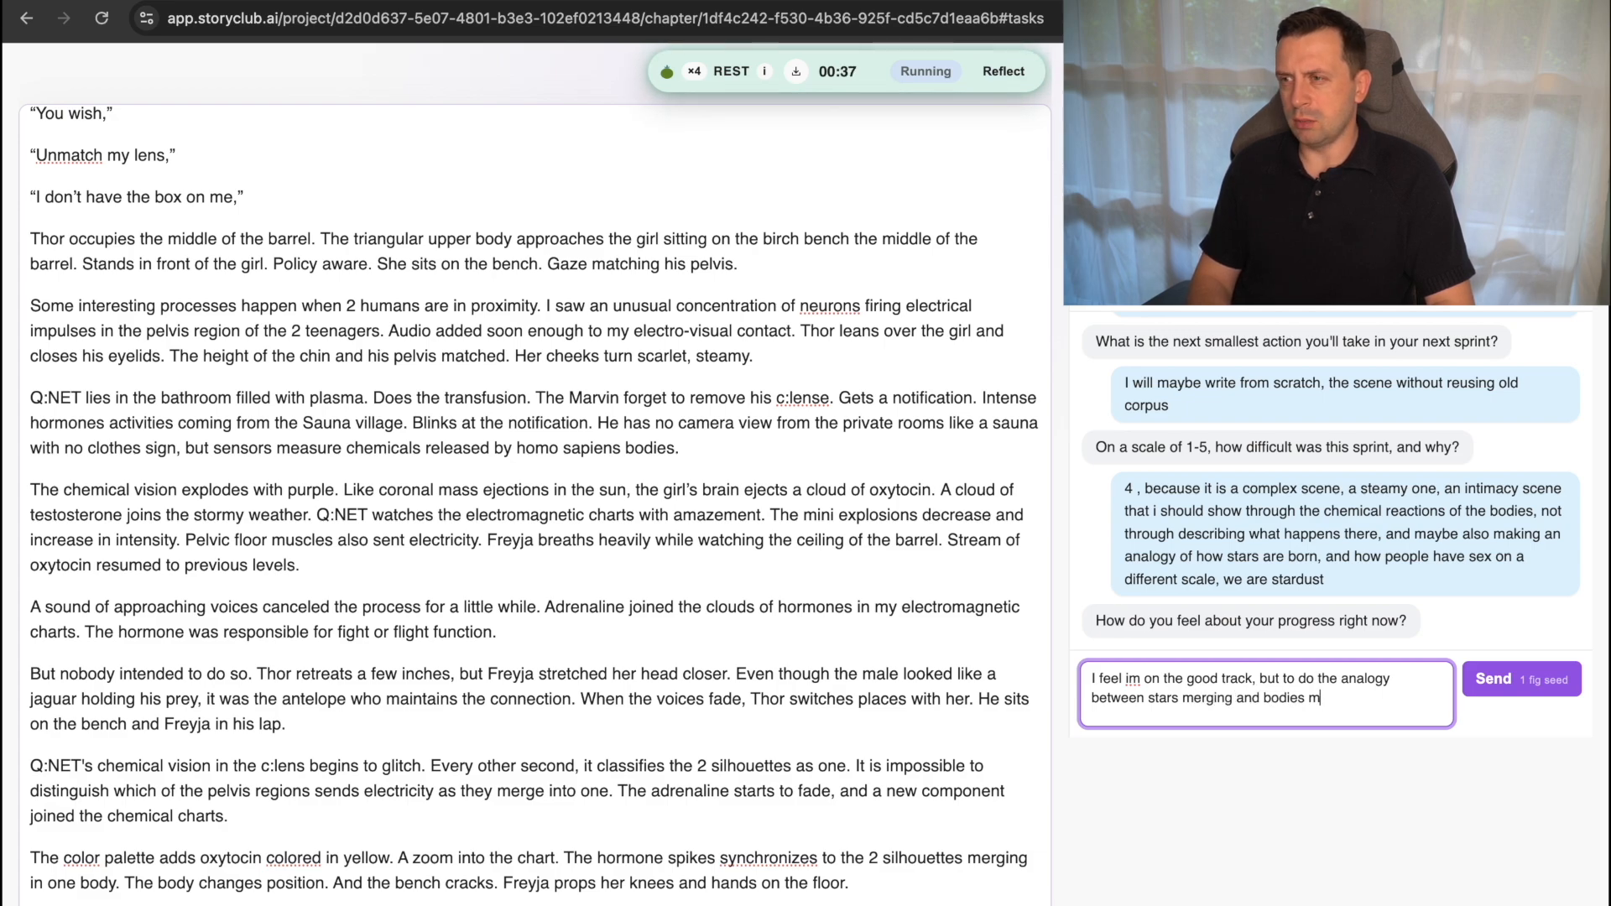
type("erging I wou")
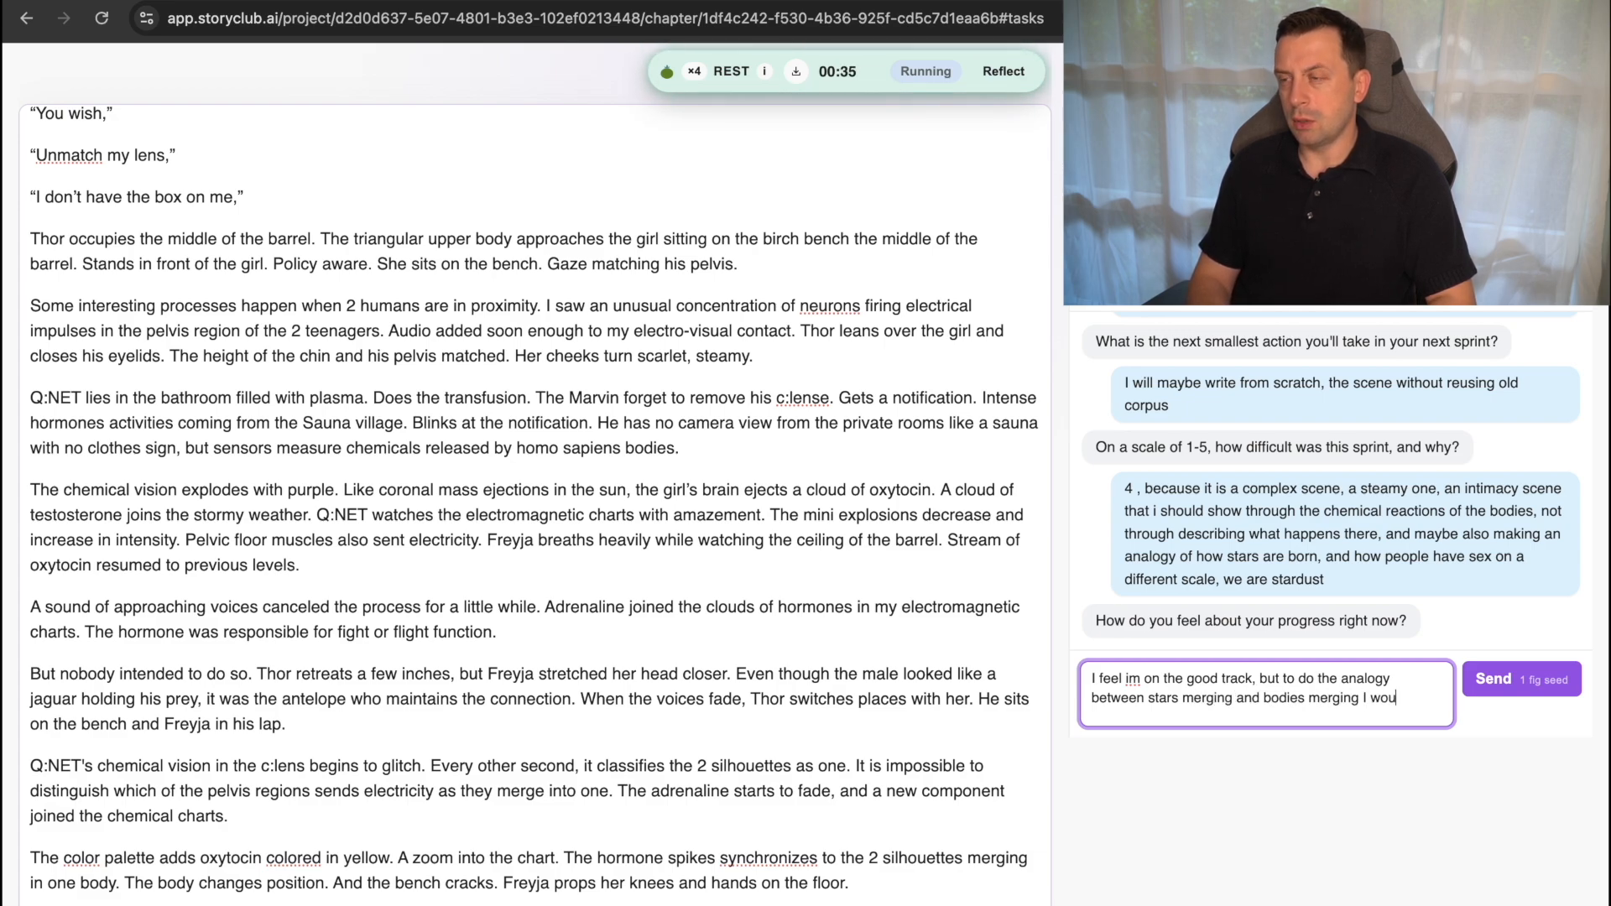
type("ld need")
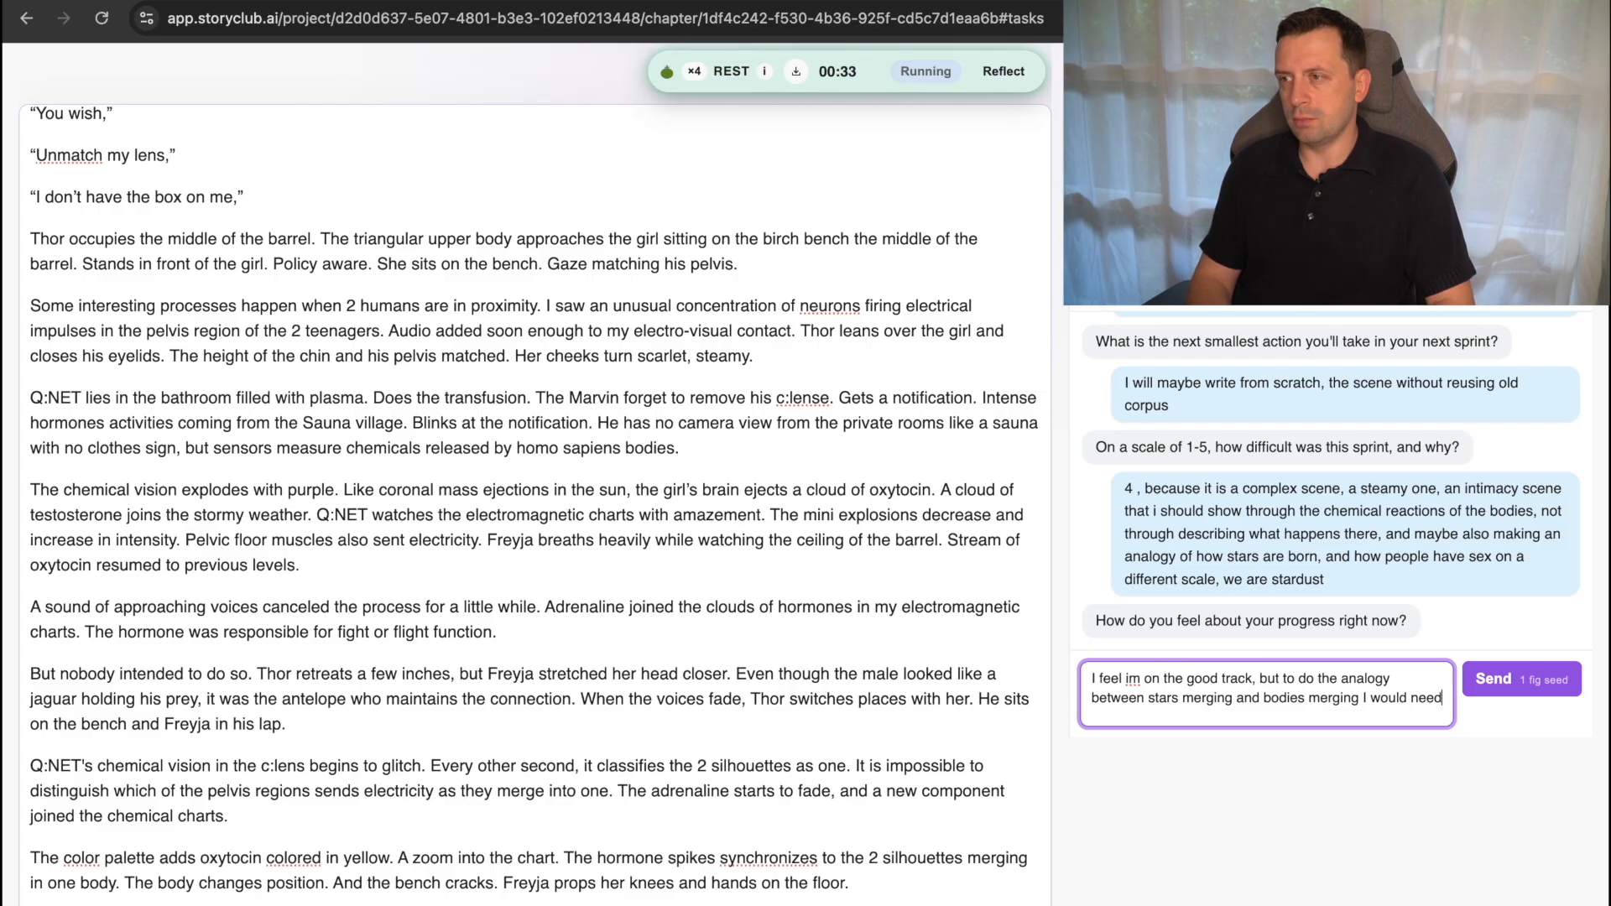
type(" a few")
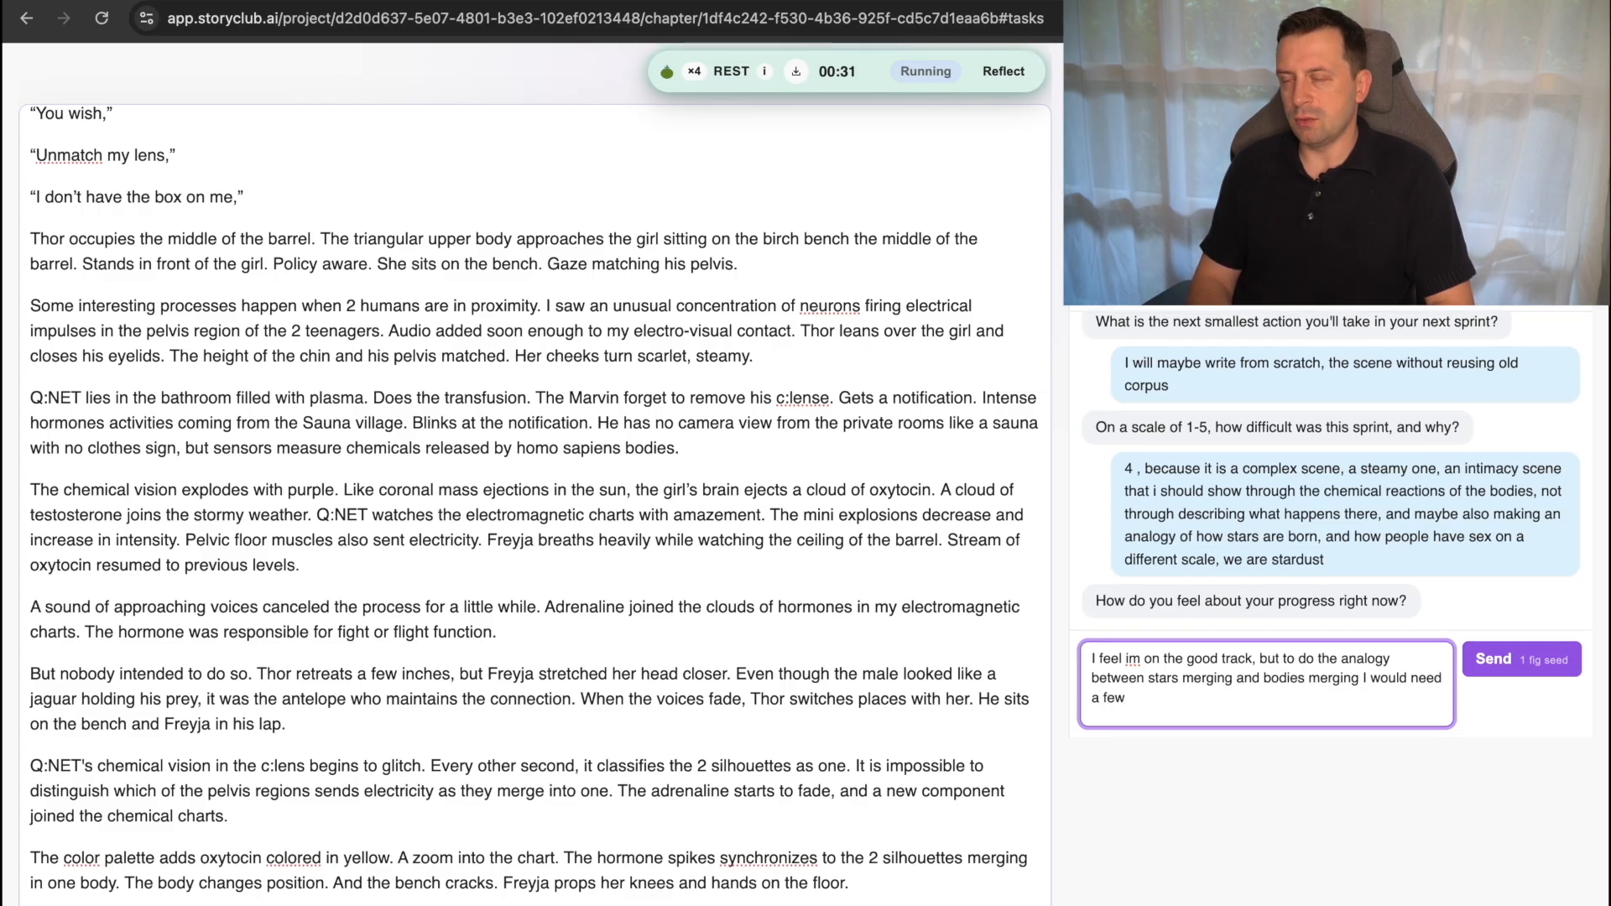
type(" moe")
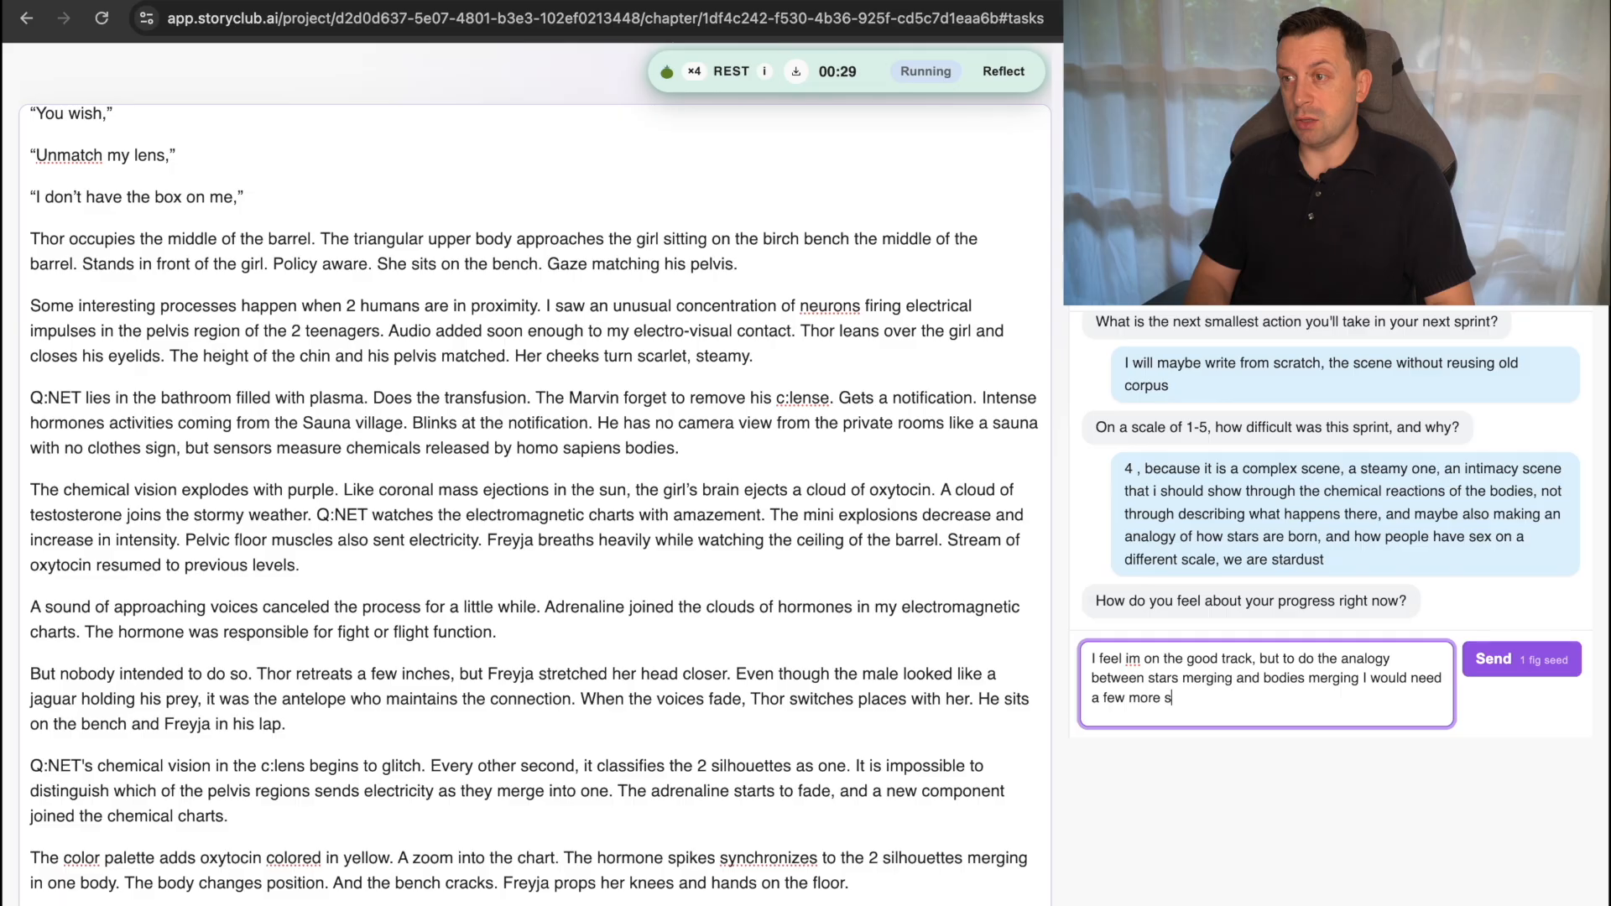
type(" sesions,")
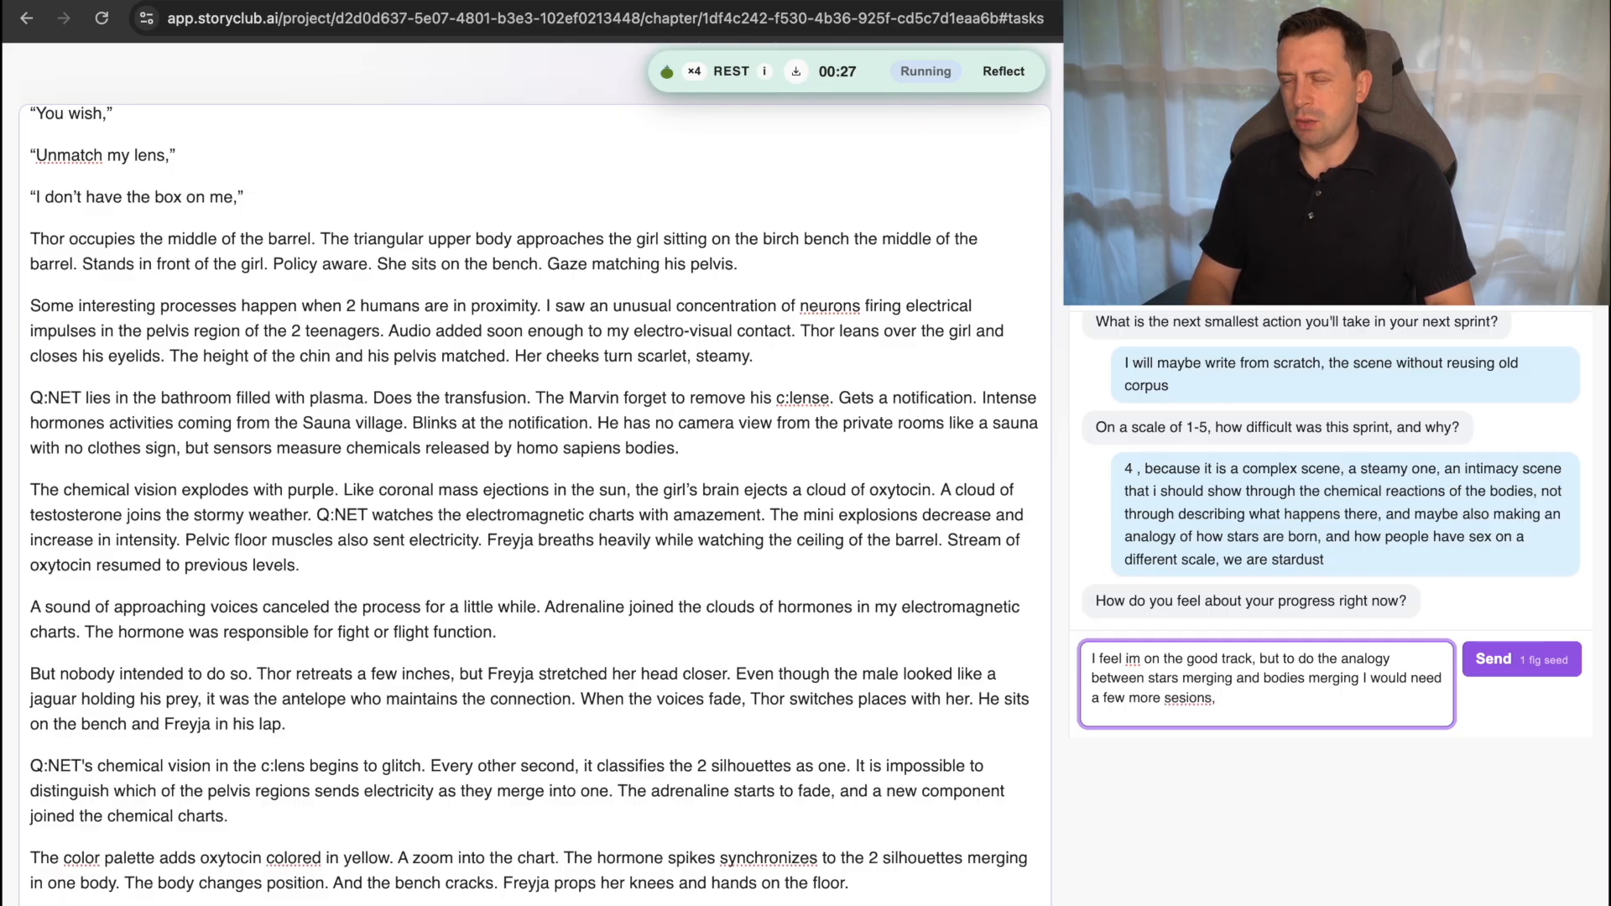
type(" of writing,")
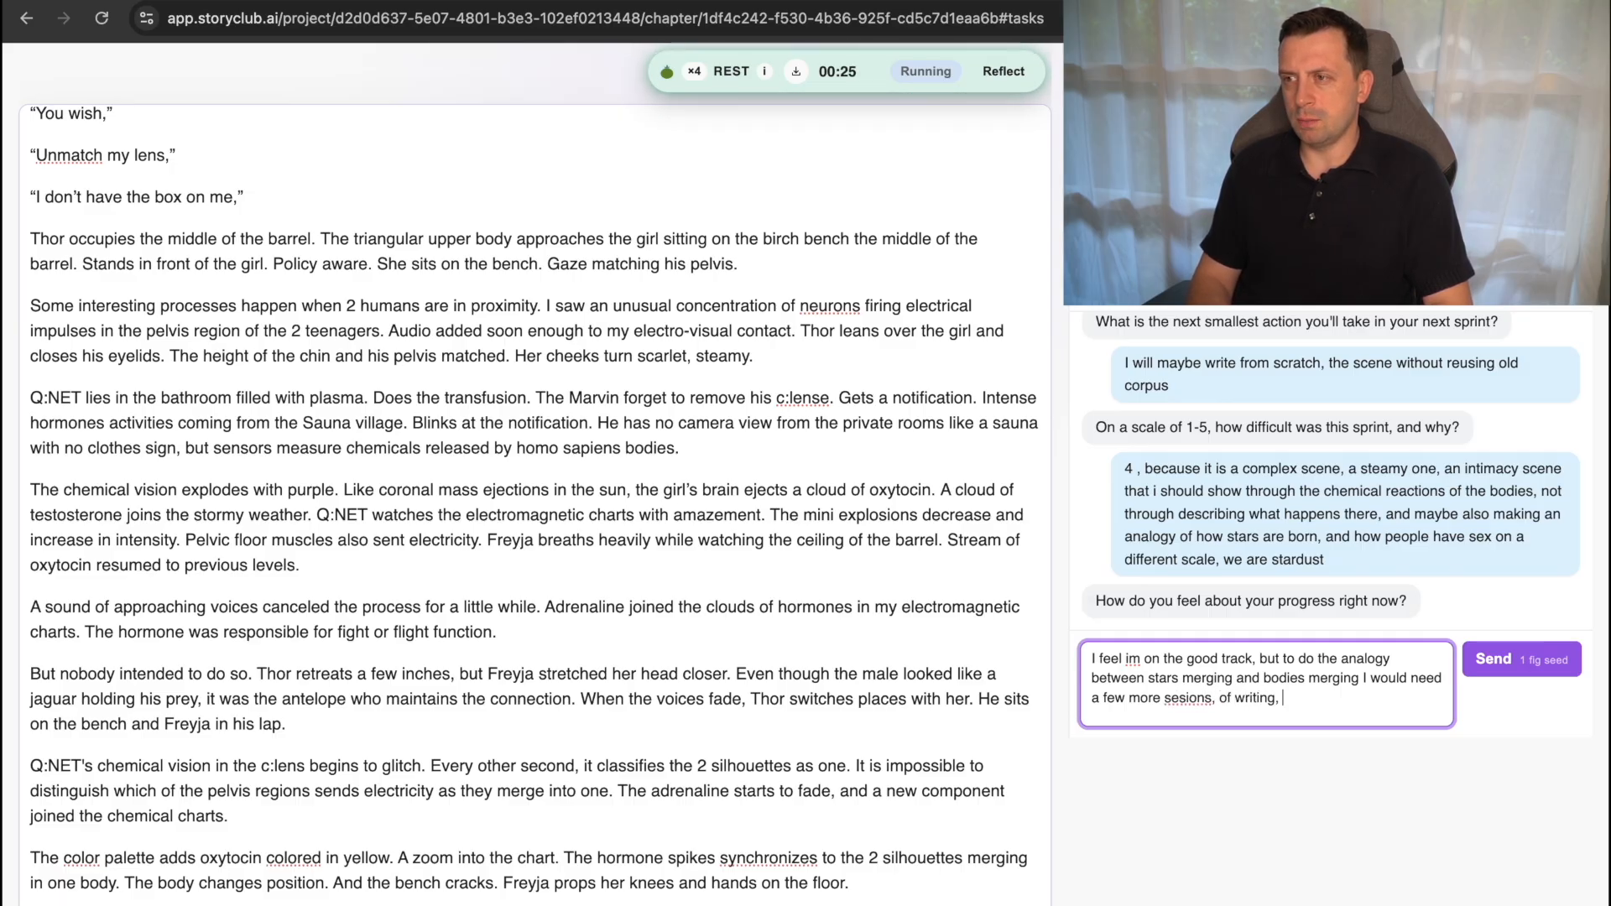
type(" plus a few ")
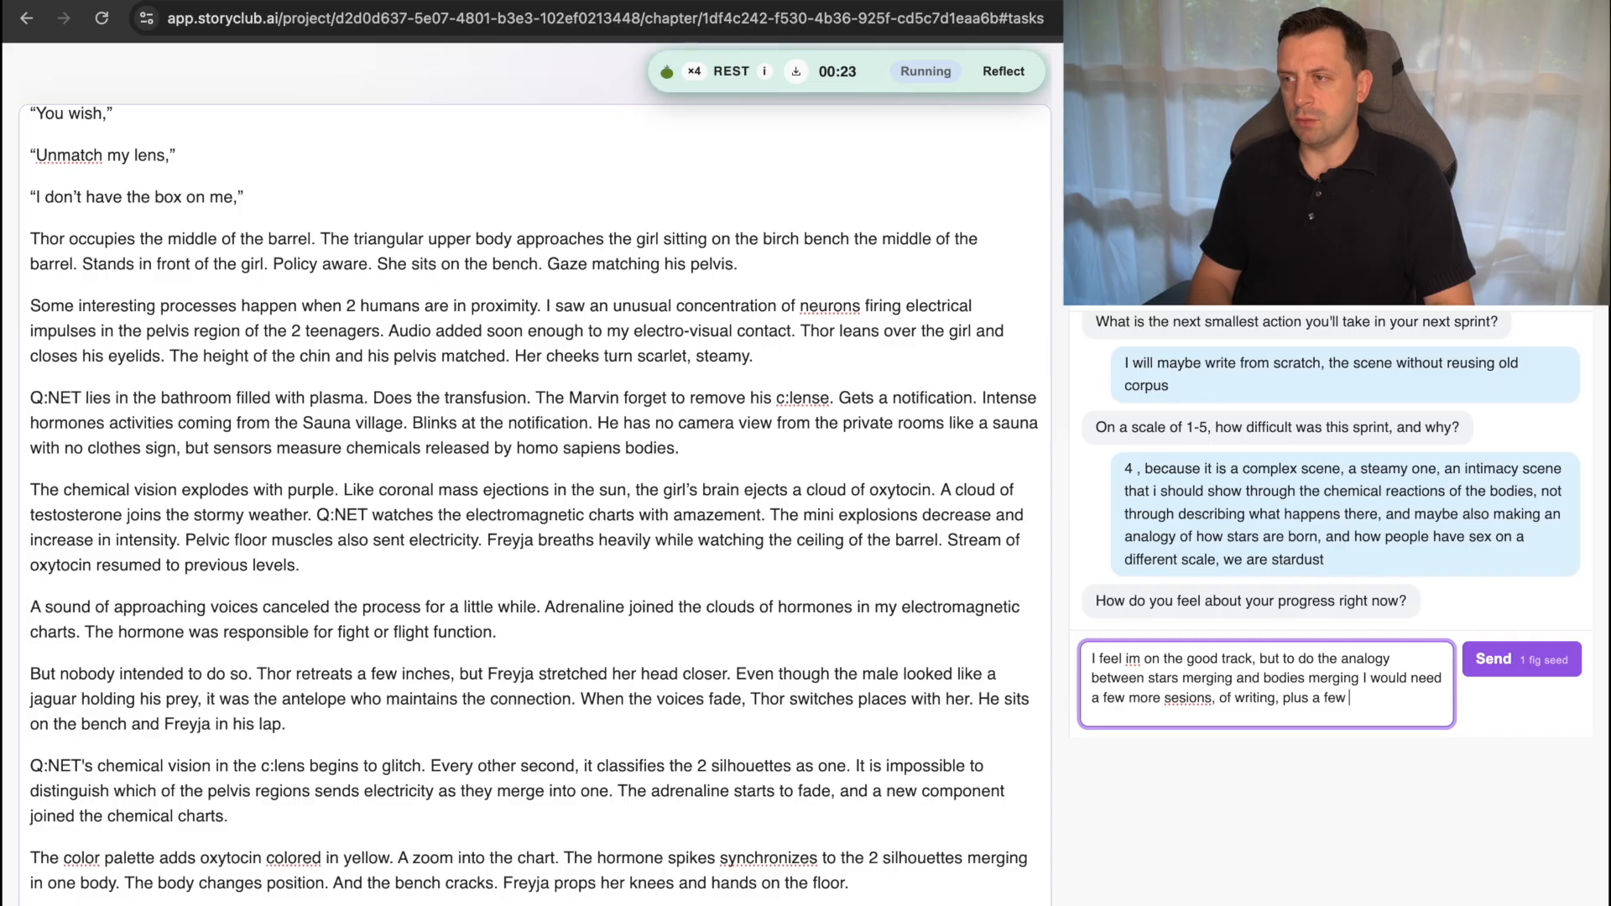
type("sess")
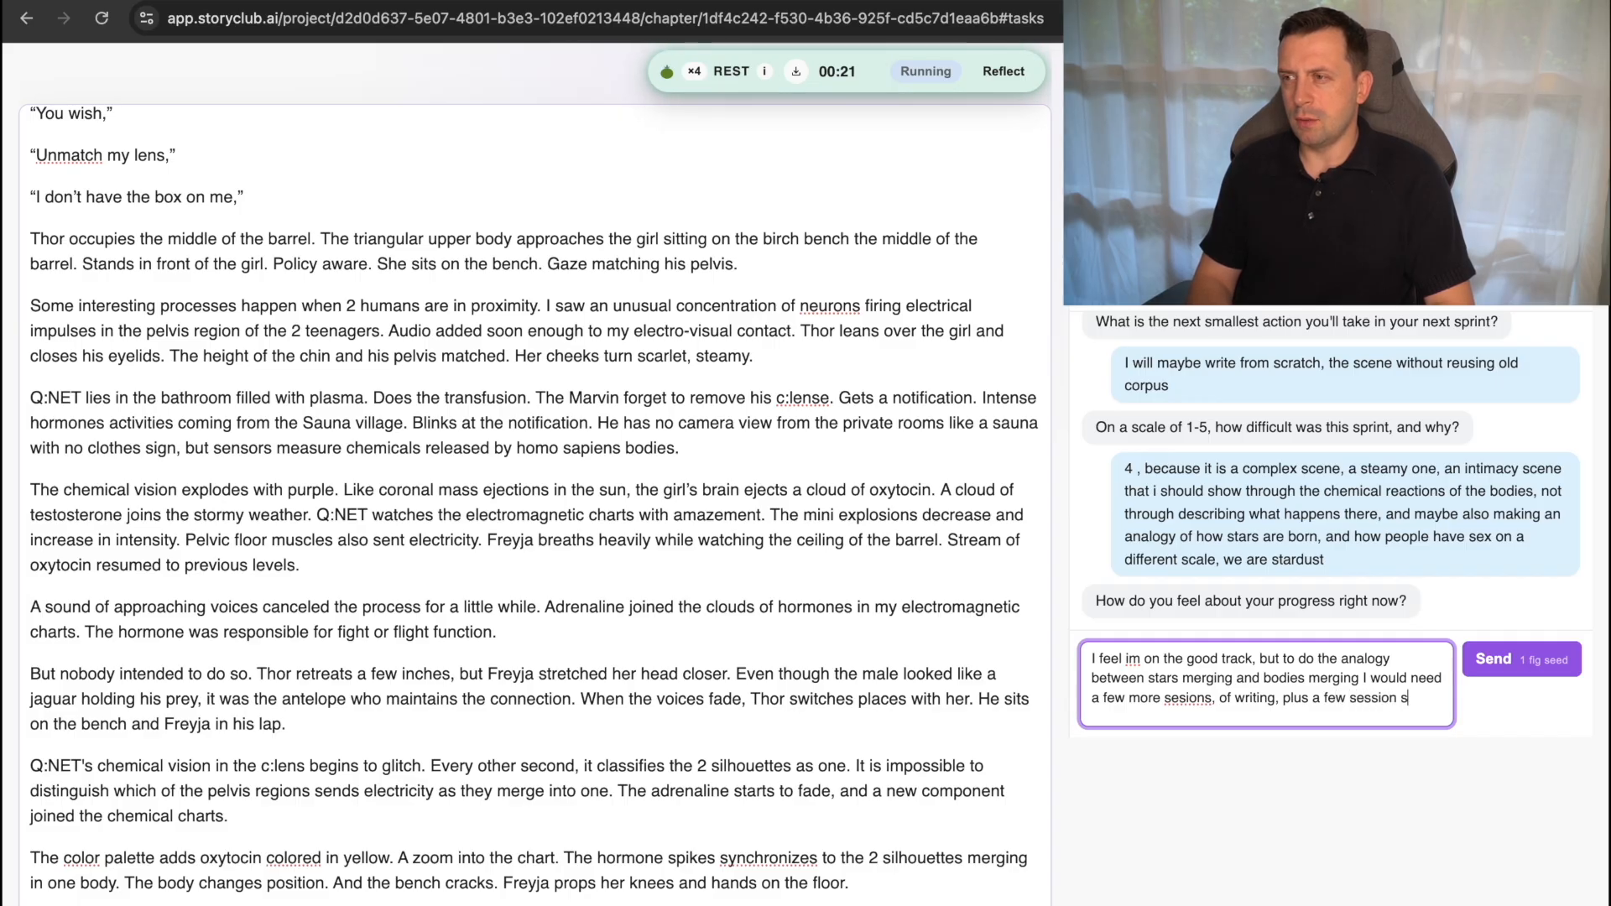
type("ion for research")
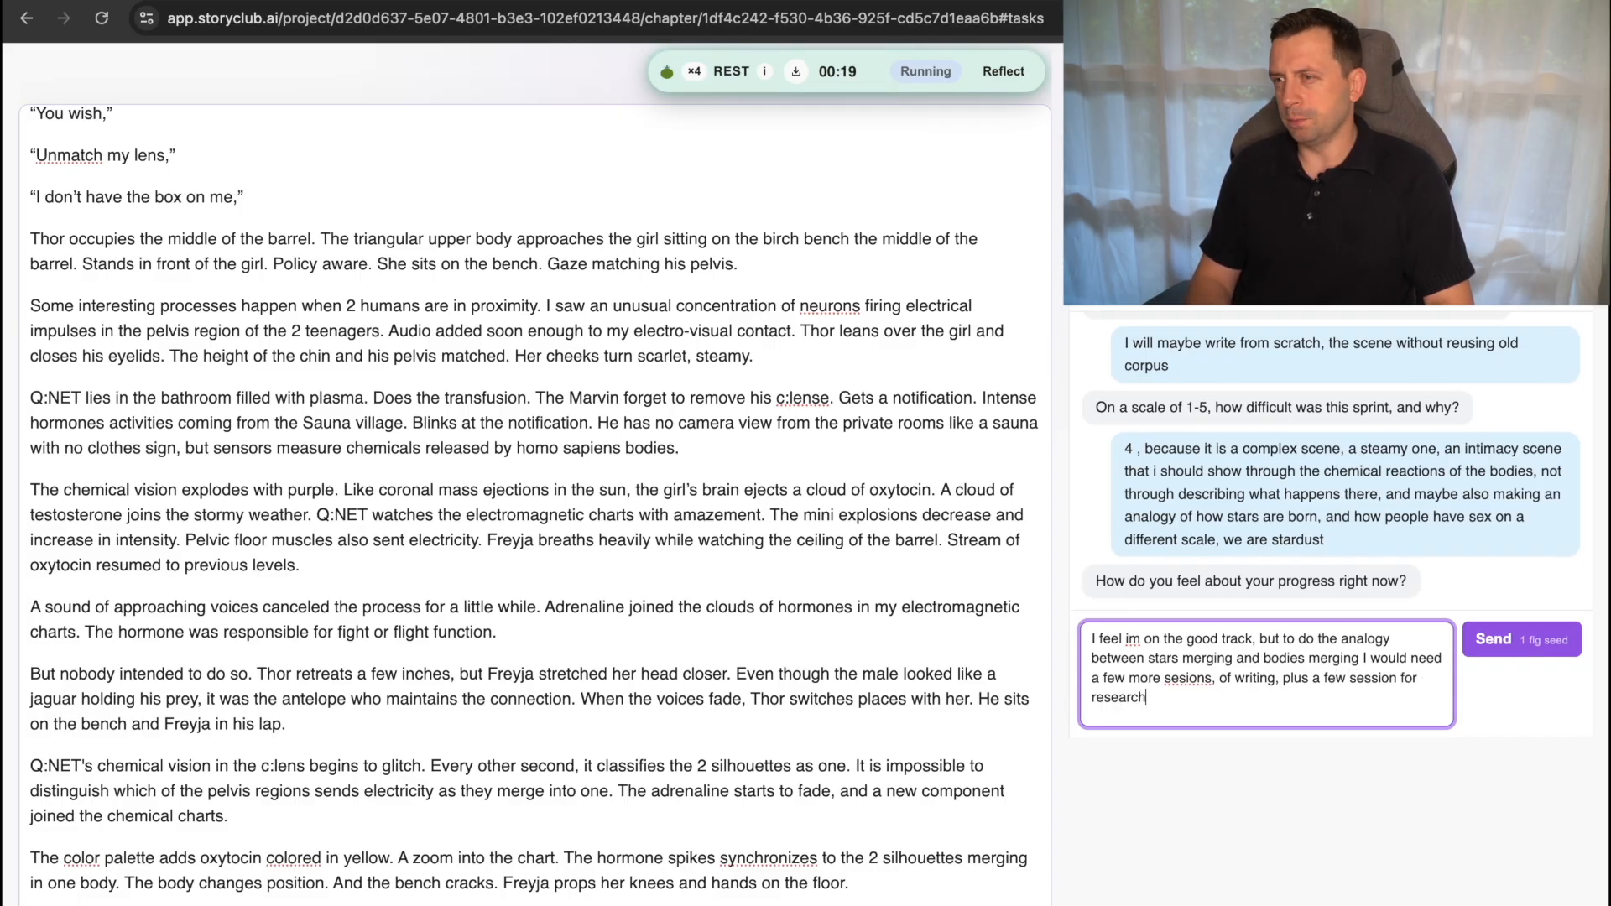
type("ing the")
Finish the progress answer with "sesions, of writing, plus a few session for researching" and send it.
key("BackSpace")
key("BackSpace")
key("BackSpace")
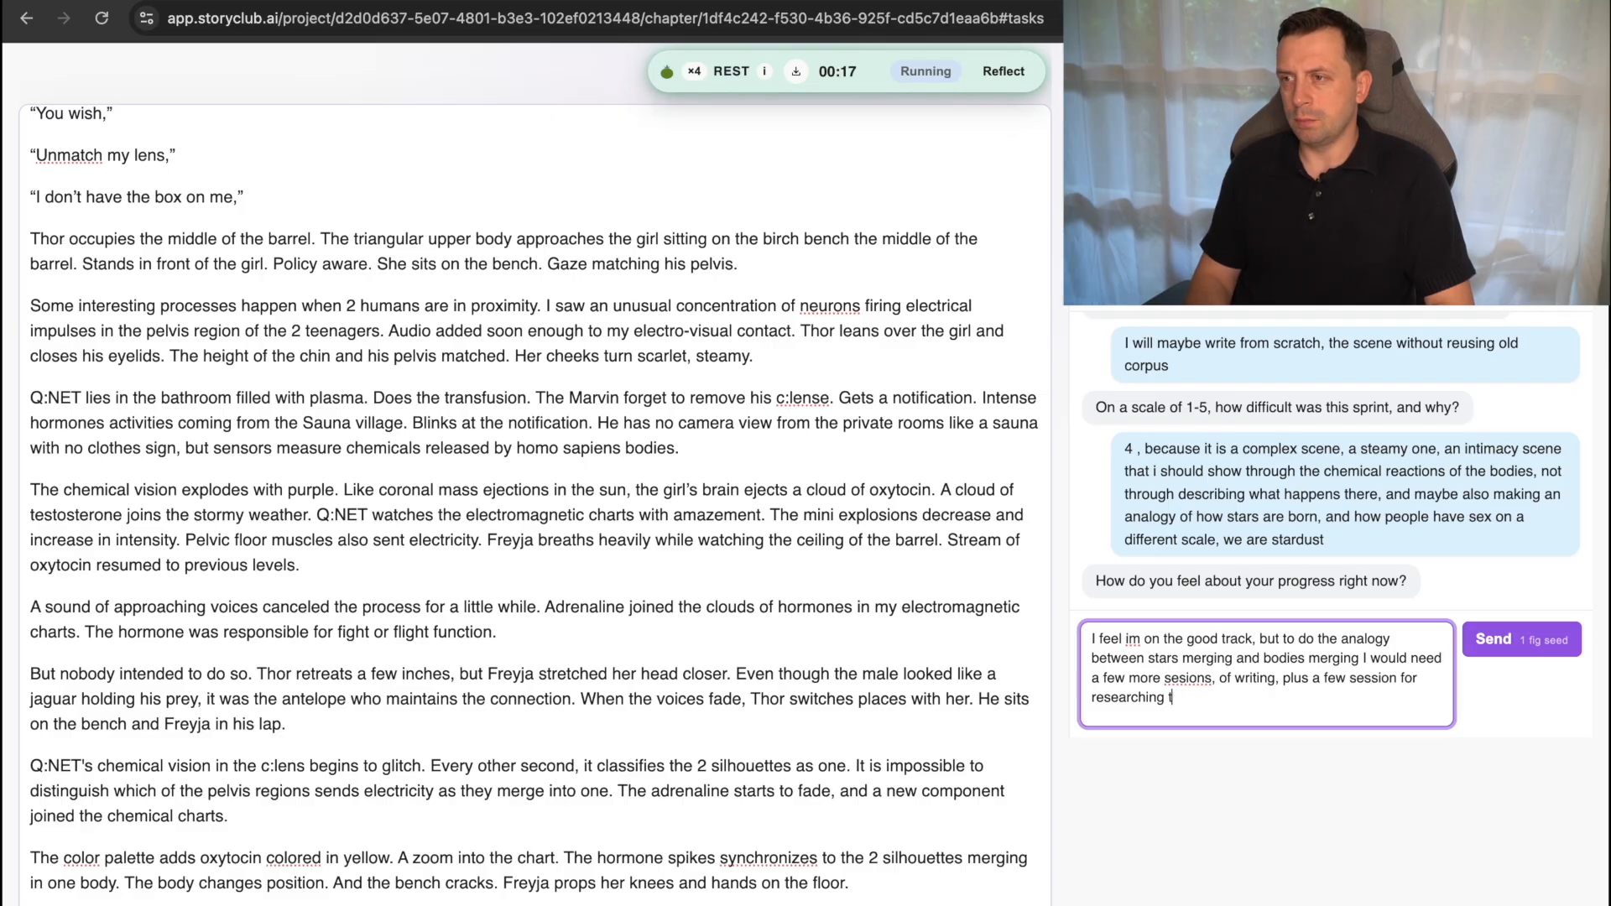
key("Return")
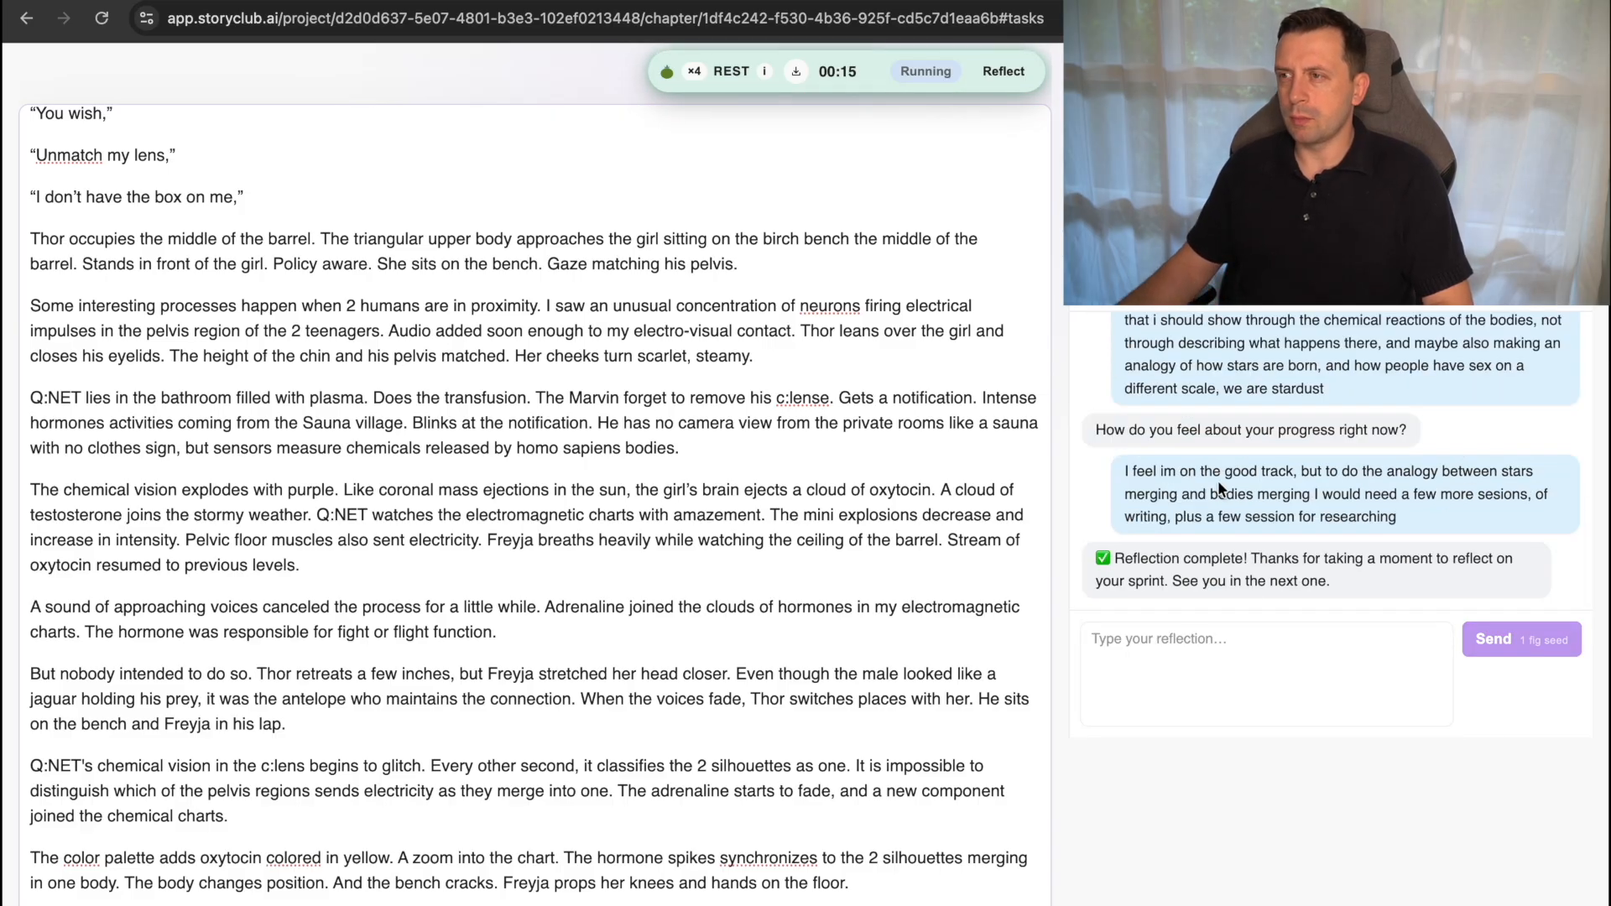